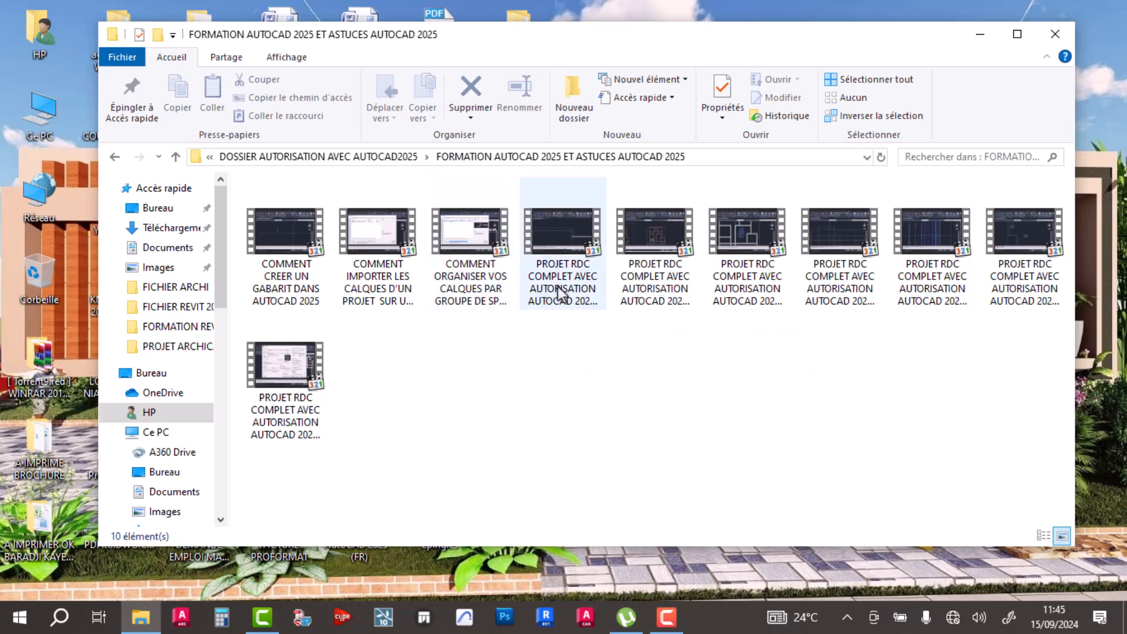
- Go back to the DOSSIER AUTORISATION AVEC AUTOCAD2025 folder and minimise the file explorer window
mouse_move(783, 290)
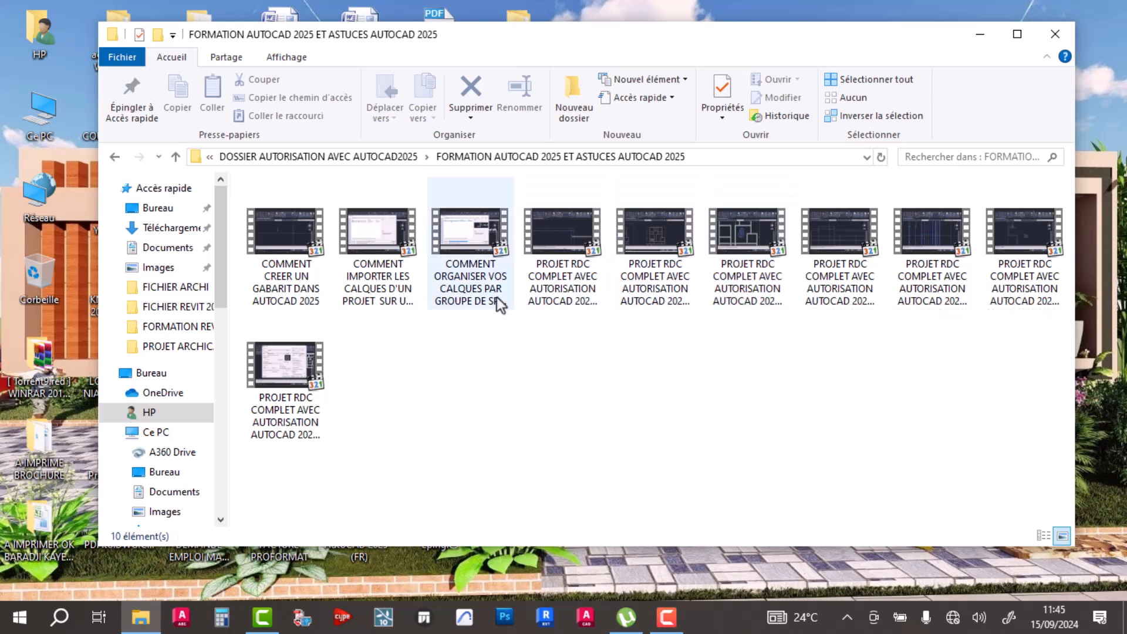
mouse_move(494, 295)
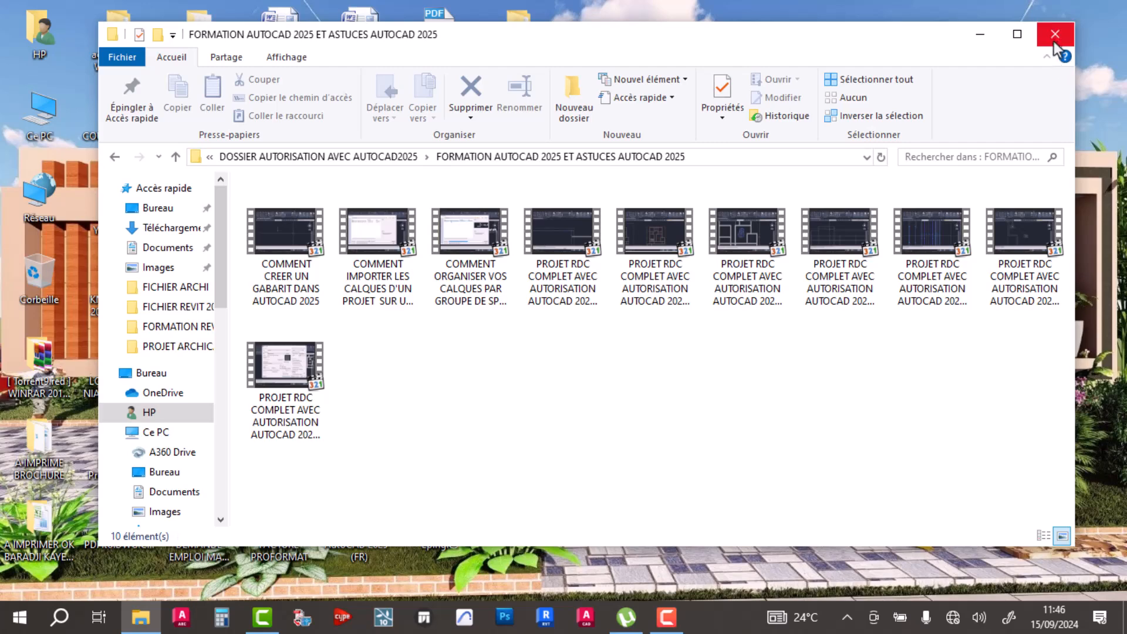
left_click(115, 160)
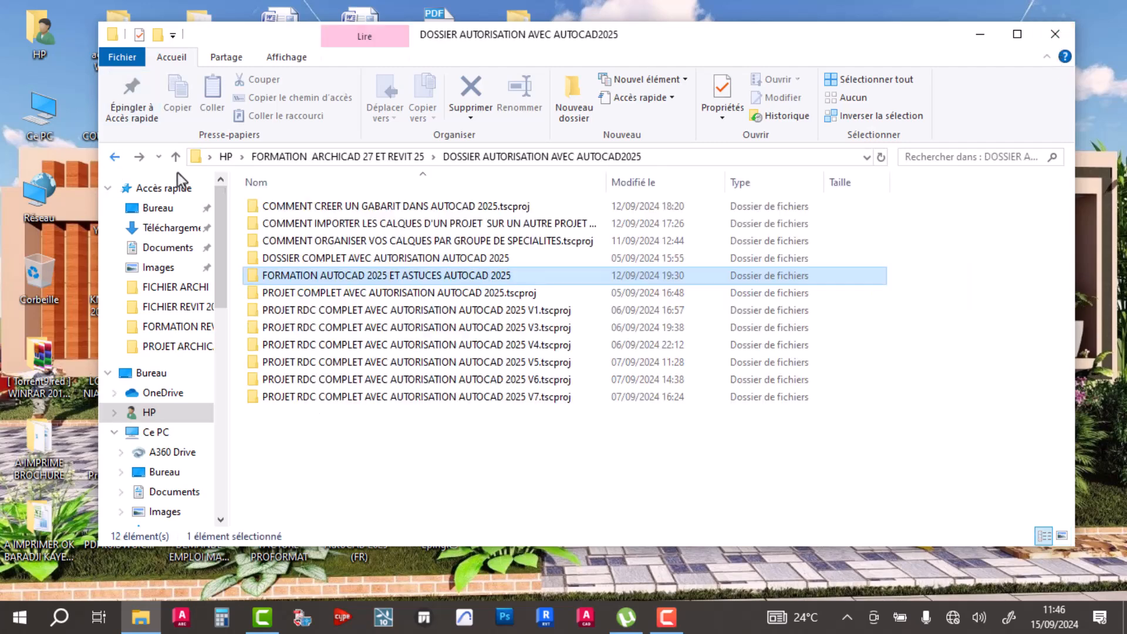
left_click(991, 41)
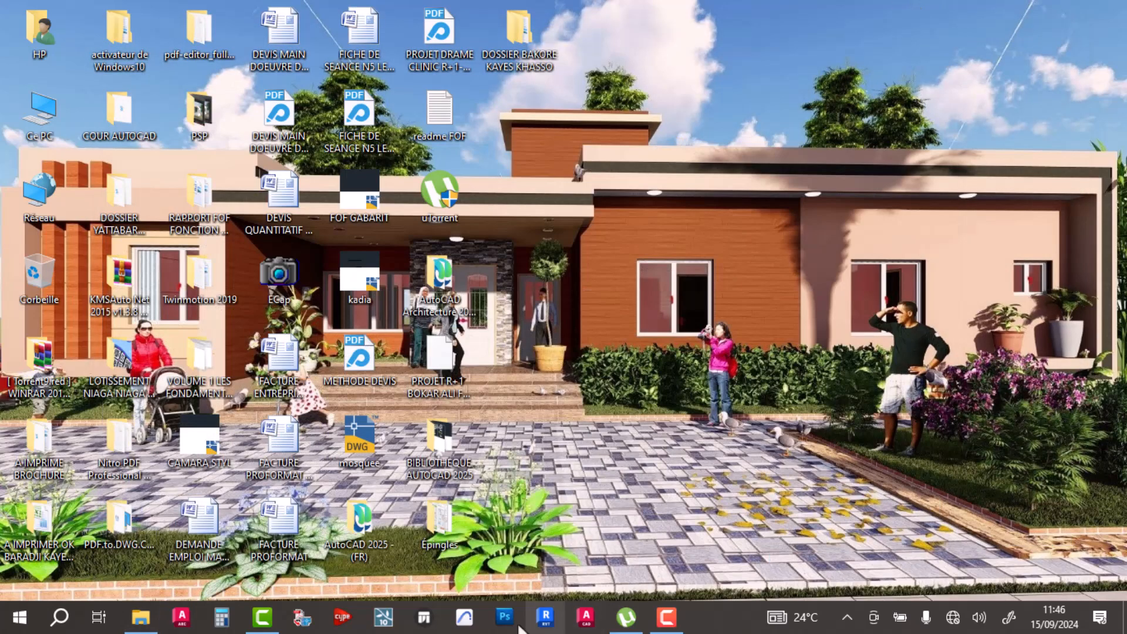
- Launch Archicad 27 and open the most recent project, the R+2 building for authorisation
left_click(464, 619)
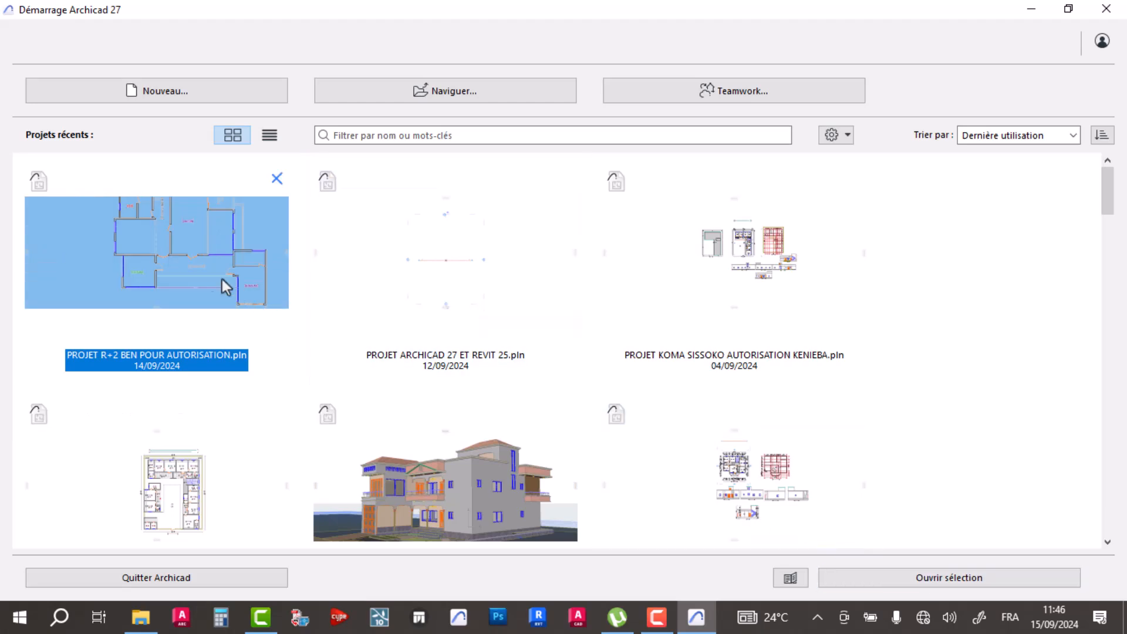
left_click(907, 580)
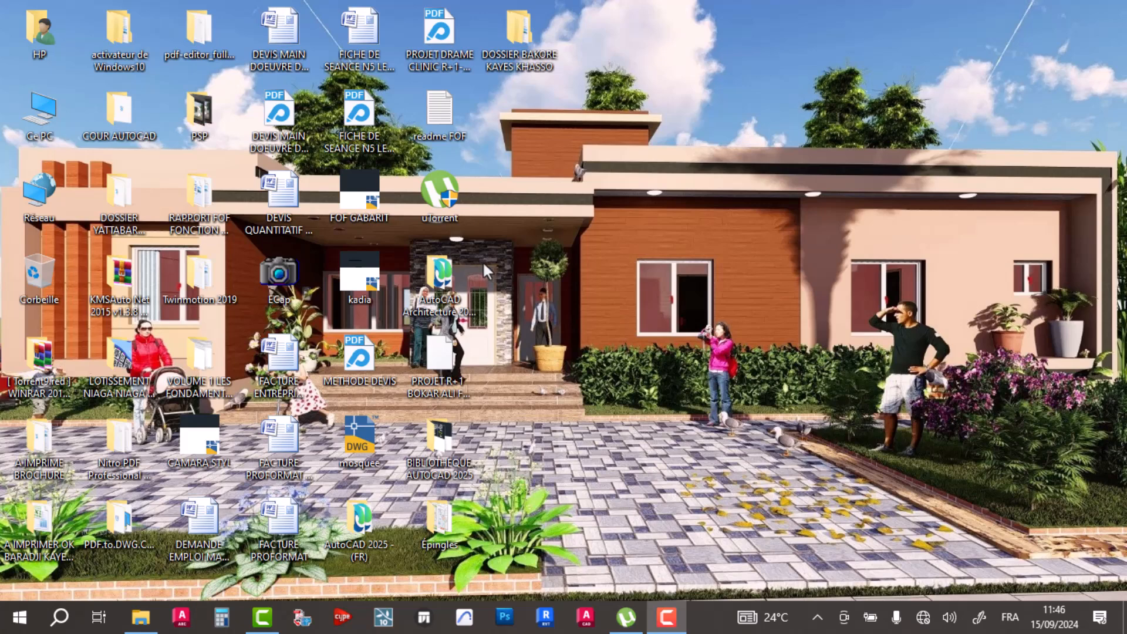
right_click(888, 117)
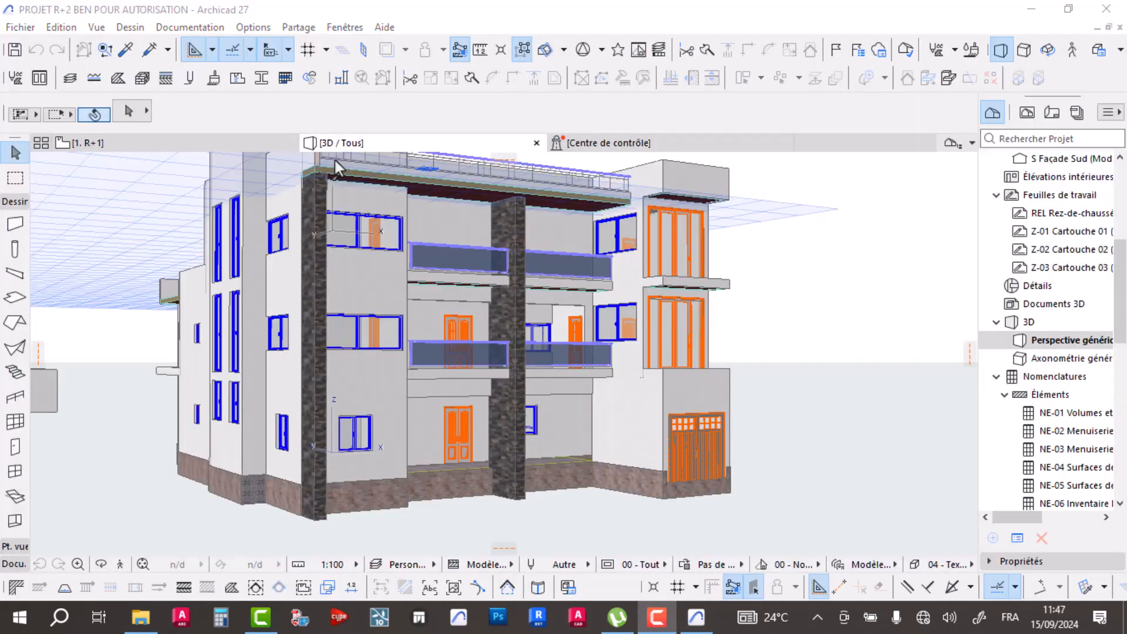
- Examine the R+2 building in 3D, covering the main facade, the roof terrace and the recessed terrace at the side
left_click_drag(834, 316, 903, 437)
scroll(585, 389, "up", 5)
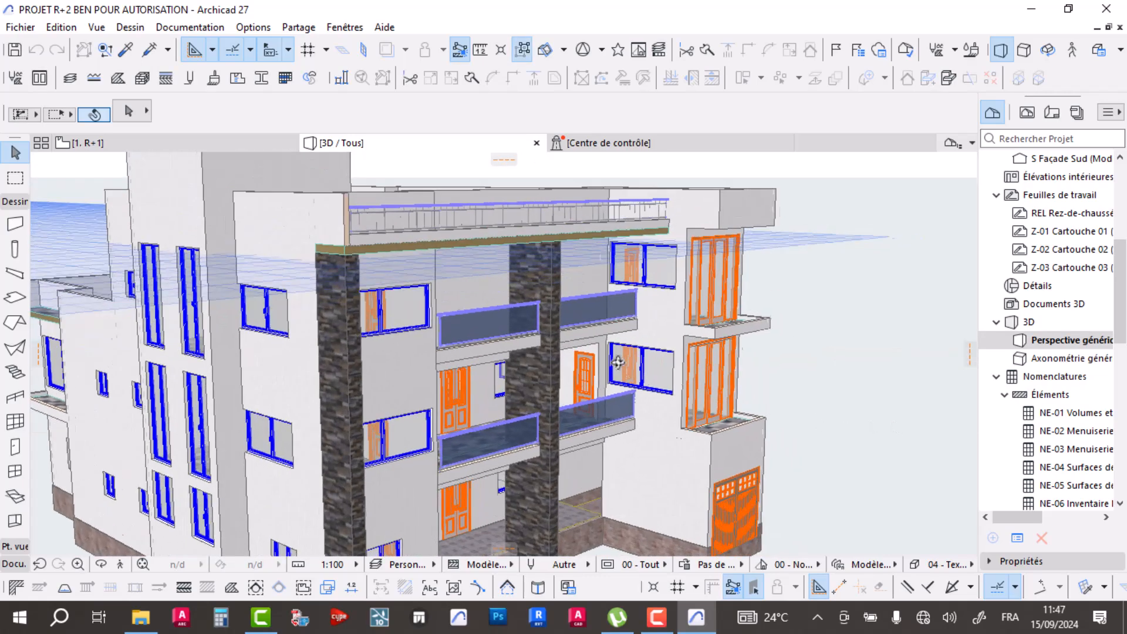
scroll(635, 345, "down", 5)
middle_click_drag(634, 345, 459, 318, "shift")
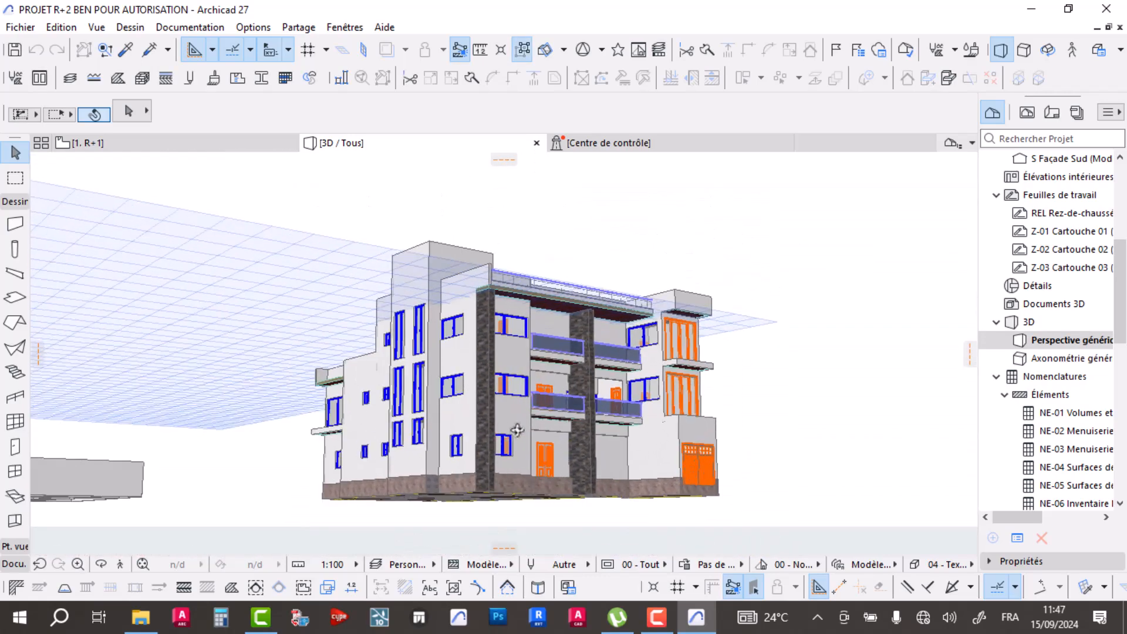
scroll(458, 318, "up", 2)
scroll(459, 315, "up", 2)
scroll(646, 342, "down", 3)
middle_click_drag(646, 343, 474, 340, "shift")
scroll(495, 317, "up", 2)
scroll(618, 331, "down", 2)
scroll(464, 341, "up", 3)
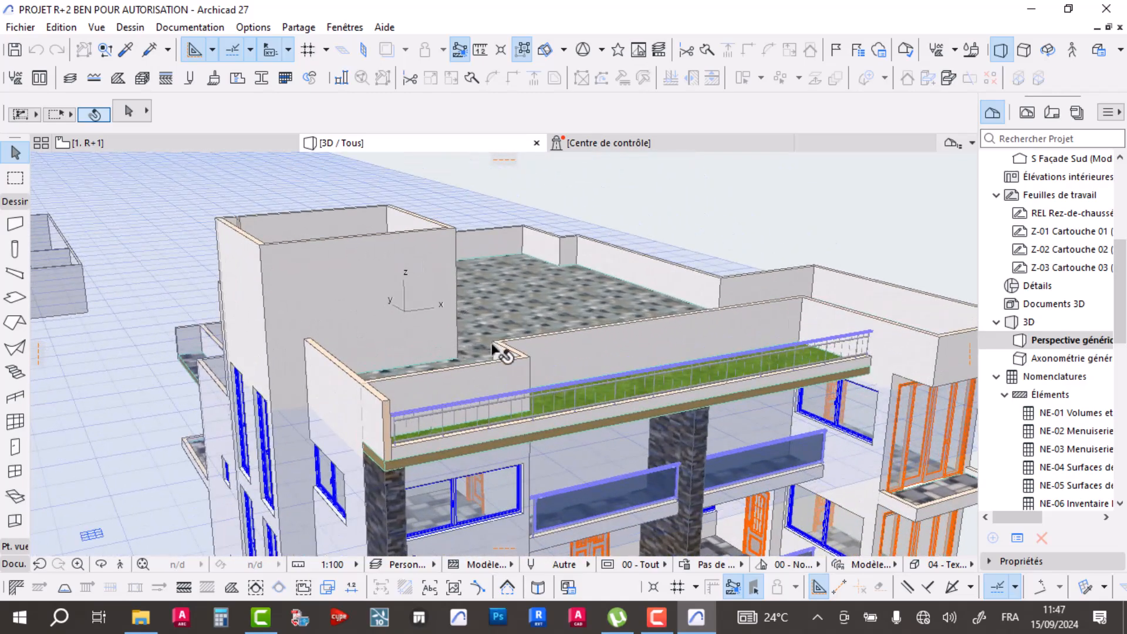
scroll(319, 323, "down", 2)
middle_click_drag(319, 323, 400, 294, "shift")
scroll(455, 301, "up", 3)
scroll(455, 301, "down", 2)
middle_click_drag(516, 294, 498, 334, "shift")
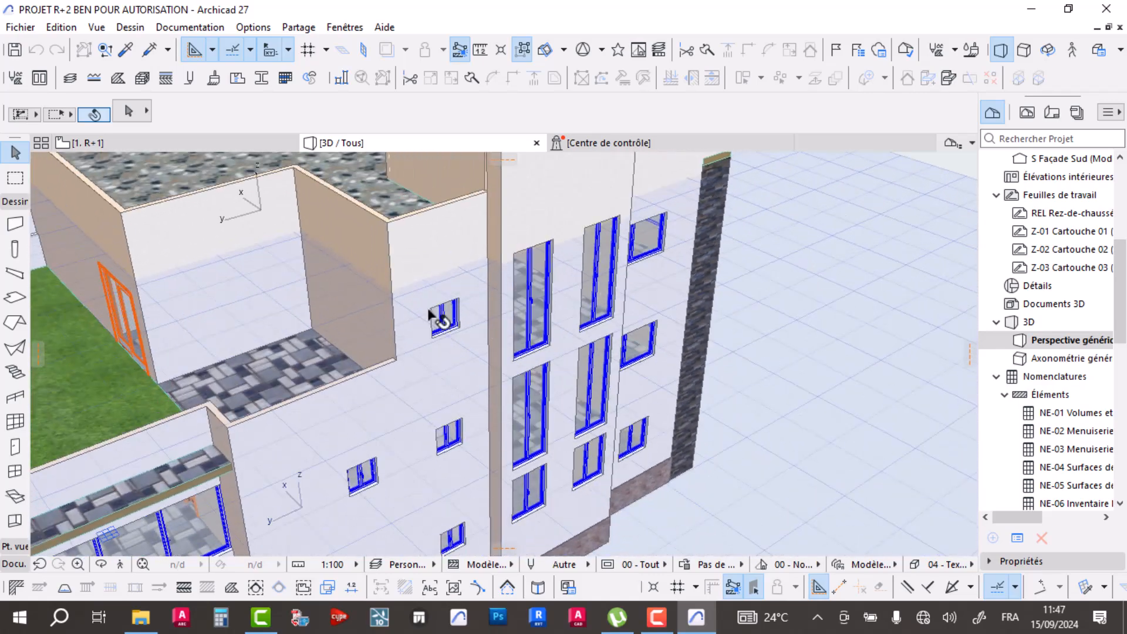
- Try deleting an exterior wall segment beside the recessed upper terrace and undo the deletion
left_click(375, 275)
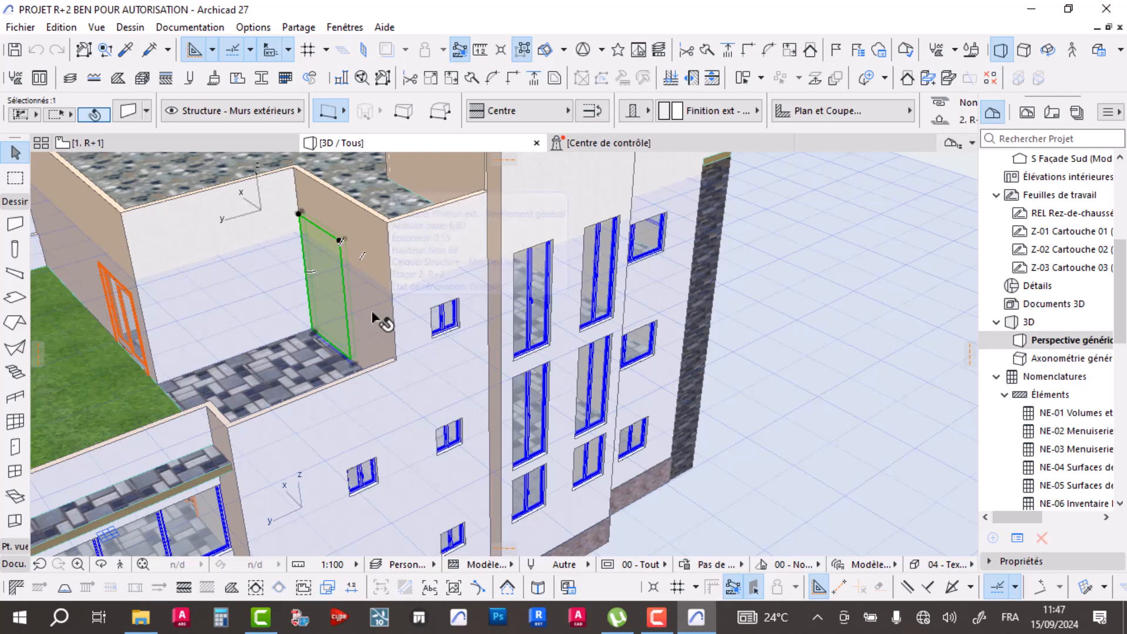
key("Delete")
key("ctrl+z")
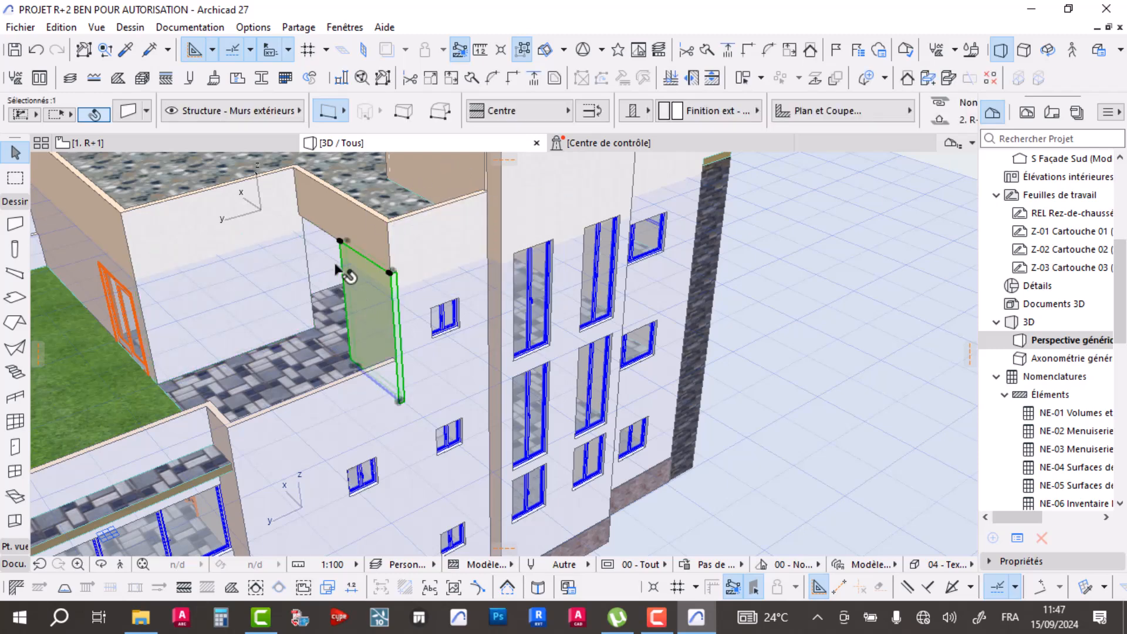
left_click(304, 291, "shift")
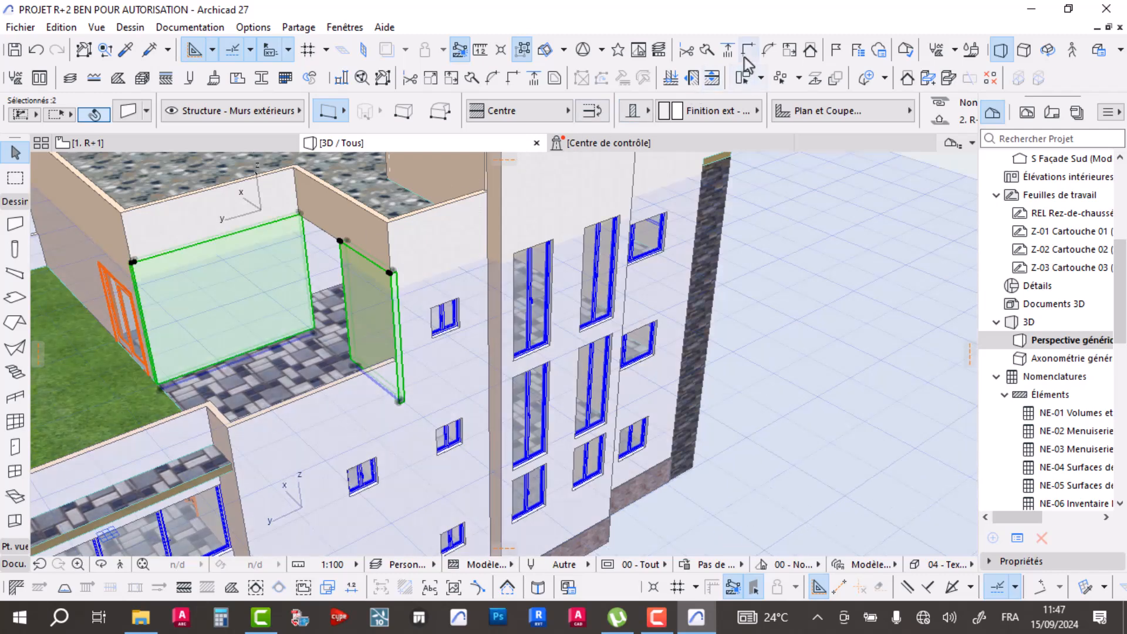
key("Delete")
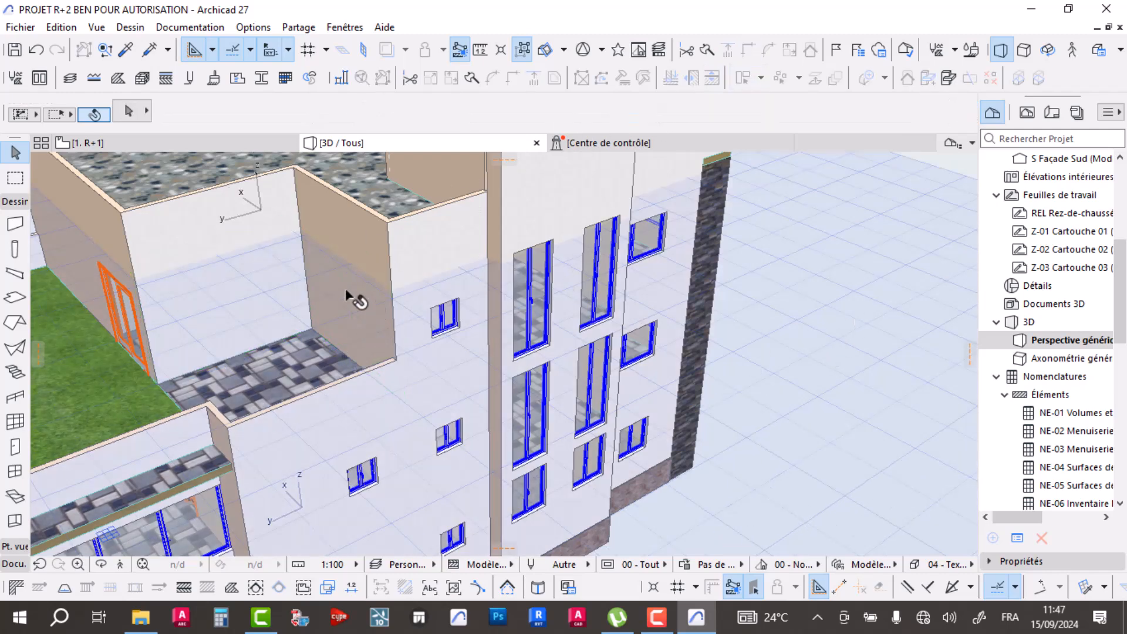
- Examine the rear and side facades in 3D, including the balconies, the planted areas and the windows
left_click_drag(346, 291, 357, 287)
middle_click_drag(598, 375, 389, 280, "shift")
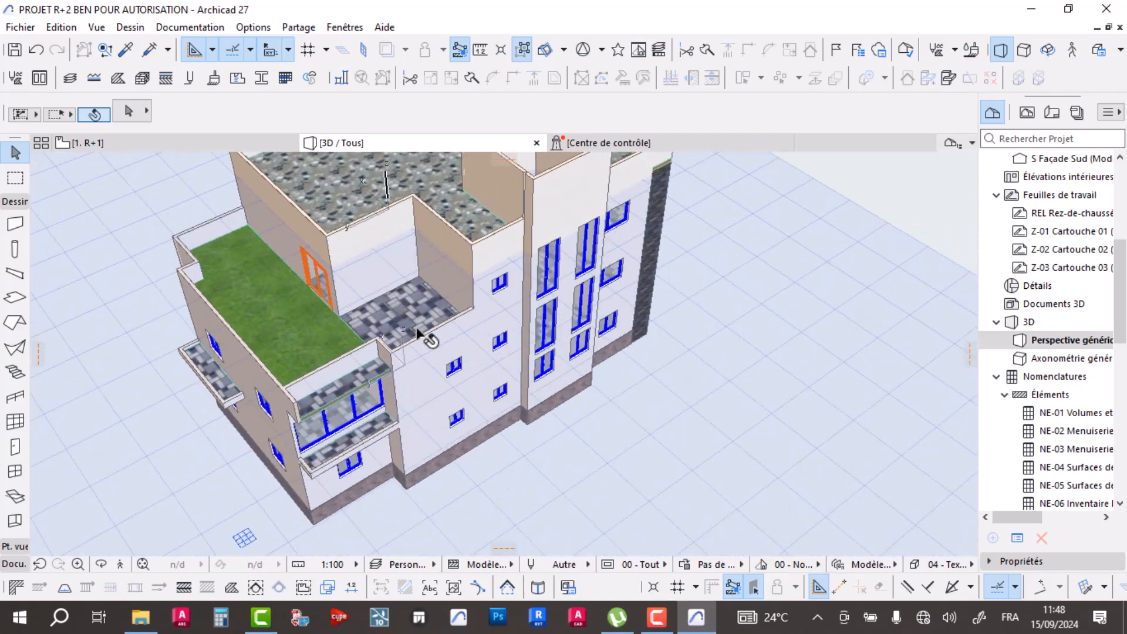
middle_click_drag(389, 284, 367, 255, "shift")
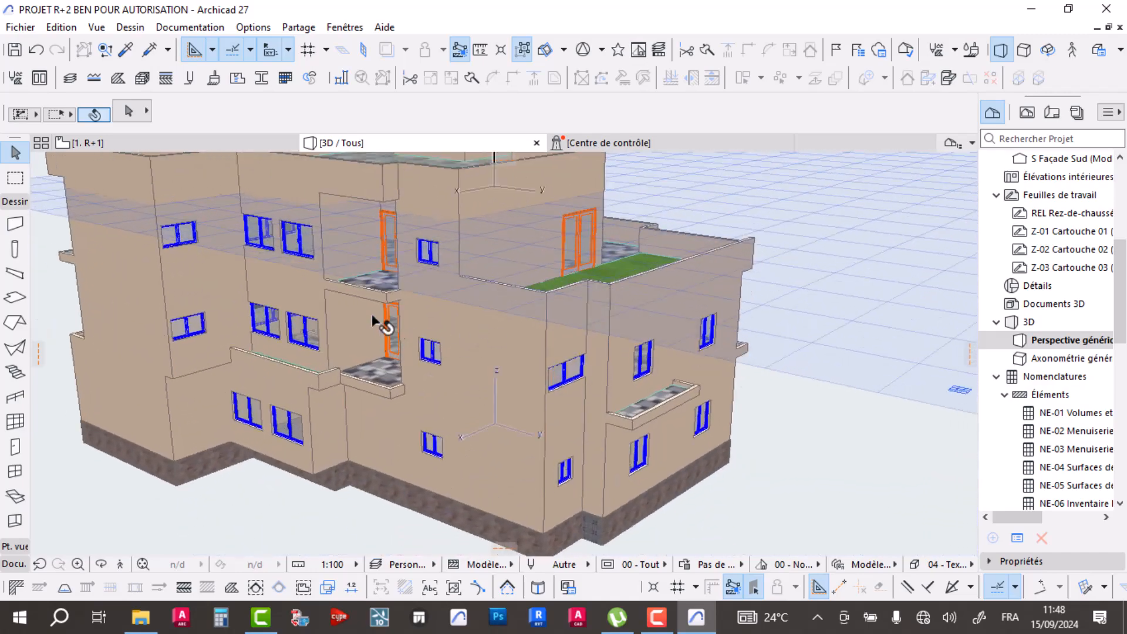
scroll(367, 255, "up", 5)
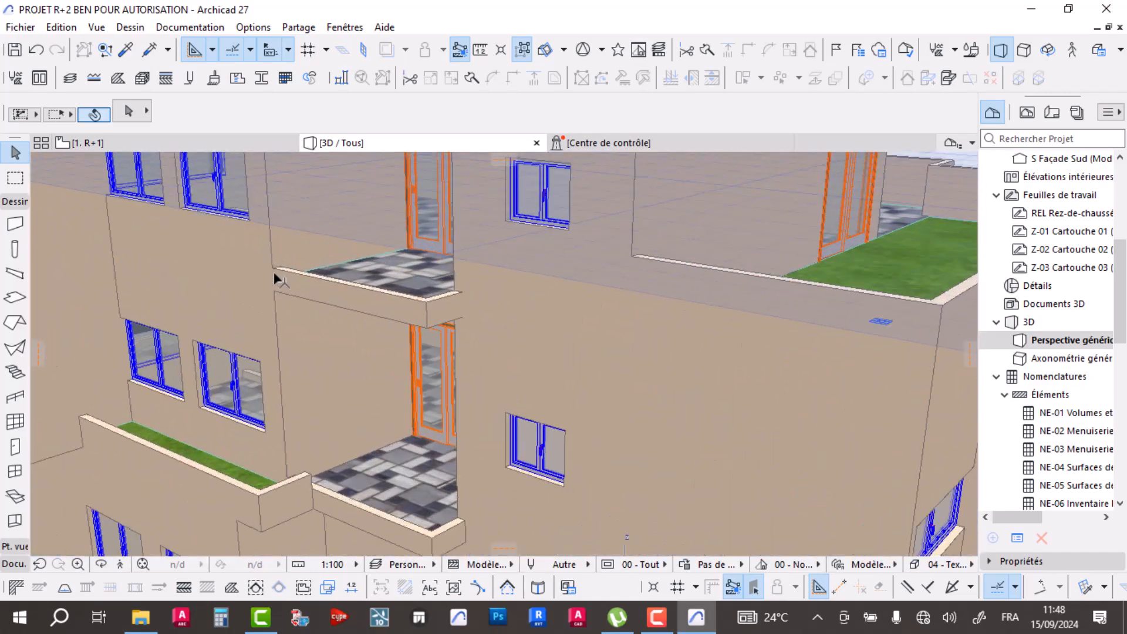
scroll(382, 393, "down", 6)
mouse_move(355, 364)
middle_mouse_down("shift")
mouse_move(292, 382)
mouse_move(376, 357)
middle_mouse_up("shift")
scroll(452, 365, "down", 10)
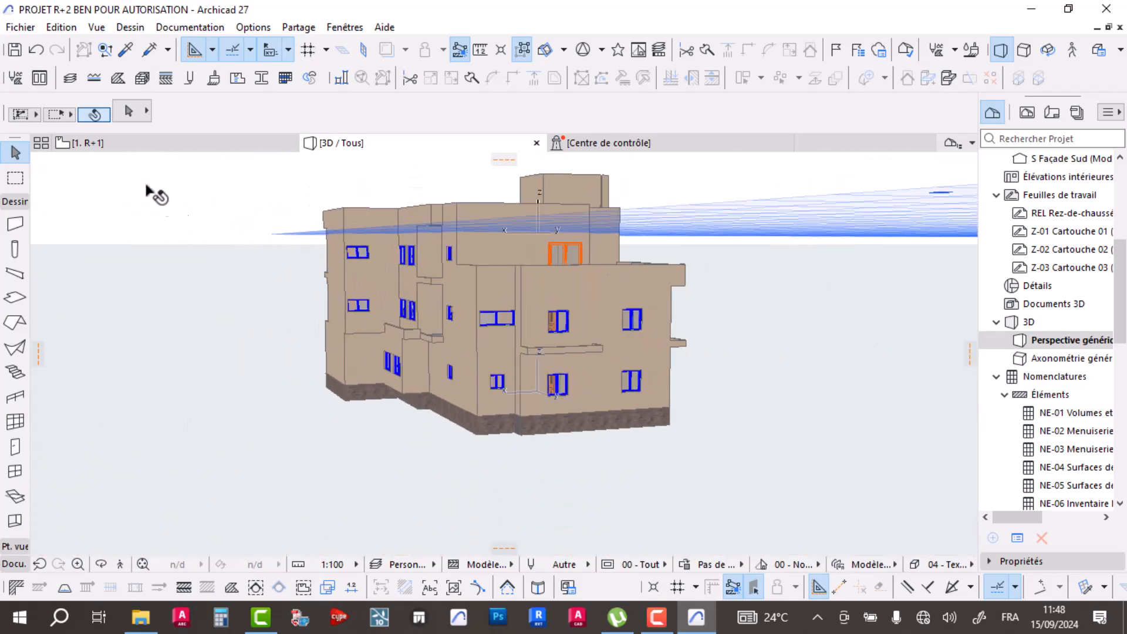
- Open the R+1 floor plan and examine the salon, its adjoining unlabelled room and the terrace, including the floor slab
left_click(144, 143)
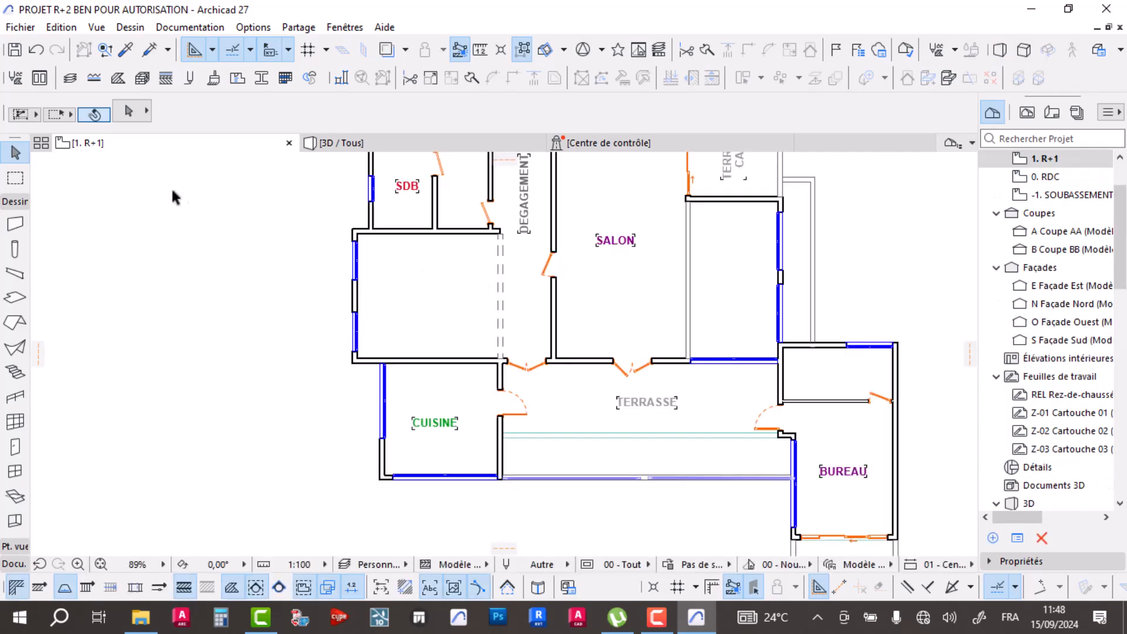
scroll(552, 397, "up", 10)
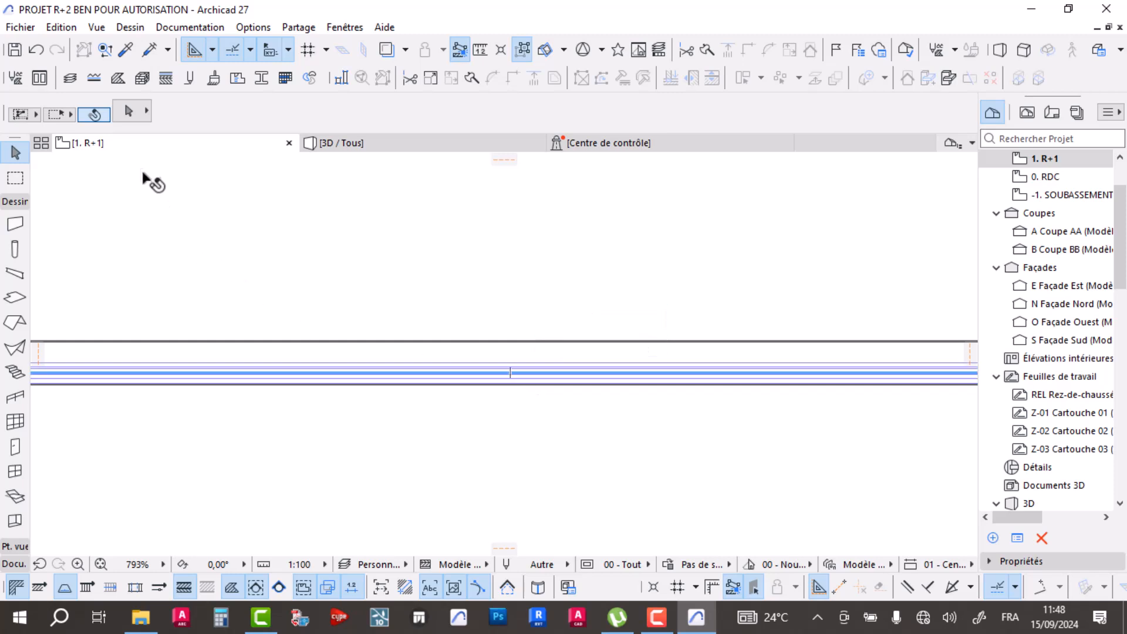
scroll(428, 307, "down", 10)
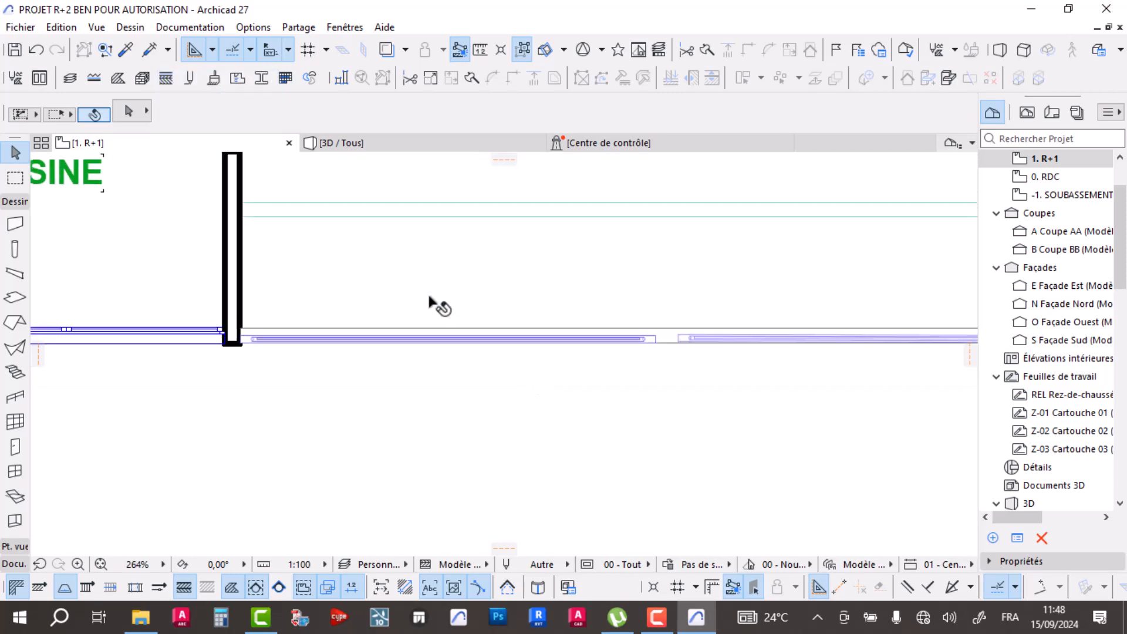
scroll(581, 241, "up", 8)
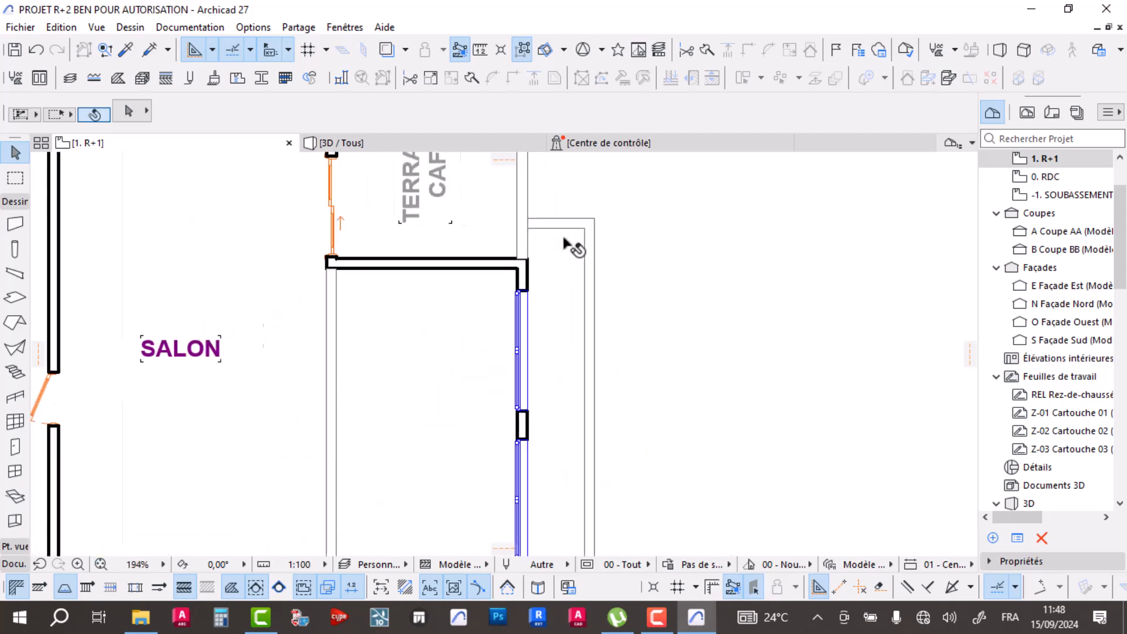
scroll(470, 306, "down", 3)
scroll(442, 264, "up", 5)
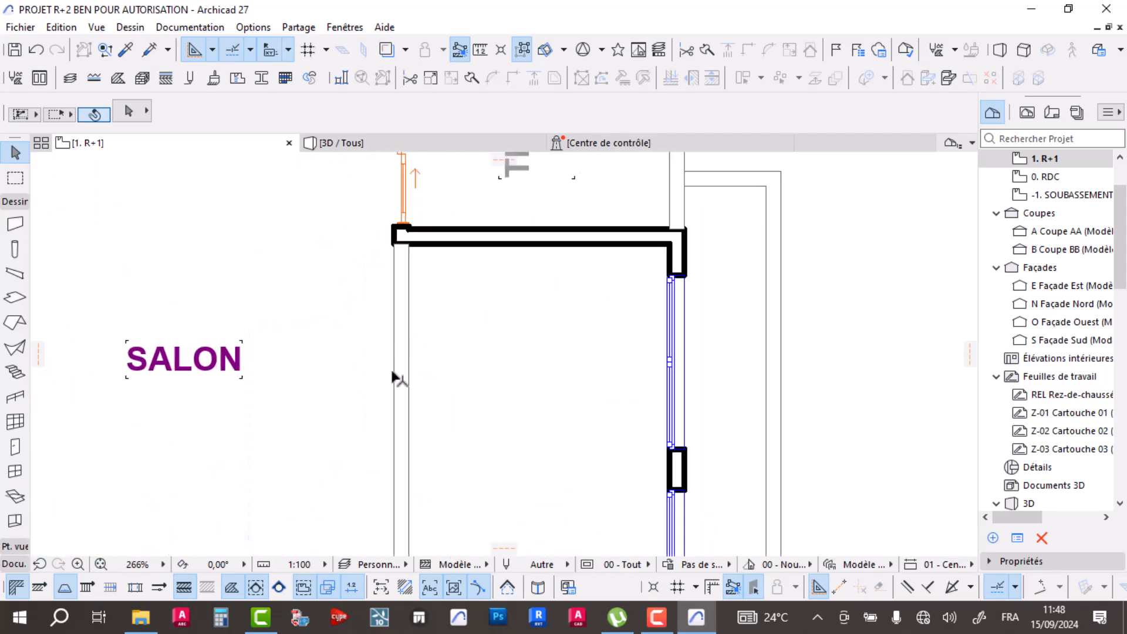
middle_click_drag(396, 378, 479, 325)
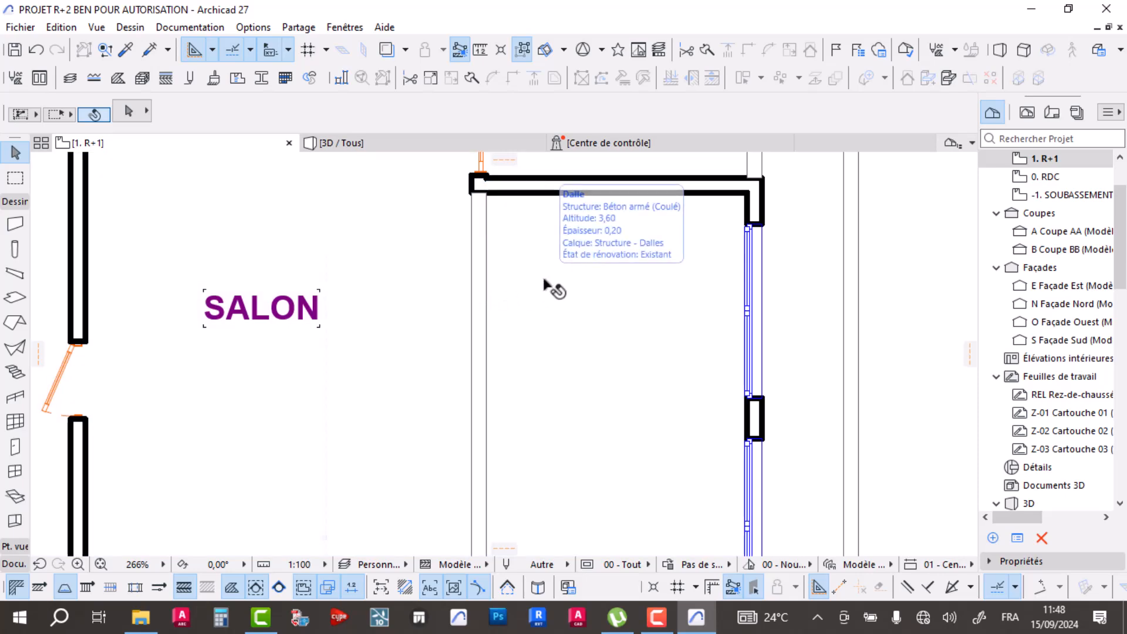
left_click(546, 282)
scroll(555, 280, "down", 5)
scroll(552, 285, "down", 2)
scroll(540, 296, "up", 3)
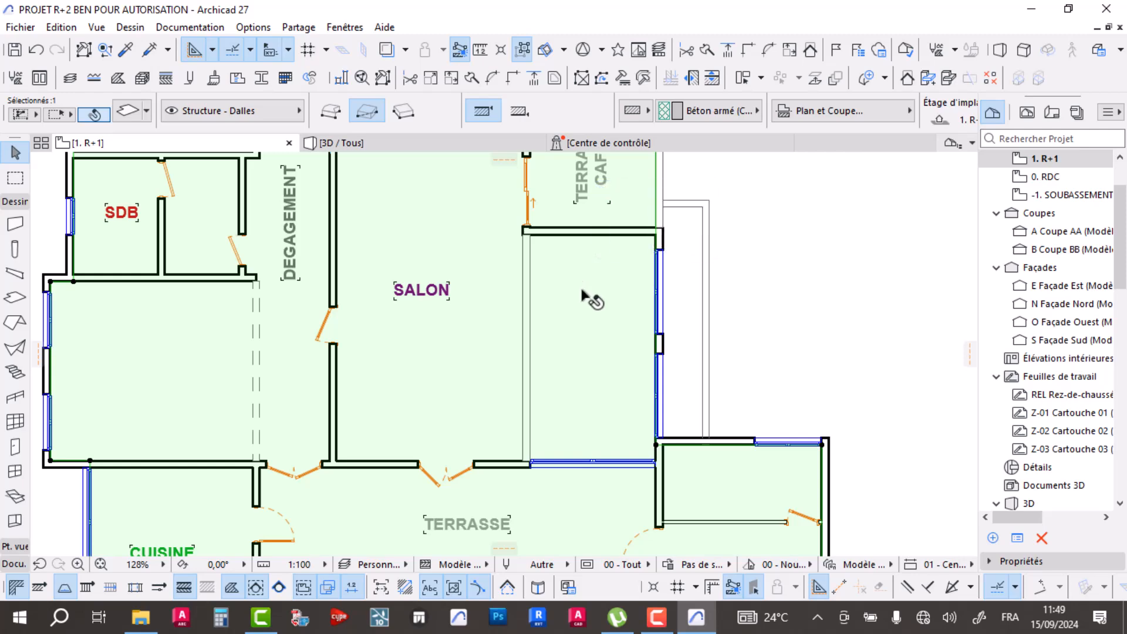
scroll(587, 300, "down", 3)
scroll(583, 297, "up", 2)
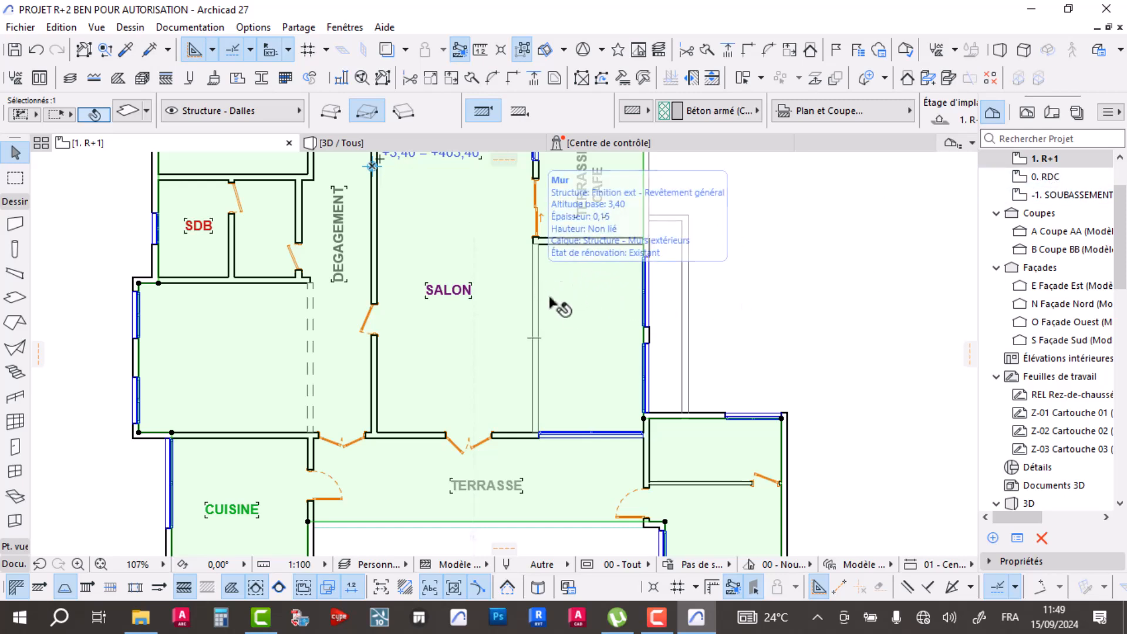
scroll(546, 294, "down", 2)
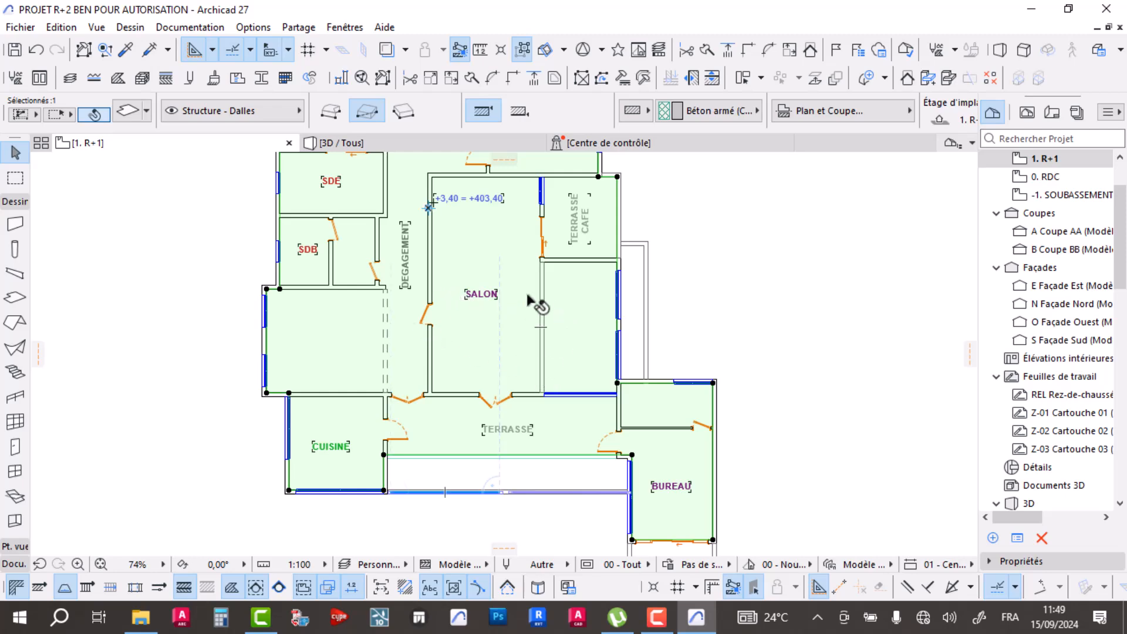
scroll(534, 300, "up", 3)
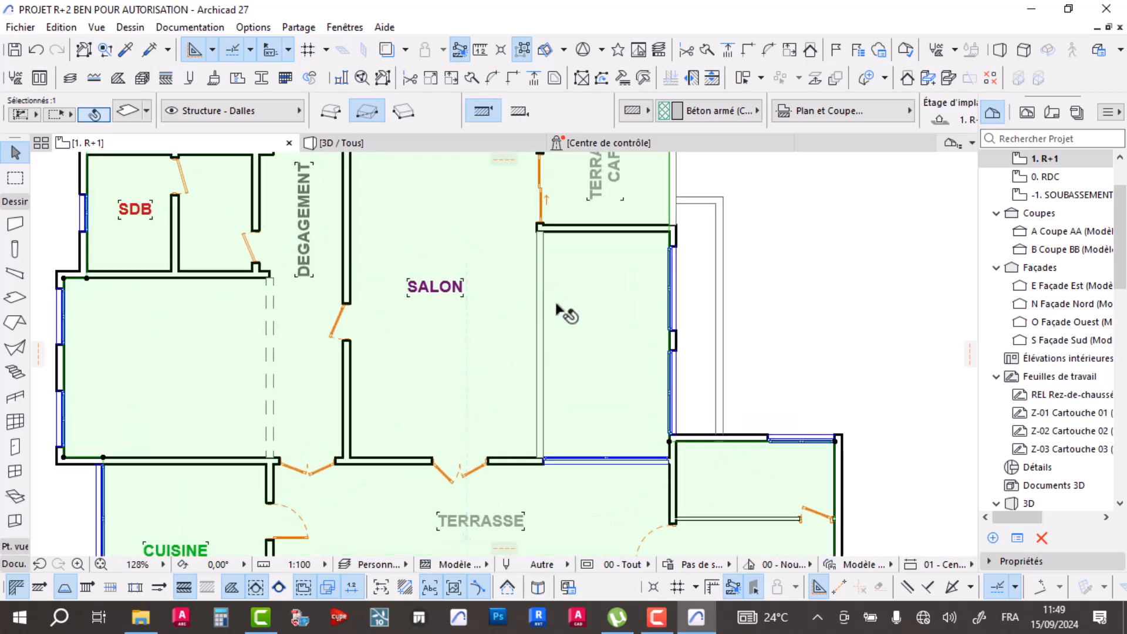
- Delete the thin-outlined exterior-finish wall separating the R+1 salon from the unlabelled room below TERRASSE CAFE
left_click(542, 306)
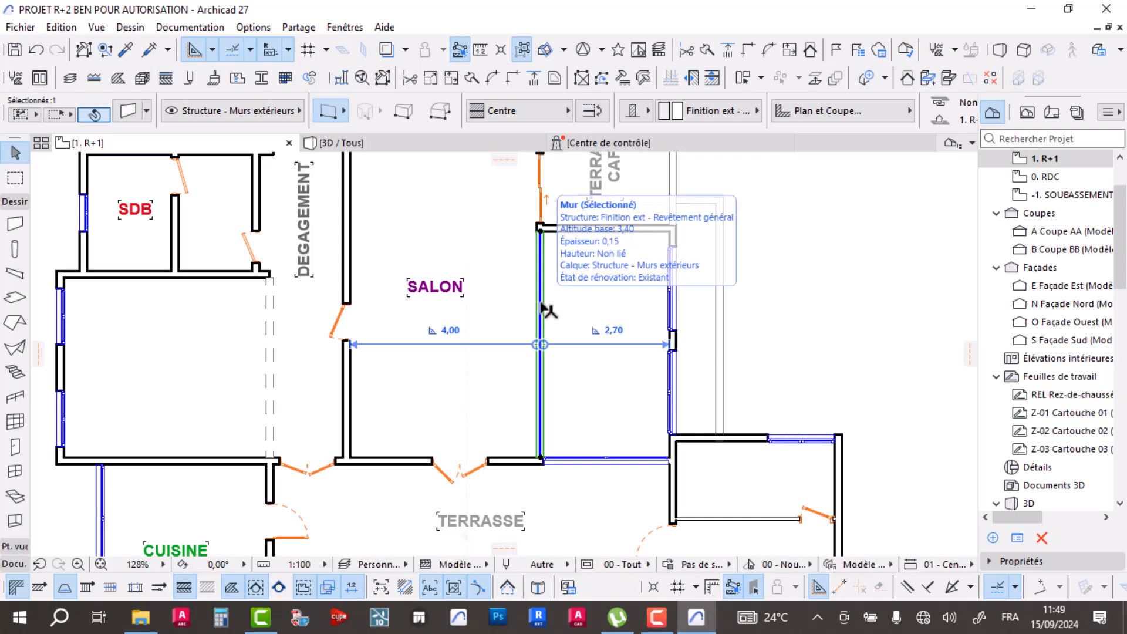
key("Delete")
scroll(482, 351, "down", 3)
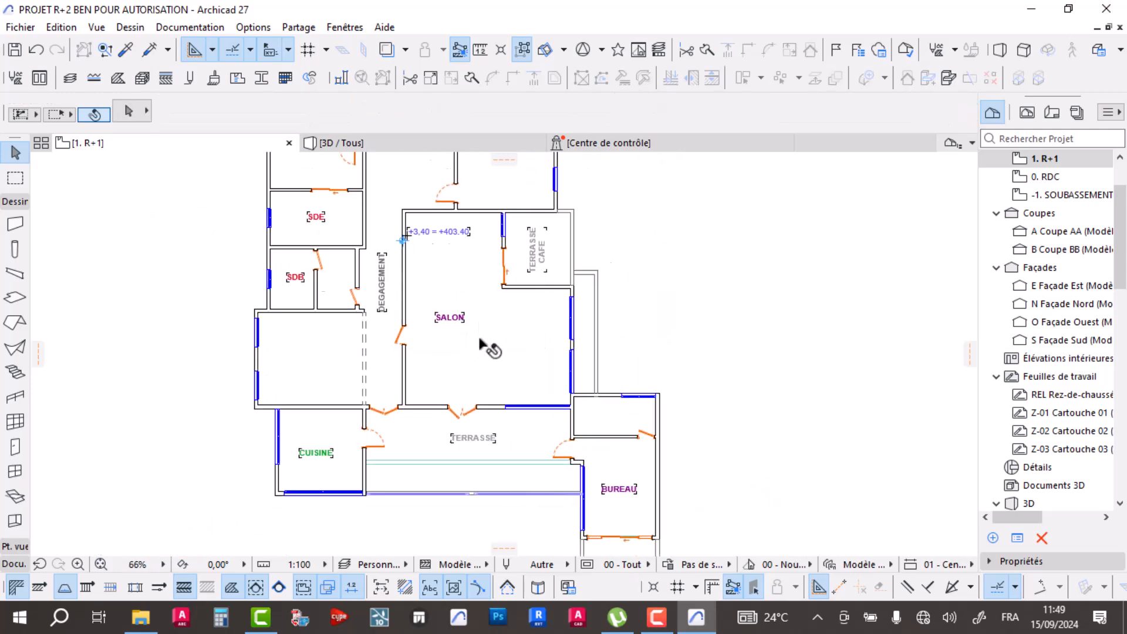
- Open the R+2 floor plan and examine the partition between the salon and the adjoining unlabelled room
scroll(475, 328, "up", 2)
middle_click_drag(473, 319, 517, 486)
scroll(524, 440, "down", 3)
scroll(528, 395, "up", 2)
scroll(1040, 219, "up", 2)
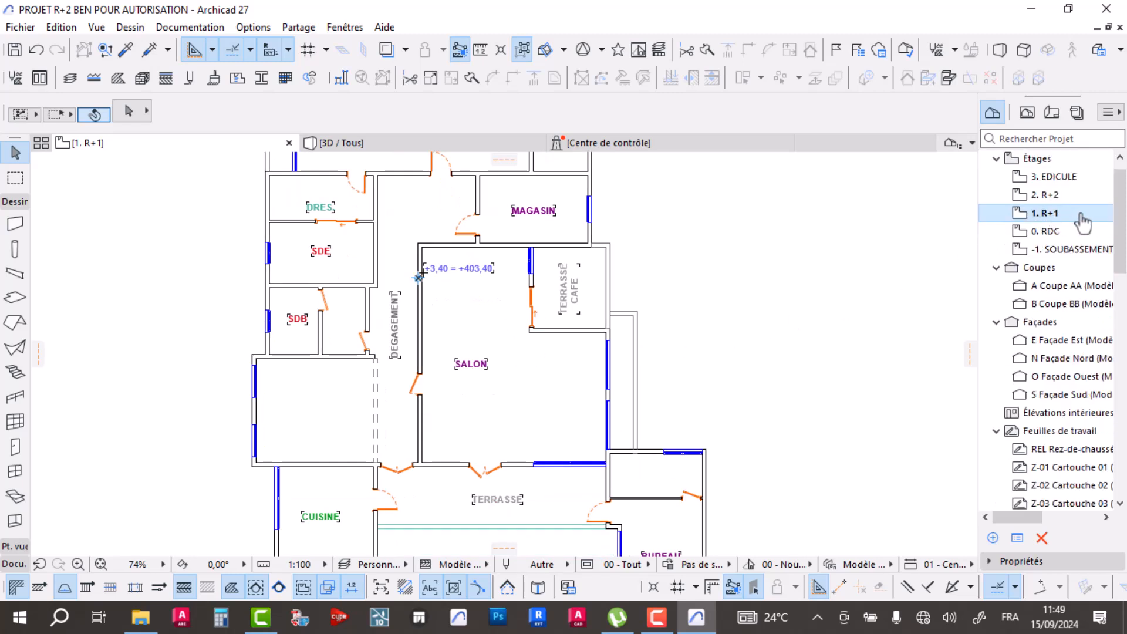
left_click(1056, 196)
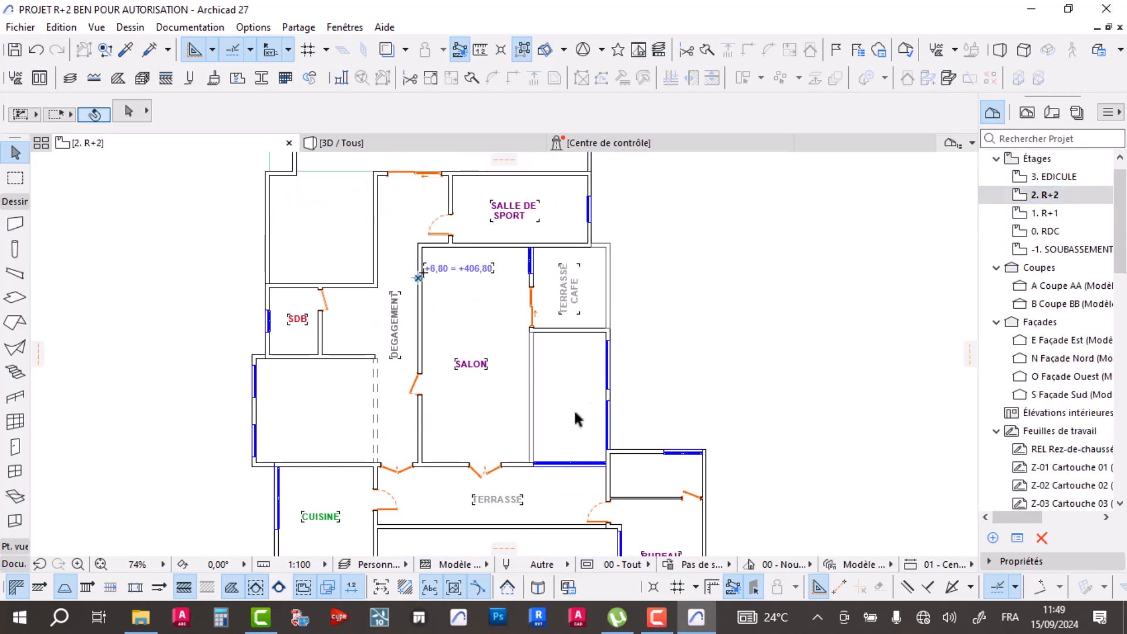
scroll(536, 363, "up", 2)
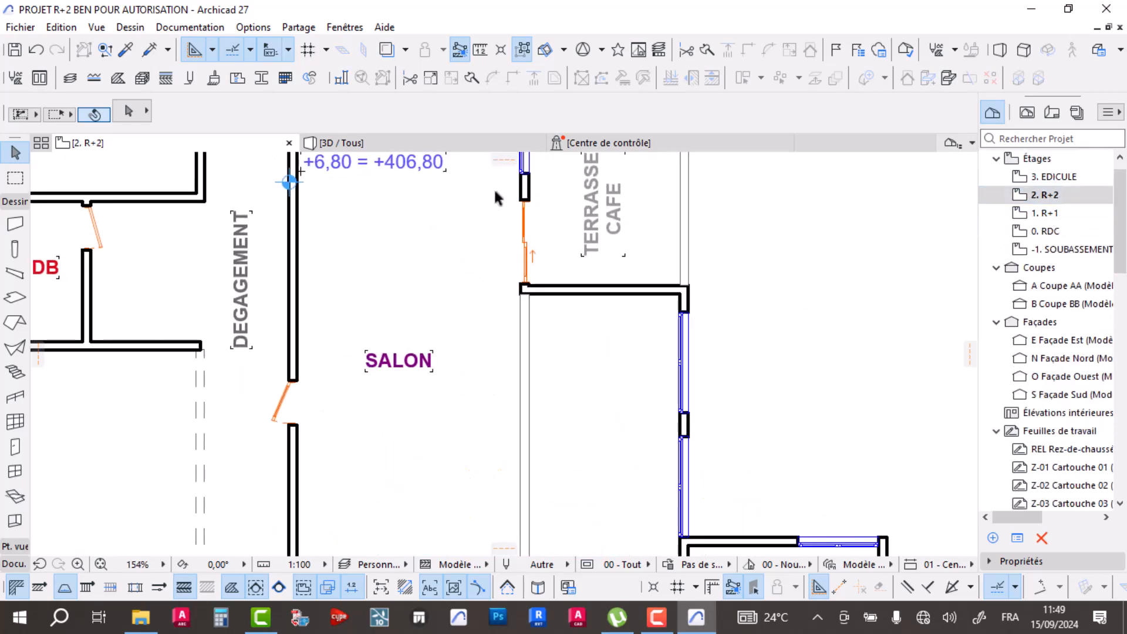
- Open the 3D view and examine the facade around the stacked window pairs, the planted strip and the adjacent balconies
left_click(358, 142)
scroll(478, 385, "down", 5)
middle_click_drag(480, 385, 499, 346, "shift")
scroll(472, 330, "up", 6)
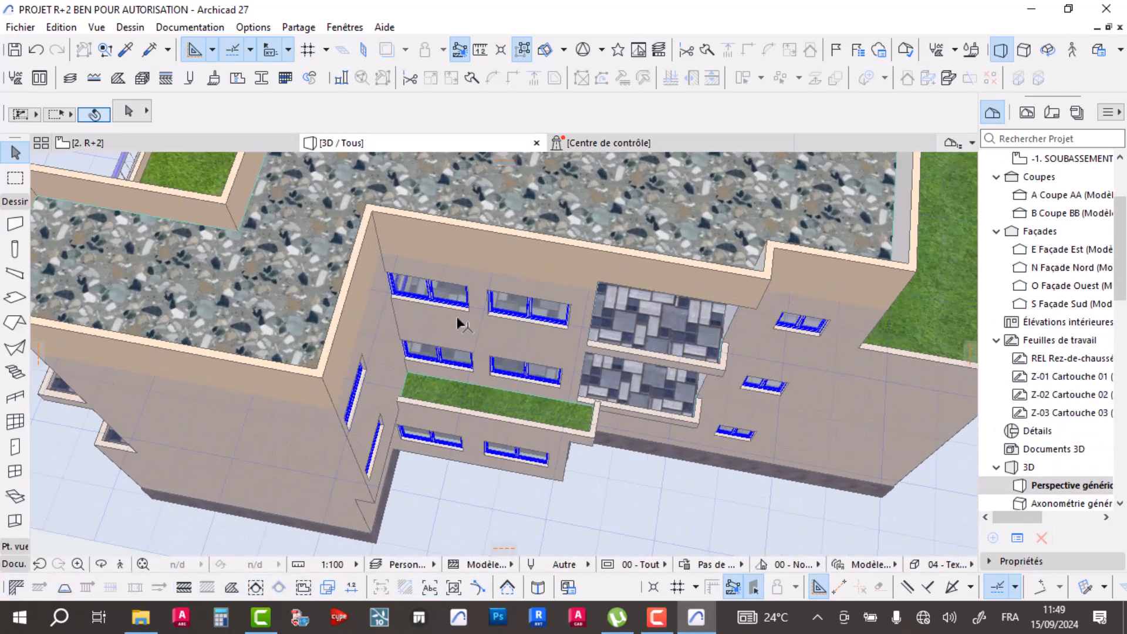
scroll(473, 333, "up", 4)
middle_click_drag(473, 333, 458, 138, "shift")
middle_click_drag(528, 183, 504, 160, "shift")
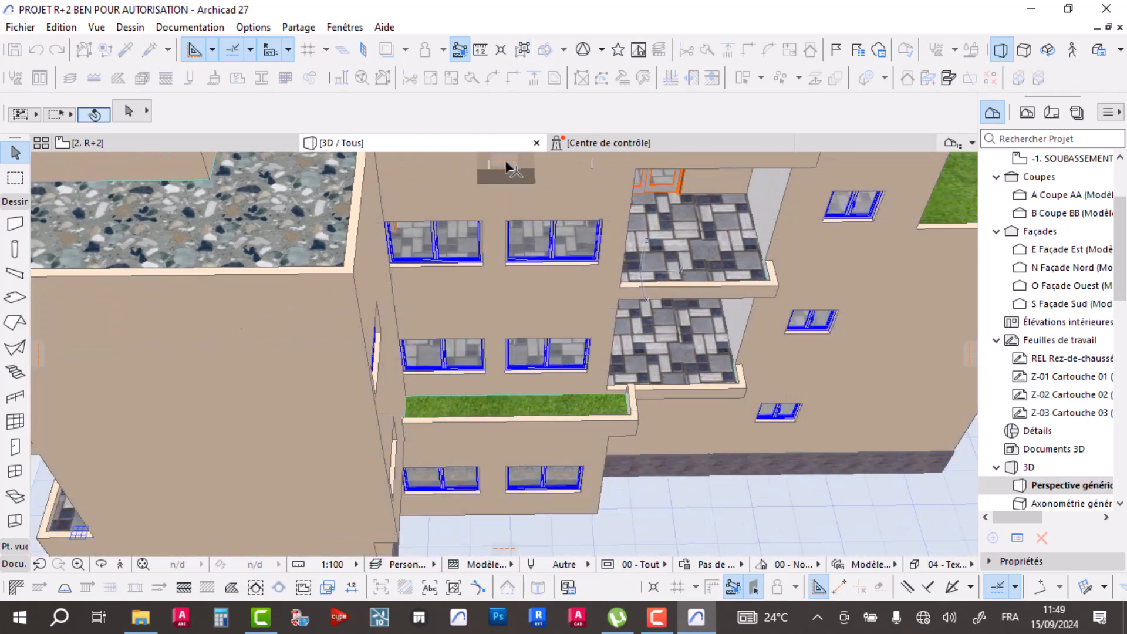
- Try to lower a horizontal cutting plane through the building from the roof side
left_click_drag(505, 172, 516, 326)
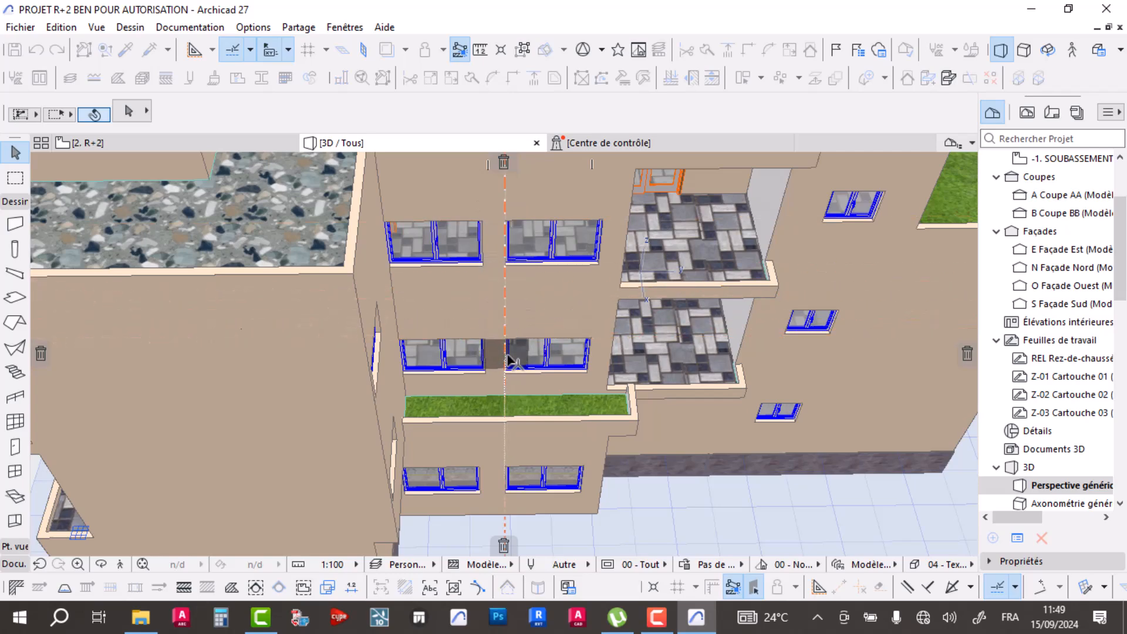
middle_click_drag(508, 352, 506, 308, "shift")
scroll(505, 301, "down", 6)
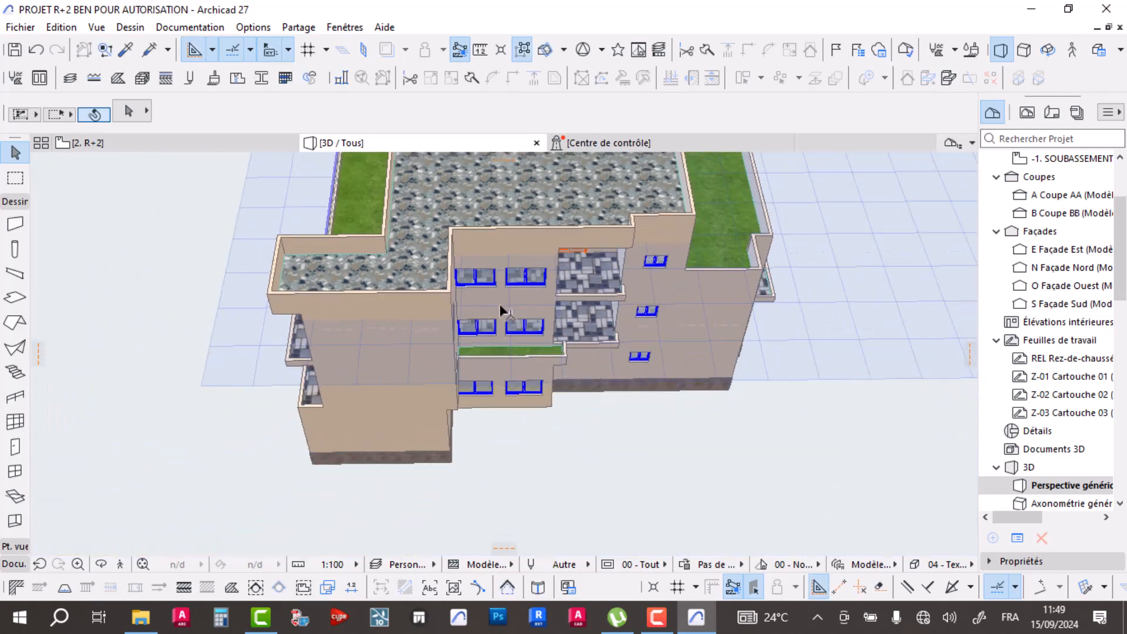
middle_click_drag(525, 164, 546, 229, "shift")
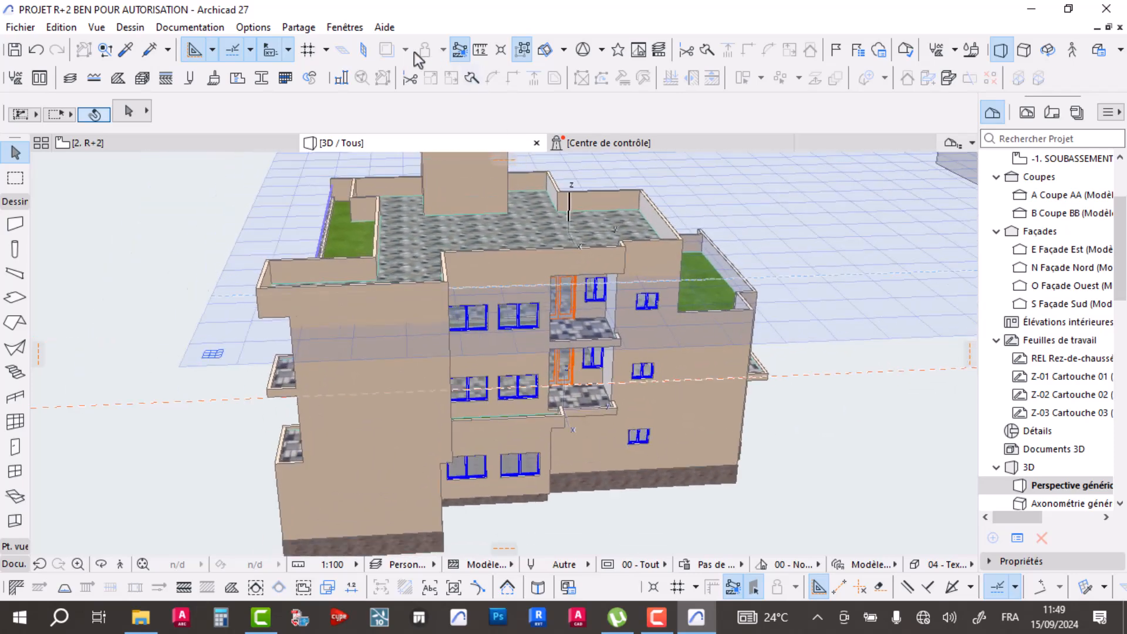
- Enable 3D cutting planes and lower a horizontal plane through the R+2 storey to look into the salon
left_click(544, 55)
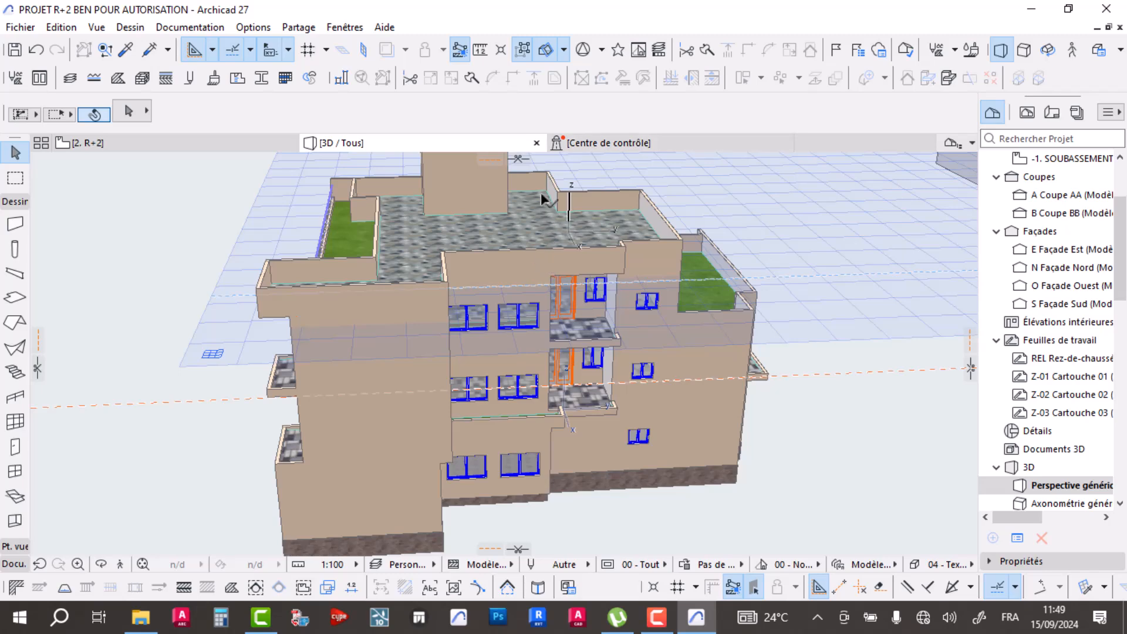
left_click_drag(515, 165, 515, 298)
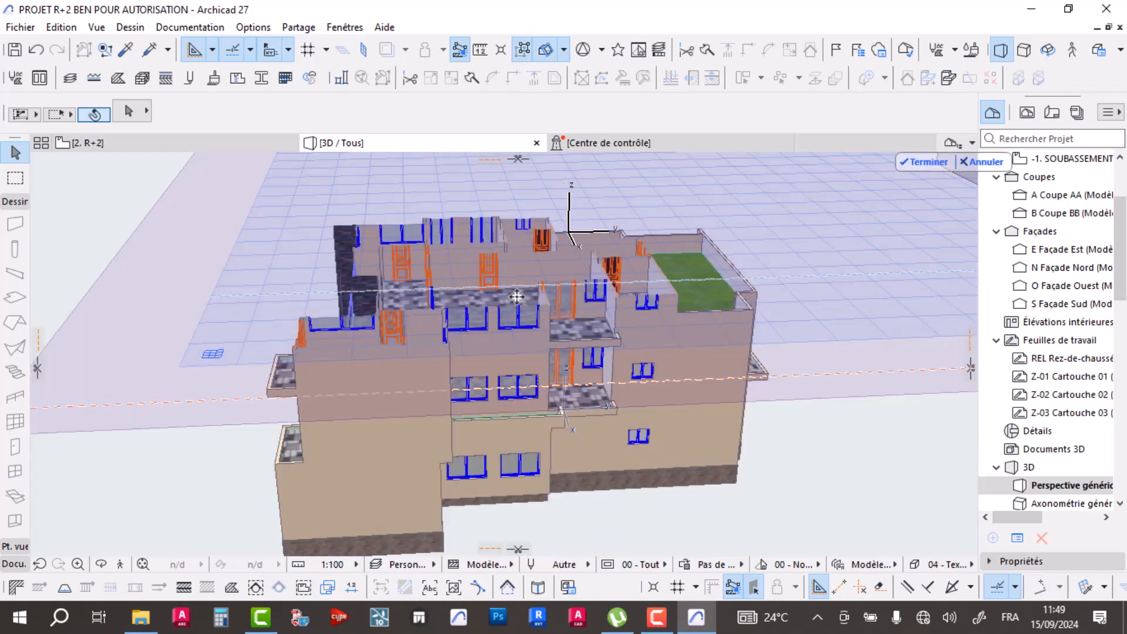
middle_click_drag(501, 304, 482, 301, "shift")
scroll(482, 300, "up", 10)
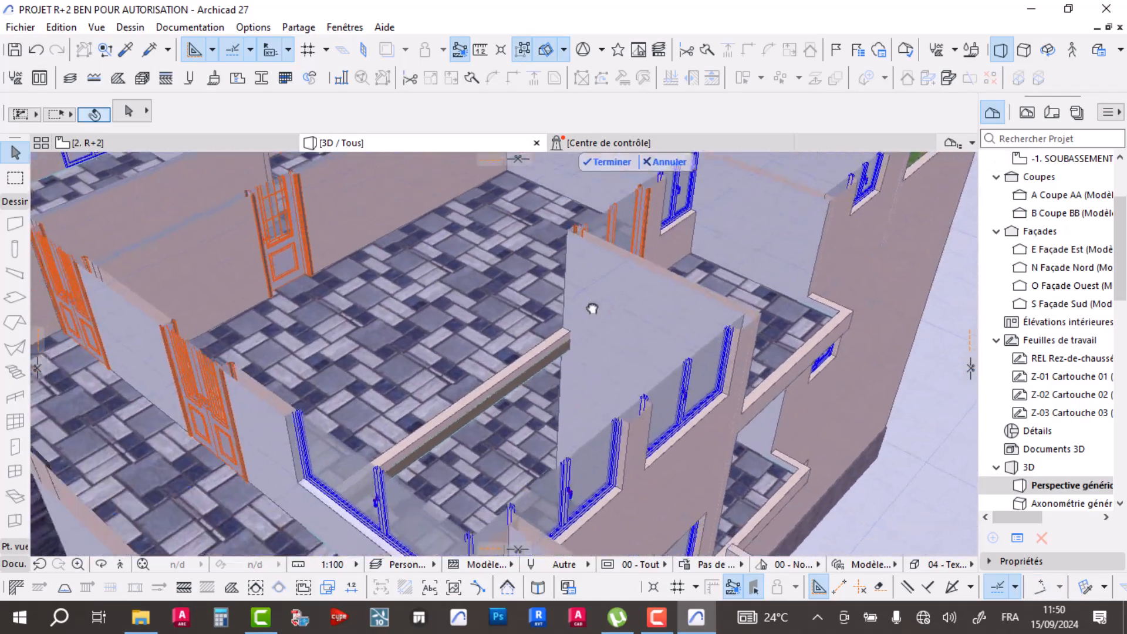
scroll(586, 313, "down", 2)
middle_click_drag(592, 309, 577, 157)
scroll(587, 329, "up", 7)
scroll(625, 292, "down", 4)
scroll(415, 294, "up", 6)
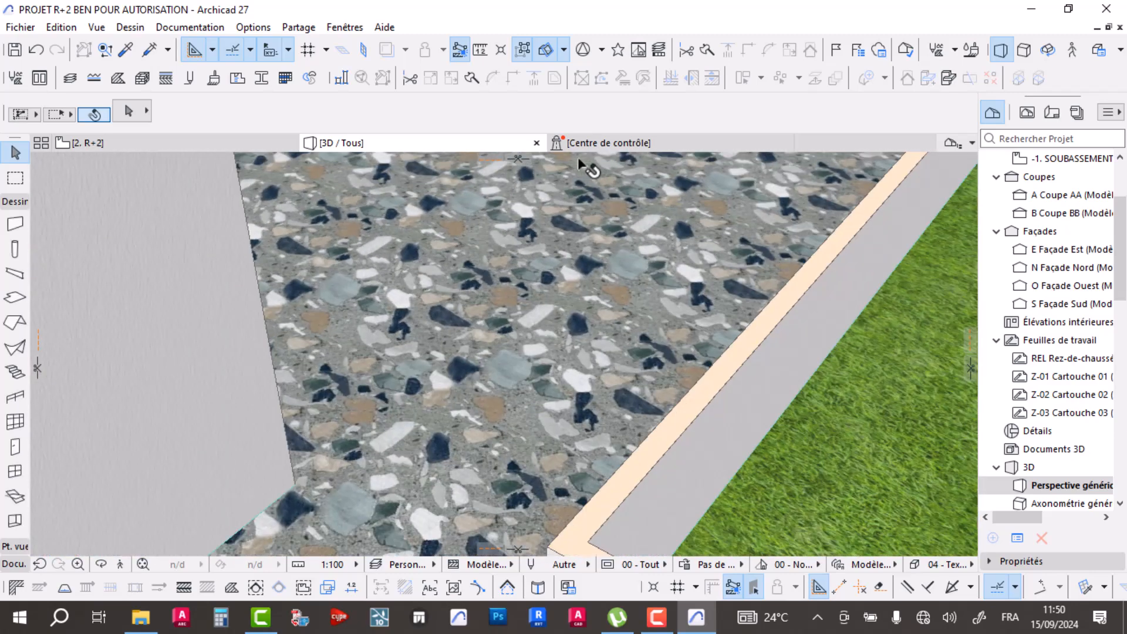
- Cut the building horizontally through R+2 at about Z 8.9 and apply the cutaway
scroll(522, 258, "down", 5)
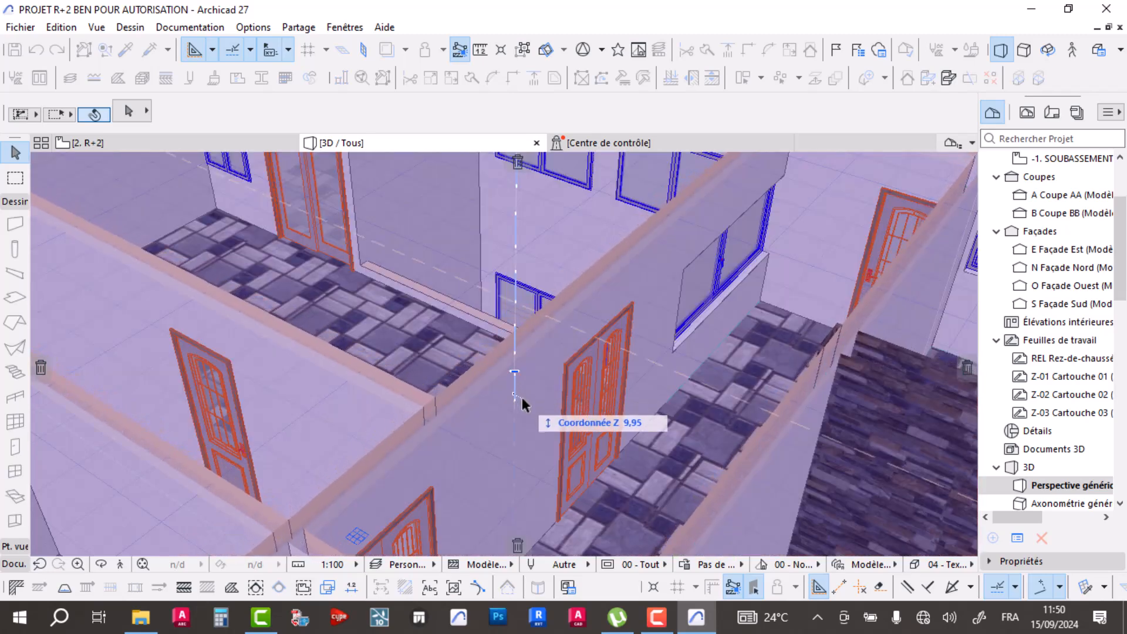
middle_click_drag(523, 397, 523, 482, "shift")
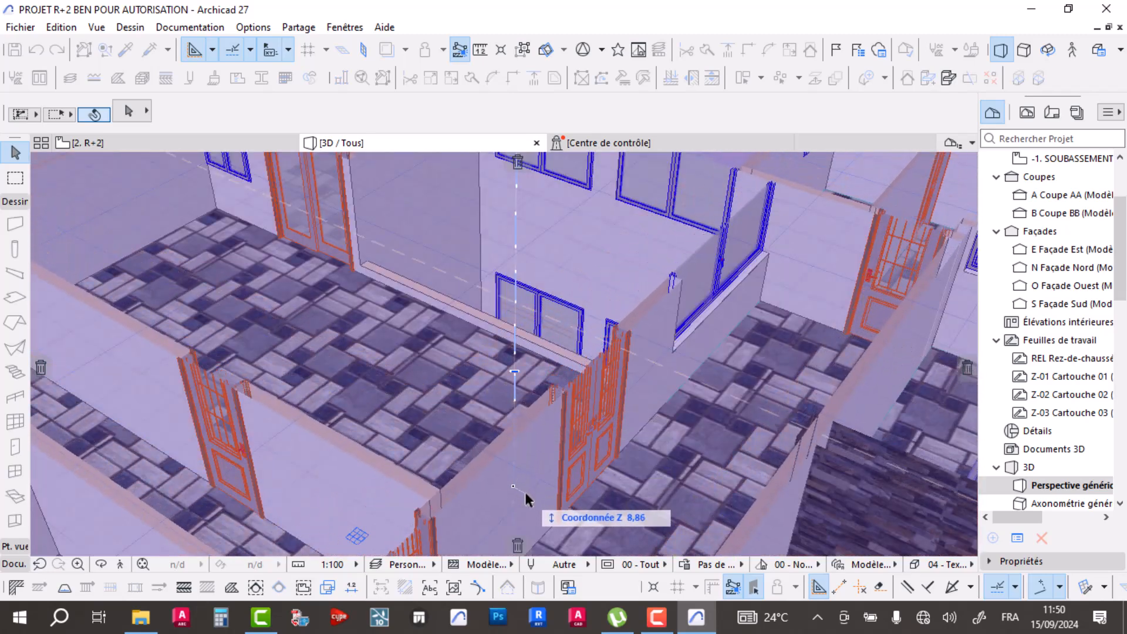
left_click(525, 478)
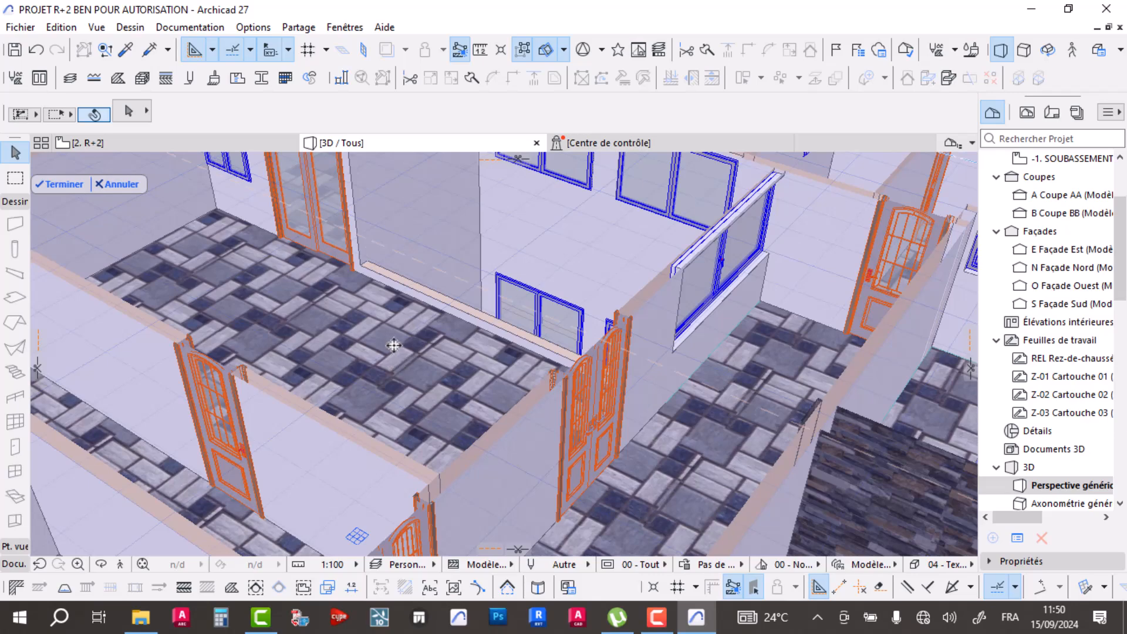
scroll(405, 329, "up", 4)
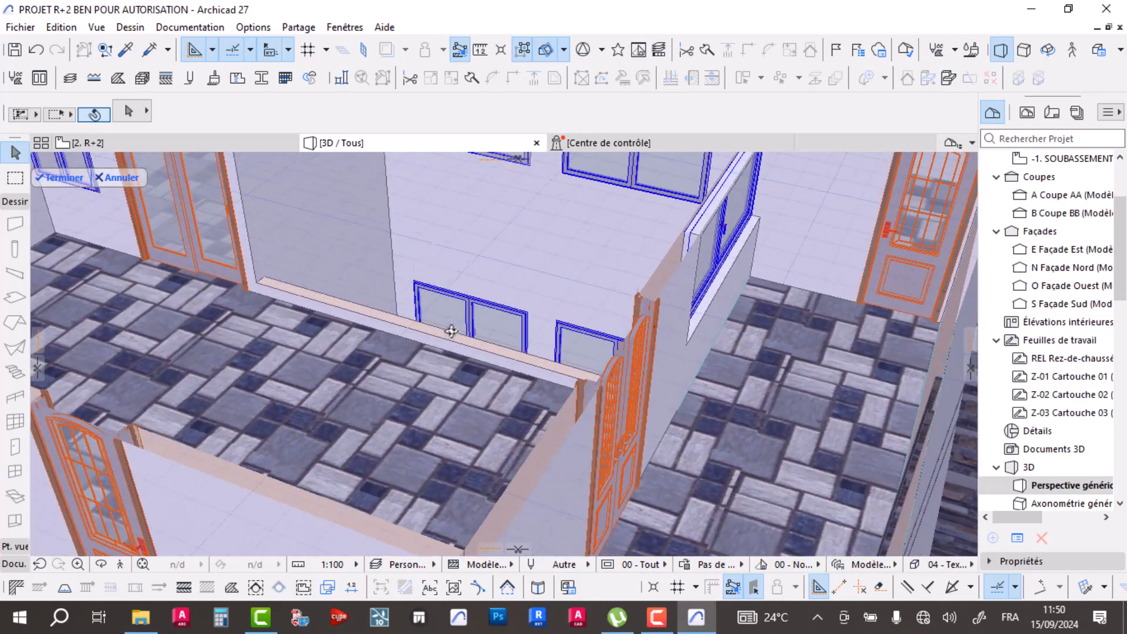
middle_click_drag(450, 331, 424, 317, "shift")
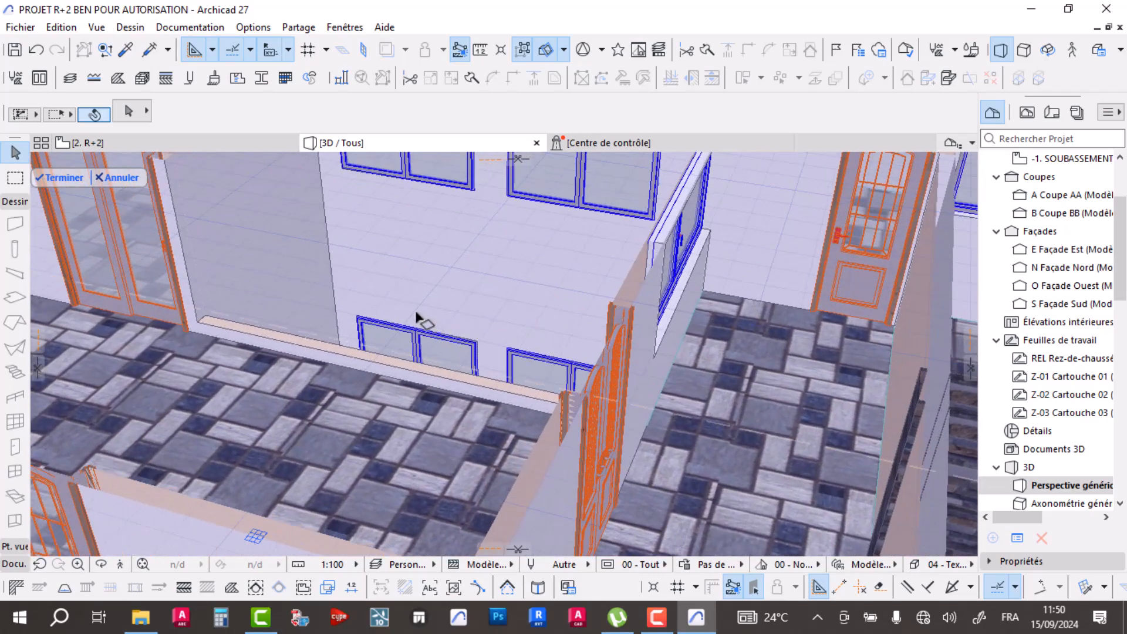
left_click(56, 175)
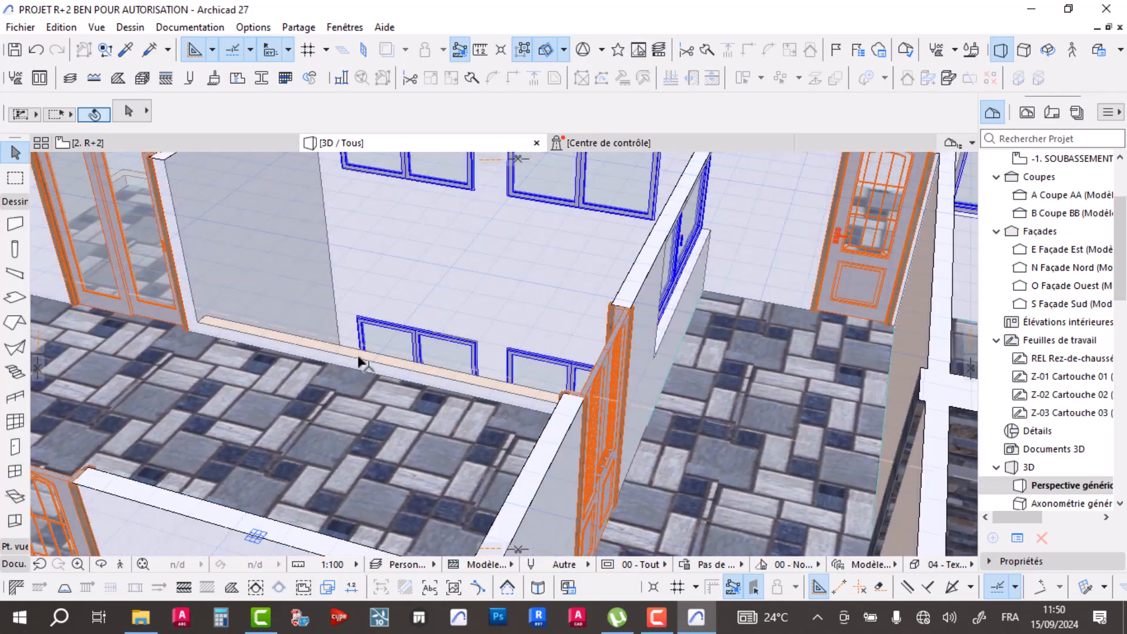
- Examine the low wall beside the R+2 salon and clear all cutting planes
scroll(361, 355, "up", 4)
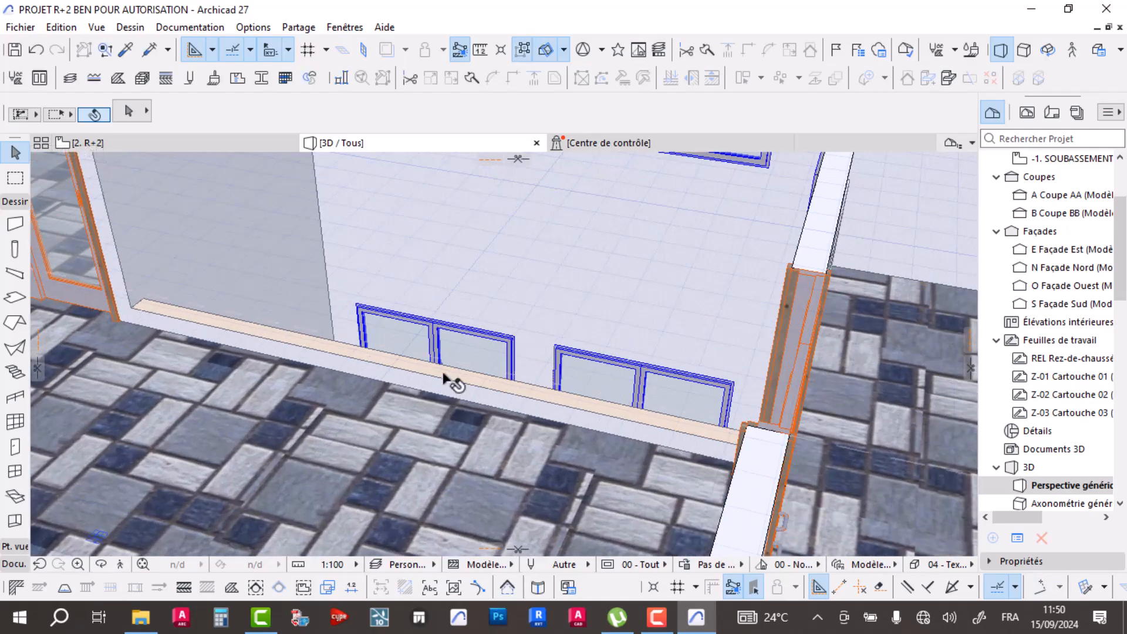
scroll(505, 370, "down", 5)
scroll(426, 350, "down", 2)
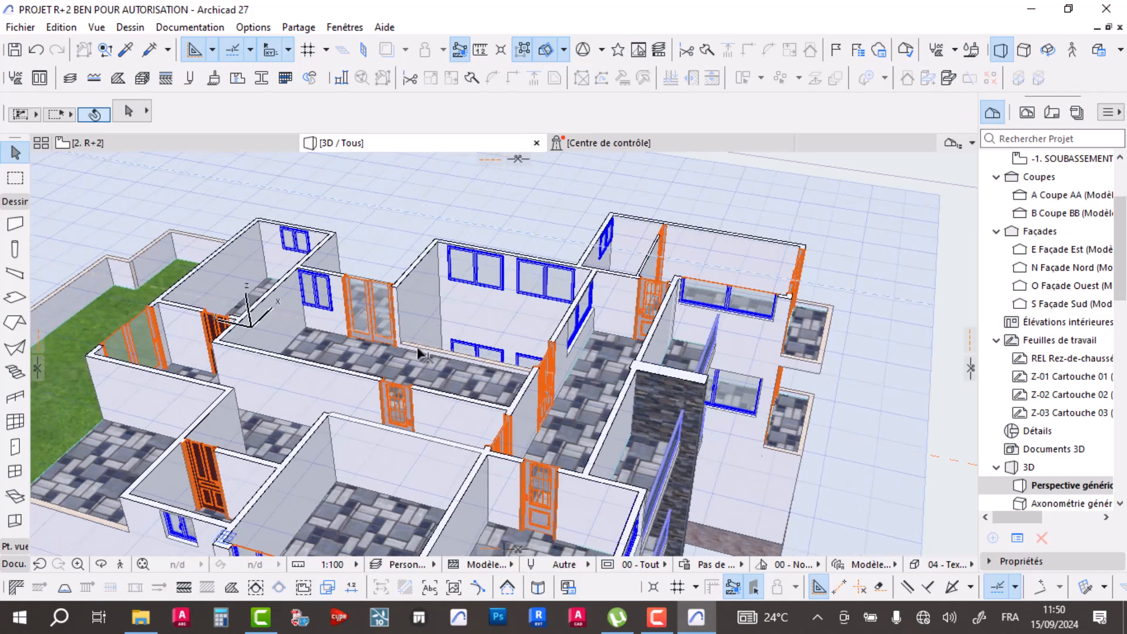
left_click(517, 158)
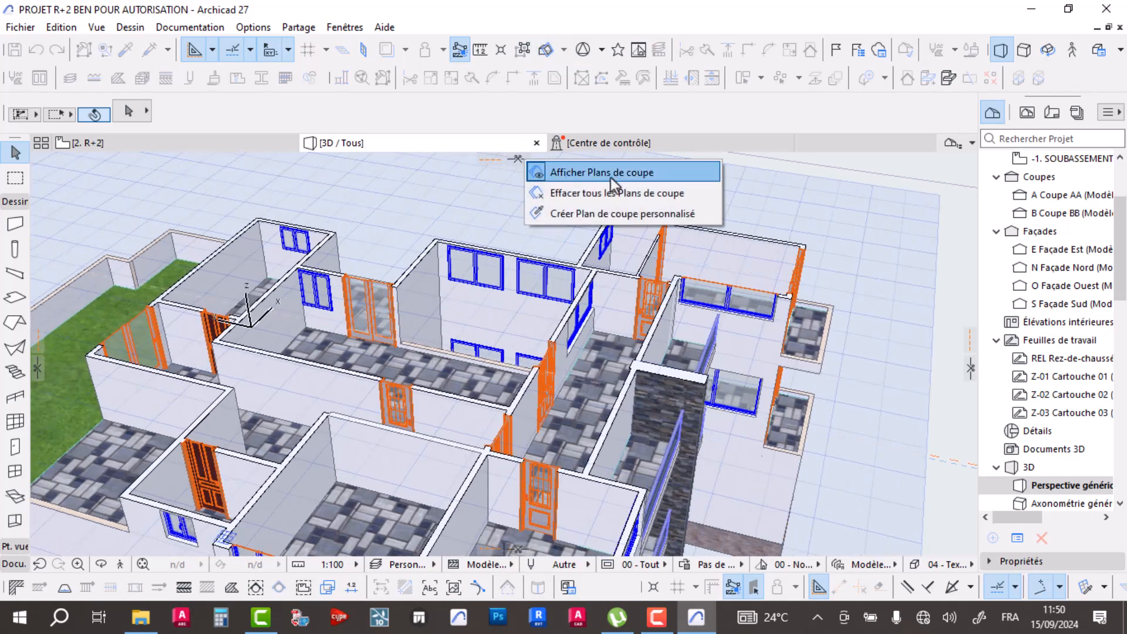
left_click(595, 192)
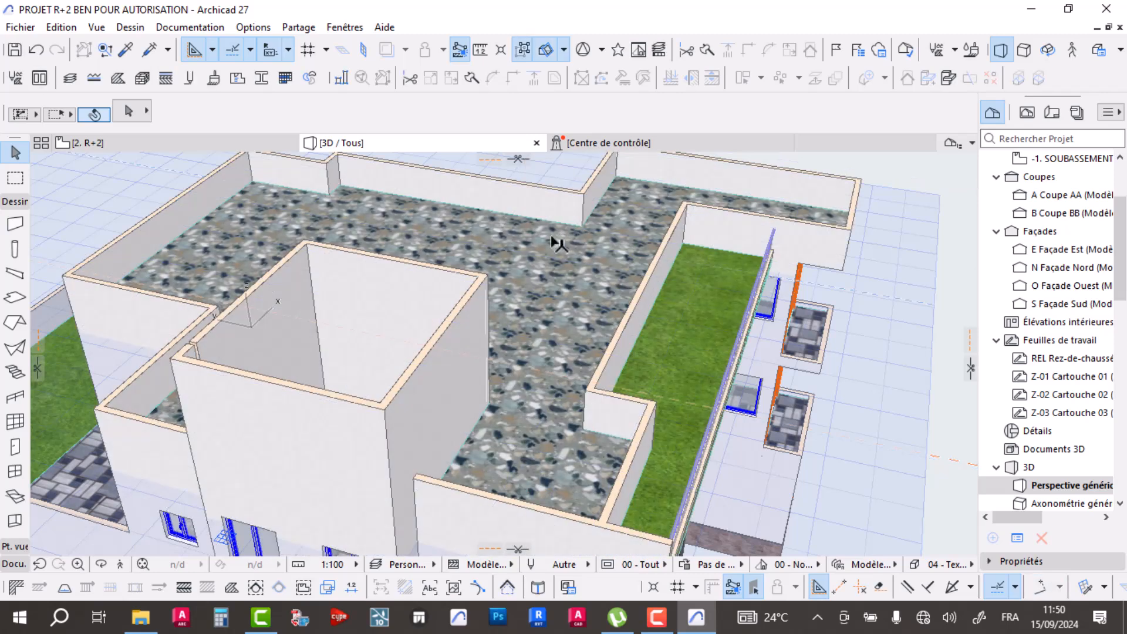
left_click(518, 160)
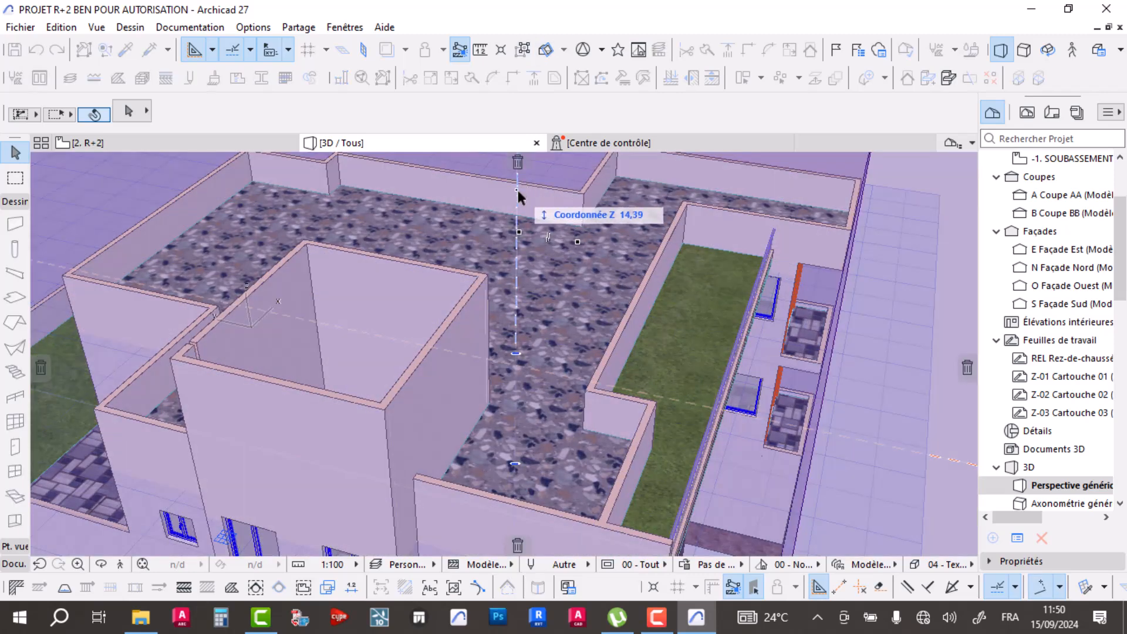
left_click(516, 186)
left_click(519, 160)
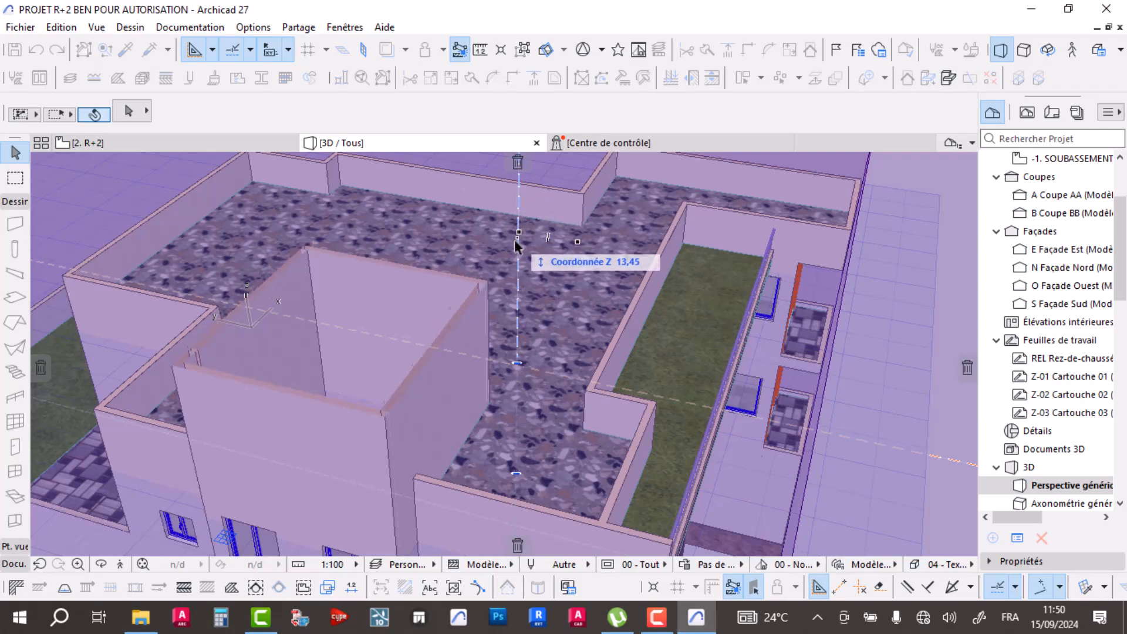
left_click(518, 198)
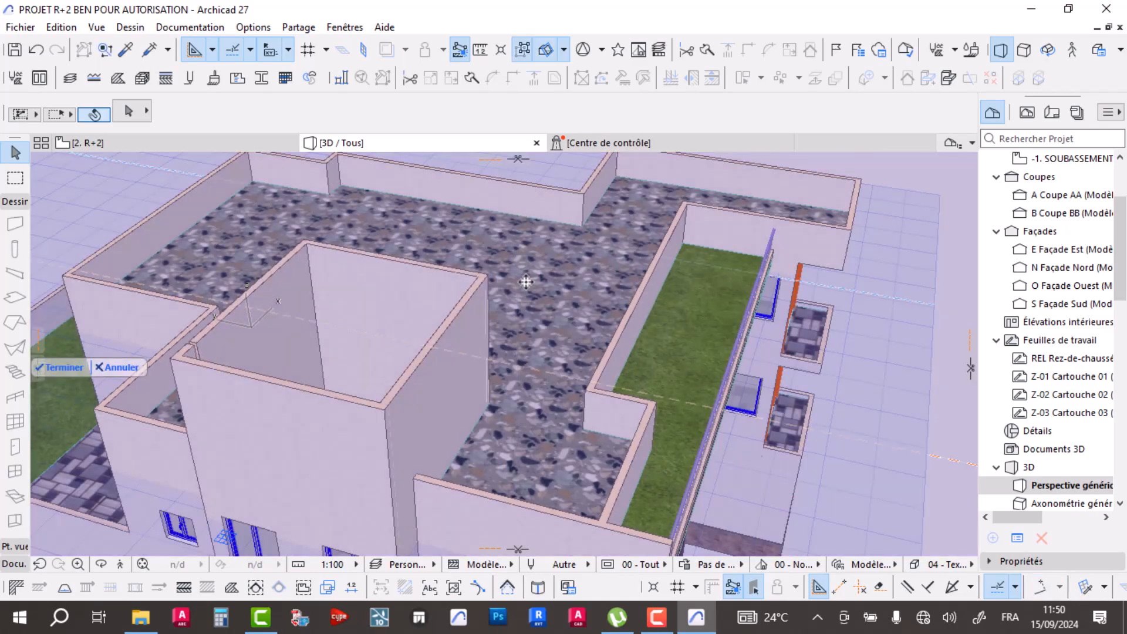
- Cut the building horizontally through R+2 at about Z 9.47 and inspect the low wall between the salon and the void
scroll(516, 364, "down", 5)
middle_click_drag(517, 376, 486, 381, "shift")
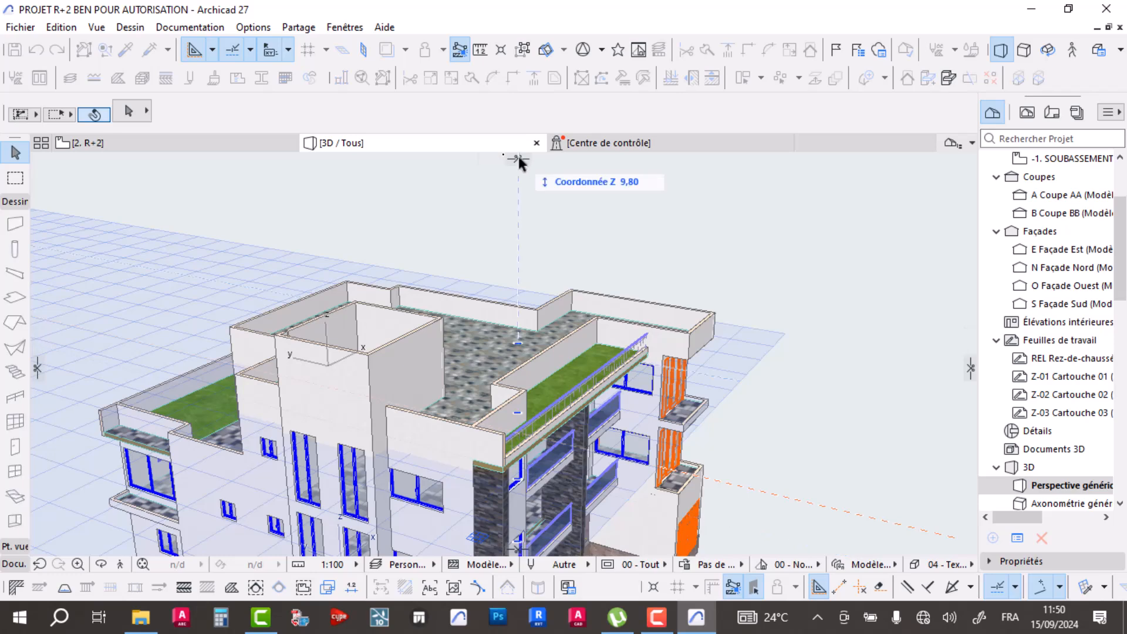
left_click(519, 157)
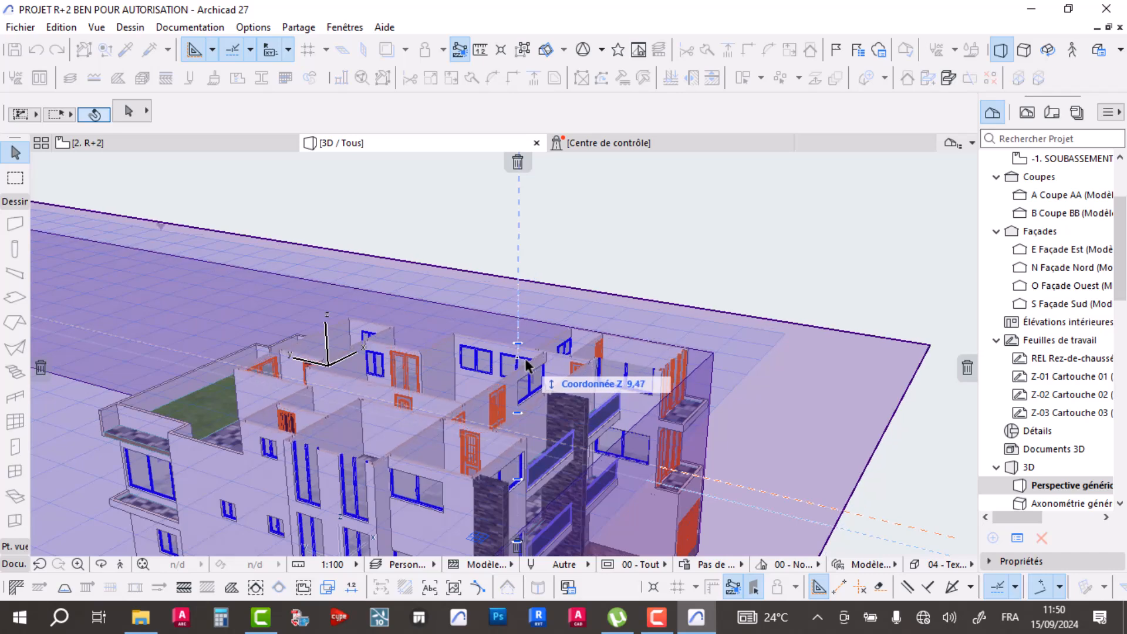
left_click(526, 364)
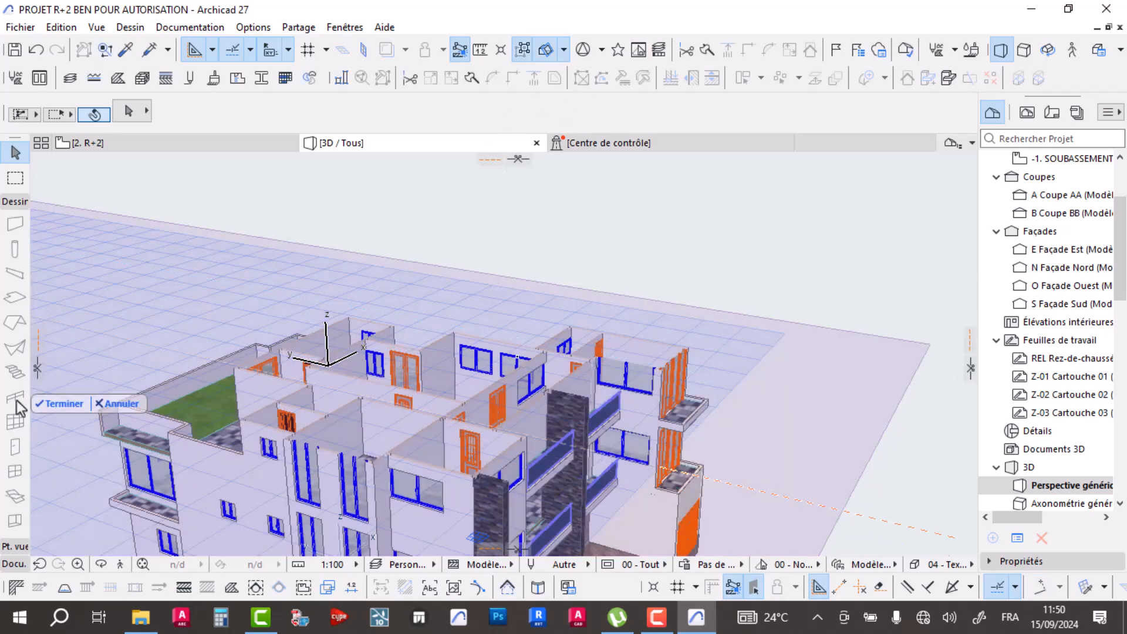
left_click(64, 403)
scroll(453, 364, "up", 6)
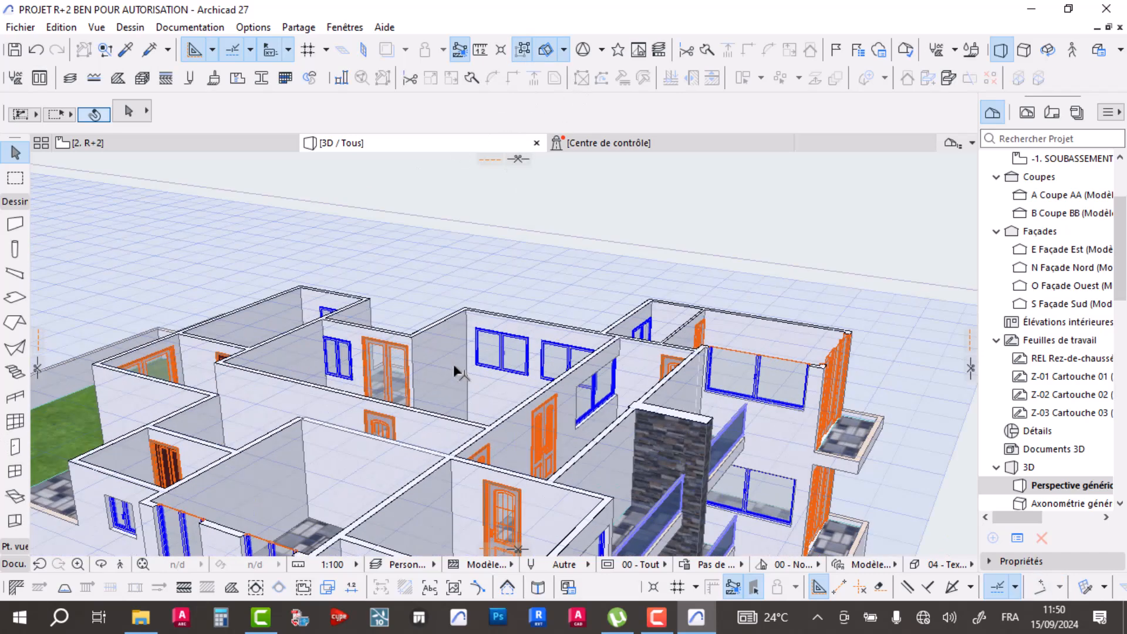
scroll(503, 324, "up", 10)
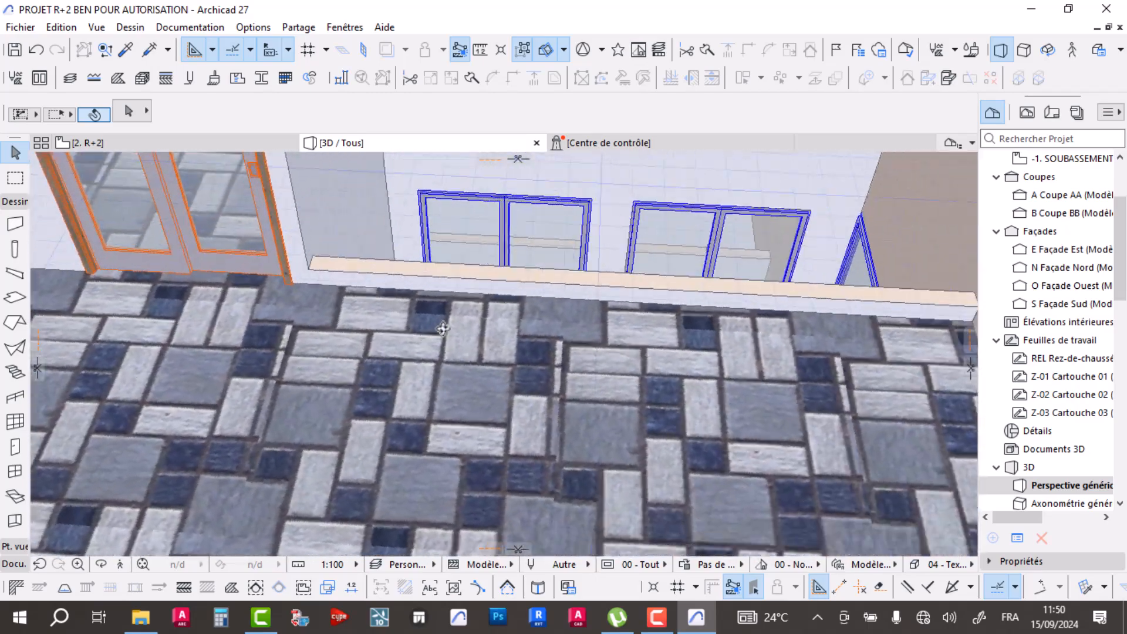
middle_click_drag(443, 329, 541, 419, "shift")
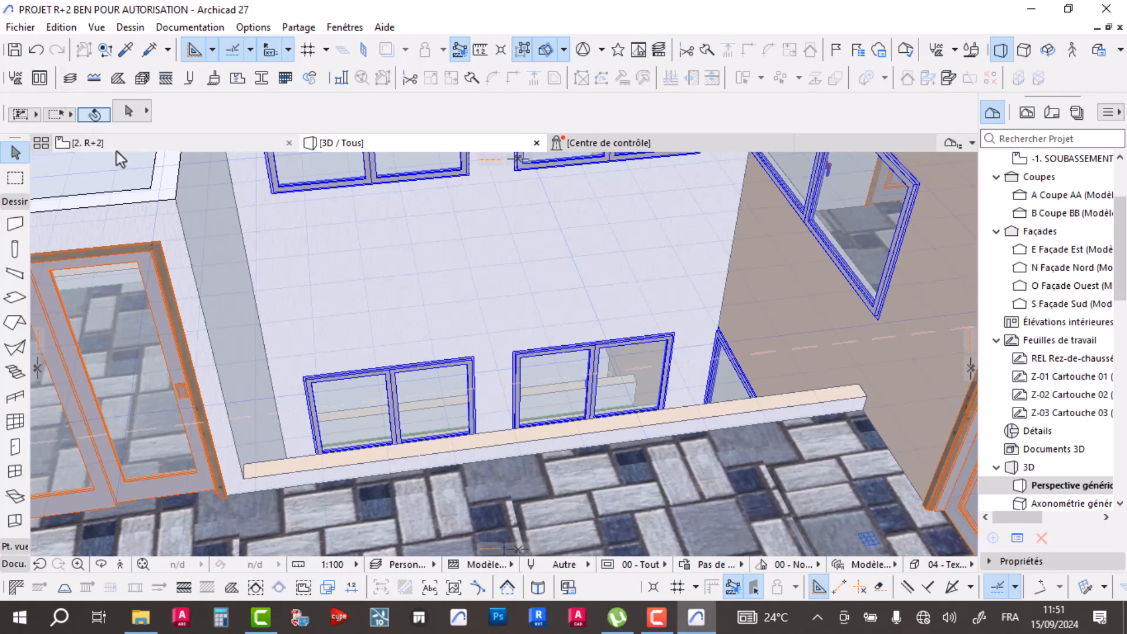
- In the R+2 floor plan, draw an Intérieur - Garde-corps railing along the low wall's centreline, spanning the salon's open side from wall to wall
mouse_move(119, 149)
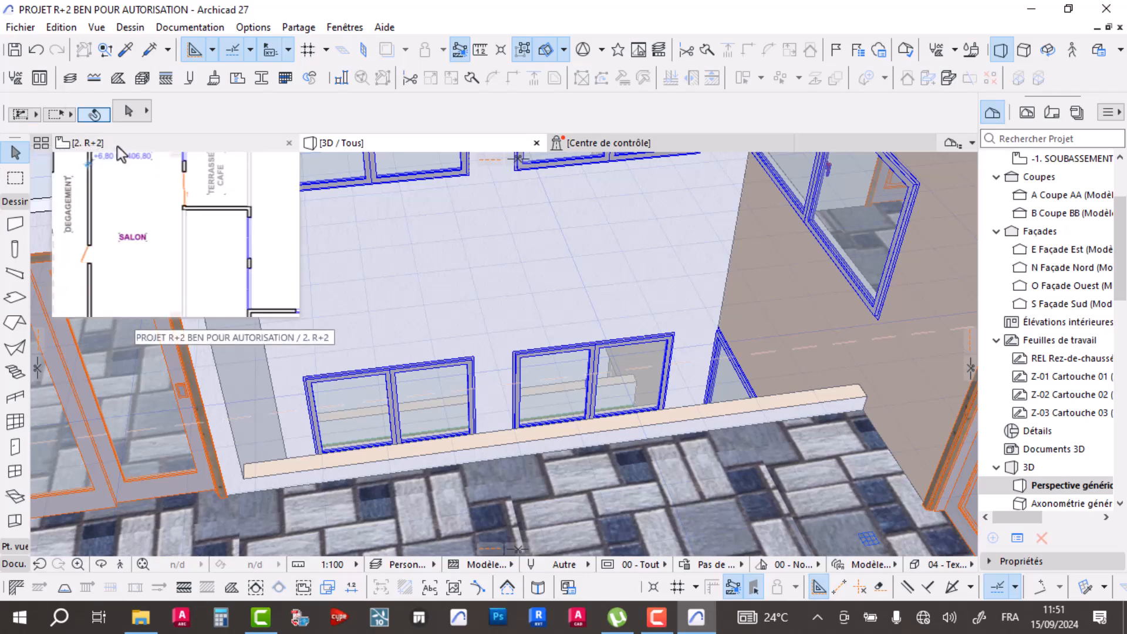
left_click(117, 146)
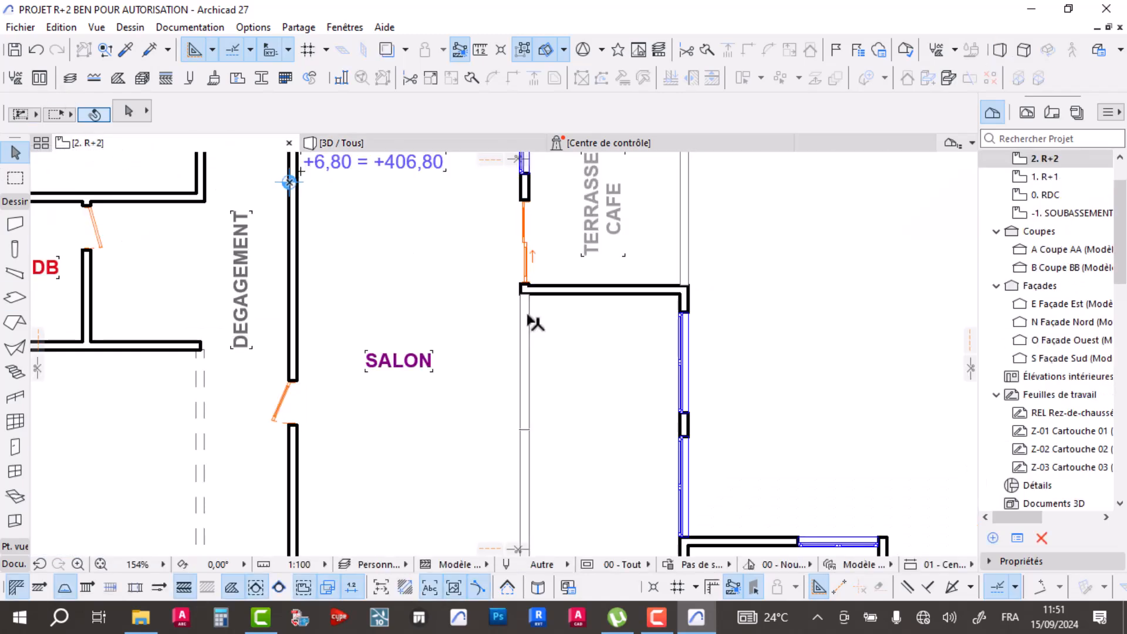
scroll(541, 323, "up", 6)
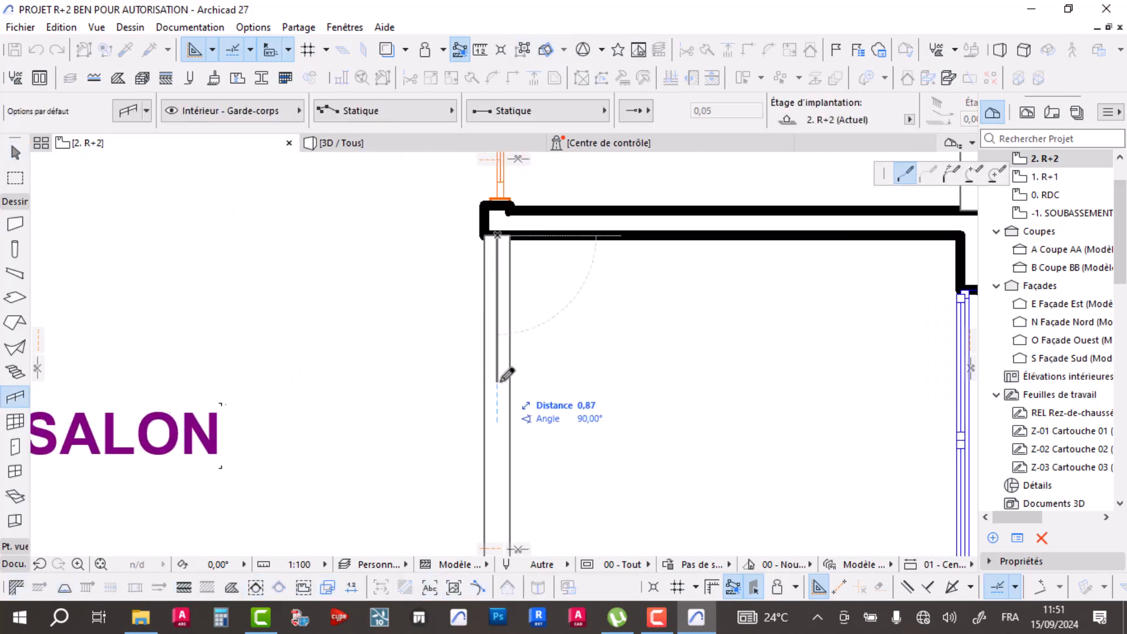
scroll(503, 390, "down", 6)
middle_click_drag(503, 390, 495, 319)
scroll(503, 309, "up", 6)
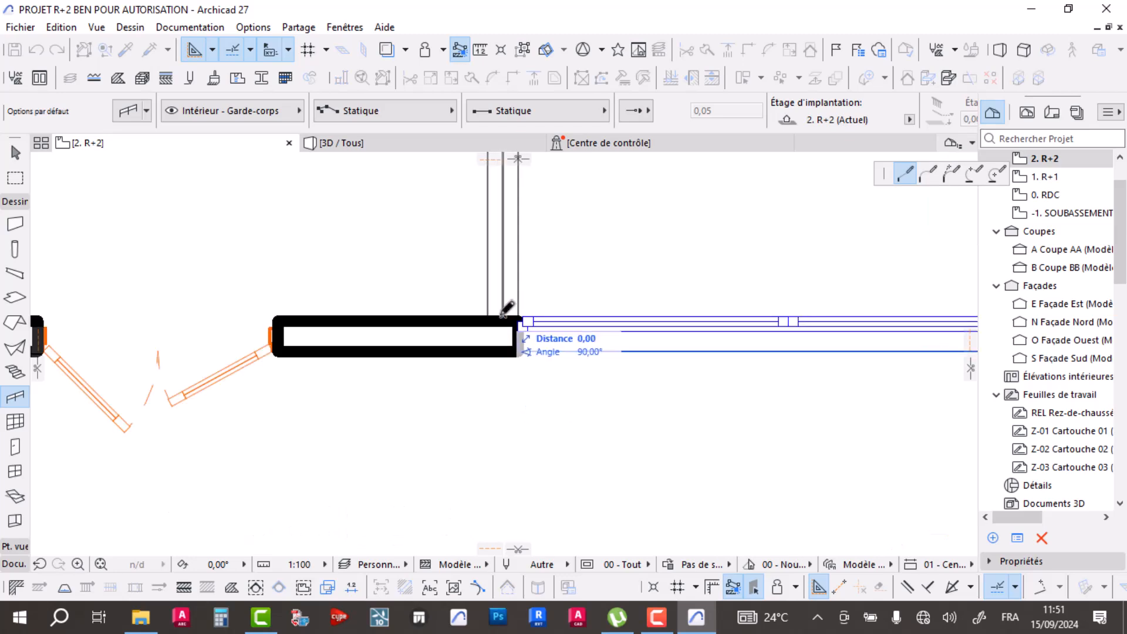
key("Escape")
left_click(504, 314)
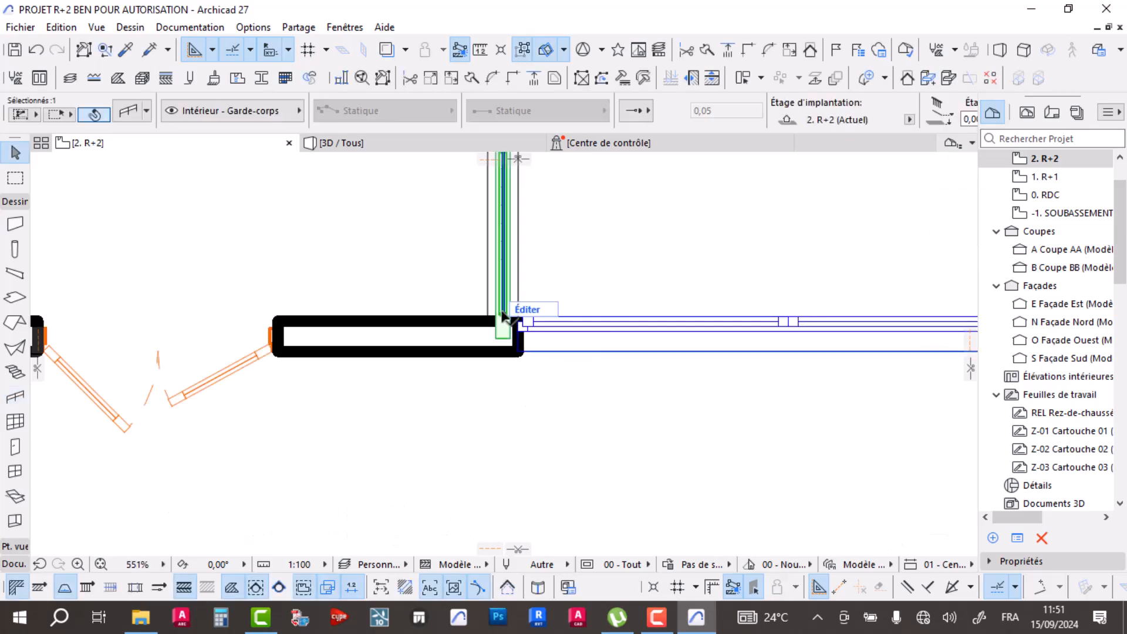
- Move the new railing's end near TERRASSE CAFE slightly clear of the wall and check the railing in 3D
scroll(502, 298, "down", 1)
scroll(503, 299, "down", 3)
scroll(475, 311, "up", 8)
left_click(476, 309)
left_click(476, 324)
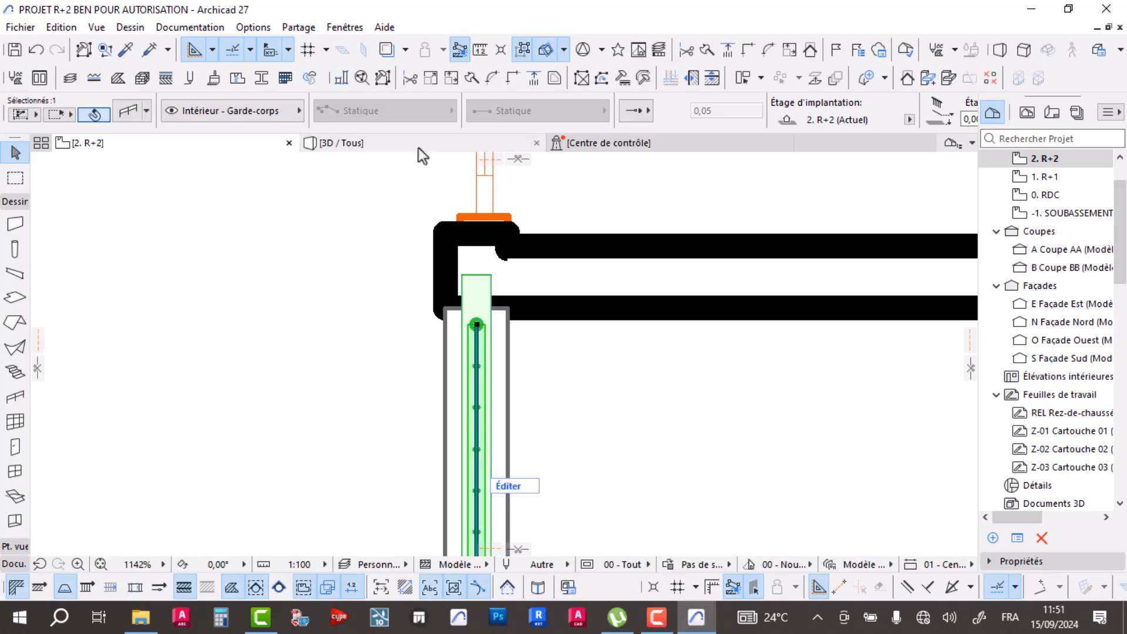
left_click(392, 145)
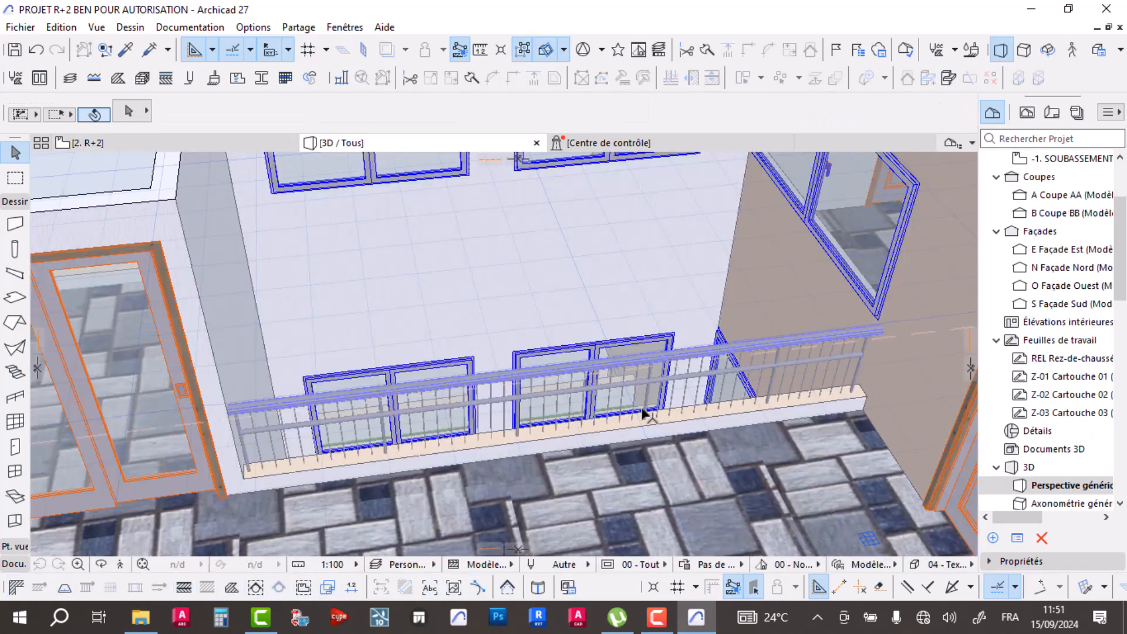
- Delete the railing on the low wall beside the R+2 salon
left_click(597, 372)
middle_click_drag(601, 378, 619, 388, "shift")
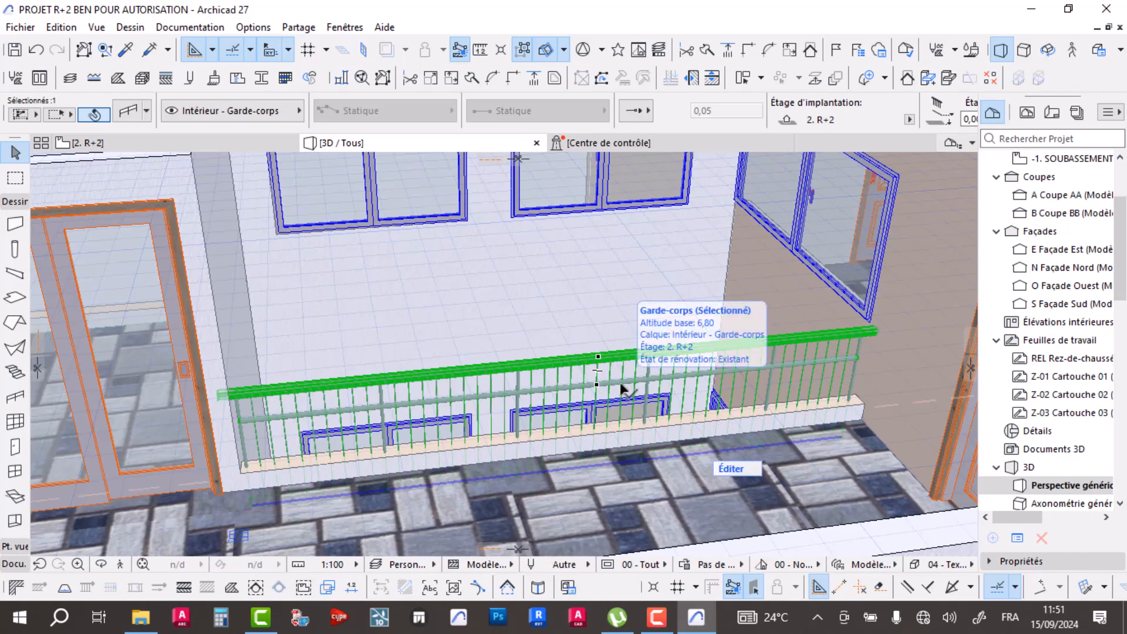
key("Delete")
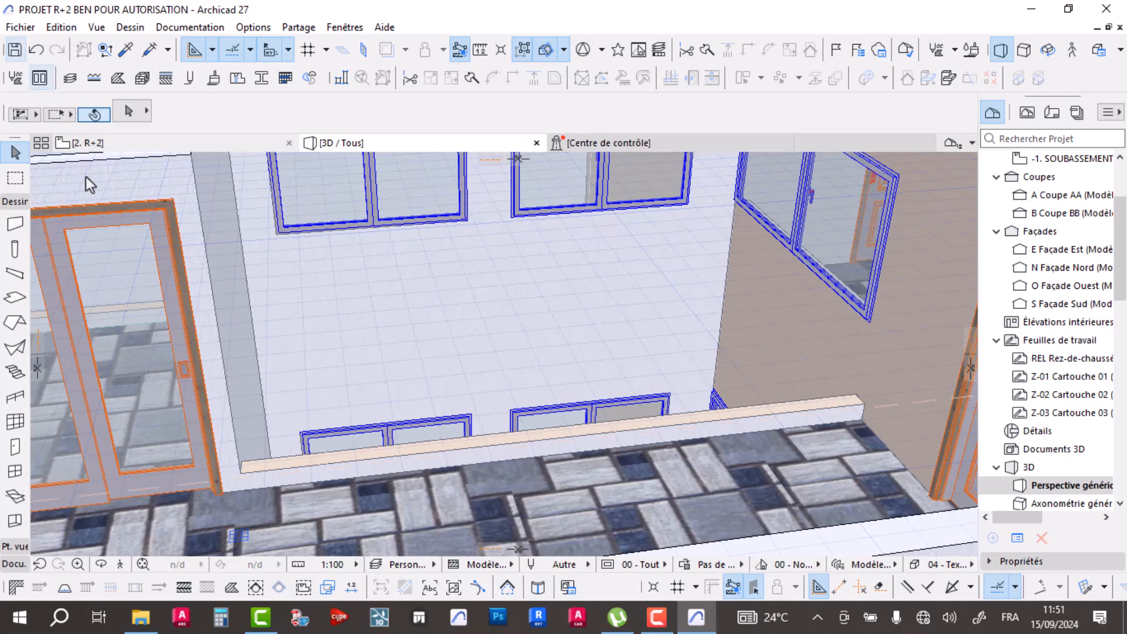
- Set the default wall thickness to 0,03 m
left_click_drag(267, 277, 54, 237)
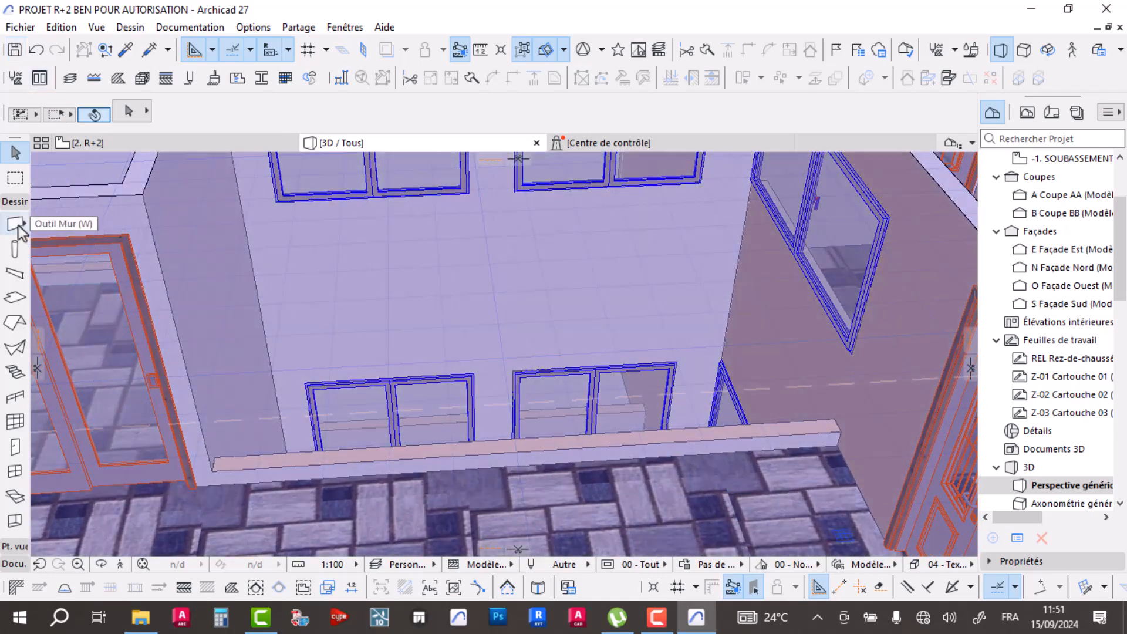
left_click(14, 228)
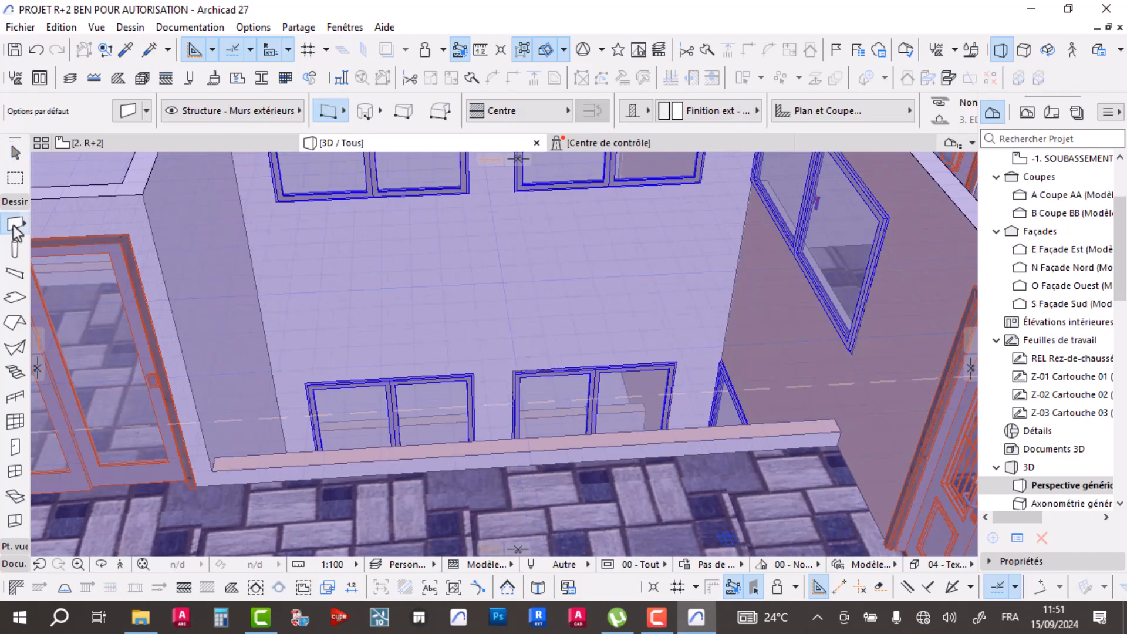
left_click(128, 116)
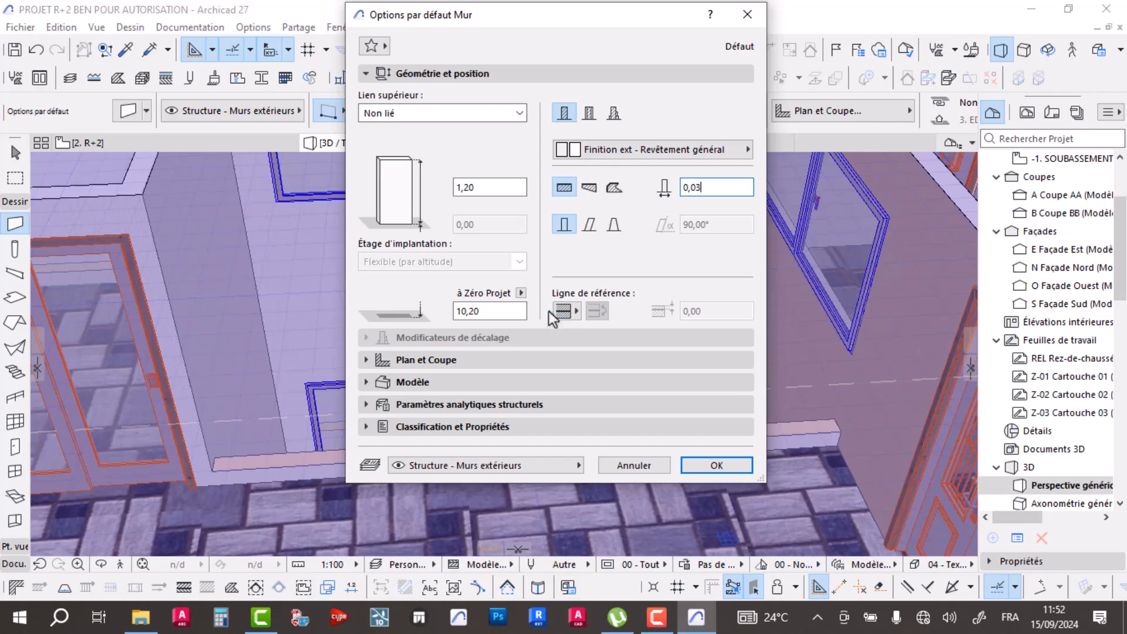
- Link the default wall's surface overrides and set all of them to Transp - Verre bleuté
left_click(419, 382)
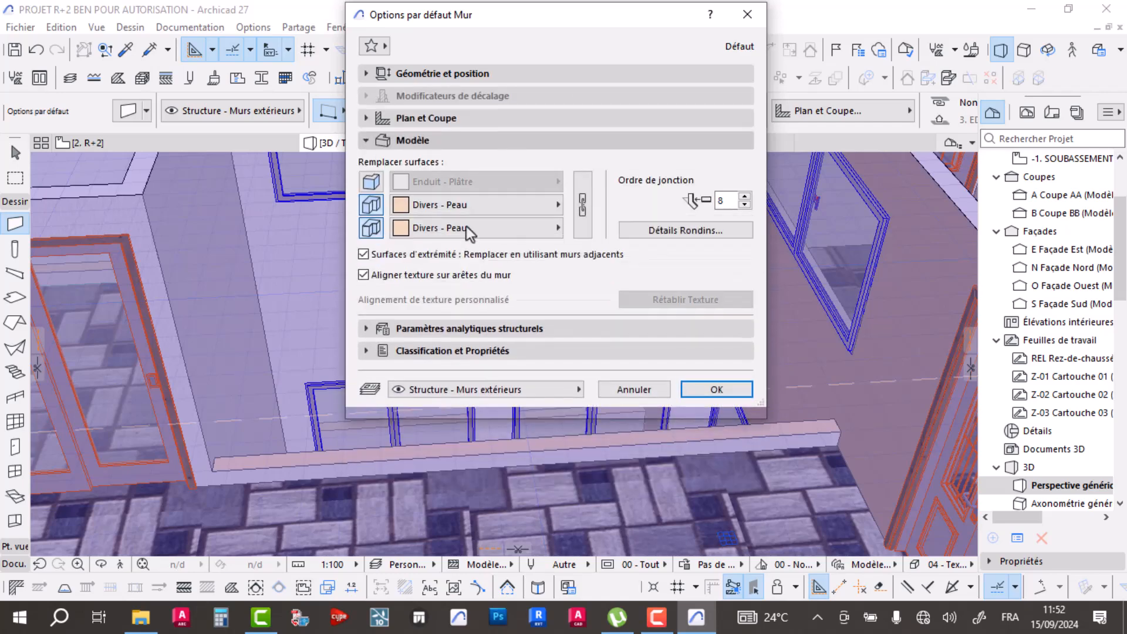
left_click(579, 209)
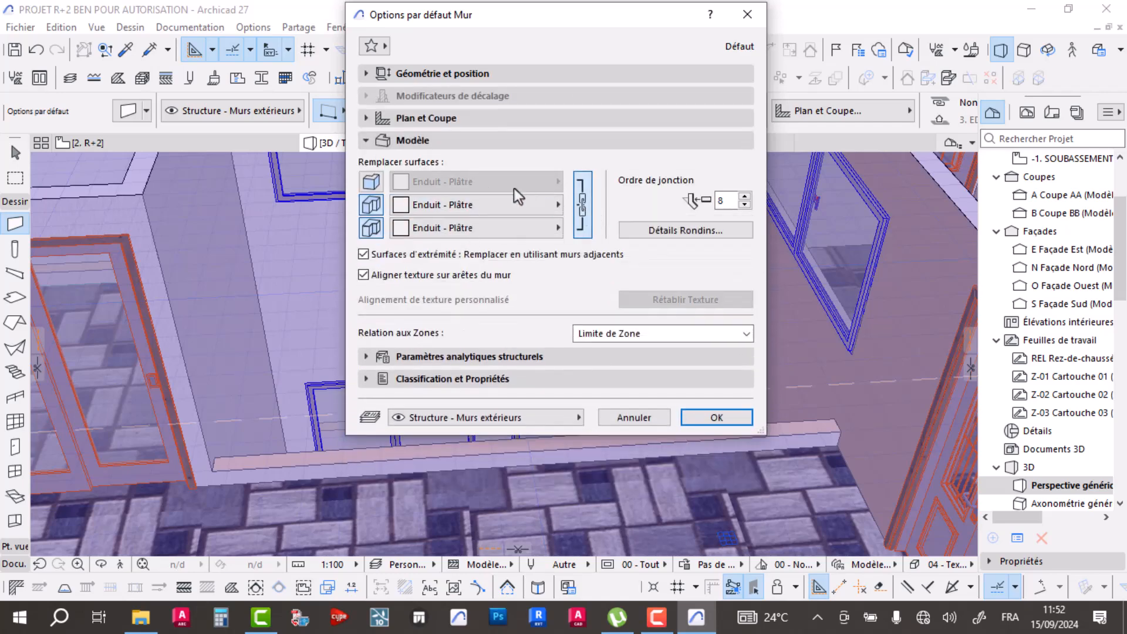
left_click(379, 182)
left_click(455, 182)
scroll(694, 381, "down", 2)
scroll(643, 104, "down", 5)
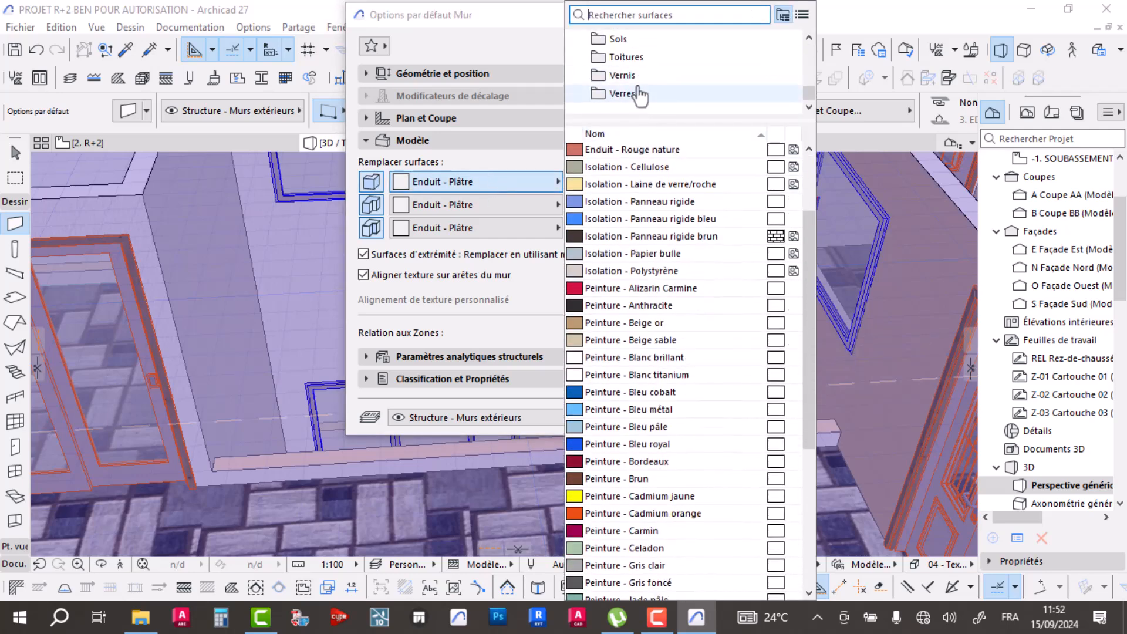
left_click(633, 98)
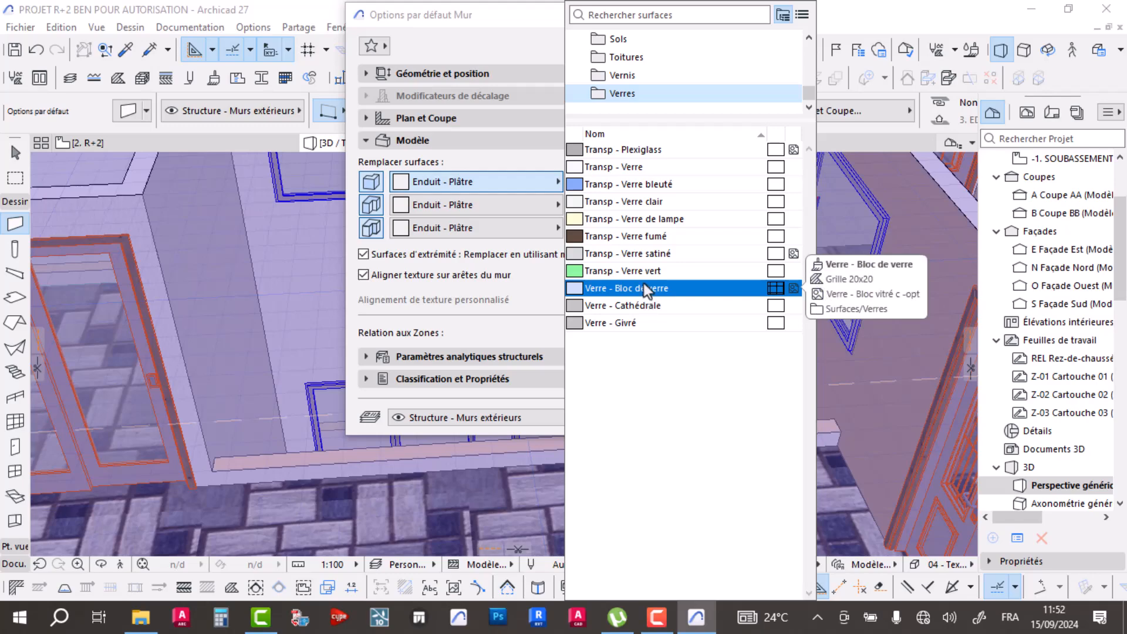
left_click(645, 184)
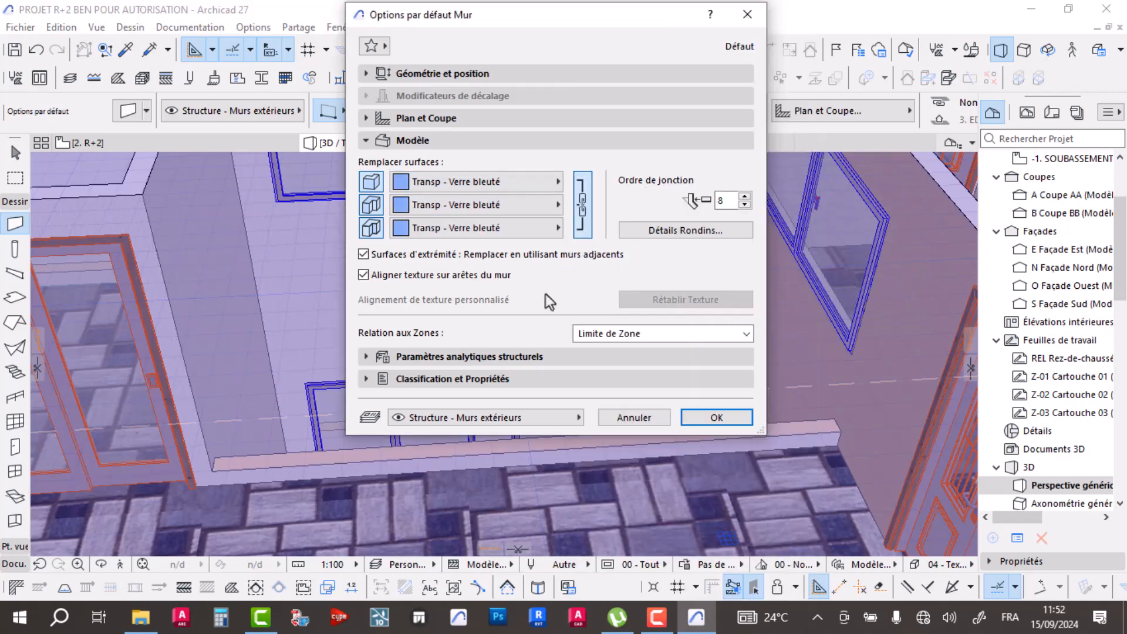
left_click(696, 417)
- Draw the glass wall along the centreline of the low wall's top, from one end to the other
scroll(212, 452, "up", 6)
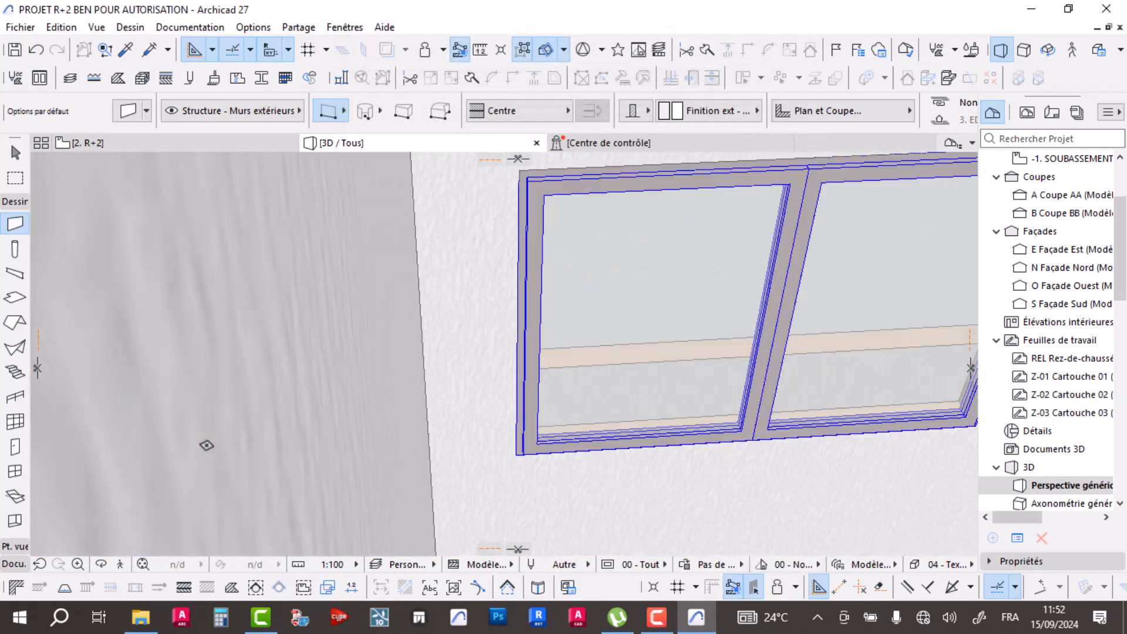
scroll(208, 448, "down", 4)
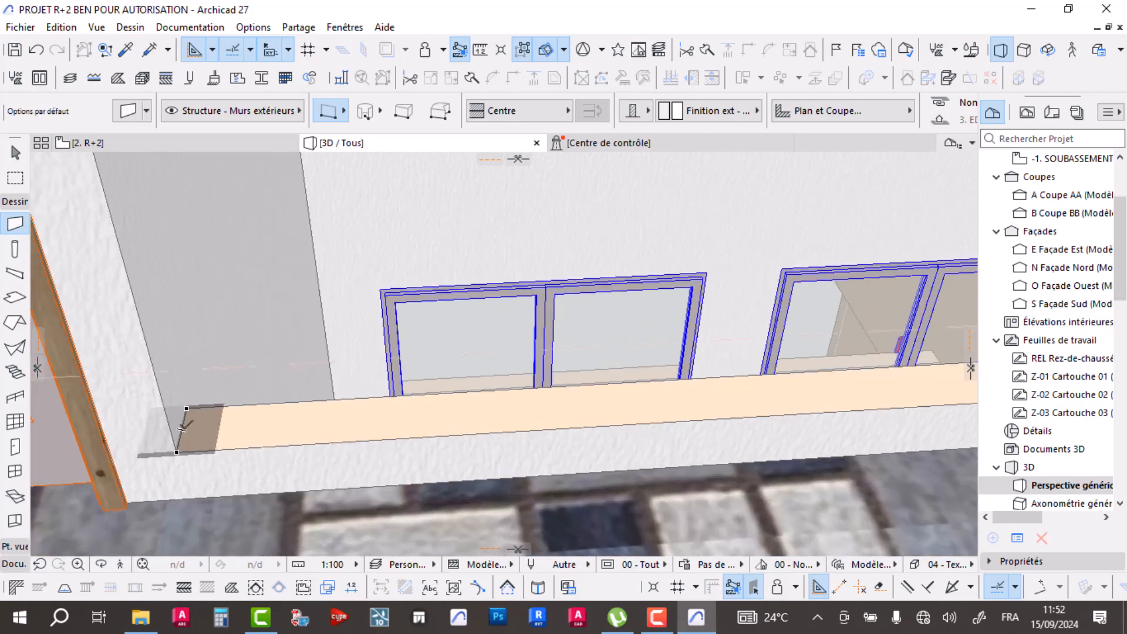
left_click(182, 428)
middle_click_drag(277, 423, 1045, 428, "shift")
scroll(936, 433, "up", 3)
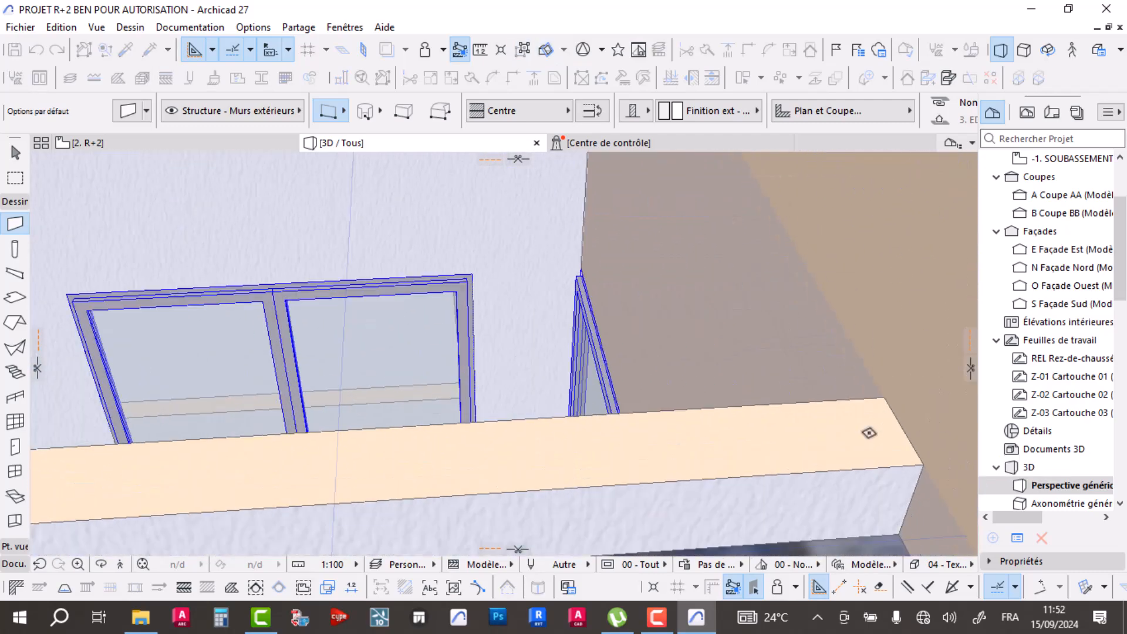
left_click(907, 429)
middle_click_drag(906, 428, 751, 403, "shift")
scroll(752, 403, "down", 5)
- Set the new glass wall's height to 0,70 m and inspect its upper end beside the window
left_click(696, 226)
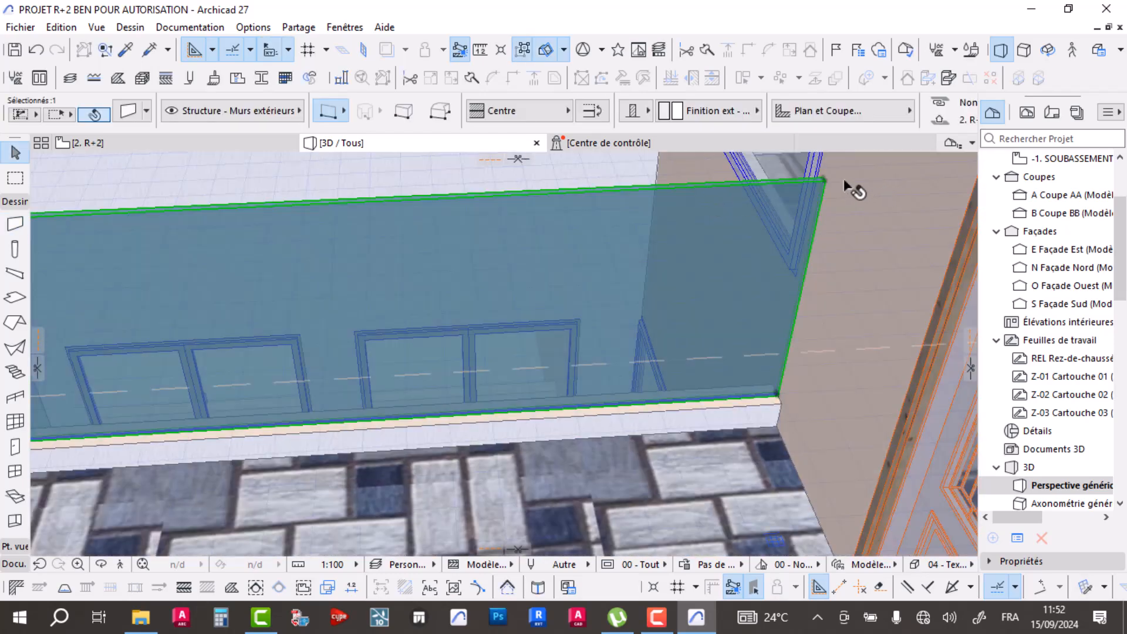
scroll(690, 109, "down", 3)
left_click(791, 106)
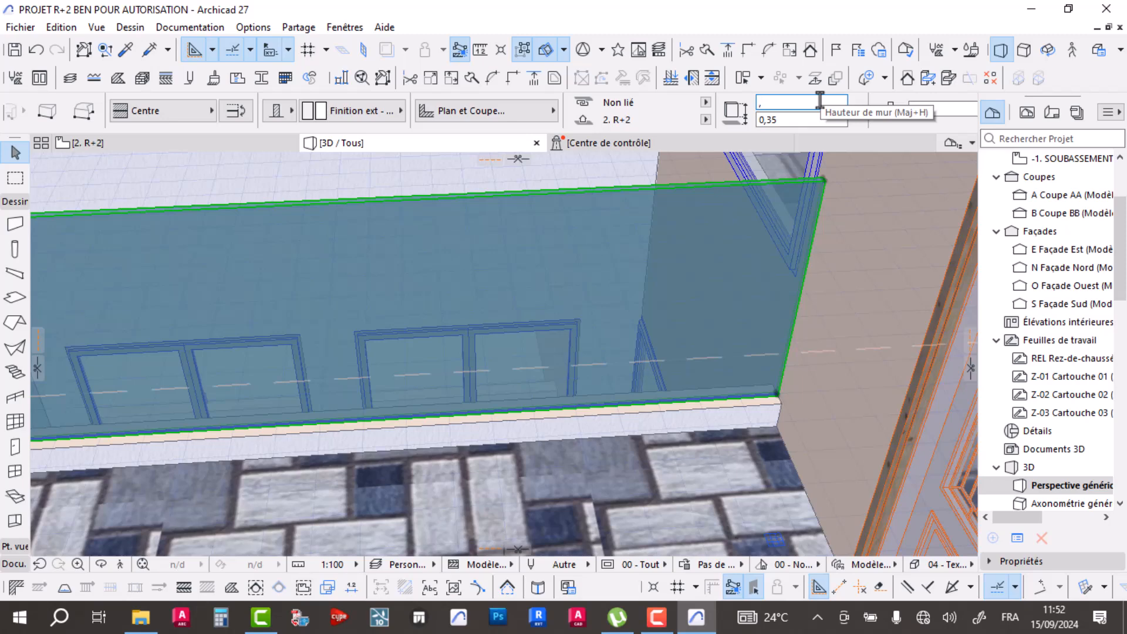
type(",7")
key("Return")
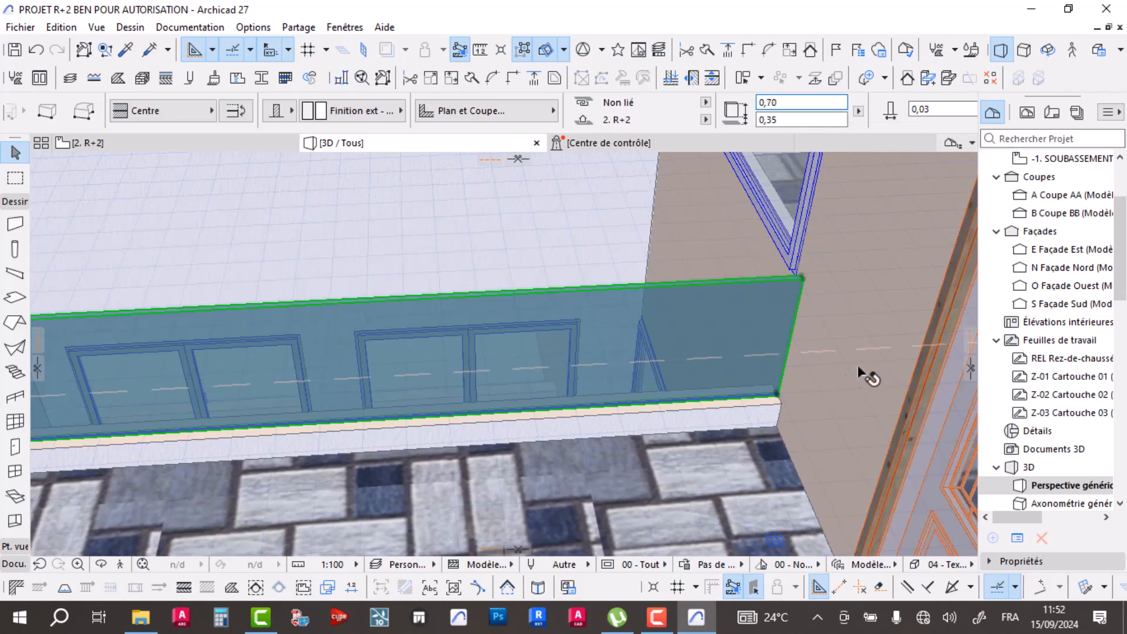
middle_click_drag(608, 361, 623, 399)
middle_click_drag(491, 403, 775, 239, "shift")
scroll(750, 305, "up", 6)
key("Escape")
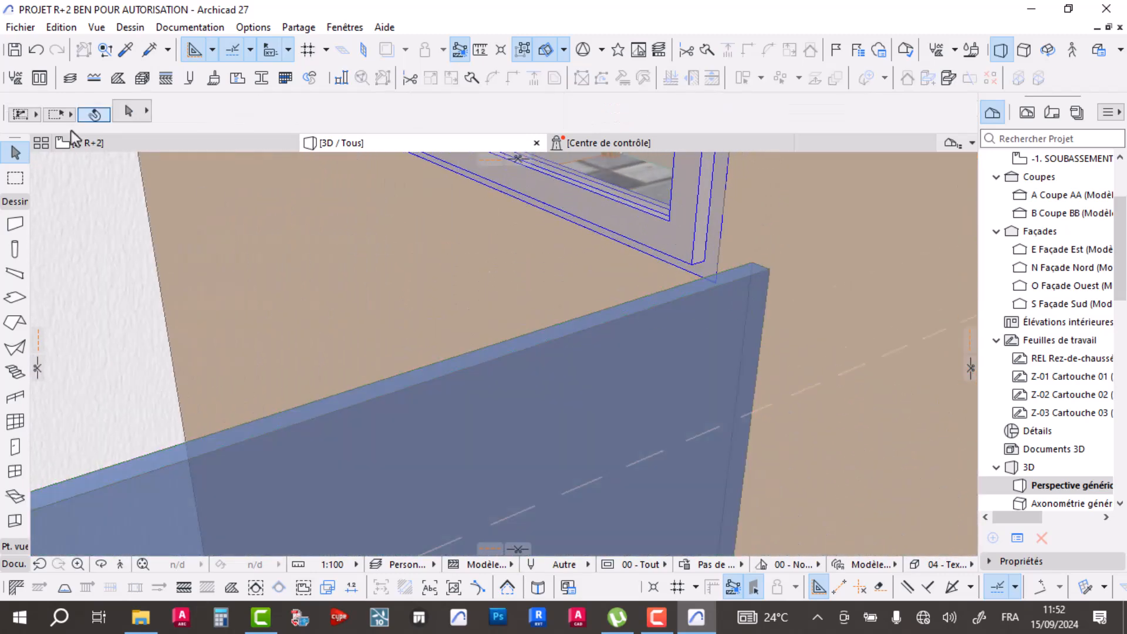
- Set the default wall thickness to 0,05 m and override all its surfaces with Métal - Fer
mouse_move(107, 146)
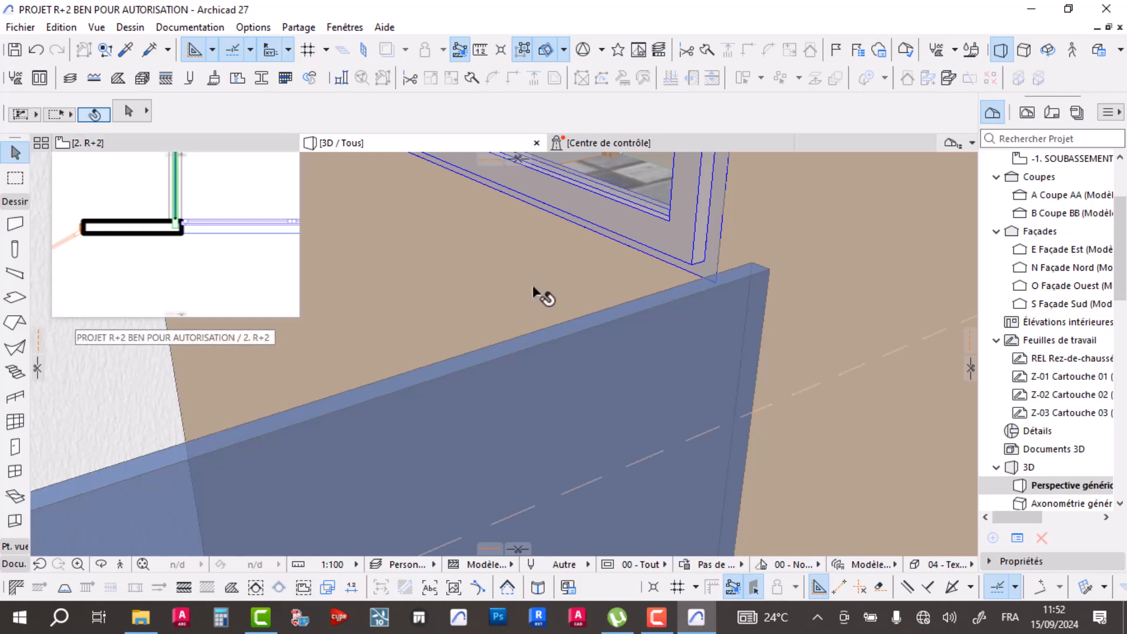
key("w")
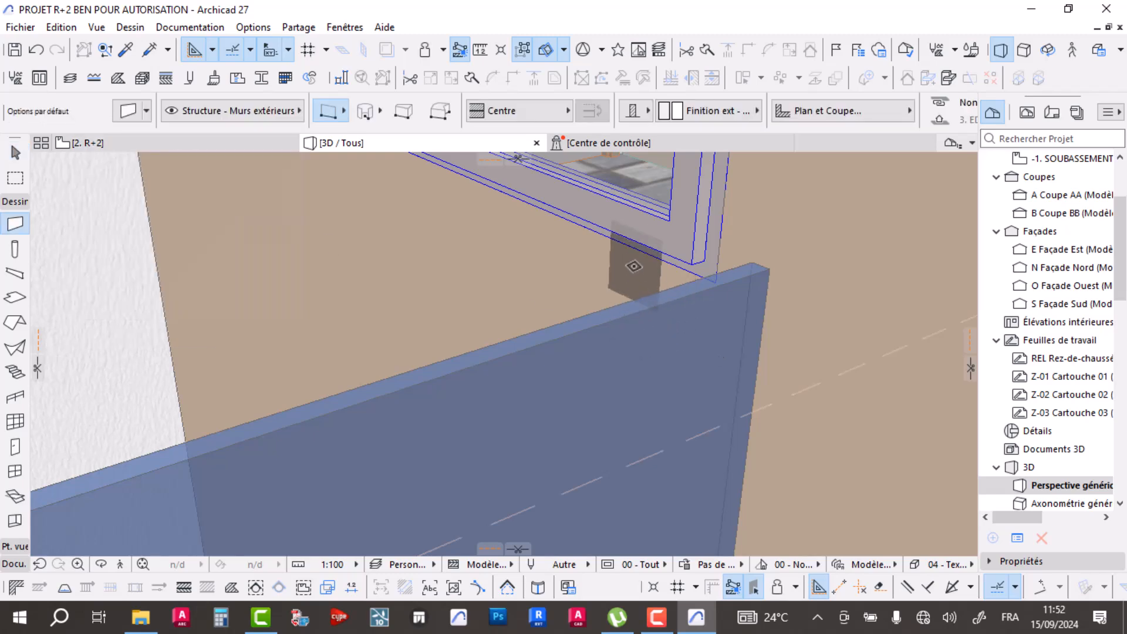
left_click(125, 111)
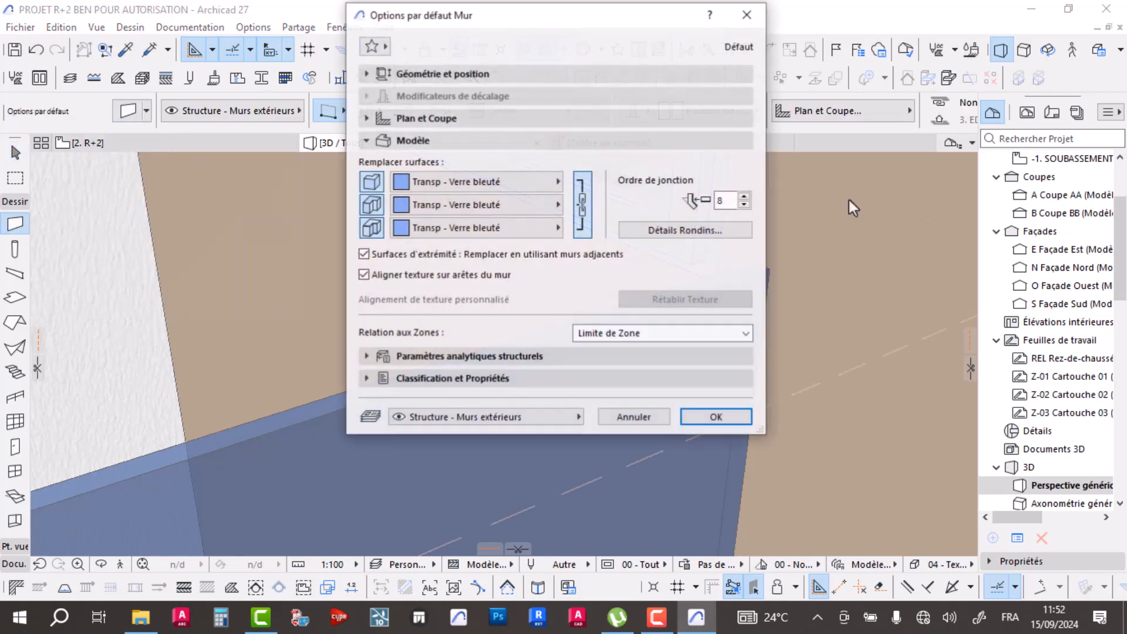
left_click(486, 75)
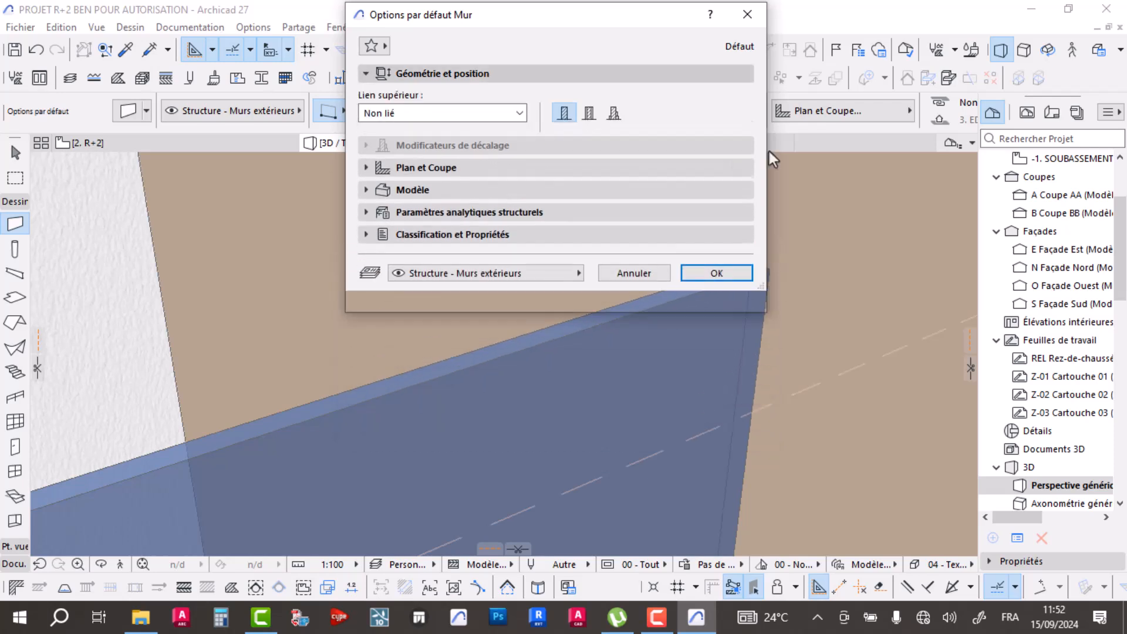
left_click(709, 189)
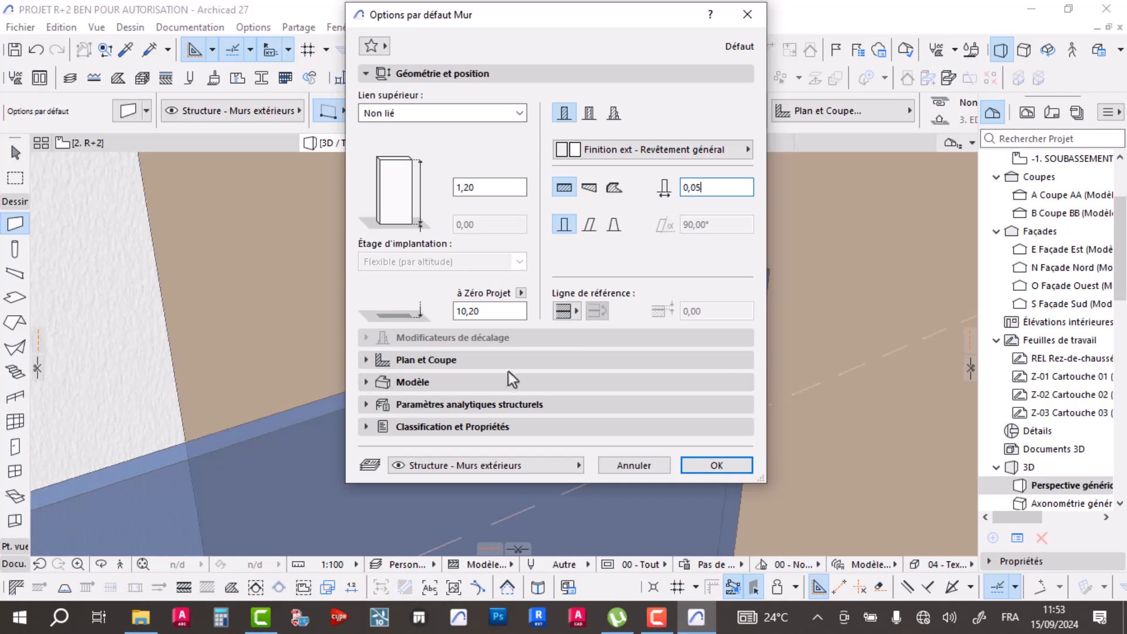
left_click(500, 385)
left_click(539, 184)
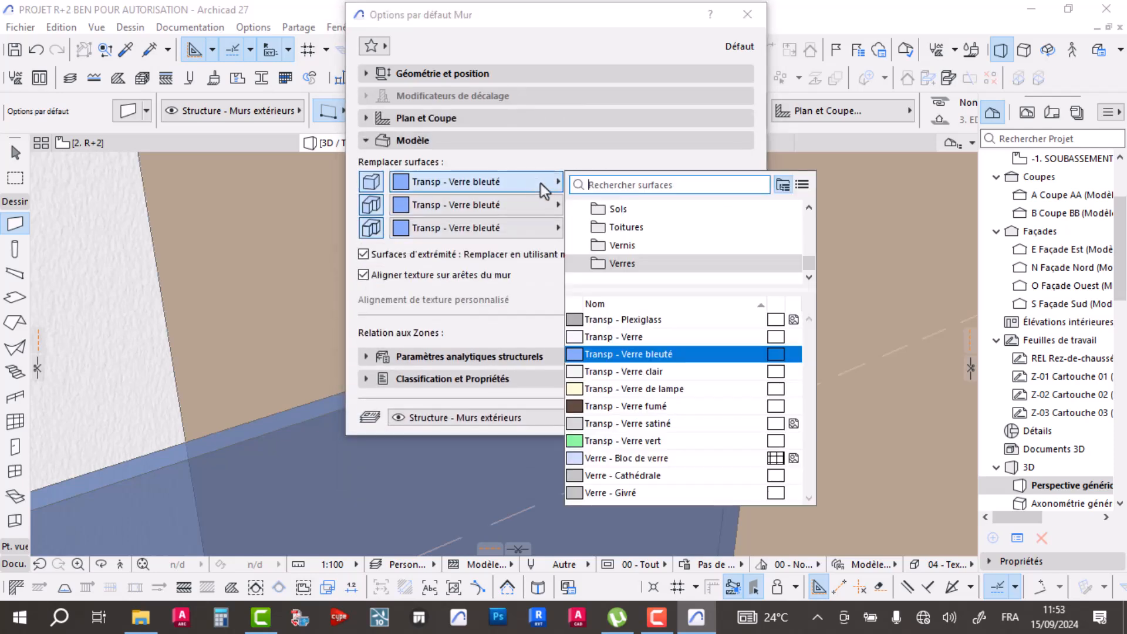
scroll(653, 246, "up", 1)
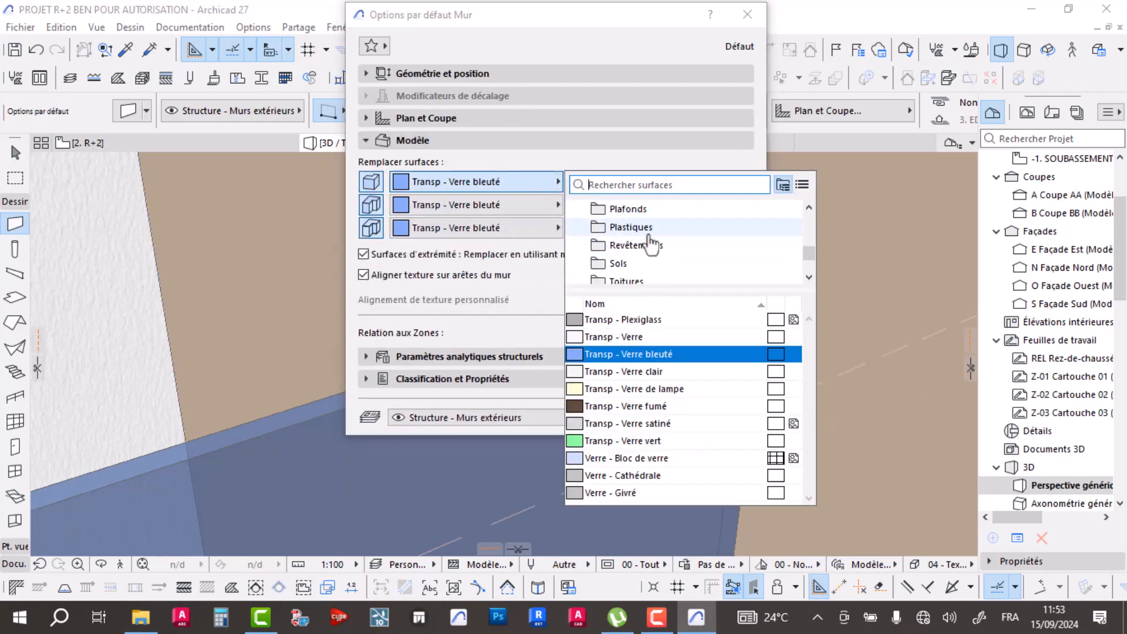
scroll(639, 249, "up", 1)
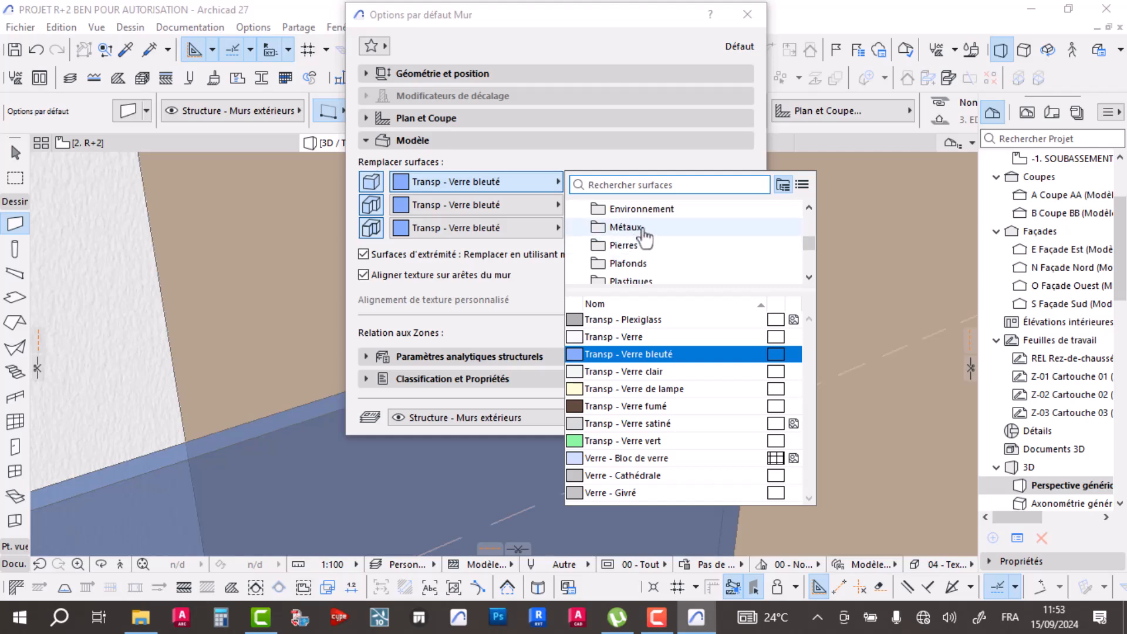
left_click(638, 226)
double_click(630, 486)
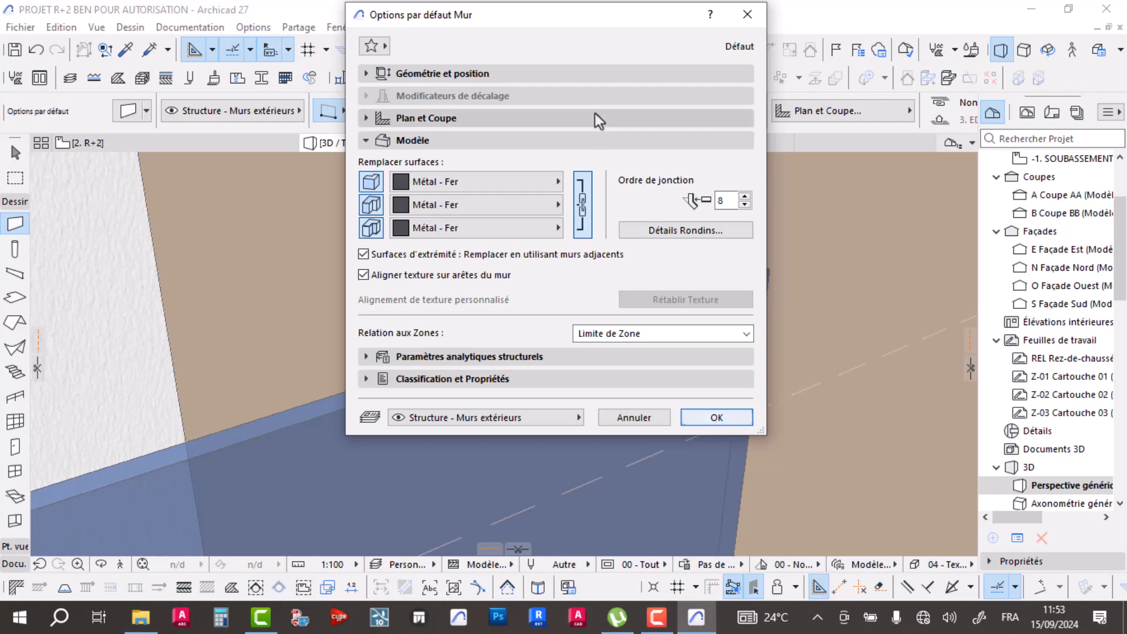
- Set the default wall height to 0,07 m and its thickness to 0,03 m
left_click(592, 75)
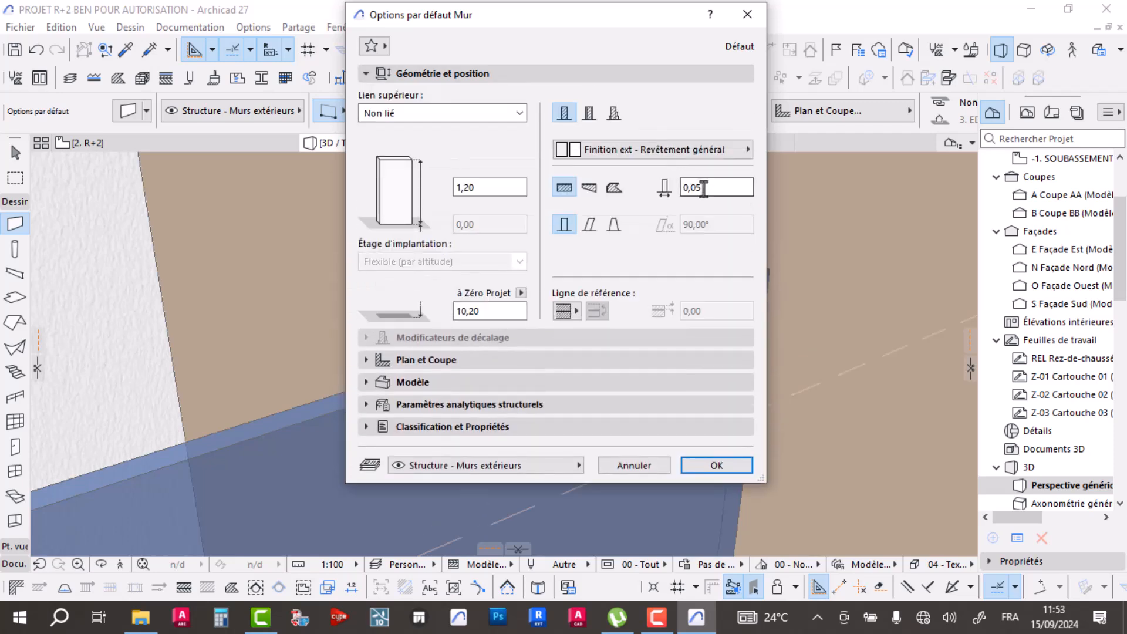
left_click(703, 187)
left_click_drag(523, 190, 452, 190)
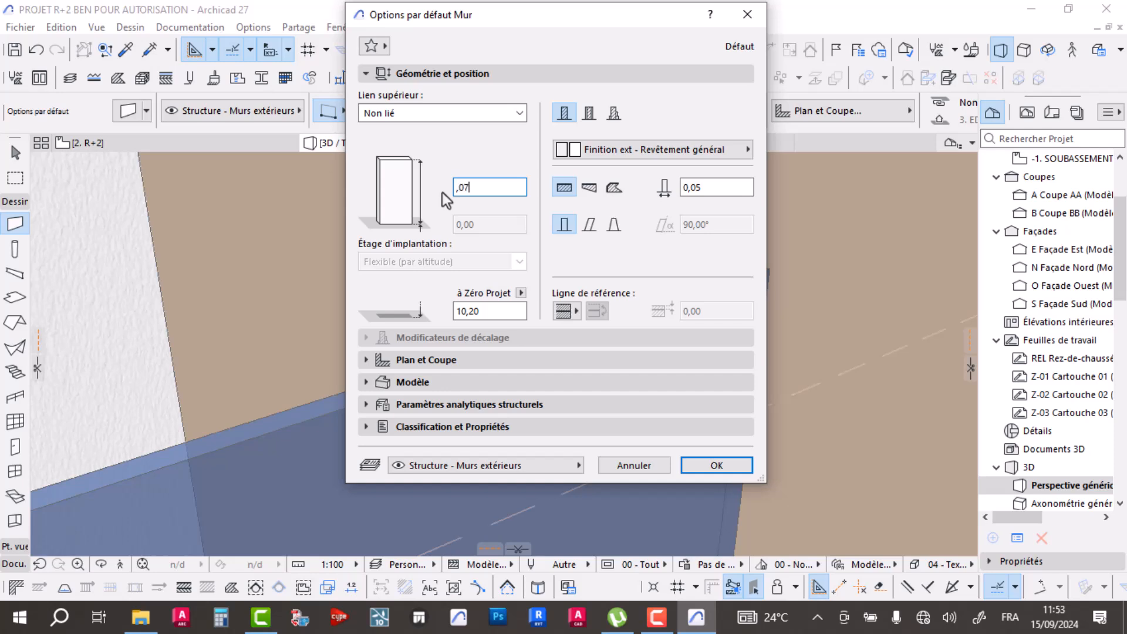
left_click(706, 188)
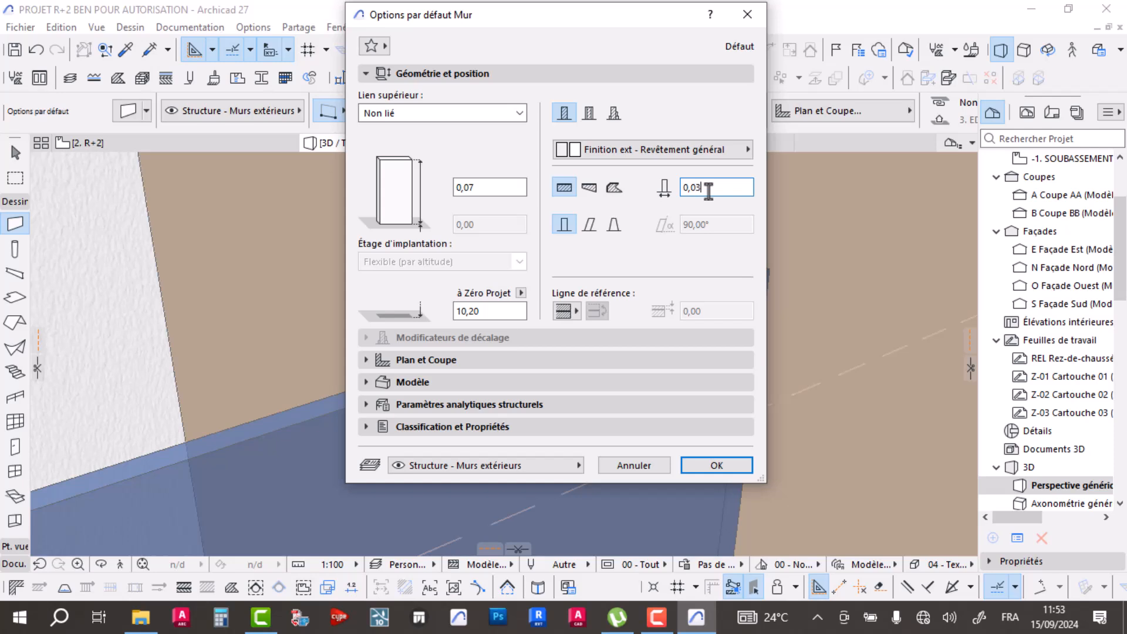
left_click(716, 465)
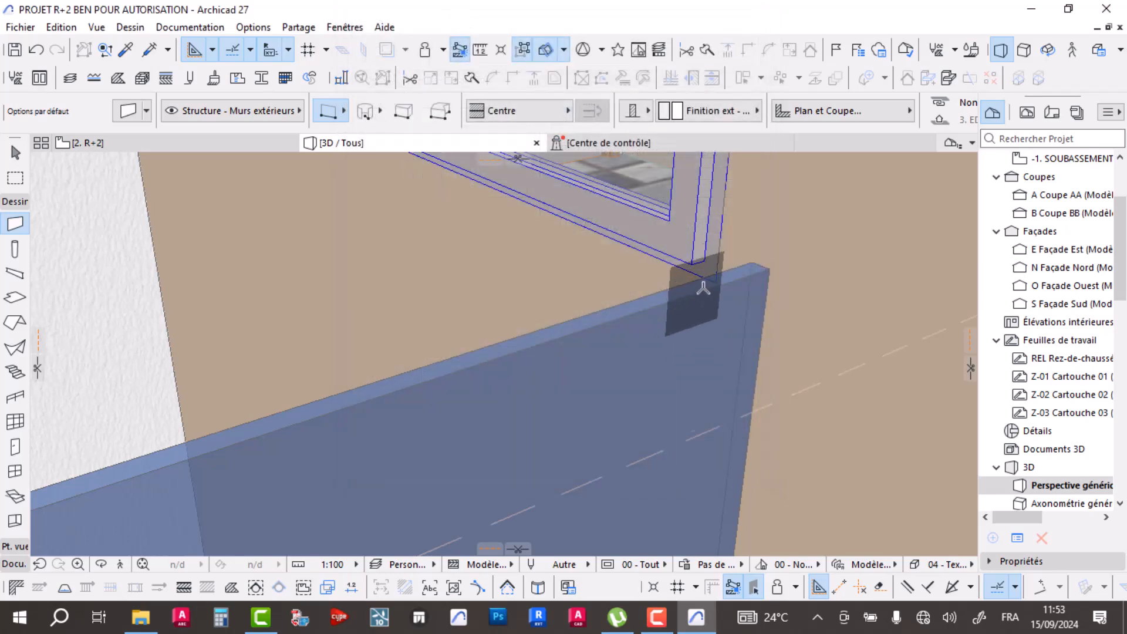
- Draw the metal handrail wall along the centreline of the glass wall's top, from the end beside the window to the opposite end
scroll(763, 268, "up", 5)
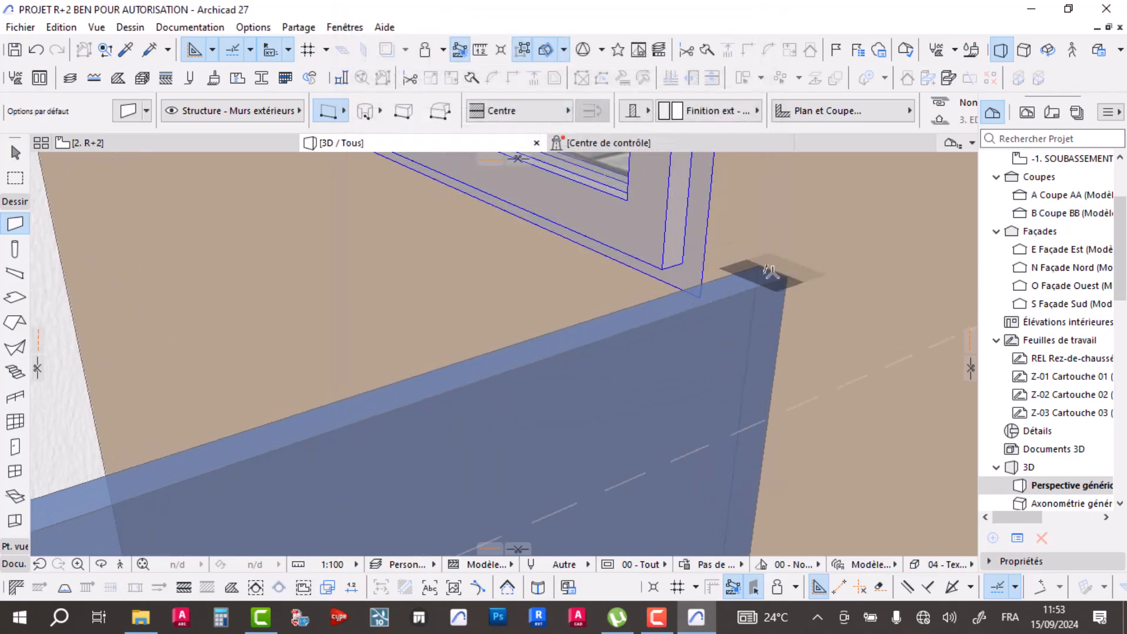
middle_click_drag(770, 272, 756, 416)
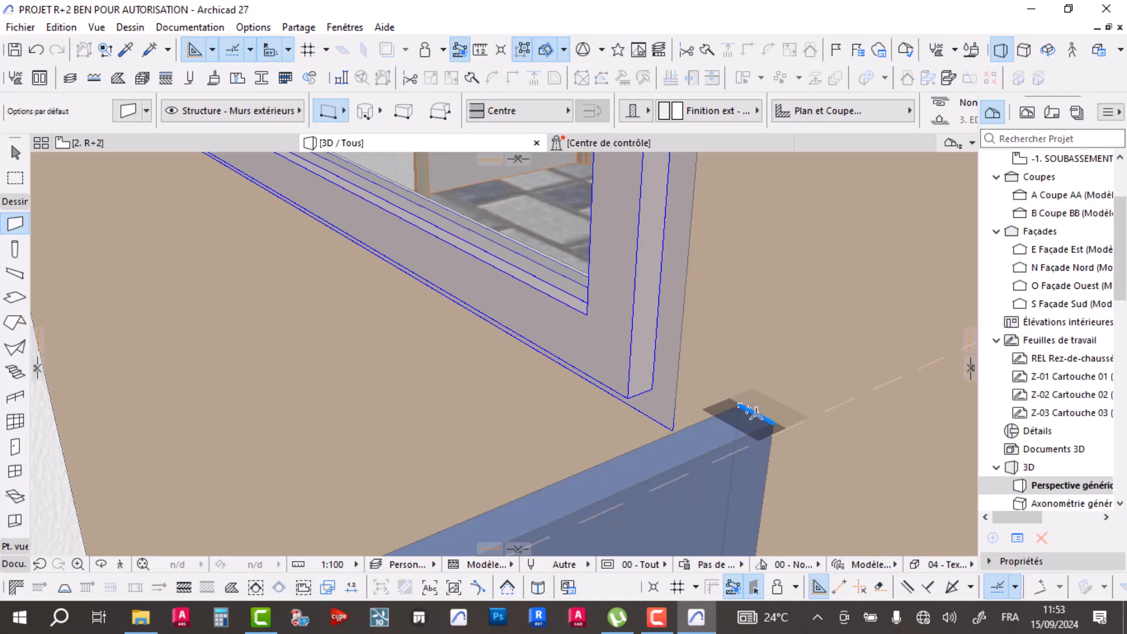
left_click(753, 413)
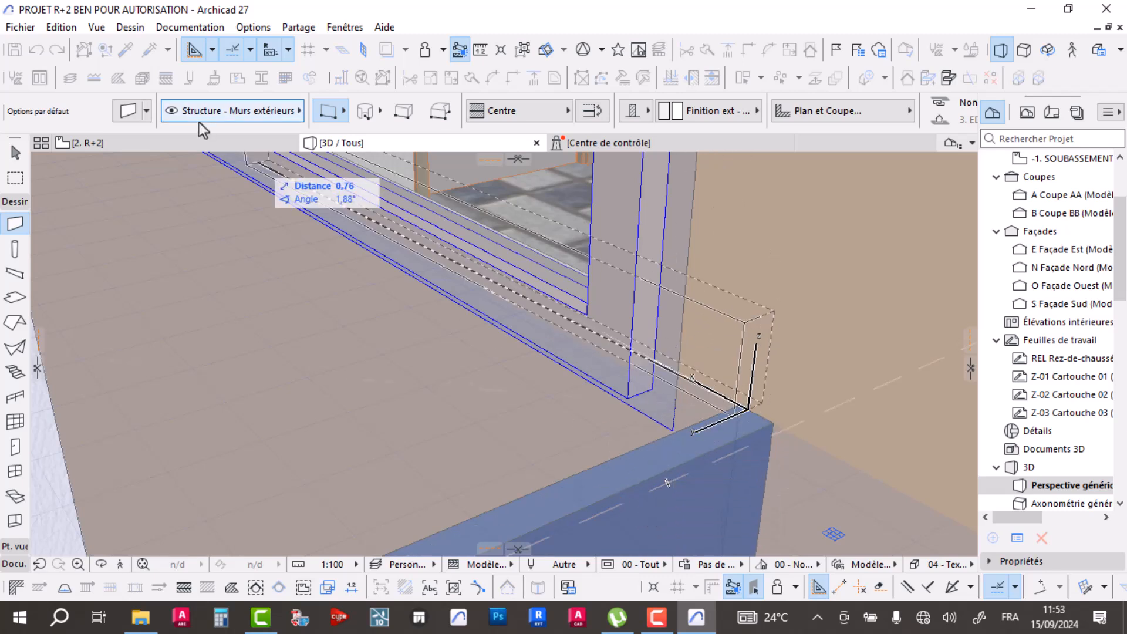
middle_click_drag(294, 216, 590, 463, "shift")
middle_click_drag(420, 435, 816, 311)
scroll(764, 320, "down", 3)
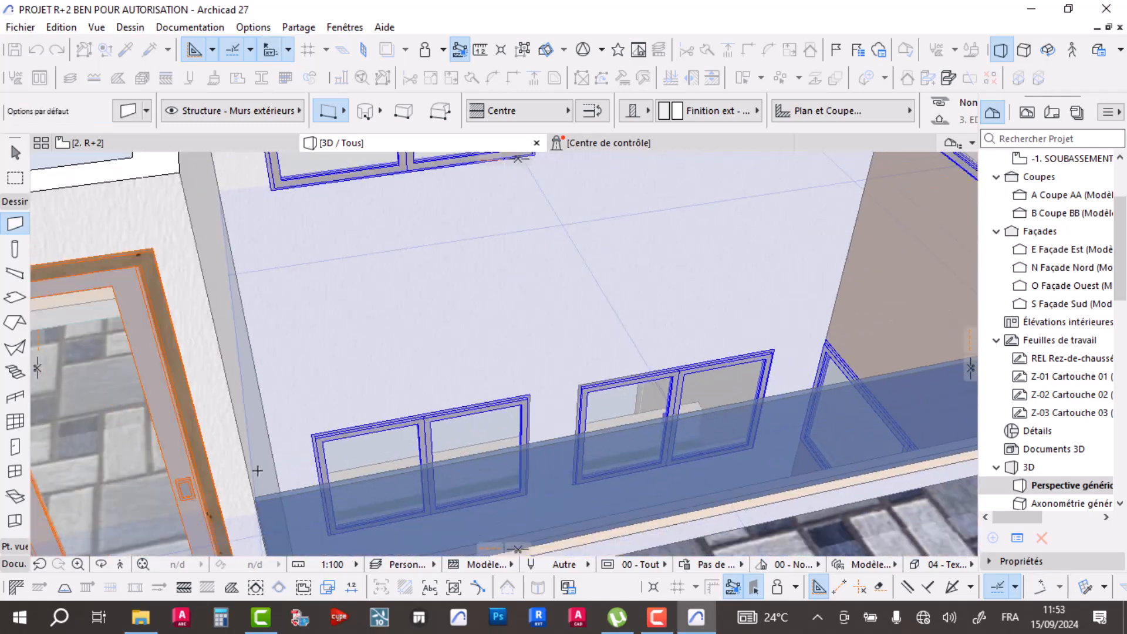
scroll(278, 499, "up", 4)
scroll(223, 482, "down", 3)
scroll(438, 442, "up", 3)
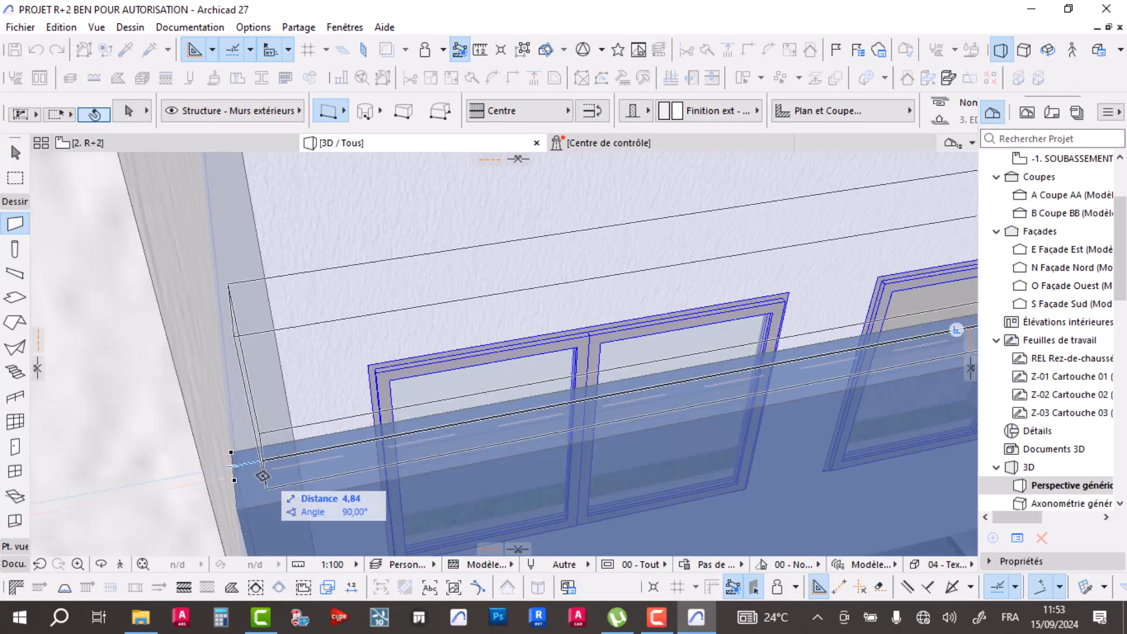
left_click(236, 465)
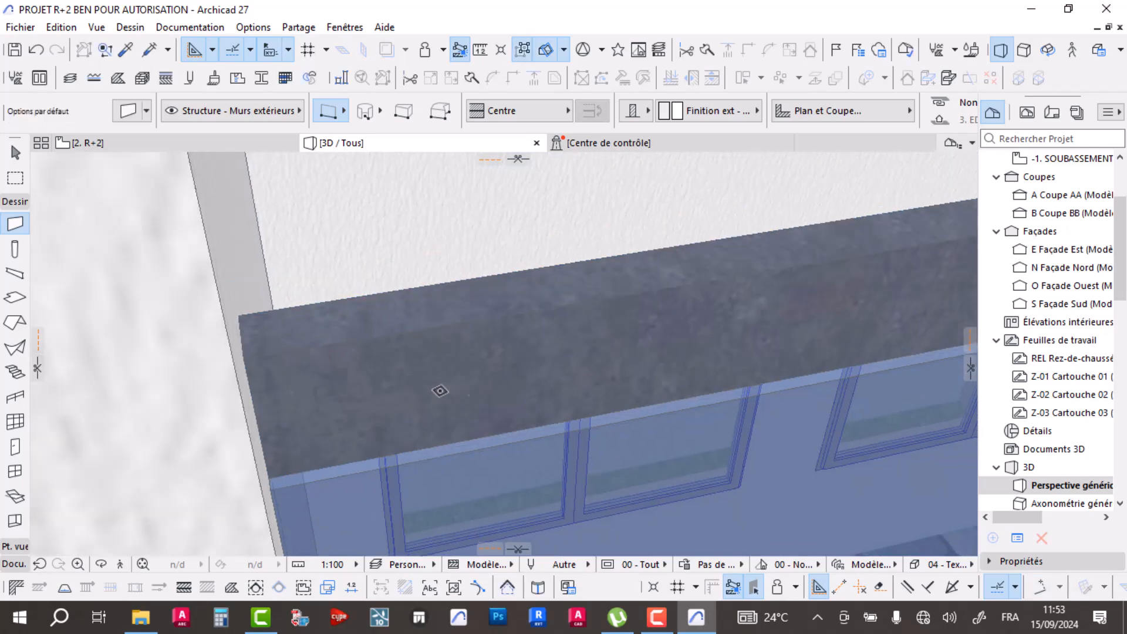
- Select the handrail wall and stretch its end beside the white wall back to the visible end of the glass wall
key("Escape")
left_click(432, 289)
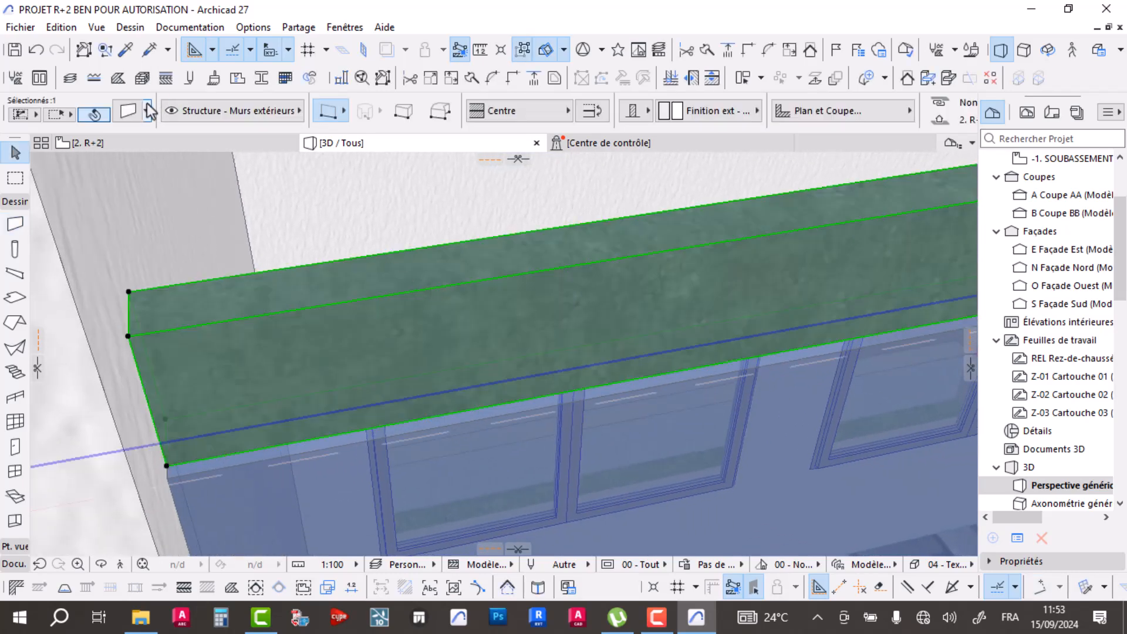
mouse_move(380, 341)
middle_mouse_down("shift")
mouse_move(390, 337)
mouse_move(374, 350)
middle_mouse_up("shift")
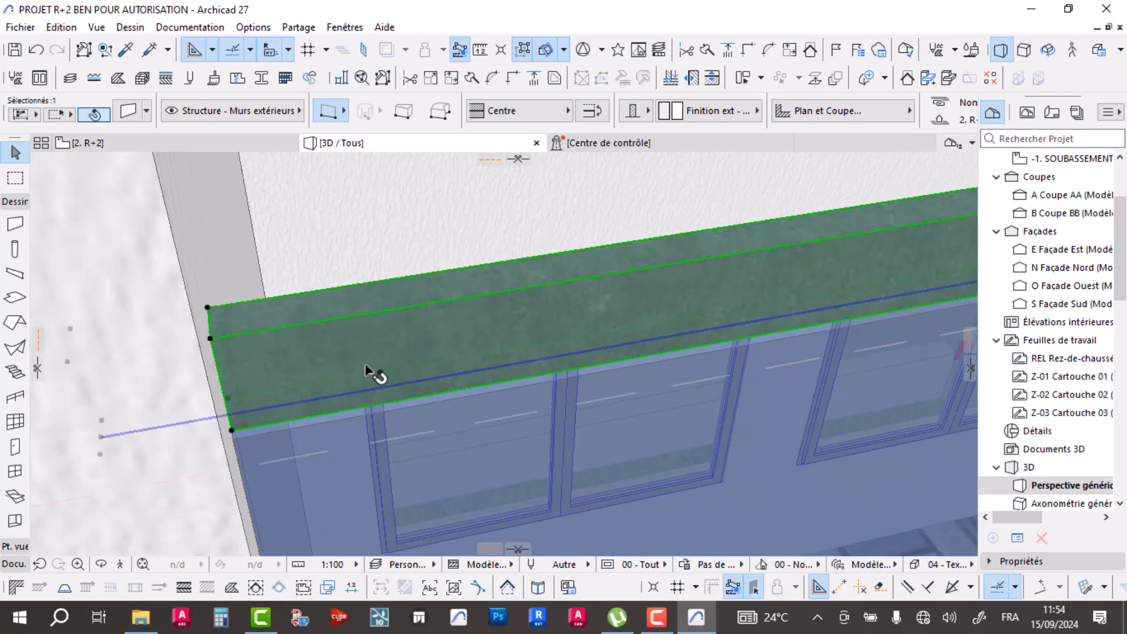
left_click(102, 437)
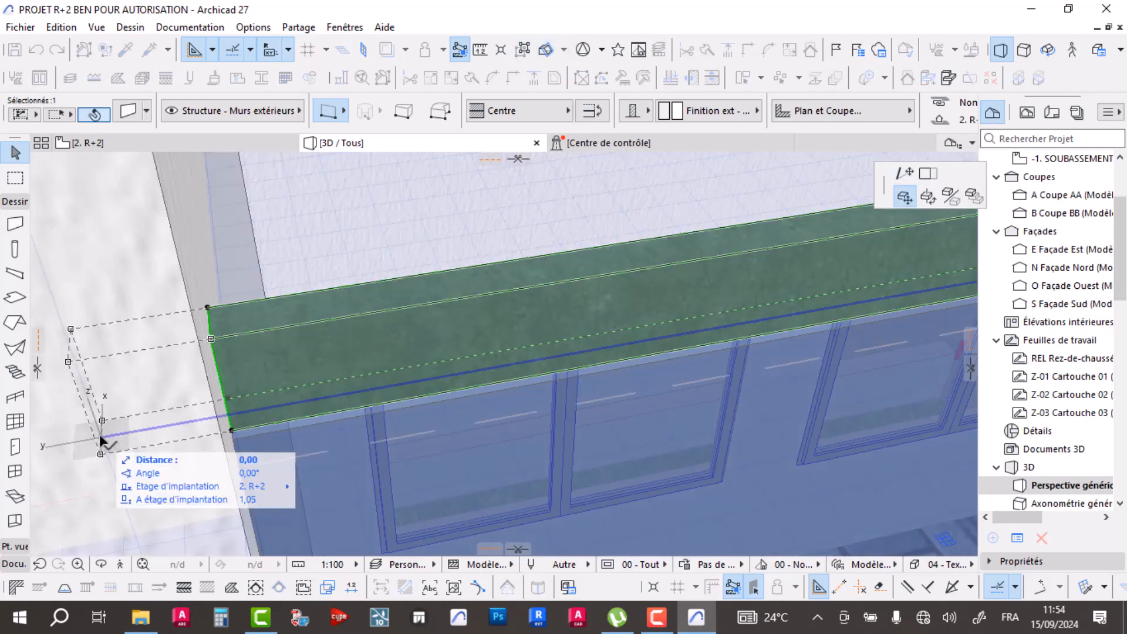
left_click(928, 174)
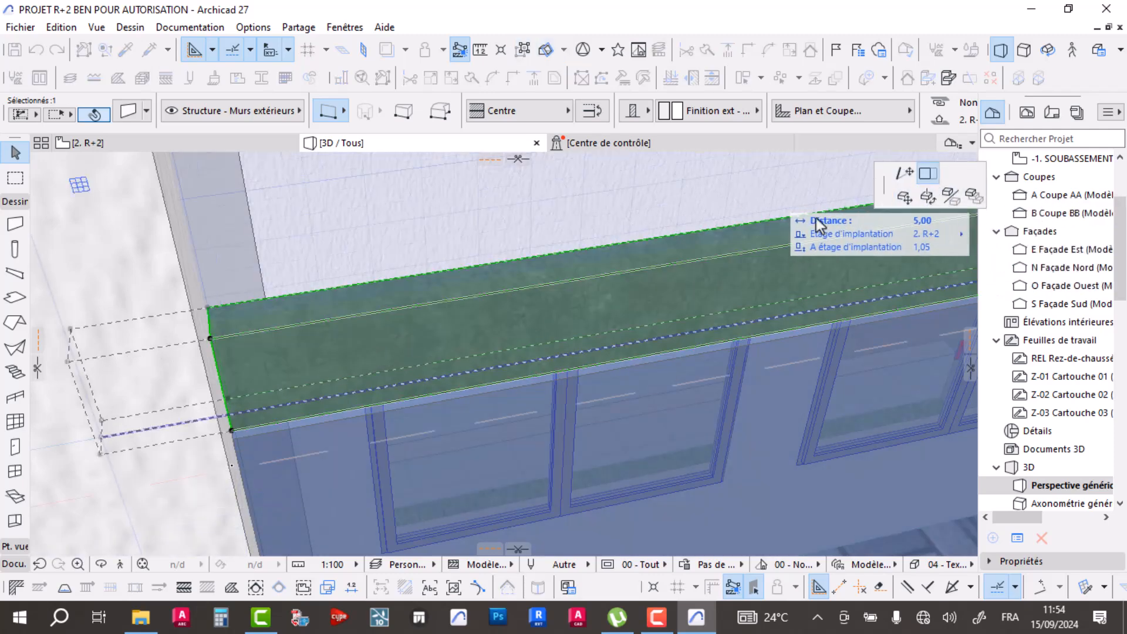
left_click(235, 413)
middle_click_drag(232, 415, 511, 382)
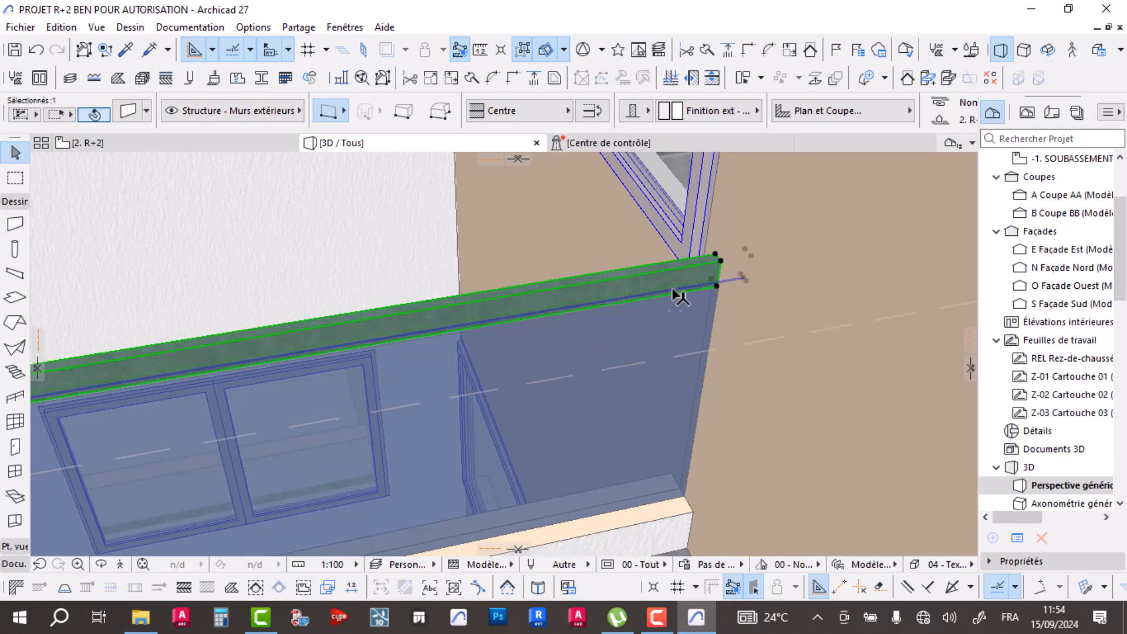
- Stretch the handrail wall's other end, beside the corner window, back to the glass wall's end
scroll(772, 292, "up", 3)
scroll(651, 295, "up", 2)
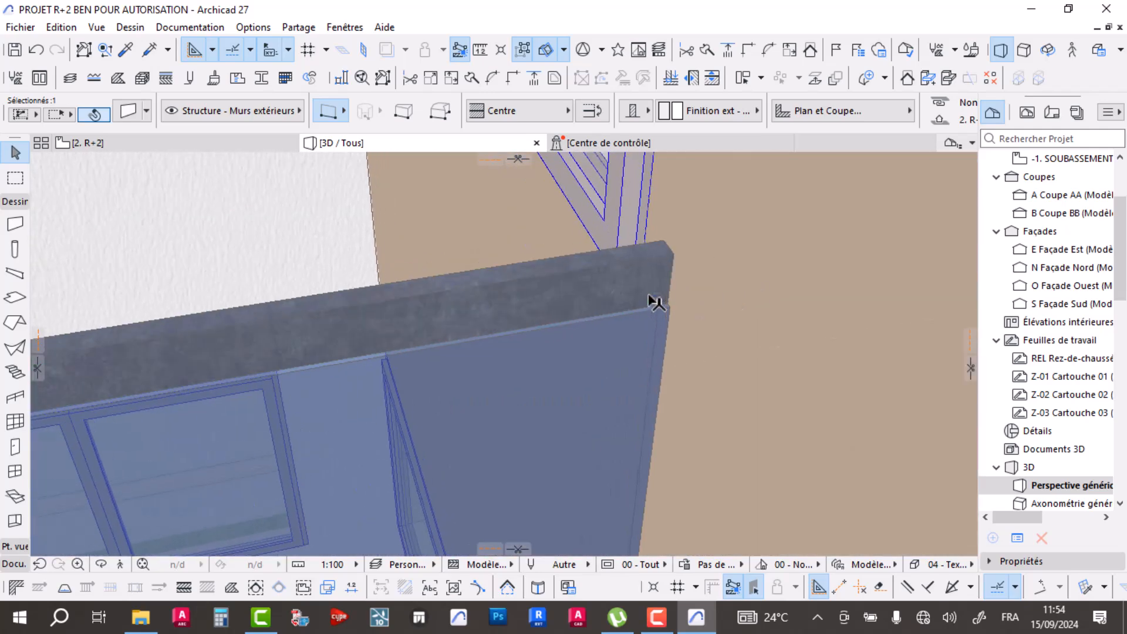
left_click(723, 292)
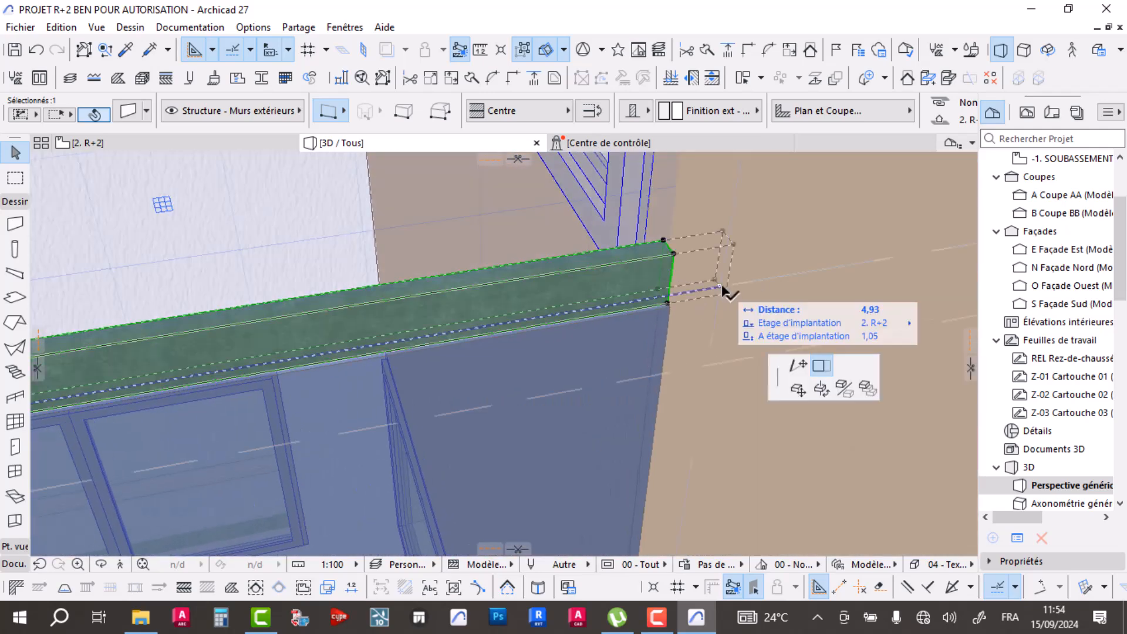
left_click(671, 296)
scroll(673, 300, "down", 1)
middle_click_drag(589, 305, 712, 329)
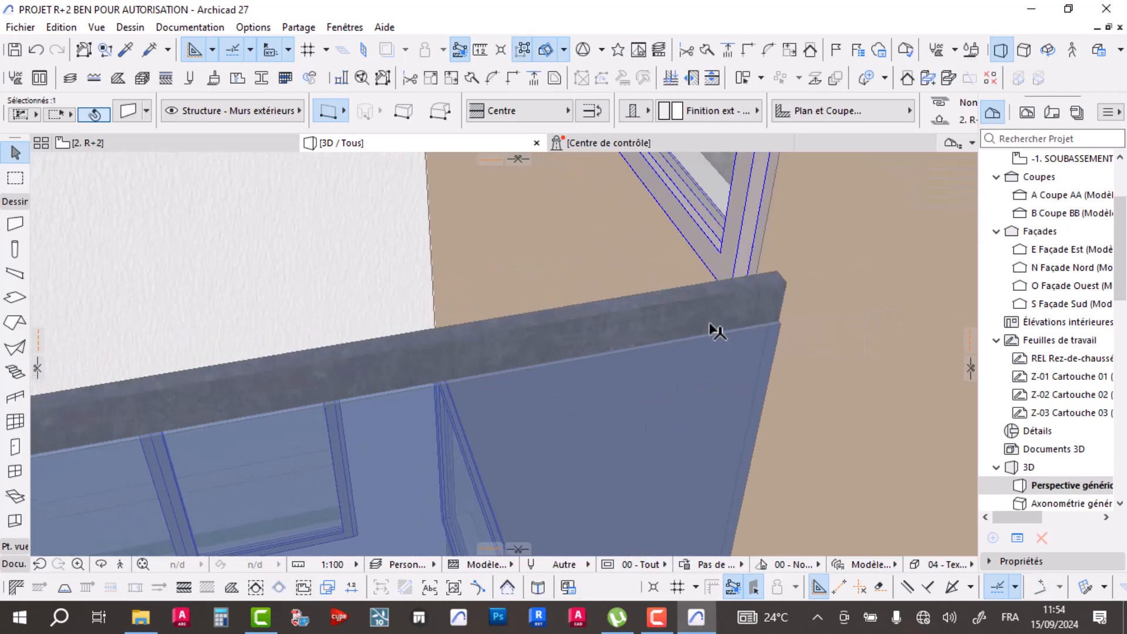
- Set the handrail wall's height to 0,05 m
left_click(135, 114)
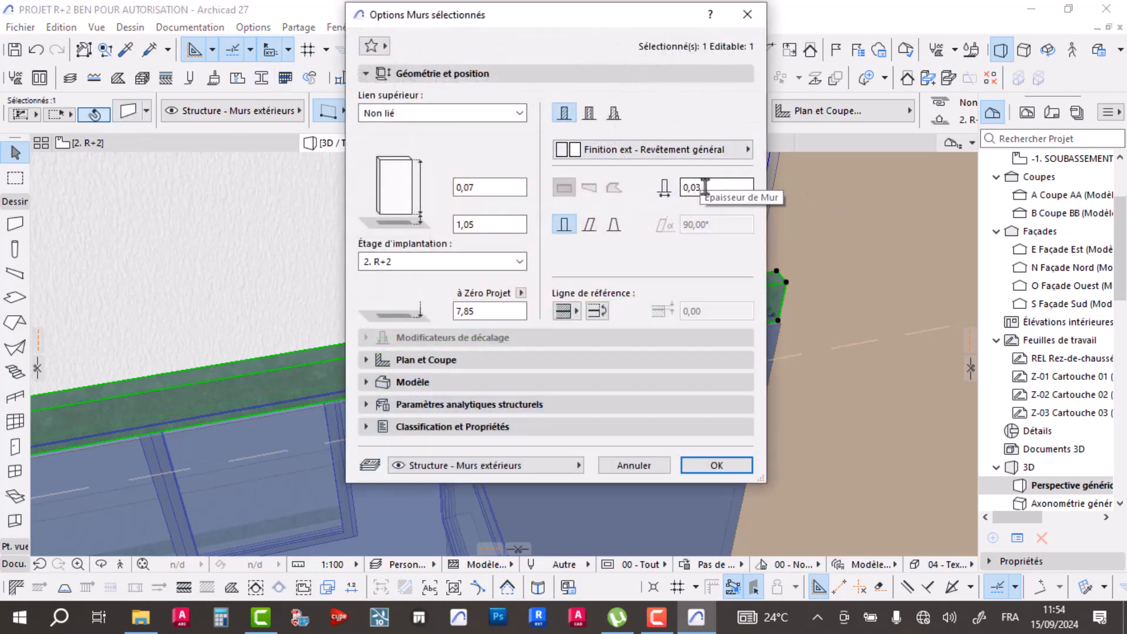
left_click(476, 187)
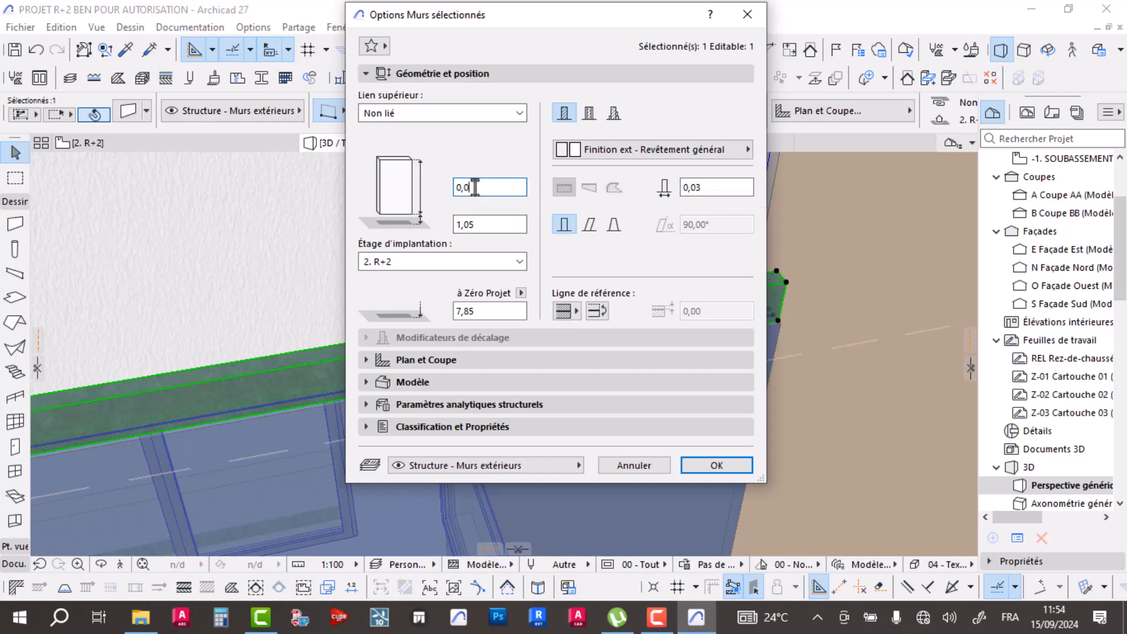
type("5")
key("Return")
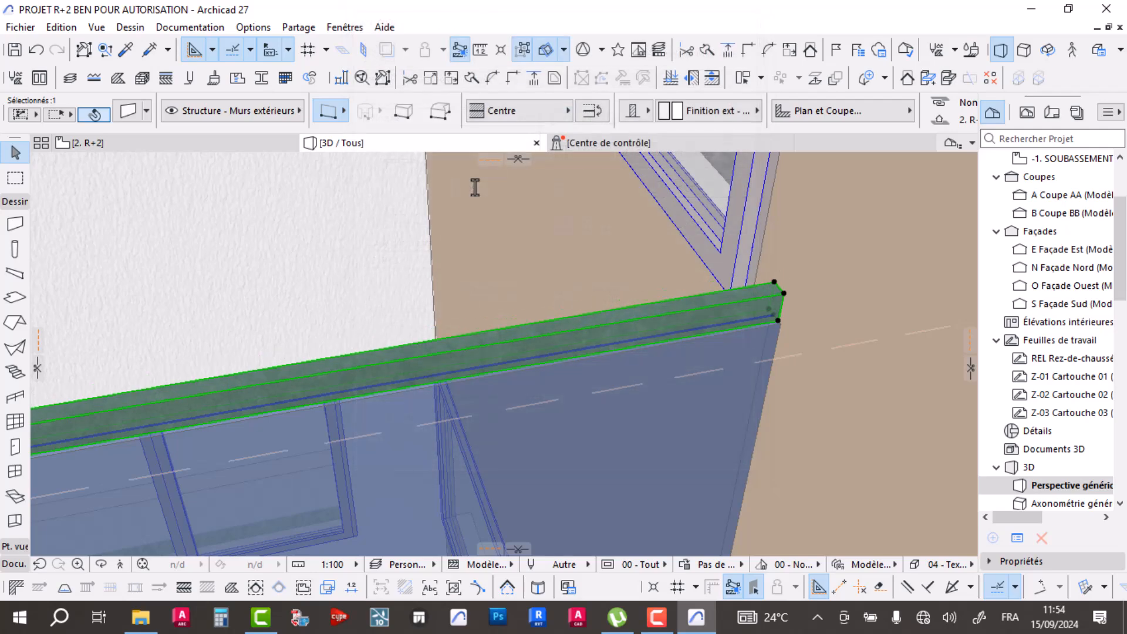
- Set the handrail wall's height to 0,03 m and its thickness to 0,10 m
scroll(779, 292, "up", 1)
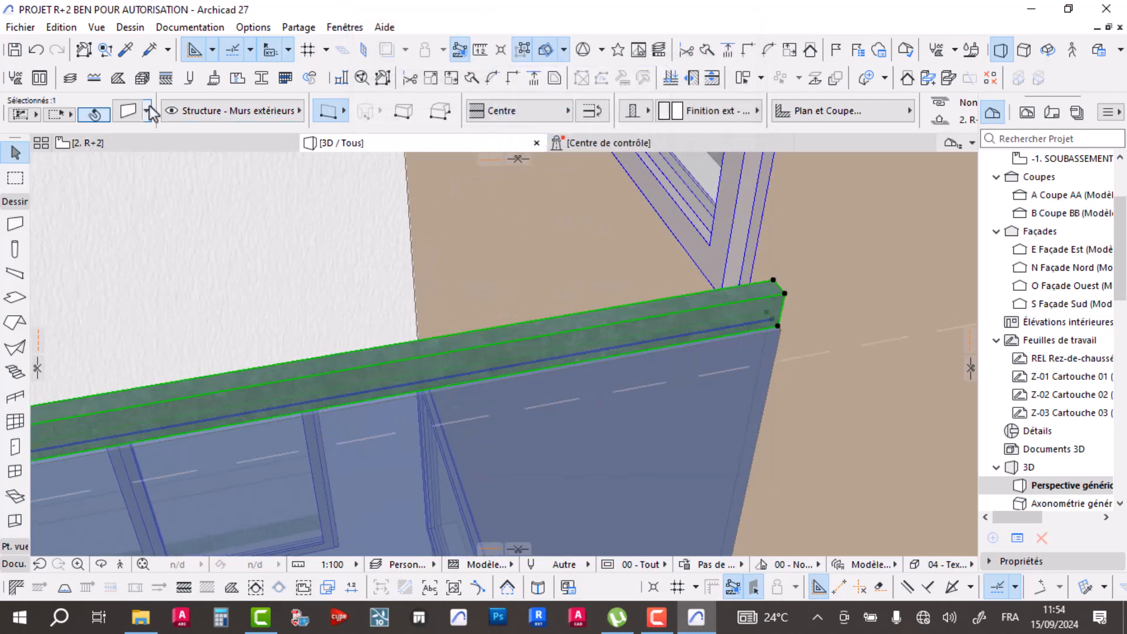
left_click(128, 112)
left_click(478, 187)
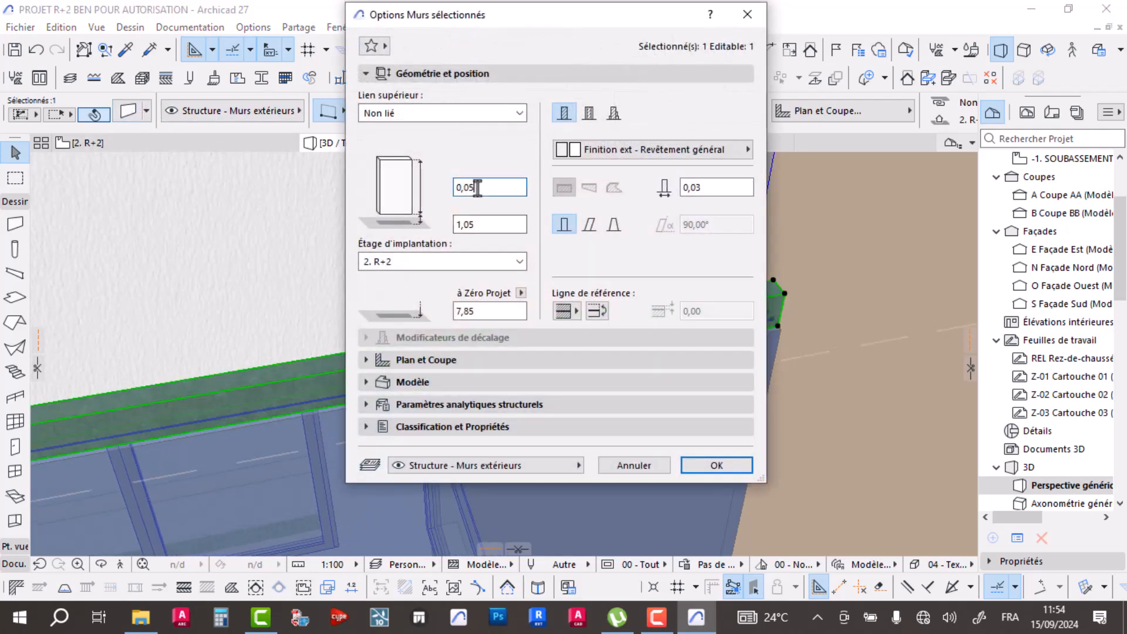
key("Return")
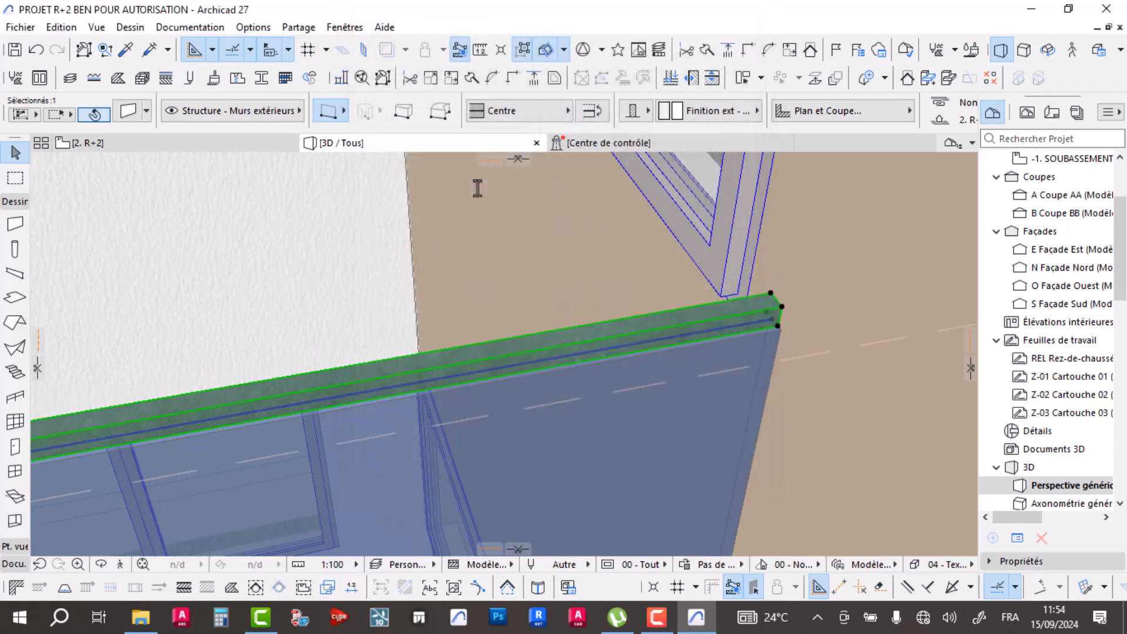
scroll(780, 322, "up", 1)
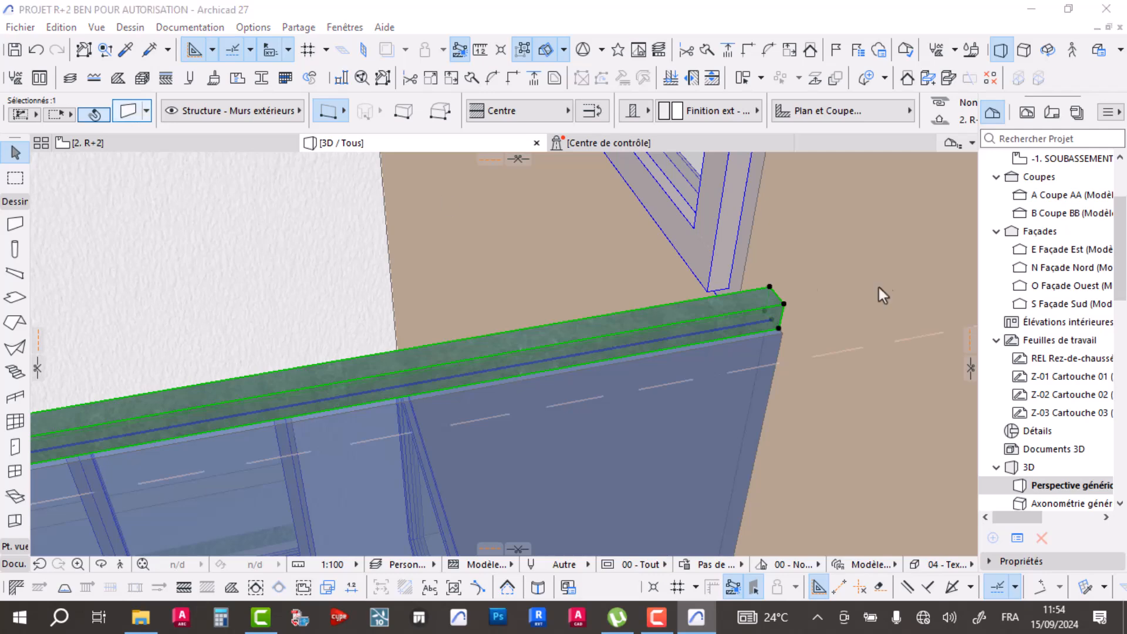
key("ctrl+t")
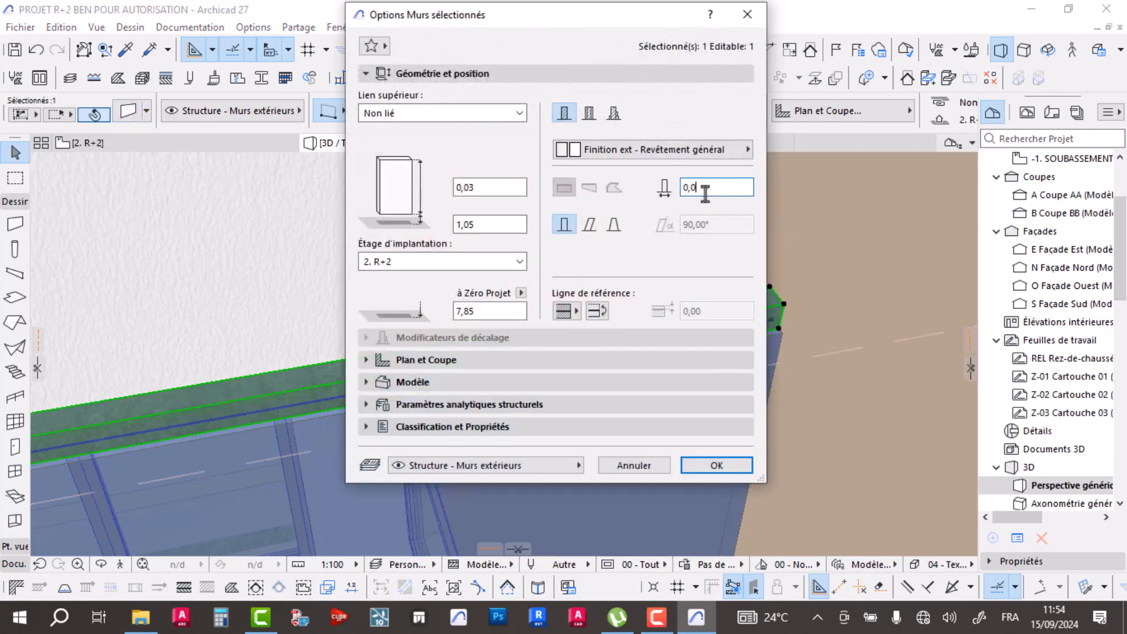
key("Return")
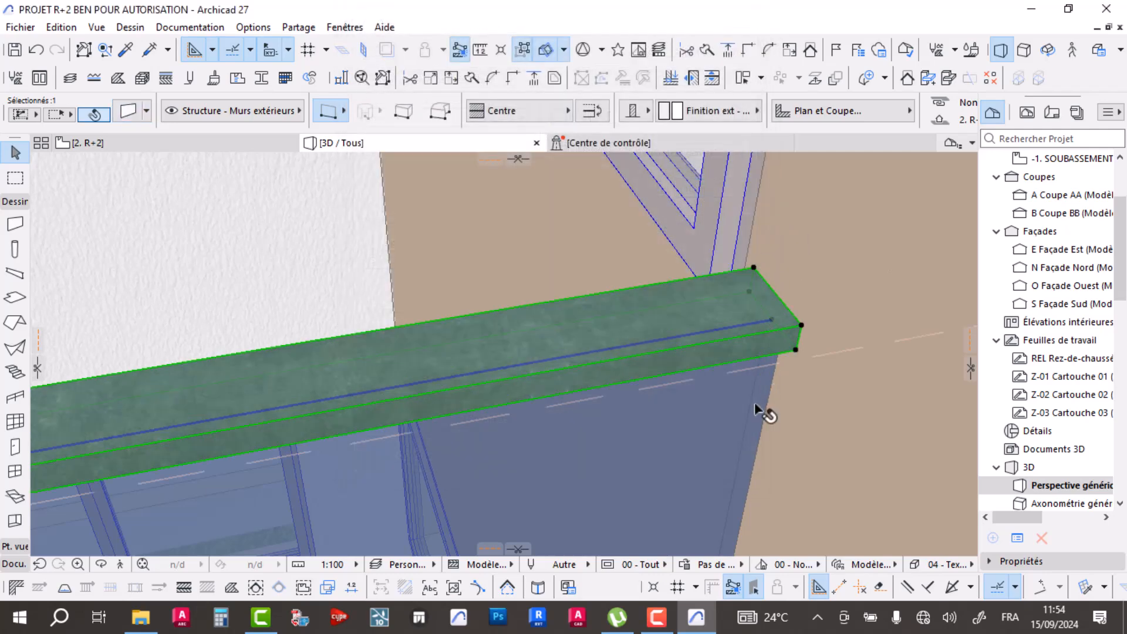
- Check the handrail's height and thickness in its wall settings
middle_click_drag(619, 429, 639, 392, "shift")
middle_click_drag(659, 442, 729, 302)
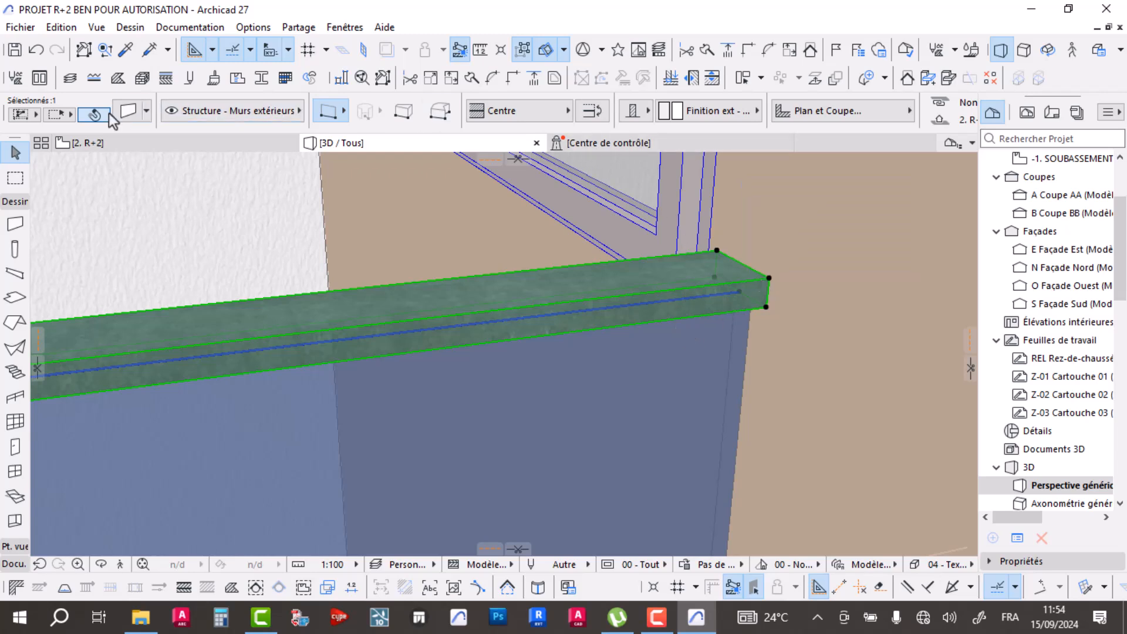
left_click(132, 114)
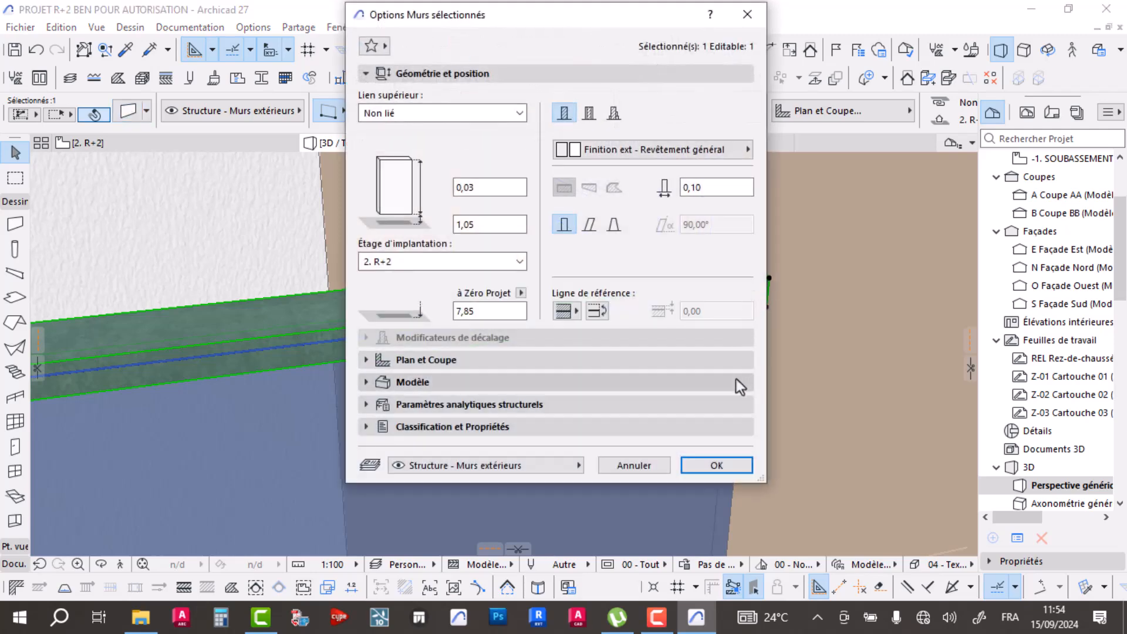
left_click(717, 465)
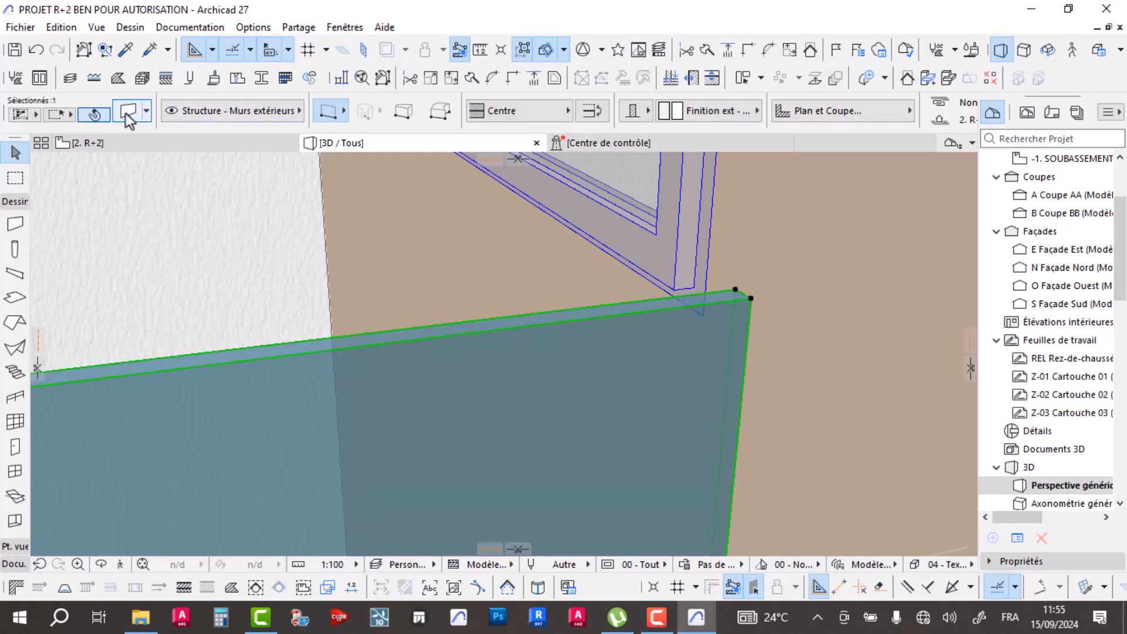
- Set the selected glass wall's thickness to 0,02 m and reduce it once more
left_click(129, 115)
left_click(701, 189)
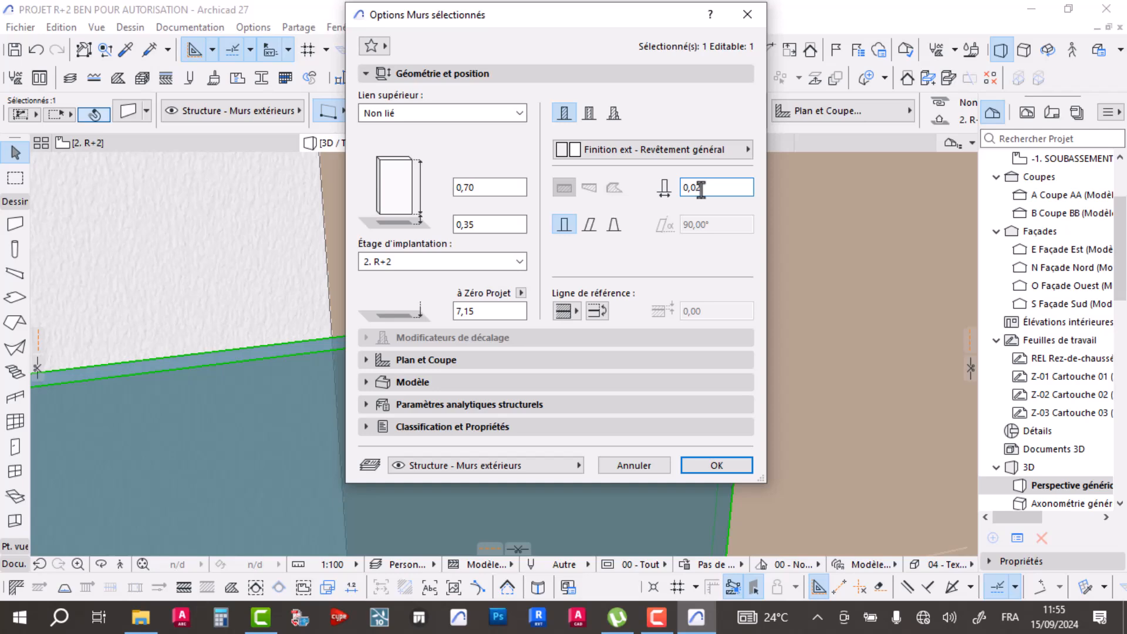
key("Return")
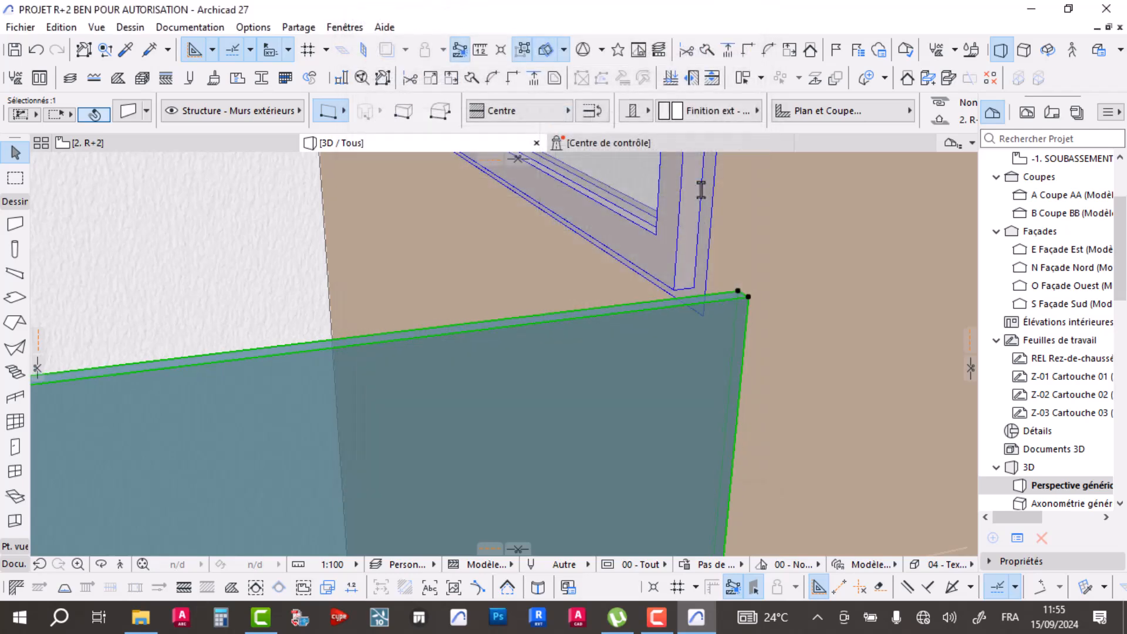
left_click(136, 117)
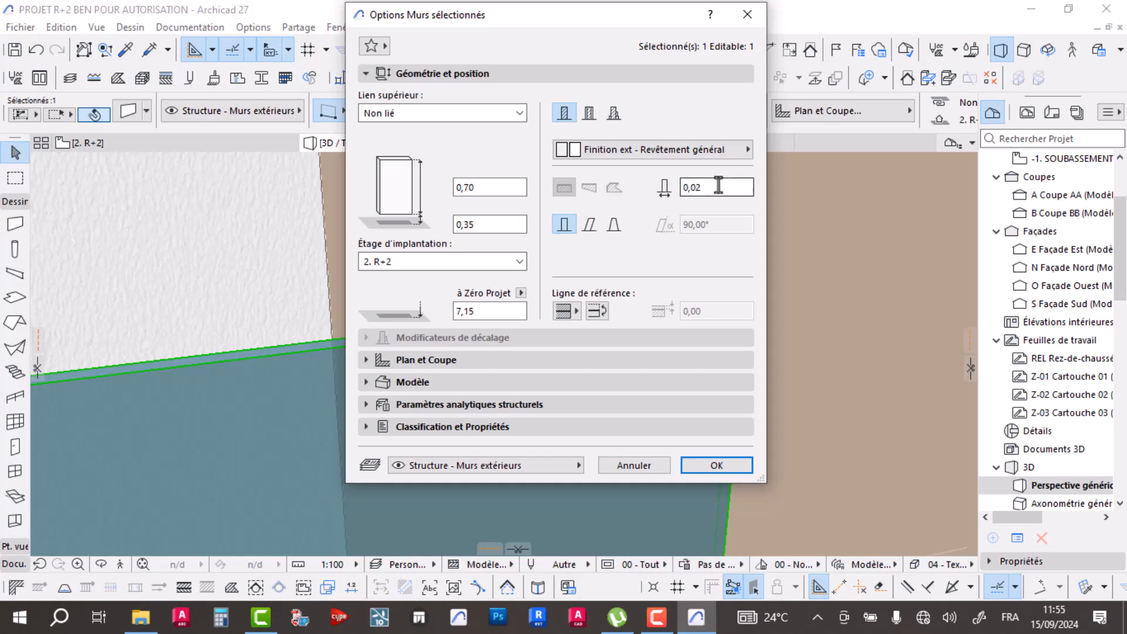
key("Return")
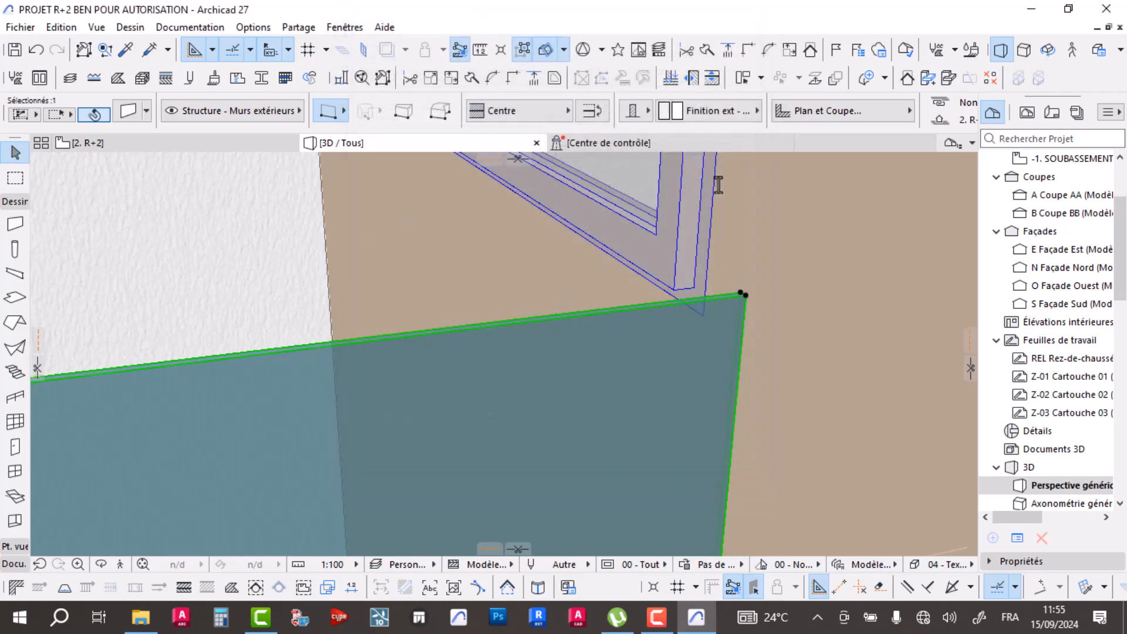
- Set the sill height of the 1,00 m wide double window beside the glazed door to 1,20 m
middle_click_drag(545, 334, 705, 432, "shift")
middle_click_drag(365, 372, 432, 477, "shift")
left_click(395, 492)
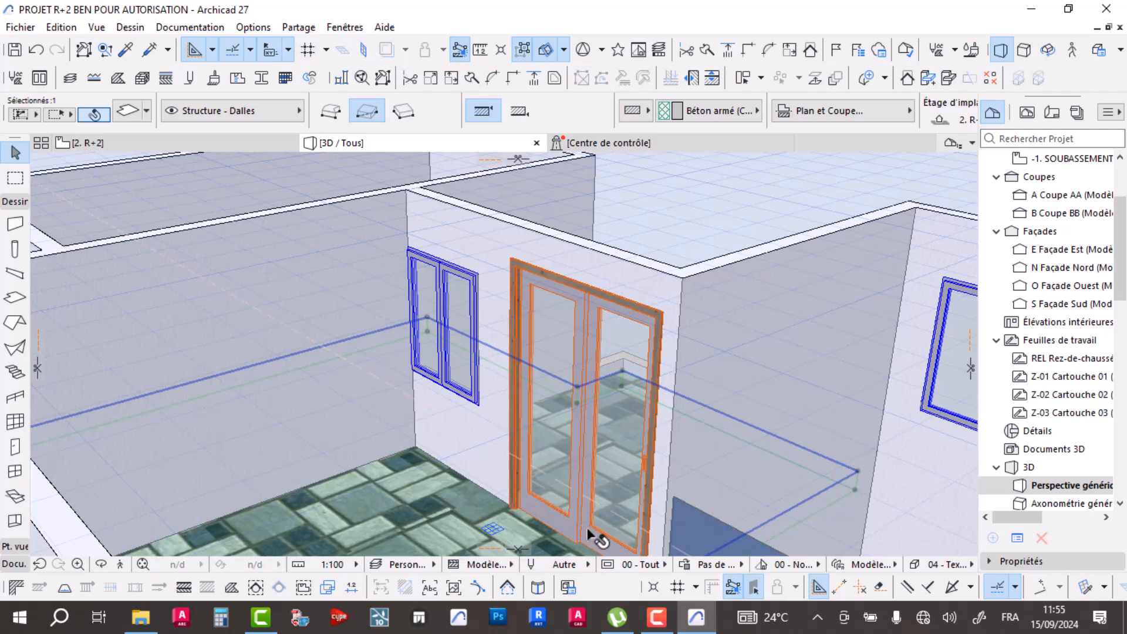
middle_click_drag(555, 520, 508, 466)
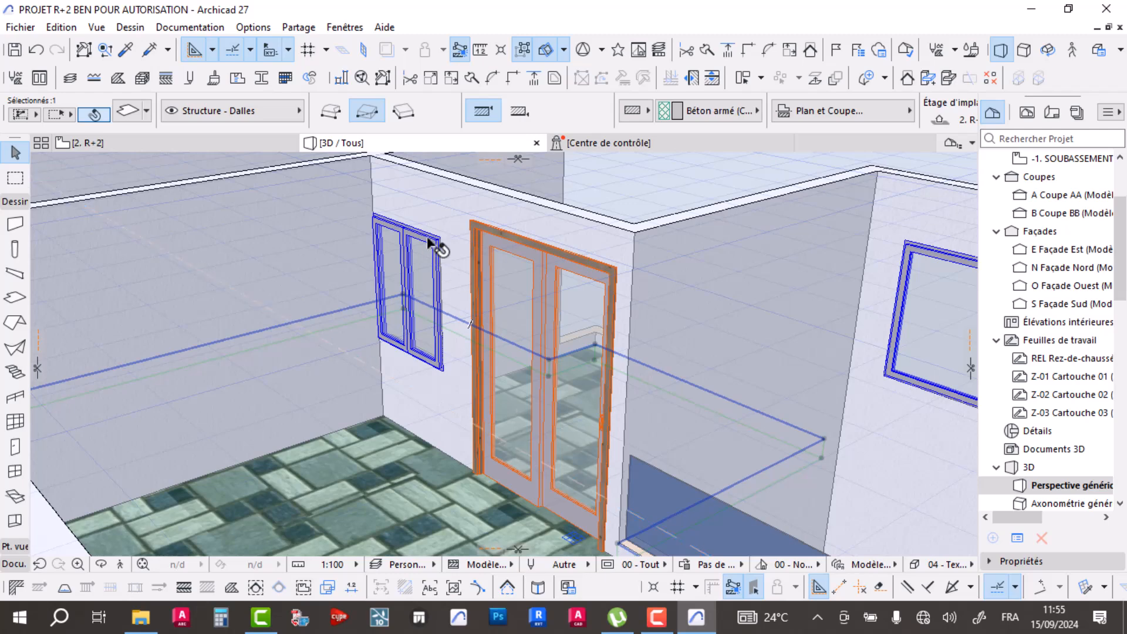
middle_click_drag(430, 235, 359, 312, "shift")
left_click(346, 285)
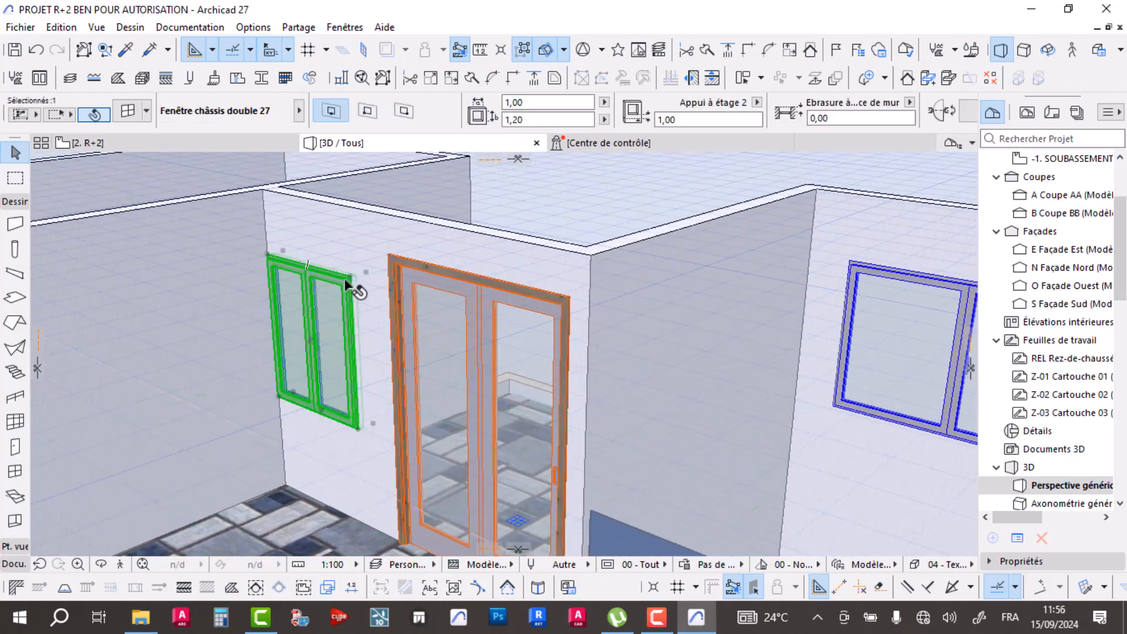
left_click(665, 118)
type("1,20")
key("Return")
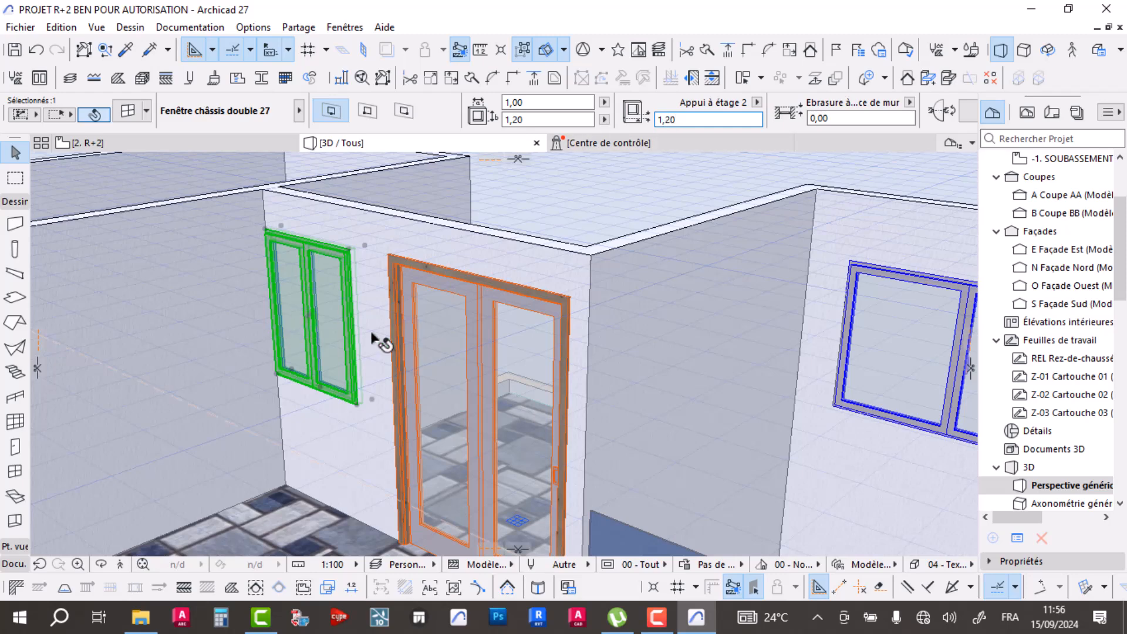
- Try a sill height of 1,20 m on the 1,80 m wide double window, and undo that change
left_click(905, 300)
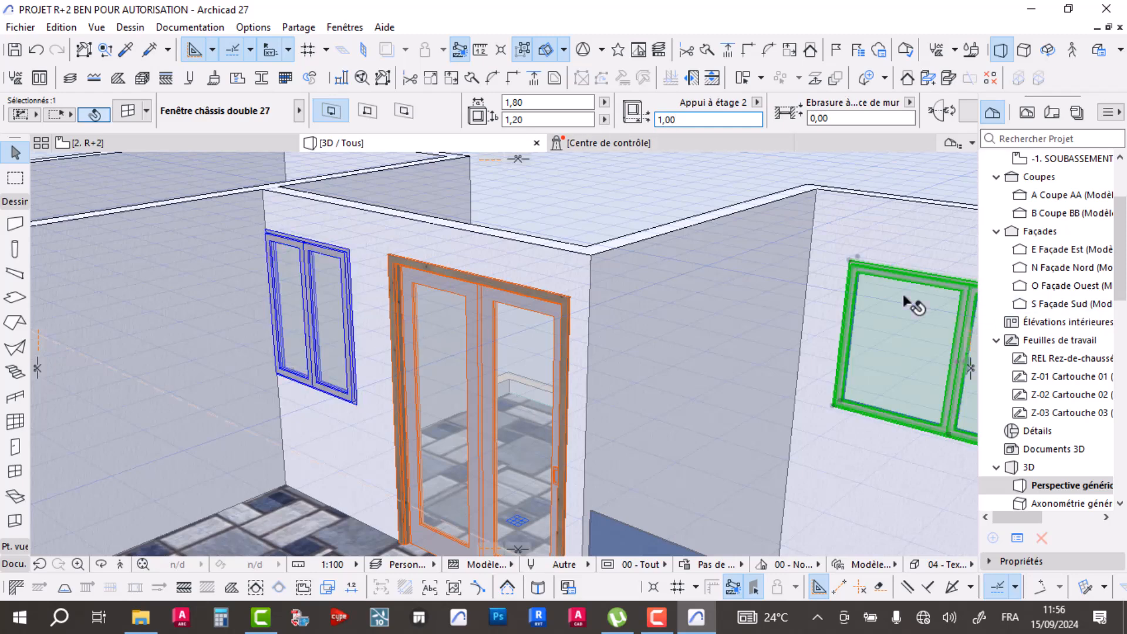
left_click(665, 120)
key("Delete")
key("Delete")
type("20")
key("Return")
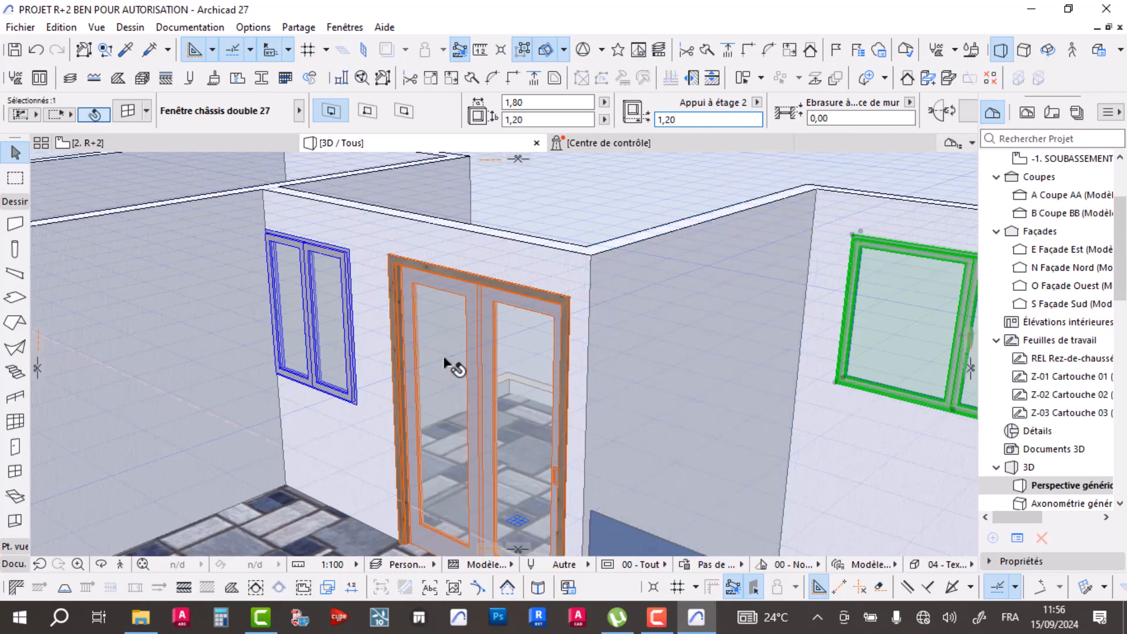
key("ctrl+z")
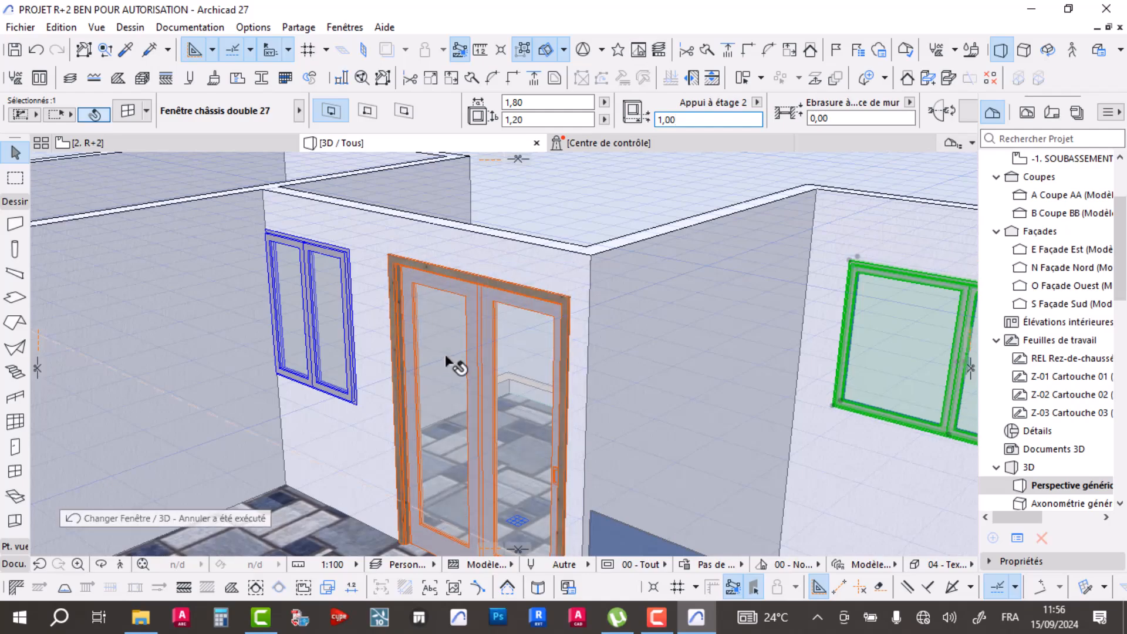
key("Escape")
- Select four R+2 double windows around the side with the stone-clad piers and glass guards, including the 2,70 m wide one
scroll(445, 352, "down", 3)
scroll(437, 284, "down", 8)
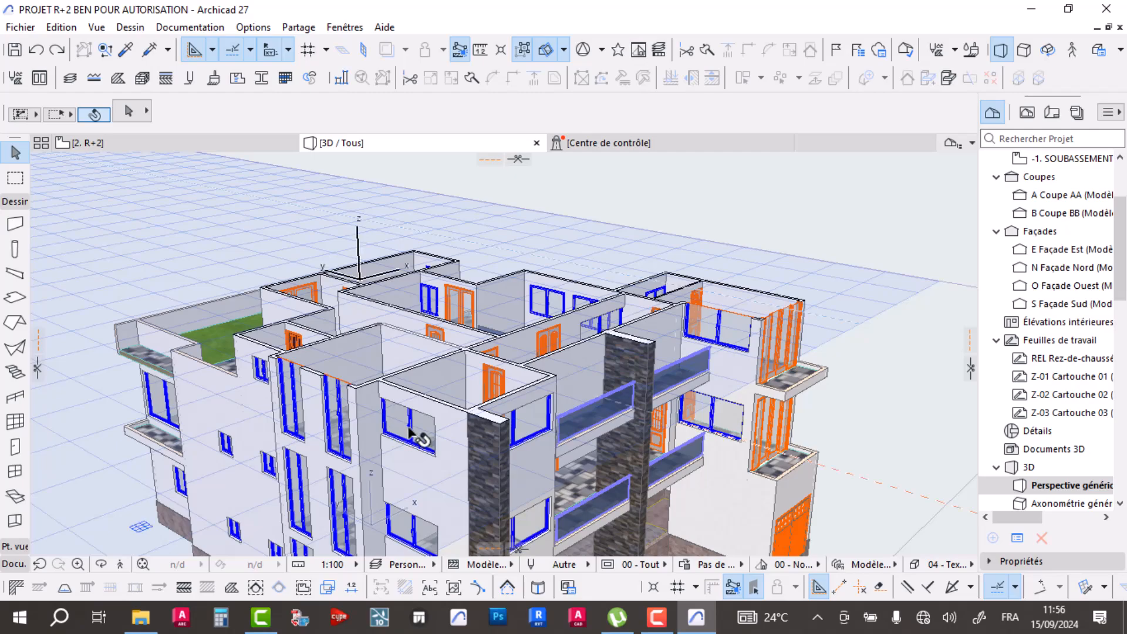
left_click(409, 434)
middle_click_drag(409, 434, 167, 423, "shift")
left_click(166, 420, "shift")
middle_click_drag(728, 444, 709, 483, "shift")
left_click(450, 452, "shift")
scroll(692, 386, "up", 3)
middle_click_drag(692, 389, 591, 344, "shift")
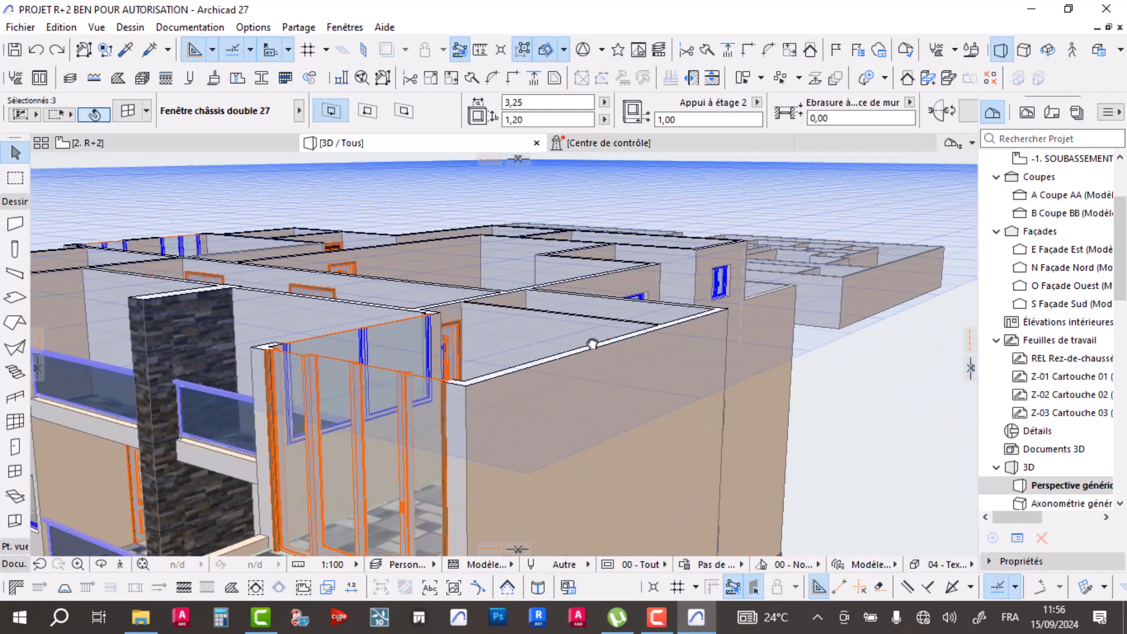
left_click(399, 357, "shift")
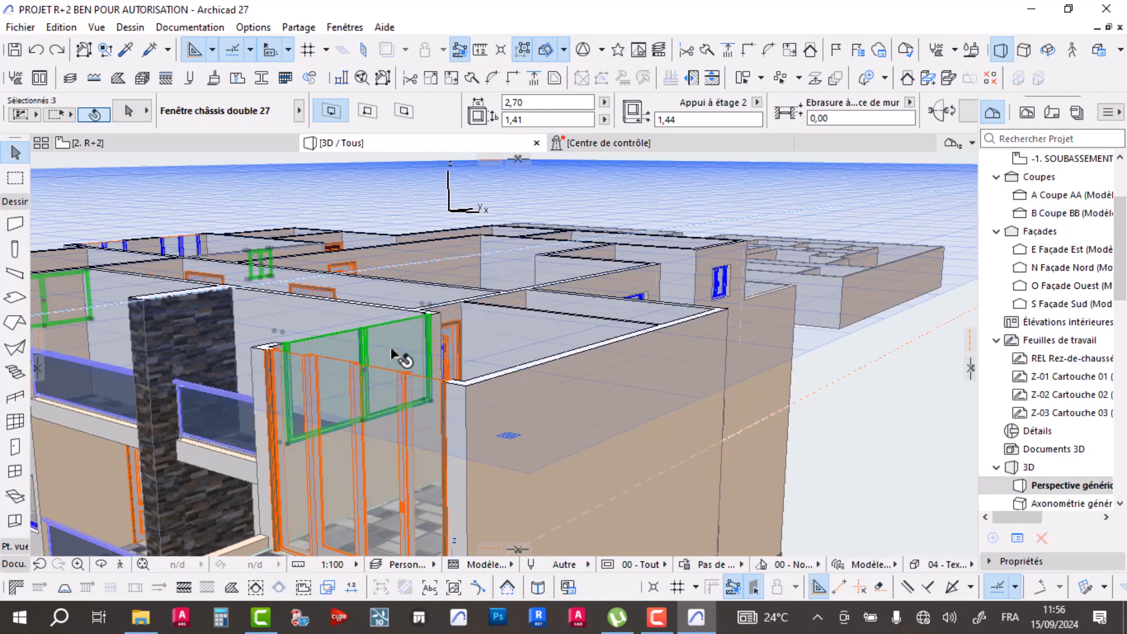
- Add the five R+2 windows of the rear side to the selection, including the two wide ones and the one beside the glazed door
scroll(464, 346, "down", 5)
middle_click_drag(581, 369, 352, 373, "shift")
left_click(353, 373, "shift")
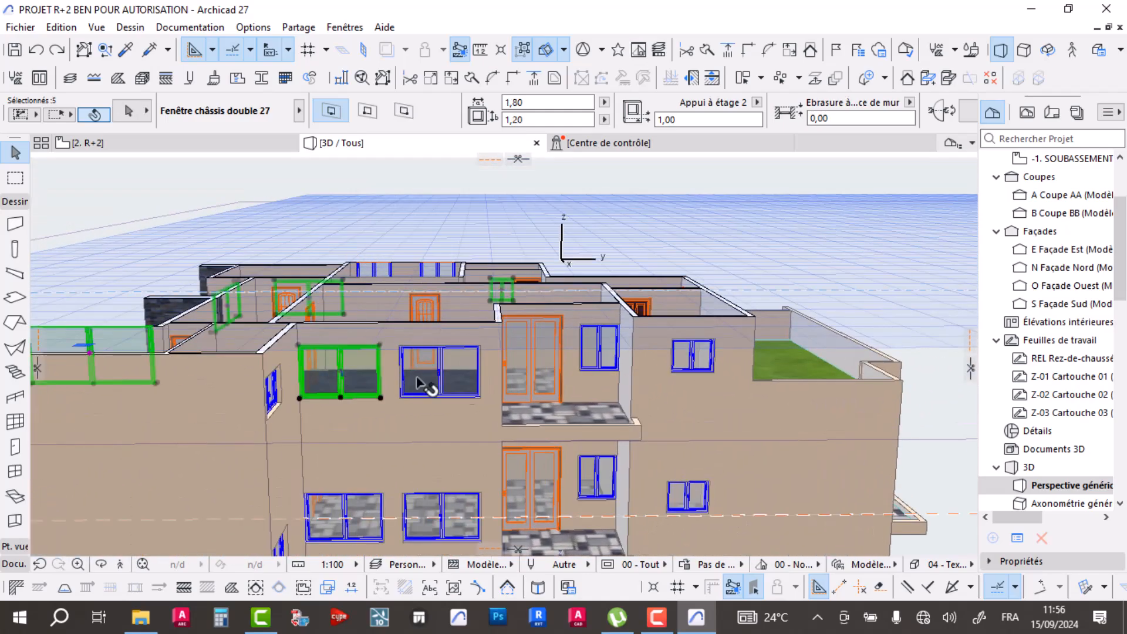
left_click(446, 379, "shift")
left_click(275, 396, "shift")
left_click(602, 363, "shift")
left_click(693, 355, "shift")
- Raise all the selected R+2 windows together vertically, aligning the wide window's top edge with the head of the glazed door
middle_click_drag(773, 378, 566, 346, "shift")
middle_click_drag(516, 348, 330, 445, "shift")
scroll(330, 444, "up", 4)
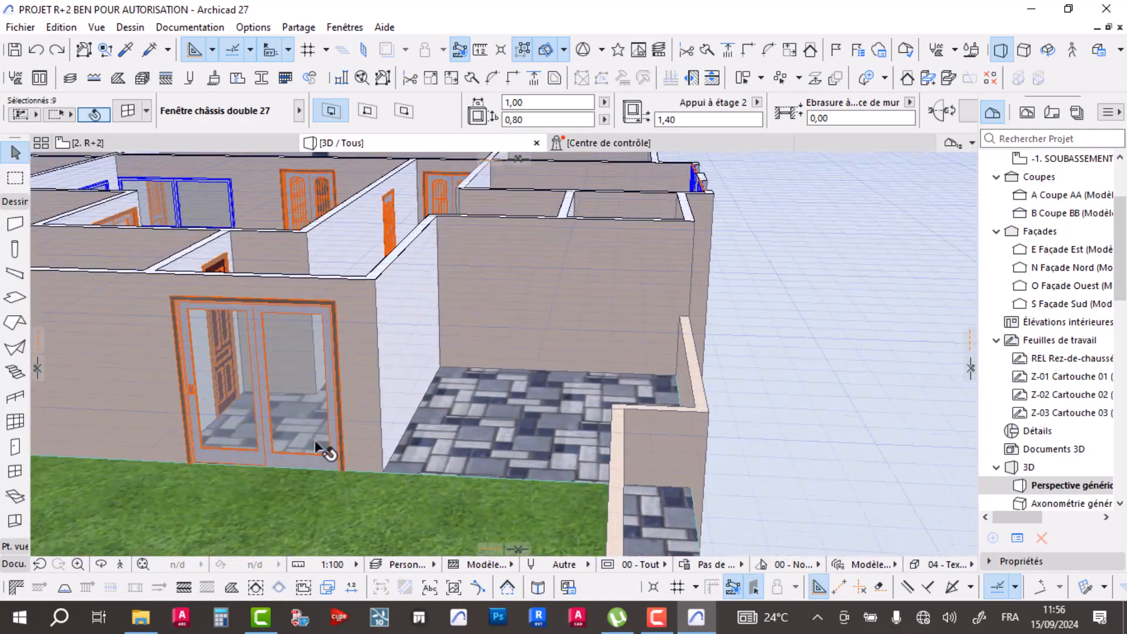
middle_click_drag(385, 359, 385, 347, "shift")
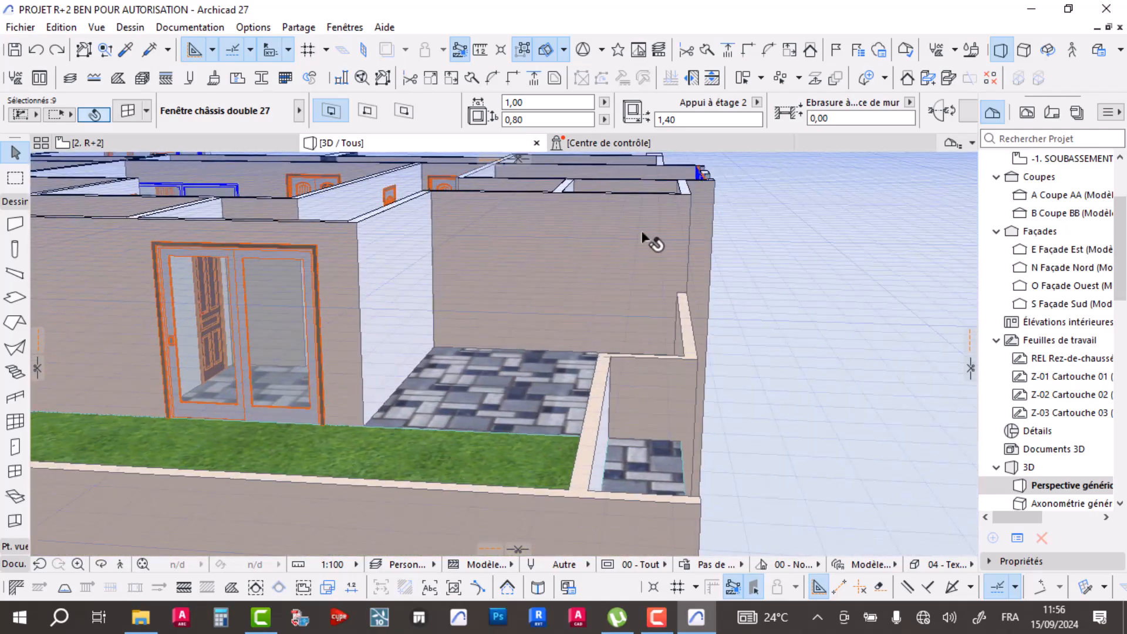
middle_click_drag(179, 296, 568, 289)
middle_click_drag(248, 307, 407, 382, "shift")
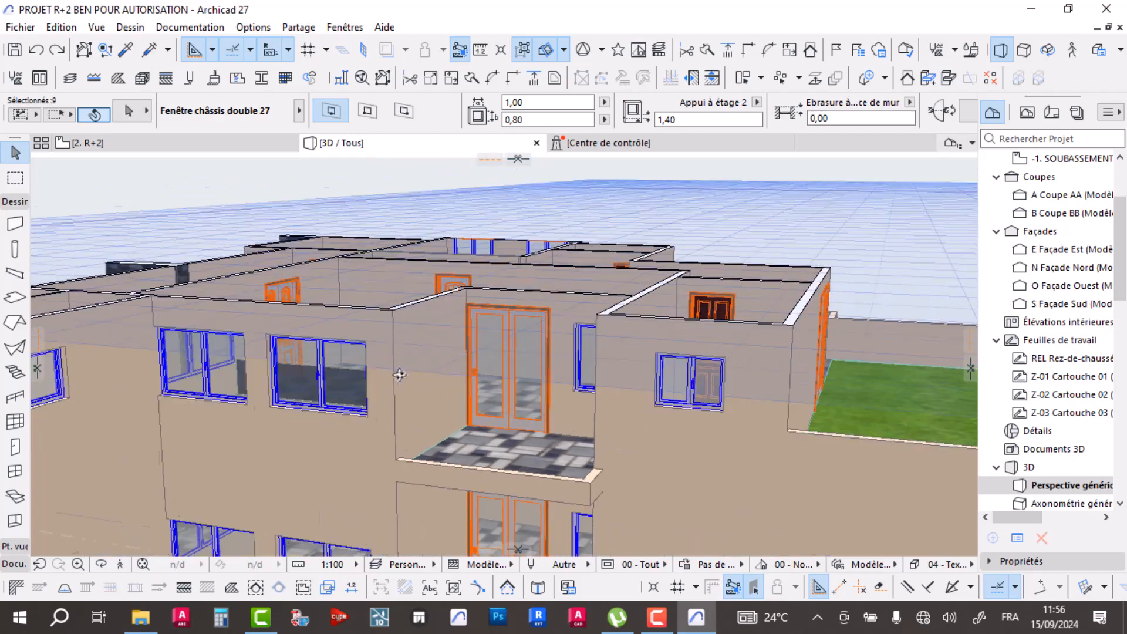
scroll(397, 347, "up", 3)
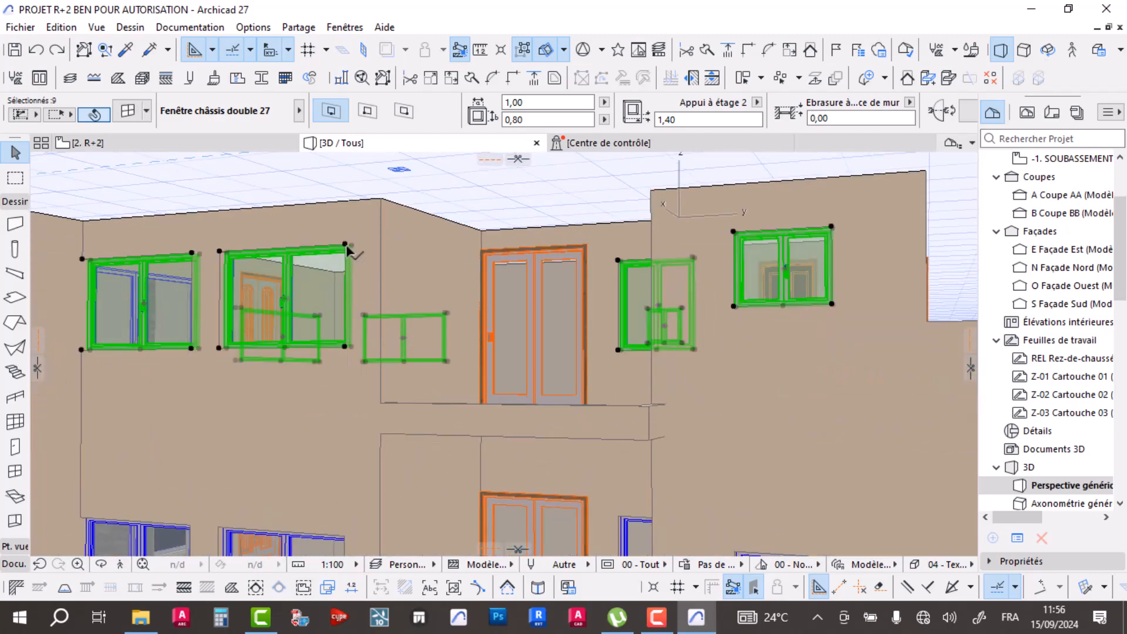
scroll(346, 251, "down", 1)
left_click(346, 248)
left_click(357, 347)
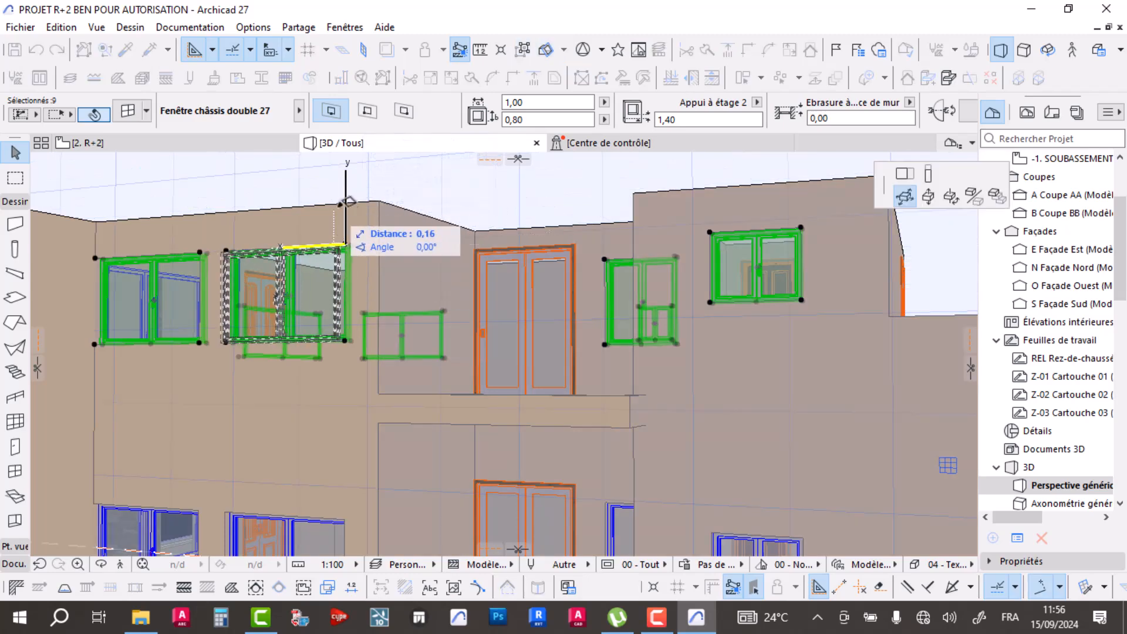
left_click(928, 197)
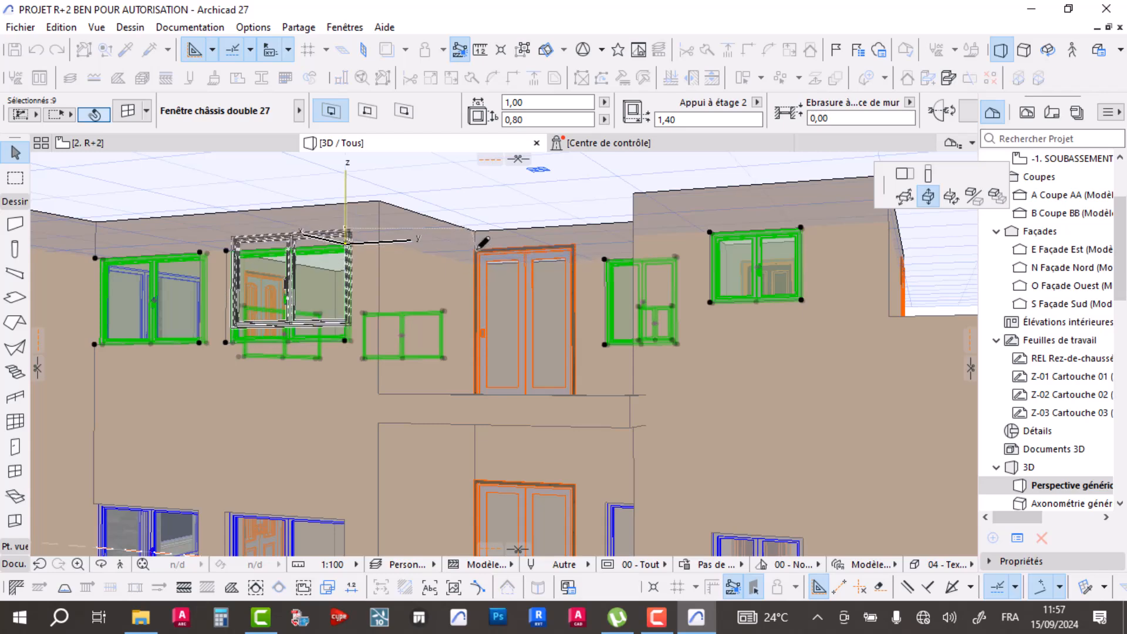
left_click(478, 246)
middle_click_drag(504, 367, 739, 344, "shift")
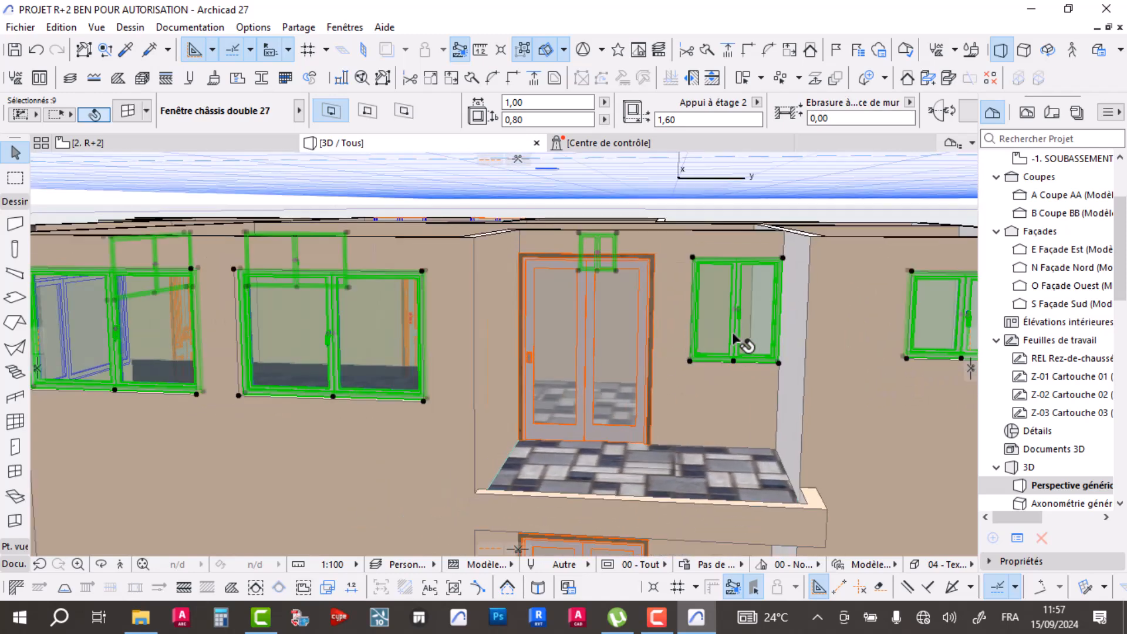
key("Escape")
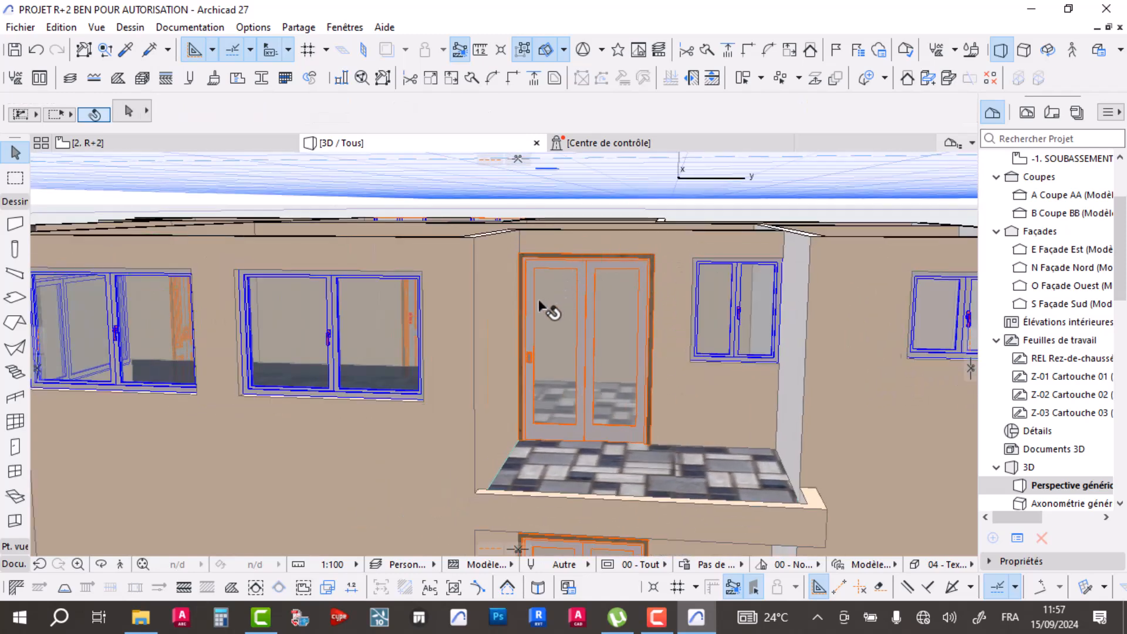
- On the R+2 floor plan, move the SALLE DE SPORT label to the centre of its room
middle_click_drag(560, 329, 599, 365, "shift")
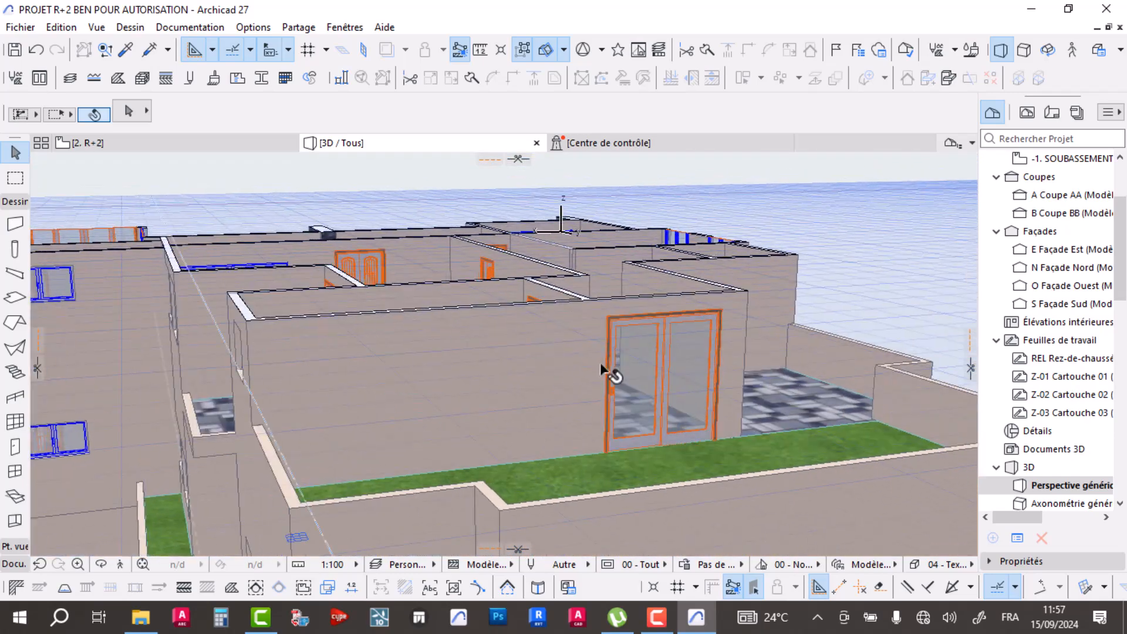
left_click(128, 144)
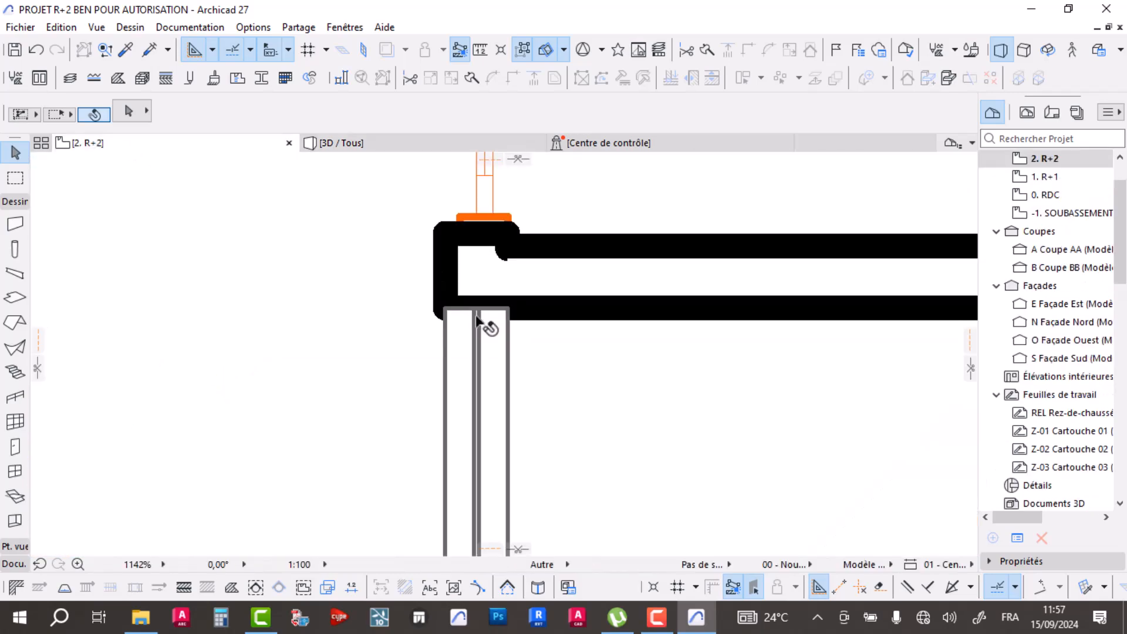
scroll(511, 317, "down", 5)
scroll(532, 374, "up", 8)
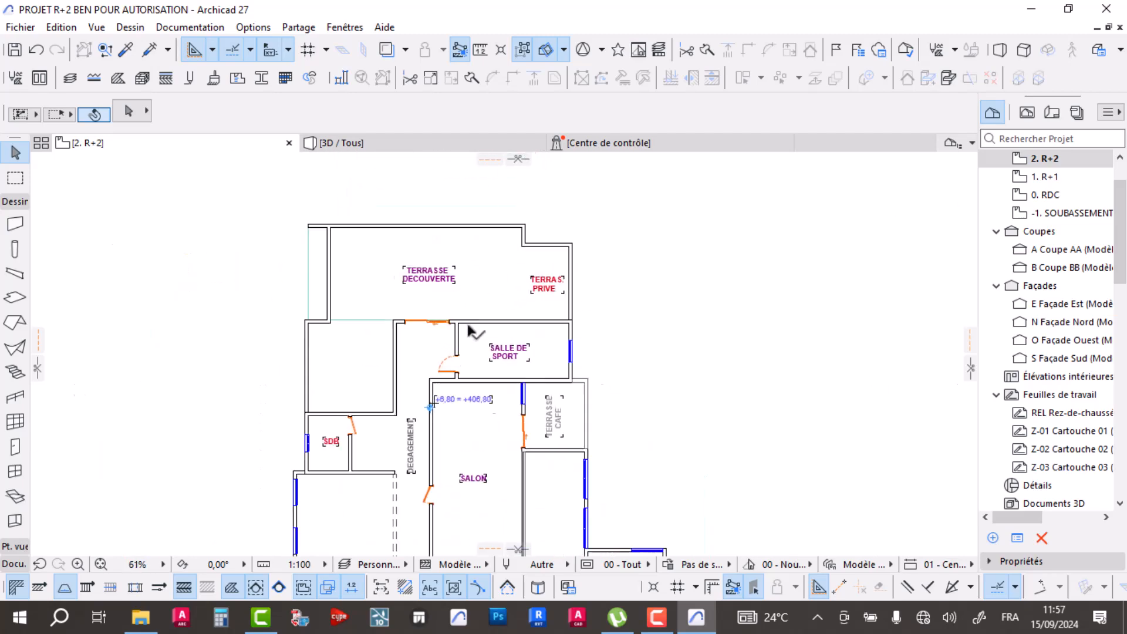
middle_click_drag(583, 350, 546, 324)
left_click(510, 367)
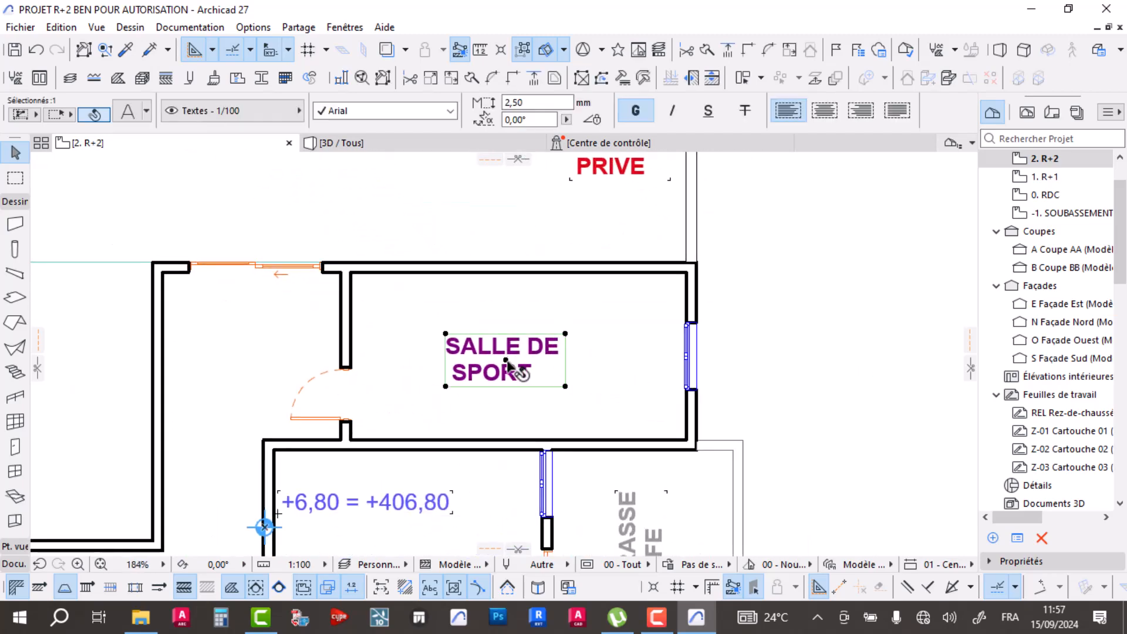
left_click(506, 359)
left_click(528, 371)
scroll(587, 357, "down", 4)
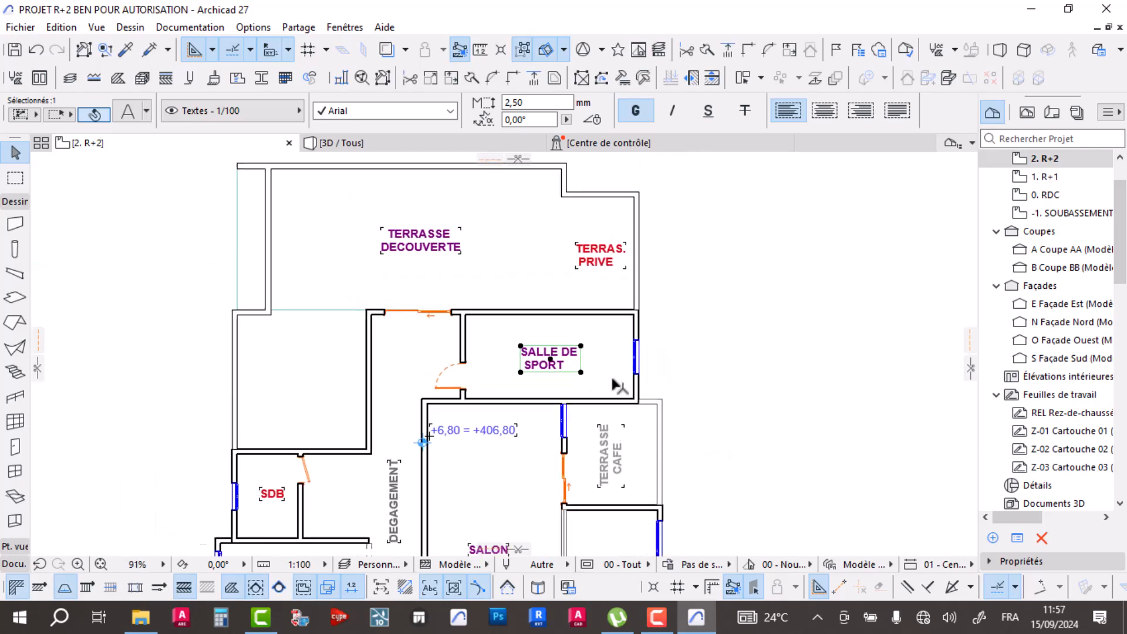
- On the R+1 floor plan, correct the private terrace label to TERRAS. PRIVEE
double_click(1048, 177)
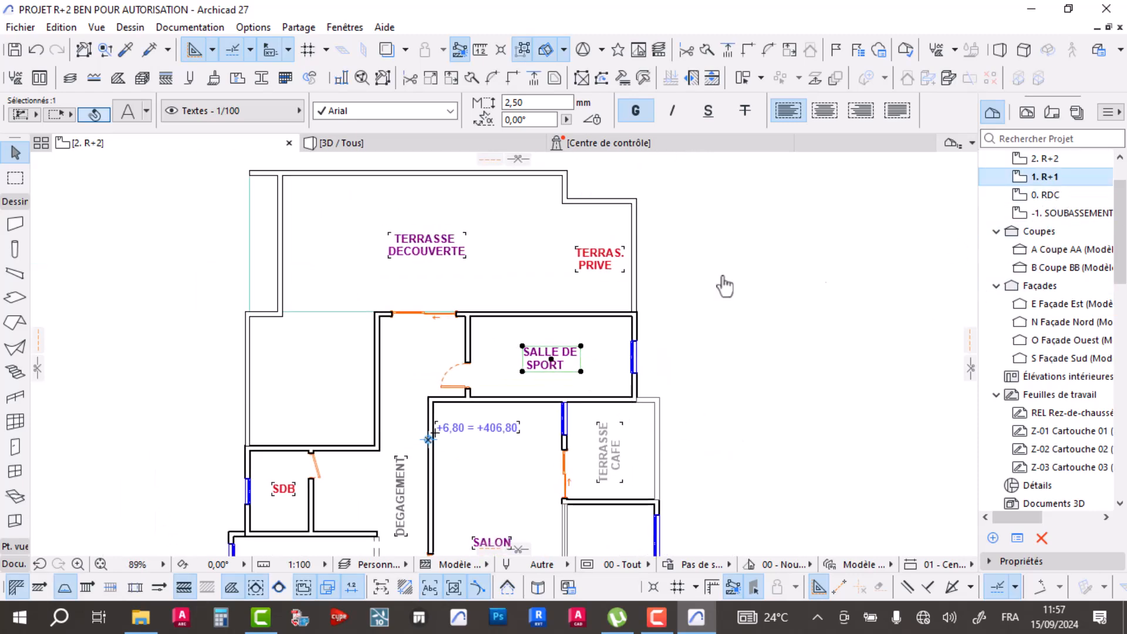
scroll(605, 267, "up", 3)
double_click(611, 277)
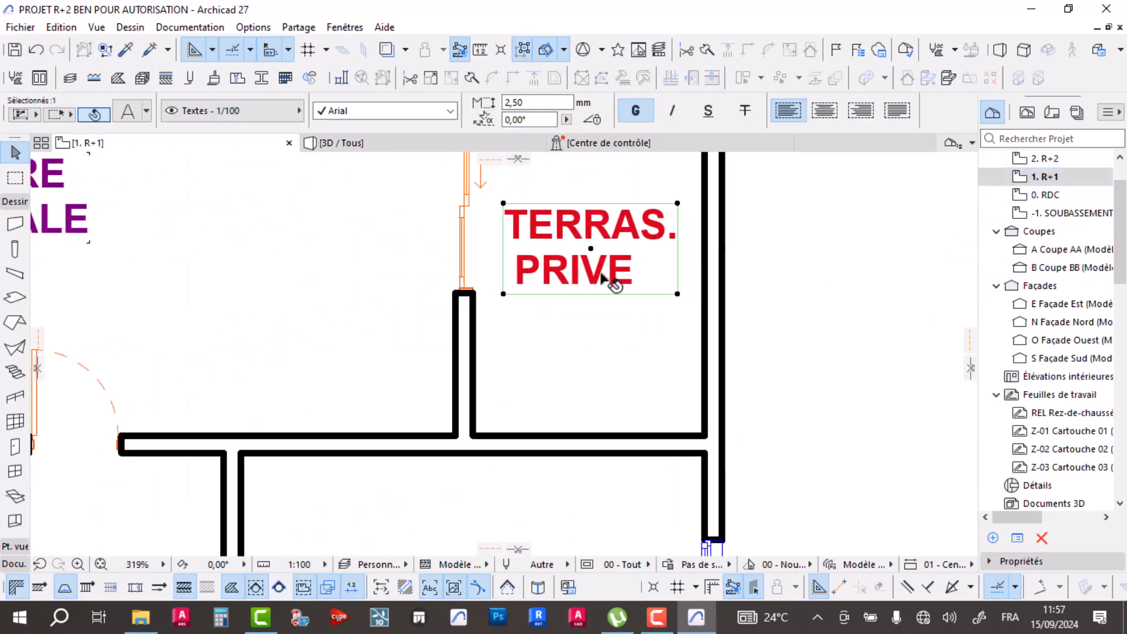
type("E")
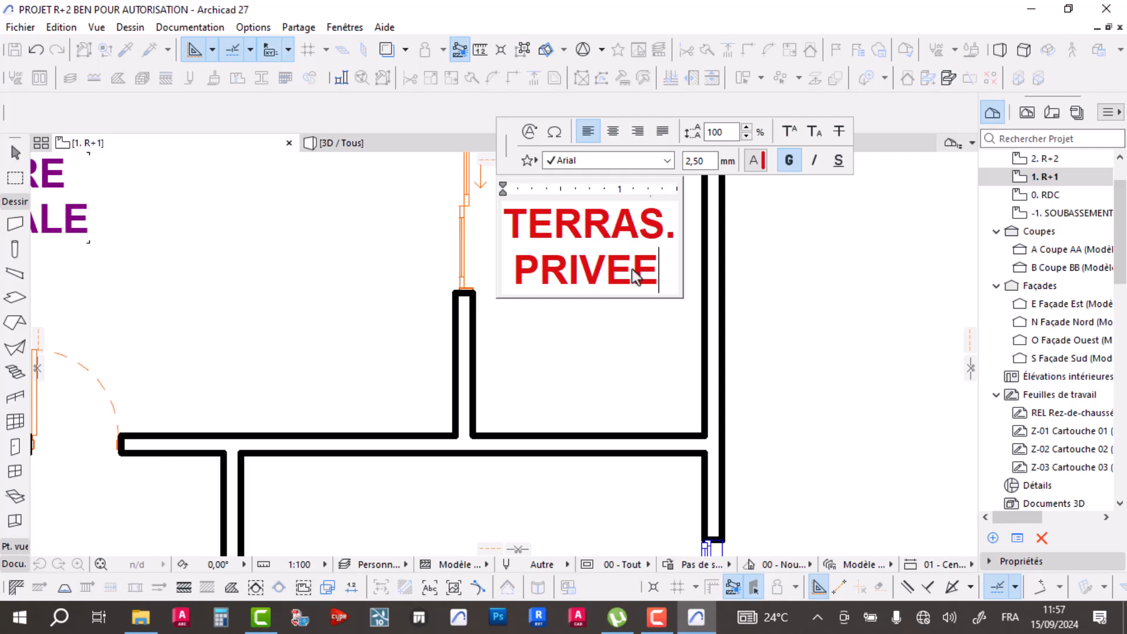
left_click(795, 253)
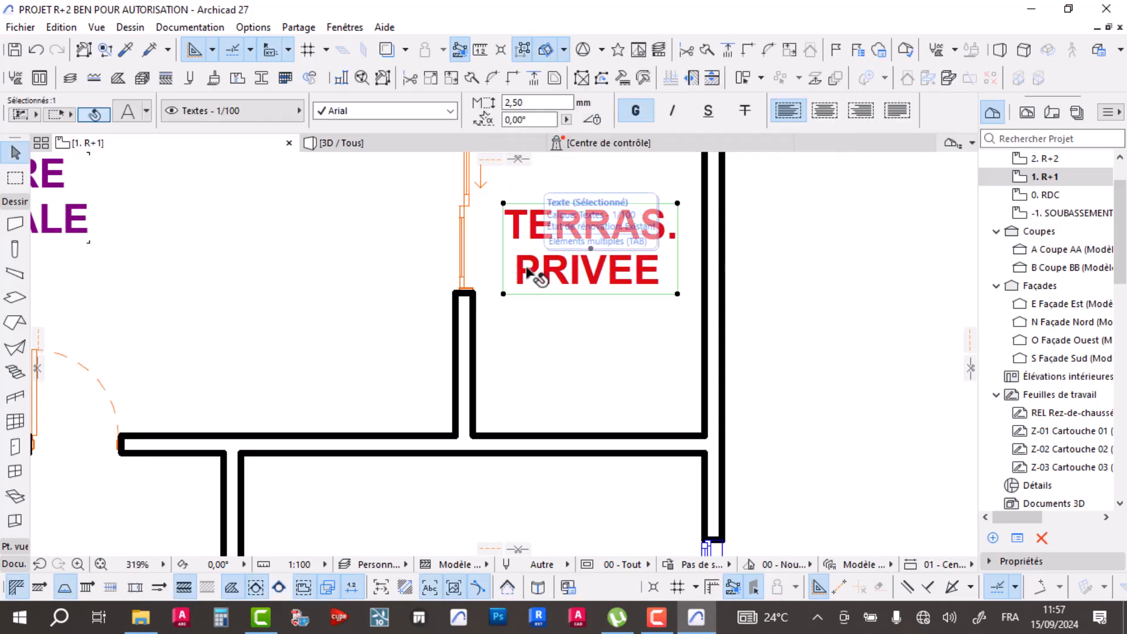
left_click(800, 230)
- On the R+2 plan, split the wall between SALLE DE SPORT and the terrace at the partition, and join the sliding-door segment to that partition
left_click(1051, 159)
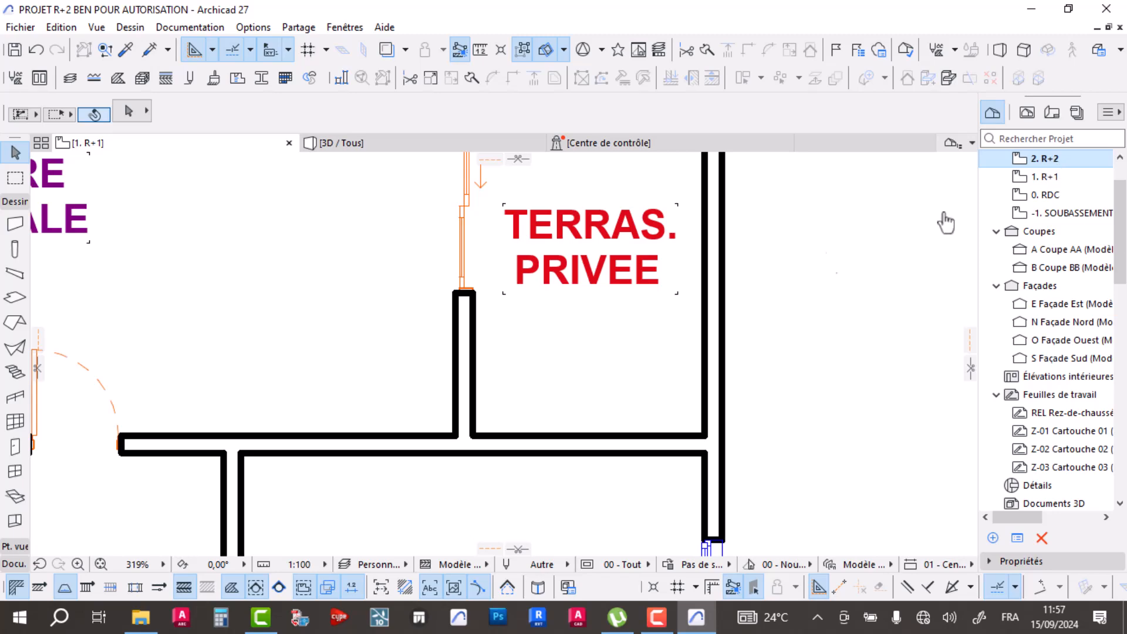
scroll(563, 307, "down", 5)
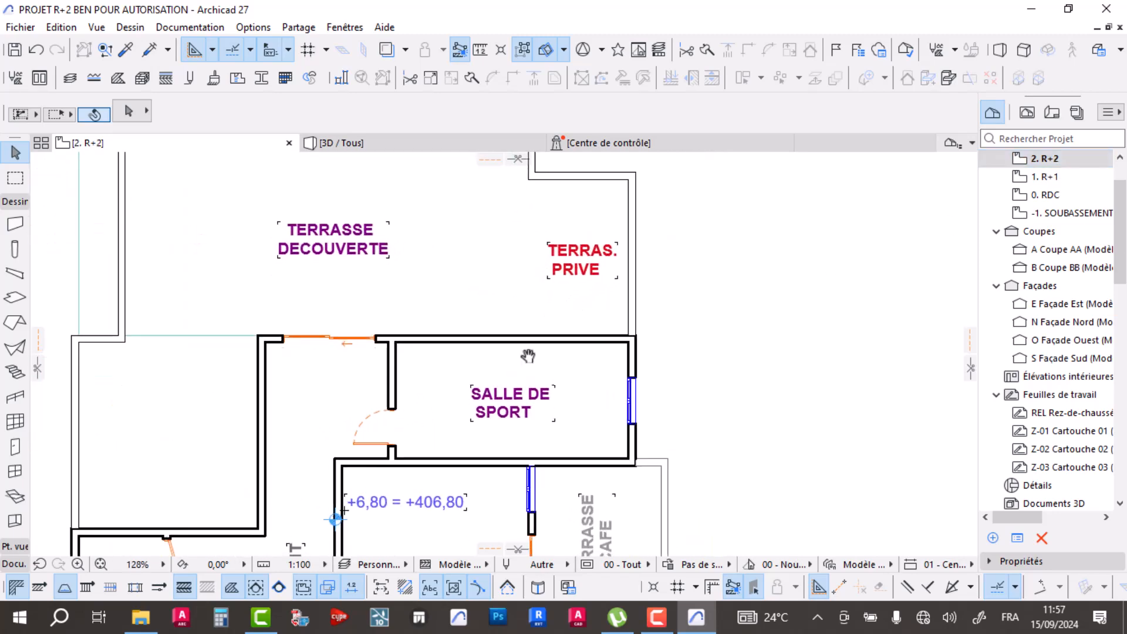
scroll(550, 298, "up", 3)
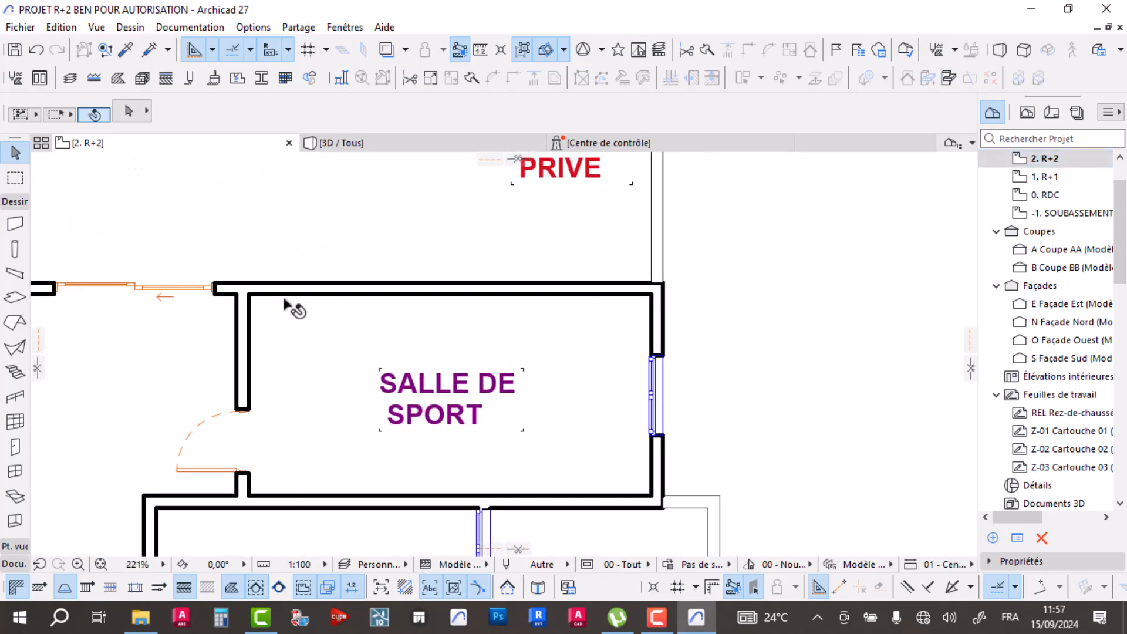
left_click(376, 289)
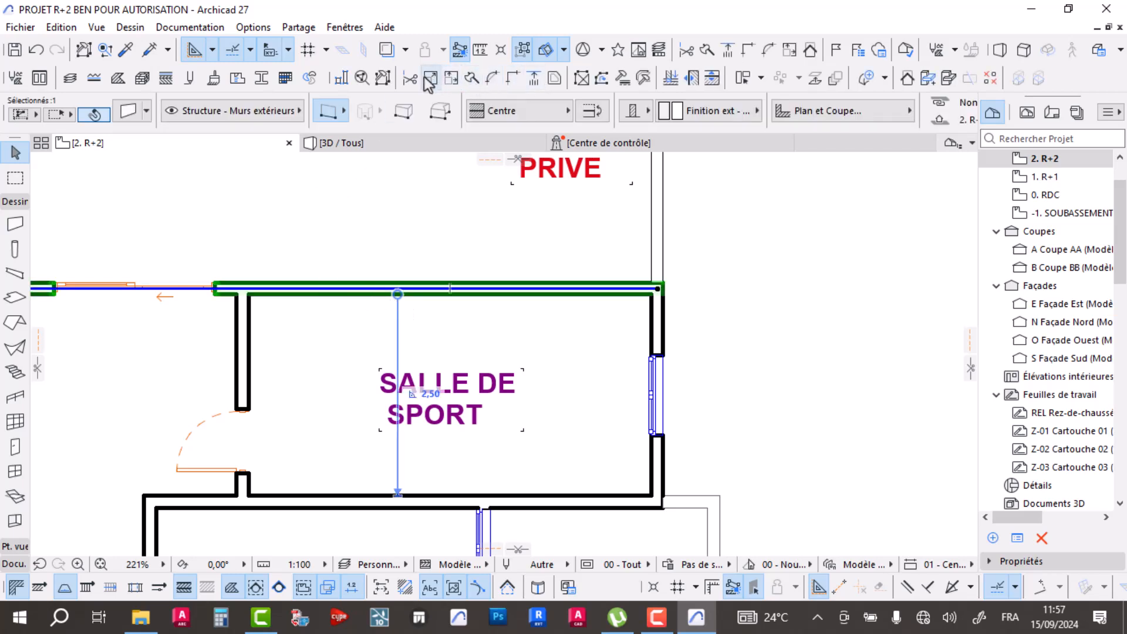
scroll(210, 297, "up", 5)
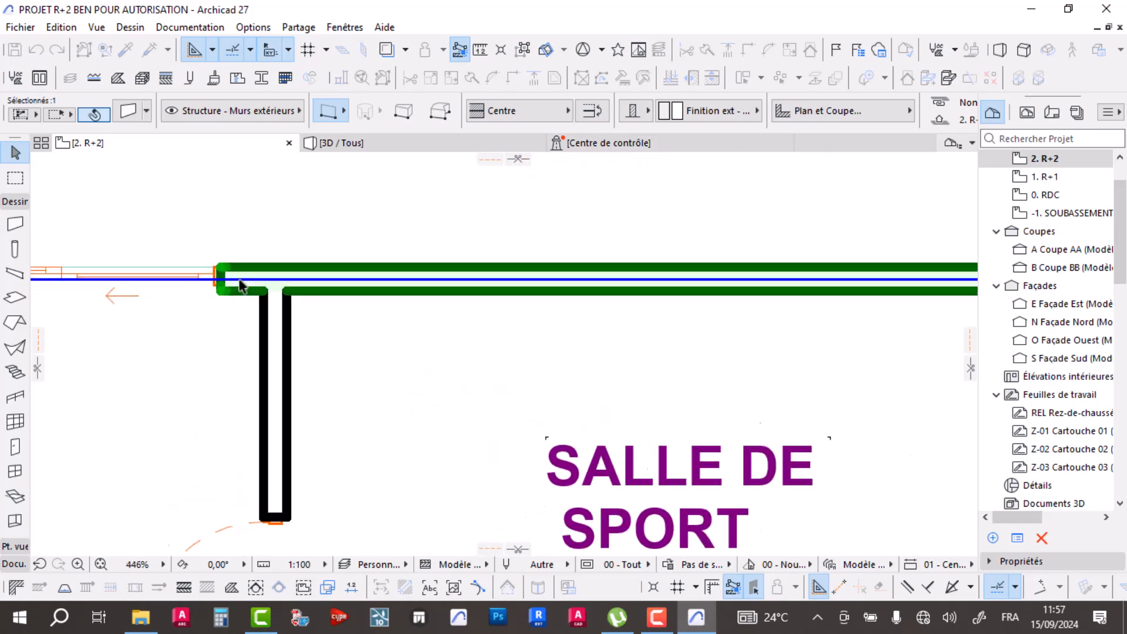
left_click(267, 211)
left_click(292, 358, "shift")
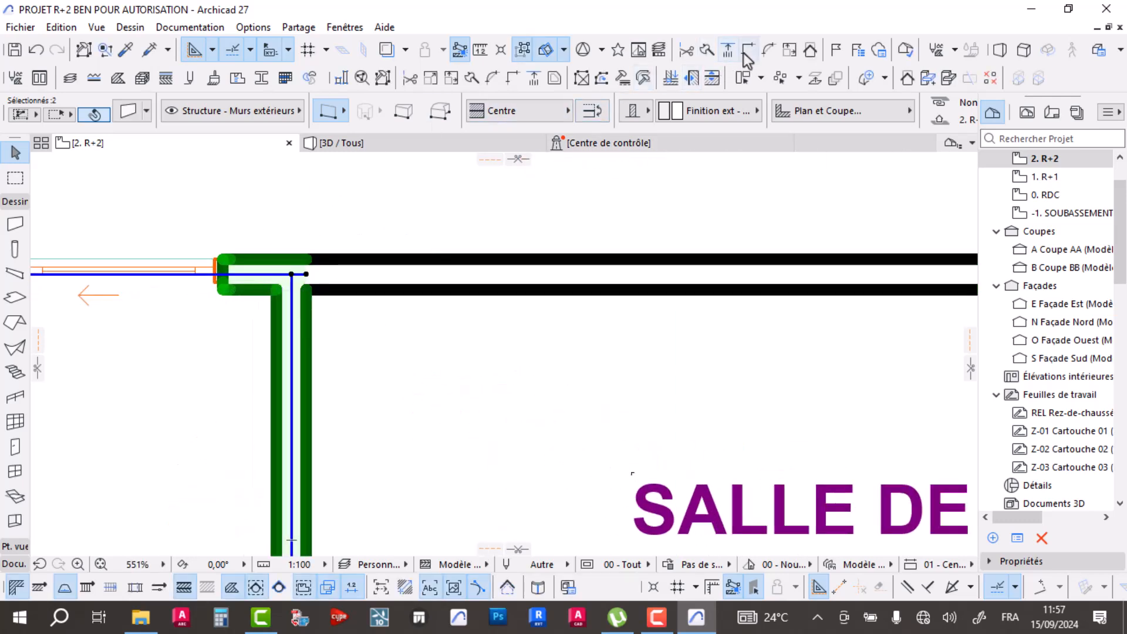
scroll(317, 332, "down", 6)
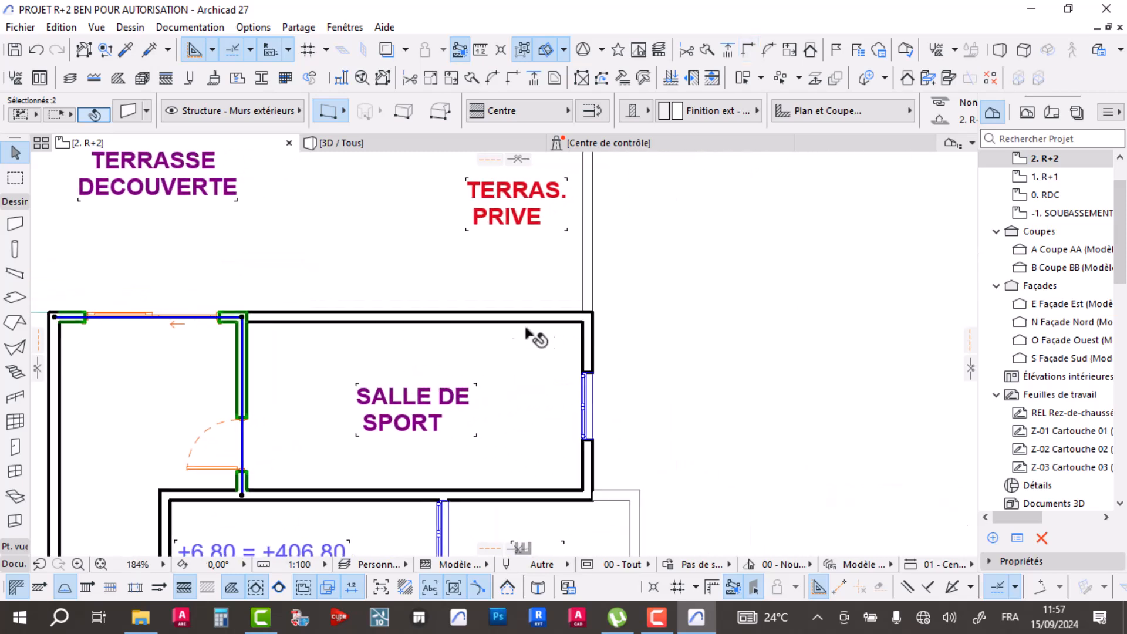
- Split the remaining SALLE DE SPORT terrace-side wall at the inner face of the exterior wall containing the window
left_click(596, 322)
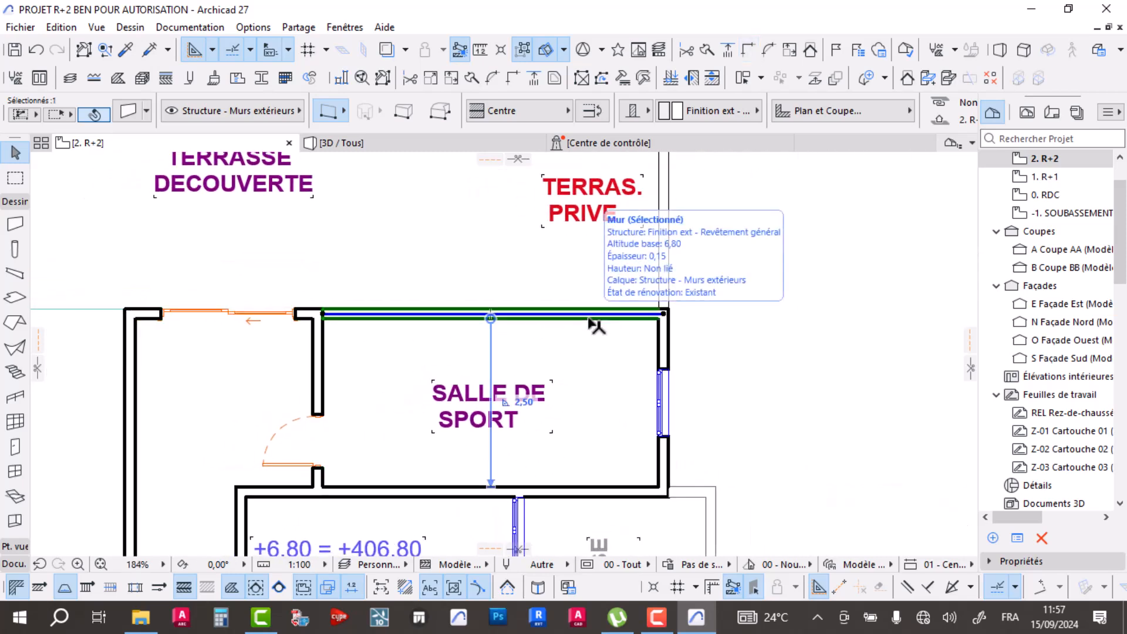
scroll(621, 317, "up", 3)
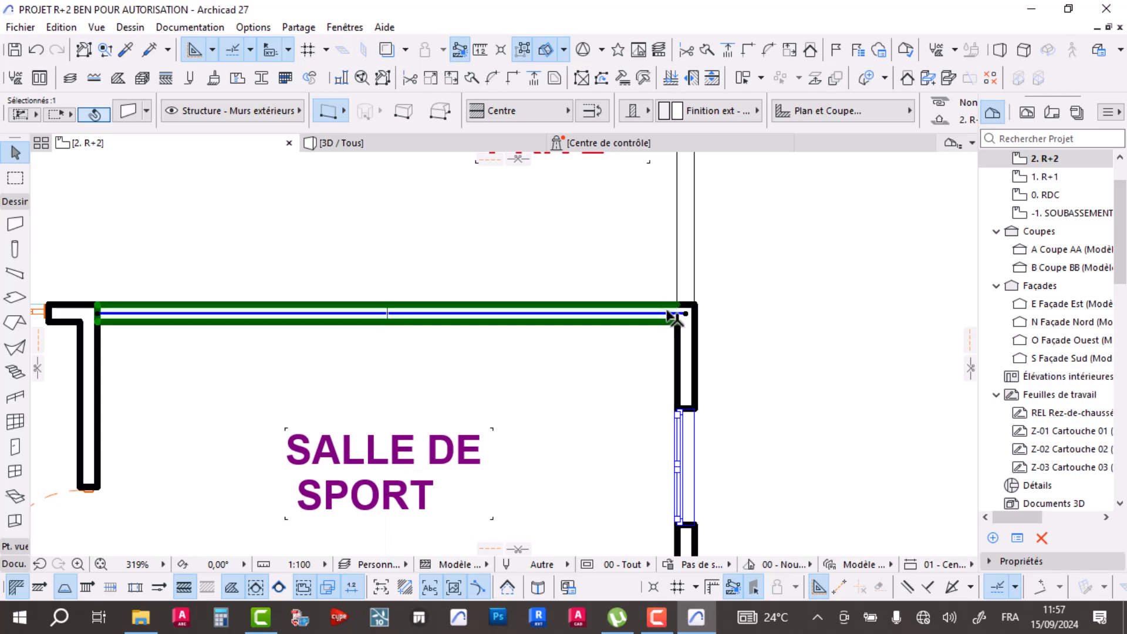
left_click(716, 51)
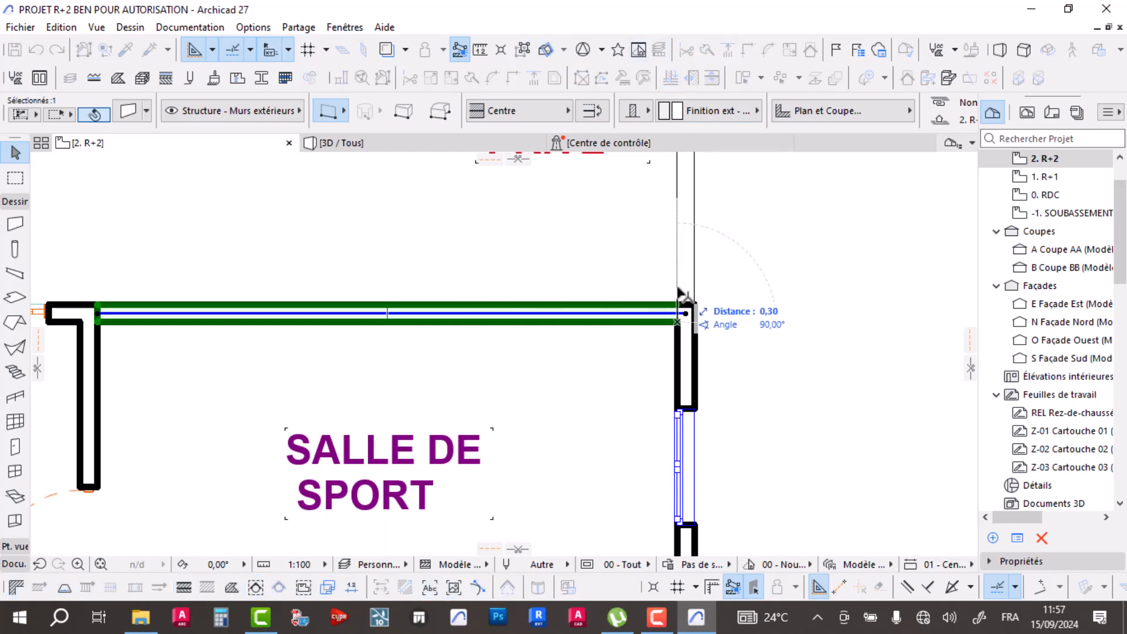
left_click(709, 328)
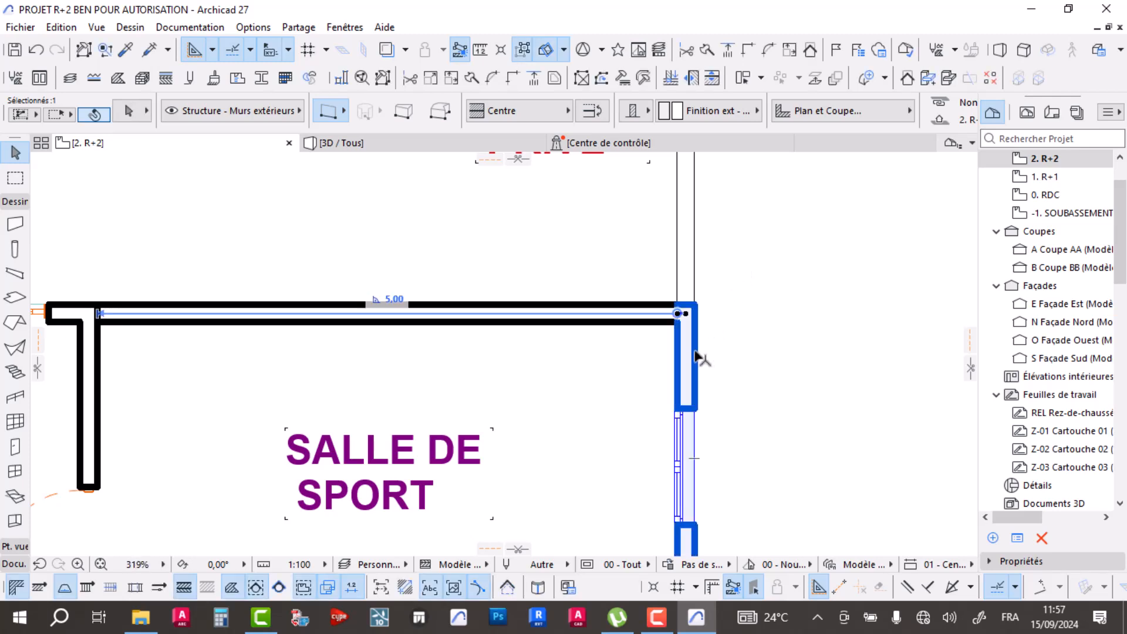
- Extend the exterior wall containing the SALLE DE SPORT window to the terrace-side corner, and stretch the terrace parapet's end to meet it
key("Escape")
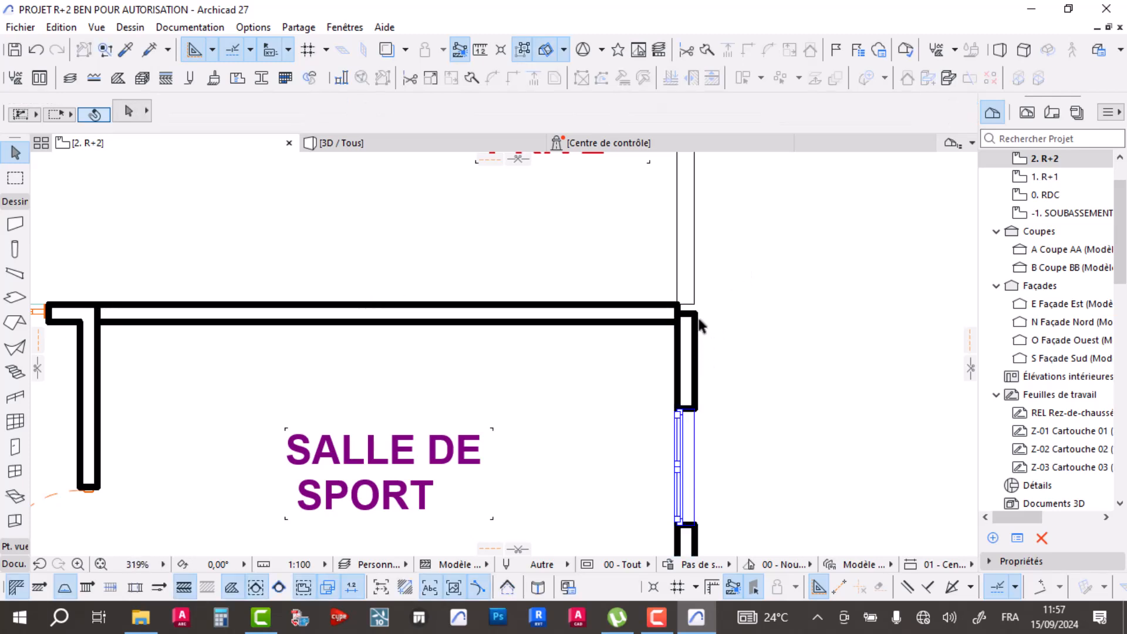
left_click(697, 352)
scroll(695, 320, "up", 4)
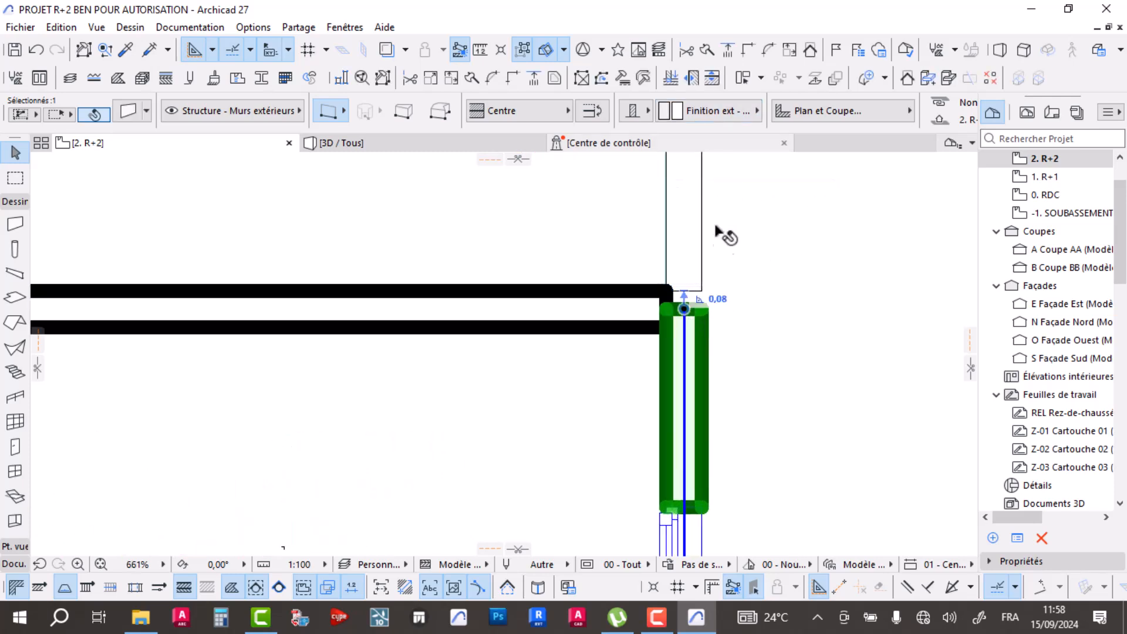
scroll(683, 261, "up", 5)
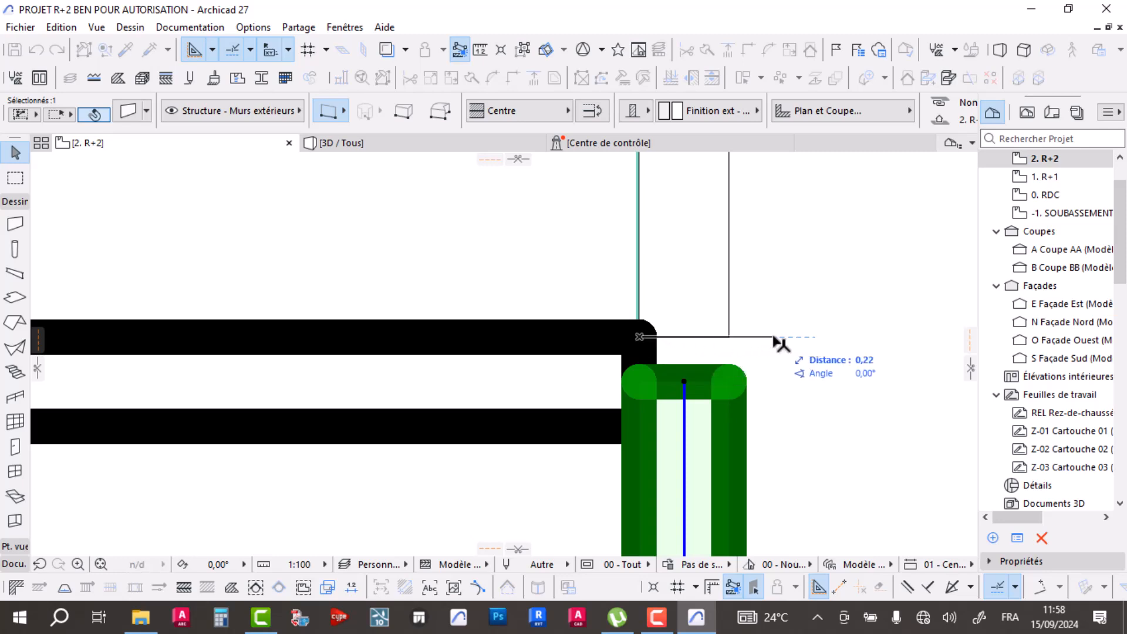
left_click(822, 347)
left_click(708, 317)
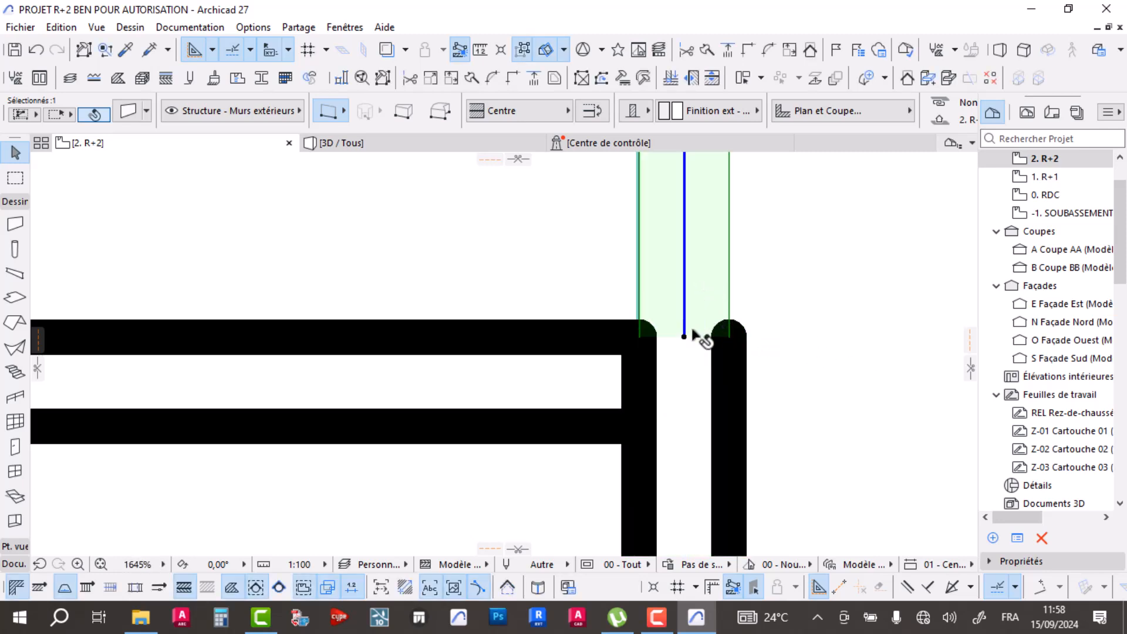
left_click(684, 337)
key("Escape")
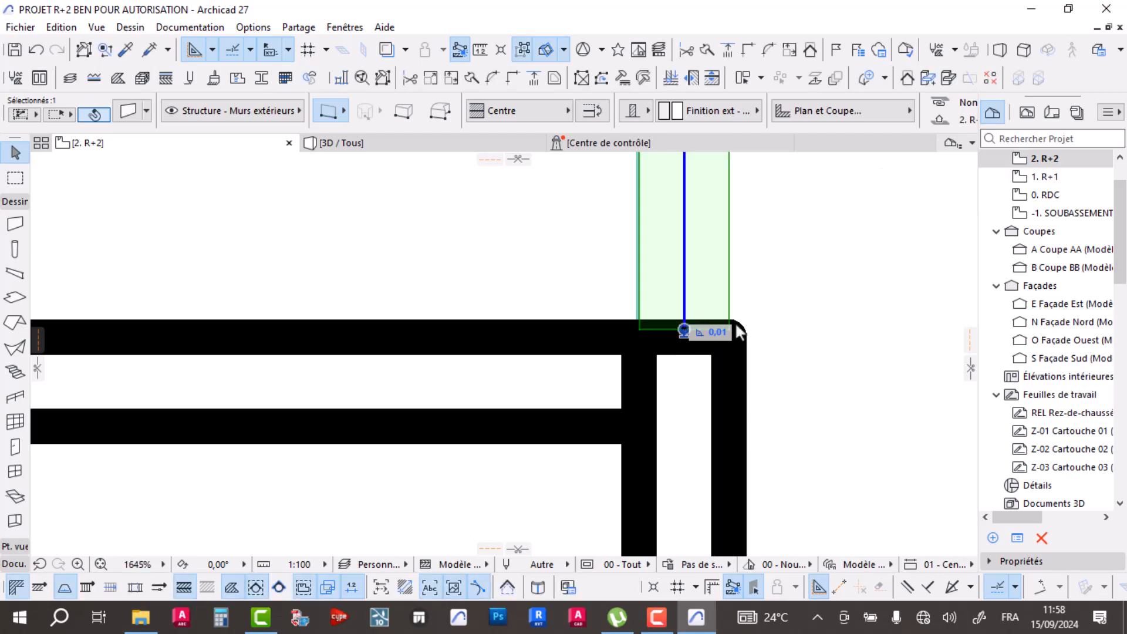
key("Escape")
- Examine the SALLE DE SPORT walls and their junctions with the neighbouring rooms on the R+2 plan
scroll(662, 278, "down", 10)
left_click(517, 318)
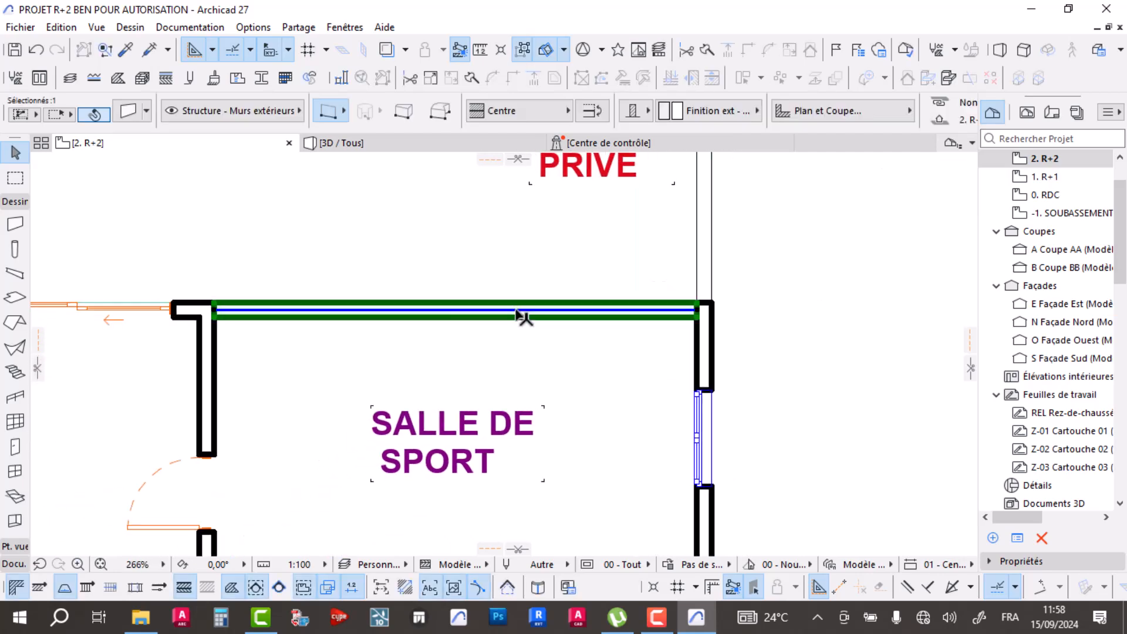
key("Escape")
scroll(574, 303, "down", 7)
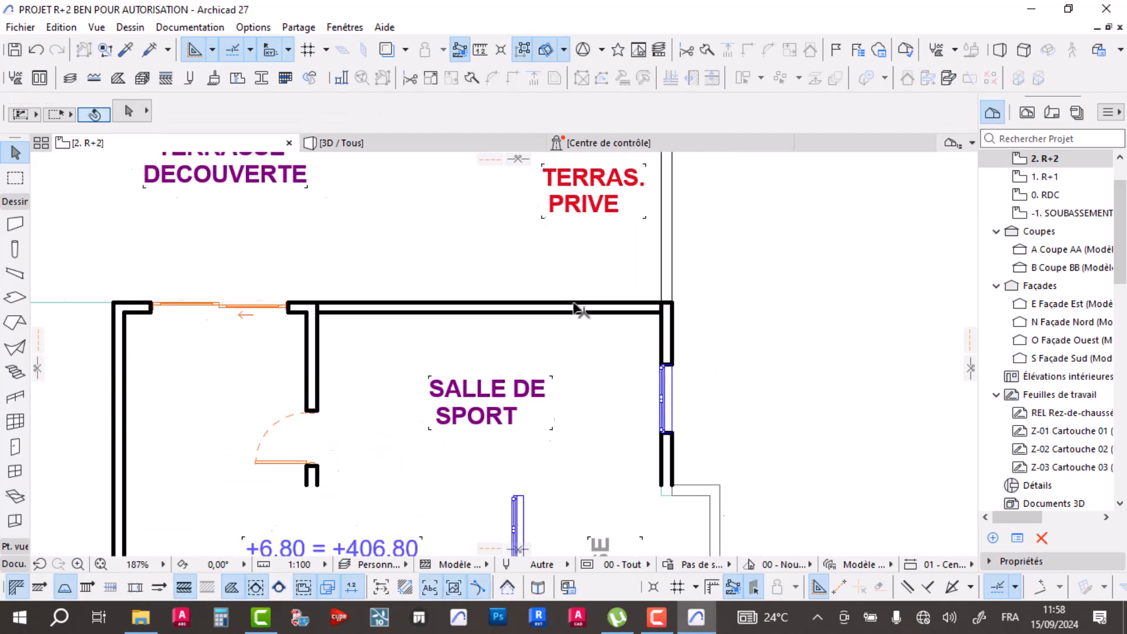
scroll(555, 304, "up", 7)
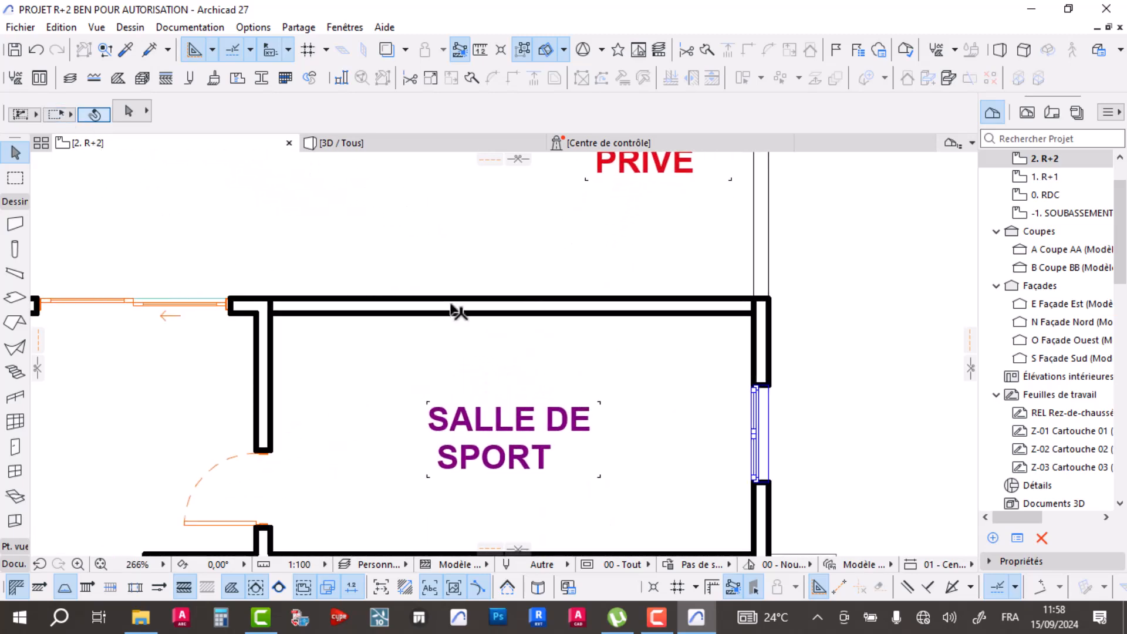
scroll(469, 299, "down", 7)
scroll(446, 329, "up", 4)
scroll(493, 237, "up", 1)
middle_click_drag(470, 229, 444, 219)
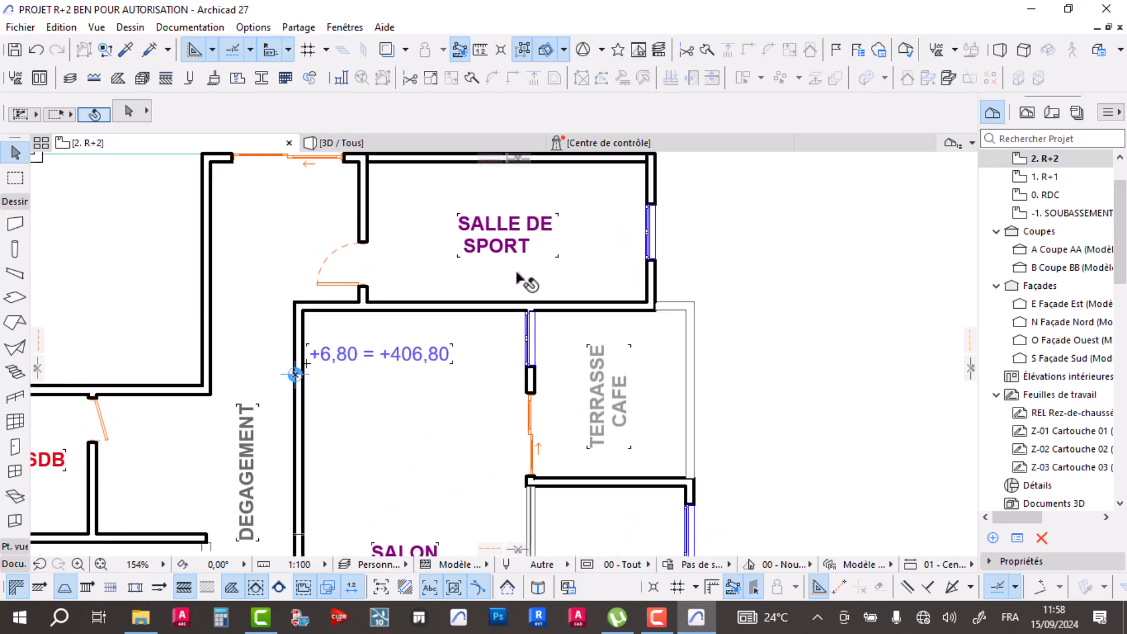
middle_click_drag(540, 297, 515, 310)
middle_click_drag(524, 222, 501, 307)
- Join the terrace-side wall of SALLE DE SPORT with the exterior window wall at their shared corner
scroll(587, 264, "up", 3)
left_click(611, 272)
left_click(633, 289, "shift")
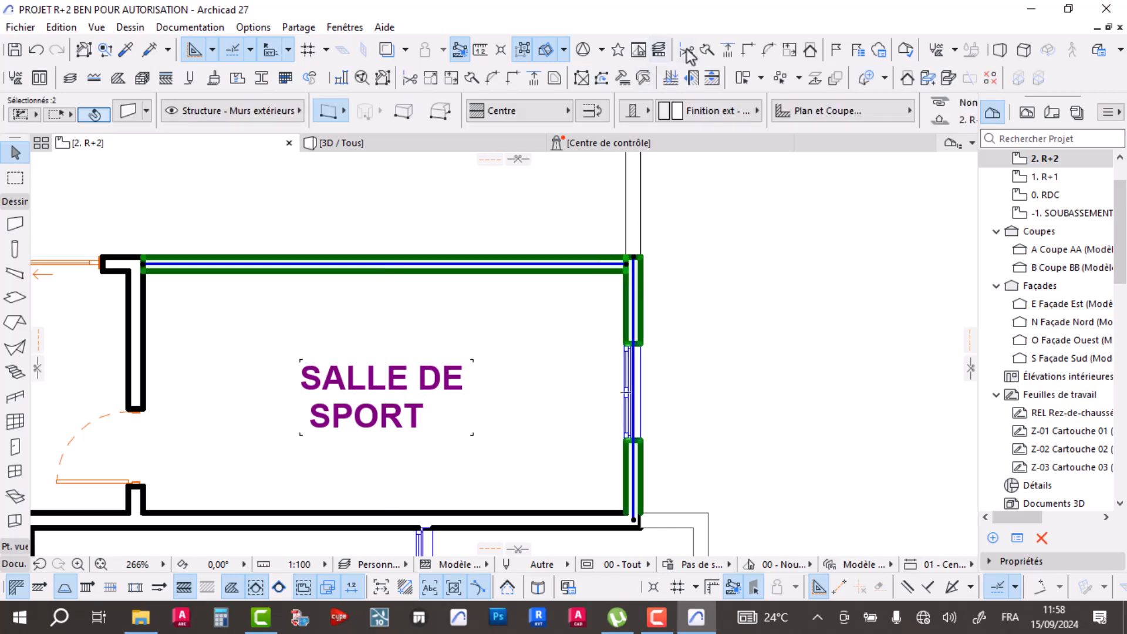
left_click(679, 239)
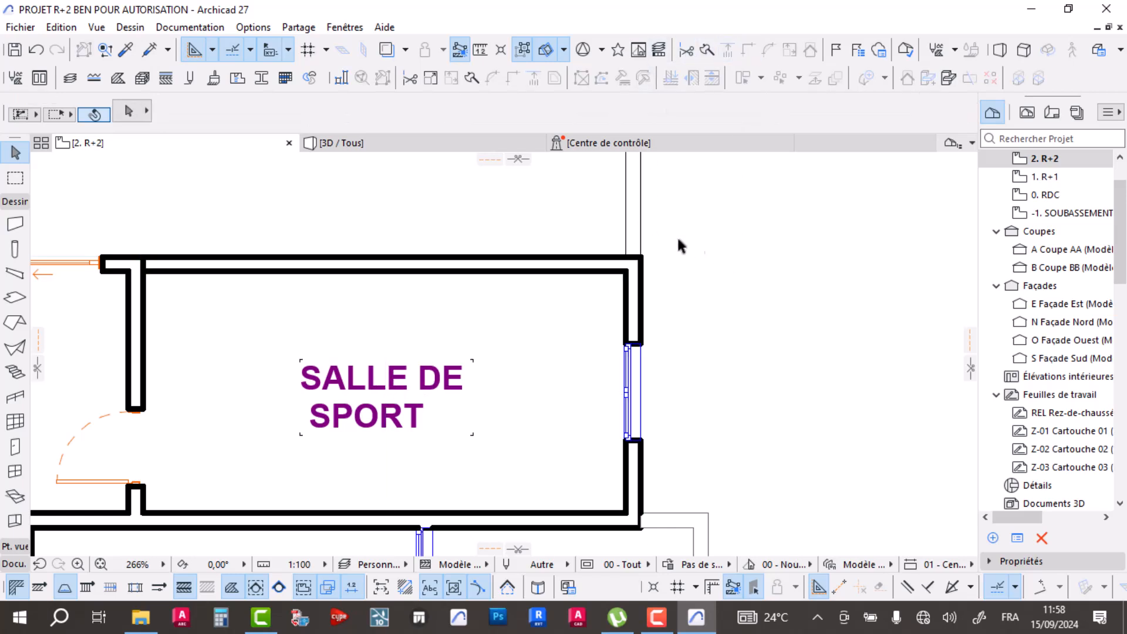
- Adjust the end of the terrace parapet to the outer face of the SALLE DE SPORT wall
left_click(637, 242)
scroll(639, 244, "up", 8)
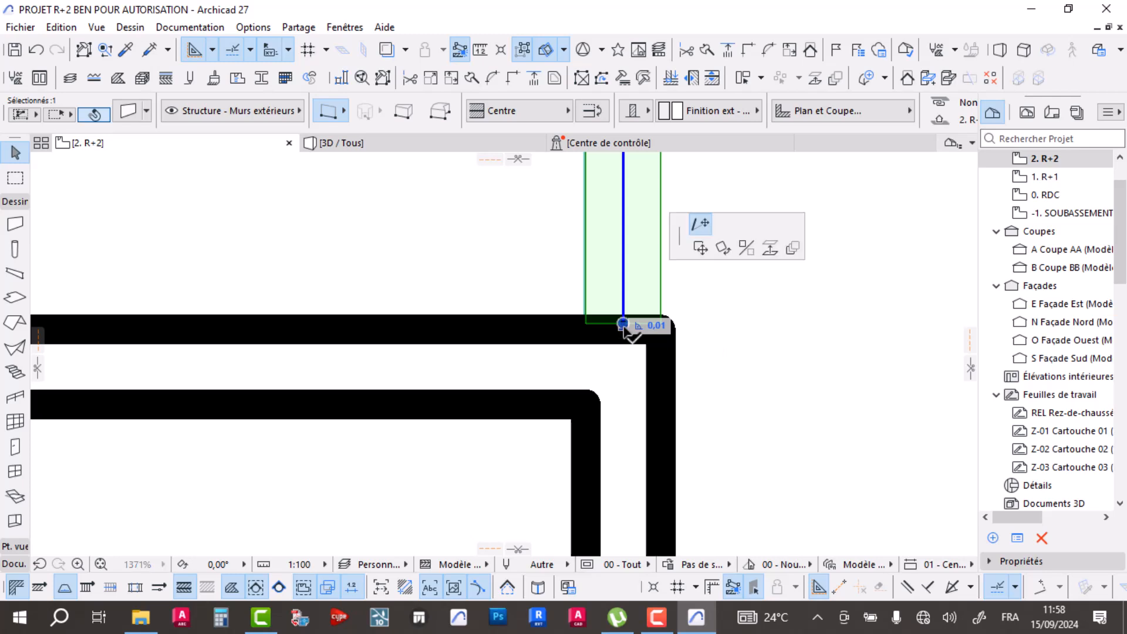
left_click(623, 324)
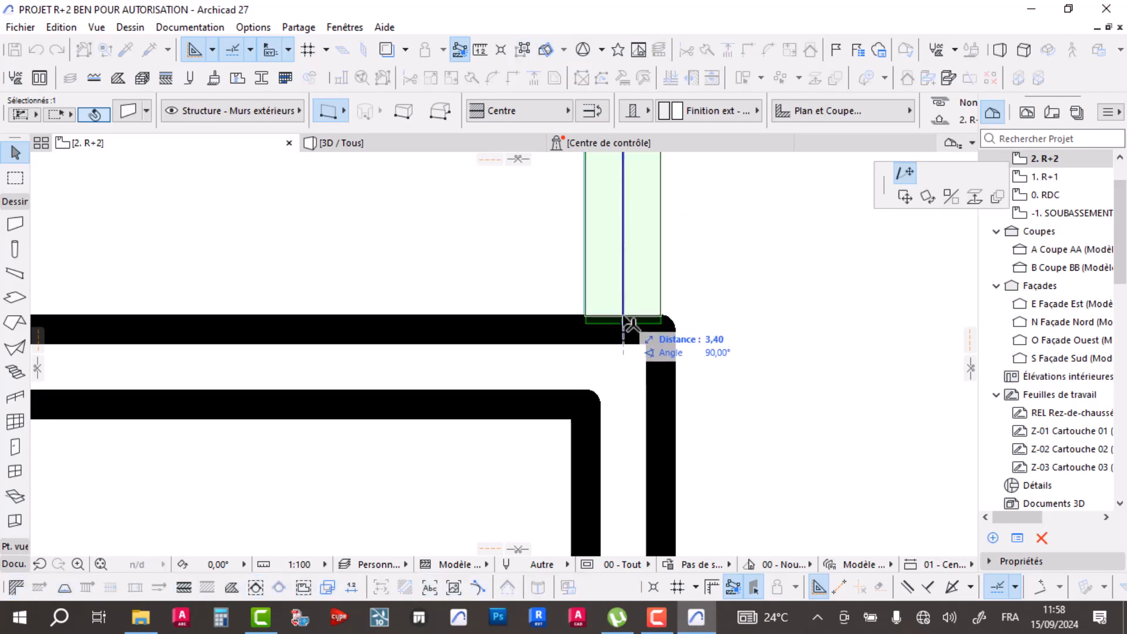
key("Escape")
key("Escape")
scroll(728, 279, "down", 5)
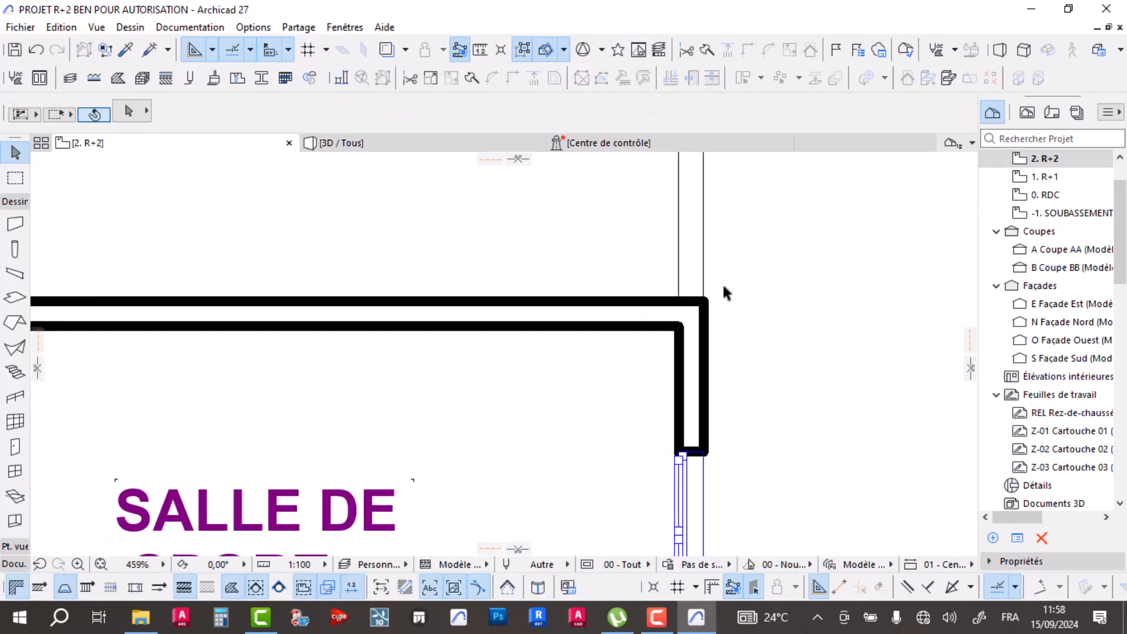
- Examine the R+2 plan from SALLE DE SPORT through SALON and TERRASSE CAFE to the front rooms
scroll(395, 320, "down", 2)
scroll(276, 296, "up", 6)
scroll(335, 270, "down", 8)
middle_click_drag(459, 291, 409, 342)
scroll(465, 334, "down", 3)
scroll(467, 399, "down", 1)
middle_click_drag(468, 473, 447, 442)
scroll(463, 414, "up", 2)
scroll(458, 410, "up", 4)
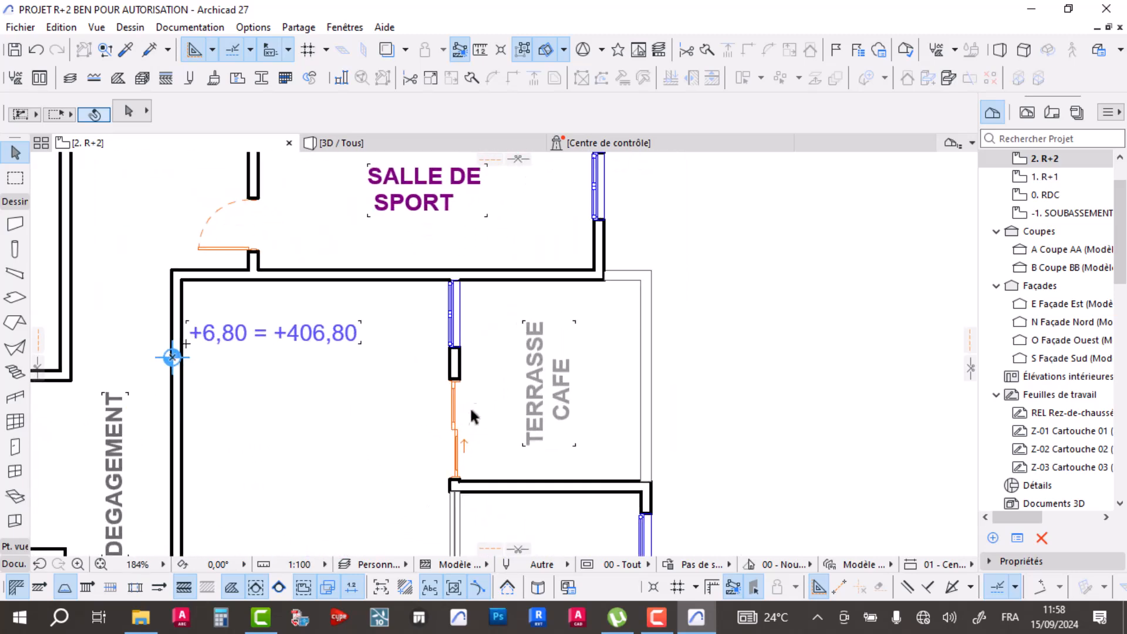
scroll(480, 389, "down", 5)
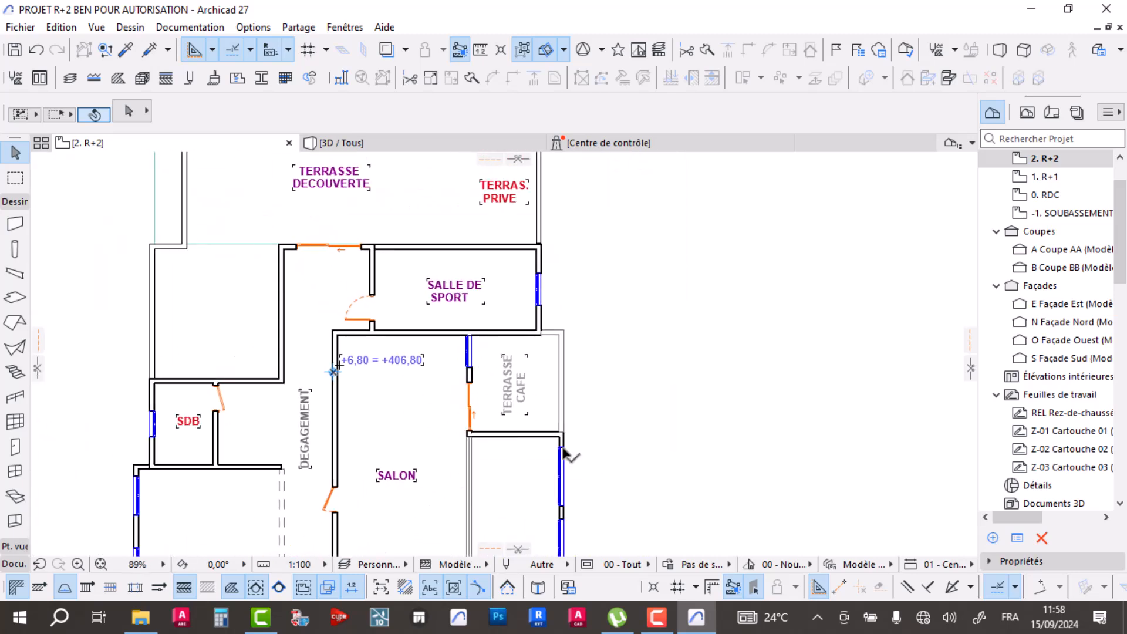
middle_click_drag(448, 499, 417, 304)
scroll(353, 347, "up", 2)
scroll(298, 385, "up", 4)
middle_click_drag(297, 244, 277, 385)
scroll(319, 317, "down", 5)
middle_click_drag(319, 316, 325, 388)
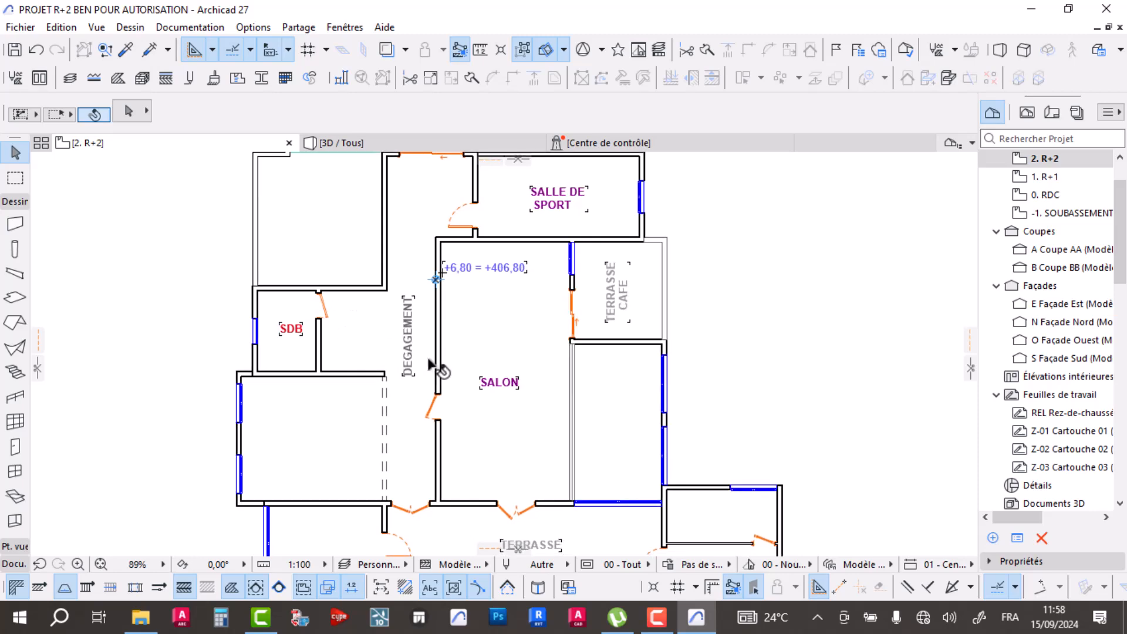
middle_click_drag(456, 392, 398, 243)
- Copy the CUISINE window's settings and place a 3,25 m wide, 1,20 m high window in the terrace-side wall of SALLE DE SPORT
scroll(305, 505, "up", 6)
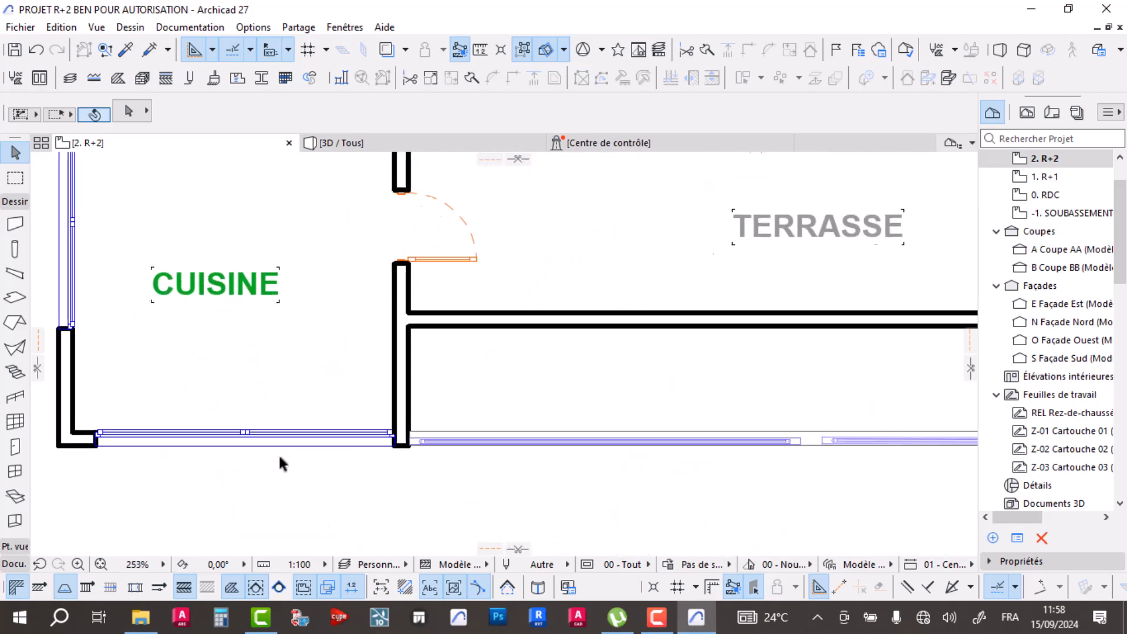
left_click(91, 430, "alt")
scroll(441, 262, "down", 9)
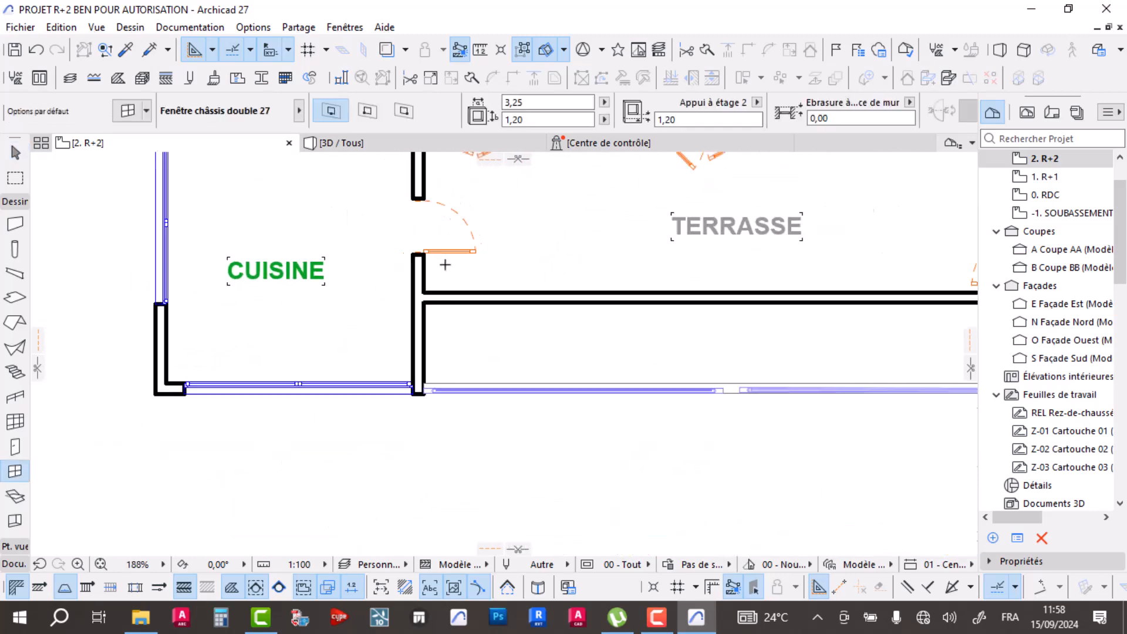
scroll(403, 419, "up", 9)
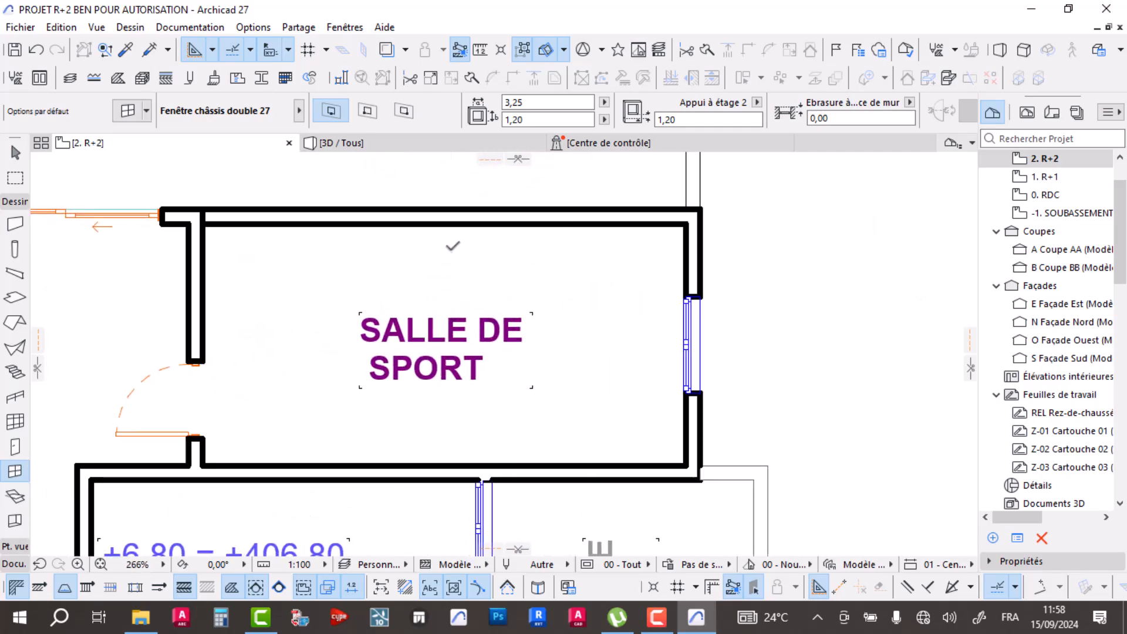
left_click(445, 223)
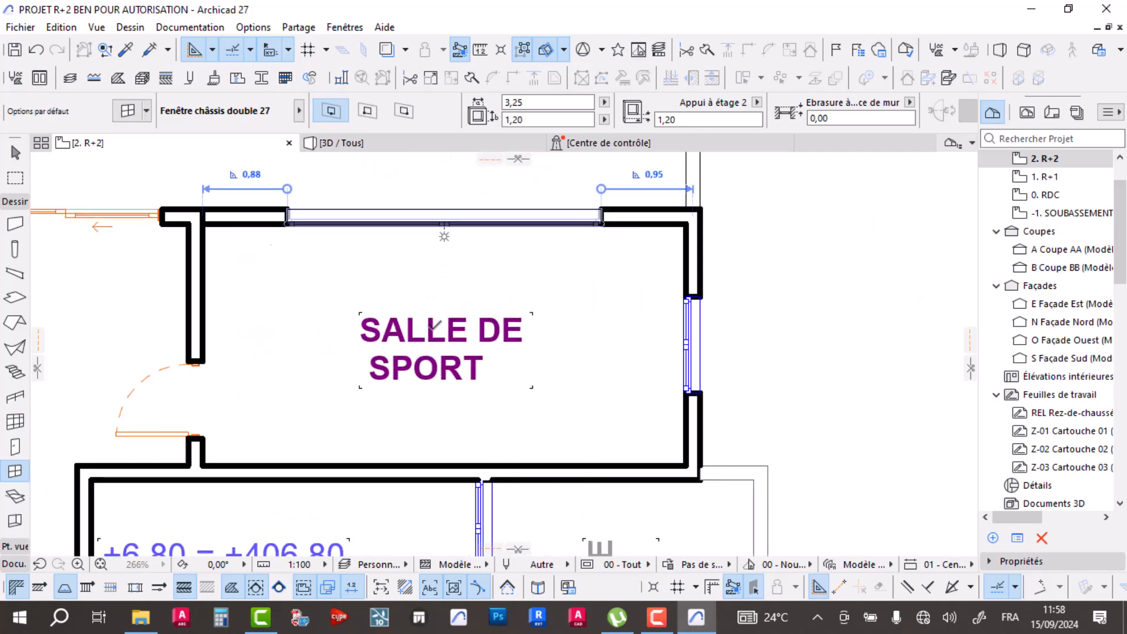
left_click(687, 343)
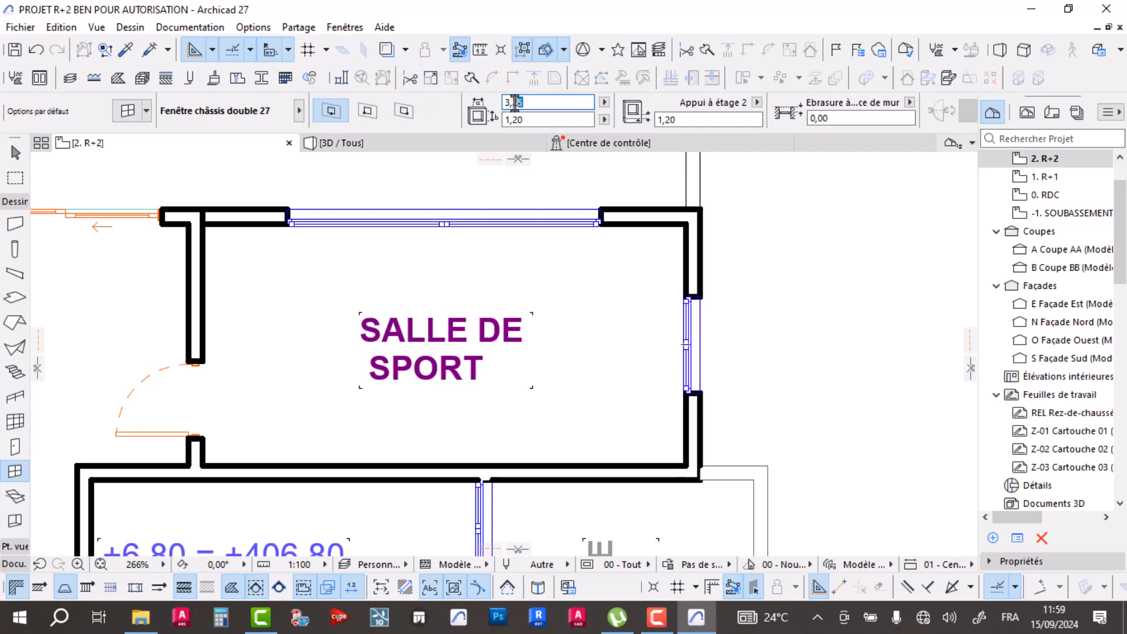
- Set the width of the existing window in the exterior side wall of SALLE DE SPORT to 2 m
key("Escape")
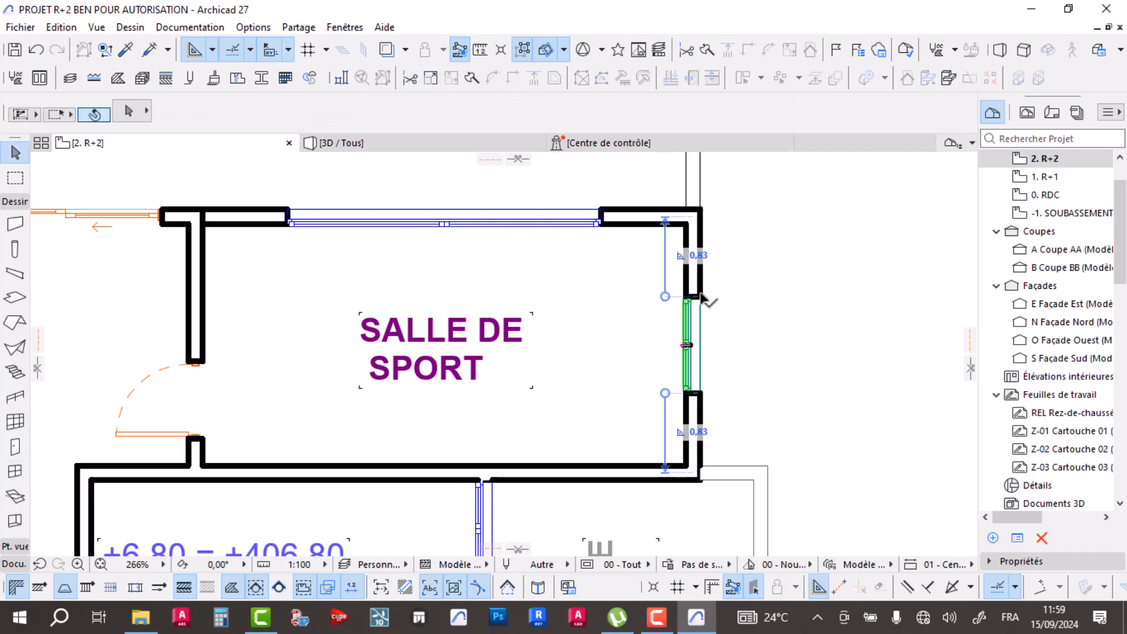
left_click(702, 299)
type("2")
key("Return")
left_click(776, 214)
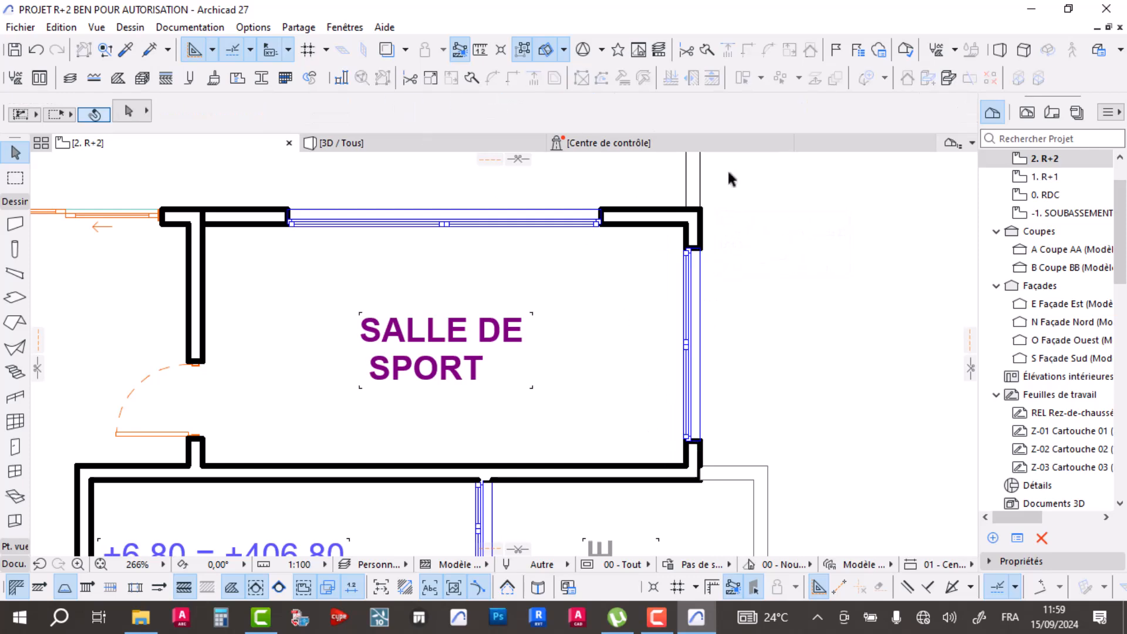
- In the 3D view, stretch the new terrace-side gym window downward to a height of 1,85 m with its sill at 0,55 m
left_click(399, 148)
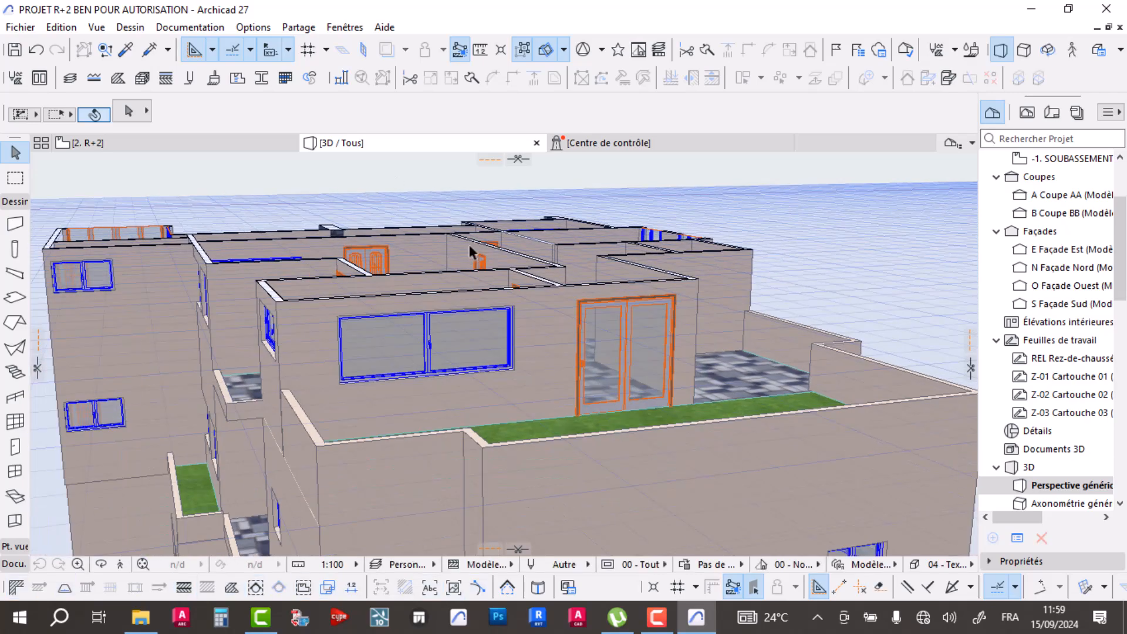
scroll(519, 364, "up", 10)
left_click(515, 353)
left_click(514, 350)
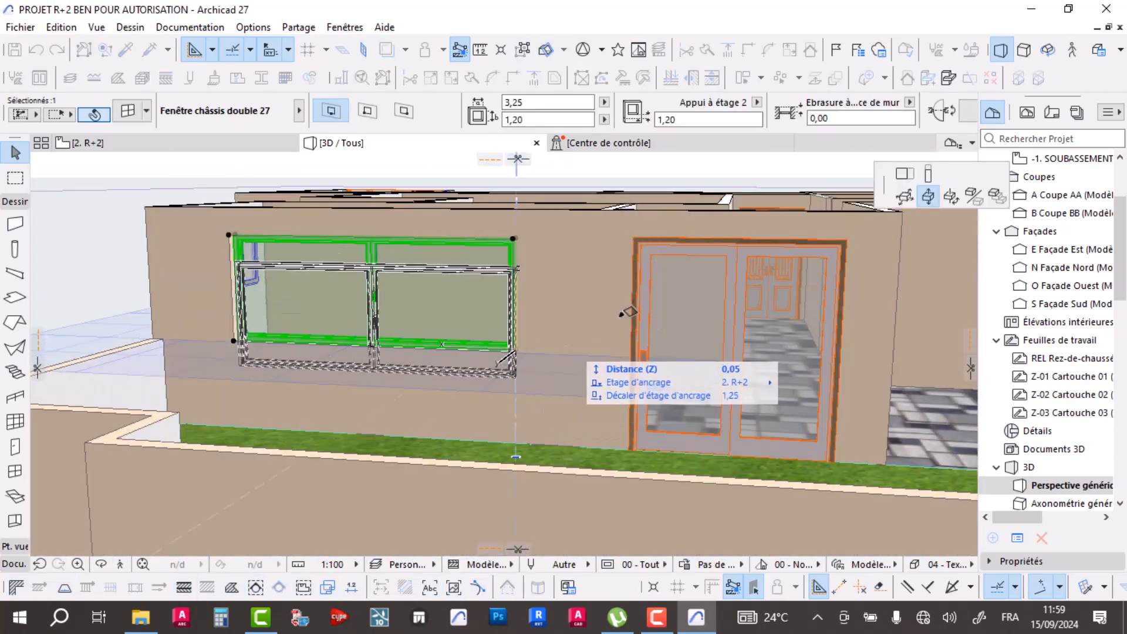
left_click(928, 173)
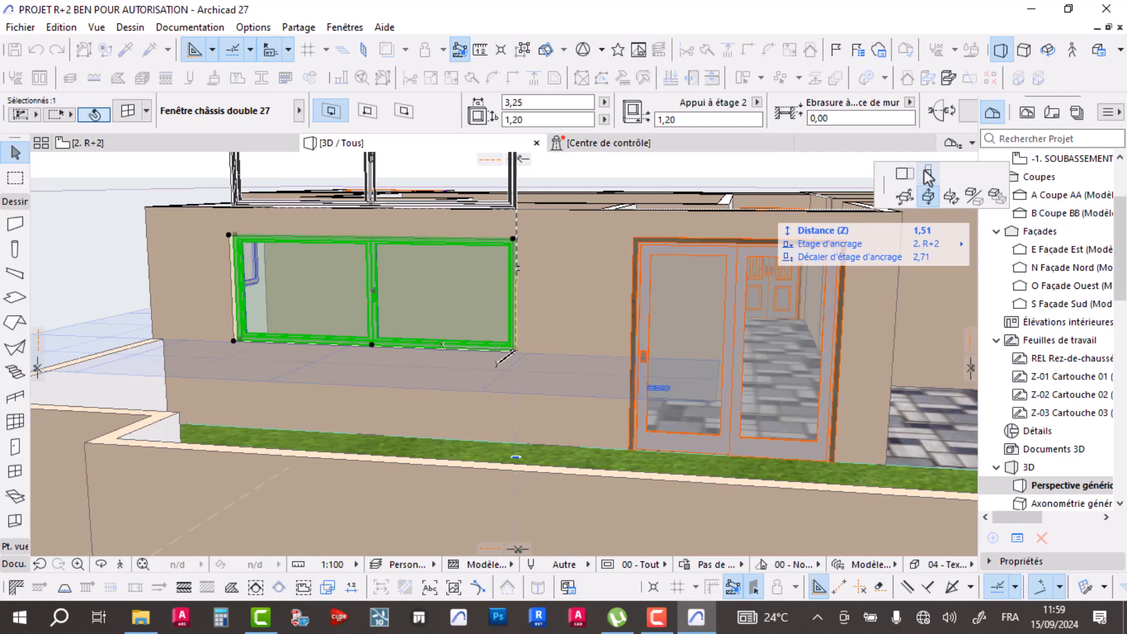
left_click(518, 405)
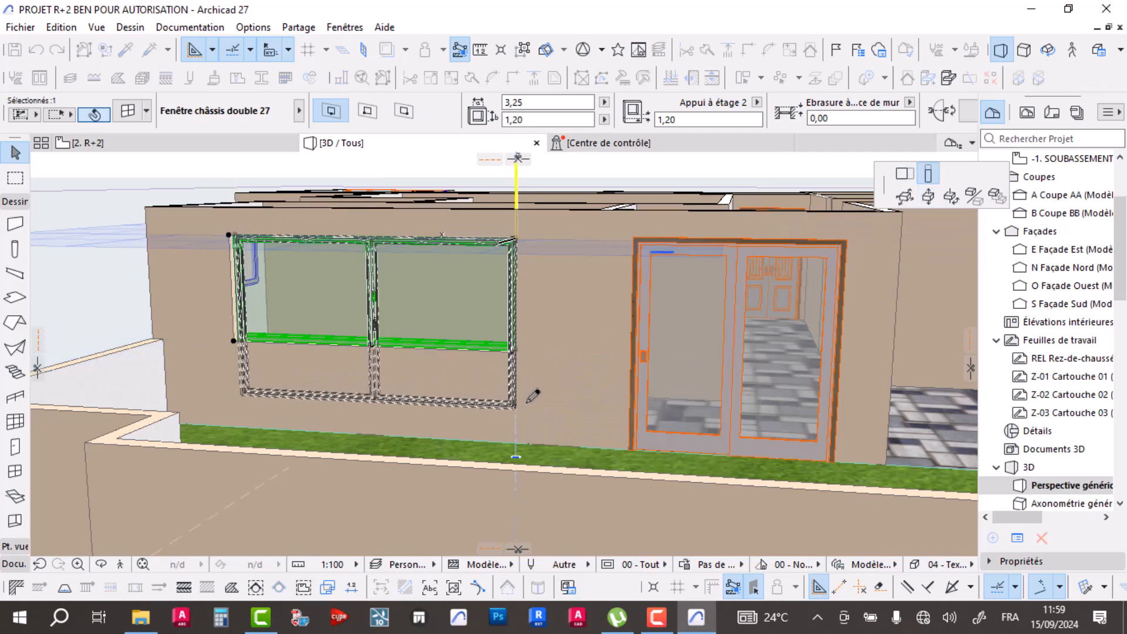
- Examine the enlarged gym window, the sliding door and the surrounding terraces in 3D
scroll(505, 375, "down", 3)
scroll(418, 371, "down", 2)
mouse_move(417, 371)
middle_mouse_down("shift")
mouse_move(571, 367)
mouse_move(411, 388)
middle_mouse_up("shift")
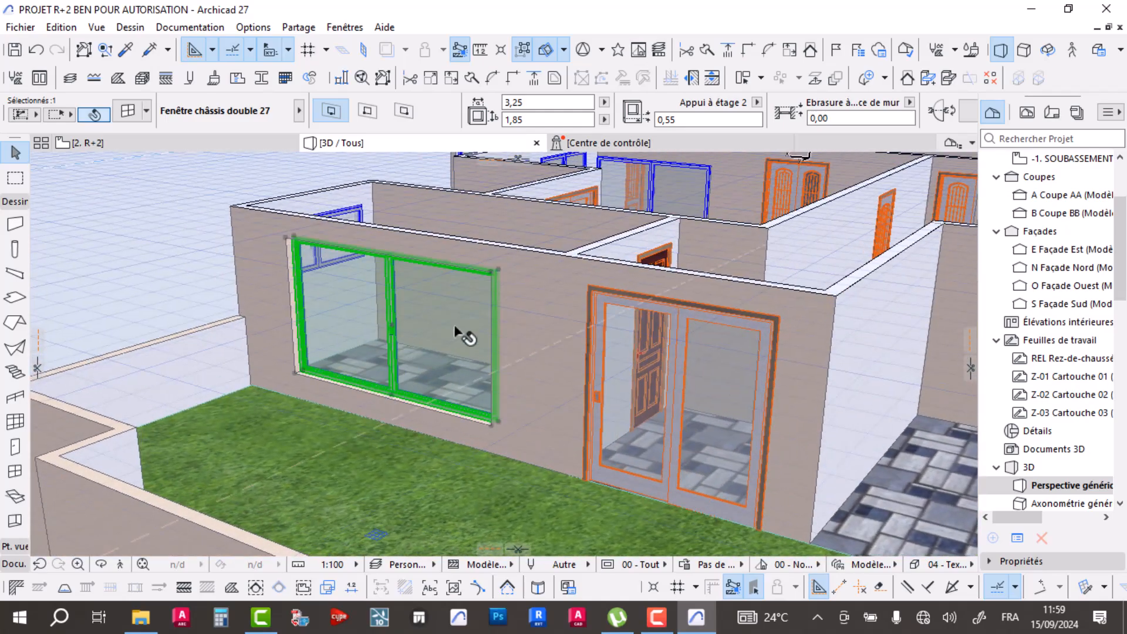
scroll(529, 313, "down", 2)
middle_click_drag(622, 331, 515, 347, "shift")
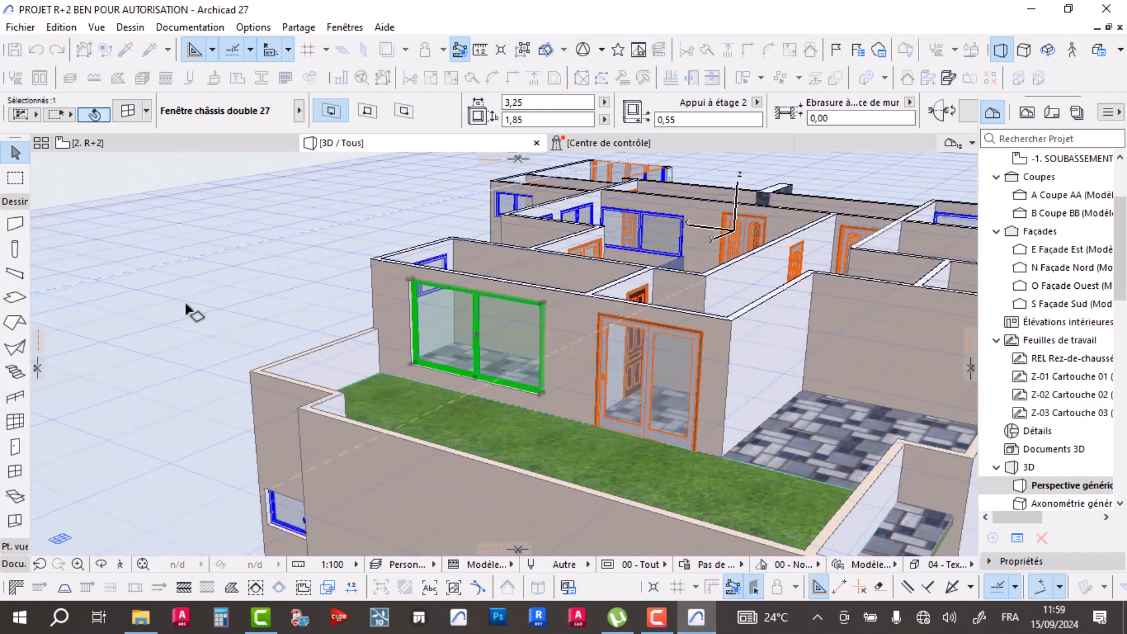
left_click(246, 301)
middle_click_drag(246, 302, 640, 377, "shift")
middle_click_drag(545, 358, 470, 343, "shift")
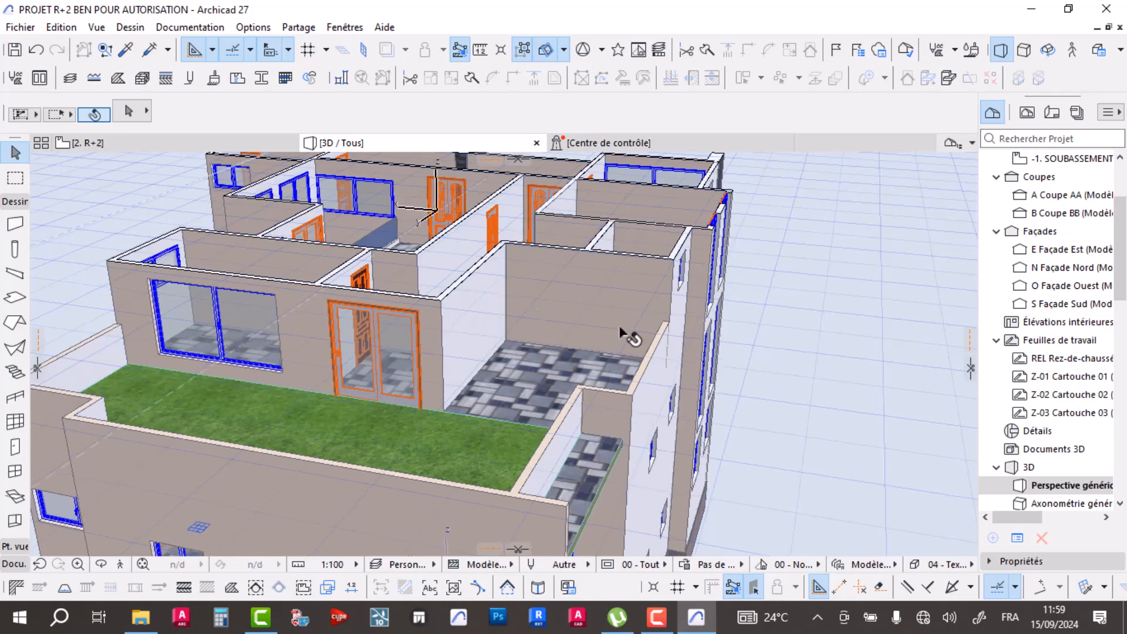
middle_click_drag(631, 353, 490, 317, "shift")
left_click(15, 397)
scroll(183, 356, "up", 3)
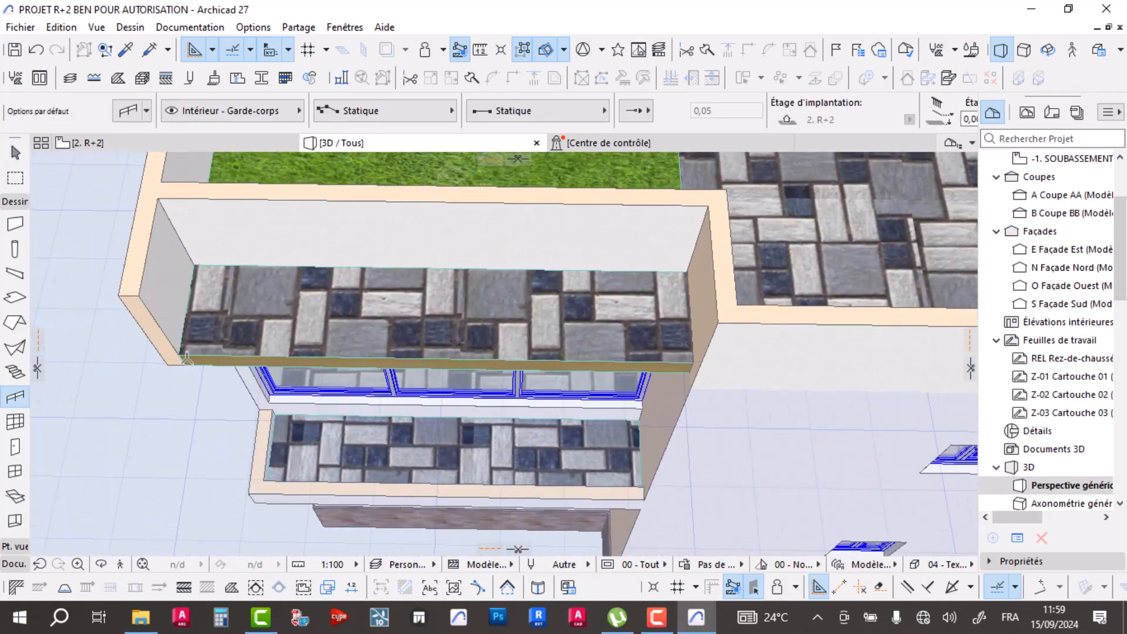
key("Escape")
- Open the 3. EDICULE floor plan and bring its building outline into view
scroll(1086, 214, "up", 3)
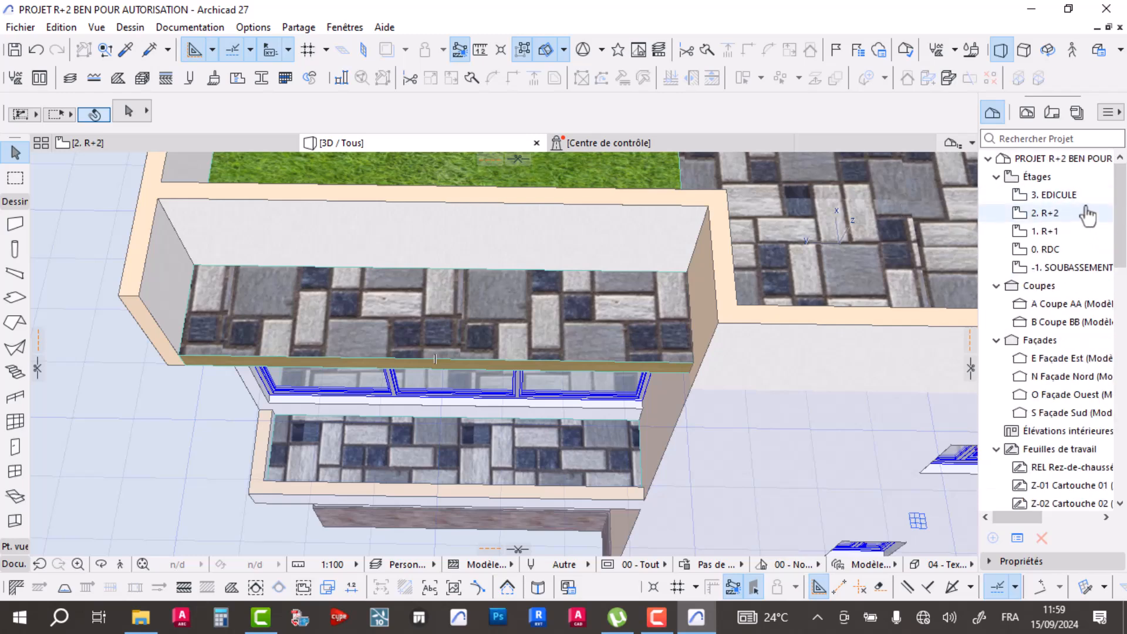
left_click(1056, 195)
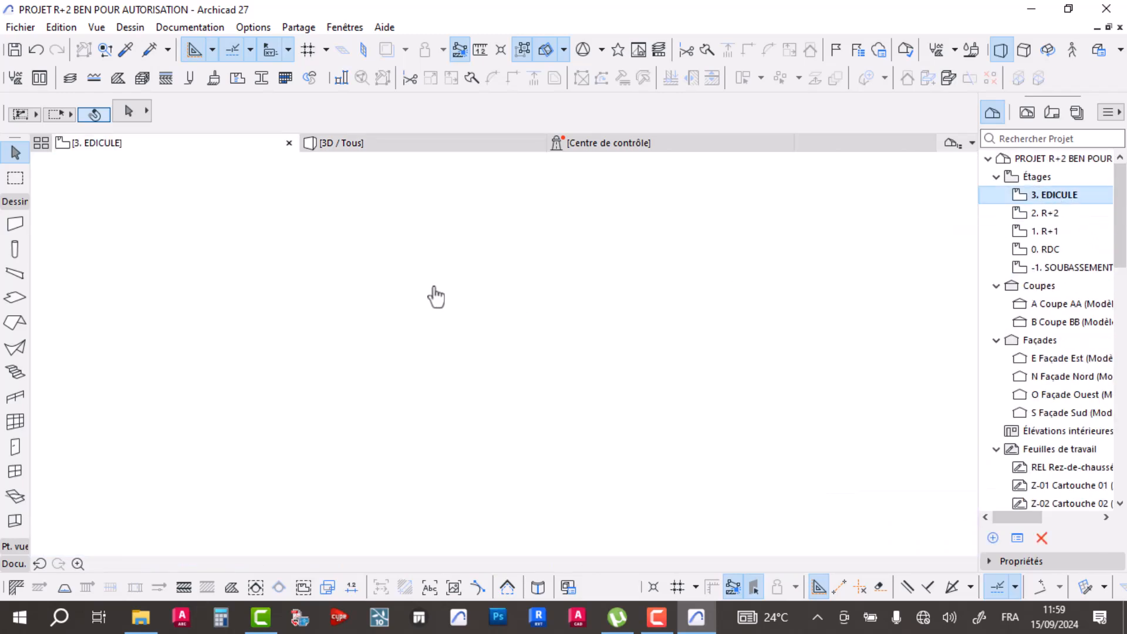
scroll(457, 293, "down", 3)
scroll(392, 297, "up", 3)
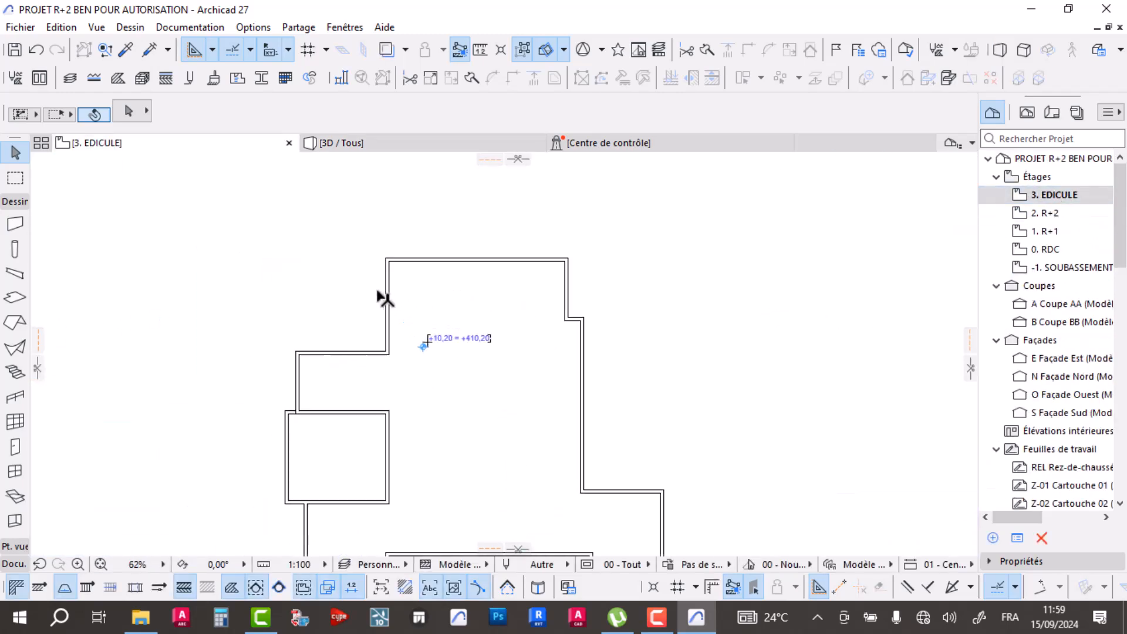
- In the 2. R+2 floor plan, draw a railing about 4,2 m long along the open outer edge of the strip beside TERRASSE DECOUVERTE
left_click(1051, 214)
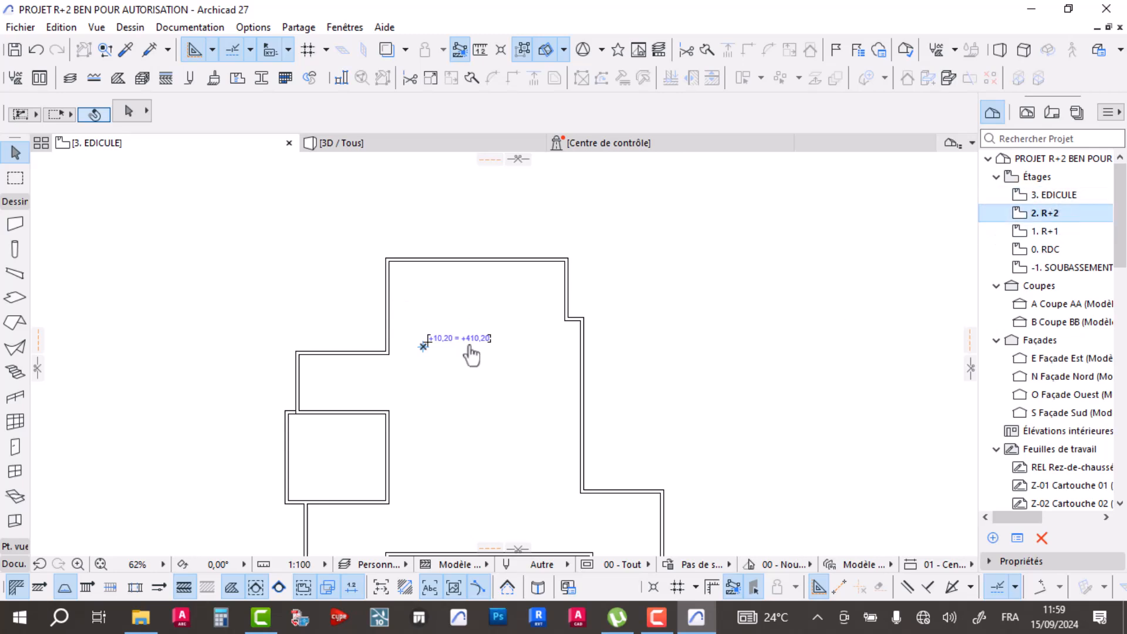
scroll(428, 315, "up", 2)
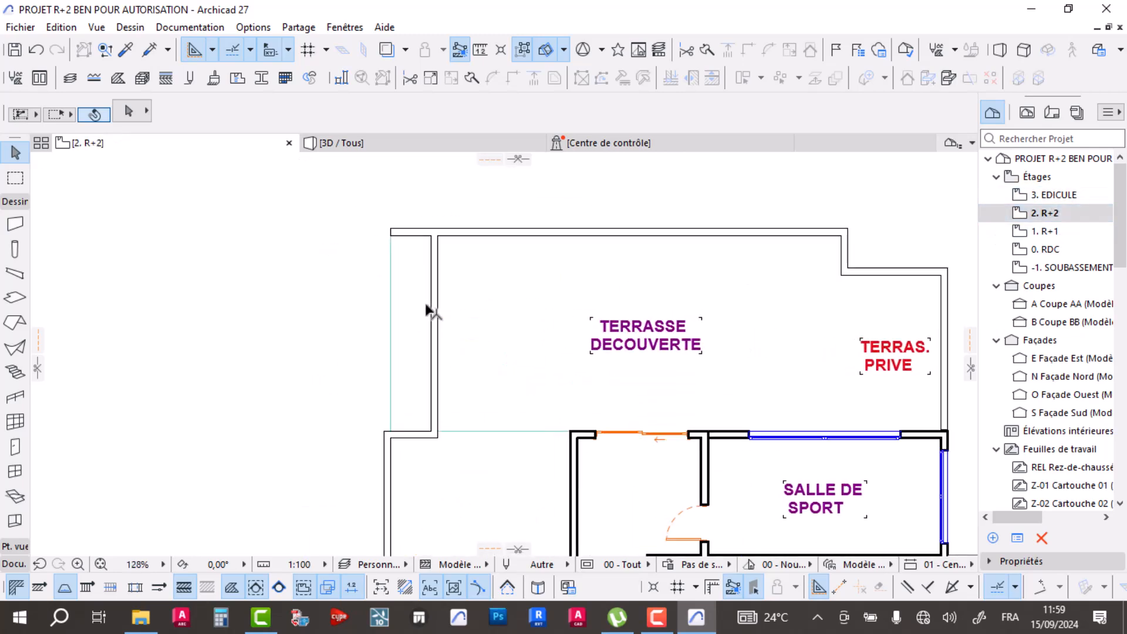
scroll(431, 315, "up", 6)
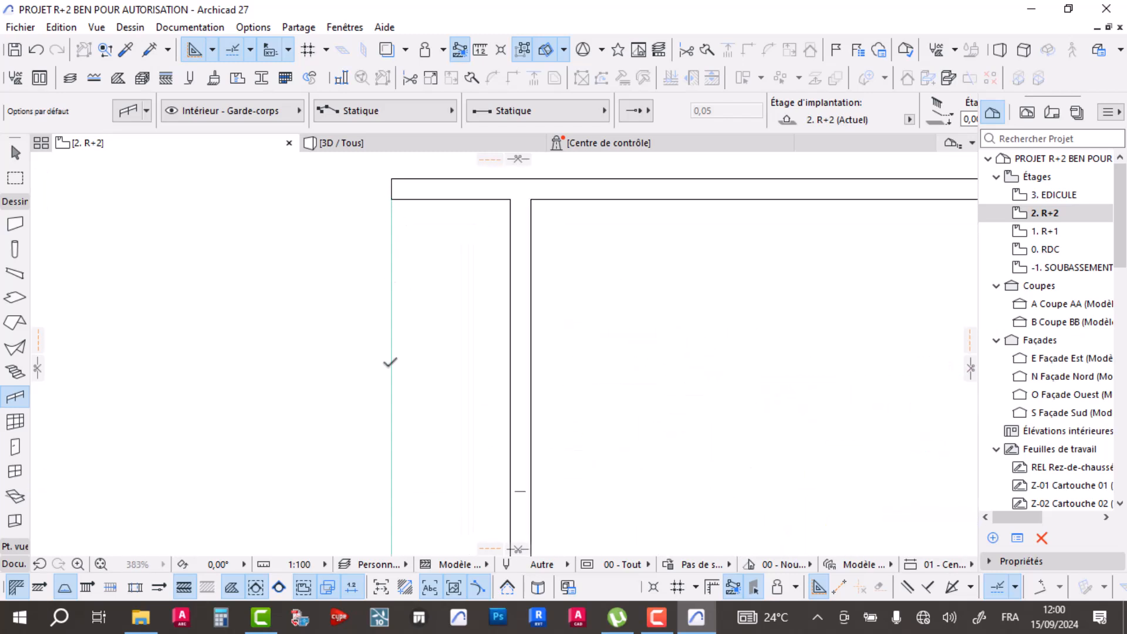
left_click(391, 200)
scroll(384, 468, "down", 3)
middle_click_drag(402, 454, 457, 285)
scroll(449, 496, "up", 4)
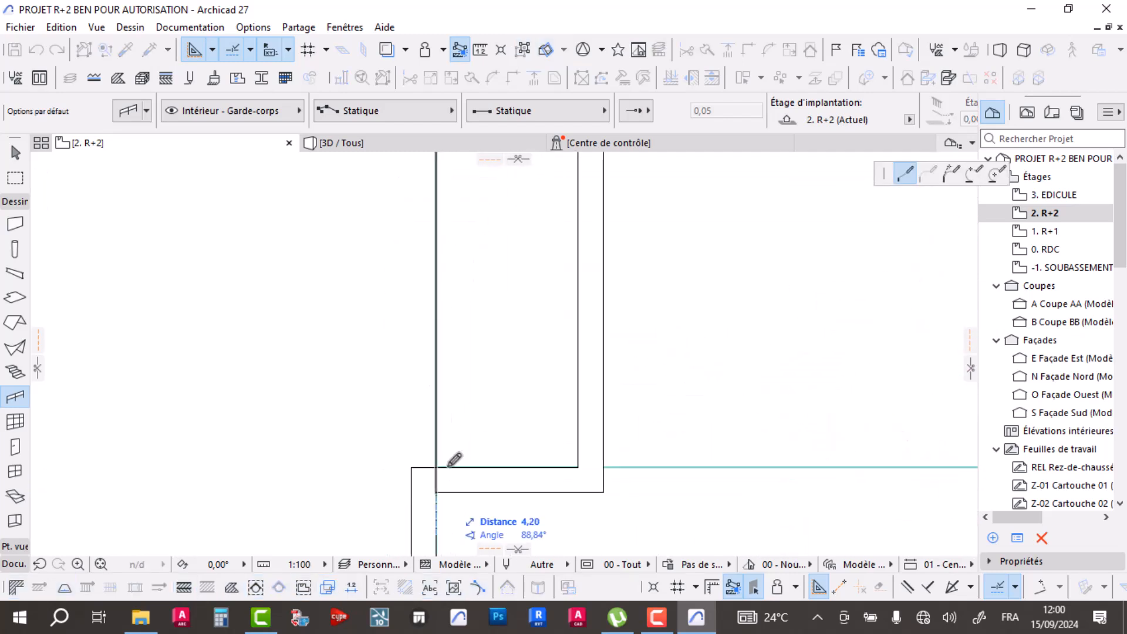
double_click(436, 467)
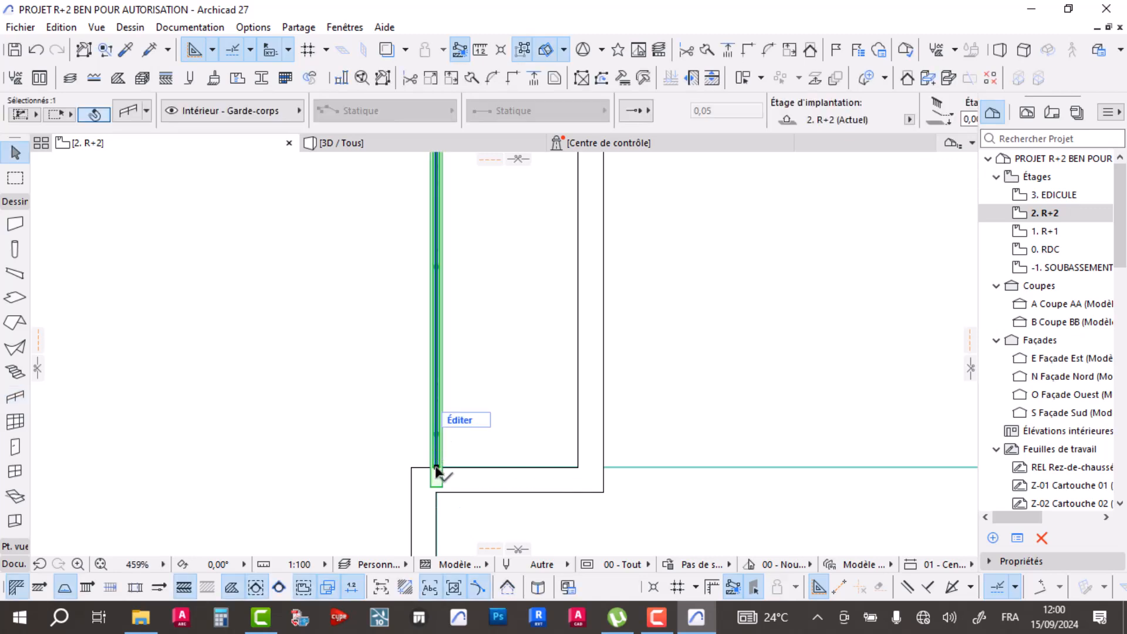
- Shift the new railing slightly away from the parapet end and 0,04 m inward from the slab edge
scroll(442, 438, "down", 3)
scroll(463, 411, "up", 8)
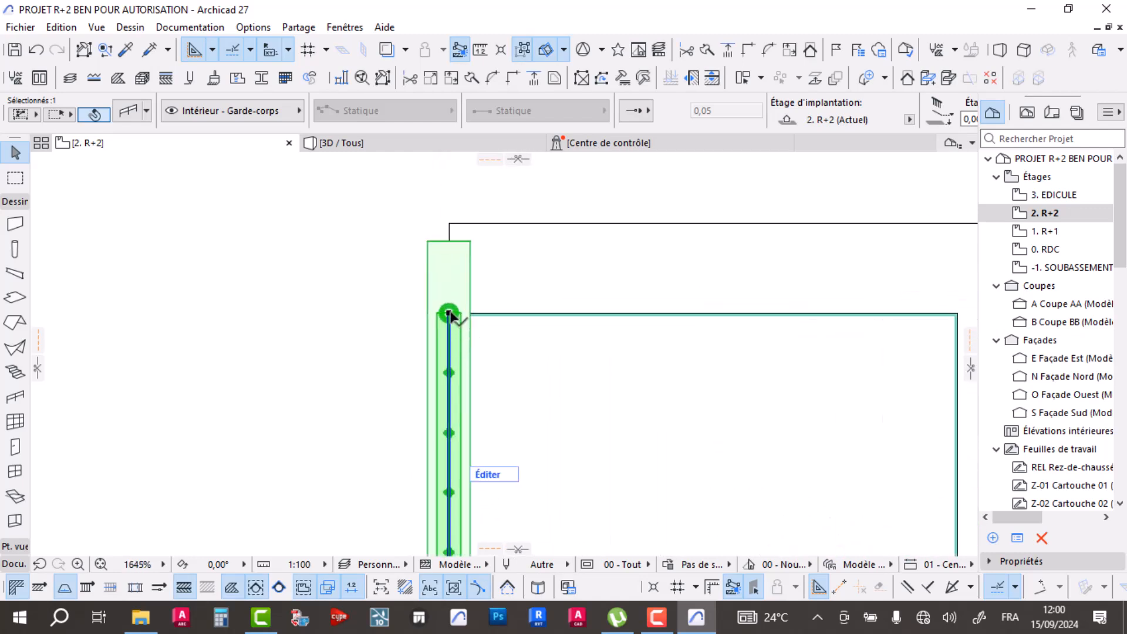
left_click(450, 315)
left_click(449, 328)
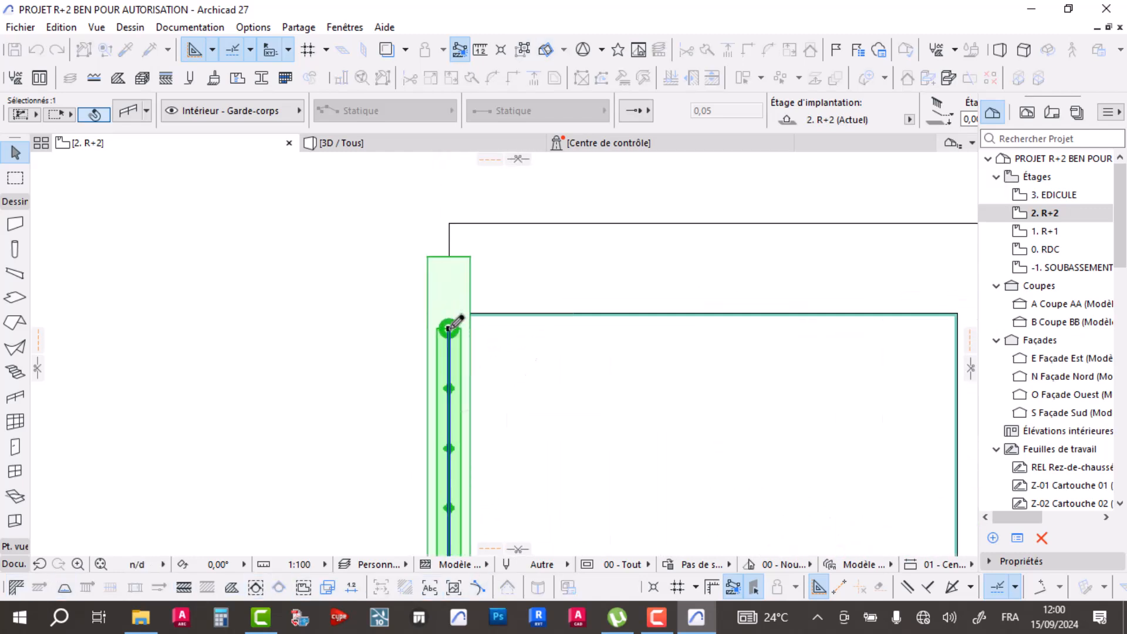
left_click(425, 257)
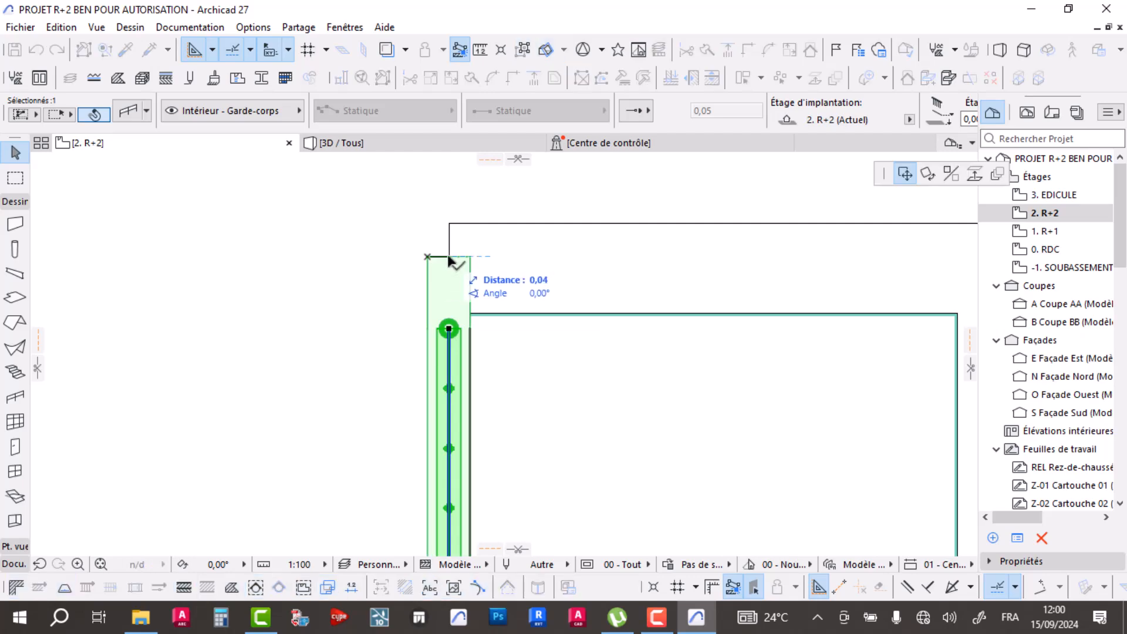
left_click(470, 143)
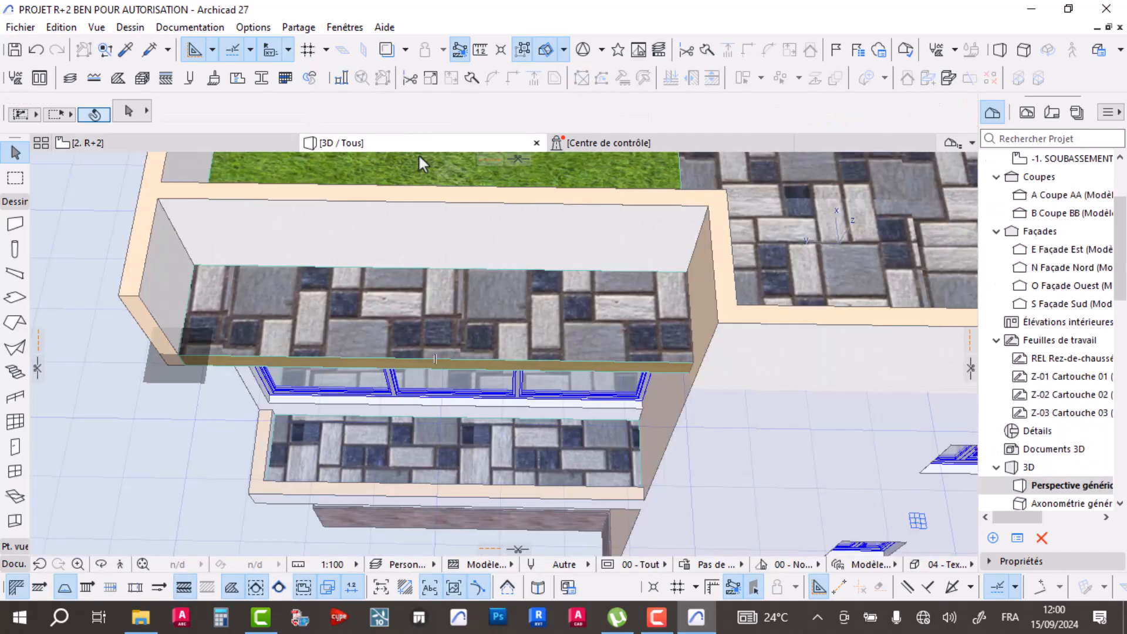
- In the 3D view, set the segment height of the new R+2 railing to 0,75 m
scroll(517, 235, "down", 3)
middle_click_drag(516, 239, 625, 319, "shift")
scroll(625, 319, "up", 3)
scroll(460, 273, "up", 1)
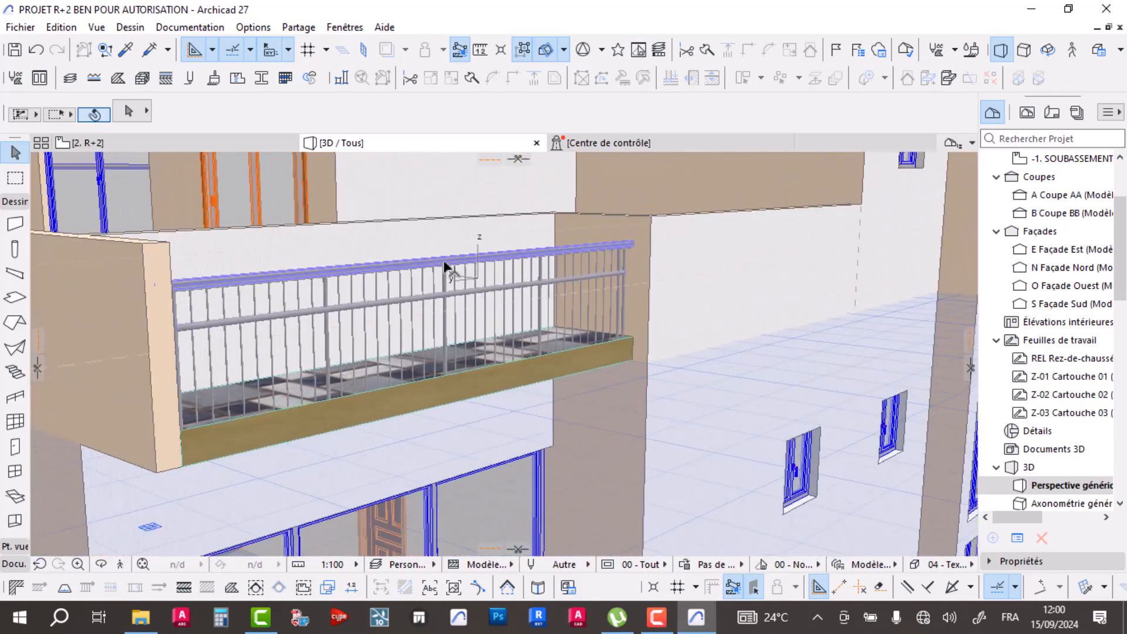
left_click(443, 259)
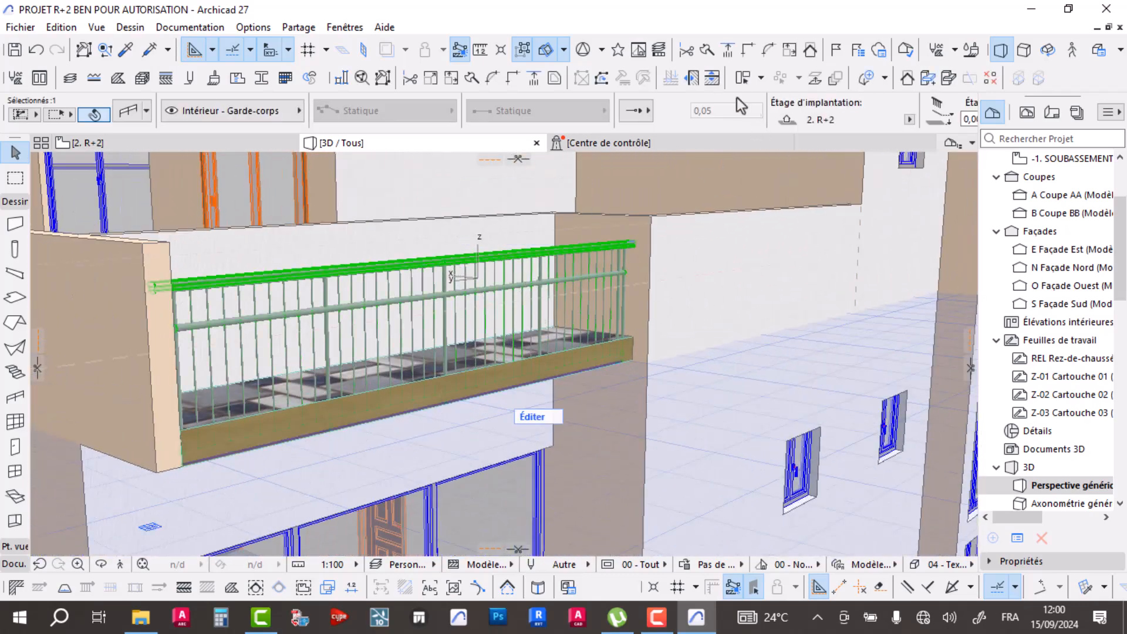
left_click(127, 116)
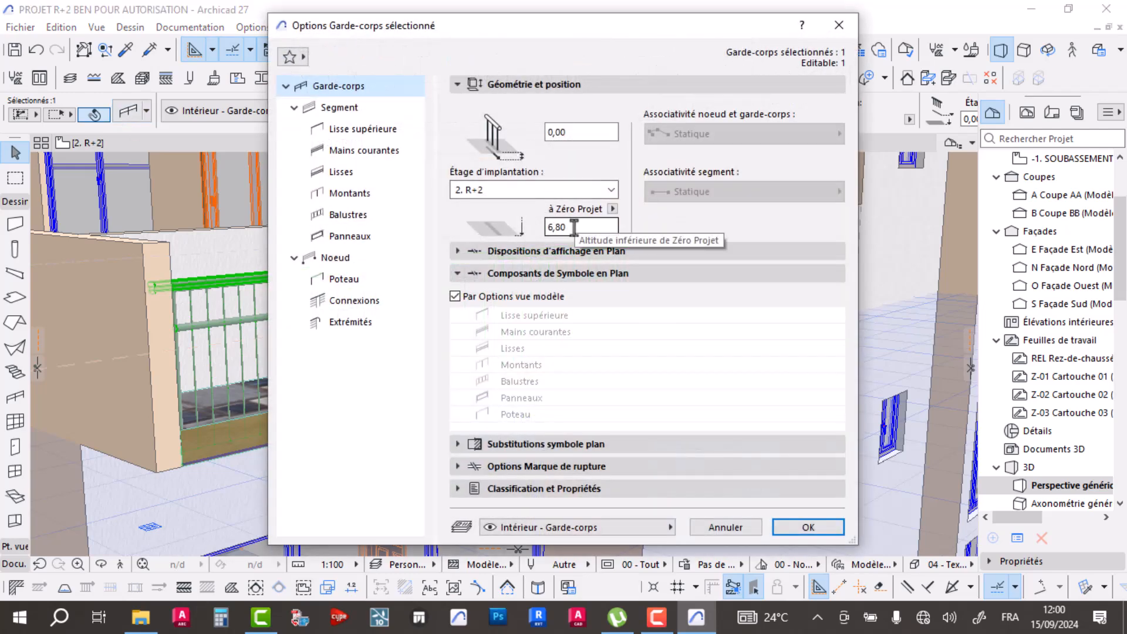
left_click(344, 108)
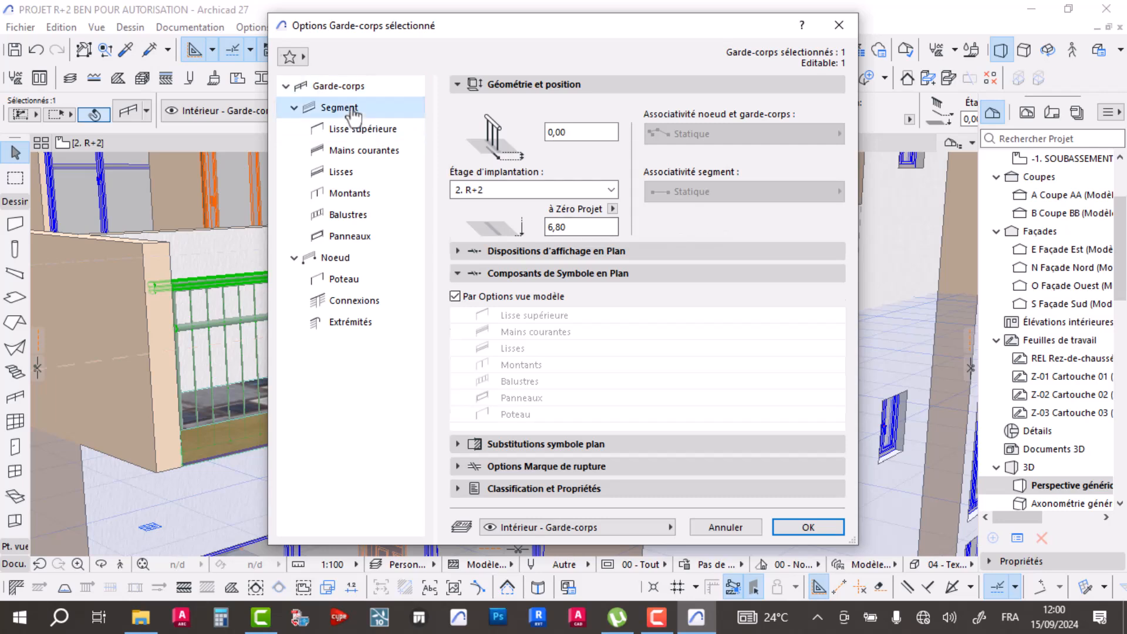
left_click(572, 279)
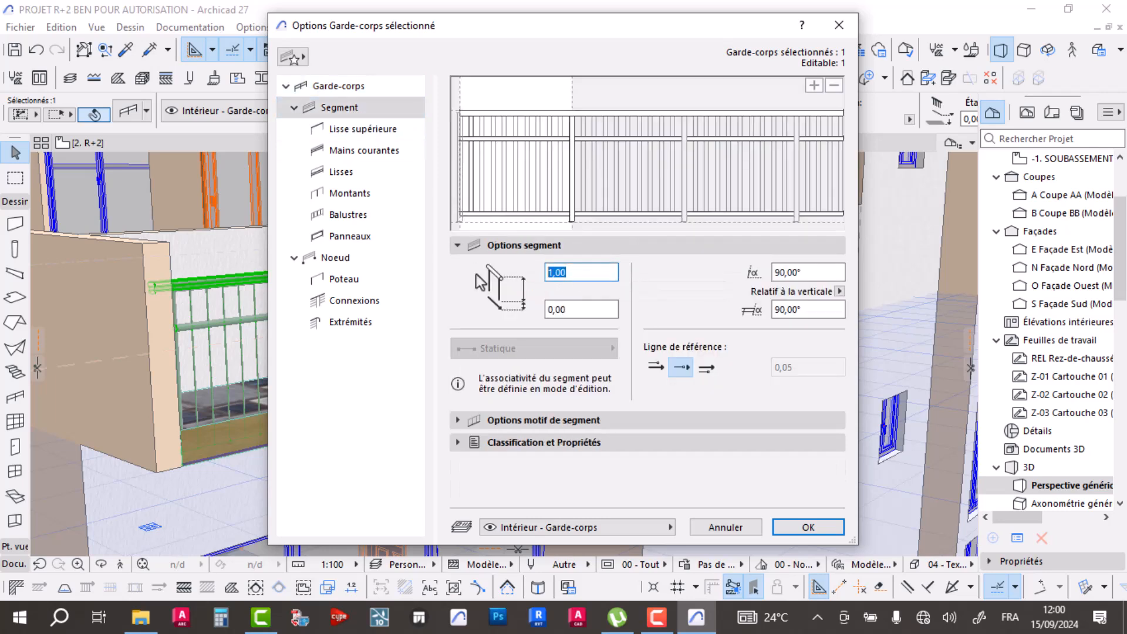
type(",")
type("90")
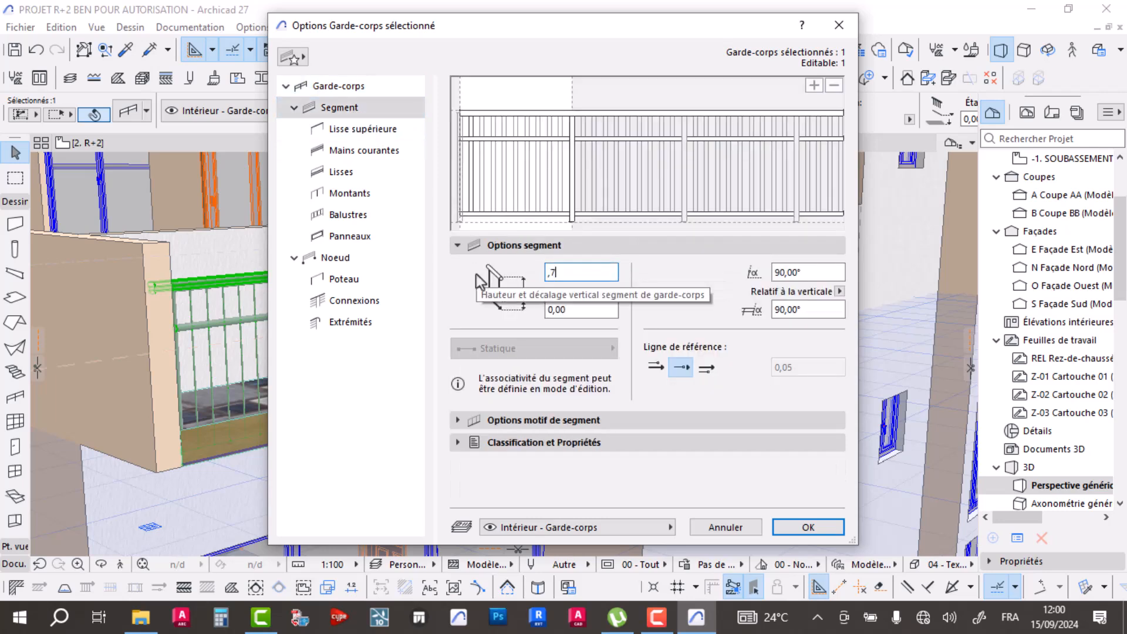
key("Return")
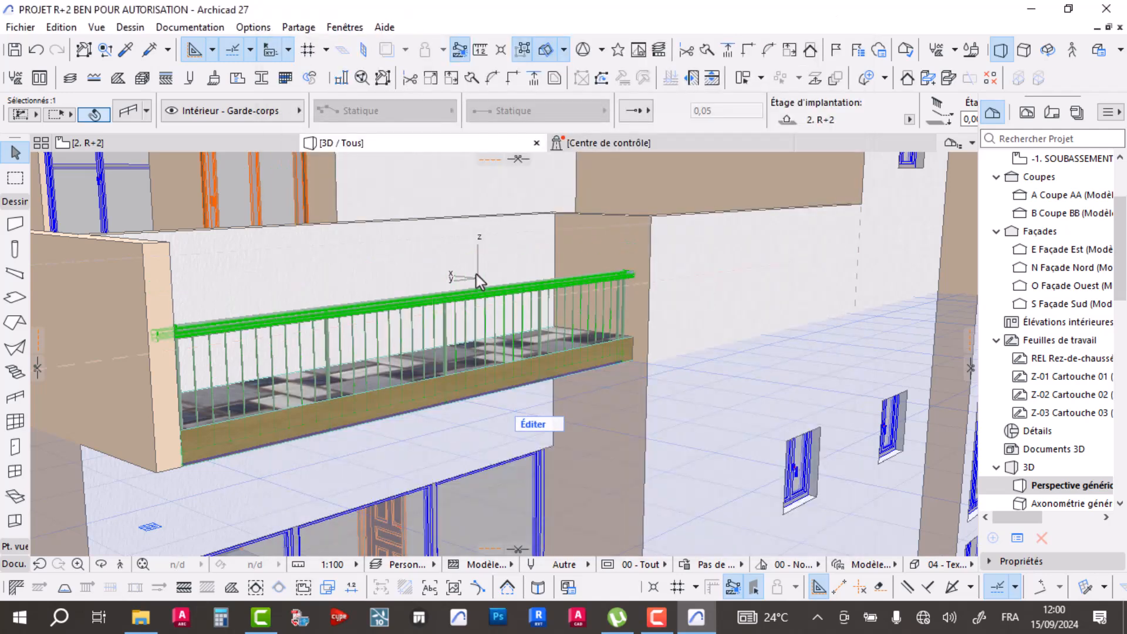
- Lower the railing's intermediate rail, Lisse 27, to an absolute height of 0,65 m and finally to 0,6 m
left_click(131, 114)
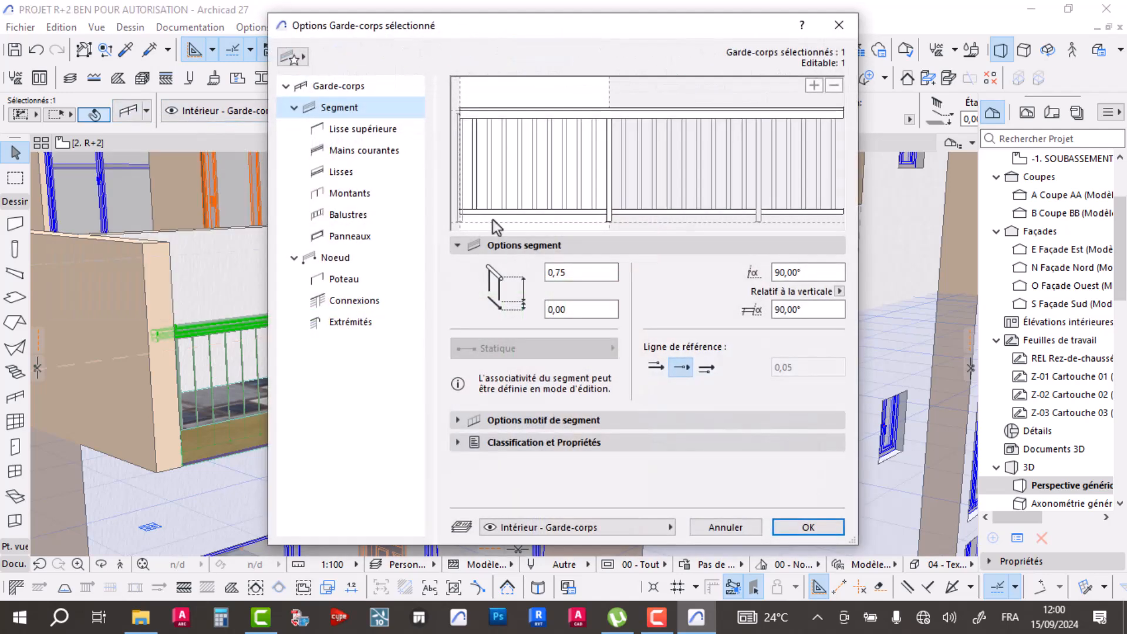
left_click(527, 110)
left_click(552, 309)
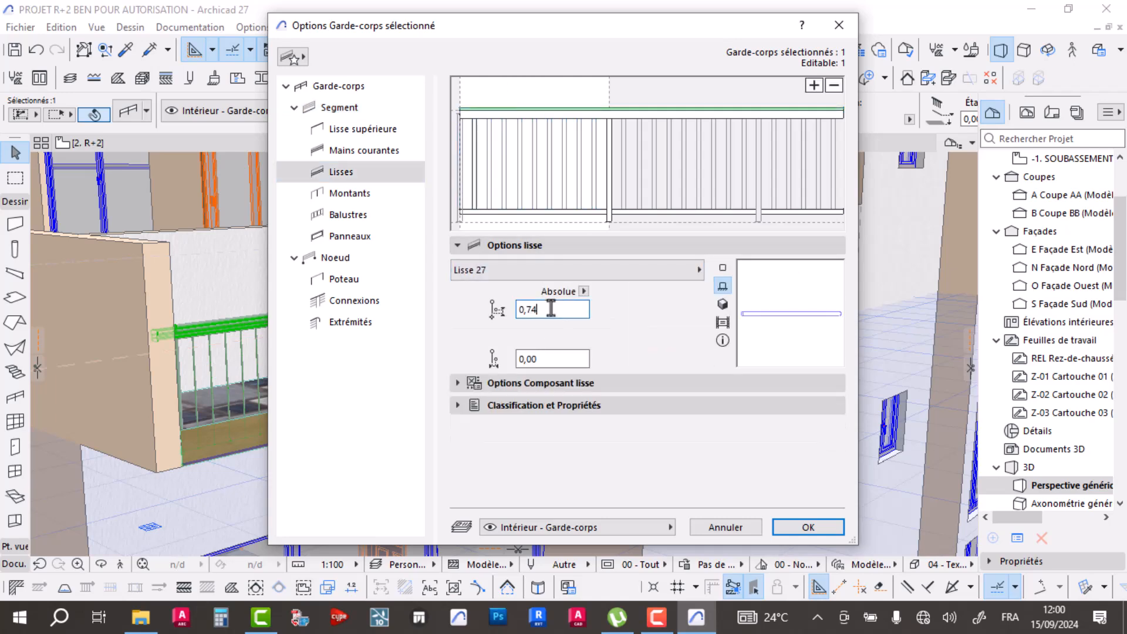
key("Return")
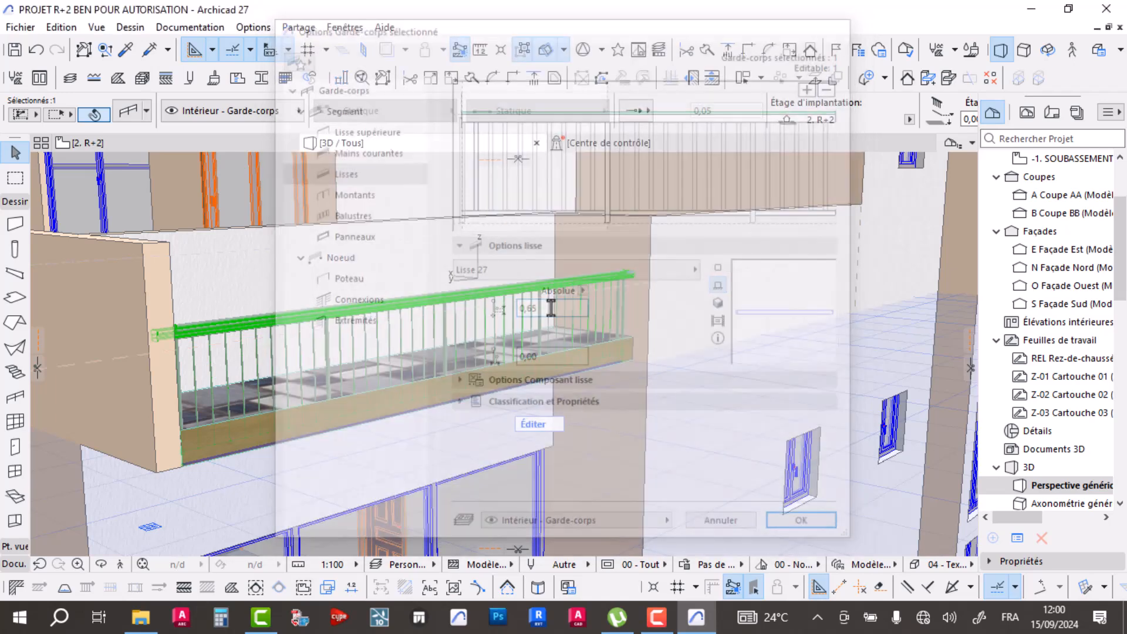
scroll(457, 311, "up", 3)
double_click(455, 301)
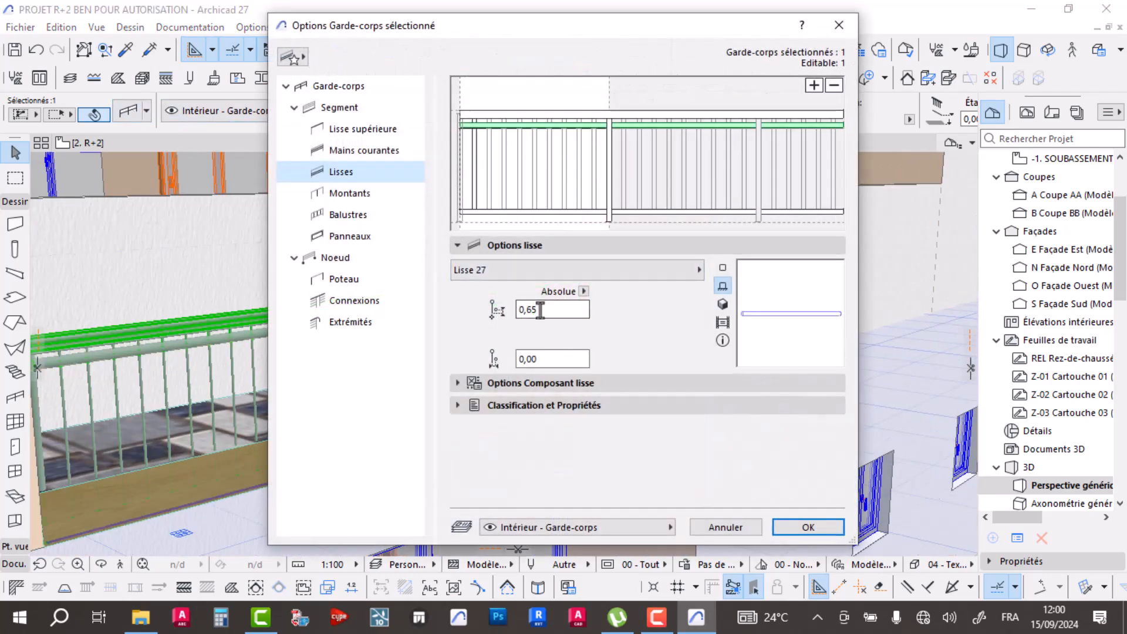
left_click(532, 311)
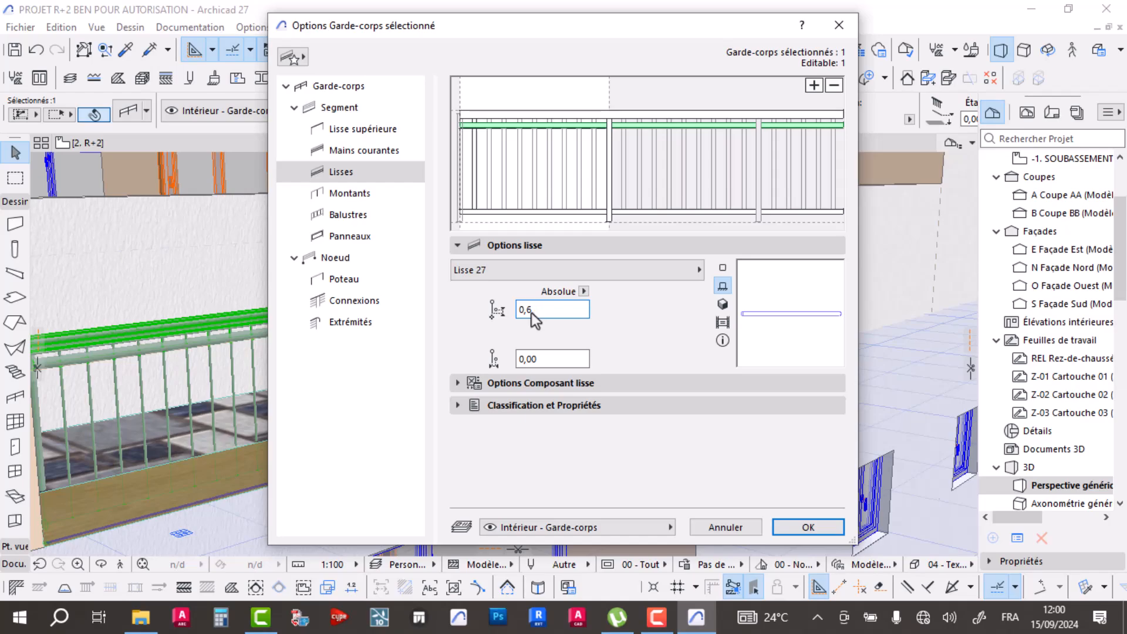
key("Return")
- Examine the lowered railing, its fit between the parapet walls and the adjoining grass terrace in 3D
scroll(531, 312, "down", 3)
middle_click_drag(531, 312, 547, 312, "shift")
scroll(547, 313, "down", 1)
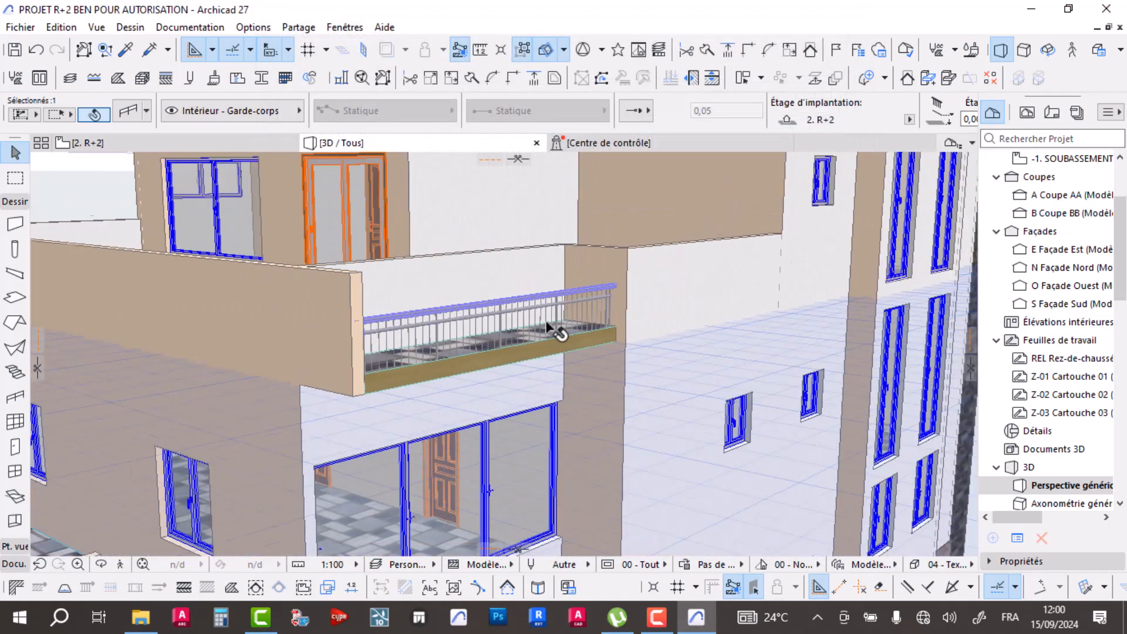
mouse_move(534, 385)
middle_mouse_down("shift")
mouse_move(249, 378)
mouse_move(732, 402)
mouse_move(516, 397)
middle_mouse_up("shift")
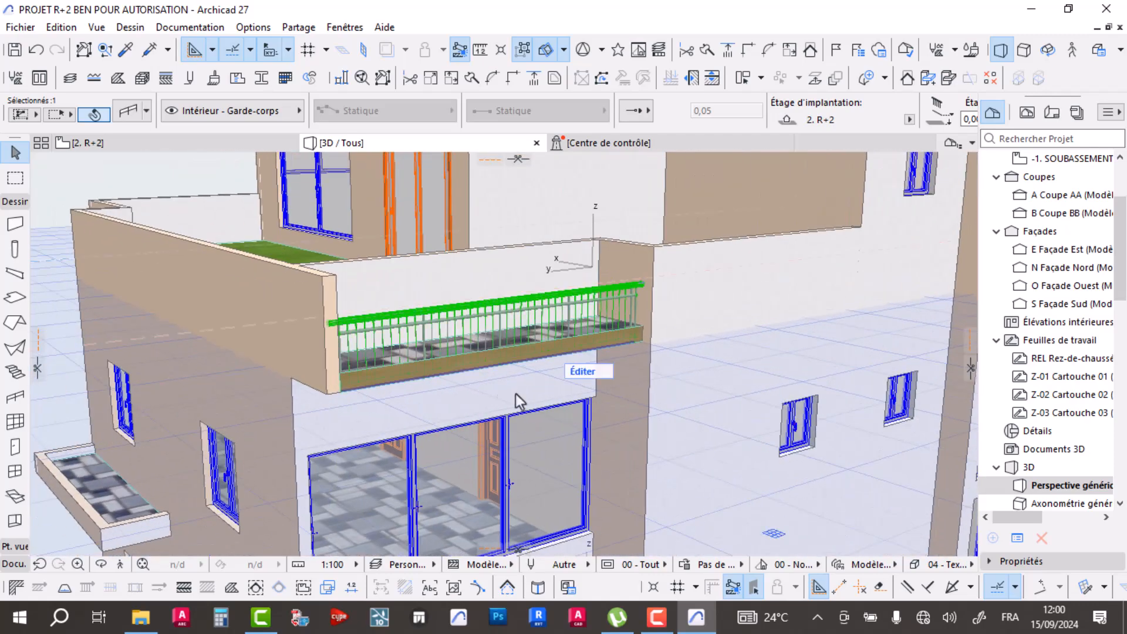
scroll(504, 291, "up", 2)
key("Escape")
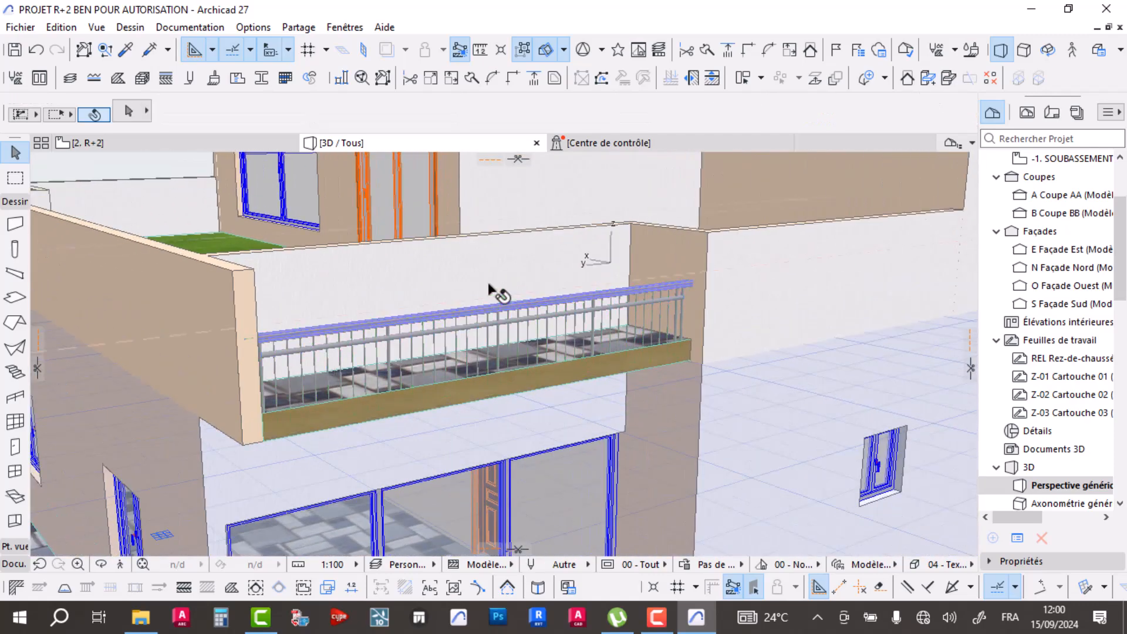
middle_click_drag(493, 297, 617, 352, "shift")
scroll(718, 395, "up", 4)
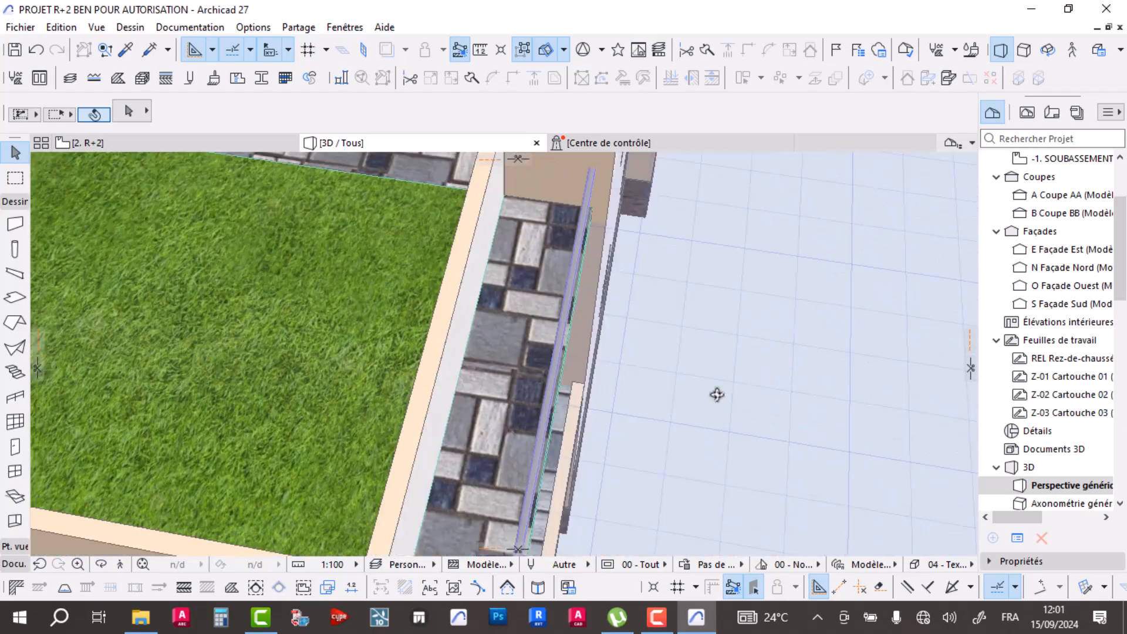
scroll(584, 402, "down", 5)
middle_click_drag(557, 323, 510, 296, "shift")
middle_click_drag(569, 330, 557, 515, "shift")
scroll(530, 383, "down", 3)
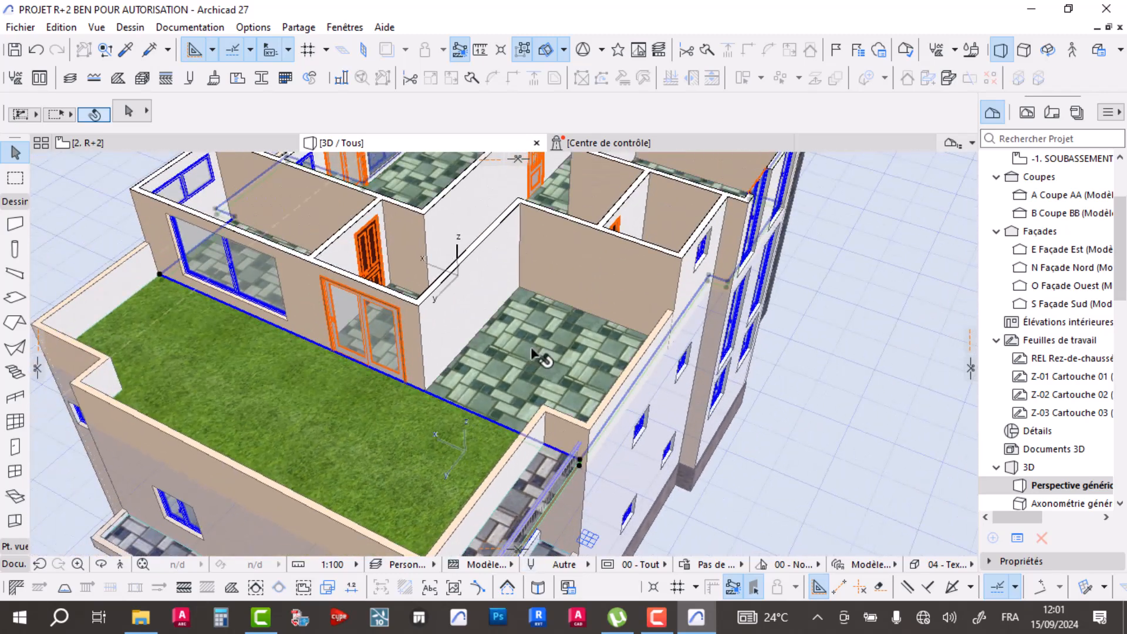
- Check which slabs form the tiled R+2 terrace floor and the narrow strip behind the railing
left_click(532, 354)
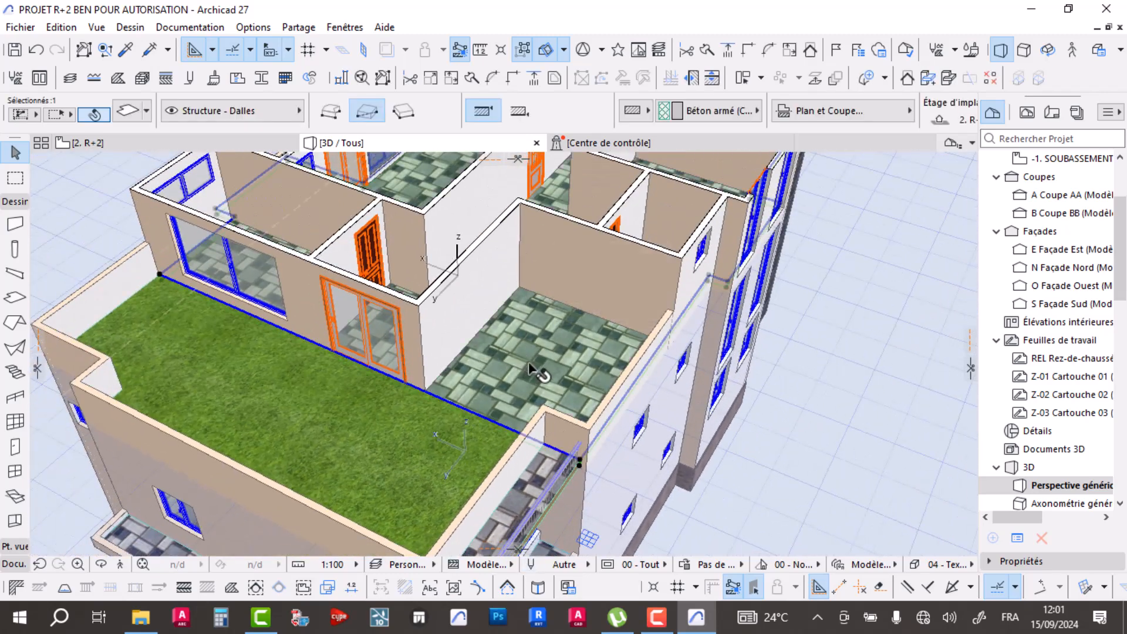
key("Escape")
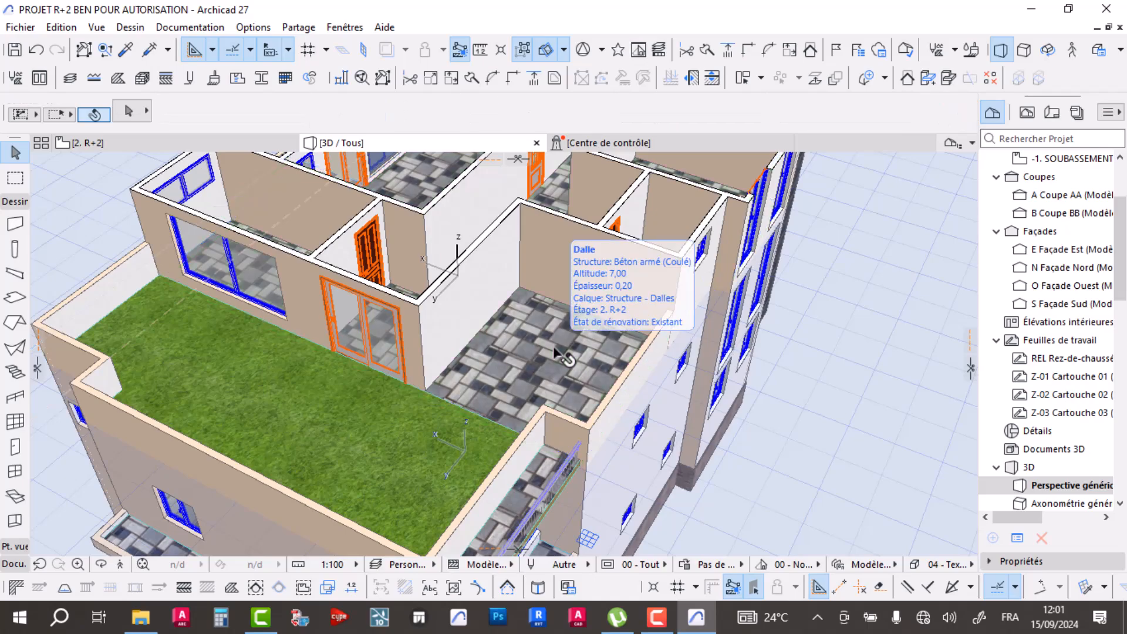
middle_click_drag(586, 458, 516, 352, "shift")
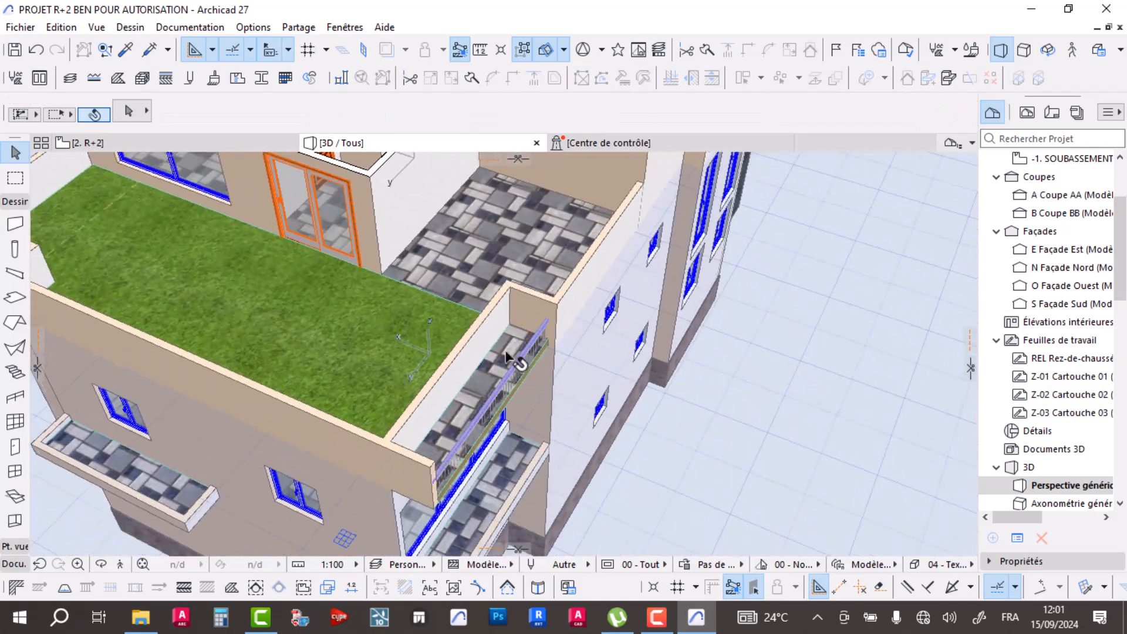
left_click(505, 351)
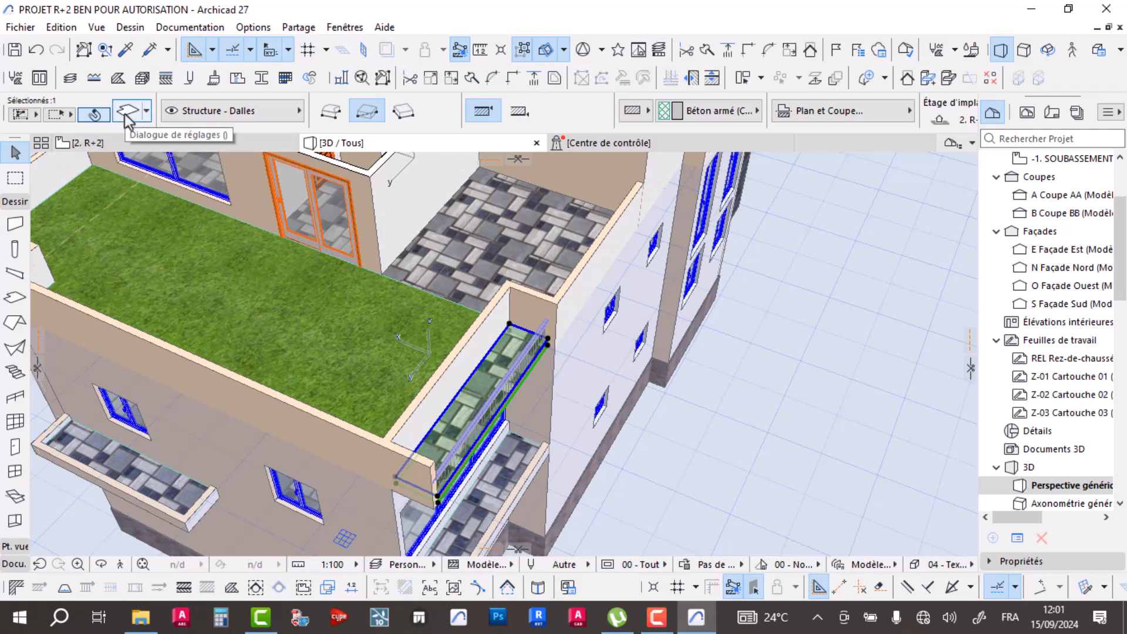
key("Escape")
- Examine the side façade and the balcony façade in 3D, and return to the 2. R+2 floor plan
middle_click_drag(656, 442, 573, 353, "shift")
scroll(411, 340, "up", 3)
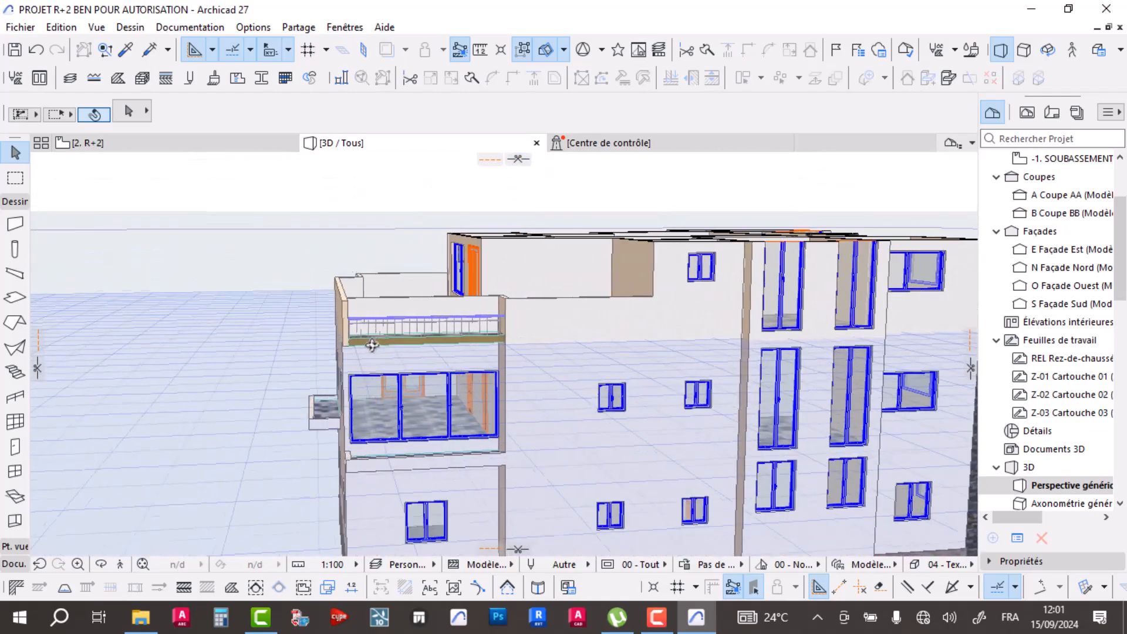
middle_click_drag(381, 342, 583, 355)
left_click(584, 354)
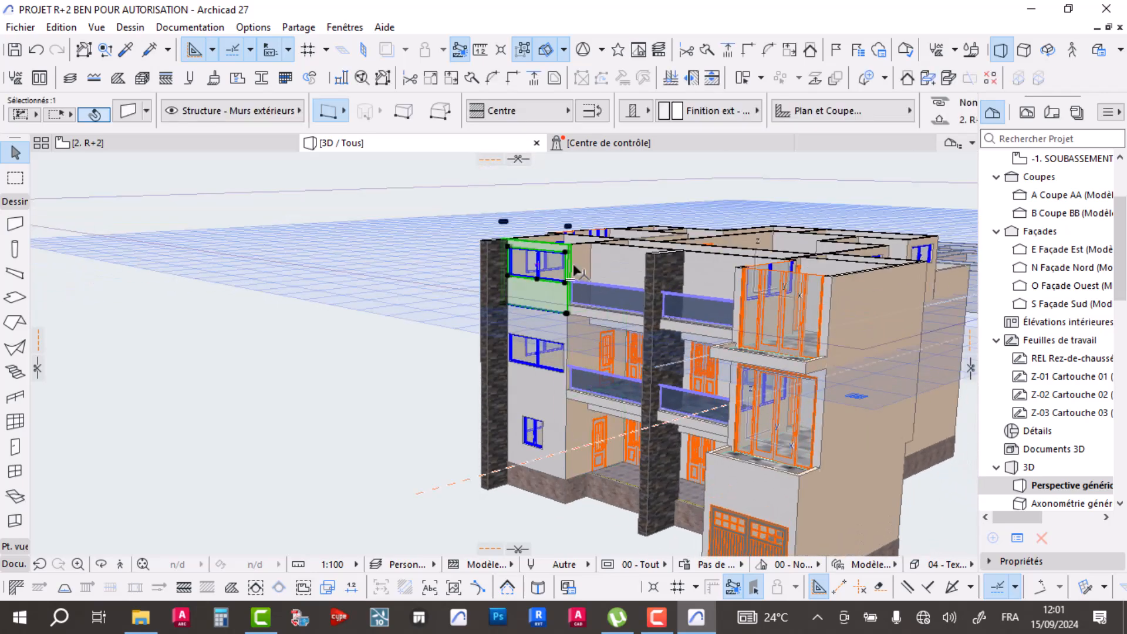
key("Escape")
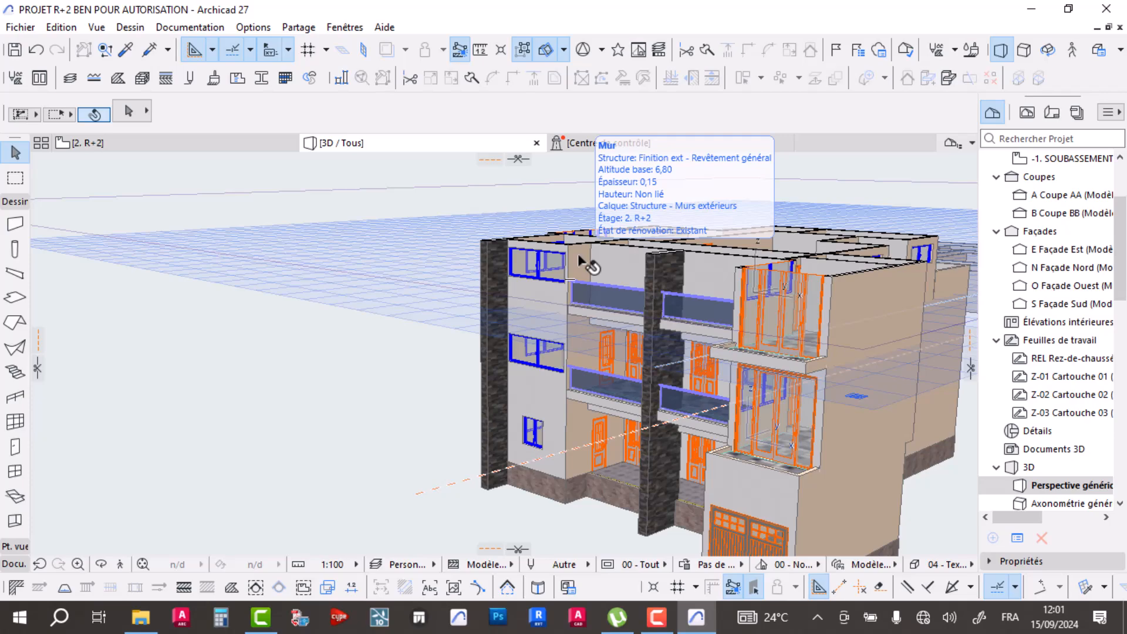
middle_click_drag(773, 464, 648, 332, "shift")
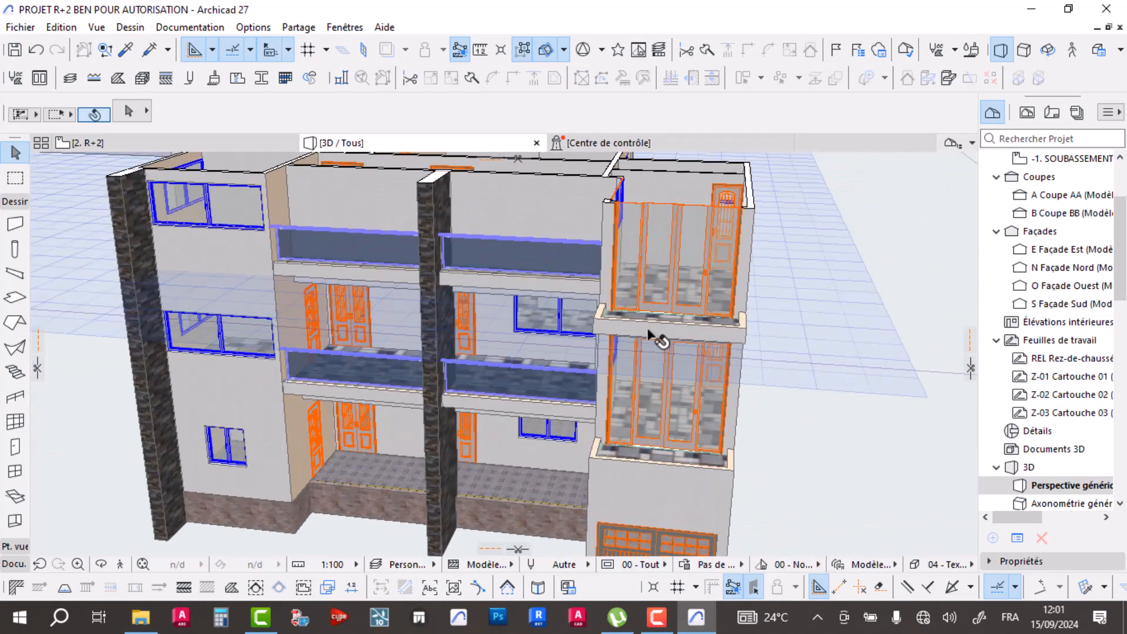
left_click(121, 146)
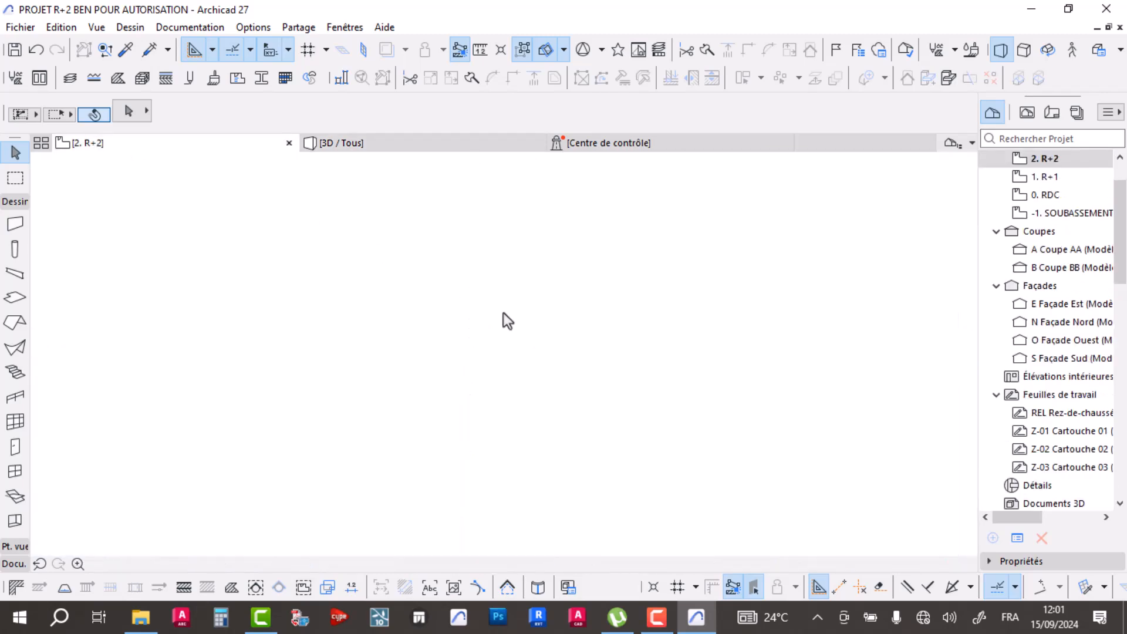
- Place a railing along the centreline of the small R+2 balcony's three parapet walls, with side returns about 1 m long
scroll(631, 346, "down", 7)
middle_click_drag(792, 432, 507, 298)
middle_click_drag(552, 388, 443, 366)
left_click(212, 367)
scroll(305, 333, "down", 2)
scroll(505, 420, "down", 2)
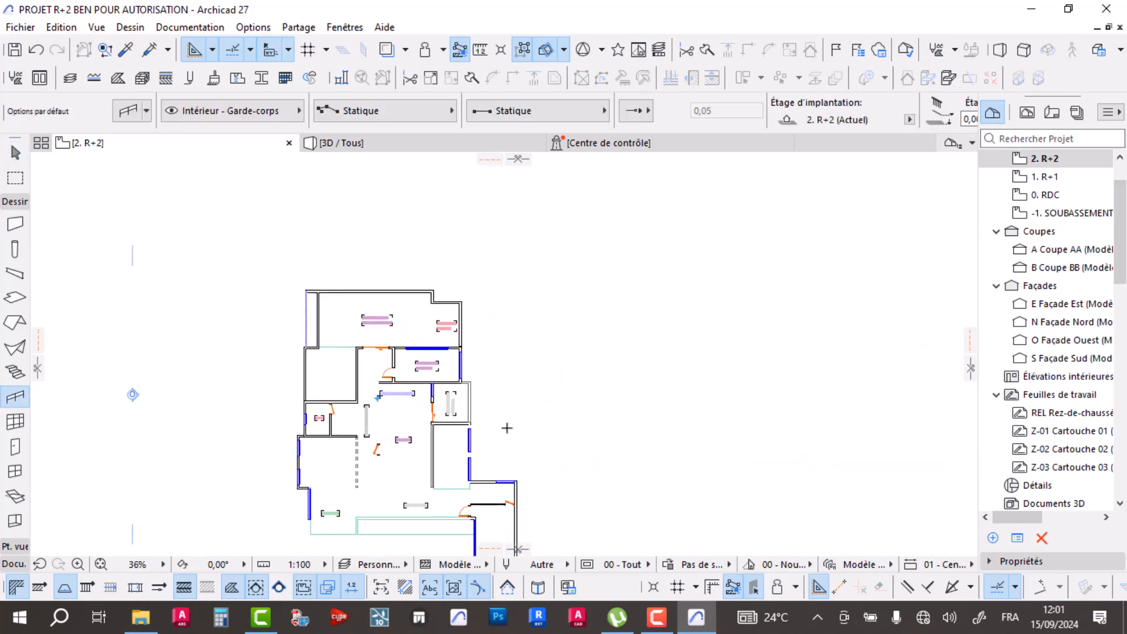
scroll(523, 337, "up", 6)
scroll(497, 406, "up", 3)
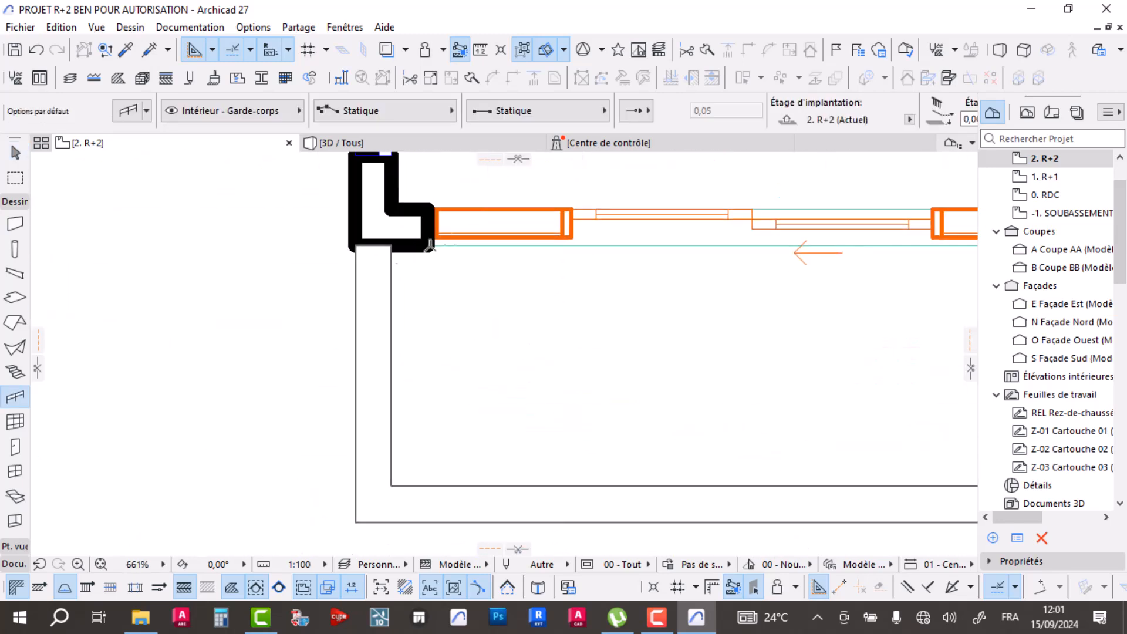
left_click(374, 245)
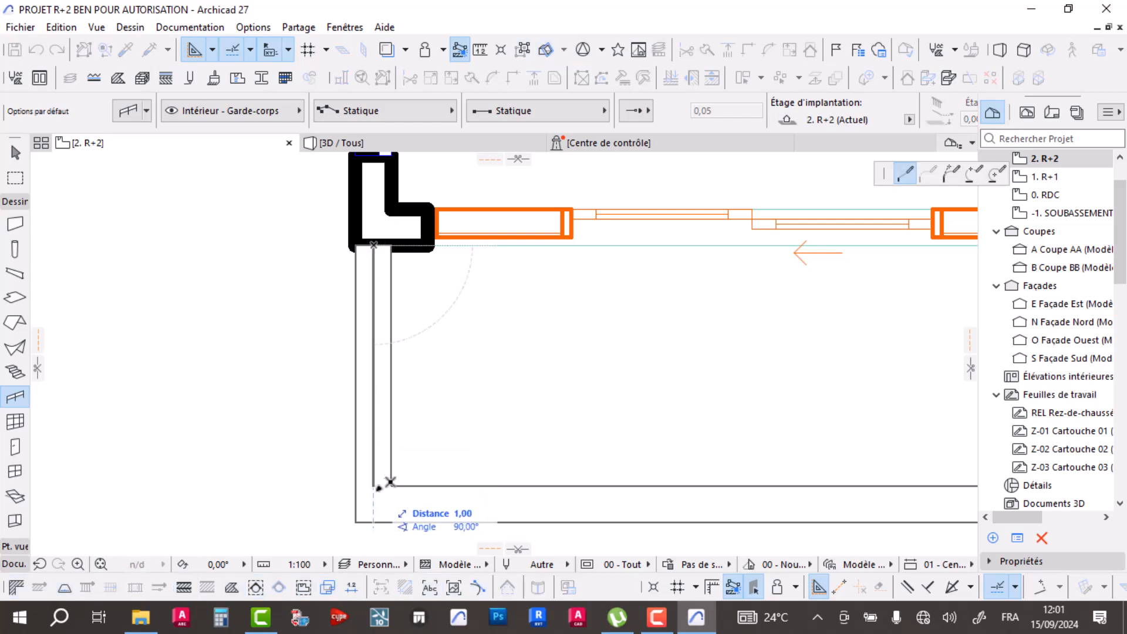
scroll(637, 478, "down", 2)
scroll(712, 496, "right", 3)
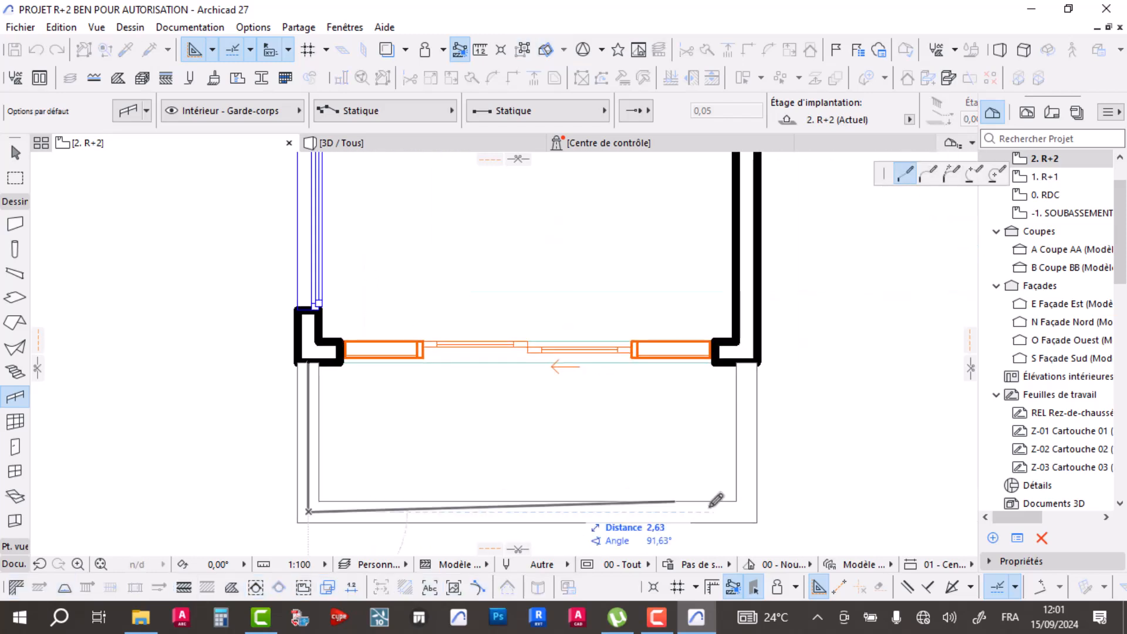
scroll(776, 512, "up", 2)
left_click(786, 516)
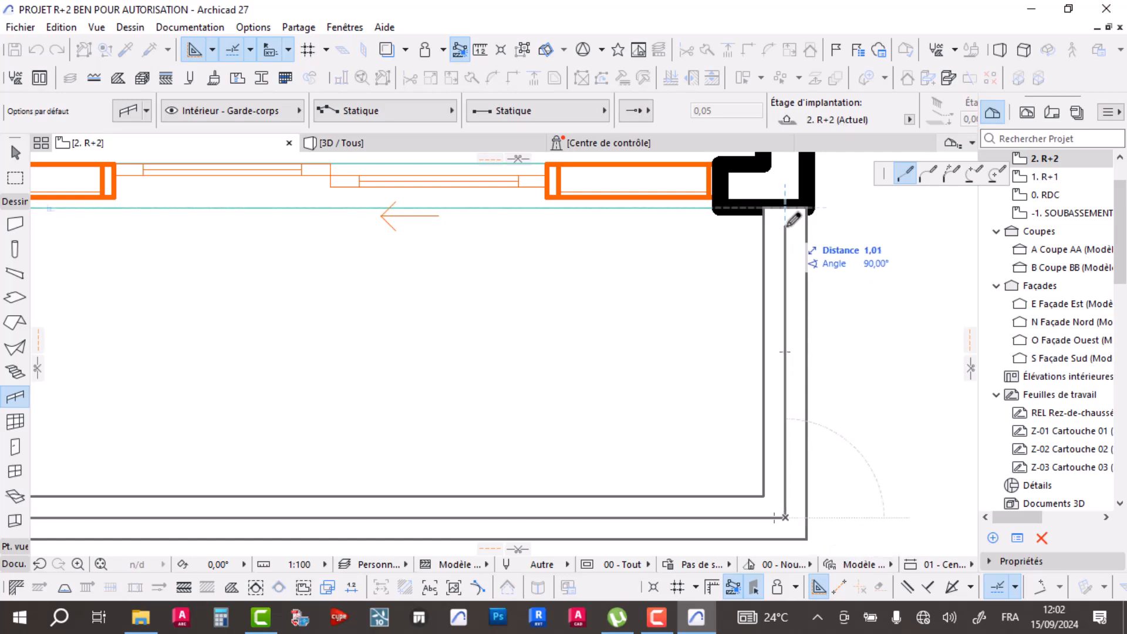
double_click(792, 216)
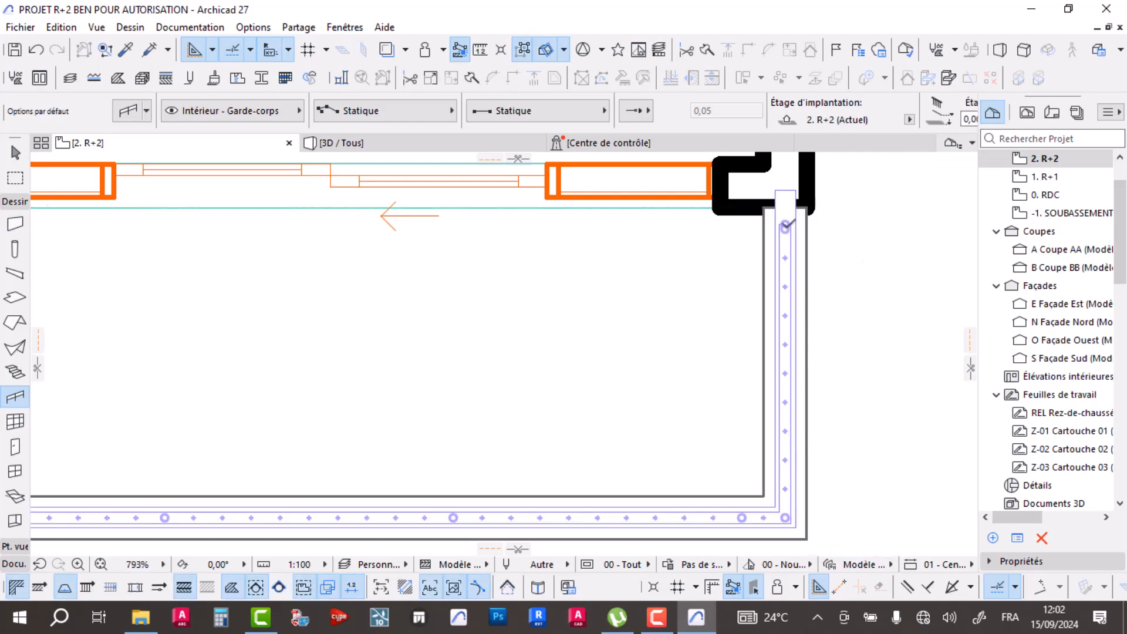
- Select the new balcony railing and pull its left end node back 0,10 m from the corner wall
key("Escape")
left_click(785, 225)
left_click(785, 225)
key("Escape")
scroll(786, 226, "down", 5)
middle_click_drag(501, 310, 601, 348)
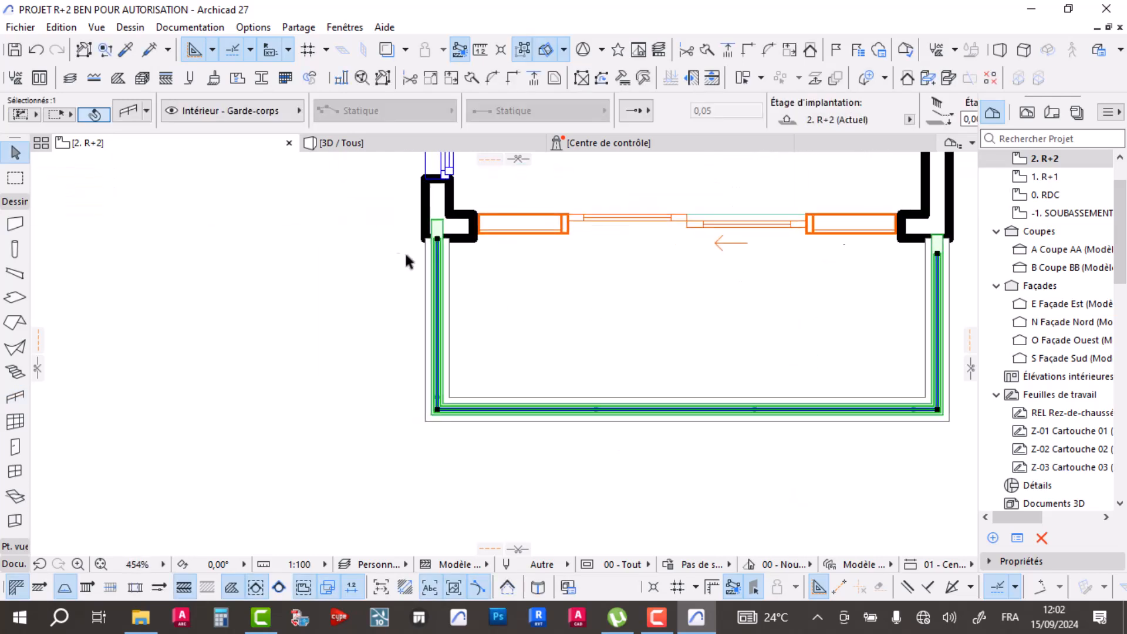
scroll(396, 249, "up", 6)
left_click(485, 223)
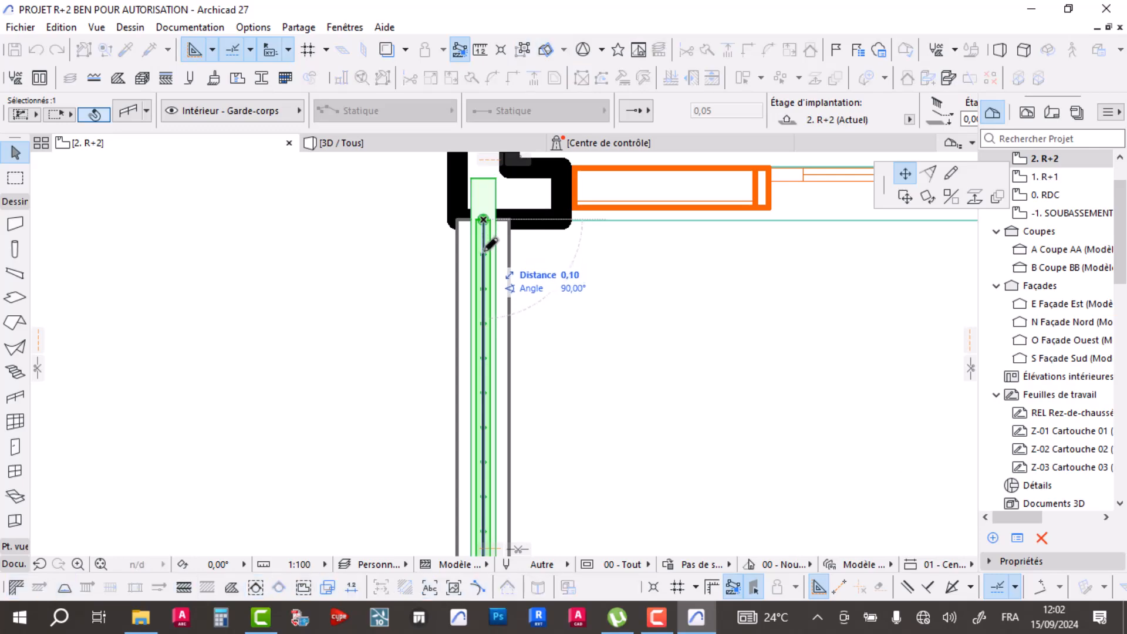
key("Escape")
key("Escape")
- Select the new balcony railing in 3D and lower its intermediate rail, Lisse 27, to an absolute height of 0,50 m
left_click(383, 141)
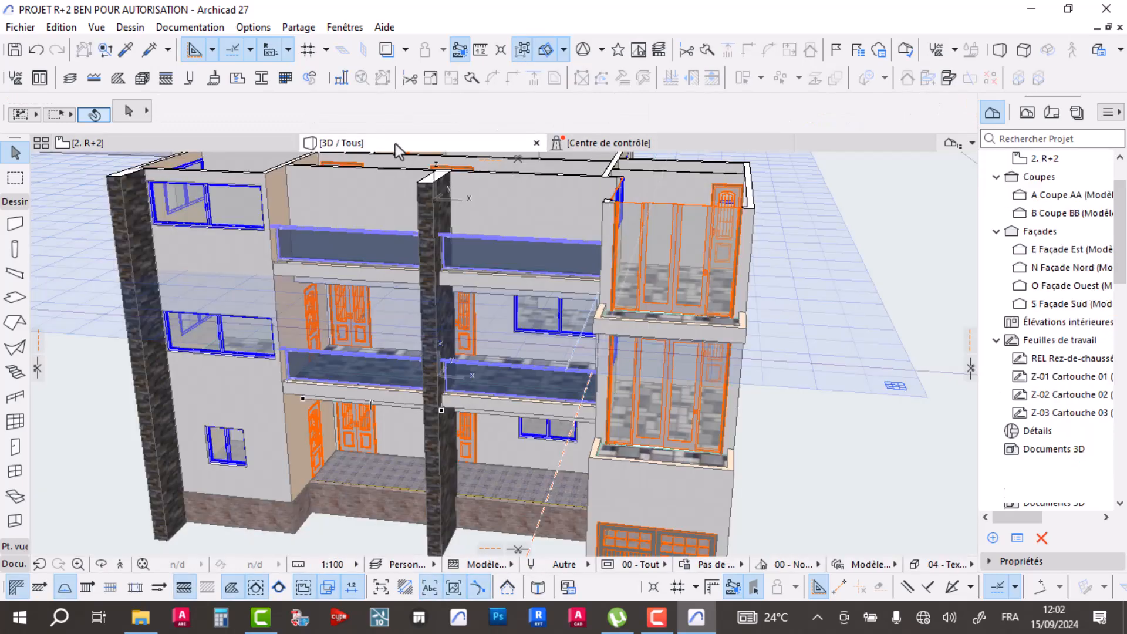
scroll(678, 375, "up", 2)
scroll(707, 309, "up", 3)
middle_click_drag(707, 308, 476, 350, "shift")
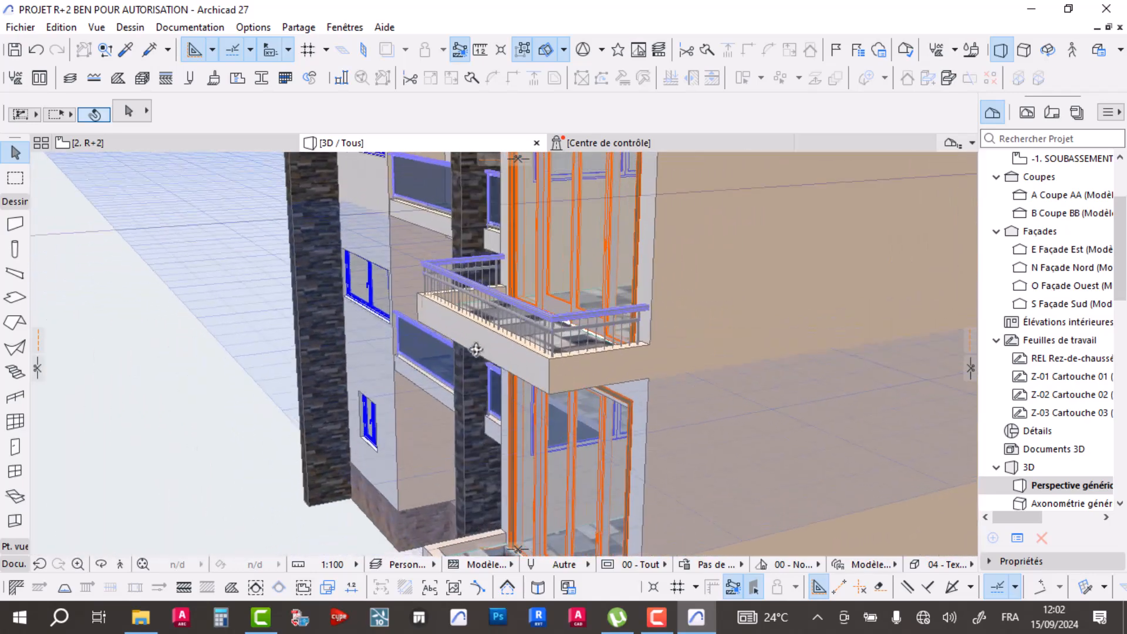
left_click(551, 315)
scroll(555, 352, "up", 3)
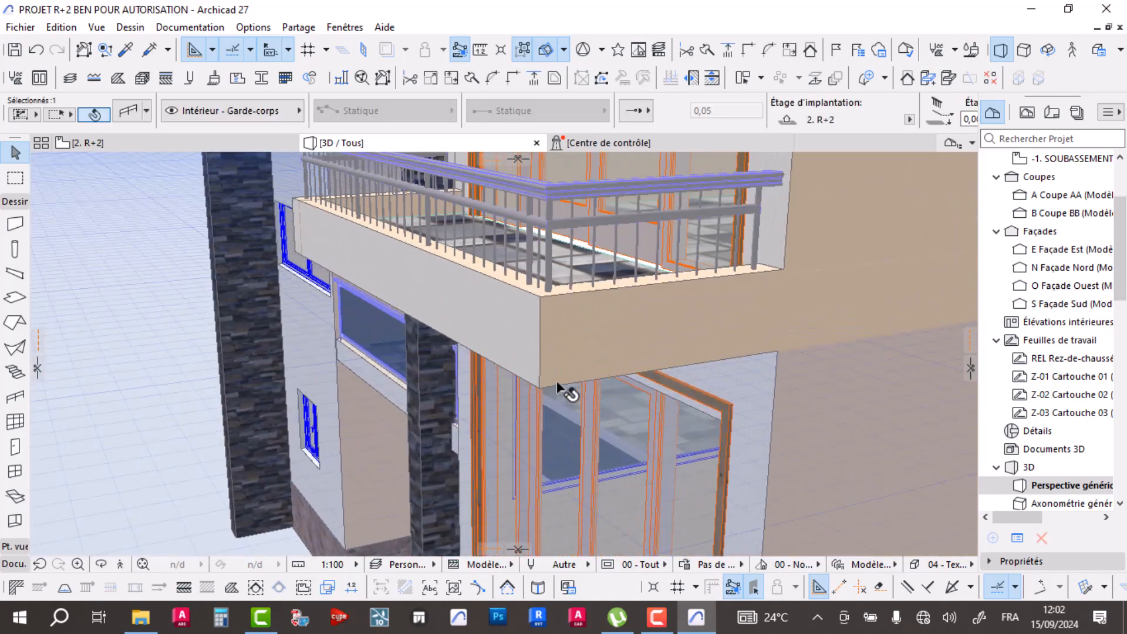
left_click(131, 113)
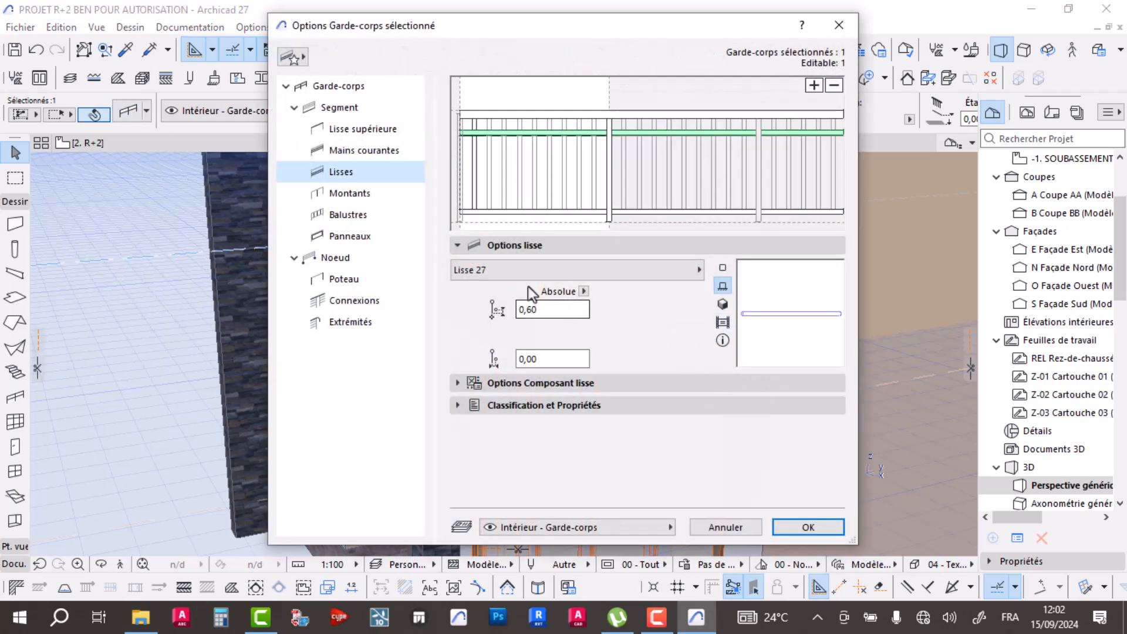
left_click(339, 107)
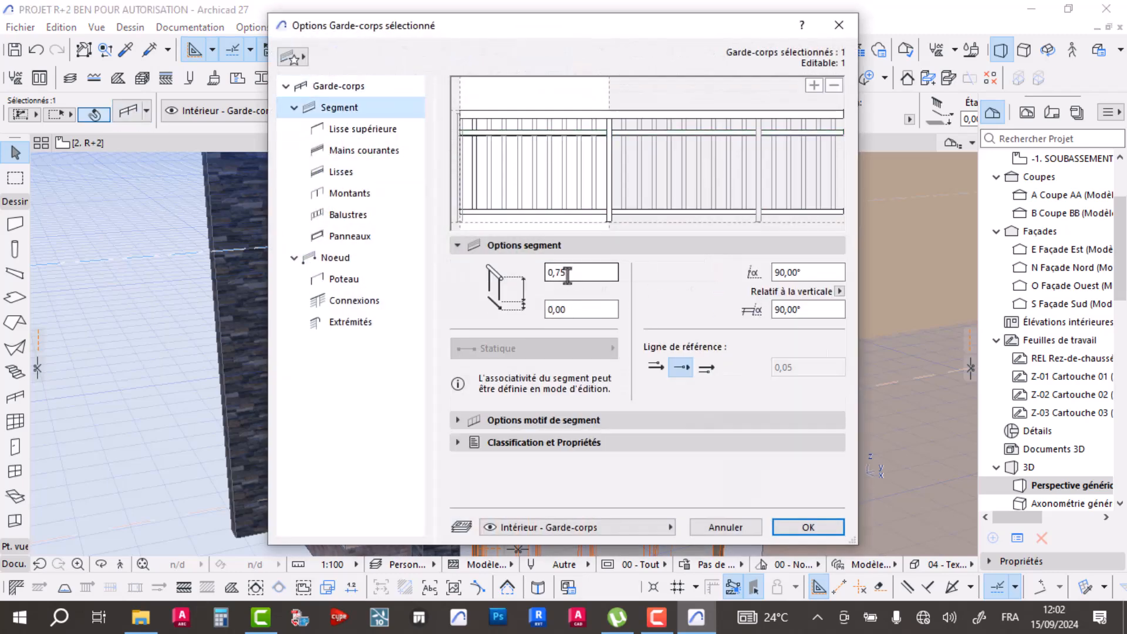
left_click(568, 134)
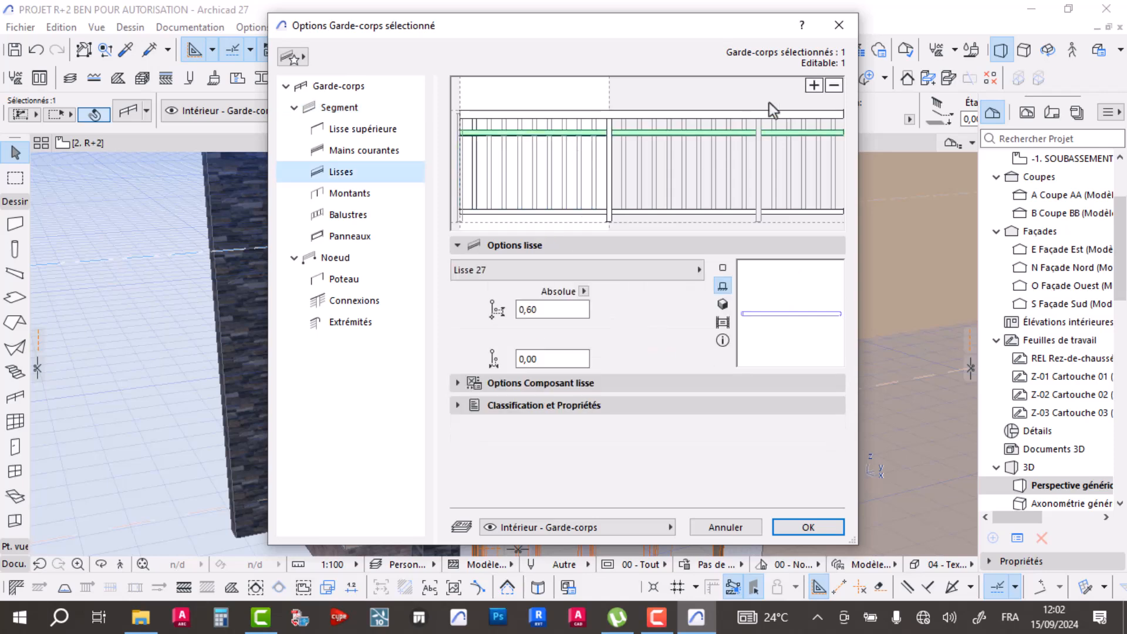
left_click(527, 312)
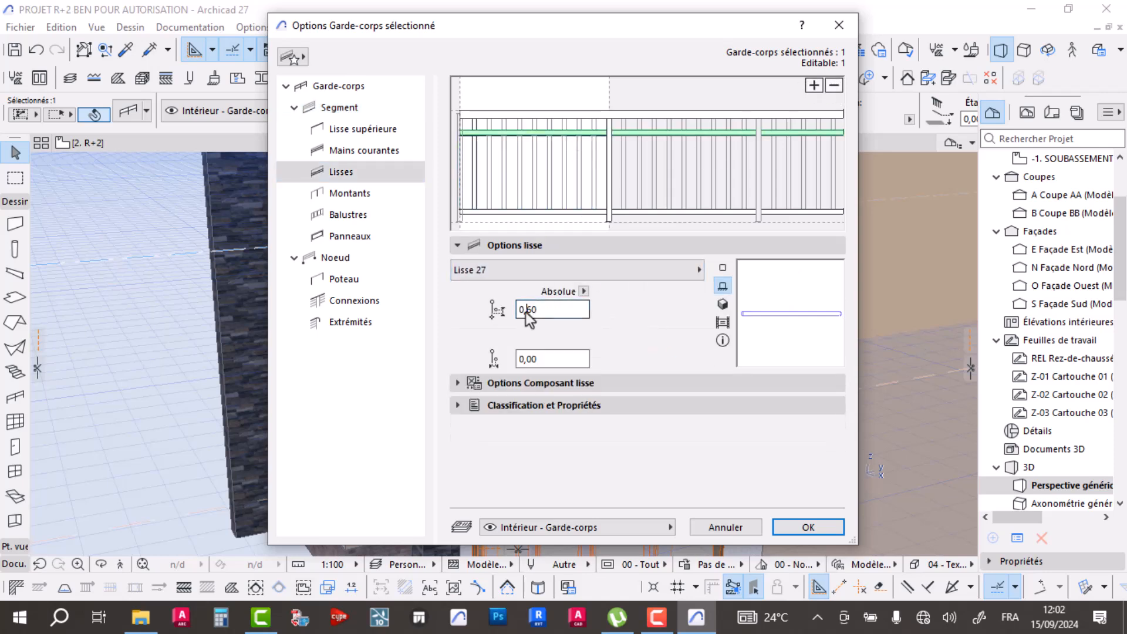
type("5")
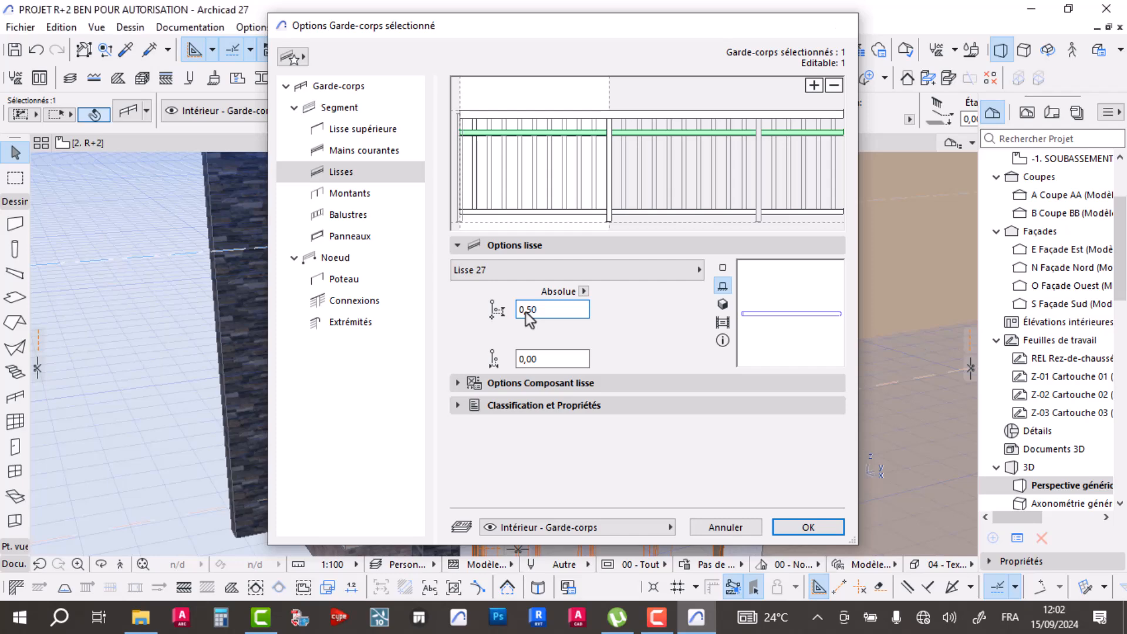
key("Return")
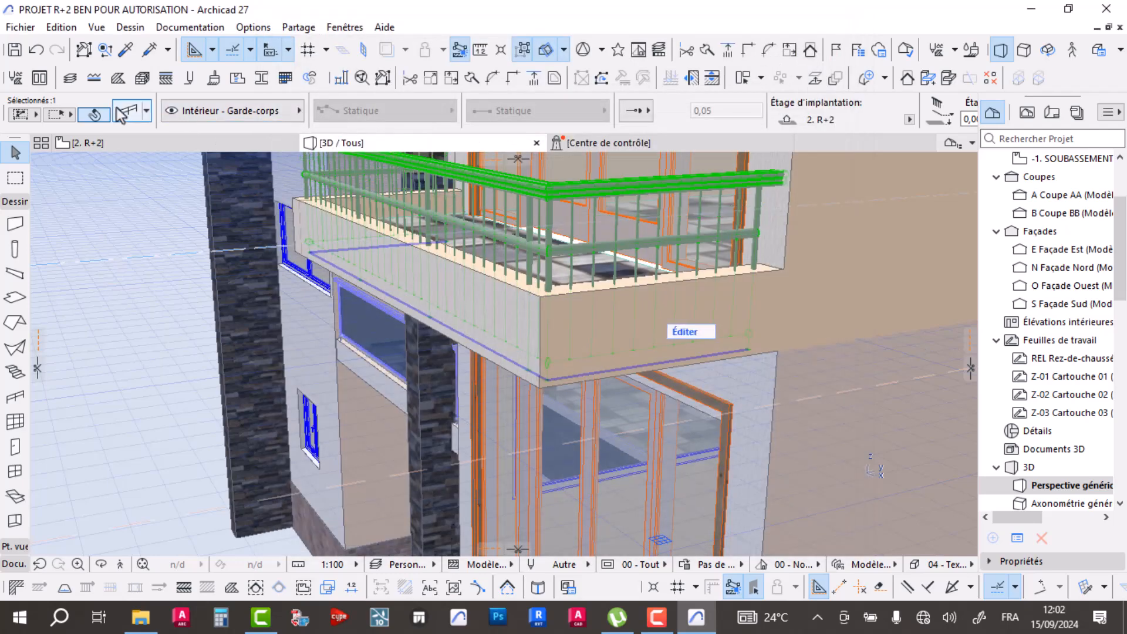
- Set the balcony railing's segment height to 0,6 m
left_click(125, 113)
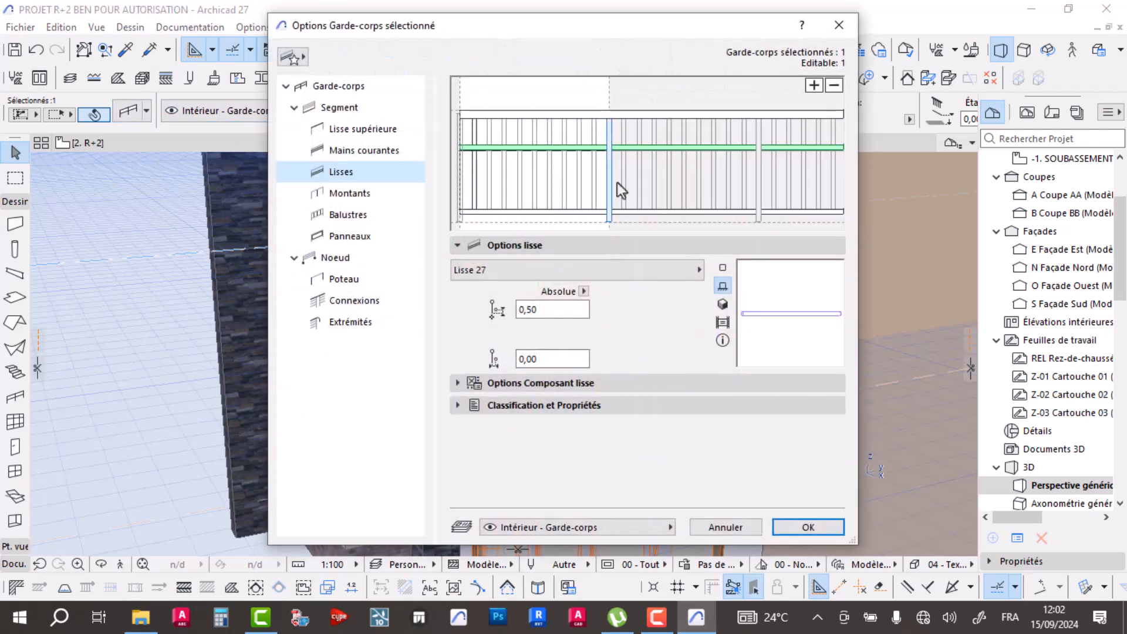
left_click(389, 129)
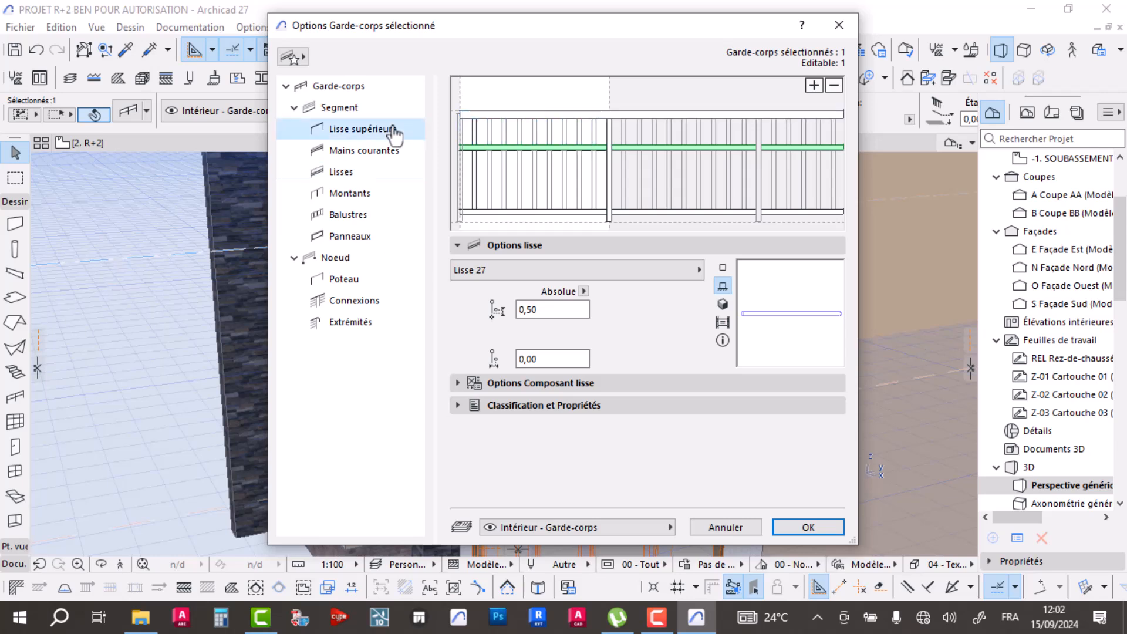
left_click(367, 108)
left_click(569, 273)
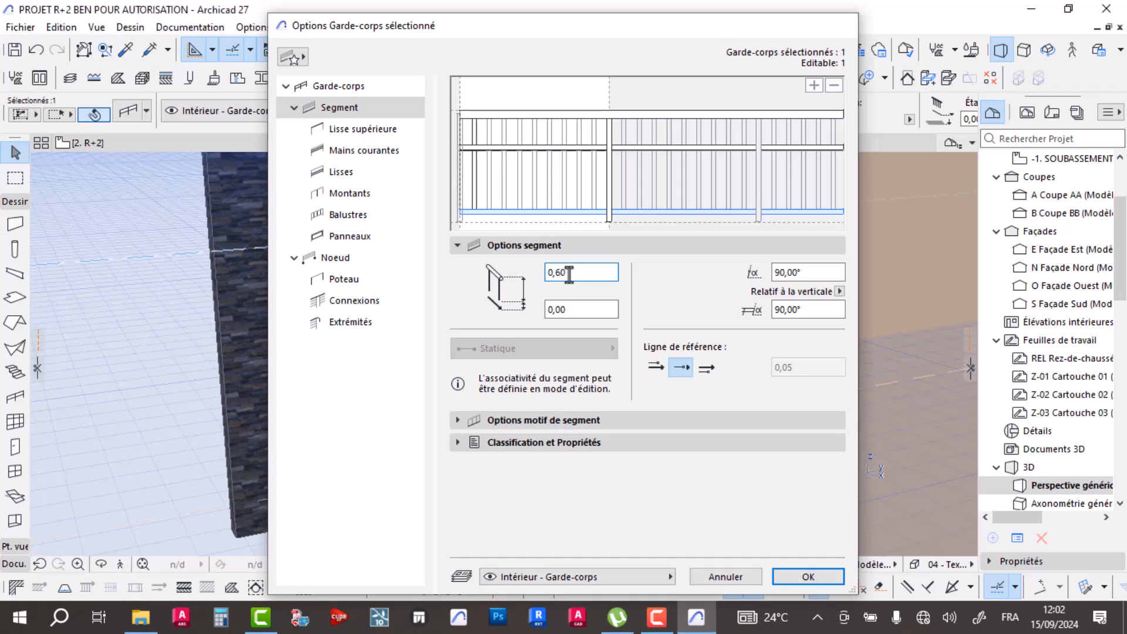
type("0,6")
key("Return")
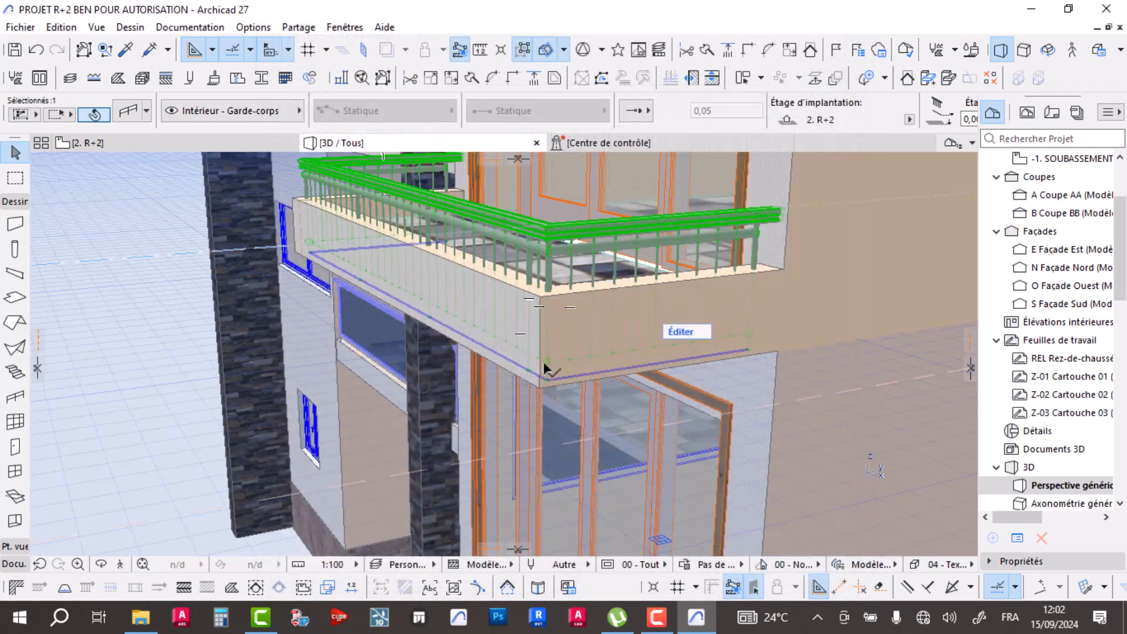
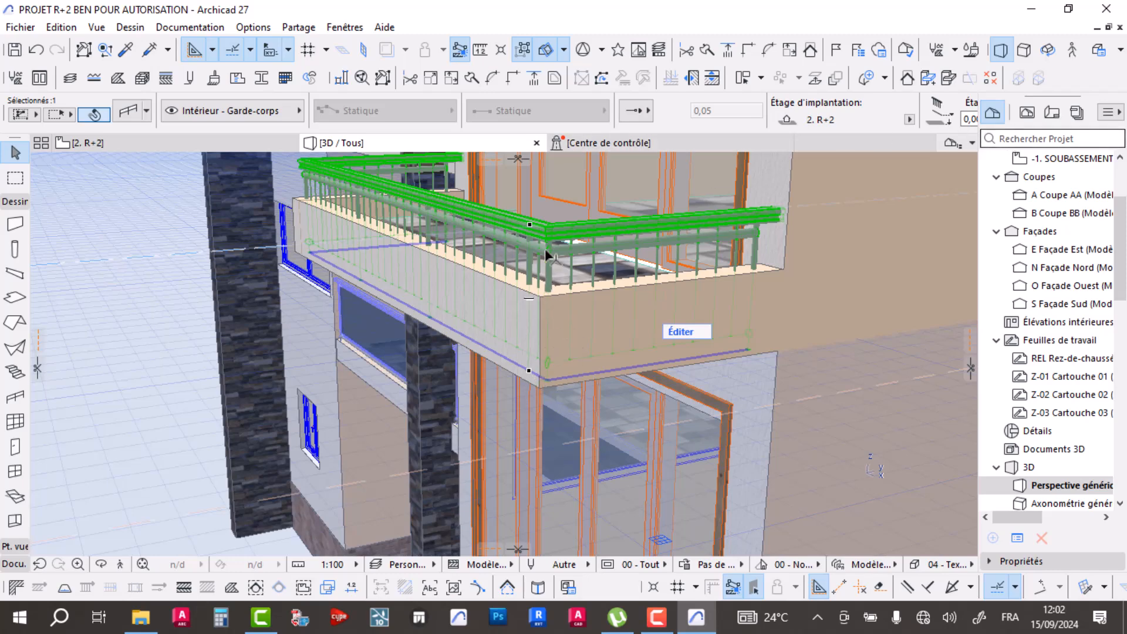
- Raise the balcony railing to an offset of 0,35 m from its home storey
mouse_move(955, 123)
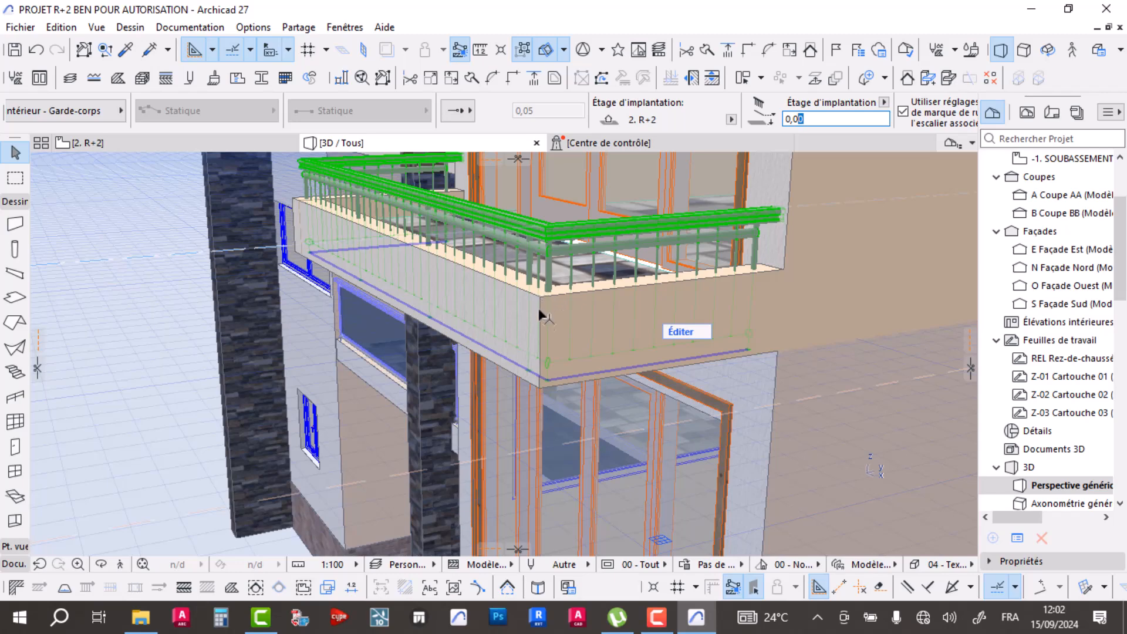
left_click(794, 120)
middle_click_drag(790, 217, 538, 416, "shift")
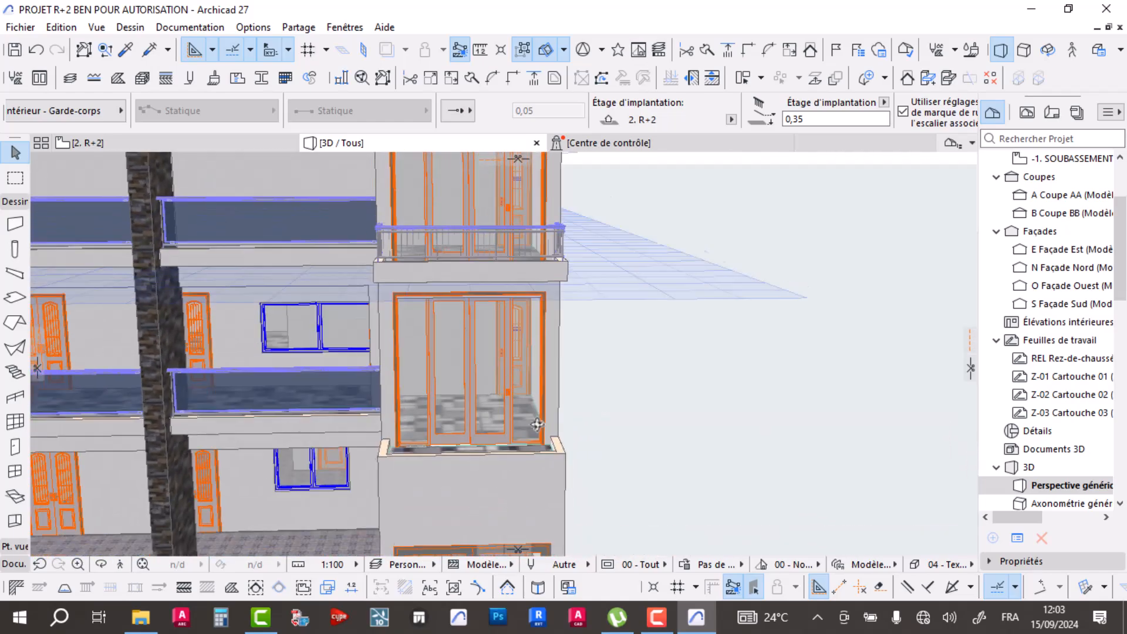
- Copy the balcony railing from the R+2 plan and paste it onto the R+1 plan at its original location
left_click(94, 142)
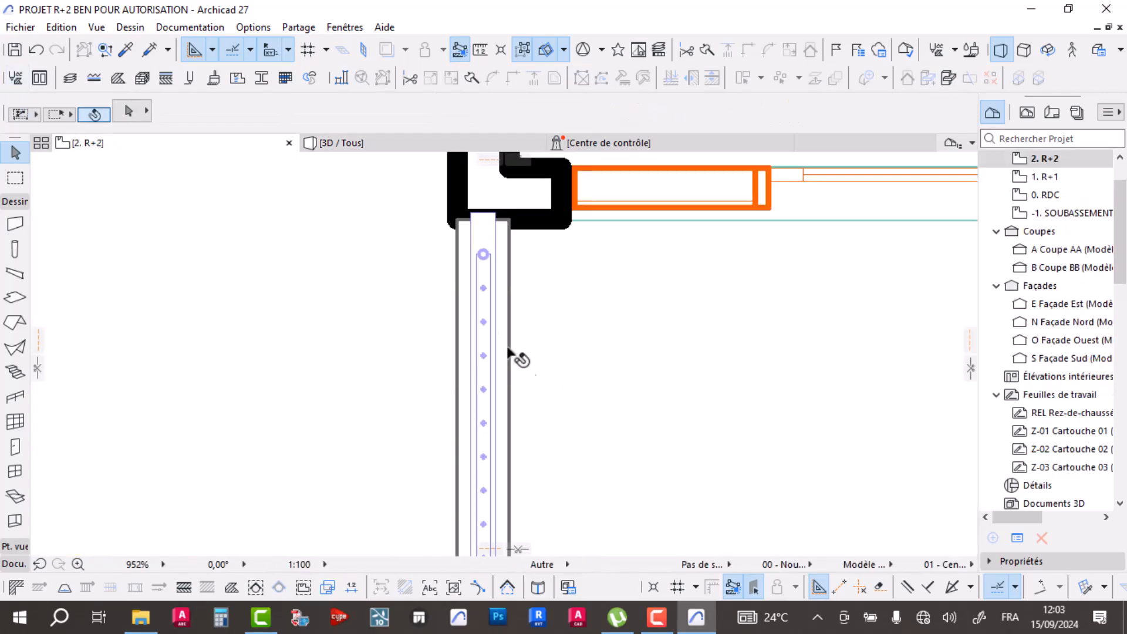
left_click(482, 301)
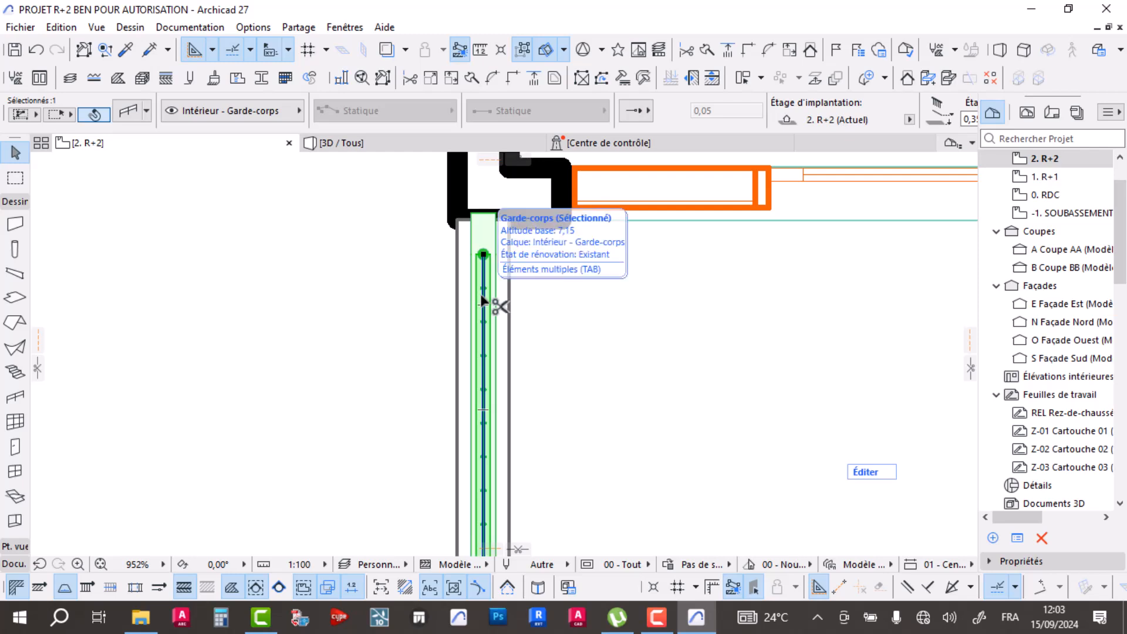
double_click(1045, 176)
right_click(281, 310)
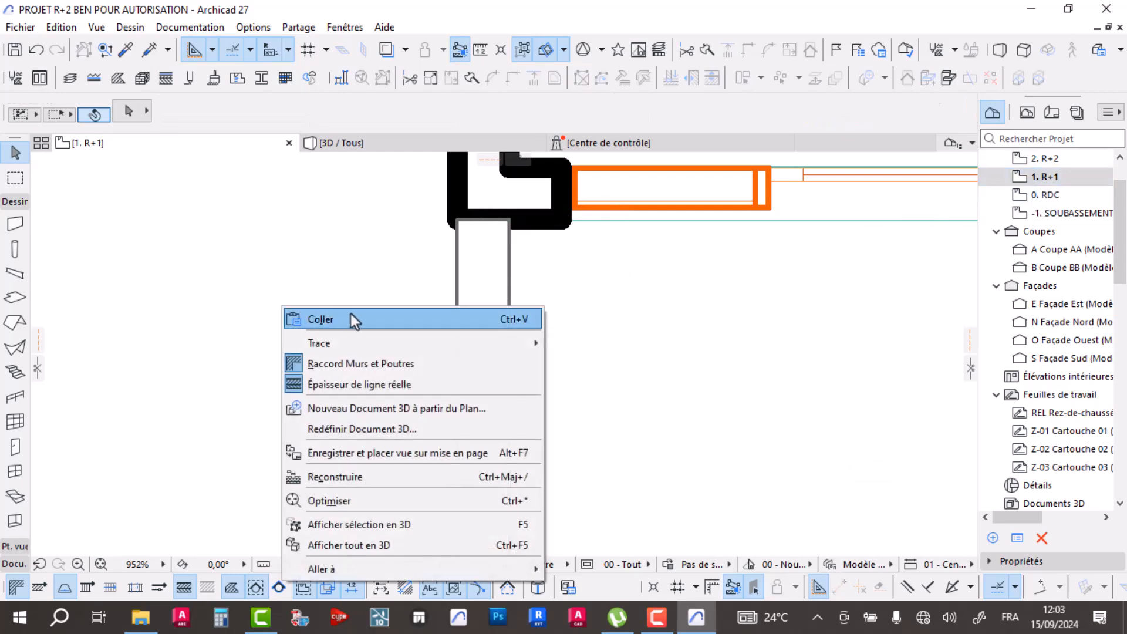
left_click(549, 317)
key("ctrl+v")
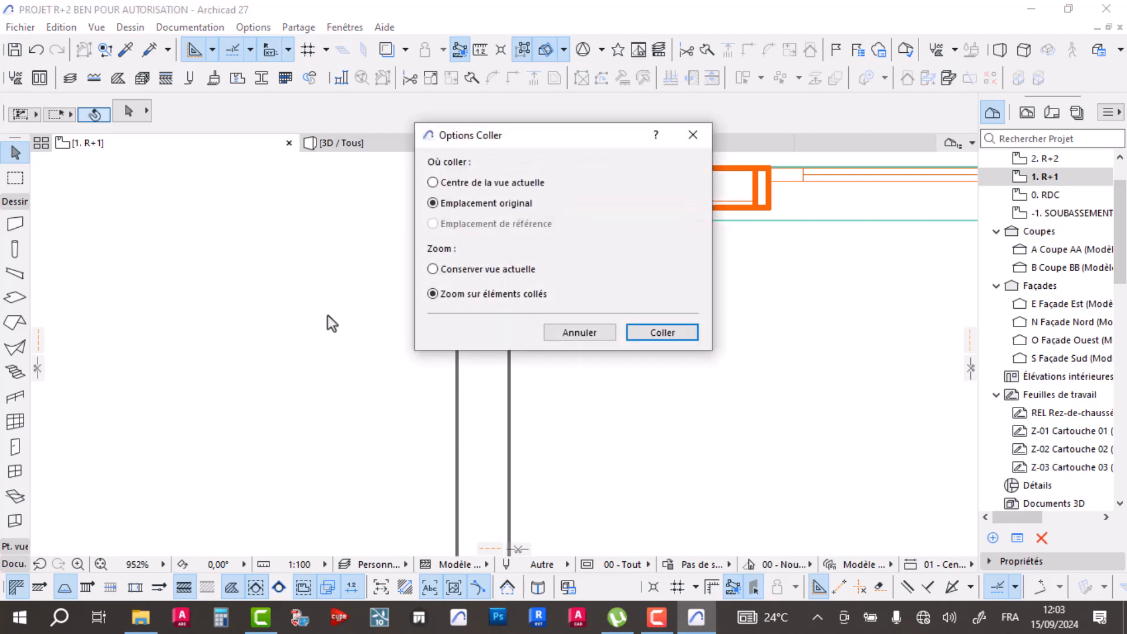
left_click(674, 333)
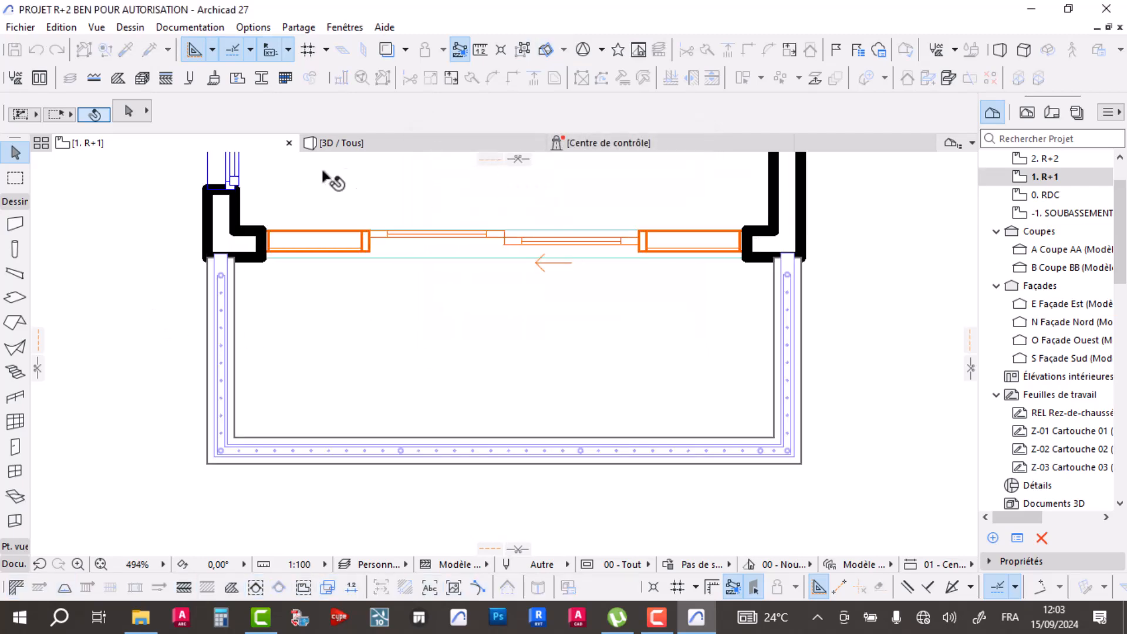
- Examine the railings of both small balconies in 3D from the front and side of the building
left_click(371, 149)
middle_click_drag(577, 471, 149, 443, "shift")
scroll(331, 394, "down", 3)
middle_click_drag(338, 403, 358, 296, "shift")
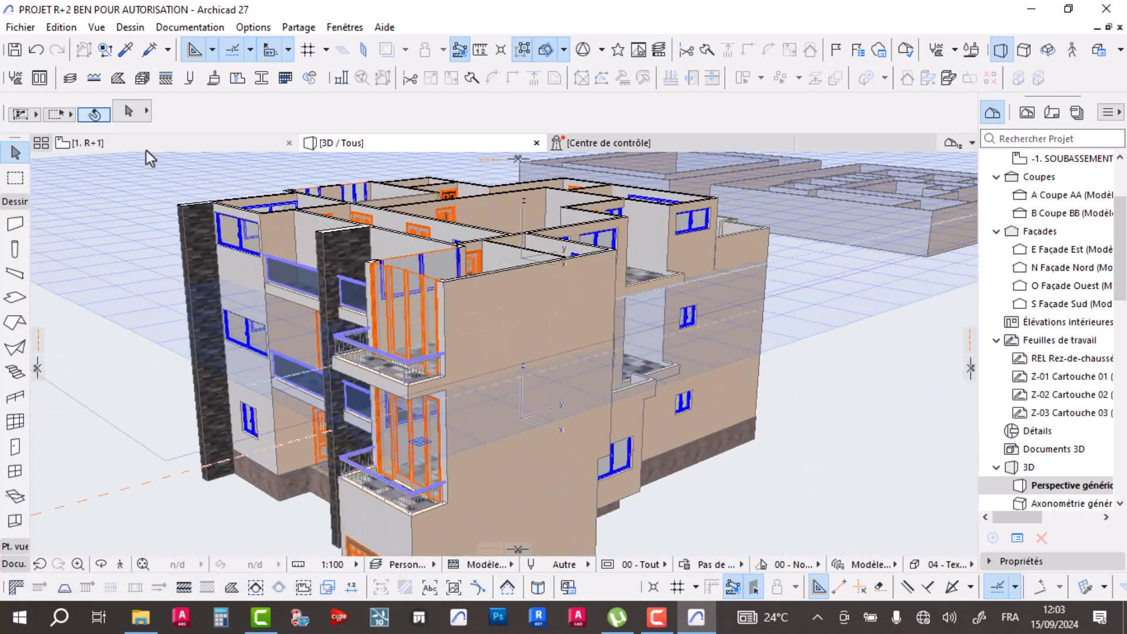
middle_click_drag(352, 337, 508, 371, "shift")
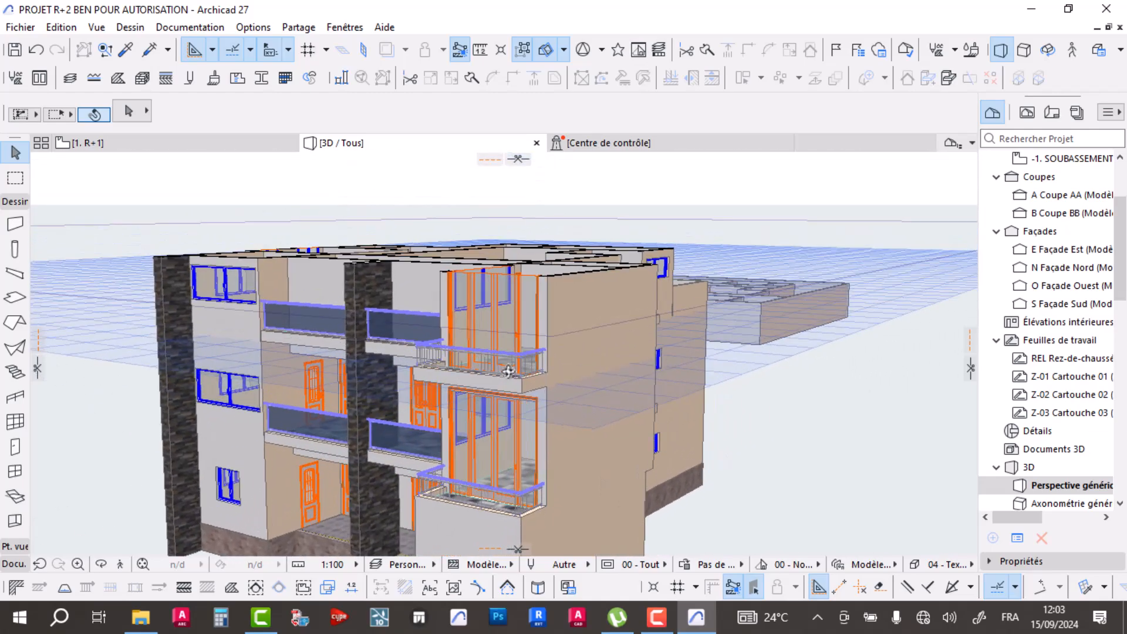
- Stretch the two adjacent R+2 windows beside the balcony door downward to a height of about 2,1 m
middle_click_drag(457, 333, 644, 346, "shift")
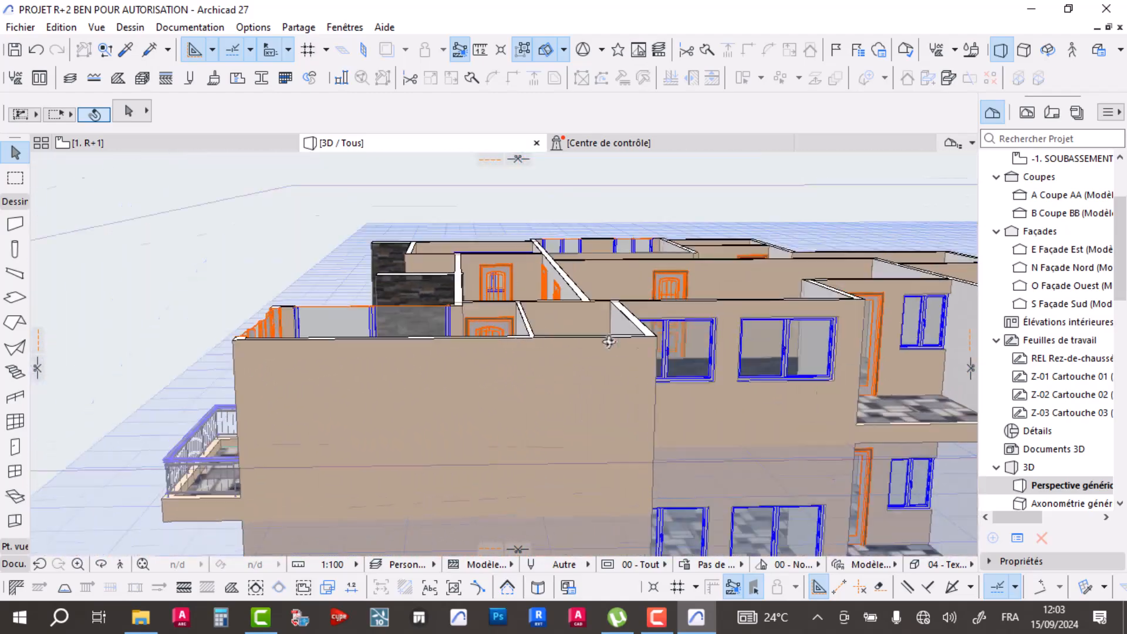
scroll(643, 346, "up", 10)
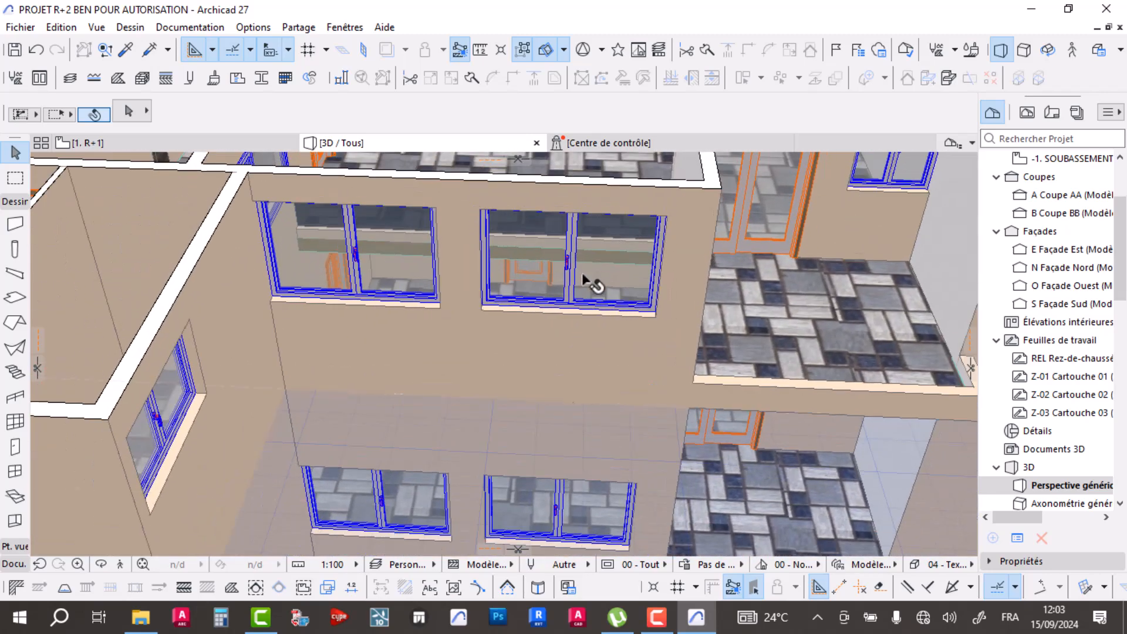
left_click(411, 292, "shift")
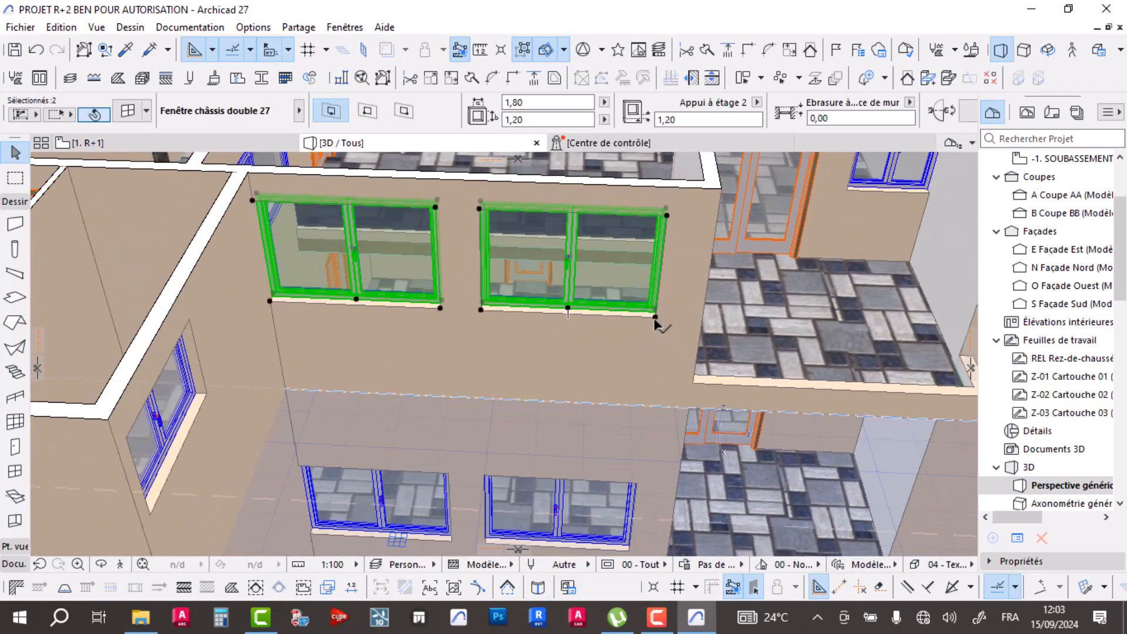
left_click(656, 318)
left_click(748, 464)
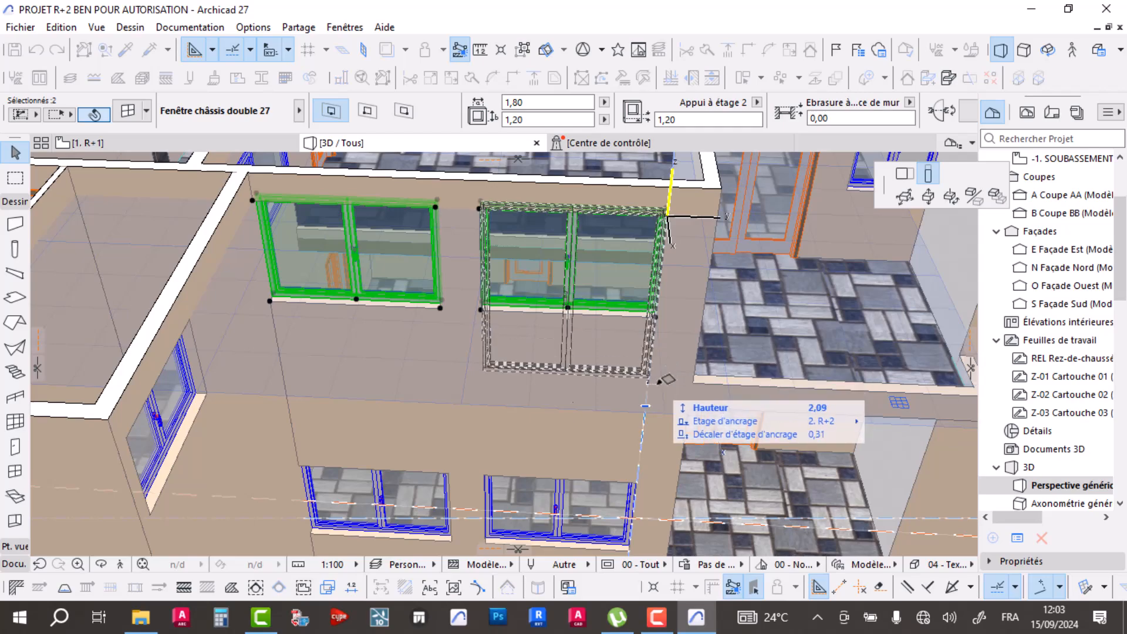
left_click(621, 385)
- Stretch the two matching R+1 windows directly below upward to make them taller
middle_click_drag(621, 384, 573, 397, "shift")
left_click(575, 414)
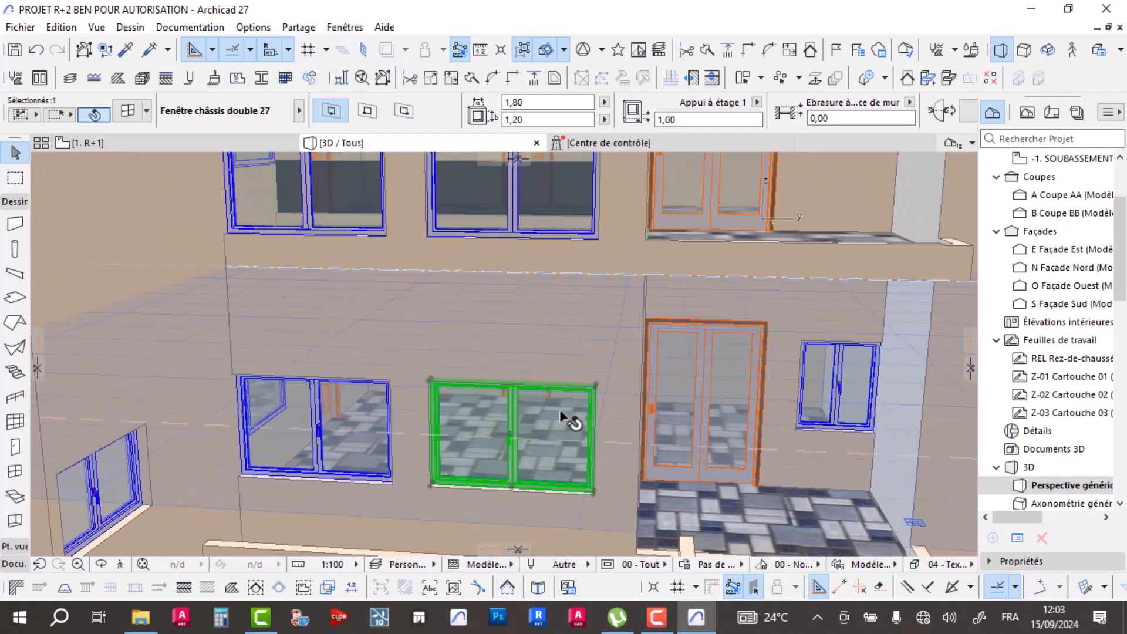
left_click(347, 420, "shift")
left_click(594, 389)
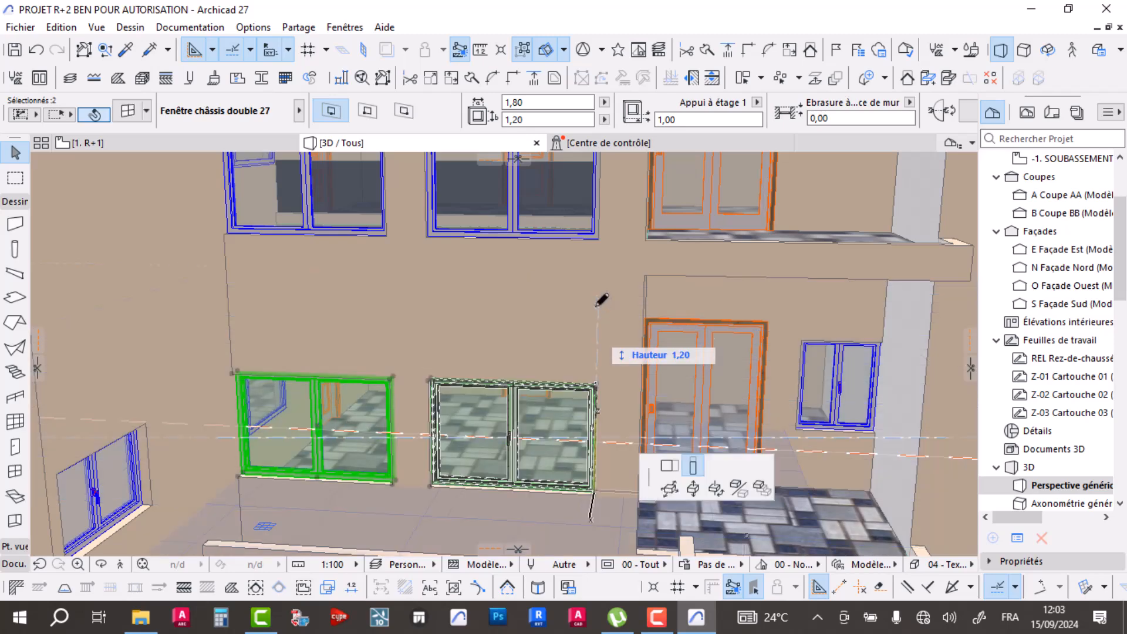
left_click(556, 324)
middle_click_drag(547, 323, 521, 341, "shift")
key("Escape")
- Examine the enlarged R+1 and R+2 windows in 3D, both from a distance and close up
scroll(438, 303, "down", 5)
middle_click_drag(439, 307, 403, 345, "shift")
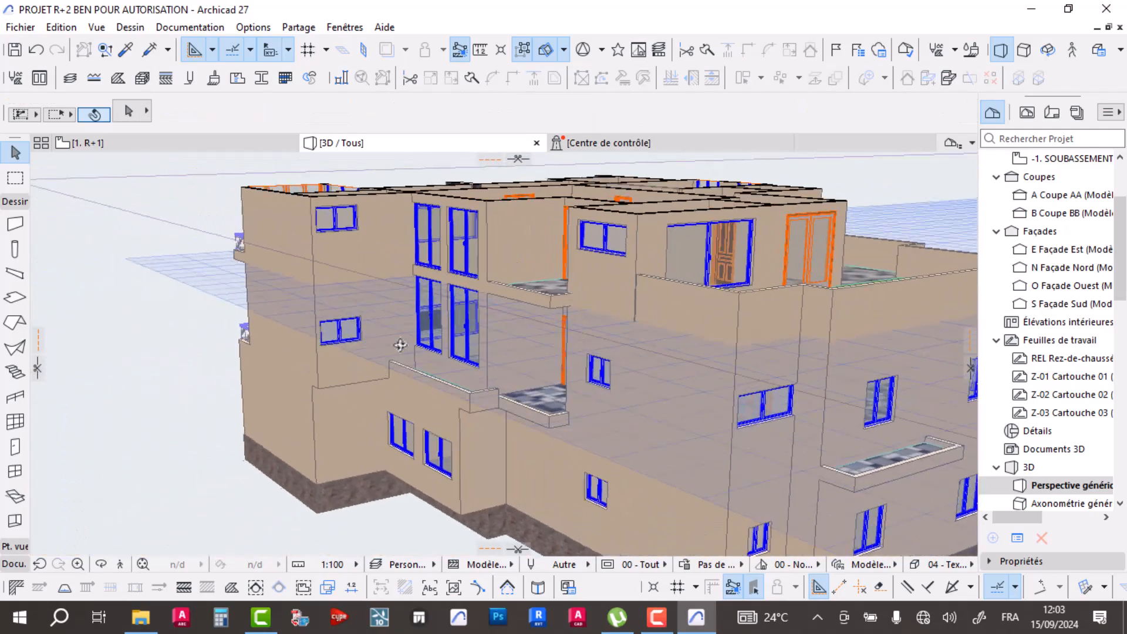
scroll(488, 387, "up", 6)
middle_click_drag(553, 428, 432, 308, "shift")
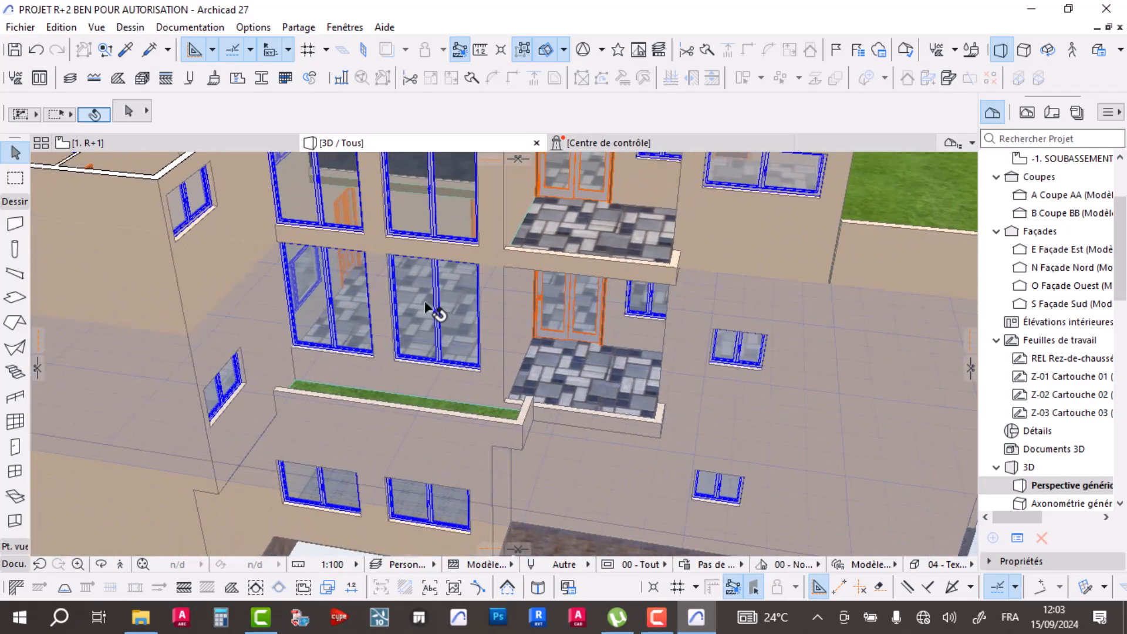
scroll(426, 308, "up", 1)
scroll(425, 304, "up", 10)
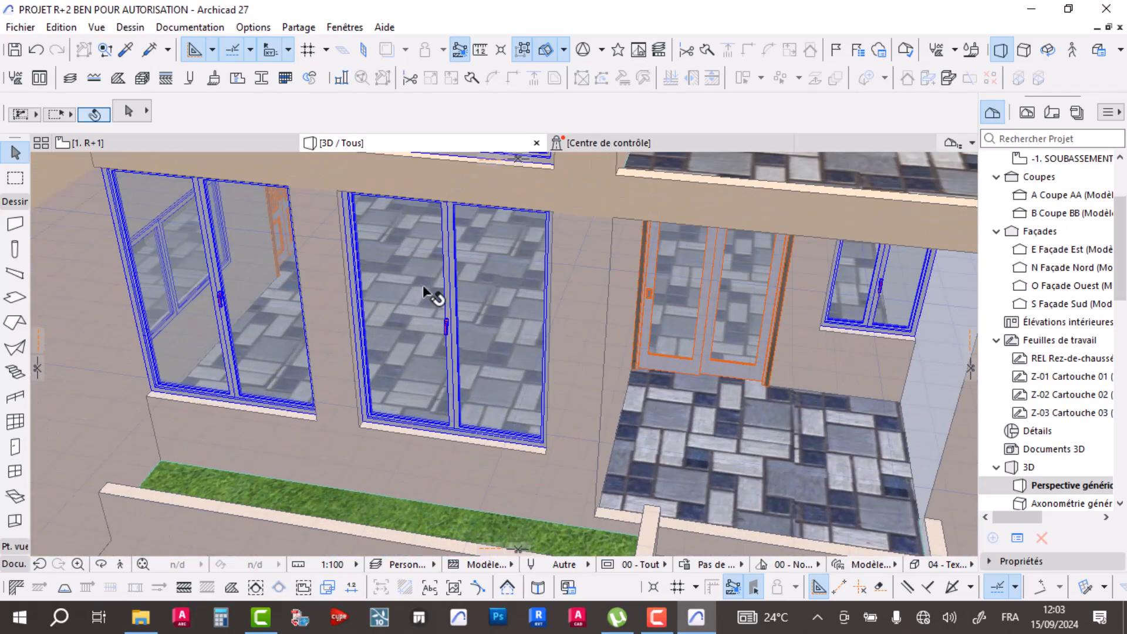
scroll(423, 284, "down", 10)
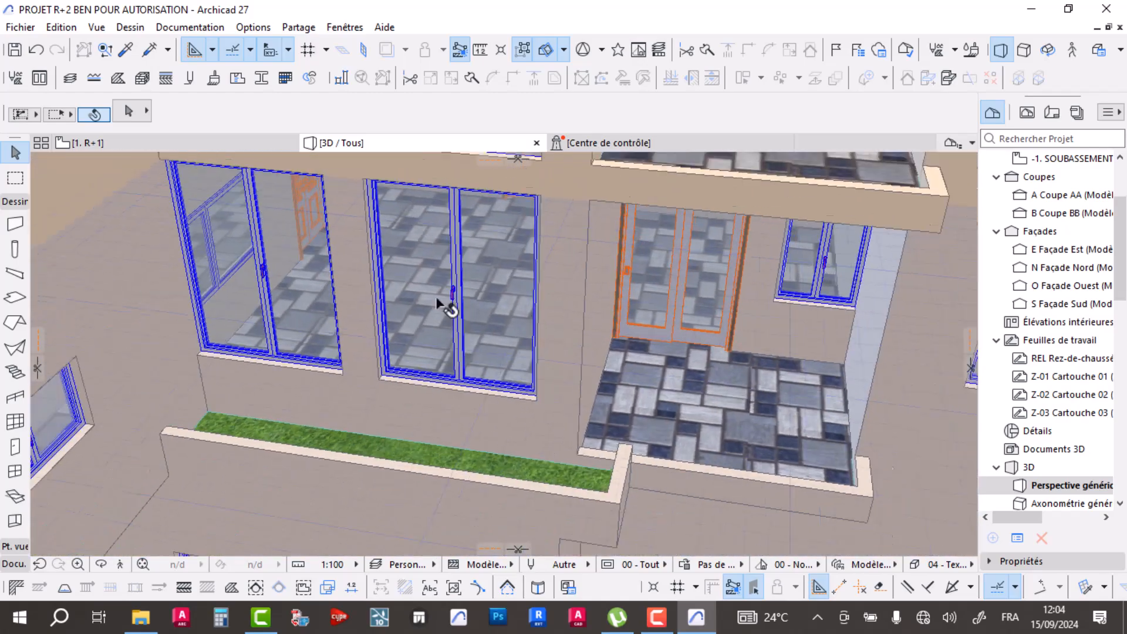
middle_click_drag(436, 297, 403, 343)
middle_click_drag(521, 405, 537, 351, "shift")
- Examine the railings of the two small corner balconies in 3D from several angles
scroll(547, 434, "down", 5)
scroll(522, 355, "down", 5)
middle_click_drag(670, 382, 285, 313, "shift")
scroll(224, 317, "up", 8)
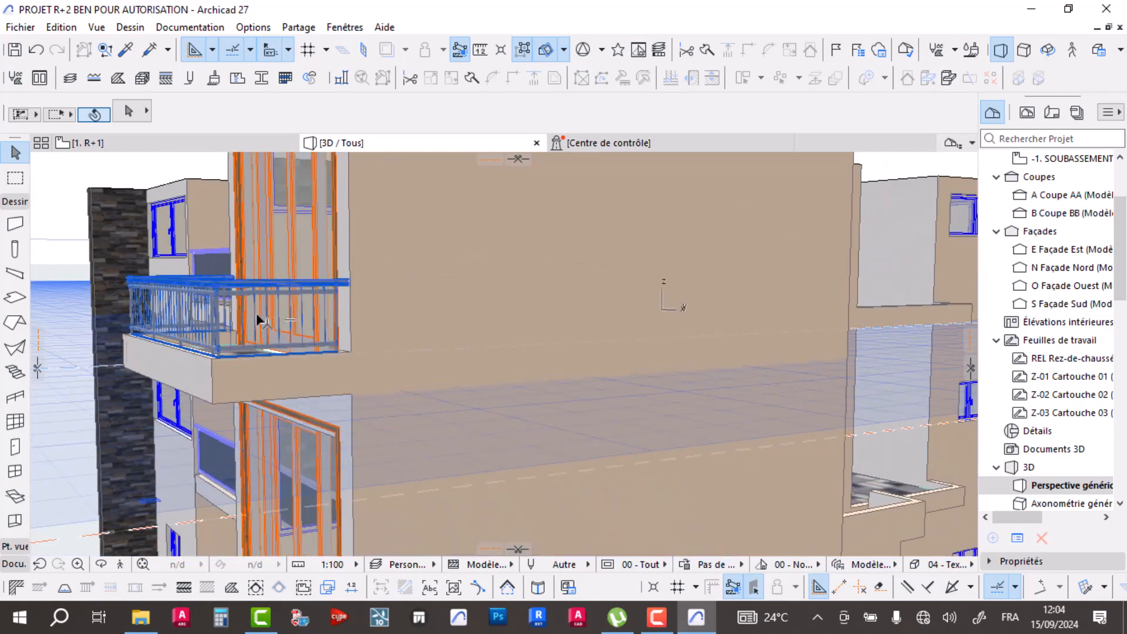
scroll(498, 372, "down", 5)
scroll(499, 373, "up", 5)
middle_click_drag(499, 373, 470, 284, "shift")
scroll(385, 233, "up", 4)
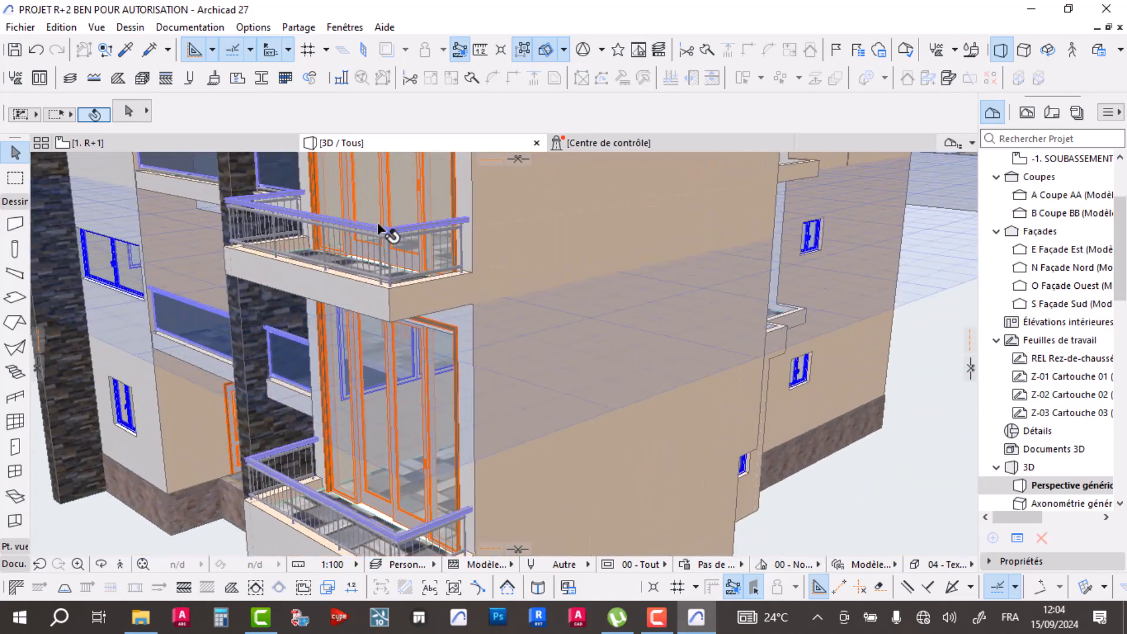
- Set the segment height of both small balcony railings, R+2 and R+1, to 0,70 m
left_click(388, 233)
middle_click_drag(394, 244, 401, 368, "shift")
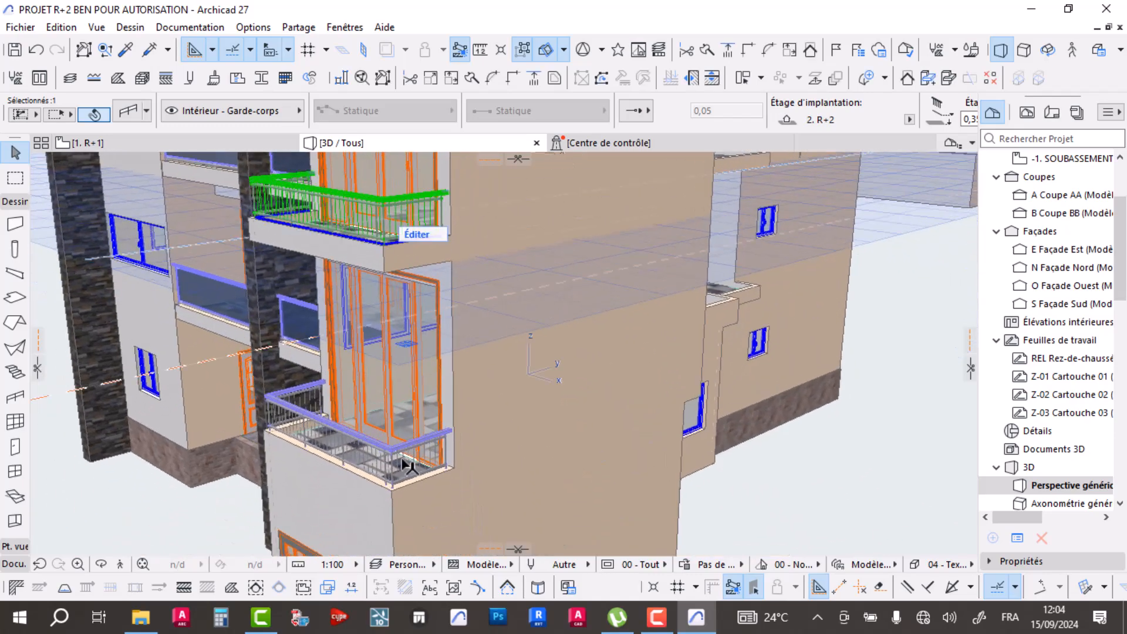
left_click(129, 111)
left_click(559, 276)
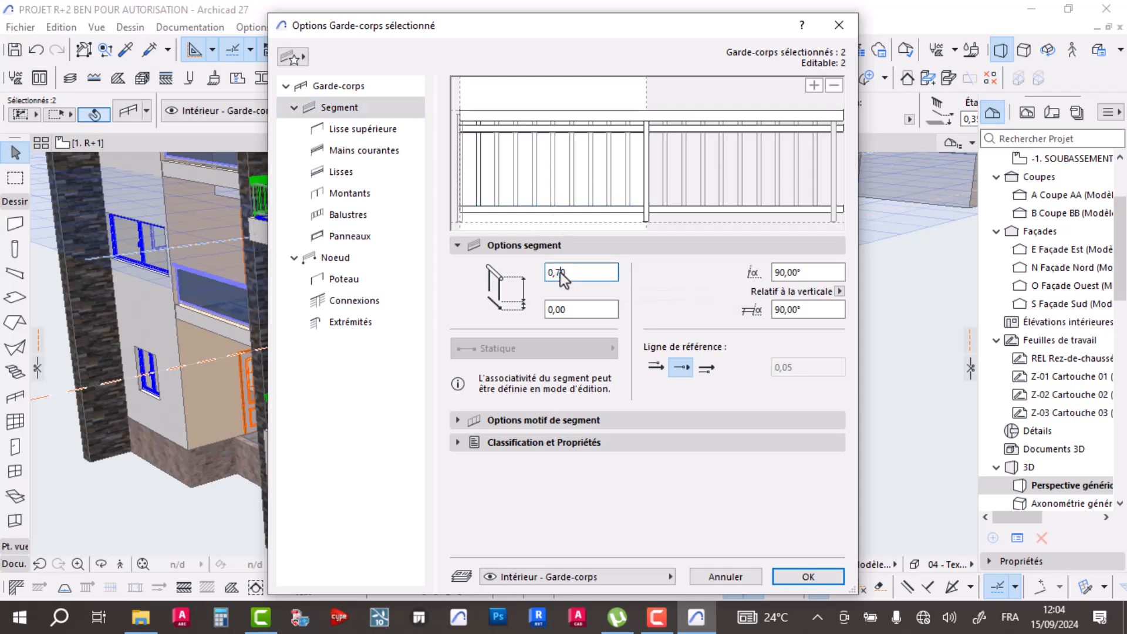
key("Return")
middle_click_drag(368, 215, 476, 368, "shift")
key("Escape")
- Examine the raised balcony railings and the façade with the tall windows in 3D around the building
middle_click_drag(485, 453, 428, 477, "shift")
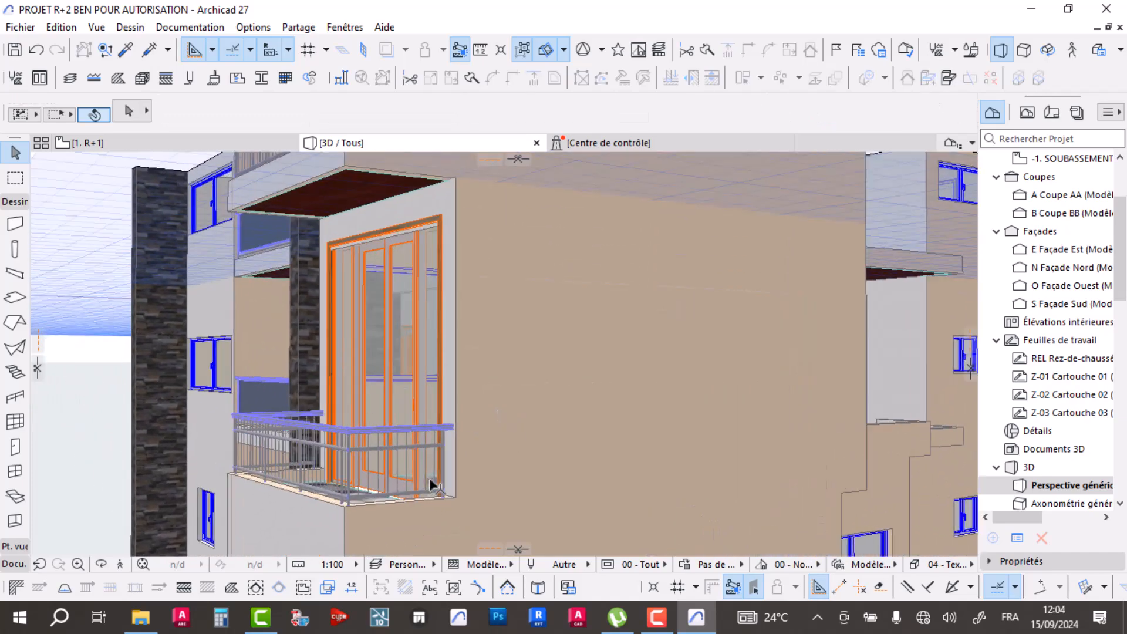
middle_click_drag(478, 420, 478, 405, "shift")
middle_click_drag(640, 382, 502, 405, "shift")
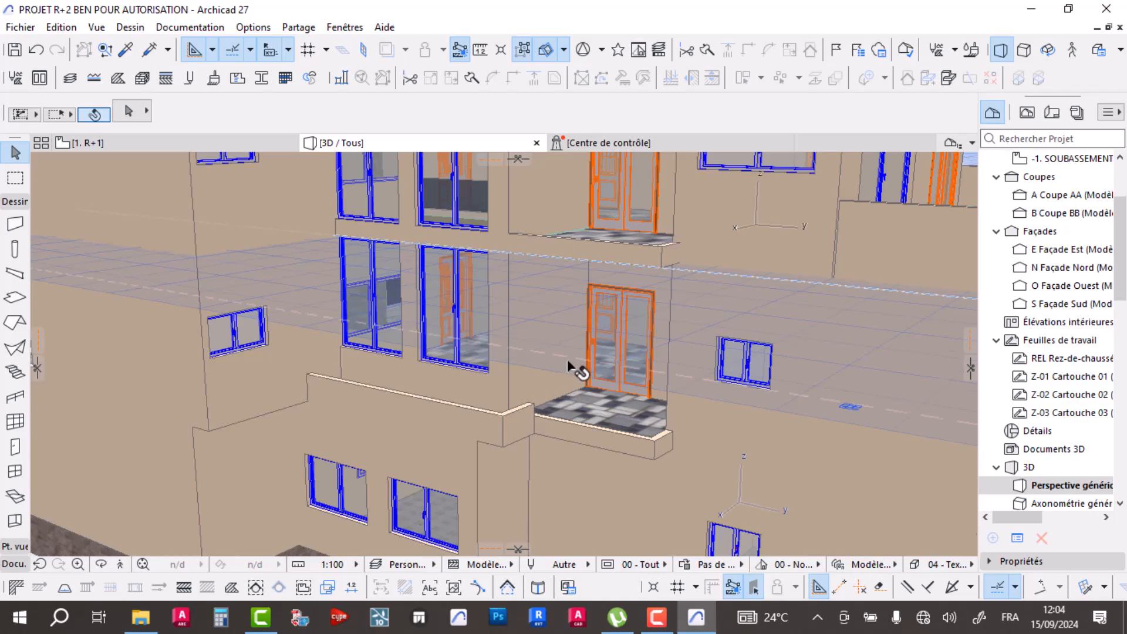
scroll(567, 360, "down", 5)
middle_click_drag(573, 359, 536, 322, "shift")
scroll(570, 326, "up", 5)
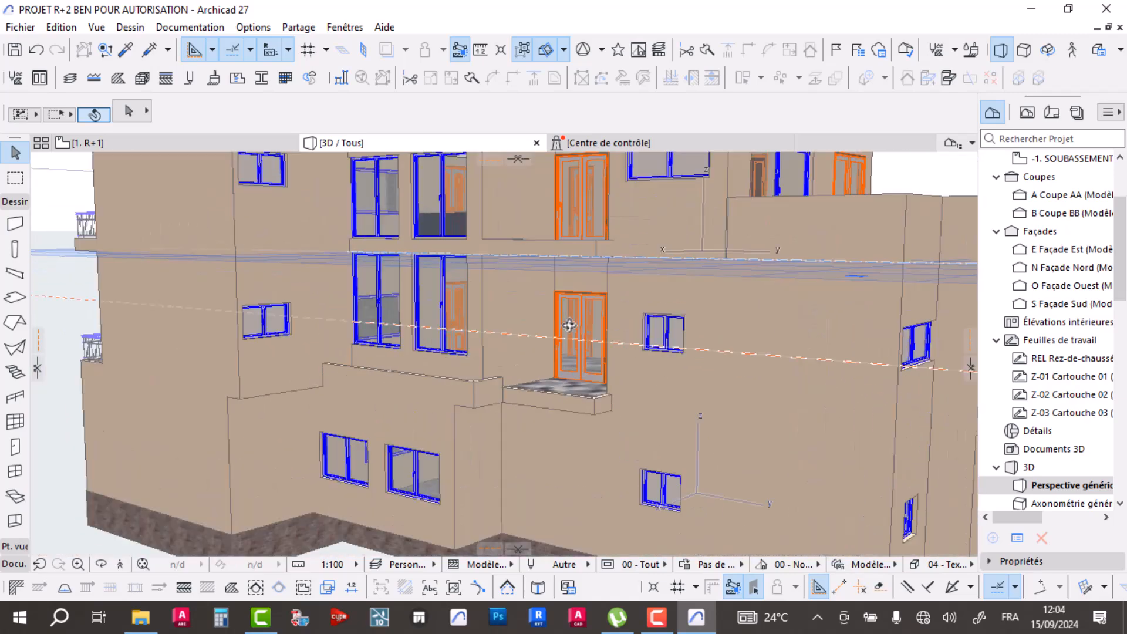
middle_click_drag(485, 375, 558, 396, "shift")
scroll(492, 369, "down", 3)
scroll(510, 381, "up", 3)
middle_click_drag(469, 379, 673, 340, "shift")
middle_click_drag(228, 382, 465, 323, "shift")
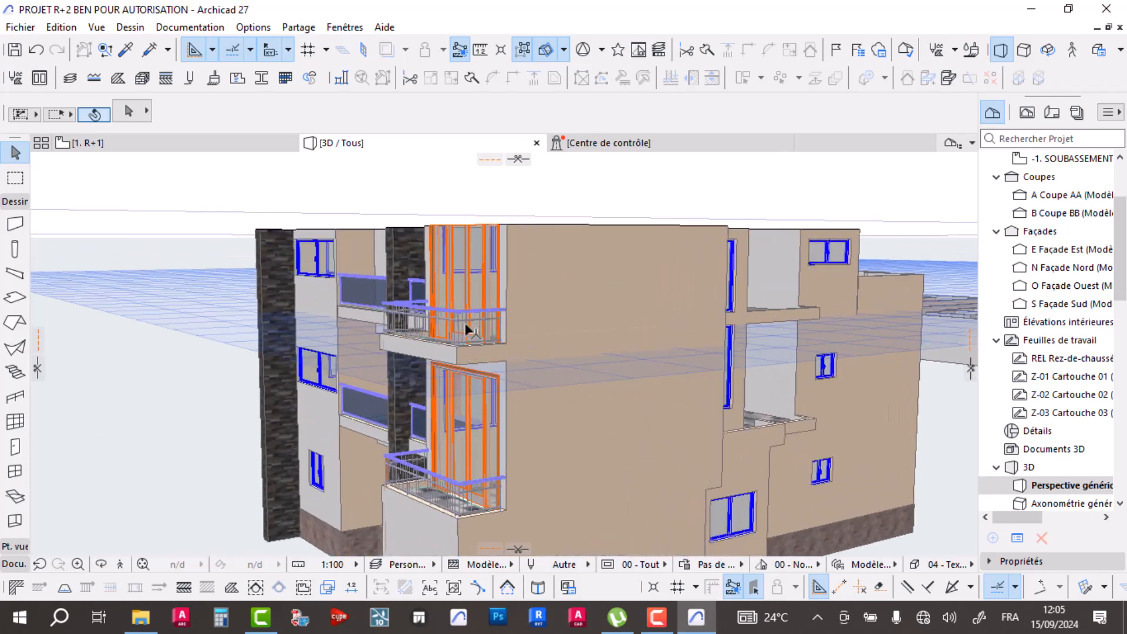
- Remove the upper and lower balusters and the intermediate rail from the segments of both small balcony railings
scroll(465, 323, "up", 1)
left_click(459, 309)
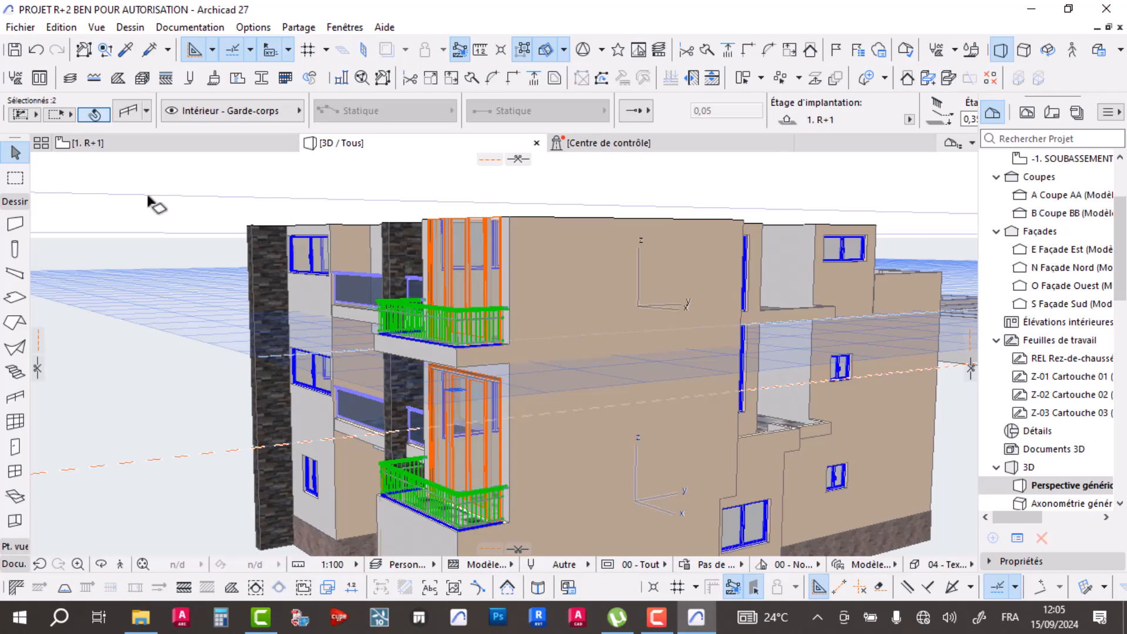
left_click(129, 111)
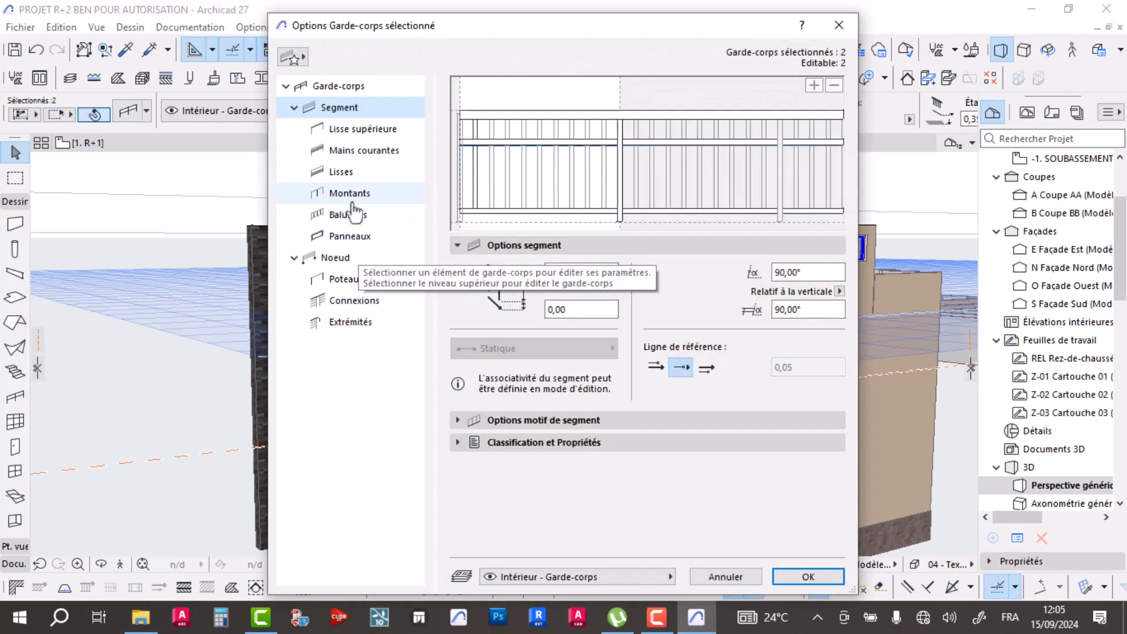
left_click(364, 241)
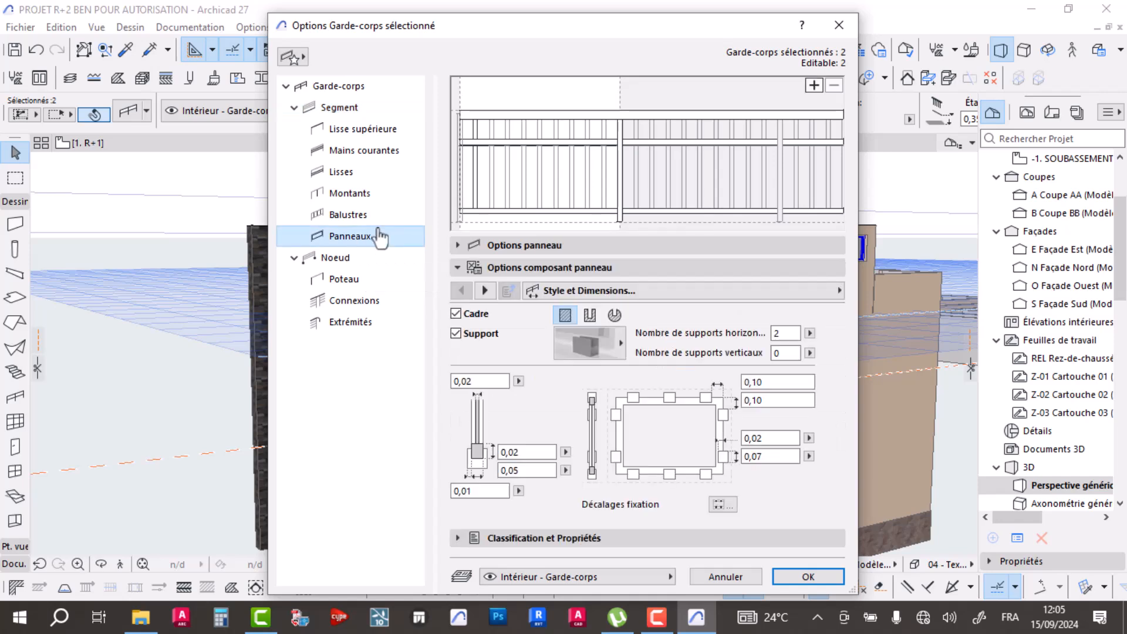
left_click(541, 157)
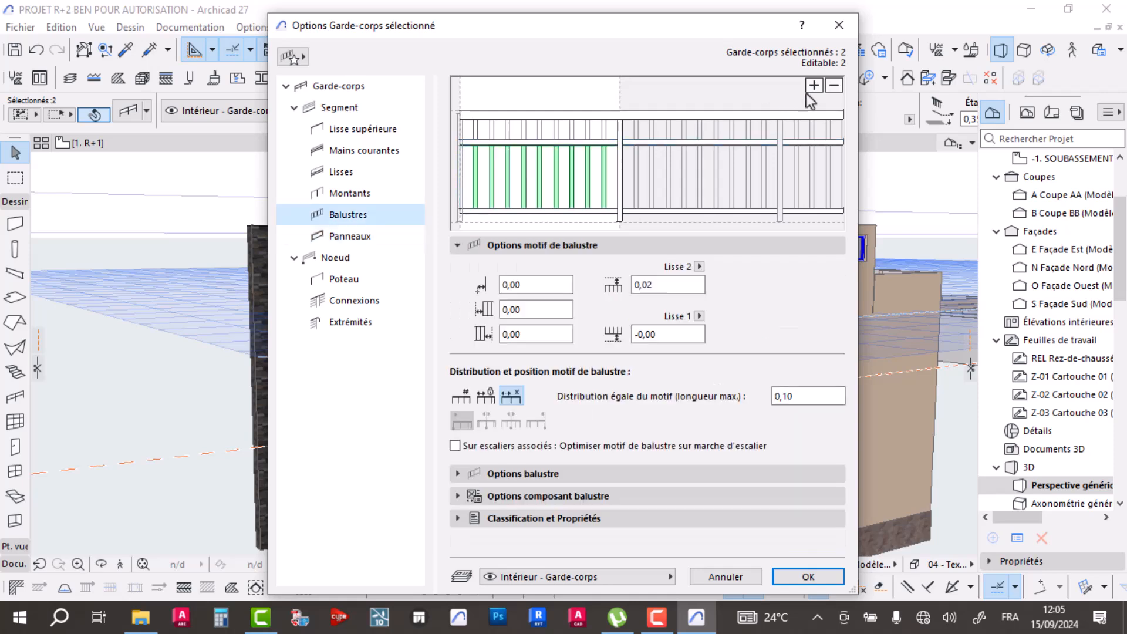
left_click(839, 85)
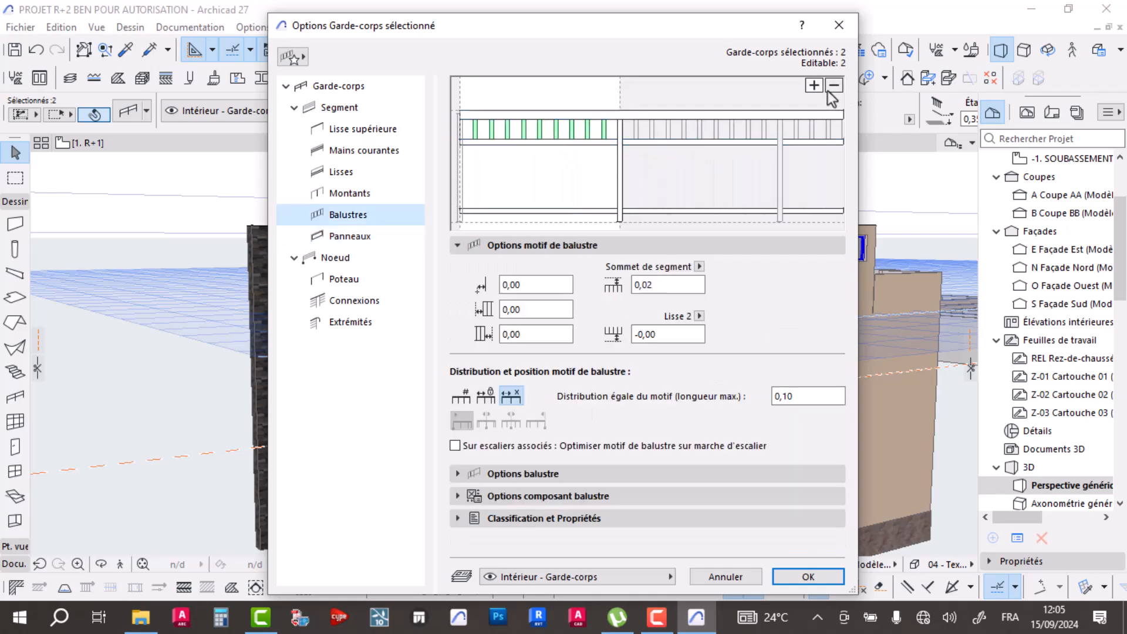
left_click(594, 144)
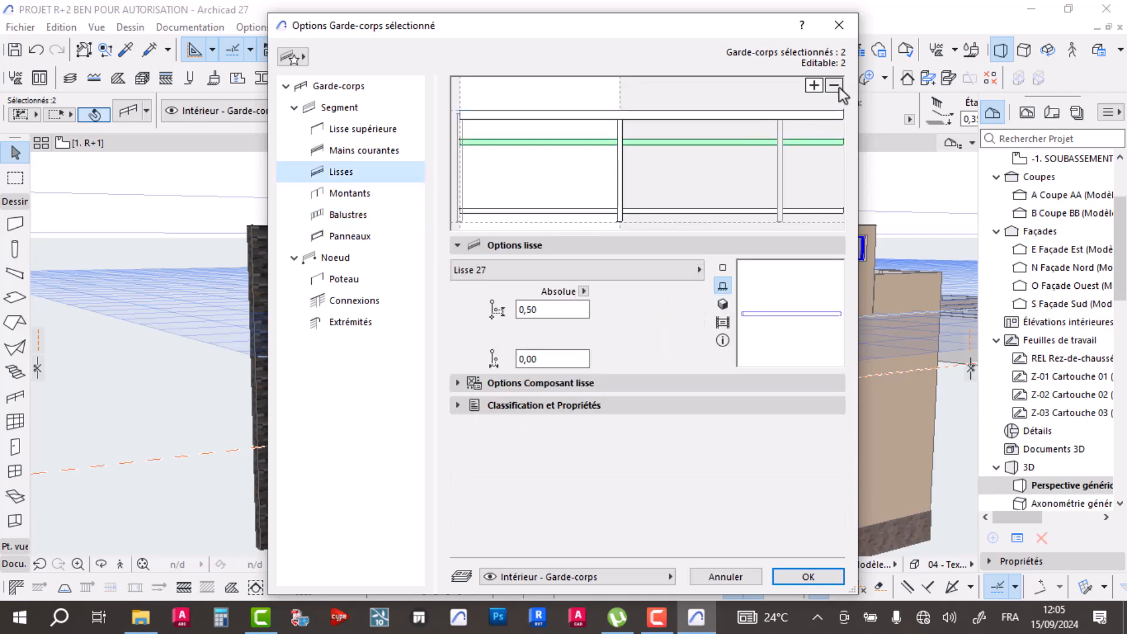
- Add a framed panel between the posts of both balcony railings and apply the settings
left_click(360, 245)
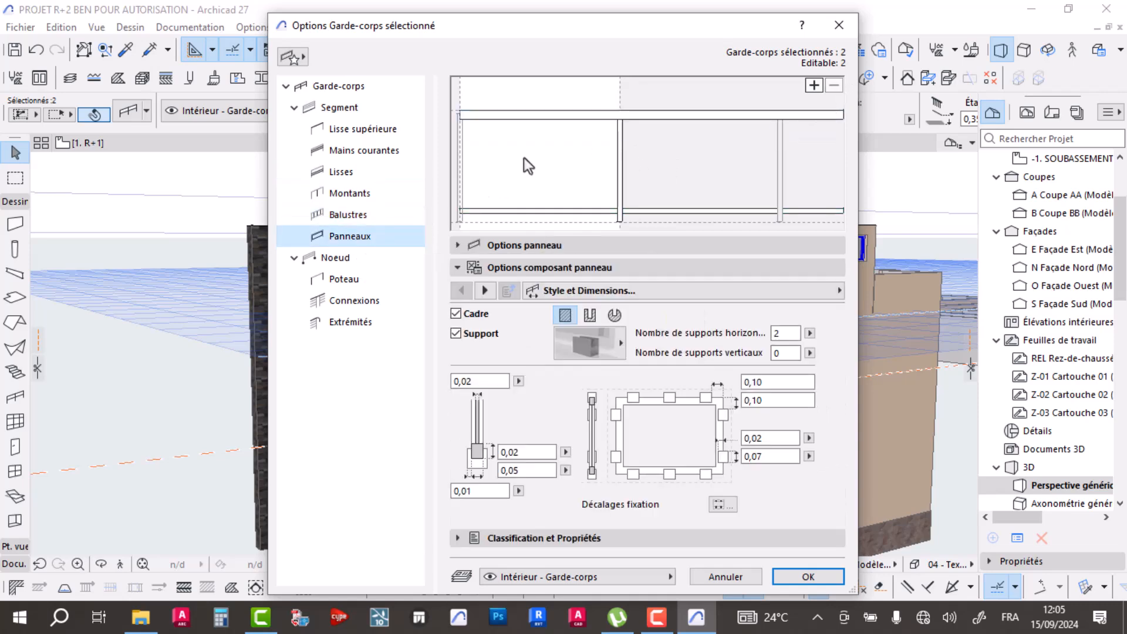
left_click(814, 85)
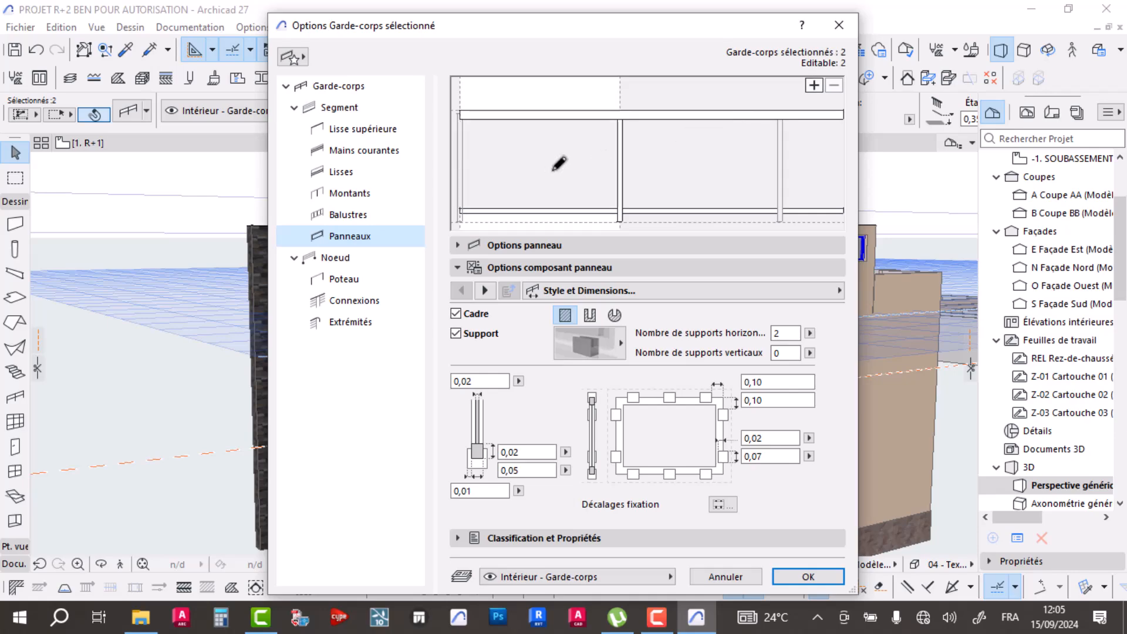
left_click(808, 577)
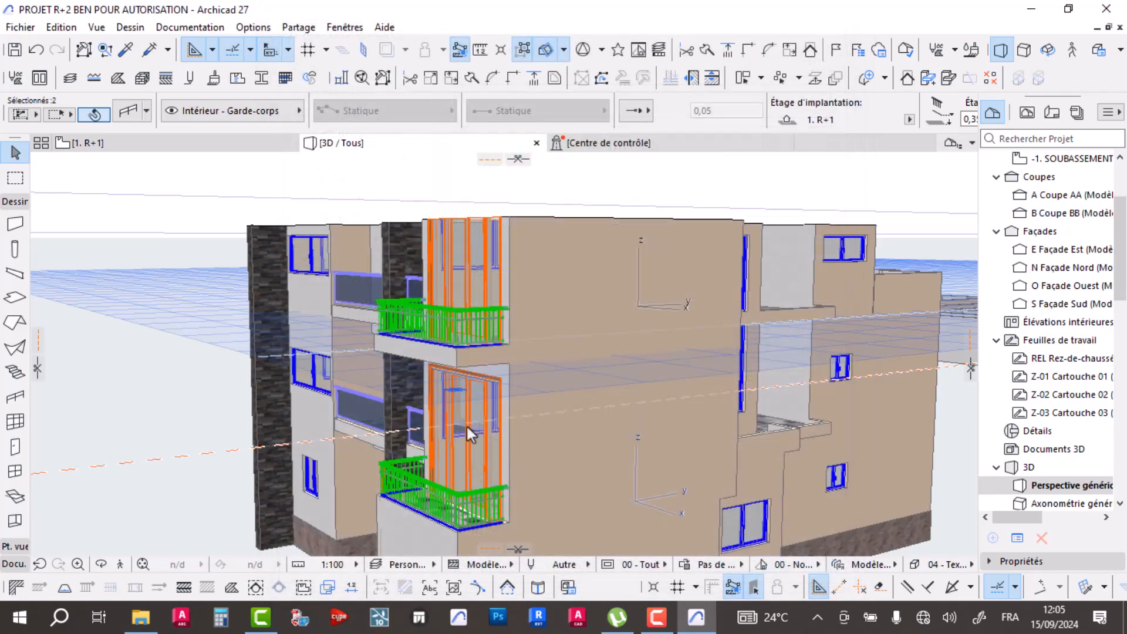
- Turn on the panel surface override in the 3D representation of both balcony railings' panels
scroll(466, 405, "up", 3)
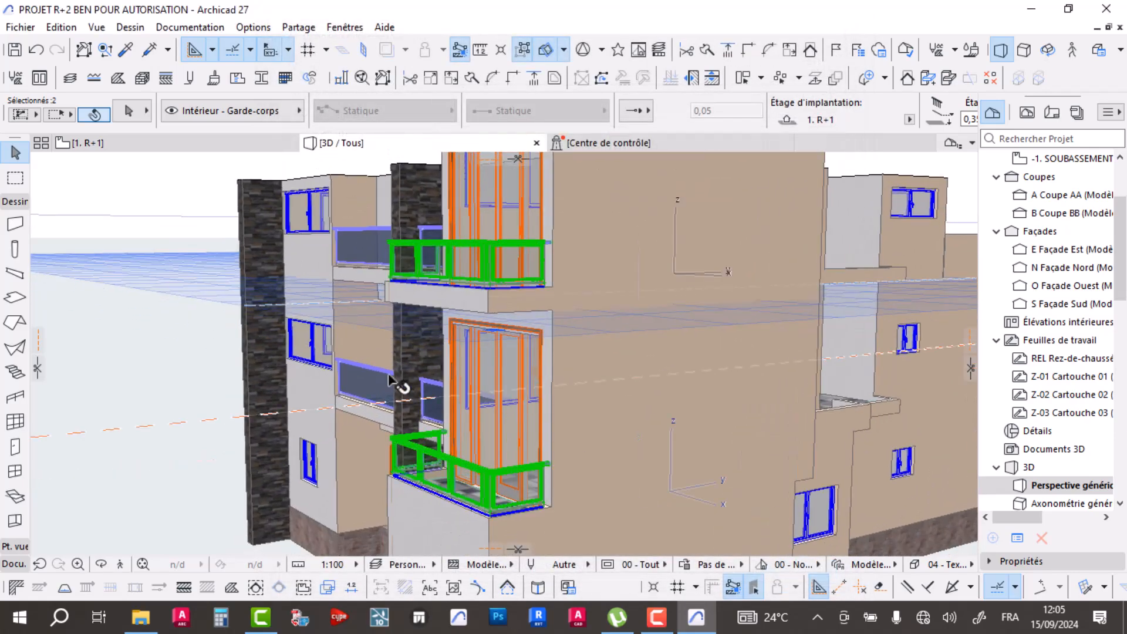
scroll(648, 372, "up", 5)
scroll(889, 374, "down", 5)
scroll(339, 373, "up", 5)
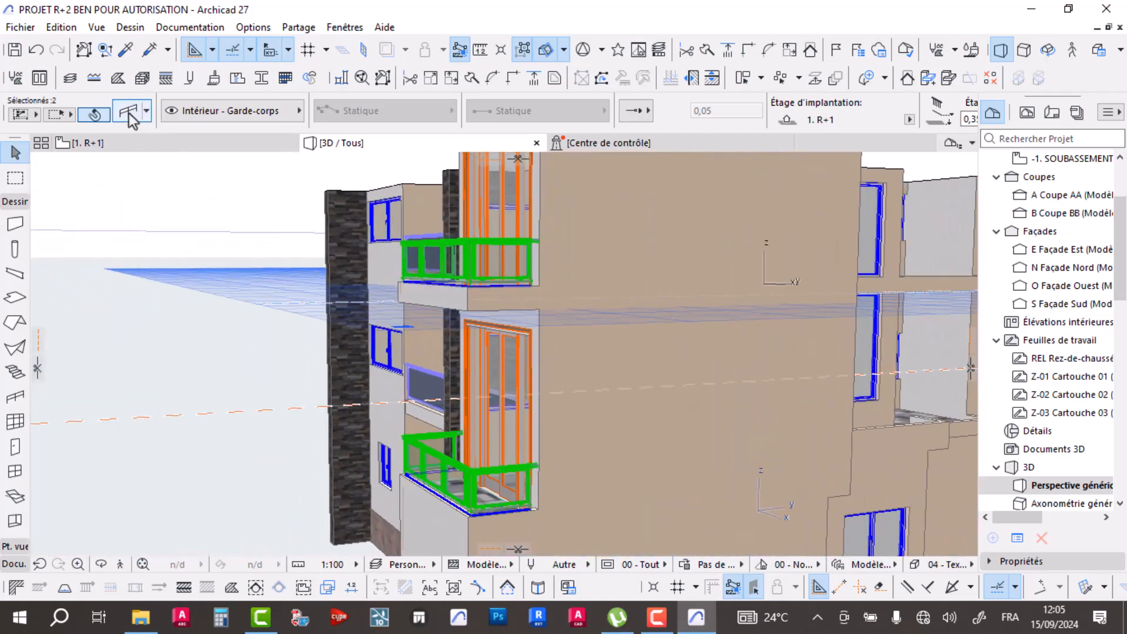
left_click(129, 112)
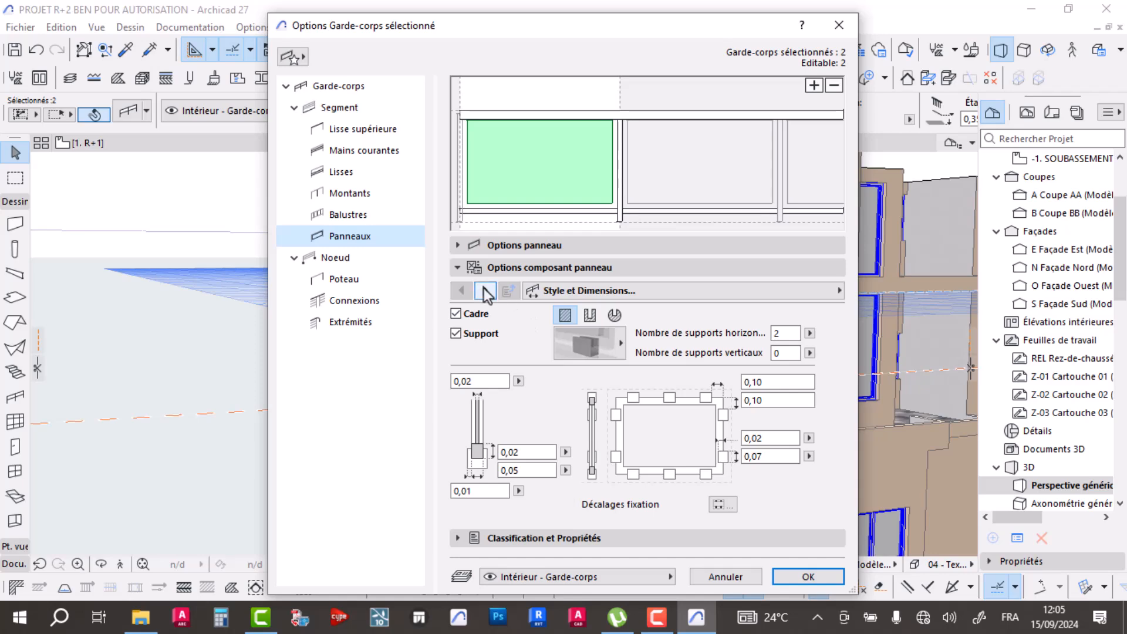
left_click(485, 291)
left_click(485, 290)
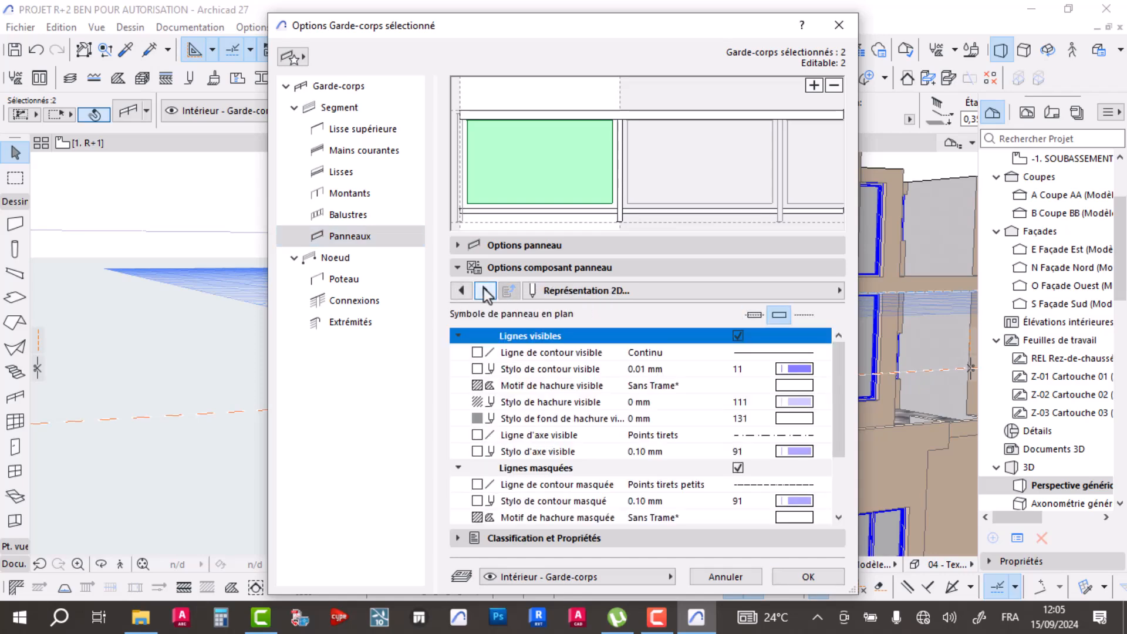
left_click(485, 291)
scroll(614, 457, "down", 1)
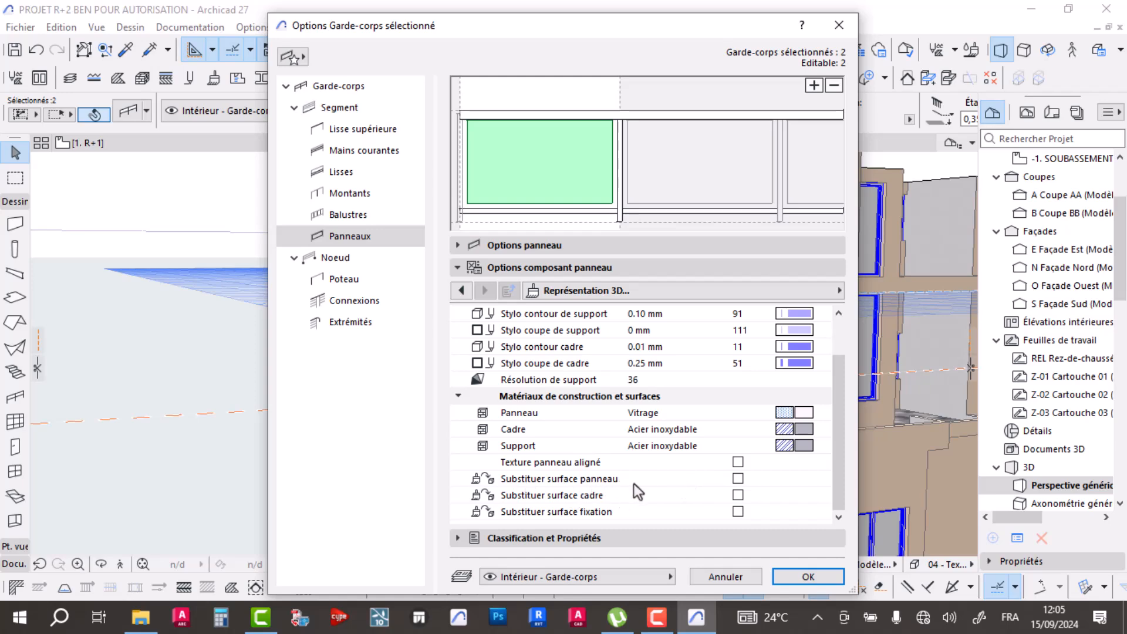
left_click(738, 479)
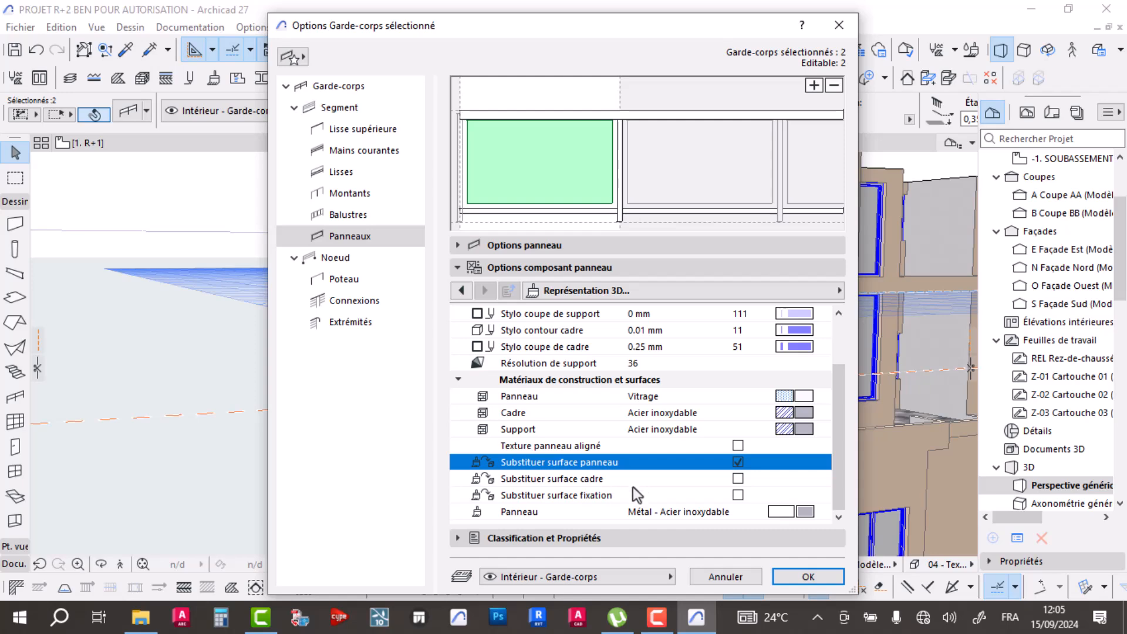
- Set the panel surface of both balcony railings to Transp - Verre satiné and apply the settings
left_click(808, 512)
left_click(825, 512)
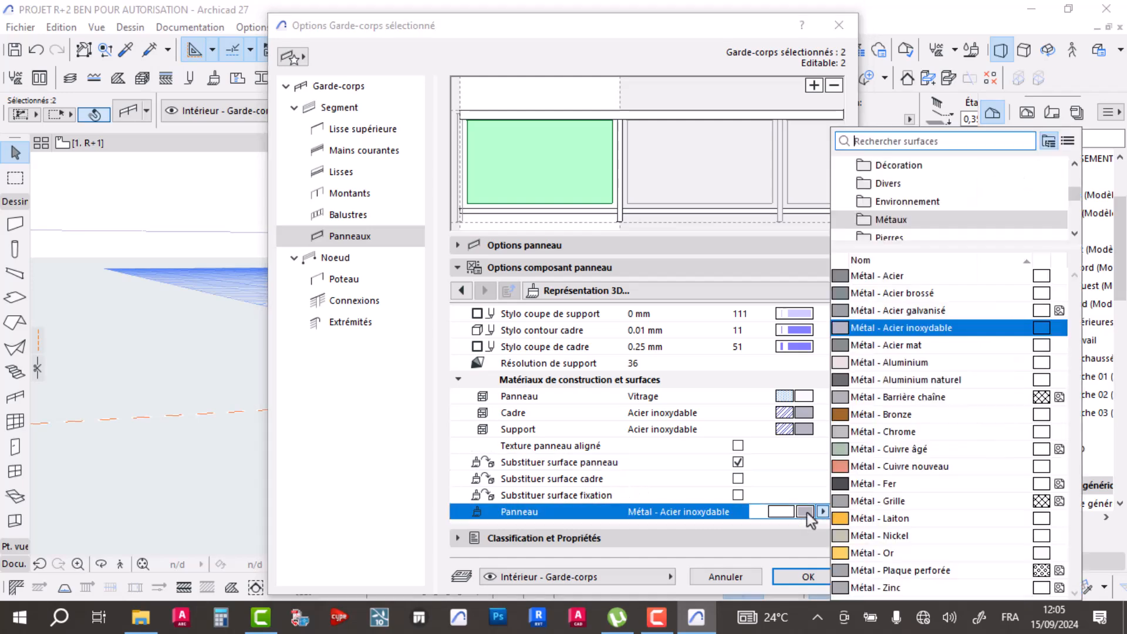
scroll(904, 223, "down", 2)
left_click(887, 220)
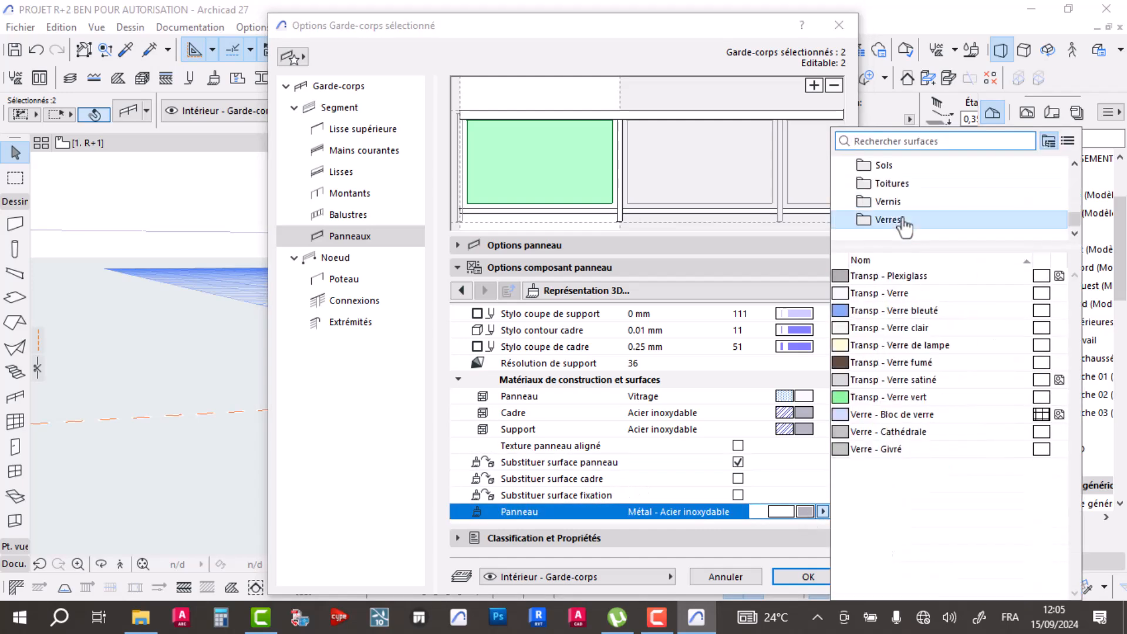
left_click(877, 380)
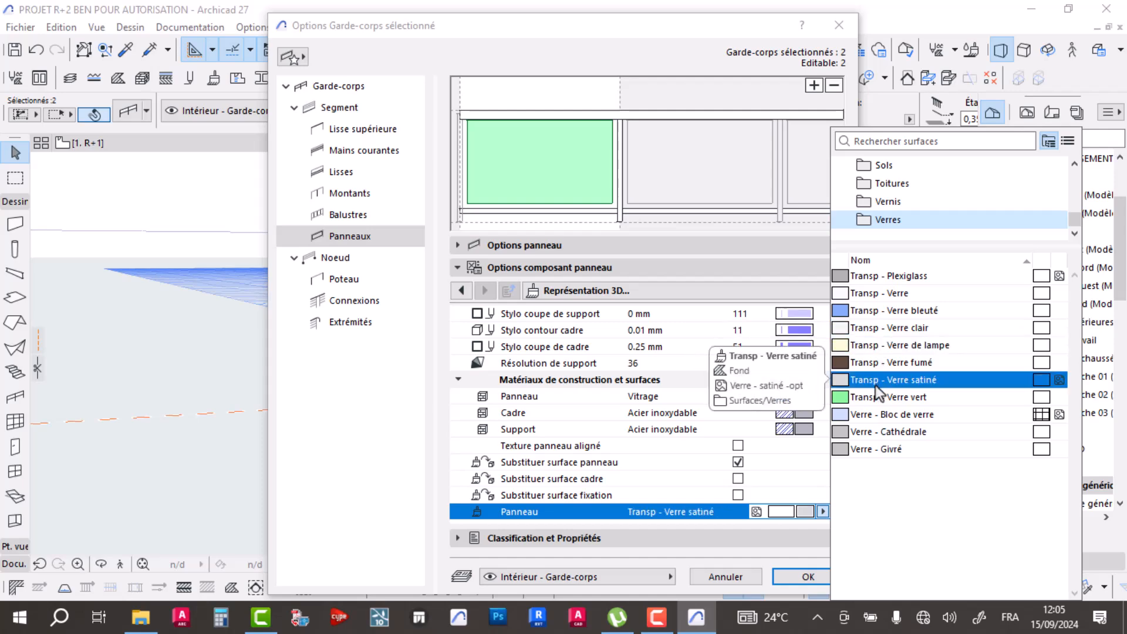
left_click(808, 577)
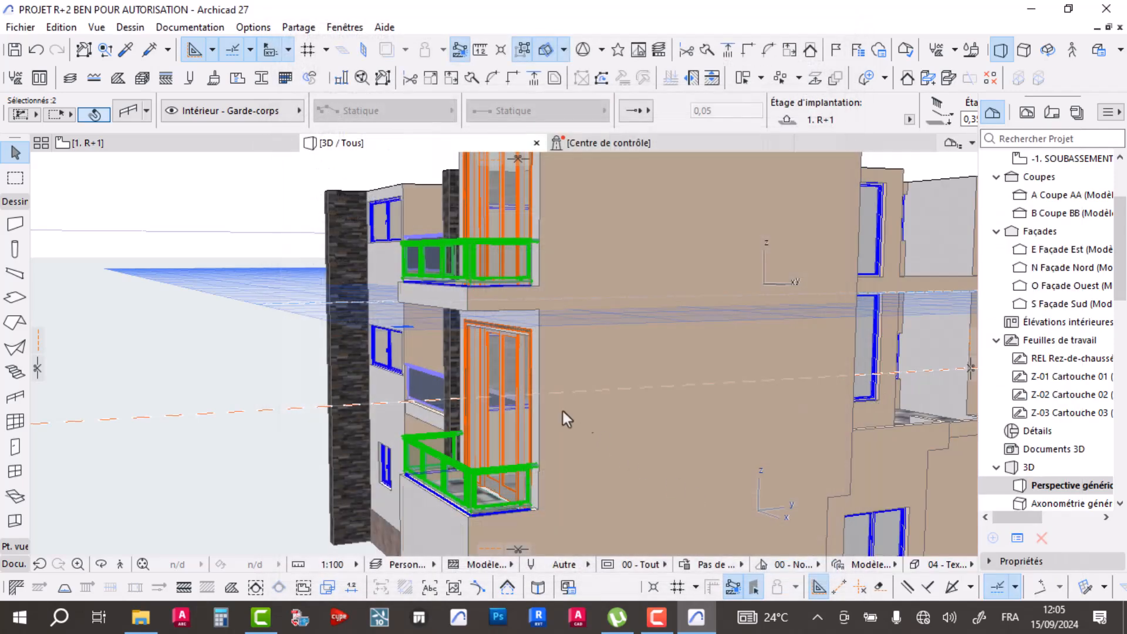
- In the R+1 plan, change the small balcony railing's panel surface to Transp - Verre bleuté
middle_click_drag(567, 368, 259, 185, "shift")
left_click(125, 146)
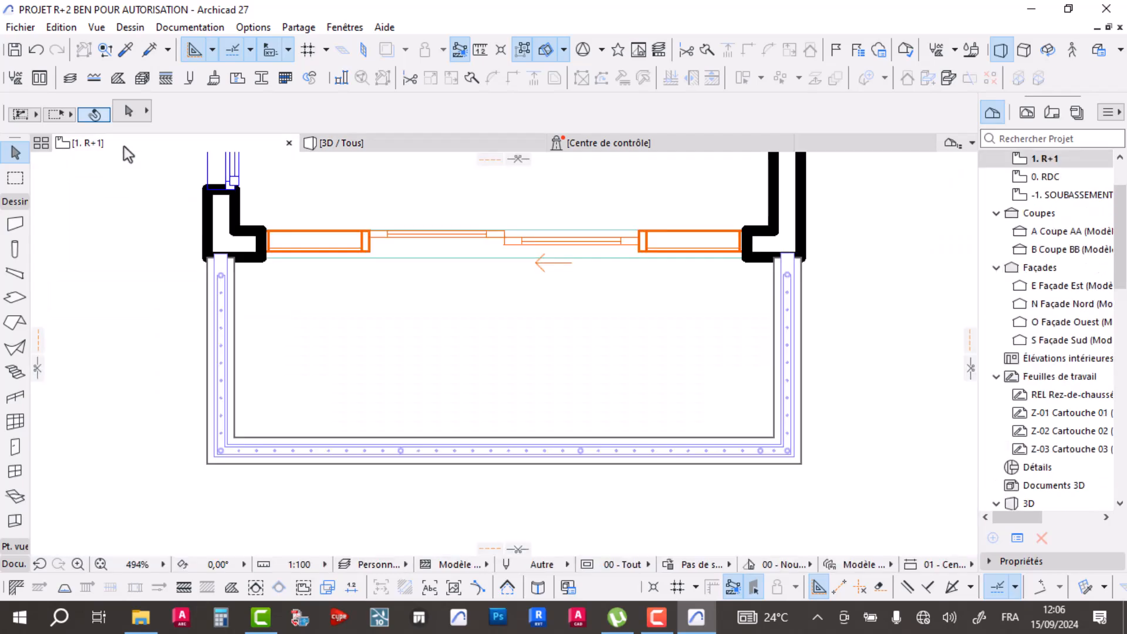
left_click(226, 283, "alt")
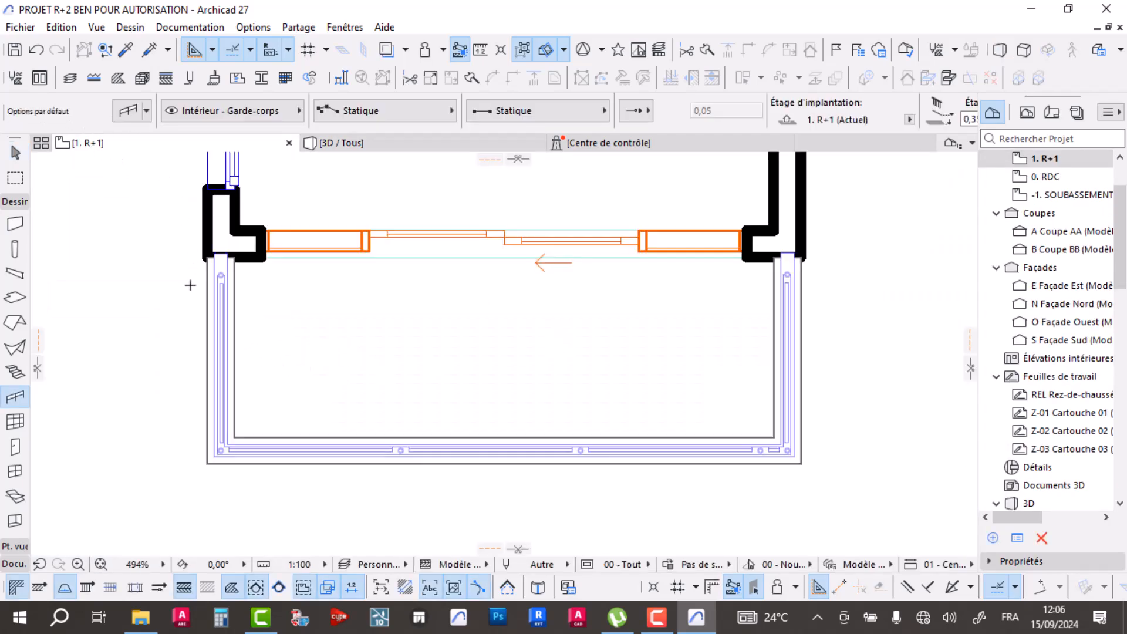
key("shift")
left_click(222, 285)
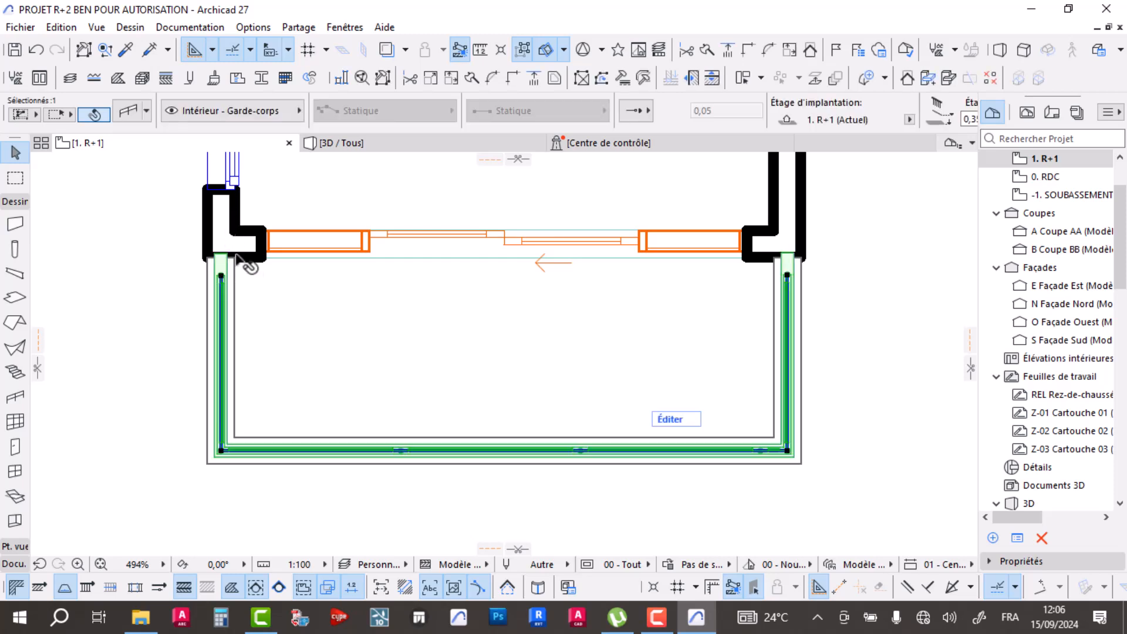
scroll(327, 307, "down", 10)
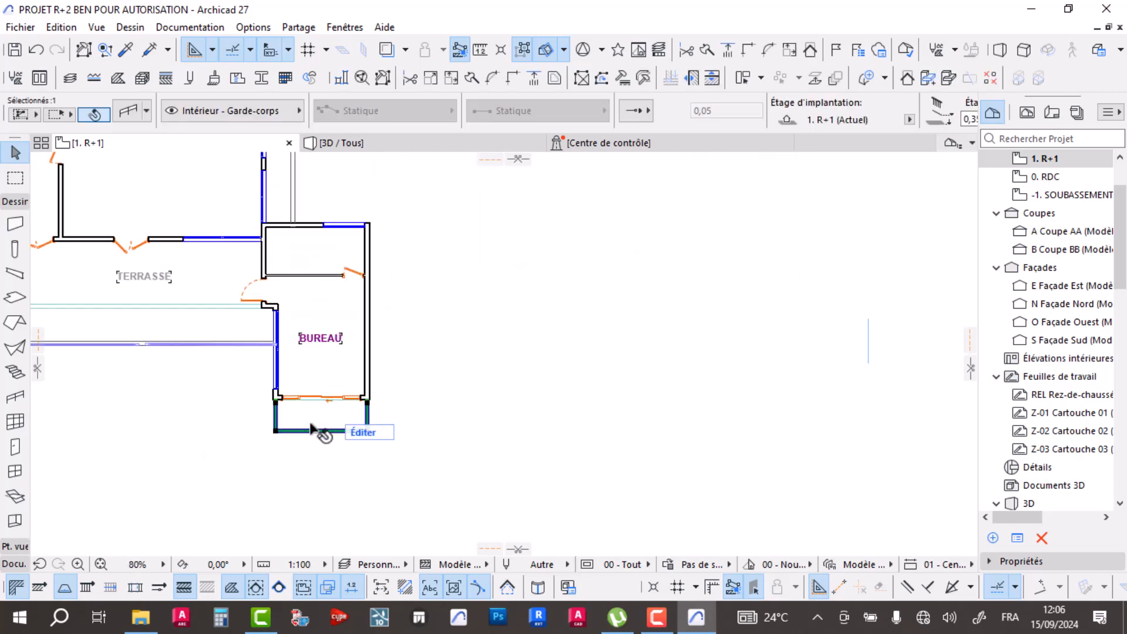
left_click(126, 109)
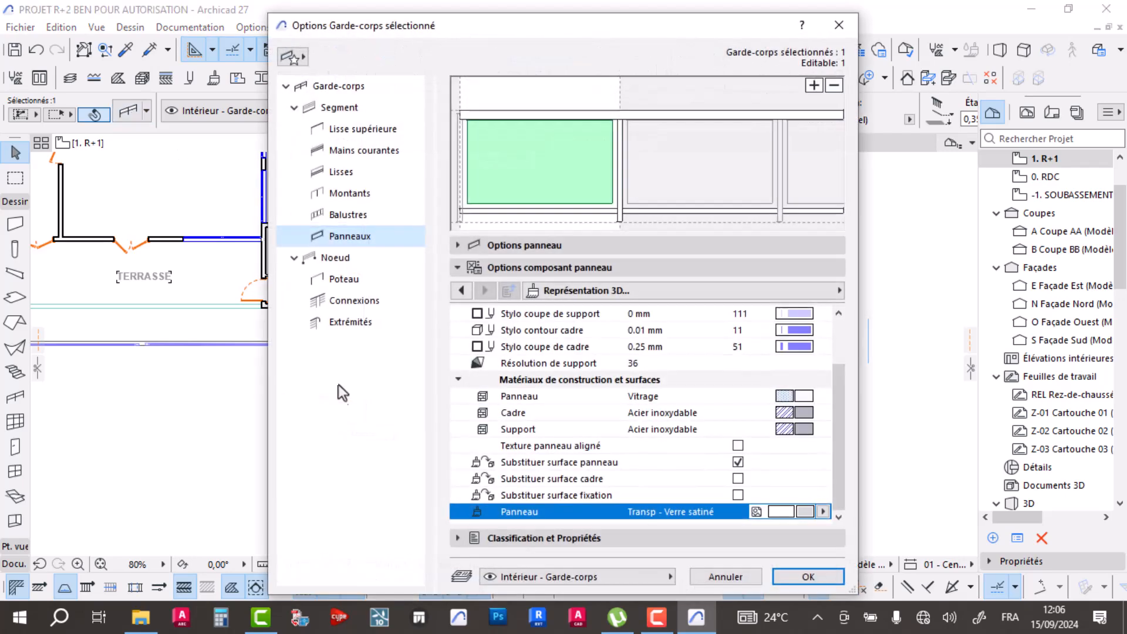
left_click(824, 512)
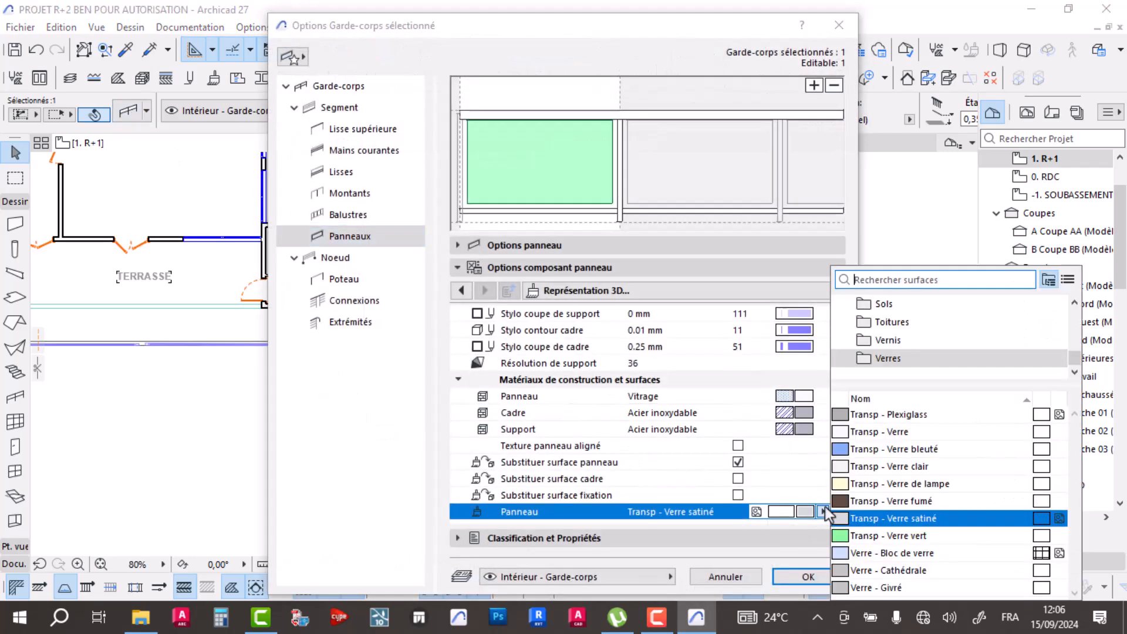
left_click(878, 453)
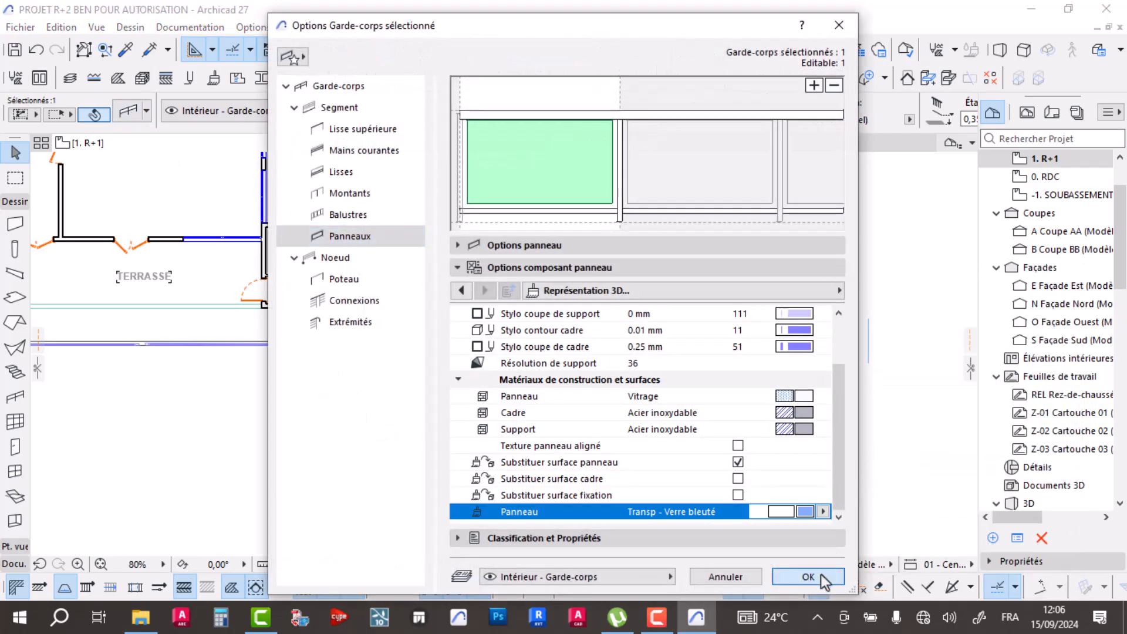
left_click(820, 575)
- Pick up the R+1 balcony railing's settings and transfer them to the matching railing on the R+2 plan
scroll(282, 434, "up", 2)
scroll(279, 434, "up", 6)
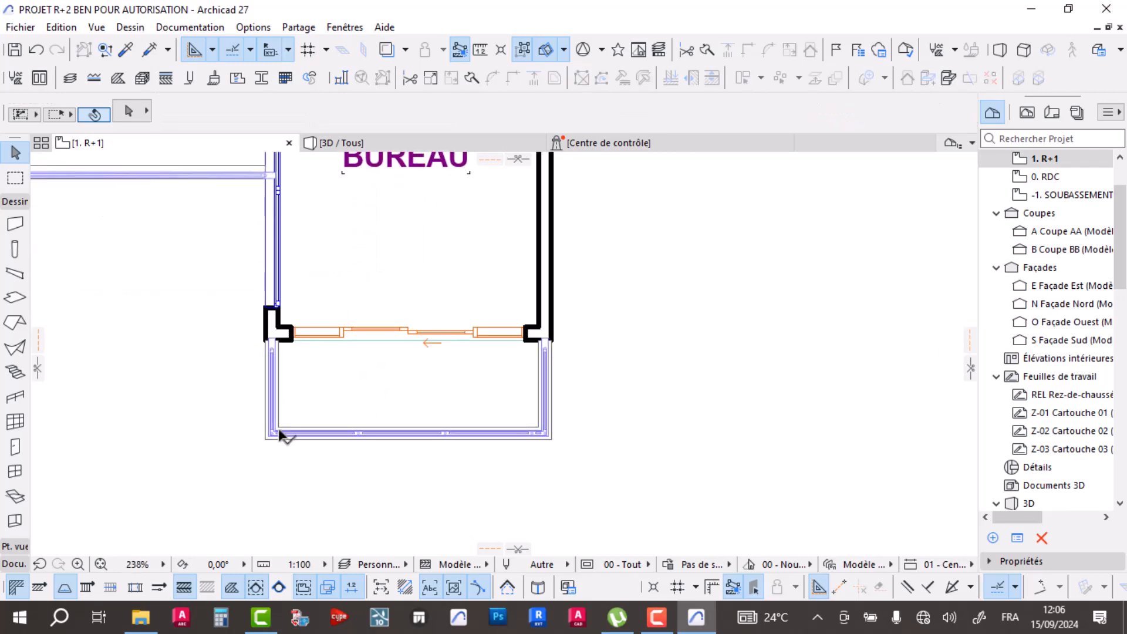
left_click(281, 433, "alt")
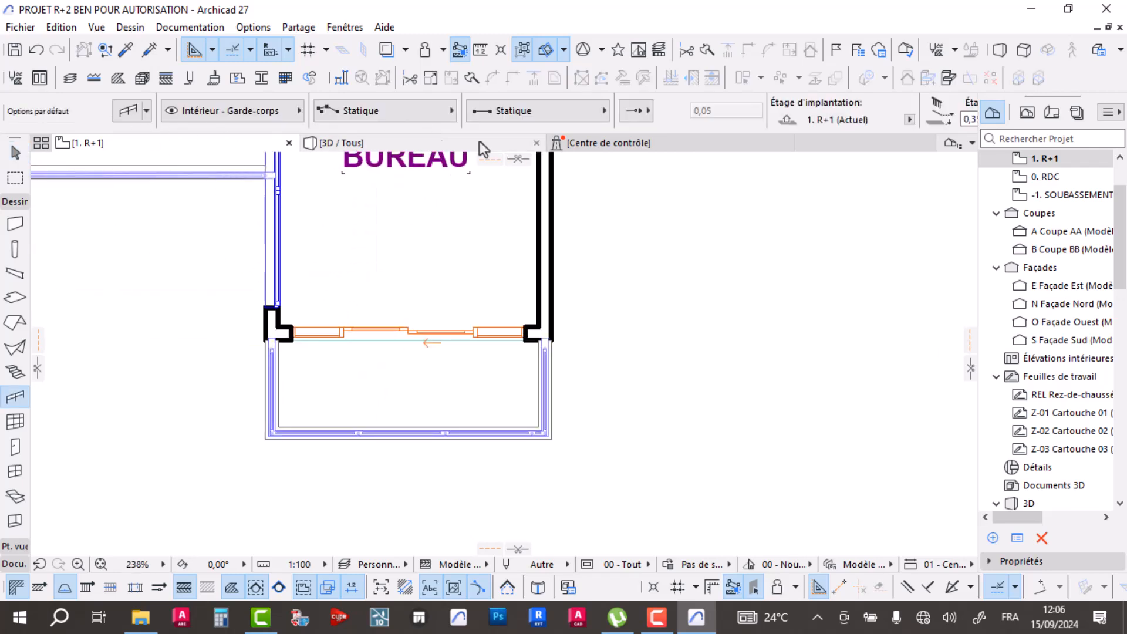
scroll(1061, 186, "up", 2)
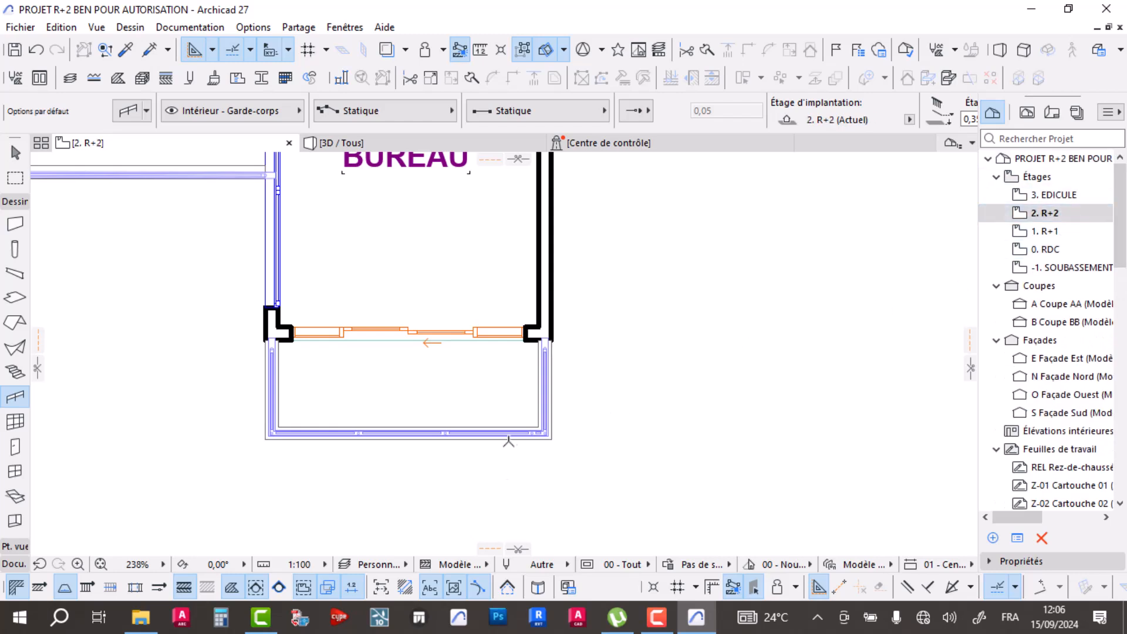
scroll(515, 441, "up", 5)
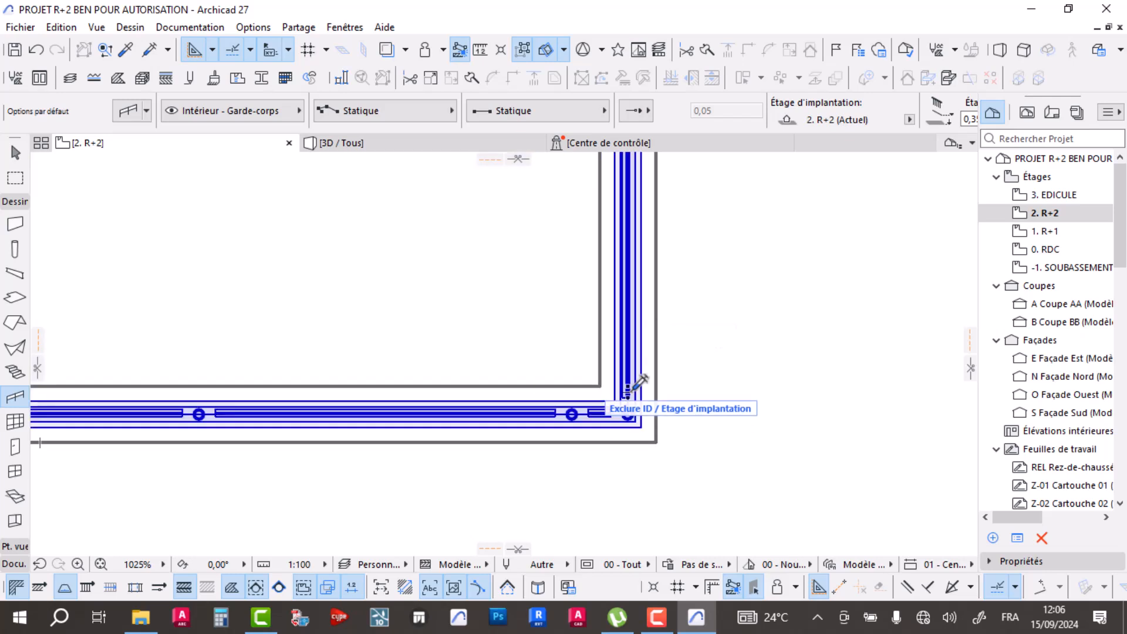
left_click(628, 392)
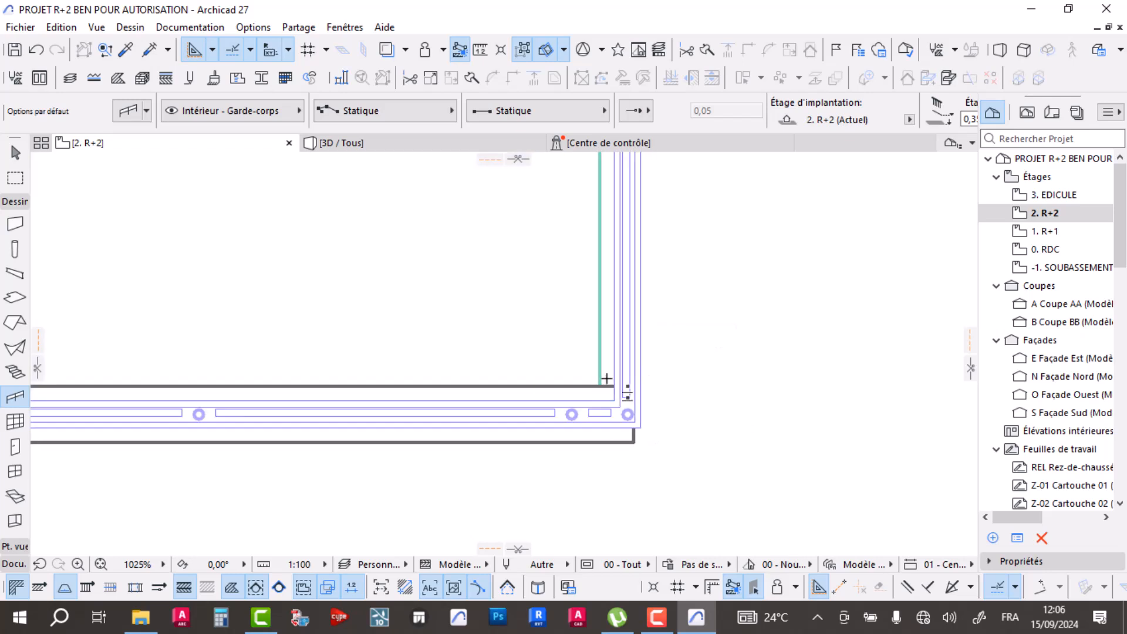
scroll(607, 379, "down", 4)
key("Escape")
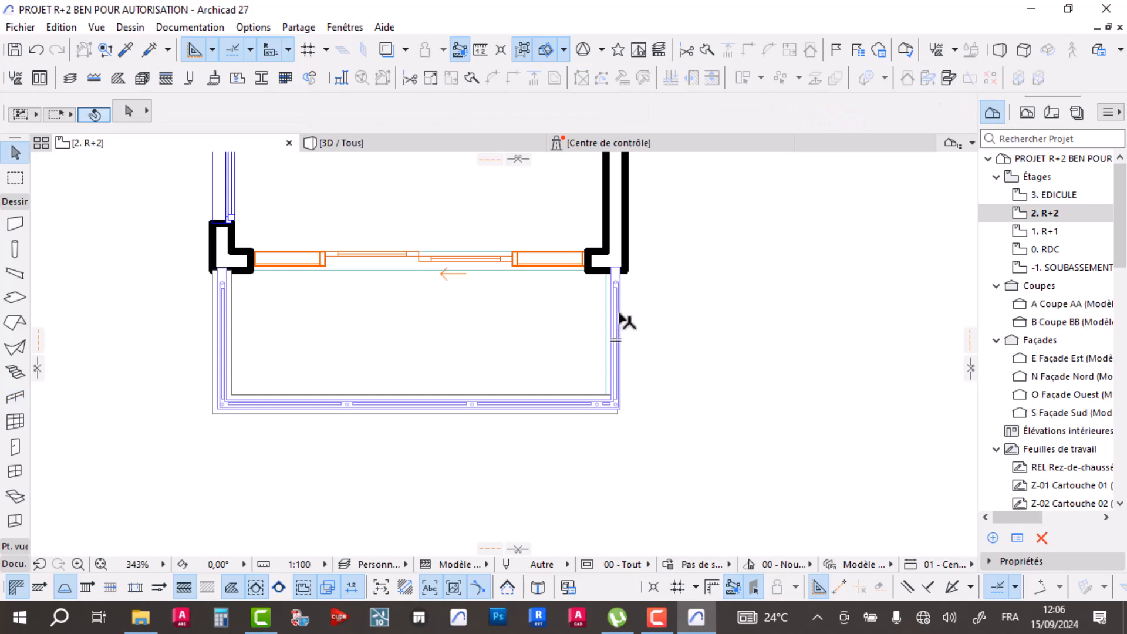
- Offset the right-hand segment of the R+2 balcony railing slightly inward, parallel to the balcony's side
left_click(617, 304)
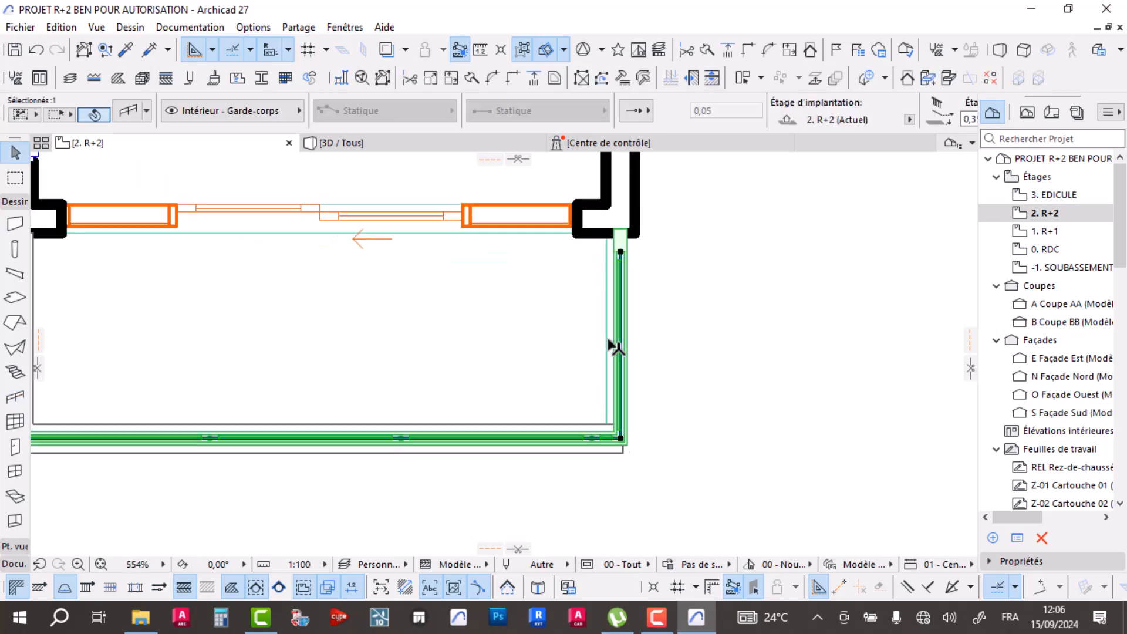
scroll(610, 345, "up", 5)
left_click(629, 329)
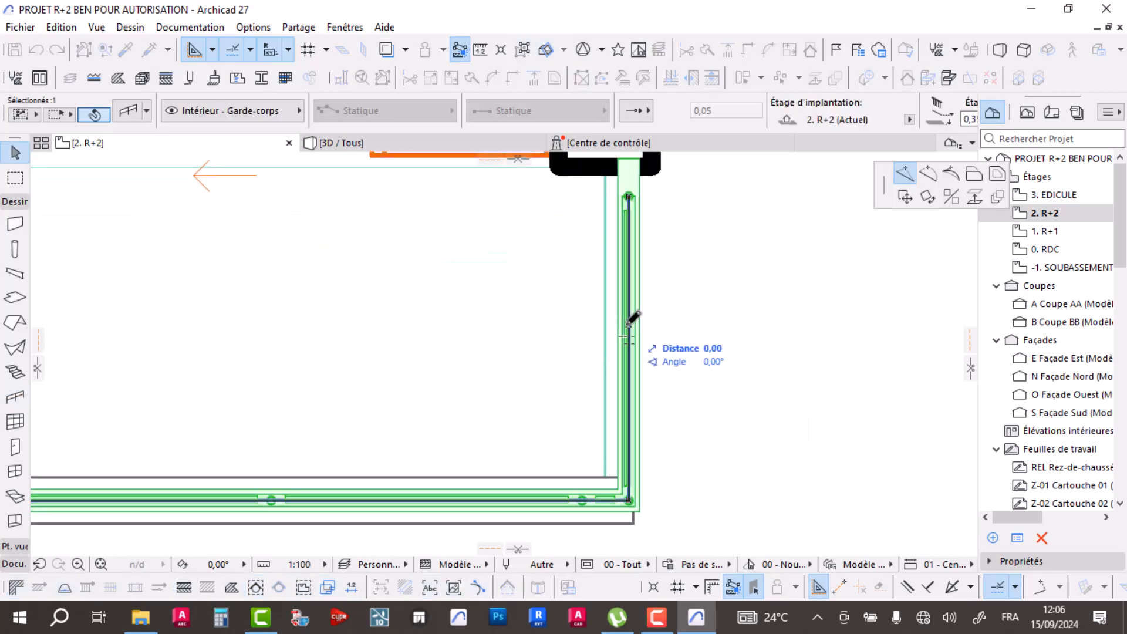
left_click(974, 173)
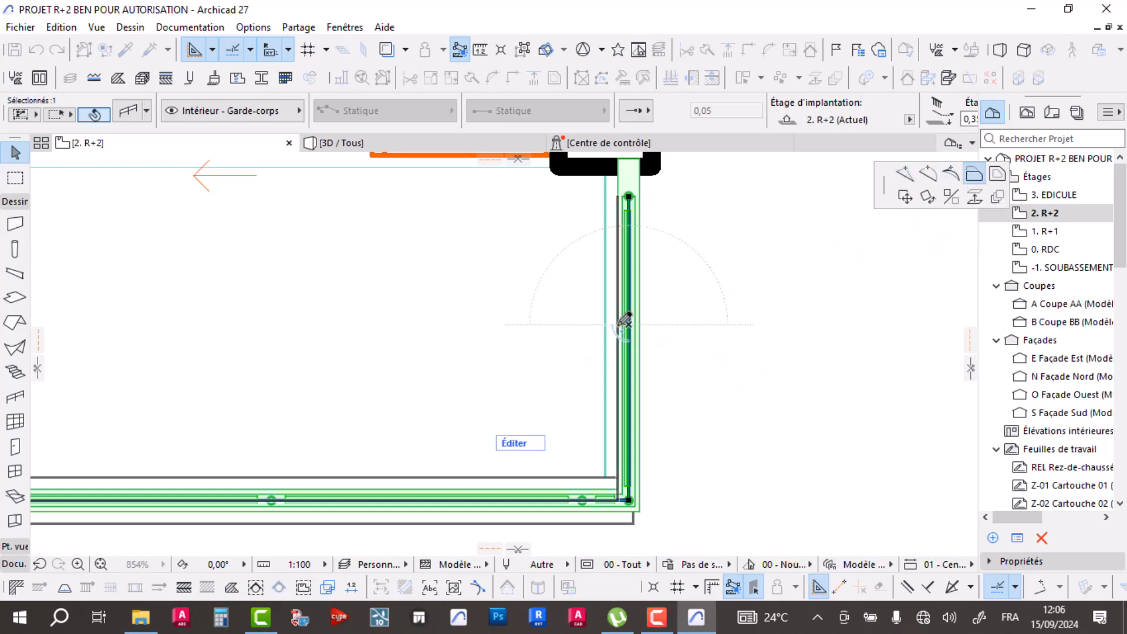
left_click(624, 320)
scroll(624, 335, "up", 3)
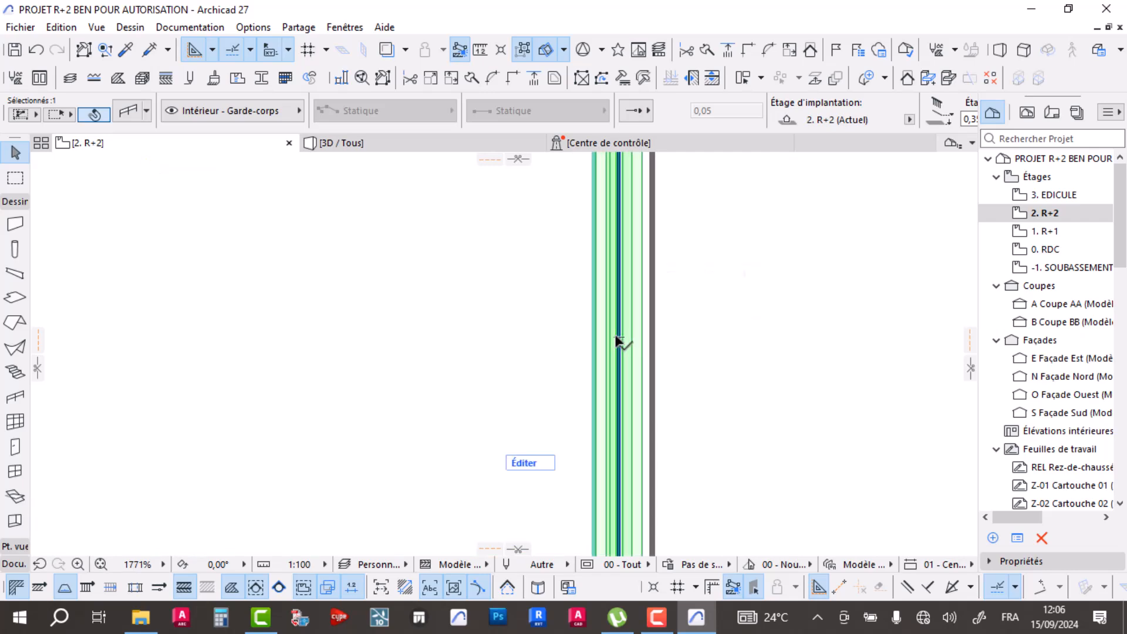
left_click(617, 336)
left_click(630, 329)
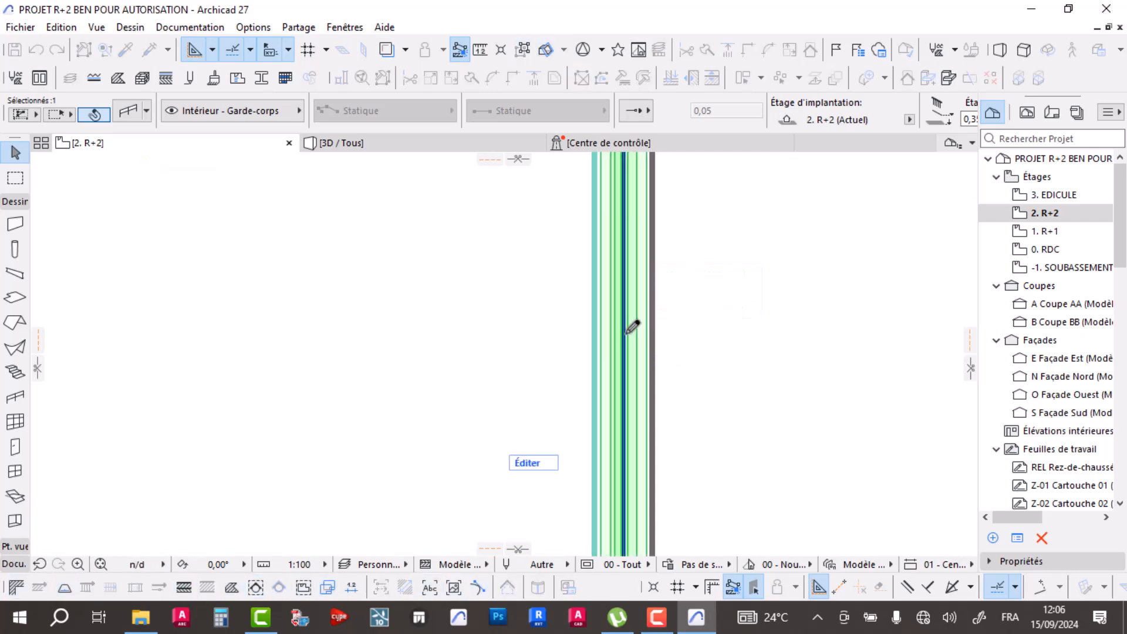
- Examine both small balconies' glass railings and the right-hand edge of the R+2 balcony in 3D
left_click(398, 143)
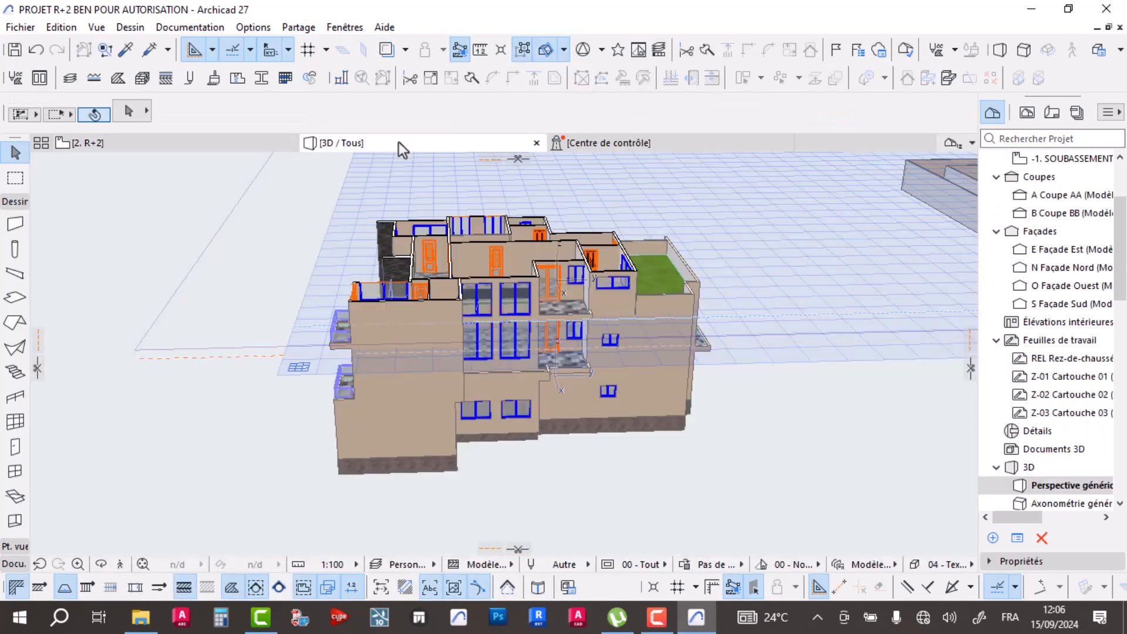
scroll(365, 382, "up", 5)
middle_click_drag(292, 411, 508, 364, "shift")
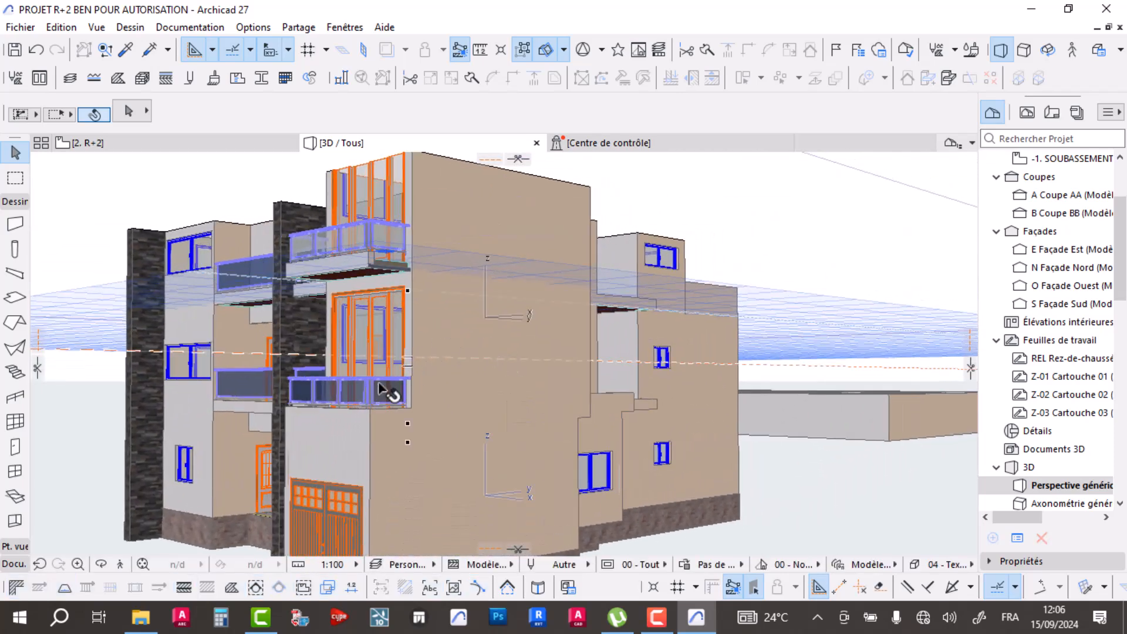
middle_click_drag(380, 380, 392, 381, "shift")
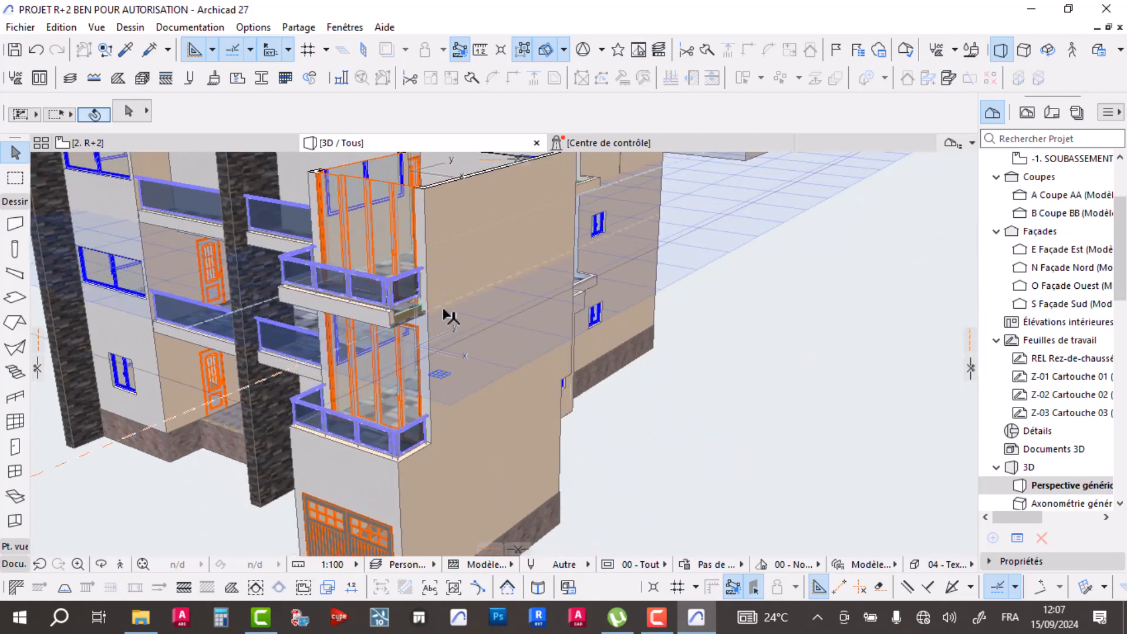
middle_click_drag(410, 415, 461, 433, "shift")
scroll(594, 290, "up", 8)
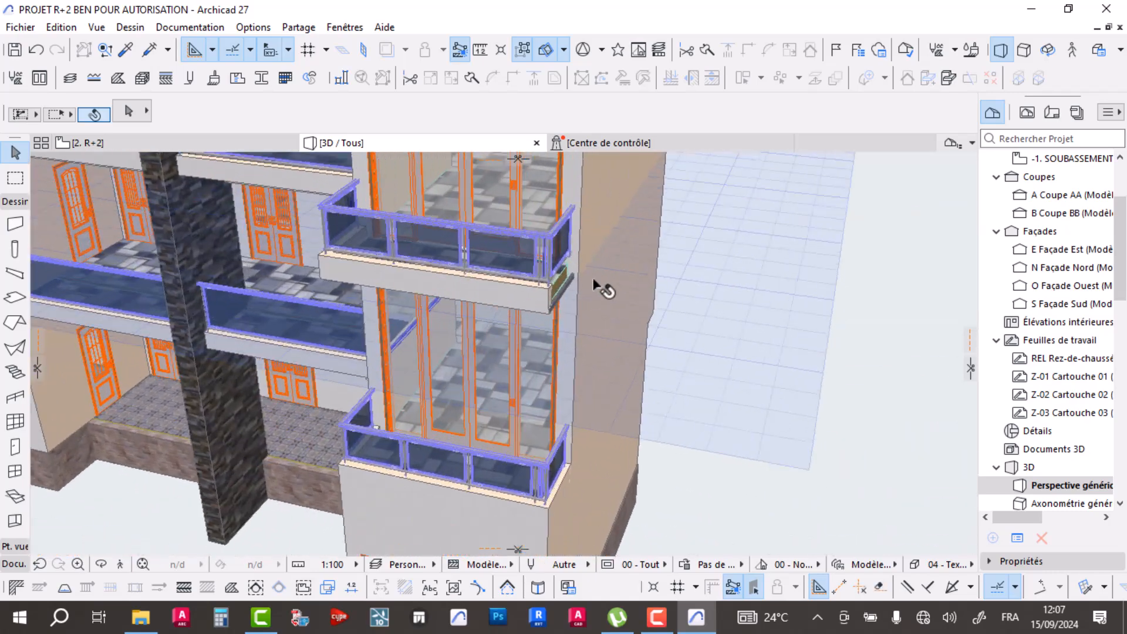
middle_click_drag(557, 288, 534, 331, "shift")
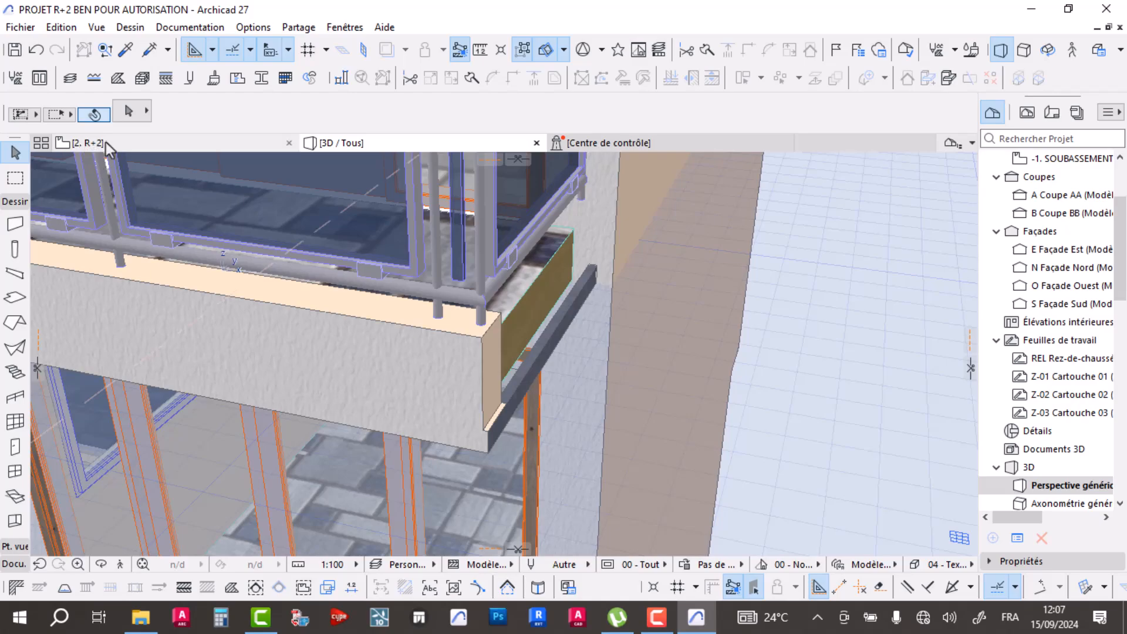
mouse_move(107, 142)
scroll(441, 431, "down", 5)
middle_click_drag(428, 417, 364, 246, "shift")
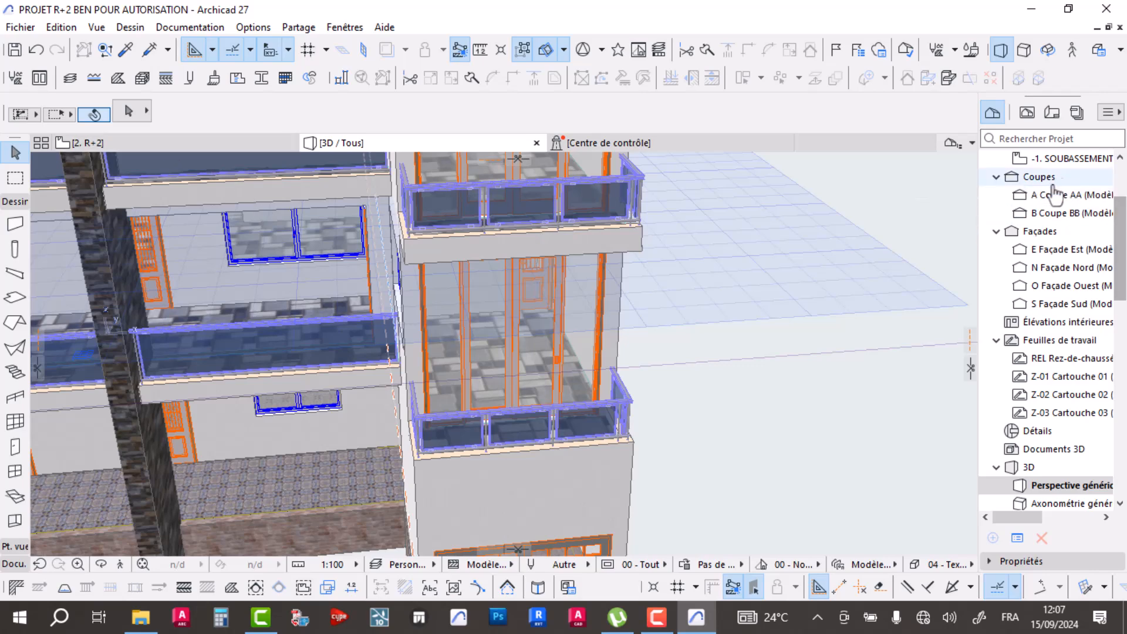
- Copy the right-hand low wall of the R+1 balcony and paste it at its original location on R+2
scroll(1076, 247, "up", 3)
double_click(1046, 231)
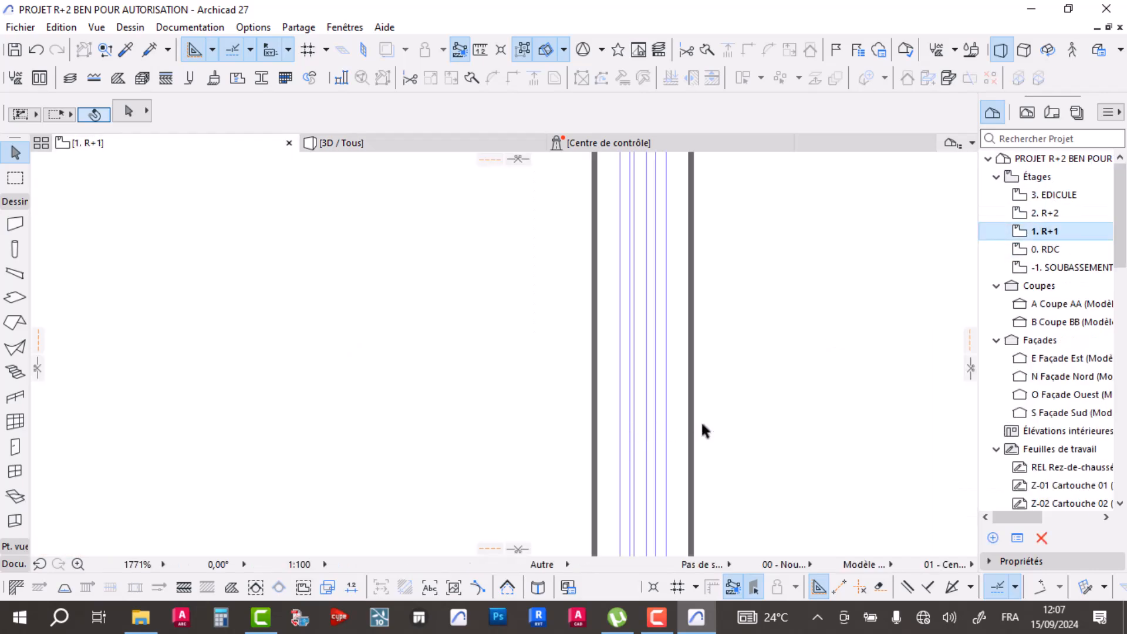
scroll(672, 294, "down", 5)
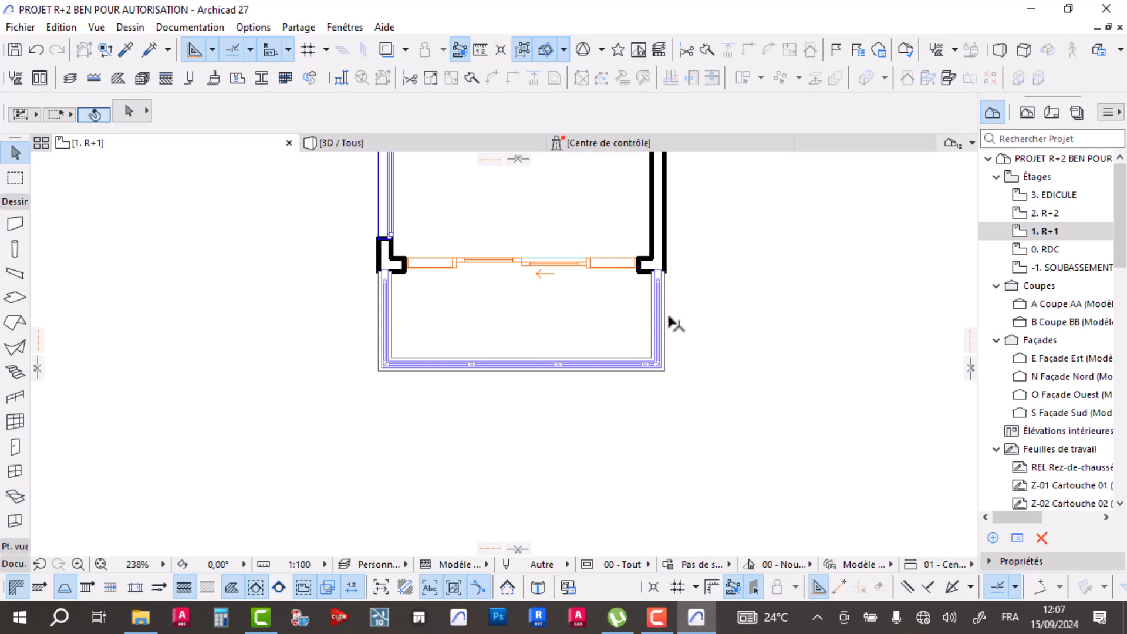
left_click(668, 322)
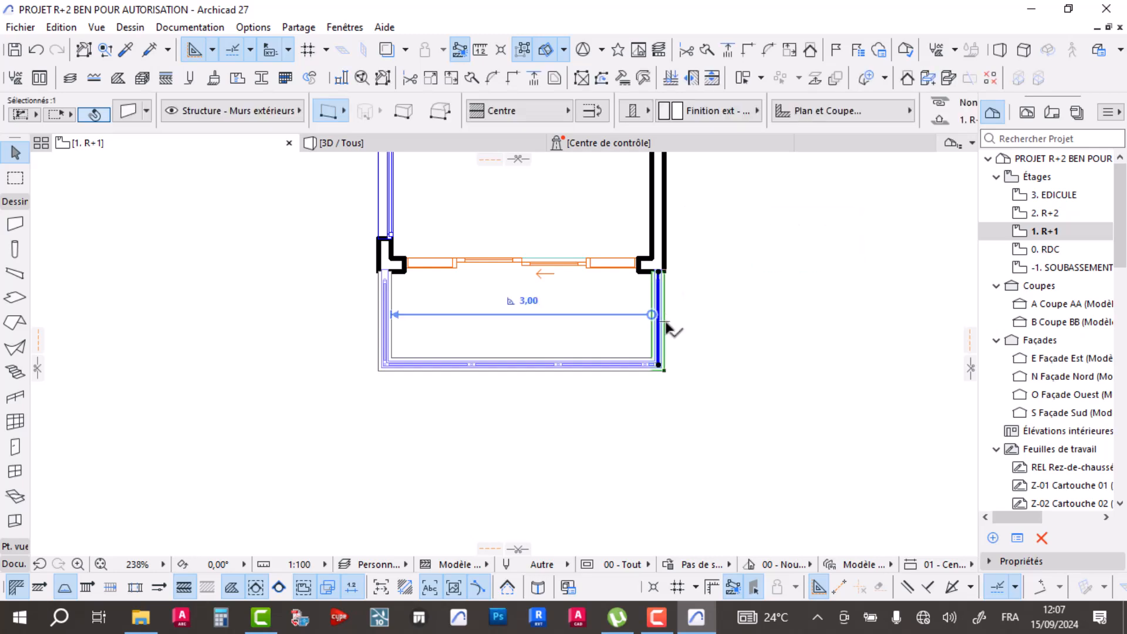
scroll(670, 324, "up", 6)
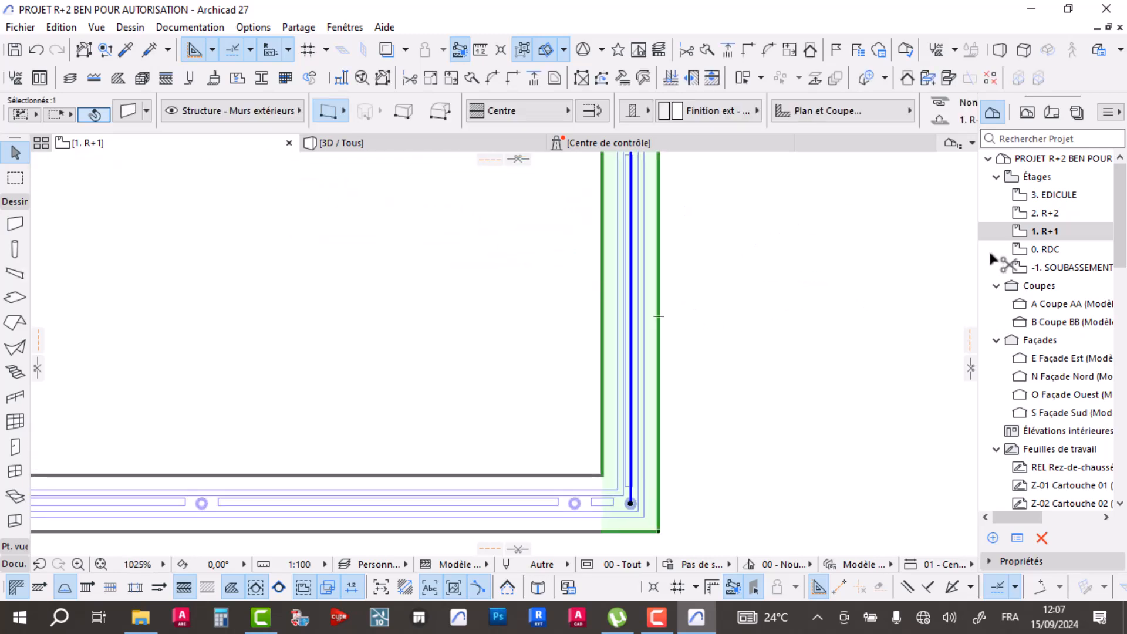
double_click(1039, 213)
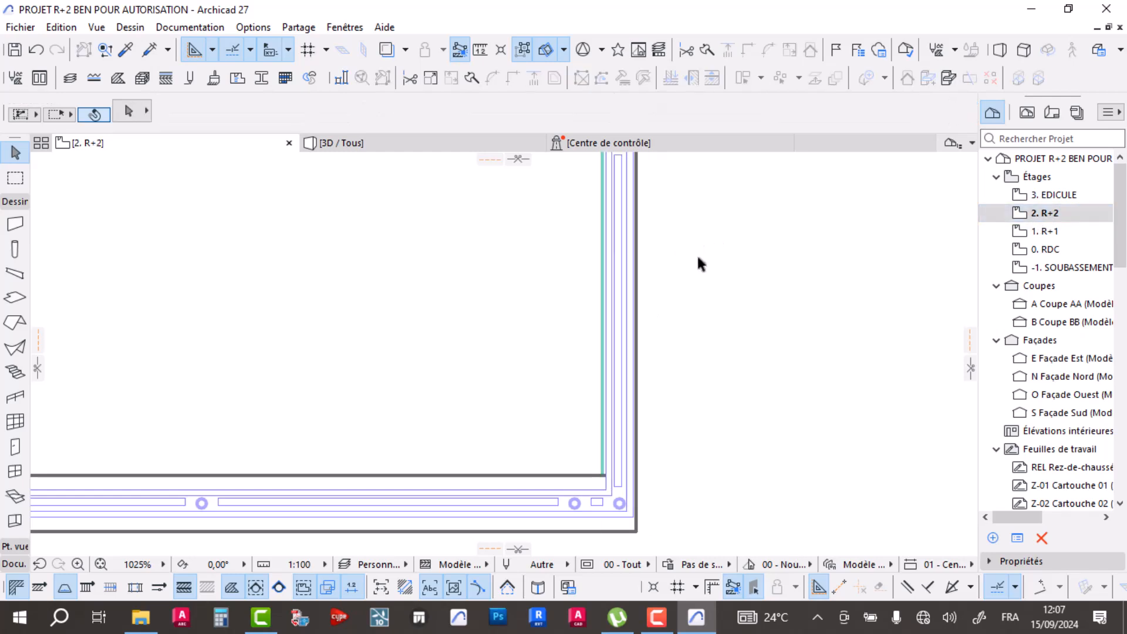
key("ctrl+v")
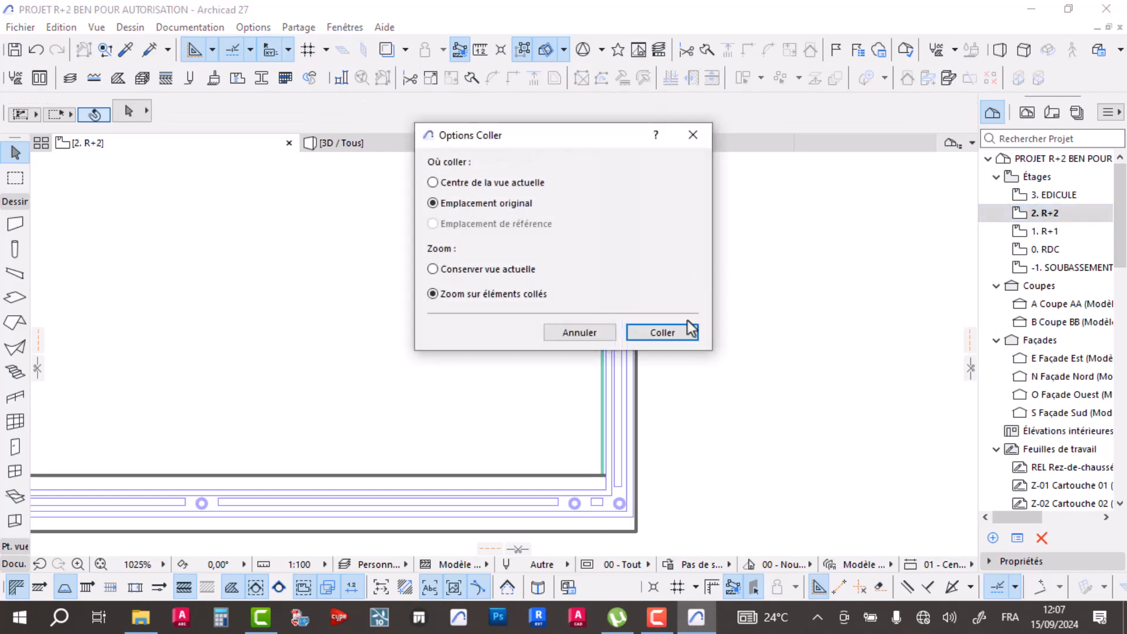
left_click(662, 333)
- Offset the right-hand segment of the R+2 balcony railing outward onto the centreline of the pasted low wall
scroll(523, 297, "up", 3)
left_click(489, 294)
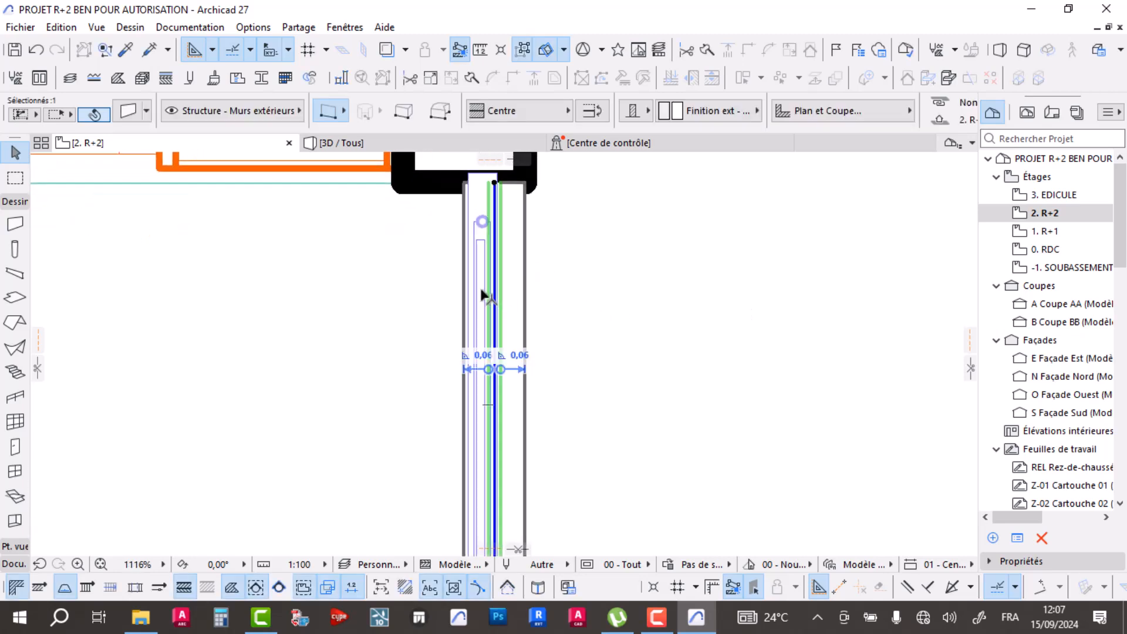
key("Escape")
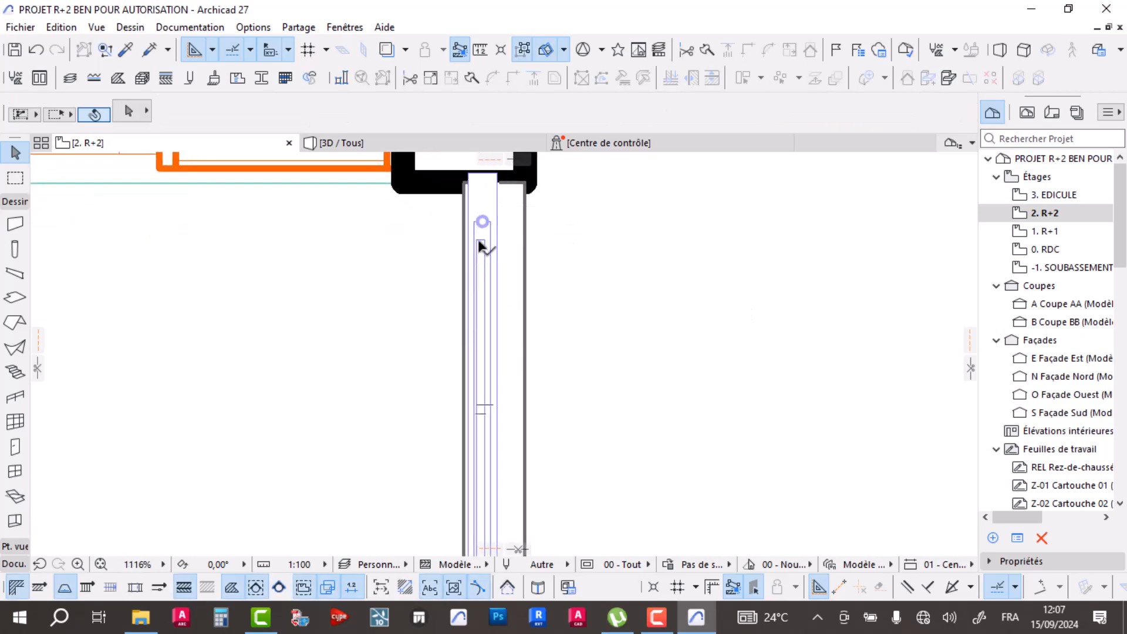
left_click(499, 254)
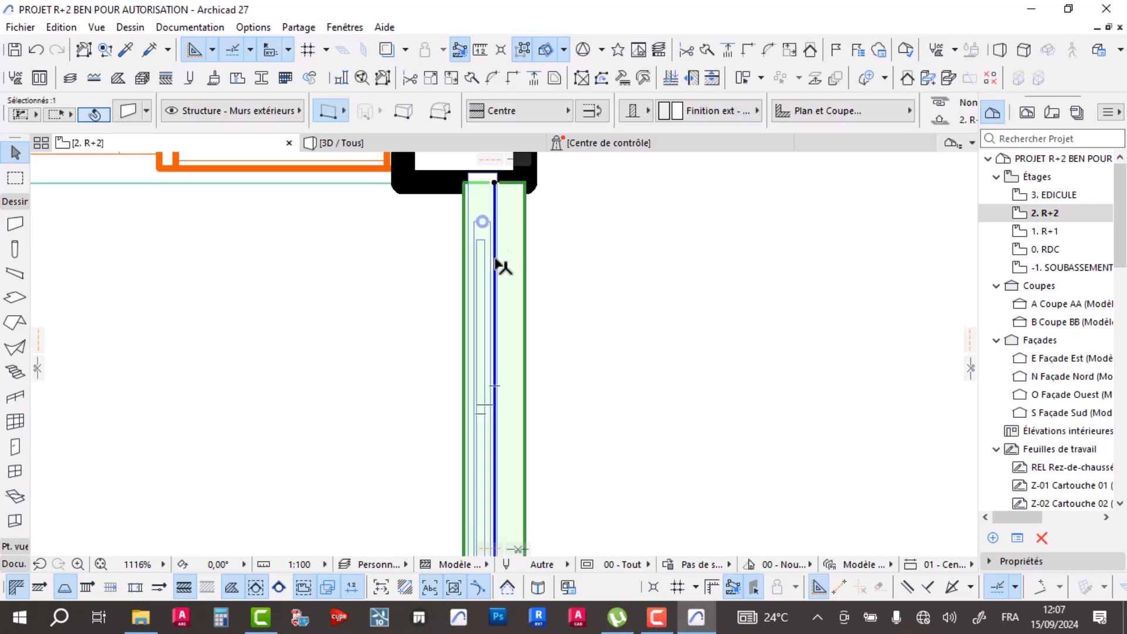
left_click(482, 223)
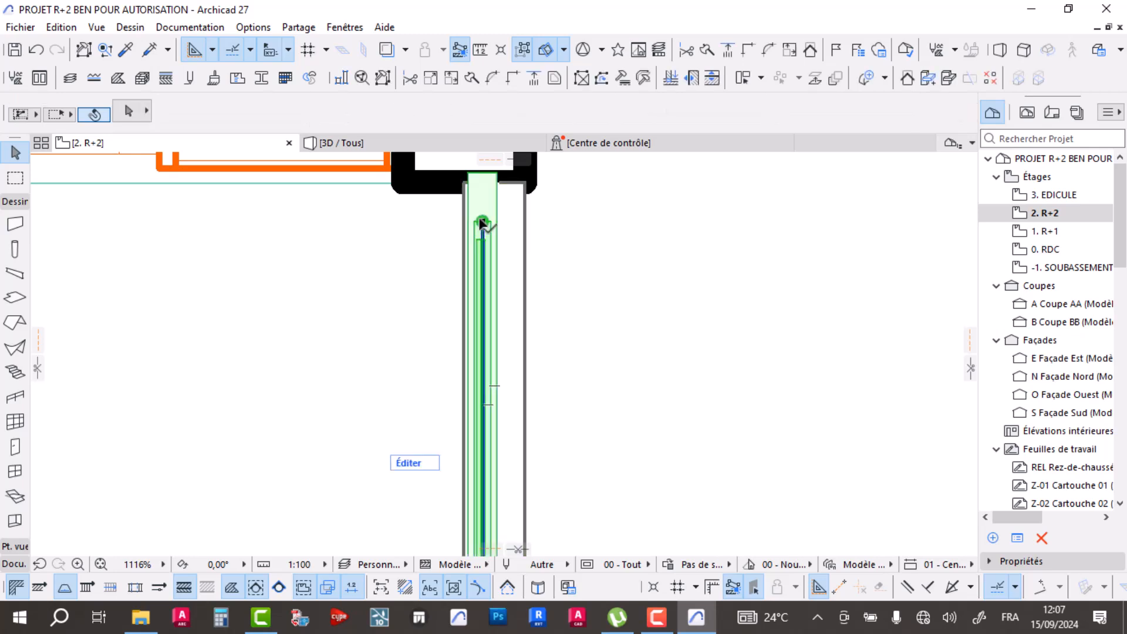
left_click(482, 298)
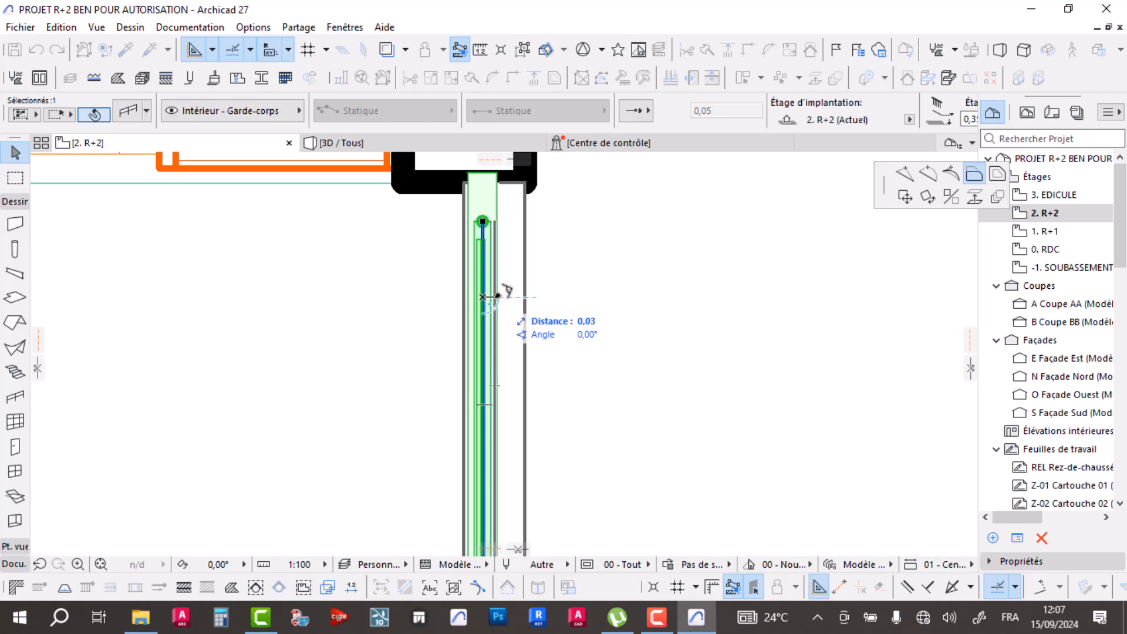
left_click(509, 291)
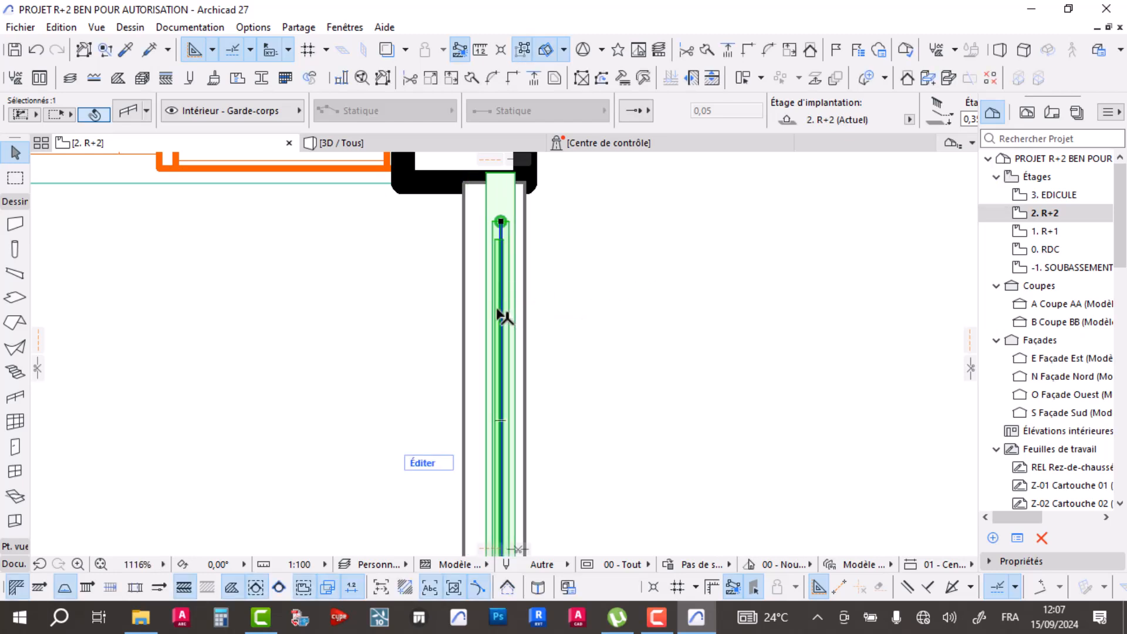
left_click(500, 316)
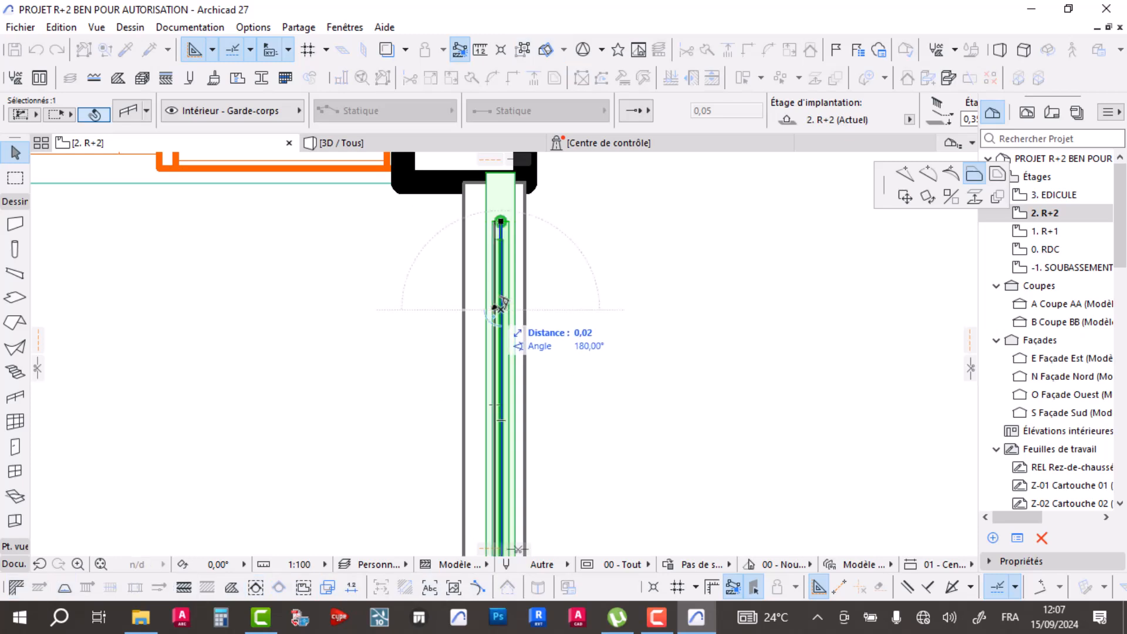
left_click(502, 303)
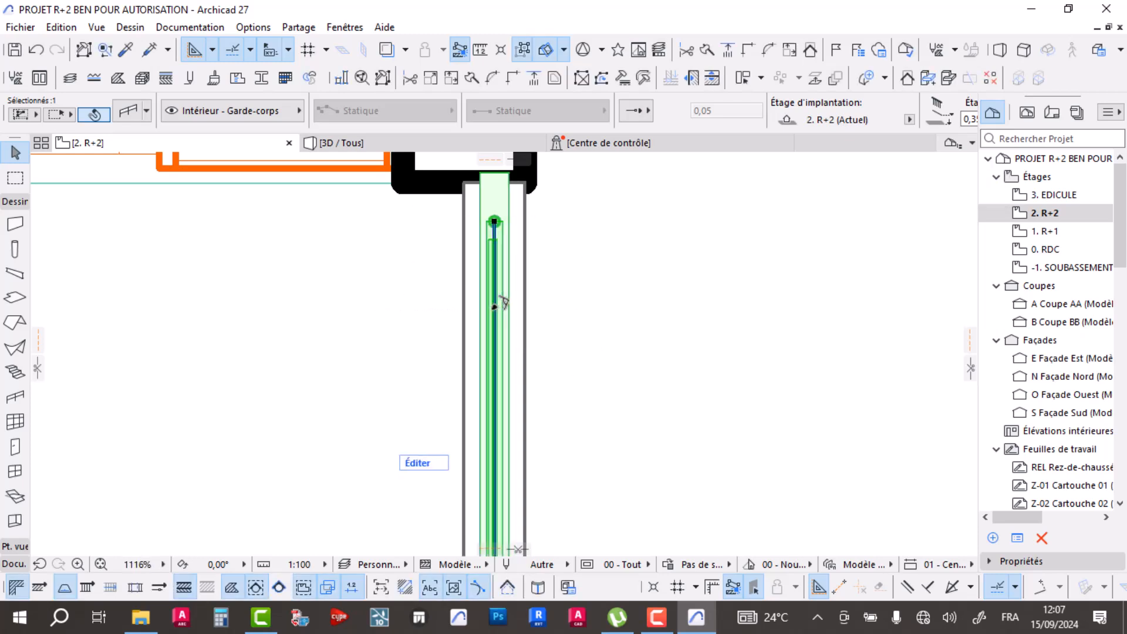
left_click(609, 323)
- Pick up the balcony railing's settings and draw a matching railing along the centrelines of the Terrasse Cafe's two outer low walls
scroll(587, 282, "down", 10)
scroll(605, 289, "up", 9)
left_click(627, 260, "alt")
scroll(611, 299, "down", 10)
scroll(559, 324, "up", 9)
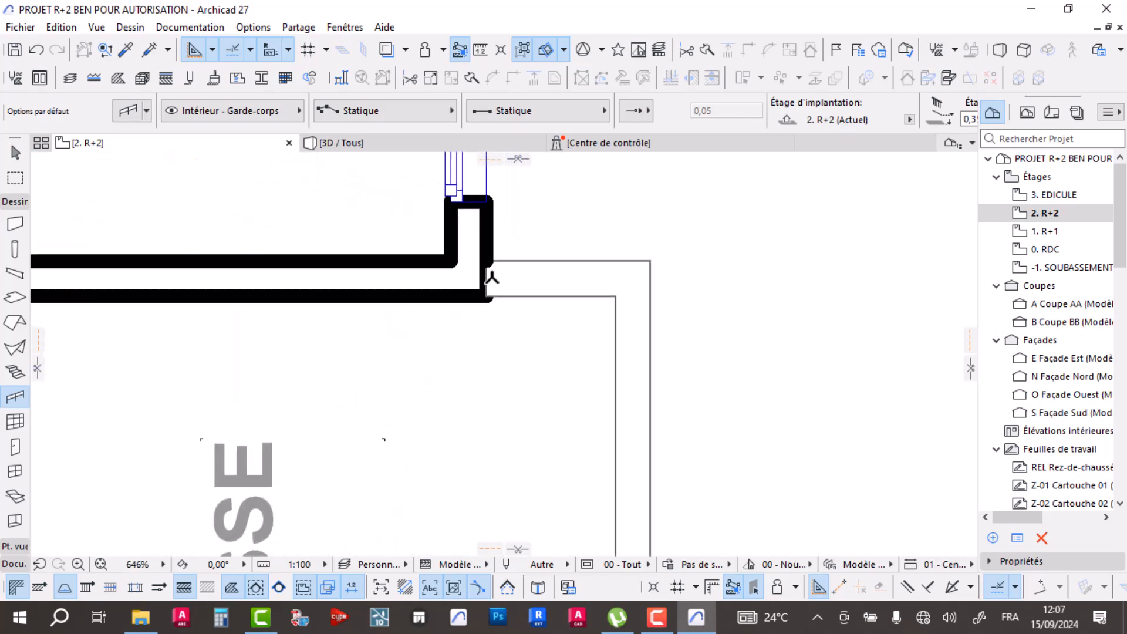
left_click(490, 271)
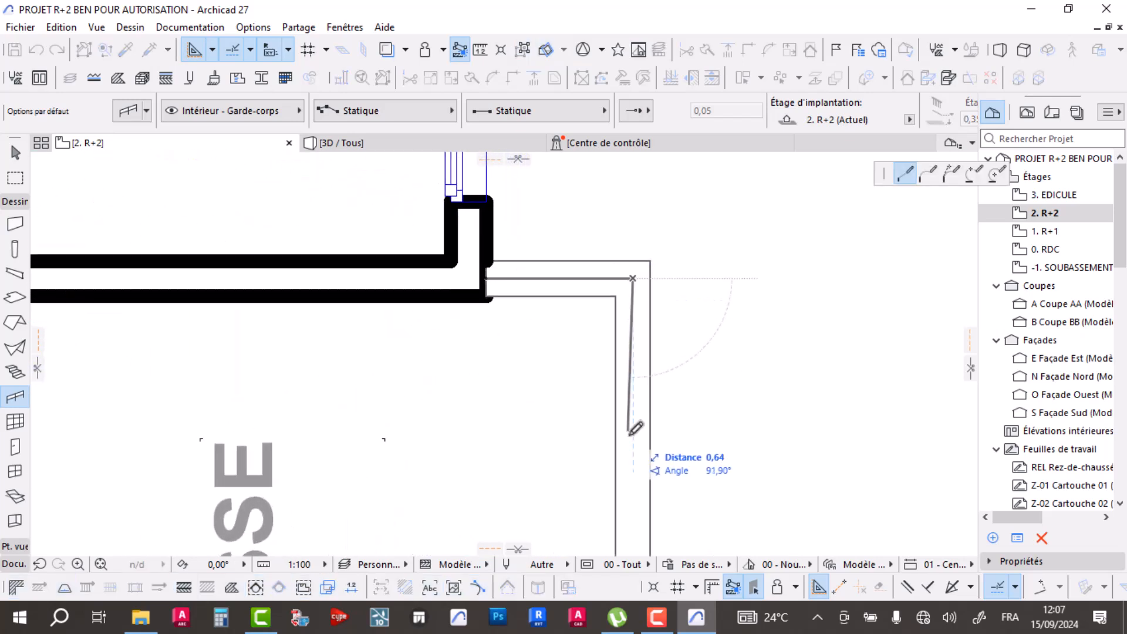
scroll(638, 441, "down", 3)
middle_click_drag(638, 441, 630, 266)
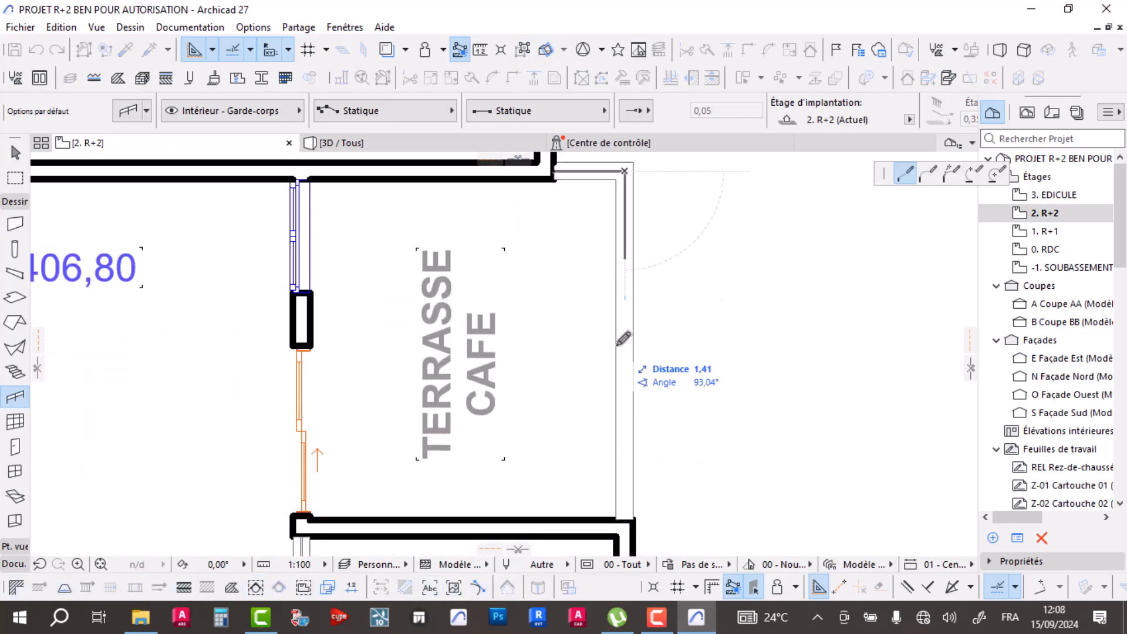
double_click(628, 505)
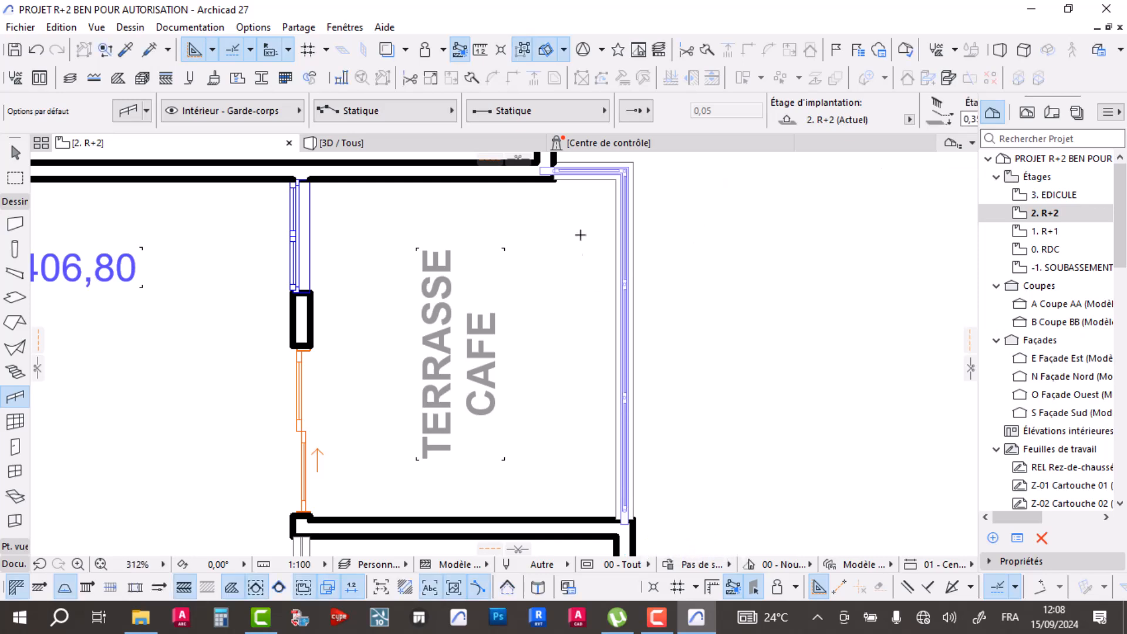
middle_click_drag(584, 246, 581, 364)
scroll(579, 317, "up", 3)
scroll(590, 317, "up", 1)
key("Escape")
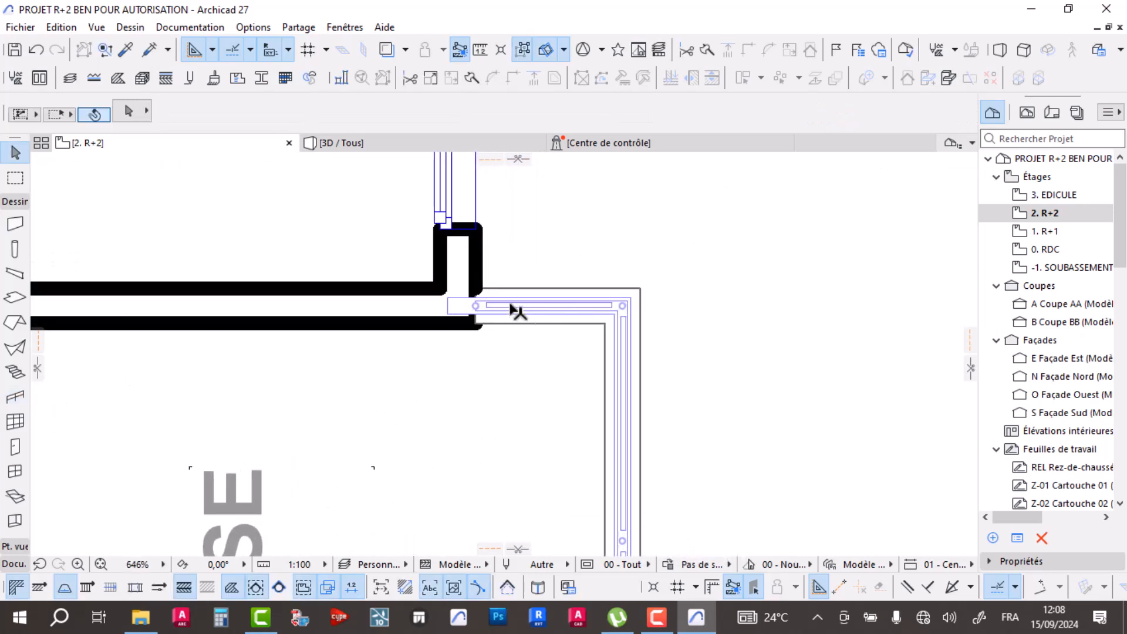
- Remove the Terrasse Cafe railing's short upper segment by moving its start point to the corner and slightly down the side wall
left_click(517, 307)
left_click(475, 306)
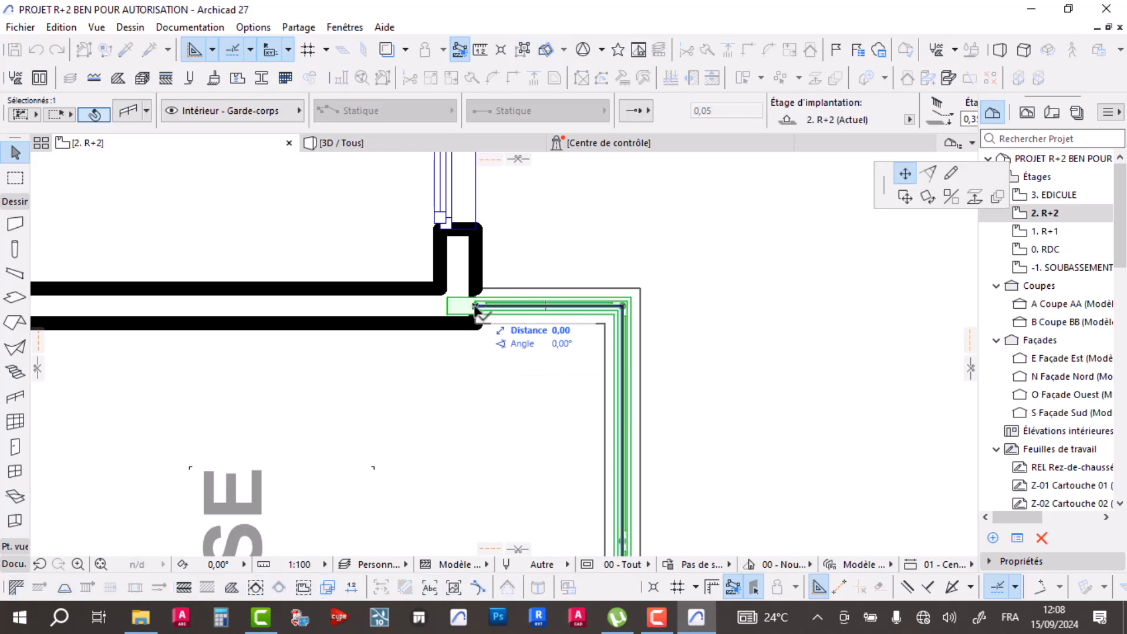
left_click(625, 304)
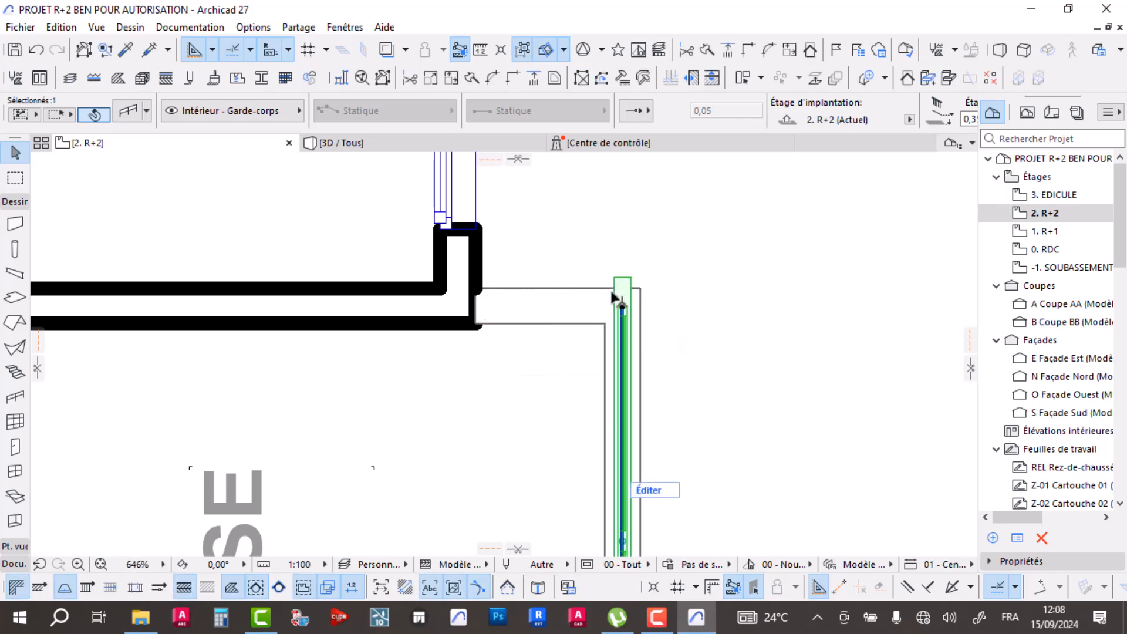
left_click(621, 306)
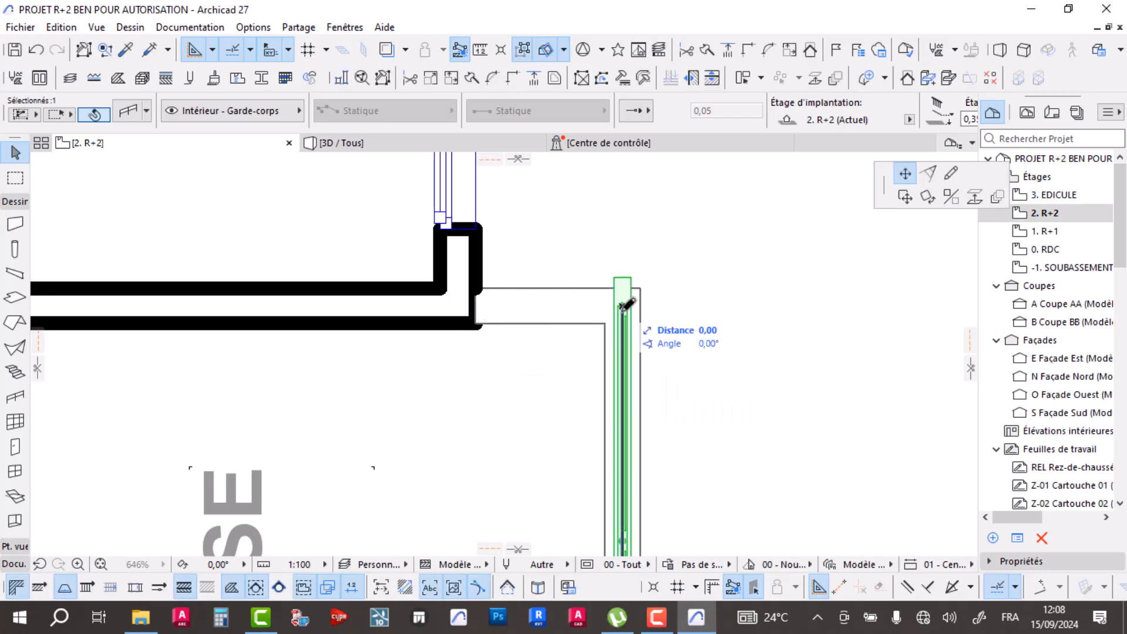
left_click(624, 338)
scroll(625, 334, "up", 4)
left_click(759, 256)
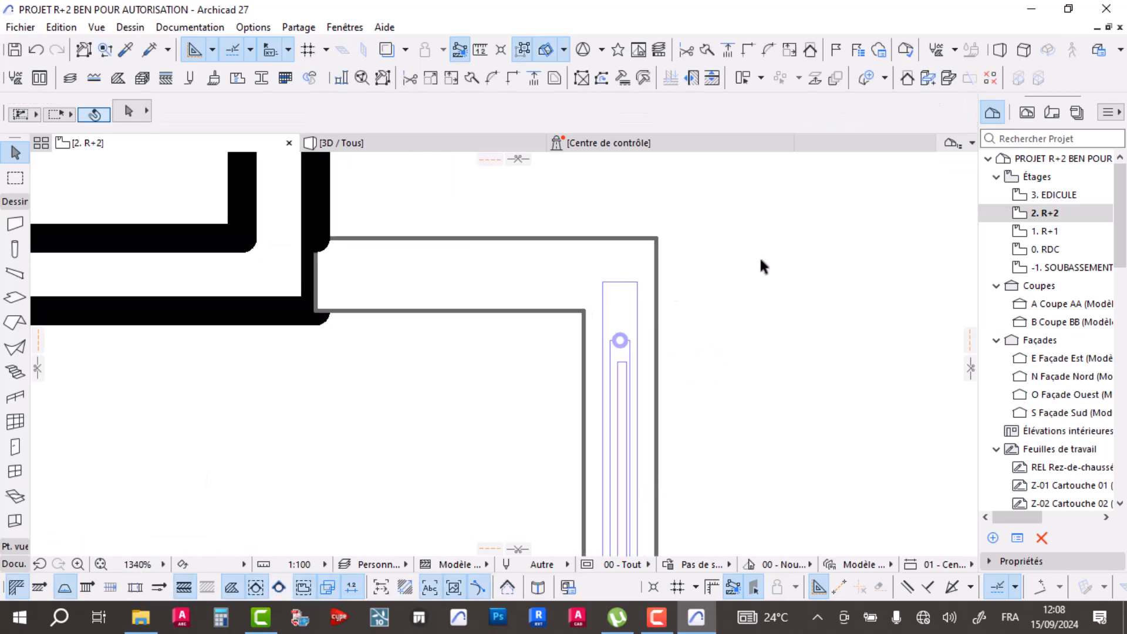
- Shorten the Terrasse Cafe's long side low wall so it ends just below the short upper wall
left_click(499, 292)
left_click(589, 332)
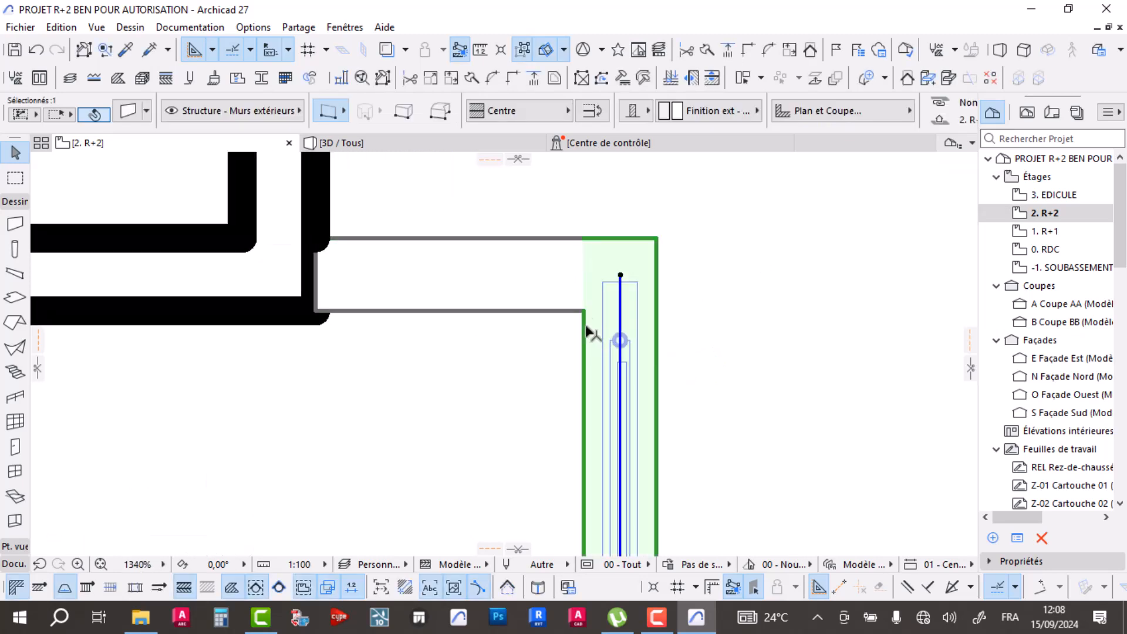
left_click(621, 276)
key("Escape")
left_click(624, 285)
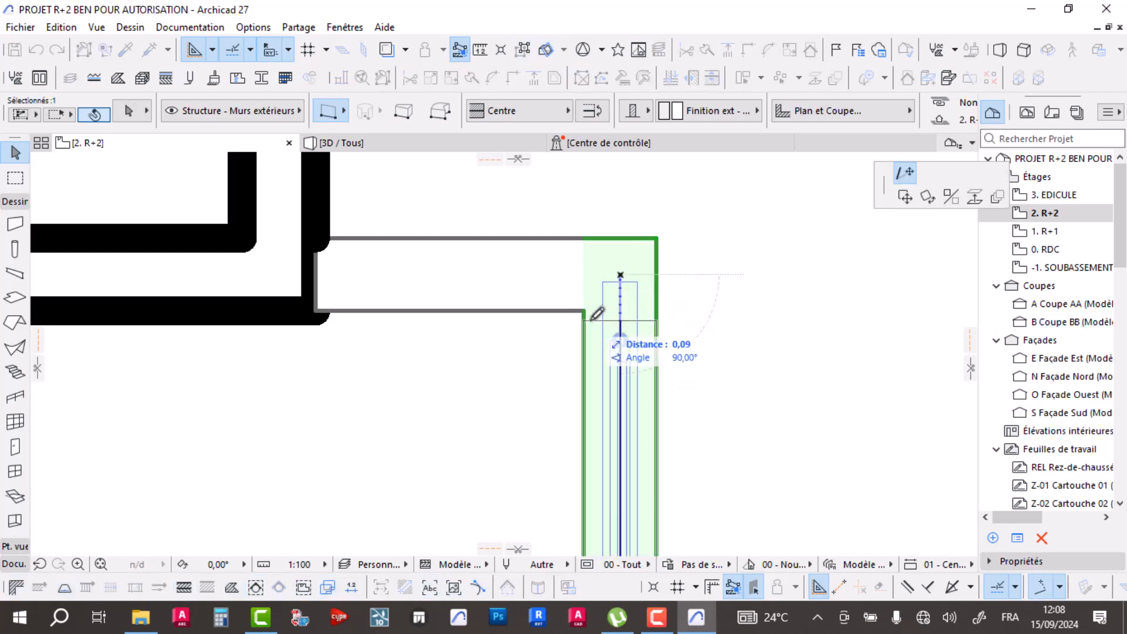
left_click(592, 316)
- Extend the short upper low wall to the terrace's outer edge and adjust the long side wall to meet it
left_click(612, 280)
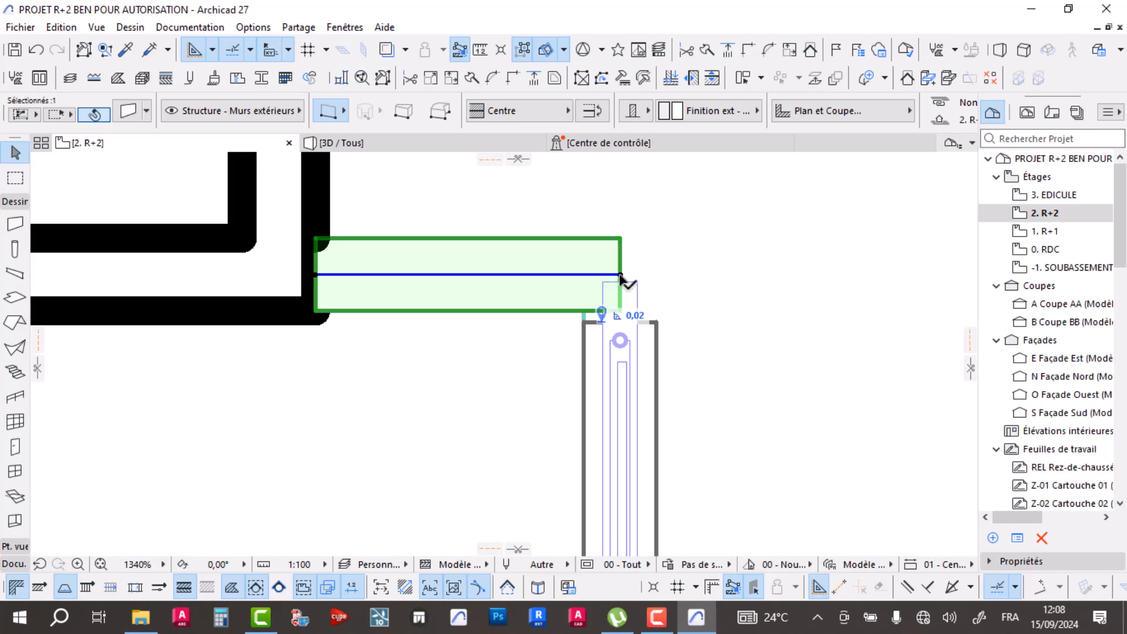
left_click(621, 275)
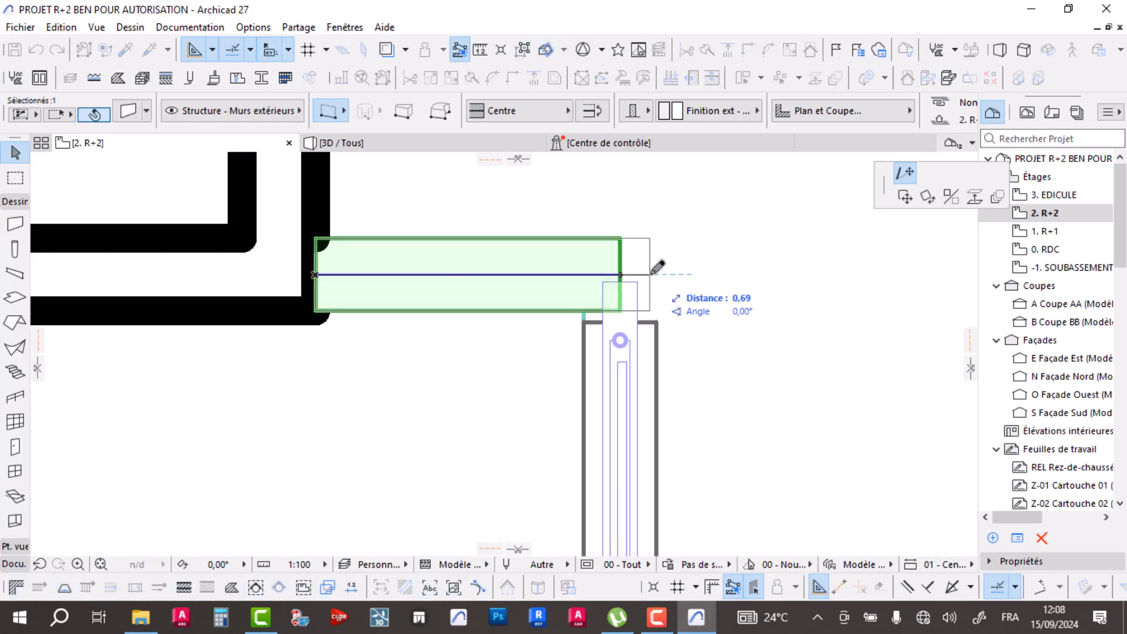
left_click(656, 325)
left_click(652, 333)
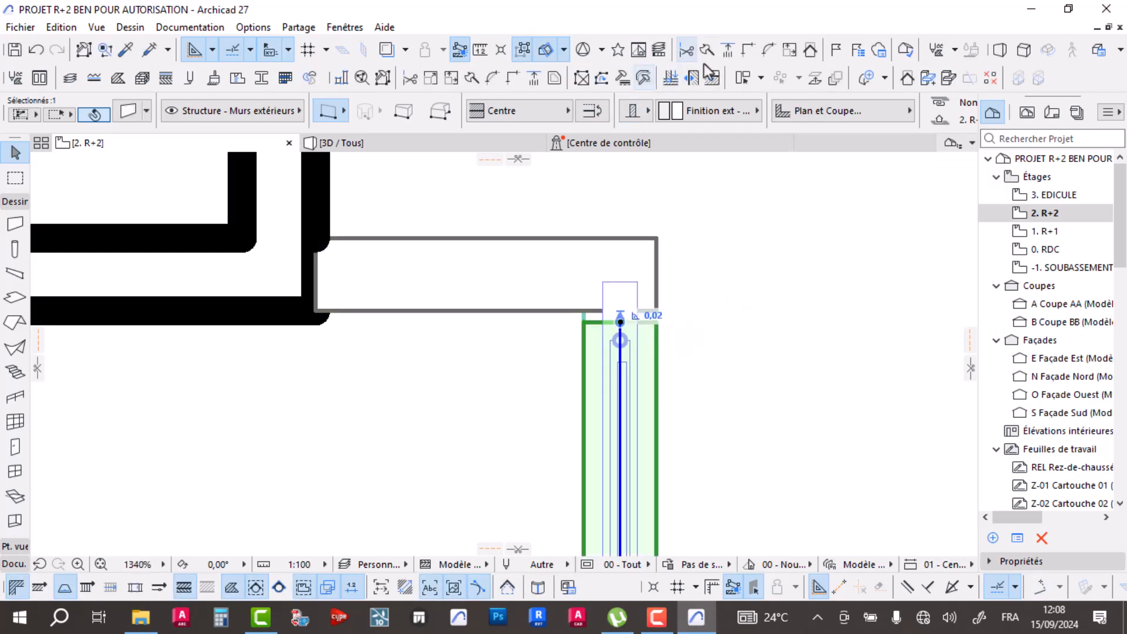
left_click(728, 52)
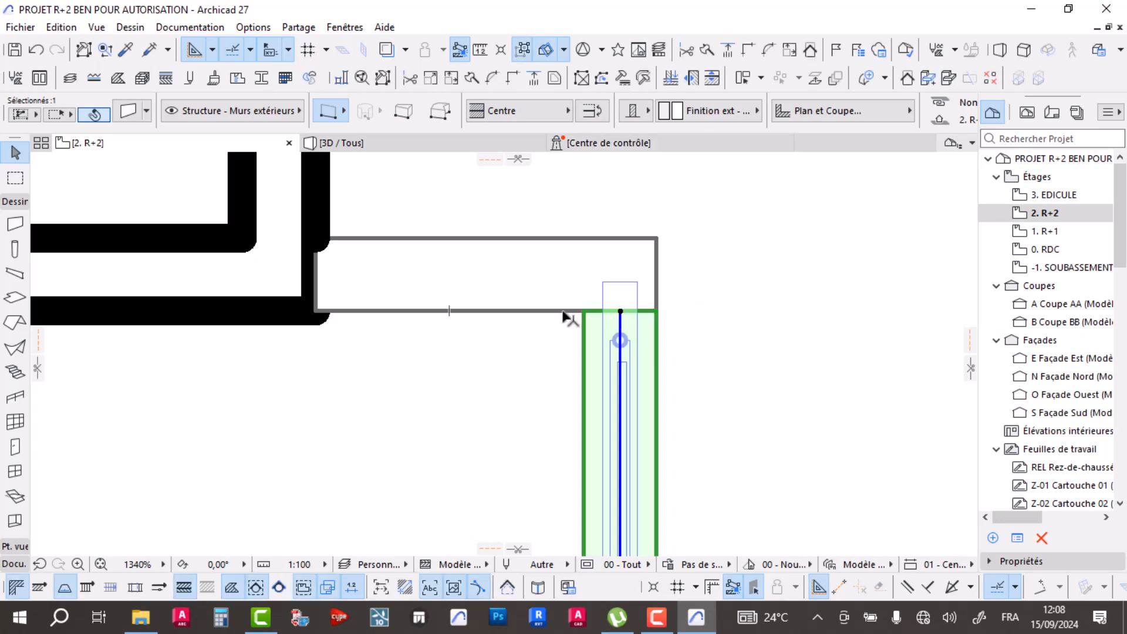
- Move the Terrasse Cafe railing's start point slightly further down the side wall, clear of the short upper wall
left_click(637, 300)
left_click(627, 293)
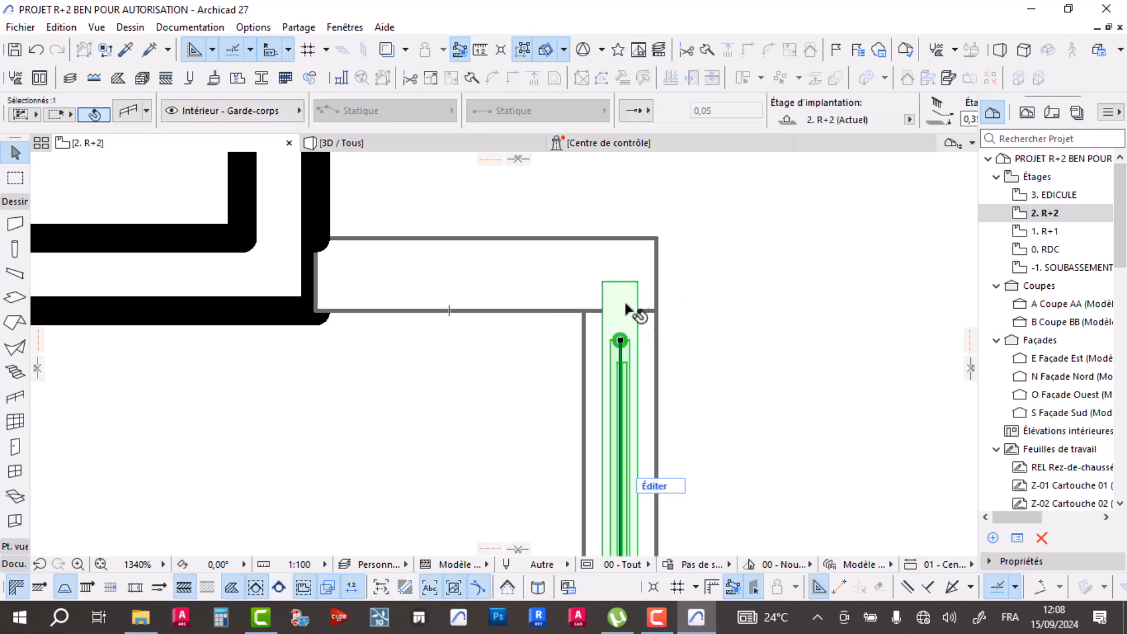
left_click(620, 340)
left_click(620, 362)
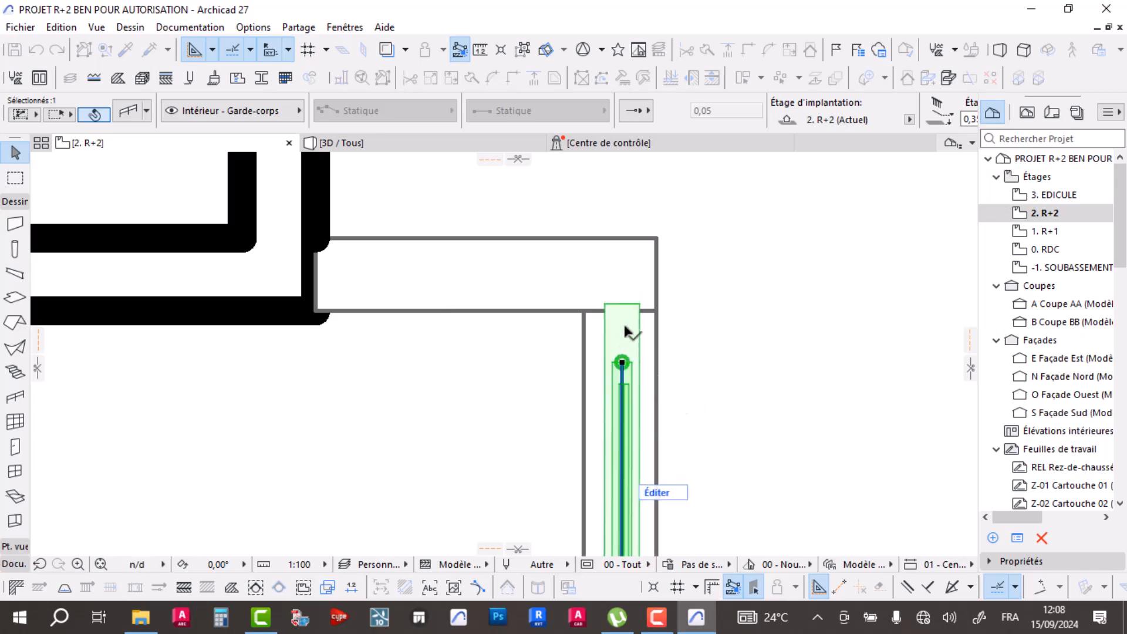
key("Escape")
- Stretch the Terrasse Cafe's short end wall in 3D to a height of about 1.20 m, above the adjoining railing
scroll(482, 265, "down", 8)
middle_click_drag(573, 390, 564, 374)
scroll(564, 373, "up", 2)
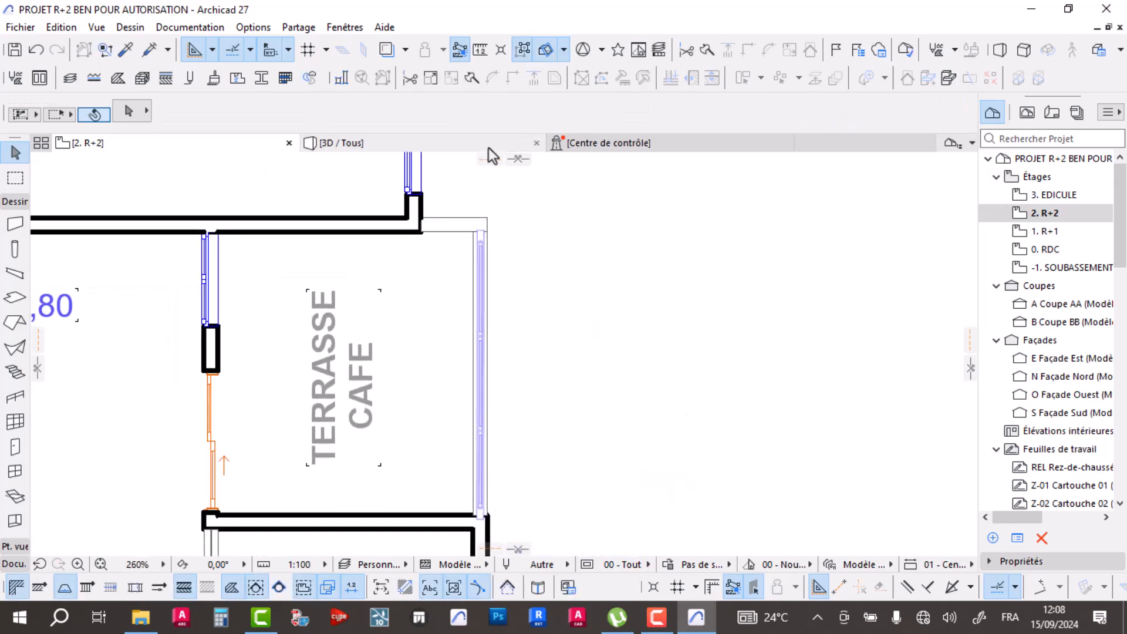
left_click(397, 145)
scroll(376, 340, "down", 4)
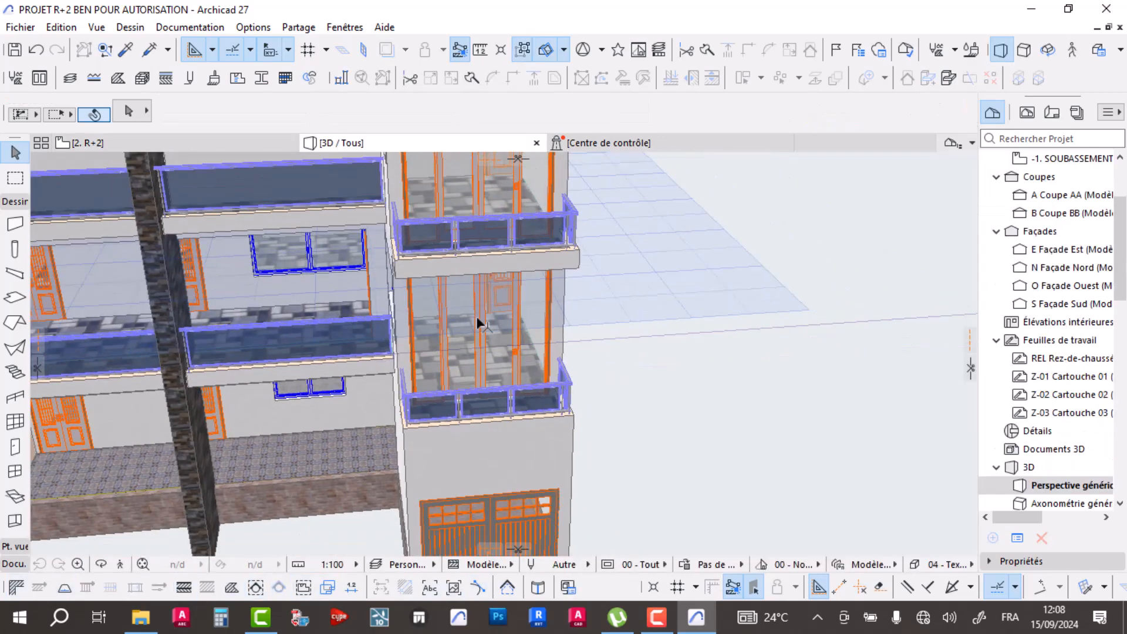
middle_click_drag(620, 343, 619, 307, "shift")
scroll(619, 306, "up", 8)
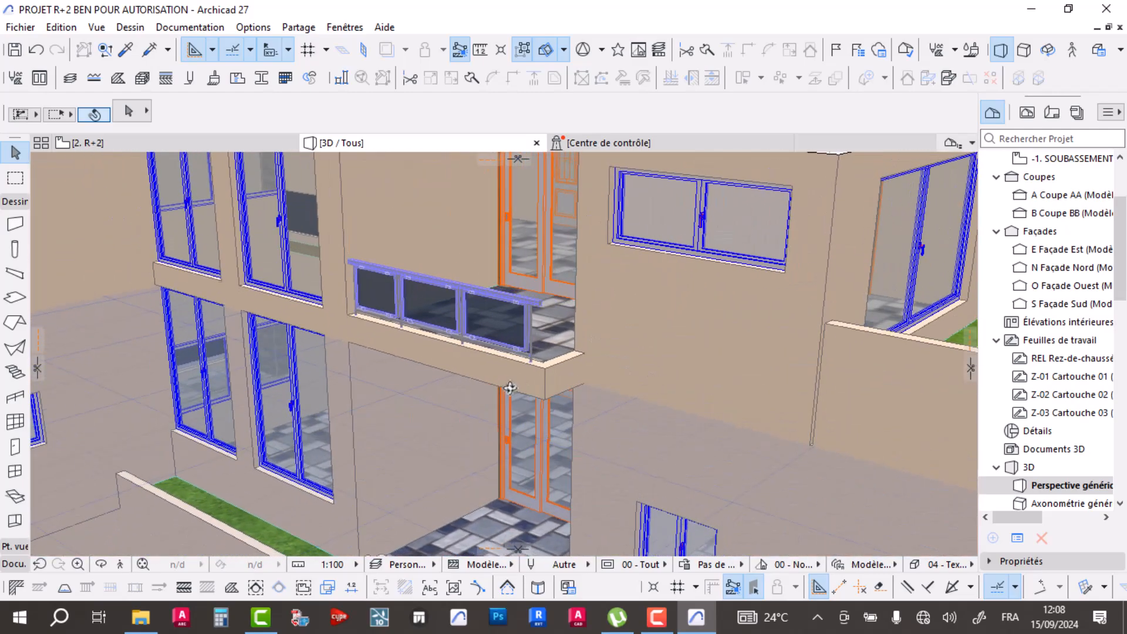
left_click(567, 365)
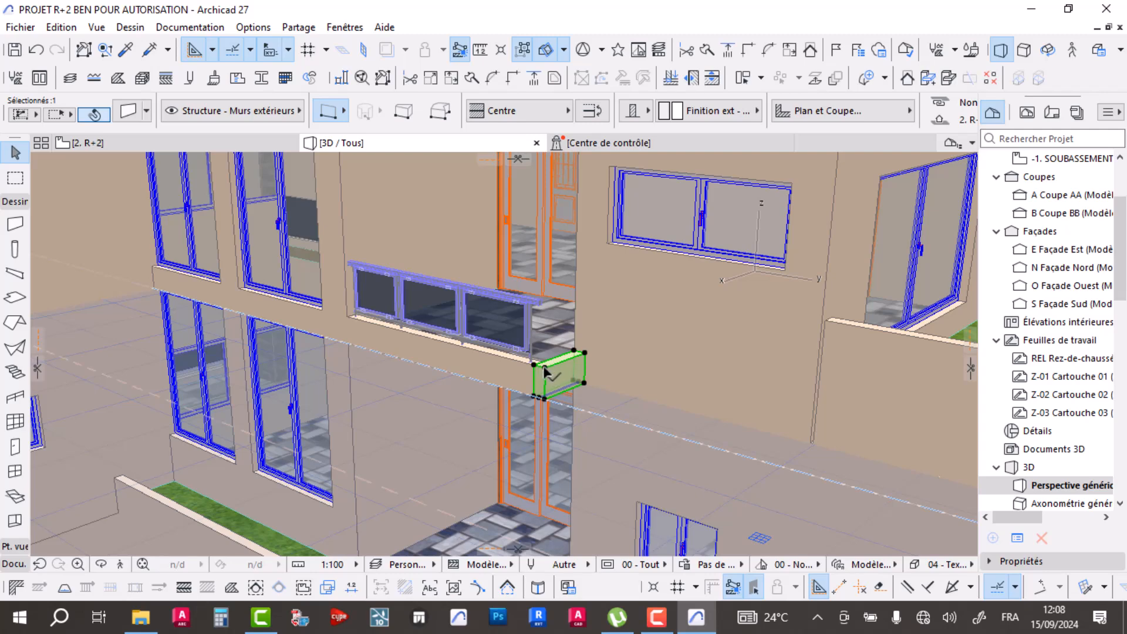
left_click(545, 370)
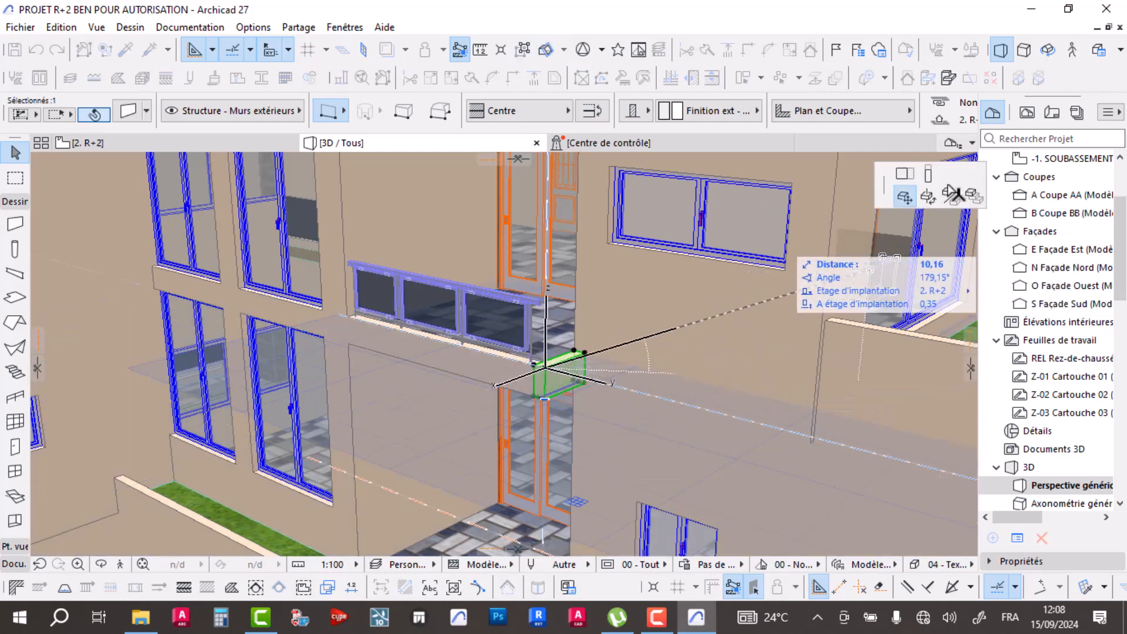
left_click(927, 179)
left_click(602, 336)
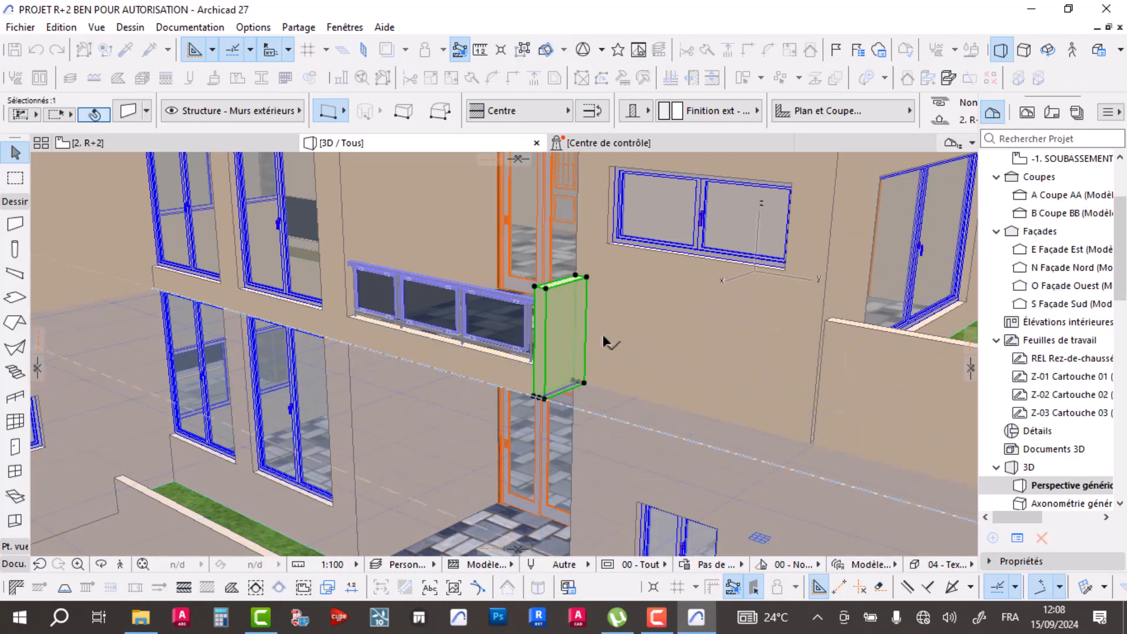
- Lower the top of the Terrasse Cafe's short end wall in 3D to just above the adjoining railing's handrail
mouse_move(524, 327)
middle_mouse_down("shift")
mouse_move(621, 325)
mouse_move(640, 358)
mouse_move(724, 403)
mouse_move(519, 335)
middle_mouse_up("shift")
scroll(518, 336, "up", 10)
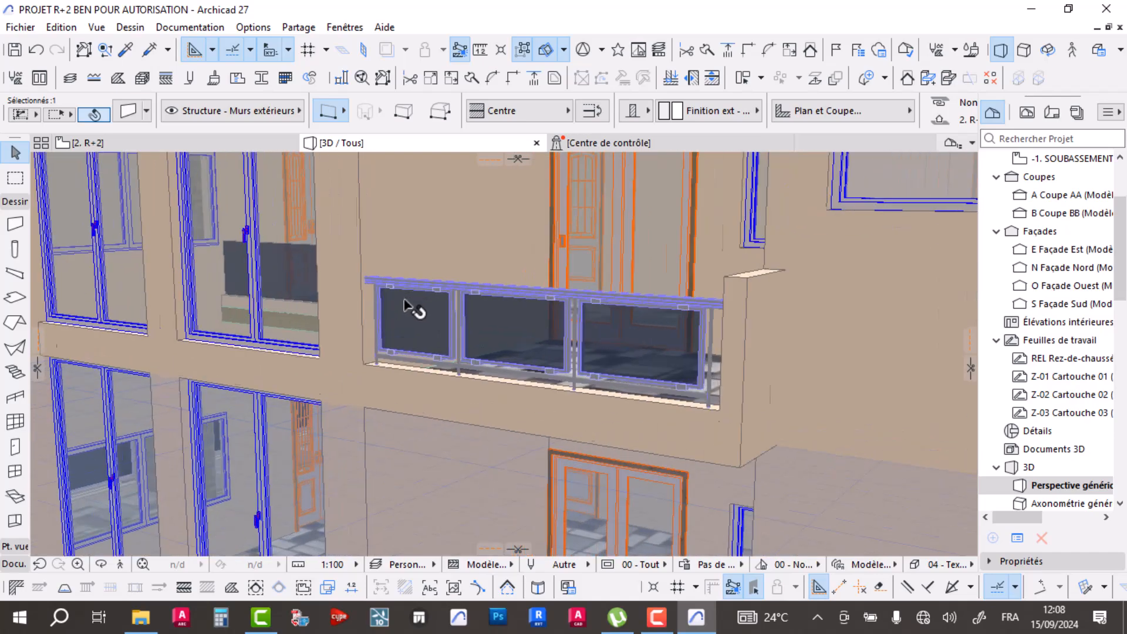
middle_click_drag(695, 308, 747, 320, "shift")
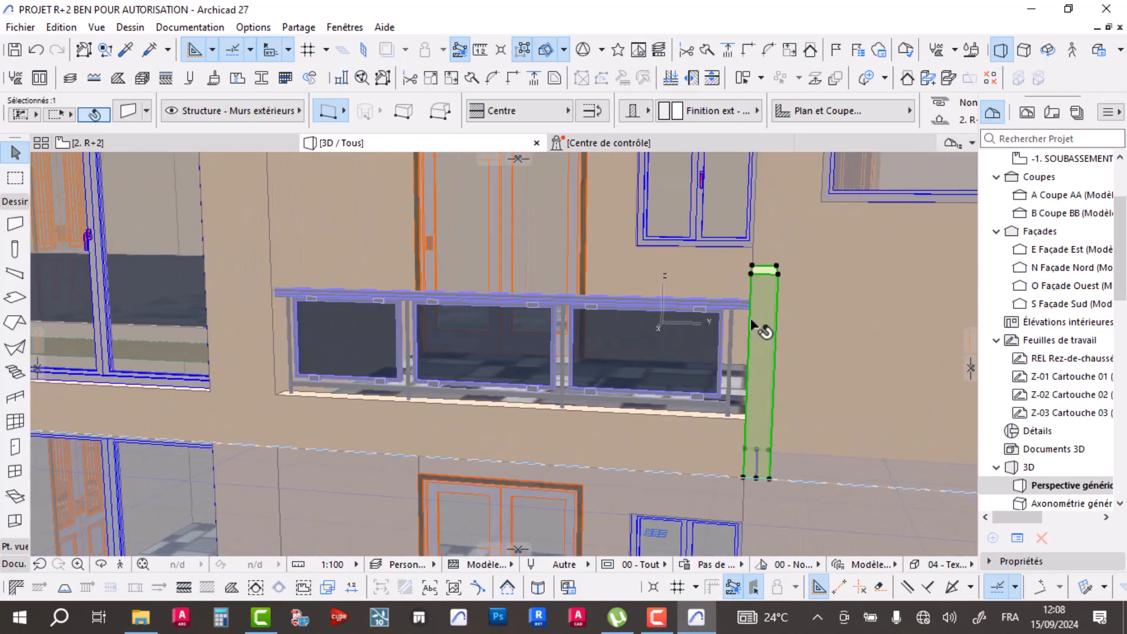
scroll(747, 276, "up", 3)
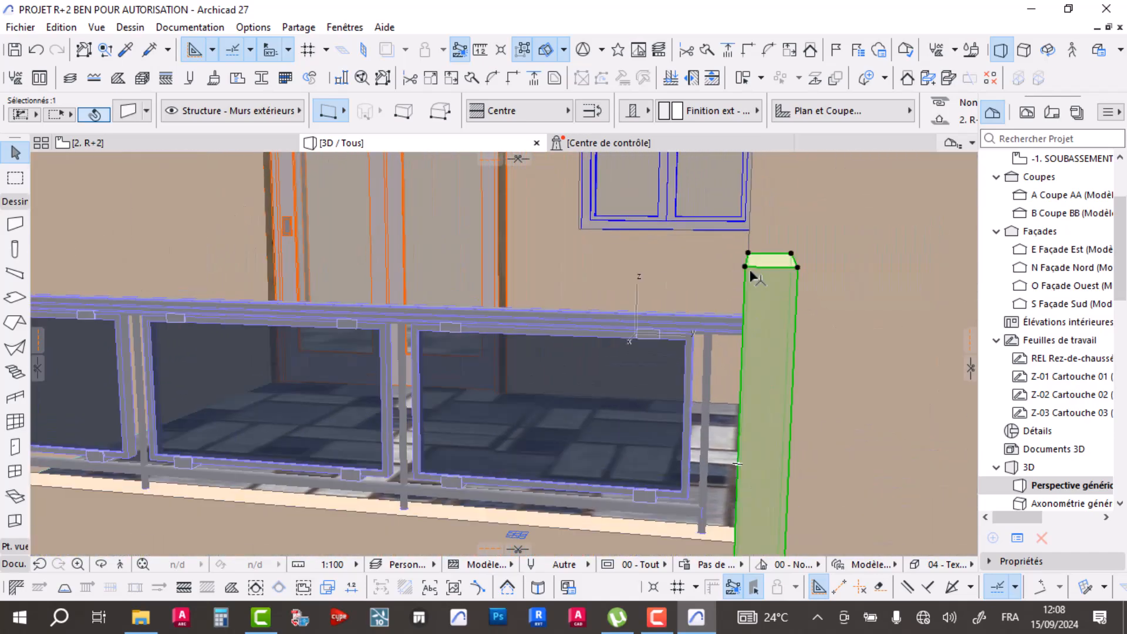
left_click(748, 271)
left_click(844, 345)
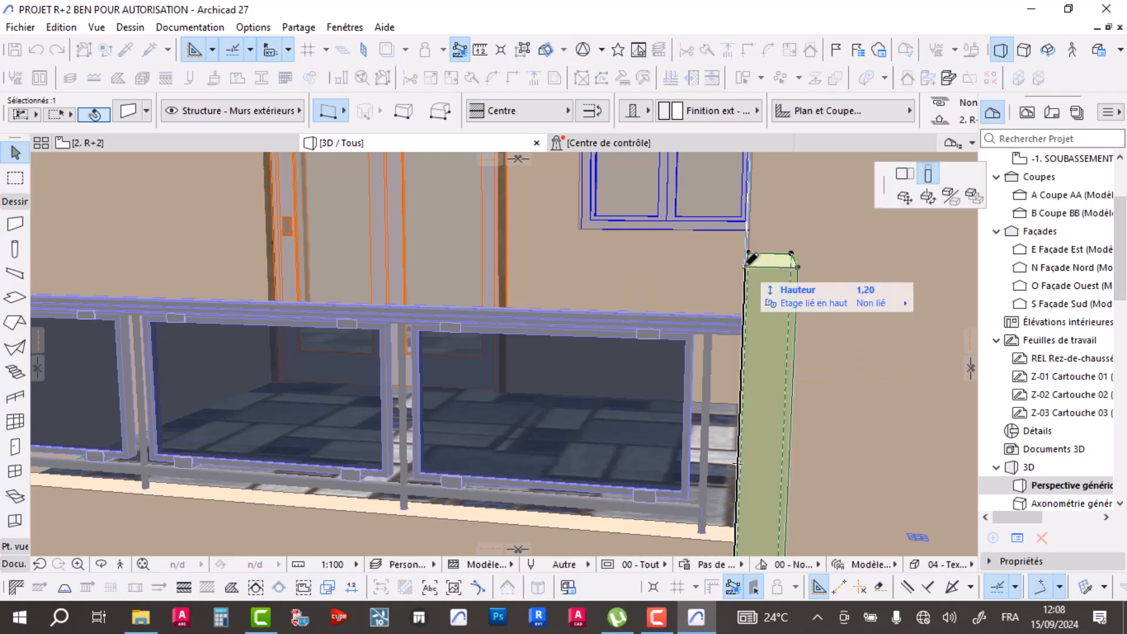
left_click(743, 298)
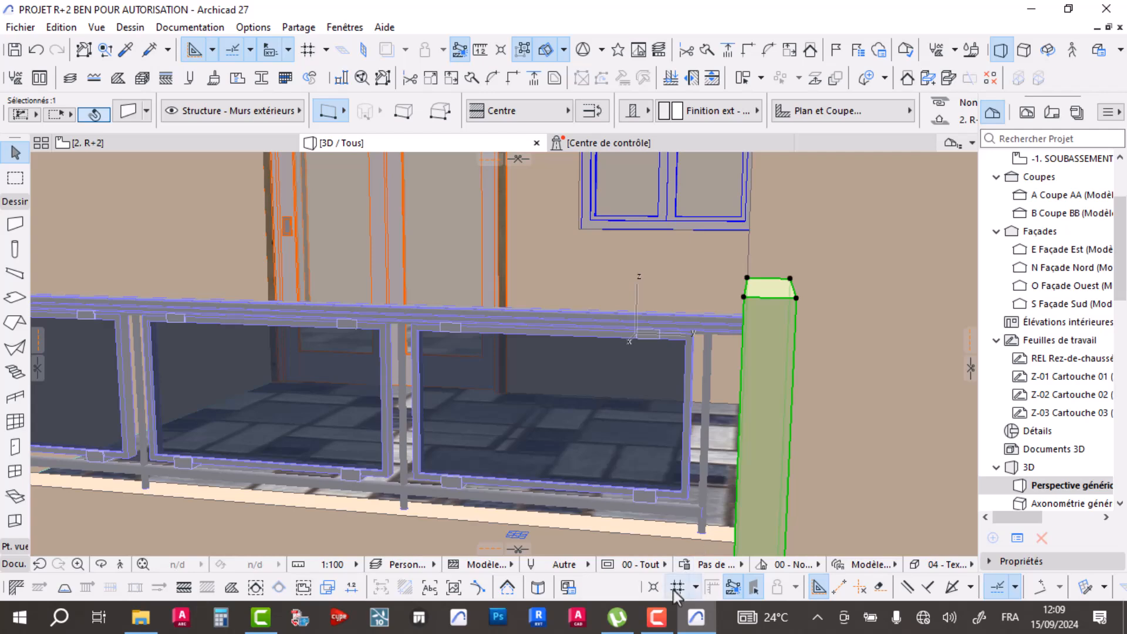
scroll(627, 333, "down", 5)
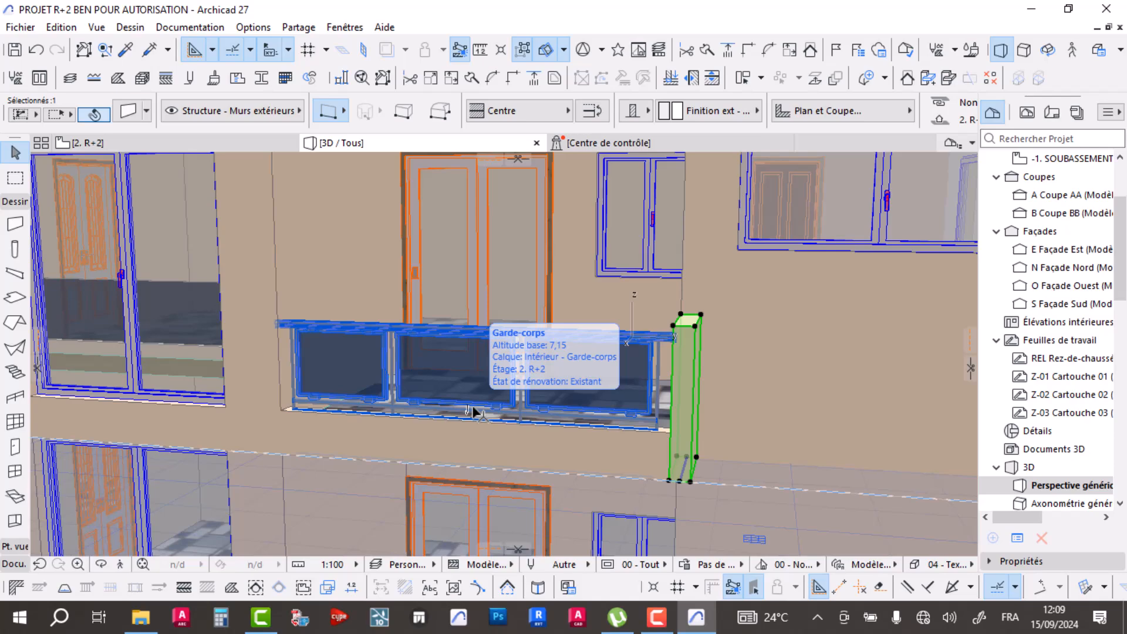
middle_click_drag(474, 413, 712, 357, "shift")
key("Escape")
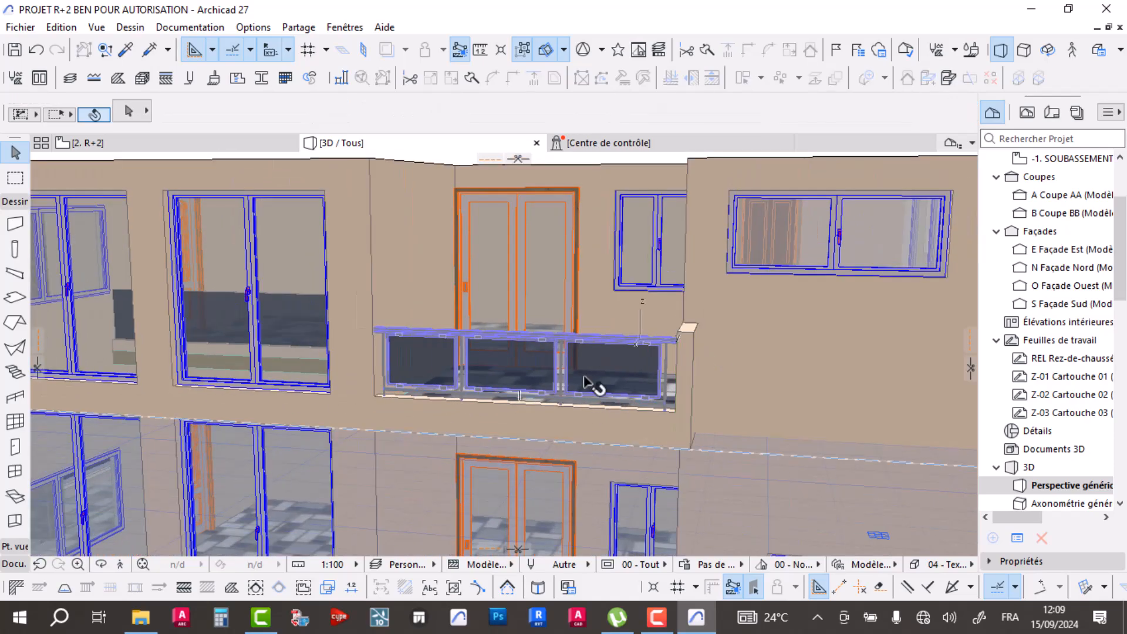
- Remove the intermediate post from the Terrasse Cafe railing's segment pattern so a single glass panel spans between the ends
scroll(593, 380, "down", 2)
middle_click_drag(584, 375, 669, 402, "shift")
scroll(488, 373, "up", 2)
scroll(492, 371, "up", 4)
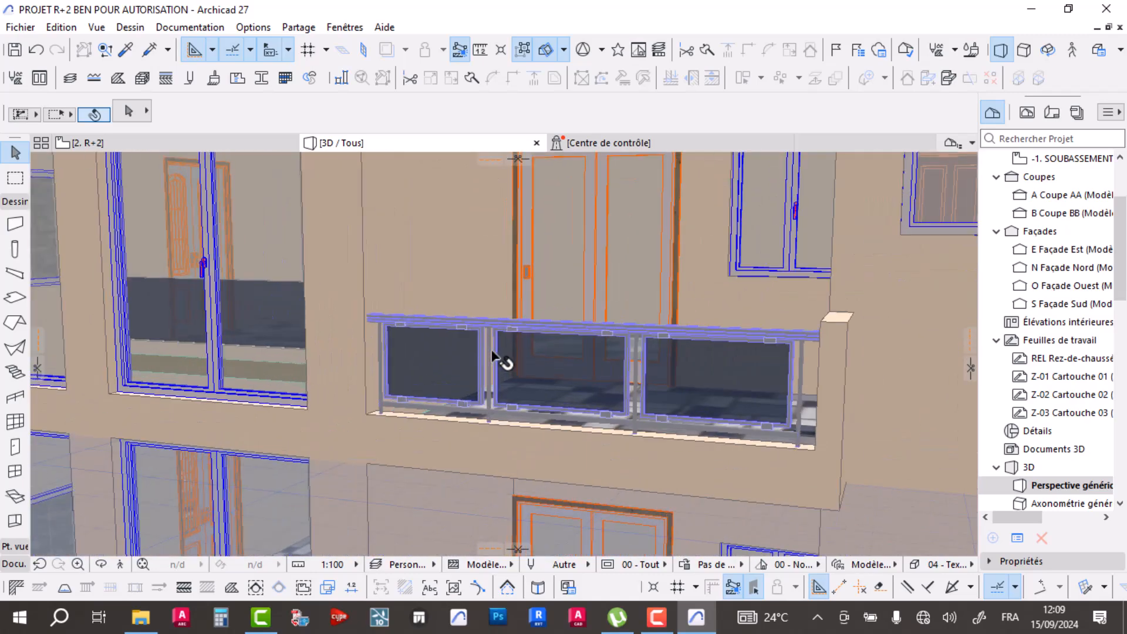
scroll(611, 376, "down", 5)
left_click(679, 382)
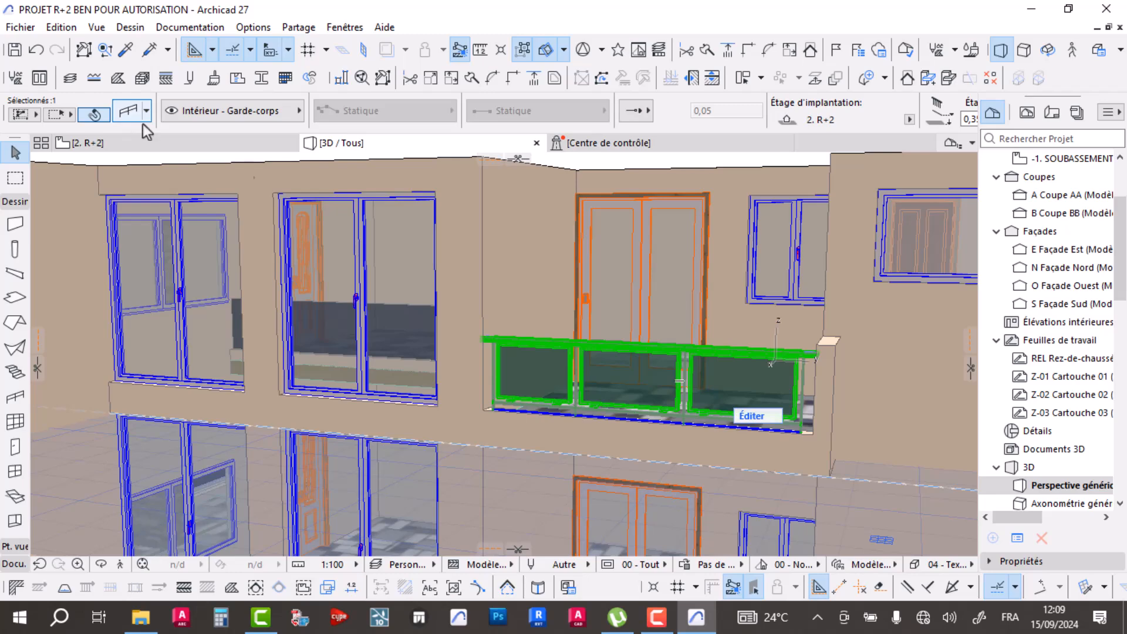
left_click(128, 112)
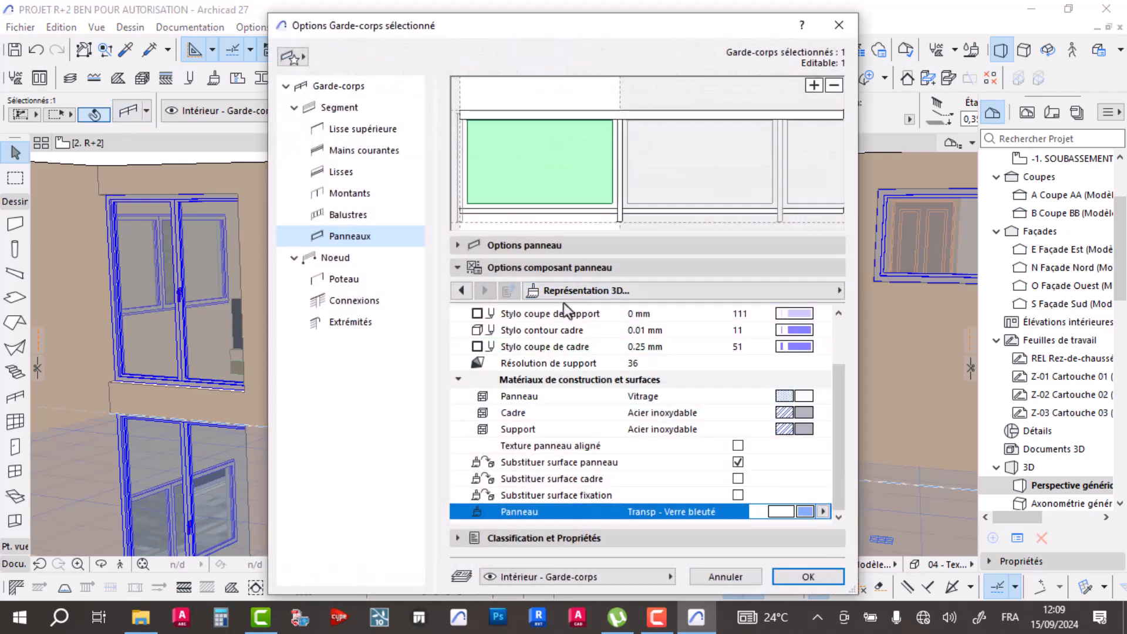
left_click(621, 167)
left_click(835, 85)
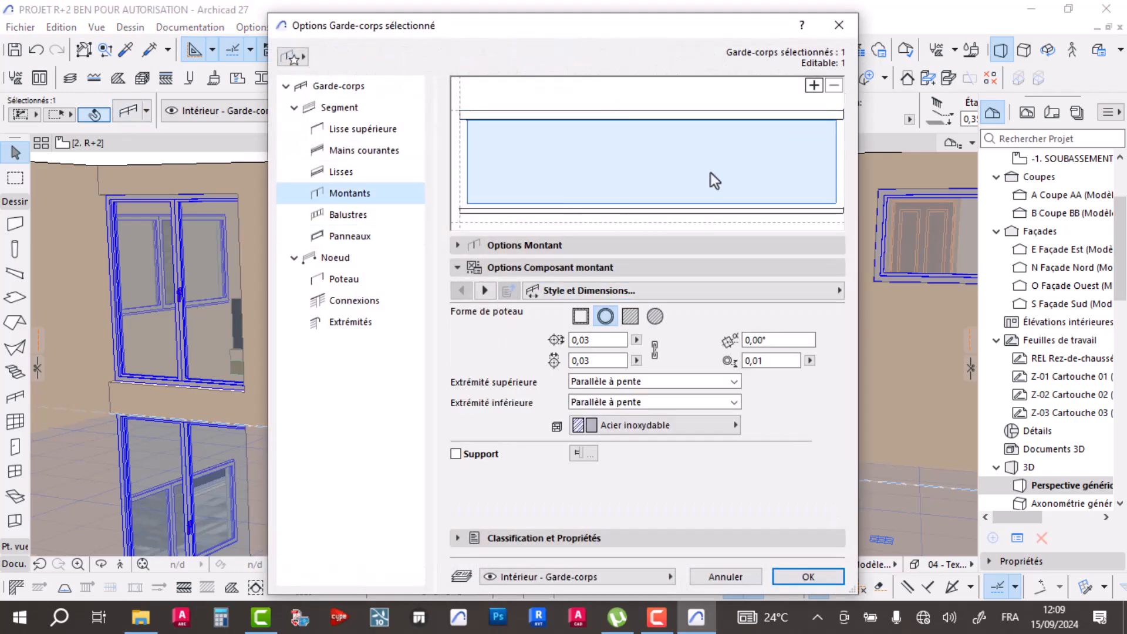
left_click(809, 576)
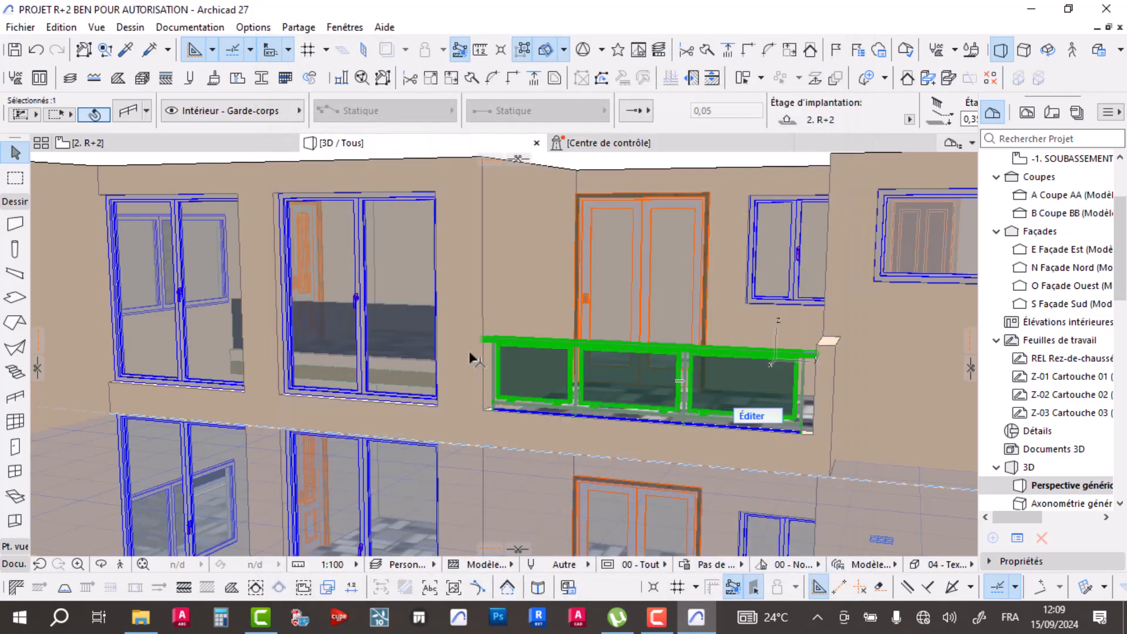
middle_click_drag(635, 423, 690, 405, "shift")
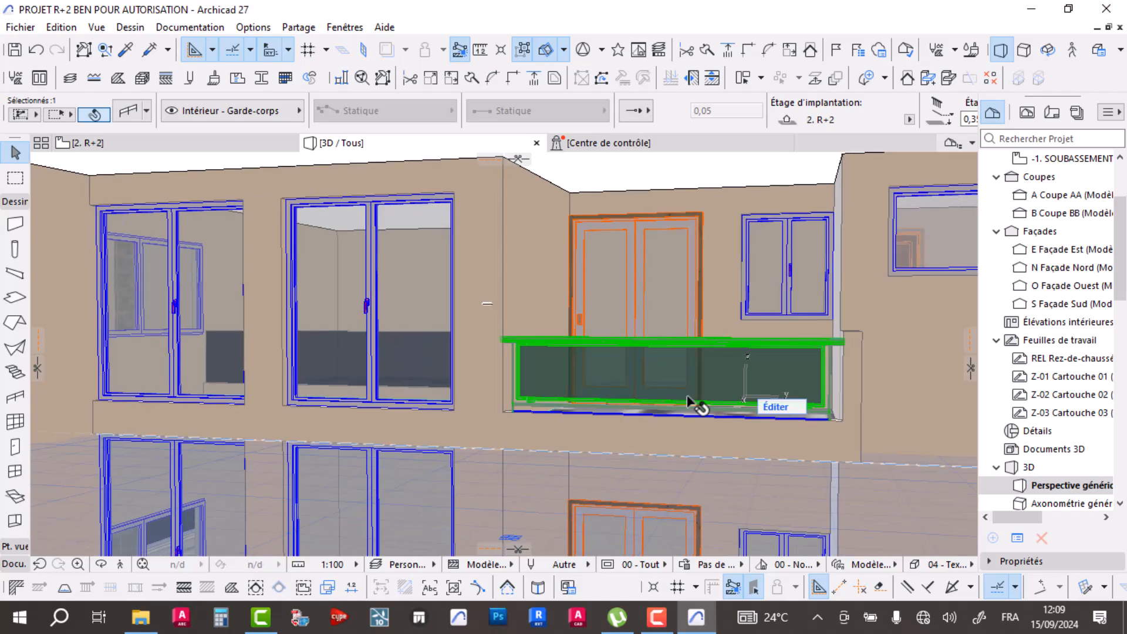
scroll(552, 326, "down", 3)
middle_click_drag(601, 414, 573, 307)
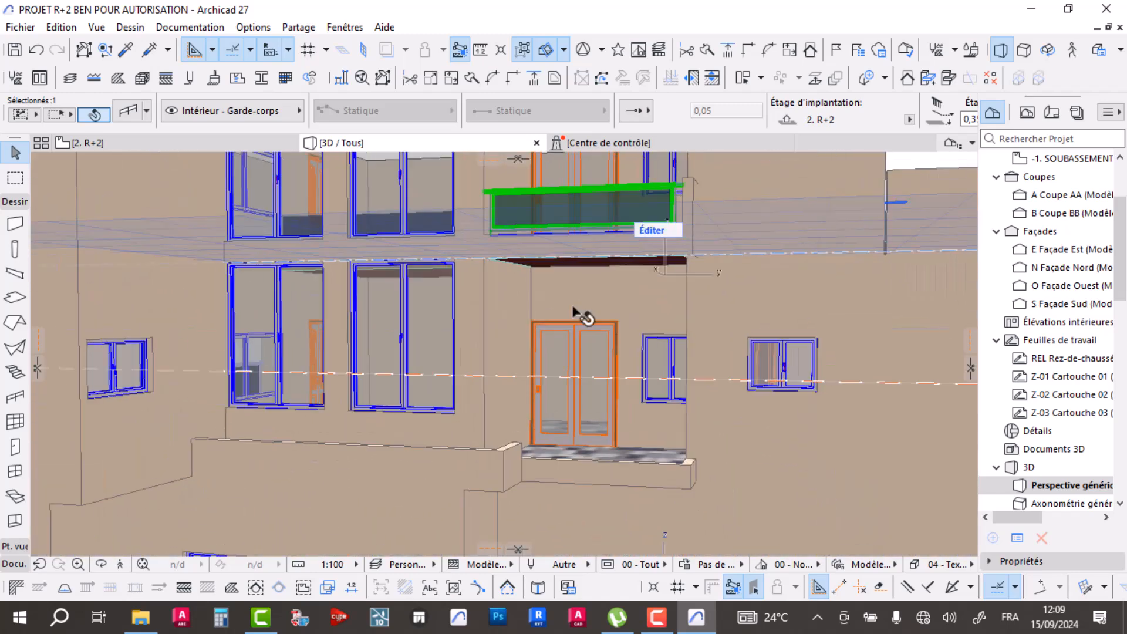
- Pick up the settings of the existing café terrace railing on the R+2 floor plan for new railings
key("Escape")
left_click(120, 144)
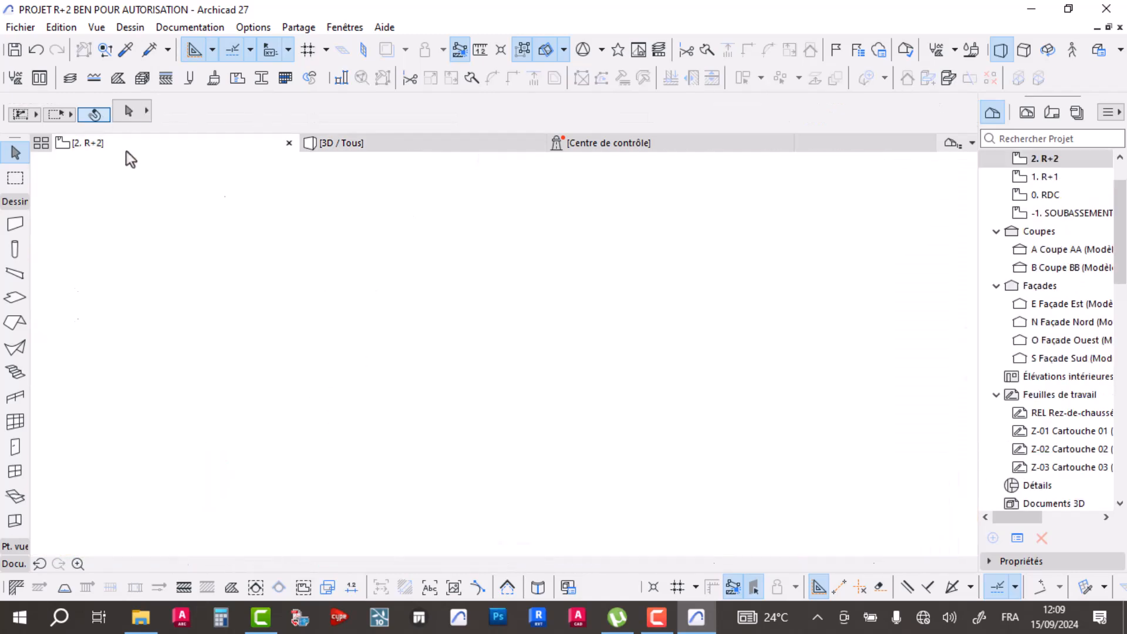
scroll(464, 299, "up", 3)
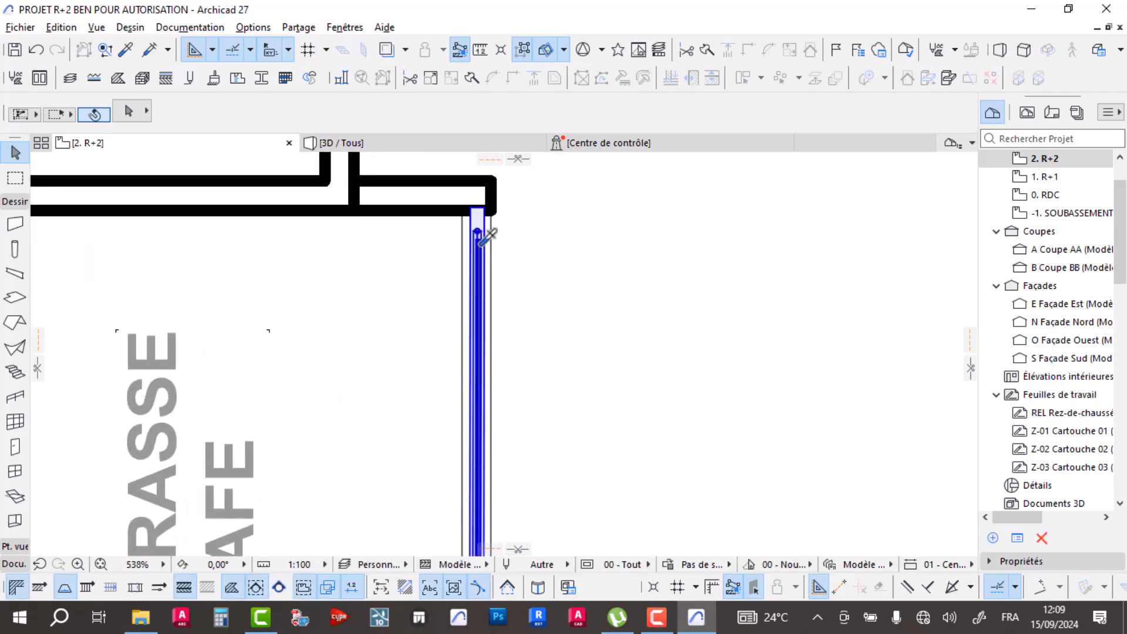
left_click(484, 238, "alt")
scroll(506, 255, "down", 8)
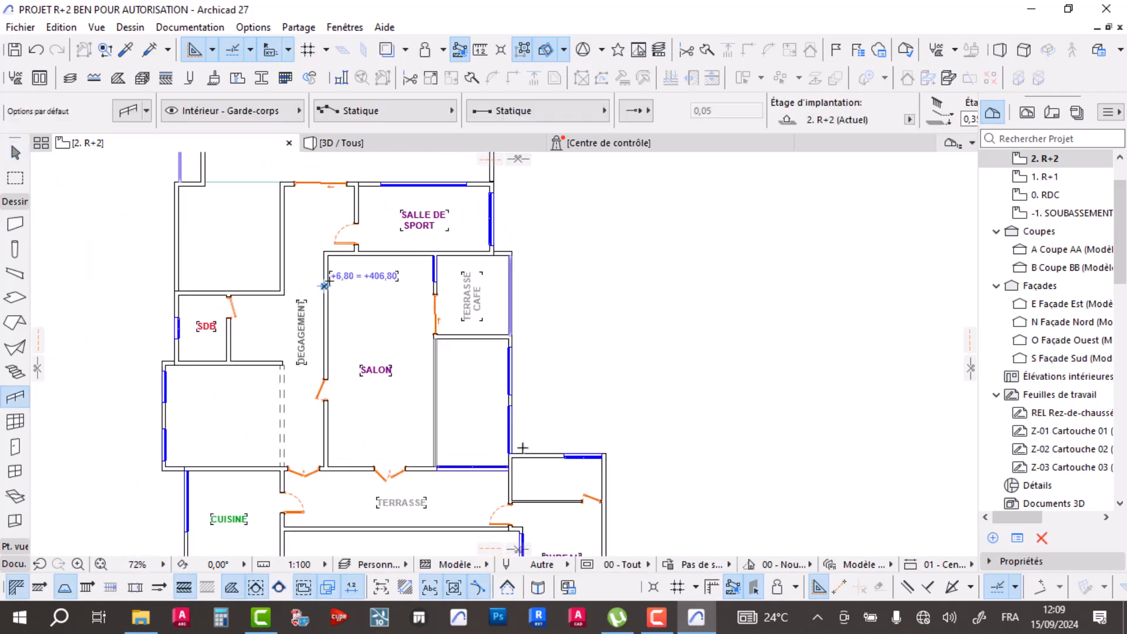
- On storey R+1, draw an L-shaped railing along the balcony's low wall, from the café terrace parapet to the far building wall
left_click(1045, 176)
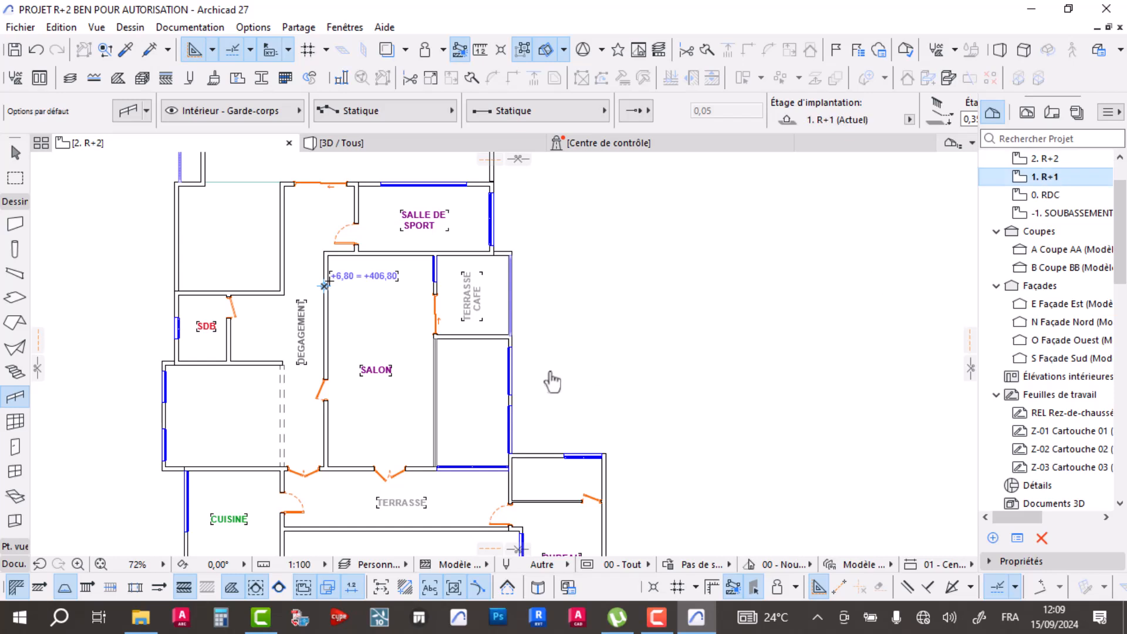
scroll(523, 317, "up", 4)
scroll(511, 342, "up", 3)
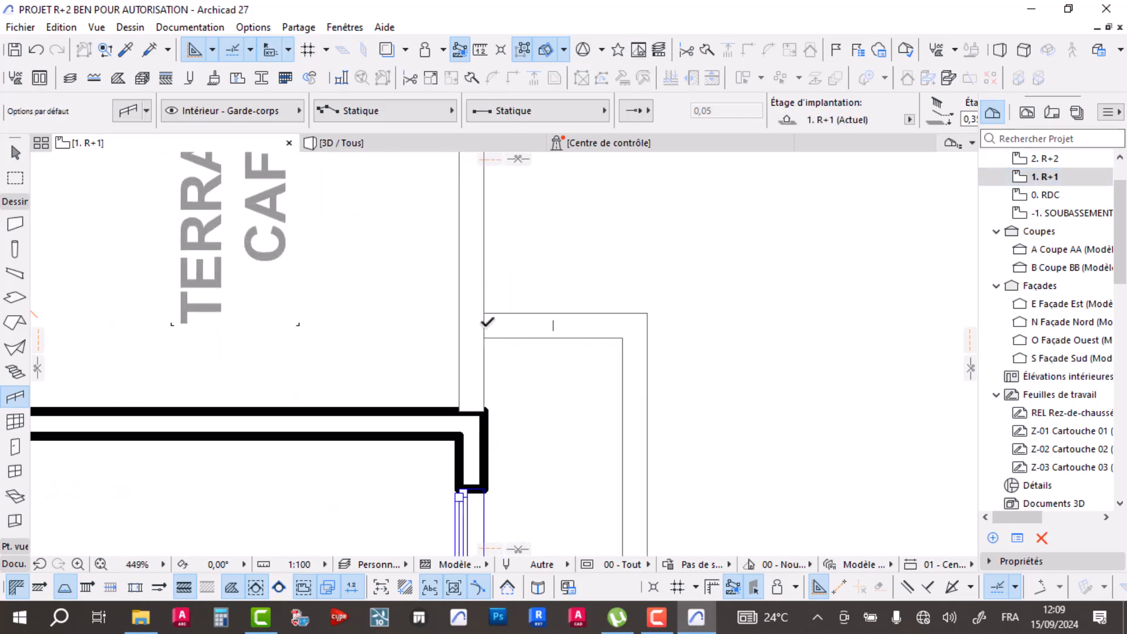
left_click(485, 325)
left_click(634, 325)
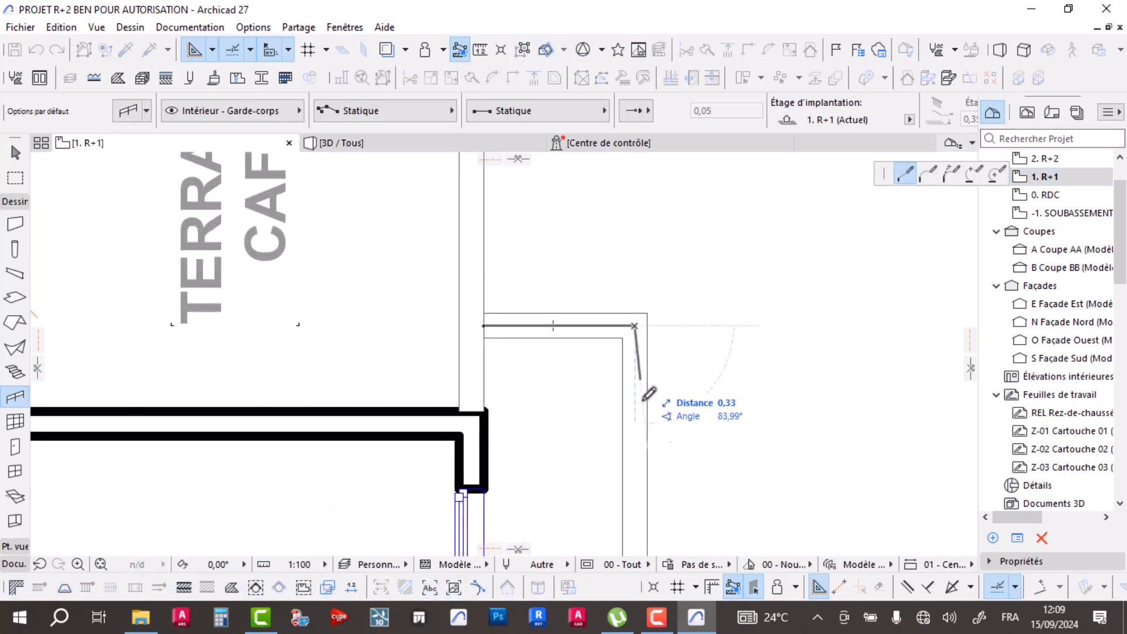
mouse_move(632, 473)
middle_mouse_down()
mouse_move(599, 235)
mouse_move(607, 186)
mouse_move(592, 188)
middle_mouse_up()
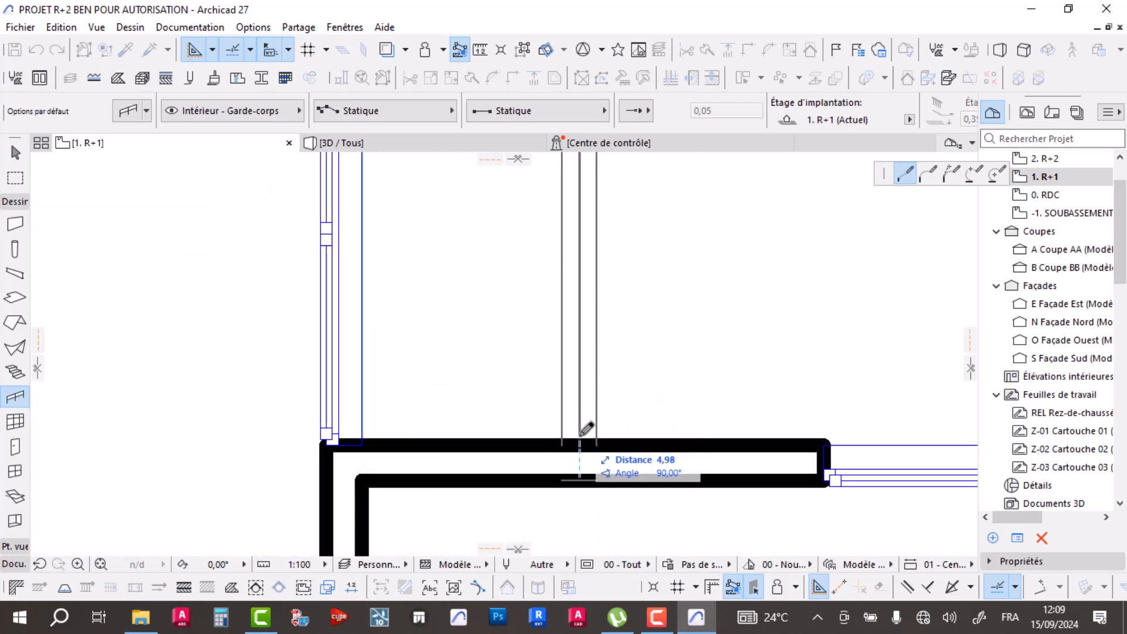
double_click(580, 418)
- Draw a railing about 2.47 m long centred on the R+1 café terrace parapet, ending near the balcony railing
scroll(580, 418, "down", 5)
scroll(589, 368, "up", 2)
scroll(589, 368, "down", 1)
scroll(505, 346, "down", 2)
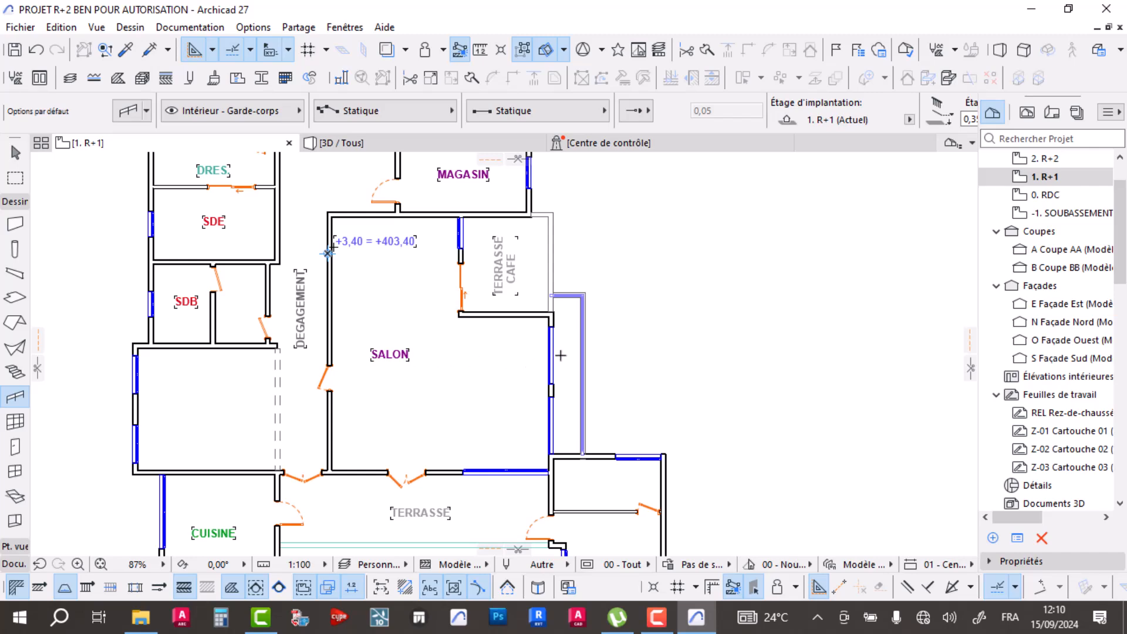
scroll(329, 252, "up", 3)
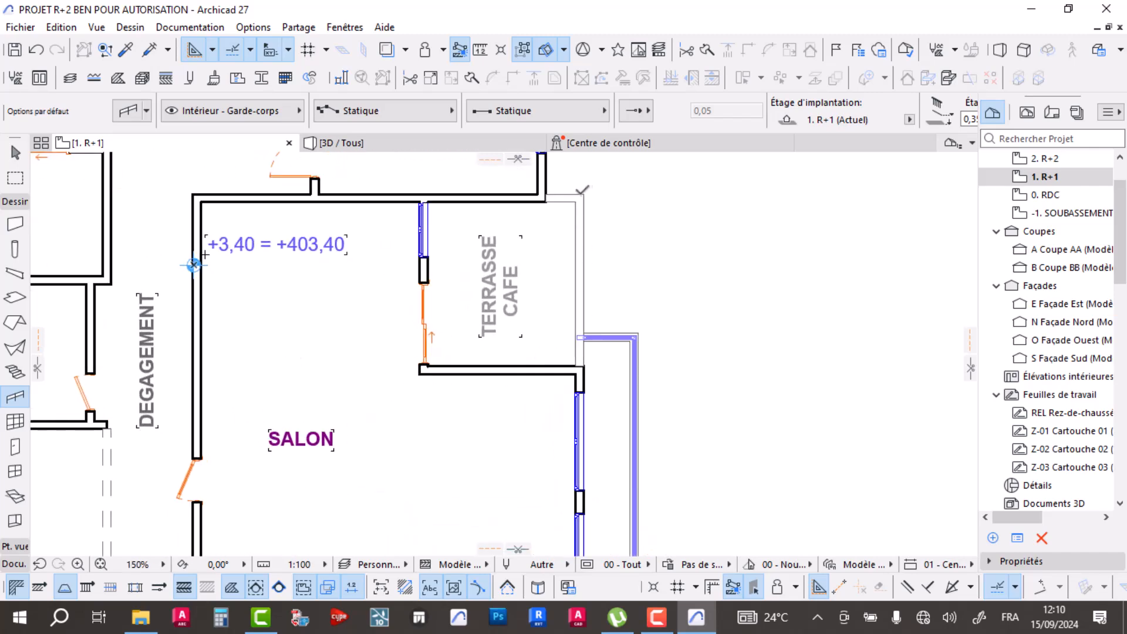
scroll(584, 189, "up", 5)
middle_click_drag(592, 431, 579, 275)
scroll(575, 457, "up", 4)
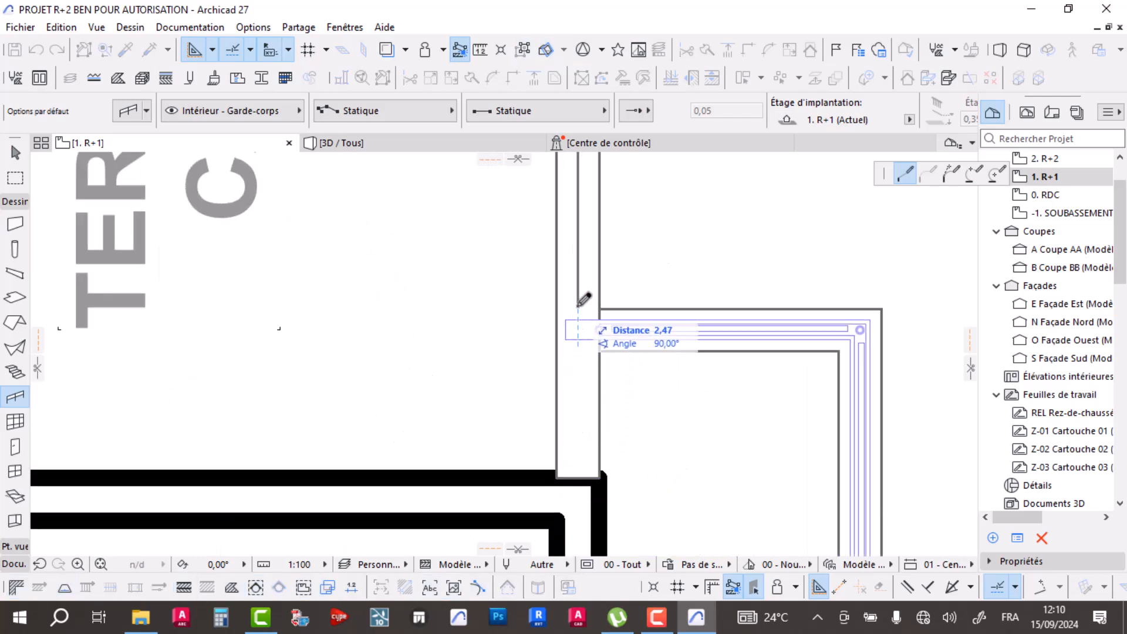
double_click(577, 306)
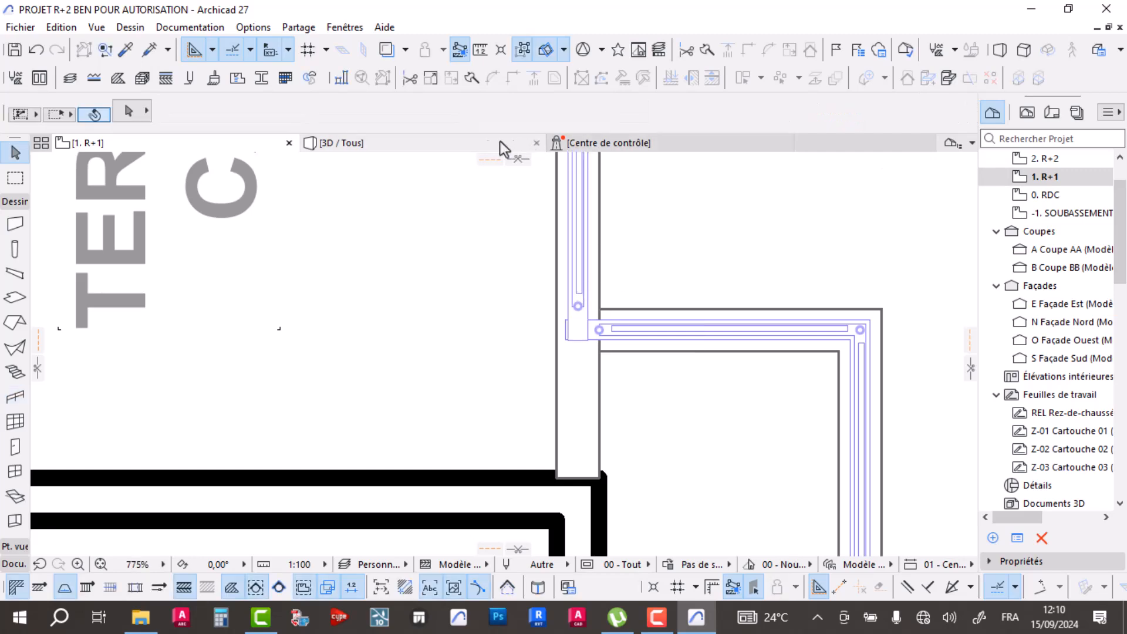
- In the 3D view, lower the balcony's two low walls to the height of the adjoining café terrace parapet
left_click(438, 143)
scroll(549, 350, "down", 3)
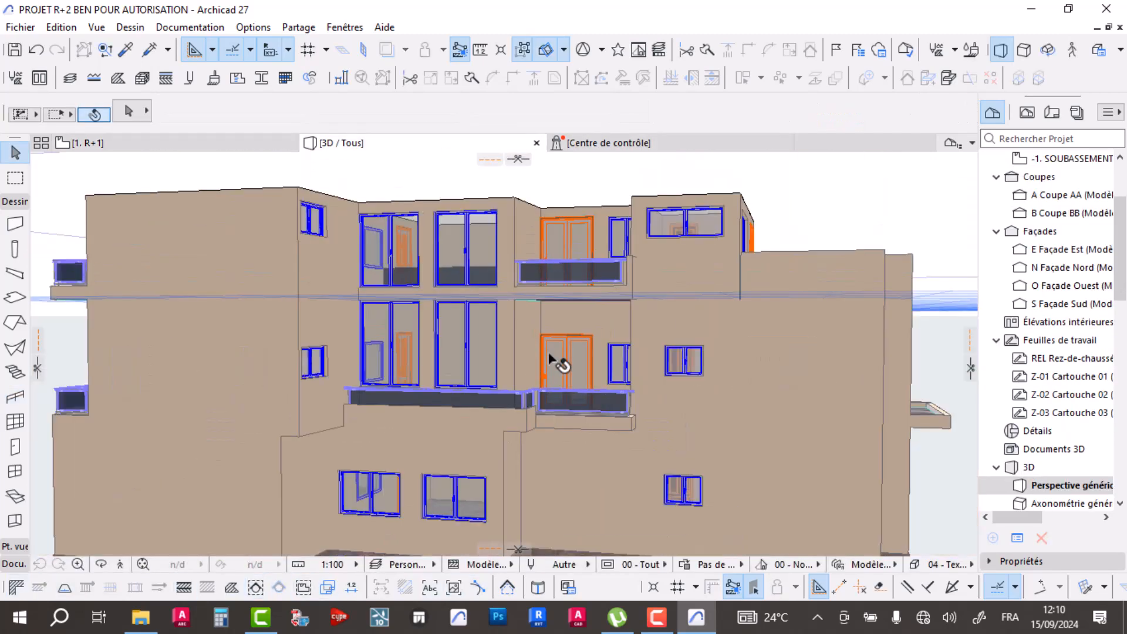
scroll(507, 366, "up", 5)
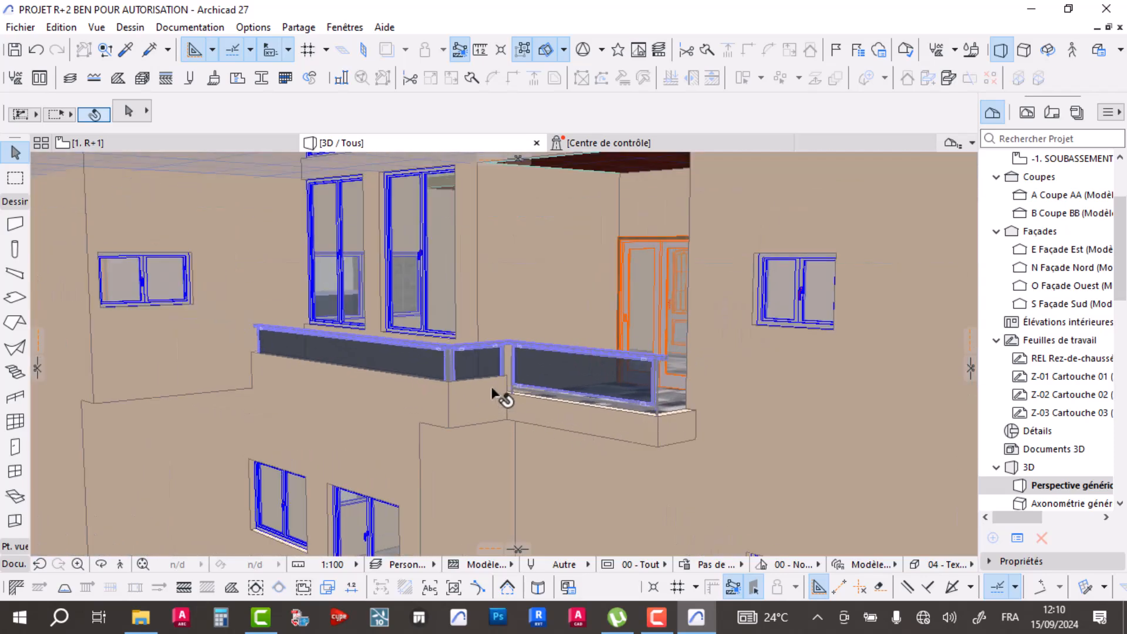
left_click(448, 364)
left_click(555, 376, "shift")
left_click(491, 408)
left_click(417, 394, "shift")
left_click(508, 378)
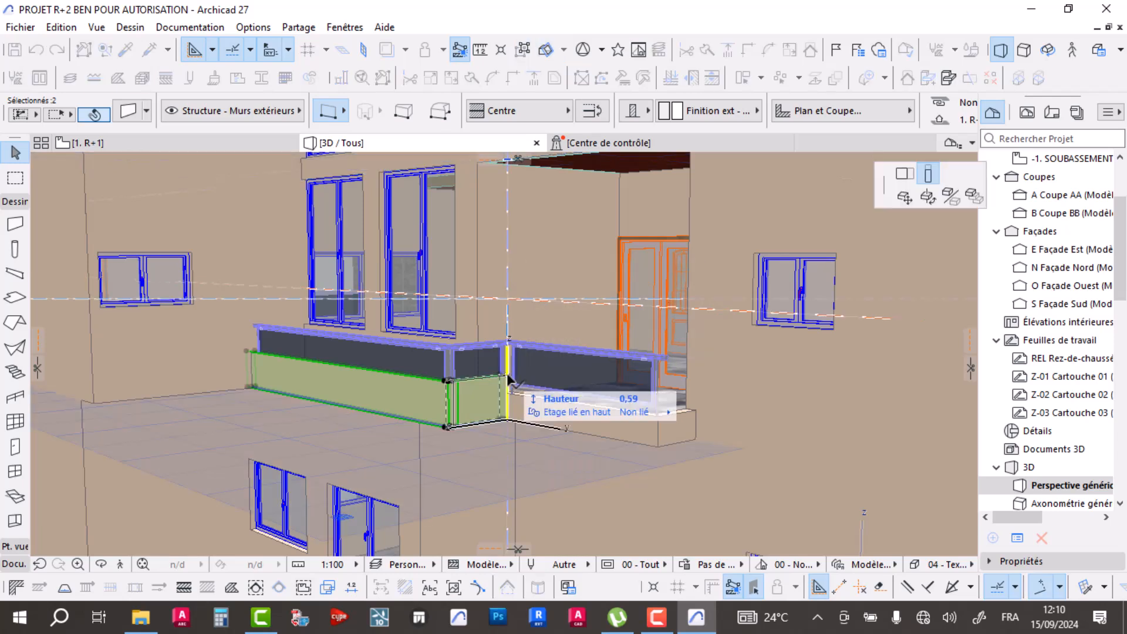
left_click(659, 415)
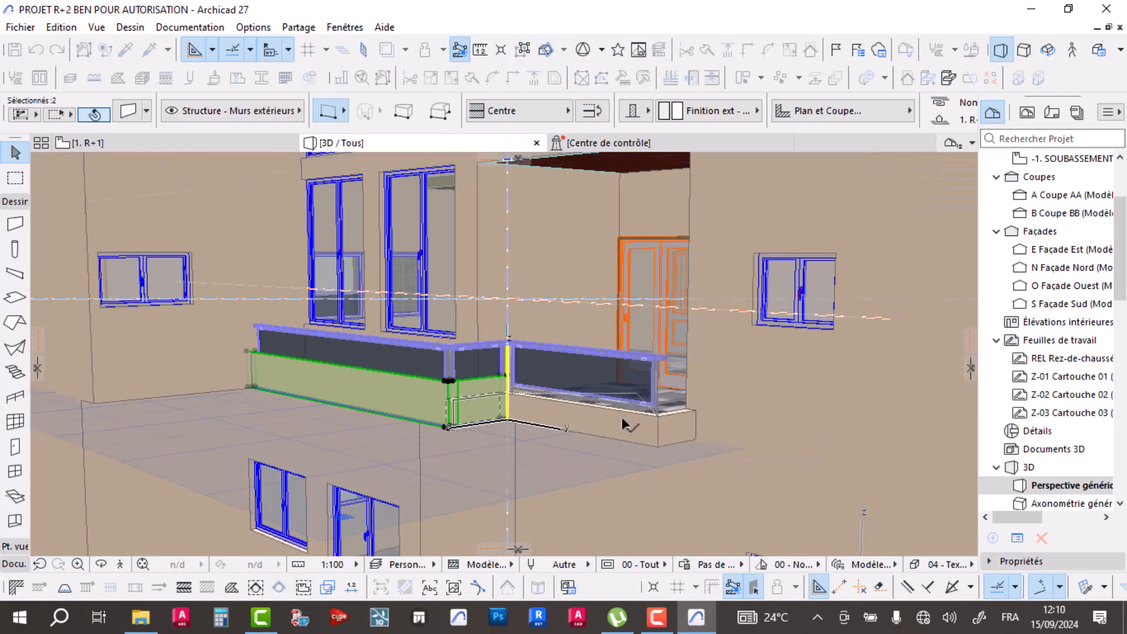
key("Escape")
- Raise the short side wall at the outer end of the R+1 café terrace to the railing's handrail height
scroll(496, 404, "down", 5)
middle_click_drag(498, 397, 593, 412, "shift")
scroll(523, 424, "up", 3)
scroll(591, 411, "up", 2)
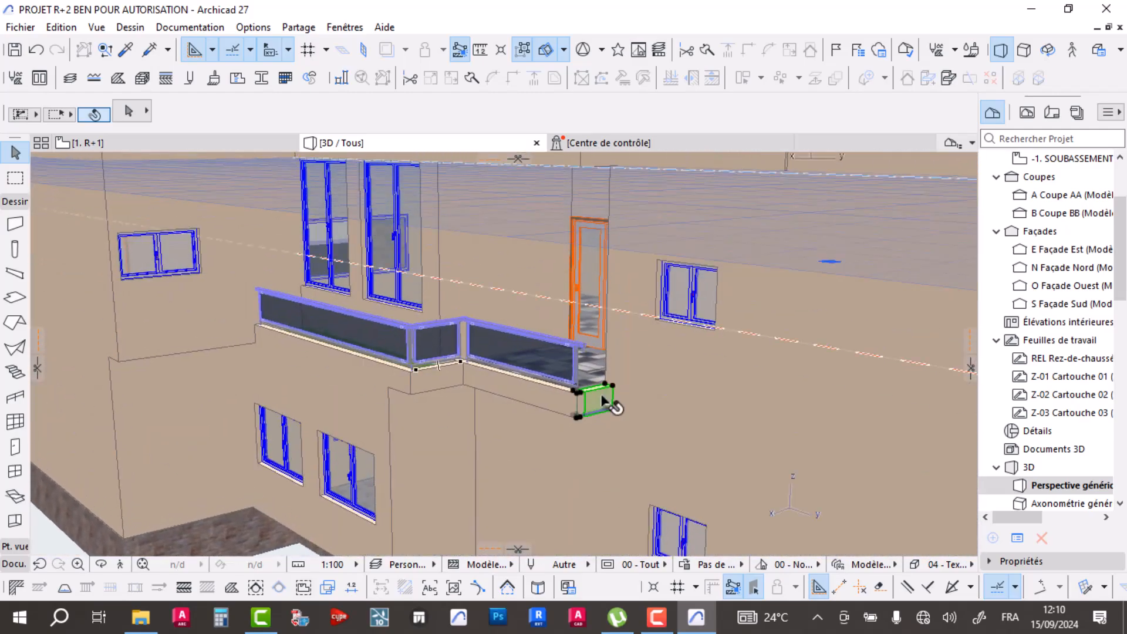
left_click(603, 399)
scroll(604, 399, "up", 4)
left_click(542, 411)
left_click(650, 486)
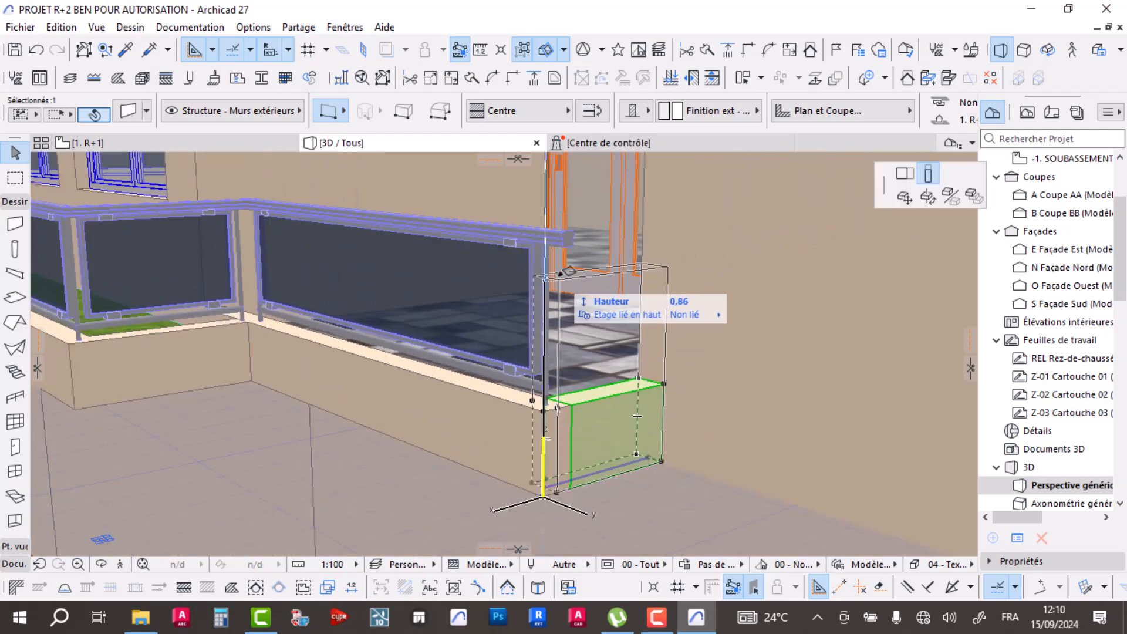
left_click(550, 221)
- Shorten the café terrace railing by about 0.10 m at the end beside the raised side wall
middle_click_drag(551, 221, 804, 424, "shift")
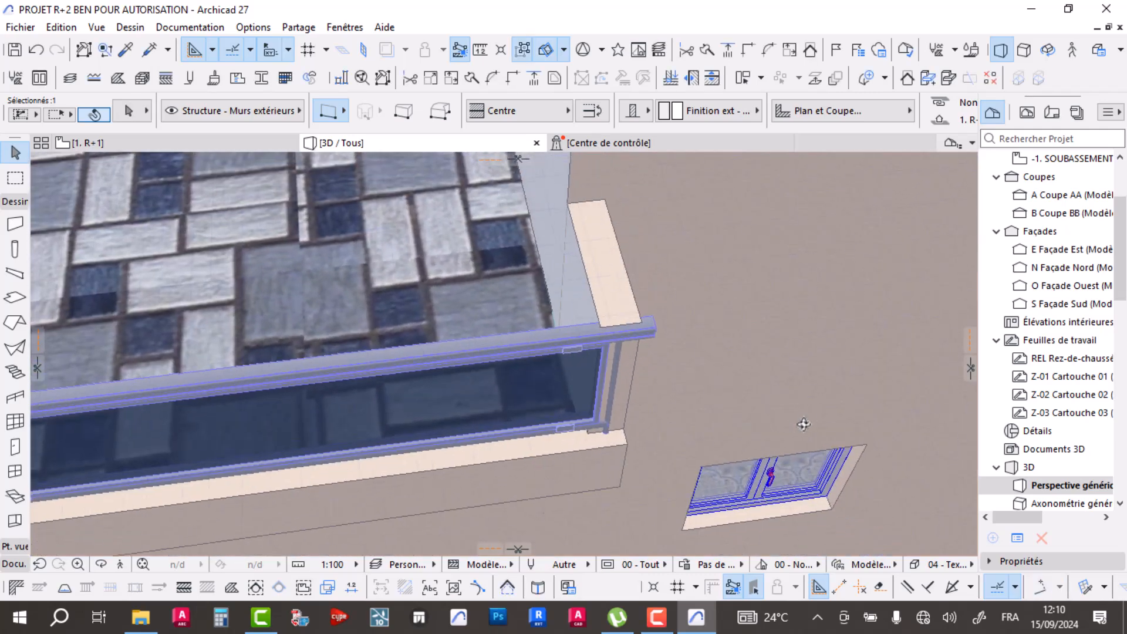
left_click(537, 340)
left_click(603, 434)
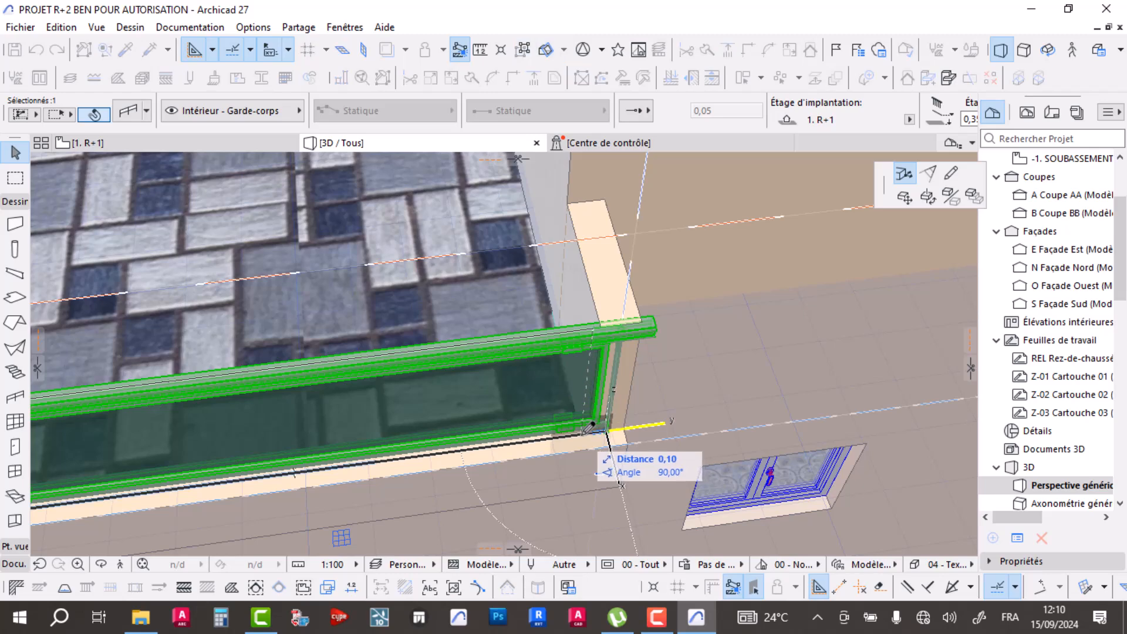
left_click(585, 426)
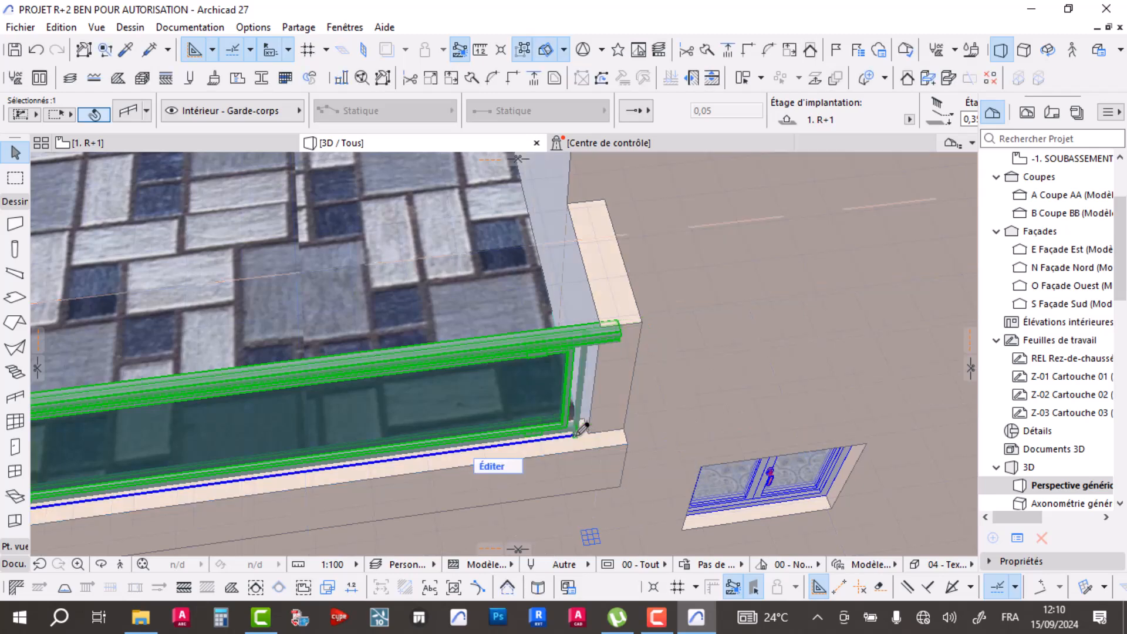
- Shorten the café terrace's front parapet wall to about 3.01 m so it ends at the raised side wall
scroll(633, 453, "up", 5)
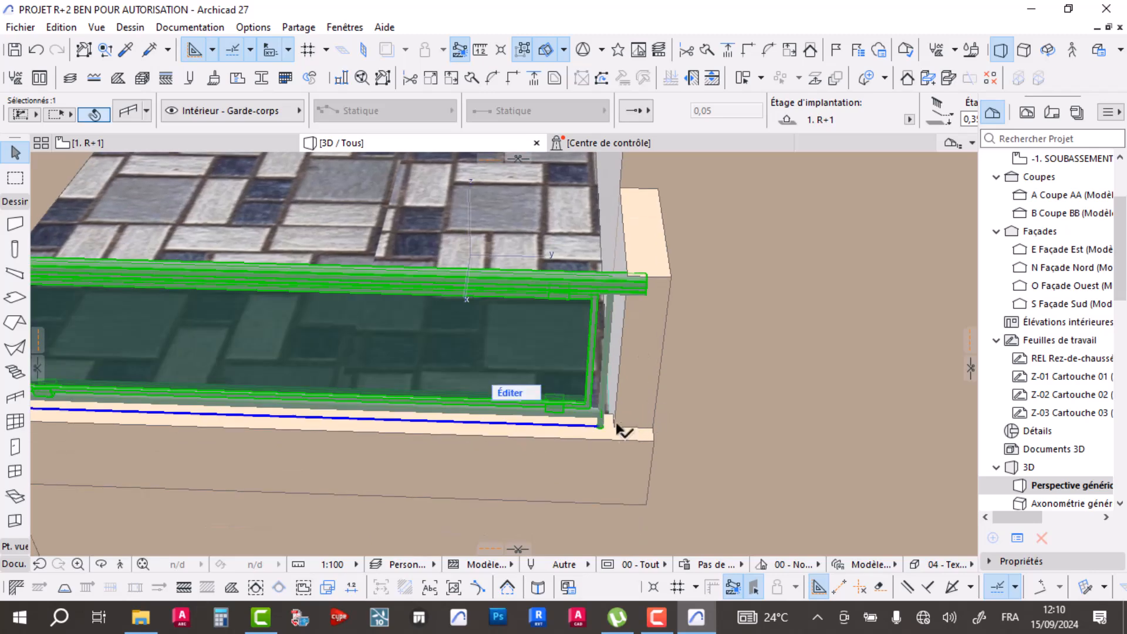
left_click(627, 461)
scroll(646, 452, "up", 2)
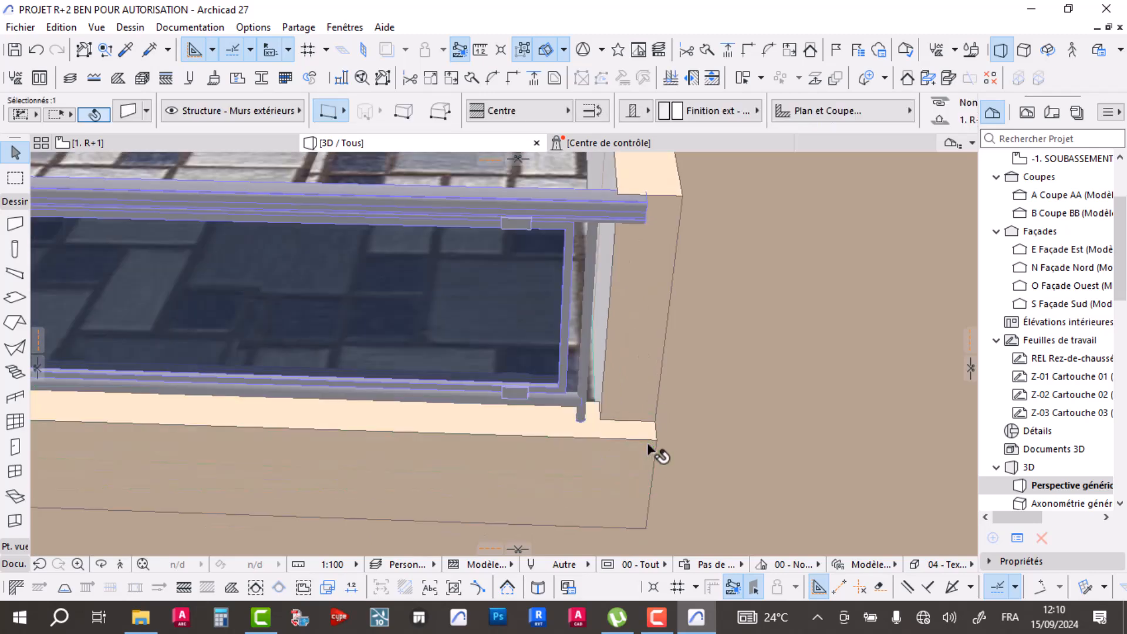
left_click(620, 517)
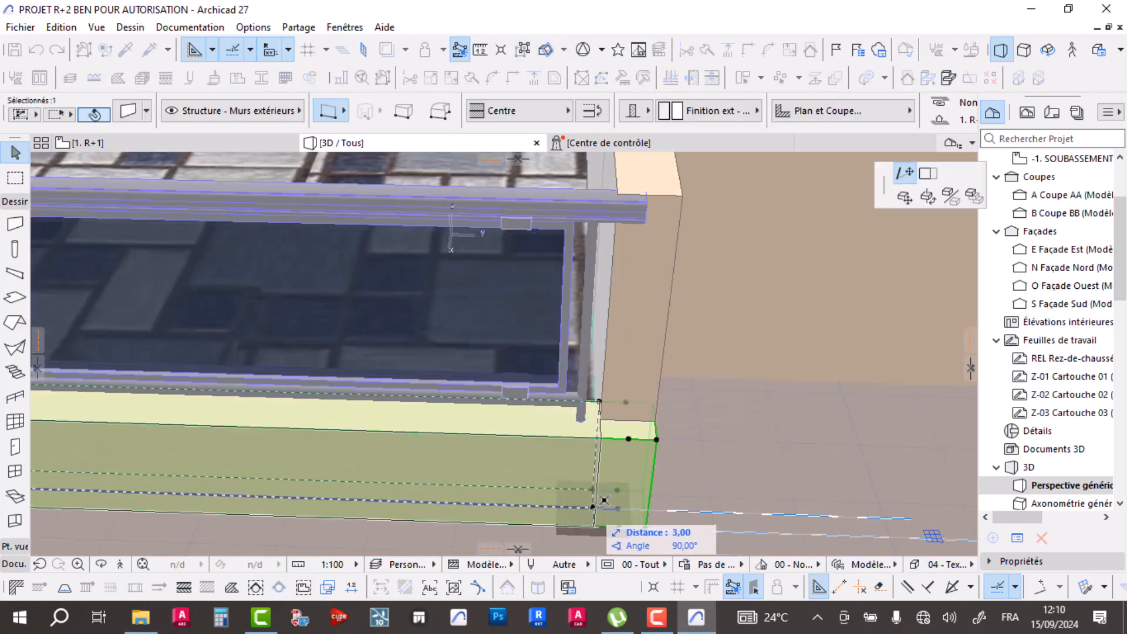
left_click(926, 175)
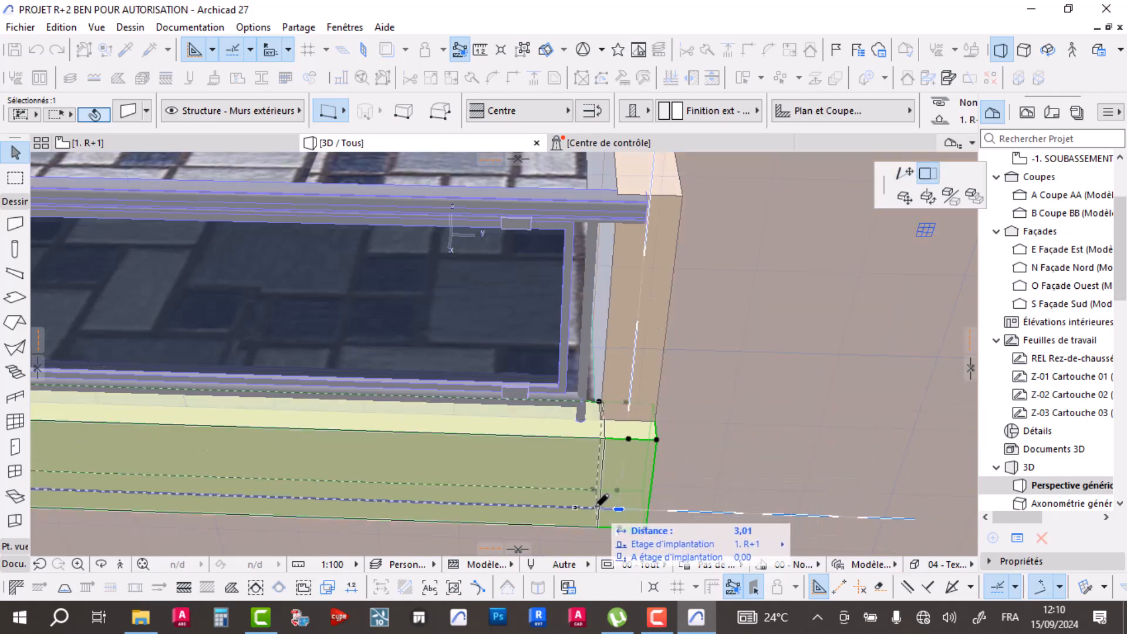
left_click(598, 504)
- Extend the raised side wall to about 0.70 m, reaching the front parapet's outer corner
middle_click_drag(639, 363, 597, 453, "shift")
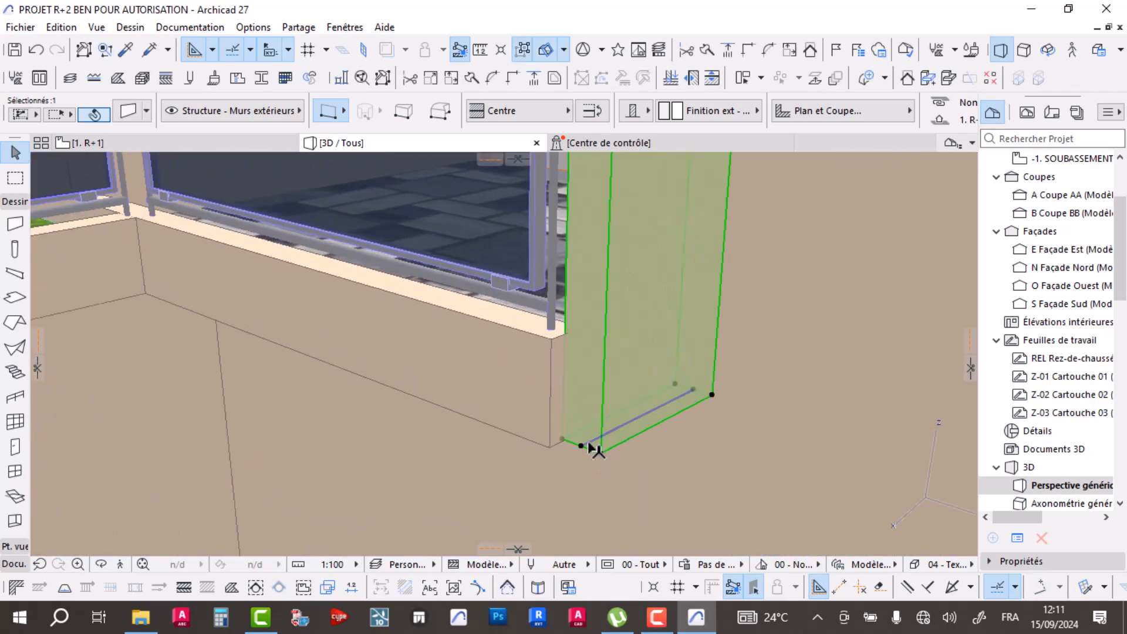
left_click(587, 451)
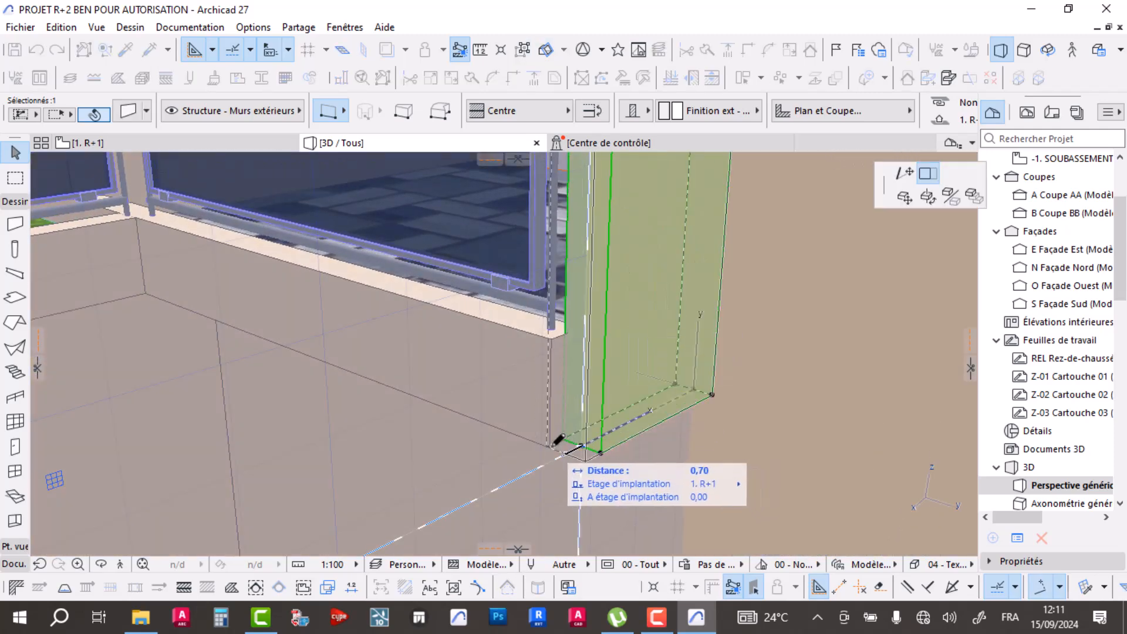
left_click(552, 449)
- Pull the front parapet wall's end back to the edge of the side wall and clear the selection
scroll(562, 444, "down", 4)
middle_click_drag(510, 407, 566, 425, "shift")
scroll(566, 426, "up", 5)
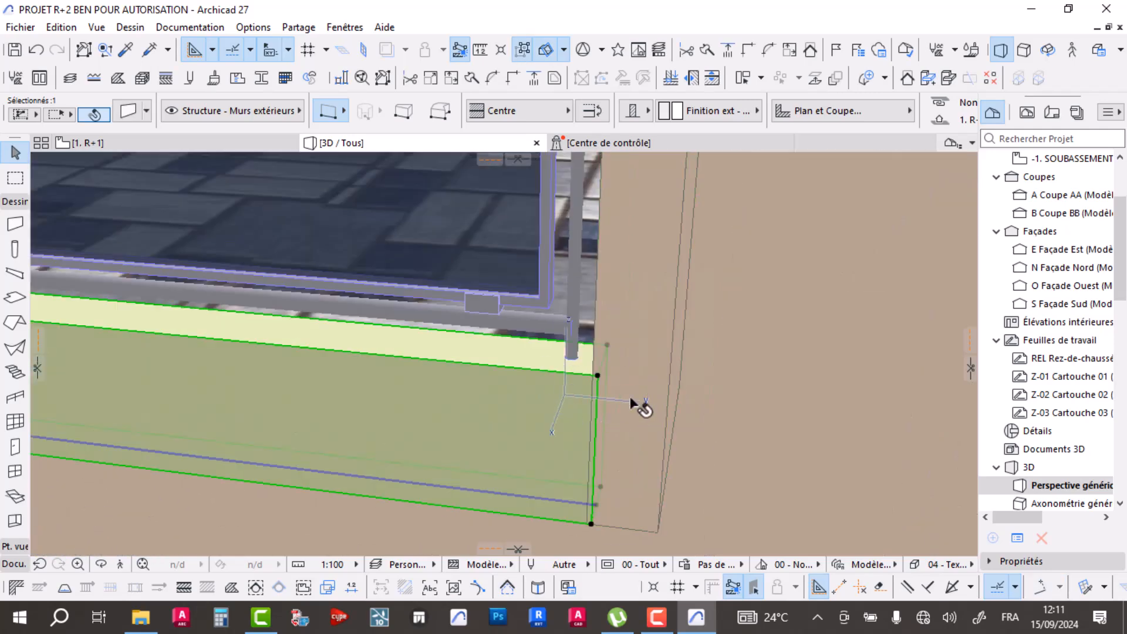
scroll(604, 393, "up", 5)
scroll(605, 384, "down", 5)
scroll(602, 370, "up", 6)
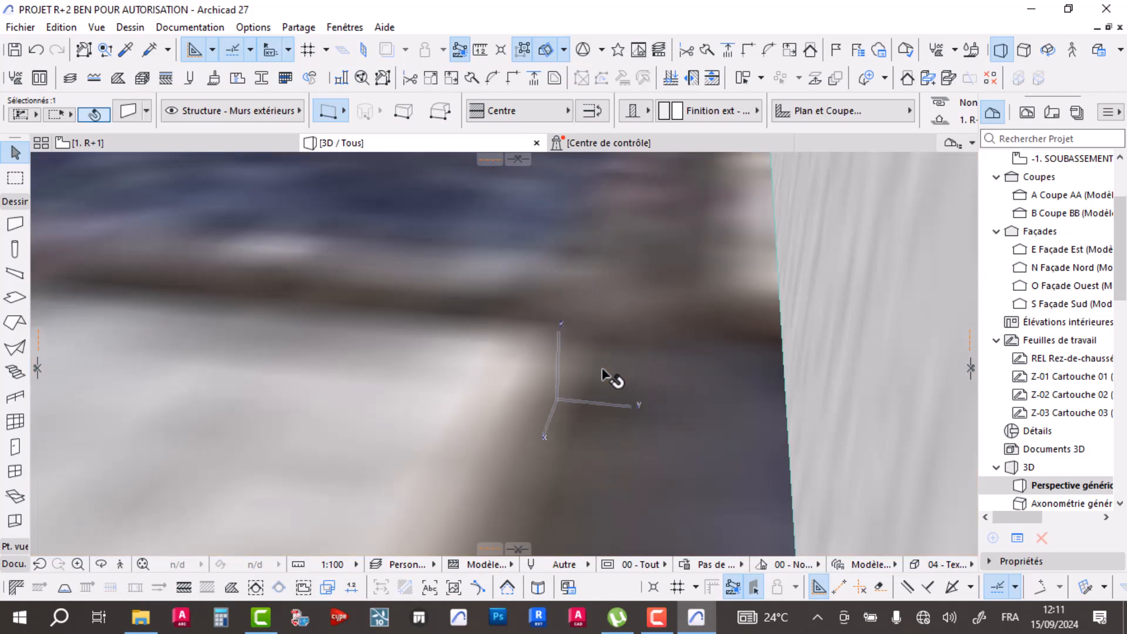
scroll(605, 376, "down", 3)
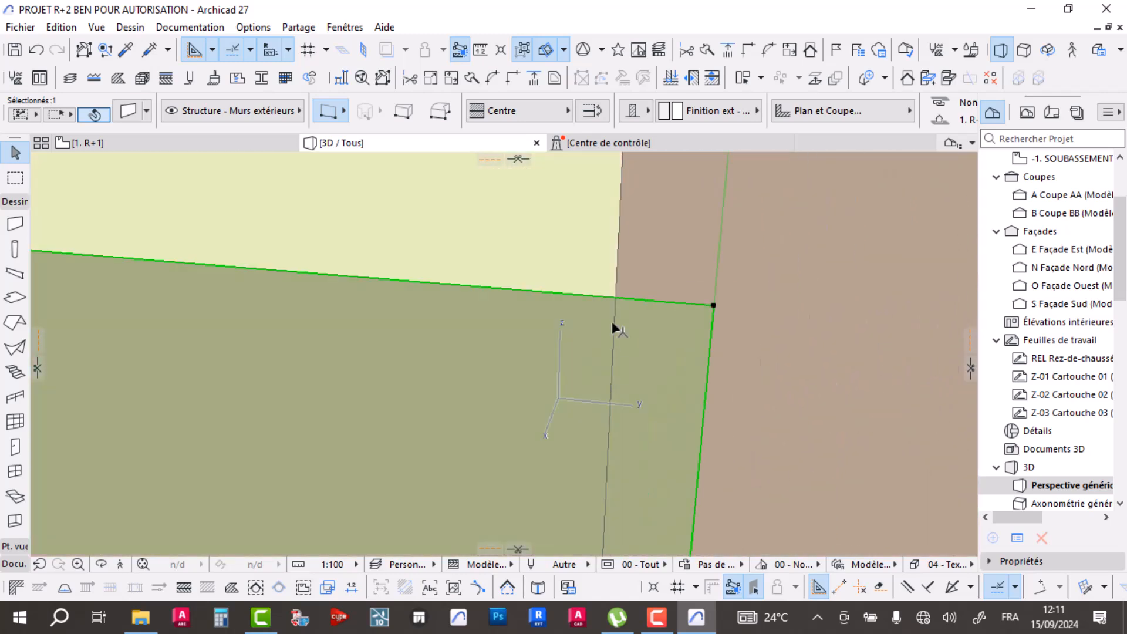
left_click(713, 306)
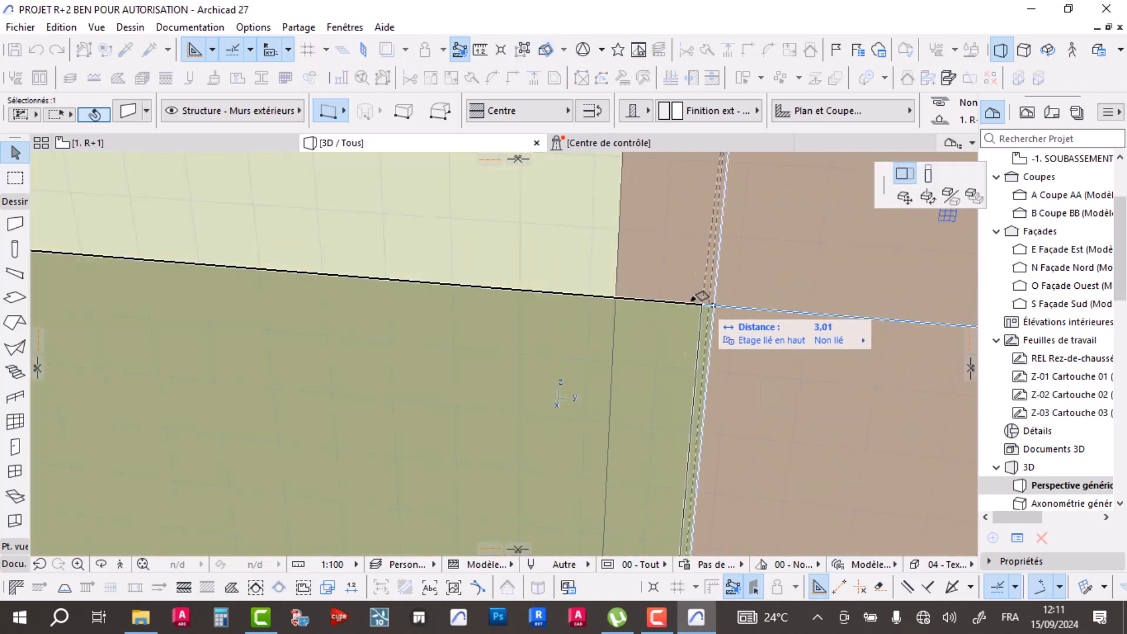
key("Escape")
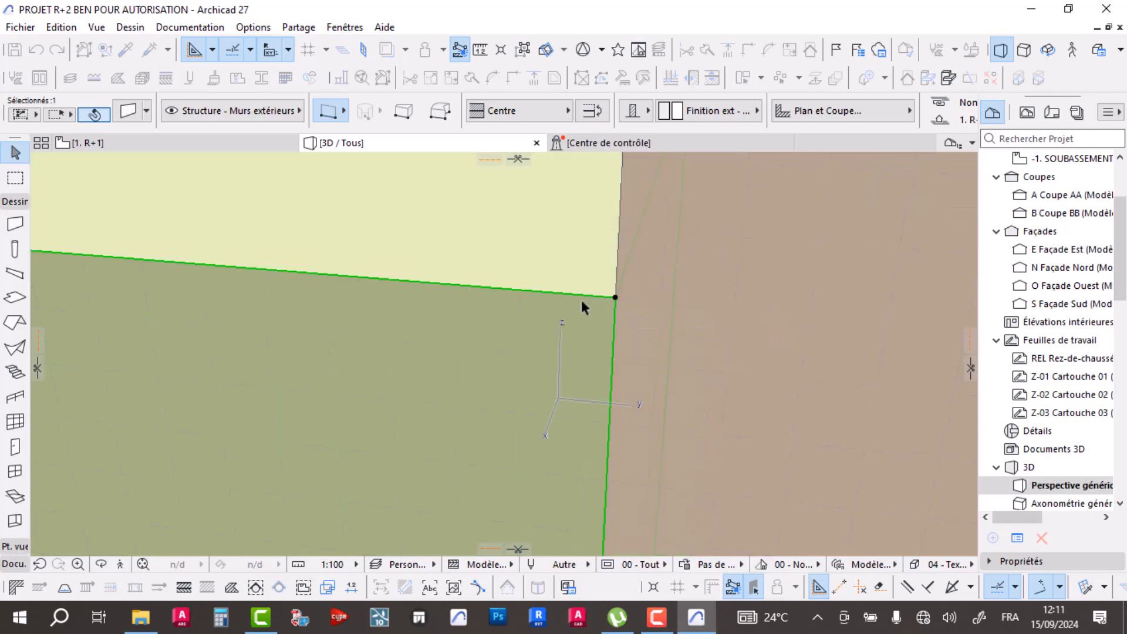
scroll(584, 309, "down", 5)
scroll(478, 490, "down", 2)
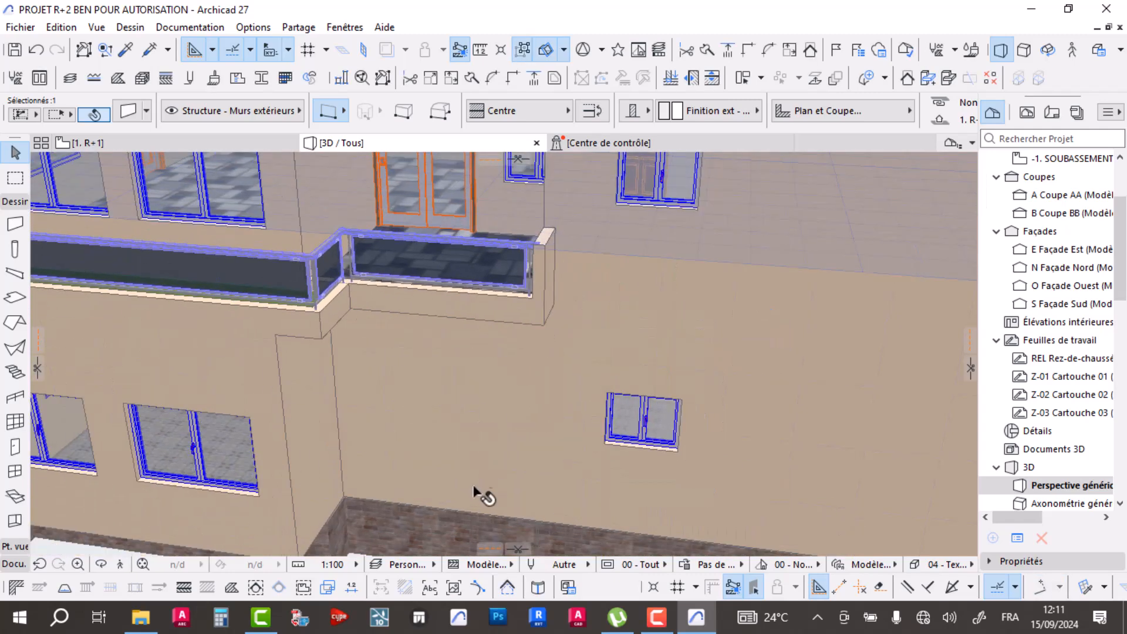
key("Escape")
- Examine the café façade's balconies and the glass railing along the open void on the R+2 floor
scroll(487, 352, "down", 5)
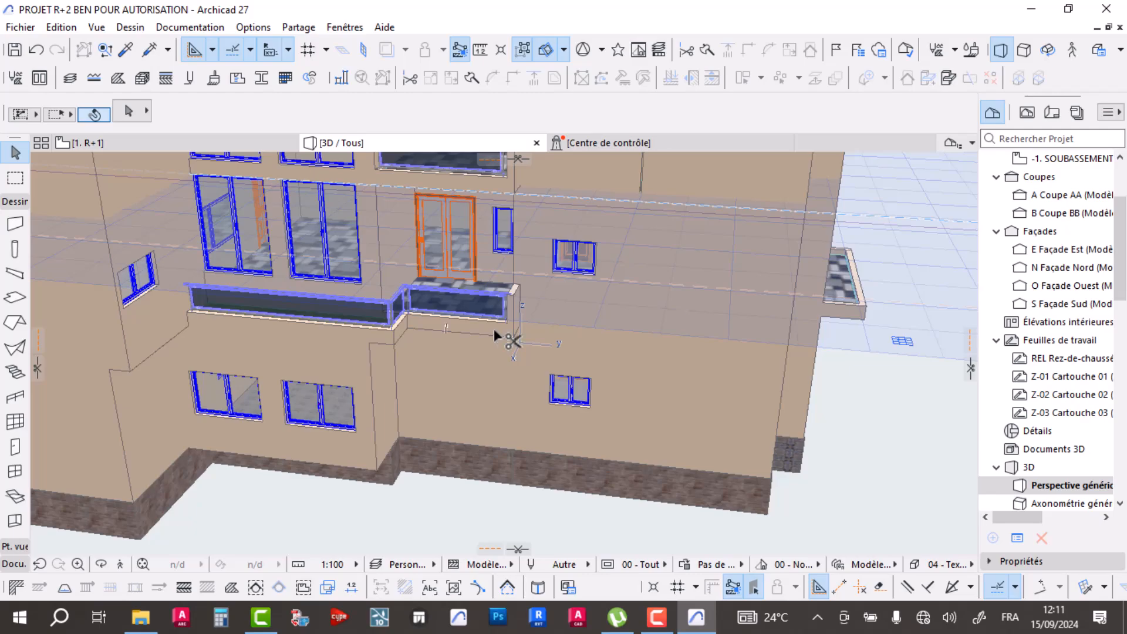
middle_click_drag(539, 372, 581, 431, "shift")
scroll(452, 294, "up", 10)
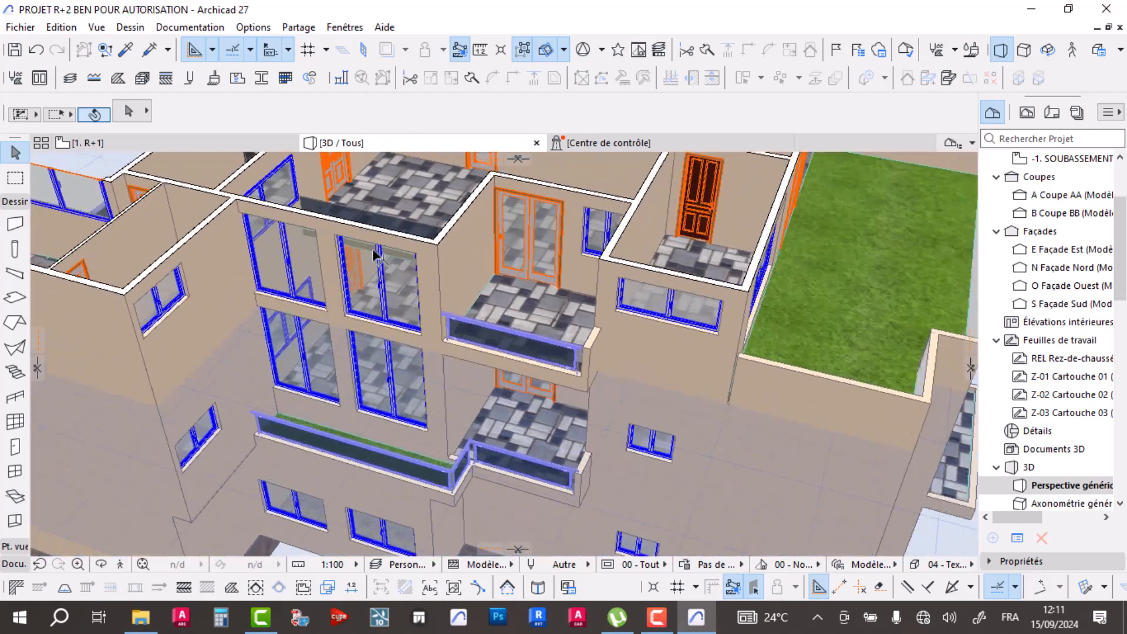
scroll(452, 294, "up", 10)
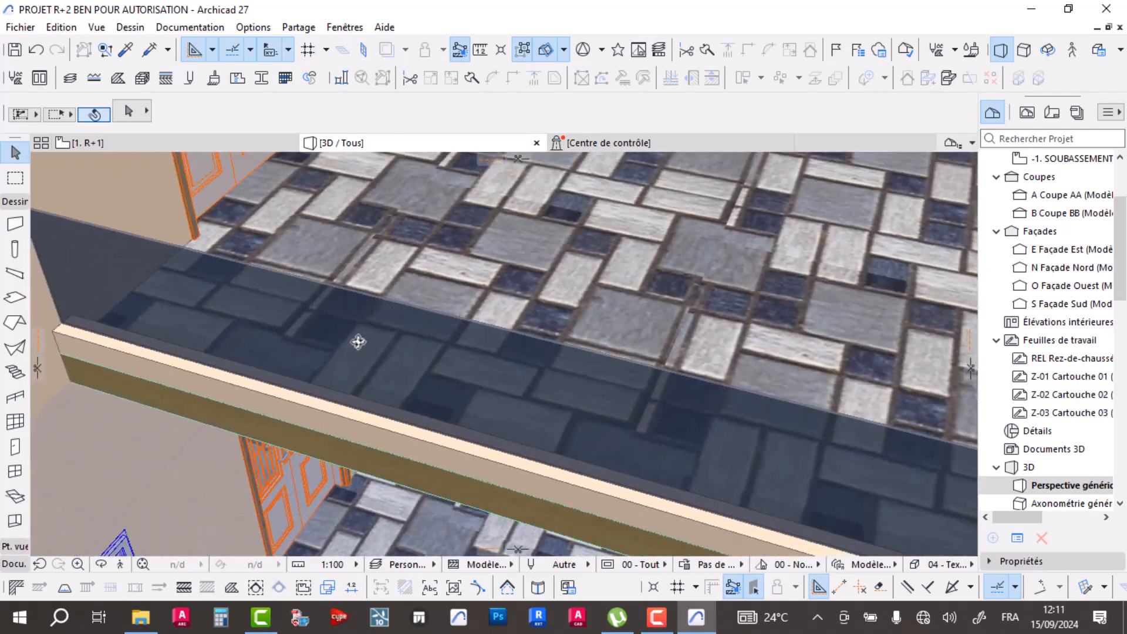
mouse_move(358, 342)
middle_mouse_down("shift")
mouse_move(292, 322)
mouse_move(354, 324)
middle_mouse_up("shift")
scroll(359, 299, "down", 10)
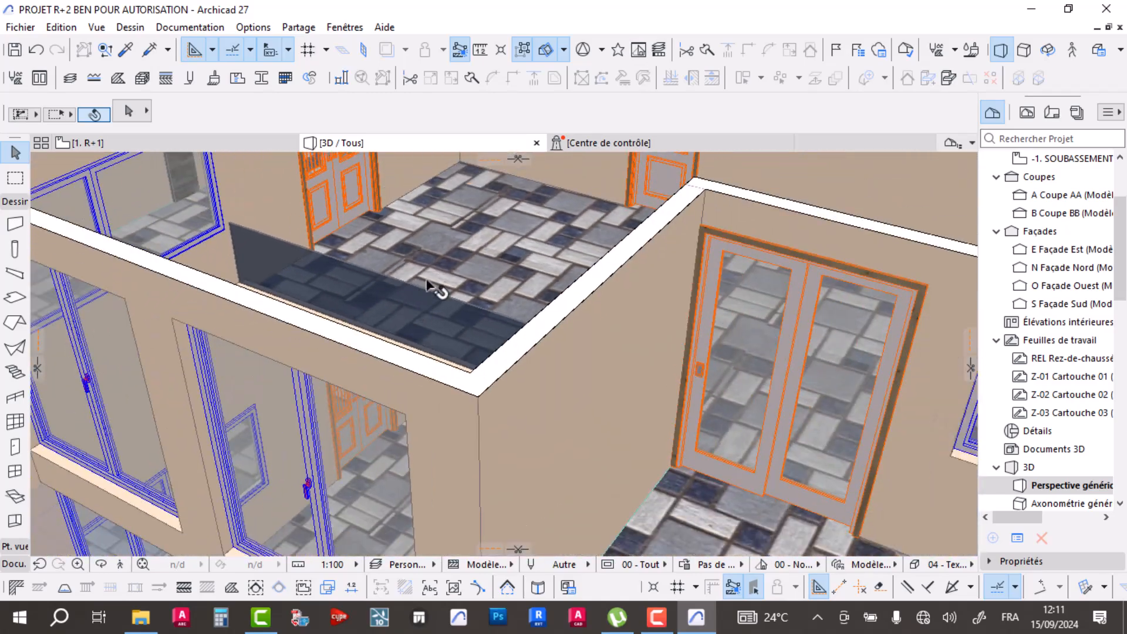
scroll(415, 355, "up", 3)
middle_click_drag(415, 355, 488, 305, "shift")
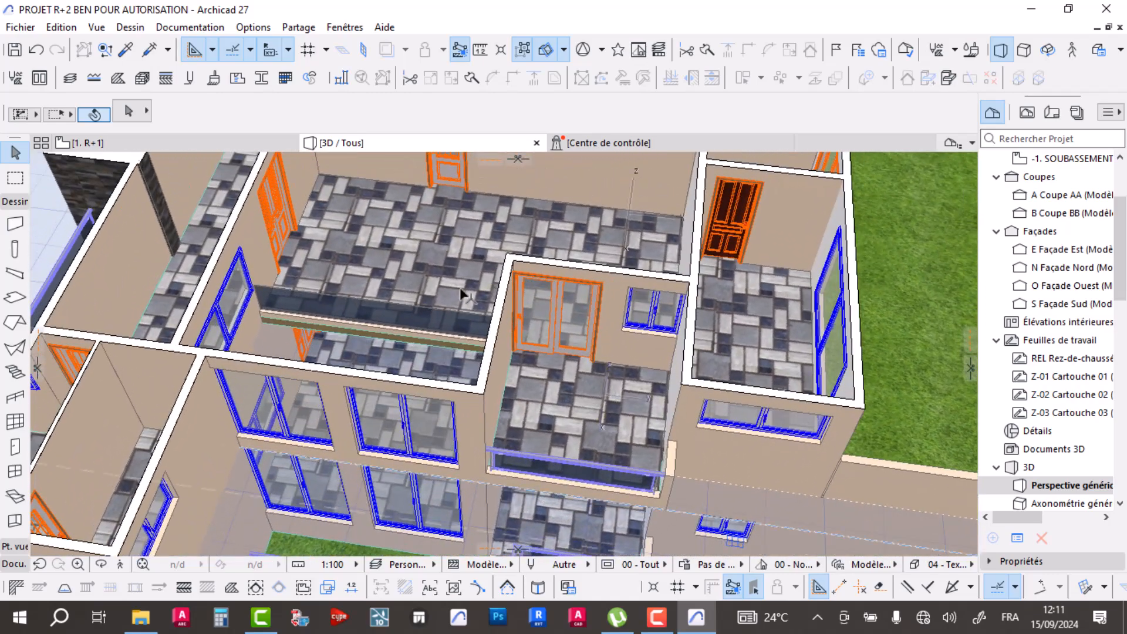
scroll(399, 370, "up", 10)
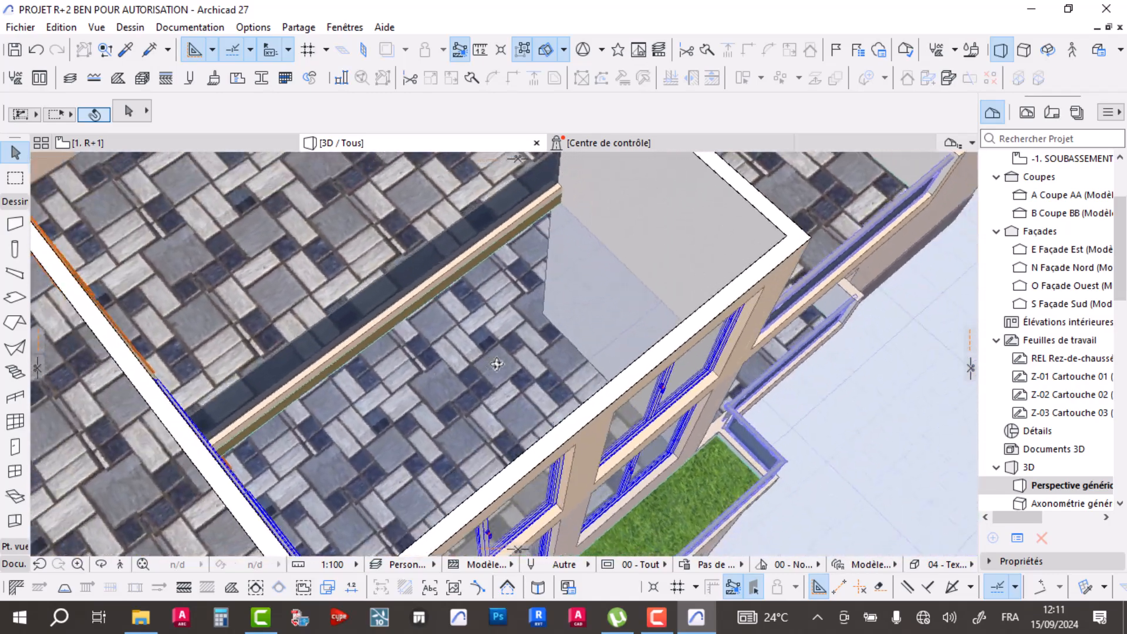
middle_click_drag(496, 365, 515, 352, "shift")
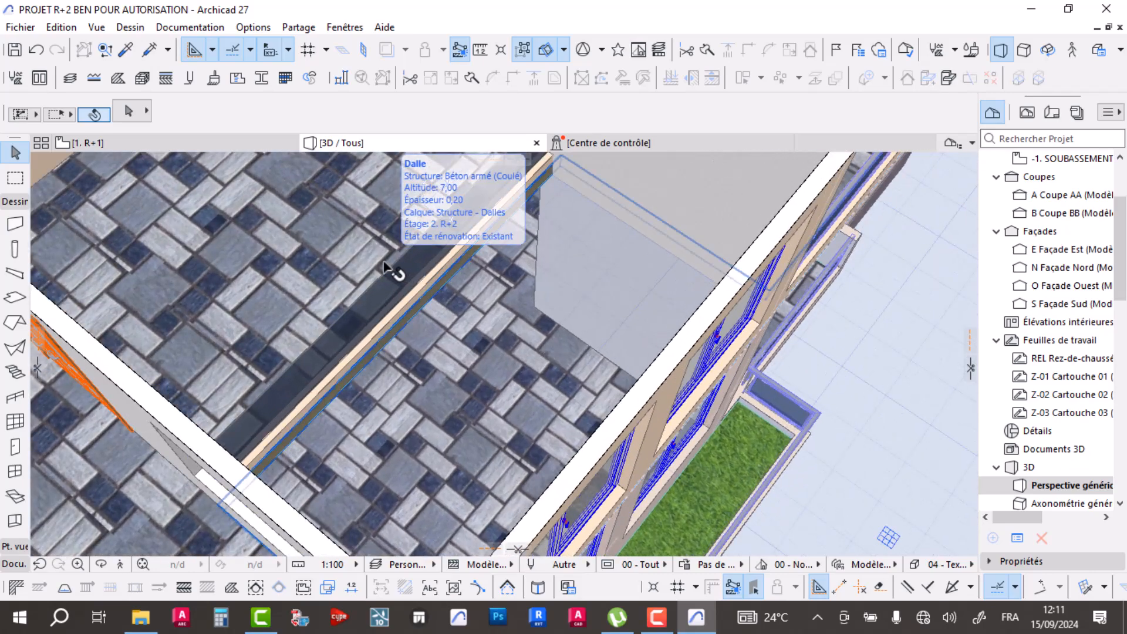
left_click(429, 308)
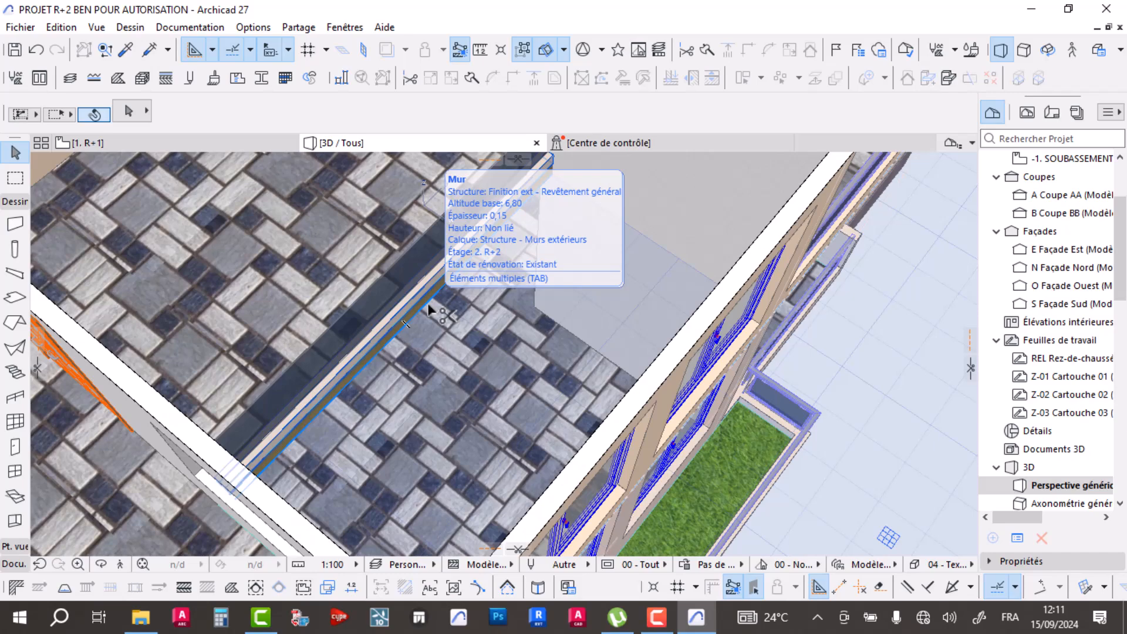
- Inspect the R+2 rooms and the slab edge around the void from above
scroll(541, 390, "down", 6)
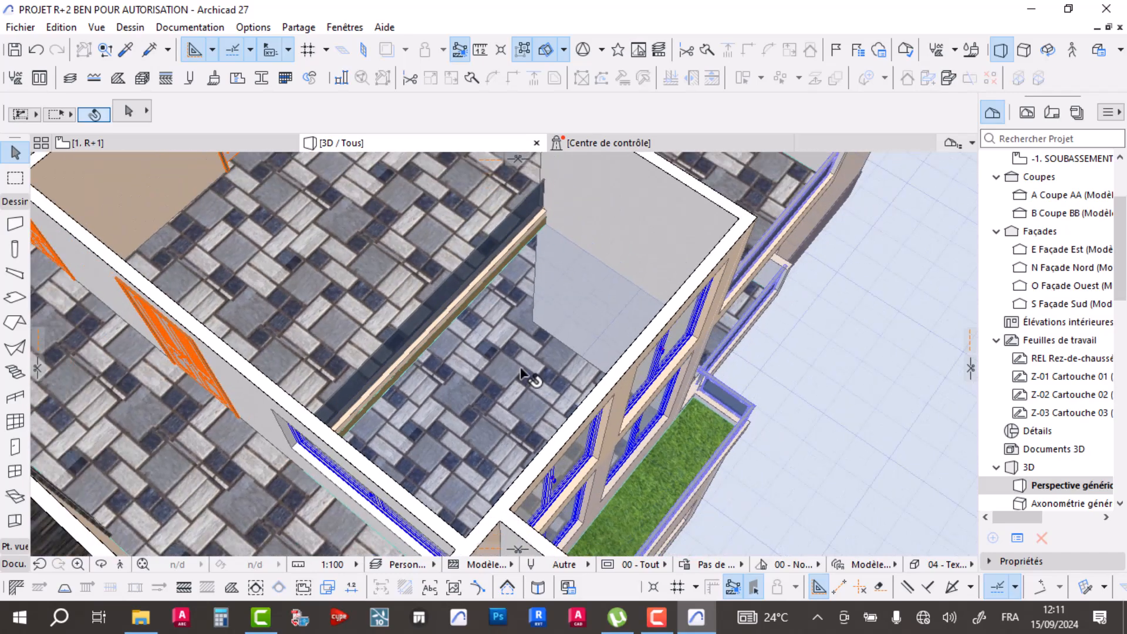
scroll(577, 405, "down", 3)
scroll(523, 407, "up", 5)
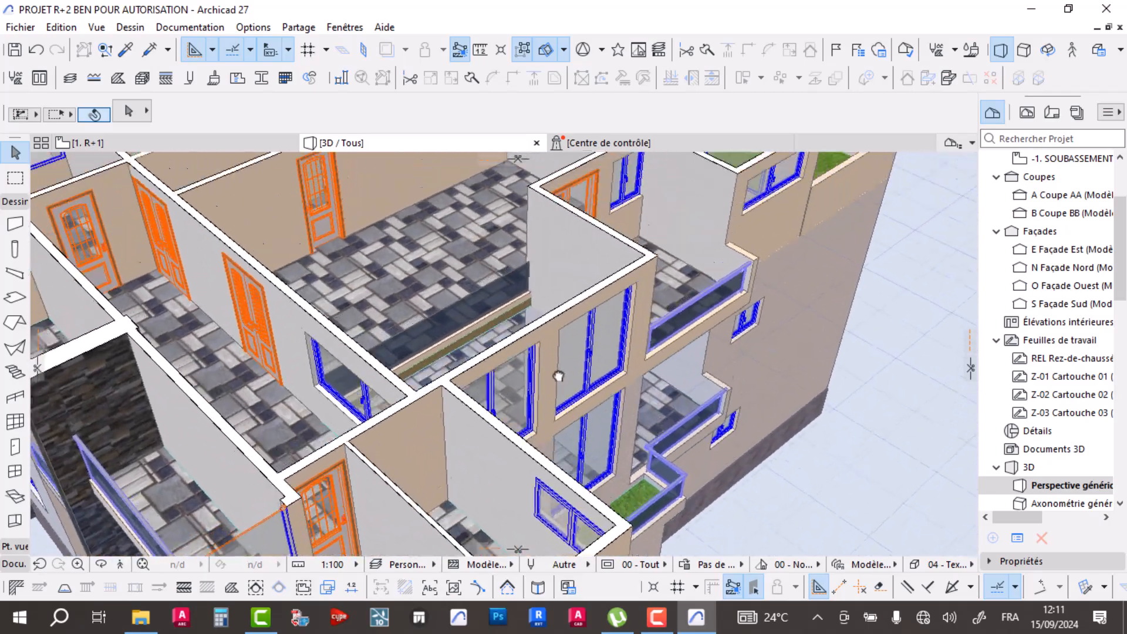
middle_click_drag(522, 408, 626, 444, "shift")
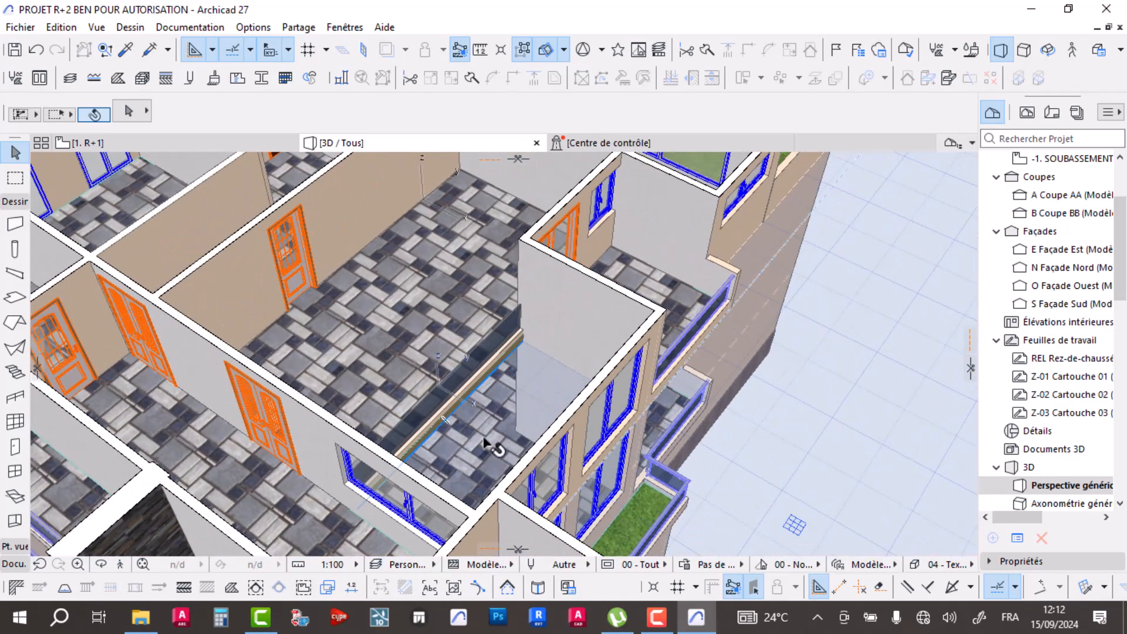
scroll(485, 441, "up", 2)
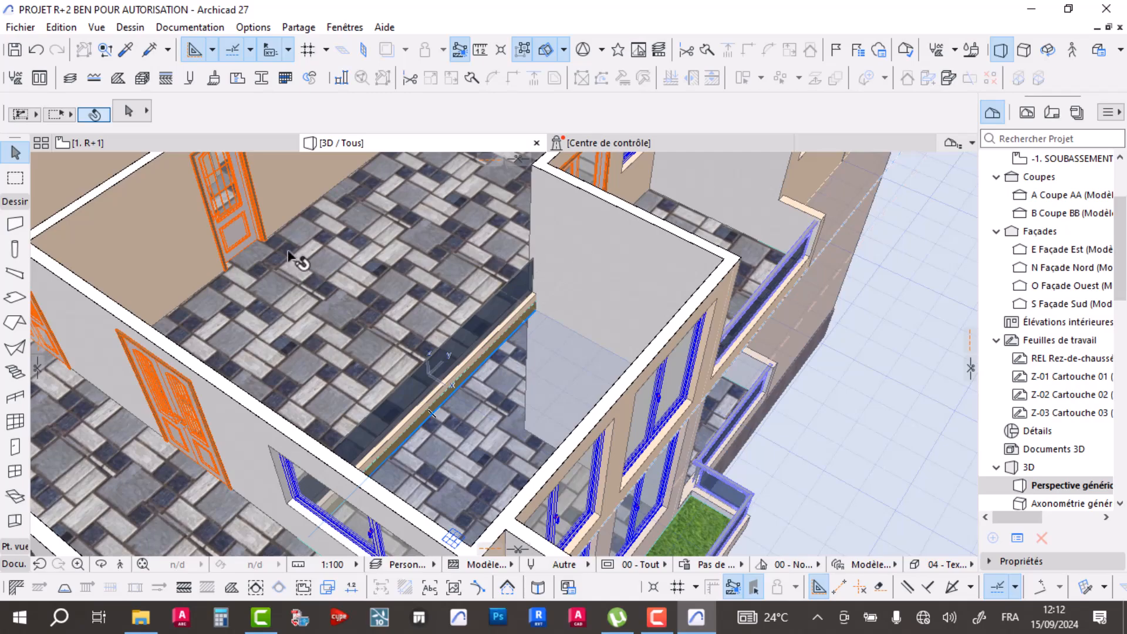
scroll(426, 319, "down", 4)
scroll(461, 445, "up", 3)
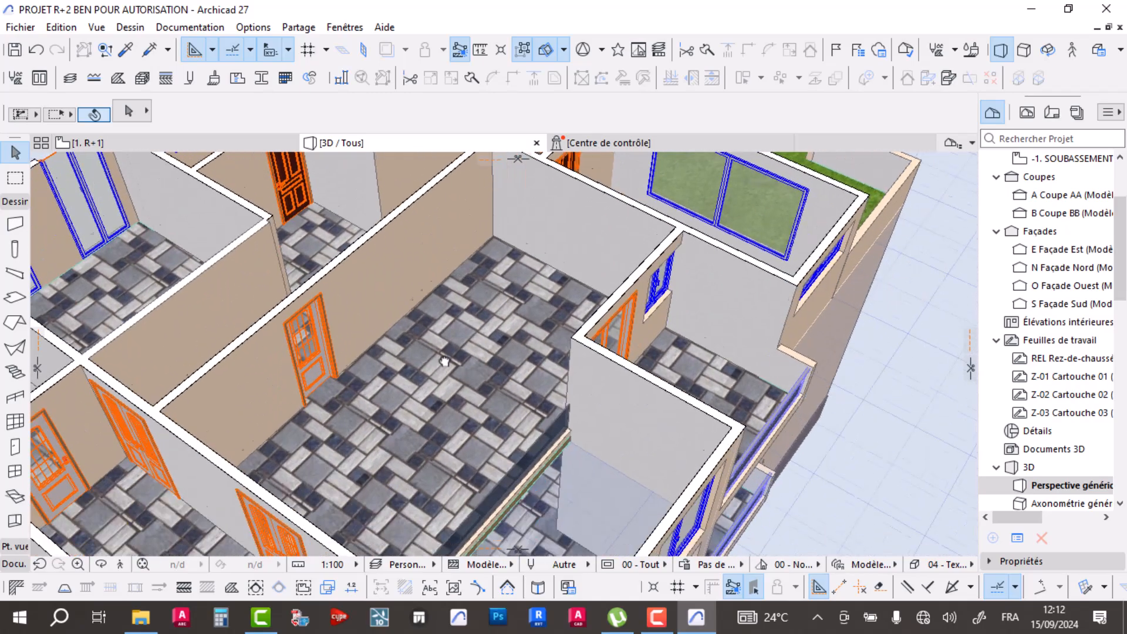
scroll(414, 435, "down", 3)
scroll(328, 379, "up", 4)
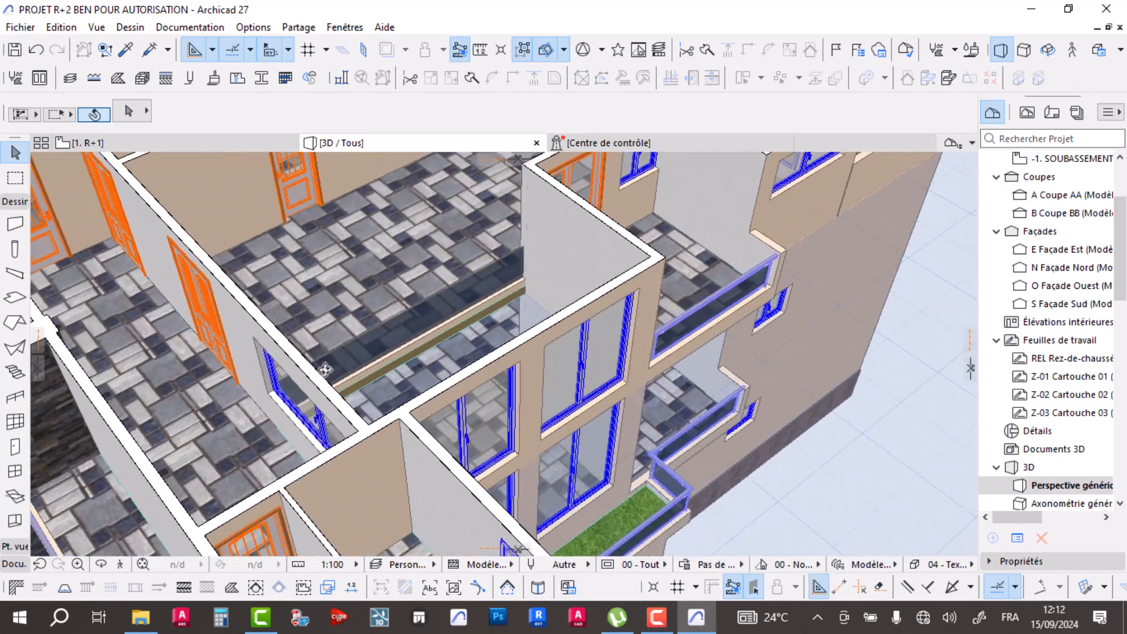
- Select the five R+1 casement windows beside the café terrace door and around the adjoining side walls
left_click_drag(328, 378, 506, 359)
middle_click_drag(506, 360, 528, 336)
left_click_drag(432, 358, 503, 337)
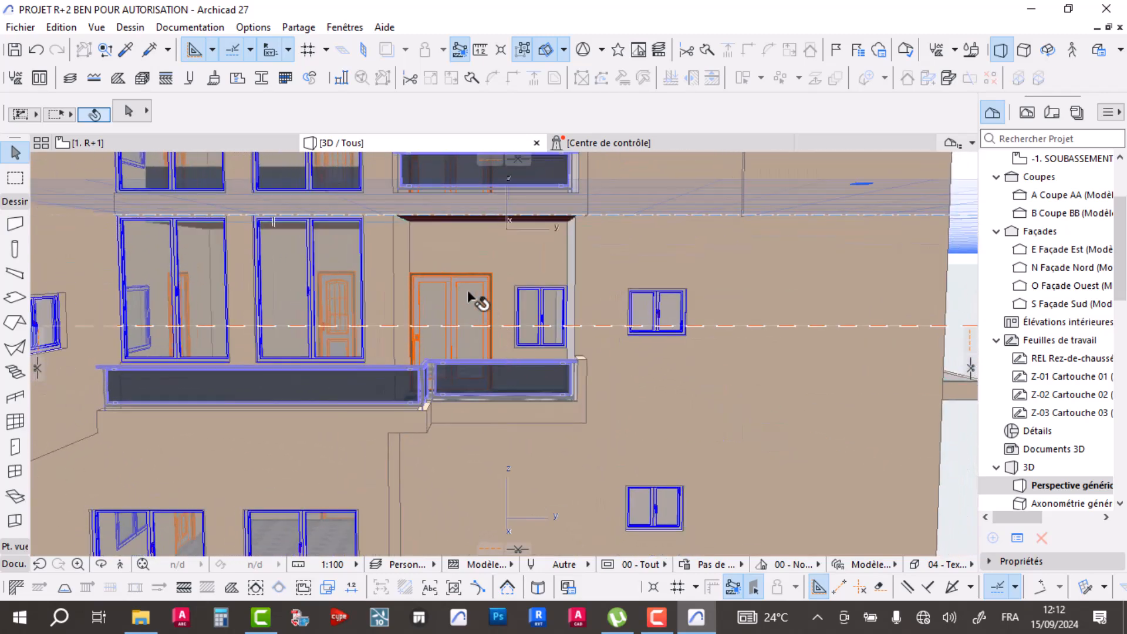
left_click(549, 308)
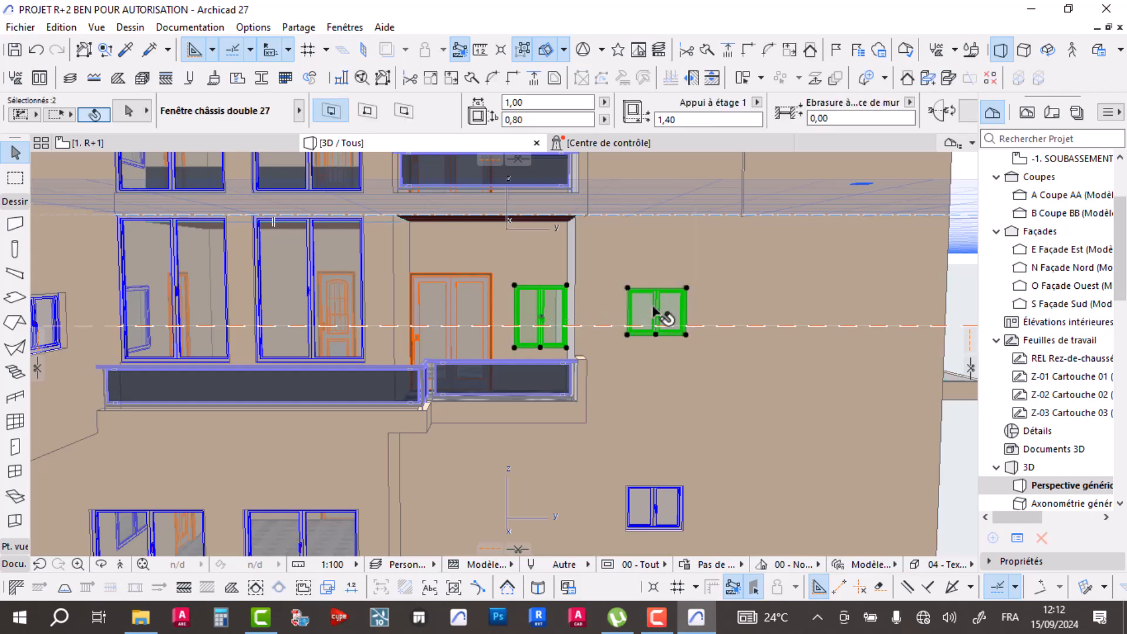
left_click_drag(617, 356, 559, 321)
left_click(786, 287, "shift")
left_click(596, 317, "shift")
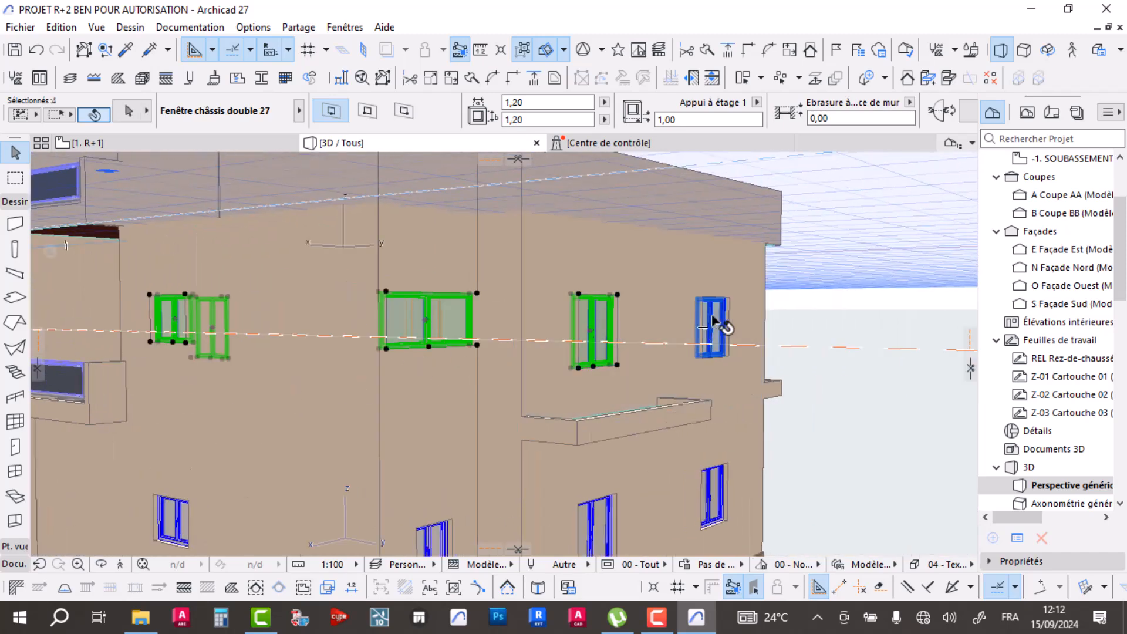
left_click_drag(729, 356, 458, 330)
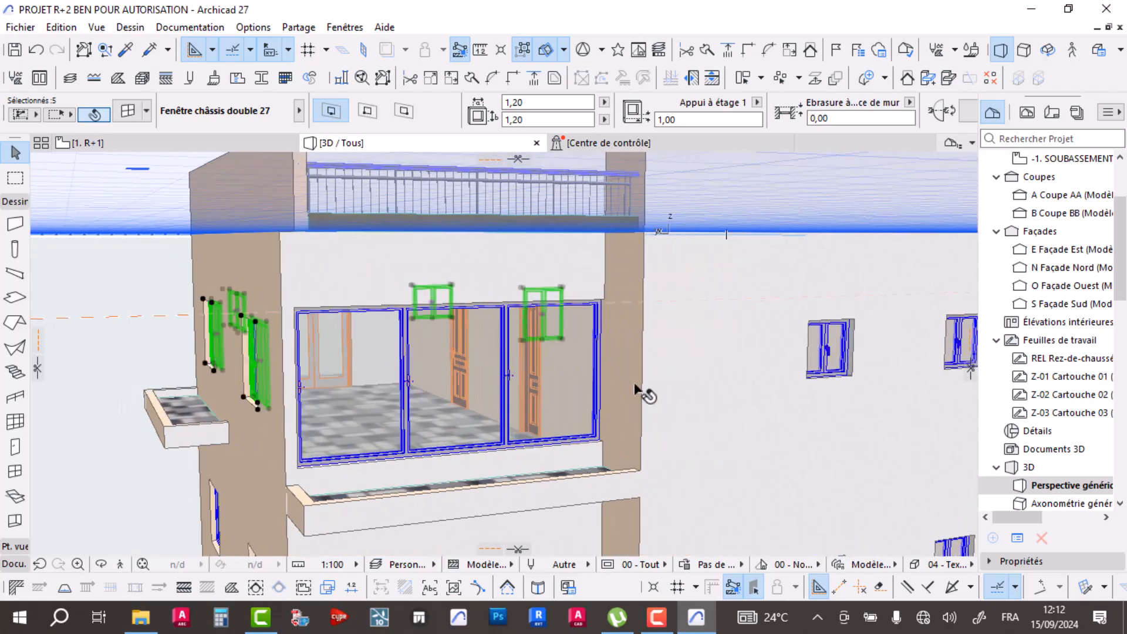
- Add the next five R+1 windows to the selection: two small rear ones and three on the stair side and main façade
left_click_drag(634, 384, 578, 365)
left_click(716, 357, "shift")
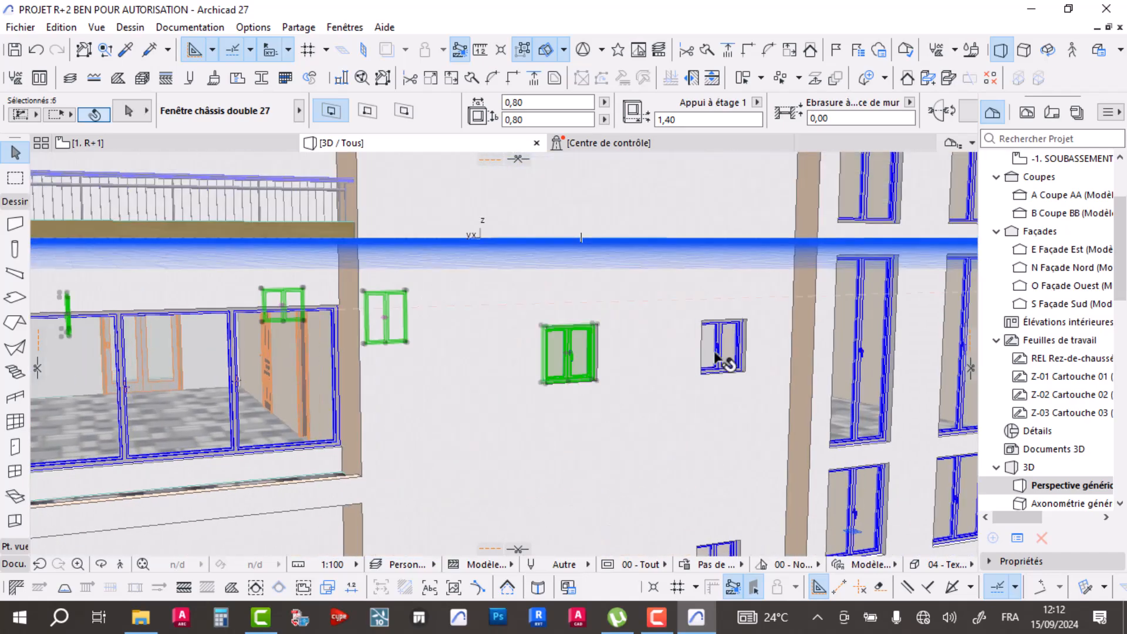
left_click_drag(715, 389, 666, 372)
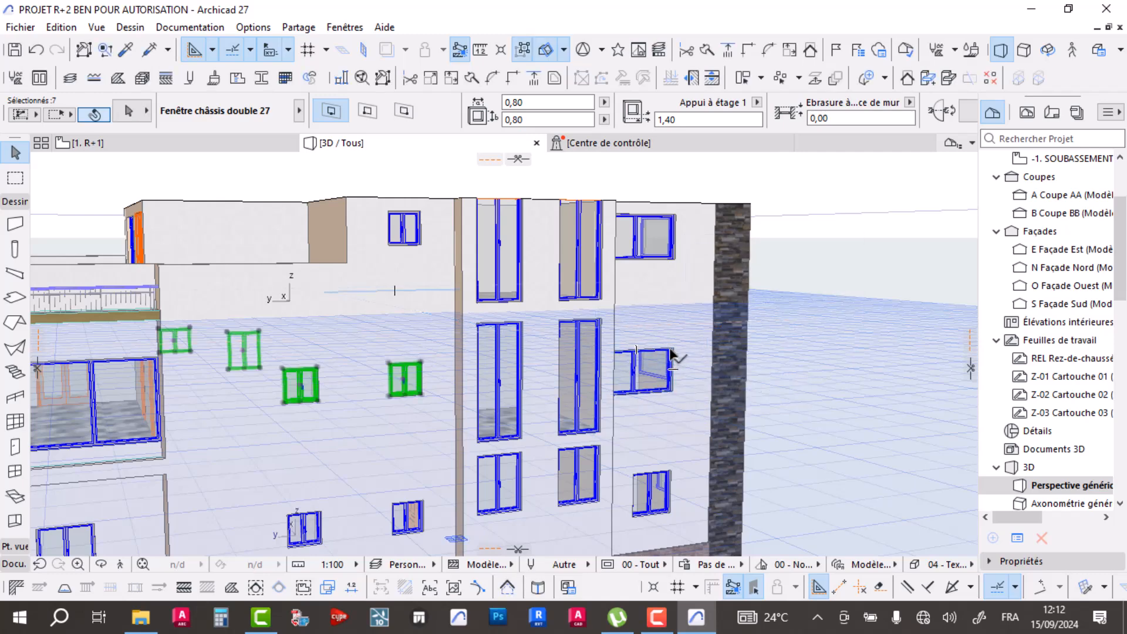
left_click_drag(691, 414, 423, 410)
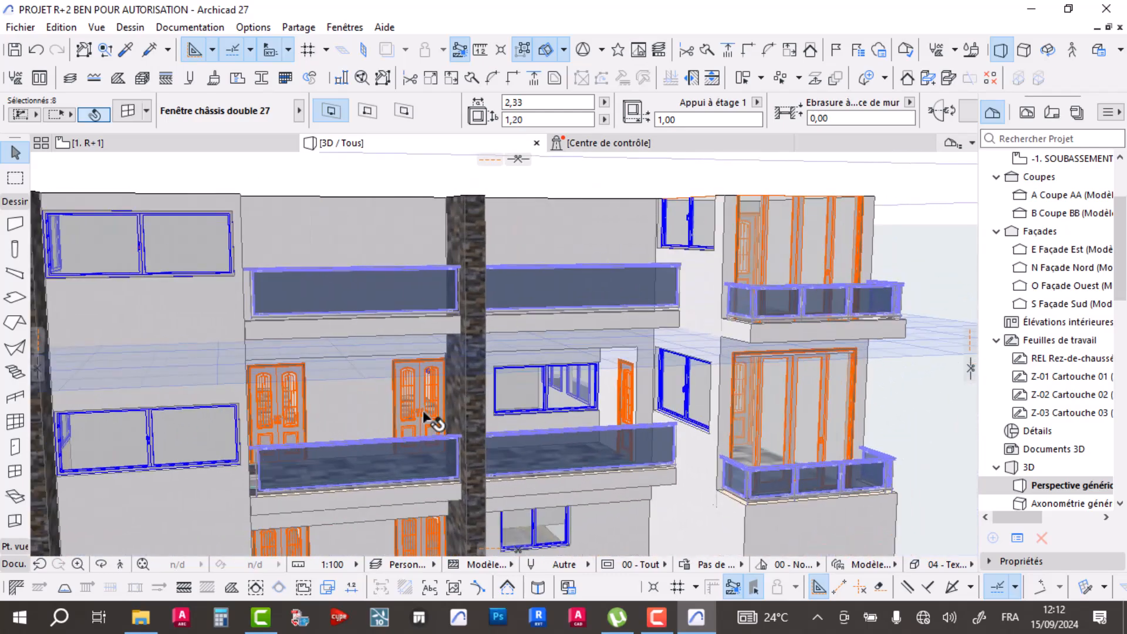
left_click(154, 418, "shift")
left_click(506, 378, "shift")
middle_click_drag(506, 376, 719, 355, "shift")
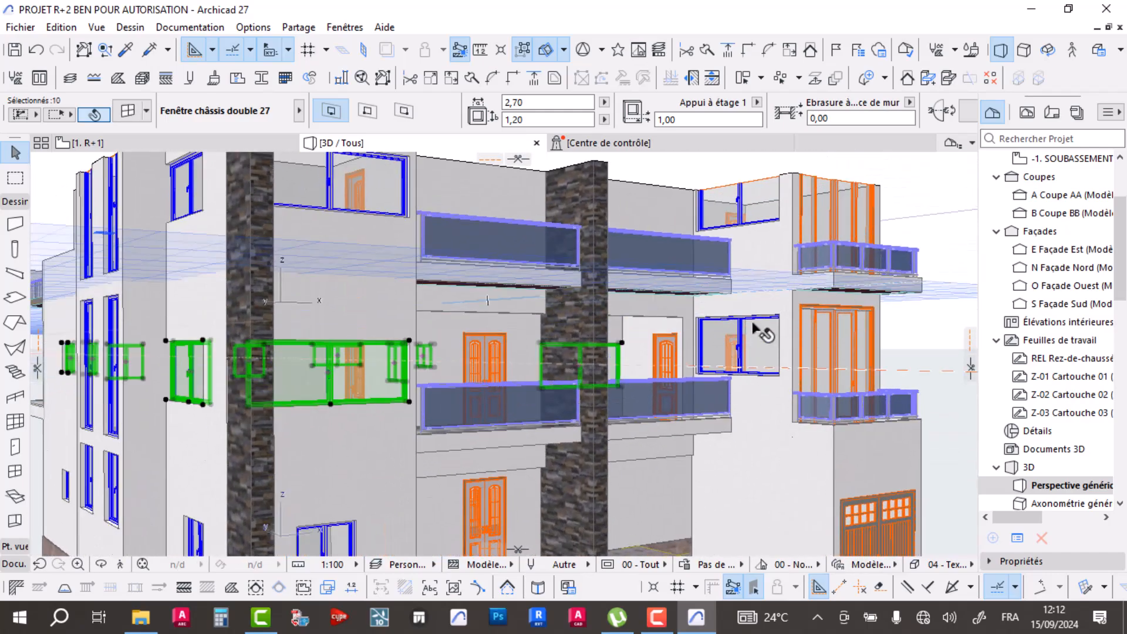
scroll(757, 330, "up", 5)
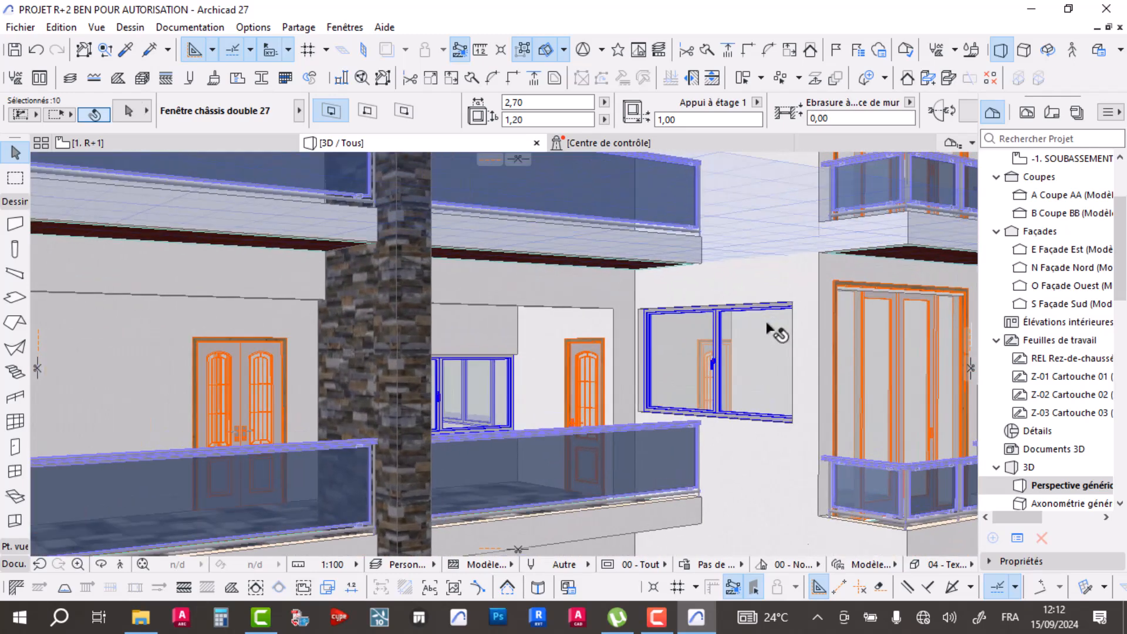
left_click(769, 330, "shift")
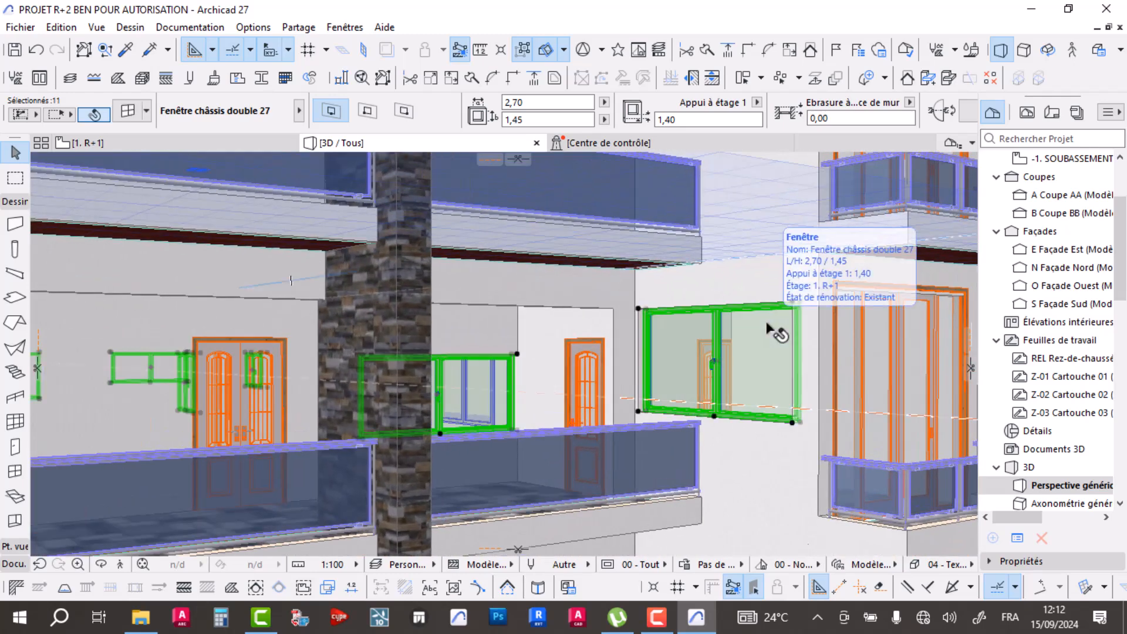
left_click(758, 332, "shift")
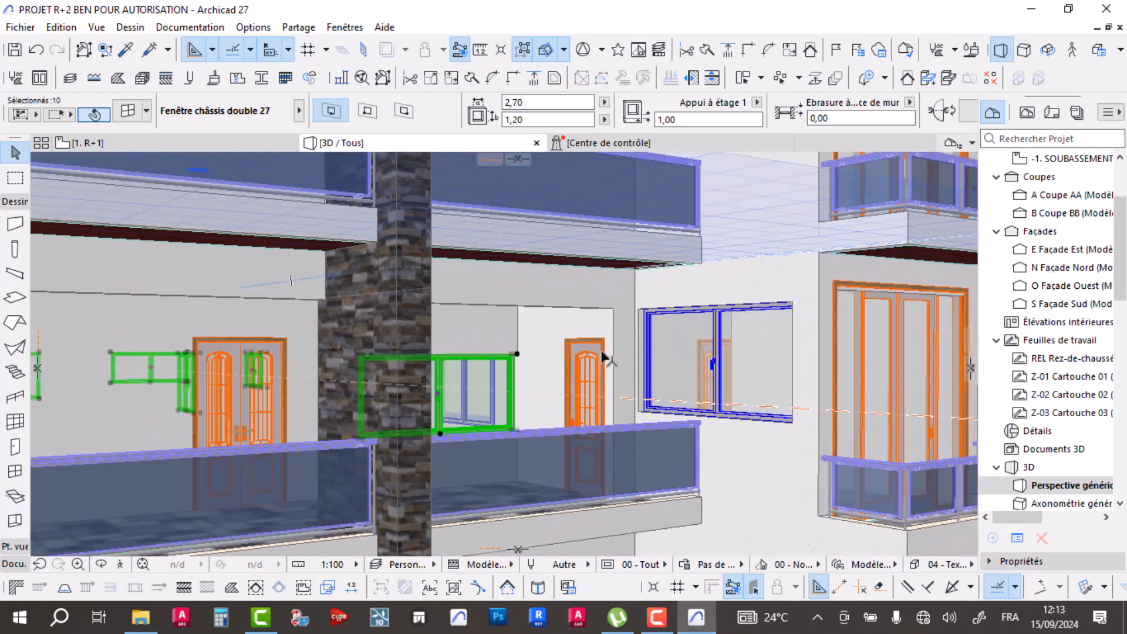
- Raise the ten selected R+1 windows together by 0.20 m and clear the selection
left_click(516, 355)
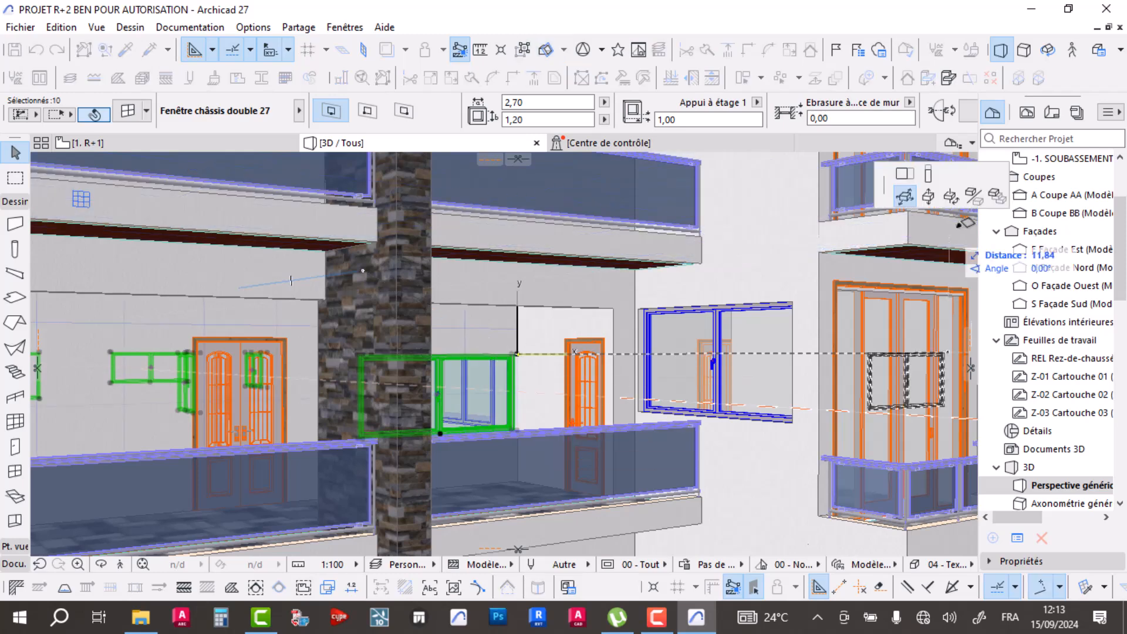
left_click(928, 197)
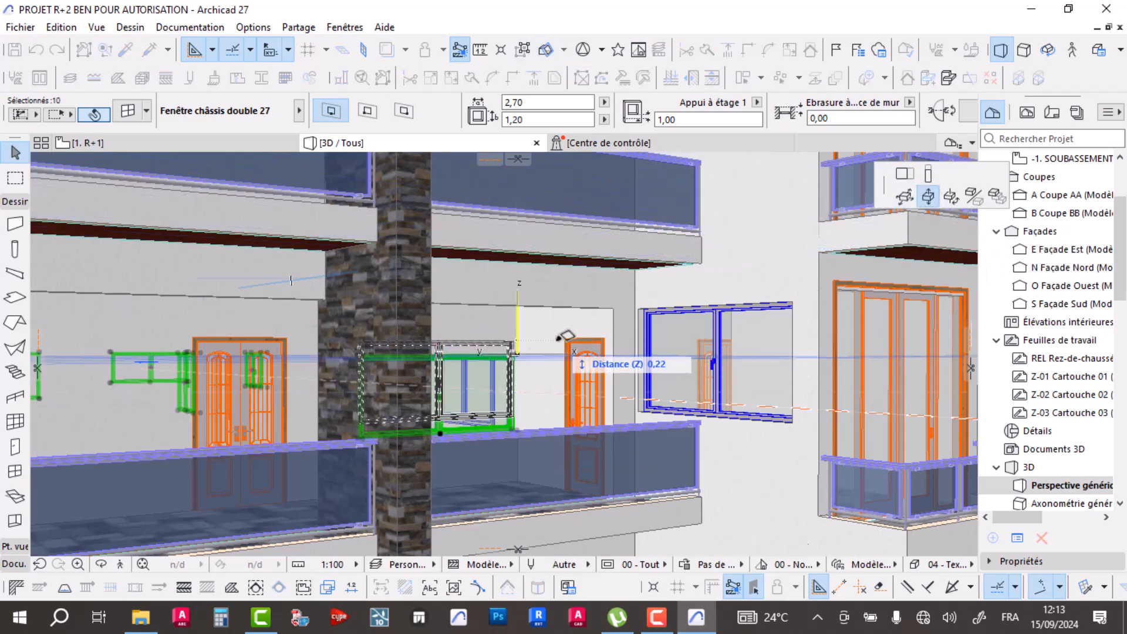
left_click(573, 332)
middle_click_drag(573, 332, 513, 372, "shift")
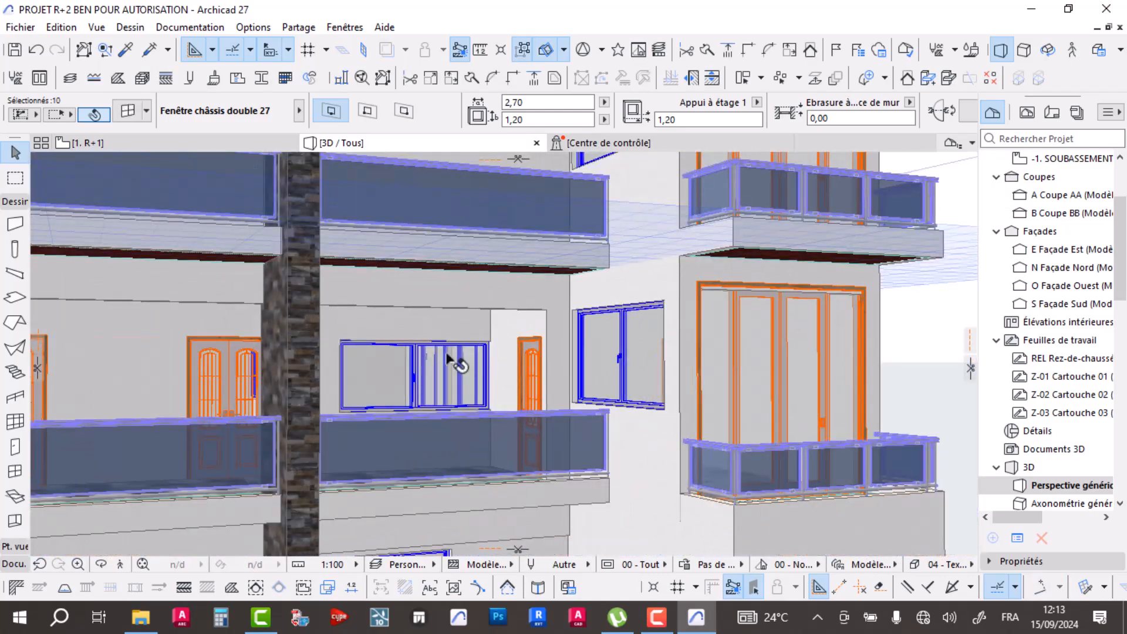
- Examine the R+1 windows, doors and balcony railings along the main façade up to the open top floor
middle_click_drag(449, 358, 762, 382)
scroll(562, 374, "up", 3)
middle_click_drag(562, 374, 415, 372)
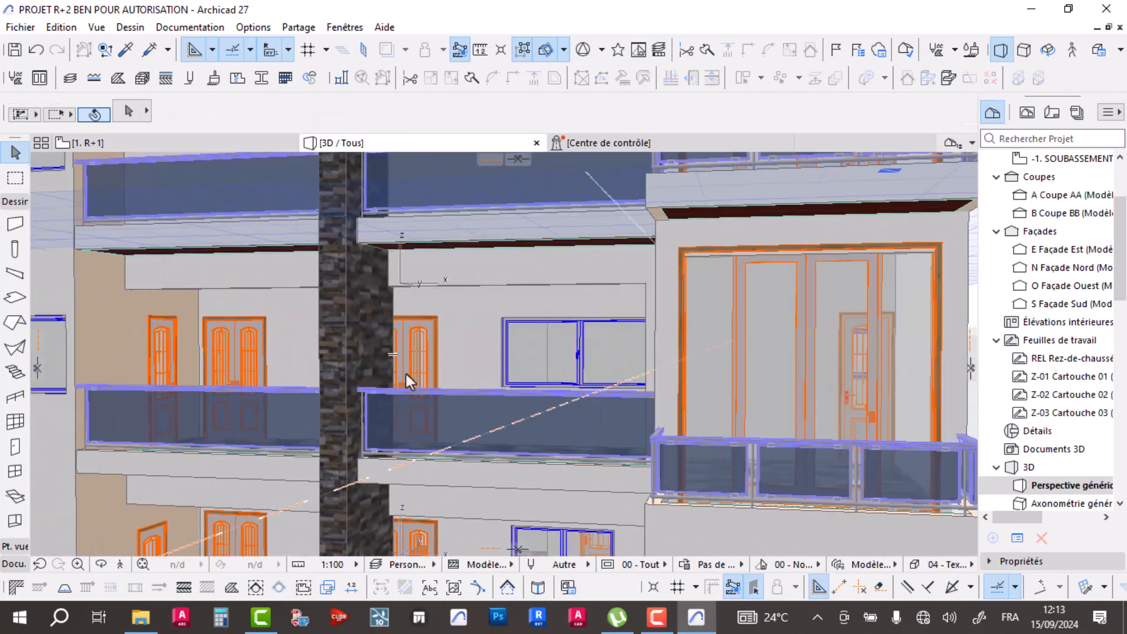
scroll(406, 371, "down", 5)
scroll(423, 336, "up", 2)
middle_click_drag(423, 336, 547, 238, "shift")
scroll(547, 239, "up", 2)
middle_click_drag(566, 284, 351, 299, "shift")
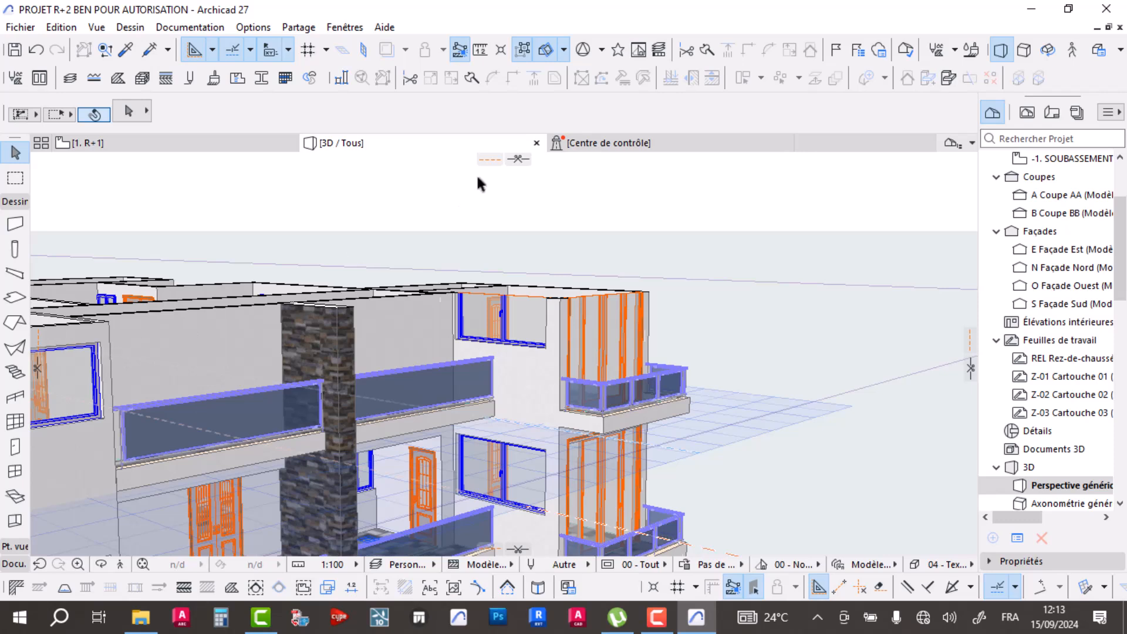
- Clear all cutting planes from the 3D view
left_click(516, 159)
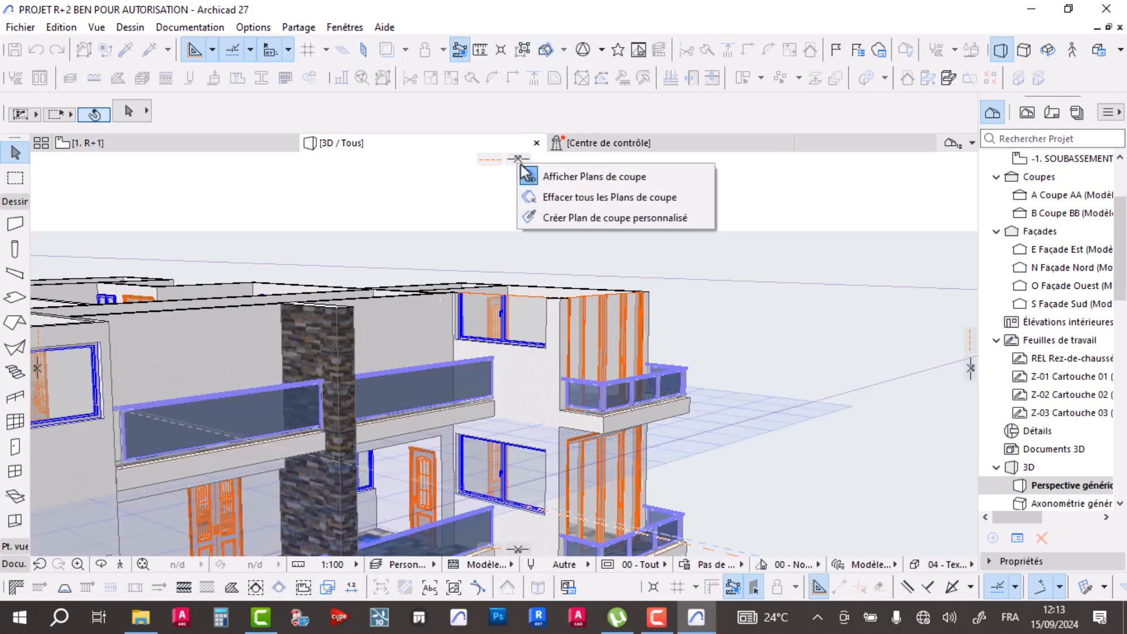
left_click(595, 202)
middle_click_drag(604, 246, 716, 365, "shift")
scroll(615, 258, "up", 5)
middle_click_drag(599, 293, 511, 297, "shift")
- Open the 3. EDICULE floor plan
left_click(132, 142)
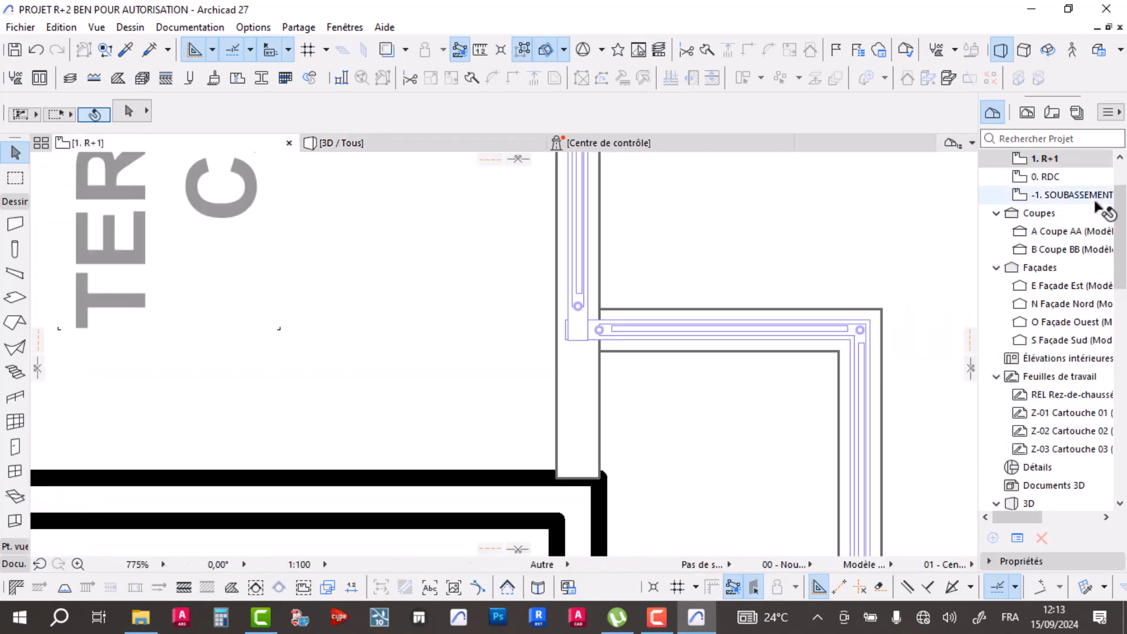
scroll(1074, 202, "up", 3)
left_click(1054, 195)
double_click(1074, 202)
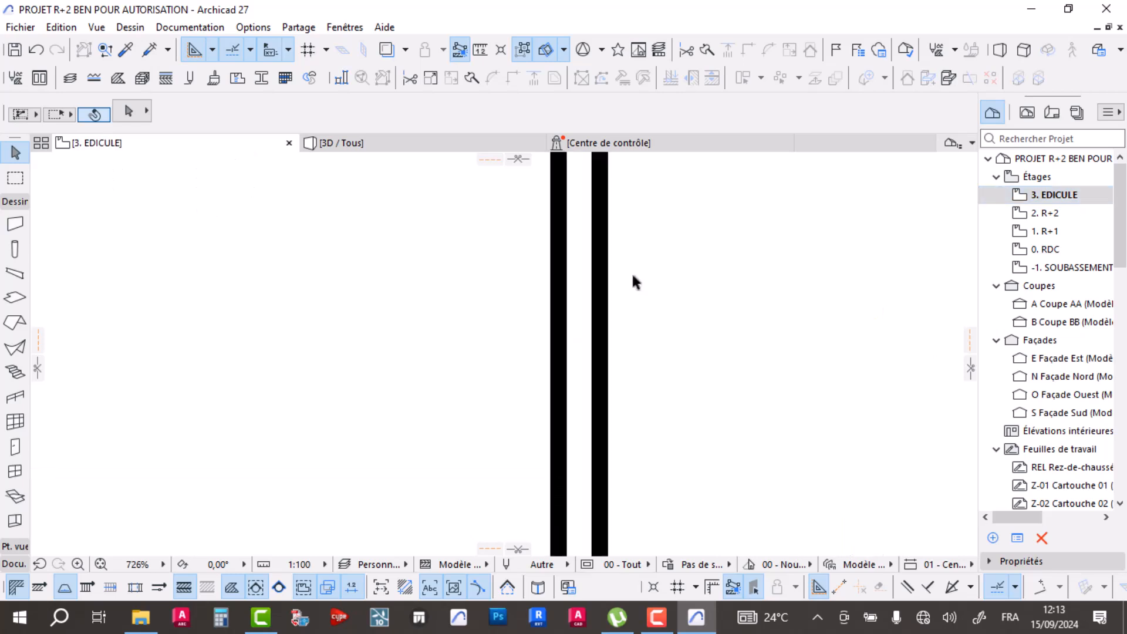
- Extend the wall between the terrace and the projecting corner block to the block's upper wall, closing the rectangle on the EDICULE plan
key("r")
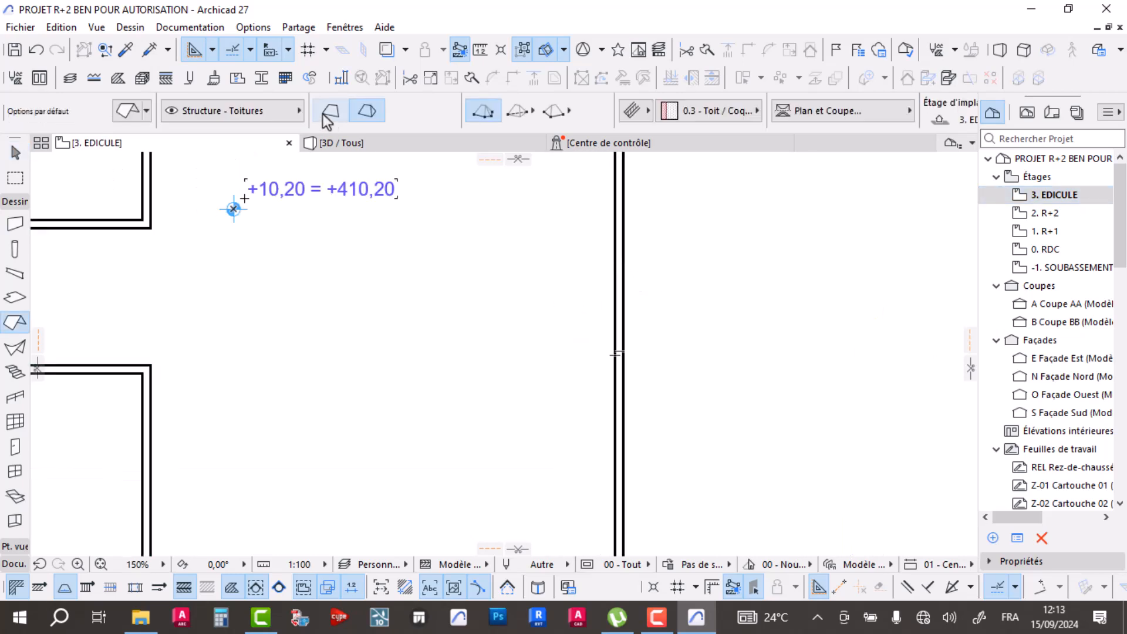
scroll(527, 189, "down", 3)
middle_click_drag(529, 255, 494, 178)
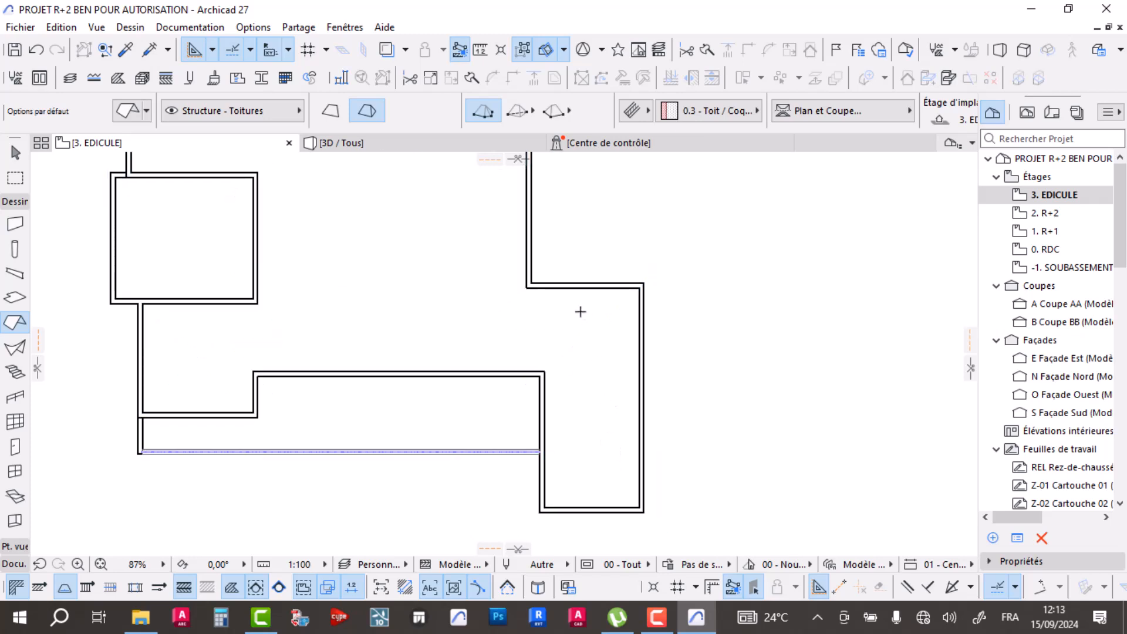
key("Escape")
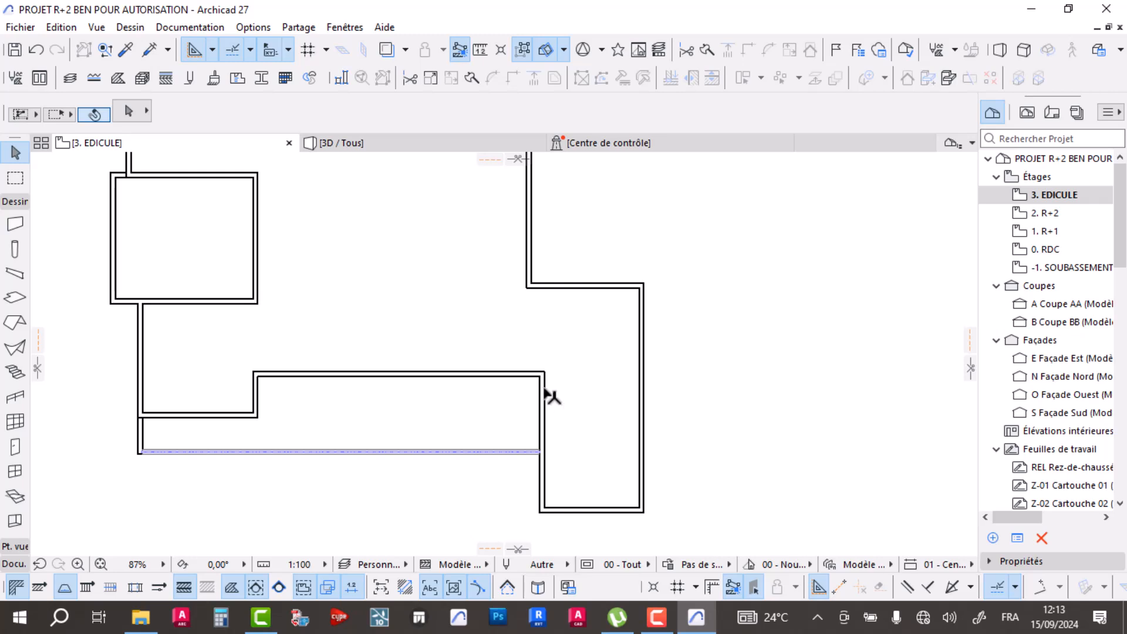
left_click(541, 400)
left_click(722, 51)
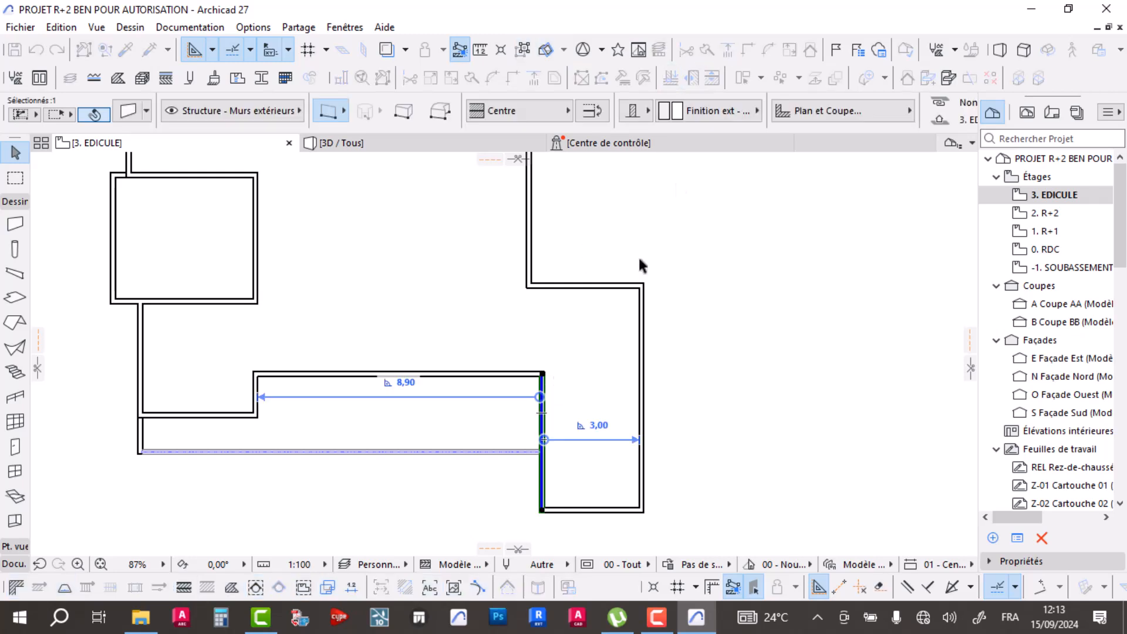
left_click(603, 287)
left_click(748, 288)
key("Escape")
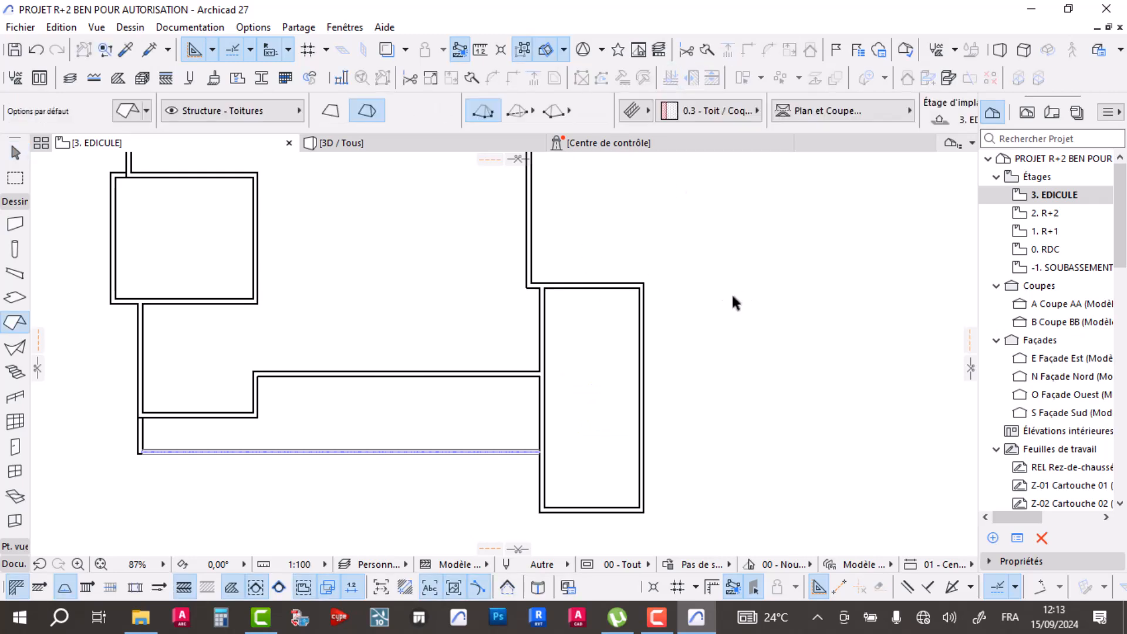
- Create a multi-plane roof over the closed rectangular corner block and select it in the 3D view
left_click(576, 395)
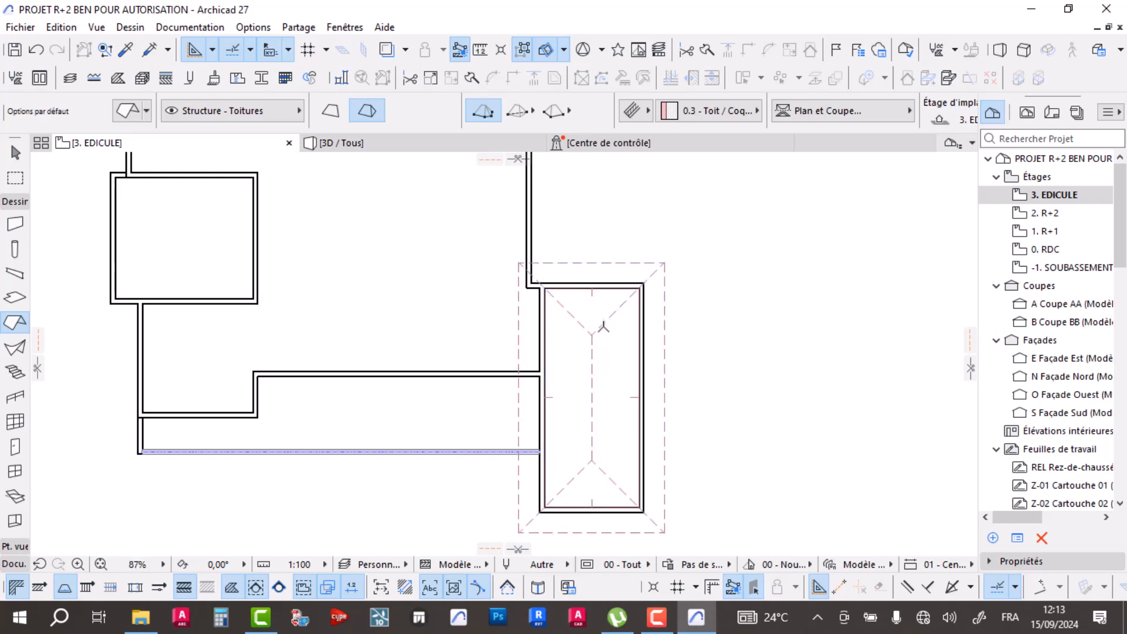
key("Escape")
left_click(388, 148)
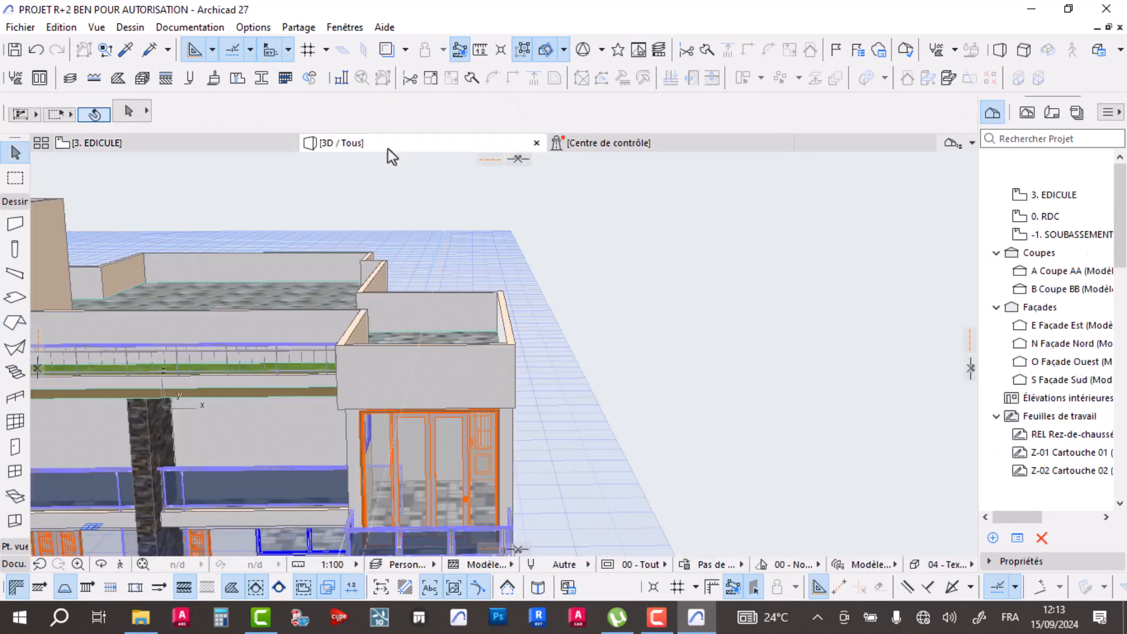
left_click(502, 239)
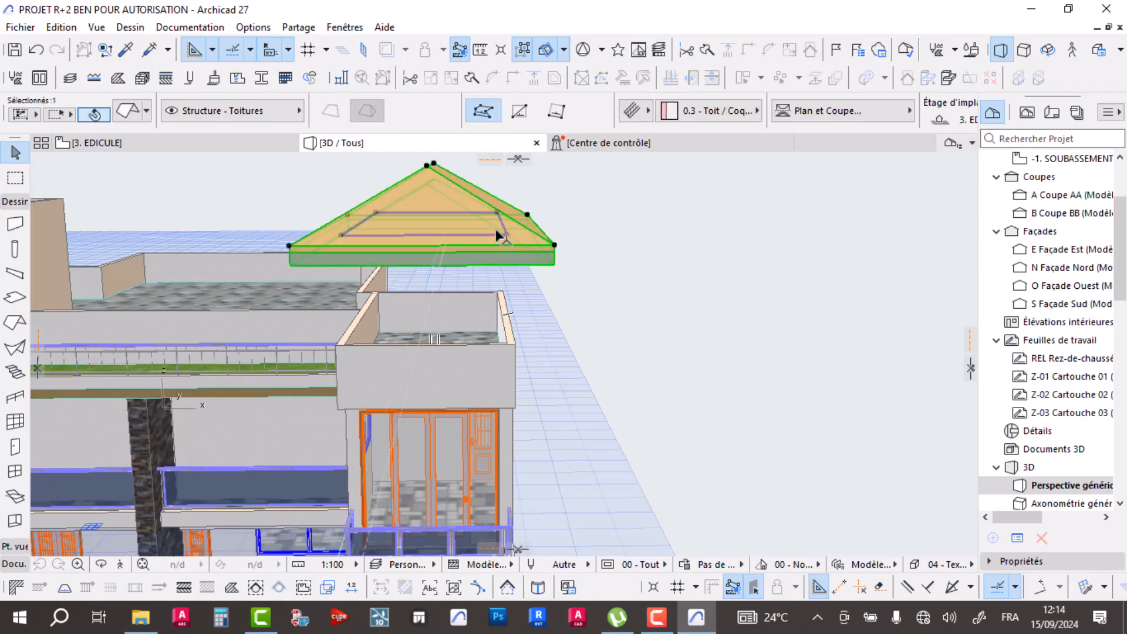
- Set the selected roof's base height above the EDICULE storey to 1.00 m
middle_click_drag(502, 239, 450, 282, "shift")
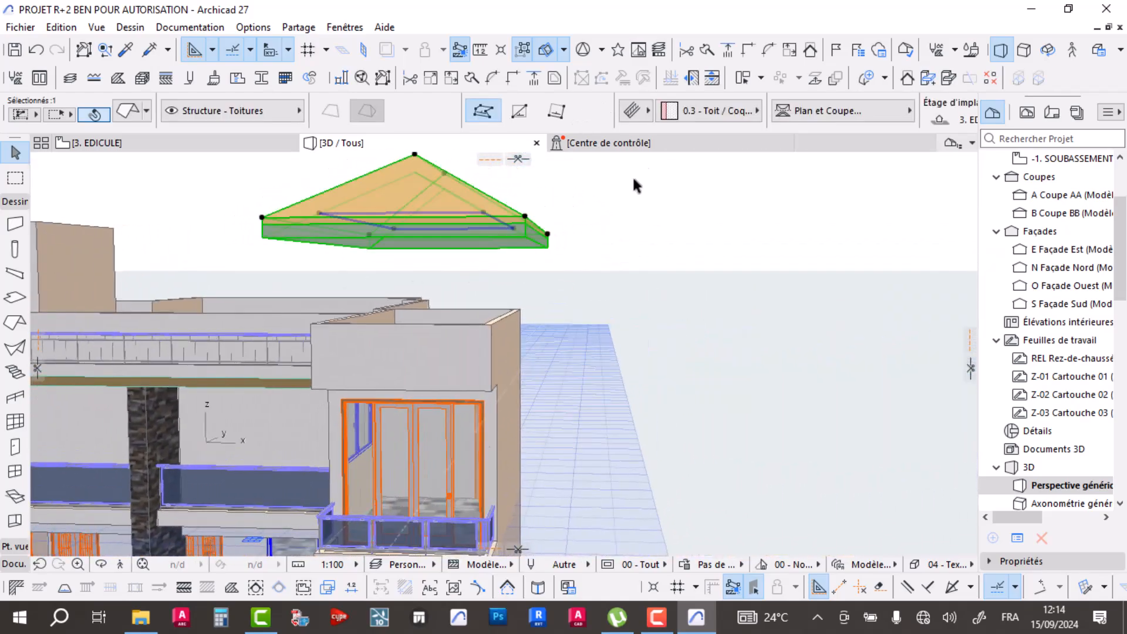
scroll(889, 114, "right", 3)
left_click(776, 125)
type("1")
key("Return")
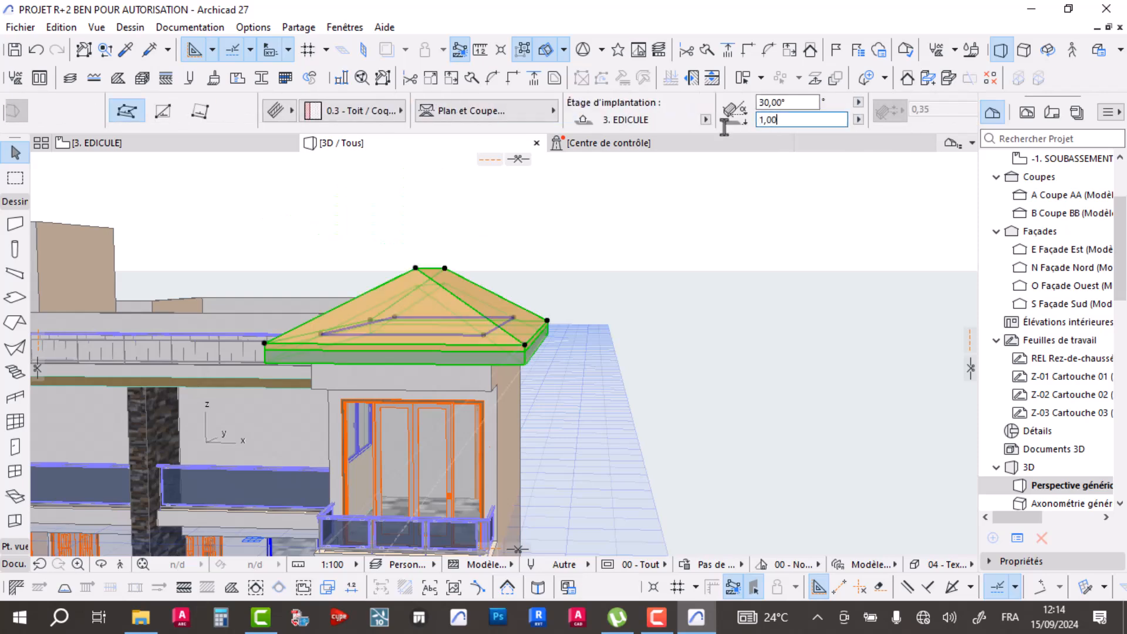
- Set the roof's base height to 1.30 m and check how its underside meets the parapet walls
middle_click_drag(822, 411, 657, 393, "shift")
middle_click_drag(320, 315, 428, 323, "shift")
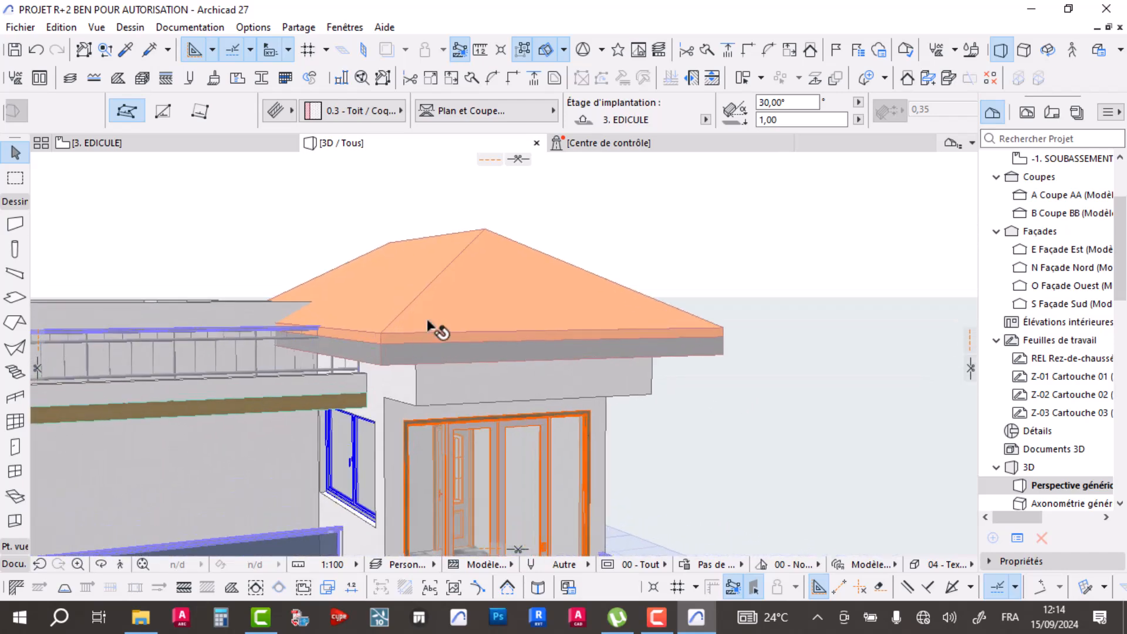
left_click(766, 123)
type("3")
key("Return")
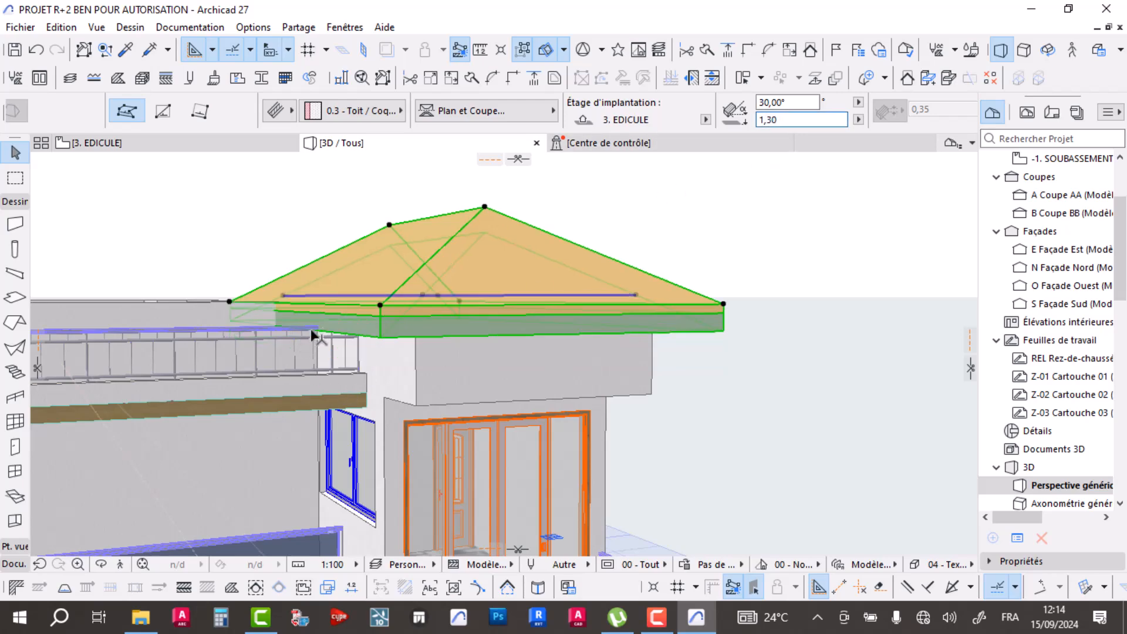
scroll(300, 331, "up", 5)
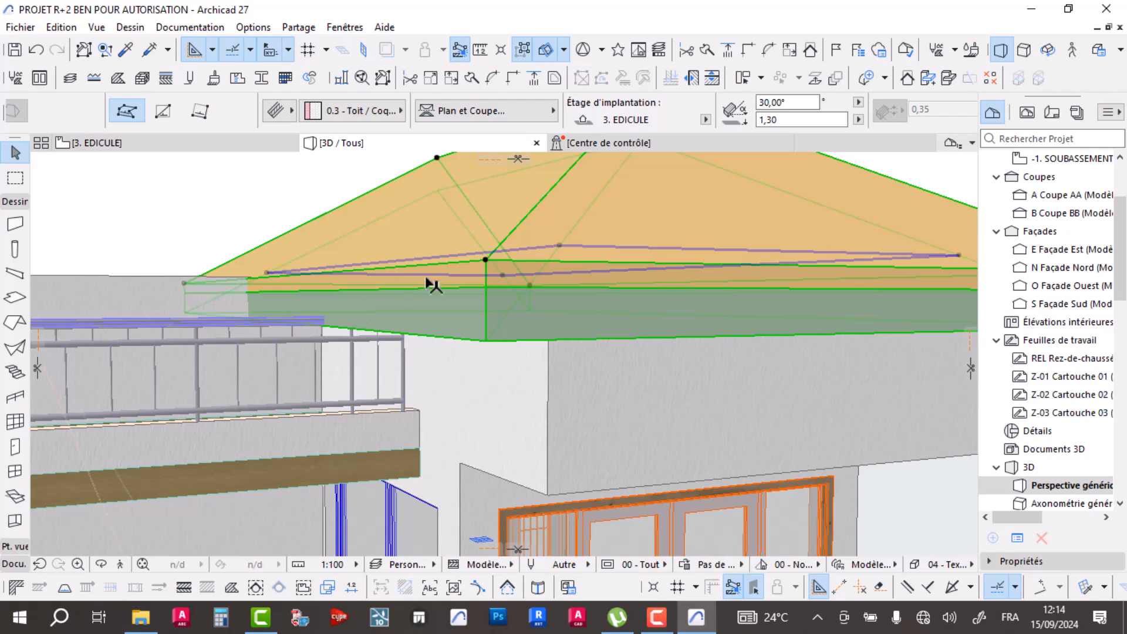
scroll(431, 286, "down", 3)
- Try a basic Bois massif structure on the corner roof, inspect it in 3D, and undo the change
left_click(117, 142)
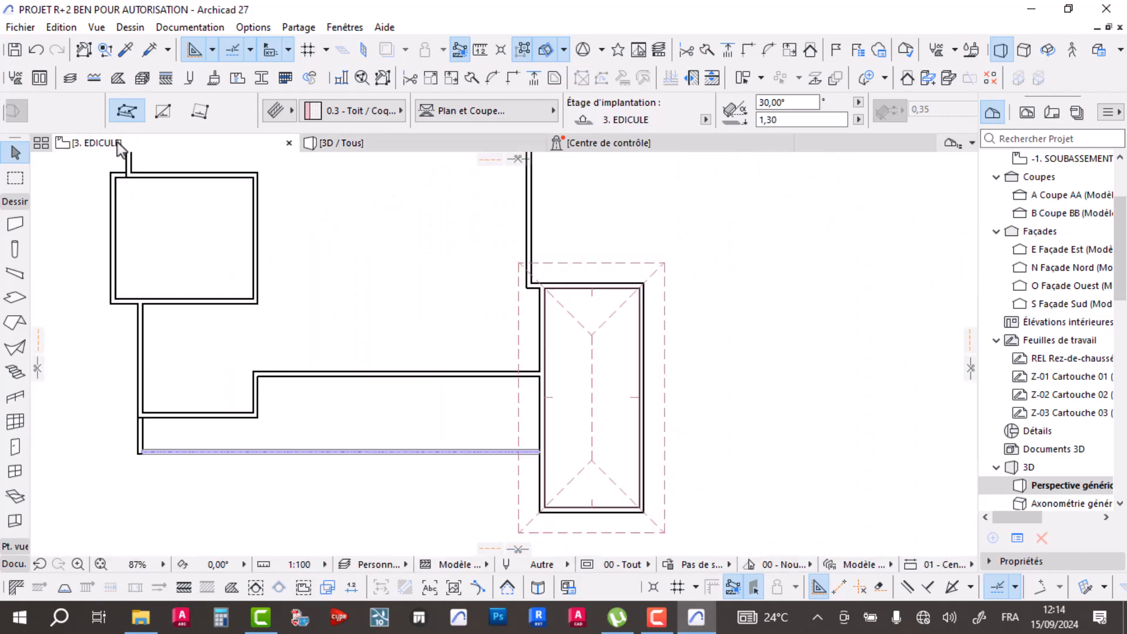
left_click(599, 327)
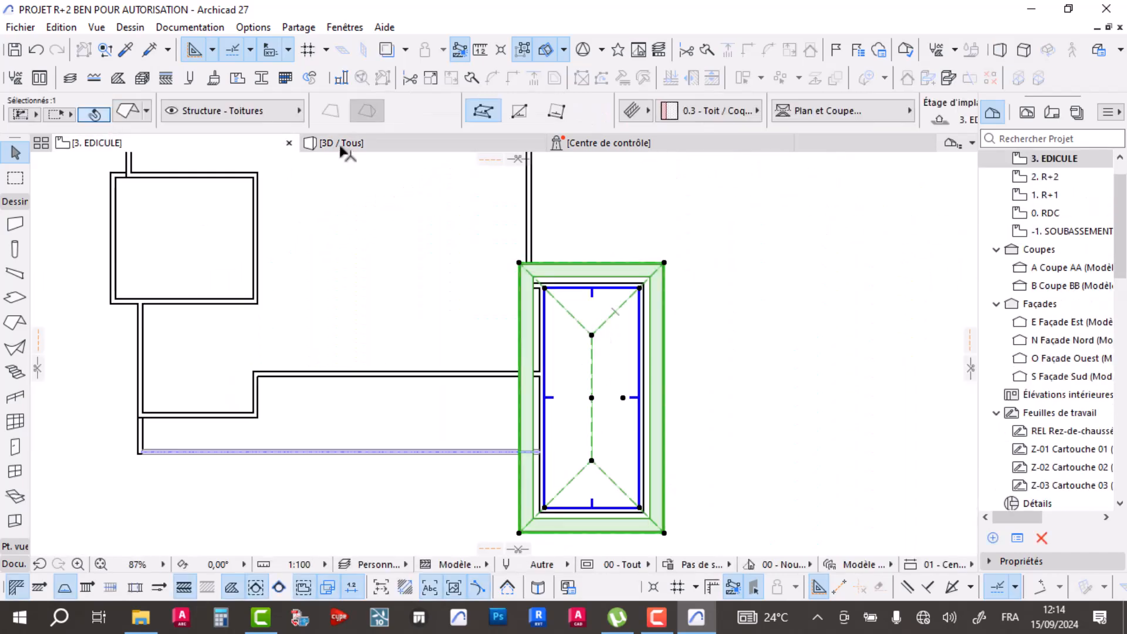
left_click(129, 110)
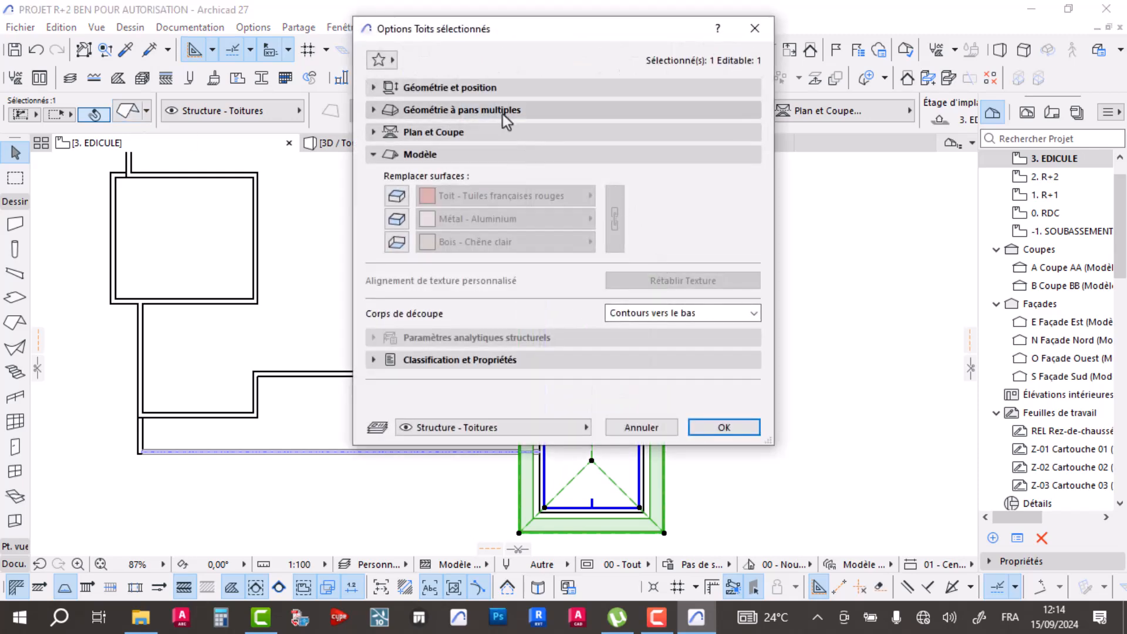
left_click(491, 87)
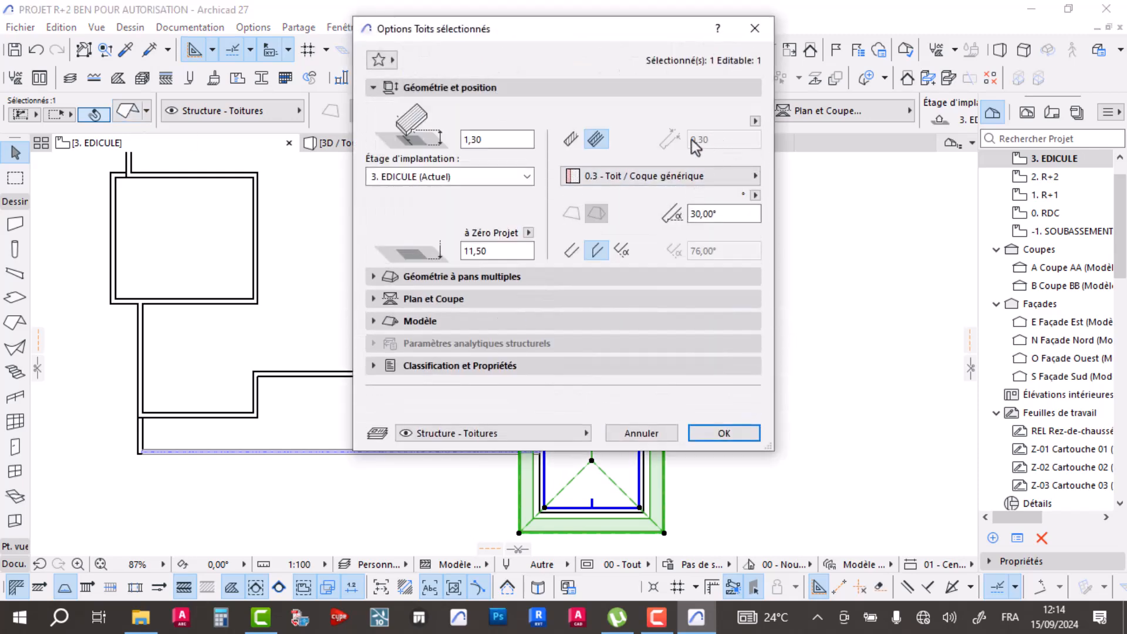
left_click(572, 139)
left_click(700, 141)
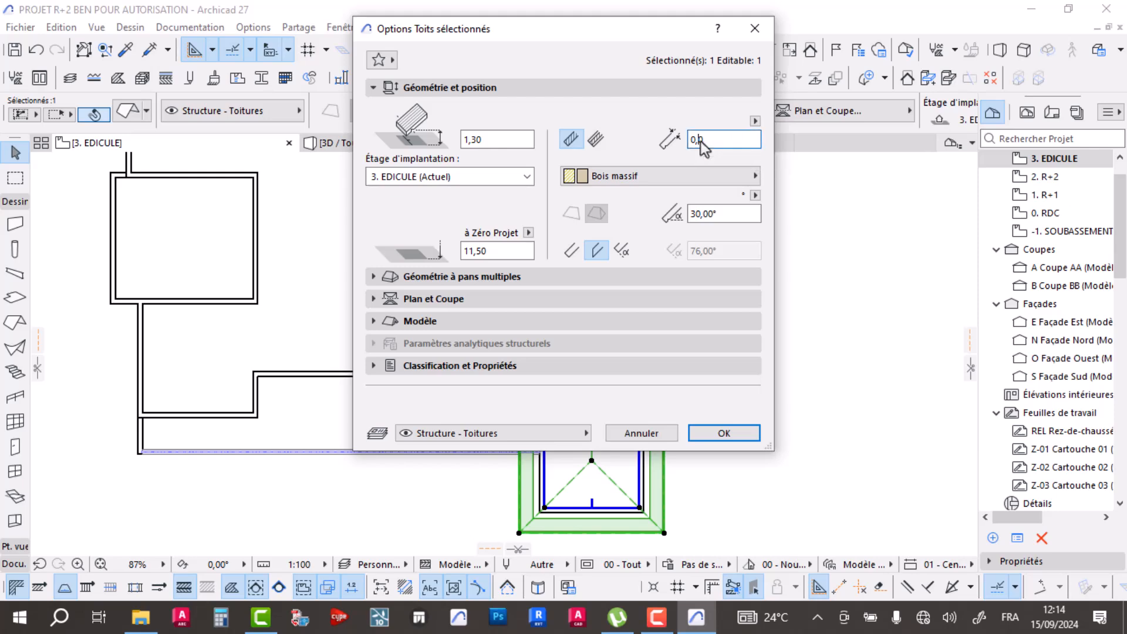
key("Return")
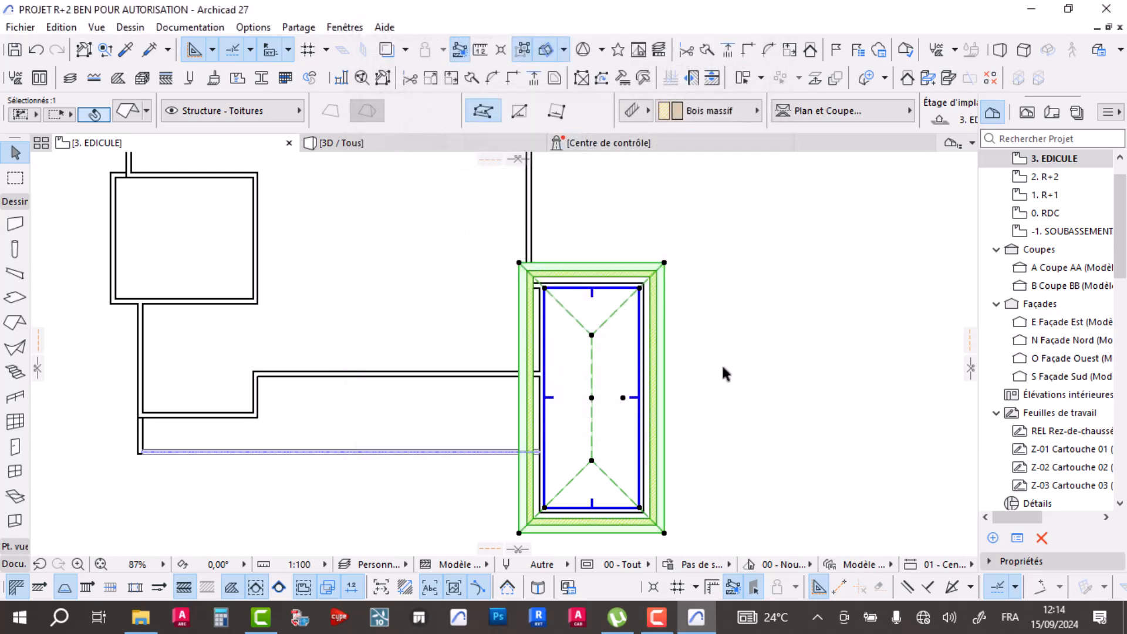
scroll(603, 326, "up", 2)
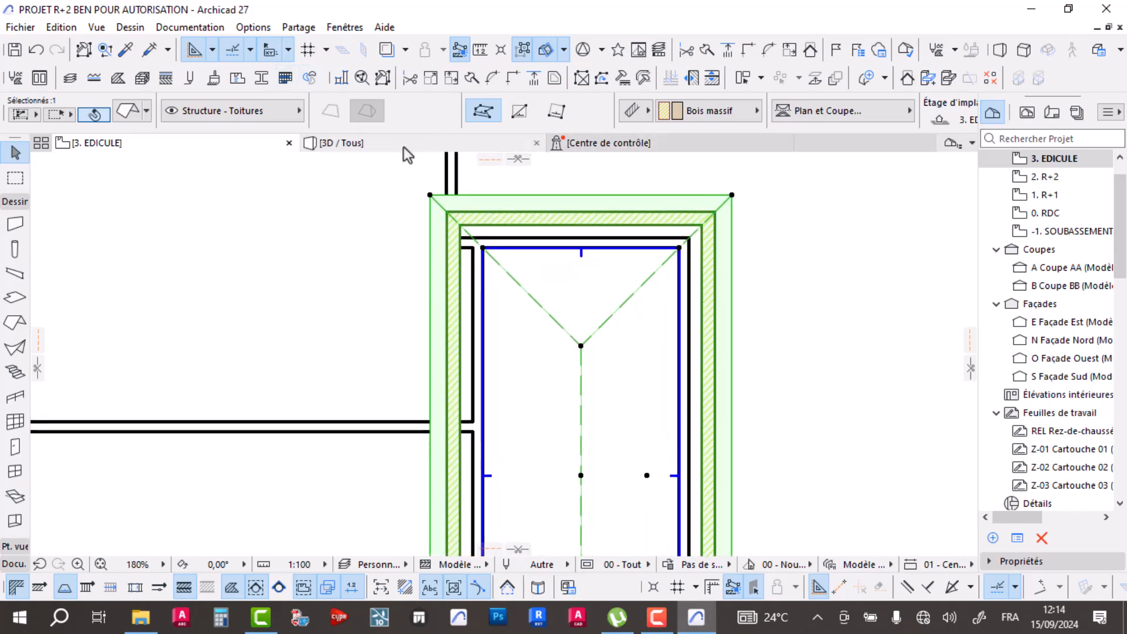
left_click(403, 146)
middle_click_drag(505, 315, 555, 372, "shift")
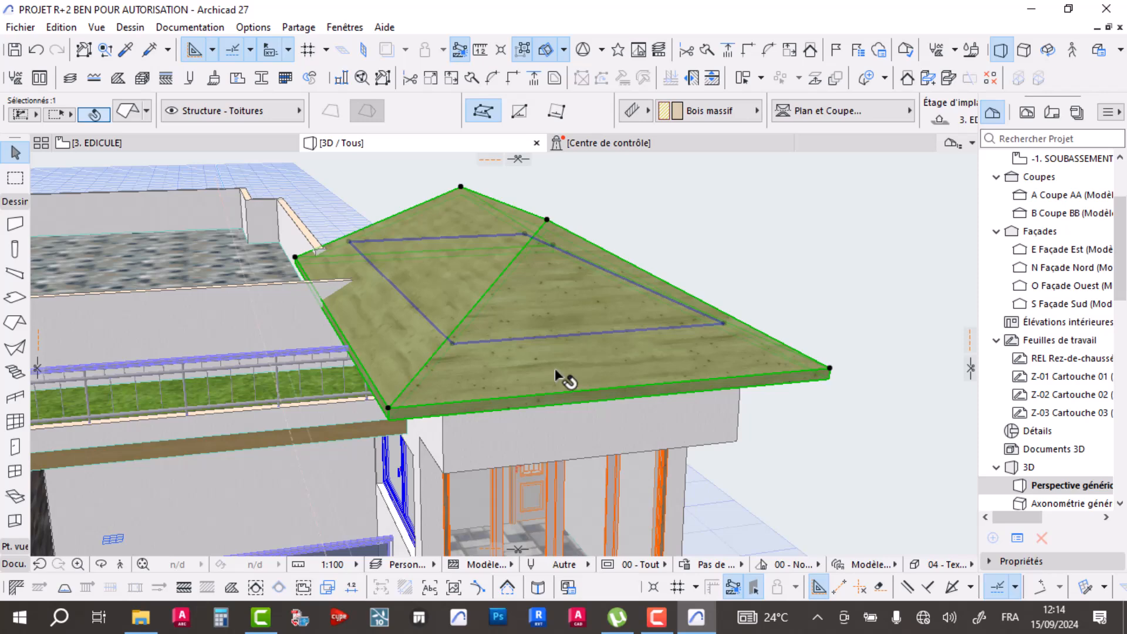
key("ctrl+z")
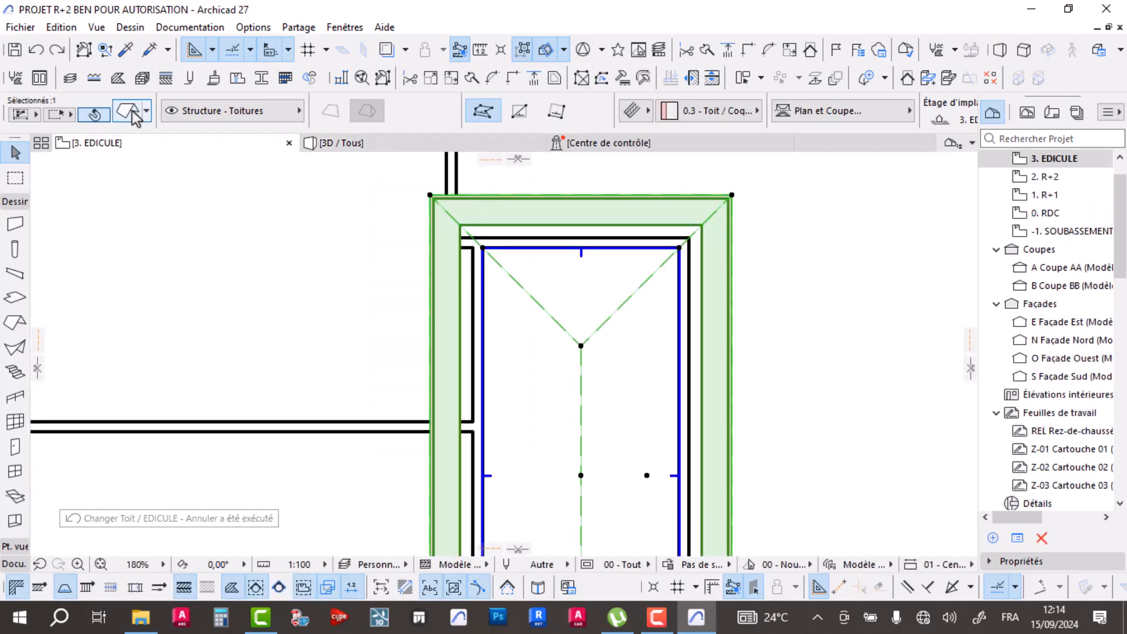
- Try a lower pitch for the corner roof's planes and check its shape in 3D
left_click(129, 112)
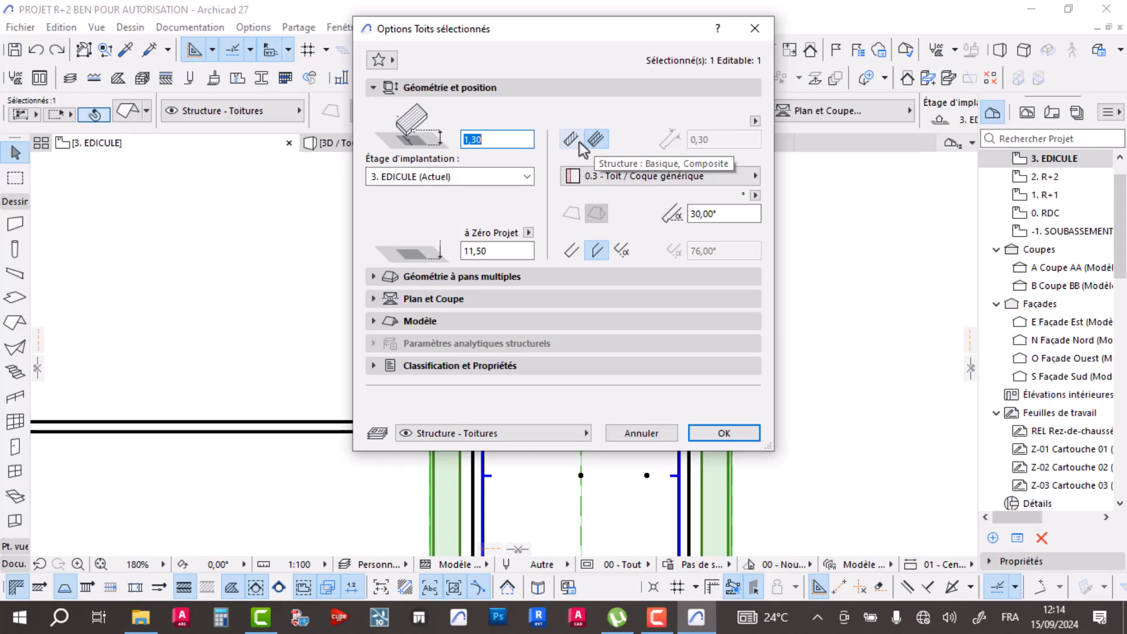
left_click(696, 215)
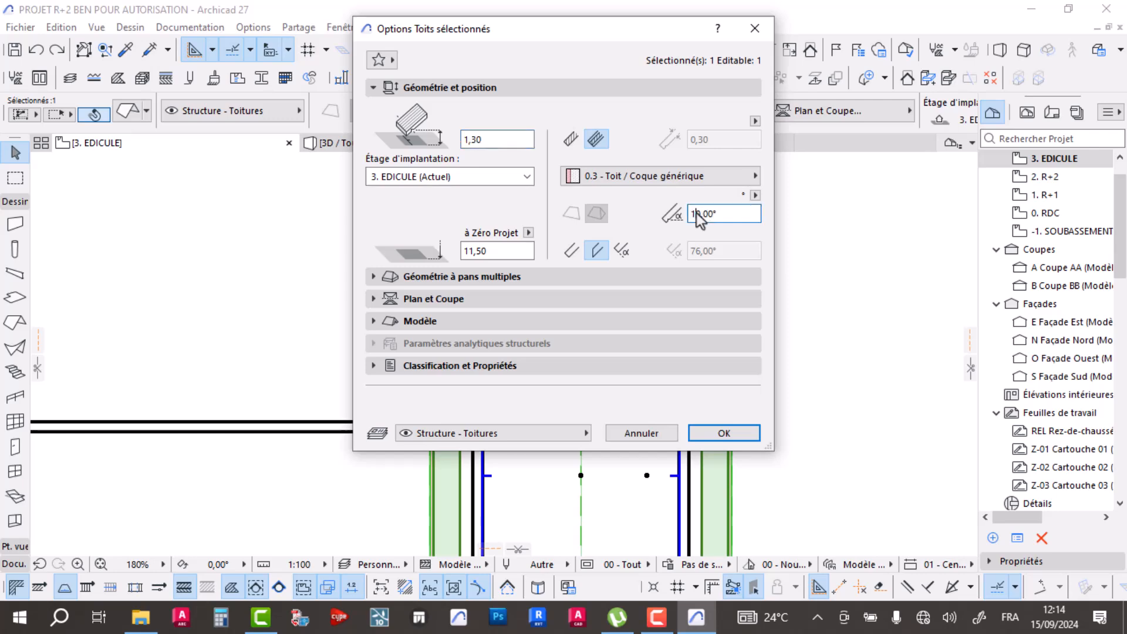
key("Return")
left_click(400, 141)
middle_click_drag(556, 327, 524, 327, "shift")
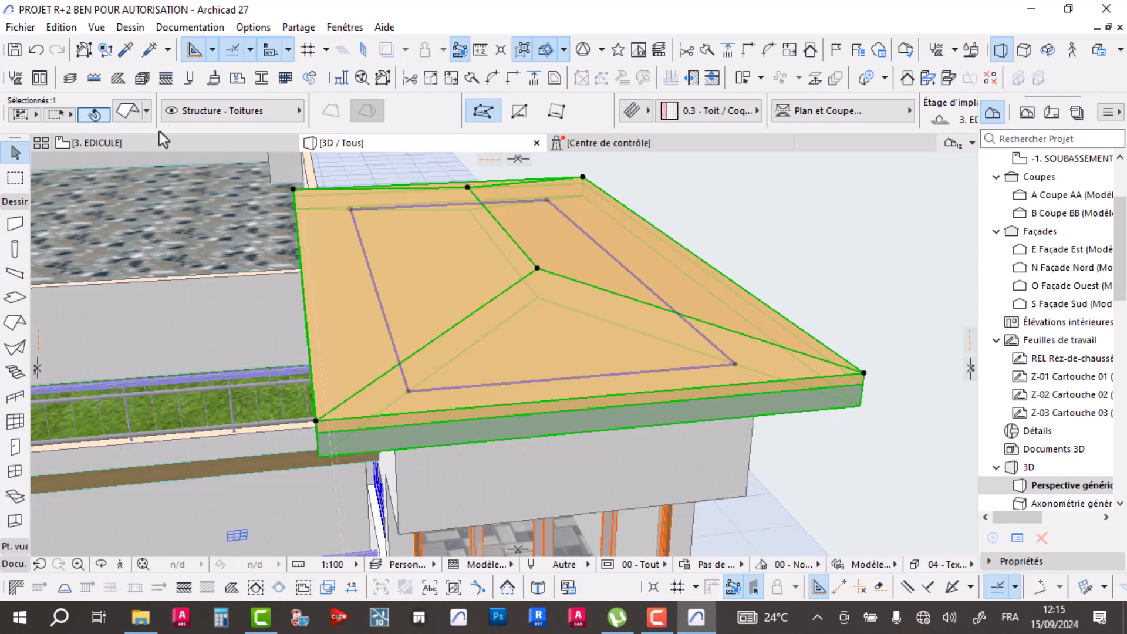
- Set the corner roof's pitch to 25° and view the result from the façade
left_click(130, 111)
left_click(696, 214)
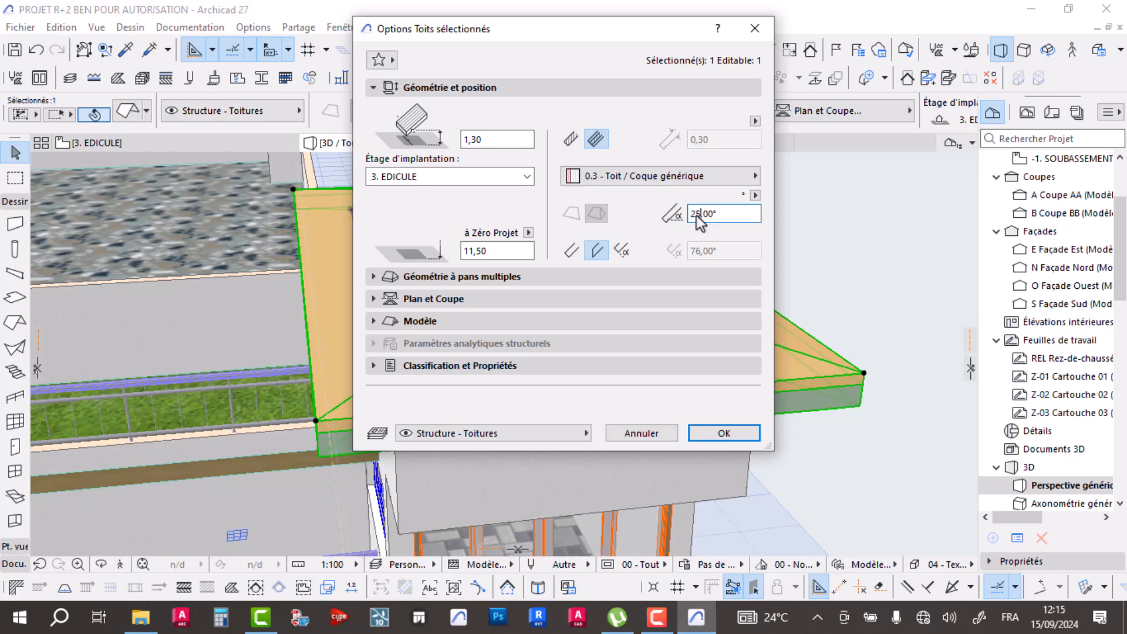
type("25")
key("Return")
middle_click_drag(679, 386, 493, 323, "shift")
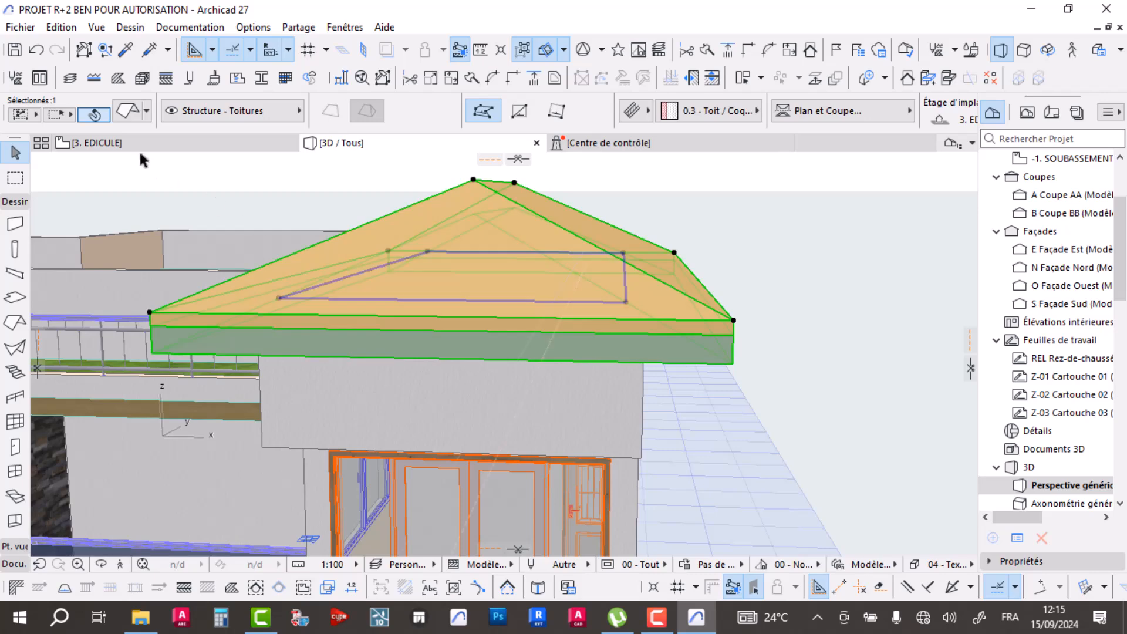
- Set the corner roof's eaves overhang offset to 0.15 m in its multi-plane geometry and inspect the edges in 3D
left_click(128, 111)
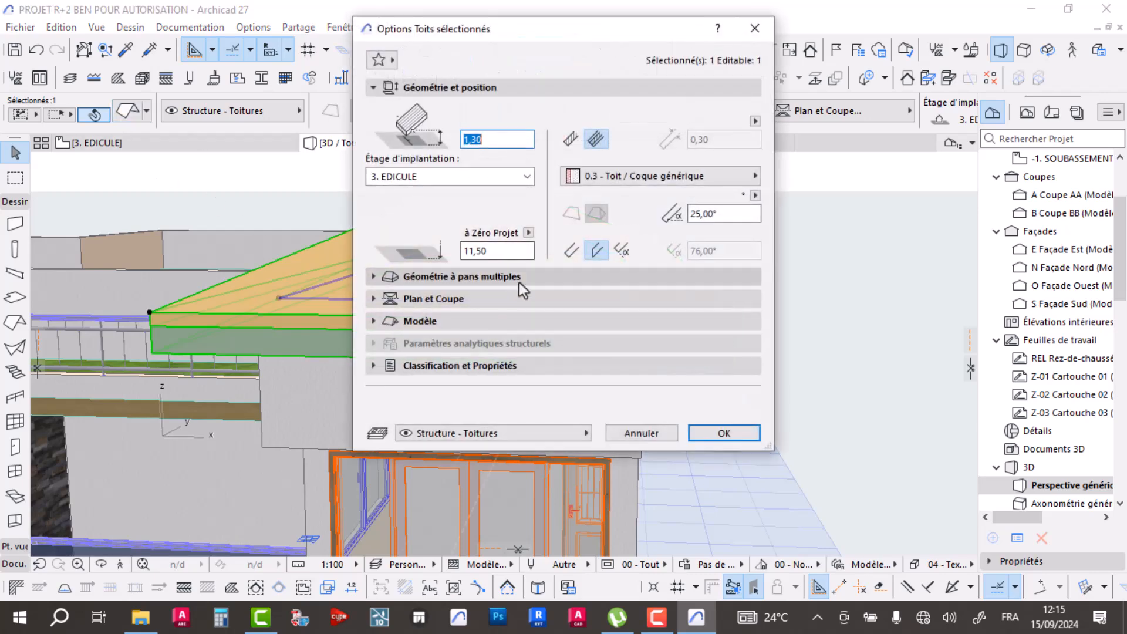
left_click(455, 275)
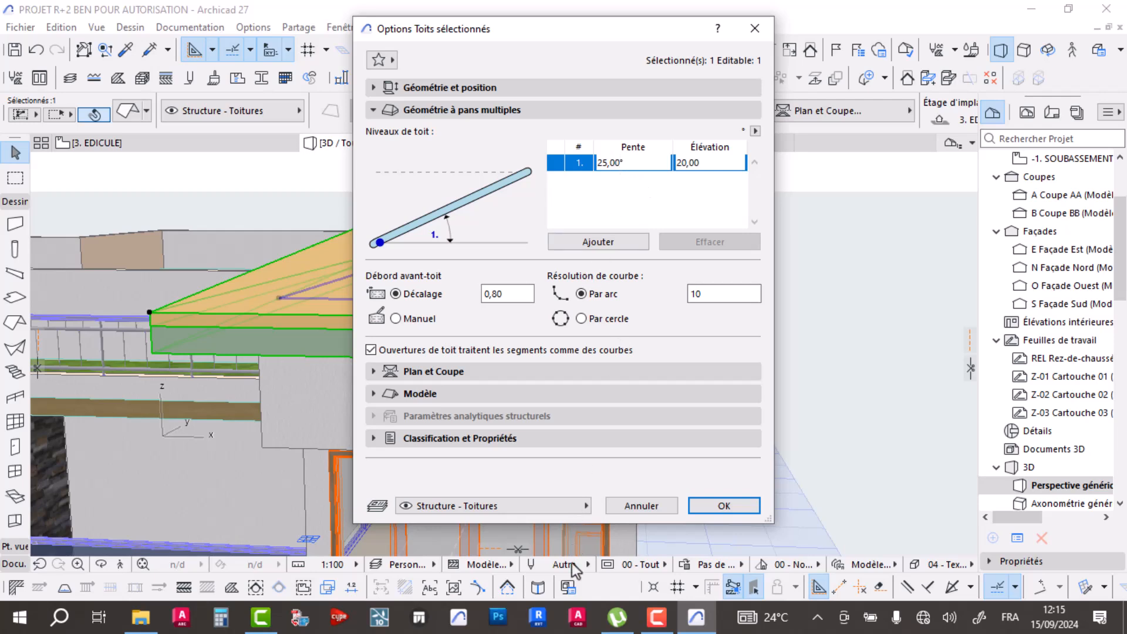
left_click(658, 616)
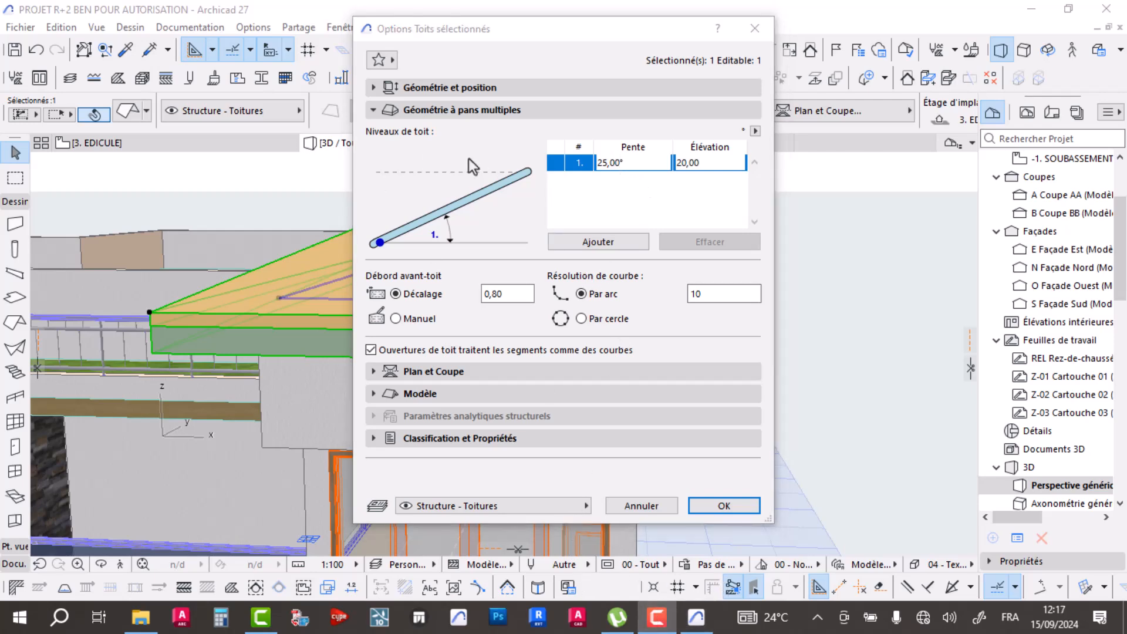
left_click(559, 27)
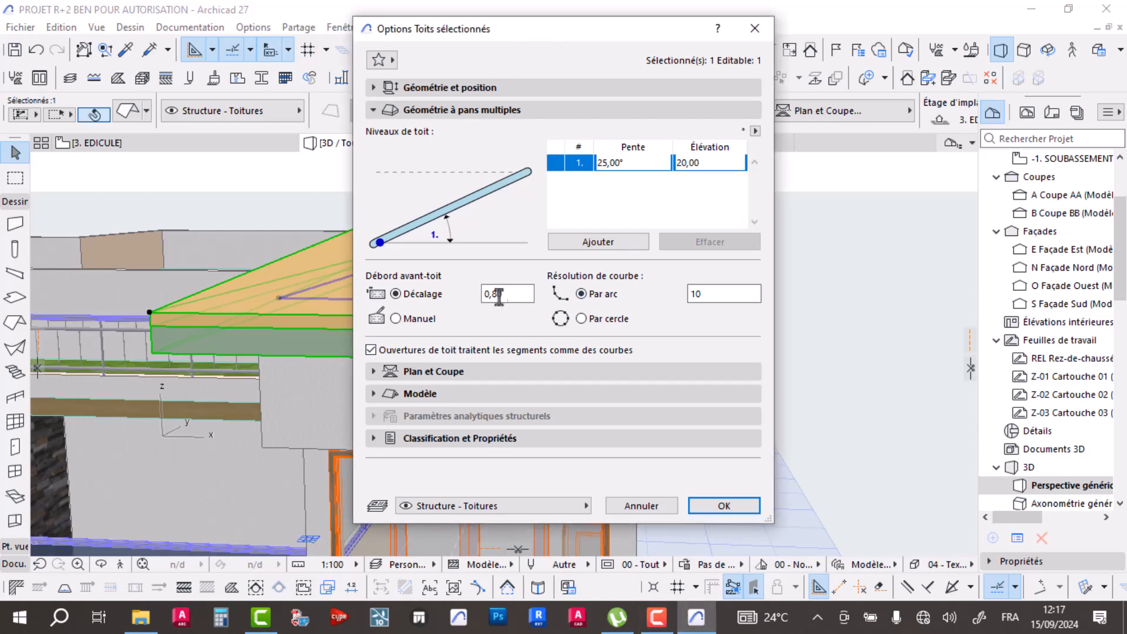
left_click_drag(512, 296, 498, 291)
key("Return")
middle_click_drag(367, 332, 362, 175, "shift")
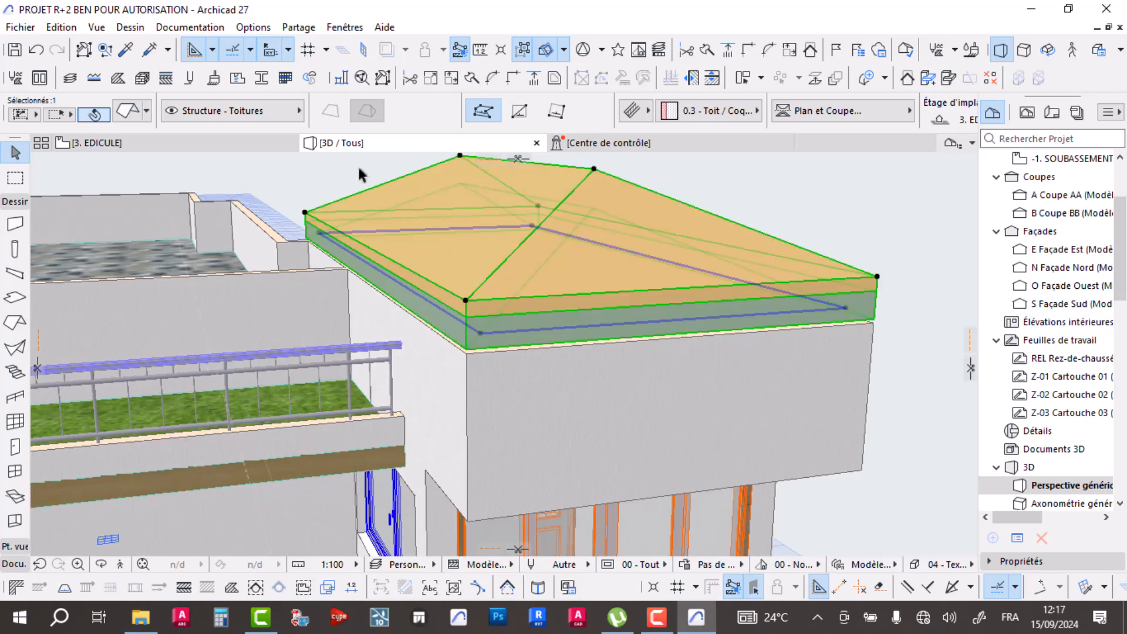
- Override the corner roof's surfaces with Toit - Tuiles françaises rouges on top, Métal - Aluminium edges and Bois - Chêne clair underneath
left_click(126, 110)
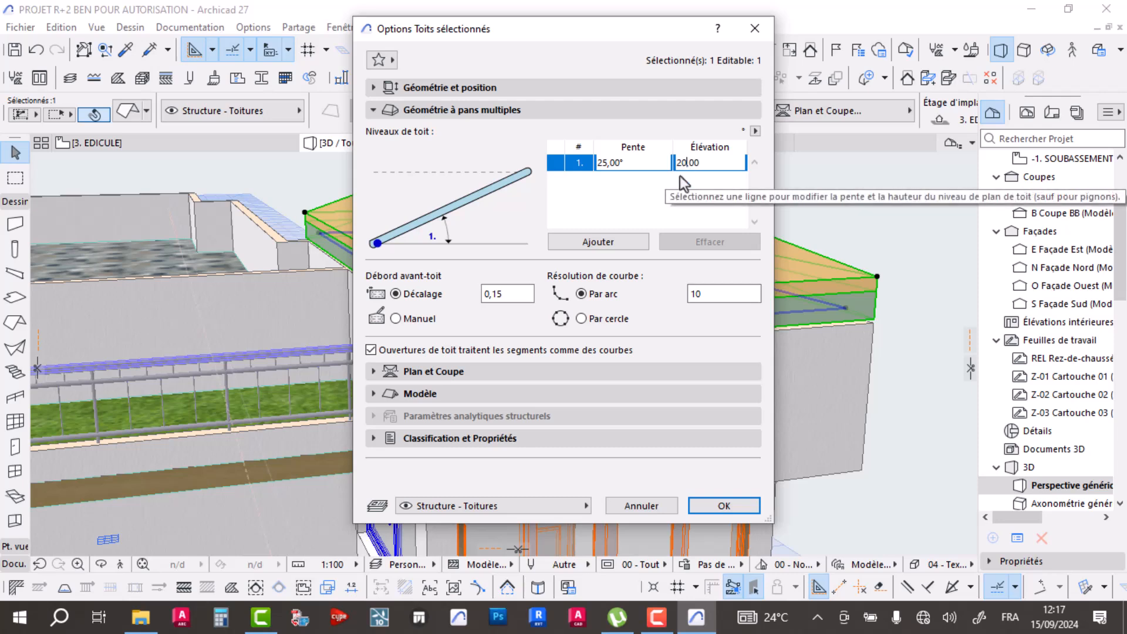
left_click(442, 394)
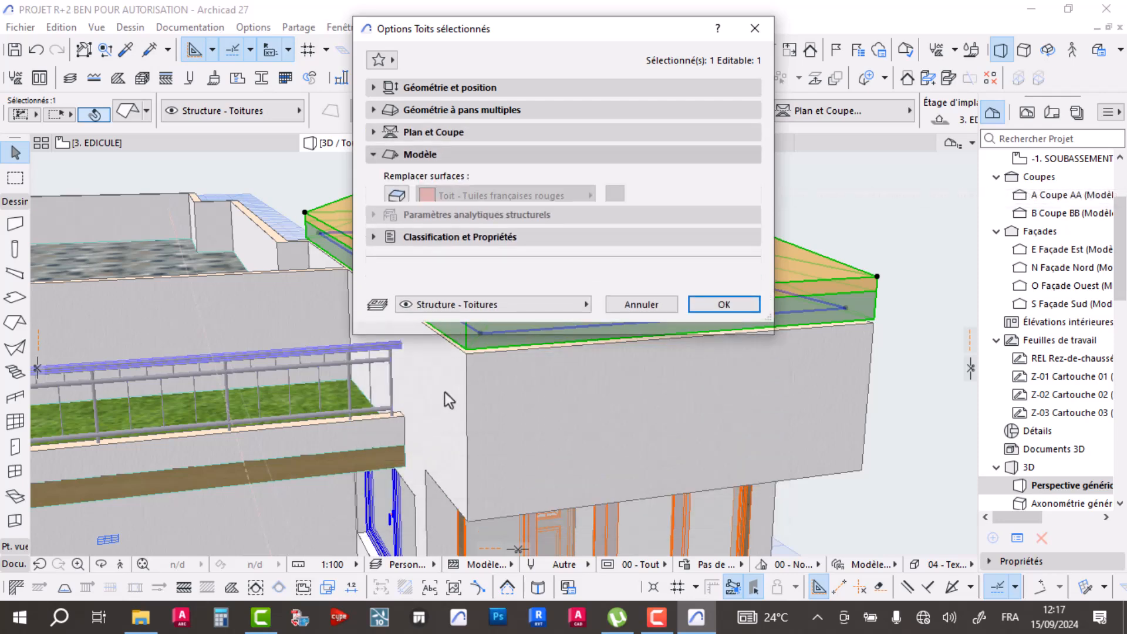
left_click(401, 196)
left_click(397, 219)
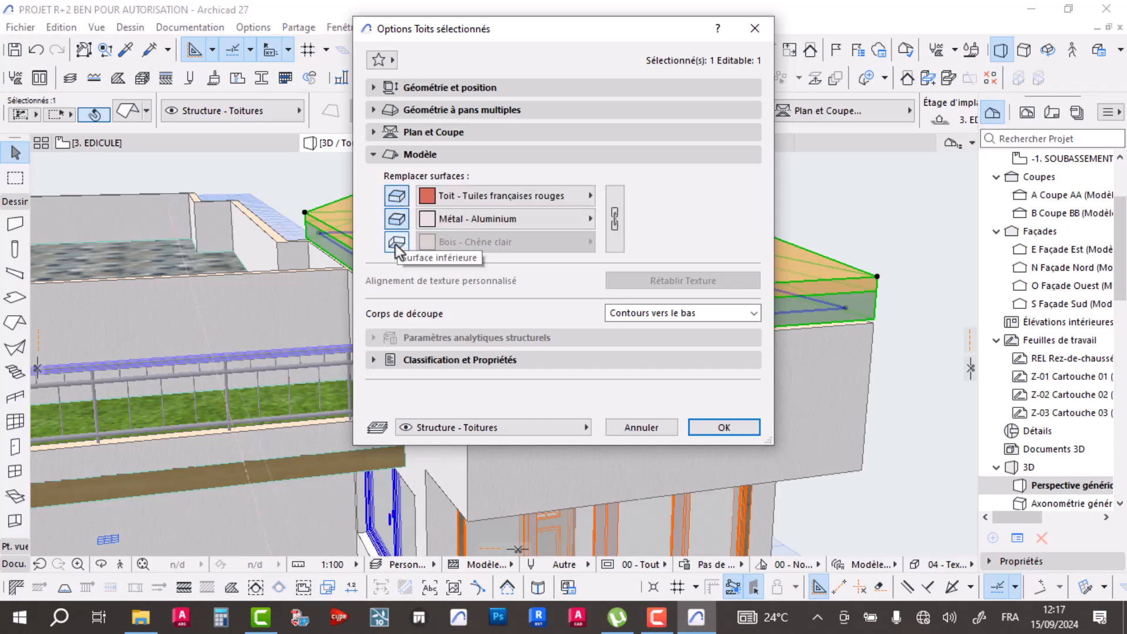
left_click(396, 242)
left_click(734, 435)
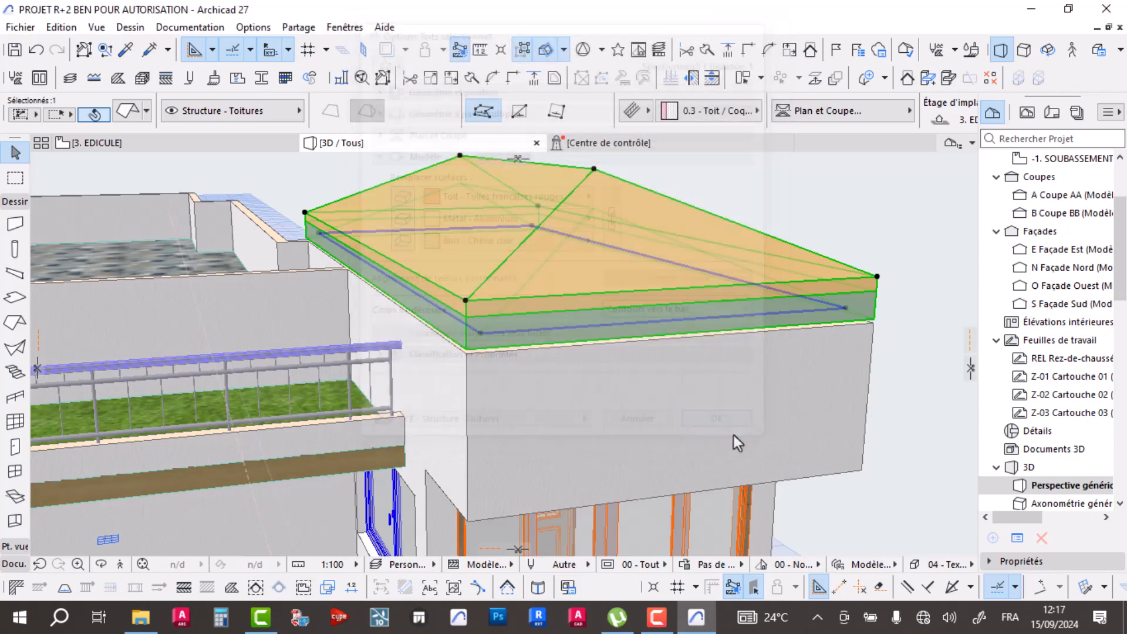
scroll(529, 314, "up", 4)
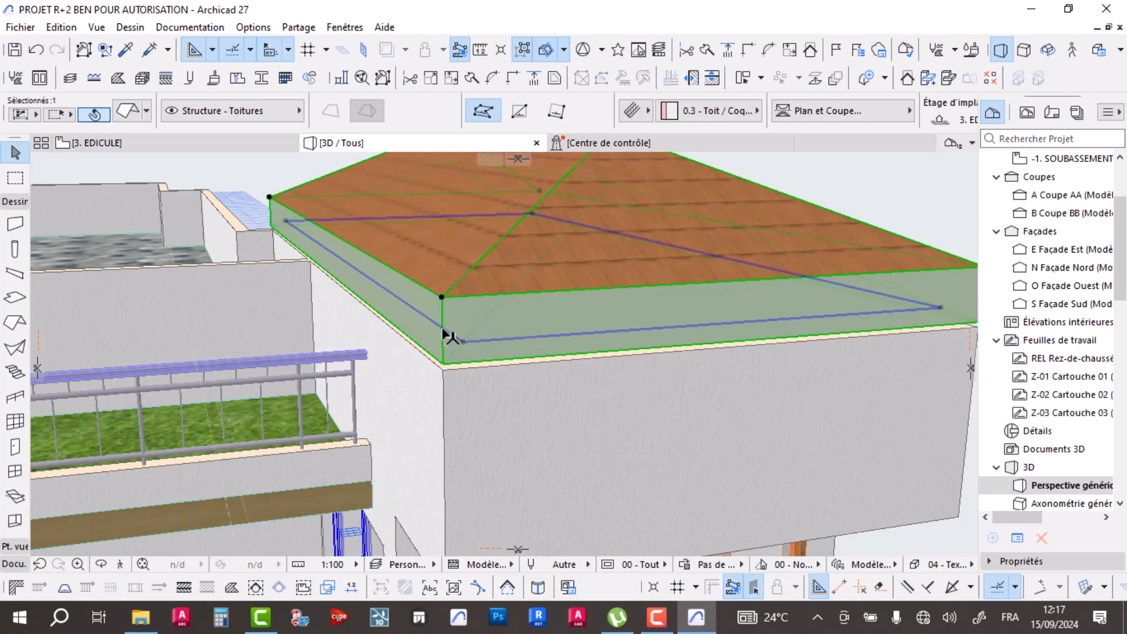
middle_click_drag(439, 375, 438, 359, "shift")
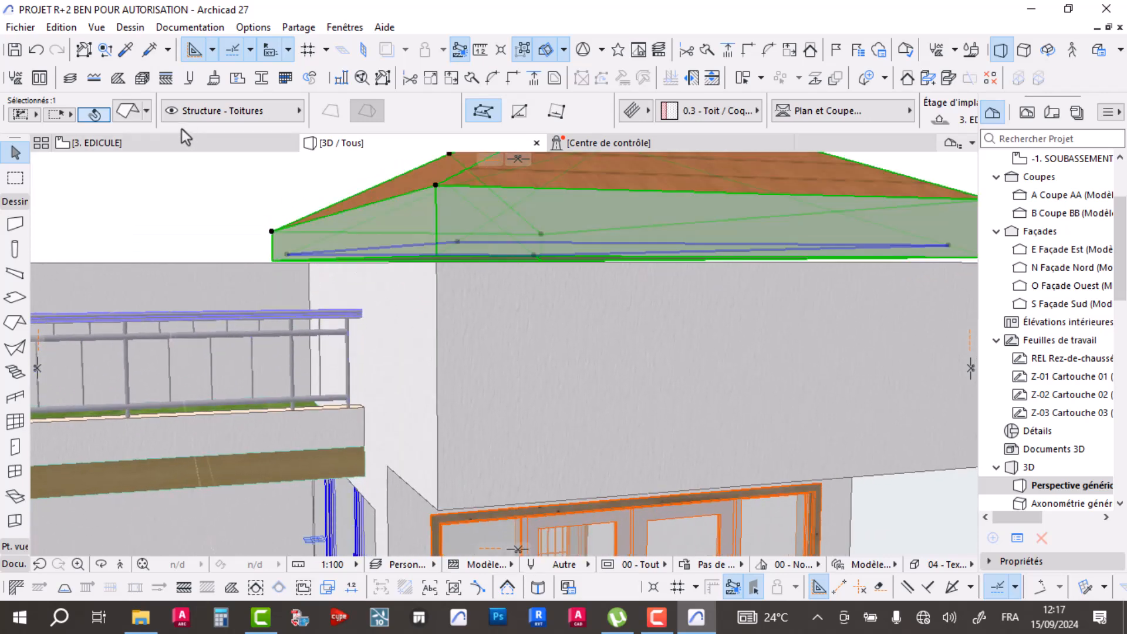
- Switch the corner roof to a basic Bois massif structure 0.10 m thick and check its eaves in 3D
left_click(127, 112)
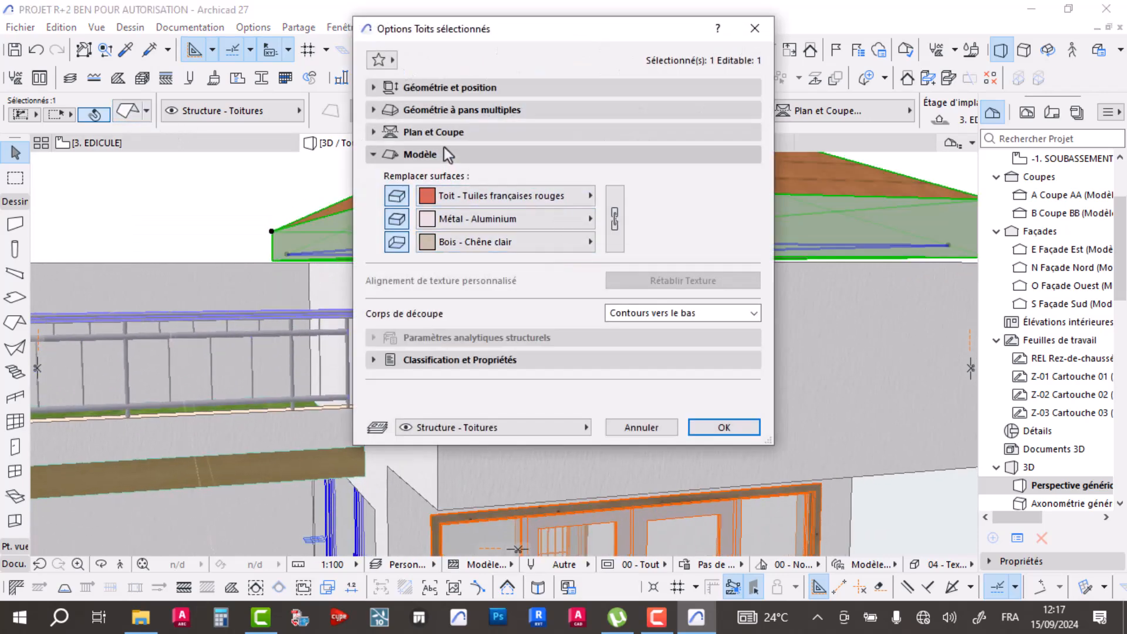
left_click(468, 89)
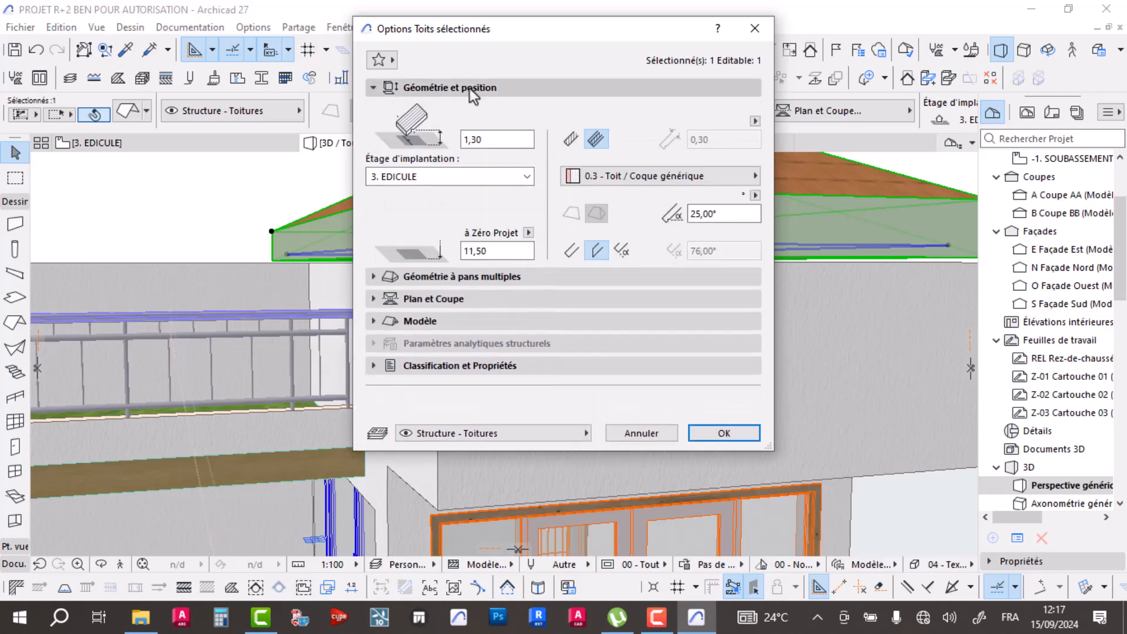
left_click(572, 142)
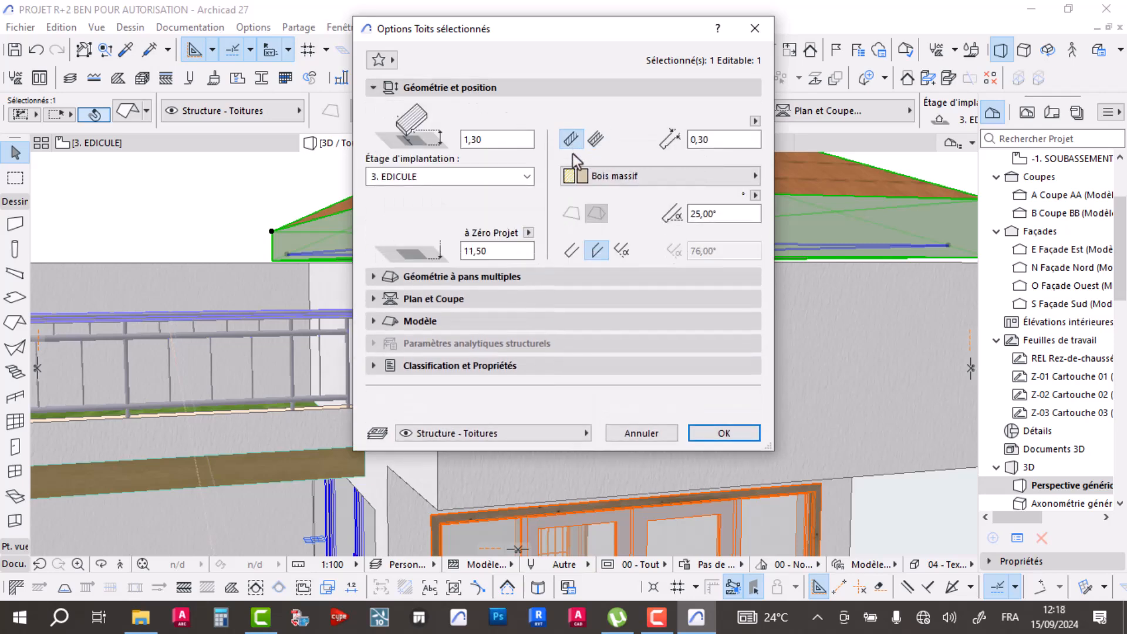
left_click(703, 142)
left_click(728, 433)
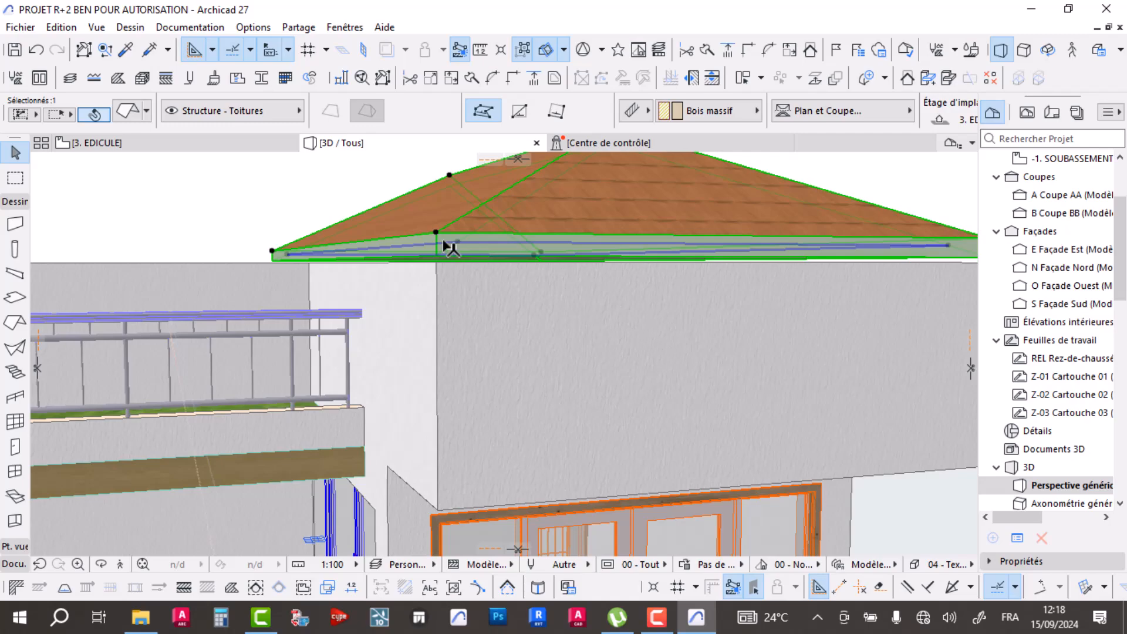
scroll(446, 247, "down", 2)
mouse_move(598, 346)
left_mouse_down()
mouse_move(322, 367)
mouse_move(211, 335)
mouse_move(563, 368)
mouse_move(695, 345)
left_mouse_up()
scroll(481, 252, "up", 2)
left_click(482, 247)
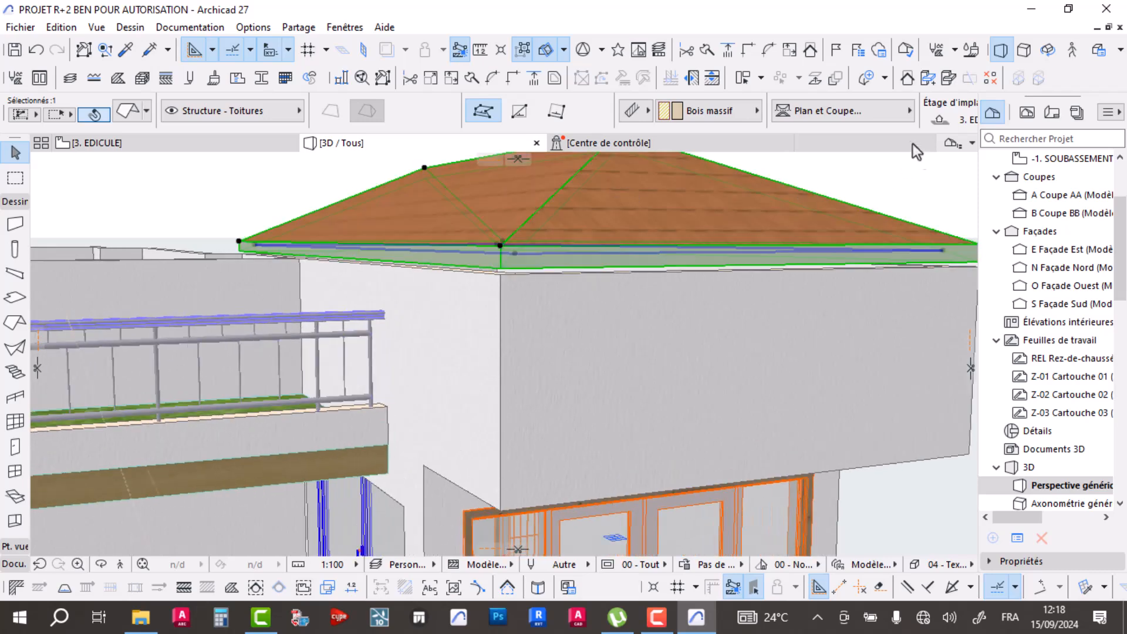
- Try a 1.12 m base height for the corner roof, settle on 1.20 m, and check how it meets the walls
left_click(947, 119)
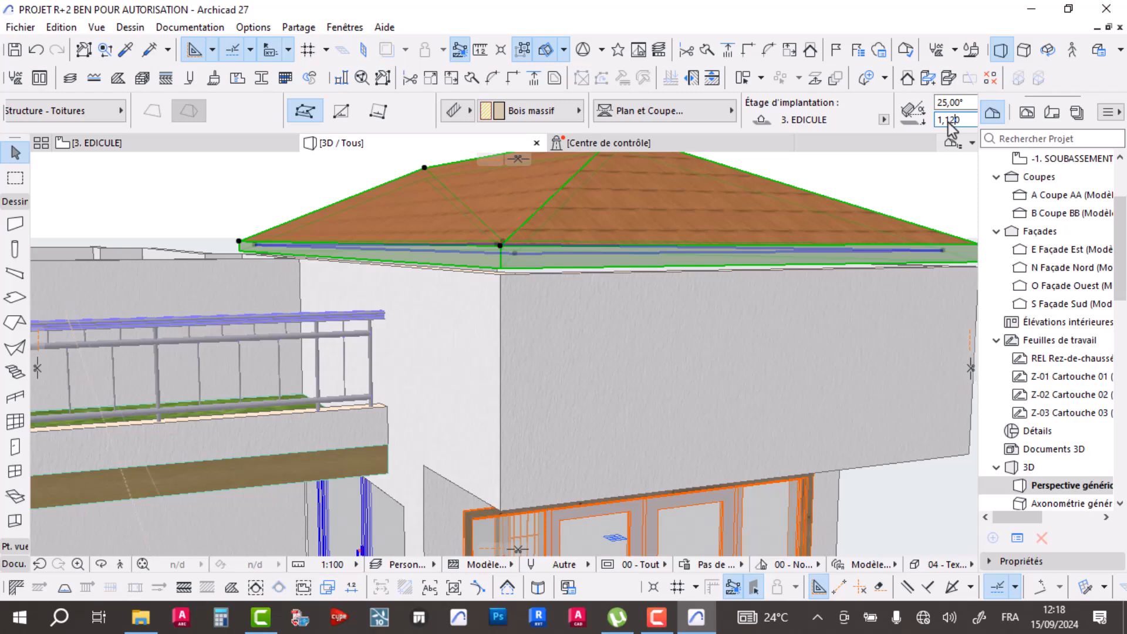
key("Delete")
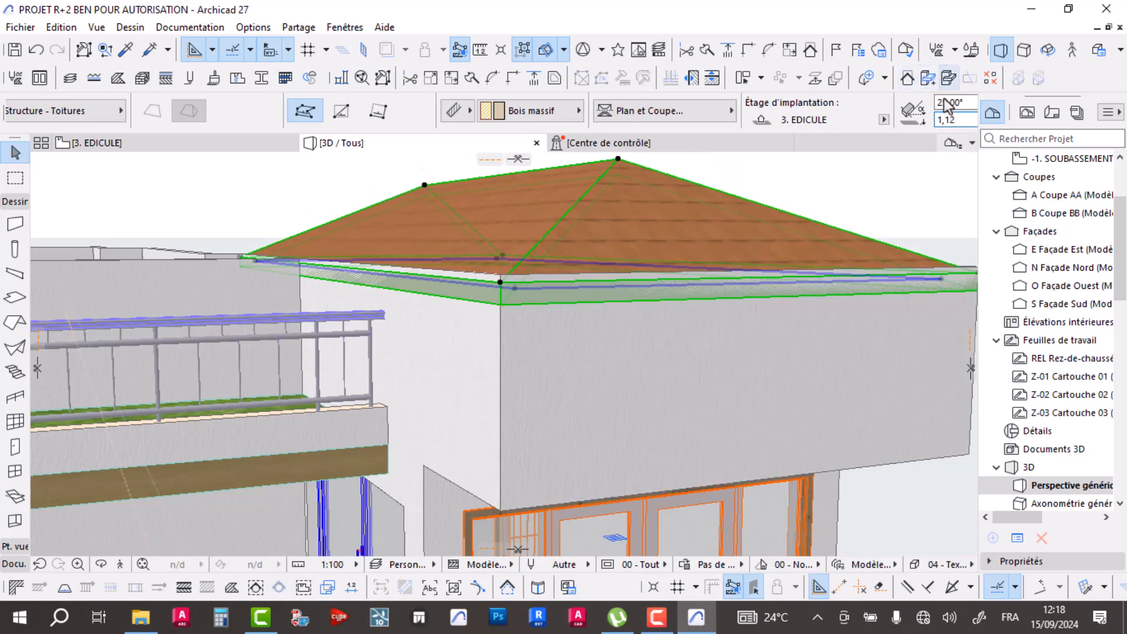
type("30")
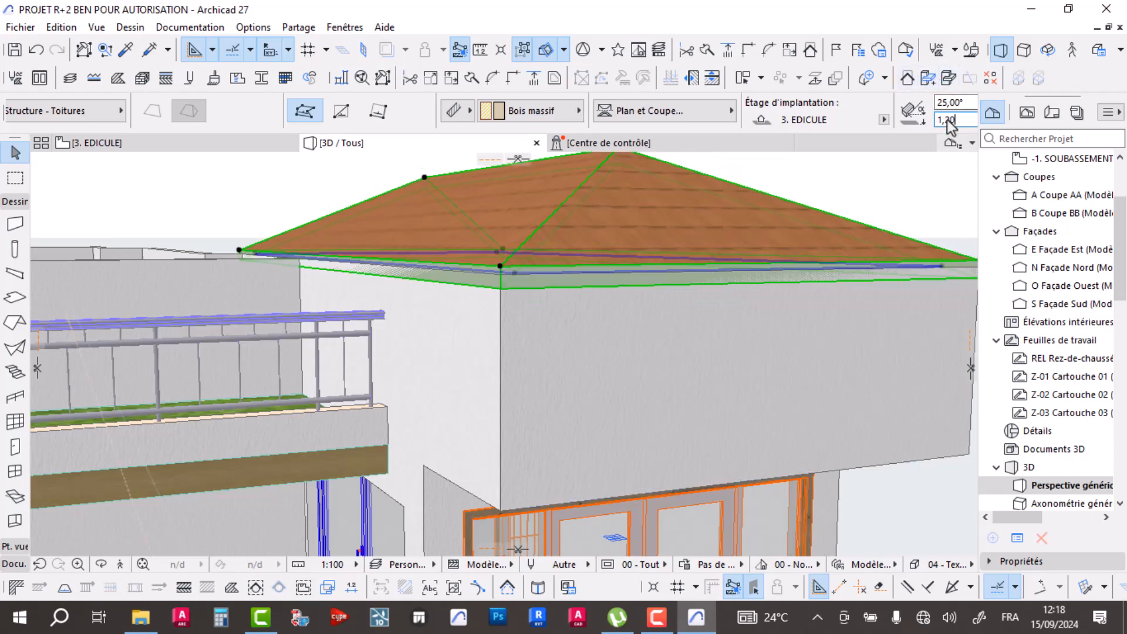
middle_click_drag(712, 332, 340, 333, "shift")
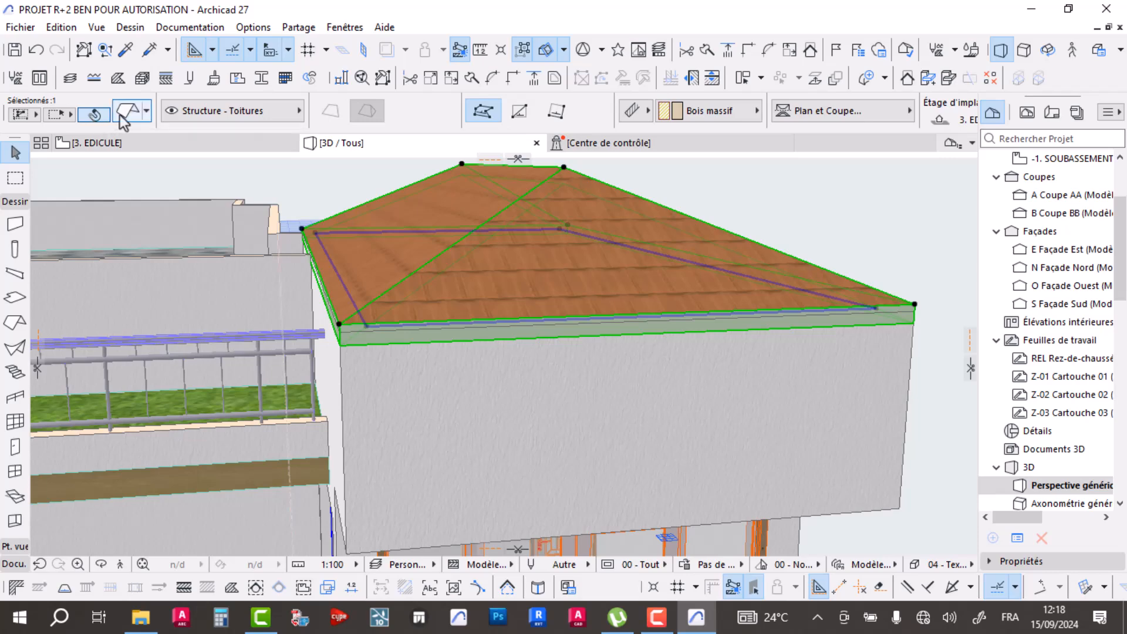
- Set the corner roof's eaves overhang offset to 0.18 m and inspect the eaves around the block's corners
left_click(93, 116)
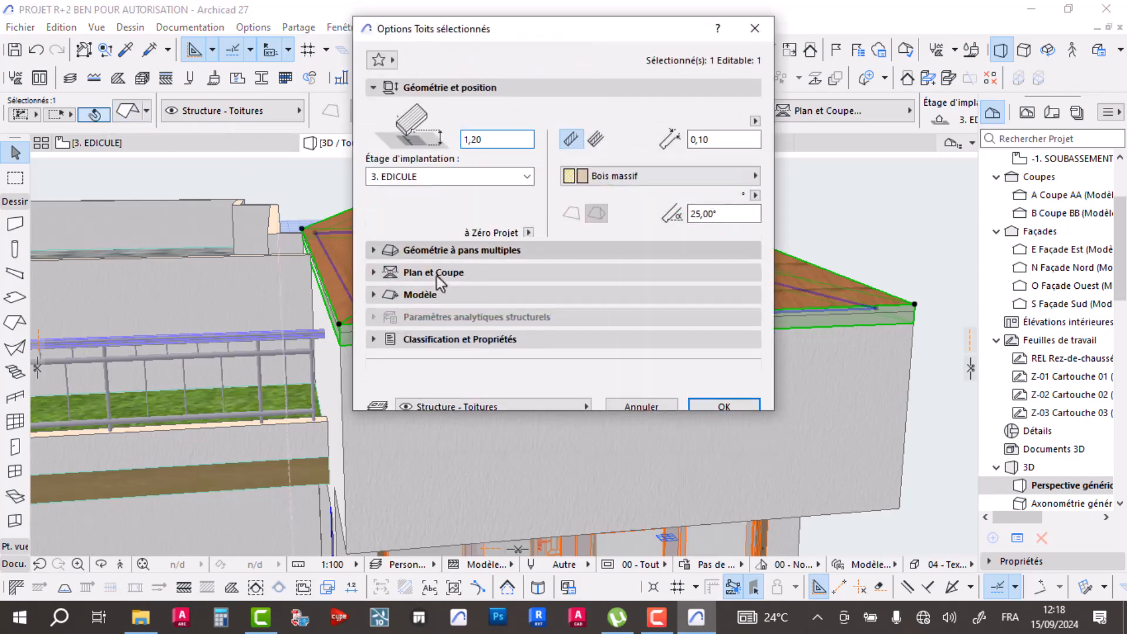
left_click(436, 276)
left_click(498, 291)
type("0,15")
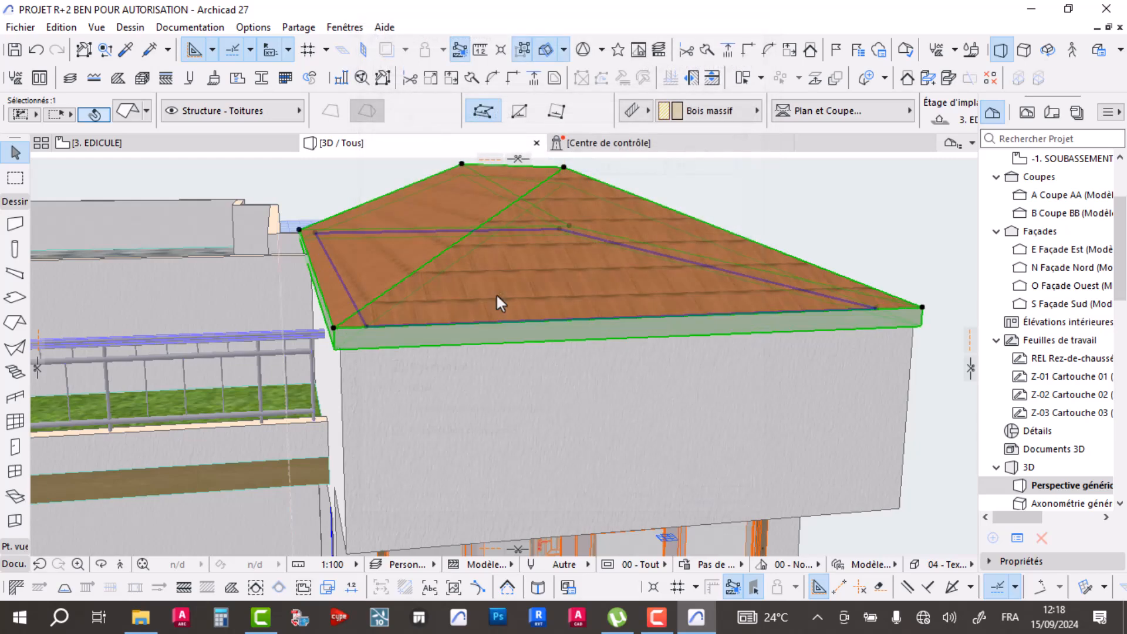
middle_click_drag(374, 437, 3, 434, "shift")
middle_click_drag(574, 398, 432, 263, "shift")
middle_click_drag(483, 305, 614, 277, "shift")
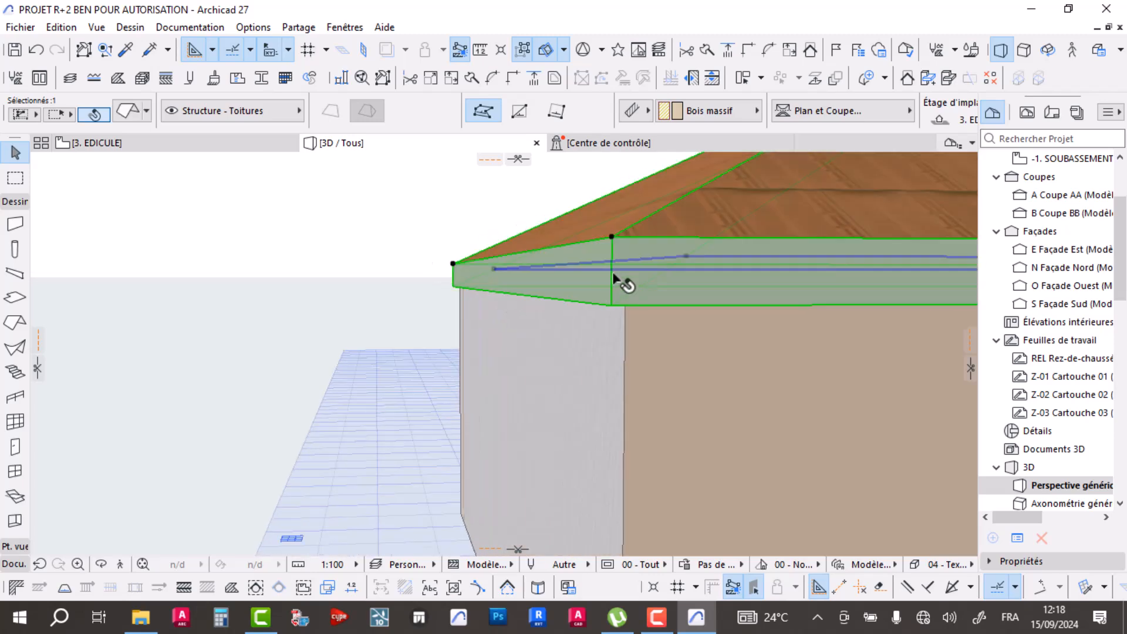
- Change the corner roof's edge cut from vertical to perpendicular and inspect the eaves corner up close
left_click(129, 111)
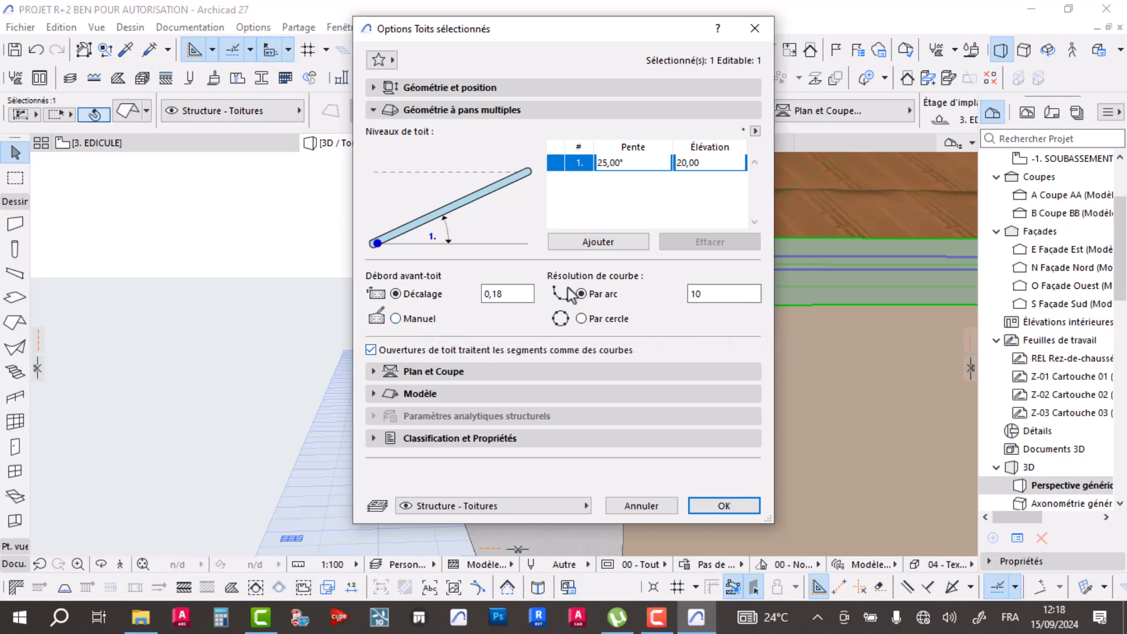
left_click(478, 86)
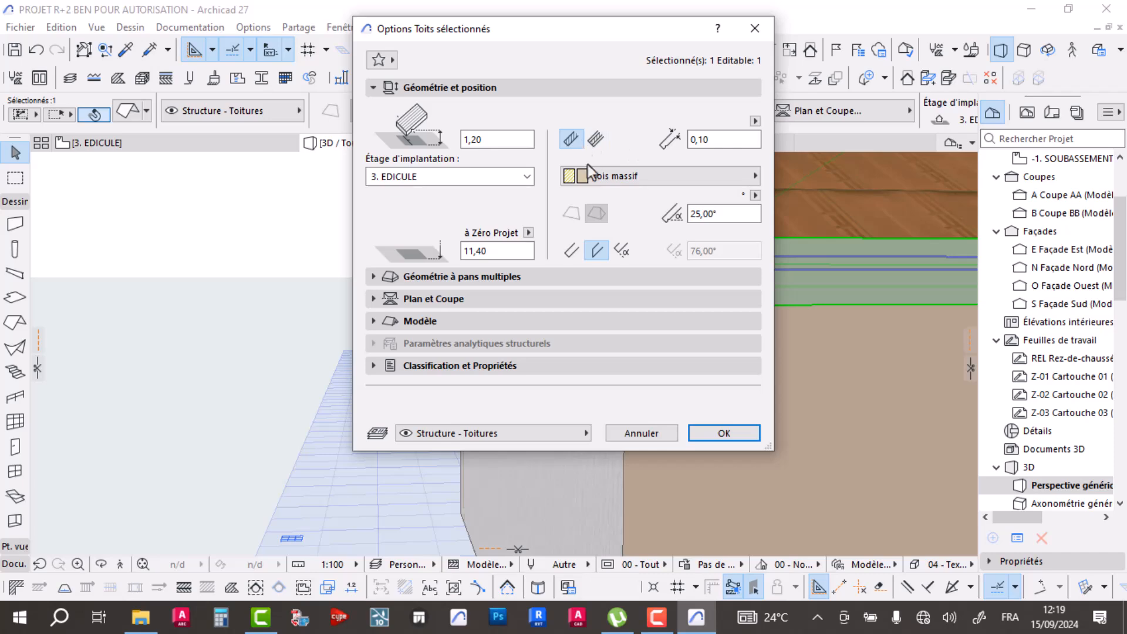
left_click(570, 251)
left_click(723, 433)
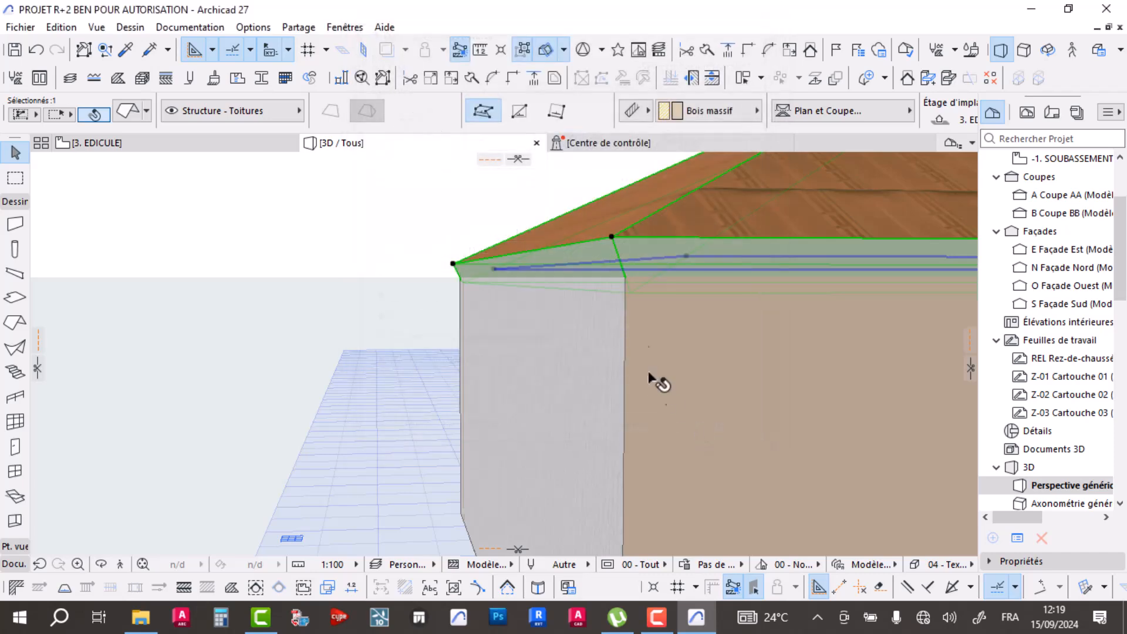
middle_click_drag(599, 287, 566, 314, "shift")
left_click(594, 309)
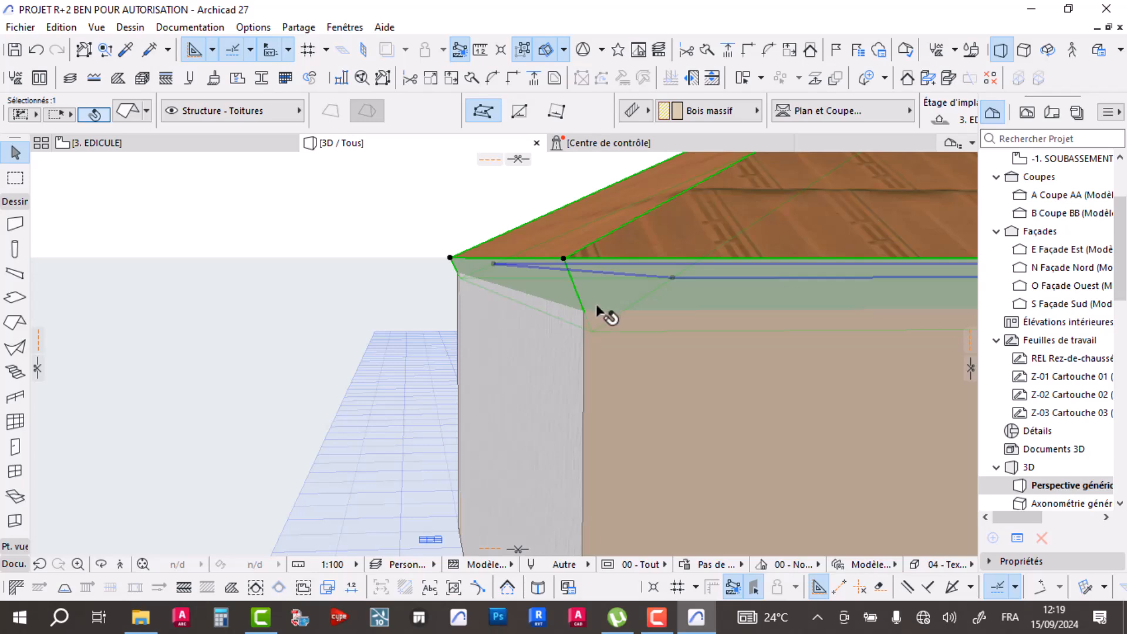
- Set the corner roof's thickness to 0.07 m and examine the thinner eaves
left_click(127, 111)
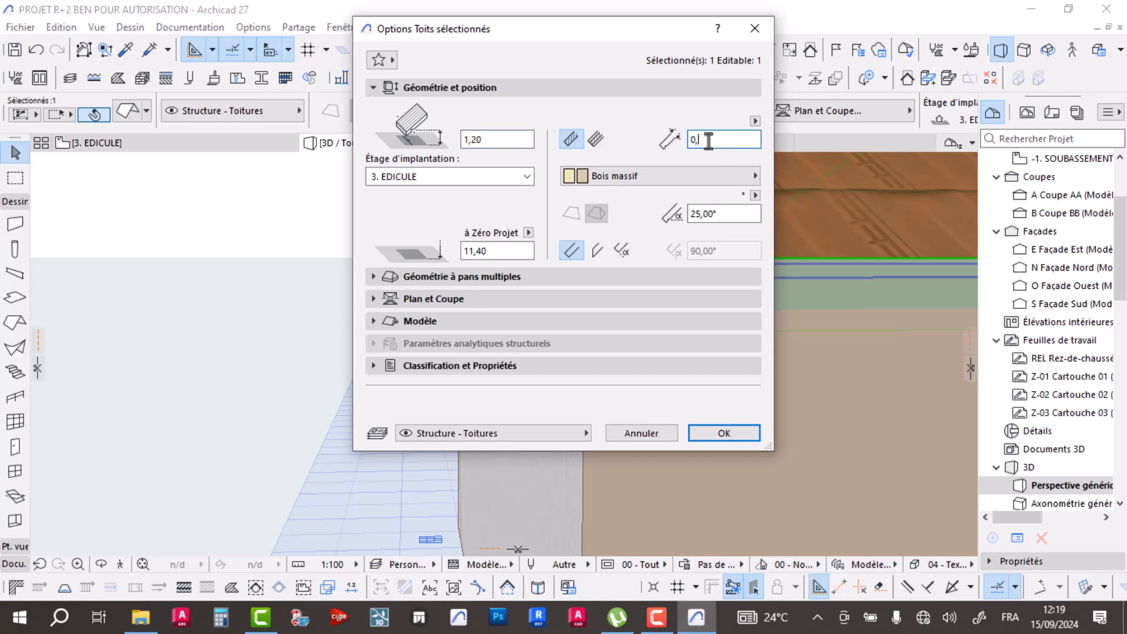
key("Return")
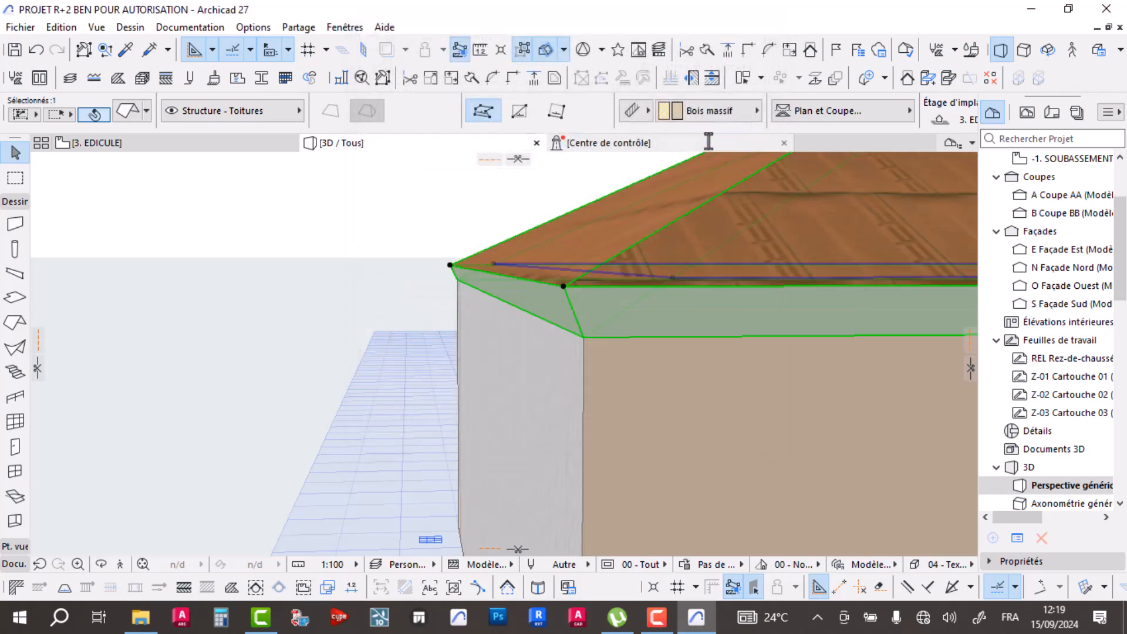
left_click_drag(504, 389, 466, 334)
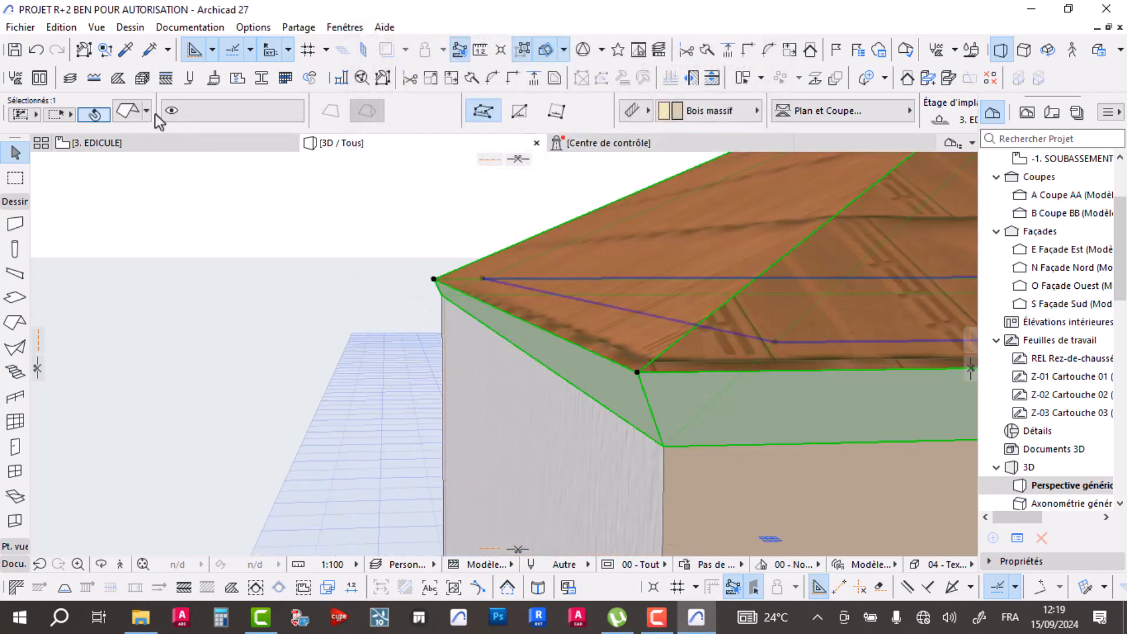
- Change the eaves overhang offset in the corner roof's multi-plane geometry and inspect the roof from the other side
left_click(129, 112)
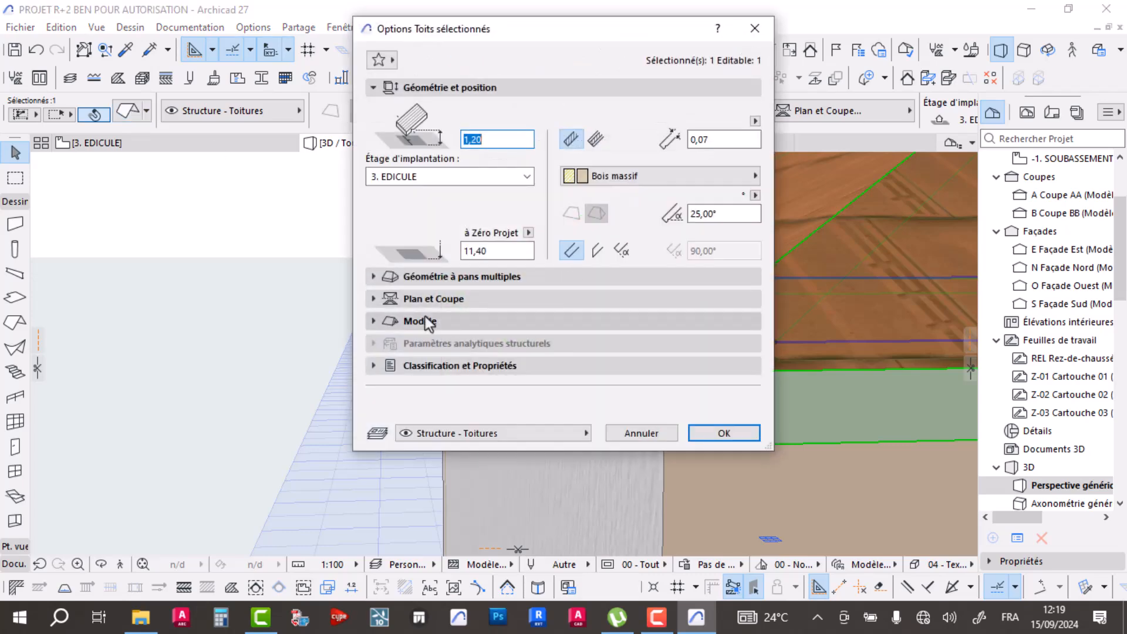
left_click(428, 300)
left_click(430, 277)
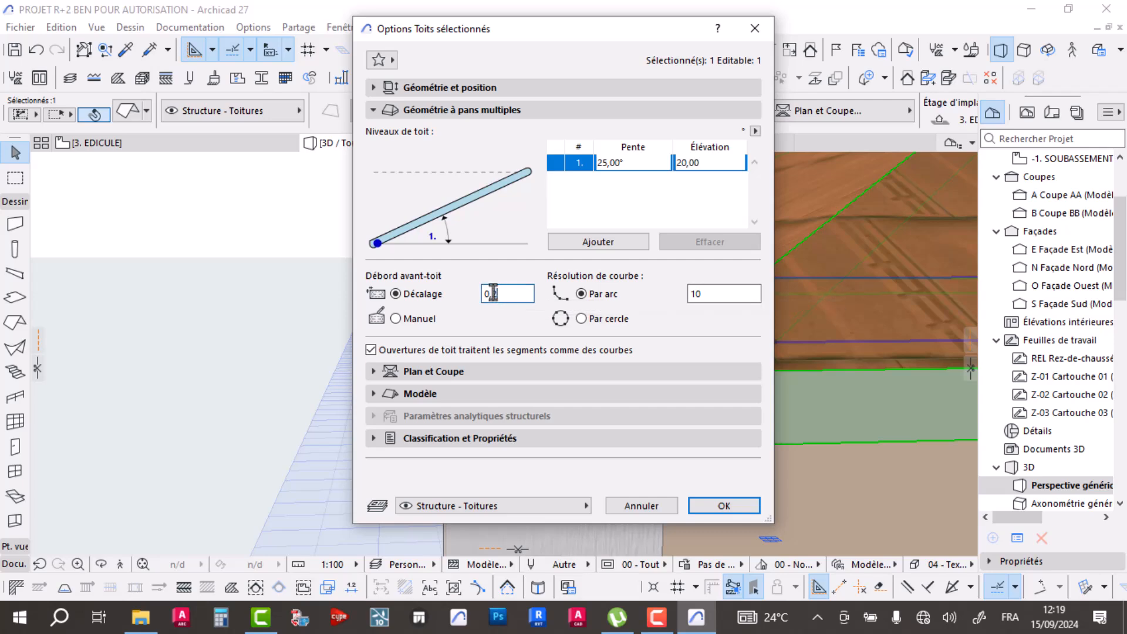
key("Return")
middle_click_drag(516, 353, 548, 369, "shift")
scroll(487, 342, "down", 6)
middle_click_drag(399, 377, 593, 301, "shift")
middle_click_drag(480, 279, 340, 293, "shift")
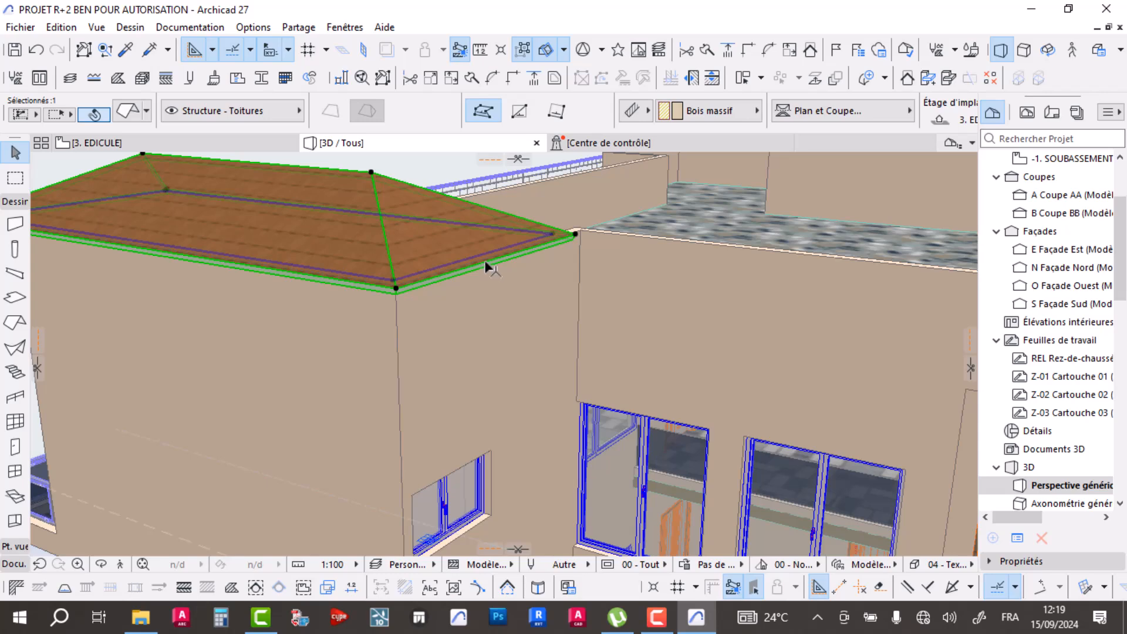
- Try to offset the corner roof's end edge beside the terrace outward by about 0.96 m, and undo it
left_click(485, 264)
left_click(564, 355)
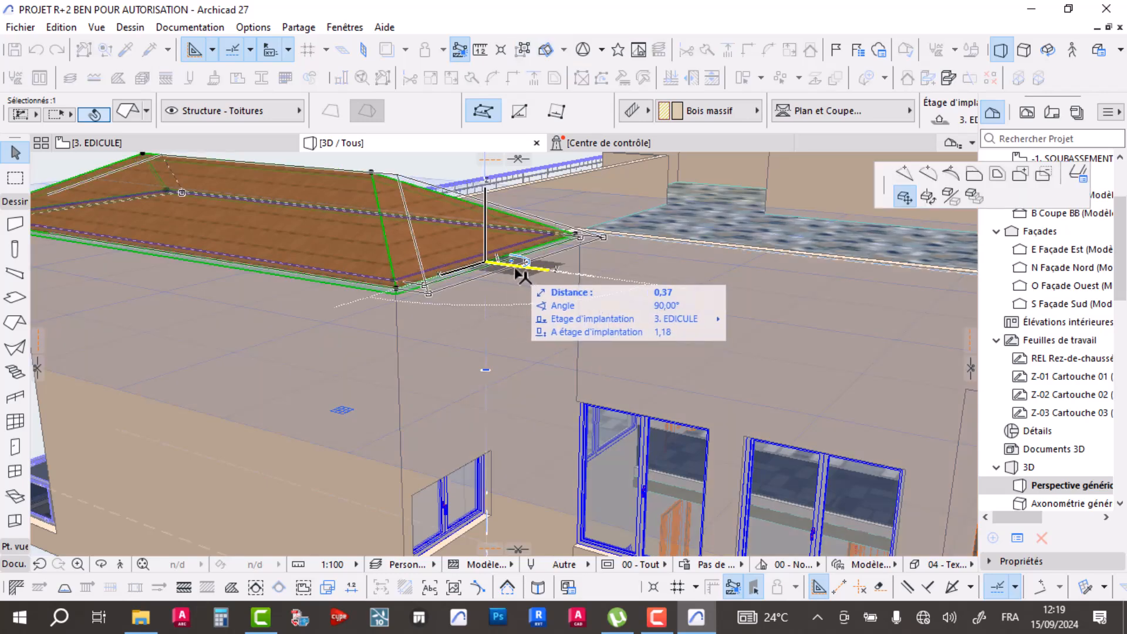
left_click(980, 178)
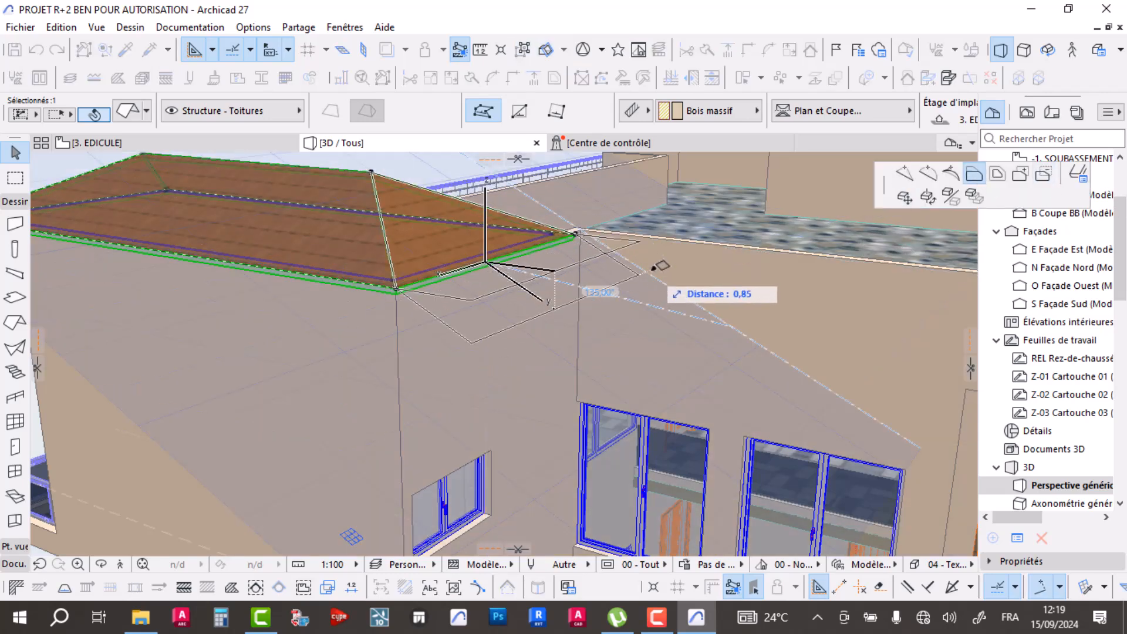
scroll(617, 282, "up", 3)
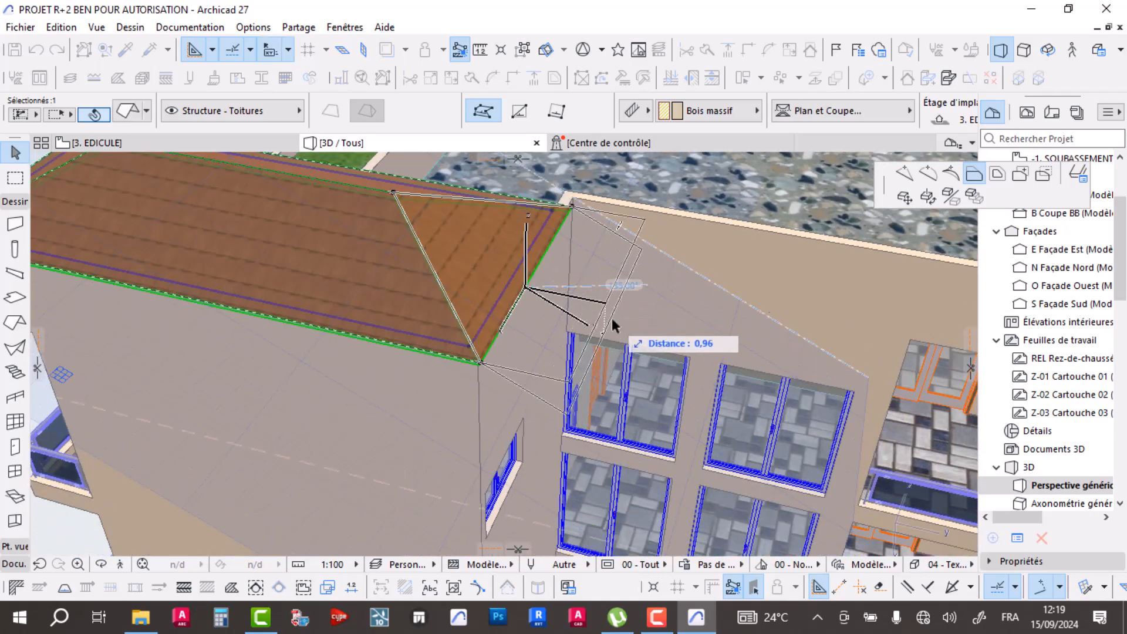
left_click(612, 321)
middle_click_drag(619, 363, 627, 284, "shift")
key("ctrl+z")
middle_click_drag(545, 247, 594, 332, "shift")
middle_click_drag(531, 270, 527, 252, "shift")
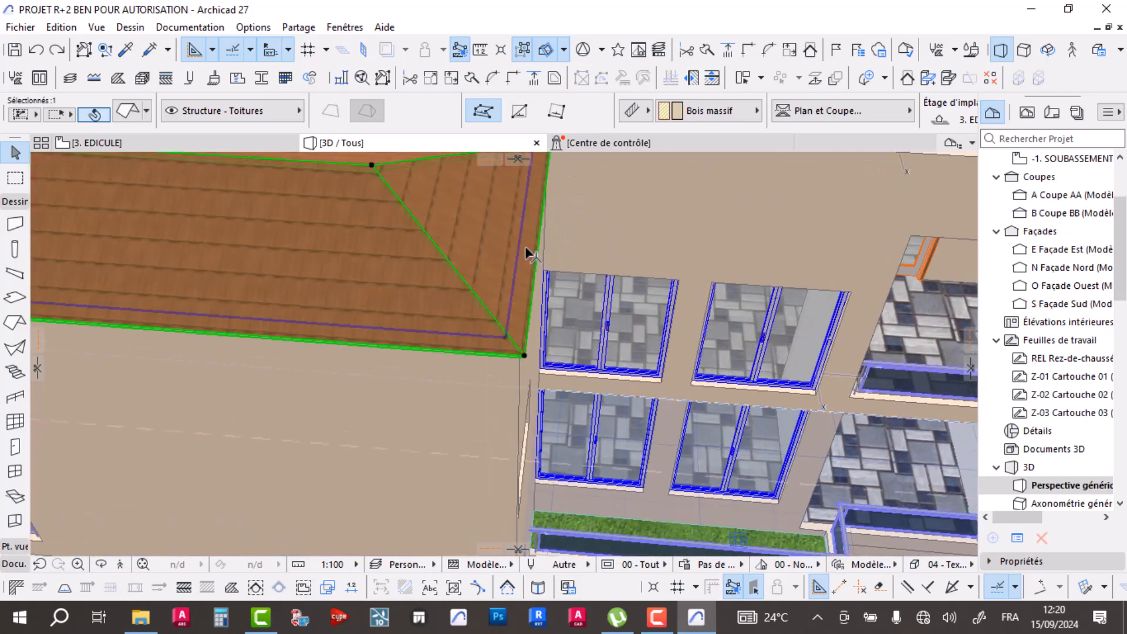
- Try to offset the roof's pivot line on the terrace side outward from above, and undo the latest roof changes
left_click(528, 249)
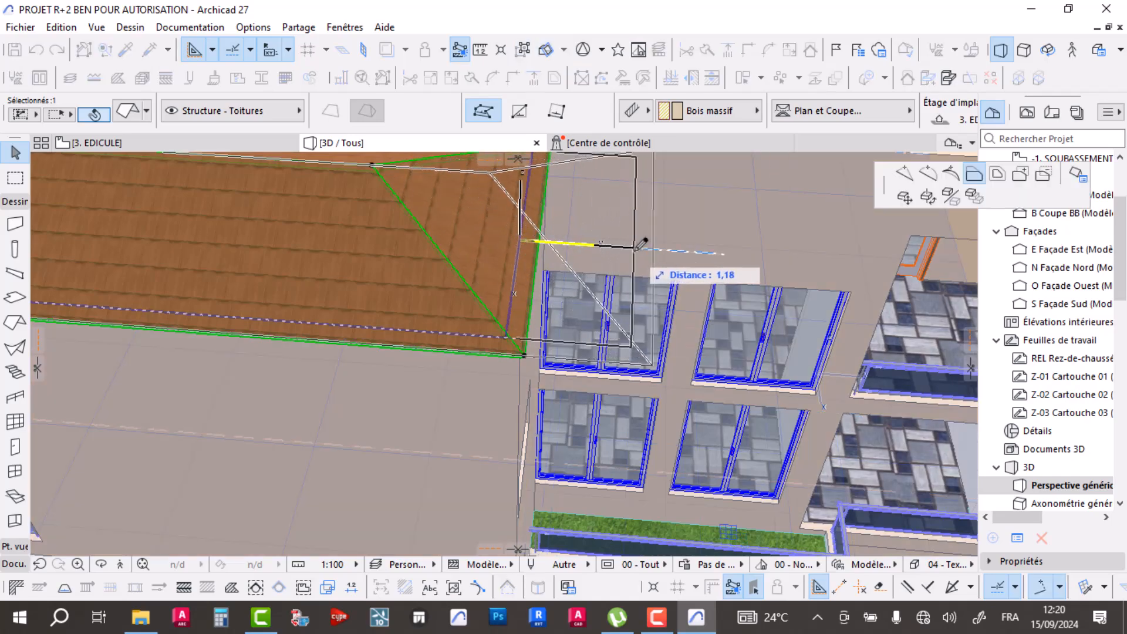
left_click(613, 254)
middle_click_drag(611, 261, 392, 303, "shift")
left_click(622, 243)
key("ctrl+z")
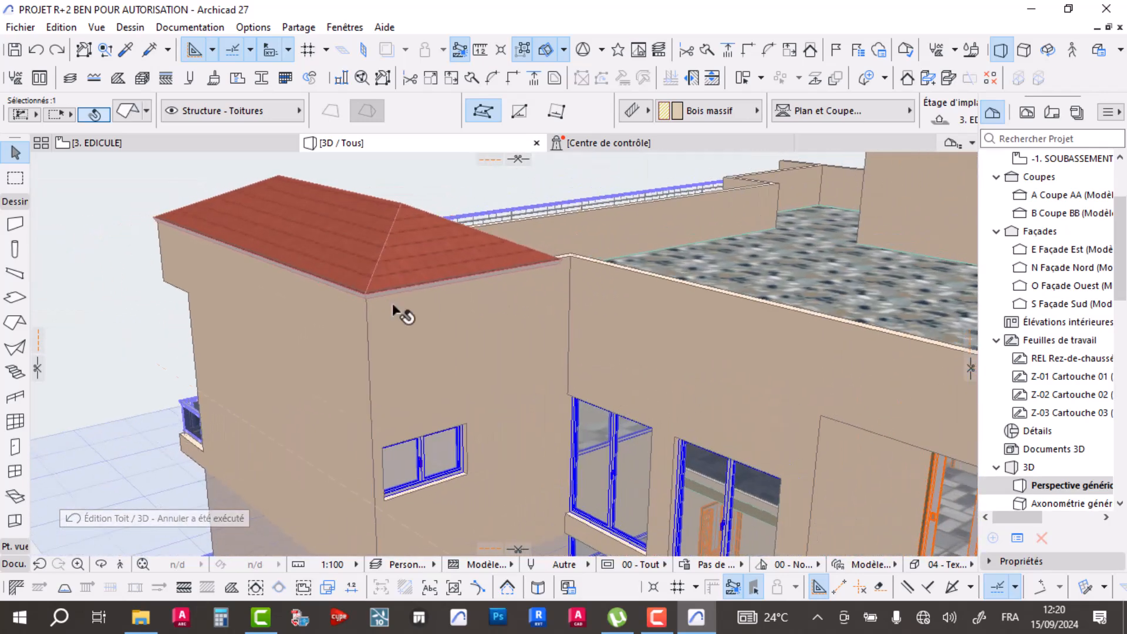
key("ctrl+z")
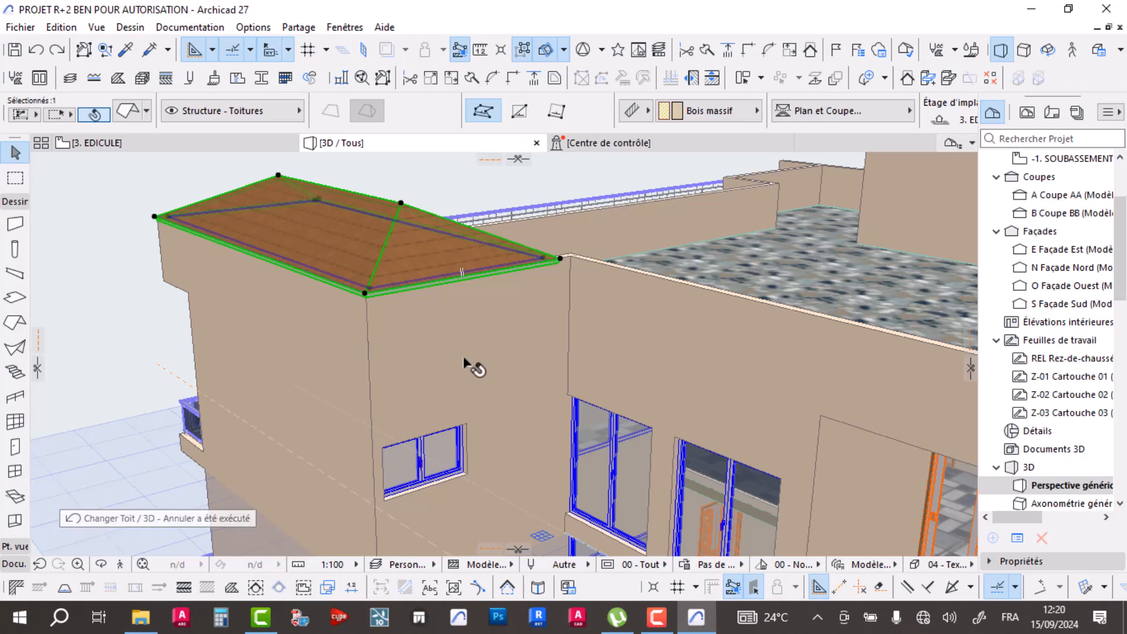
- Redo the last undone corner roof change and examine the terrace and stair block from the front
left_click(57, 49)
middle_click_drag(457, 323, 277, 226, "shift")
middle_click_drag(248, 274, 315, 316, "shift")
scroll(146, 234, "up", 6)
scroll(184, 246, "down", 5)
middle_click_drag(217, 247, 478, 311, "shift")
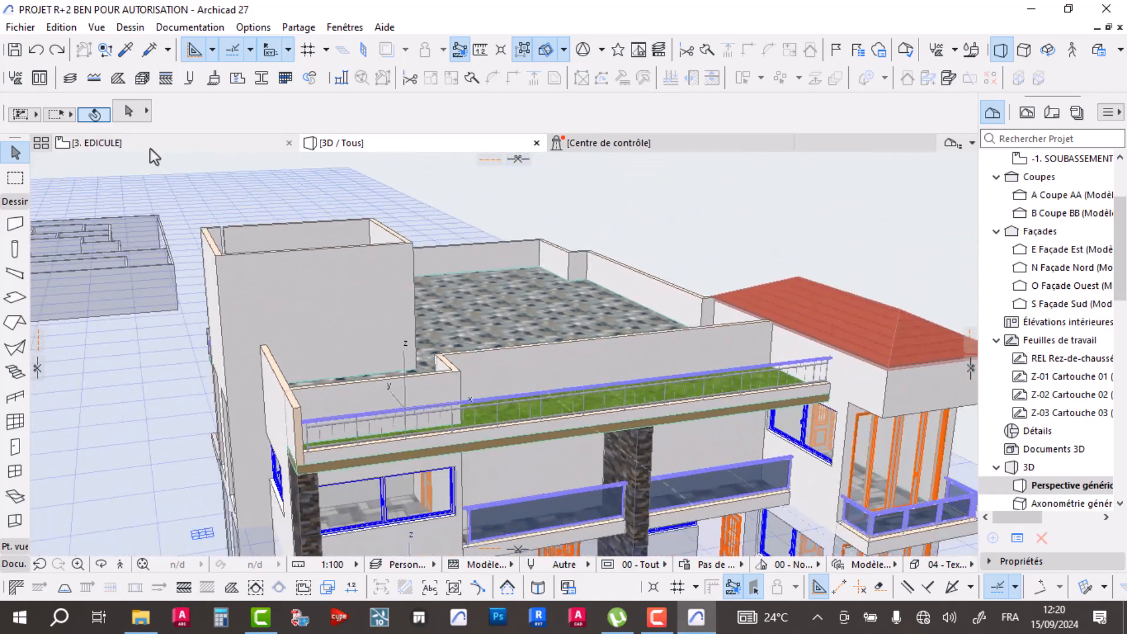
- On the 3. EDICULE plan, choose Porte 27 from the Portes battantes library as the default door
left_click(135, 143)
left_click(573, 333)
scroll(581, 305, "down", 3)
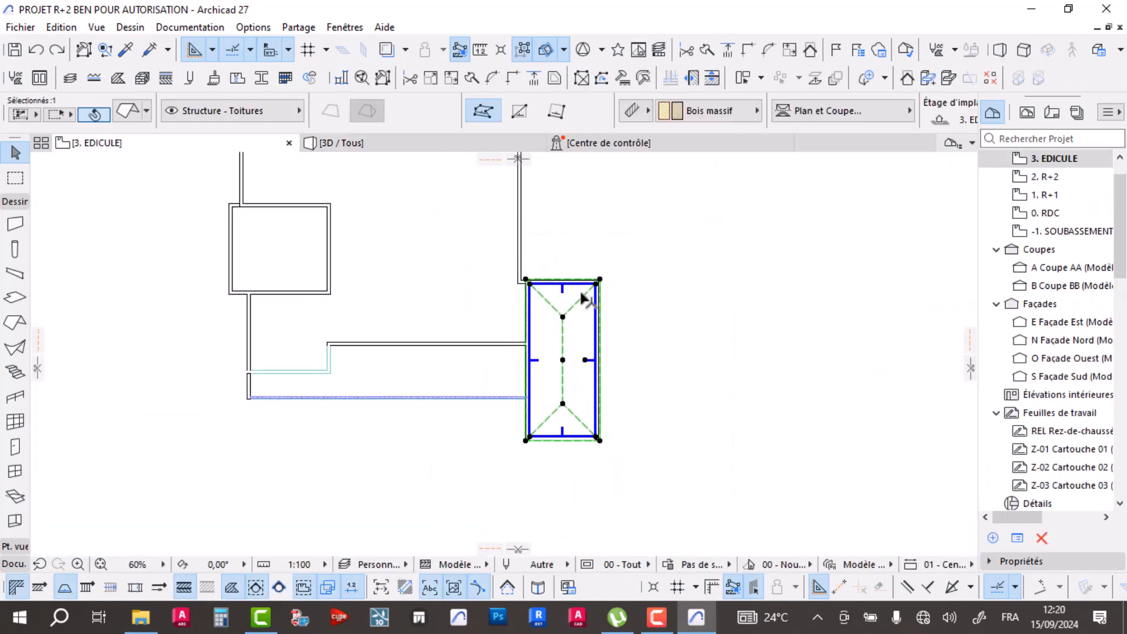
left_click(347, 254)
scroll(440, 297, "up", 4)
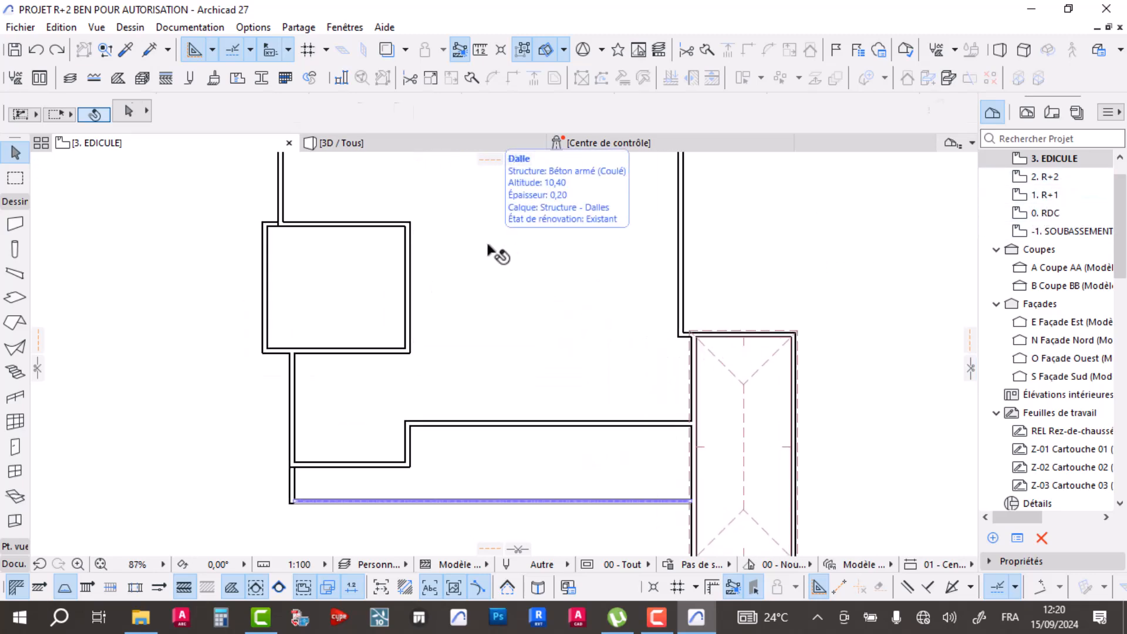
key("d")
key("ctrl+t")
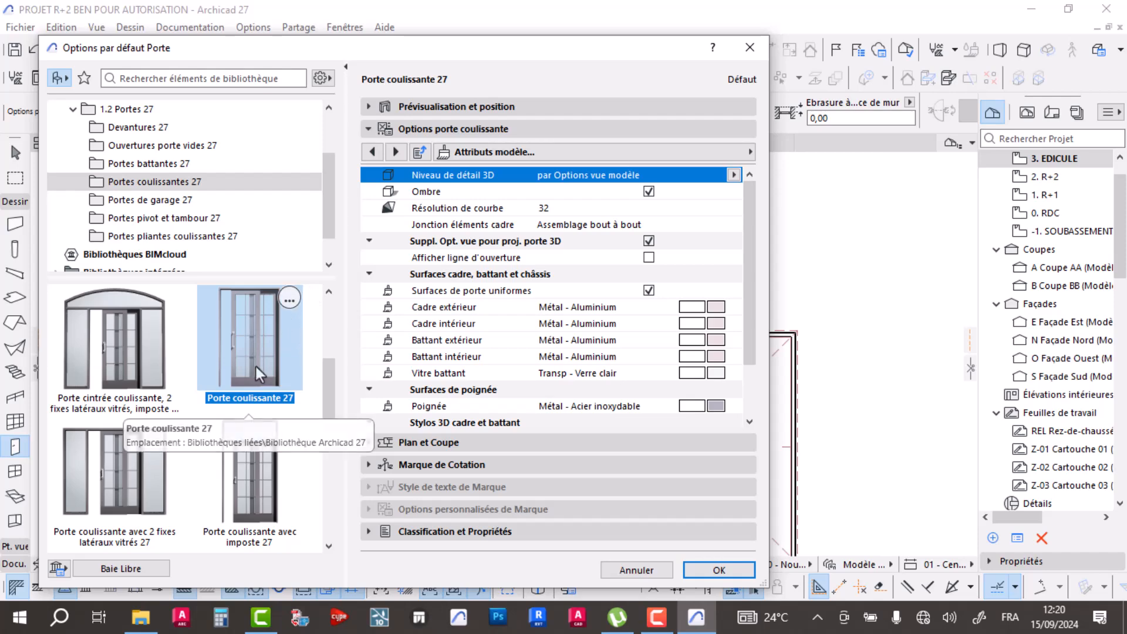
scroll(258, 374, "up", 3)
scroll(164, 226, "up", 1)
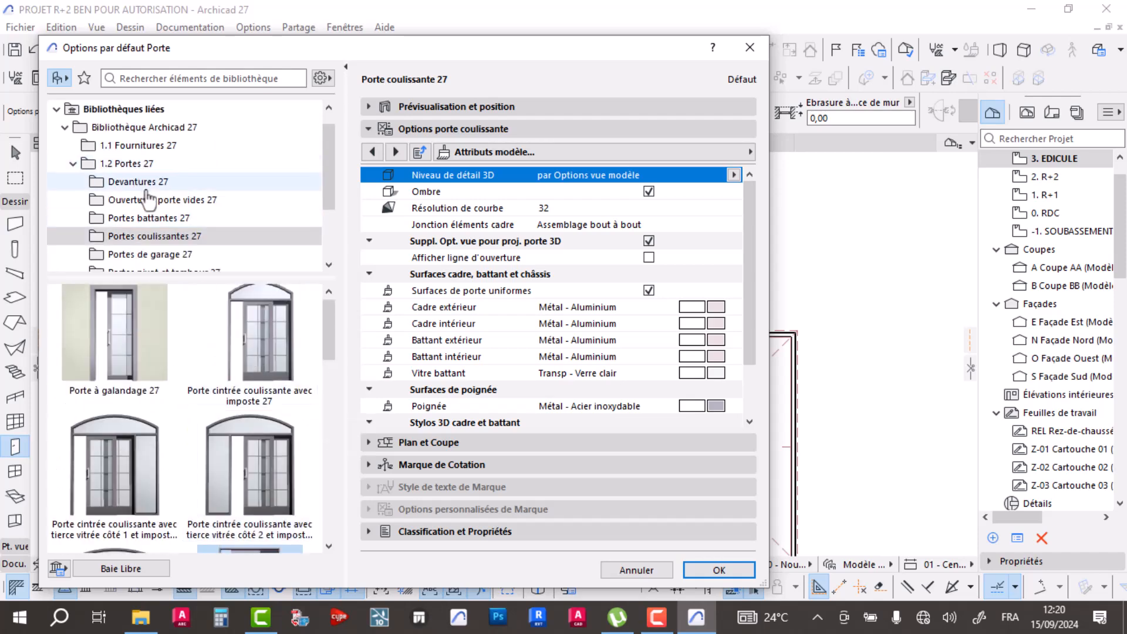
left_click(164, 220)
left_click(132, 346)
scroll(132, 346, "down", 1)
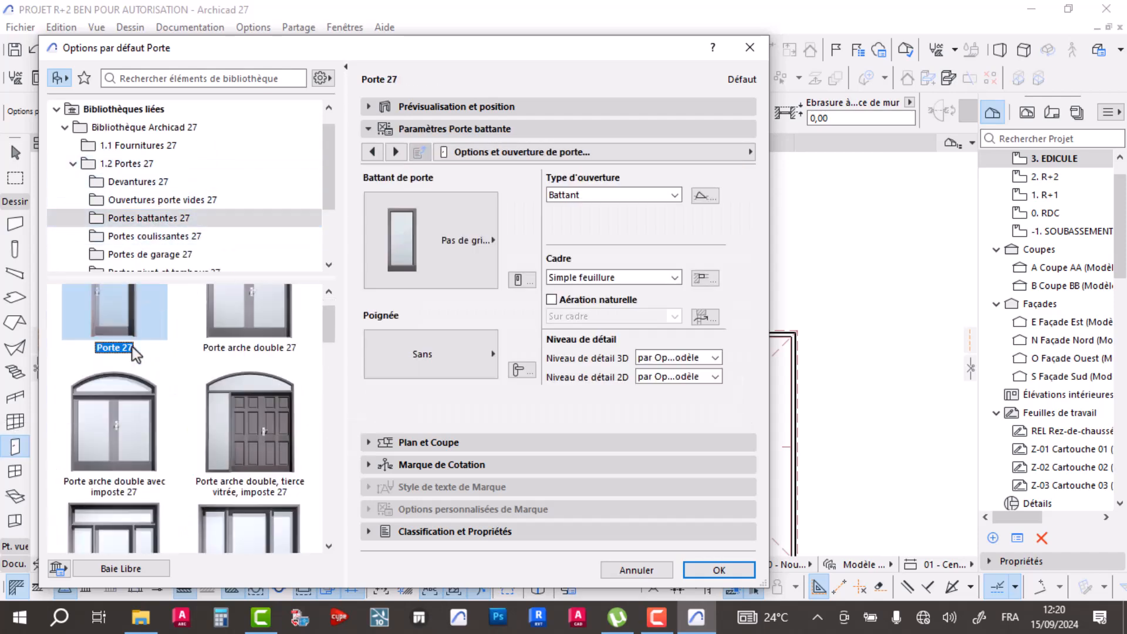
- Give the default door the Style 55 leaf and the Poignée 2 handle
left_click(452, 245)
scroll(574, 386, "down", 5)
scroll(611, 467, "down", 6)
scroll(596, 376, "down", 5)
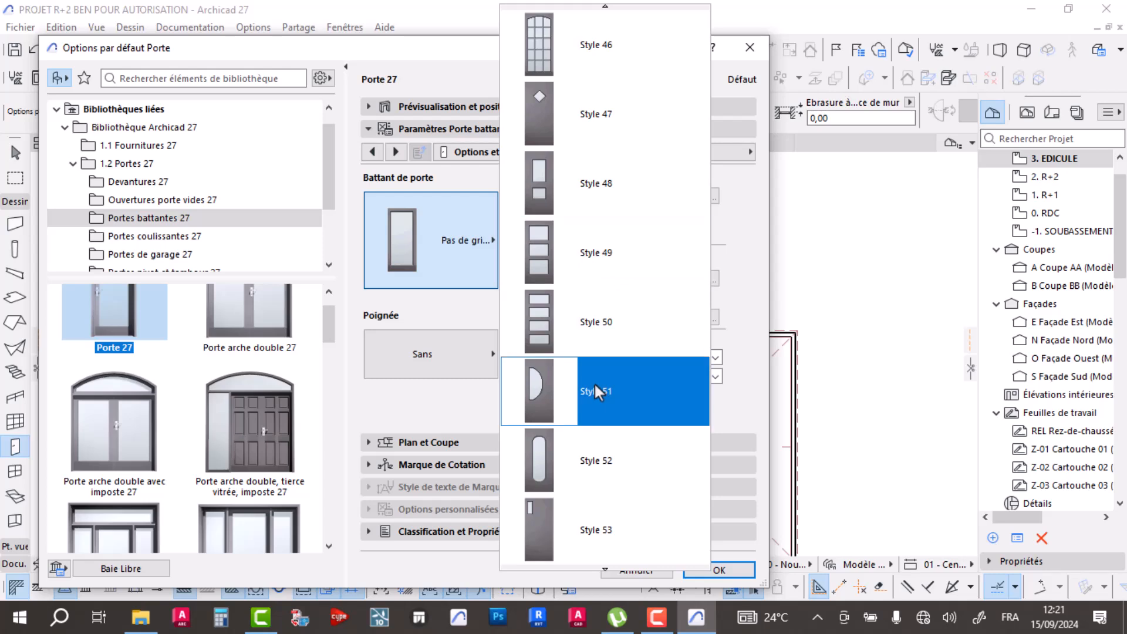
scroll(599, 460, "down", 1)
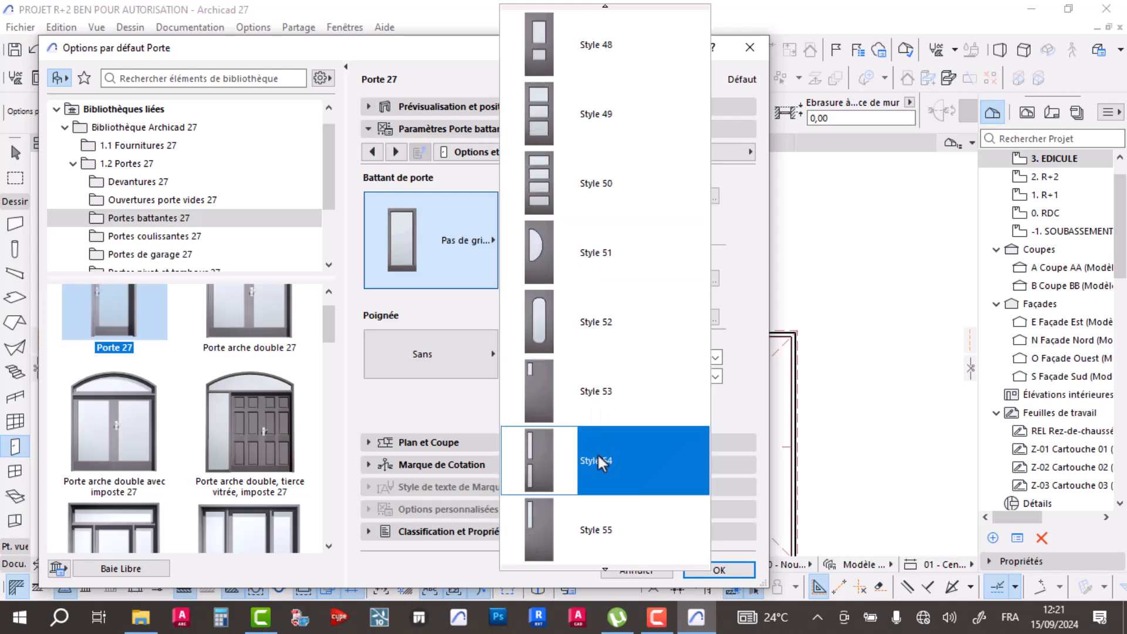
left_click(617, 519)
left_click(476, 366)
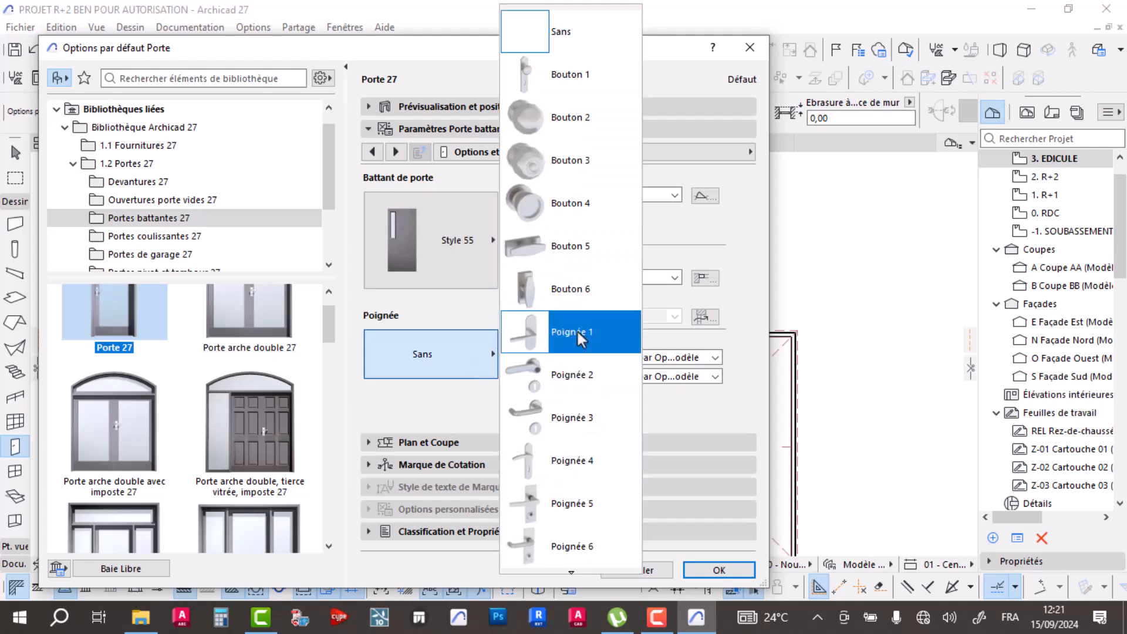
left_click(583, 379)
- Change the default door's leaf type to Style 54
left_click(395, 152)
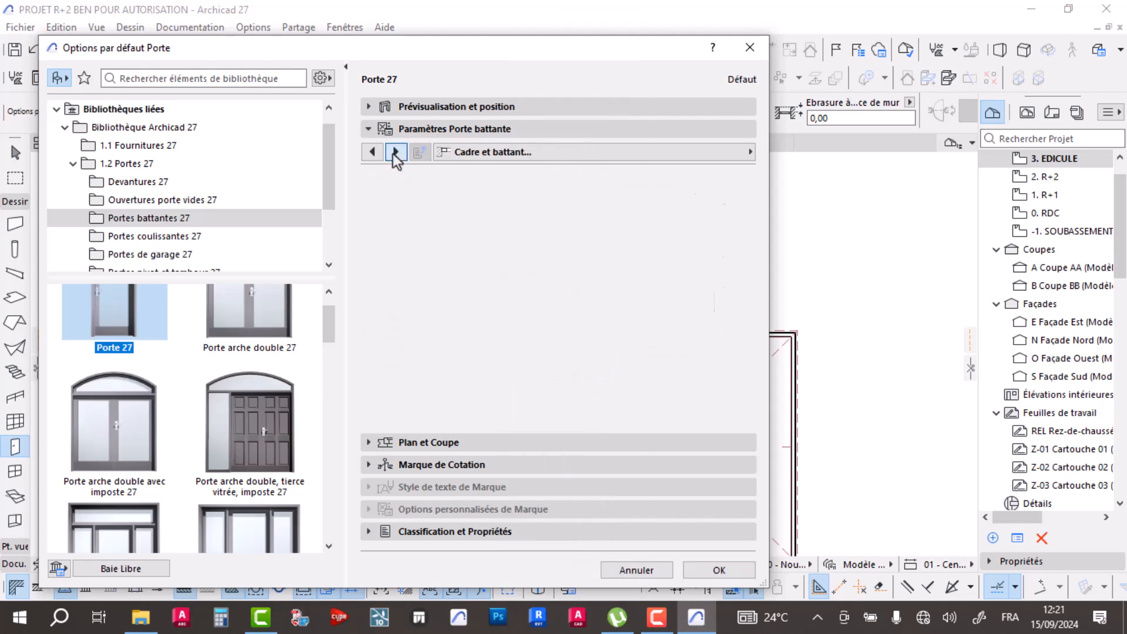
left_click(395, 152)
left_click(395, 152)
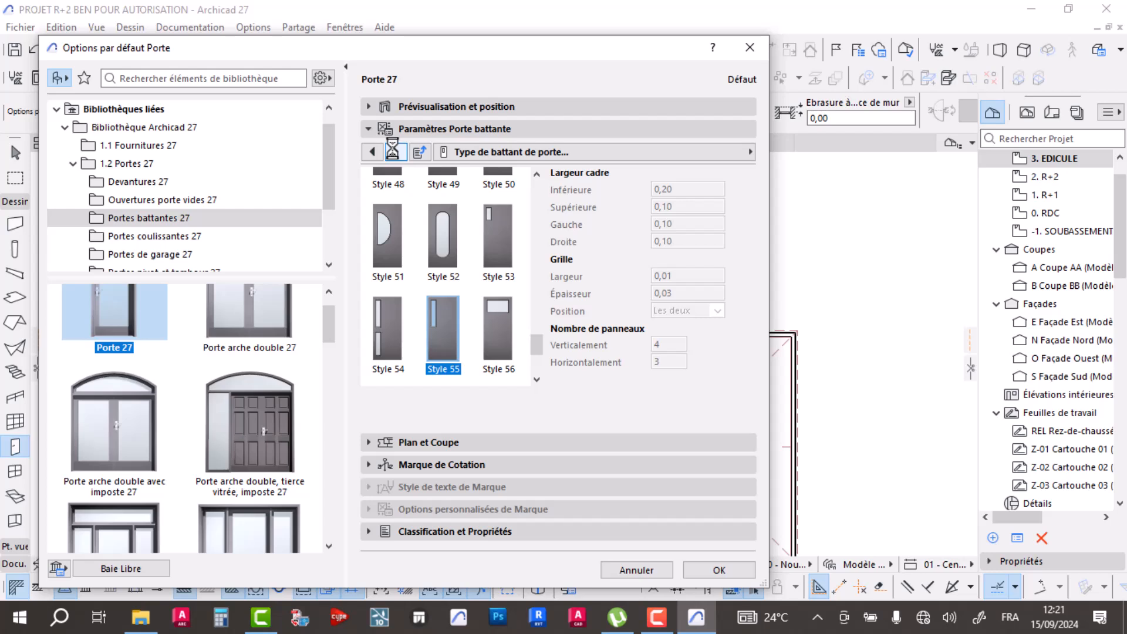
left_click(388, 329)
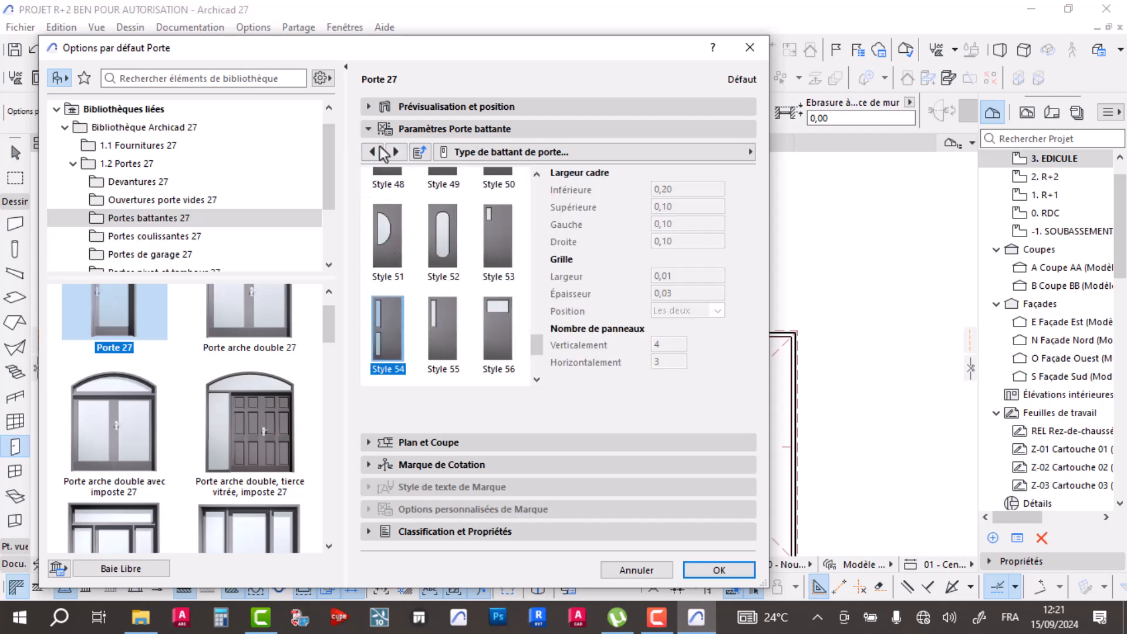
- Override the model view options for the door's 2D opening line and set its line type to Tirets moyens
left_click(395, 152)
left_click(395, 152)
left_click(395, 152)
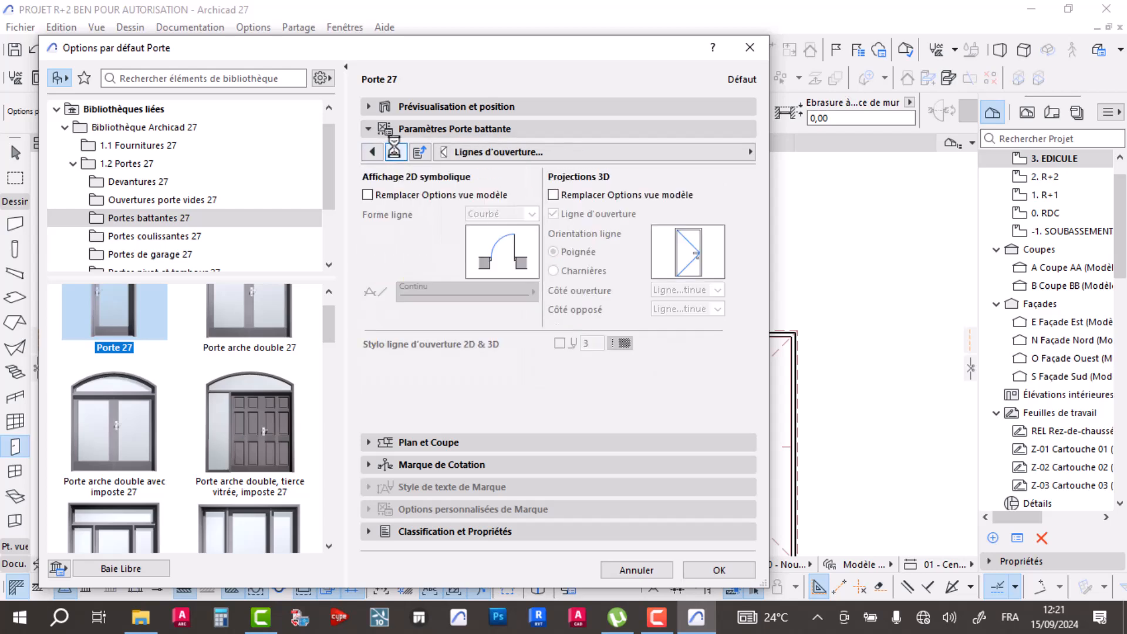
left_click(369, 195)
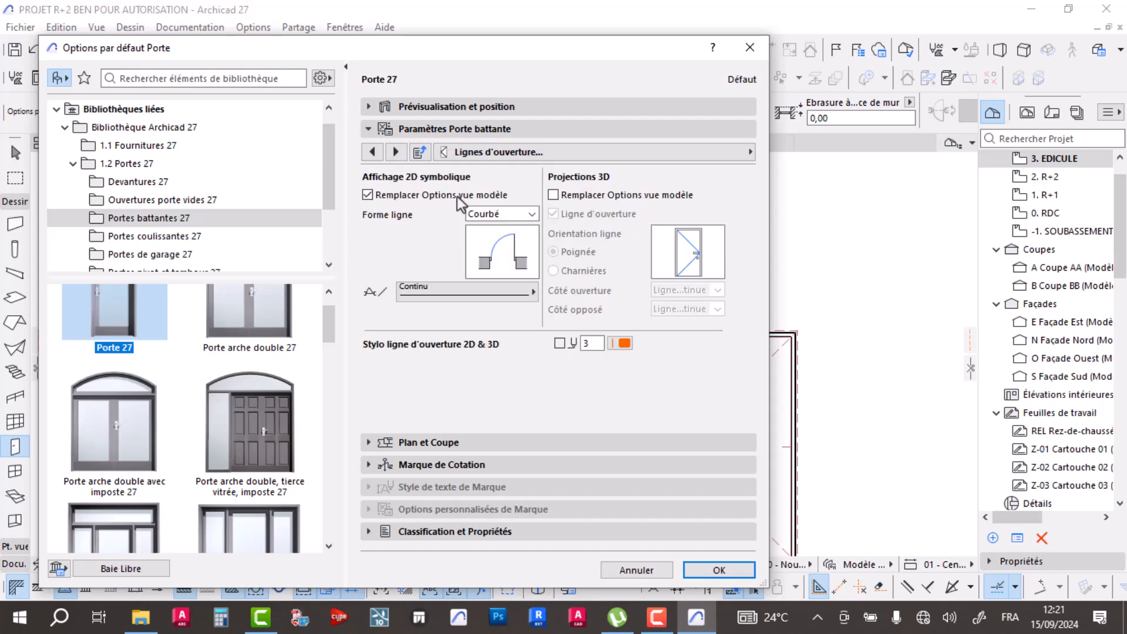
left_click(508, 293)
scroll(651, 481, "down", 15)
left_click(628, 410)
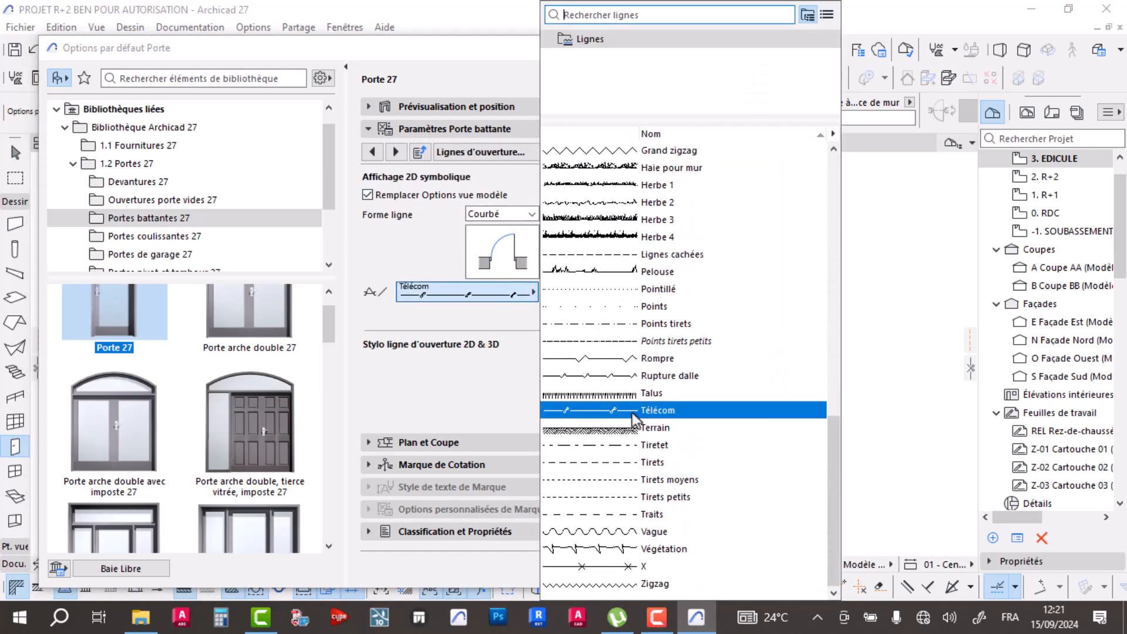
left_click(625, 478)
left_click(526, 292)
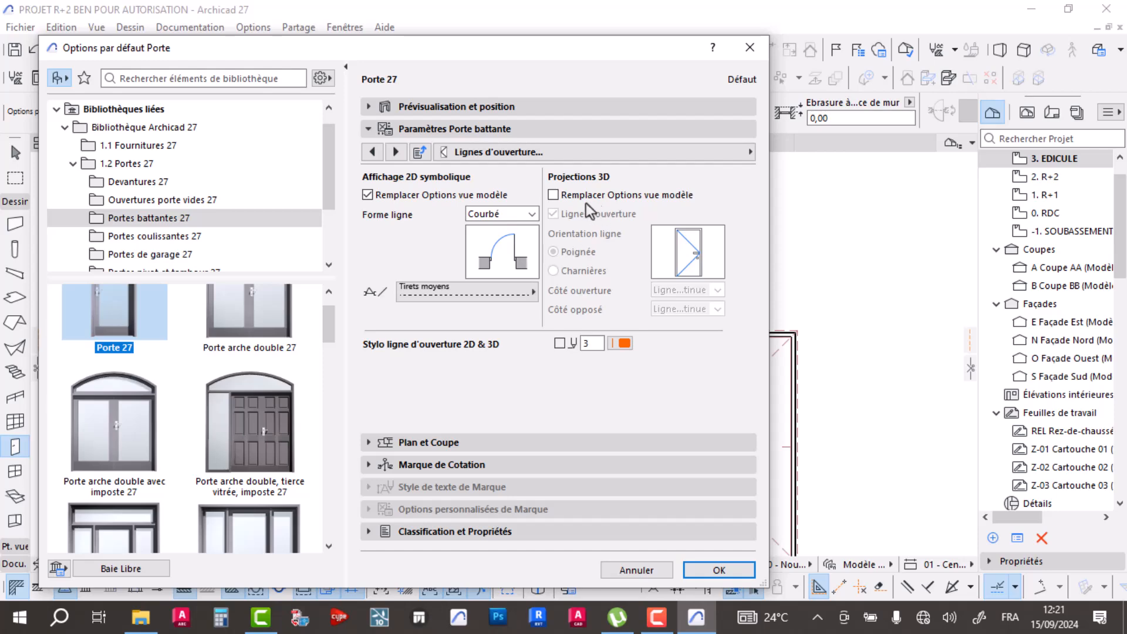
- Set the door's exterior frame surface to Métal - Chrome and accept the door defaults
left_click(396, 151)
left_click(640, 292)
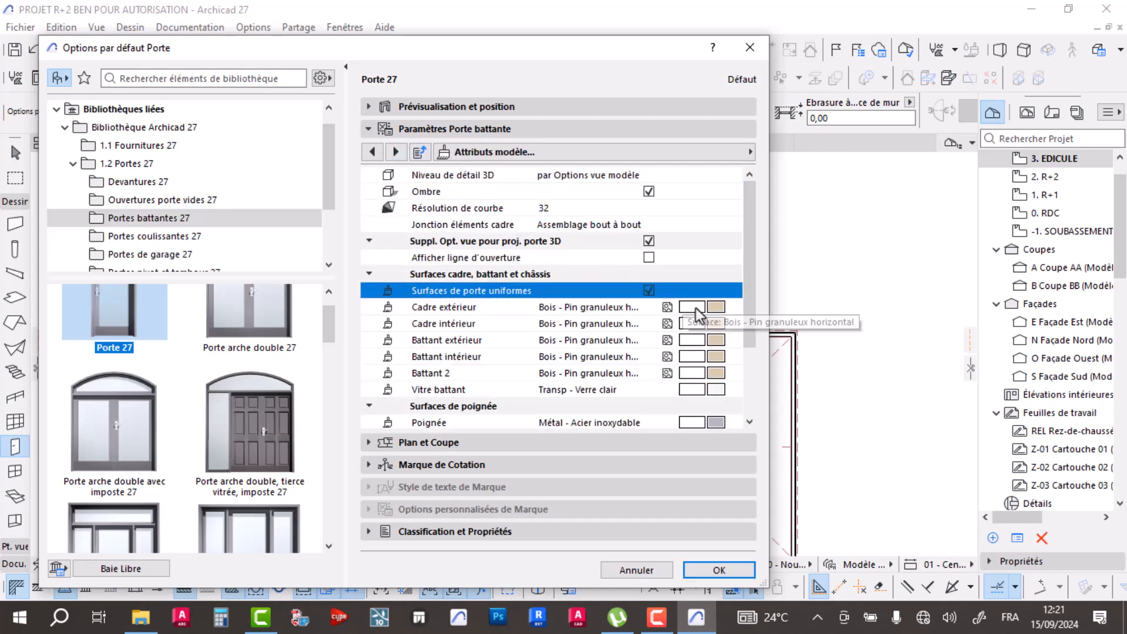
left_click(693, 308)
left_click(734, 307)
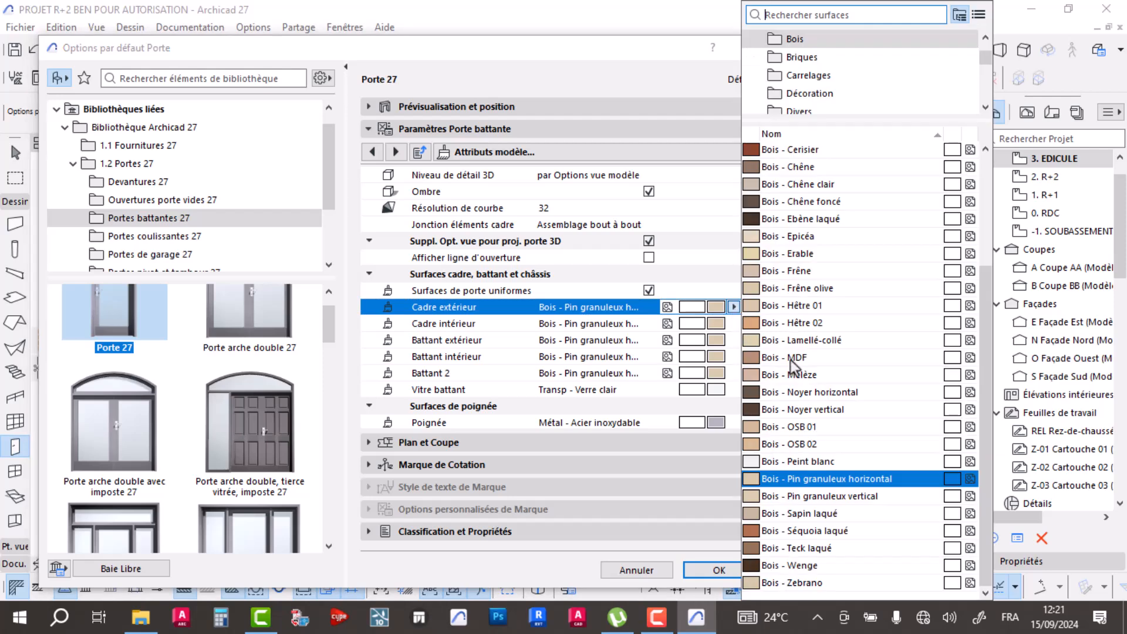
scroll(841, 105, "down", 1)
left_click(838, 99)
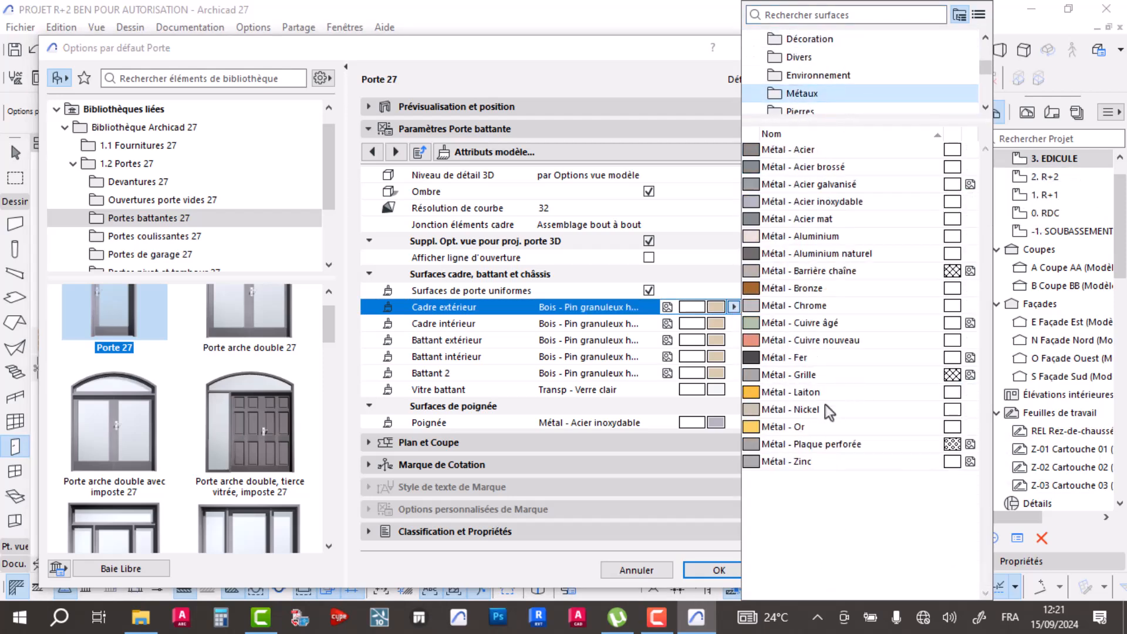
left_click(792, 375)
left_click(798, 306)
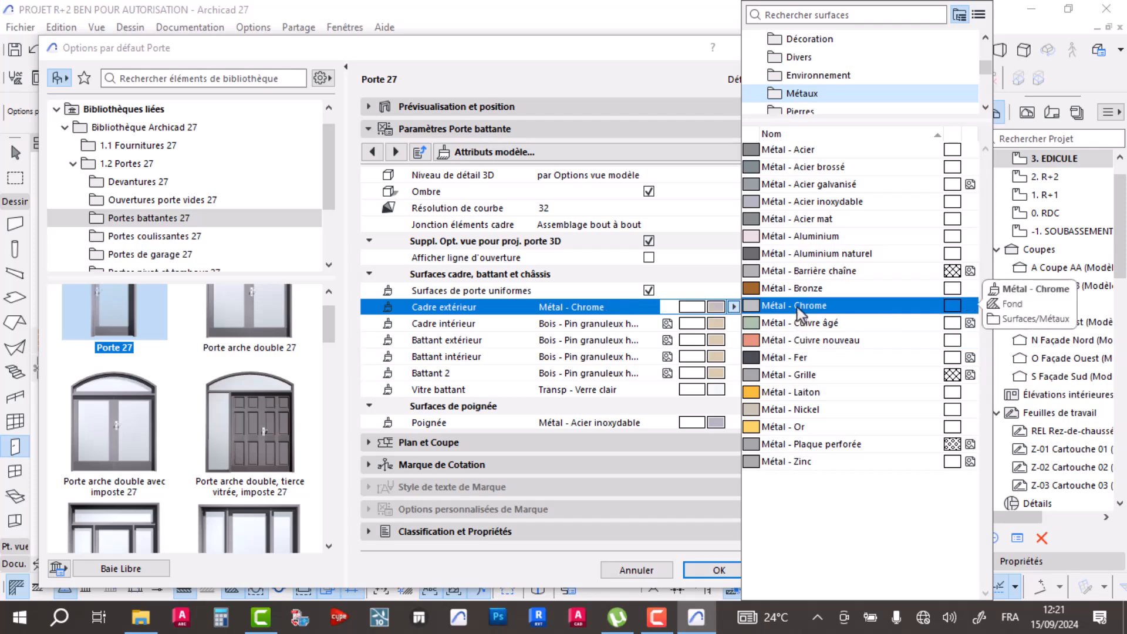
left_click(719, 570)
- Place a 1.00 m wide door in the stair block's terrace-side wall and swing its leaf partly closed
scroll(393, 328, "up", 3)
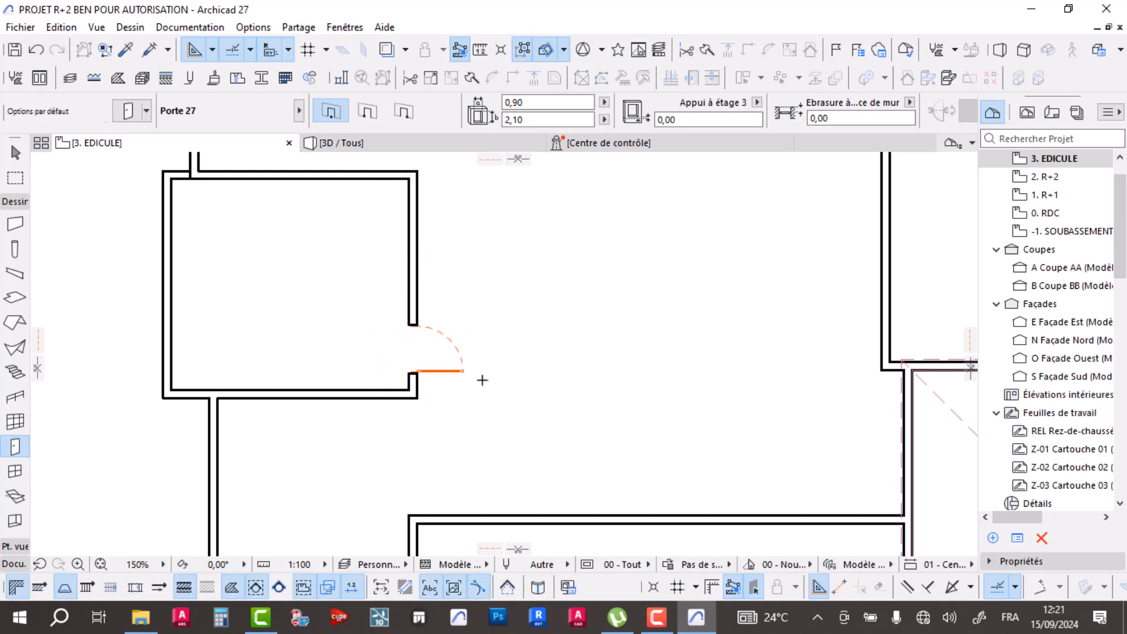
left_click(467, 378)
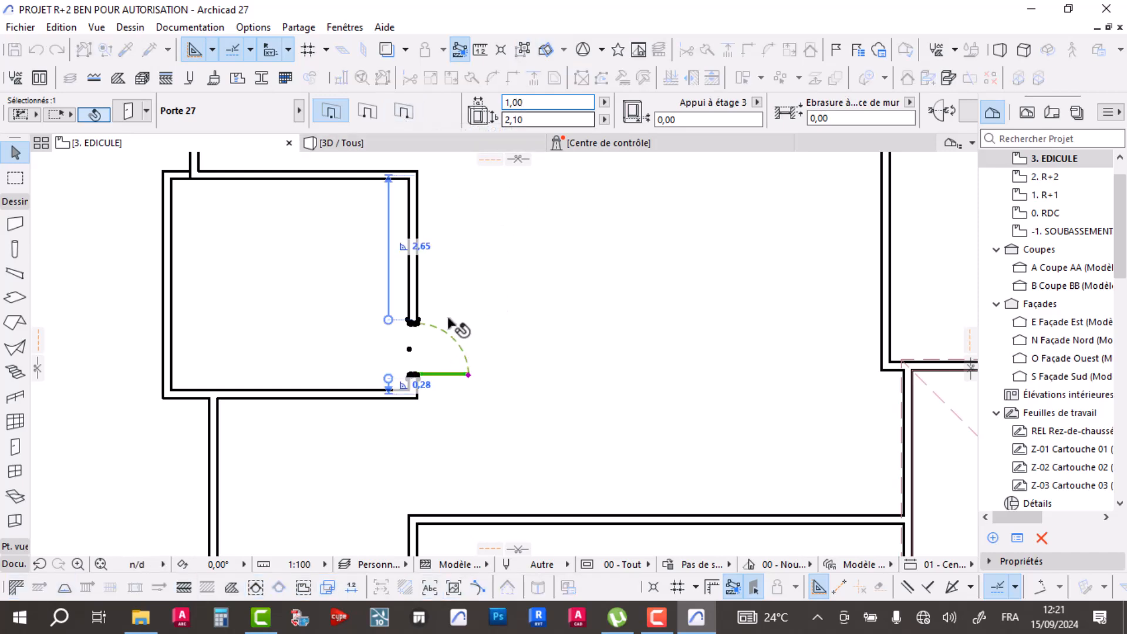
scroll(459, 376, "up", 2)
left_click(455, 375)
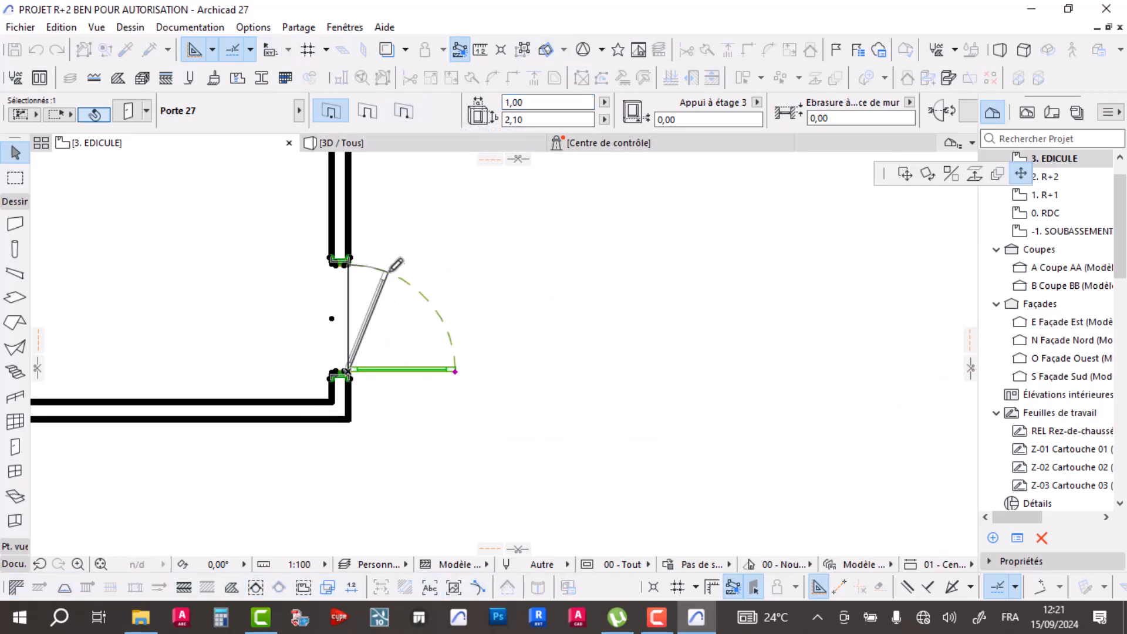
left_click(385, 273)
left_click(510, 343)
- Examine the EDICULE plan around the stair block's new door and the terrace parapets
scroll(464, 320, "down", 4)
scroll(411, 352, "up", 3)
scroll(455, 401, "up", 1)
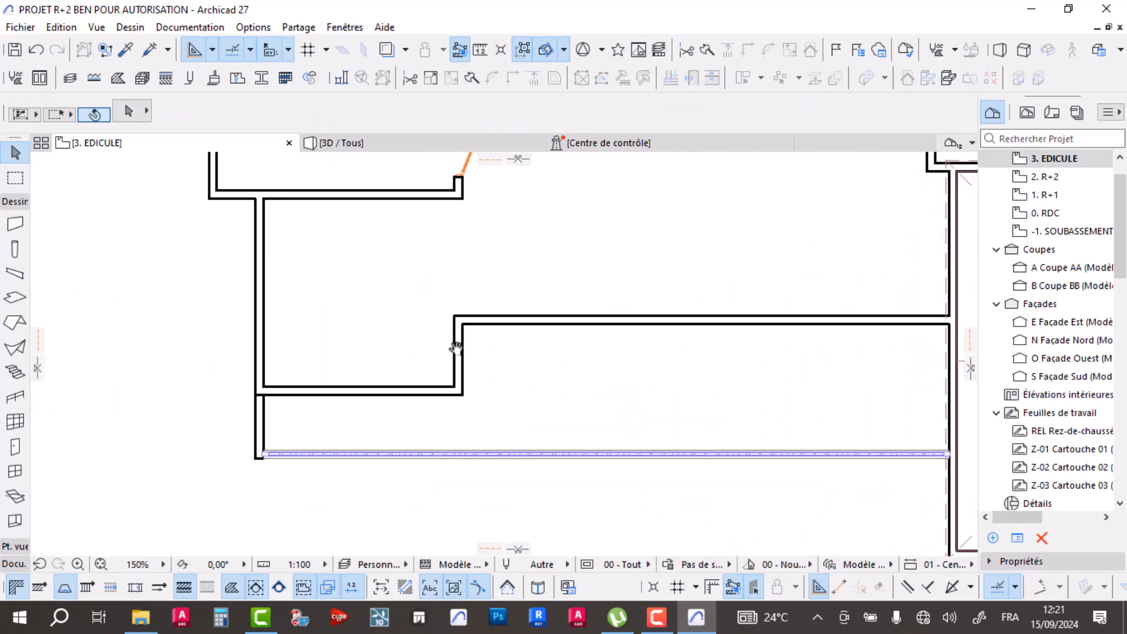
middle_click_drag(484, 252, 486, 403)
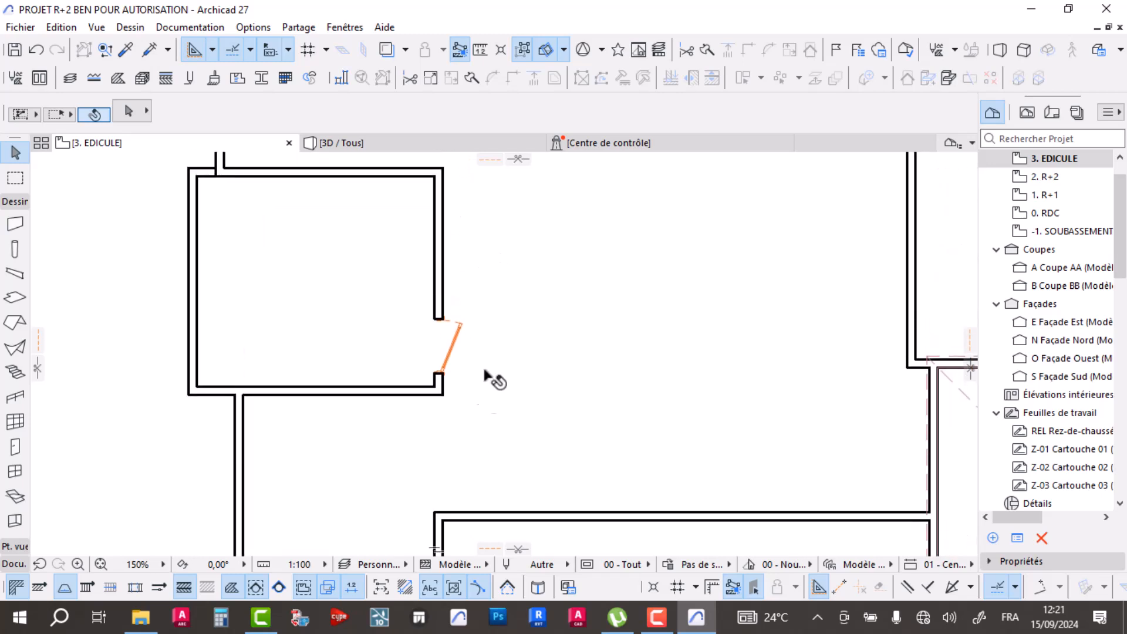
scroll(501, 358, "down", 2)
scroll(409, 276, "up", 1)
scroll(414, 278, "up", 2)
scroll(466, 281, "down", 4)
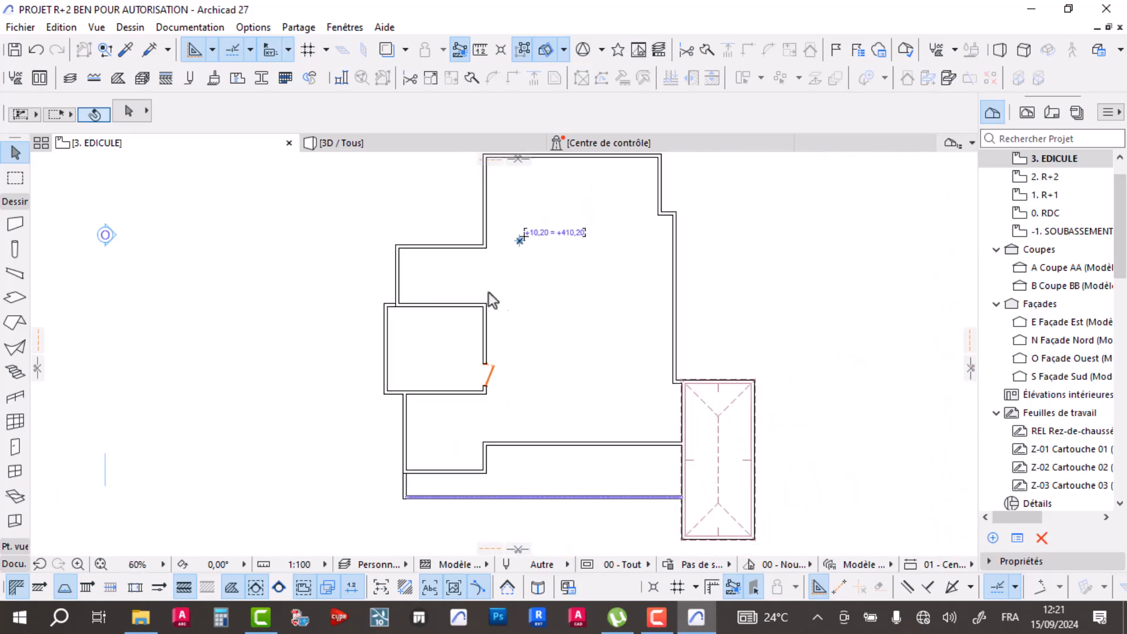
scroll(489, 296, "up", 3)
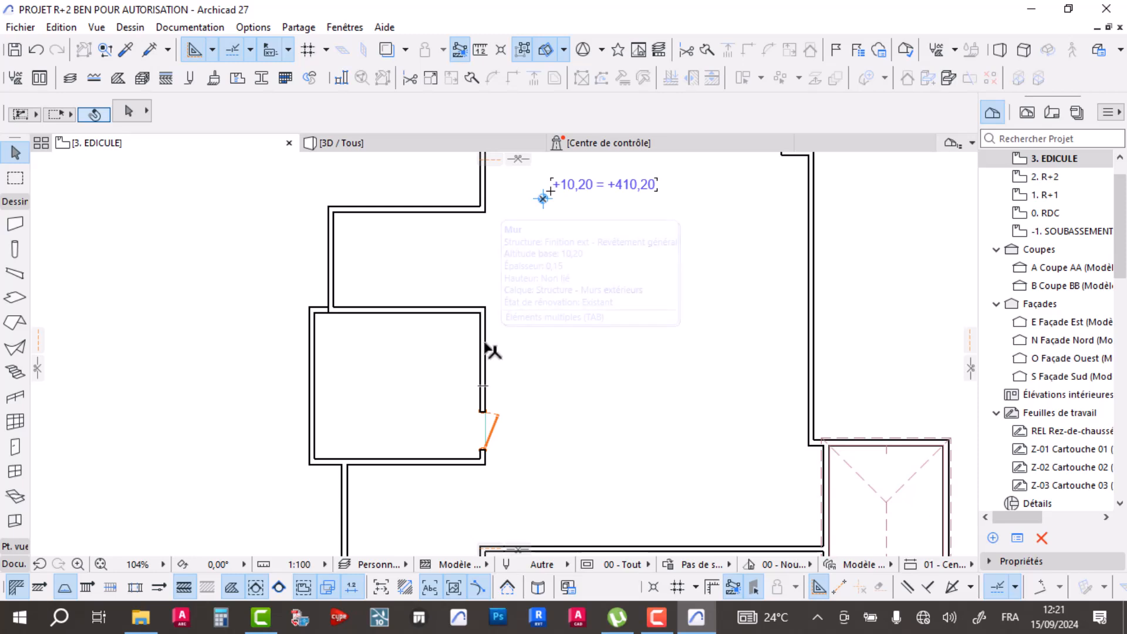
- Place two round columns on the terrace about 3 m from the stair block, aligned with its two terrace-side corners
key("c")
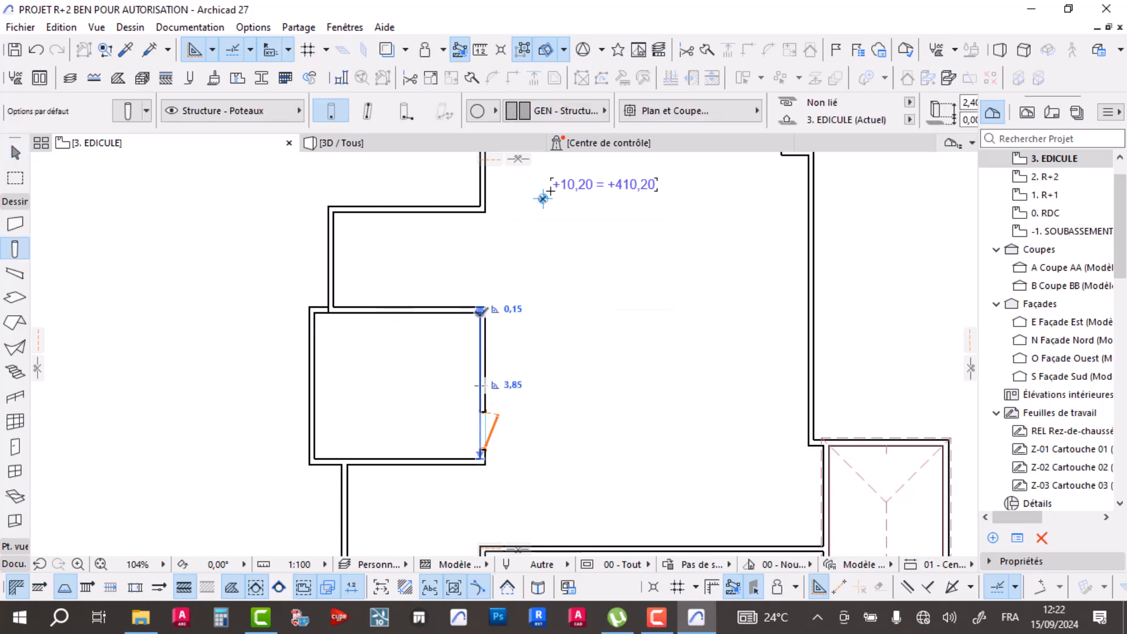
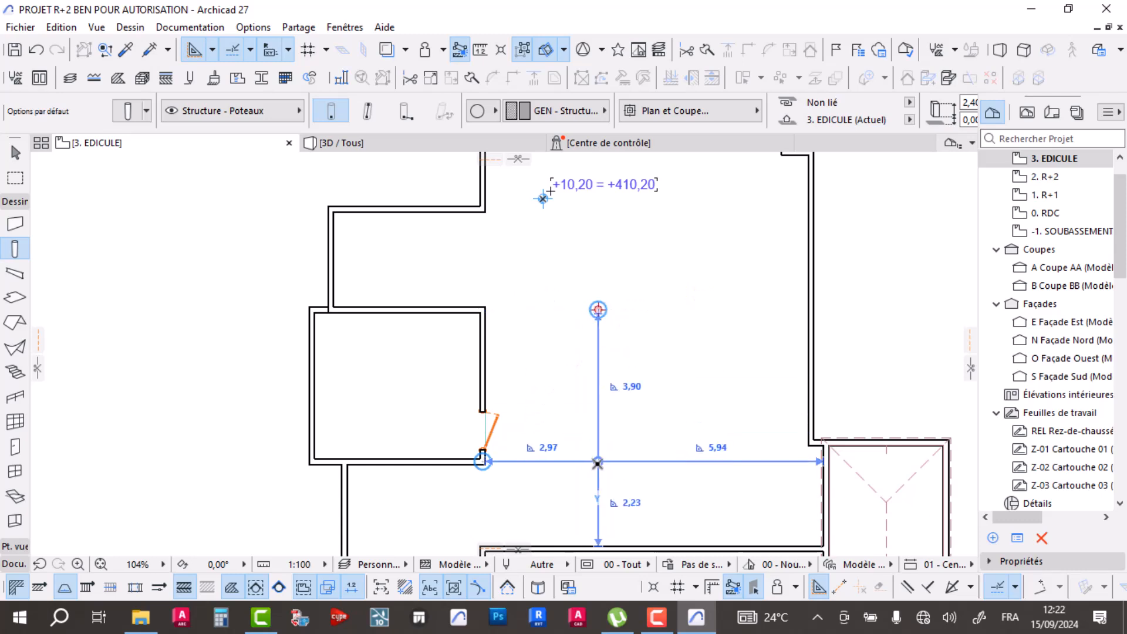
left_click(599, 461)
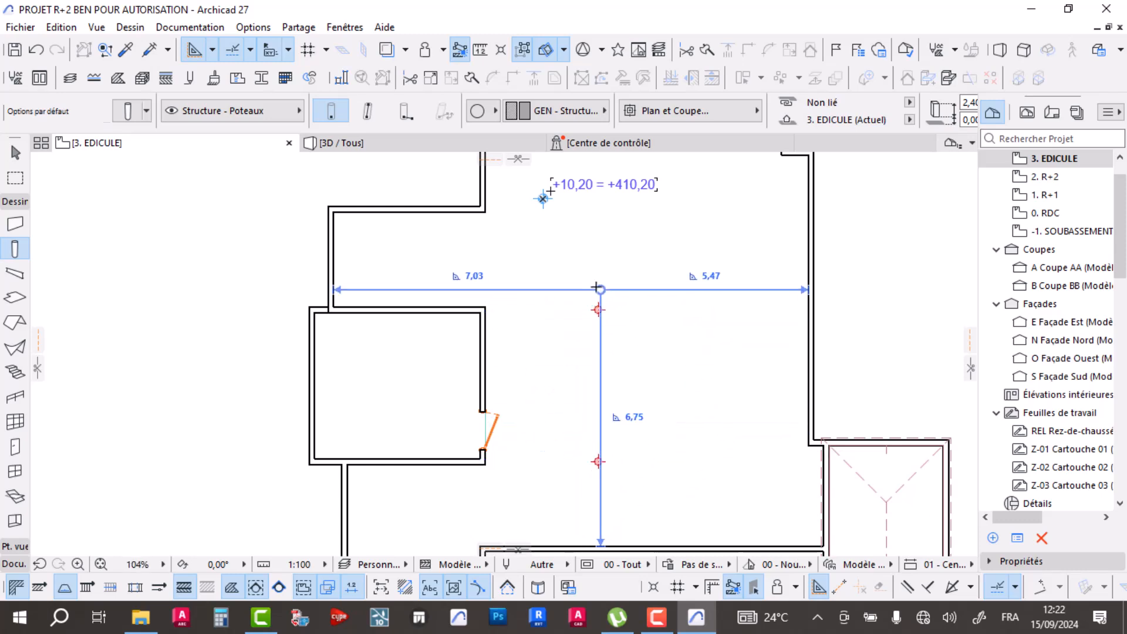
key("Escape")
- Select both terrace columns in the 3D view and set their height to 3.40 m
left_click(423, 147)
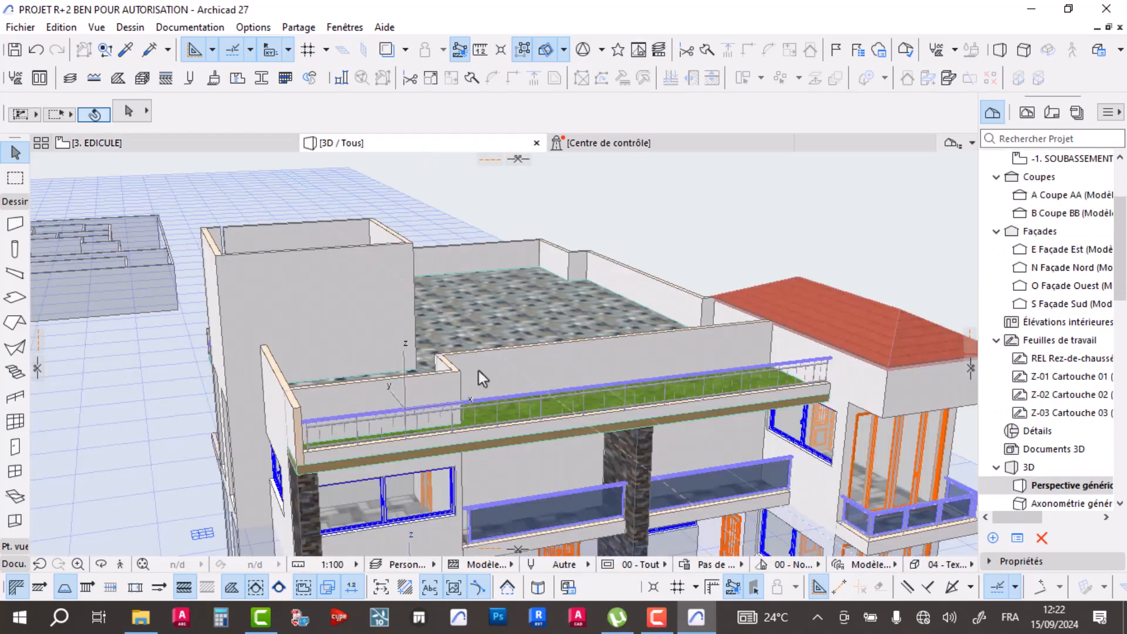
left_click_drag(490, 351, 375, 334)
left_click_drag(458, 273, 646, 346)
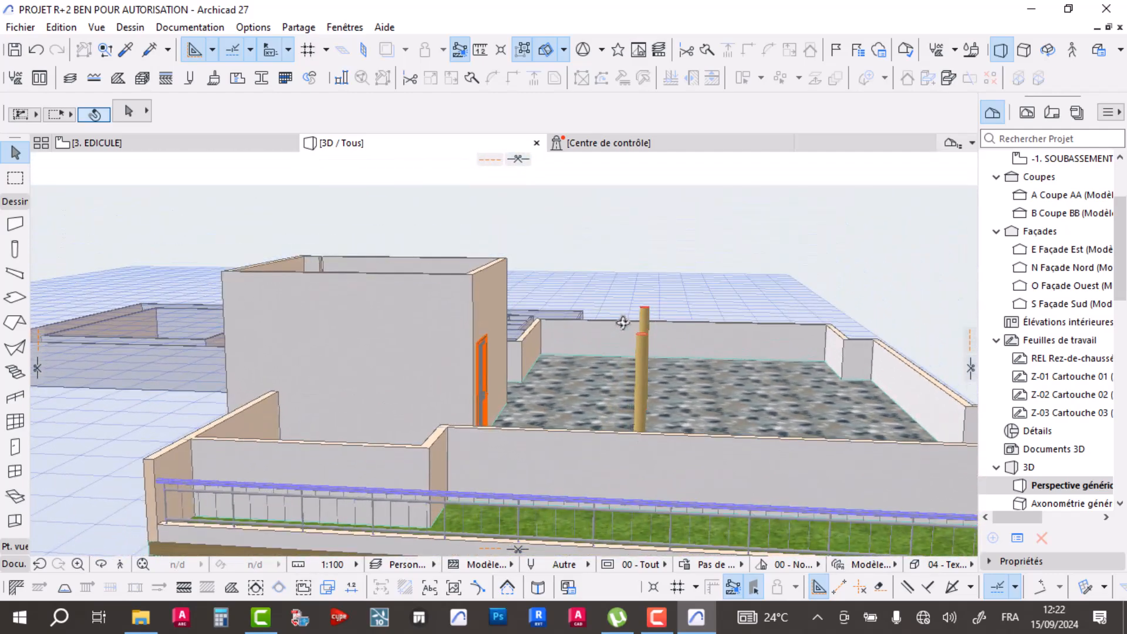
scroll(649, 352, "up", 5)
left_click(650, 352)
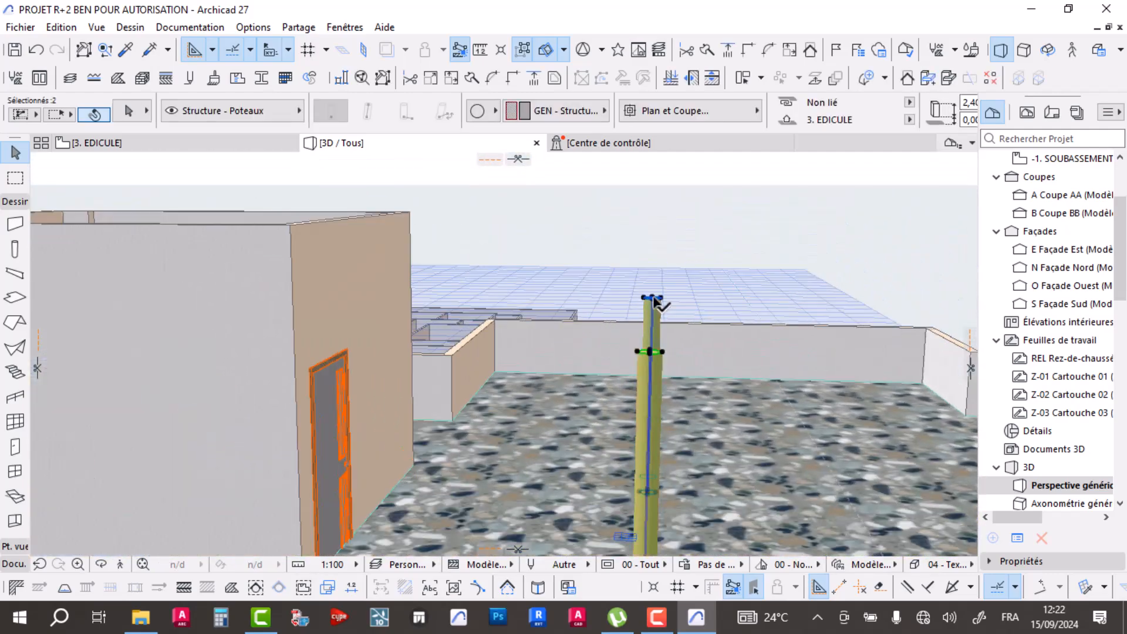
scroll(767, 124, "down", 5)
left_click_drag(664, 103, 511, 111)
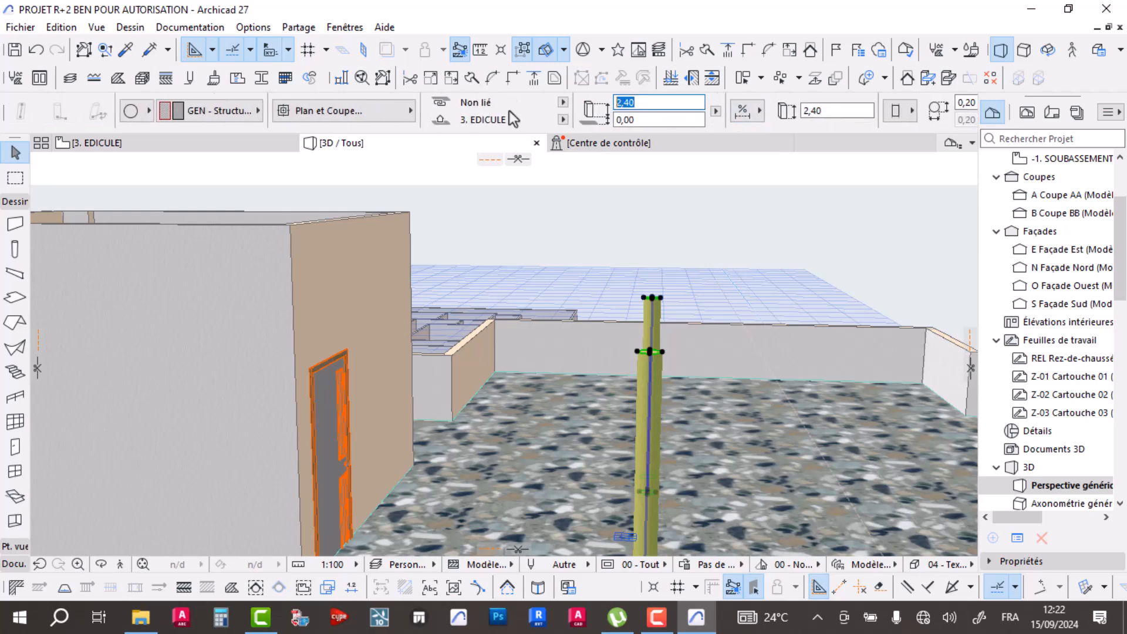
type("3,4")
key("Return")
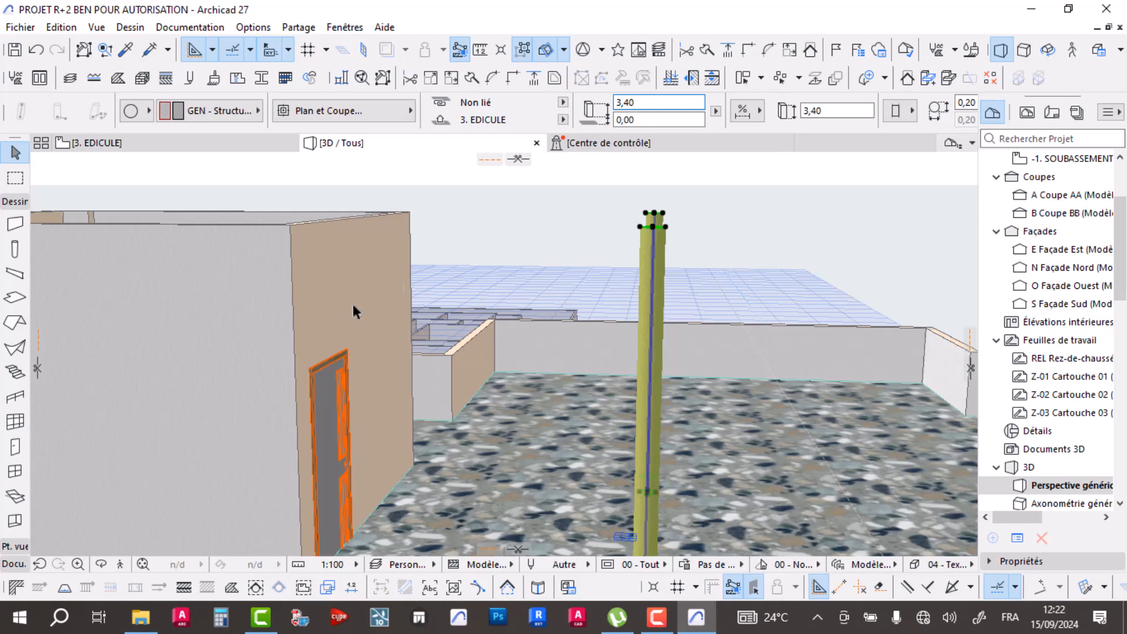
- Select both terrace columns in the EDICULE plan and change their height
key("Escape")
left_click(246, 263)
key("Escape")
left_click(157, 142)
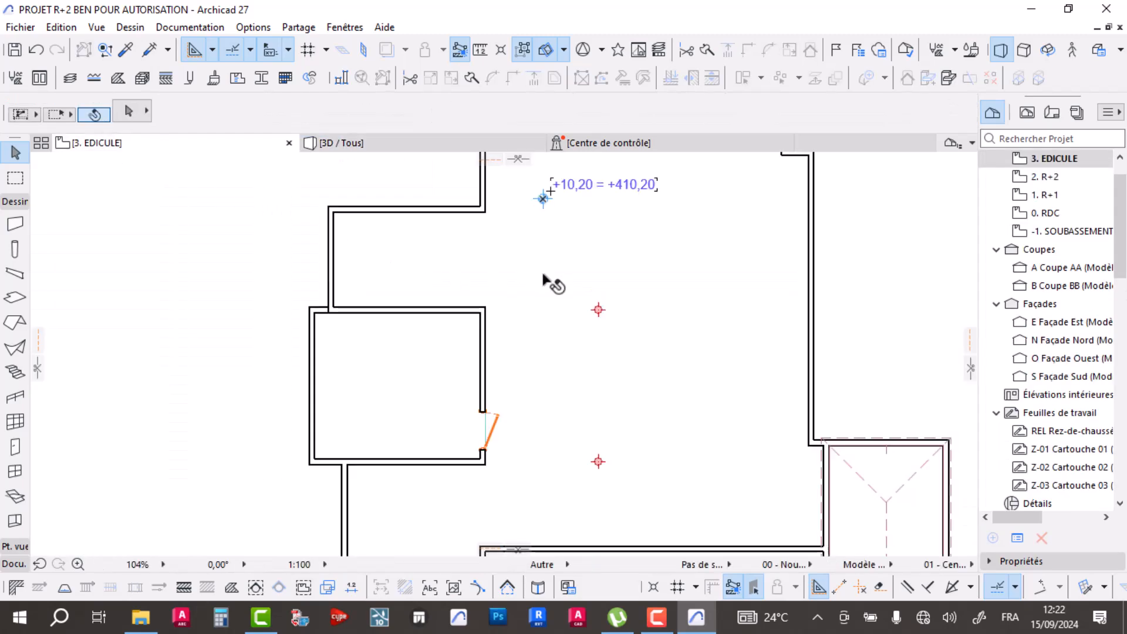
left_click(599, 310)
left_click(605, 461, "shift")
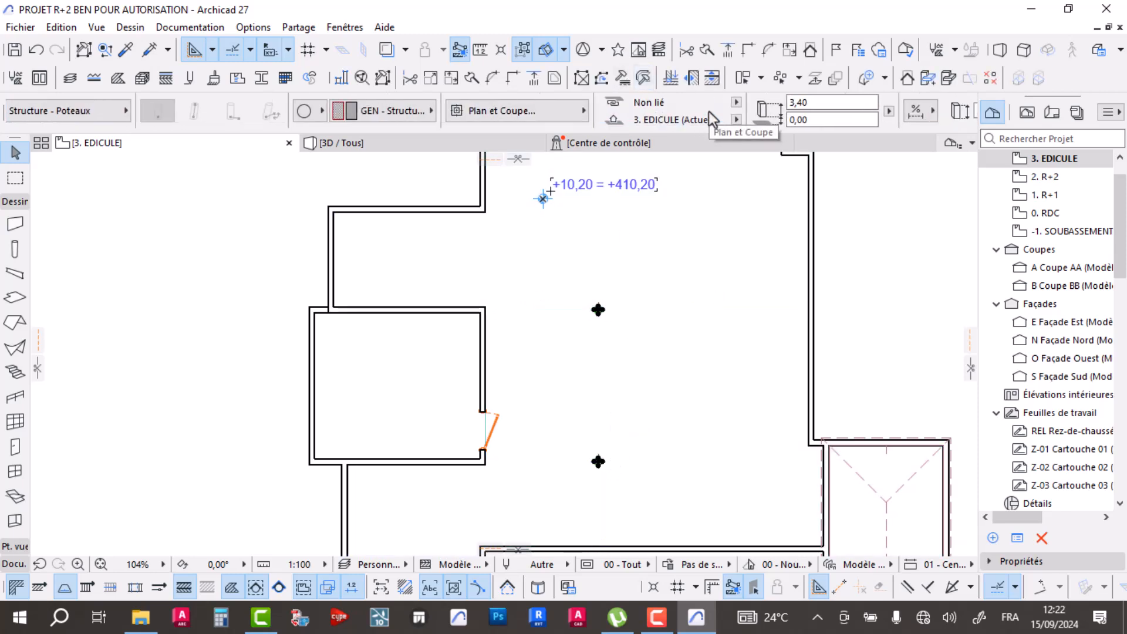
left_click(822, 103)
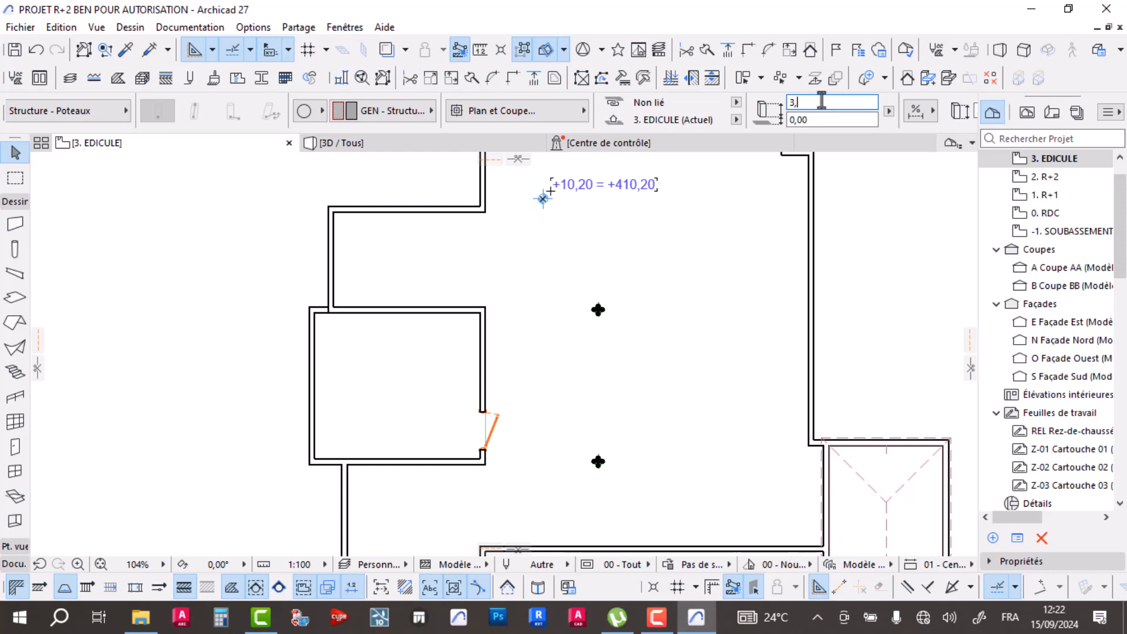
left_click(610, 345)
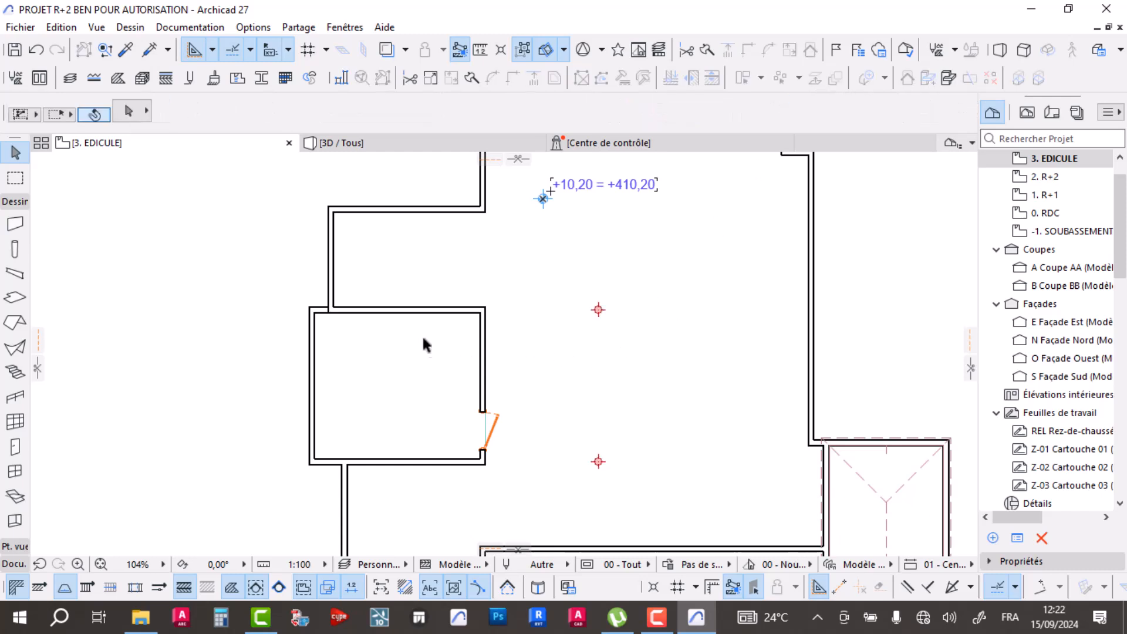
- Draw exterior walls from the stair block's two terrace-side corners to the columns and between the columns, enclosing the area outside the door
key("w")
scroll(485, 311, "up", 5)
left_click(485, 311)
middle_click_drag(795, 302, 819, 301)
left_click(806, 313)
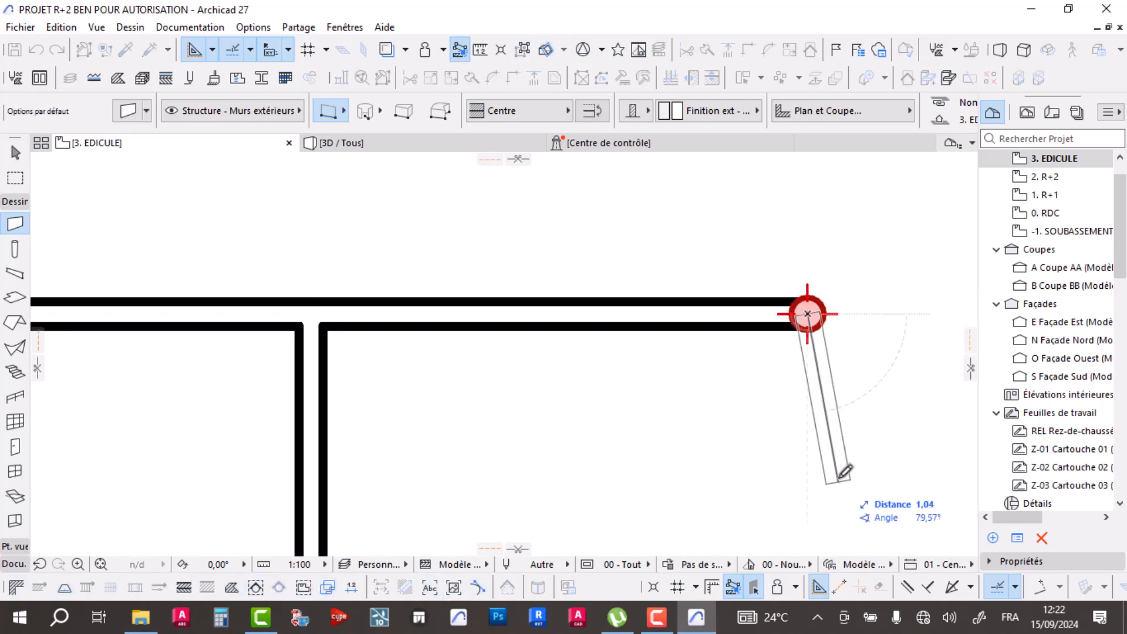
scroll(830, 493, "down", 5)
scroll(827, 489, "down", 2)
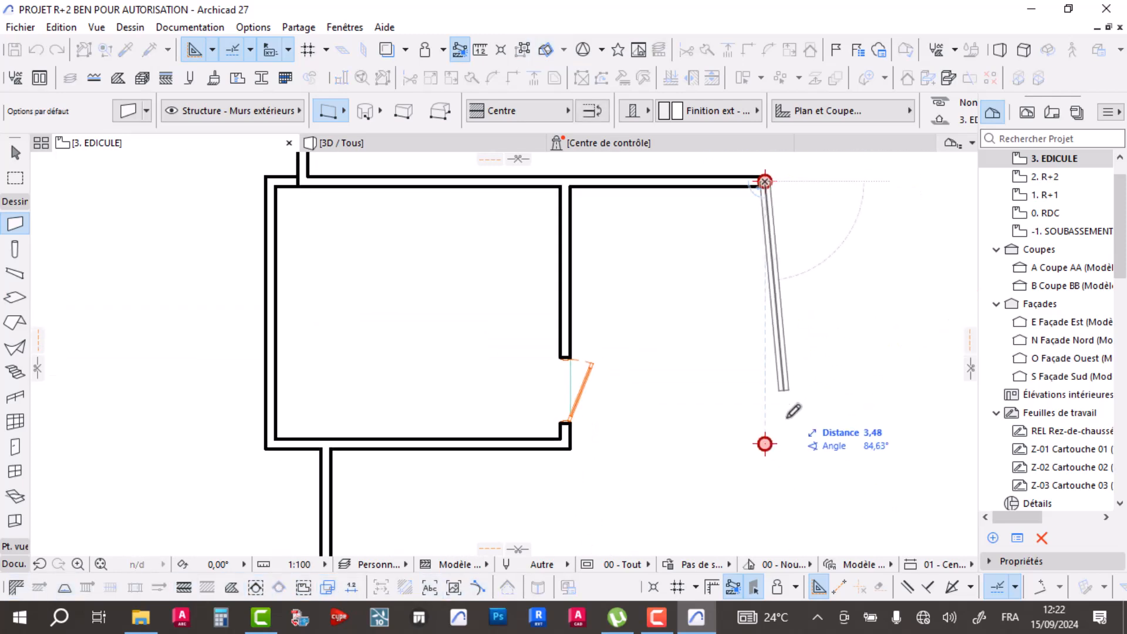
double_click(765, 443)
left_click(567, 444)
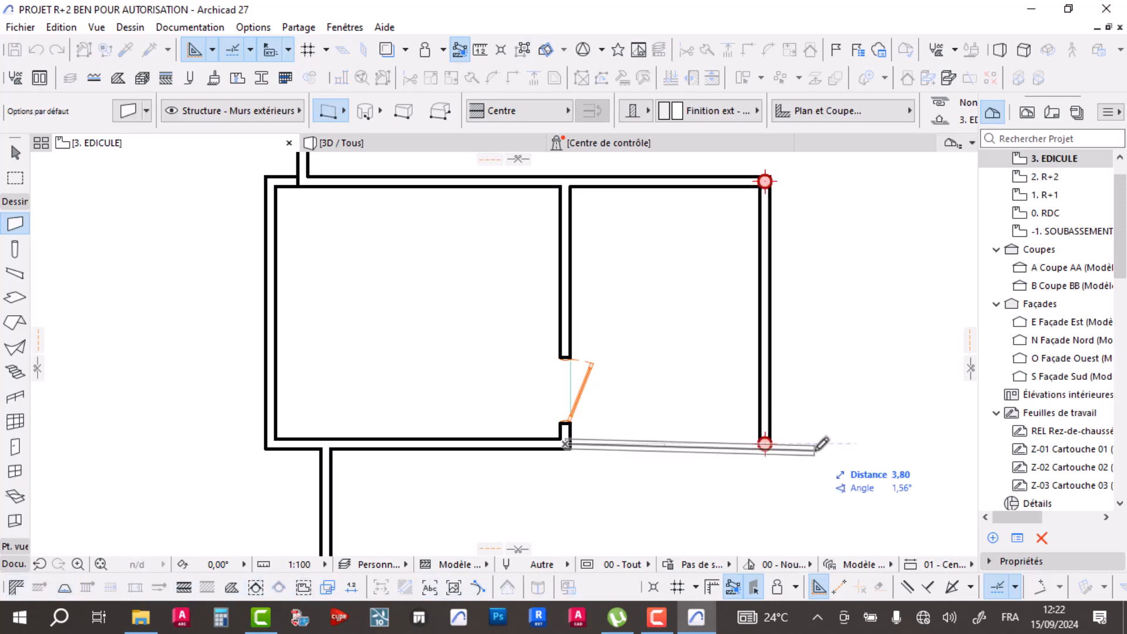
double_click(765, 444)
key("Escape")
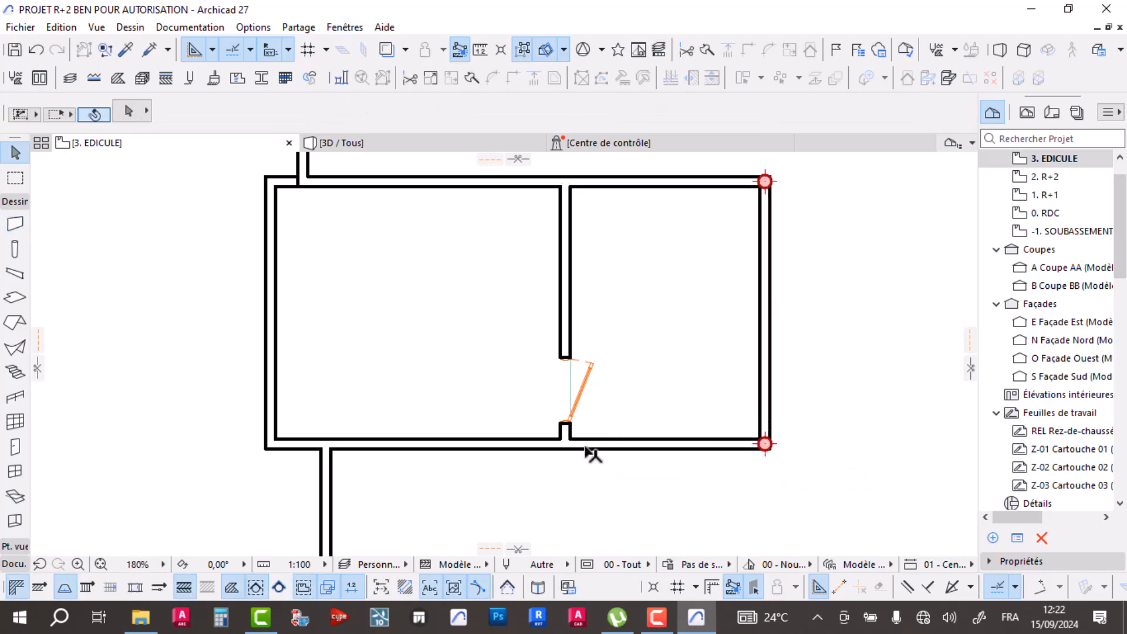
- Move the stair-block ends of the two new side walls to the outer face of the block's door wall
left_click(657, 184)
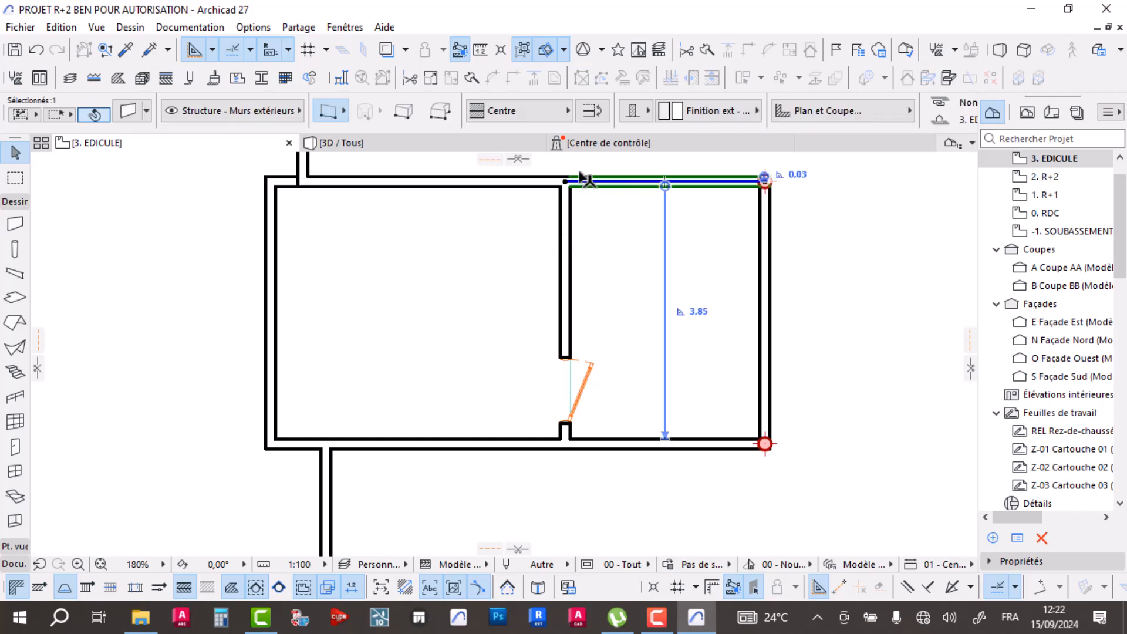
scroll(587, 186, "up", 4)
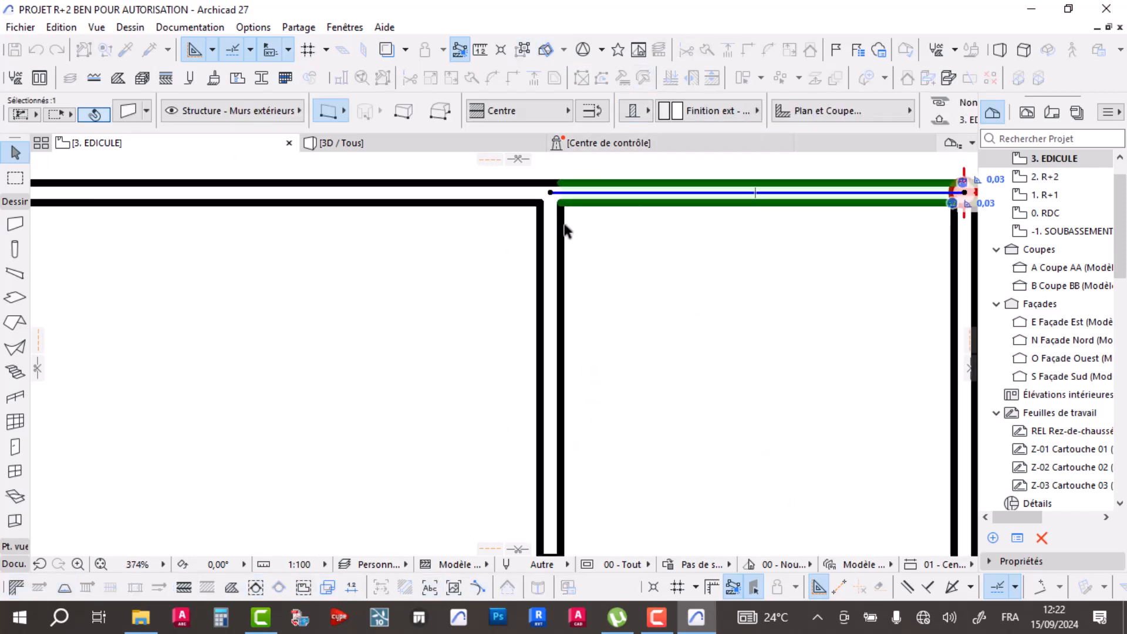
scroll(641, 171, "down", 4)
left_click(684, 395)
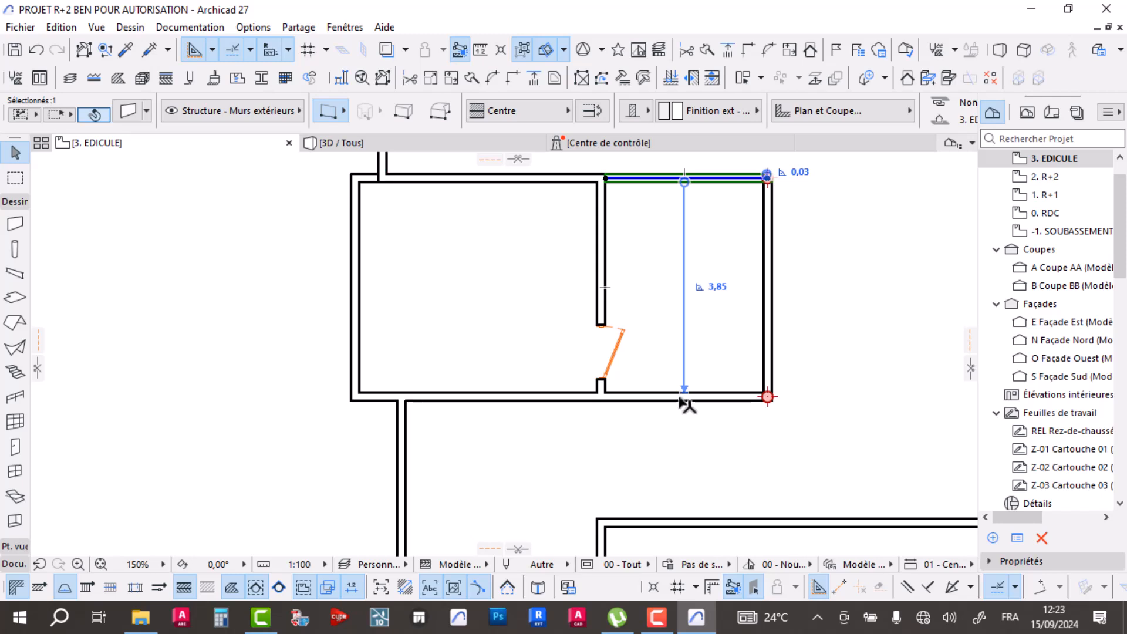
scroll(604, 382, "up", 12)
scroll(575, 448, "down", 12)
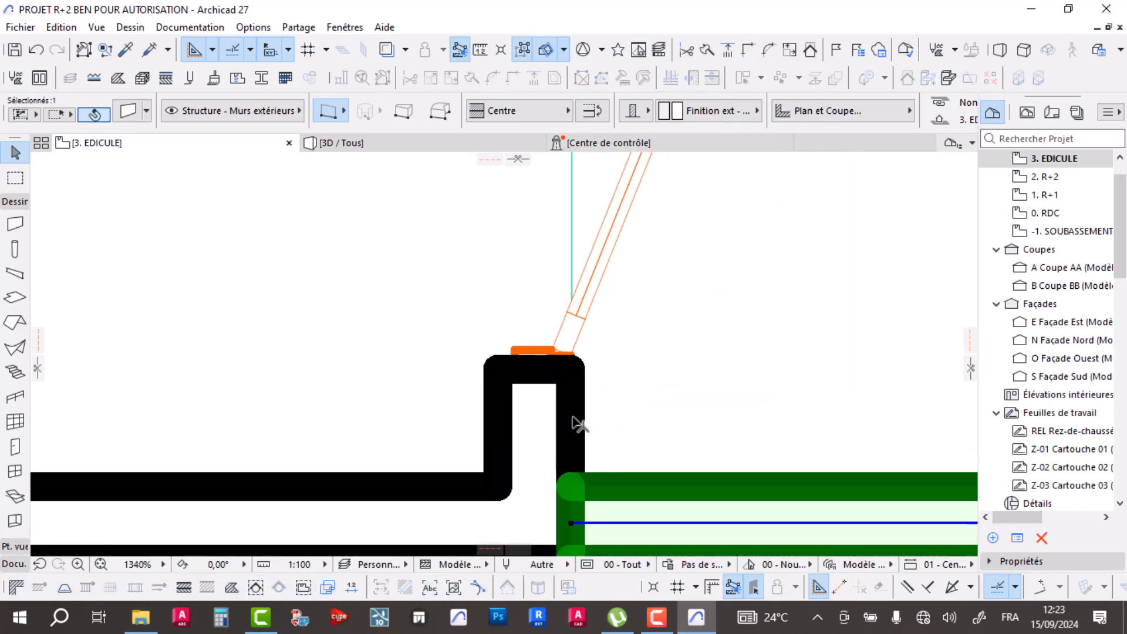
key("Escape")
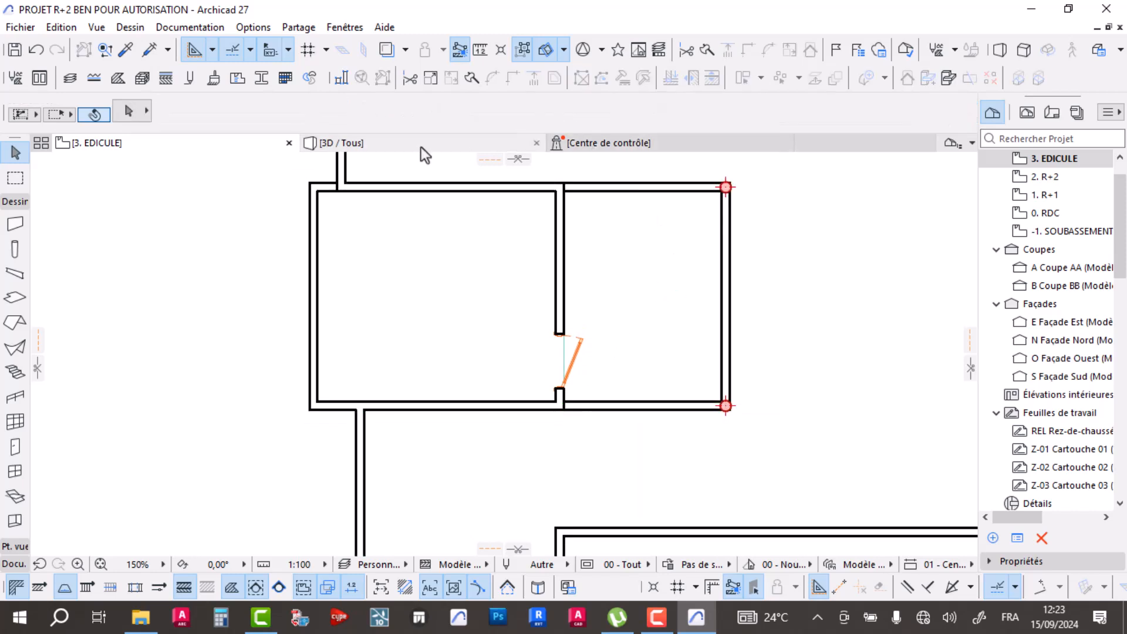
- Set the door defaults to the empty opening Ouverture rectangulaire 27, 2.00 m wide and 2.40 m high
scroll(430, 400, "down", 2)
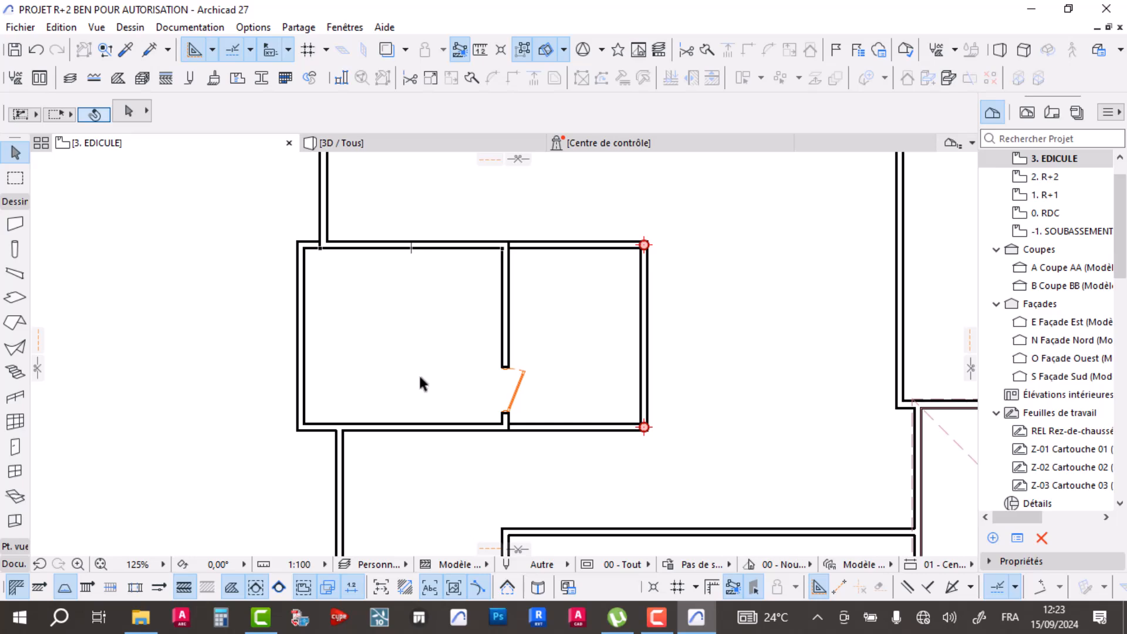
key("shift+d")
left_click(89, 111)
left_click(176, 200)
scroll(168, 414, "down", 2)
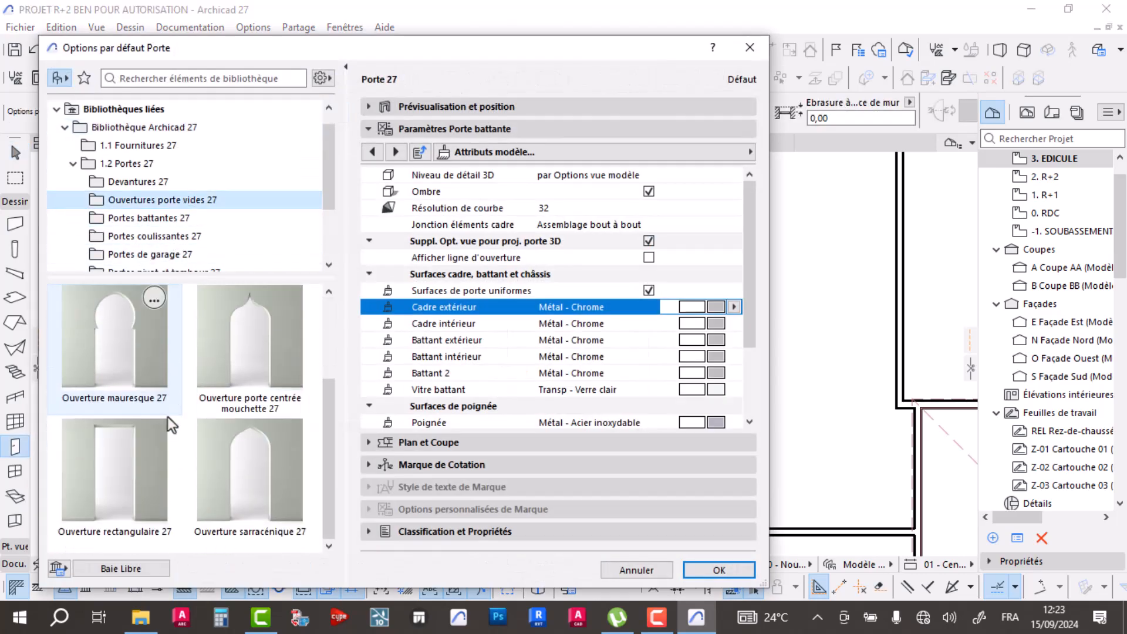
left_click(128, 452)
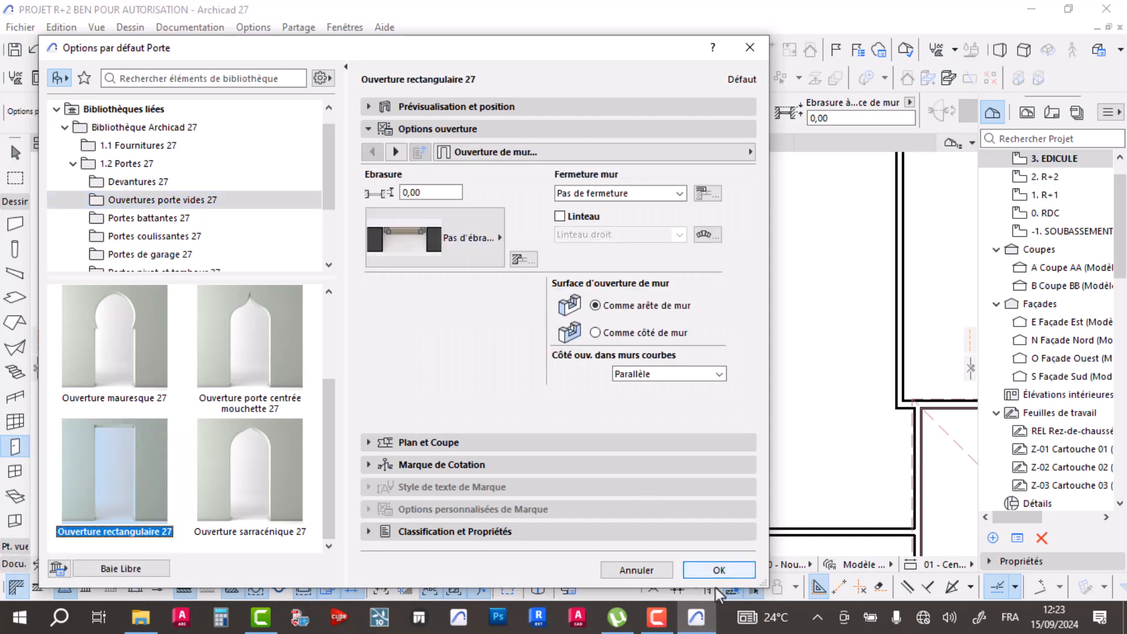
left_click(721, 569)
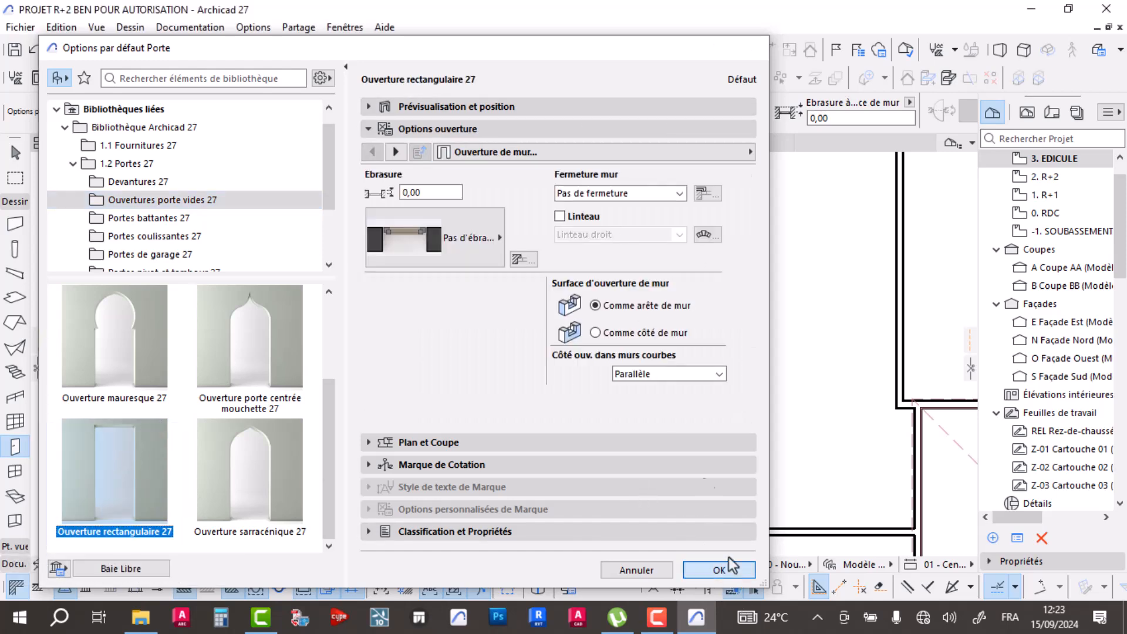
left_click_drag(522, 102, 408, 102)
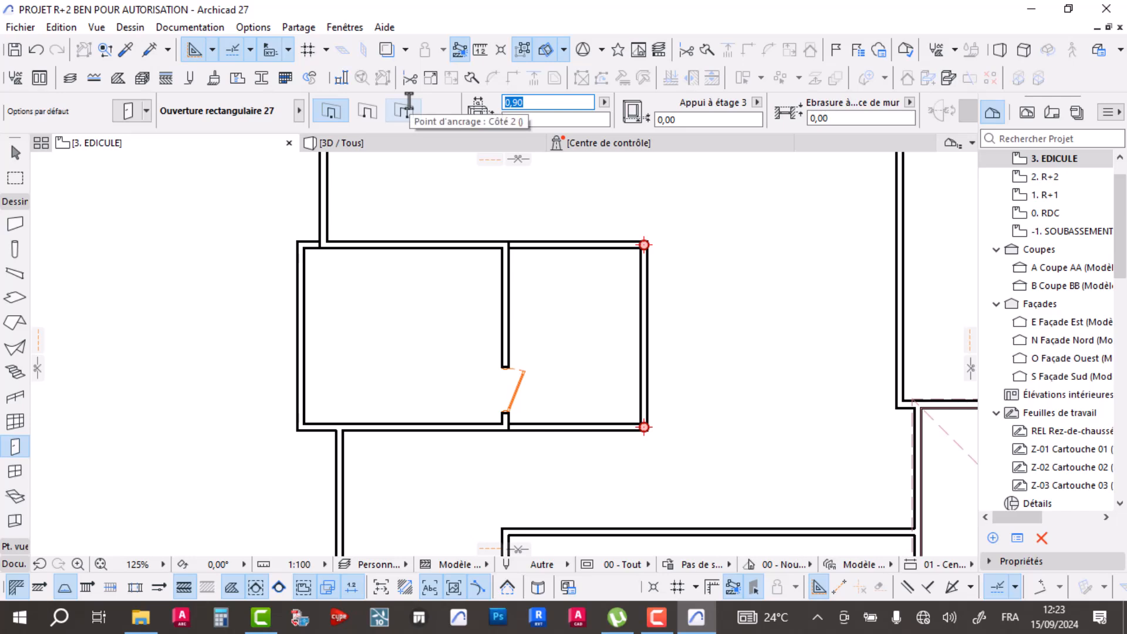
type("2")
key("Return")
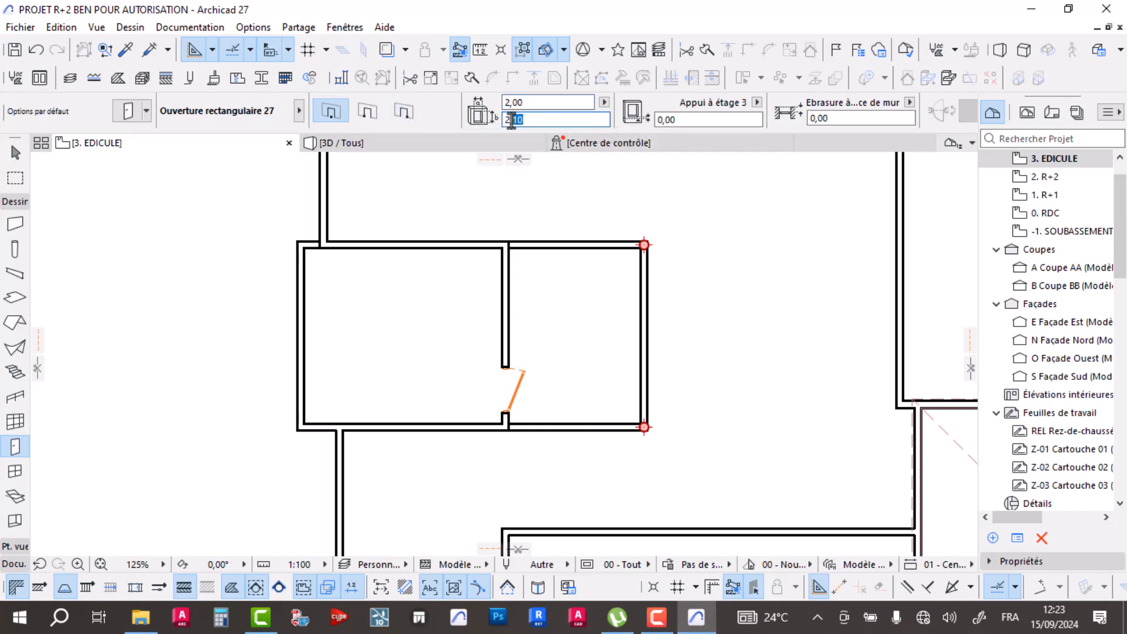
- Place a rectangular opening near the middle of each of the three new walls
left_click(575, 241)
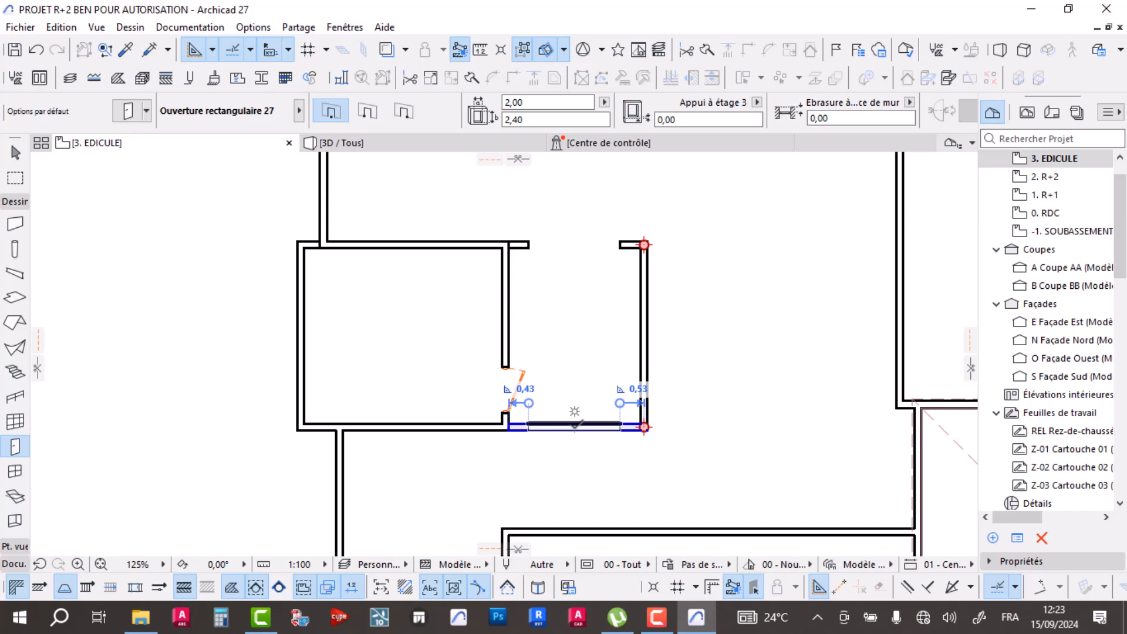
left_click(576, 428)
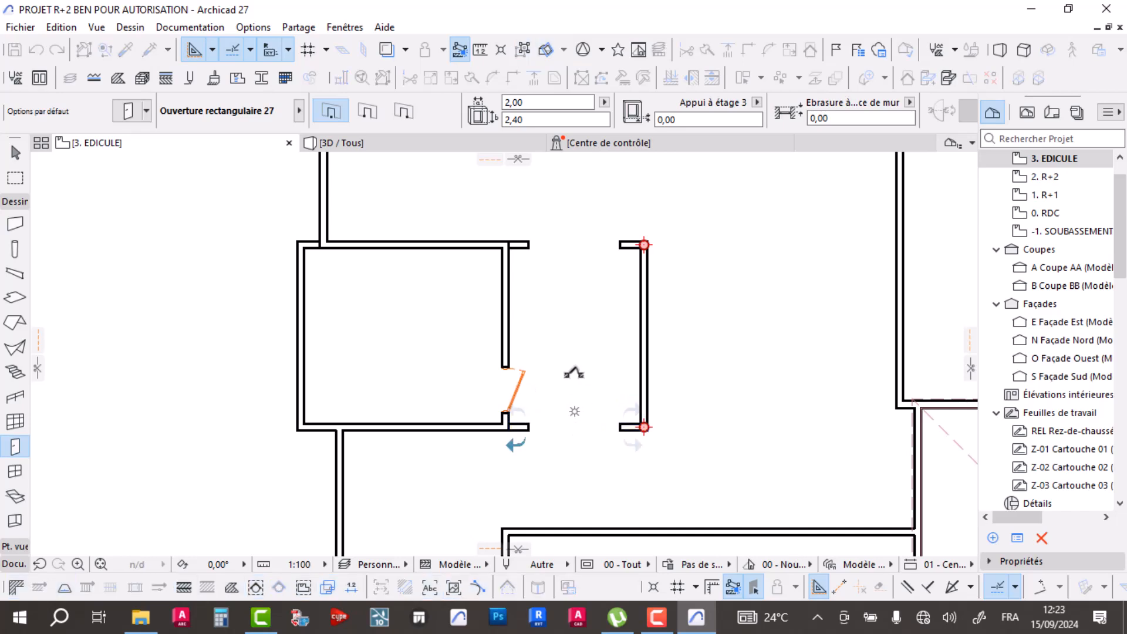
left_click(644, 337)
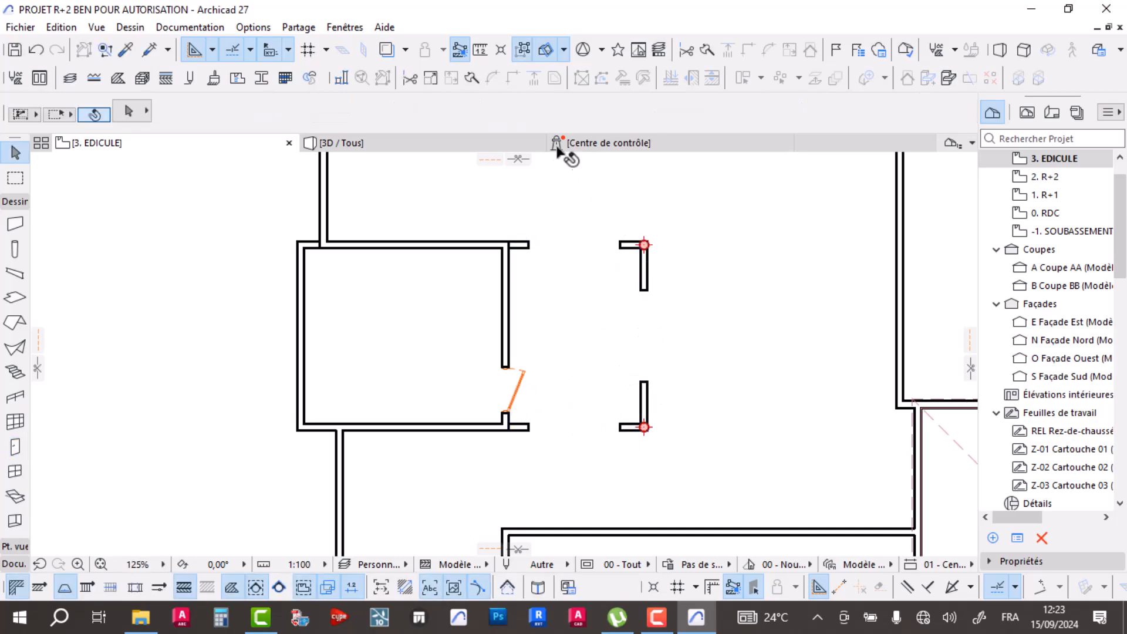
- Select the three rectangular openings in the 3D view and set their sill height to 0.40 m
left_click(452, 142)
middle_click_drag(493, 247, 435, 399, "shift")
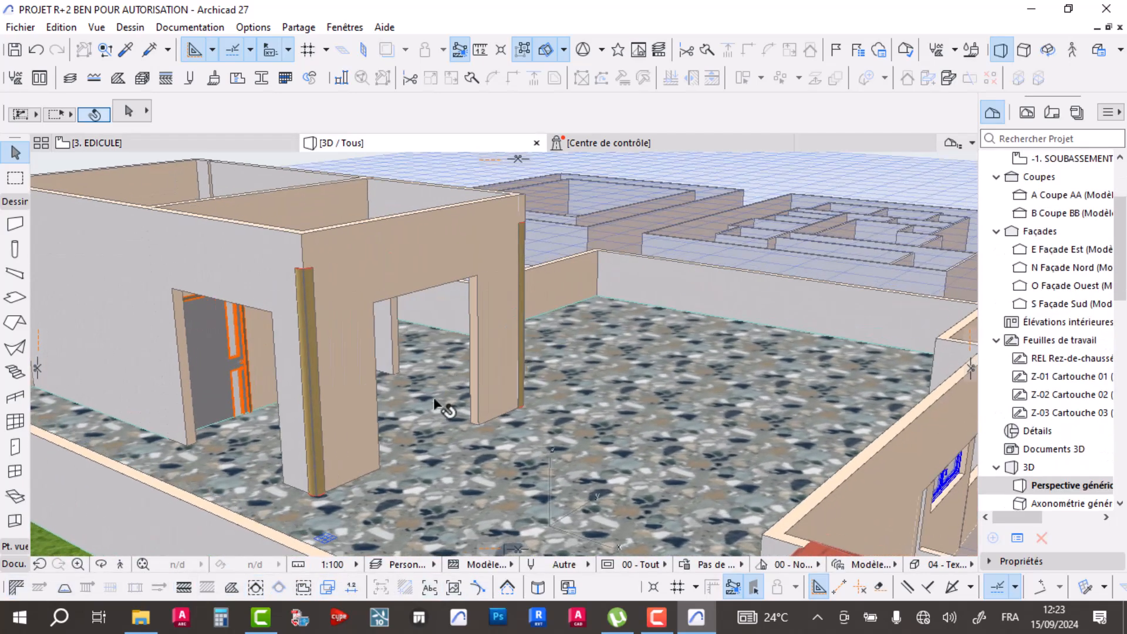
left_click(270, 314)
left_click(477, 281, "shift")
middle_click_drag(637, 379, 558, 307, "shift")
left_click(544, 284, "shift")
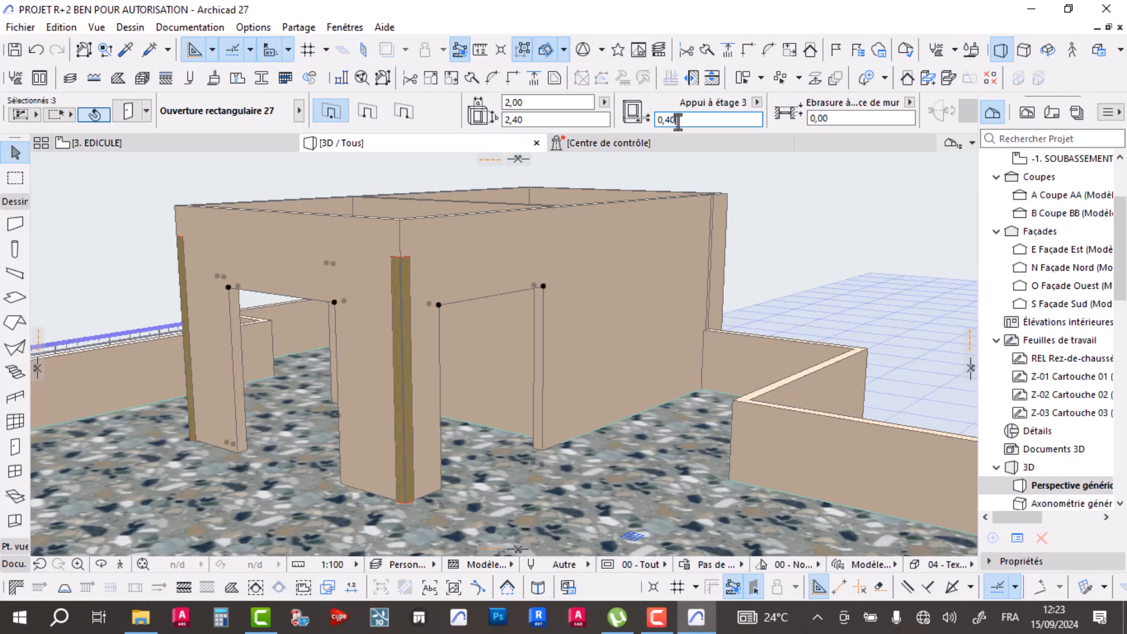
key("Return")
- Stretch the bottom edge of the three openings upward to a height of 1.90 m and a sill of 0.90 m
scroll(449, 468, "up", 3)
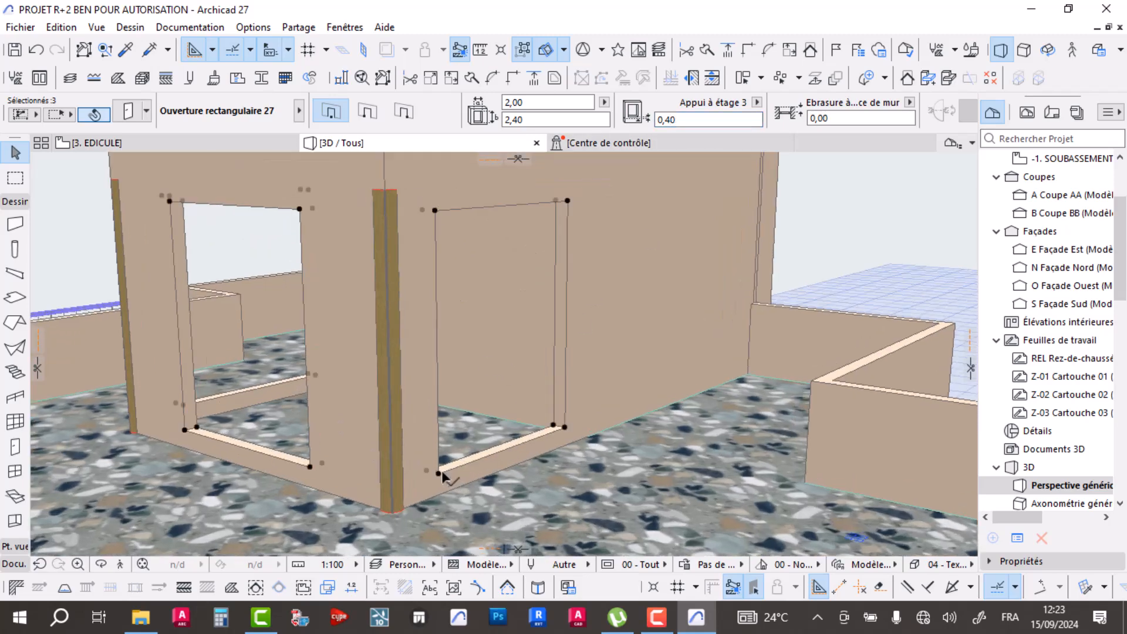
left_click(439, 476)
left_click(520, 389)
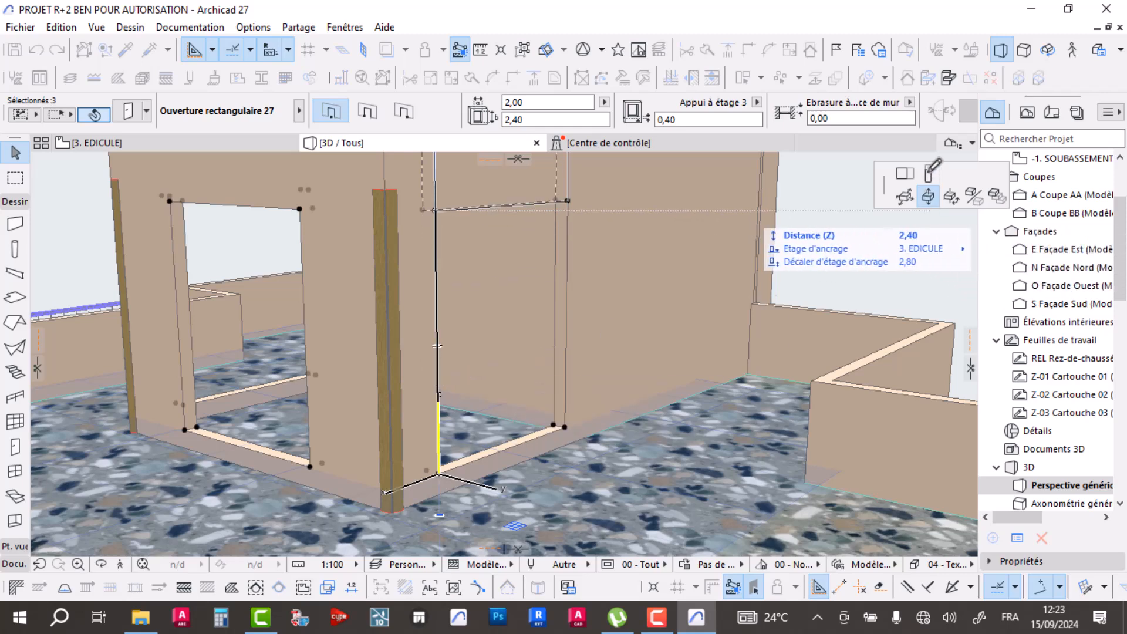
left_click(929, 173)
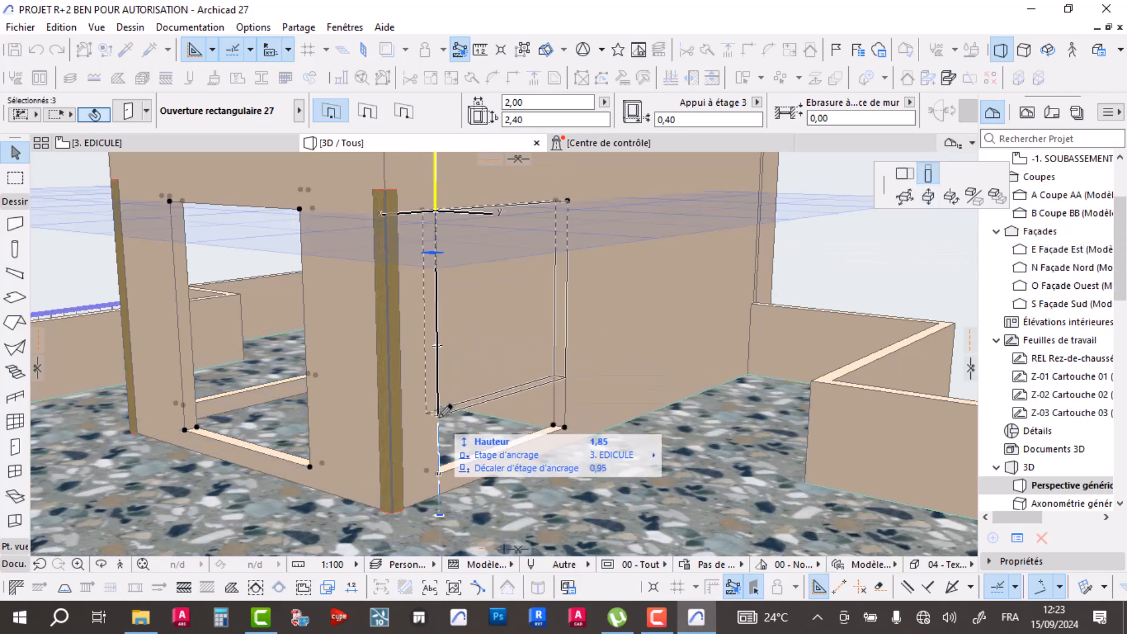
scroll(319, 423, "down", 2)
middle_click_drag(266, 444, 520, 468, "shift")
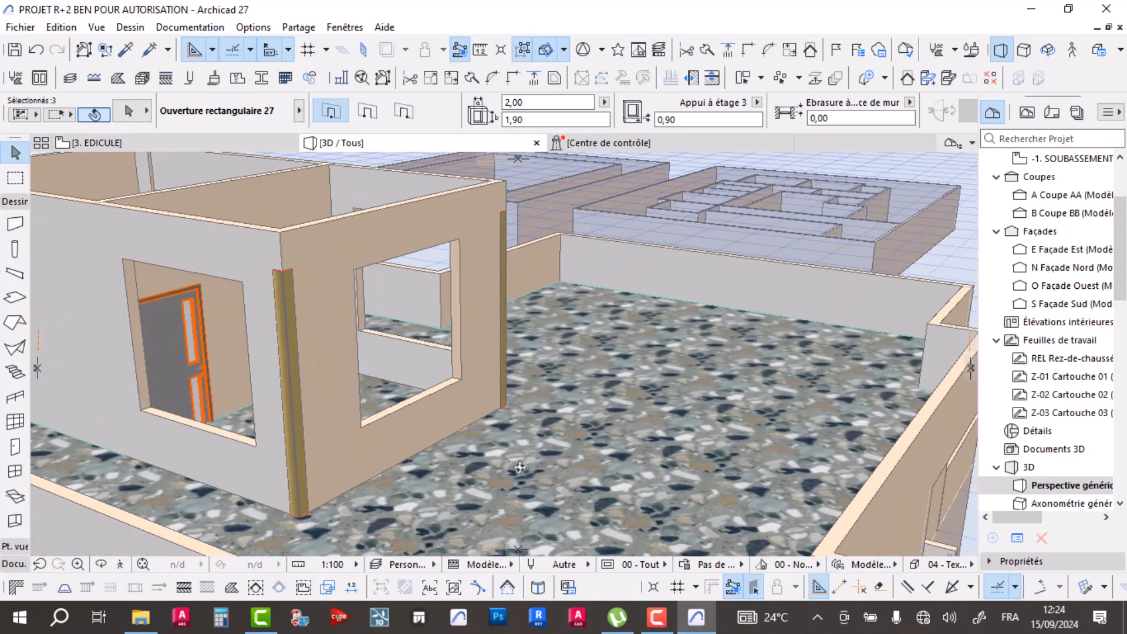
- Select the stair block's door and set its sill height to 0.28 m
left_click(179, 358)
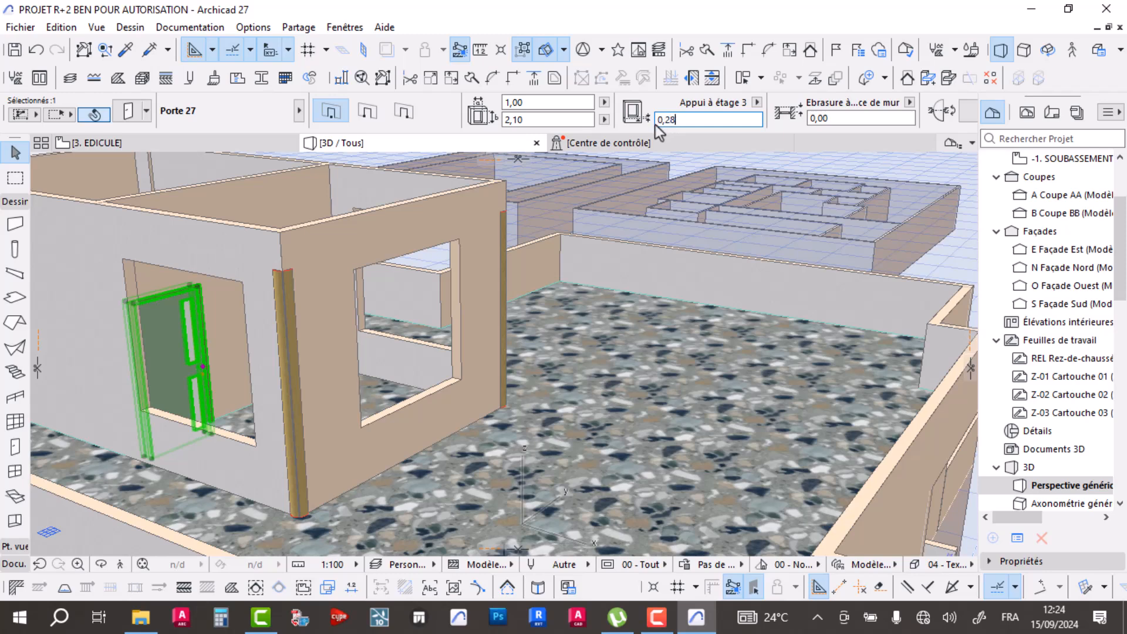
key("Return")
scroll(225, 399, "up", 5)
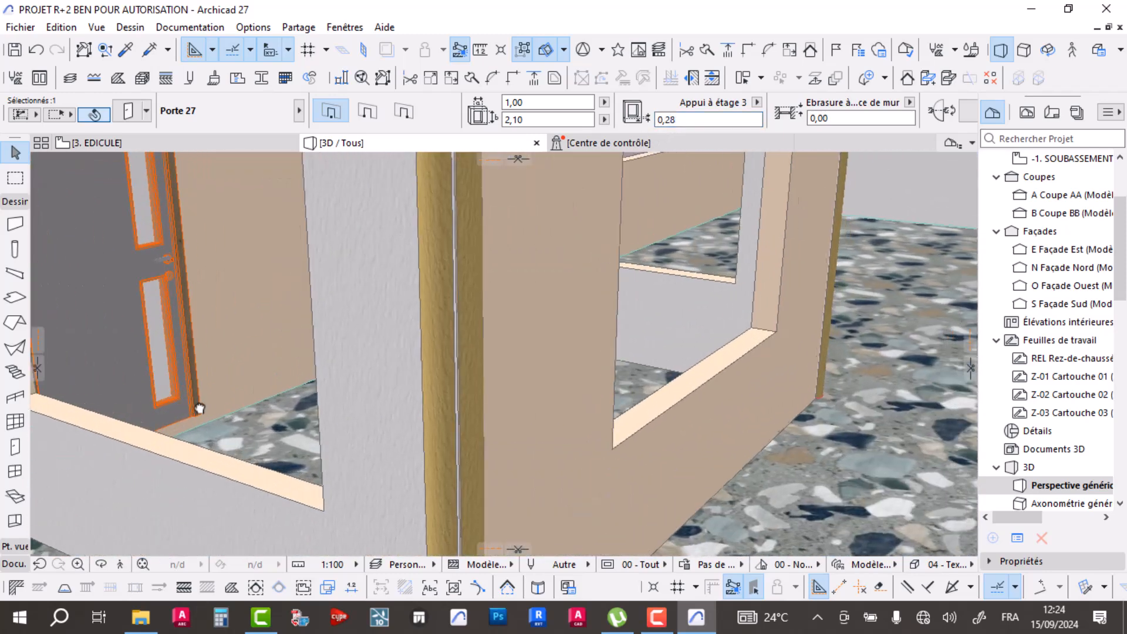
key("Escape")
- Stretch the bottom edge of the side-wall opening nearest the door down to a sill of about 0.23 m
left_click(305, 515)
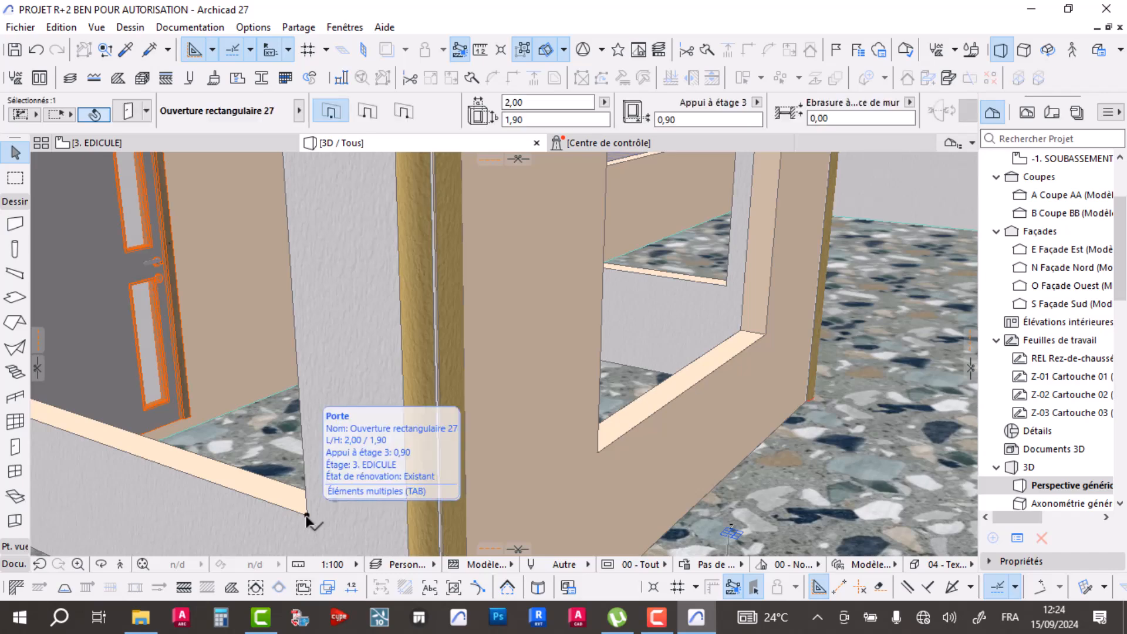
middle_click_drag(305, 516, 423, 389)
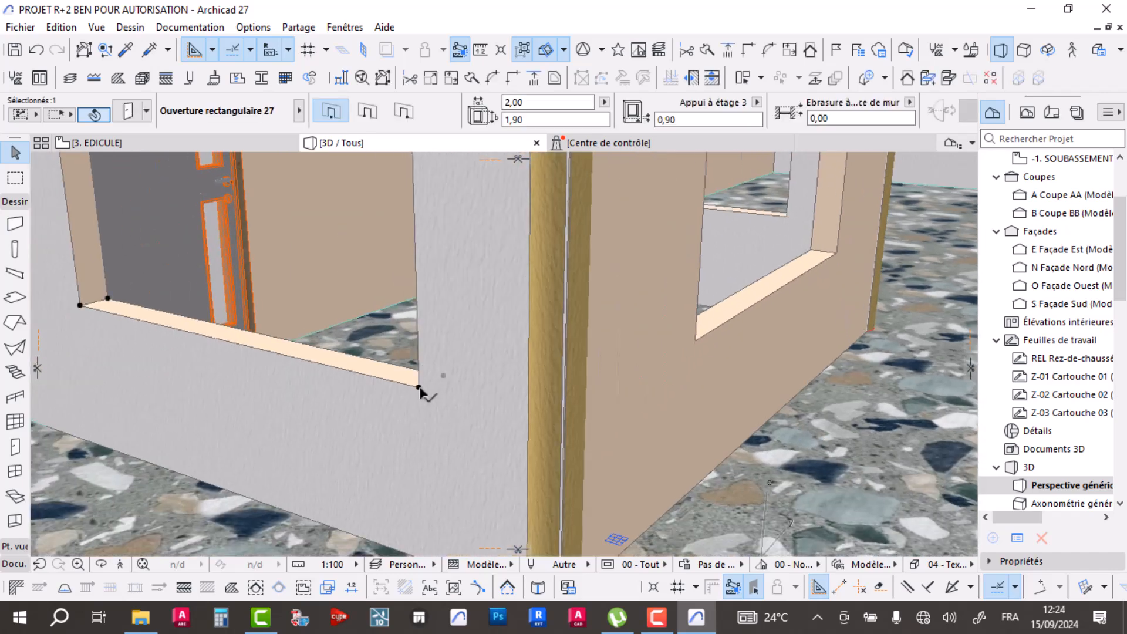
left_click(419, 387)
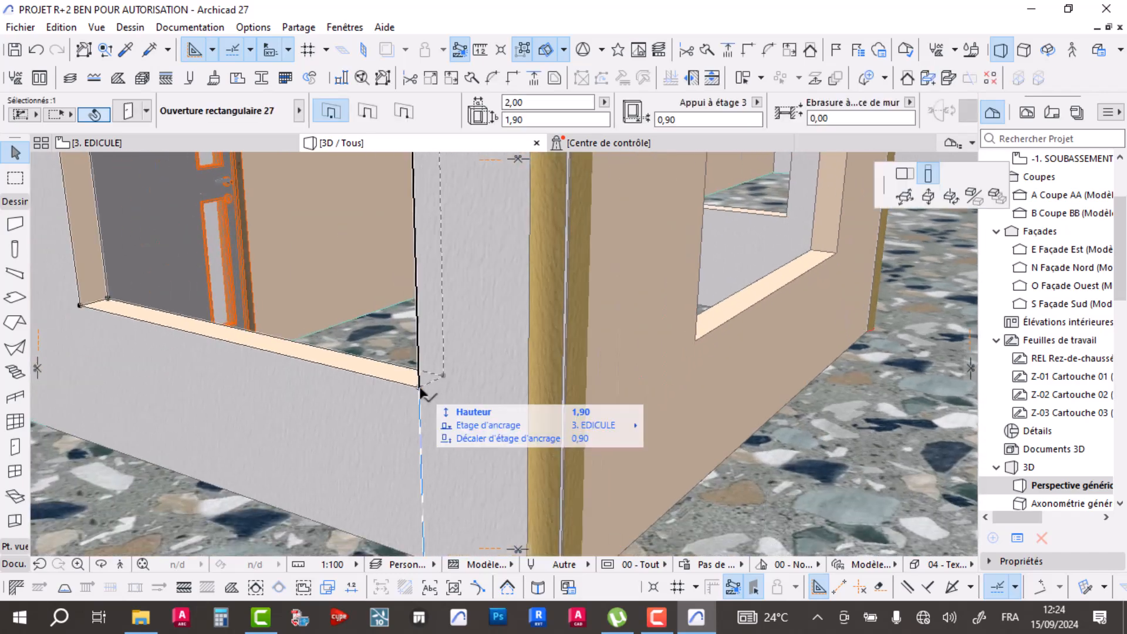
left_click(427, 546)
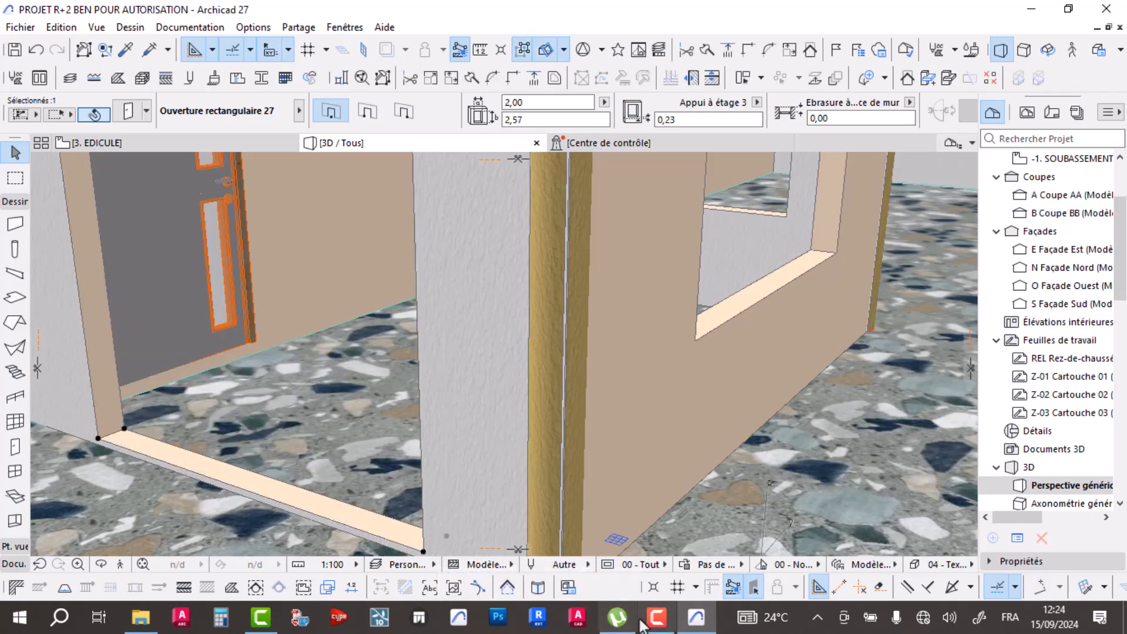
left_click(645, 610)
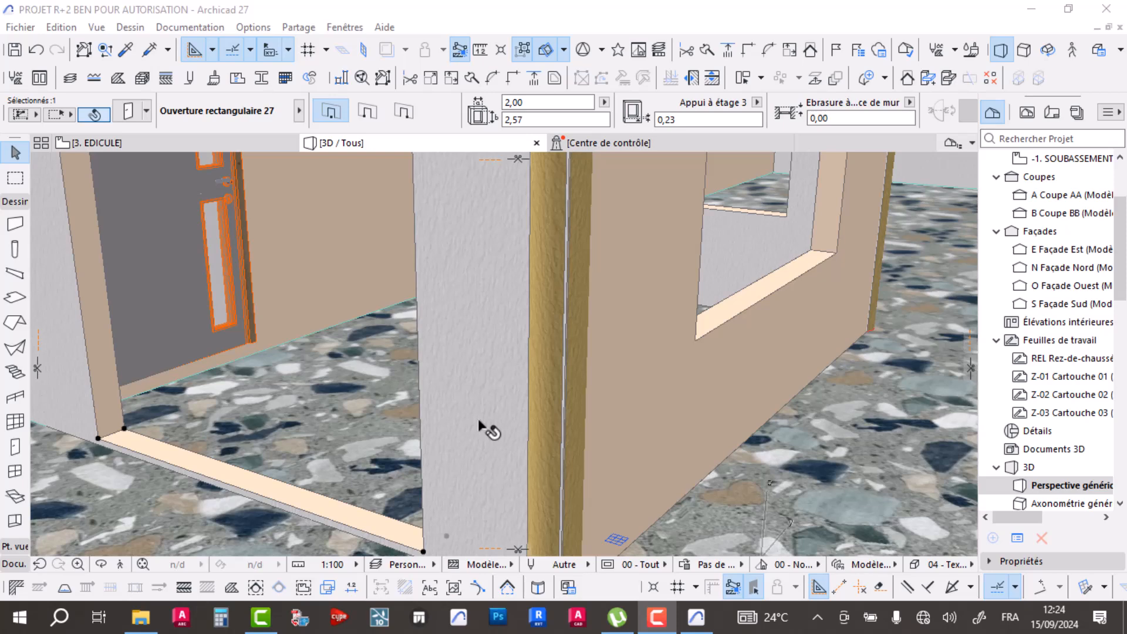
- Stretch the side-wall opening nearest the door sideways to the corner column, to a width of 2.53 m
scroll(463, 170, "down", 5)
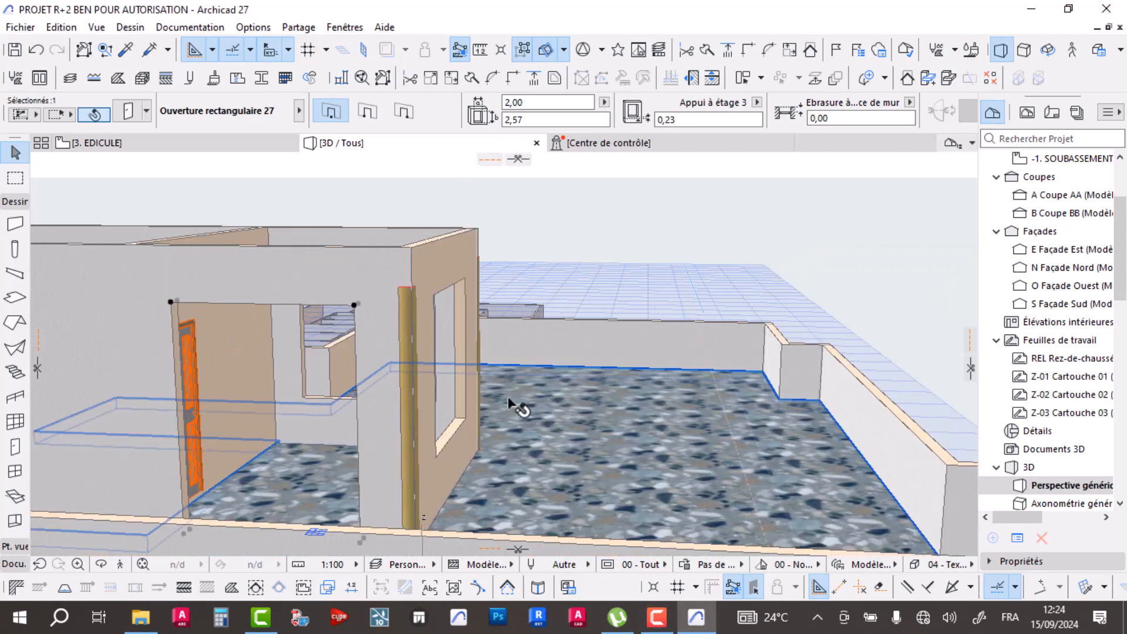
middle_click_drag(573, 403, 493, 395, "shift")
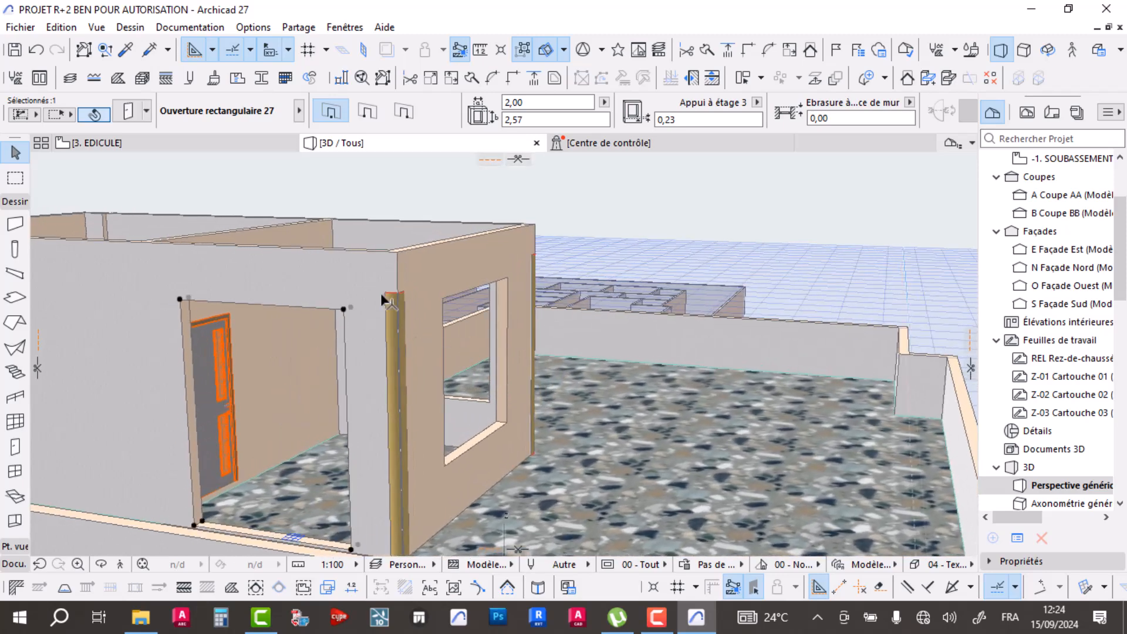
mouse_move(394, 300)
left_click(344, 309)
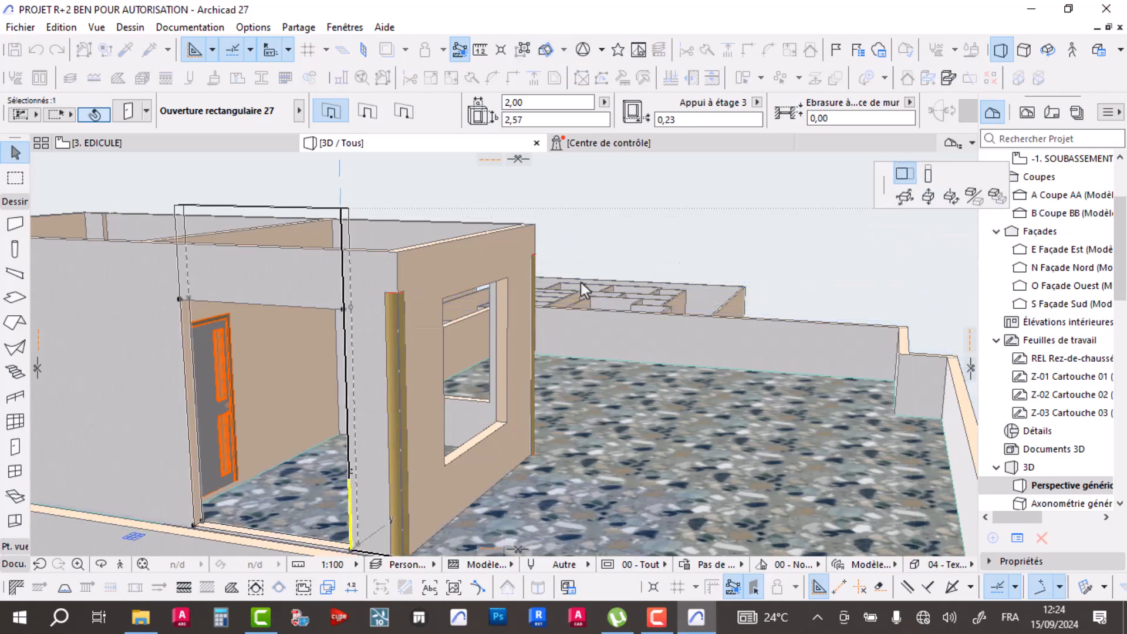
left_click(346, 307)
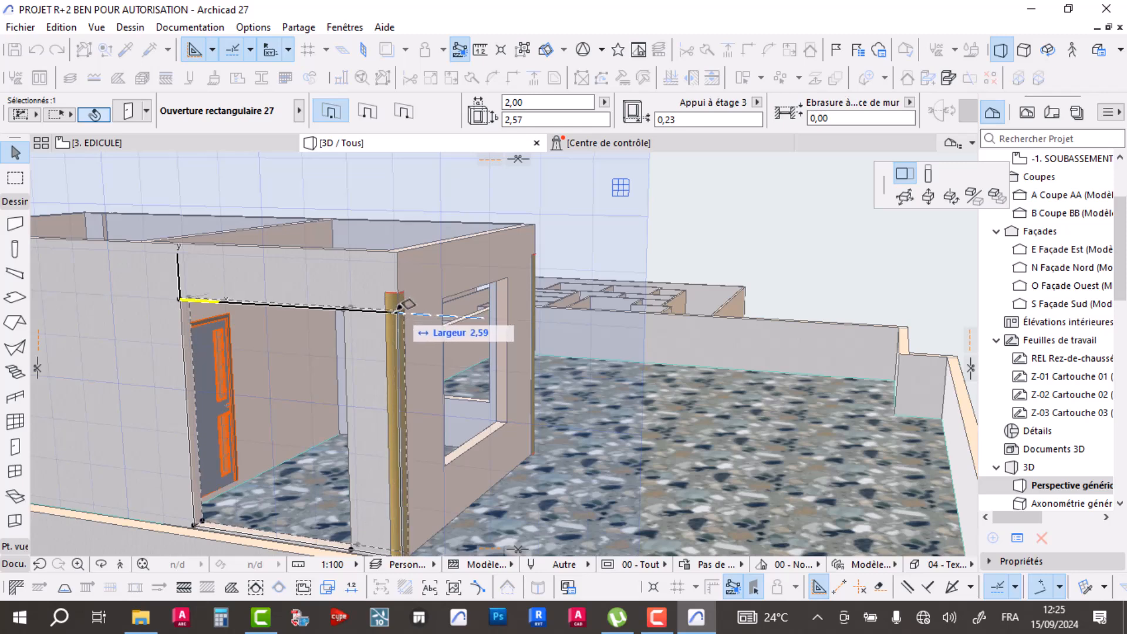
left_click(394, 290)
middle_click_drag(395, 290, 479, 332, "shift")
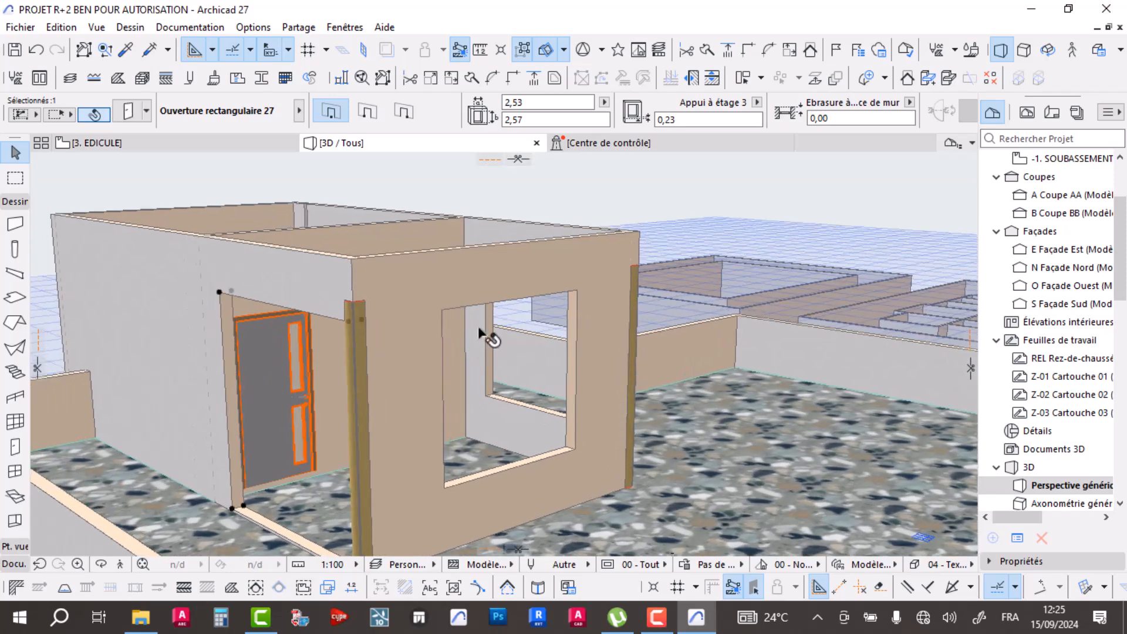
- Lower the top of the corner column to the head of the adjacent openings, for a height of 2.80 m
left_click(443, 310)
left_click(524, 405)
left_click(359, 320)
middle_click_drag(403, 339, 319, 295, "shift")
scroll(343, 292, "up", 4)
left_click(354, 261)
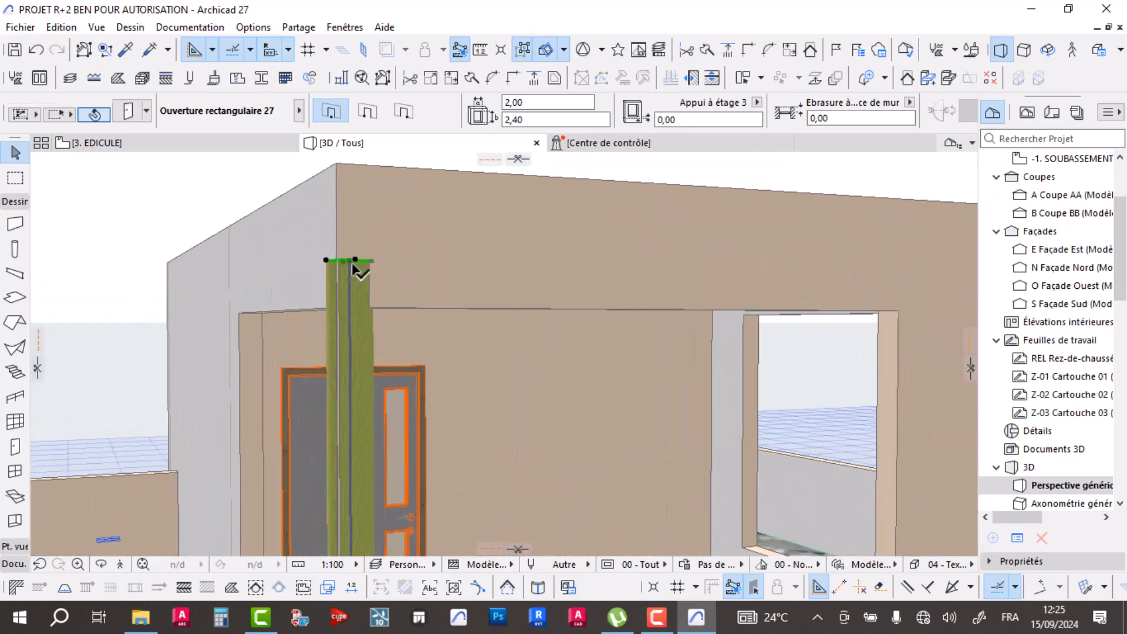
left_click(353, 263)
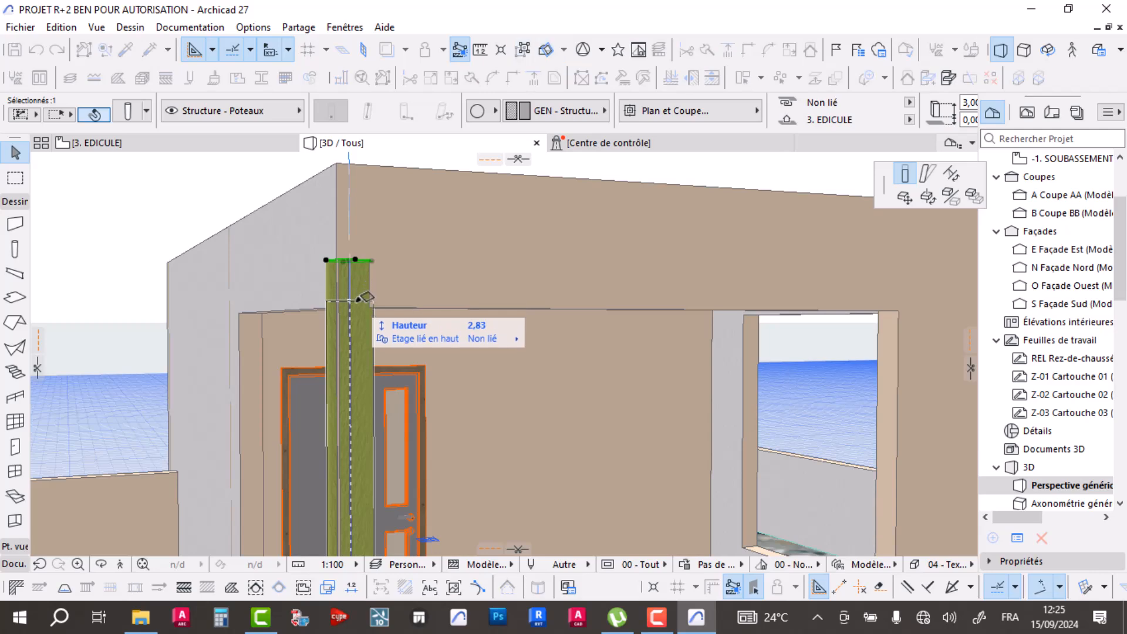
left_click(355, 310)
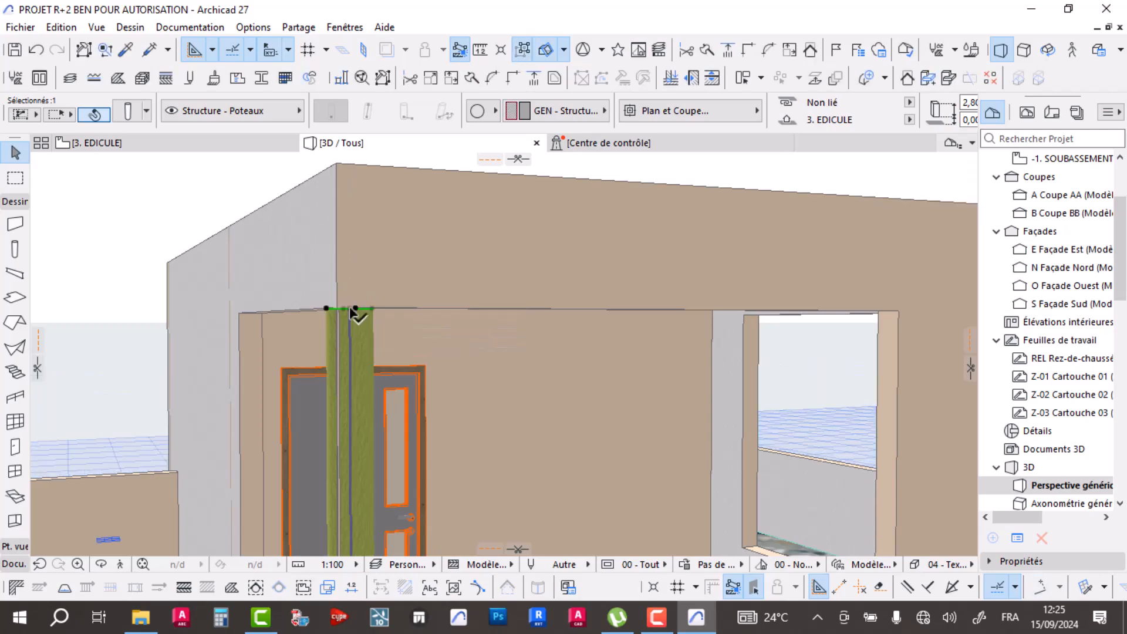
- Set the diameter of the round corner column to 0.22 m
scroll(360, 330, "down", 6)
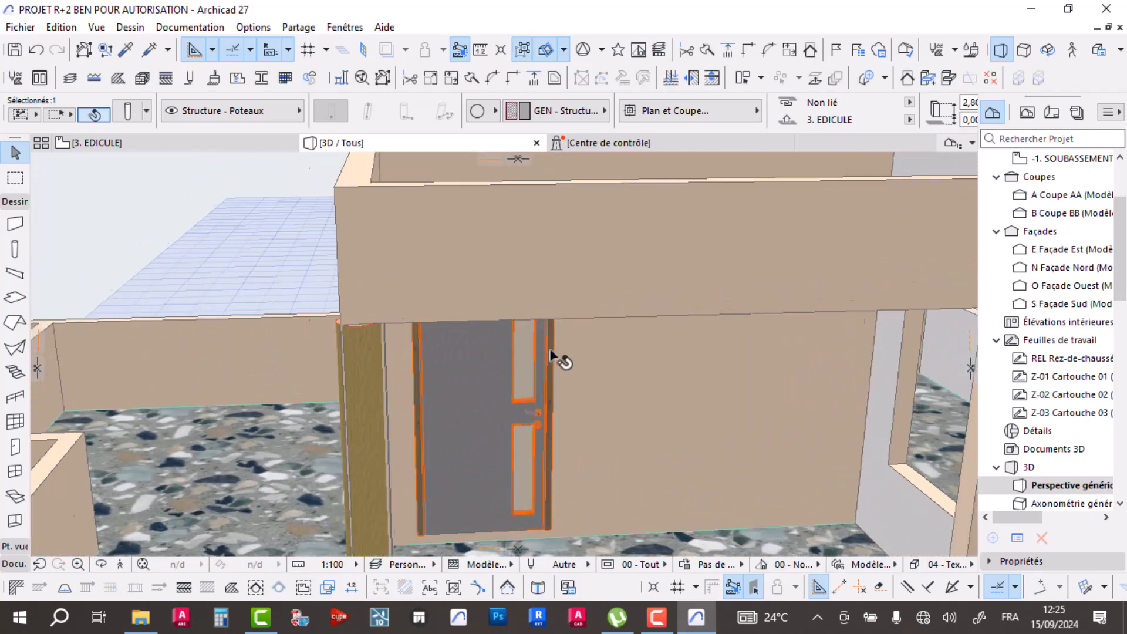
scroll(570, 373, "up", 2)
scroll(458, 346, "up", 5)
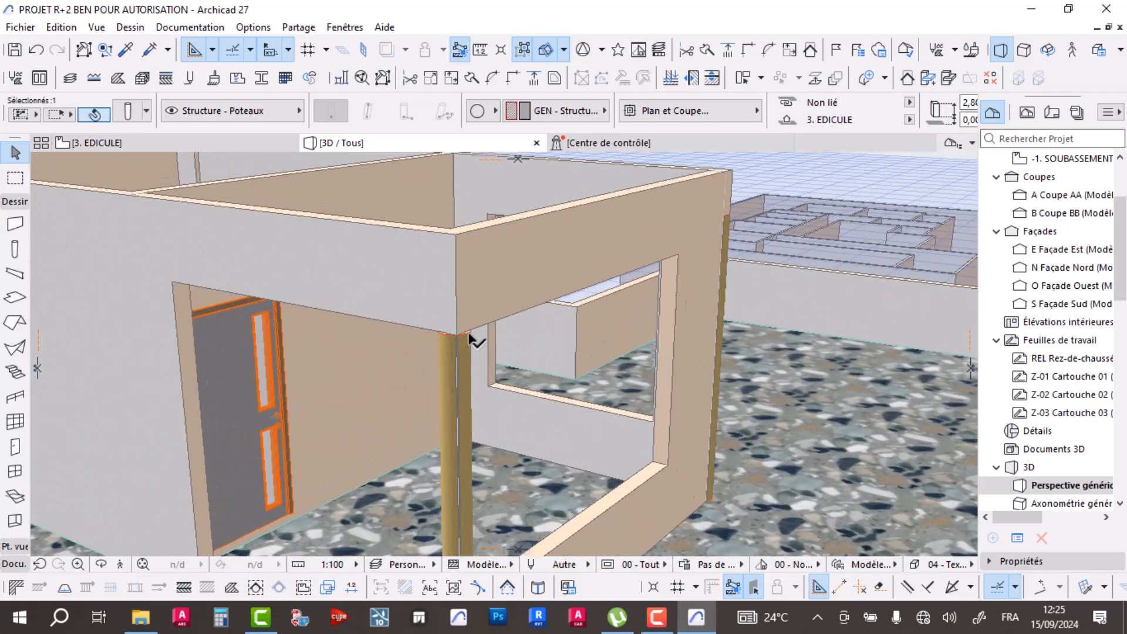
scroll(869, 117, "down", 3)
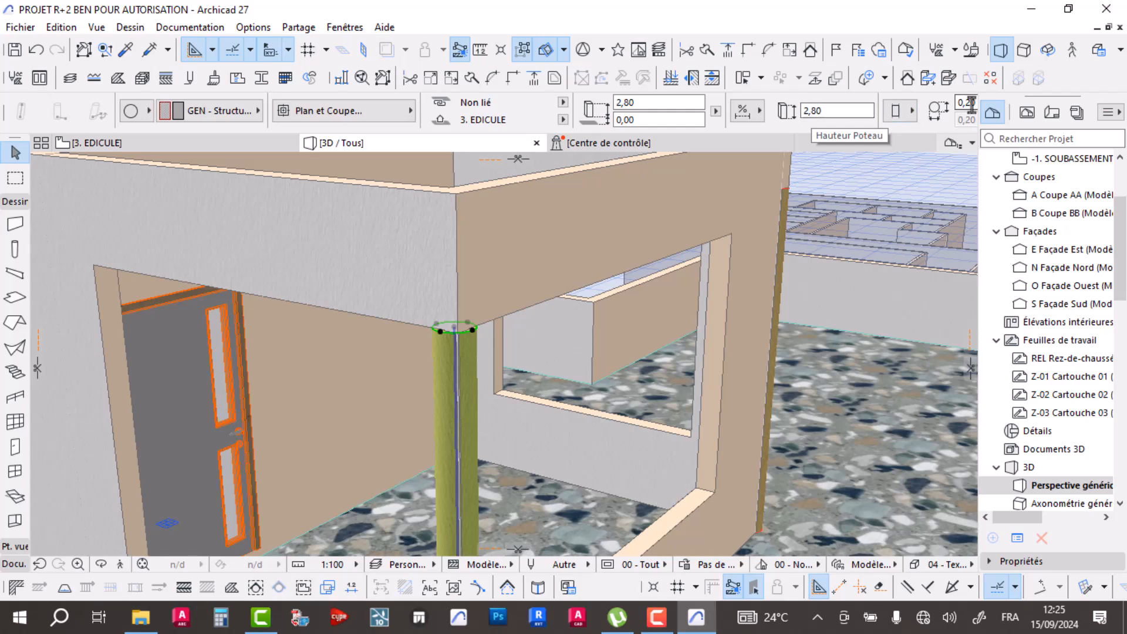
key("Return")
scroll(470, 344, "up", 3)
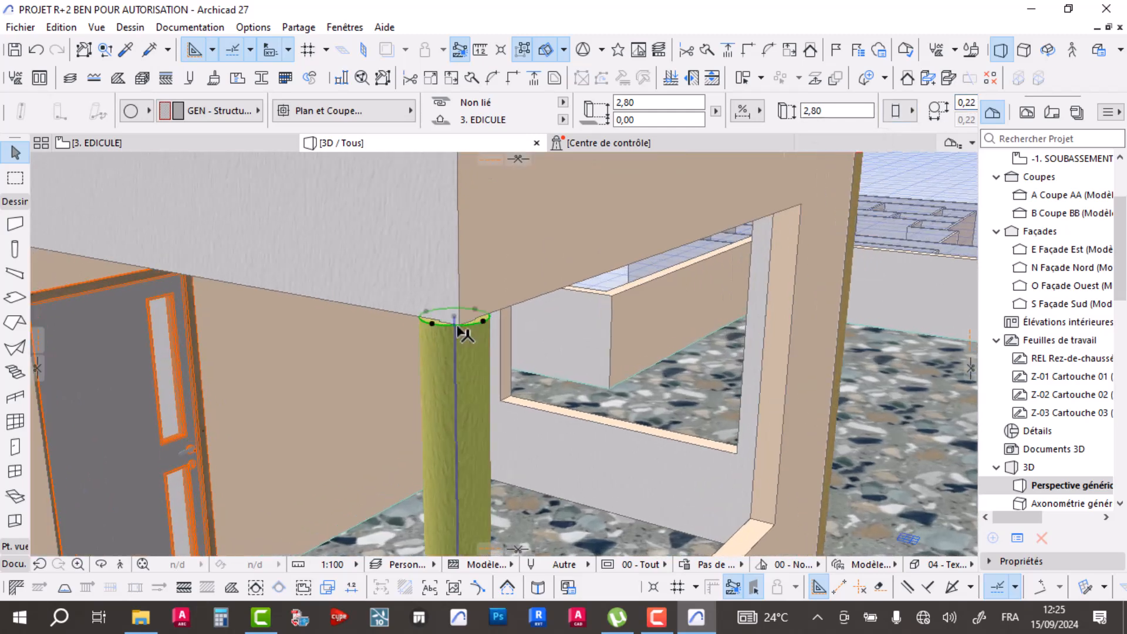
key("Escape")
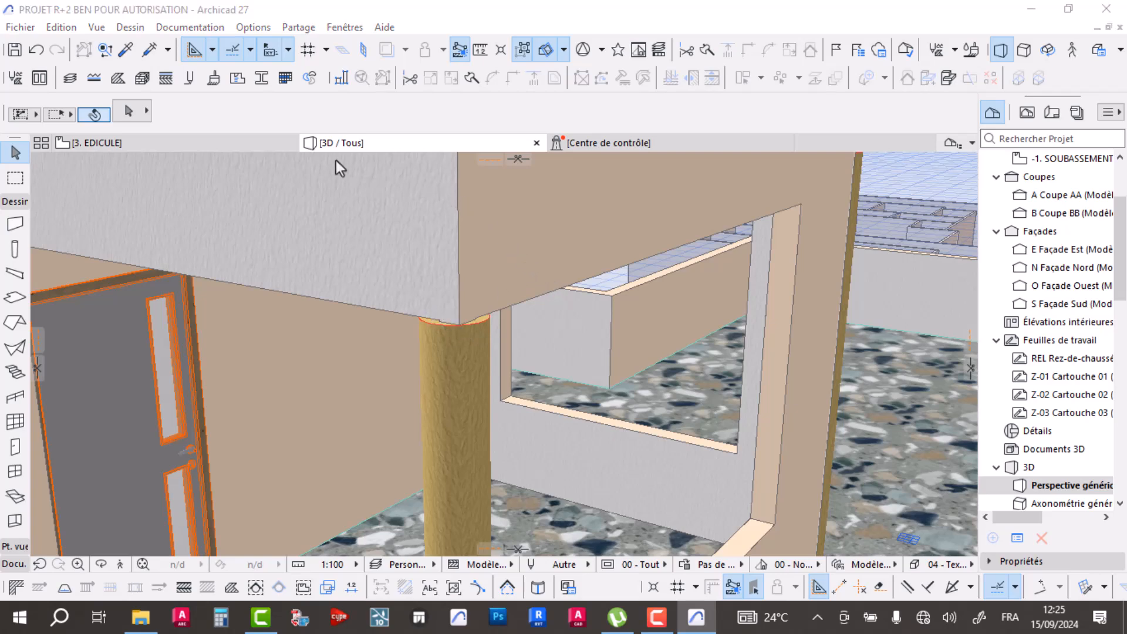
- Pick up the settings of the adjusted corner column and transfer them to the other corner column
scroll(587, 332, "down", 5)
middle_click_drag(636, 361, 401, 355, "shift")
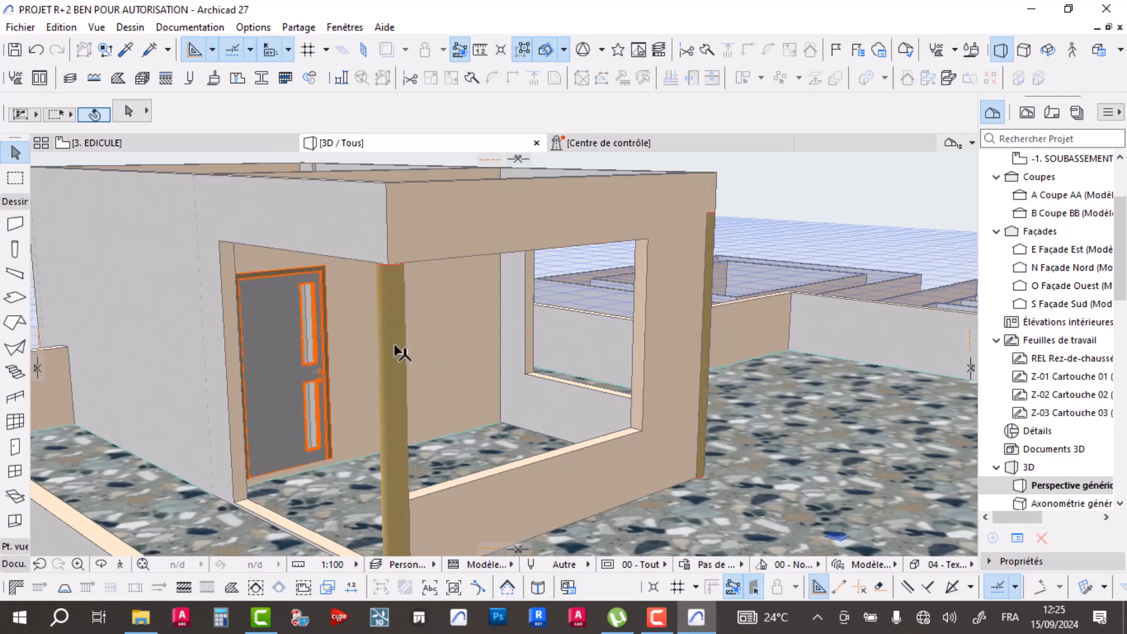
left_click(401, 348)
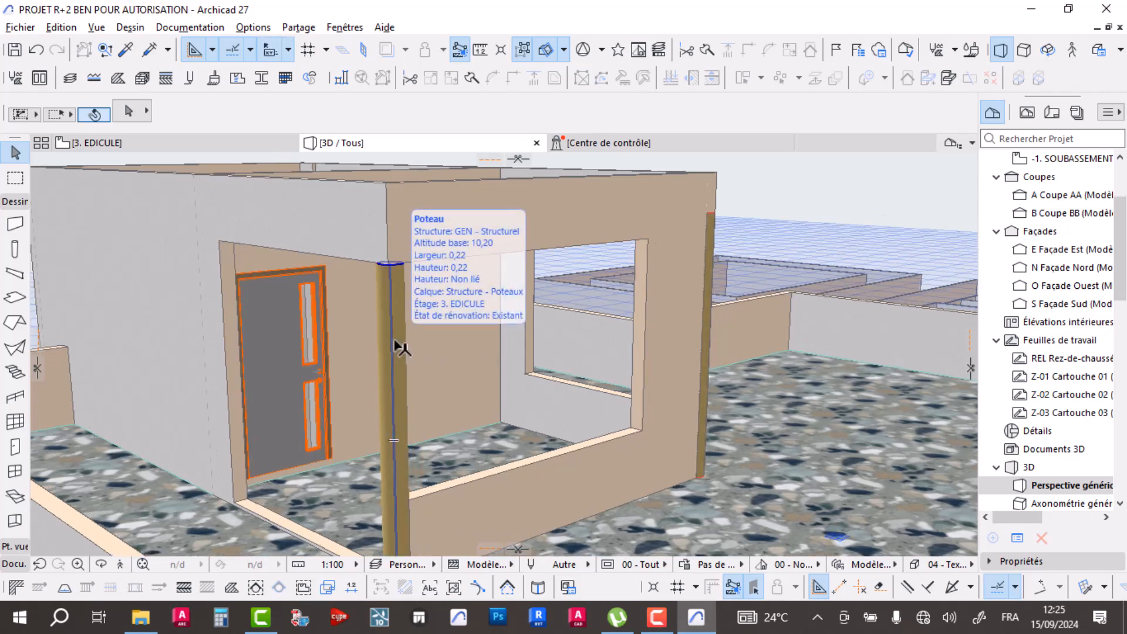
left_click(124, 56)
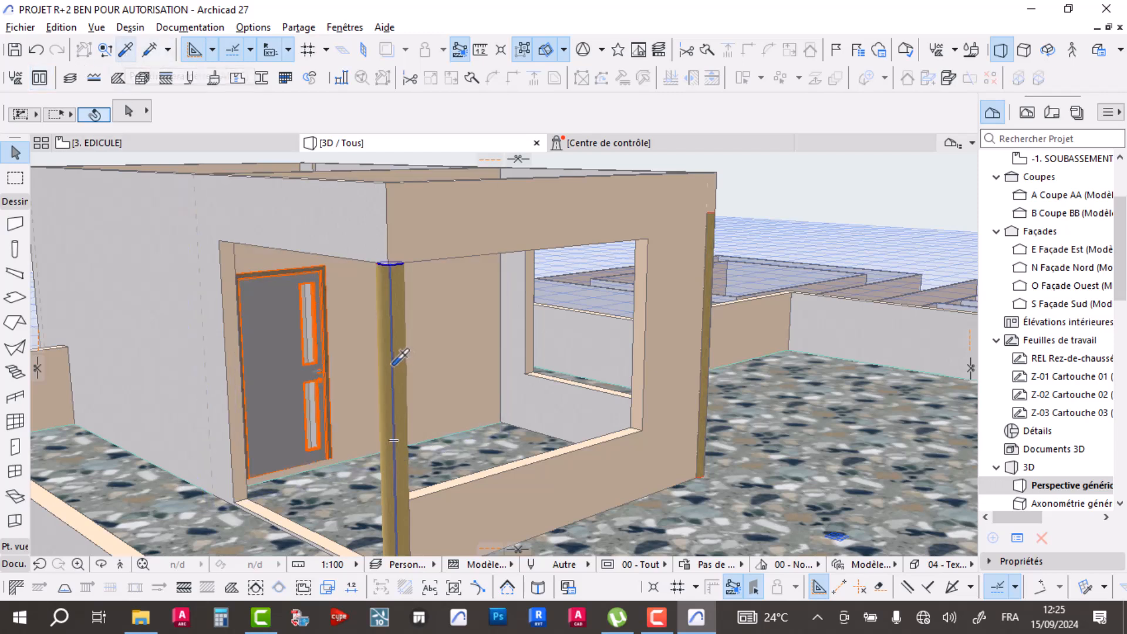
left_click(399, 357)
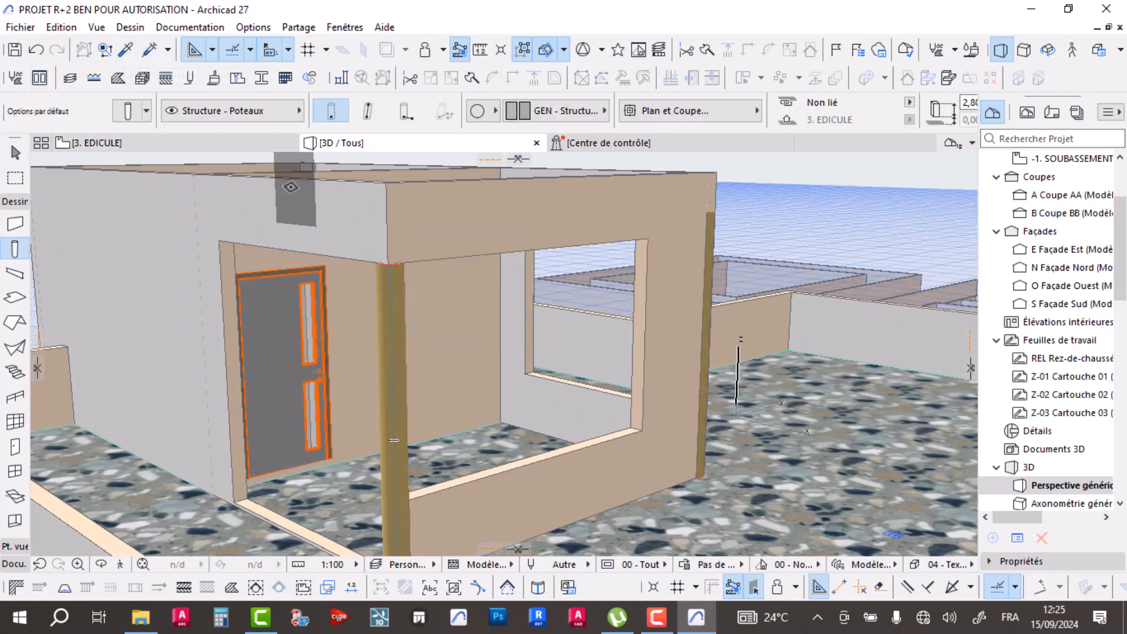
left_click(148, 57)
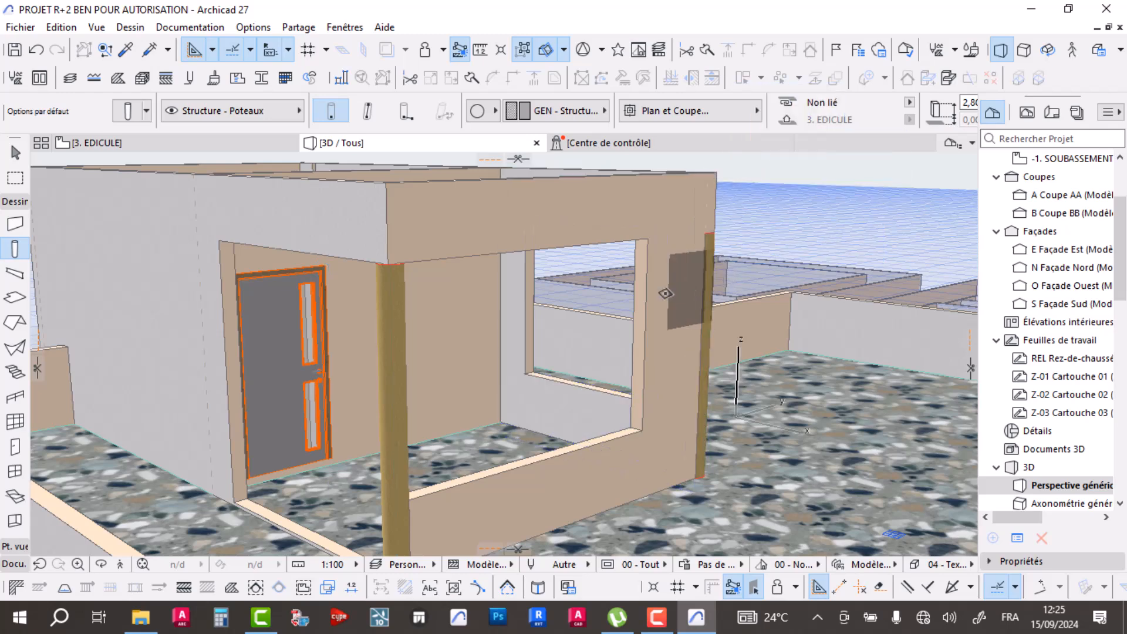
key("Escape")
- Stretch the opening in the wall opposite the door-side opening horizontally to the corner column, to a width of 2.45 m
middle_click_drag(708, 394, 386, 350, "shift")
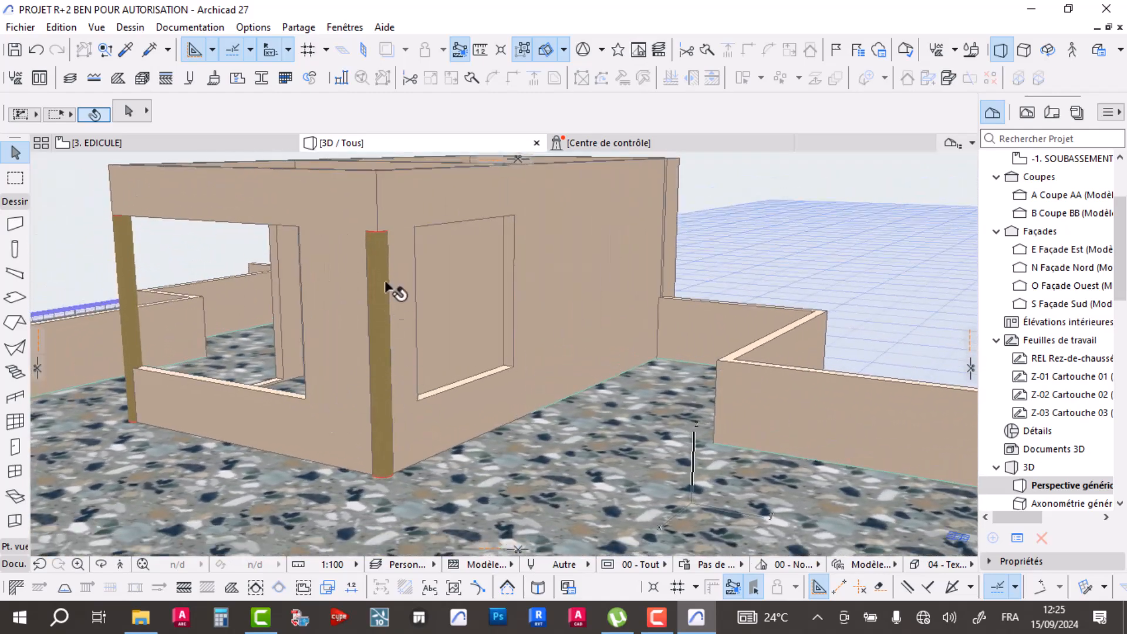
left_click(417, 397)
left_click(416, 397)
left_click(417, 399)
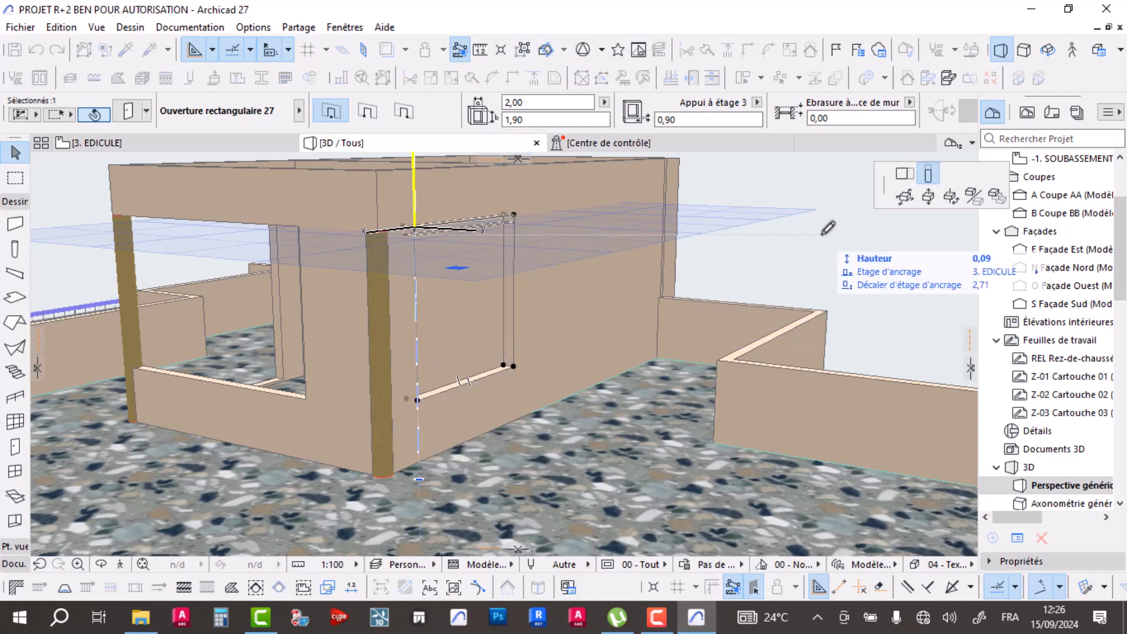
left_click(907, 174)
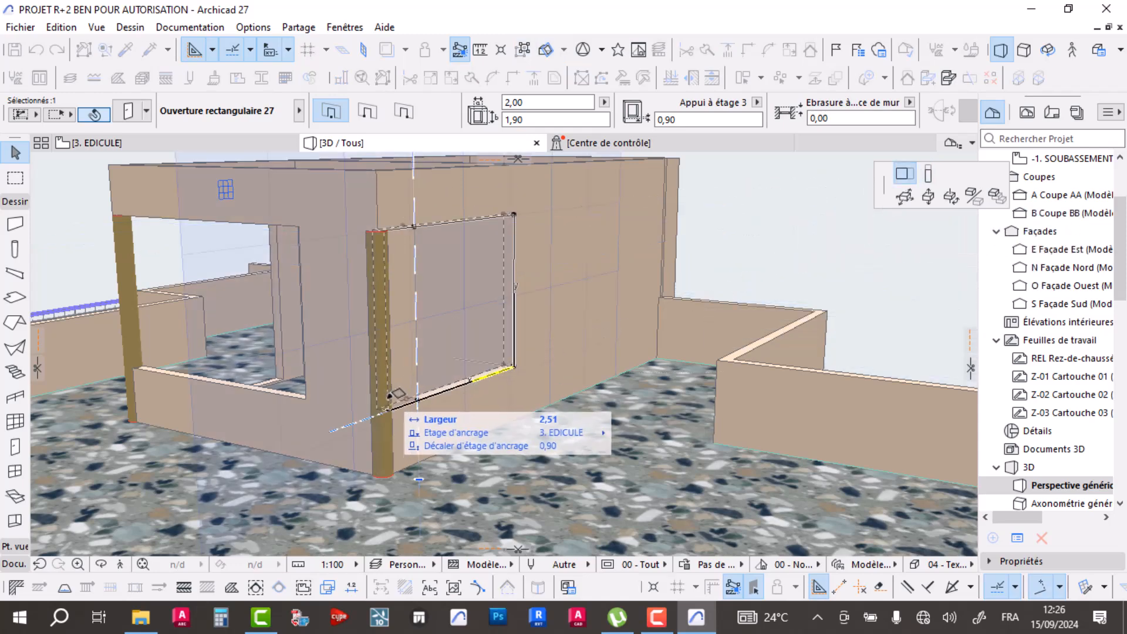
left_click(413, 407)
- Stretch the opening in the wall between the two columns up to the second column, to a width of 4.07 m
scroll(405, 402, "up", 3)
middle_click_drag(436, 385, 401, 408, "shift")
middle_click_drag(300, 326, 319, 220, "shift")
left_click(301, 213)
left_click(302, 213)
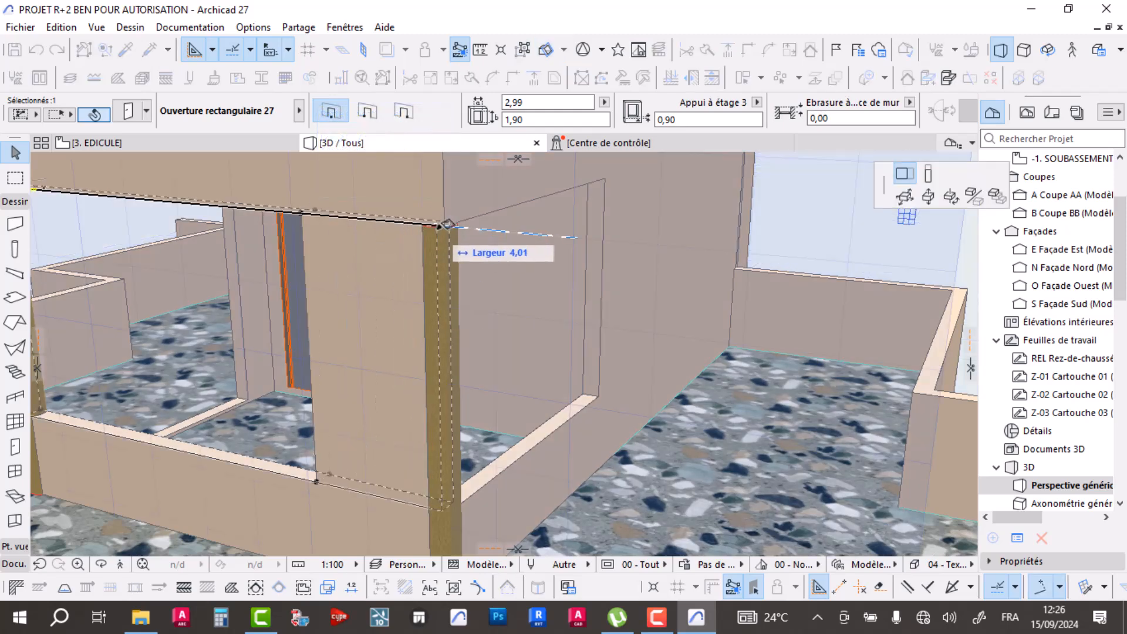
left_click(440, 226)
middle_click_drag(520, 350, 481, 311, "shift")
scroll(527, 342, "down", 4)
middle_click_drag(527, 343, 579, 428, "shift")
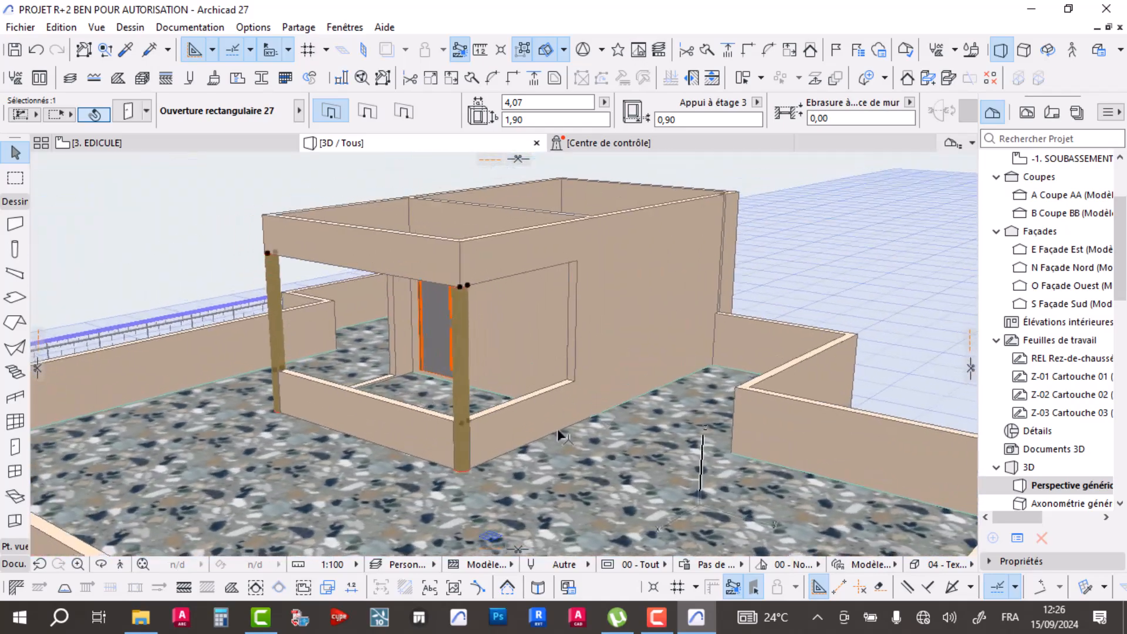
- Undo the last opening stretch and delete the rectangular openings in the two walls meeting at the second column
middle_click_drag(491, 411, 461, 393)
scroll(434, 398, "up", 3)
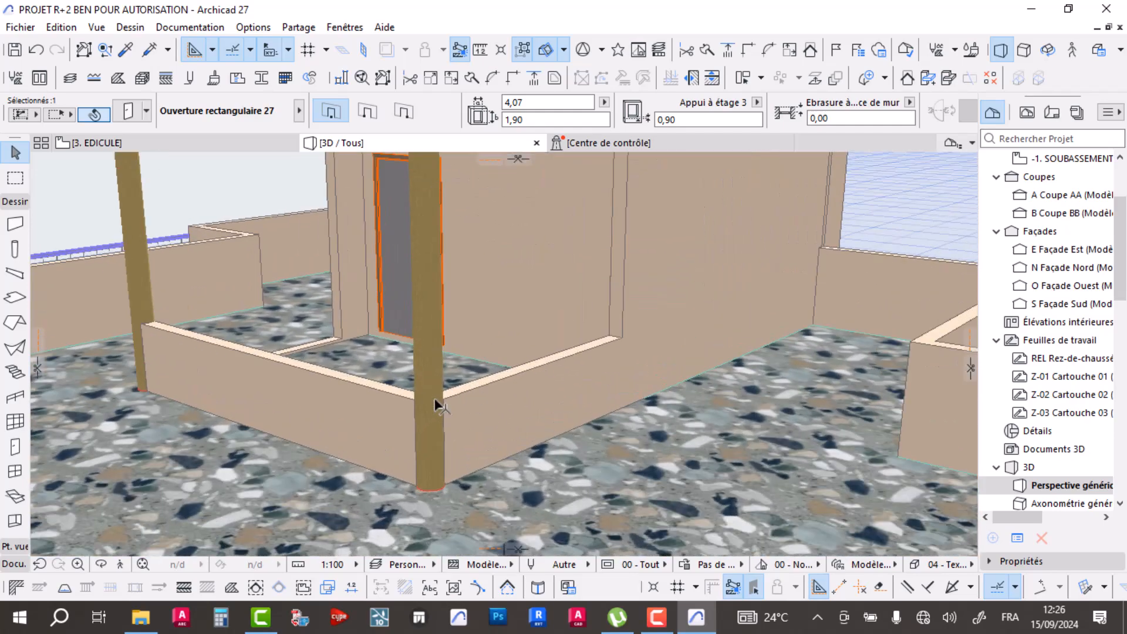
left_click(469, 389)
scroll(473, 385, "down", 4)
left_click(472, 404)
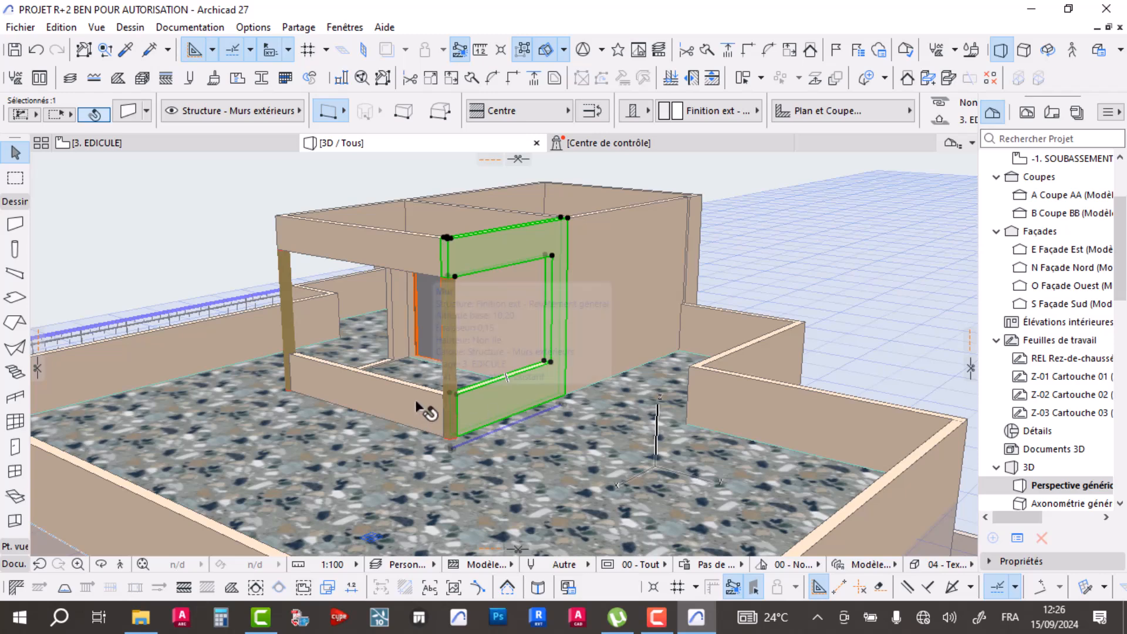
key("Escape")
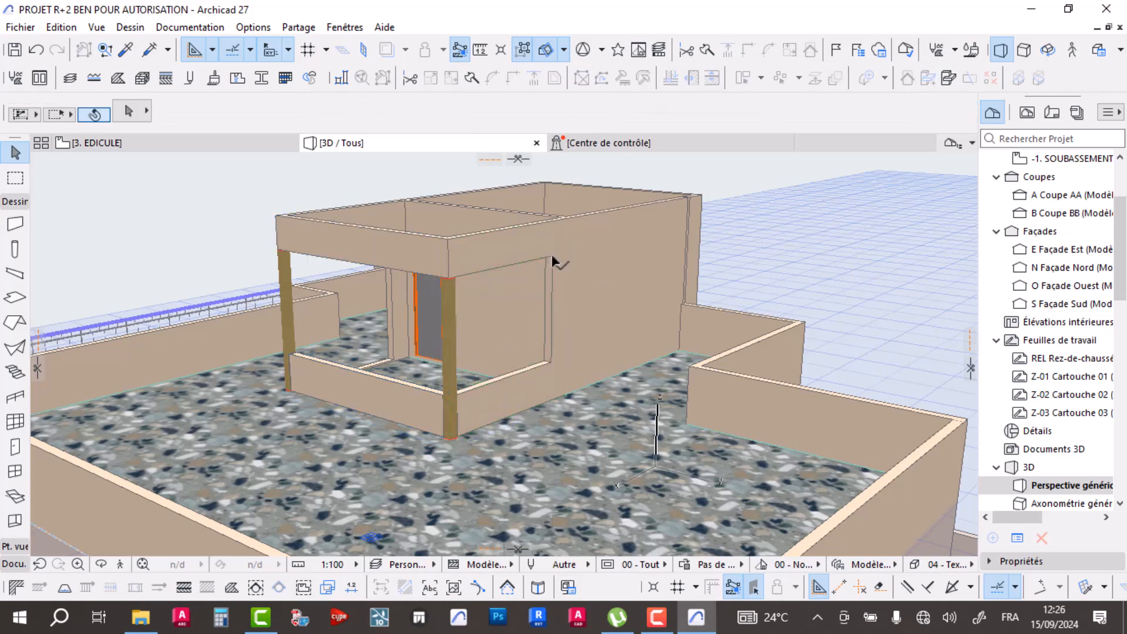
left_click(551, 255)
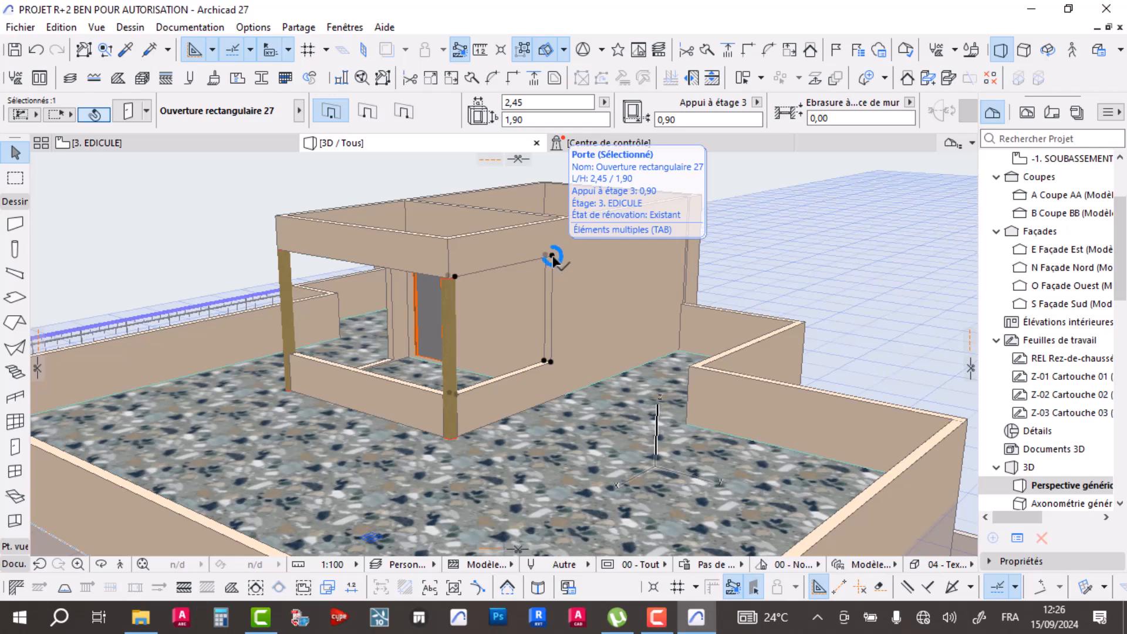
key("ctrl+z")
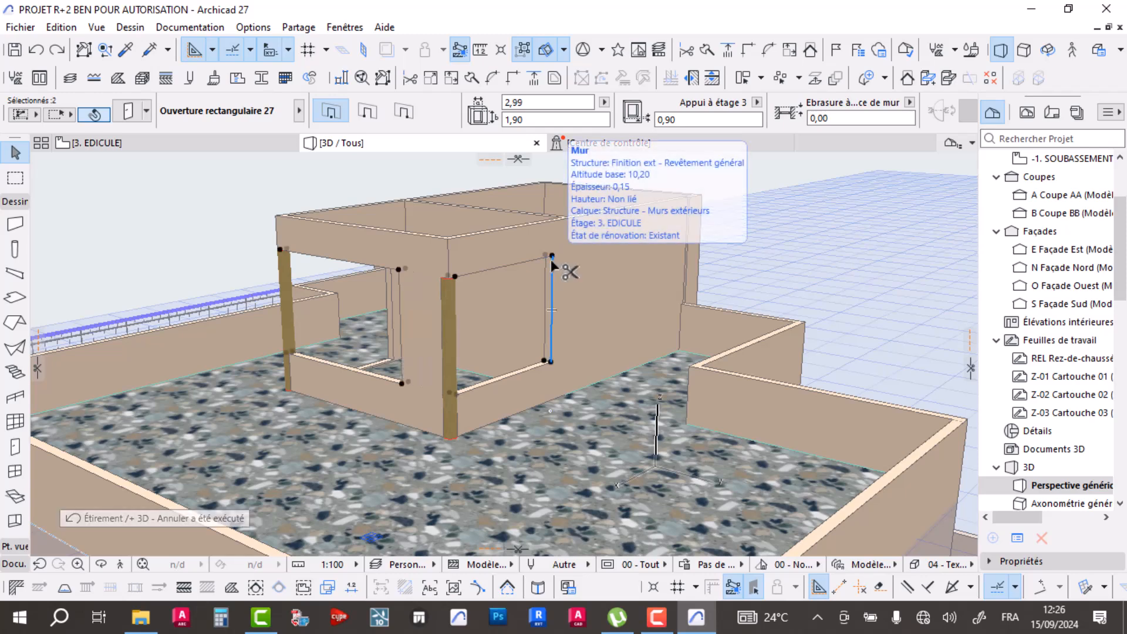
key("Delete")
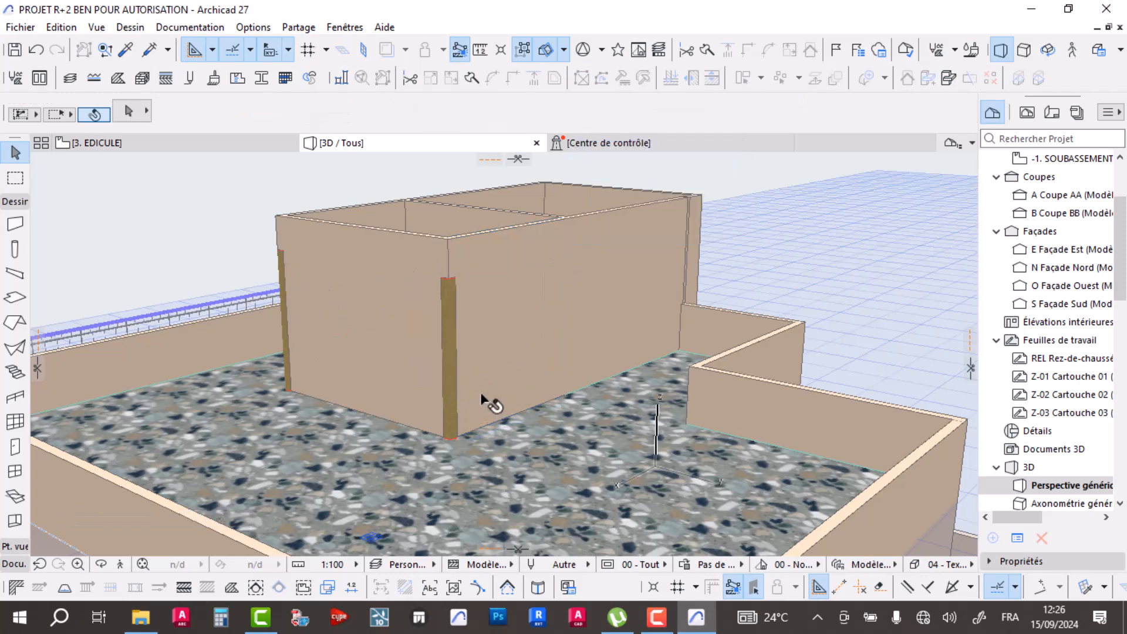
- Raise the bottom edge of the two walls meeting at the second column to the top of the columns
left_click(431, 398)
left_click(467, 386, "shift")
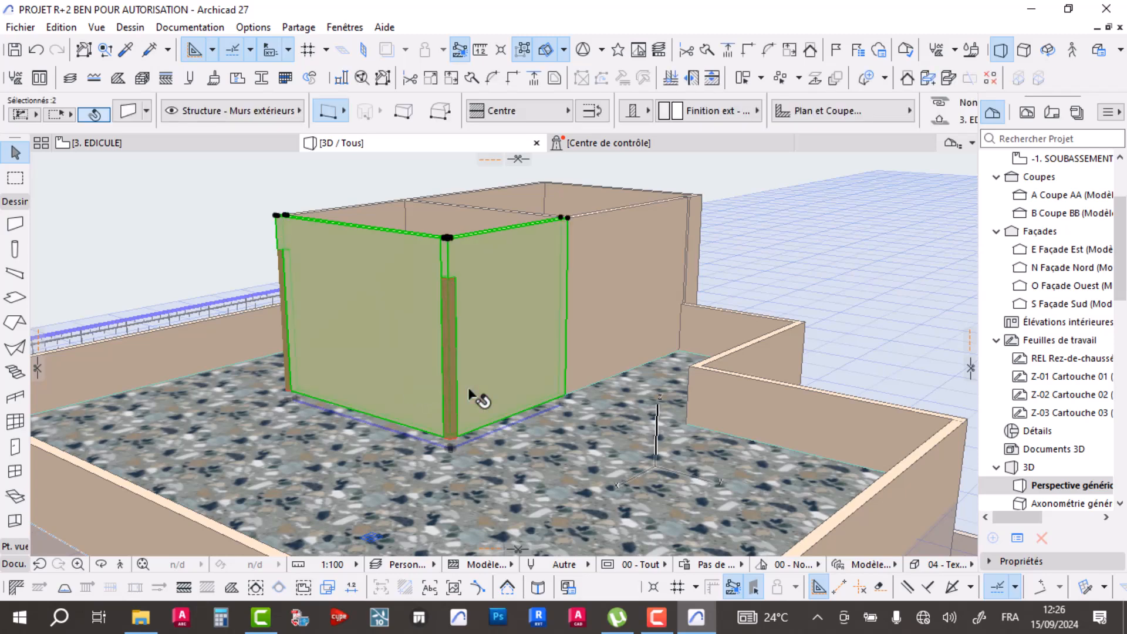
left_click(452, 448)
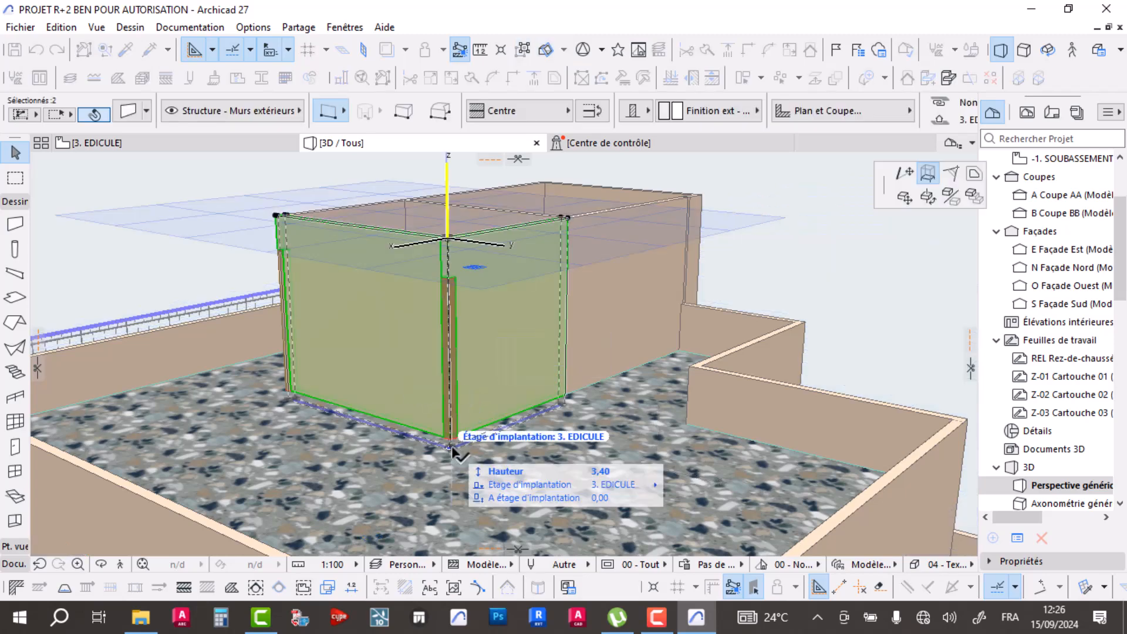
scroll(449, 291, "up", 3)
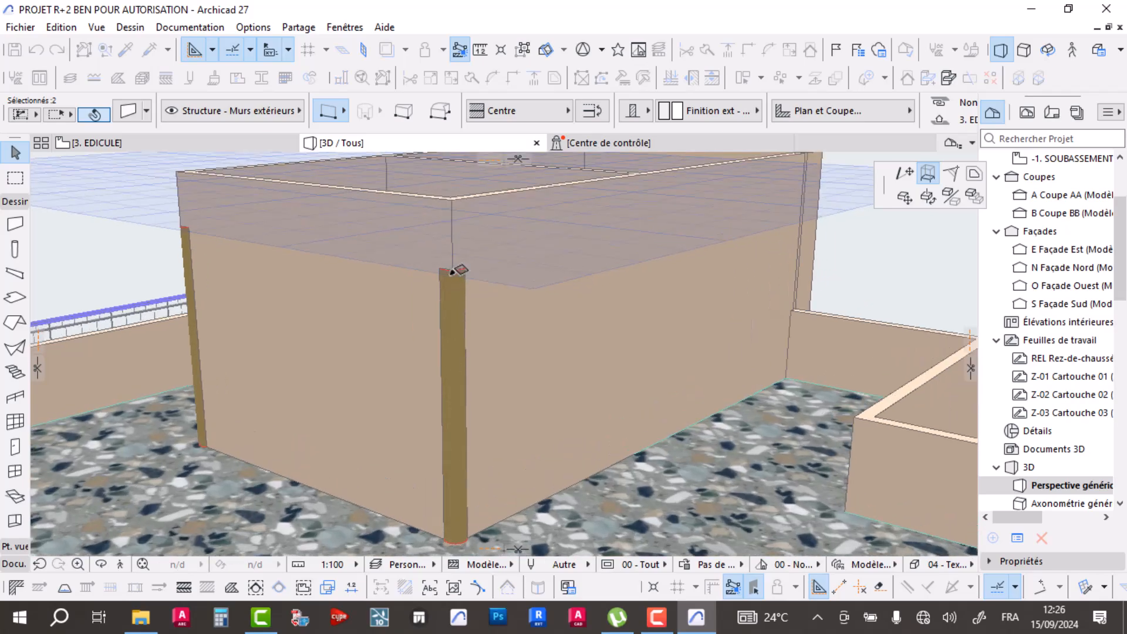
left_click(452, 273)
scroll(586, 336, "down", 5)
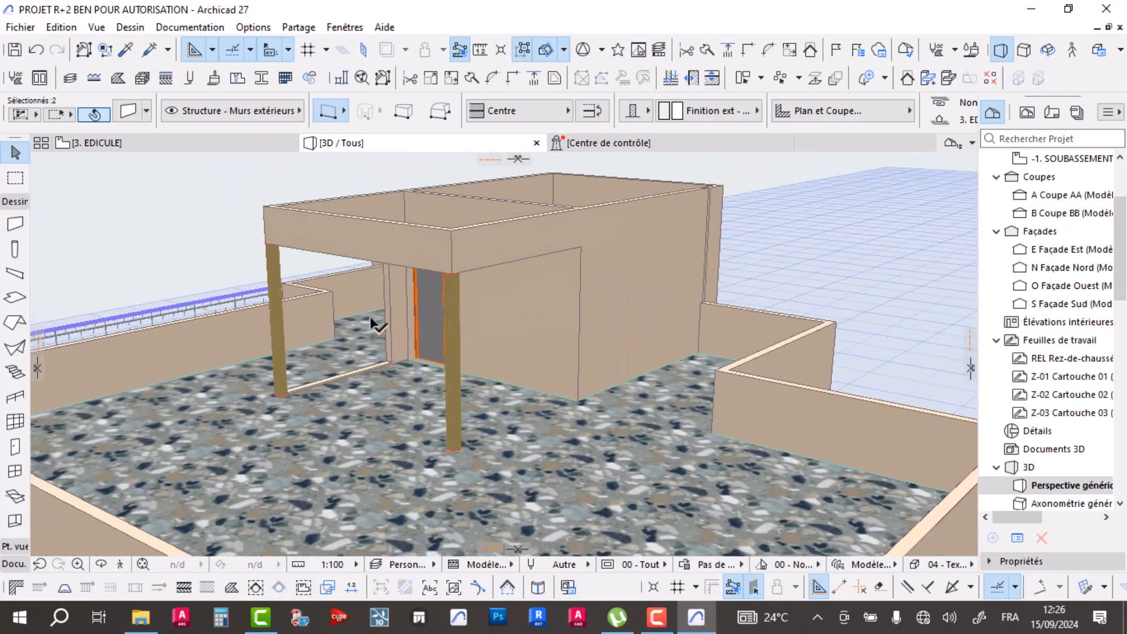
- Delete the rectangular opening in the door-side porch wall and give that wall the settings of the raised wall between the two columns
middle_click_drag(586, 336, 429, 434, "shift")
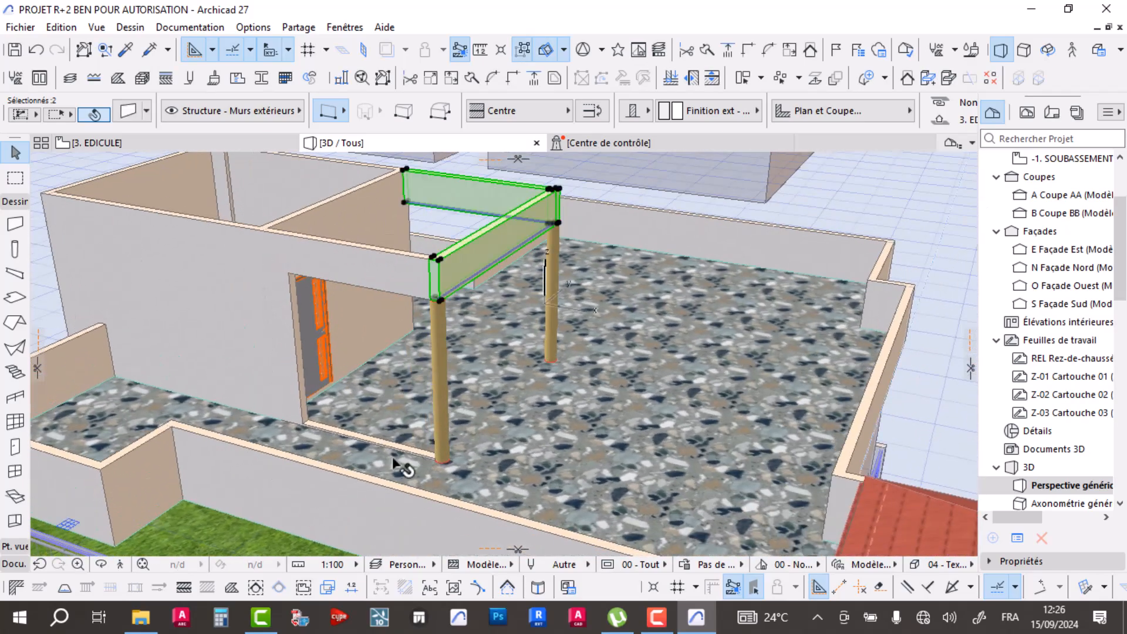
left_click(289, 275)
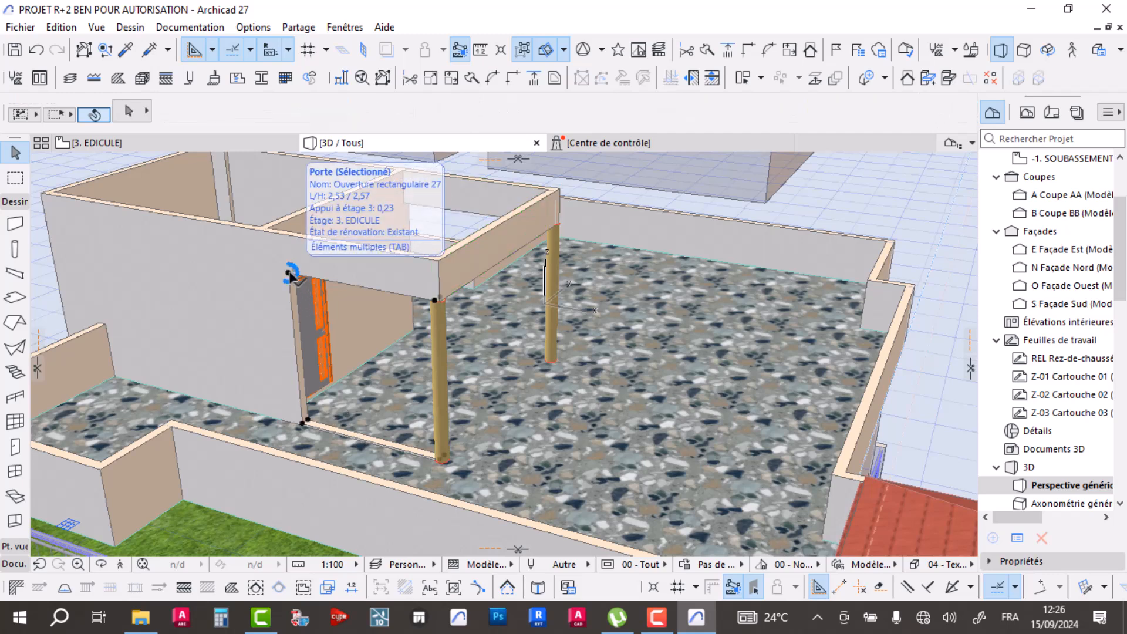
key("Delete")
left_click(393, 420)
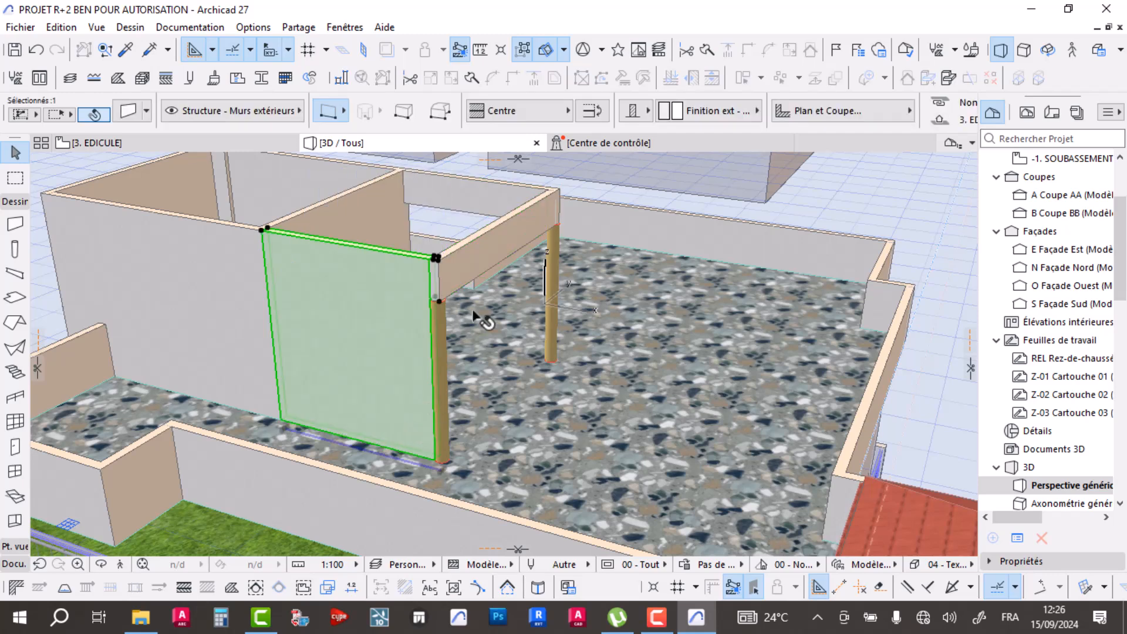
left_click(468, 260, "alt")
left_click(399, 320, "ctrl+alt")
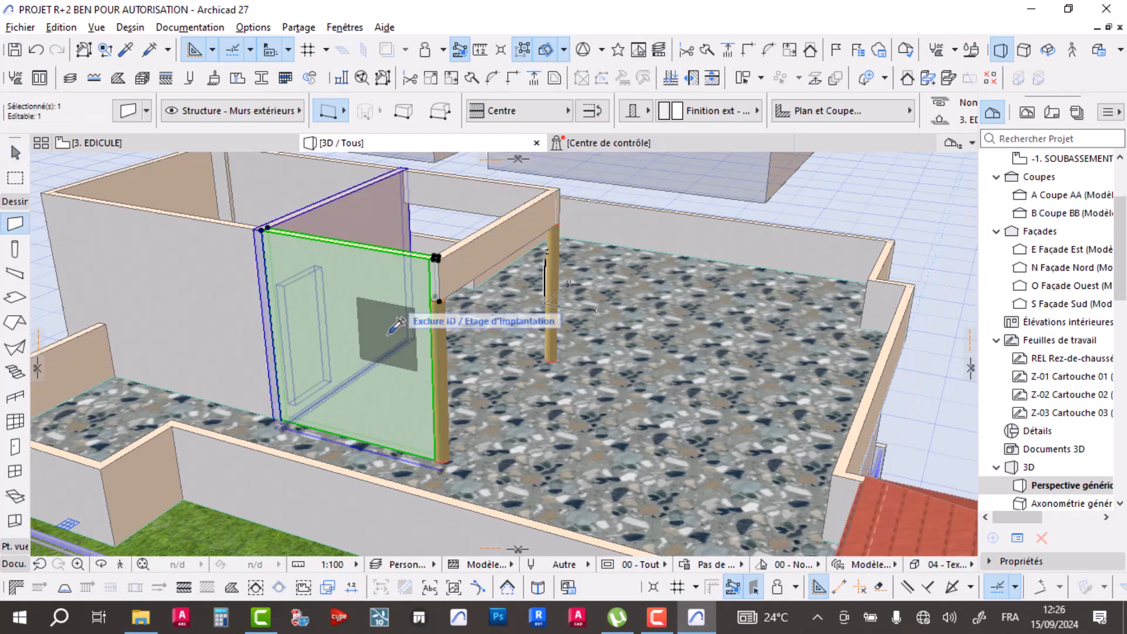
key("Escape")
- Add a segment division to the round corner column near the door, about 0.10 m below its top
scroll(447, 280, "up", 3)
middle_click_drag(450, 272, 532, 347, "shift")
middle_click_drag(578, 276, 574, 358)
scroll(529, 357, "up", 5)
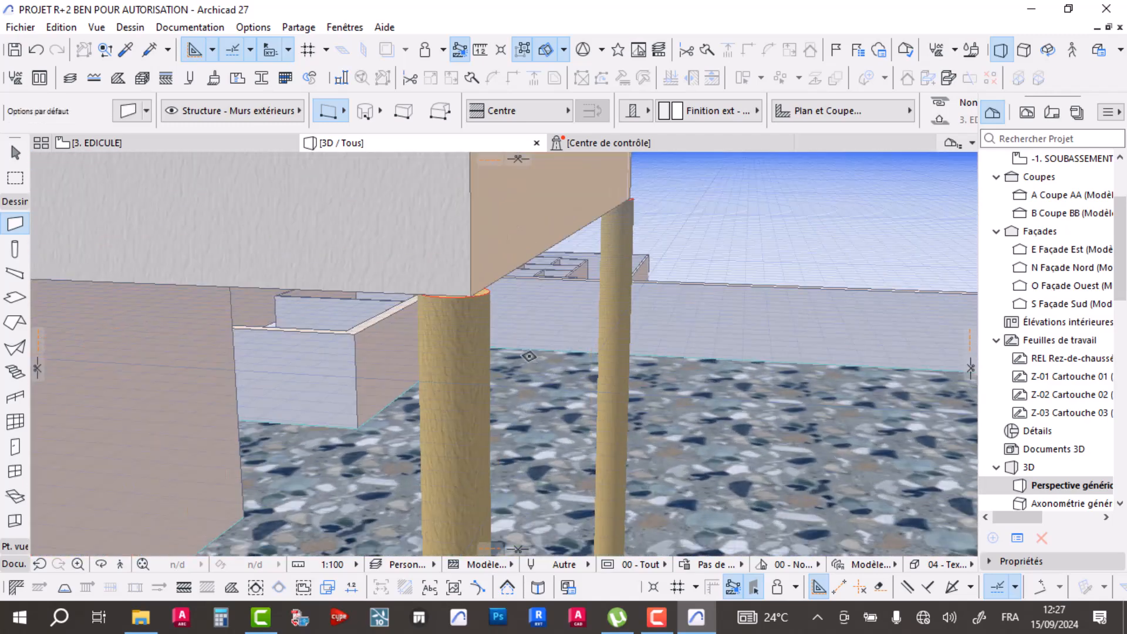
key("Escape")
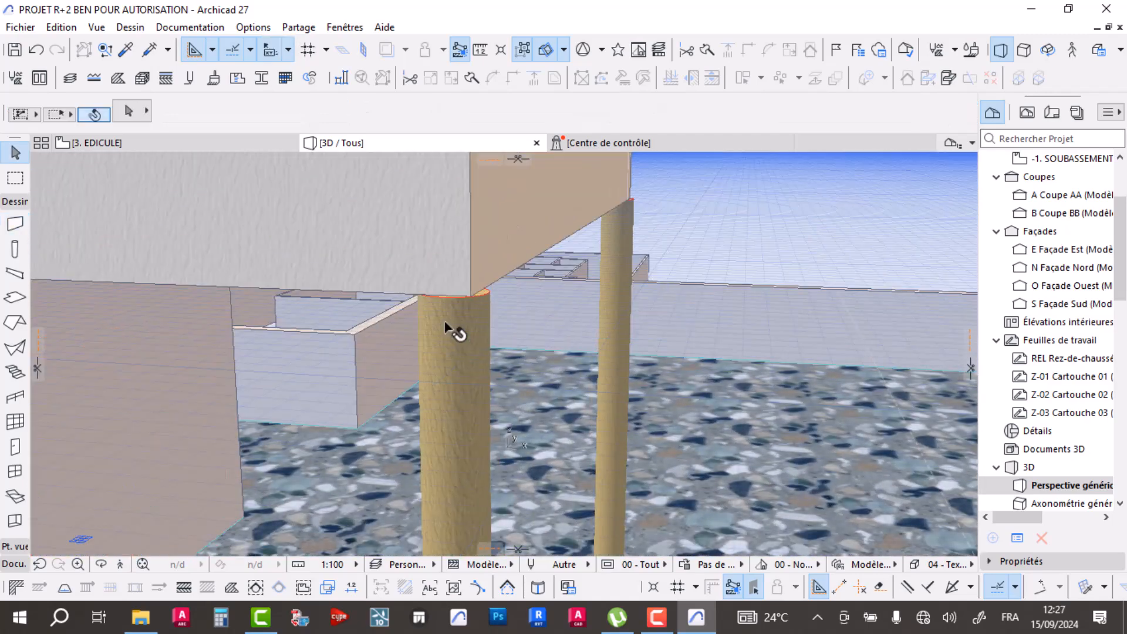
left_click(464, 325)
scroll(458, 344, "up", 1)
left_click(463, 322)
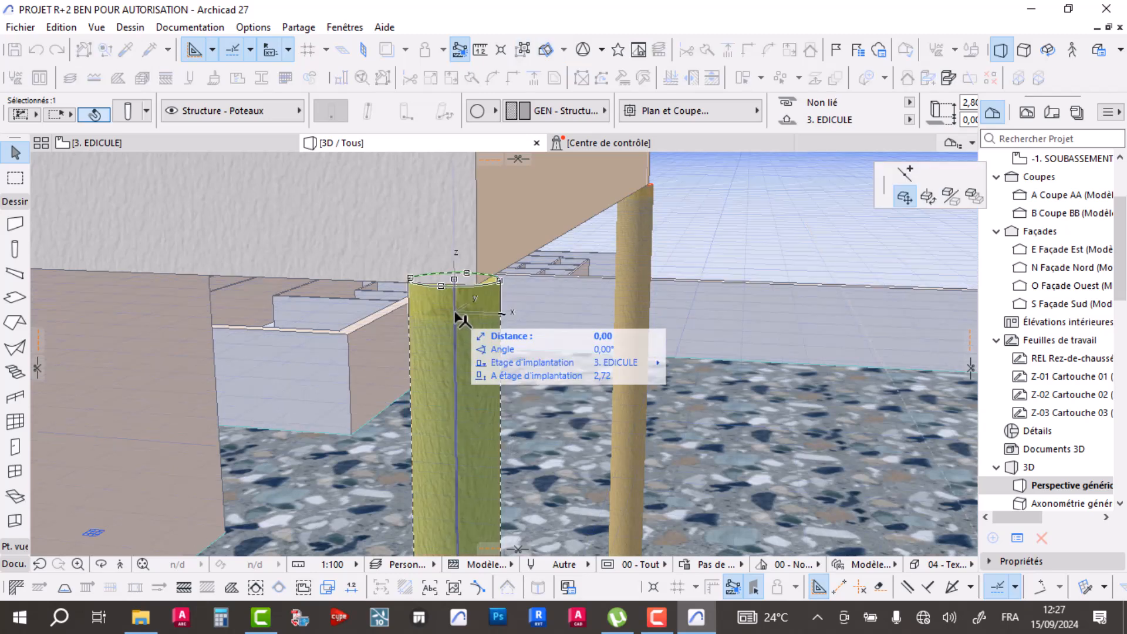
scroll(458, 317, "up", 1)
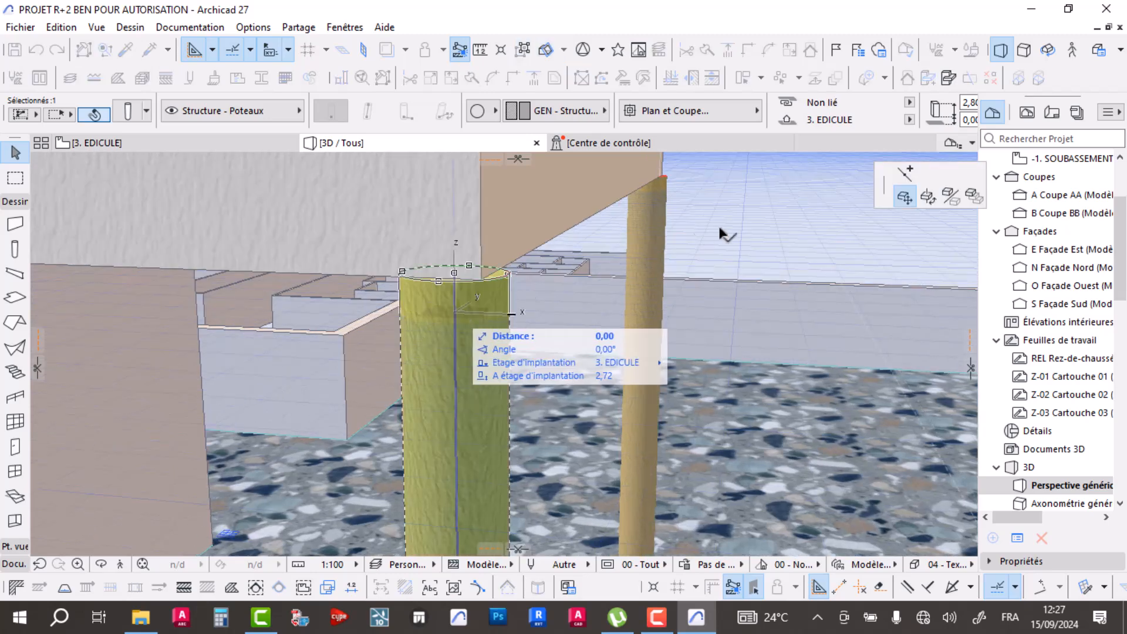
left_click(905, 173)
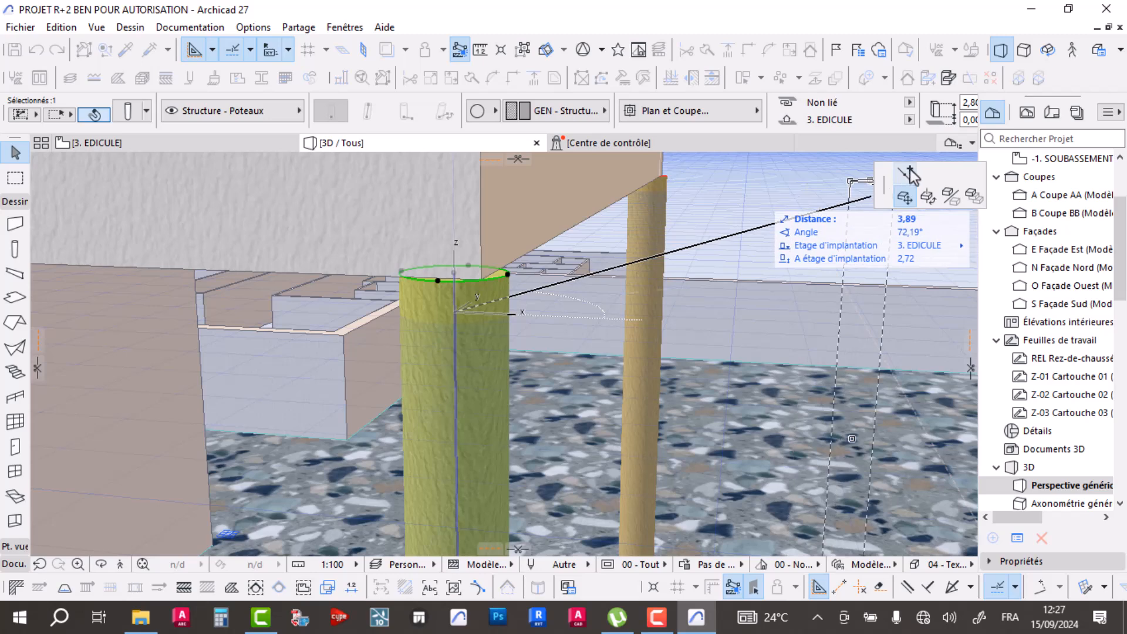
left_click(470, 321)
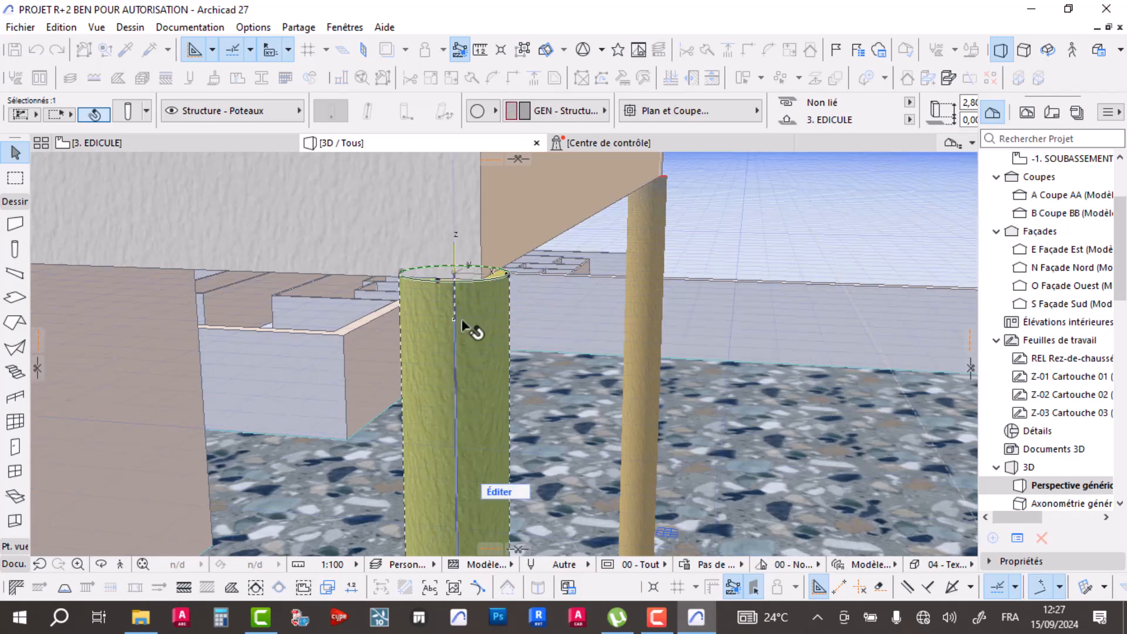
- Add a second division about 0.10 m below the first and start editing the column's individual segments
left_click(462, 357)
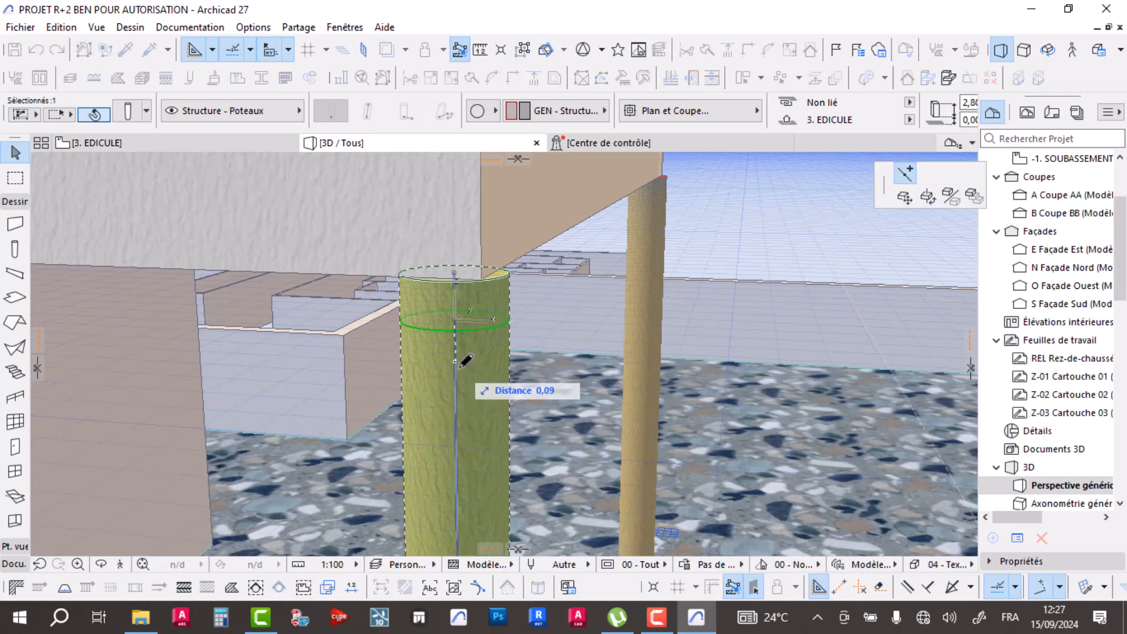
left_click(461, 365)
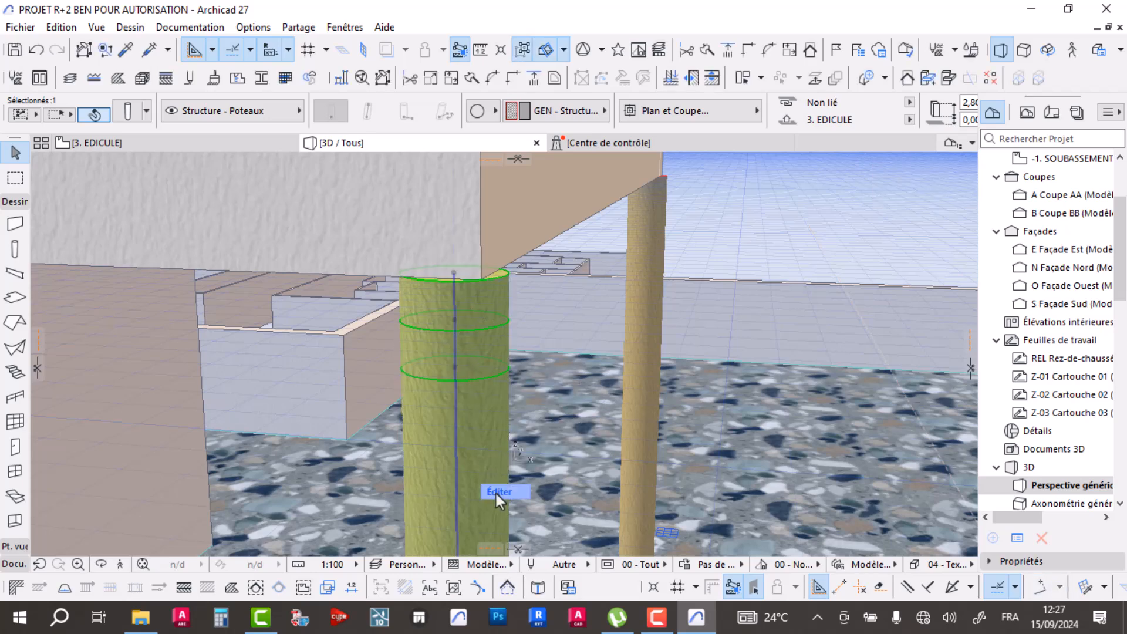
left_click(498, 492)
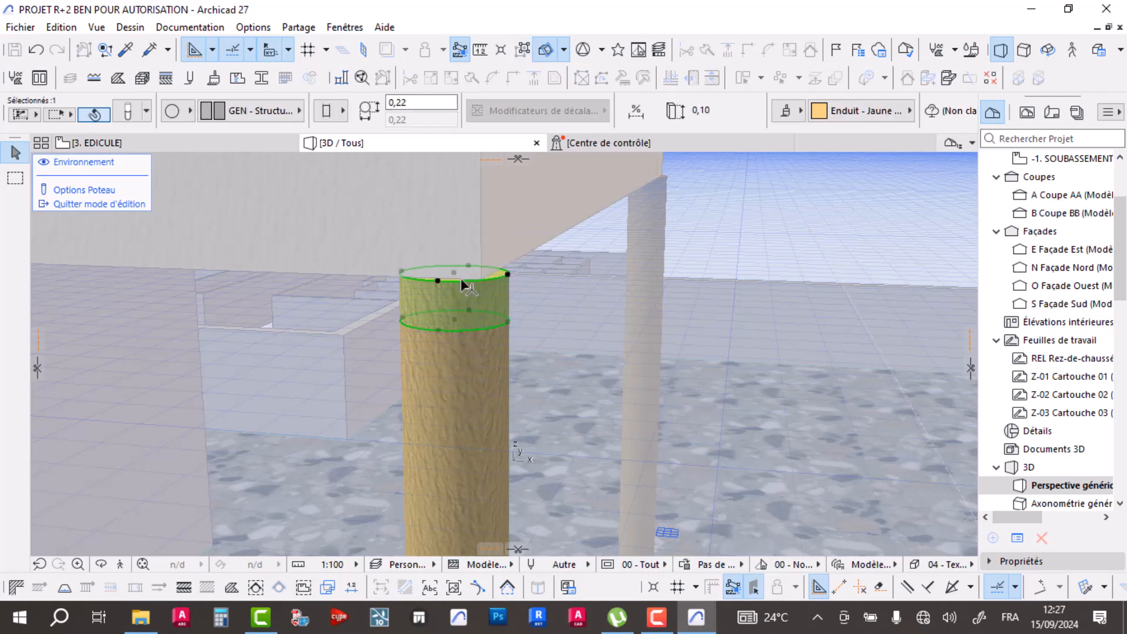
- Widen the corner column's topmost segment evenly around its axis to about 0.35 m across
middle_click_drag(482, 317, 219, 258, "shift")
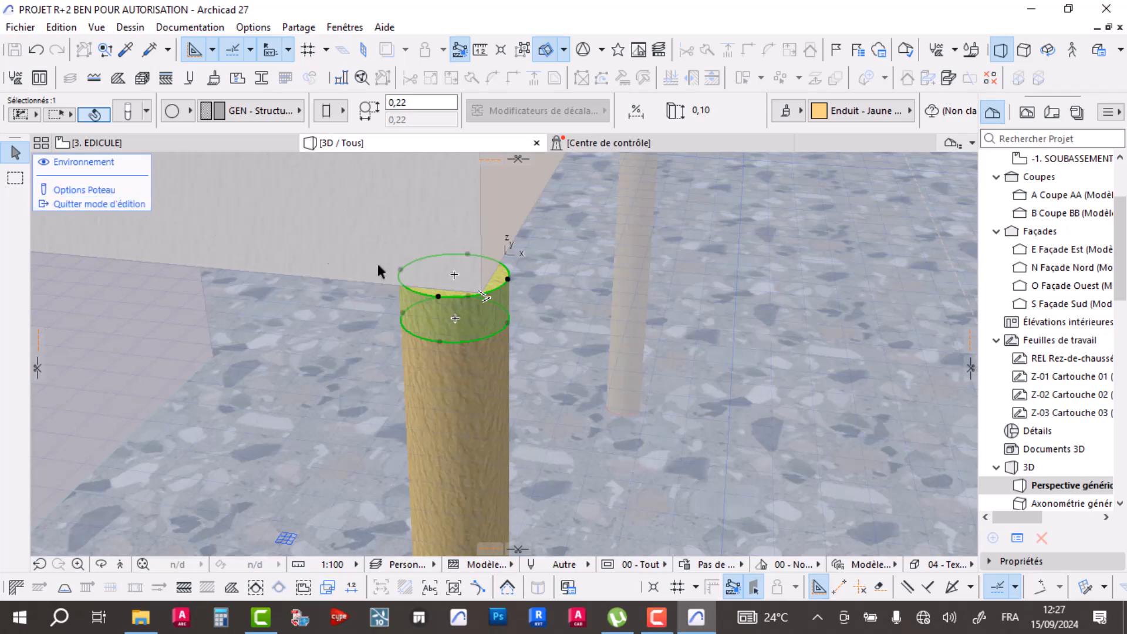
left_click(438, 298)
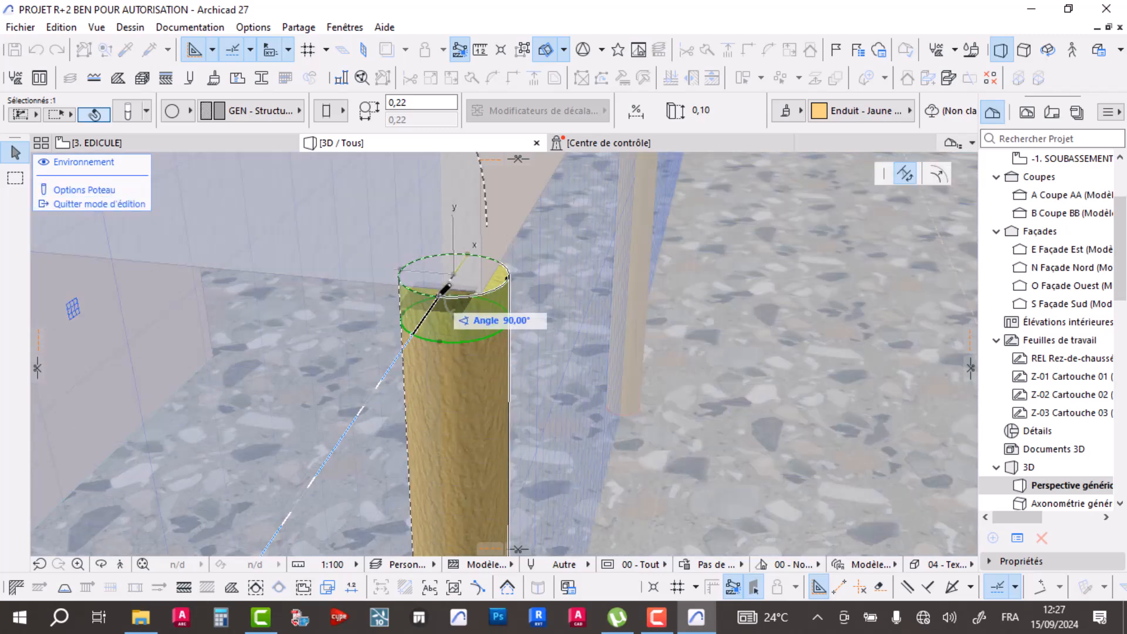
left_click(938, 175)
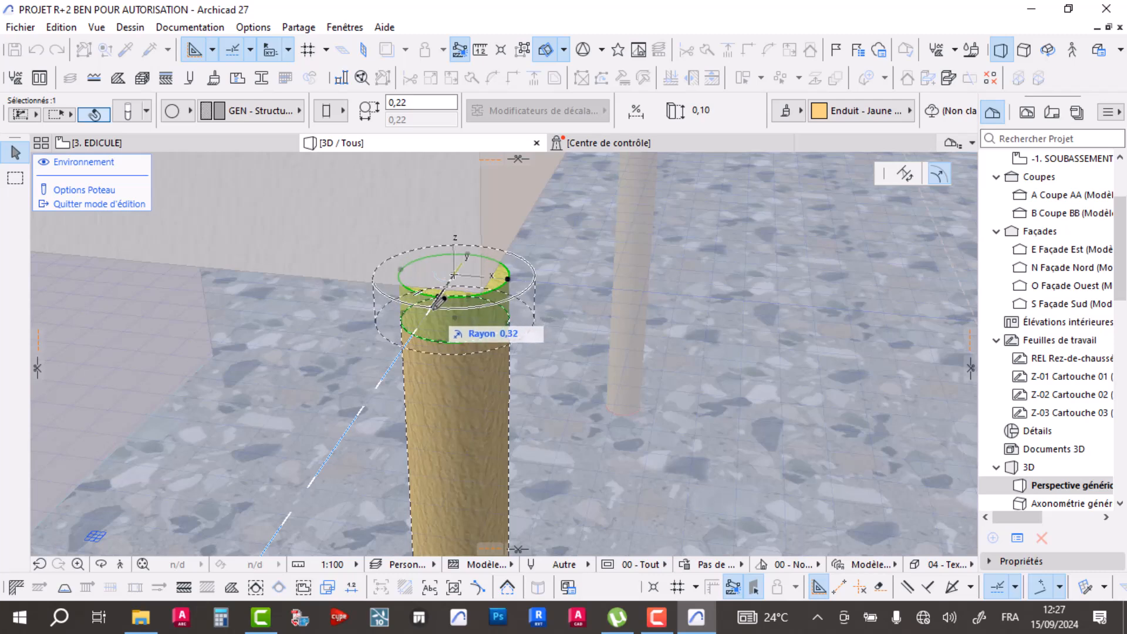
left_click(435, 305)
- Try to widen the segment directly below the column's cap to 0.35 m and undo the stretch
middle_click_drag(501, 403, 479, 382, "shift")
left_click(506, 372)
left_click(638, 452)
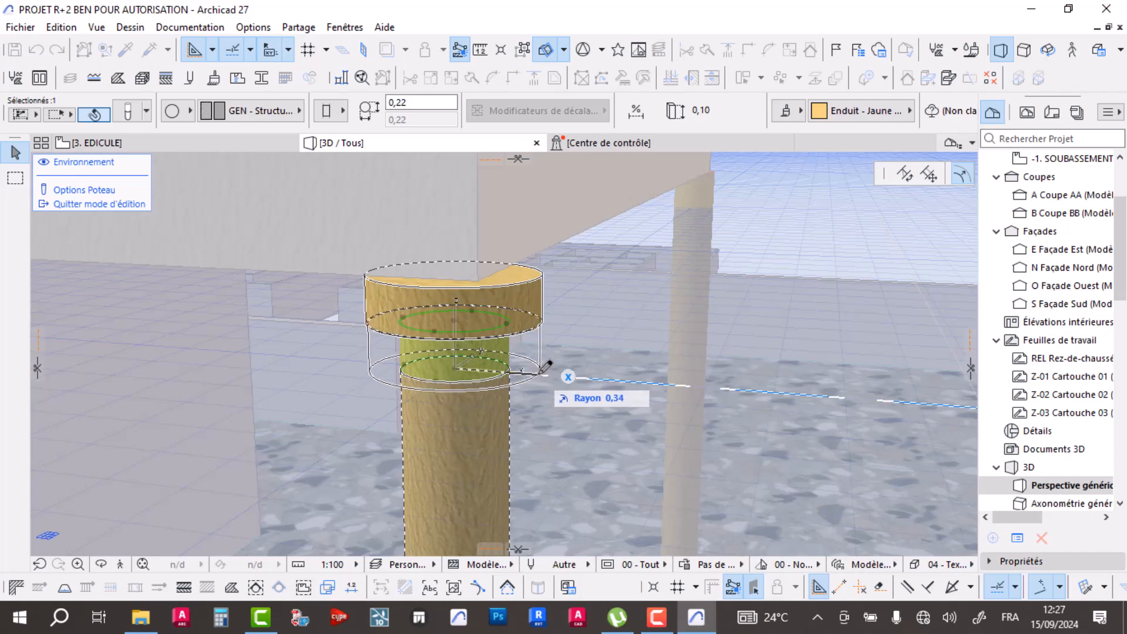
left_click(545, 367)
middle_click_drag(541, 378, 611, 415, "shift")
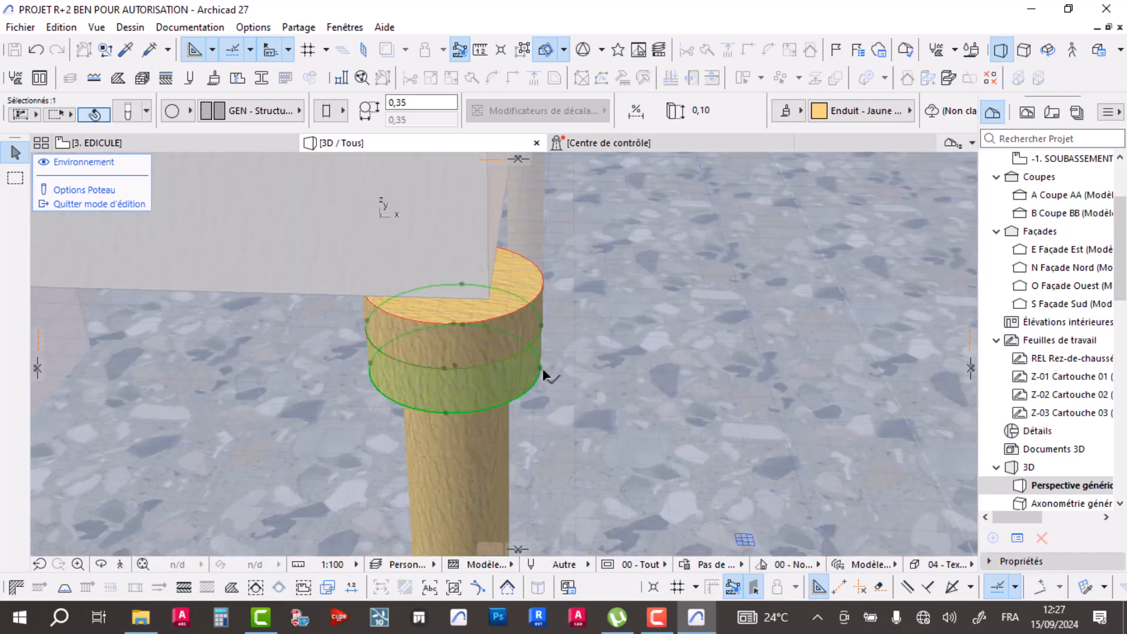
key("ctrl+z")
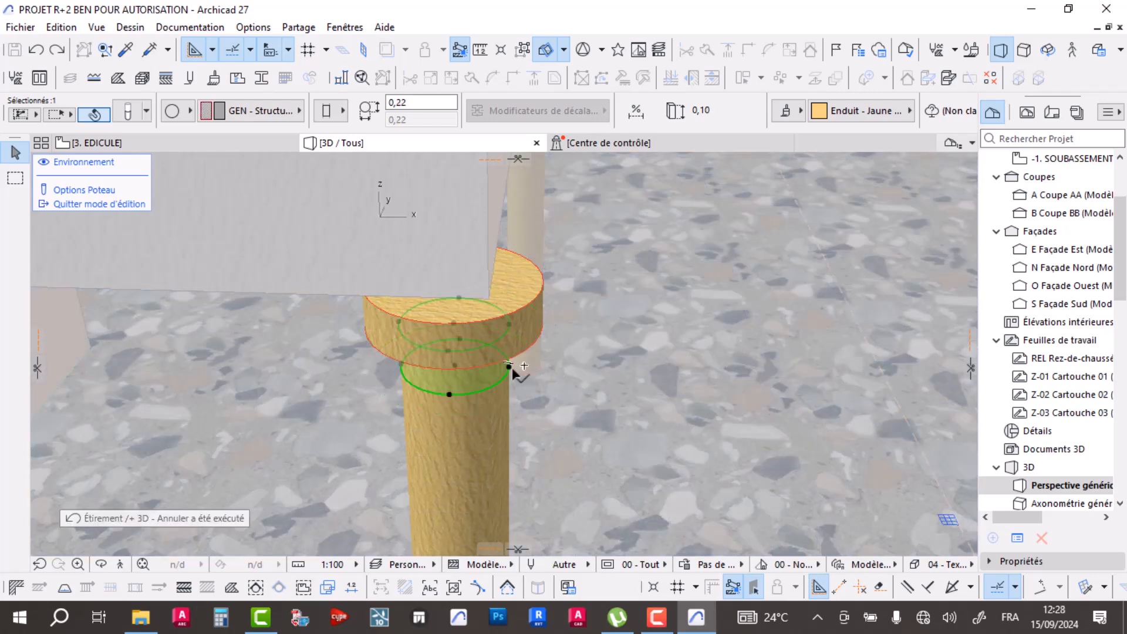
- Try a width of about 0.32 m for the column's second segment and undo that stretch too
left_click(510, 367)
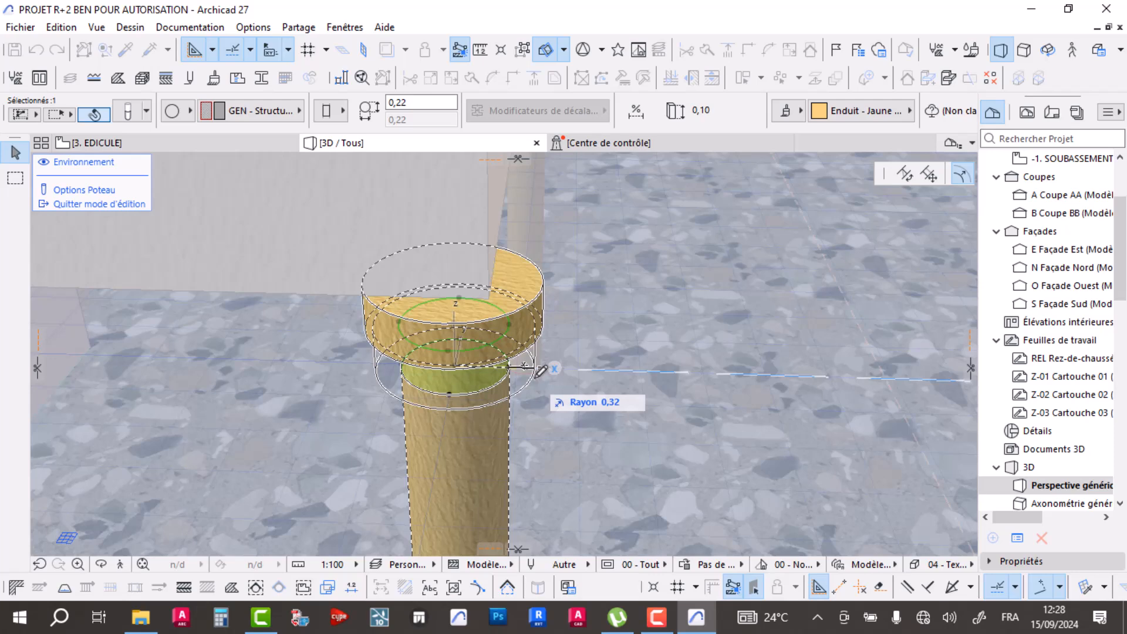
left_click(540, 369)
middle_click_drag(559, 420, 531, 403, "shift")
scroll(572, 376, "down", 3)
key("ctrl+z")
scroll(554, 368, "up", 3)
scroll(530, 402, "down", 3)
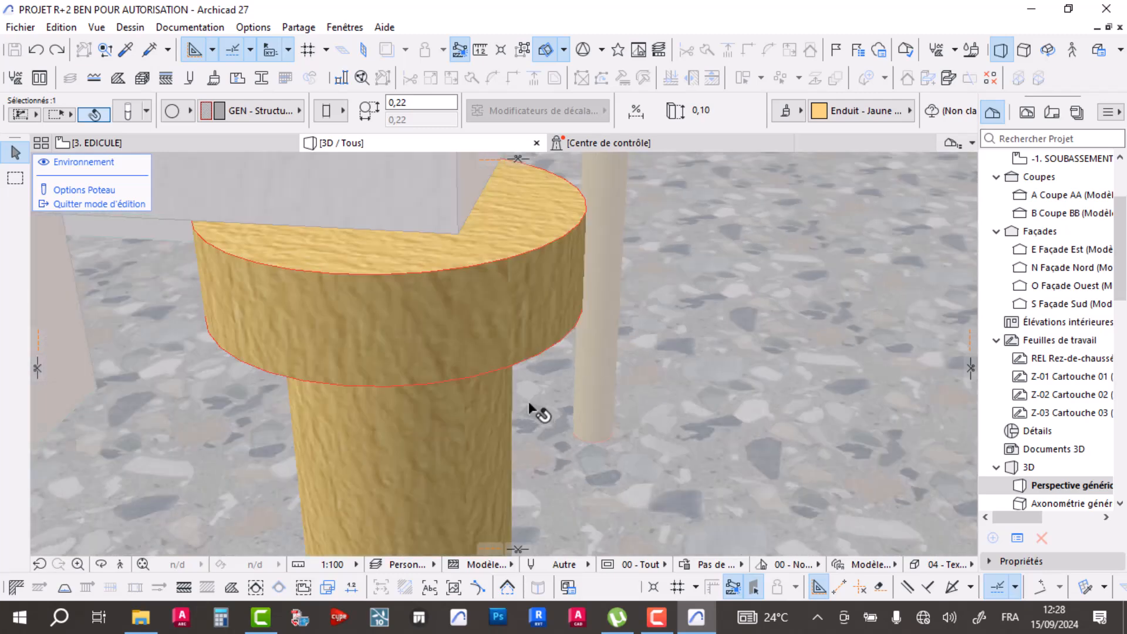
- Widen the column's second segment to 0.28 m to form a stepped capital and leave segment editing
left_click(511, 401)
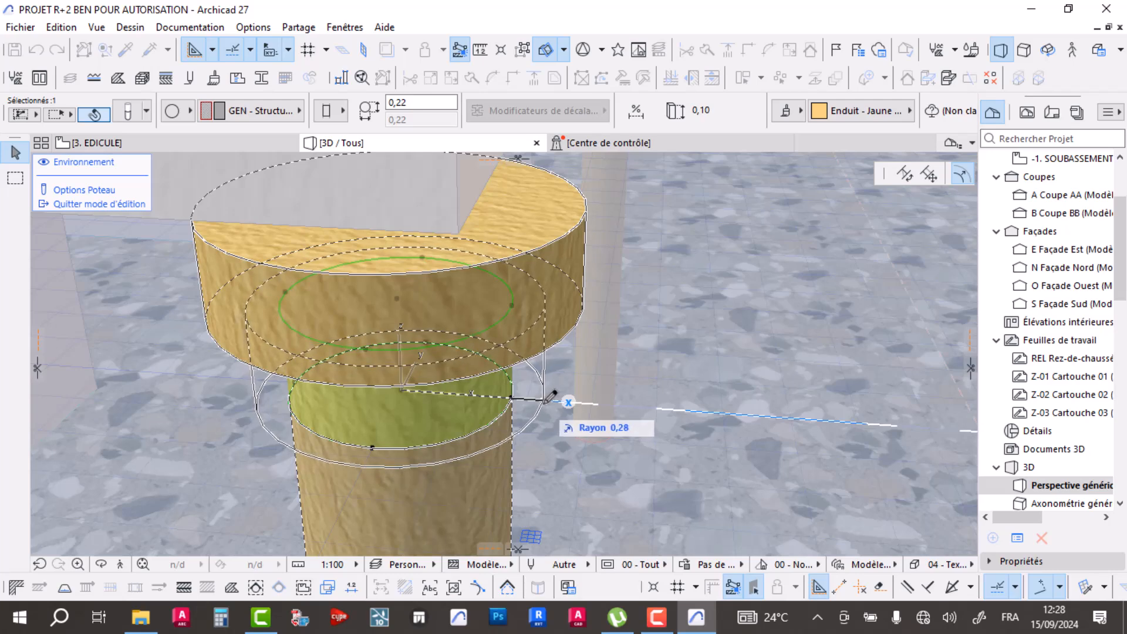
left_click(545, 400)
scroll(549, 397, "down", 10)
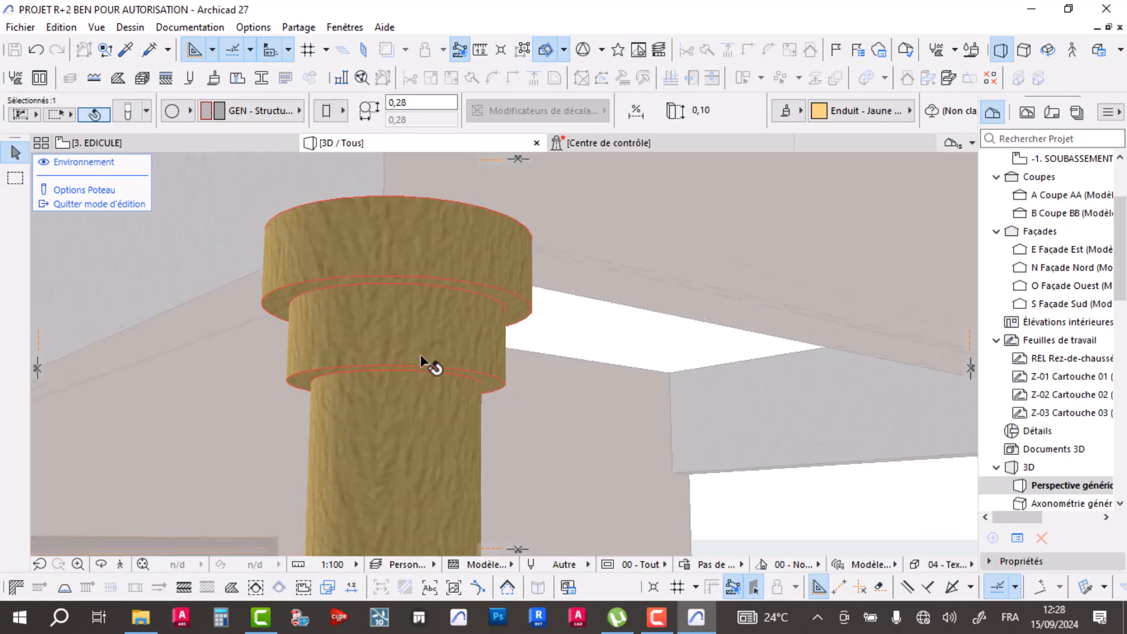
middle_click_drag(463, 433, 512, 448, "shift")
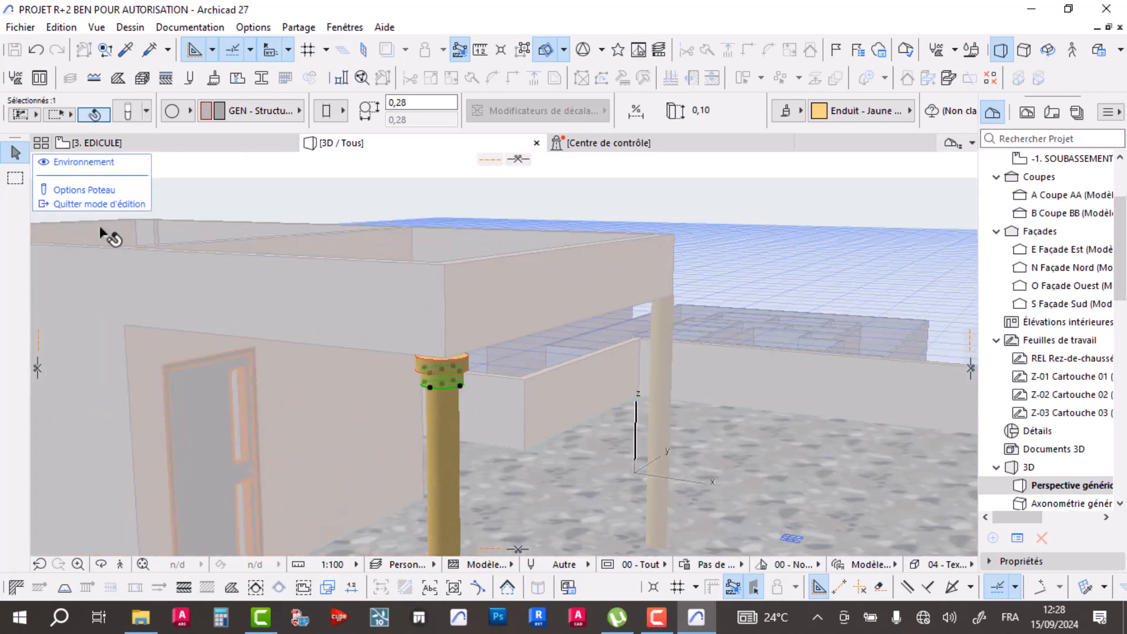
left_click(77, 204)
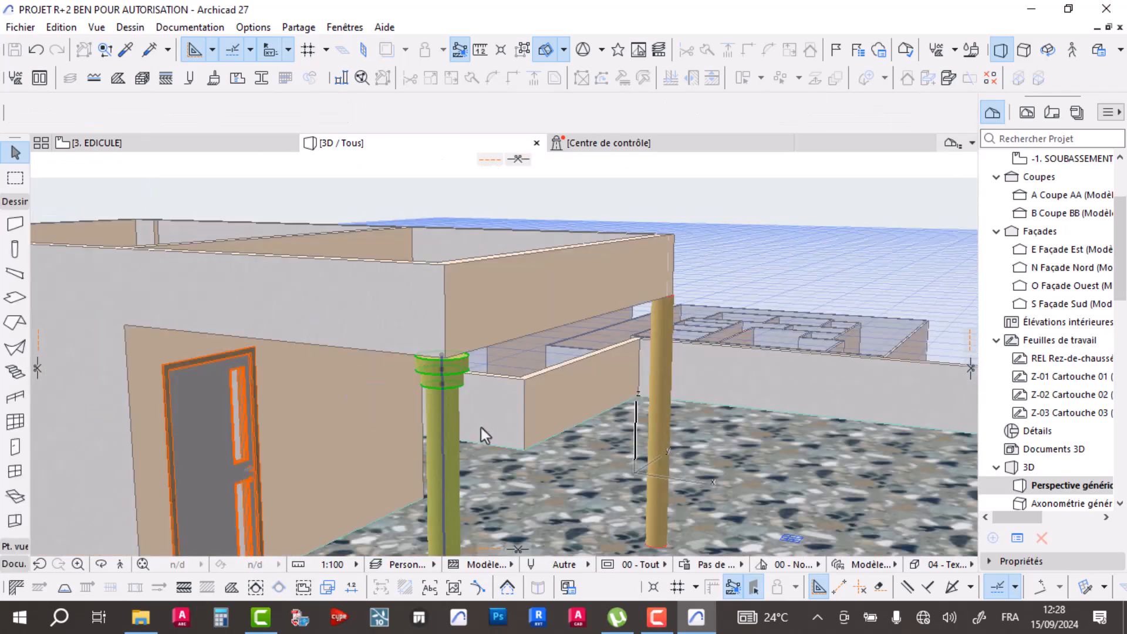
- Copy the corner column's settings, including its stepped capital, to the second porch column
scroll(499, 391, "up", 4)
middle_click_drag(396, 372, 390, 444, "shift")
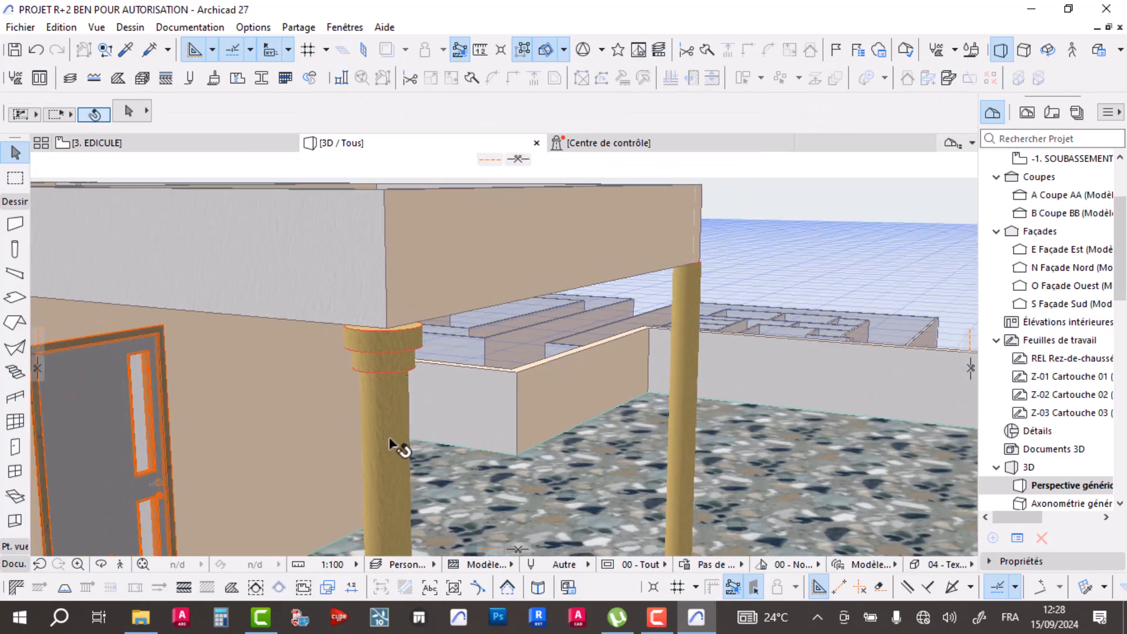
left_click(388, 429, "alt")
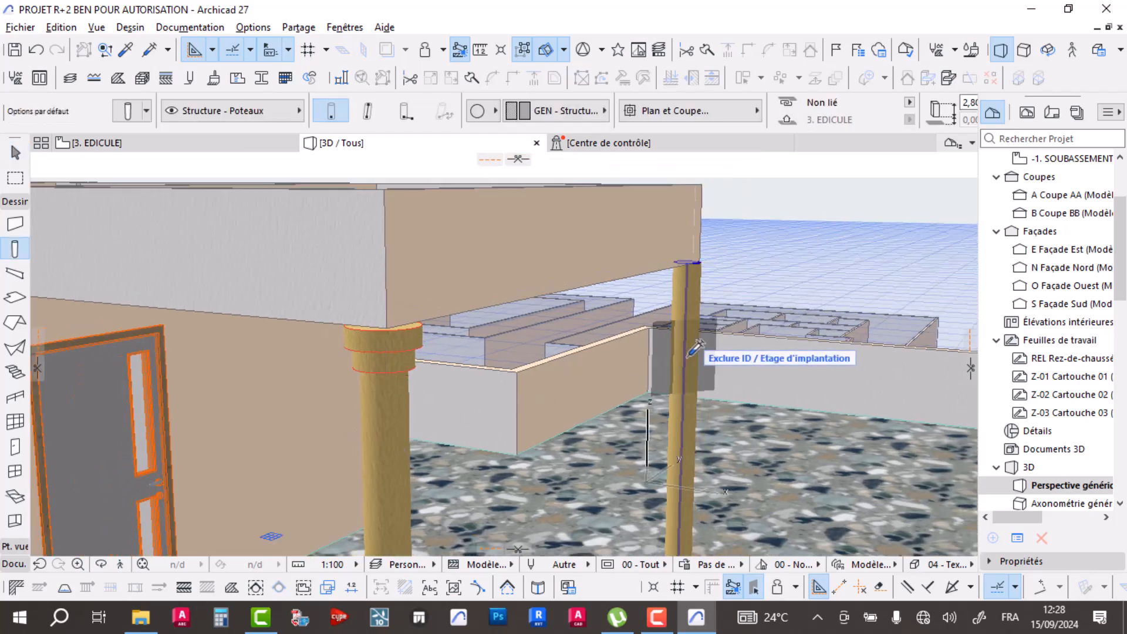
key("Escape")
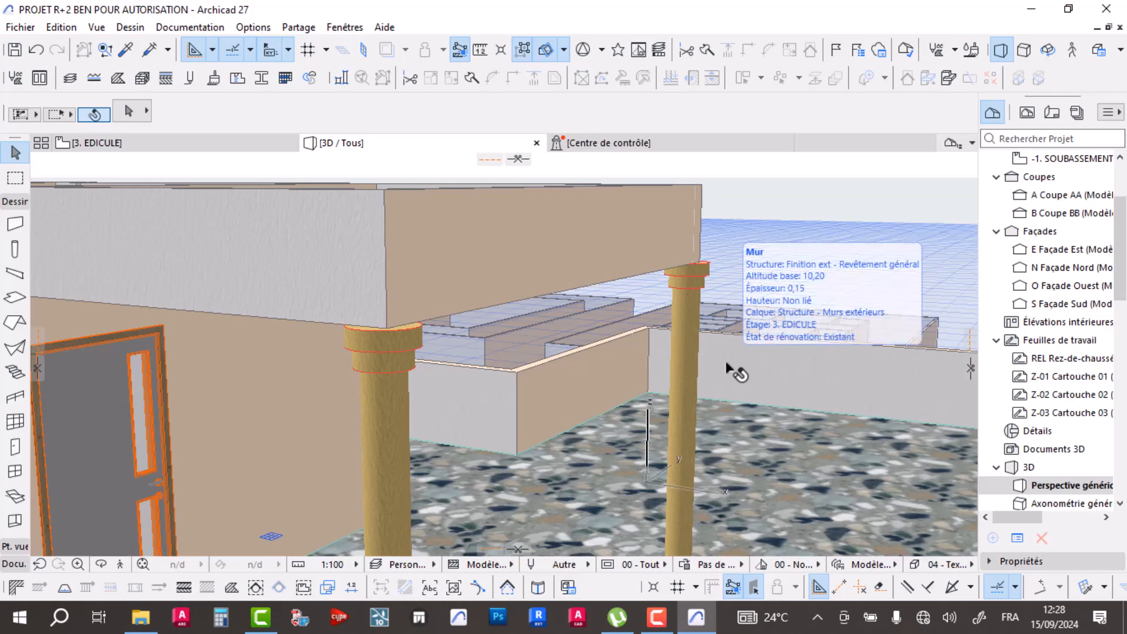
- Examine the whole building and its rooftop stair block with the porch columns from several sides in 3D
scroll(521, 382, "down", 3)
scroll(519, 361, "down", 5)
middle_click_drag(483, 410, 511, 395, "shift")
scroll(382, 458, "up", 5)
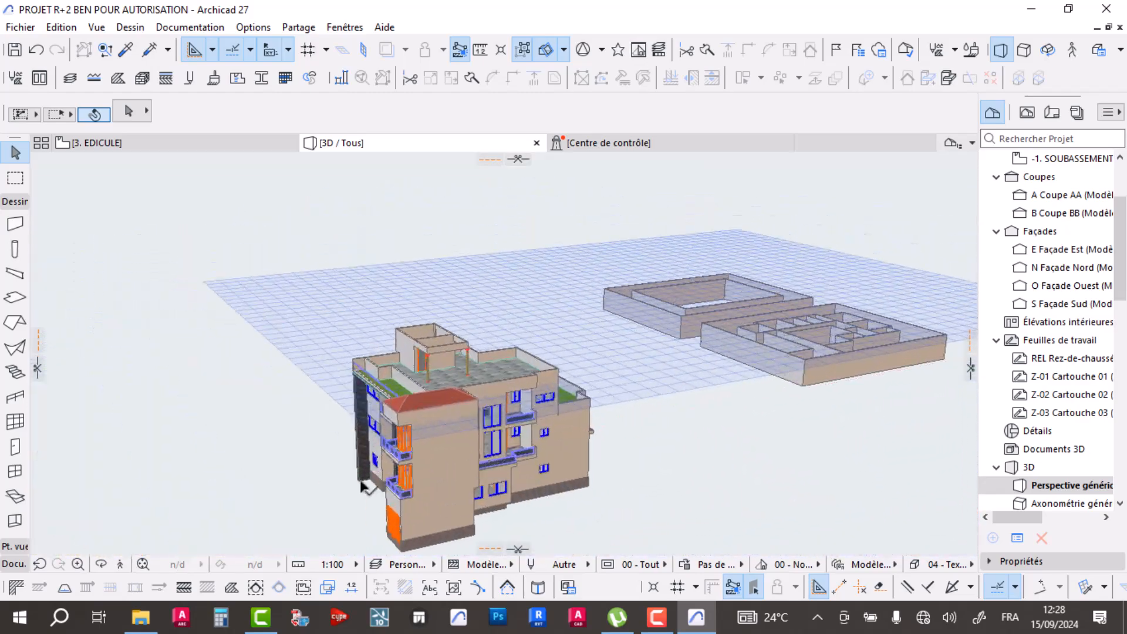
middle_click_drag(428, 417, 723, 313)
scroll(421, 350, "up", 4)
scroll(433, 352, "down", 4)
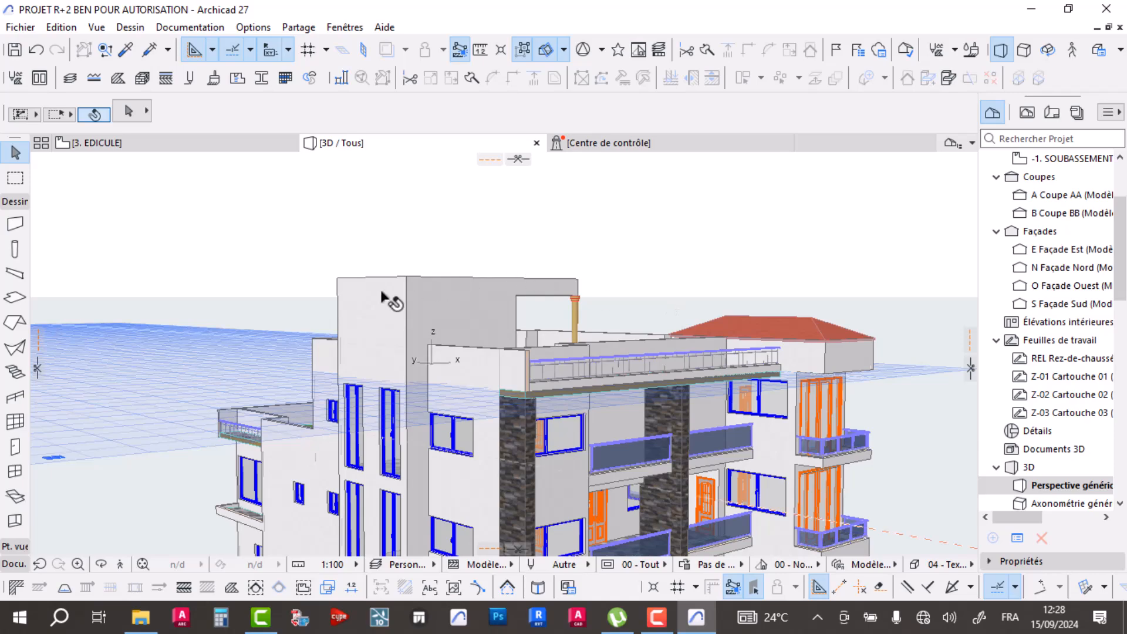
middle_click_drag(484, 312, 728, 326, "shift")
middle_click_drag(203, 332, 322, 333, "shift")
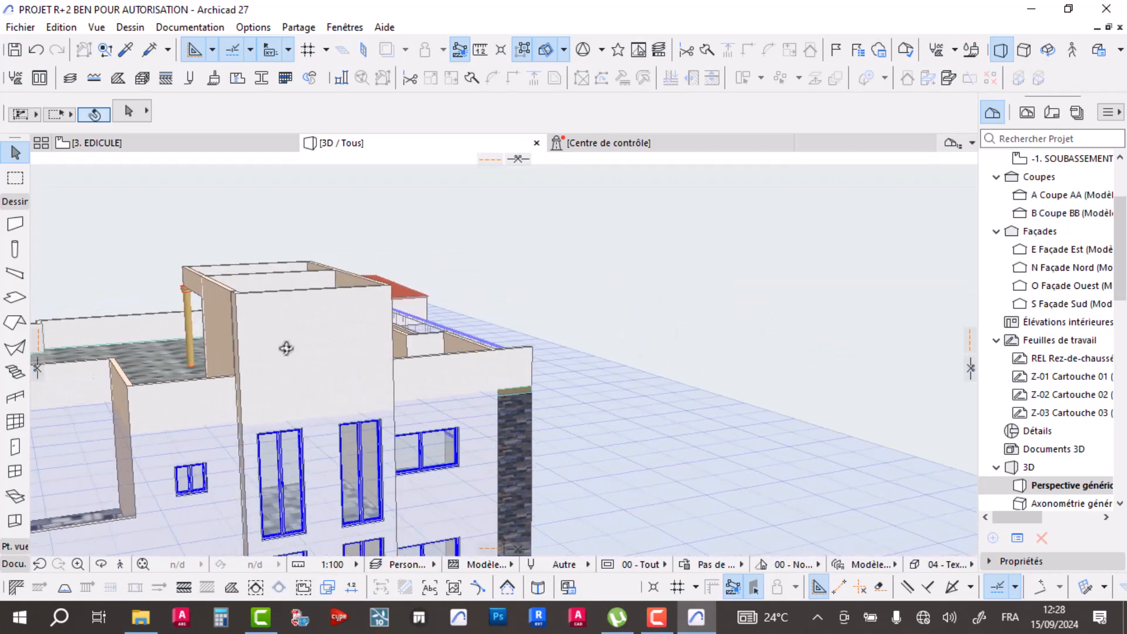
middle_click_drag(230, 353, 307, 351)
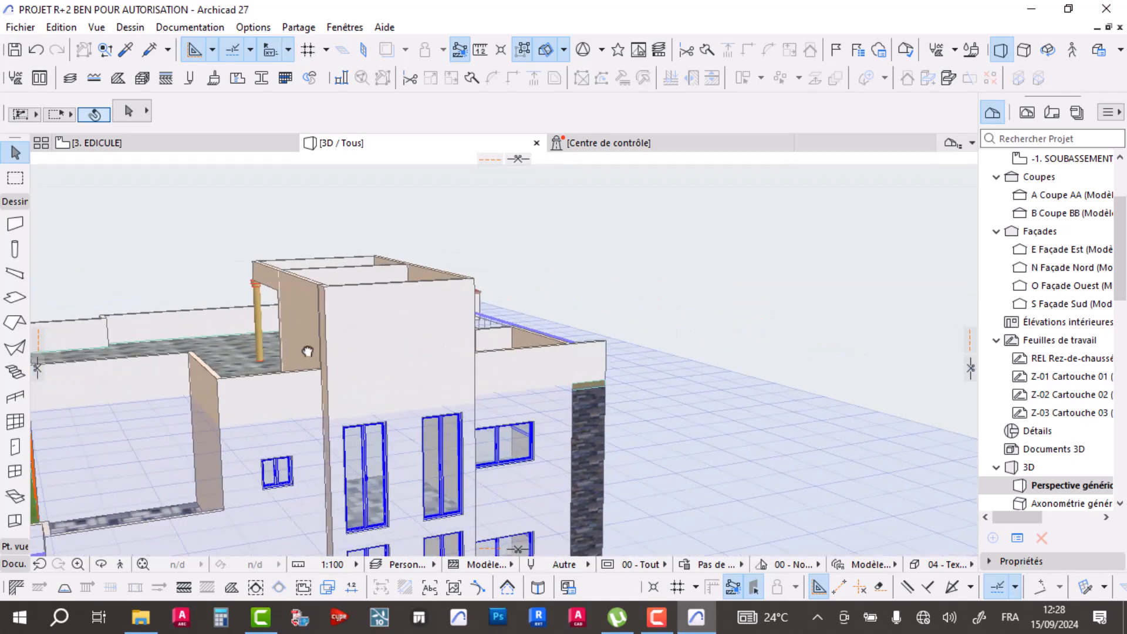
- Return to the EDICULE floor plan and set the default slab's top surface to Béton - Brut
left_click(134, 144)
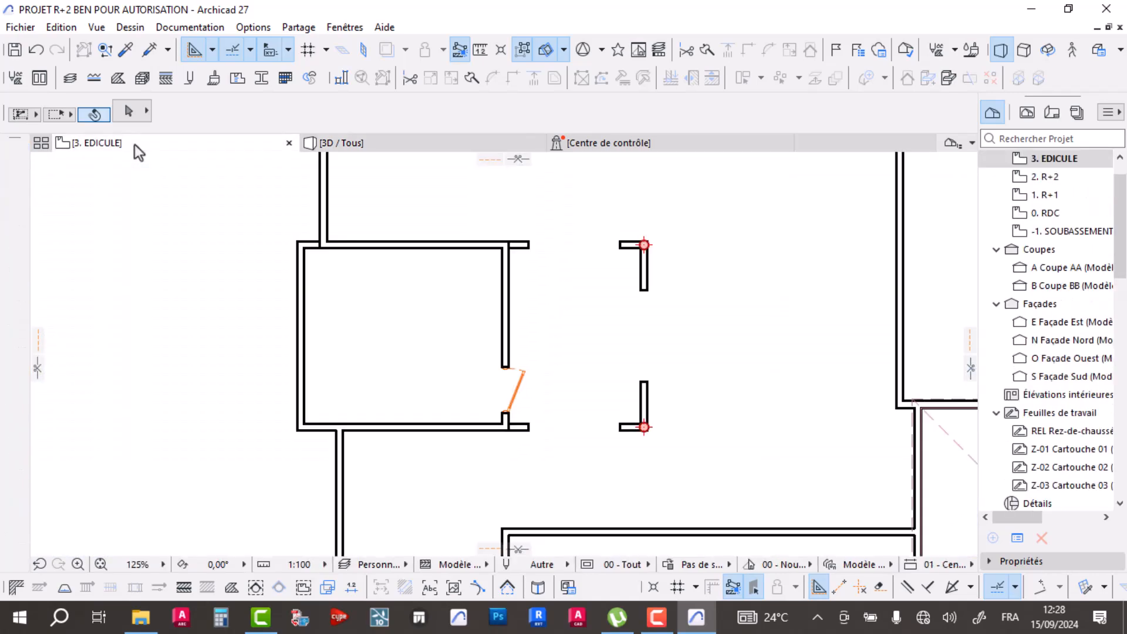
left_click(568, 351)
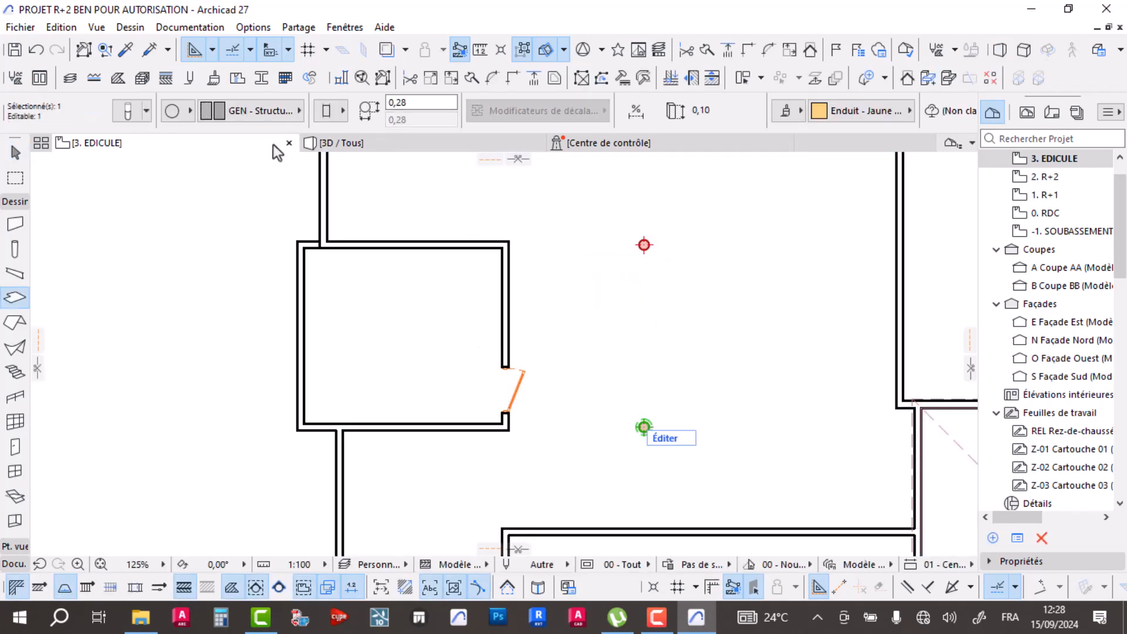
key("Escape")
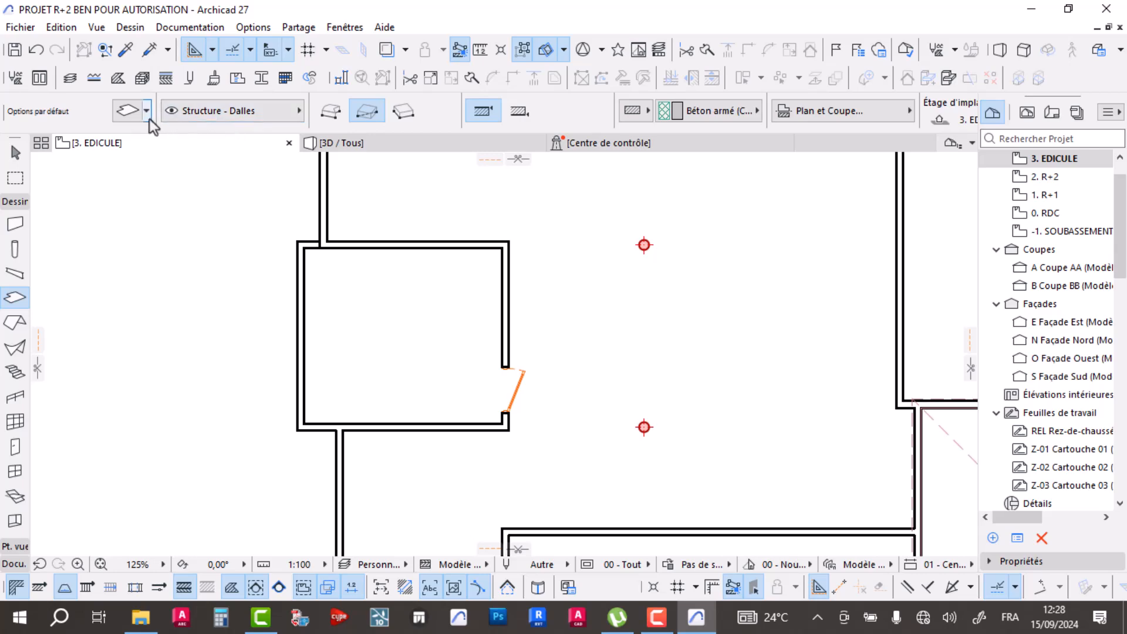
left_click(122, 112)
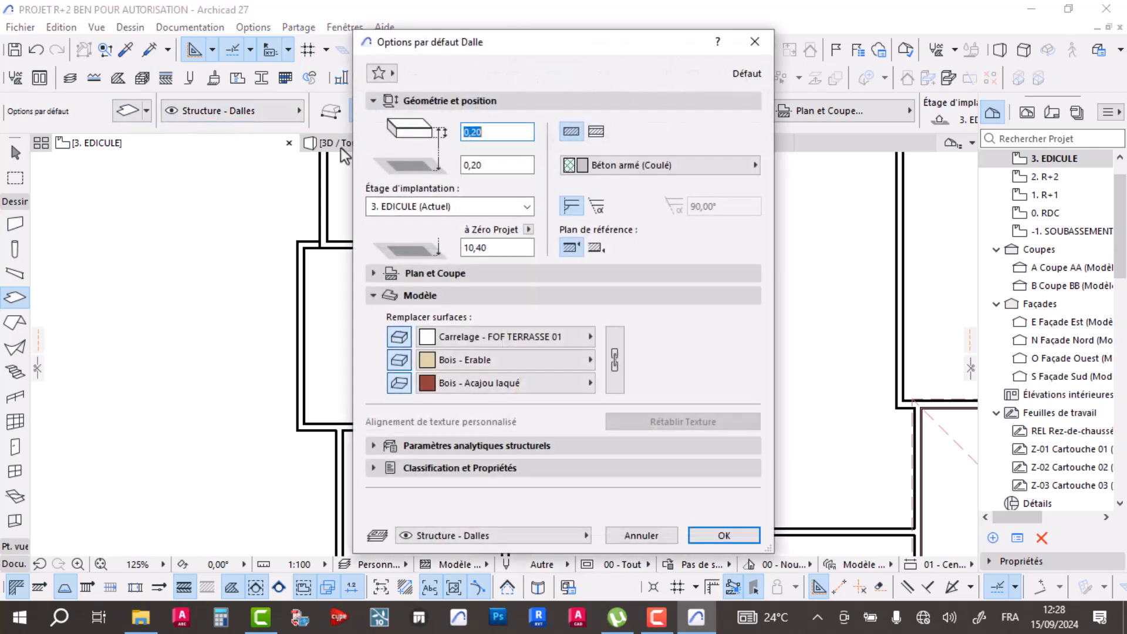
left_click(588, 338)
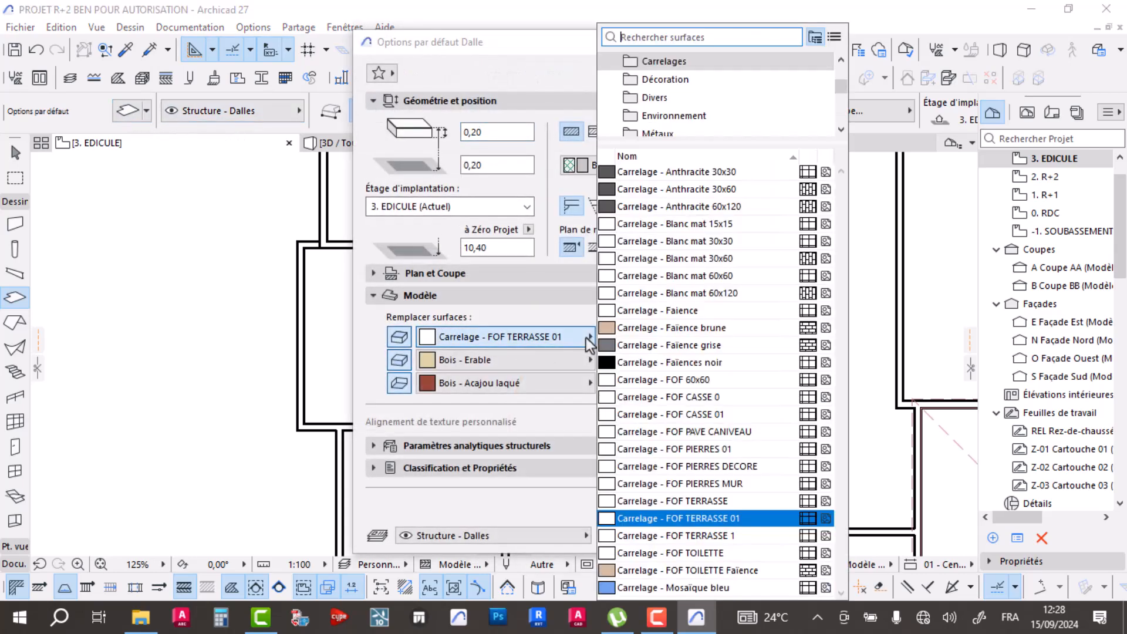
scroll(670, 103, "up", 3)
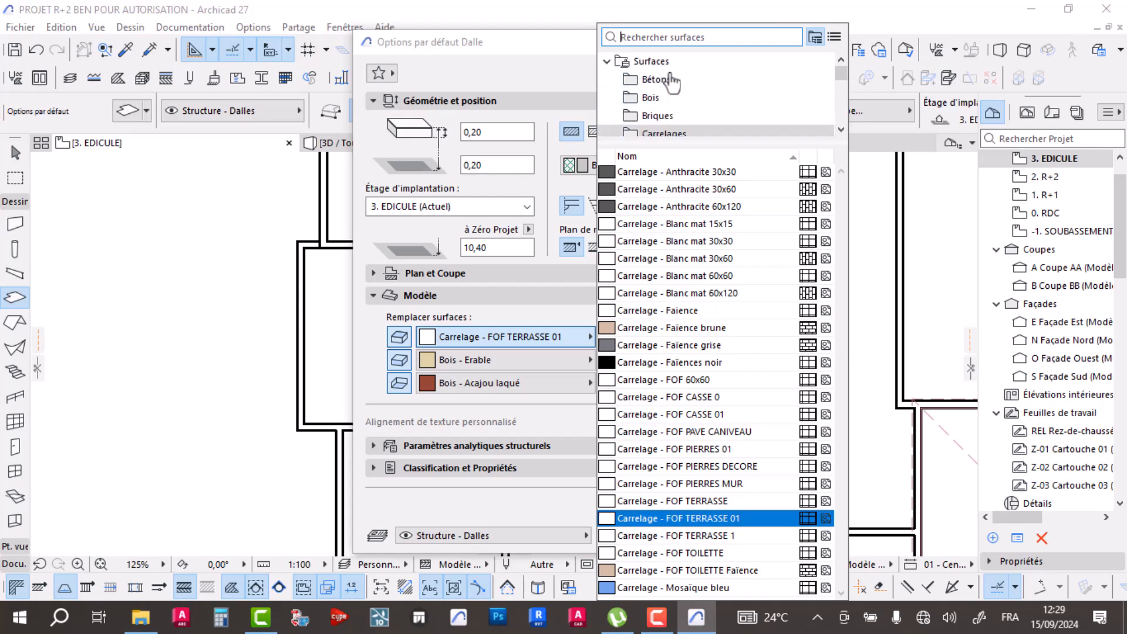
left_click(667, 82)
left_click(657, 173)
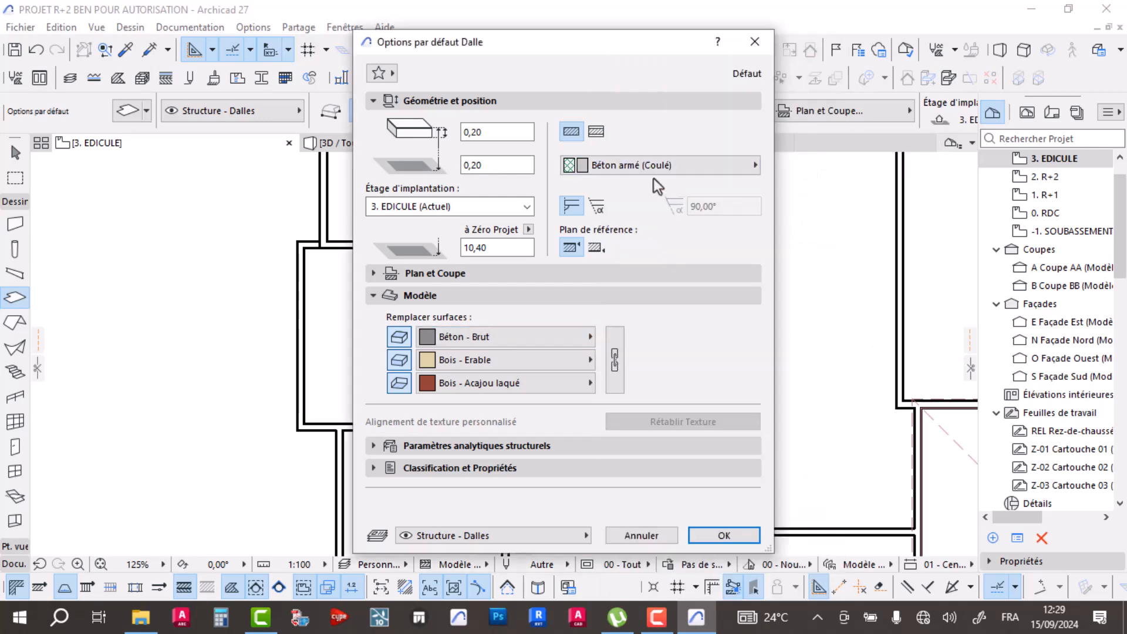
left_click(722, 536)
- Draw a rectangular slab at offset 3,00 from the stair block's outer corner to the opposite porch column and extend all edges outward about 0.35 m
scroll(562, 122, "right", 5)
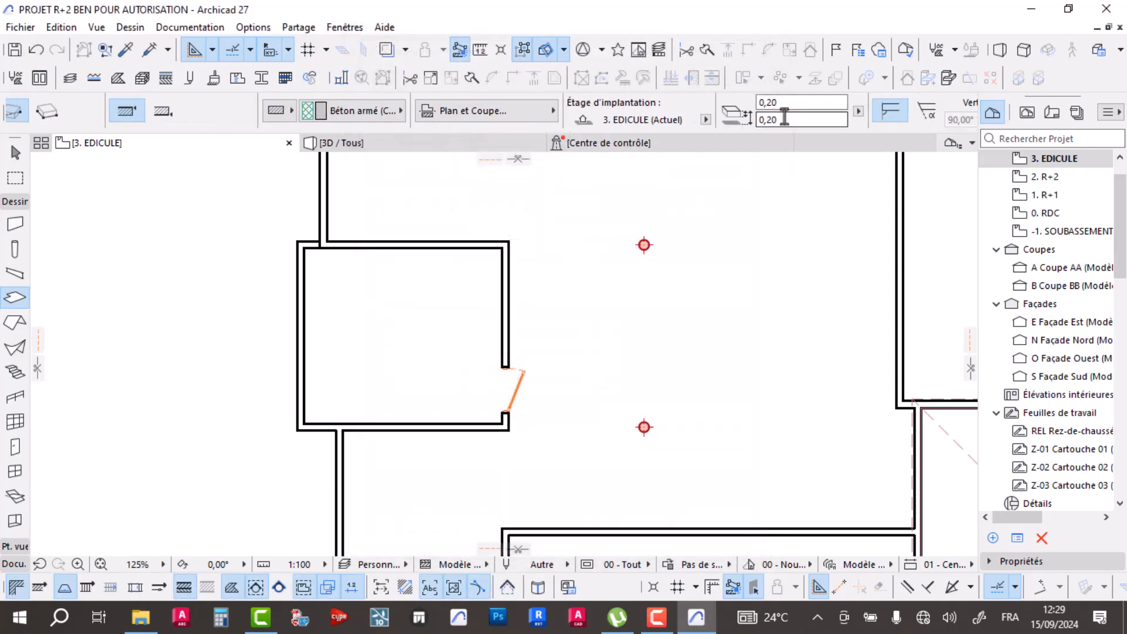
type("3,00")
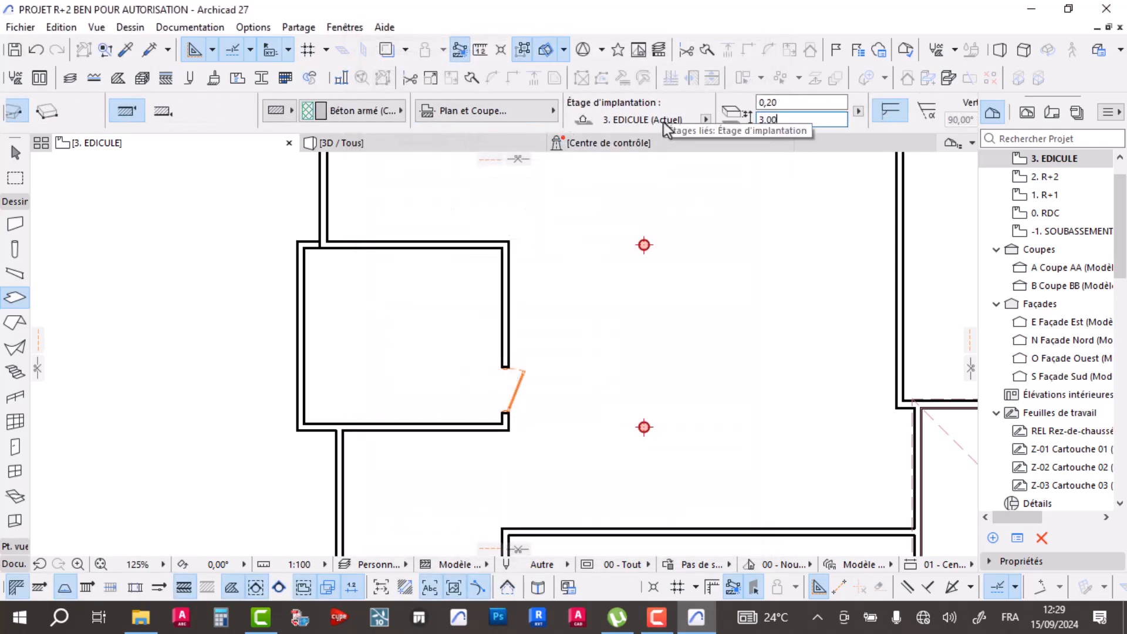
scroll(318, 214, "up", 4)
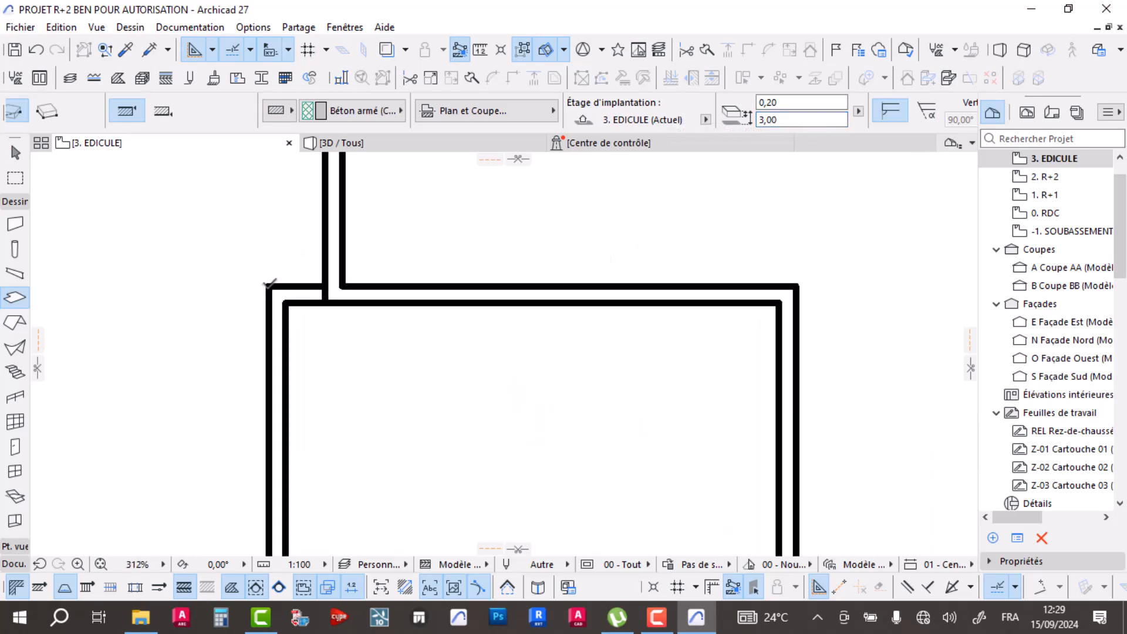
left_click(269, 286)
scroll(536, 358, "down", 4)
middle_click_drag(584, 389, 396, 293)
scroll(598, 419, "up", 3)
left_click(569, 411)
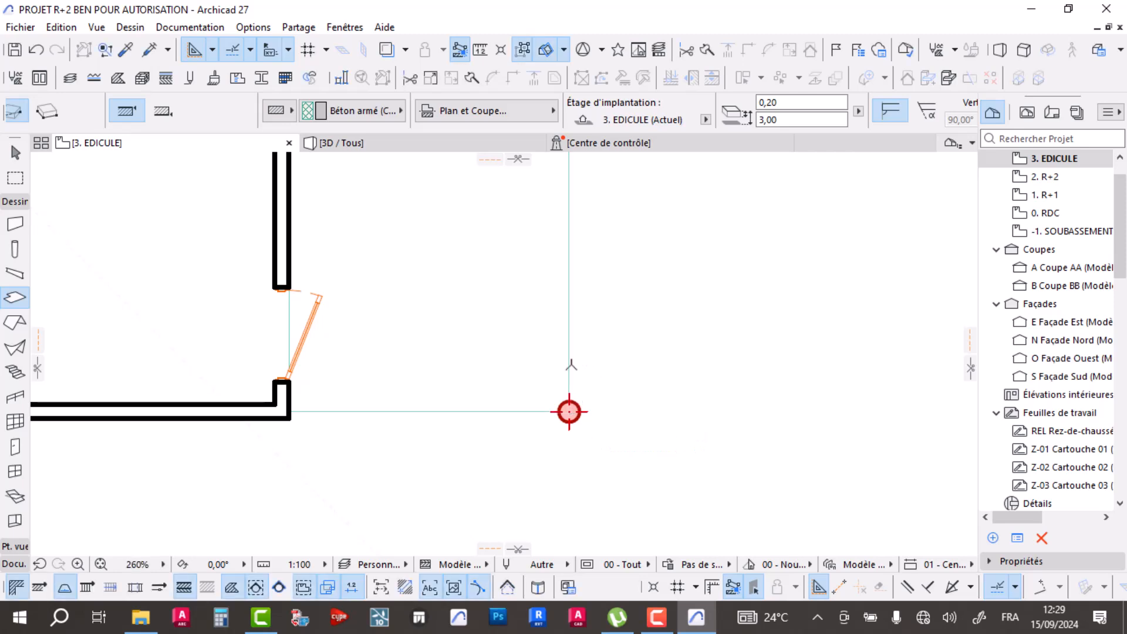
left_click(569, 340)
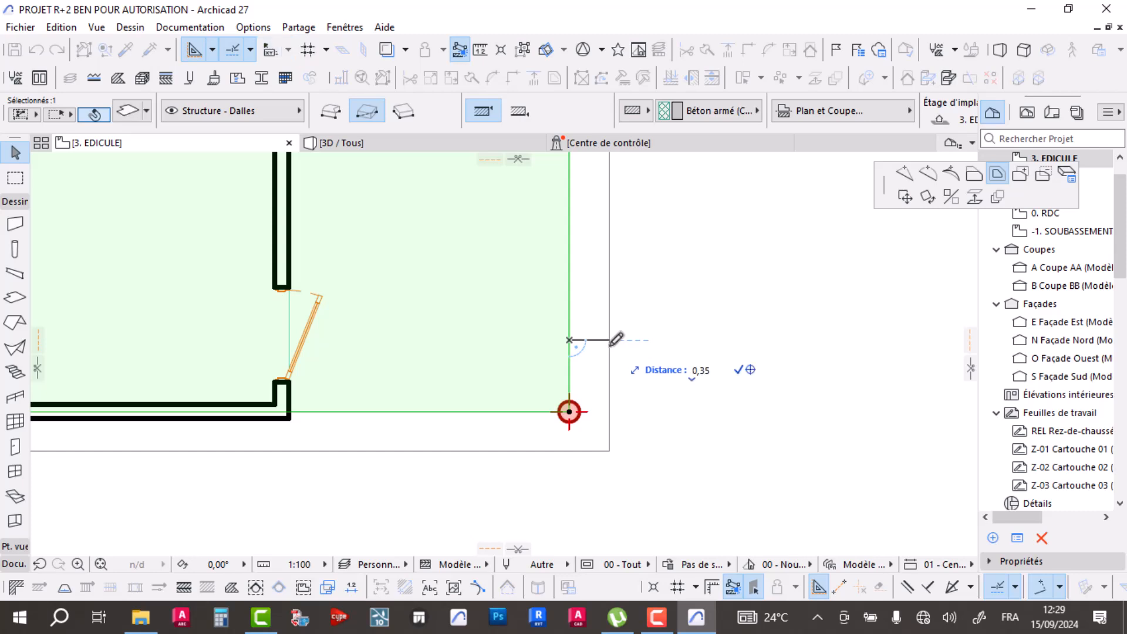
left_click(616, 340)
- Select the new roof slab in 3D and raise its offset from the EDICULE level to 3,40 m
left_click(442, 146)
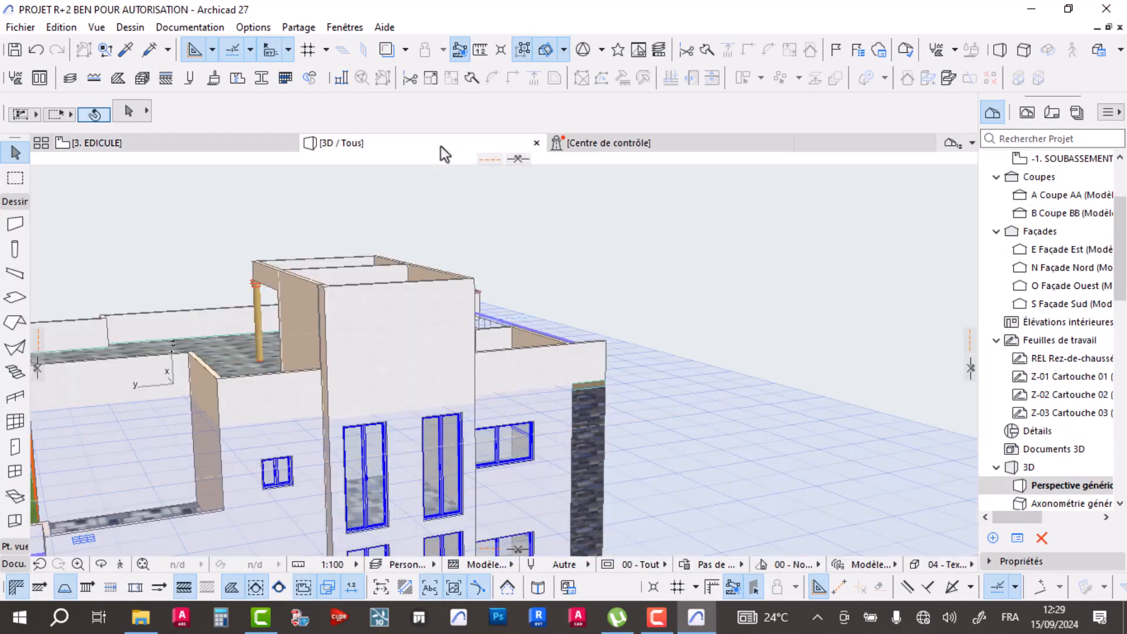
middle_click_drag(421, 308, 189, 334, "shift")
middle_click_drag(597, 319, 672, 223, "shift")
scroll(669, 216, "up", 3)
left_click(749, 270)
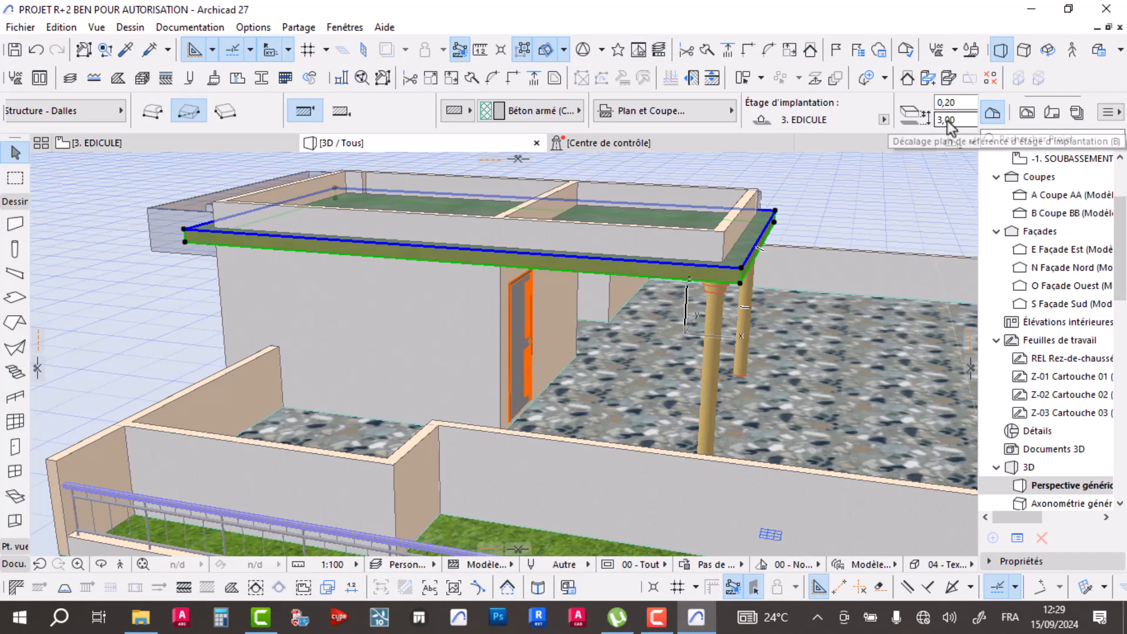
key("Return")
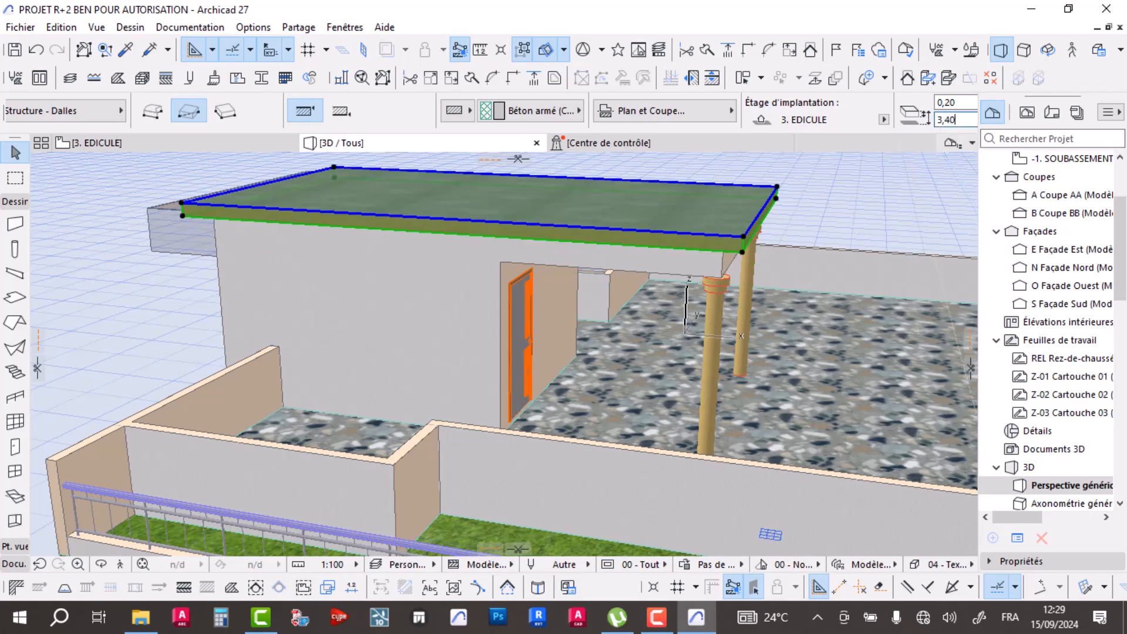
- Make a vertical copy of the roof slab directly on top of the original, at offset 3,60 m
middle_click_drag(672, 209, 467, 252, "shift")
scroll(468, 253, "down", 3)
middle_click_drag(543, 257, 636, 252, "shift")
scroll(511, 217, "up", 6)
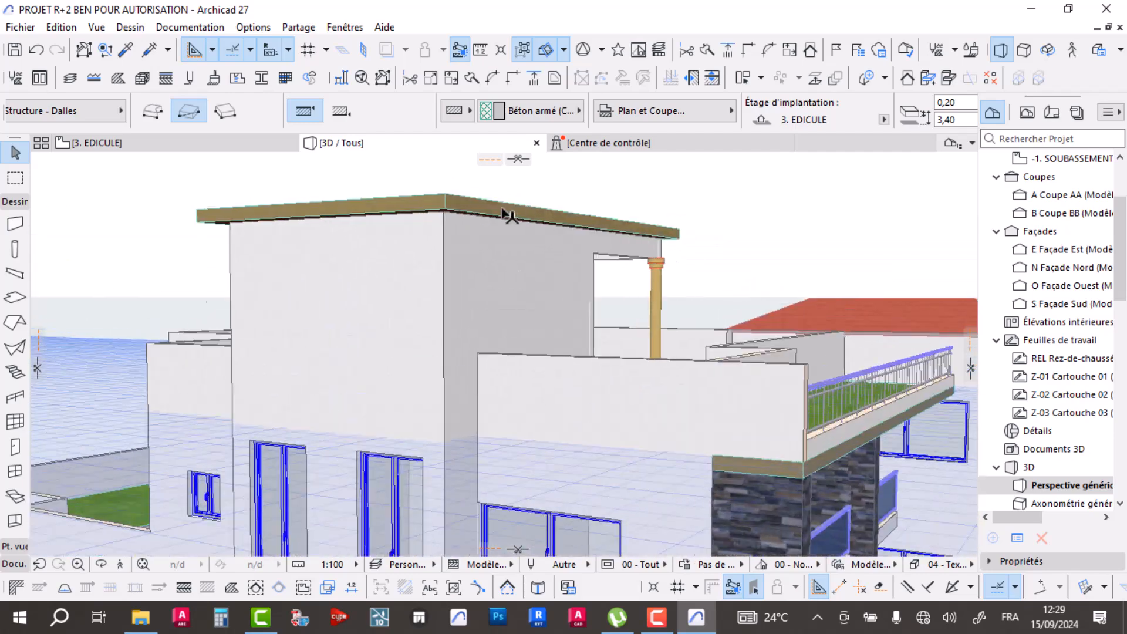
middle_click_drag(439, 209, 559, 345, "shift")
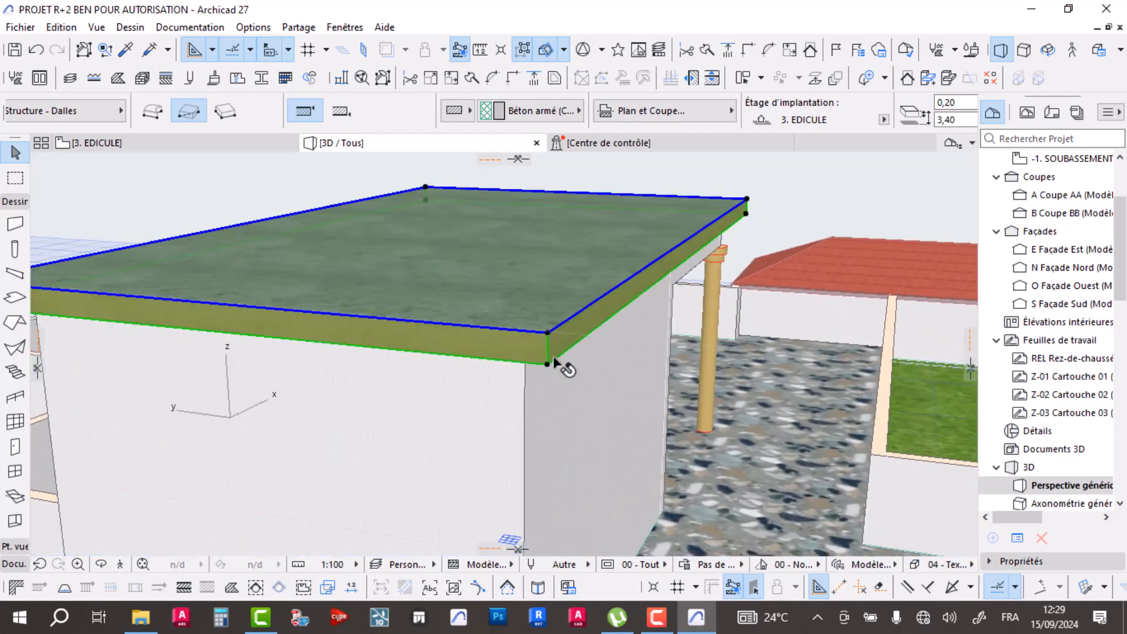
left_click(548, 366)
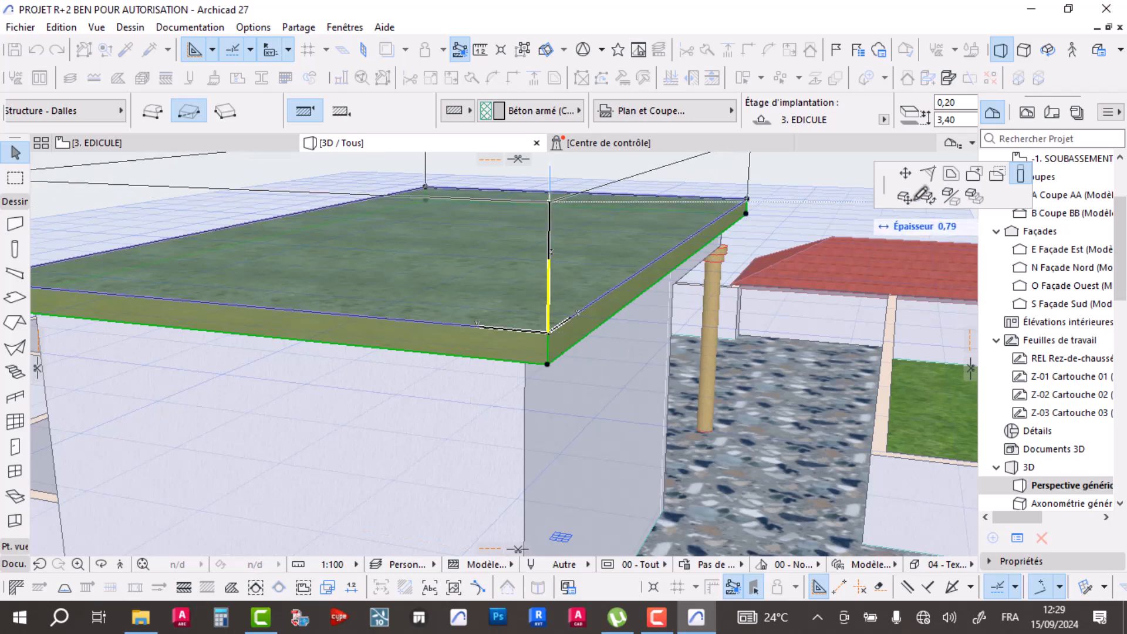
left_click(908, 200)
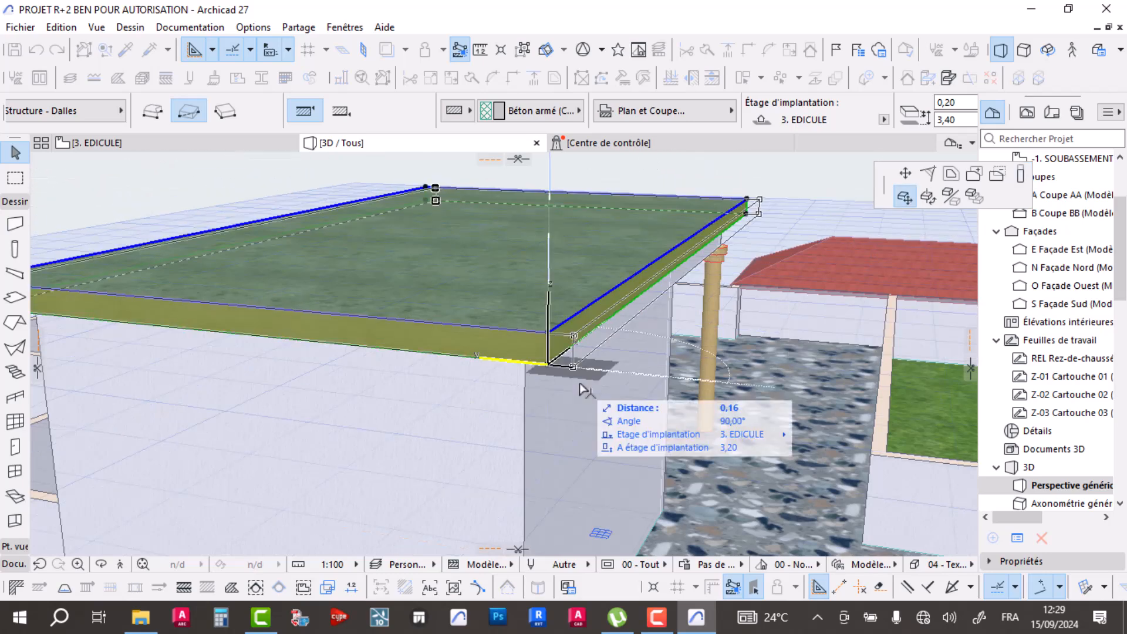
left_click(550, 335)
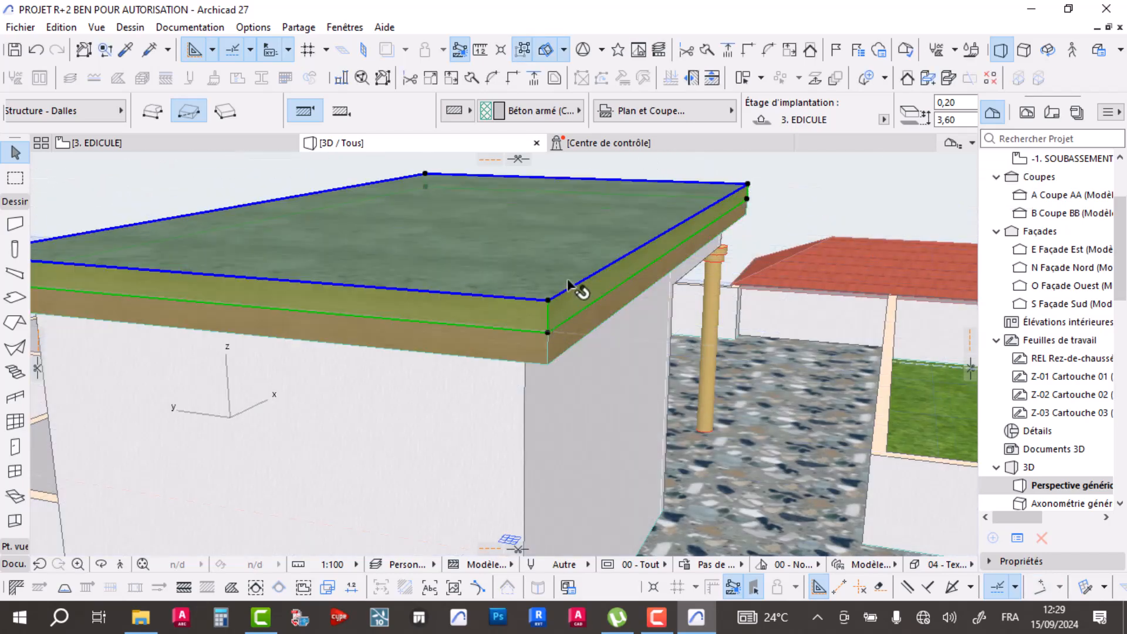
- Offset all edges of the copied upper slab outward so that it overhangs the slab beneath
left_click(579, 283)
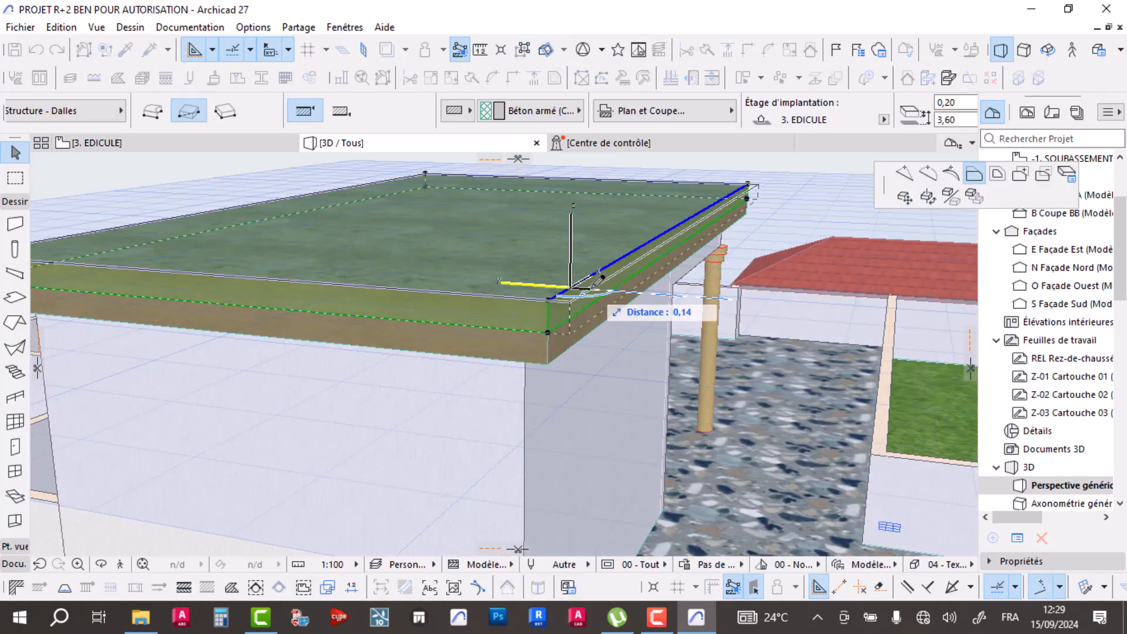
left_click(997, 174)
scroll(581, 305, "up", 5)
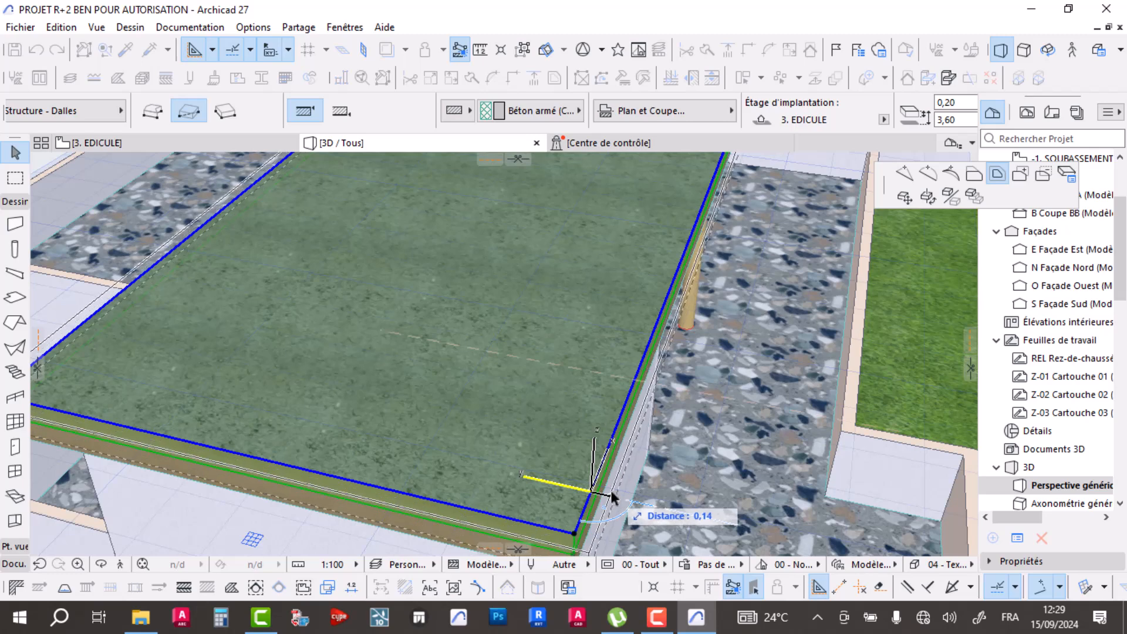
key("Tab")
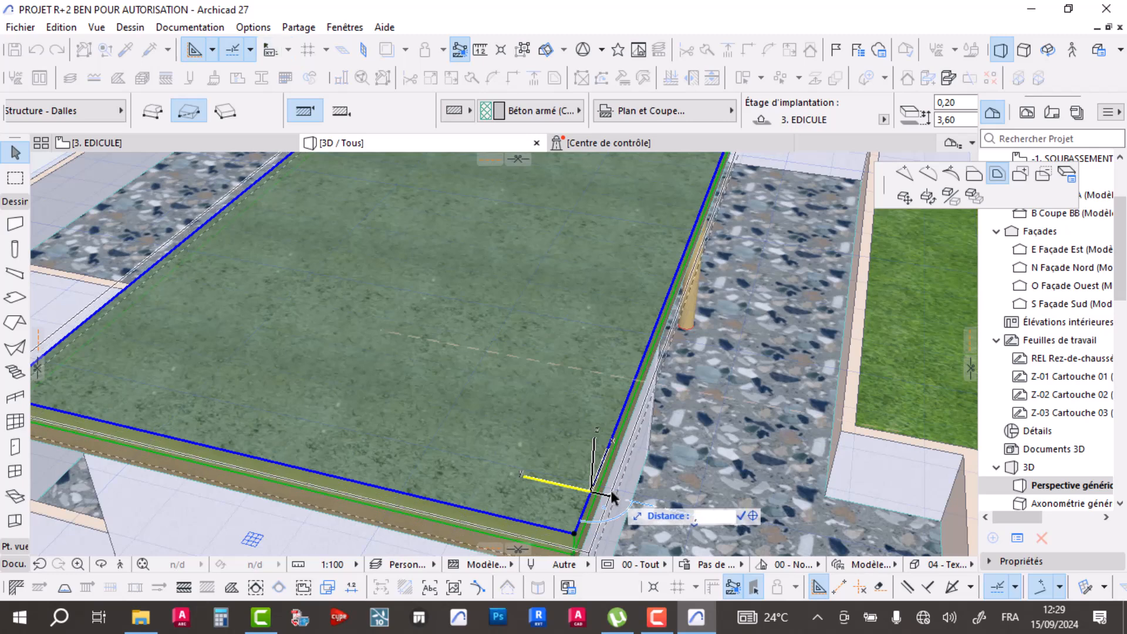
key("Return")
middle_click_drag(610, 490, 752, 404, "shift")
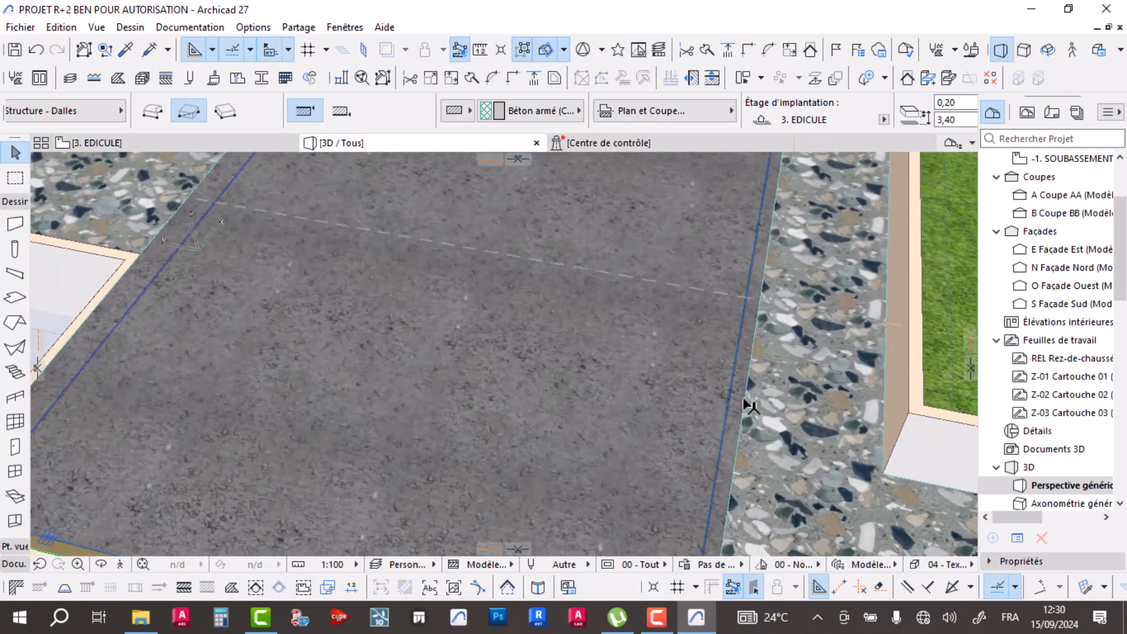
left_click(734, 404)
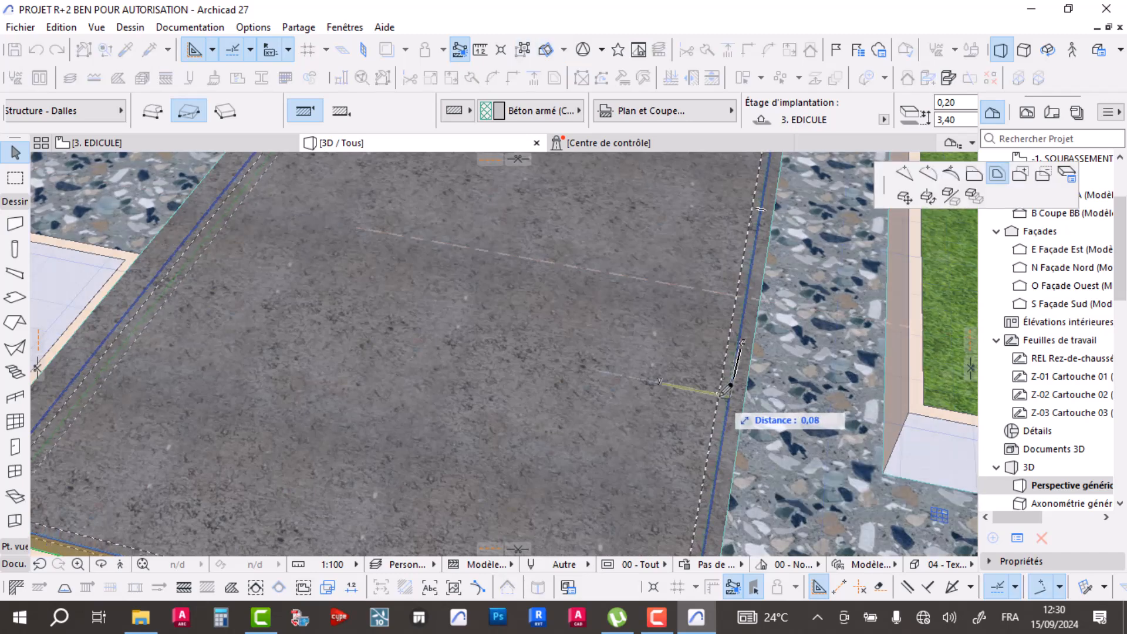
middle_click_drag(725, 403, 368, 345, "shift")
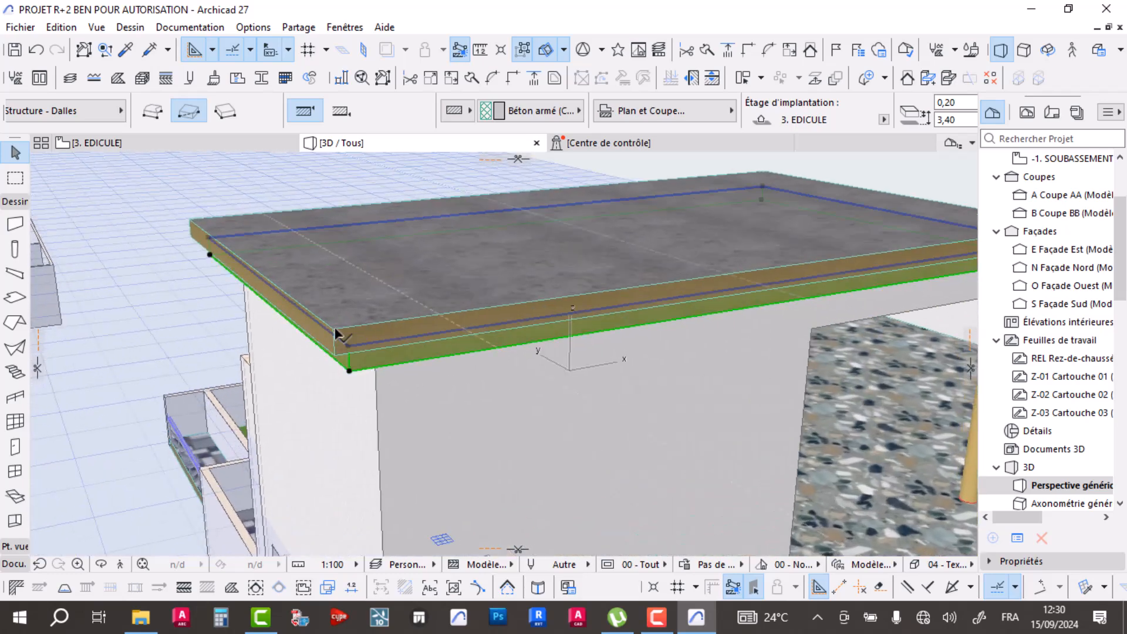
- Copy the upper slab onto its own top face at offset 3,80 m and offset the copy's edges outward as a third overhanging tier
middle_click_drag(345, 388, 512, 405, "shift")
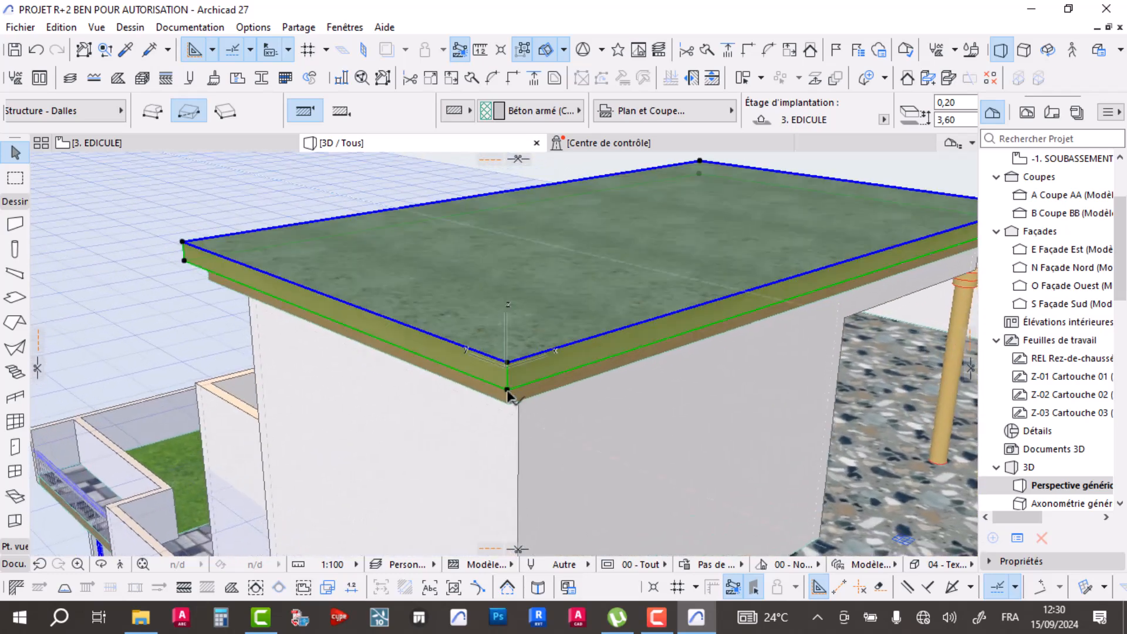
left_click(507, 390)
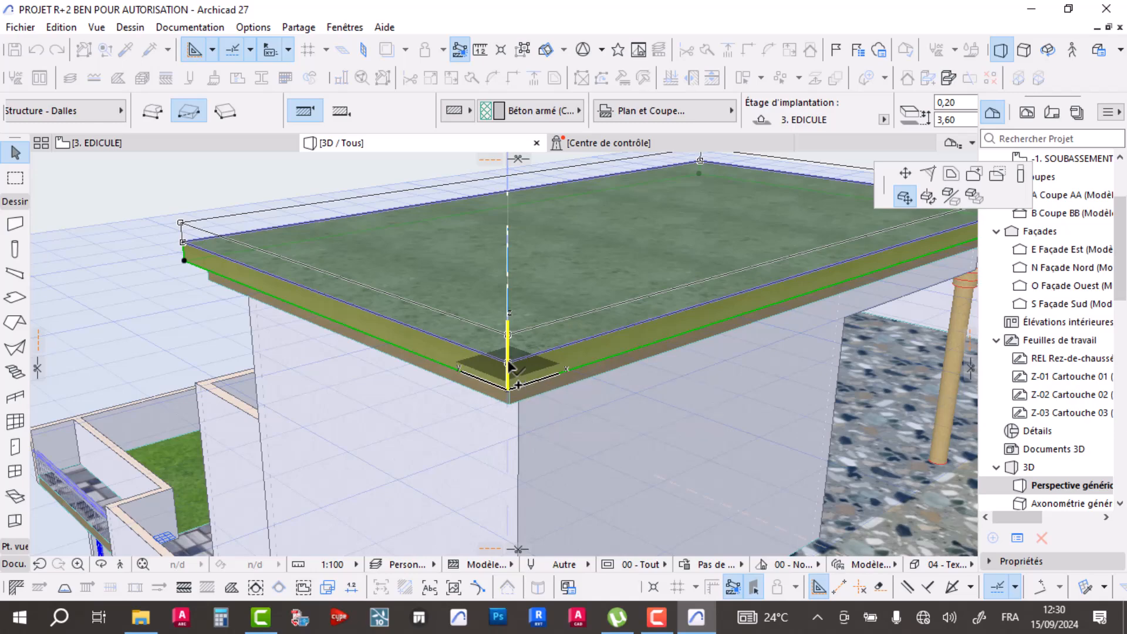
left_click(511, 356)
middle_click_drag(515, 353, 615, 386, "shift")
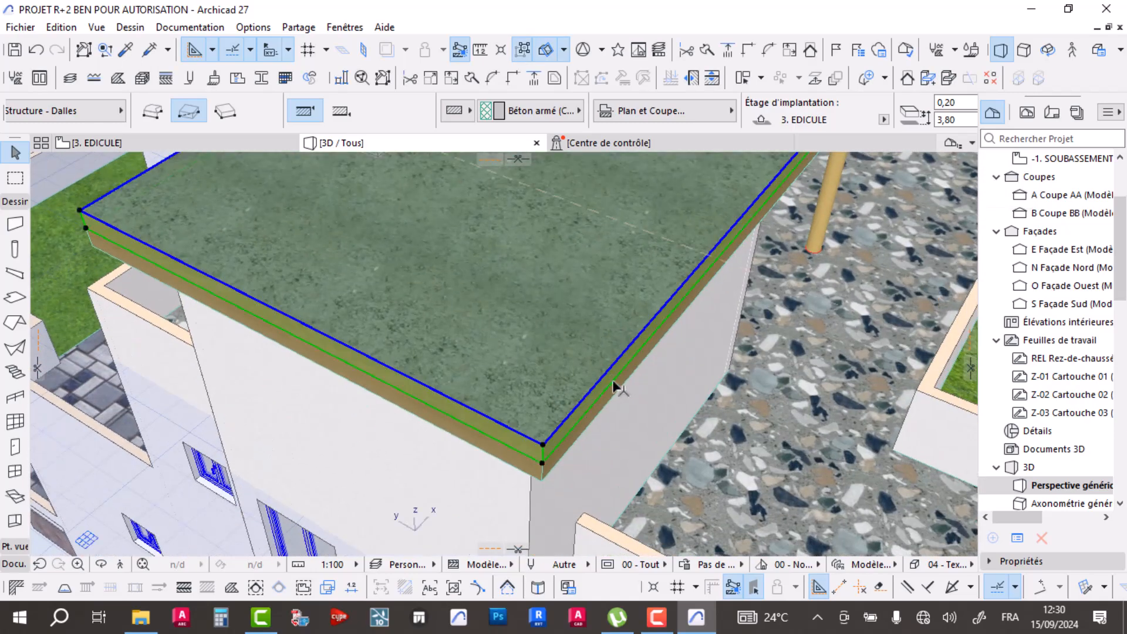
left_click(611, 381)
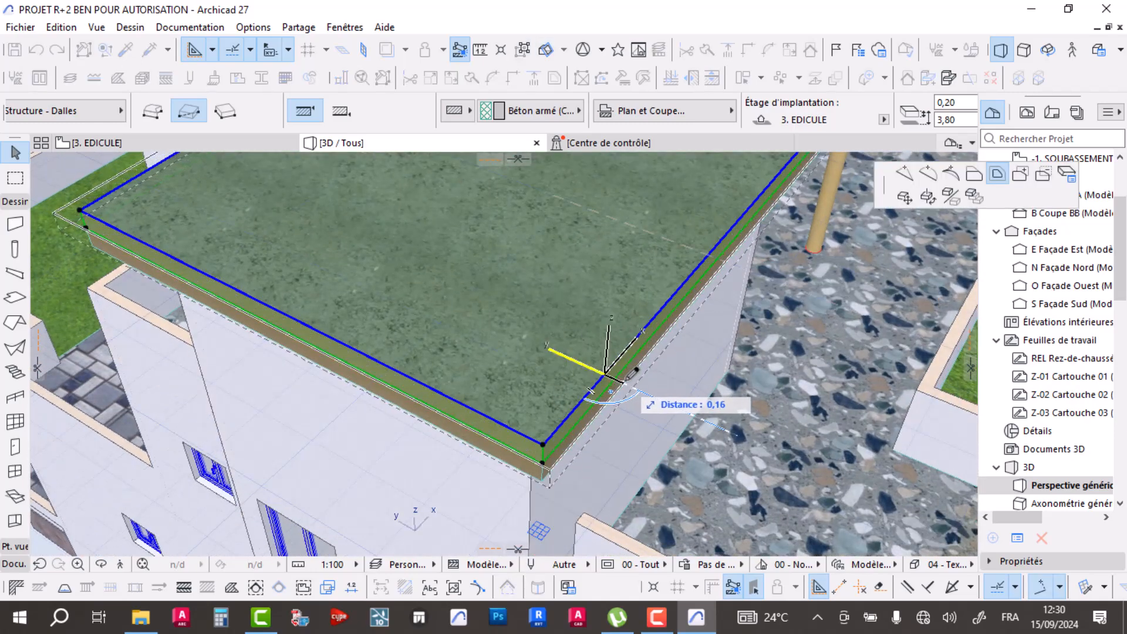
left_click(621, 382)
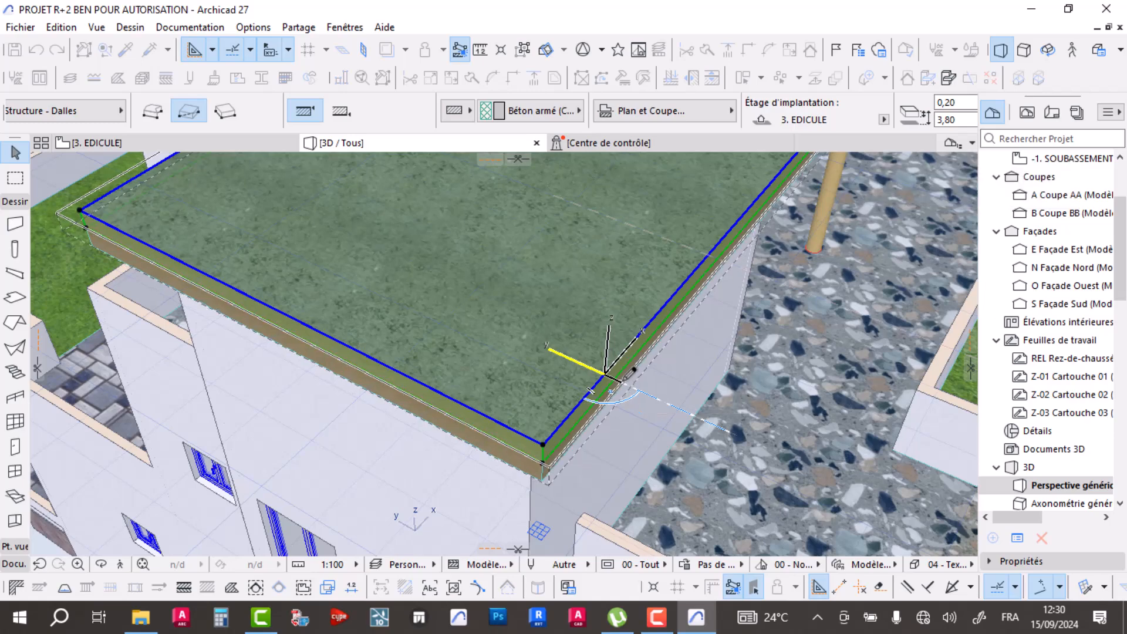
- Examine the three-tier stepped roof over the stair block and porch from several sides in 3D
mouse_move(620, 438)
middle_mouse_down("shift")
mouse_move(586, 350)
mouse_move(552, 374)
mouse_move(613, 431)
middle_mouse_up("shift")
scroll(552, 374, "down", 1)
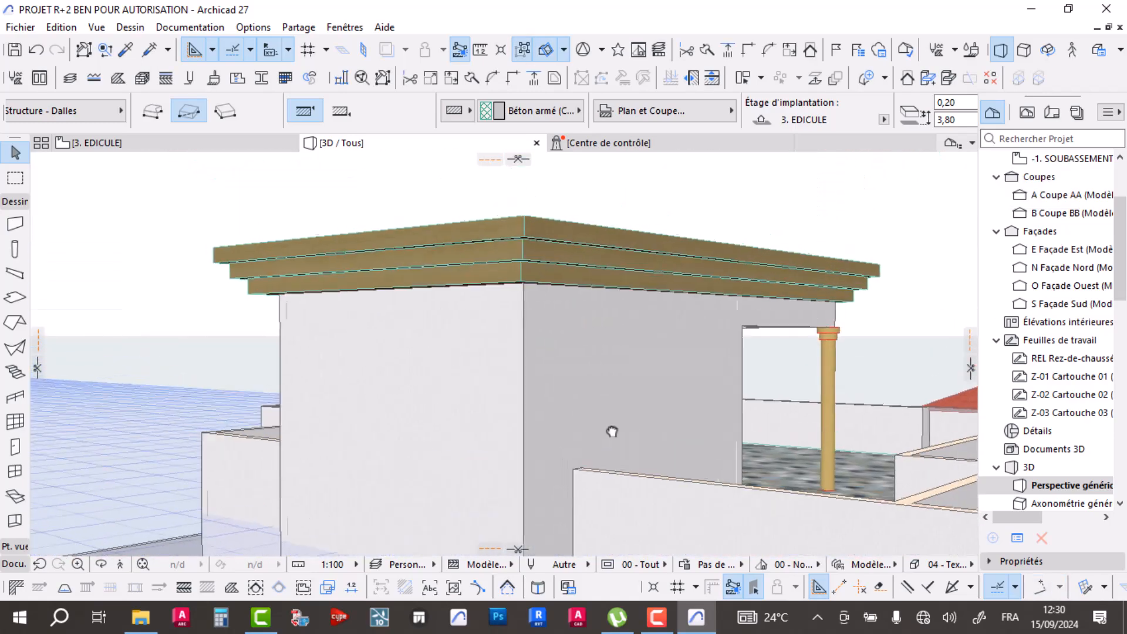
mouse_move(511, 402)
middle_mouse_down("shift")
mouse_move(599, 463)
mouse_move(523, 411)
middle_mouse_up("shift")
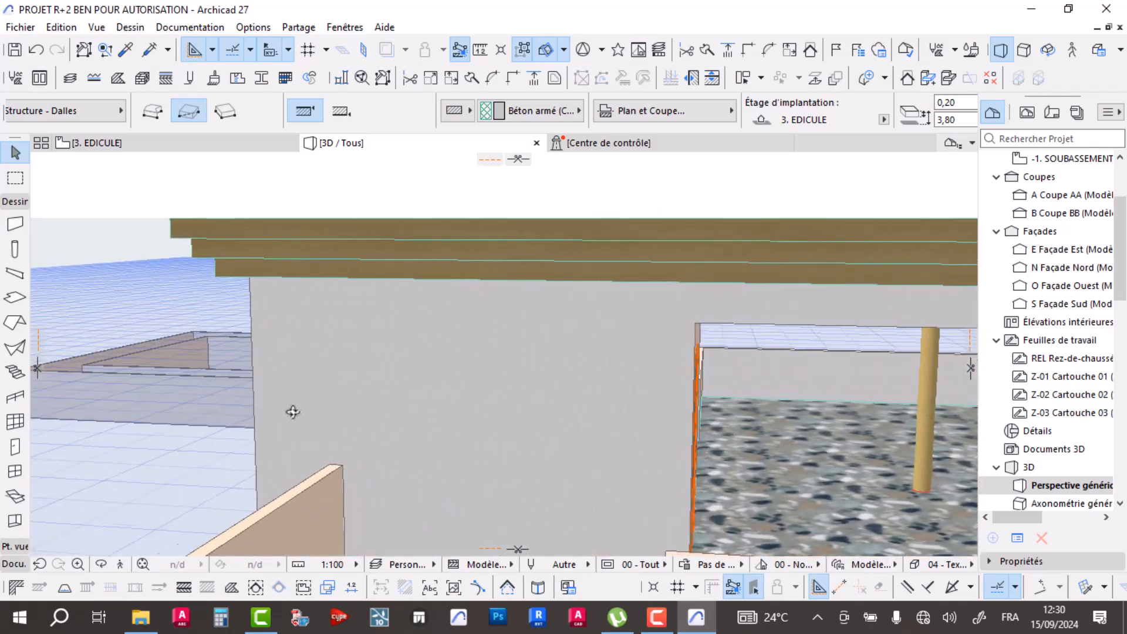
middle_click_drag(259, 404, 375, 435, "shift")
scroll(591, 415, "down", 4)
scroll(584, 393, "down", 4)
middle_click_drag(583, 395, 658, 499, "shift")
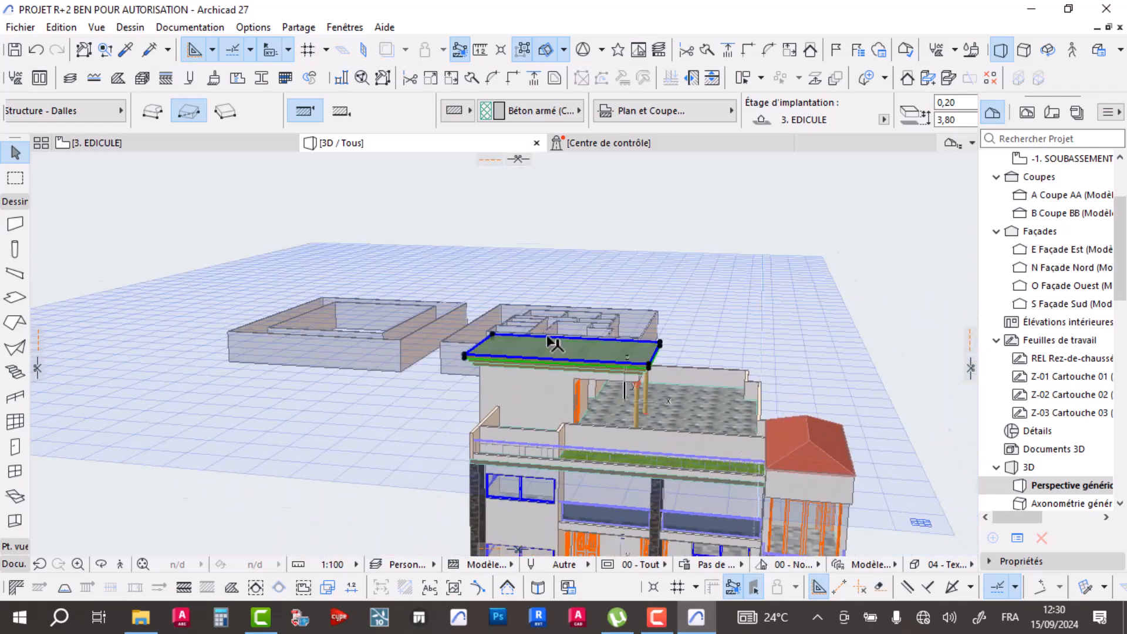
scroll(552, 340, "up", 5)
scroll(524, 356, "down", 5)
scroll(461, 365, "up", 5)
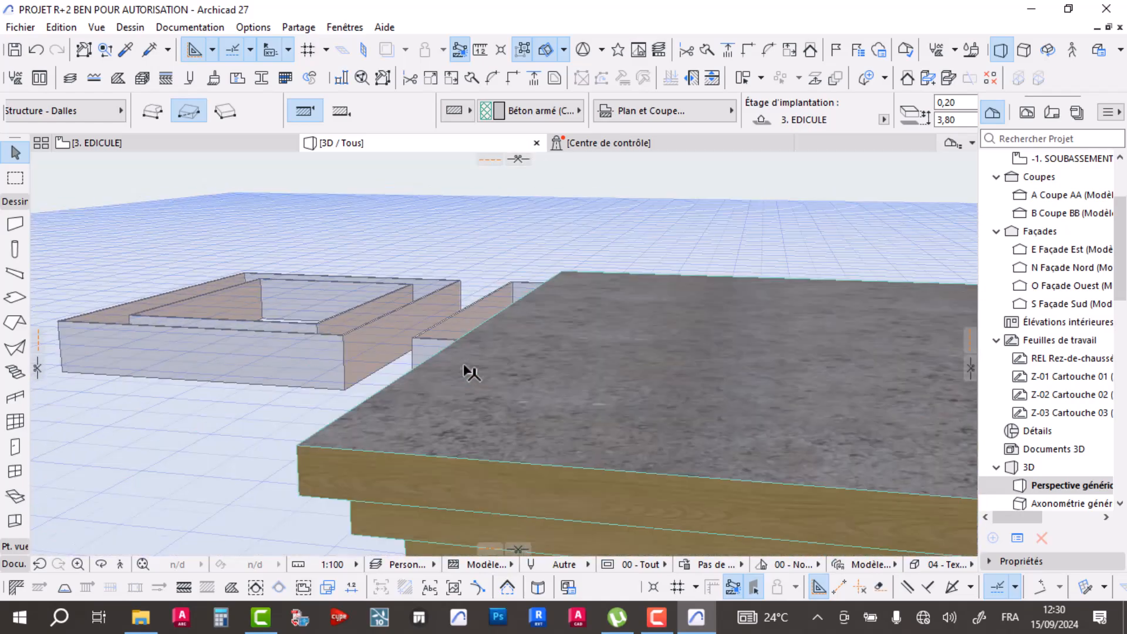
- Deselect the top roof slab and inspect the stepped roof, porch and EDICULE terrace around the stair block in 3D
scroll(467, 369, "down", 3)
scroll(471, 370, "down", 1)
middle_click_drag(549, 385, 480, 440)
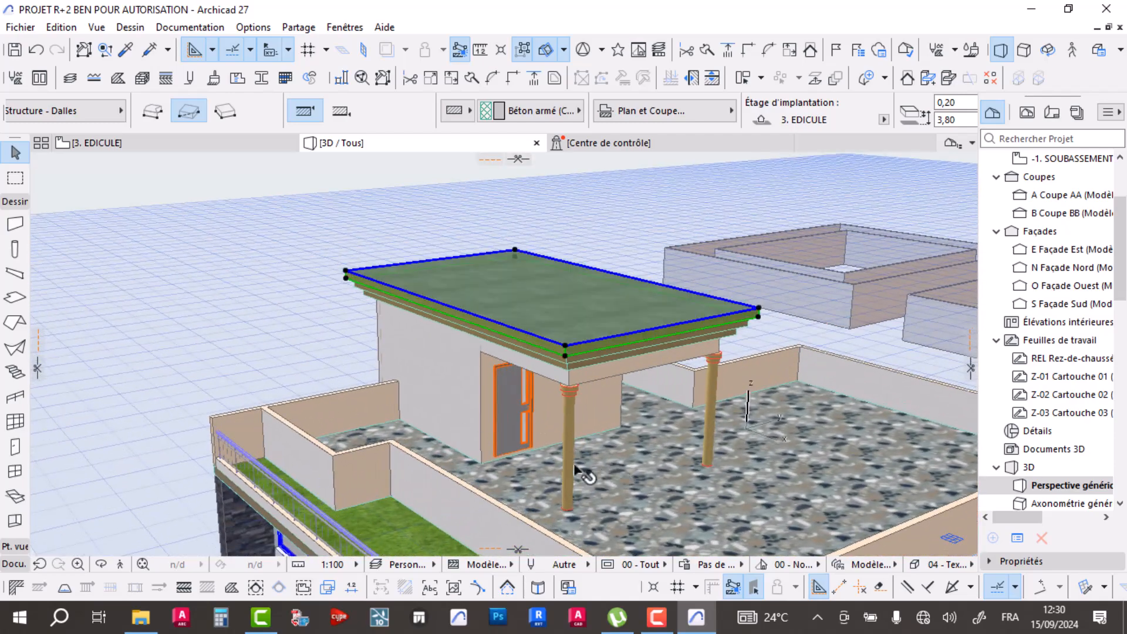
left_click(185, 309)
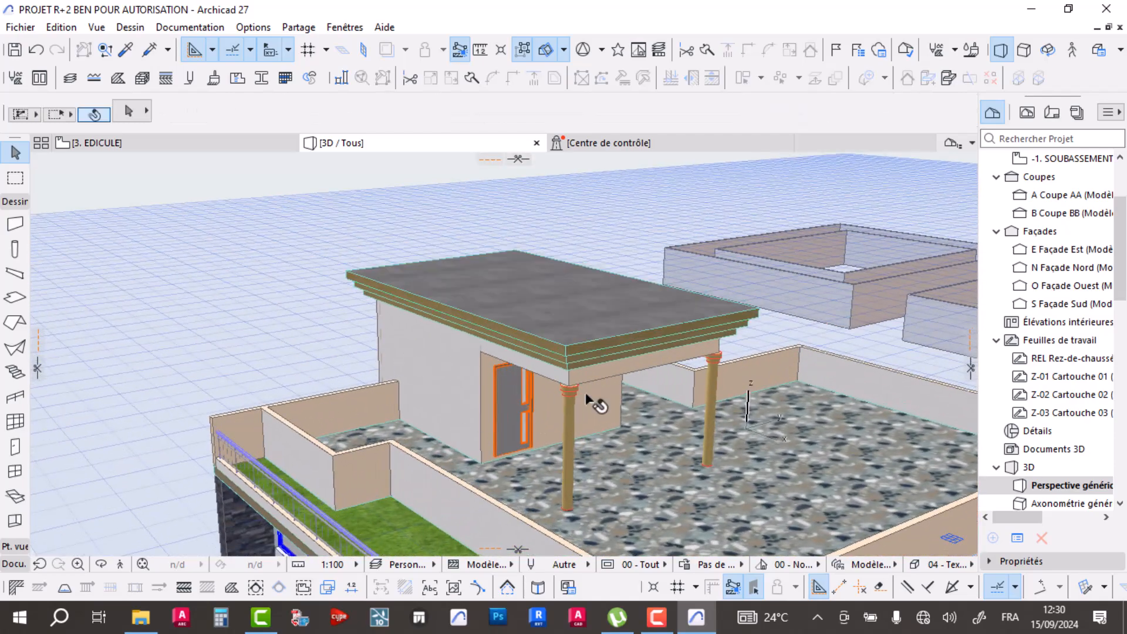
middle_click_drag(645, 406, 409, 376, "shift")
scroll(424, 371, "up", 5)
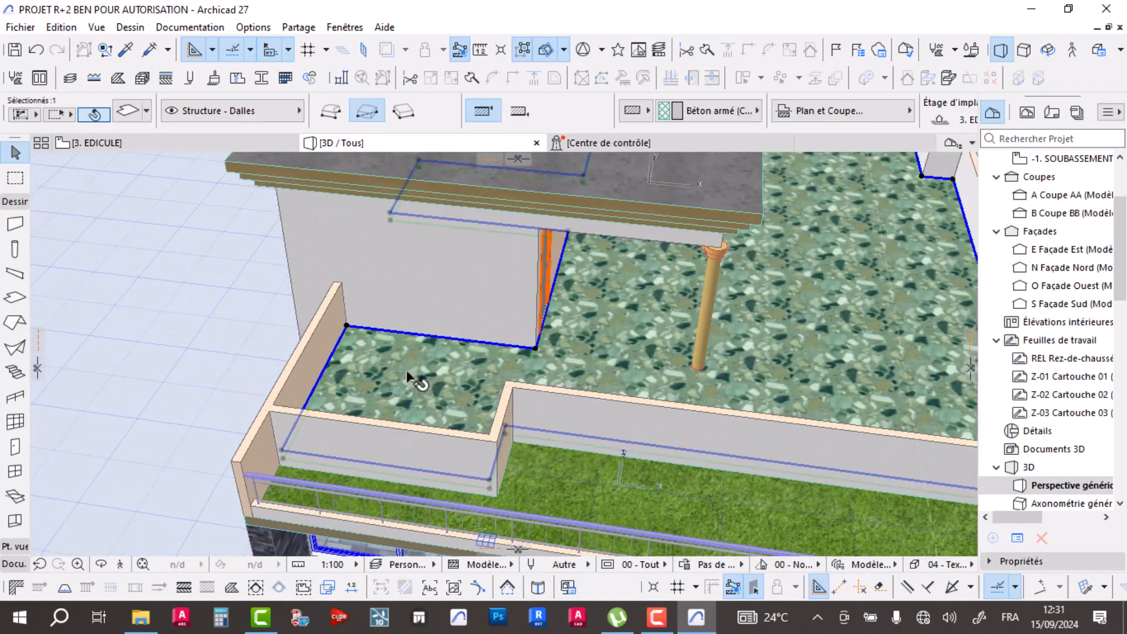
key("Escape")
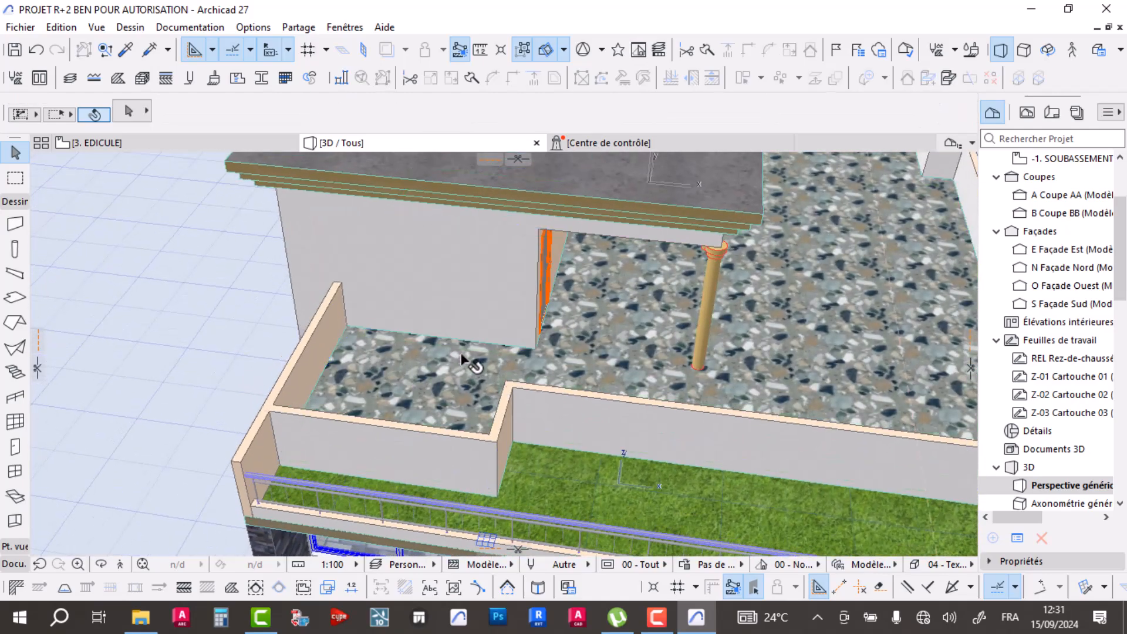
- Examine the building's facades, balconies and the R+2 terraces from several sides in 3D
scroll(496, 320, "down", 4)
middle_click_drag(556, 370, 517, 364, "shift")
middle_click_drag(388, 367, 402, 219, "shift")
scroll(382, 273, "up", 3)
middle_click_drag(382, 272, 367, 246, "shift")
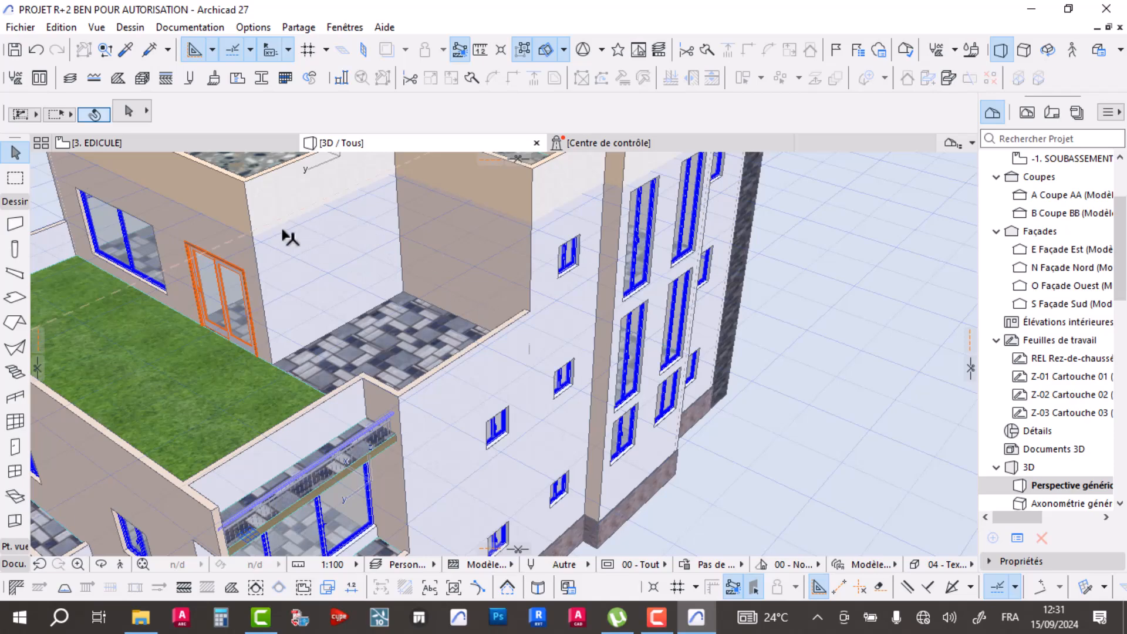
middle_click_drag(414, 360, 522, 343, "shift")
scroll(414, 293, "down", 4)
scroll(466, 354, "up", 4)
middle_click_drag(449, 352, 167, 101, "shift")
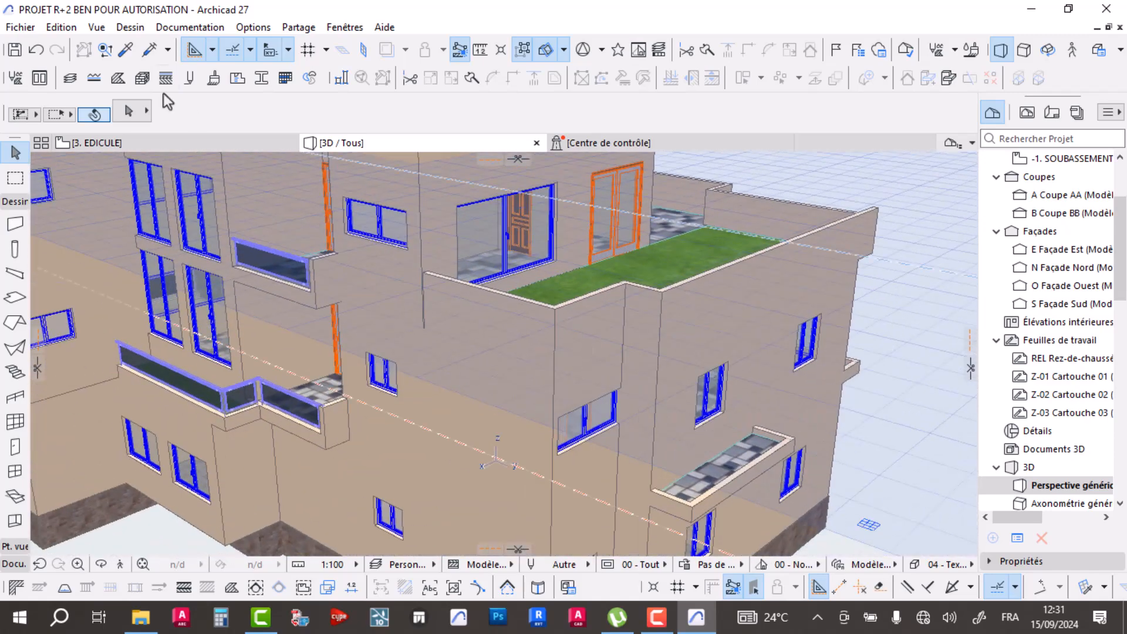
- On the 2. R+2 floor plan, set the default wall to a complex profile using Corniche - Pierre
left_click(129, 142)
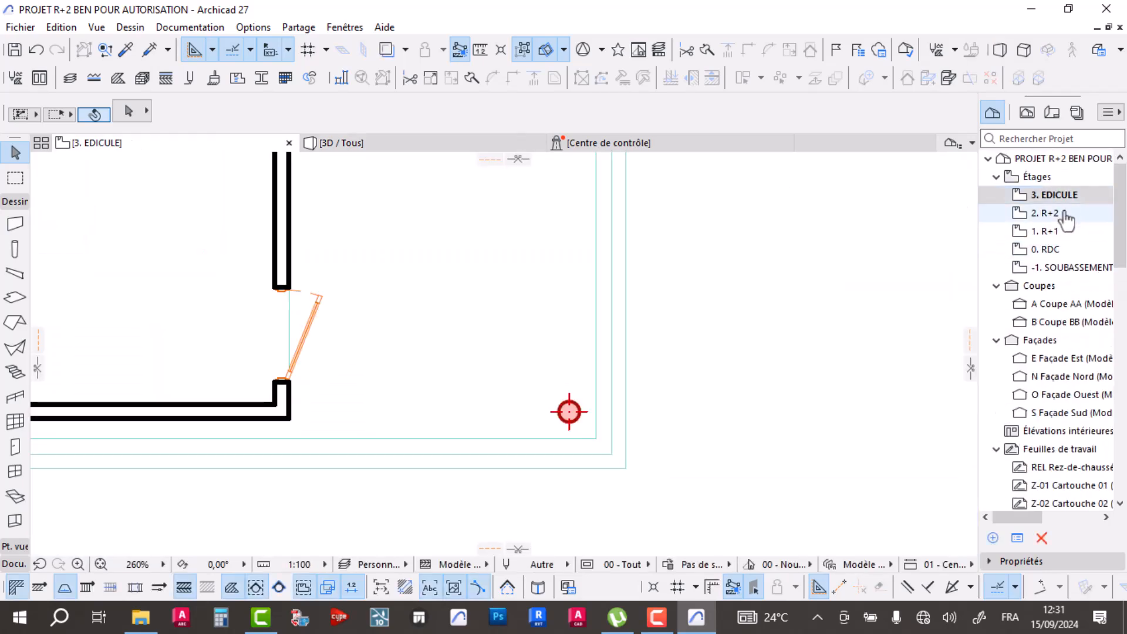
left_click(1064, 215)
key("w")
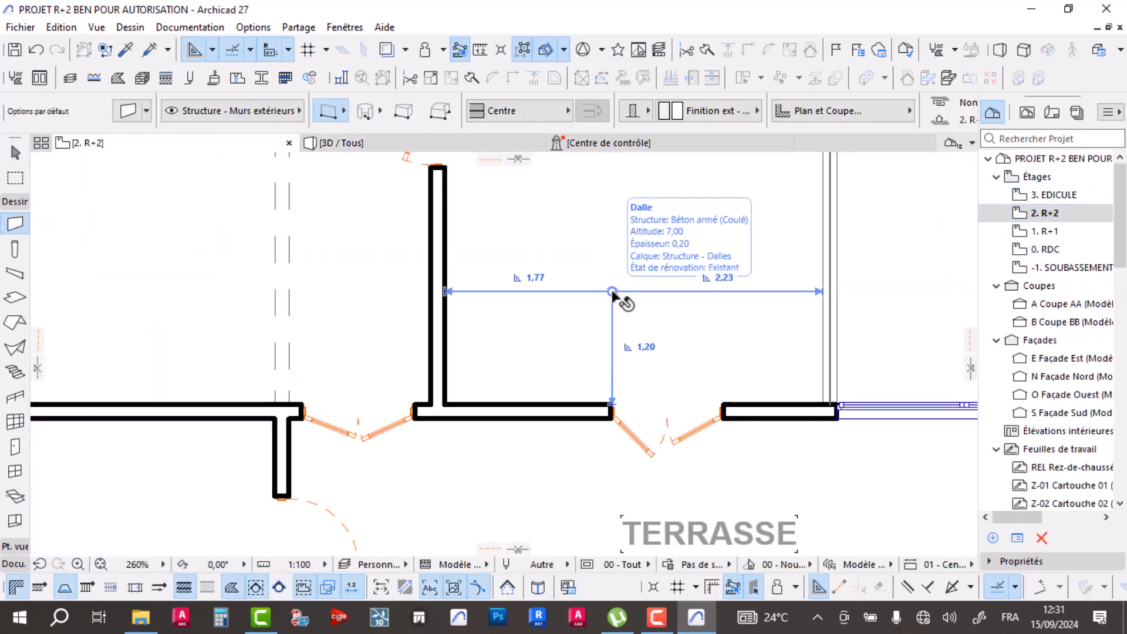
key("ctrl+t")
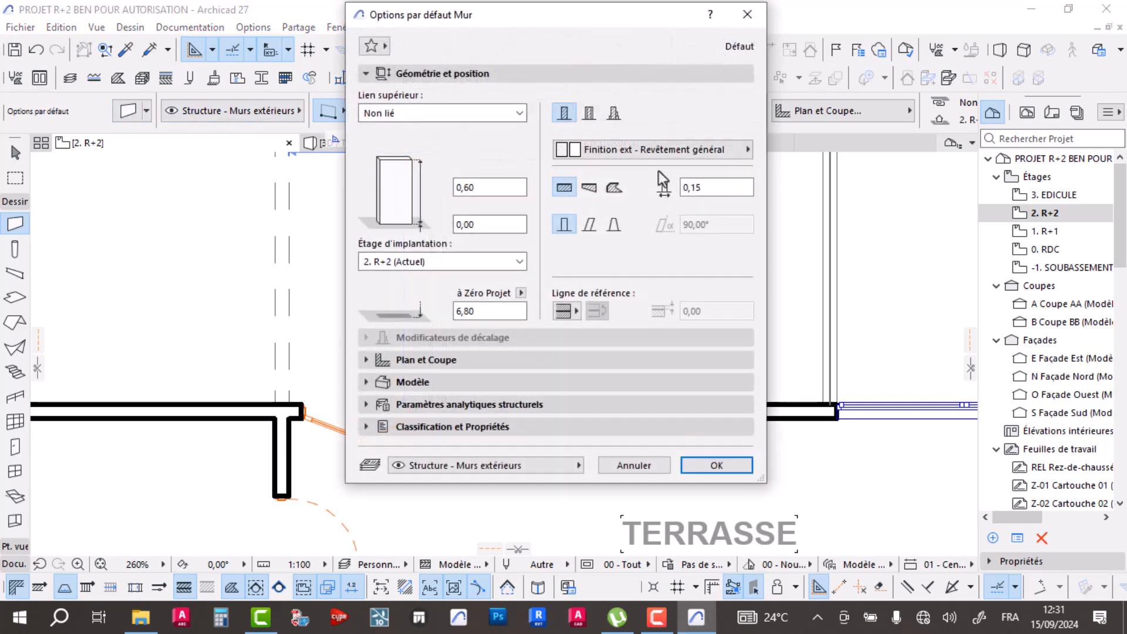
left_click(614, 112)
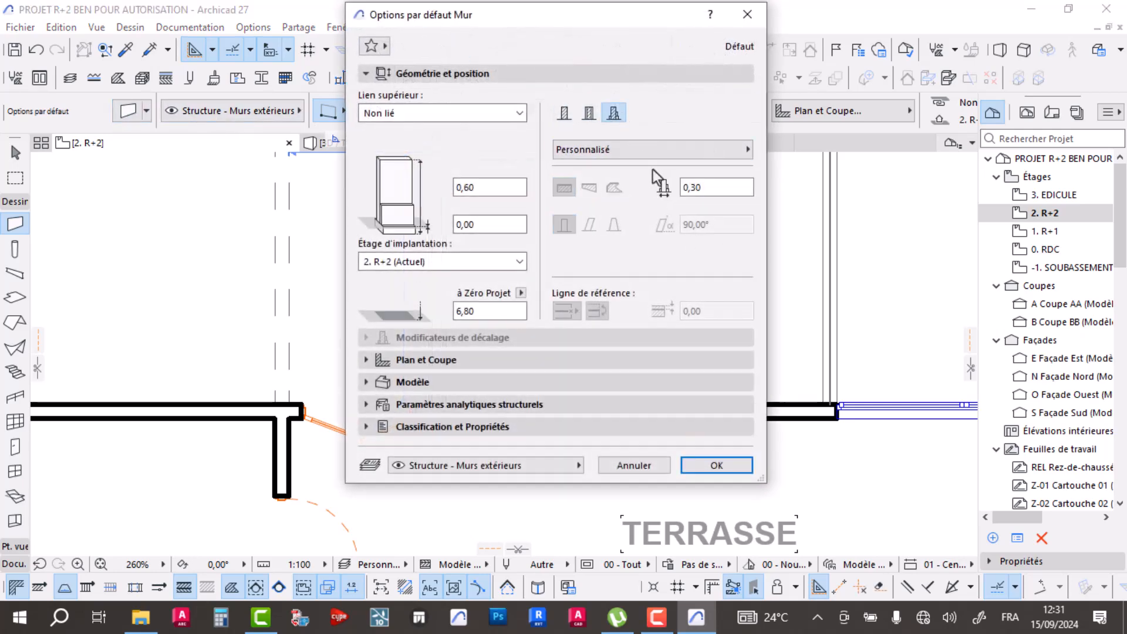
left_click(631, 149)
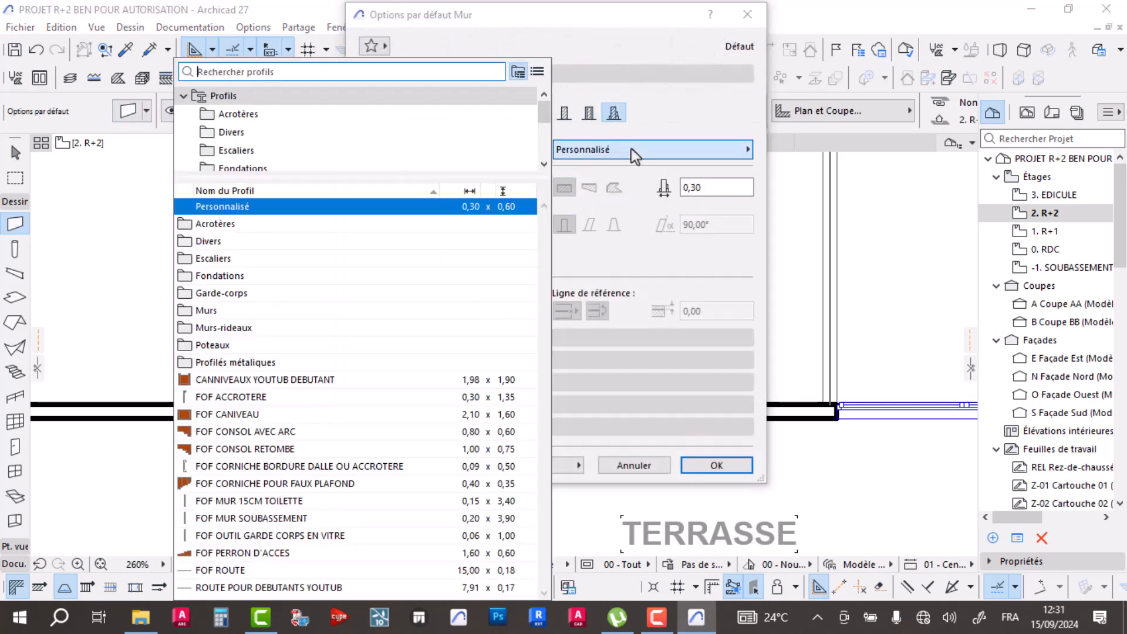
double_click(232, 242)
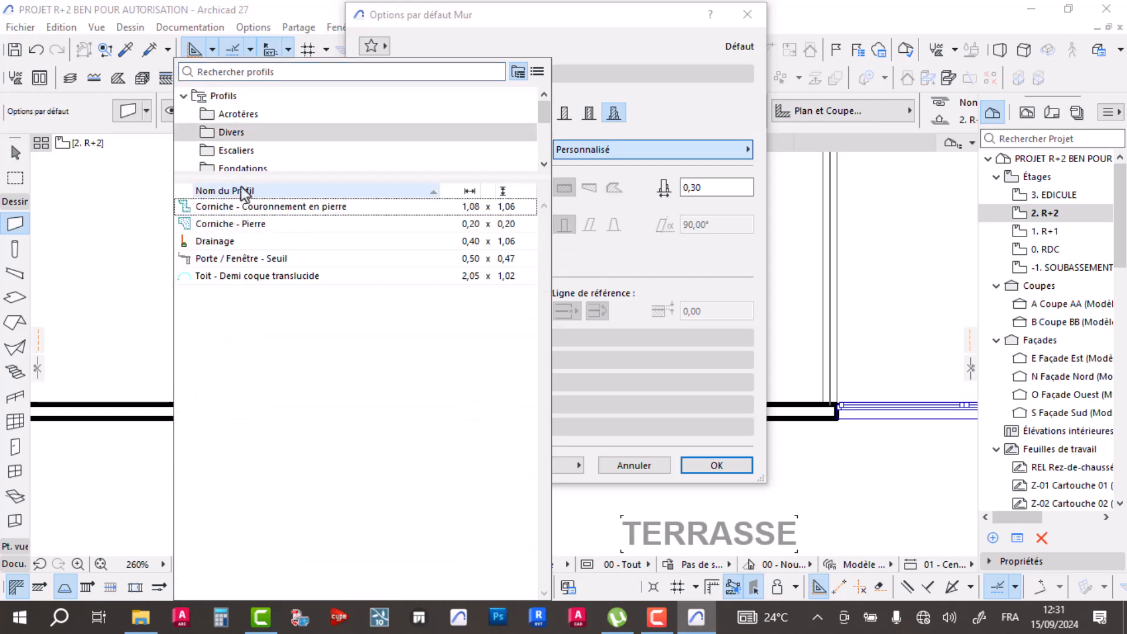
double_click(222, 224)
- Override the default wall's surfaces with Isolation - Polystyrène, linking all surfaces together
left_click(404, 383)
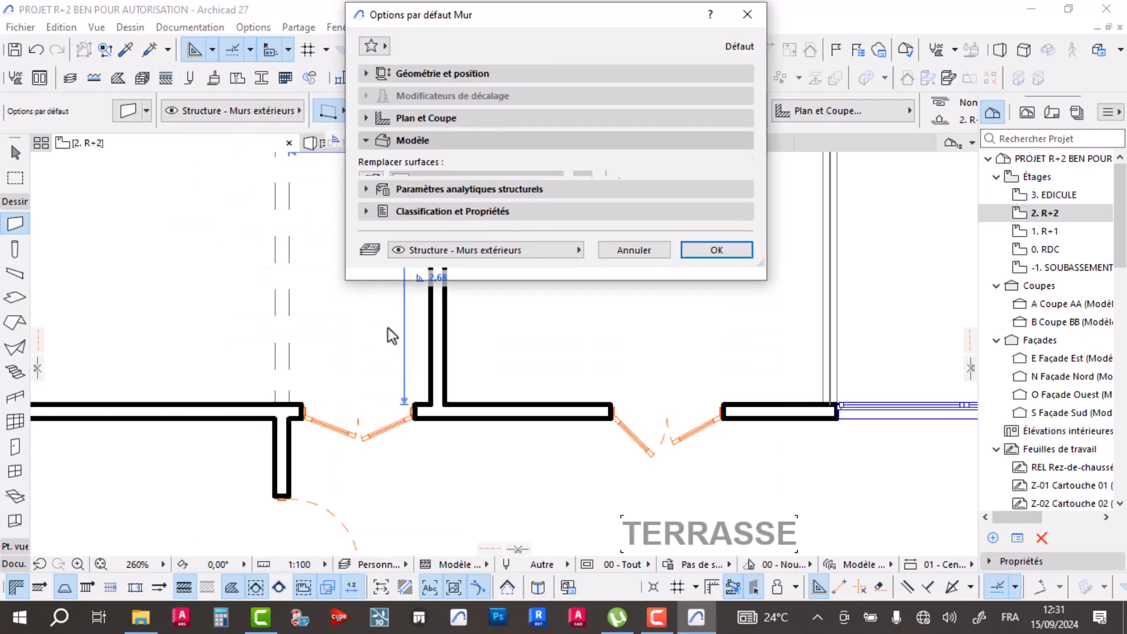
left_click(374, 184)
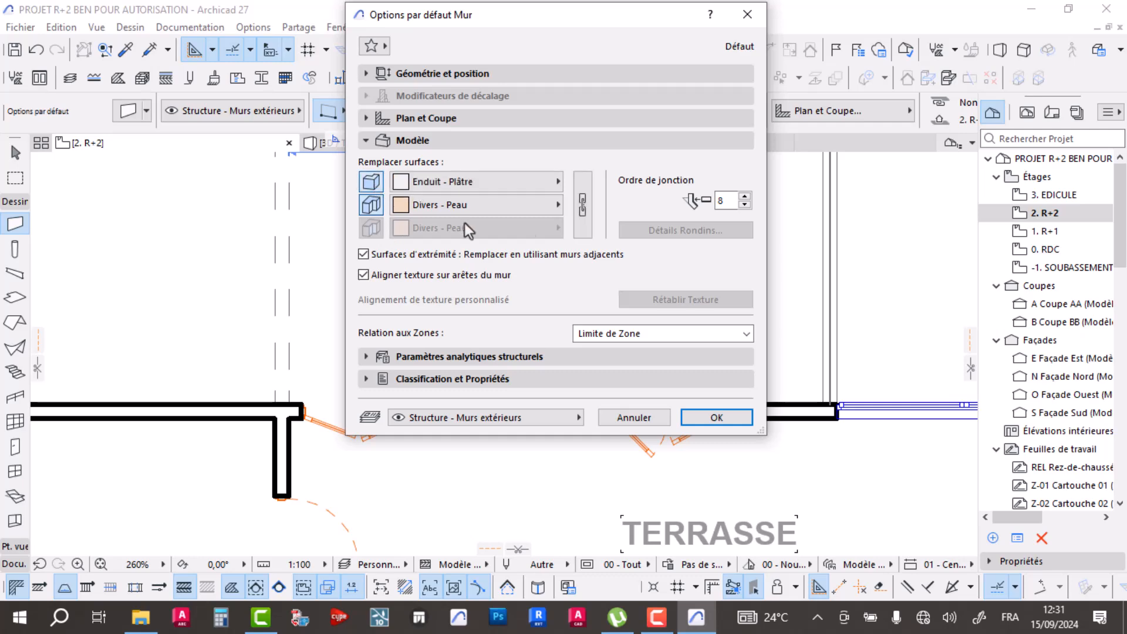
left_click(582, 205)
left_click(371, 183)
left_click(371, 184)
left_click(481, 180)
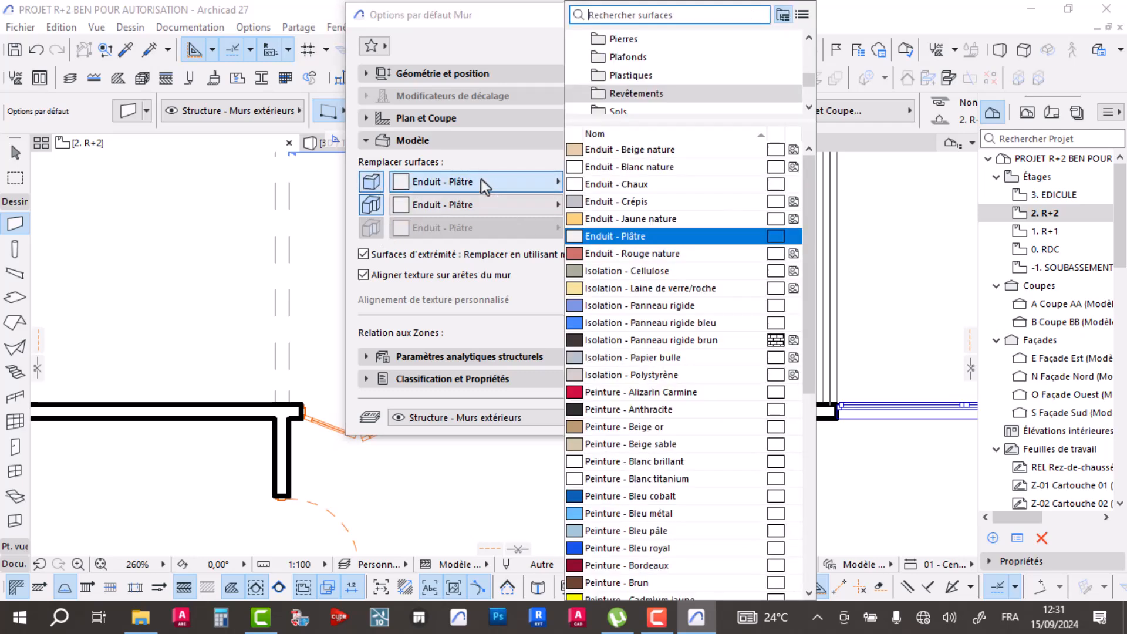
left_click(610, 376)
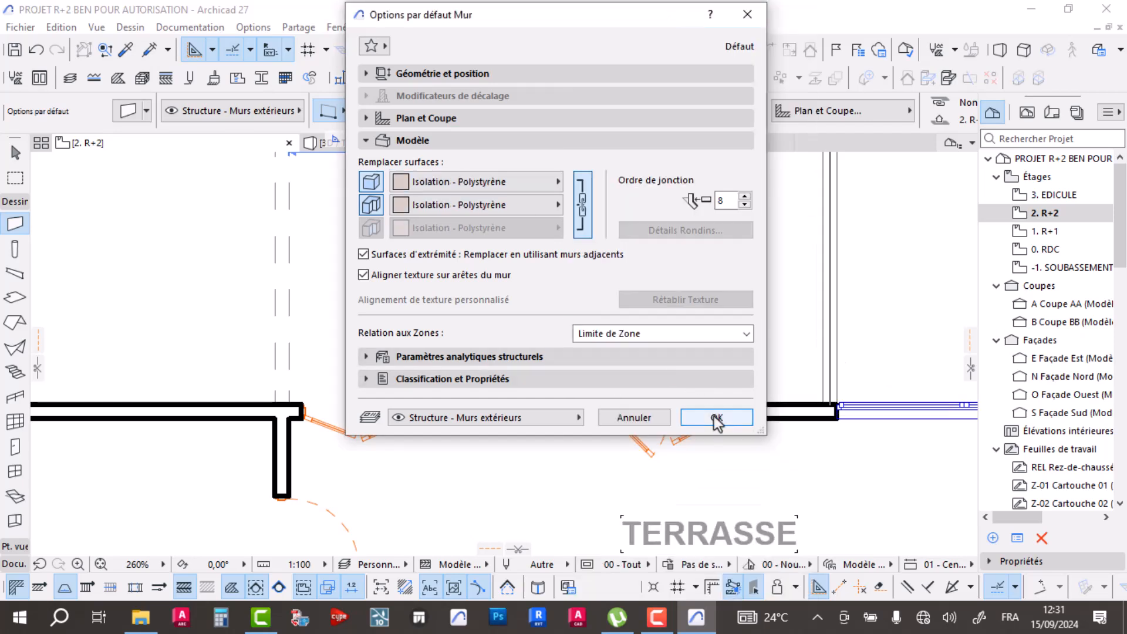
- Change the linked surface override to Enduit - Rouge nature, accept the wall defaults and choose the chained wall geometry
left_click(372, 185)
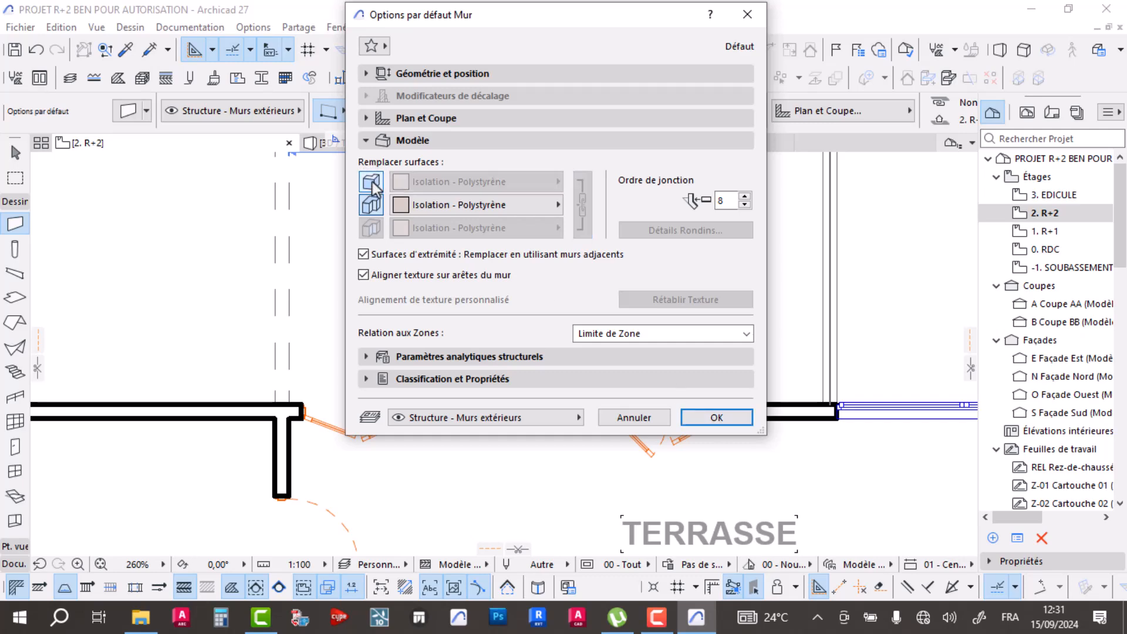
left_click(371, 181)
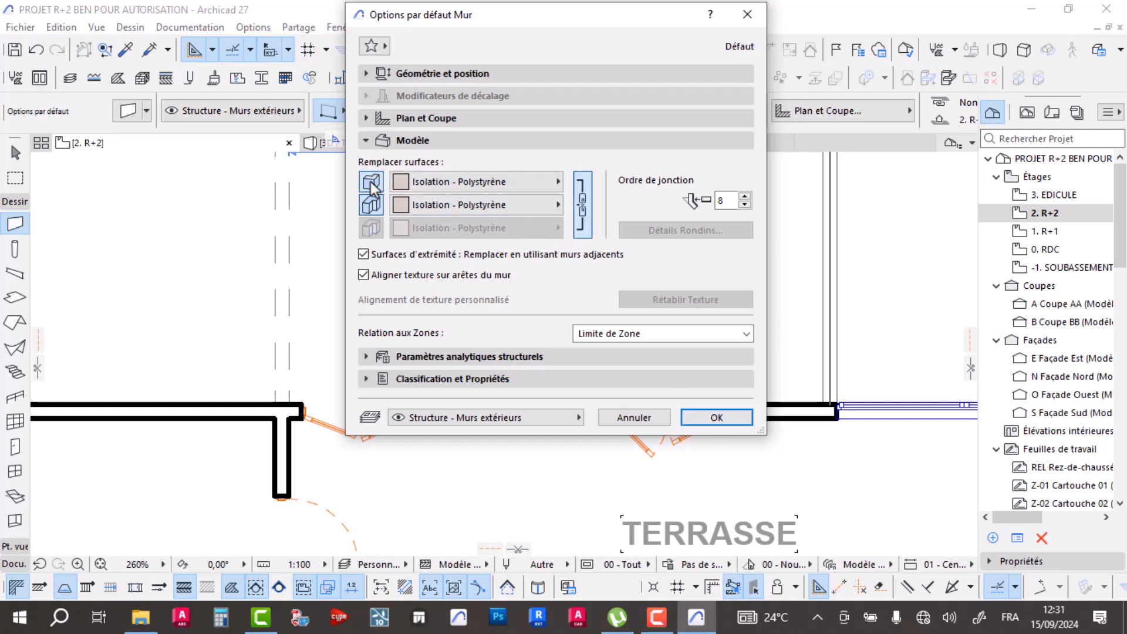
left_click(540, 187)
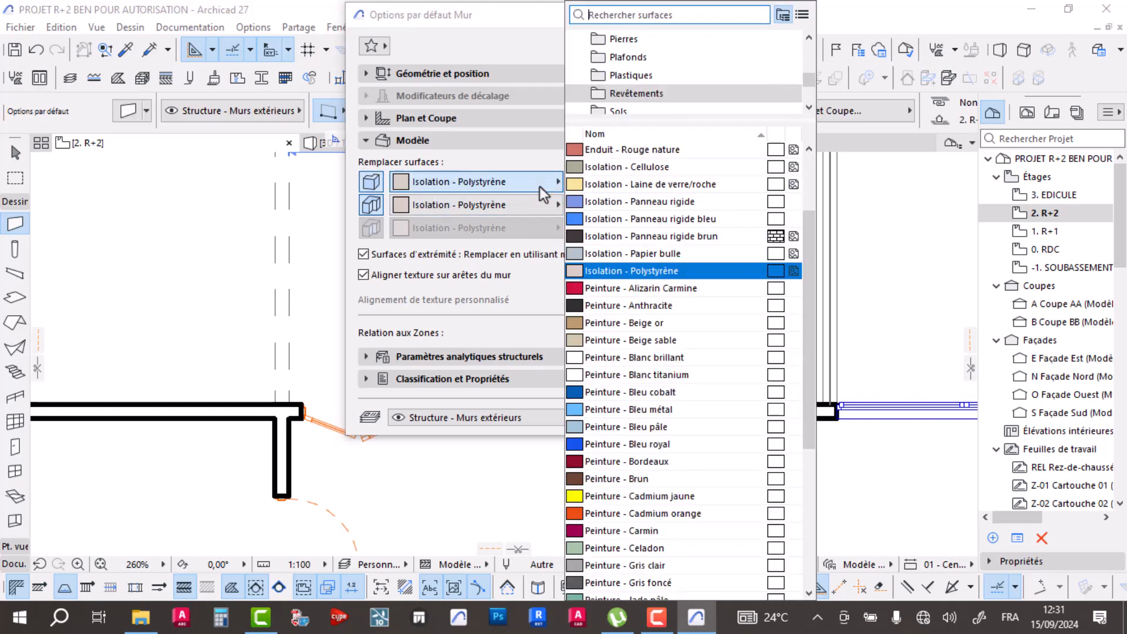
left_click(636, 150)
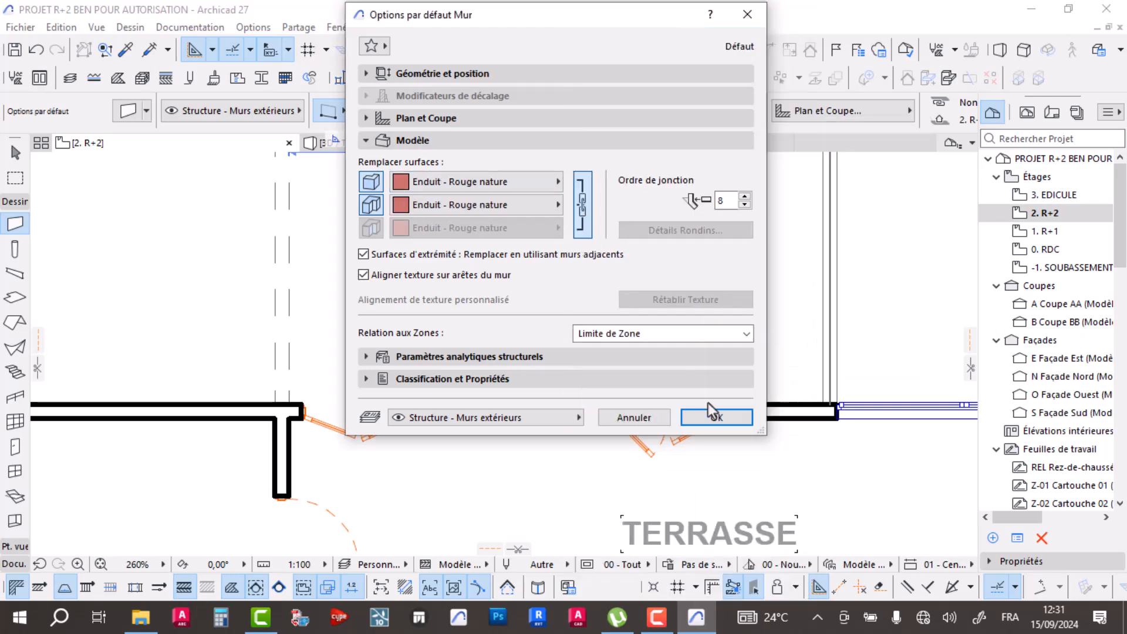
left_click(711, 415)
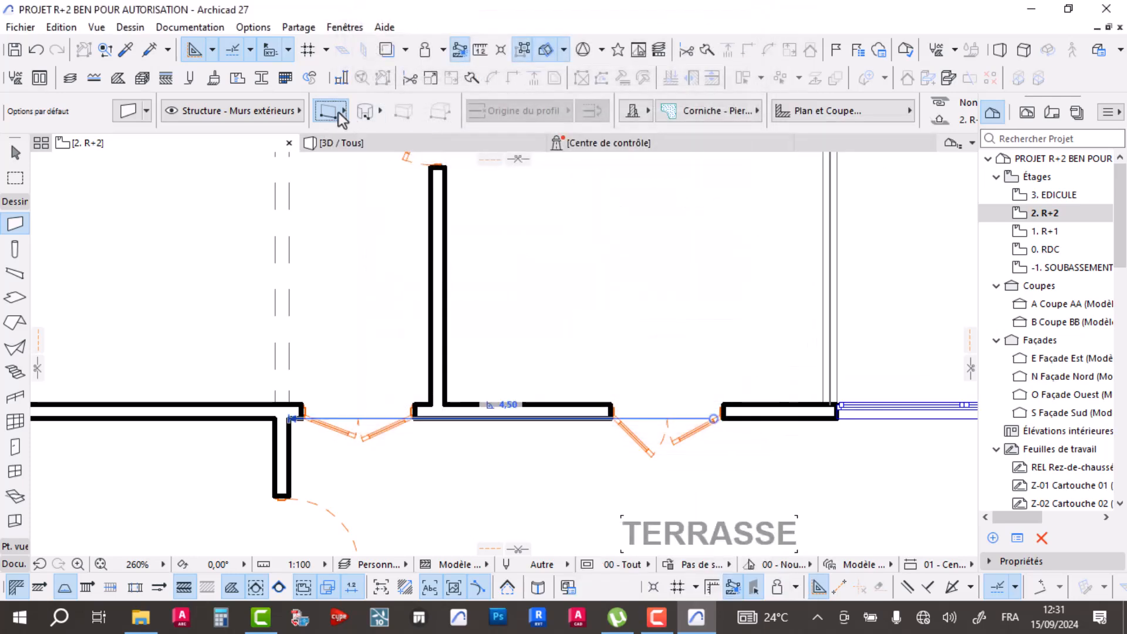
left_click(343, 109)
left_click(411, 94)
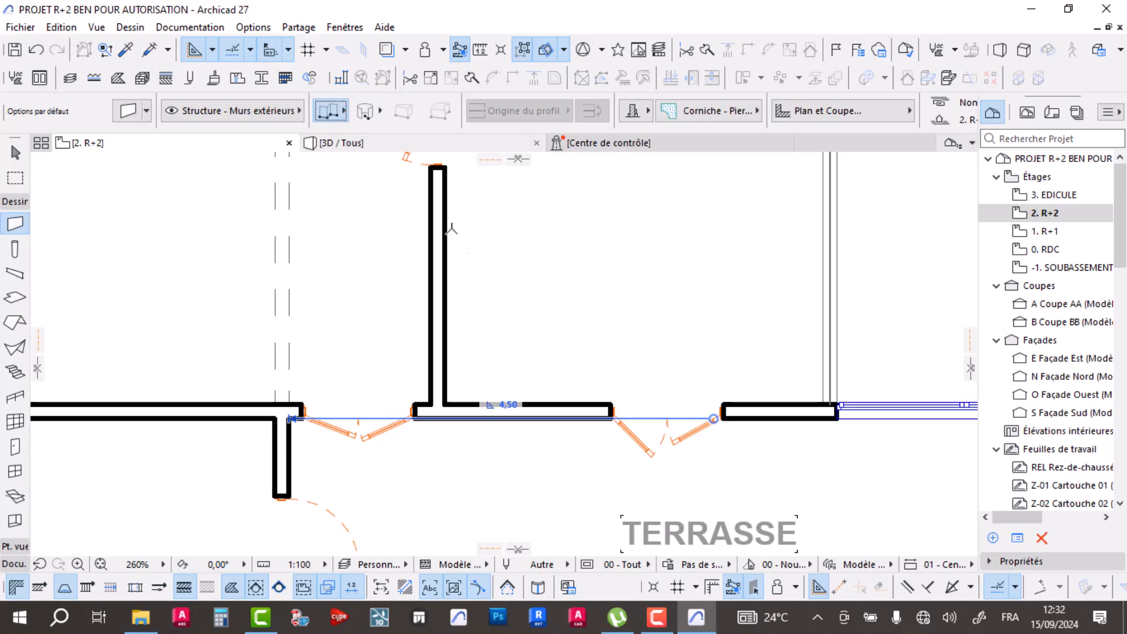
scroll(579, 302, "down", 8)
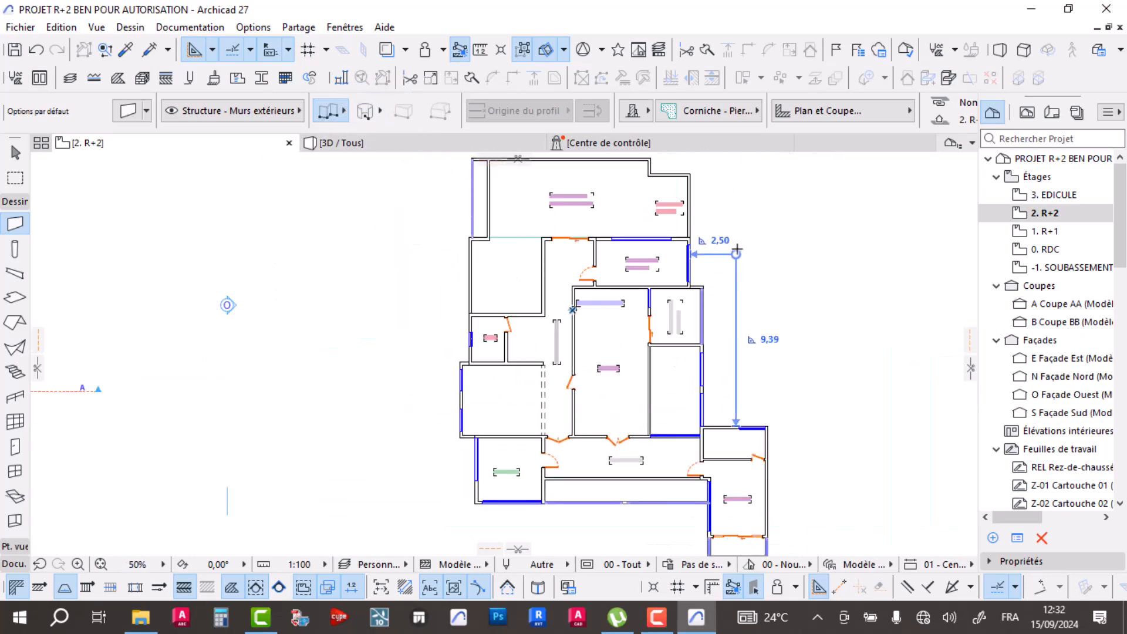
scroll(689, 239, "up", 12)
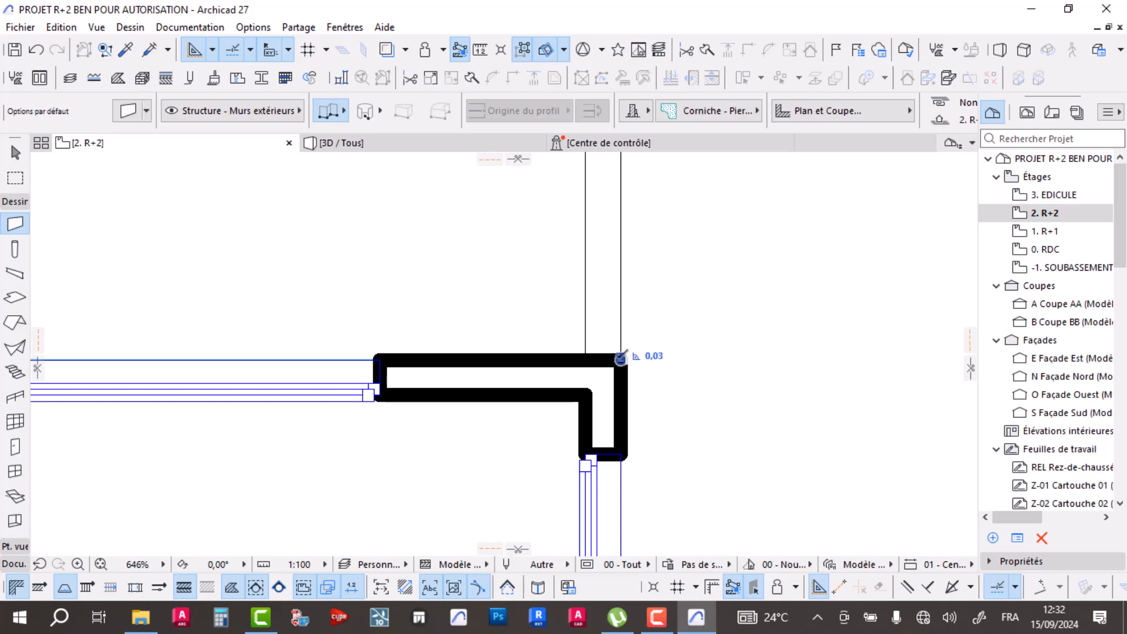
left_click(620, 357)
scroll(621, 238, "down", 5)
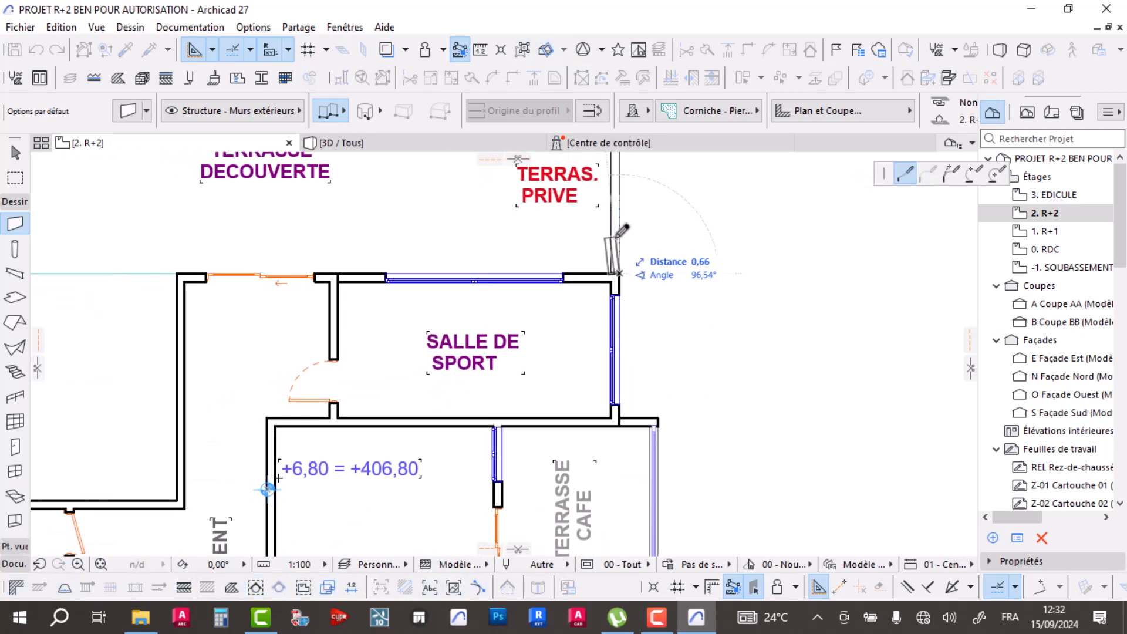
left_click(620, 230)
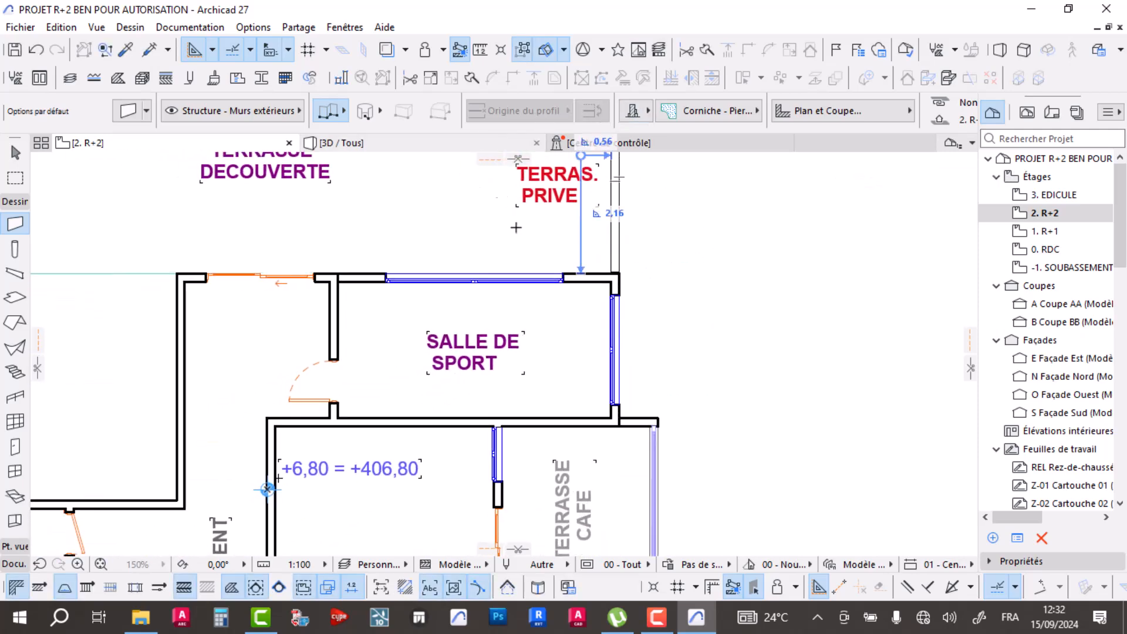
- Start the chained cornice wall at the outer corner above the SDB and trace the outer edge up to the terrace's railing-side corner
scroll(440, 284, "down", 4)
scroll(470, 355, "up", 3)
scroll(371, 350, "up", 5)
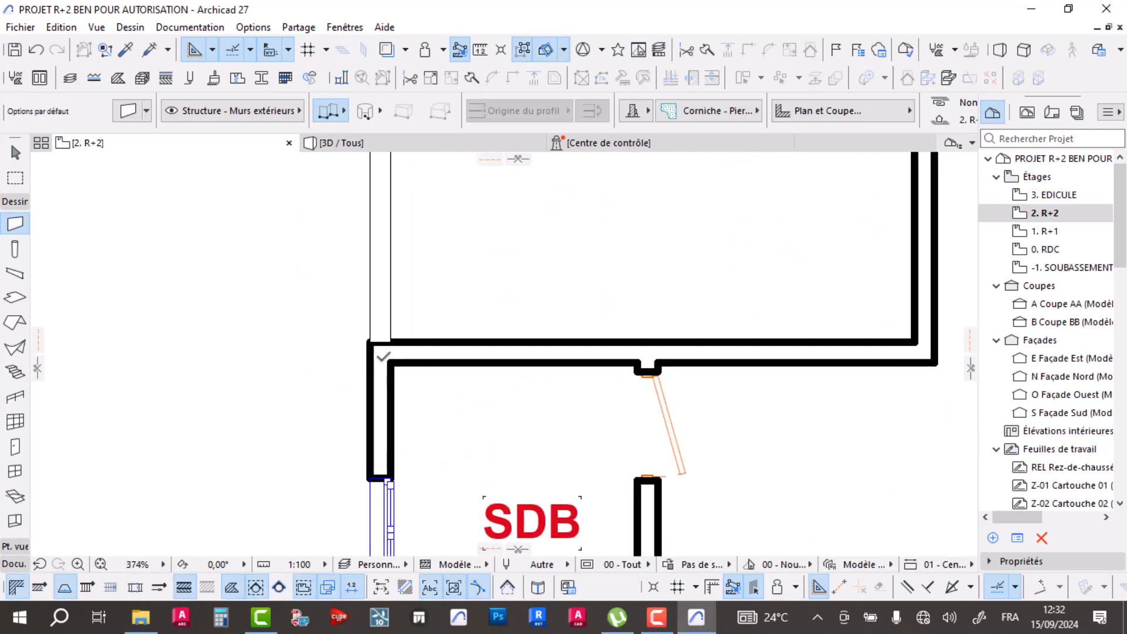
left_click(370, 342)
scroll(581, 294, "down", 5)
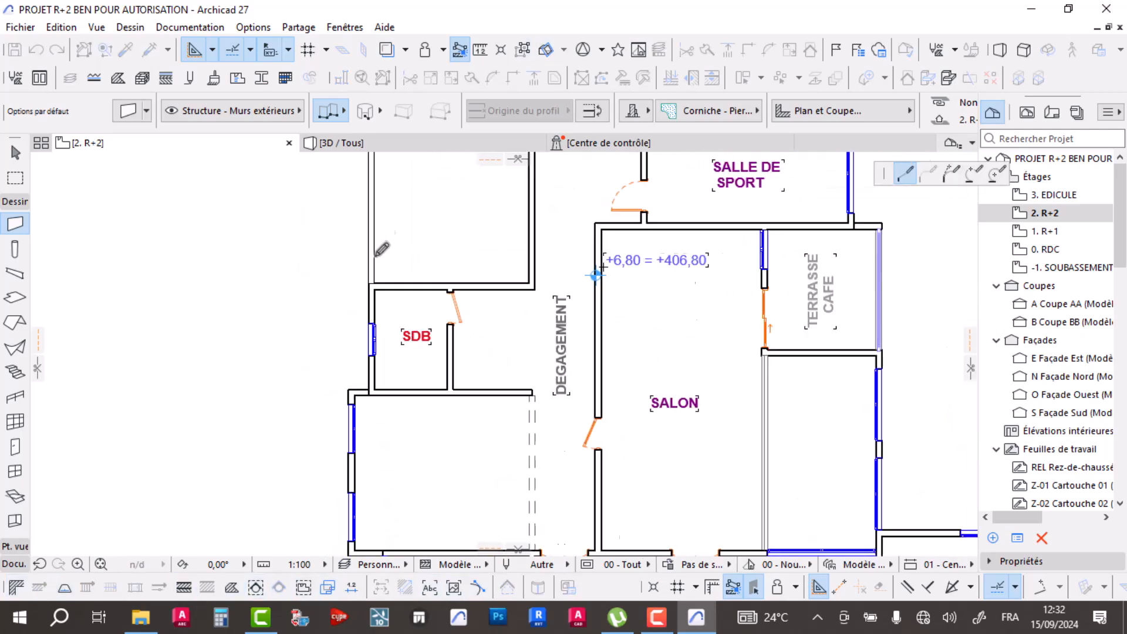
scroll(391, 452, "up", 4)
scroll(405, 476, "up", 3)
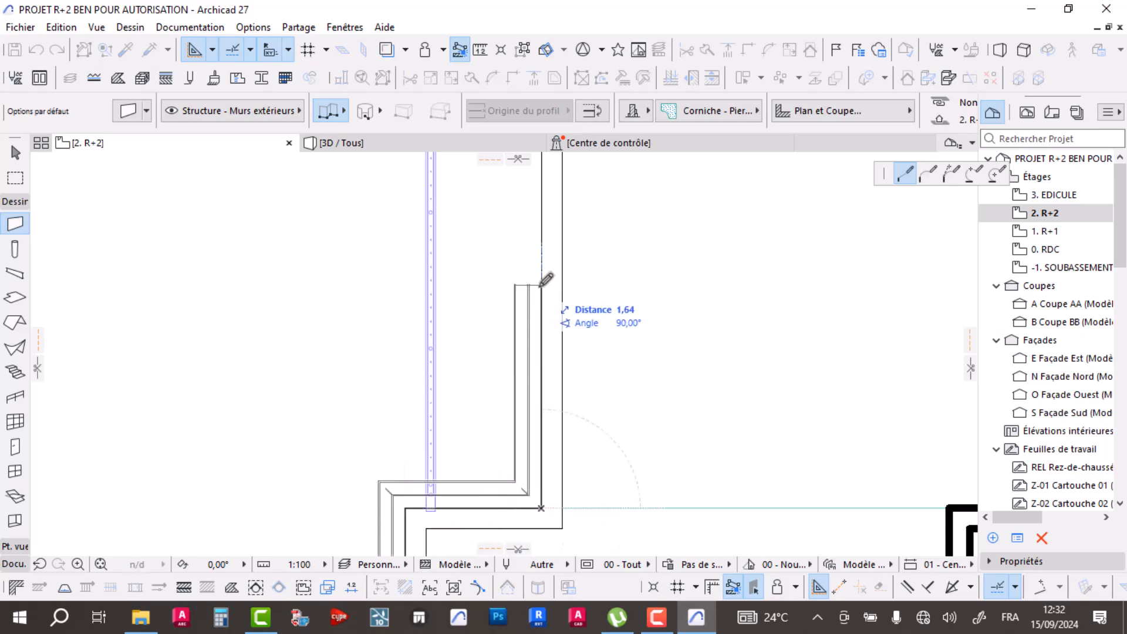
scroll(546, 284, "down", 5)
scroll(531, 352, "up", 2)
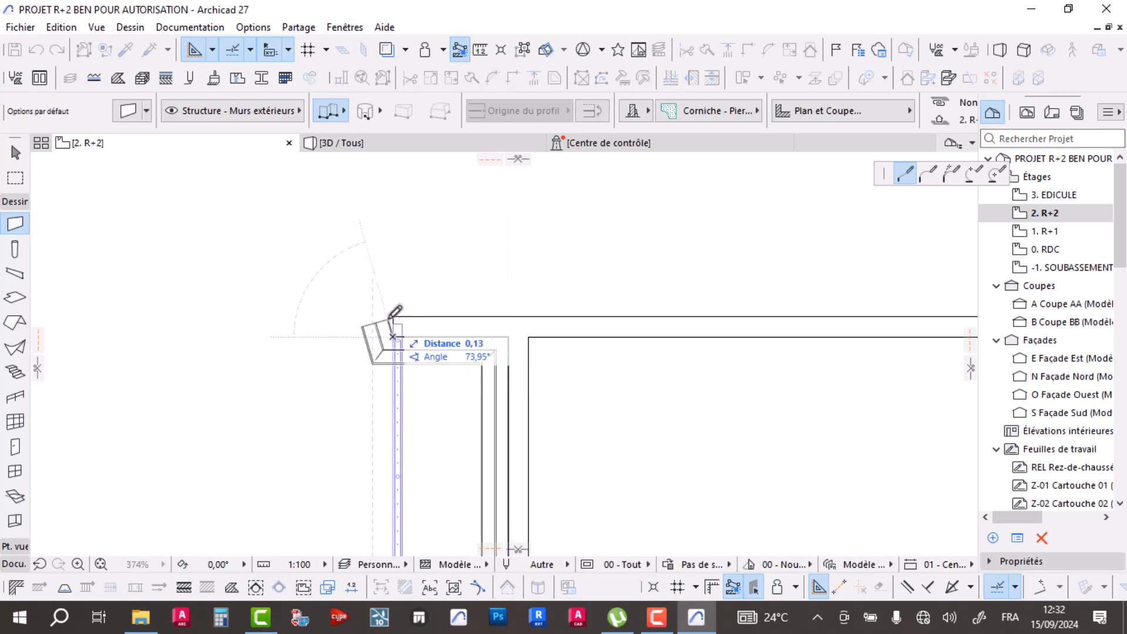
- Continue the cornice along the terrace's far edge, around its stepped corner, and finish it at the SALLE DE SPORT's outer corner
scroll(408, 347, "down", 5)
scroll(503, 345, "up", 5)
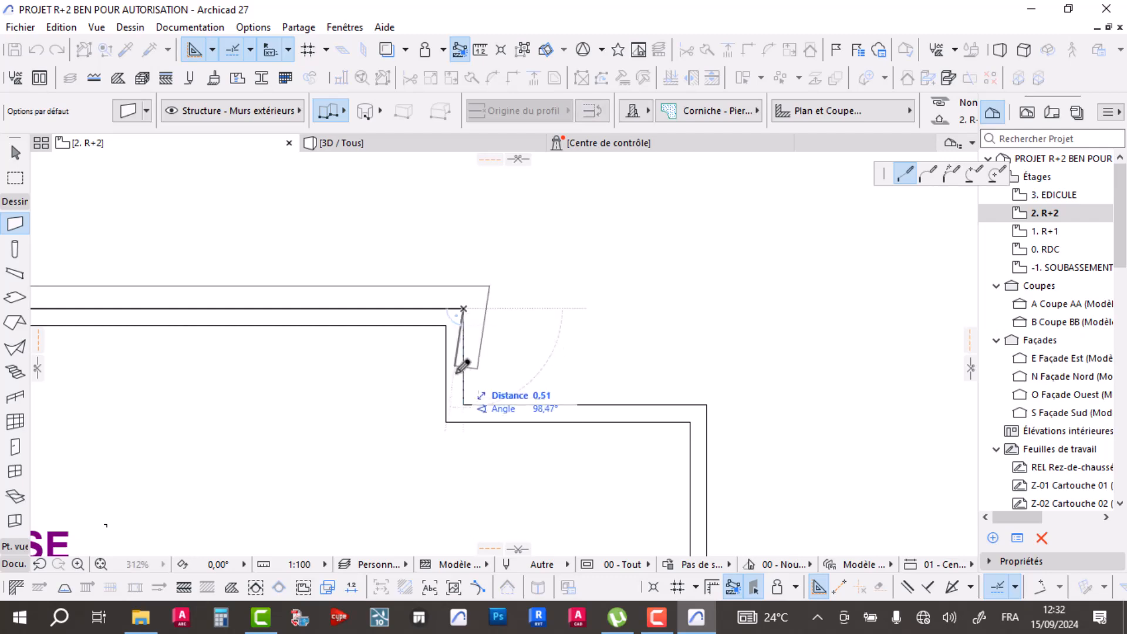
left_click(463, 404)
left_click(706, 404)
scroll(684, 434, "down", 6)
middle_click_drag(691, 478, 669, 269)
scroll(672, 258, "up", 8)
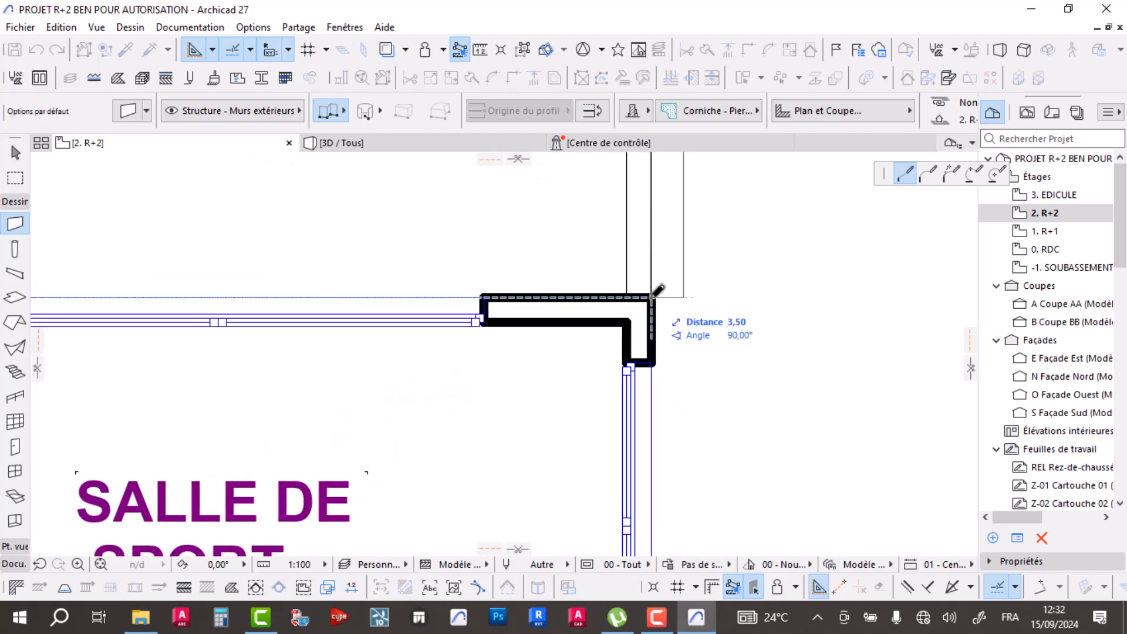
double_click(652, 297)
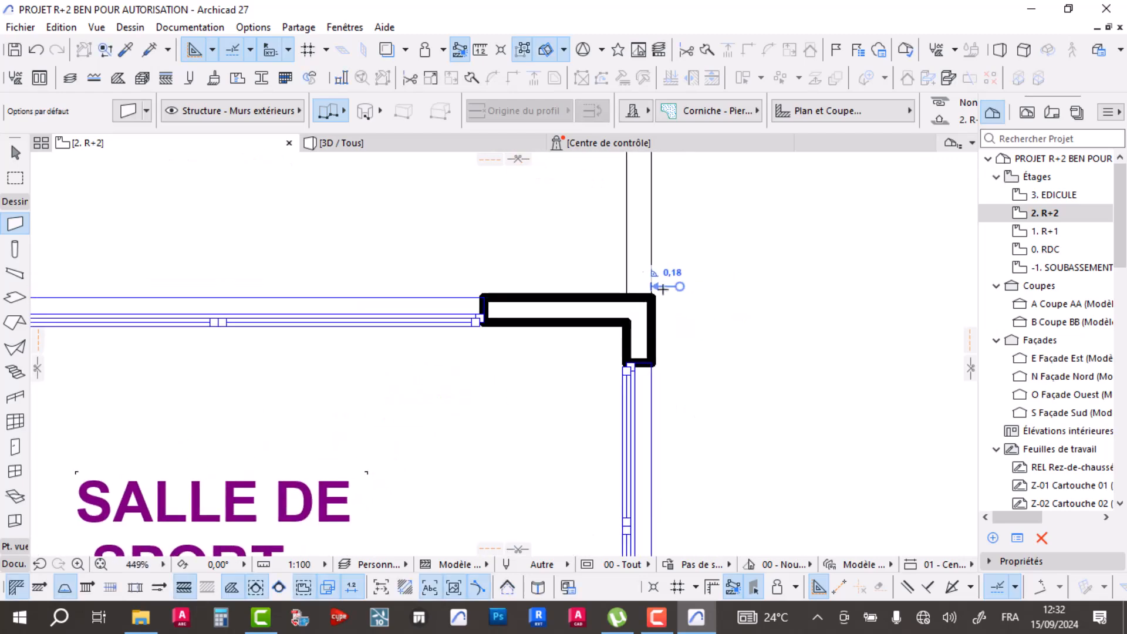
- Leave the wall drawing command and open the 3D view of the building
scroll(712, 276, "down", 3)
key("Escape")
left_click(393, 146)
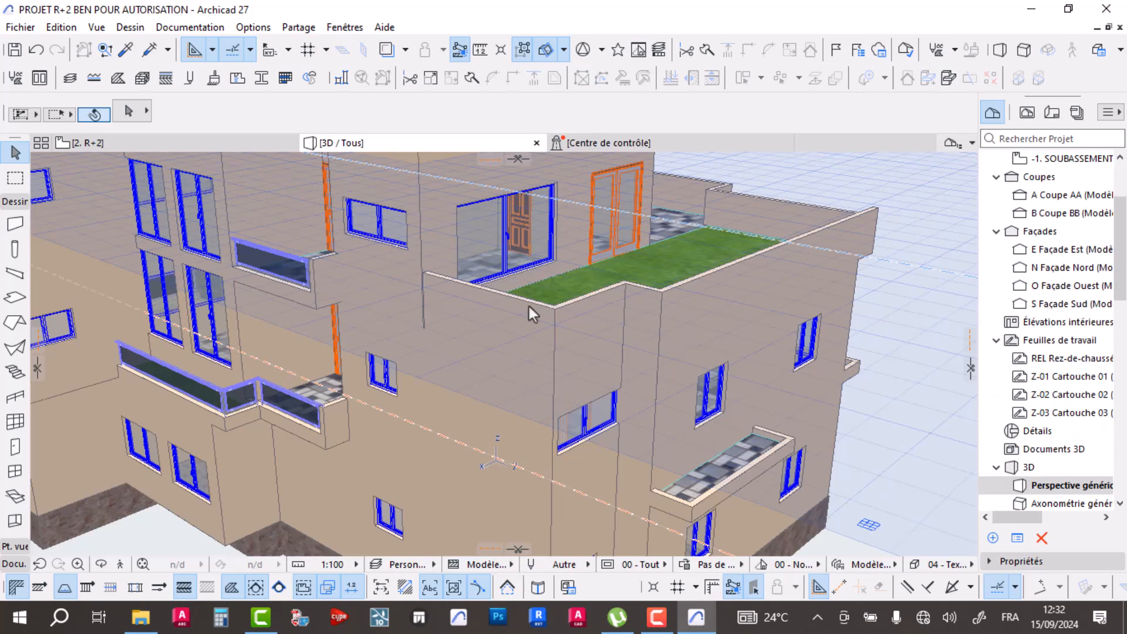
middle_click_drag(541, 306, 522, 326, "shift")
left_click(525, 355)
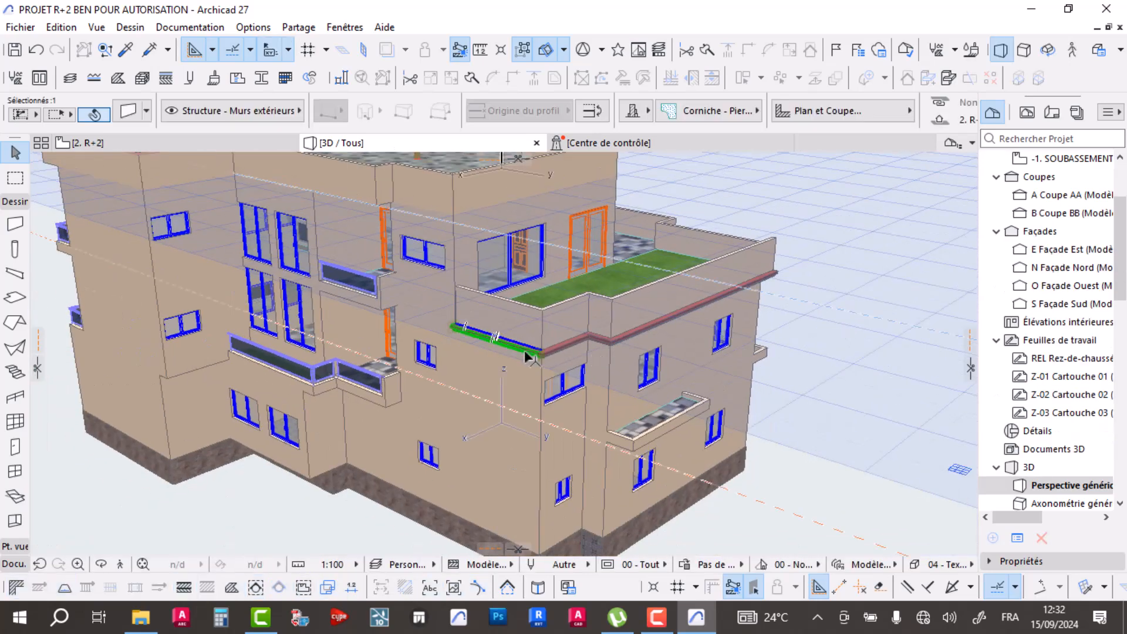
scroll(553, 359, "up", 2)
left_click(553, 352, "shift")
left_click(614, 334, "shift")
middle_click_drag(632, 312, 359, 398, "shift")
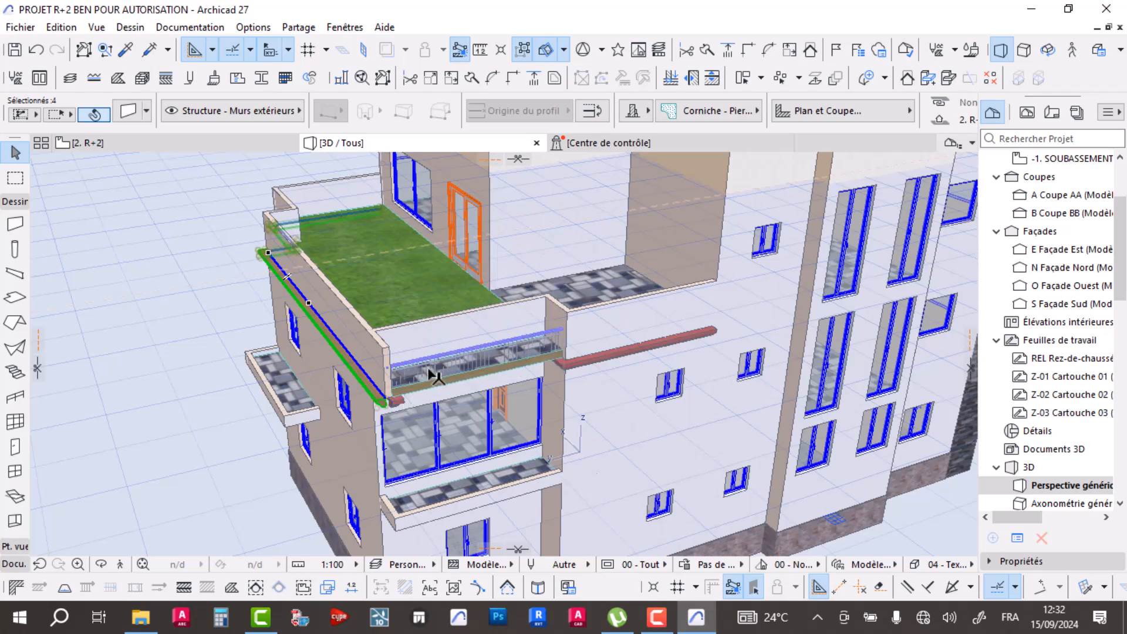
key("Escape")
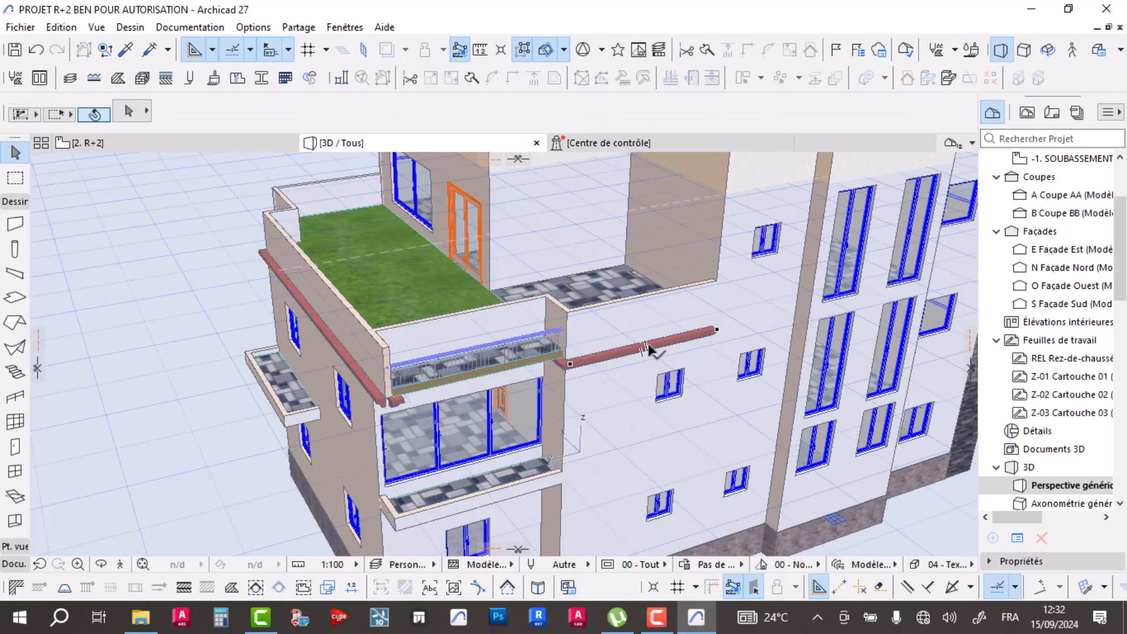
- Reactivate grouping to select the whole cornice and move it up to the terrace parapet's top edge
left_click(648, 347)
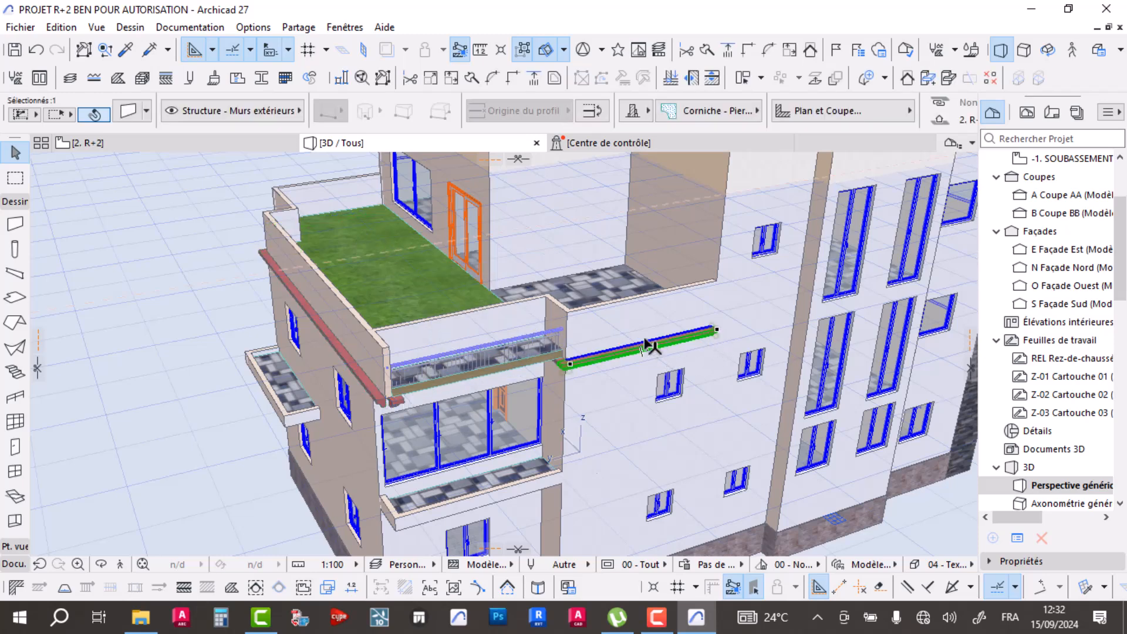
left_click(523, 53)
scroll(719, 340, "up", 4)
scroll(720, 349, "up", 2)
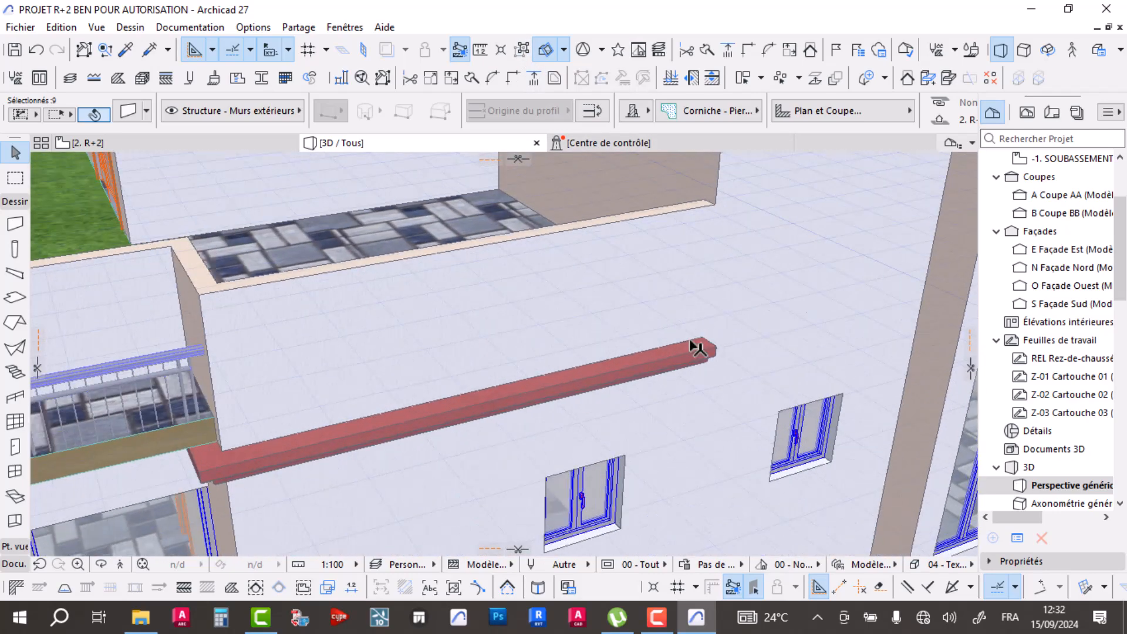
left_click(707, 331)
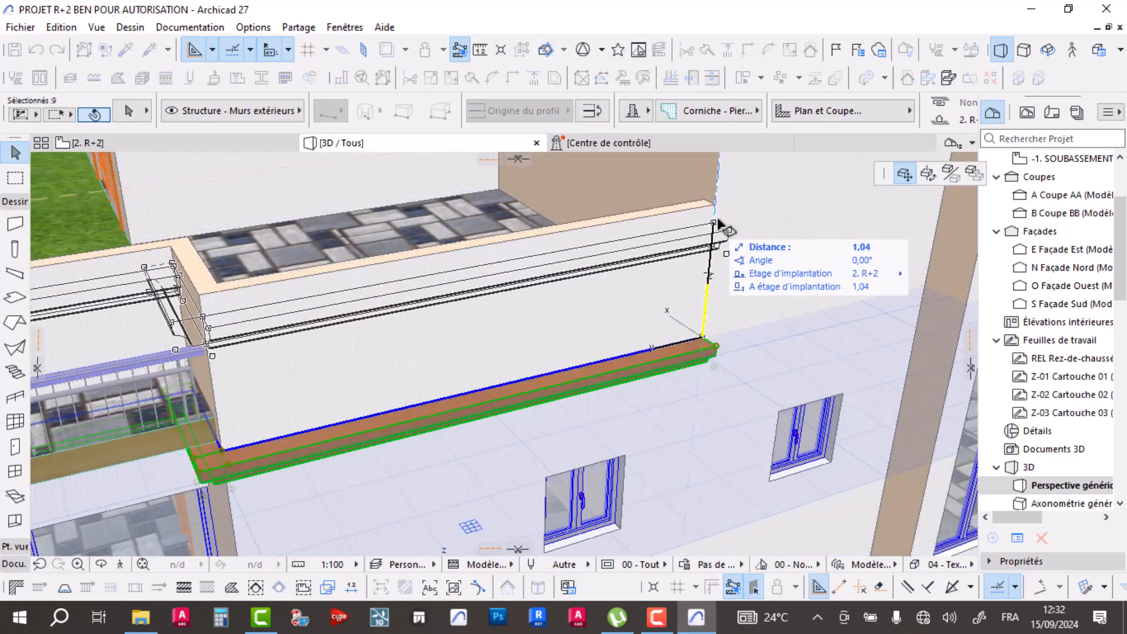
left_click(717, 204)
middle_click_drag(675, 235, 294, 223, "shift")
scroll(294, 224, "up", 2)
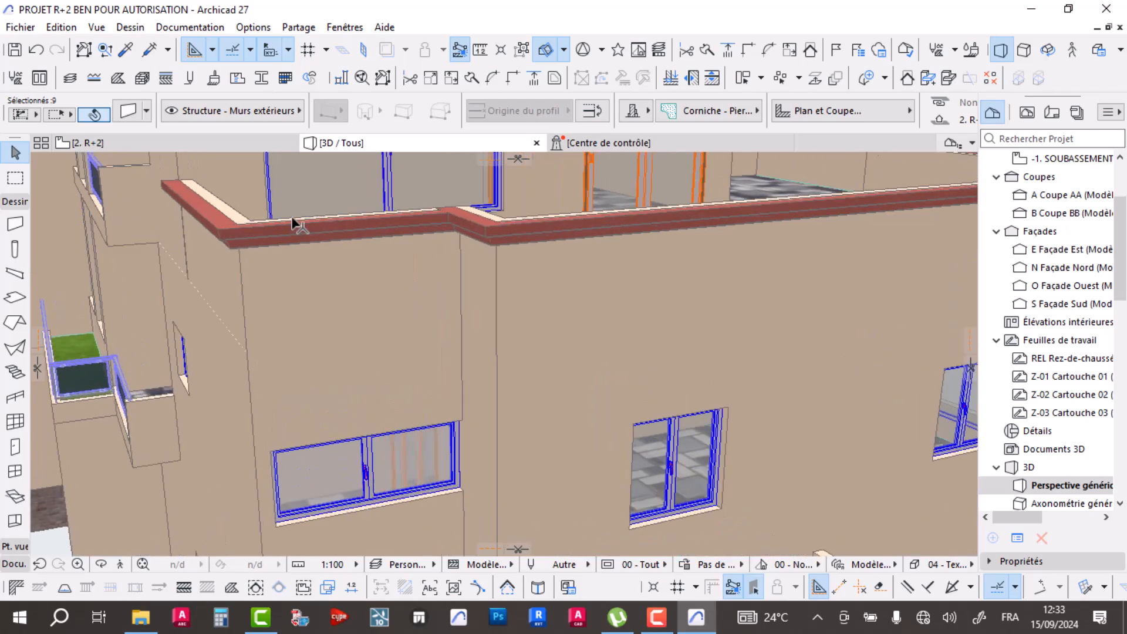
- On the R+2 plan, suspend grouping and intersect the two cornice segments meeting at the inner stepped corner near TERRAS. PRIVE
left_click(110, 142)
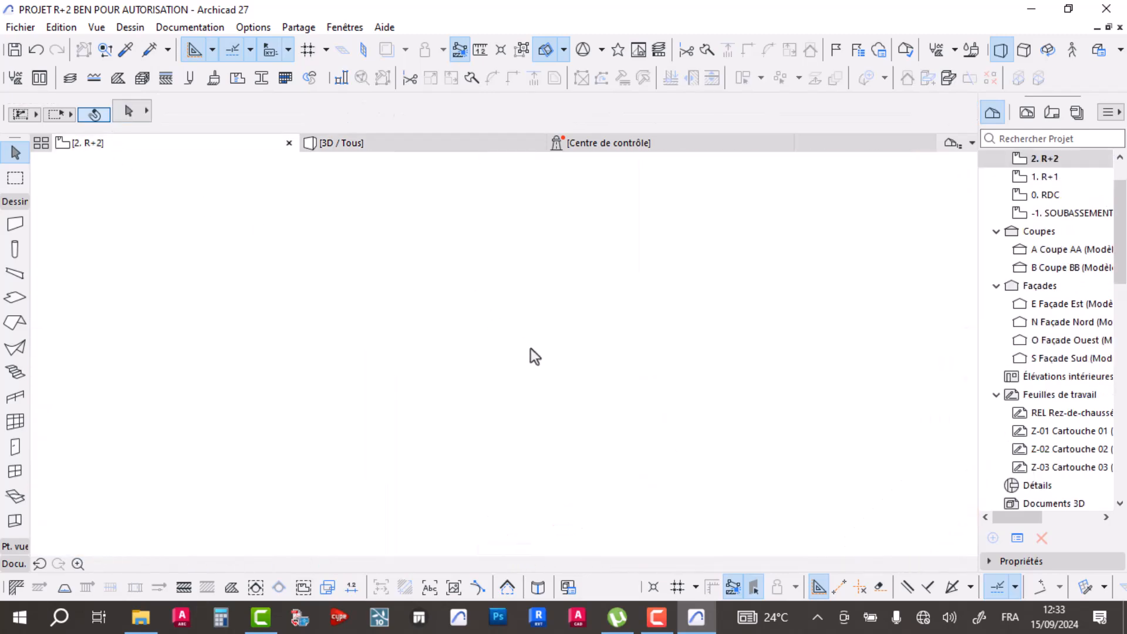
scroll(675, 267, "down", 6)
scroll(649, 351, "up", 3)
scroll(649, 351, "up", 5)
left_click(455, 301)
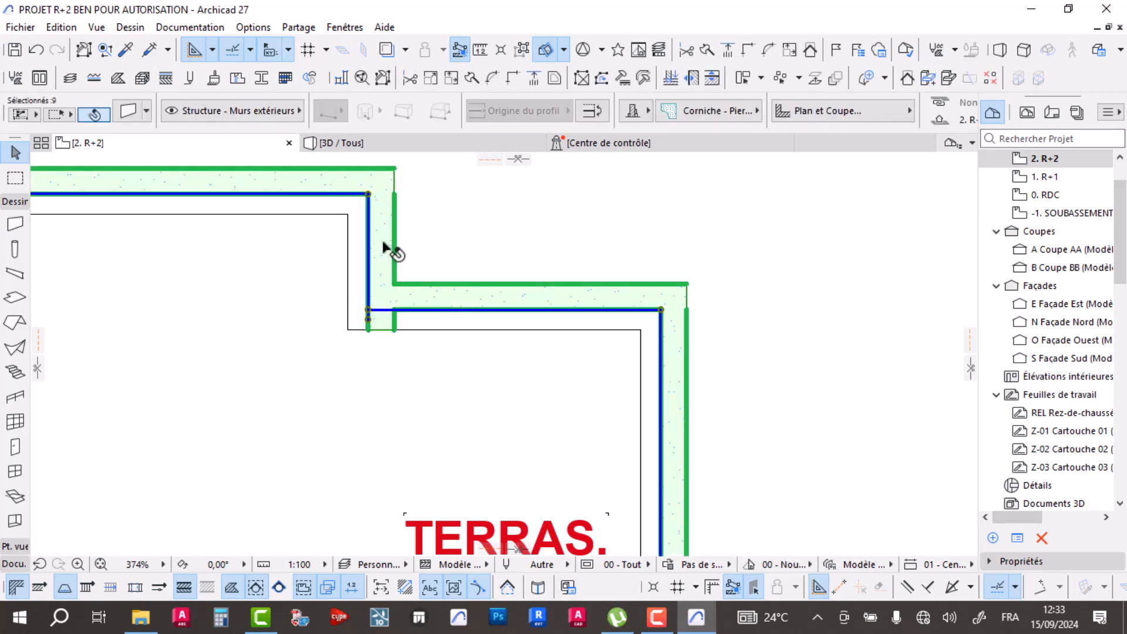
left_click(521, 50)
left_click(431, 293)
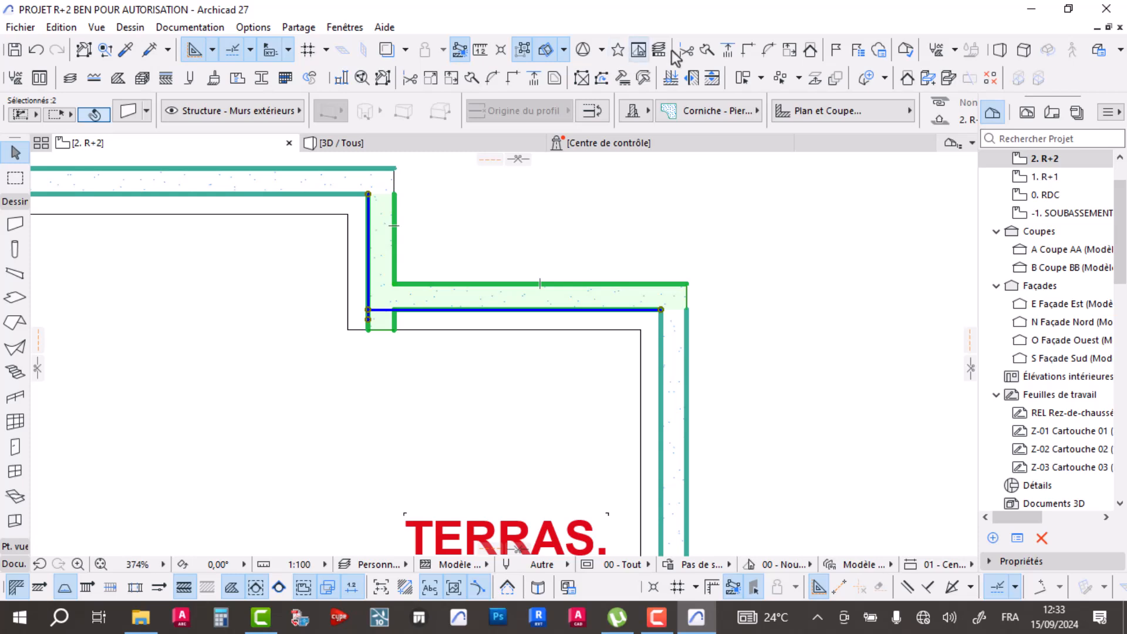
scroll(750, 207, "down", 4)
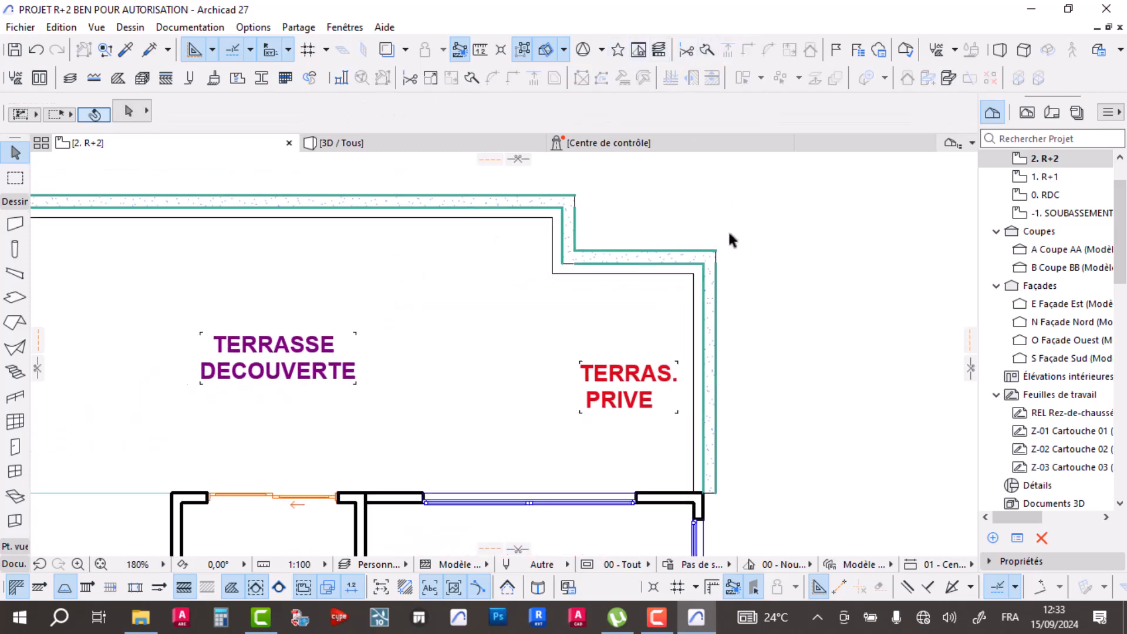
- Intersect the adjoining cornice segments at the two outer corners around TERRAS. PRIVE
left_click(536, 199)
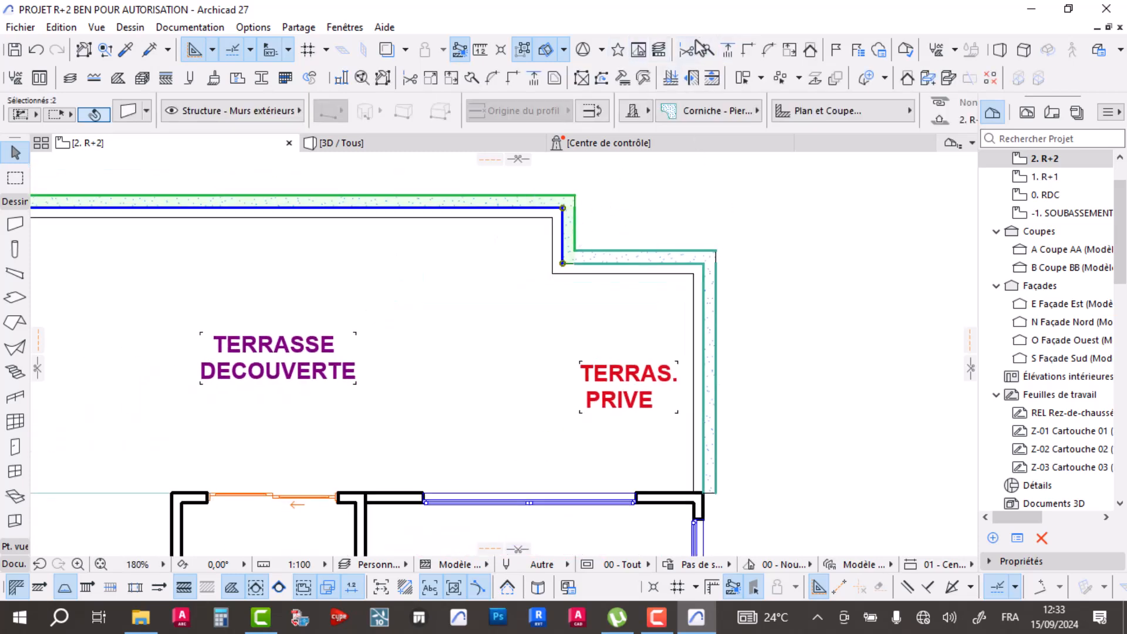
left_click(683, 239)
left_click(709, 281)
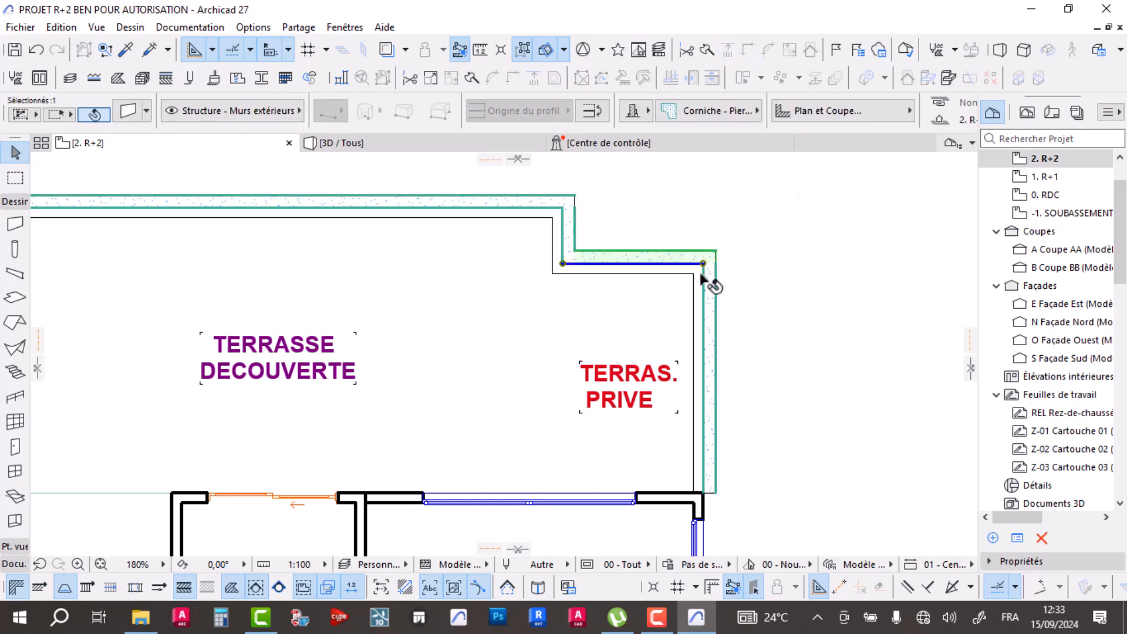
left_click(775, 217)
- Intersect the TERRASSE DECOUVERTE's long outer cornice segment with the short end segment beside the railing
scroll(625, 255, "down", 2)
scroll(456, 203, "up", 8)
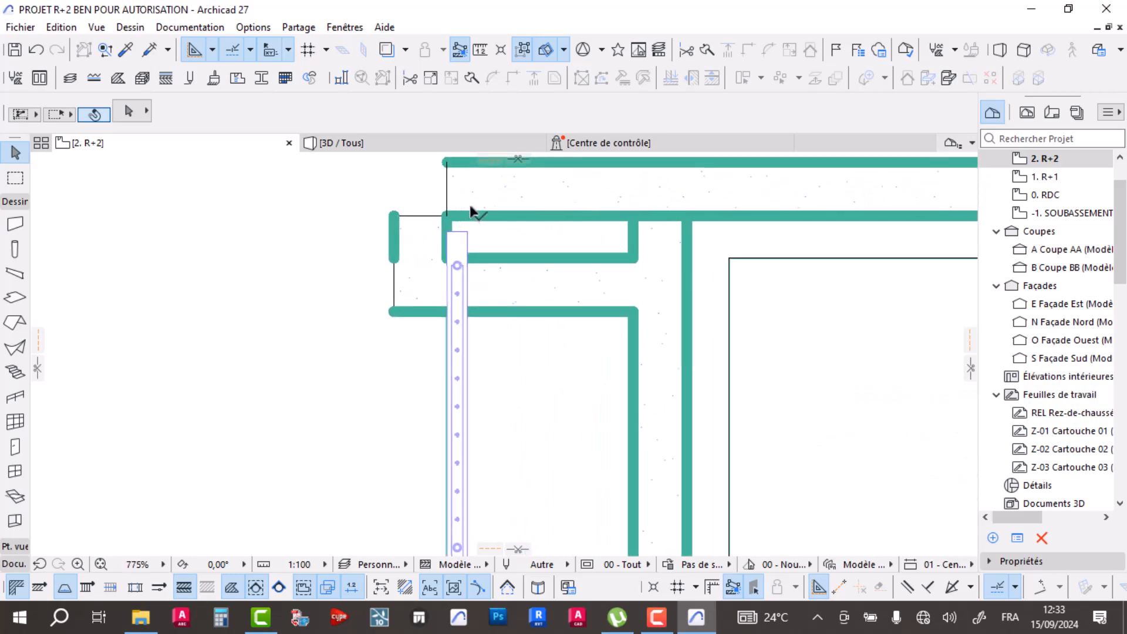
left_click(467, 205)
left_click(448, 235, "shift")
left_click(749, 51)
left_click(555, 355)
- Intersect the short return cornice segment beside the railing with its end segment and with the long segment behind the railing
left_click(440, 299)
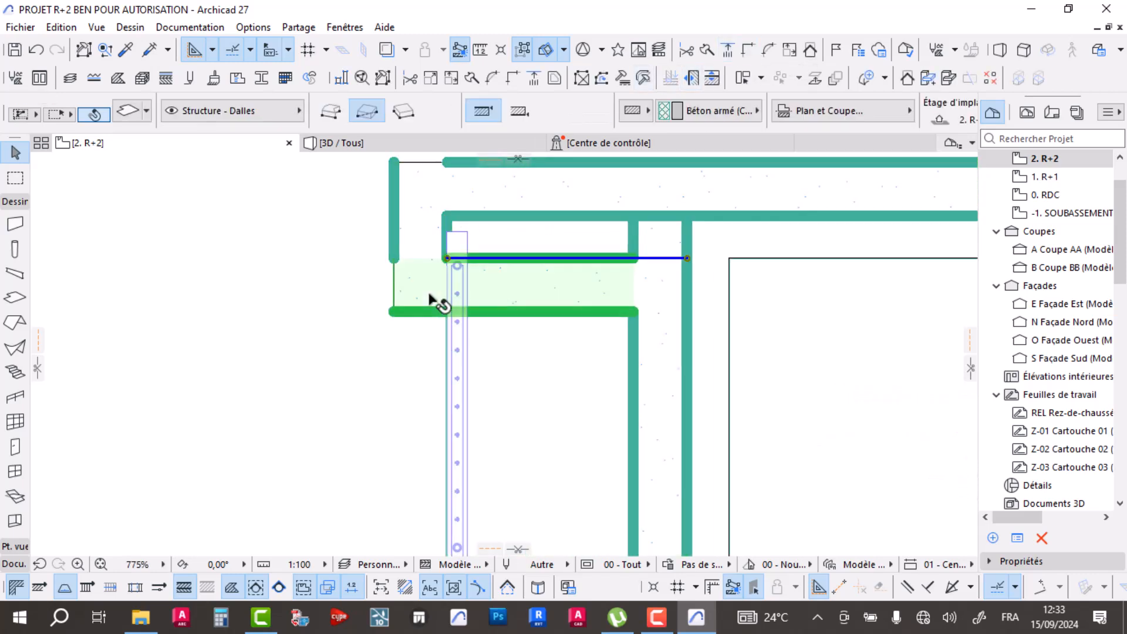
left_click(443, 222, "shift")
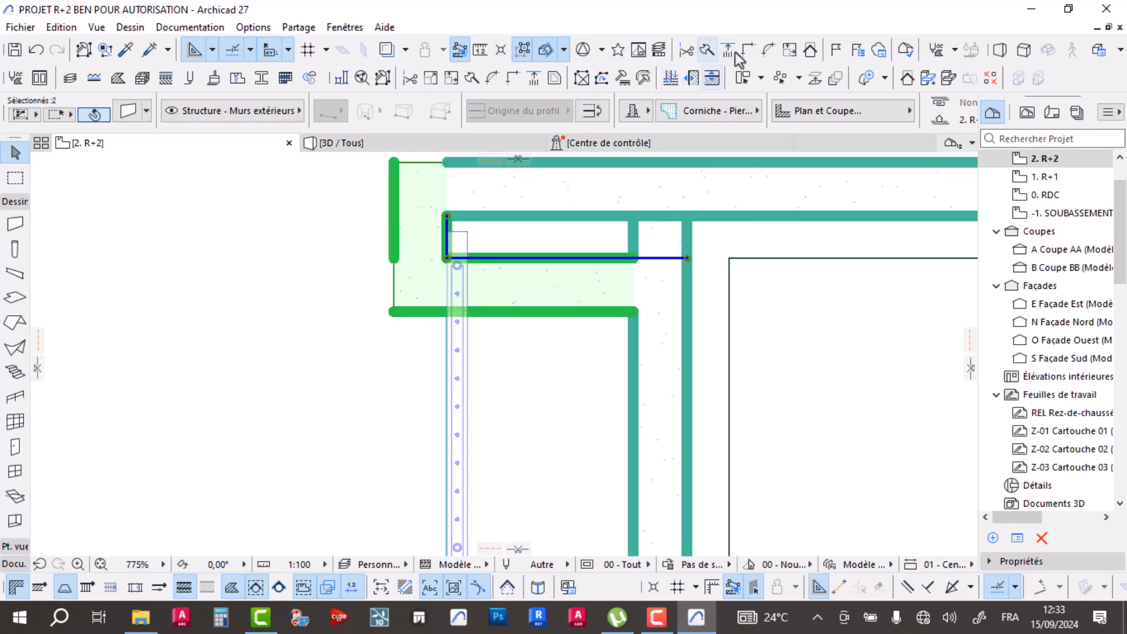
left_click(359, 387)
left_click(575, 291)
left_click(657, 414, "shift")
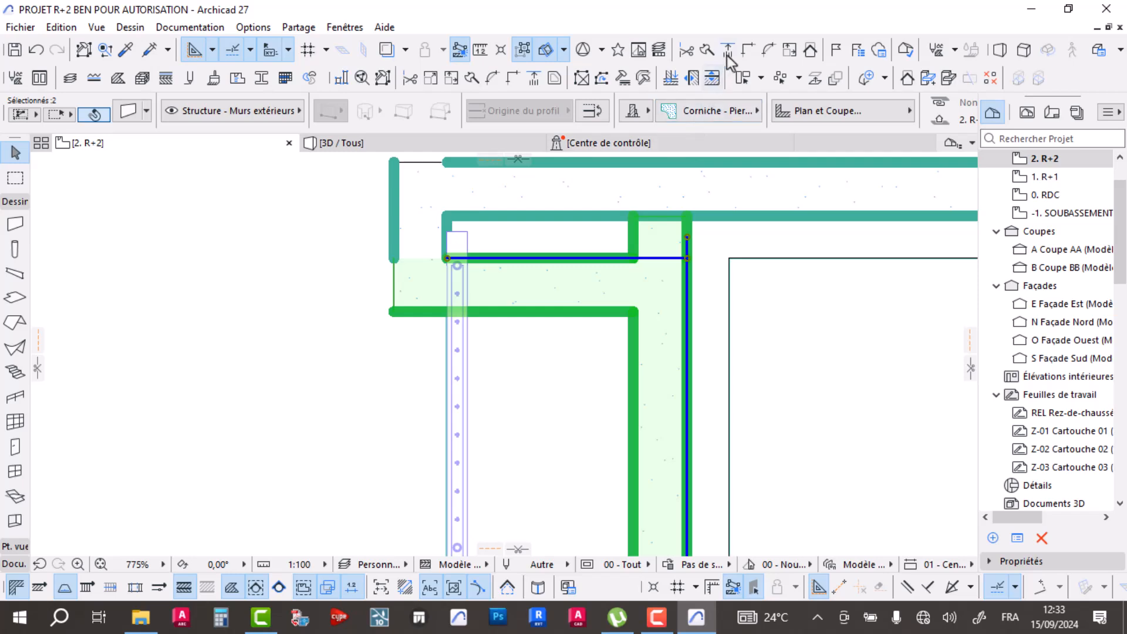
left_click(743, 49)
- Intersect the long cornice segment behind the railing with the return segment at its opposite end
scroll(568, 299, "down", 8)
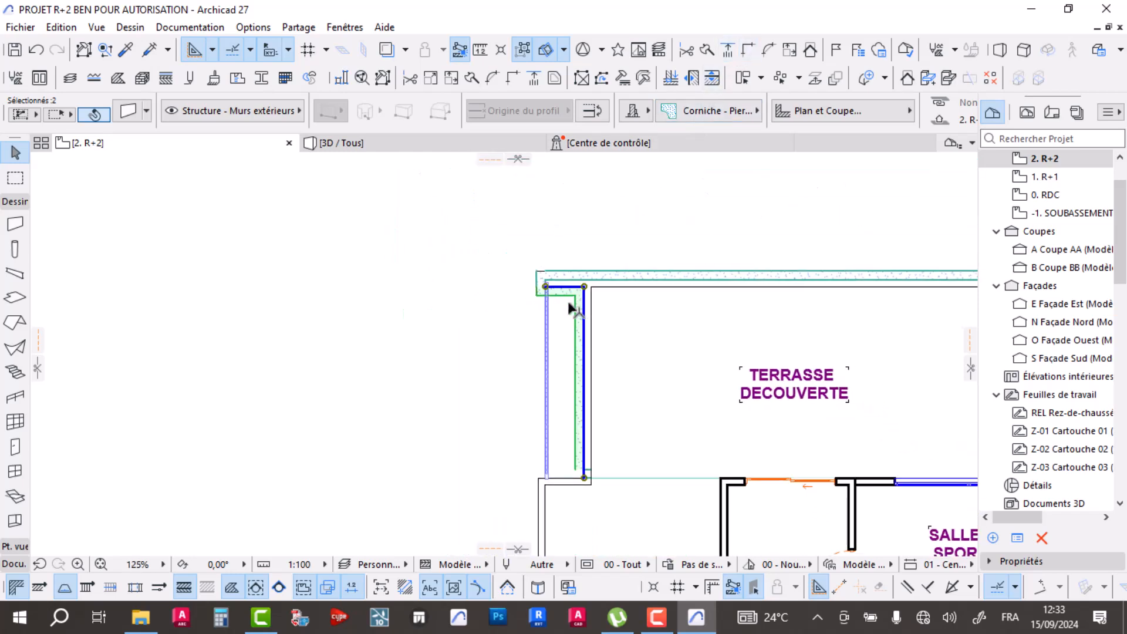
scroll(573, 482, "up", 6)
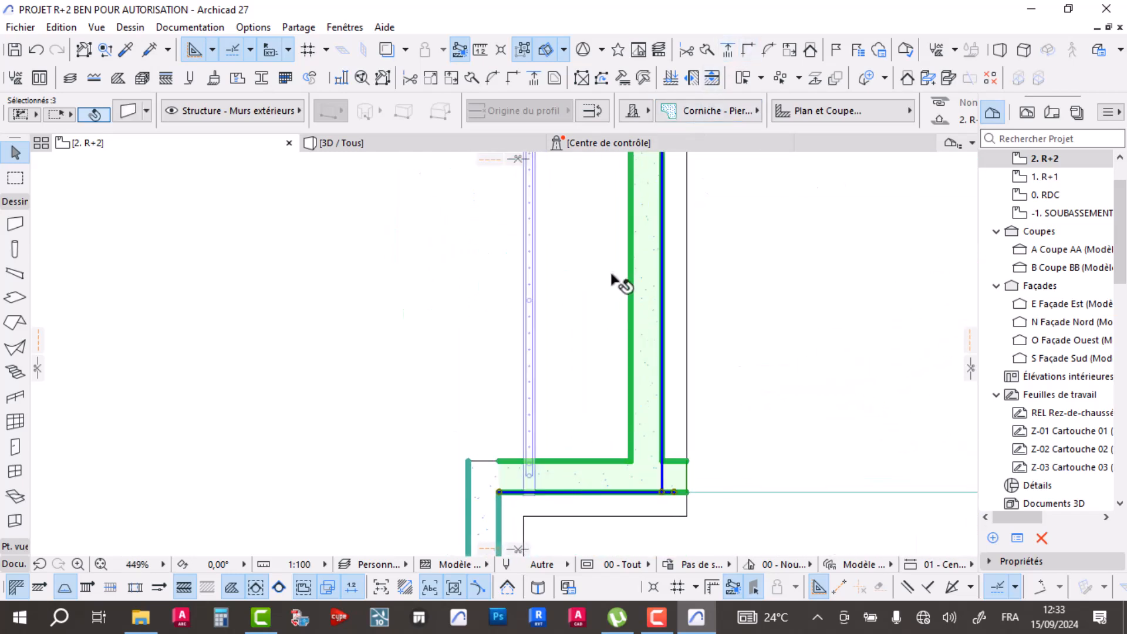
scroll(624, 281, "down", 5)
left_click(549, 274, "shift")
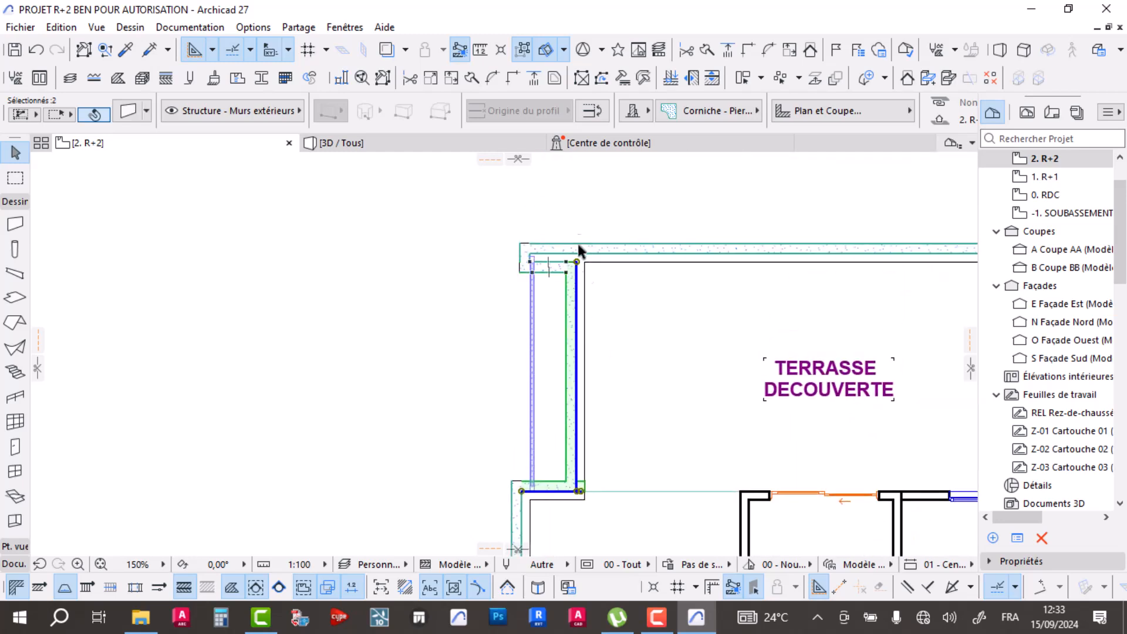
left_click(493, 426)
- Review the rest of the R+2 plan around the TERRASSE and inspect the trimmed cornice corners in 3D
scroll(491, 435, "down", 4)
scroll(493, 382, "down", 3)
scroll(561, 390, "up", 6)
middle_click_drag(561, 389, 341, 365)
scroll(523, 341, "down", 4)
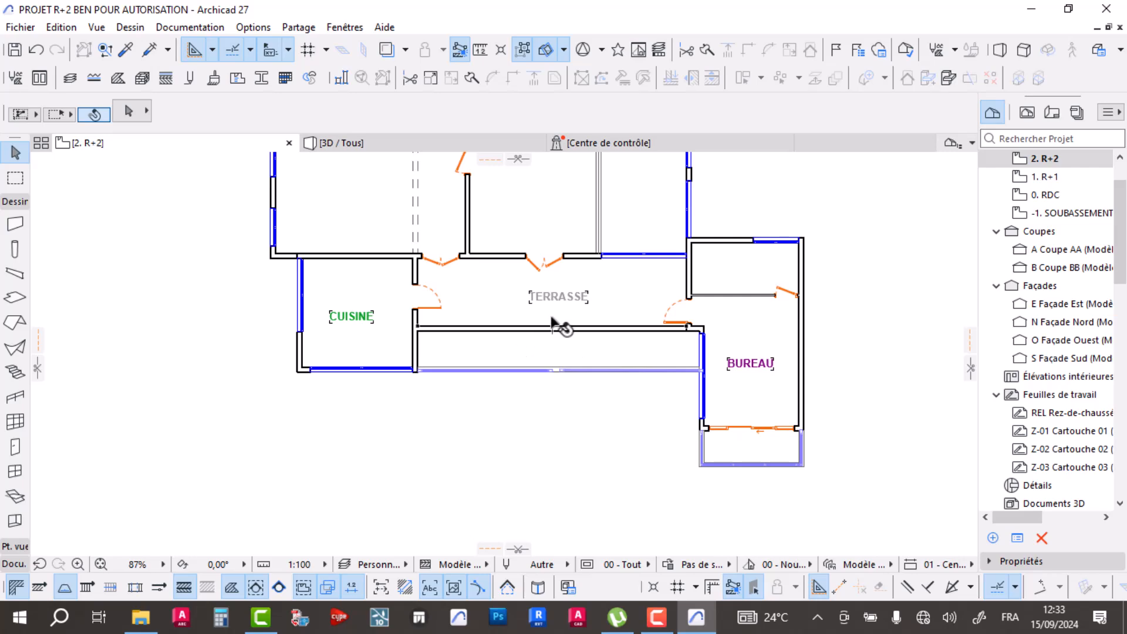
left_click(525, 333)
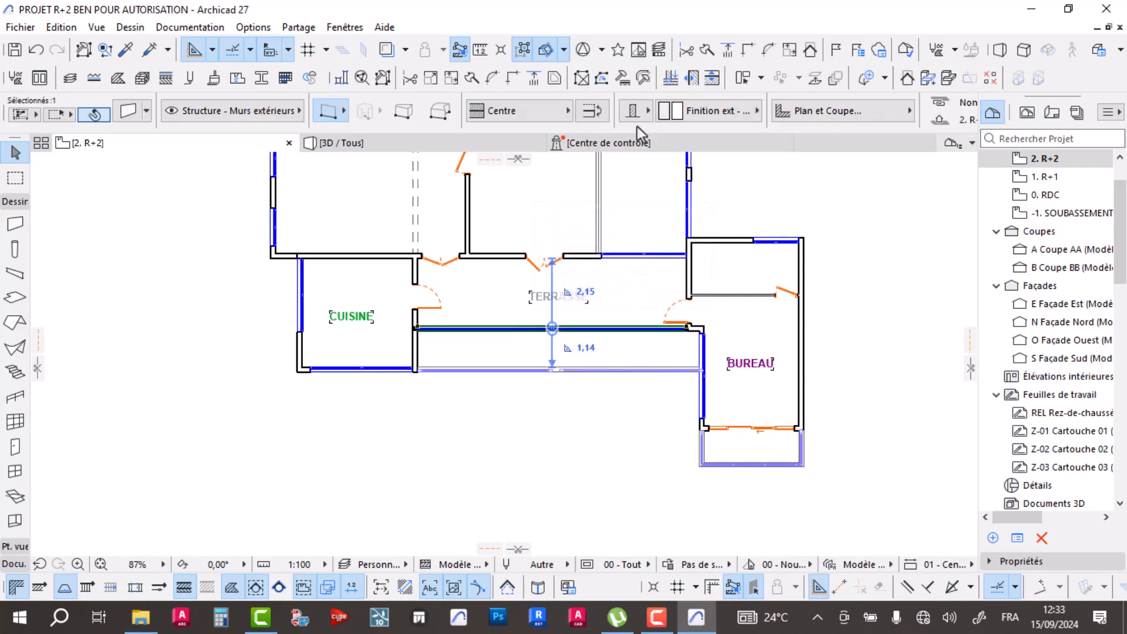
left_click(435, 148)
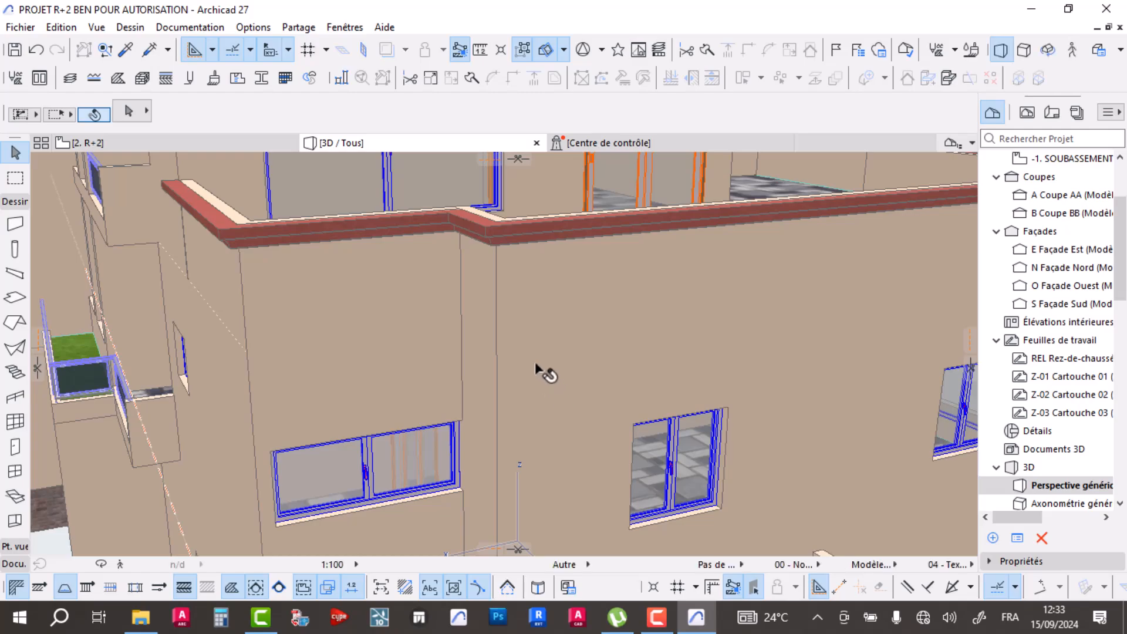
scroll(375, 279, "down", 4)
scroll(468, 346, "up", 8)
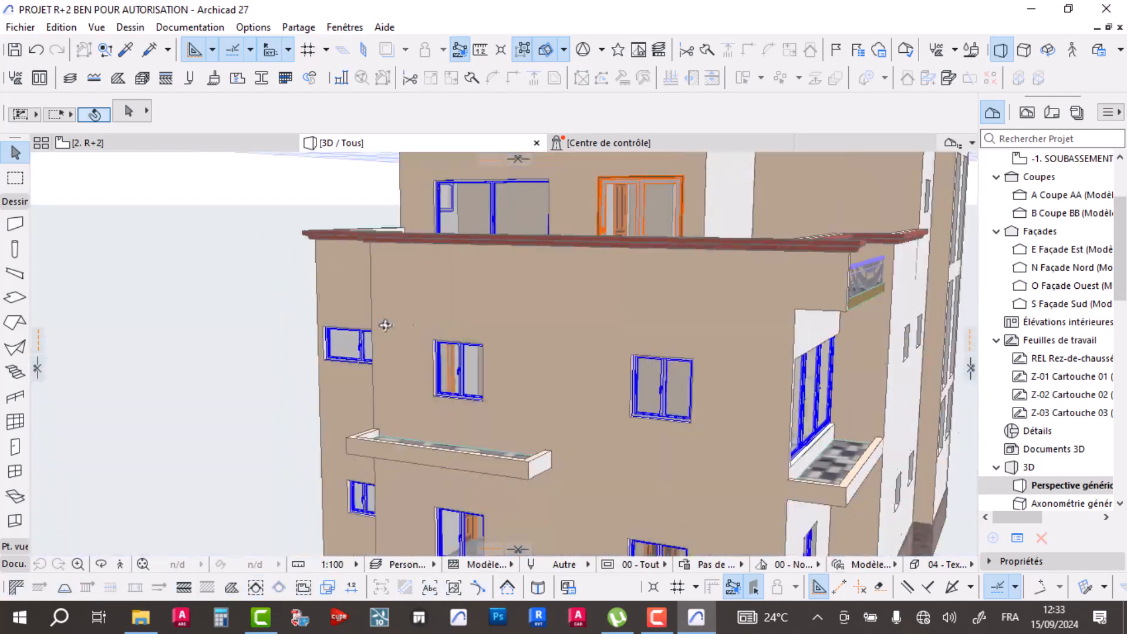
scroll(425, 342, "up", 10)
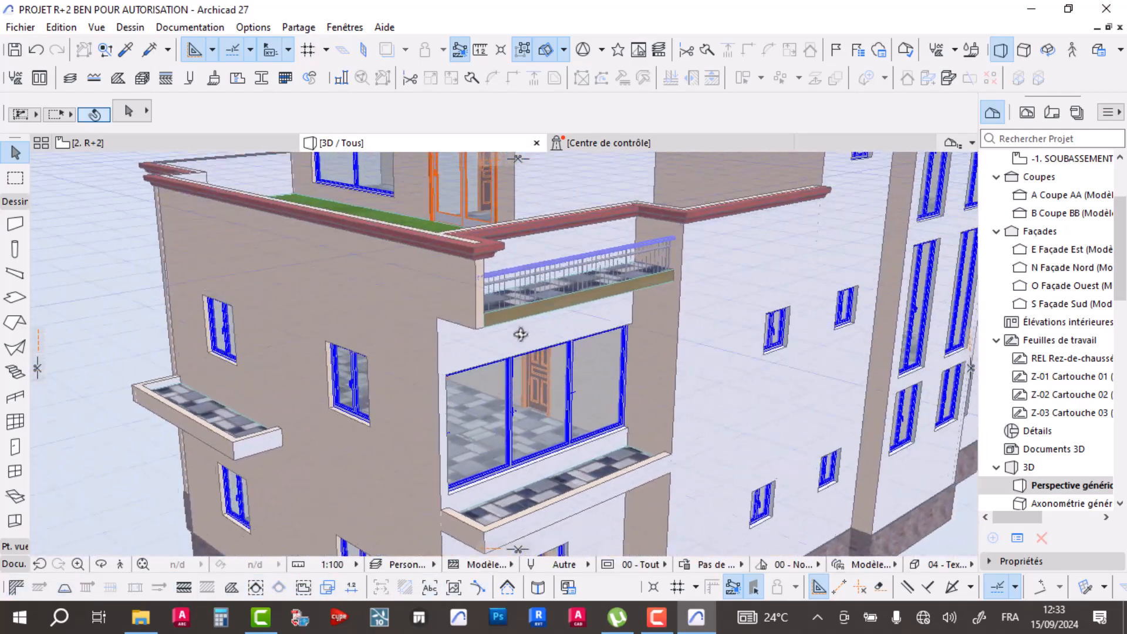
- Adjust the base elevation of the R+2 terrace railing beneath the cornice, trying 0.35 and settling on 0.25
middle_click_drag(517, 273, 629, 254, "shift")
left_click(629, 255)
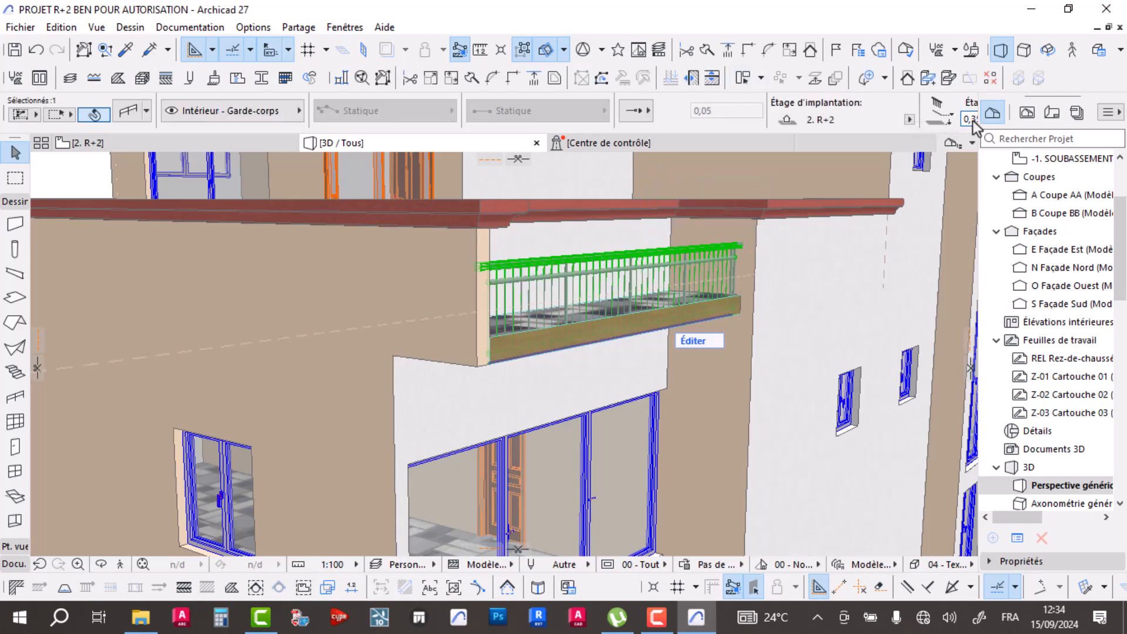
middle_click_drag(757, 288, 645, 282, "shift")
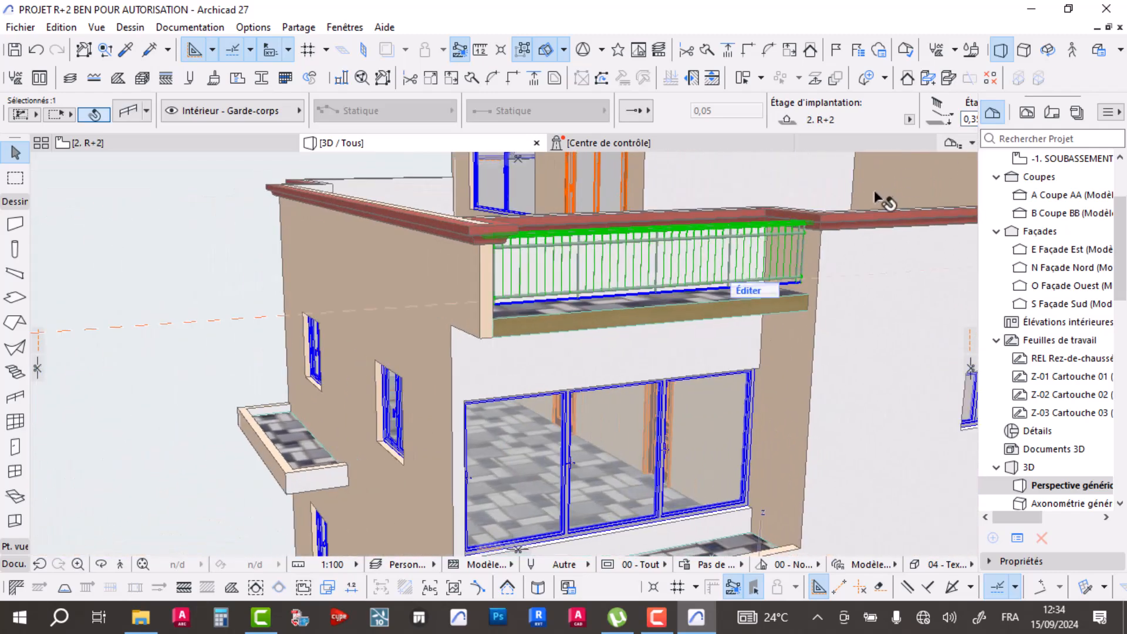
middle_click_drag(779, 275, 763, 247, "shift")
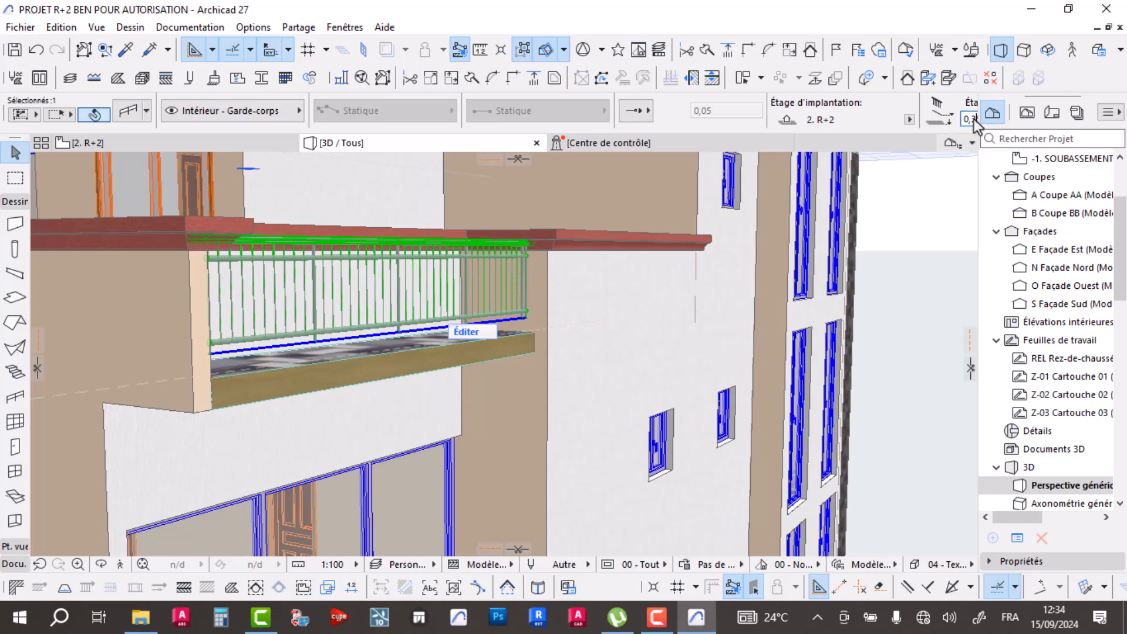
key("Return")
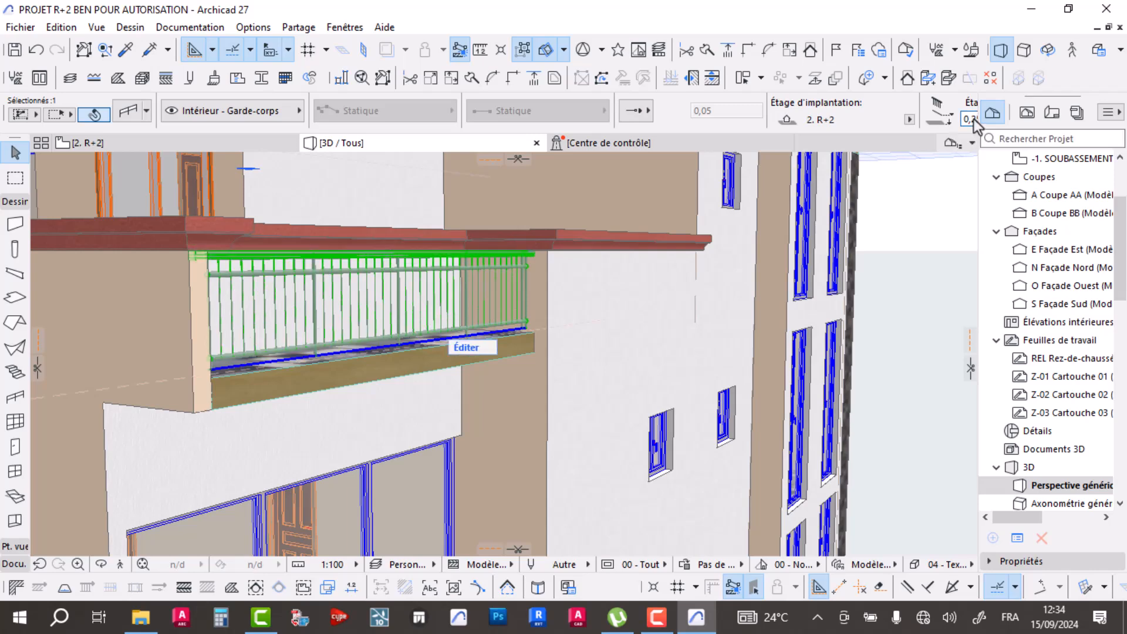
middle_click_drag(712, 306, 130, 418, "shift")
left_click(351, 405)
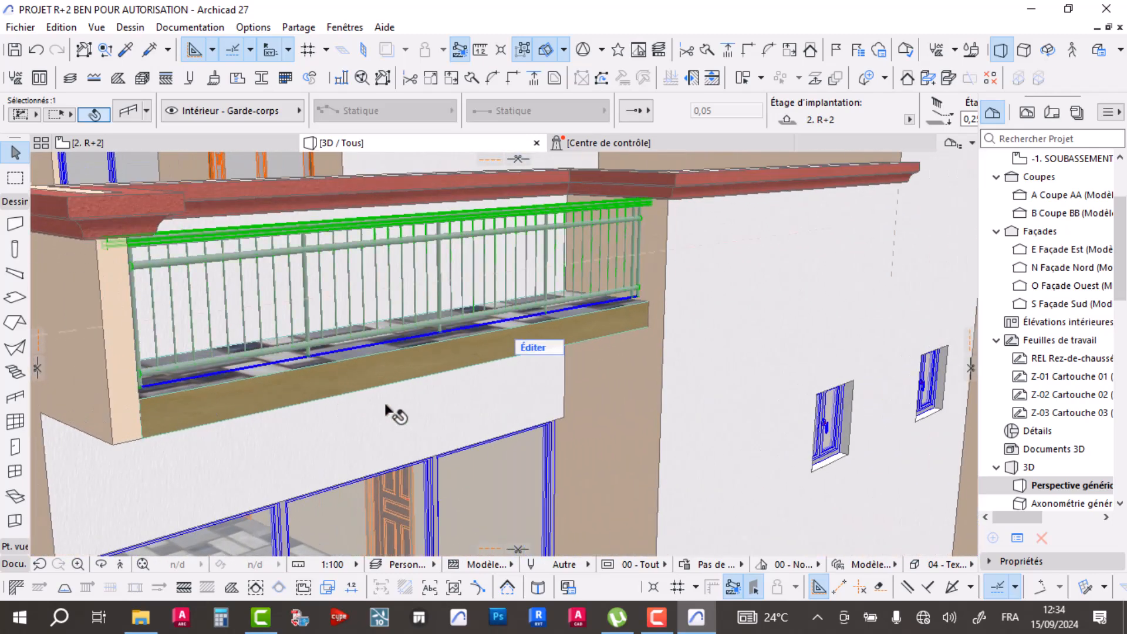
- Sample the Divers - Peau surface from the adjoining wall and paint the slab edge below the terrace railing with it
key("Escape")
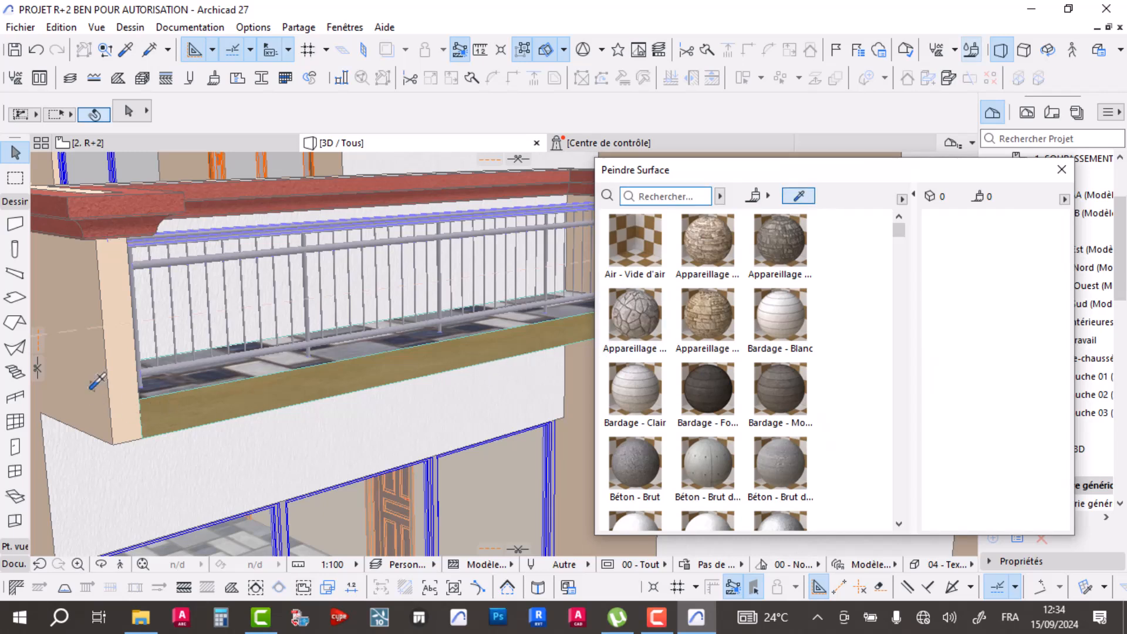
left_click(97, 385)
left_click(187, 409)
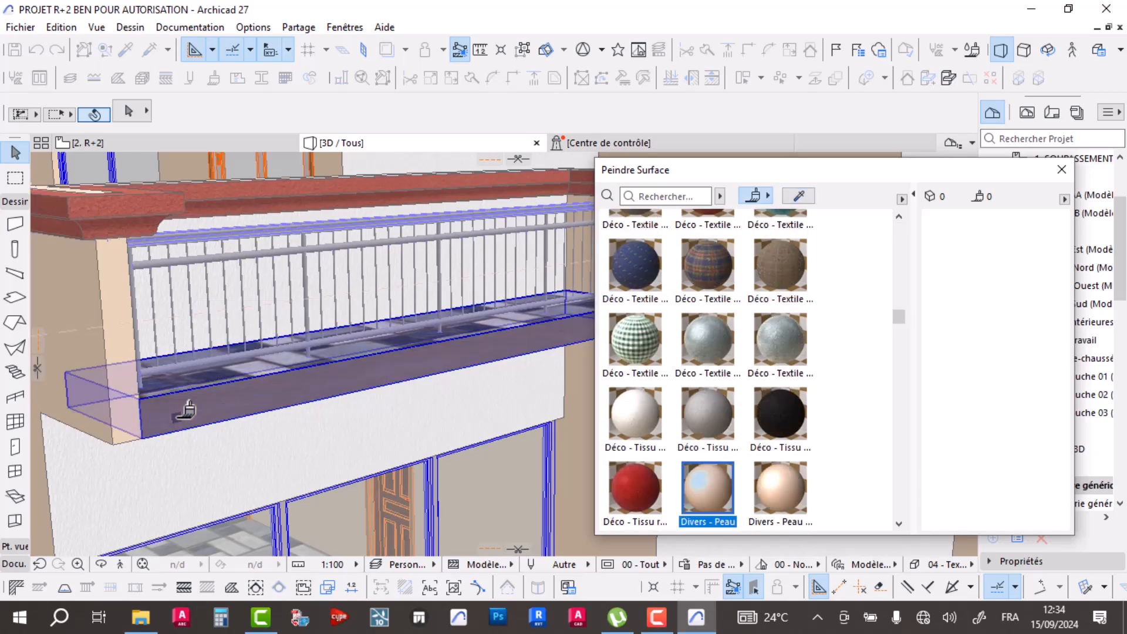
mouse_move(289, 402)
middle_mouse_down("shift")
mouse_move(334, 395)
mouse_move(260, 387)
middle_mouse_up("shift")
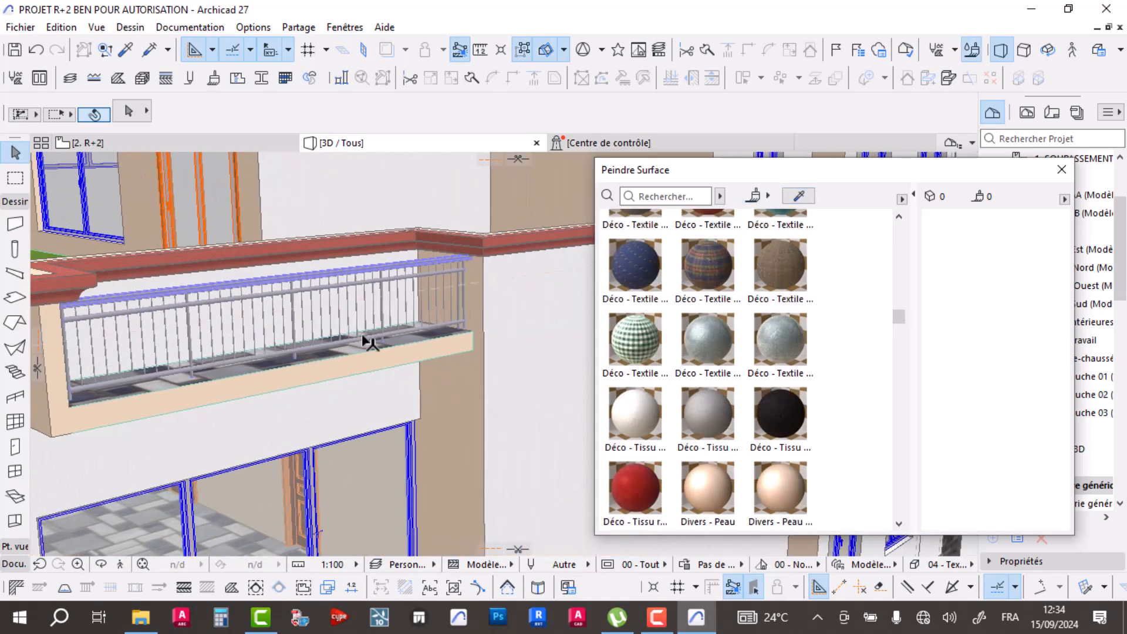
scroll(382, 284, "up", 2)
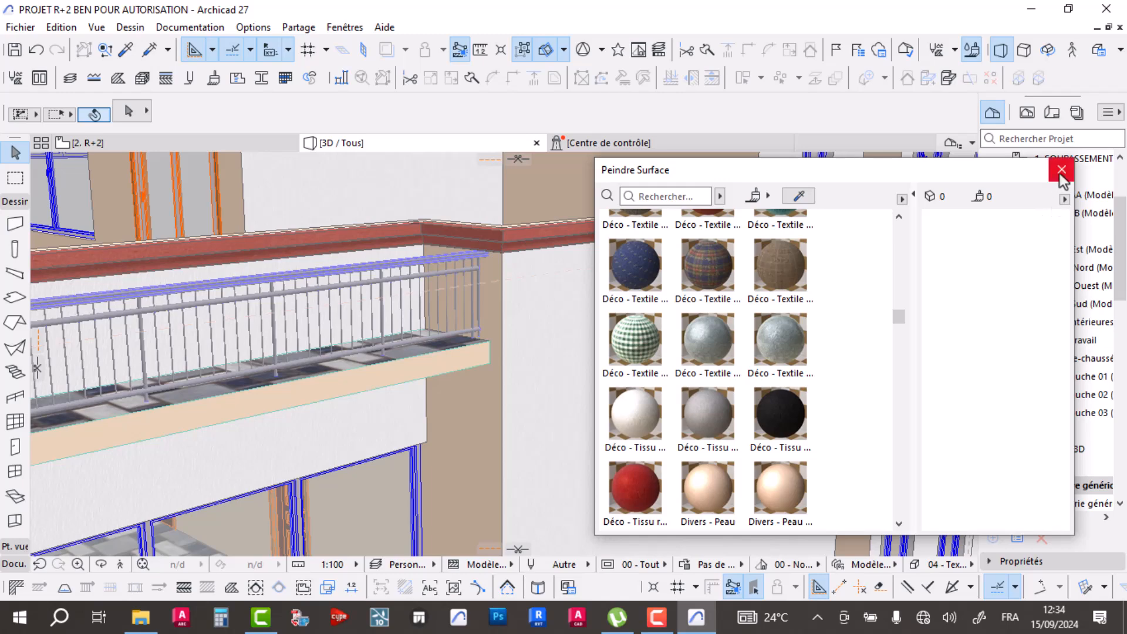
- Set the segment height of the R+2 terrace railing below the cornice to 0.78 in its railing settings
left_click(1061, 171)
left_click(436, 259)
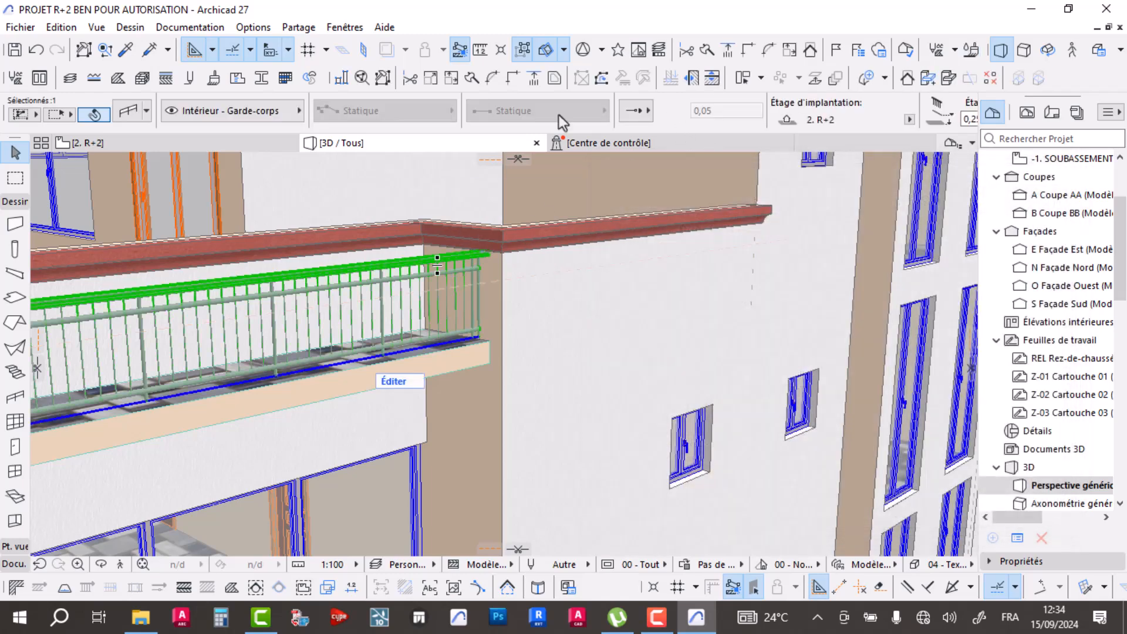
left_click(121, 108)
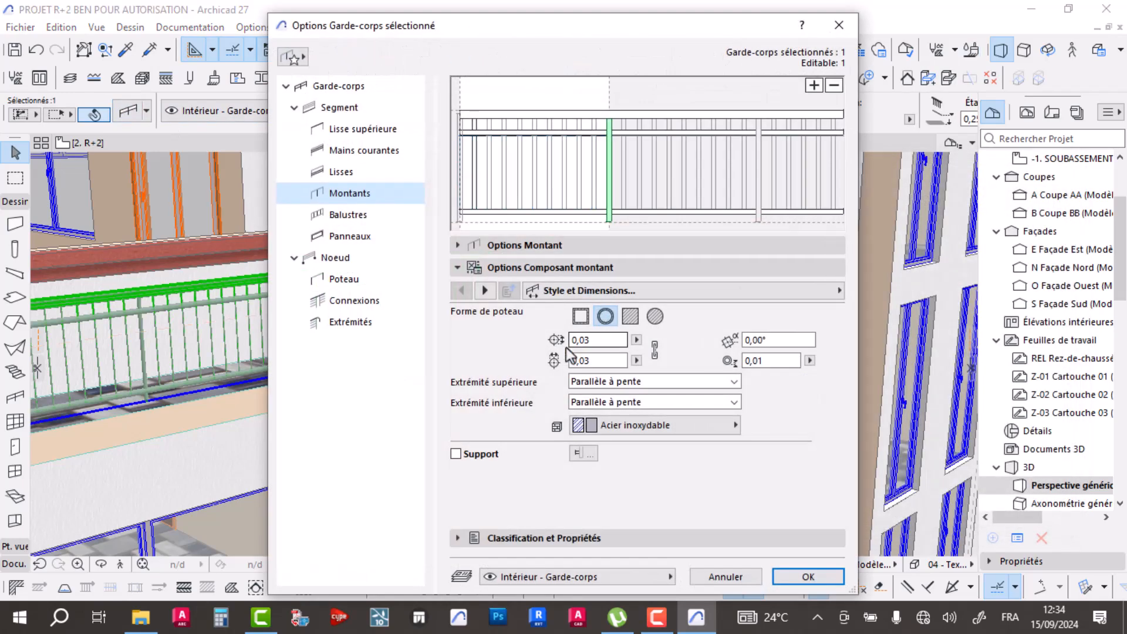
left_click(348, 111)
left_click(569, 274)
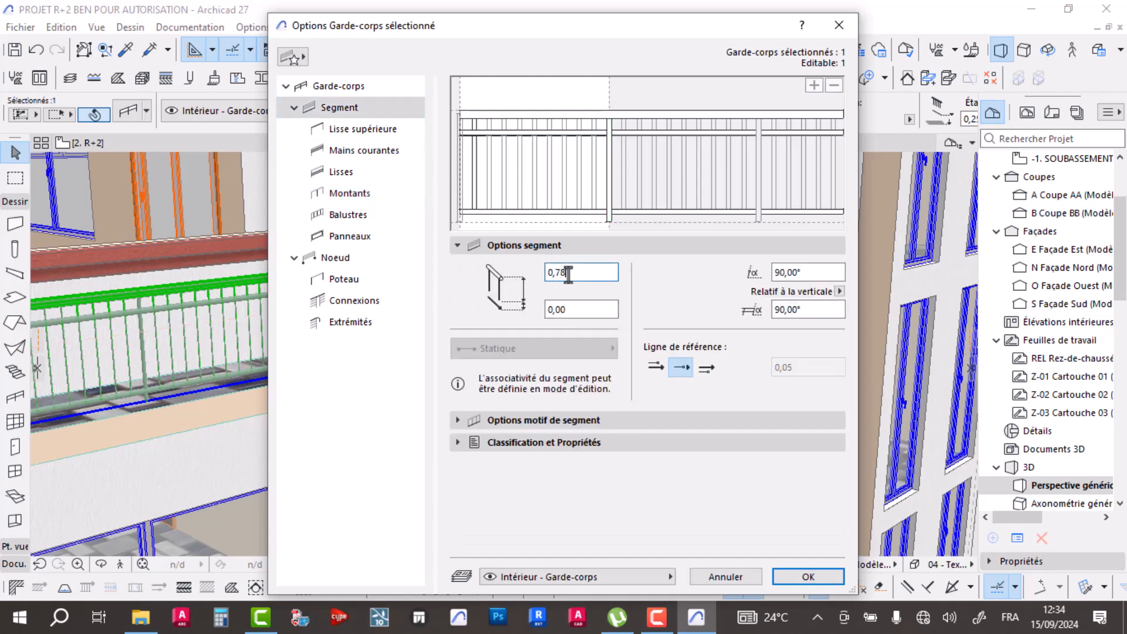
key("Return")
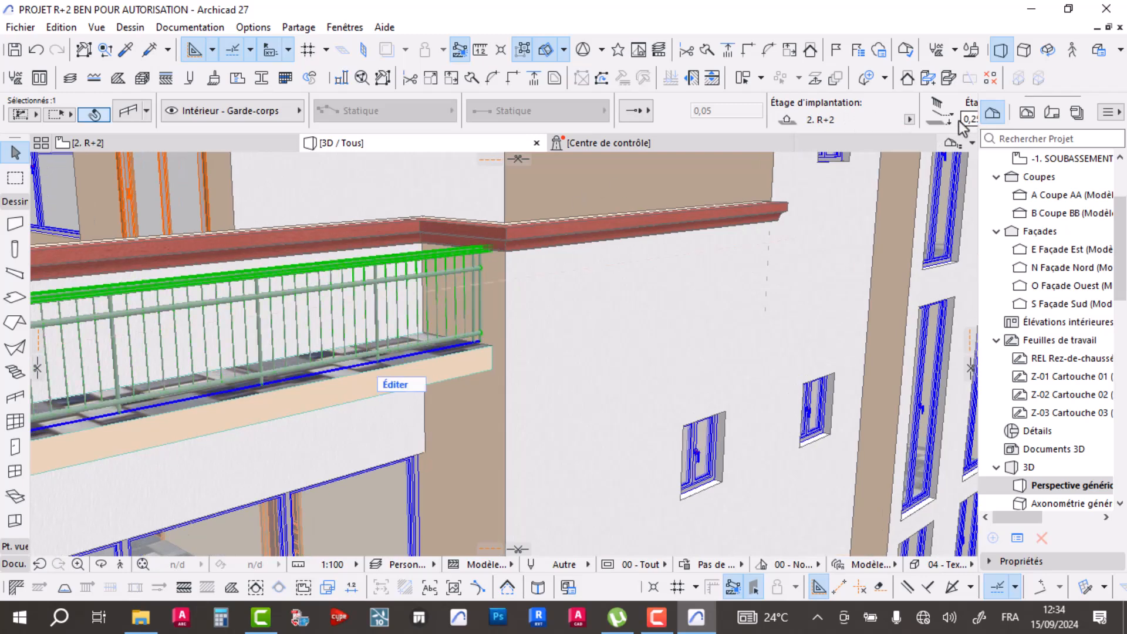
- Lower the base elevation of the same terrace railing relative to its home story, trying 0.23 and settling on 0.20
scroll(962, 125, "right", 3)
left_click(798, 120)
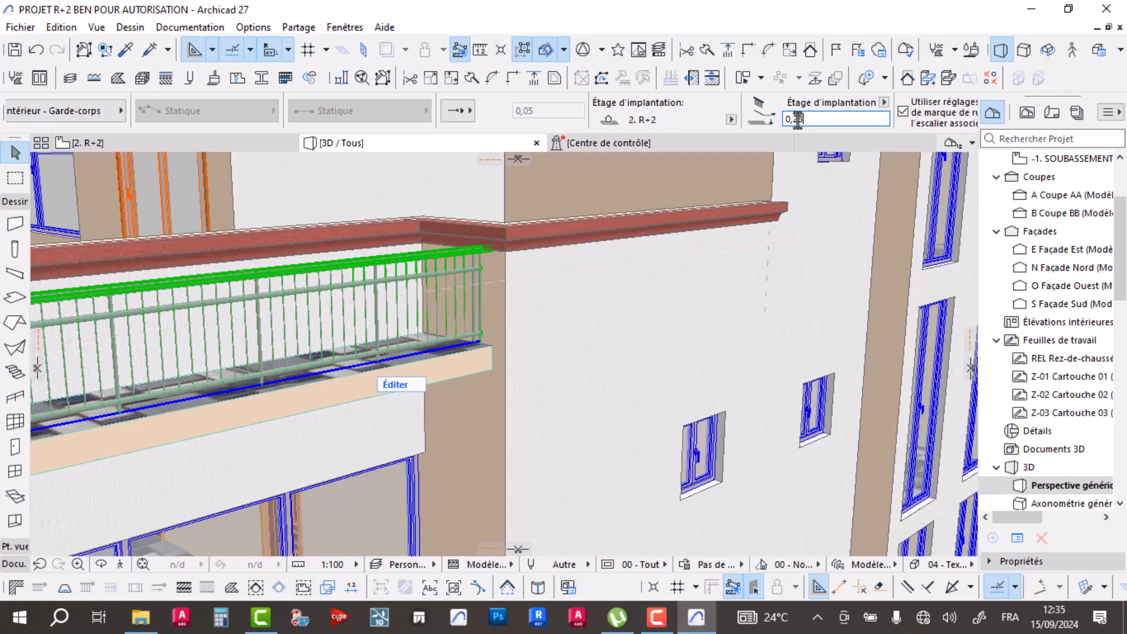
scroll(447, 364, "up", 5)
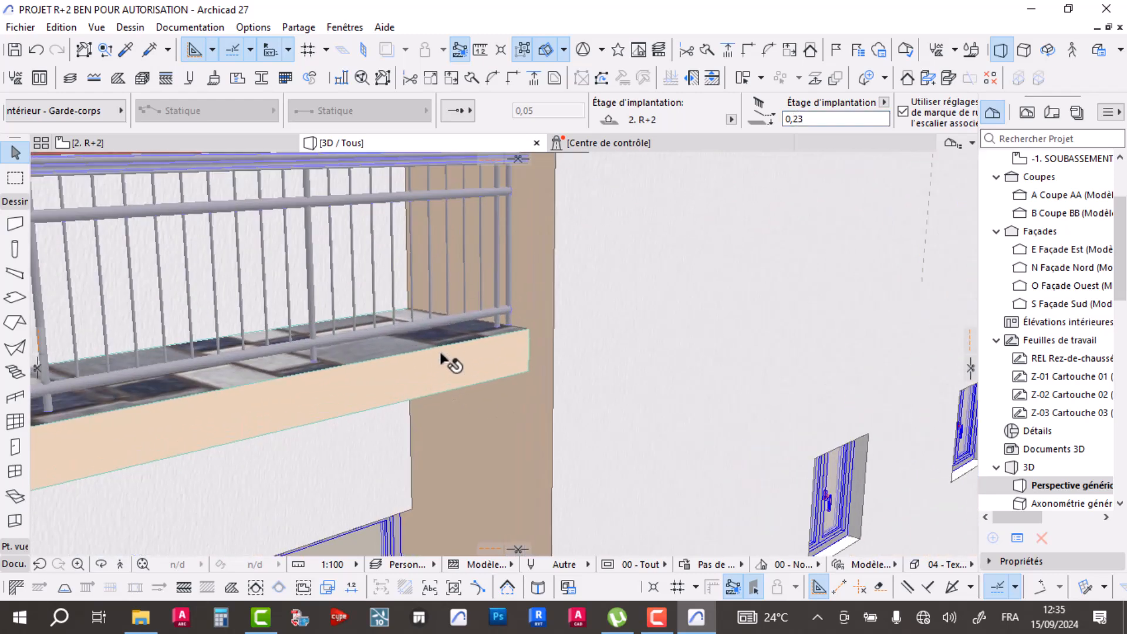
scroll(707, 370, "up", 4)
middle_click_drag(707, 370, 327, 421, "shift")
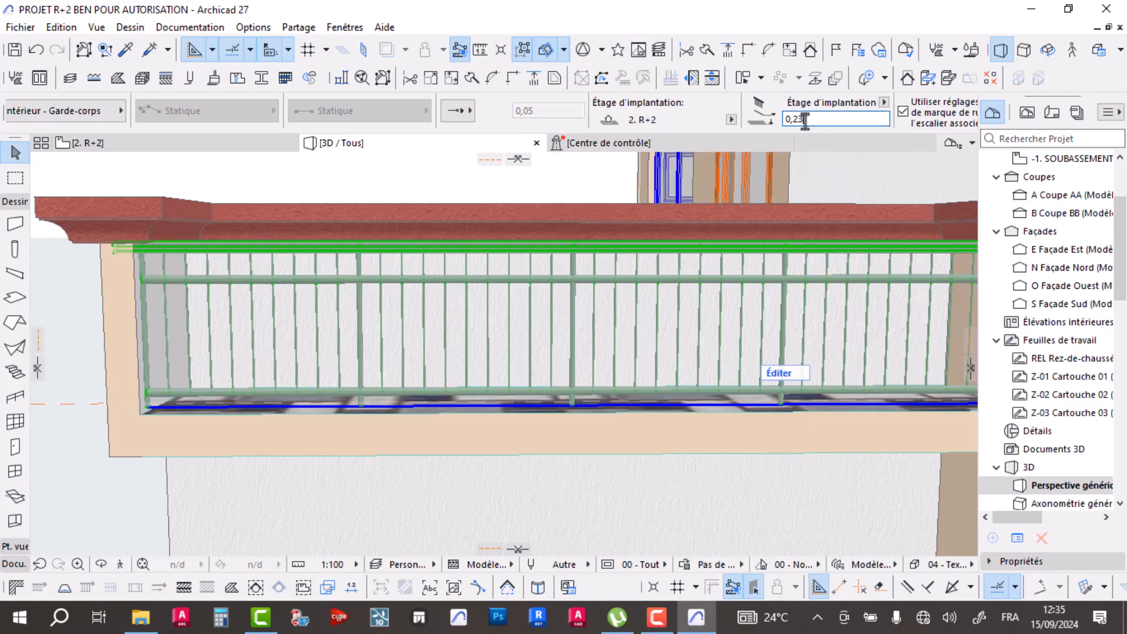
type("0")
- Examine the building's side facades, cornice and upper terraces in 3D and return to the R+2 floor plan
middle_click_drag(227, 389, 499, 319, "shift")
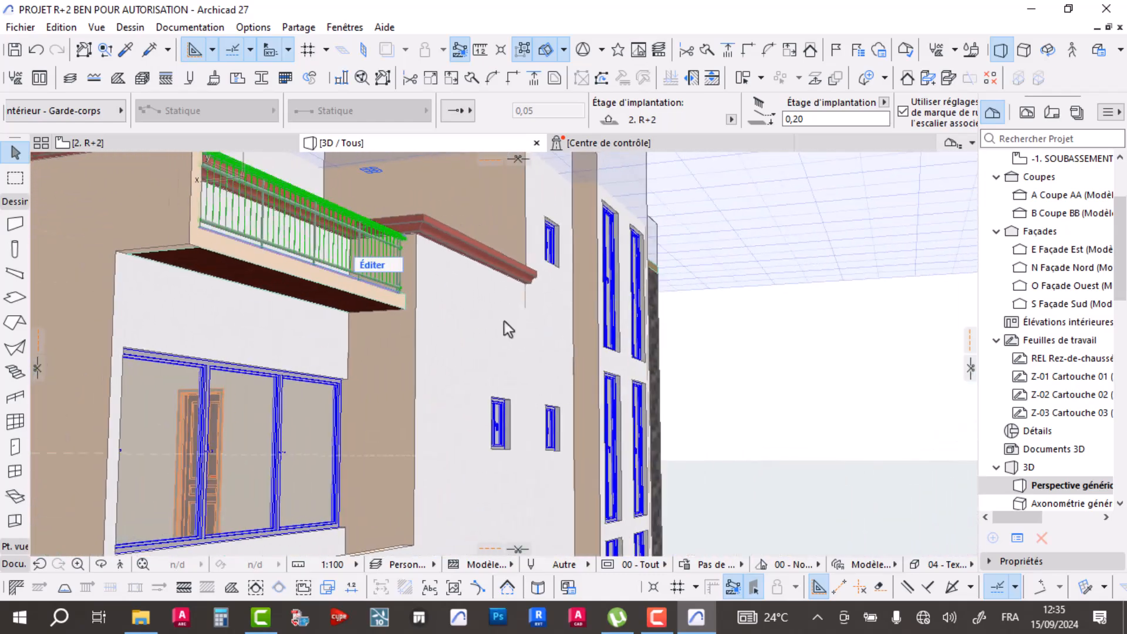
middle_click_drag(582, 340, 203, 373, "shift")
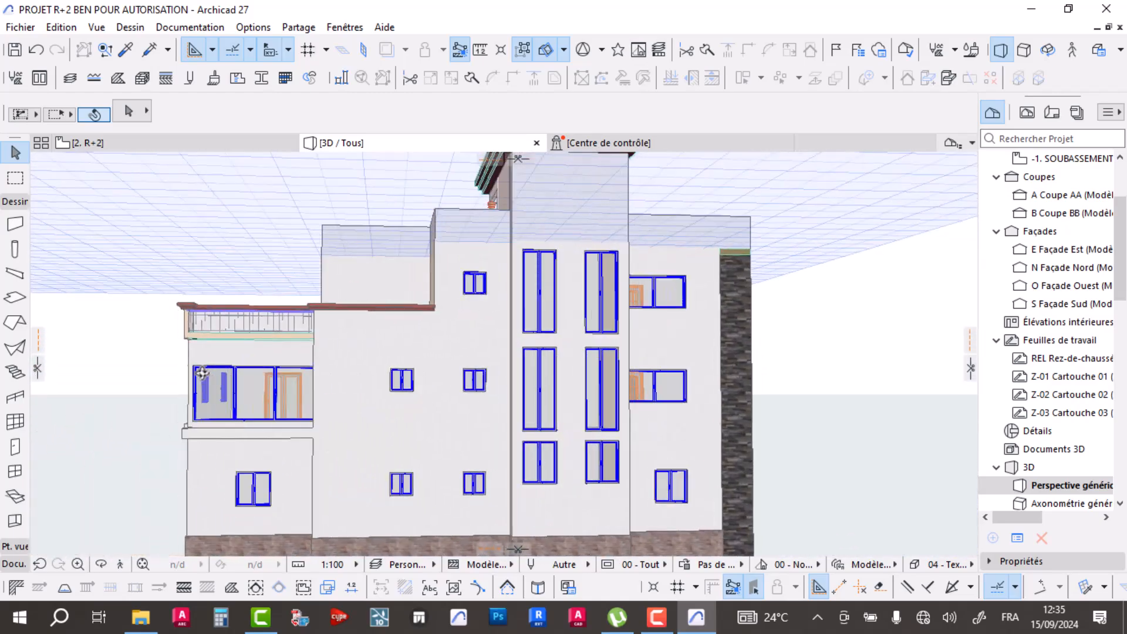
middle_click_drag(528, 371, 465, 333, "shift")
key("w")
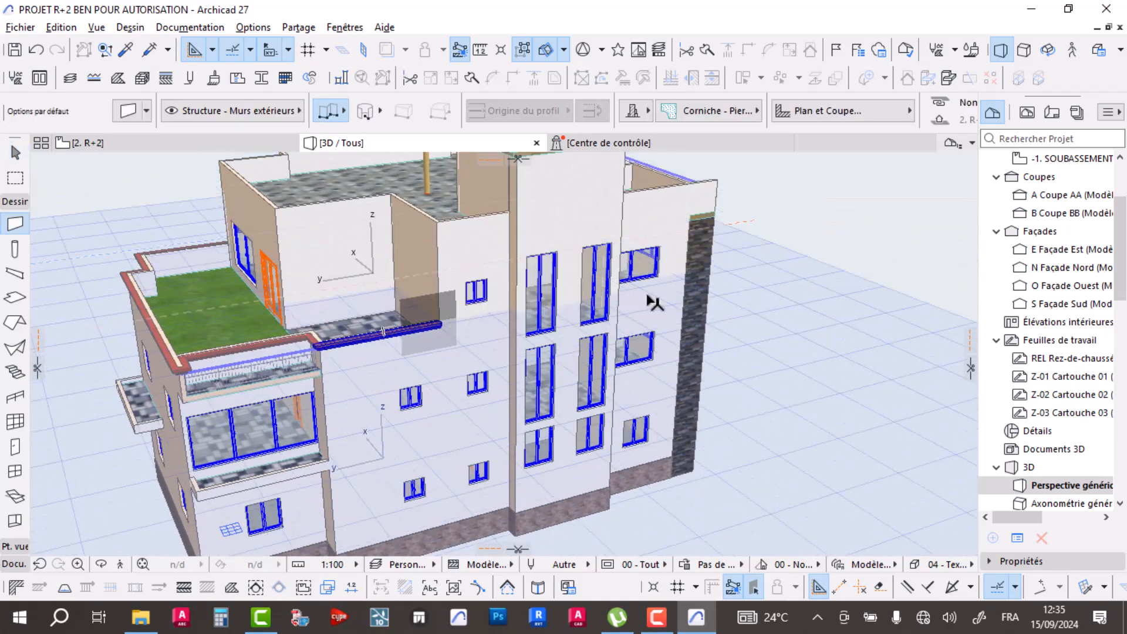
key("Escape")
middle_click_drag(701, 334, 387, 240, "shift")
left_click(172, 146)
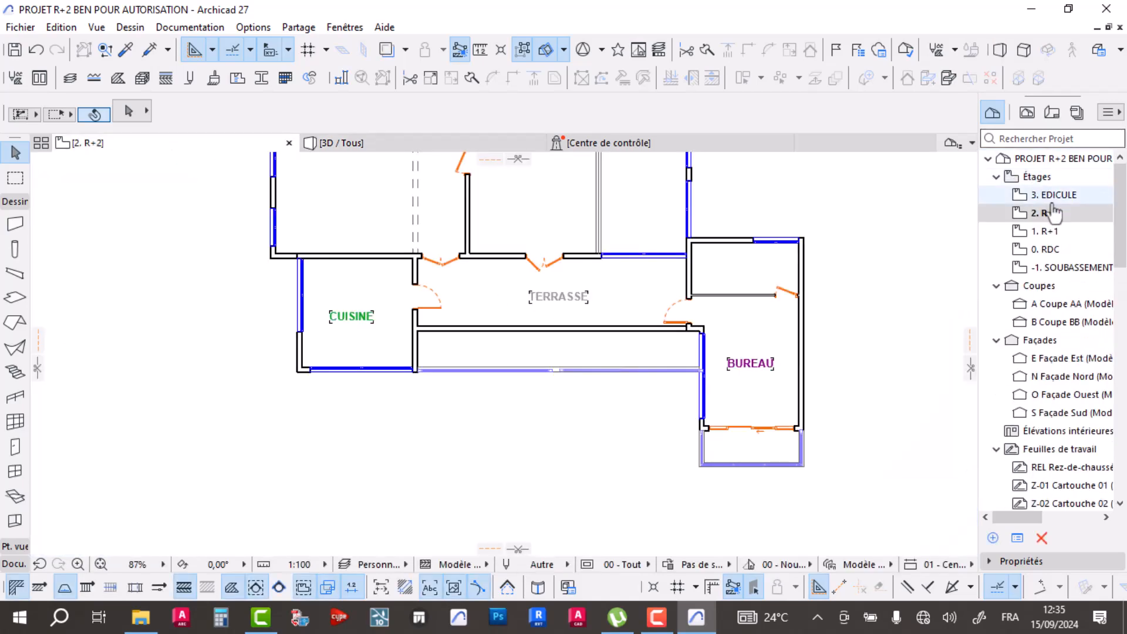
- Open the 3. EDICULE floor plan and offset the terrace slab's upper edge outward beyond the parapet wall
double_click(1056, 195)
scroll(520, 376, "down", 4)
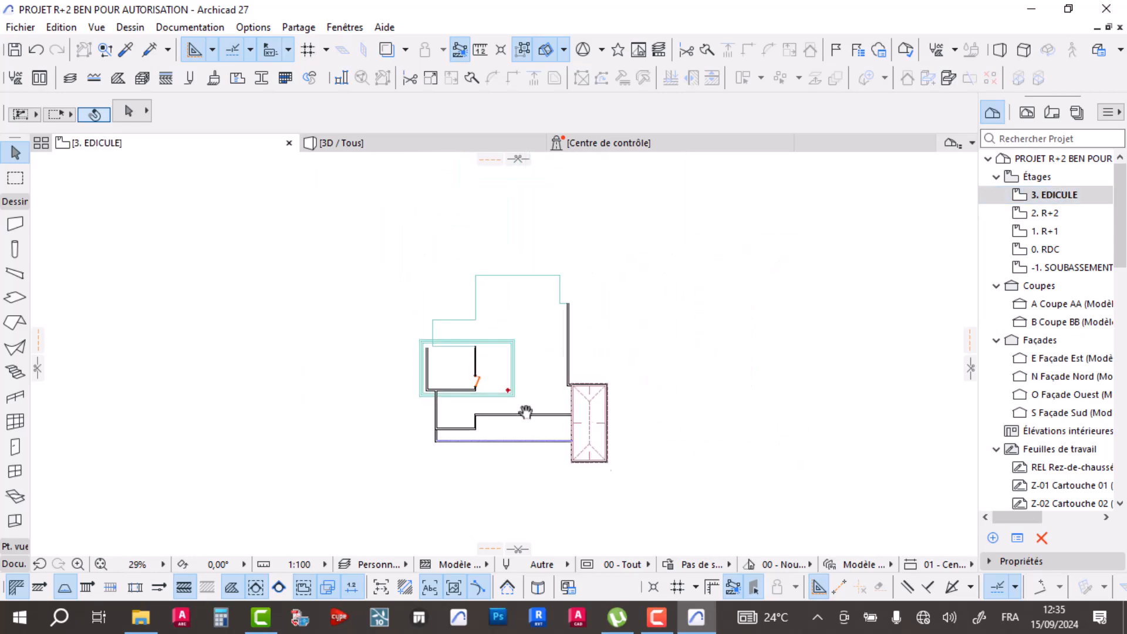
left_click(558, 360)
scroll(545, 264, "up", 10)
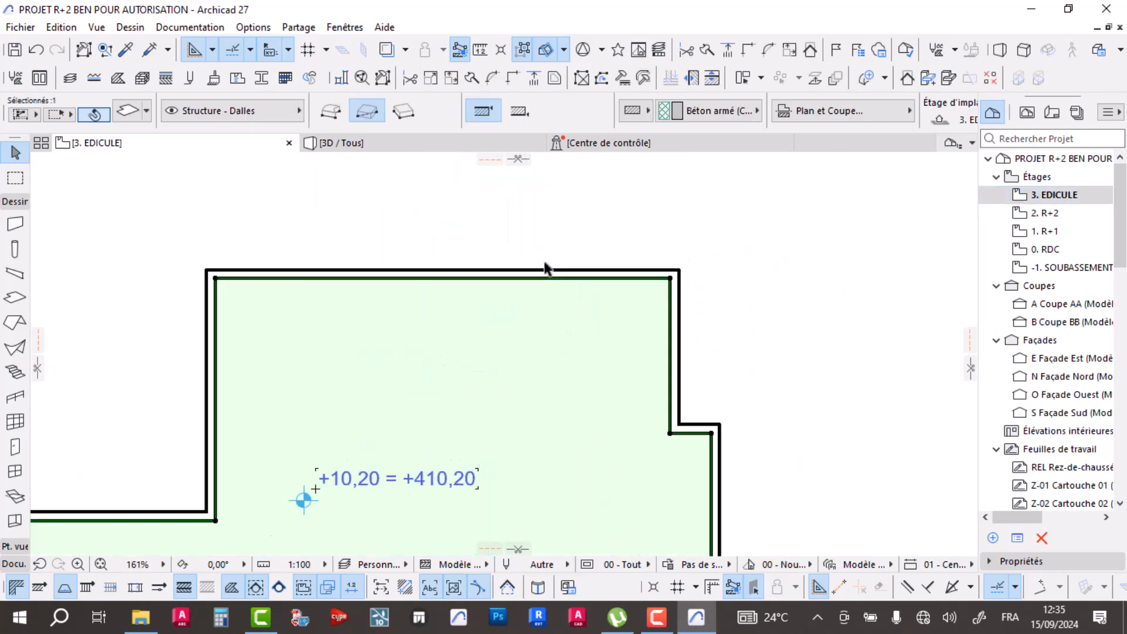
left_click(555, 289)
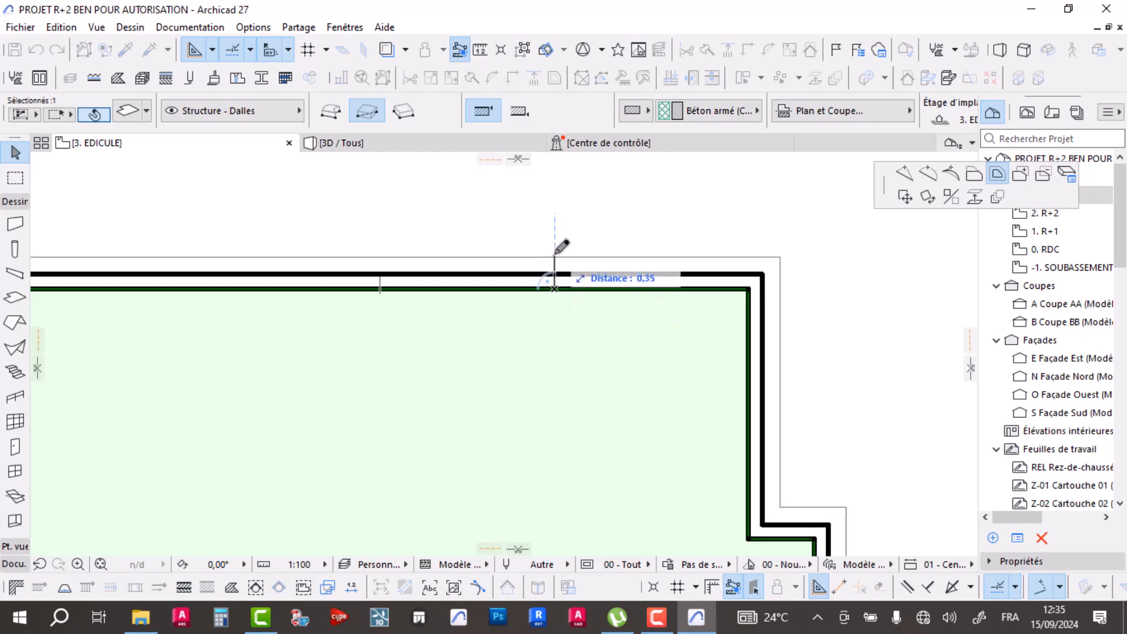
scroll(570, 226, "down", 3)
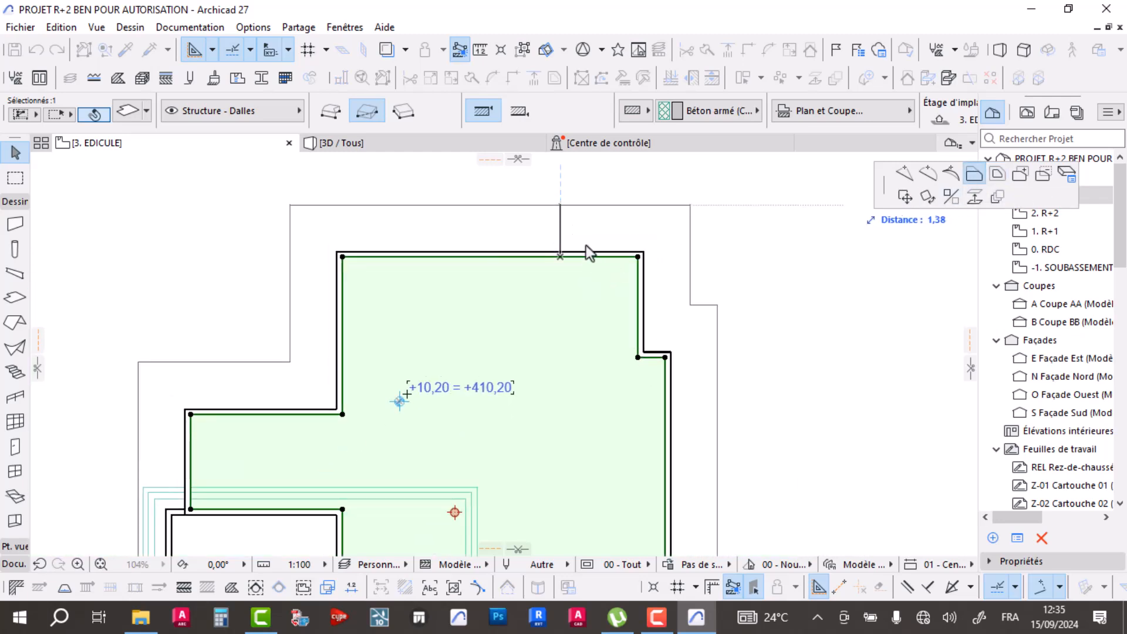
left_click(559, 227)
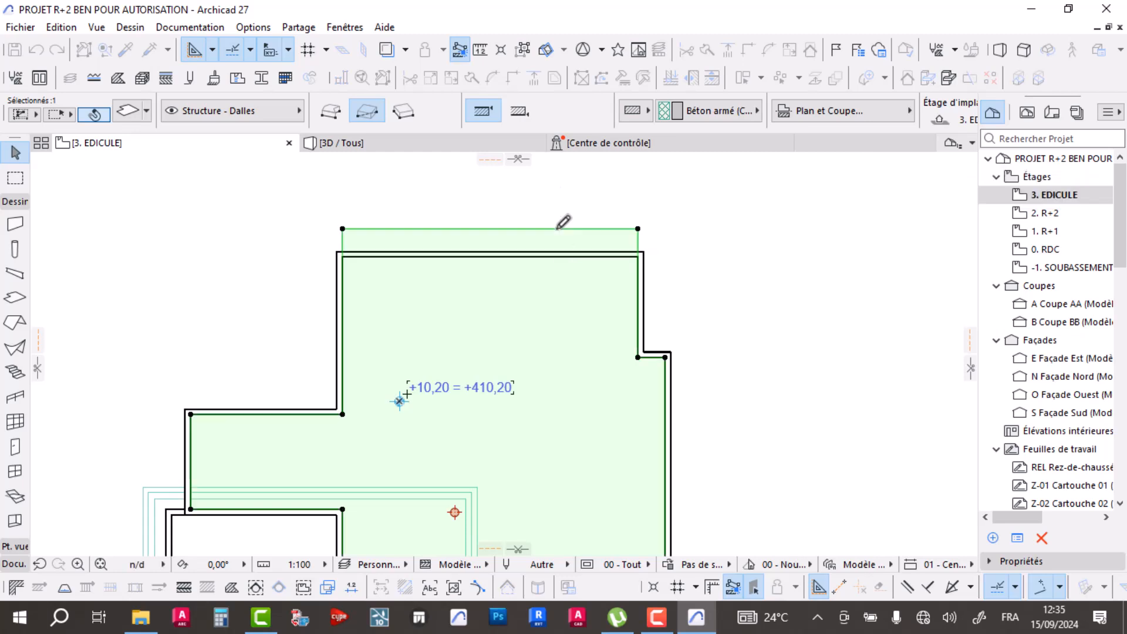
- Offset the terrace slab's upper-left vertical edge outward by about 0.77 m
middle_click_drag(395, 319, 467, 307)
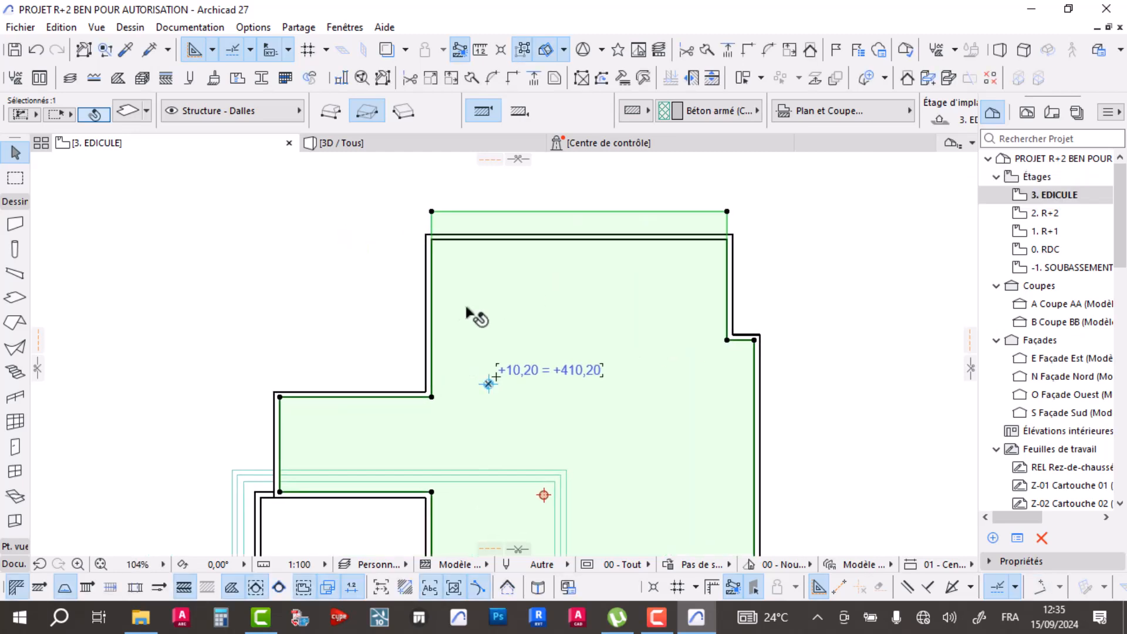
left_click(432, 306)
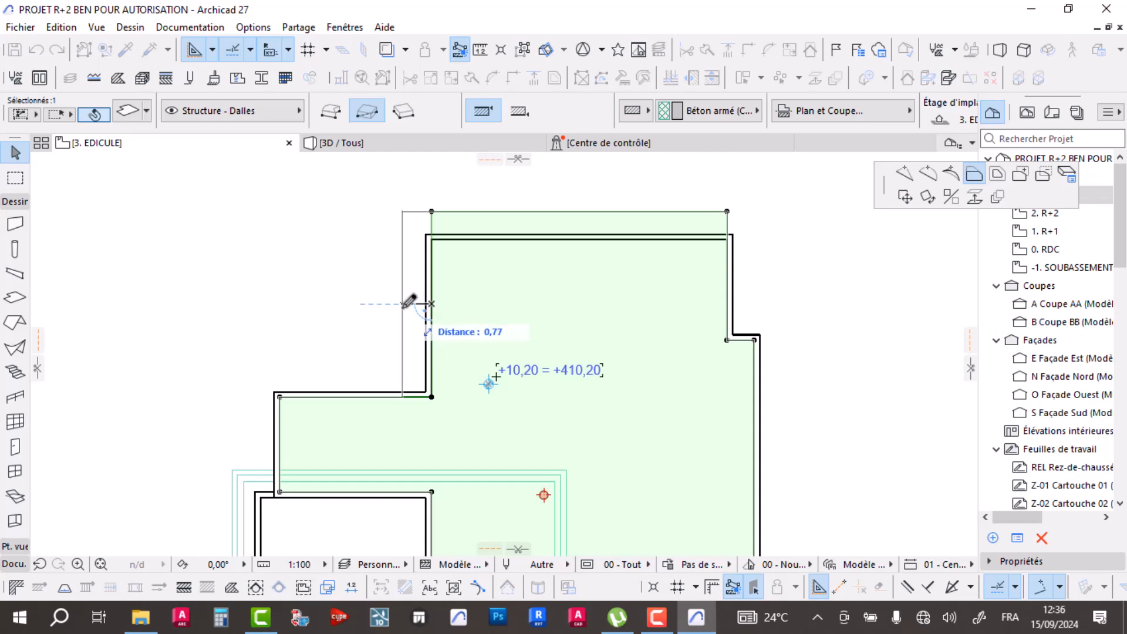
left_click(404, 304)
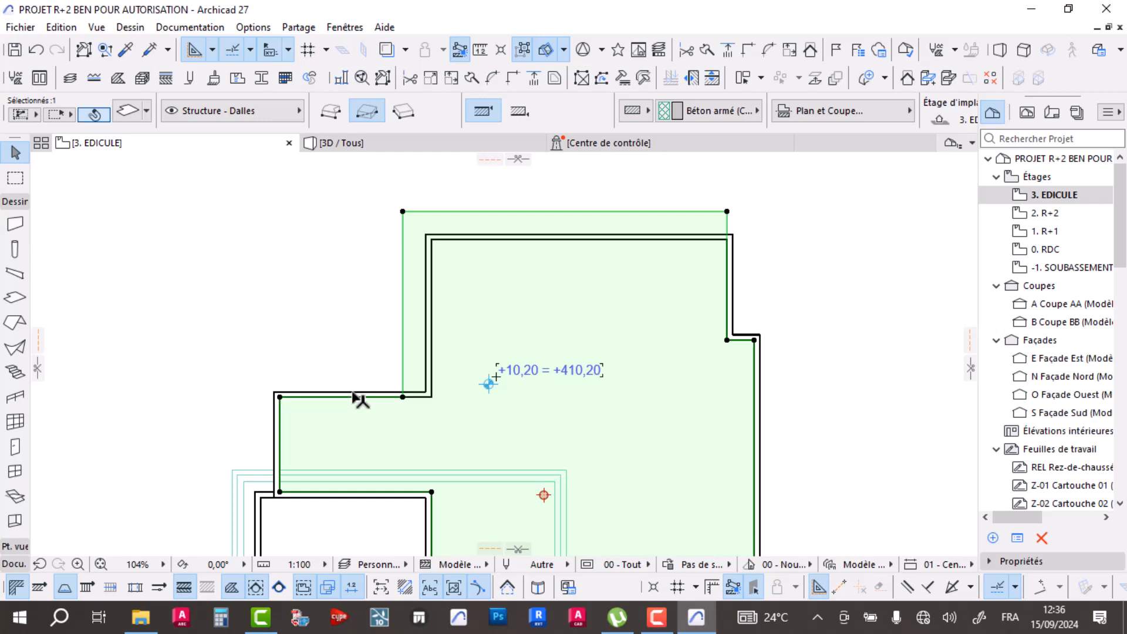
- Move the upper and left parapet walls to the enlarged slab's corner and join their ends with the two adjacent walls
left_click(395, 332)
left_click(431, 343)
scroll(432, 343, "up", 5)
scroll(433, 270, "up", 3)
scroll(471, 307, "down", 2)
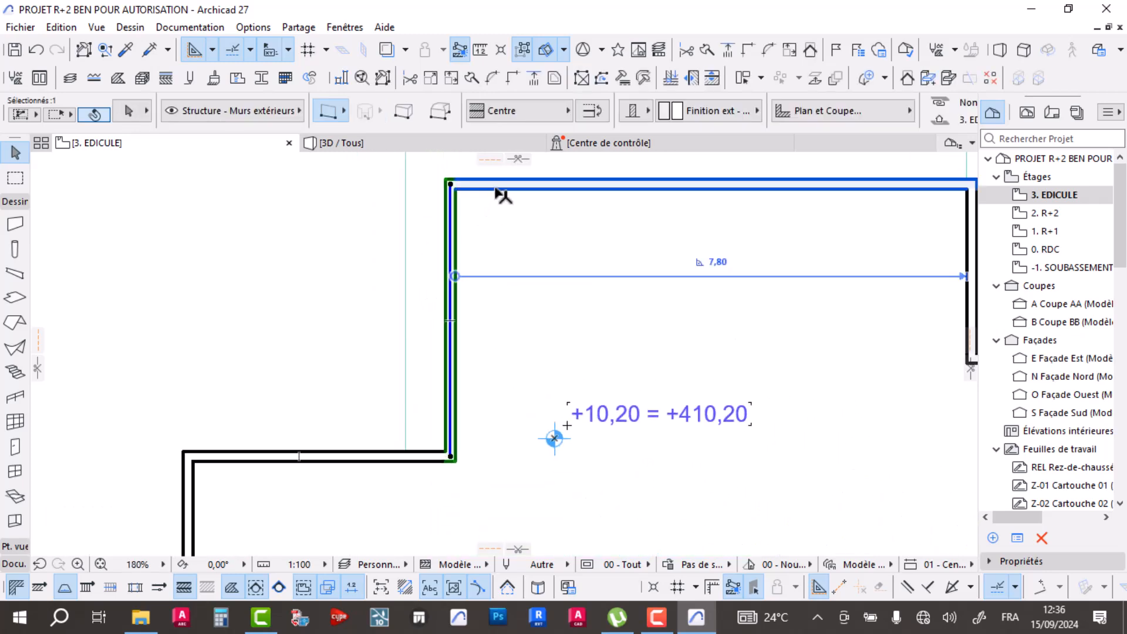
left_click(499, 189, "shift")
scroll(452, 347, "up", 5)
left_click_drag(460, 343, 359, 240)
scroll(421, 282, "down", 4)
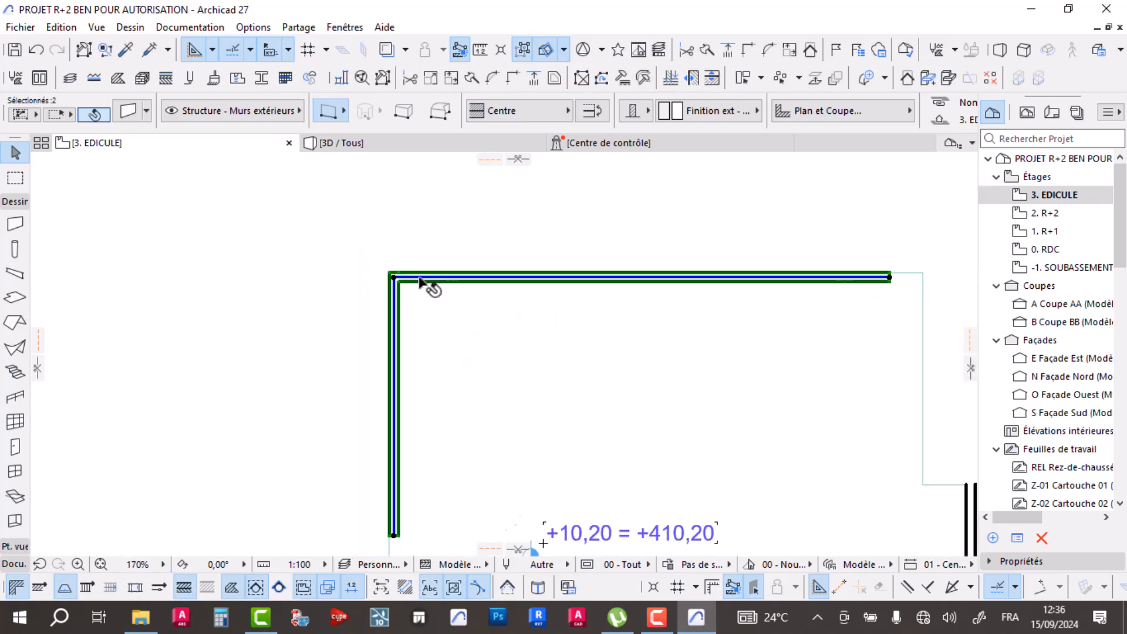
scroll(420, 283, "down", 6)
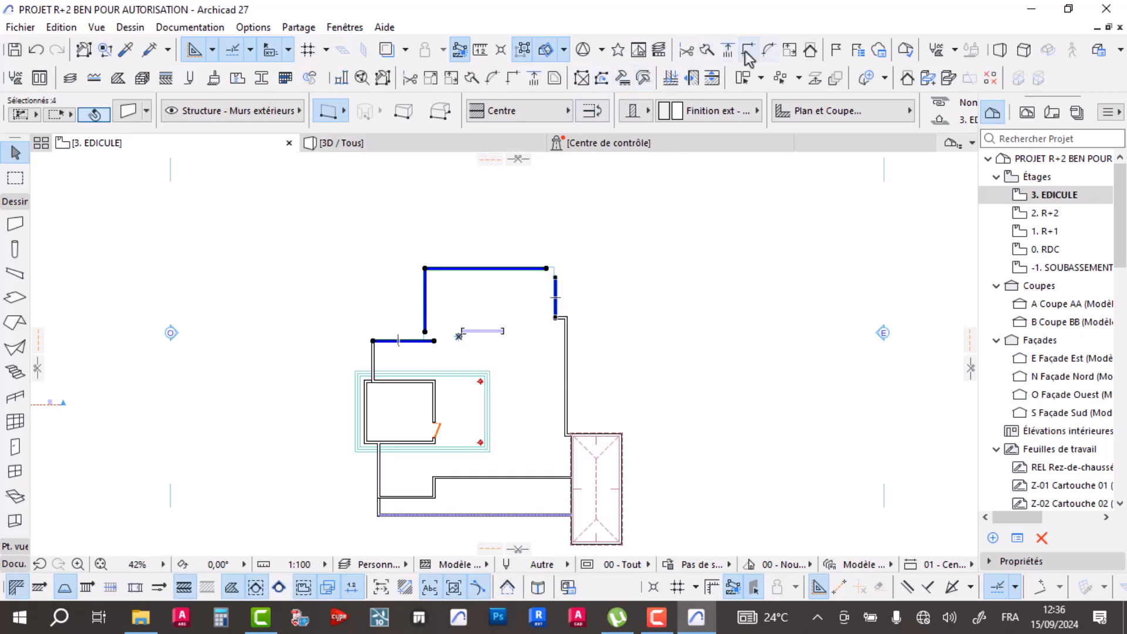
left_click(584, 304)
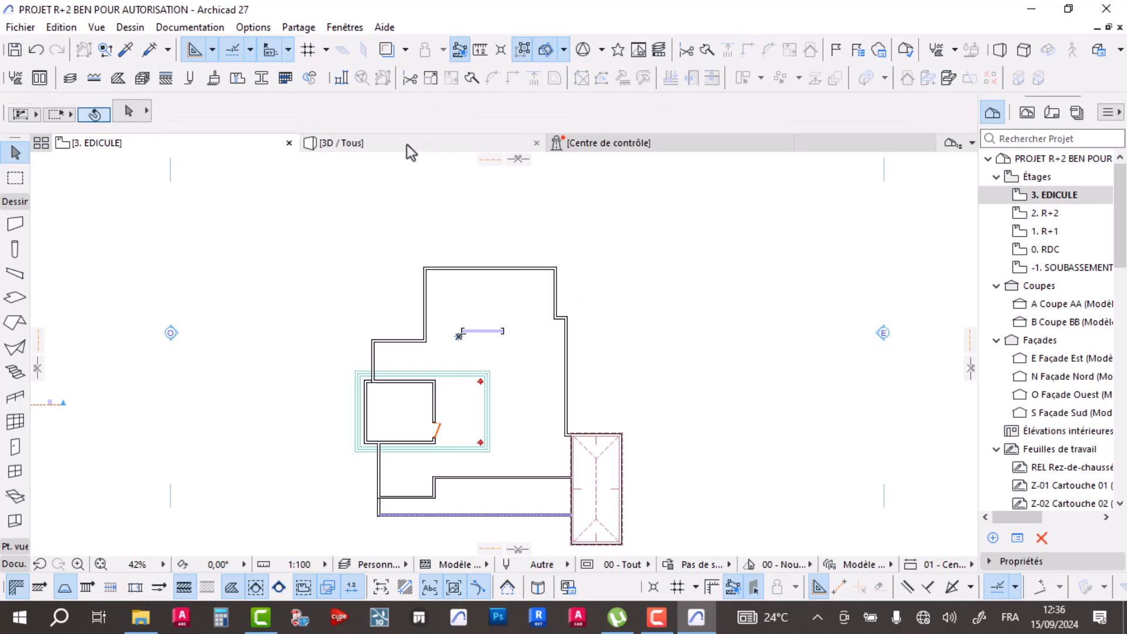
- In the 3D view, offset the terrace slab's edge beside the lawn inward about 0.15 m to the parapet's inner face
left_click(411, 144)
middle_click_drag(513, 257, 386, 286, "shift")
scroll(386, 286, "up", 6)
scroll(312, 320, "up", 5)
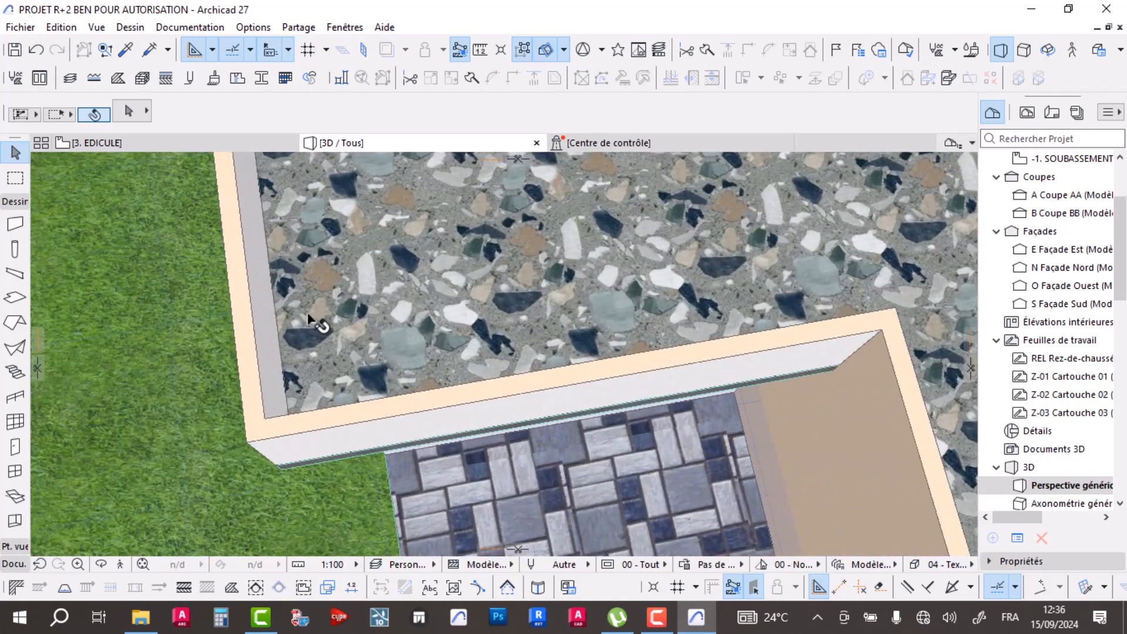
left_click(321, 324)
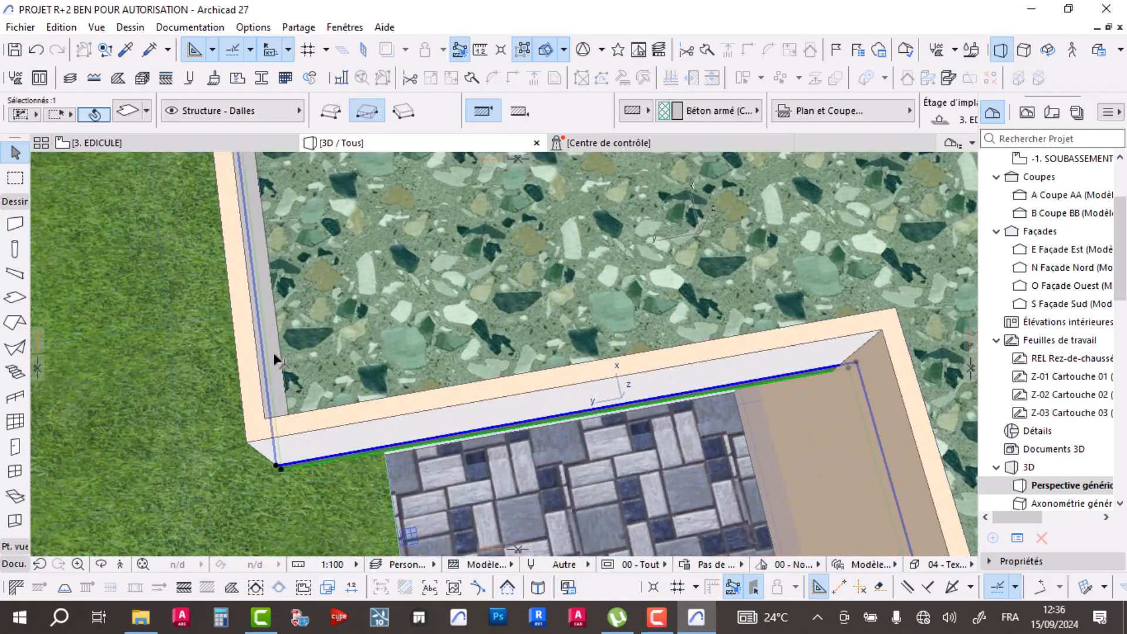
middle_click_drag(267, 357, 382, 300)
left_click(379, 322)
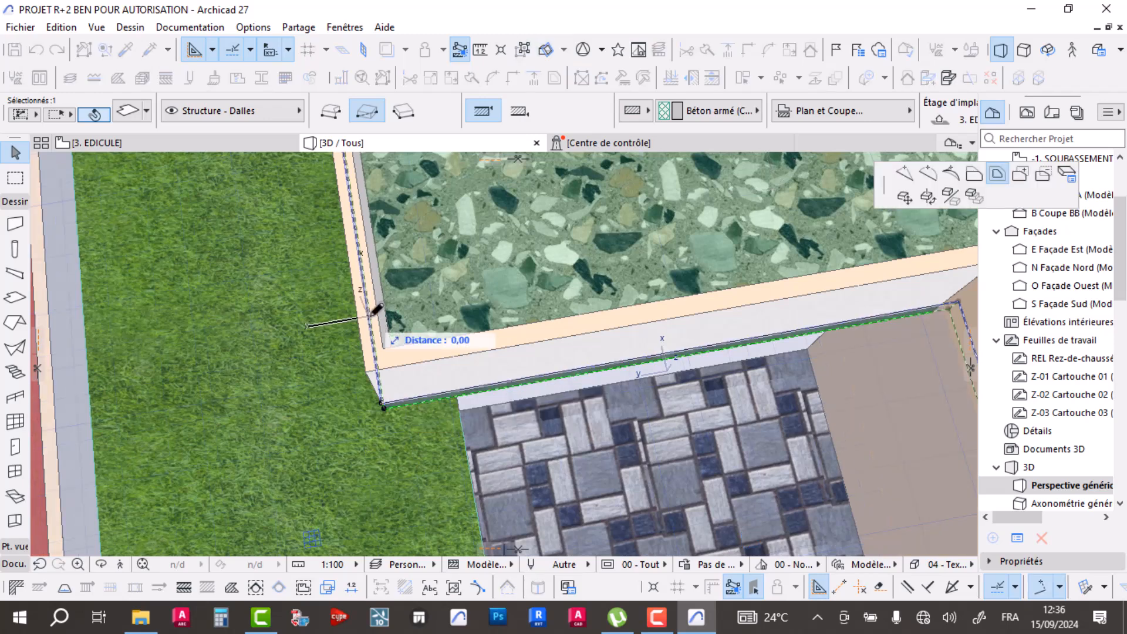
left_click(974, 175)
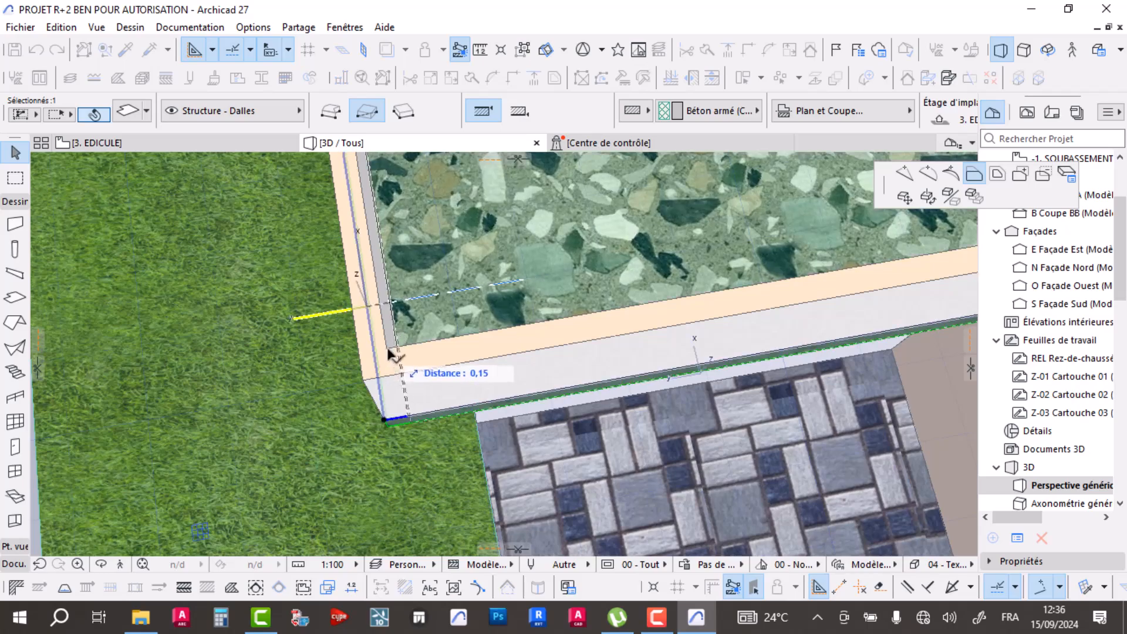
left_click(385, 343)
- Offset the terrace slab's edge along the parapet above the tiled balcony to align it with the wall
middle_click_drag(385, 343, 364, 463, "shift")
scroll(473, 339, "down", 3)
middle_click_drag(549, 347, 413, 439)
scroll(422, 323, "down", 3)
middle_click_drag(422, 322, 609, 376, "shift")
scroll(614, 375, "up", 3)
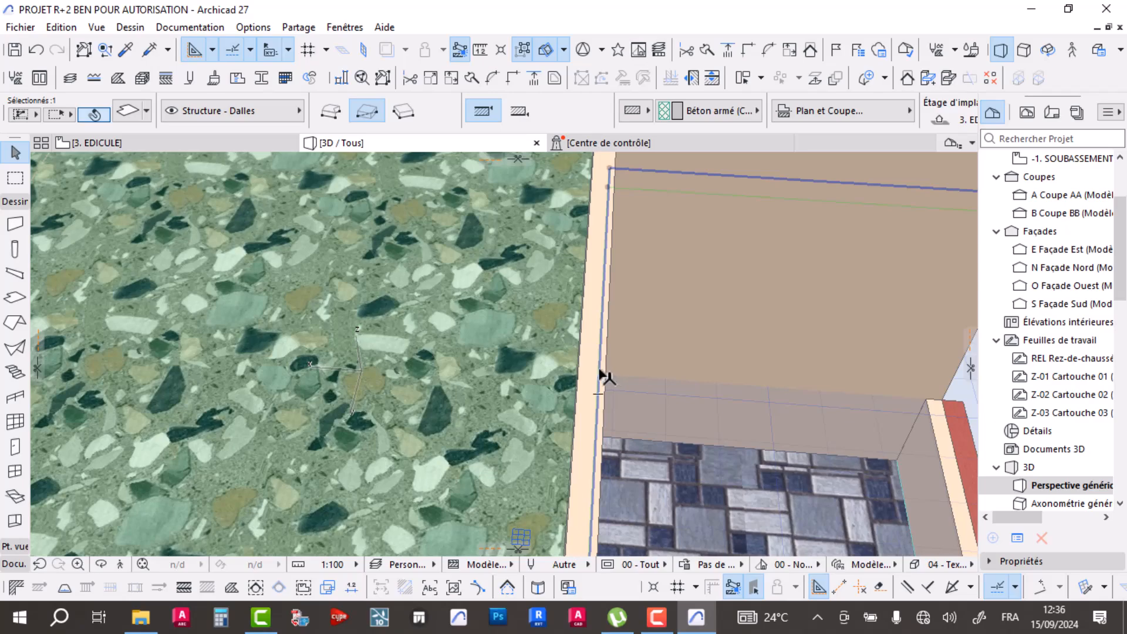
left_click(600, 370)
- On the 3. EDICULE plan, draw a Corniche profile wall along the left parapet's outer face, up to the stair enclosure
scroll(468, 304, "down", 10)
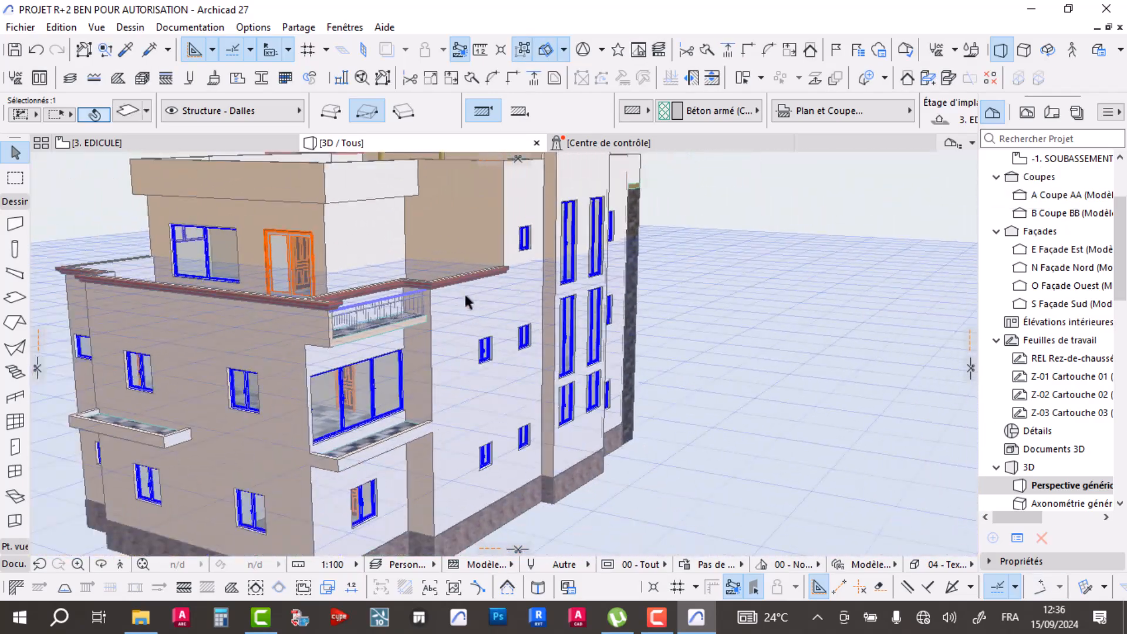
mouse_move(465, 302)
middle_mouse_down("shift")
mouse_move(386, 359)
mouse_move(412, 349)
mouse_move(275, 348)
mouse_move(470, 282)
middle_mouse_up("shift")
scroll(414, 264, "up", 2)
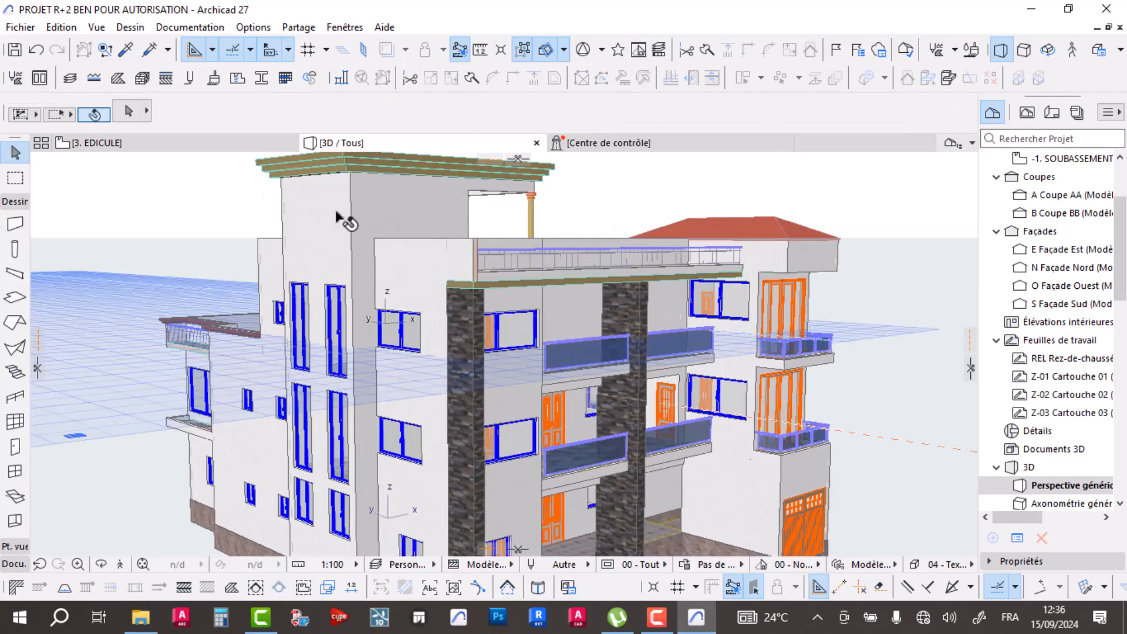
left_click(160, 143)
scroll(450, 298, "down", 2)
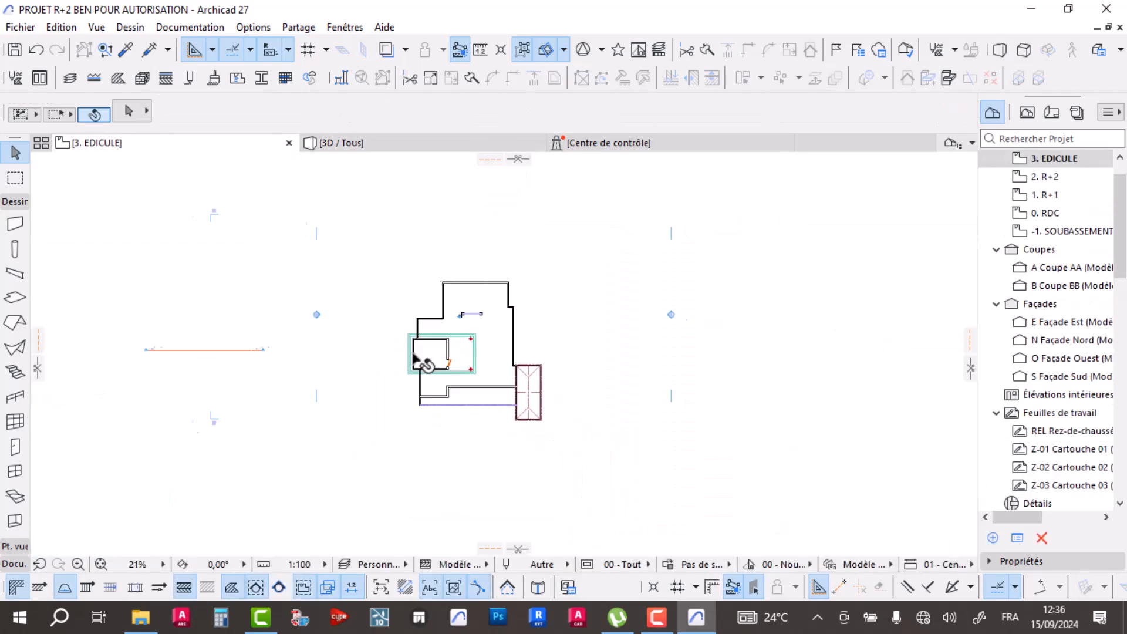
scroll(458, 344, "up", 6)
key("w")
scroll(375, 281, "up", 3)
scroll(371, 357, "down", 6)
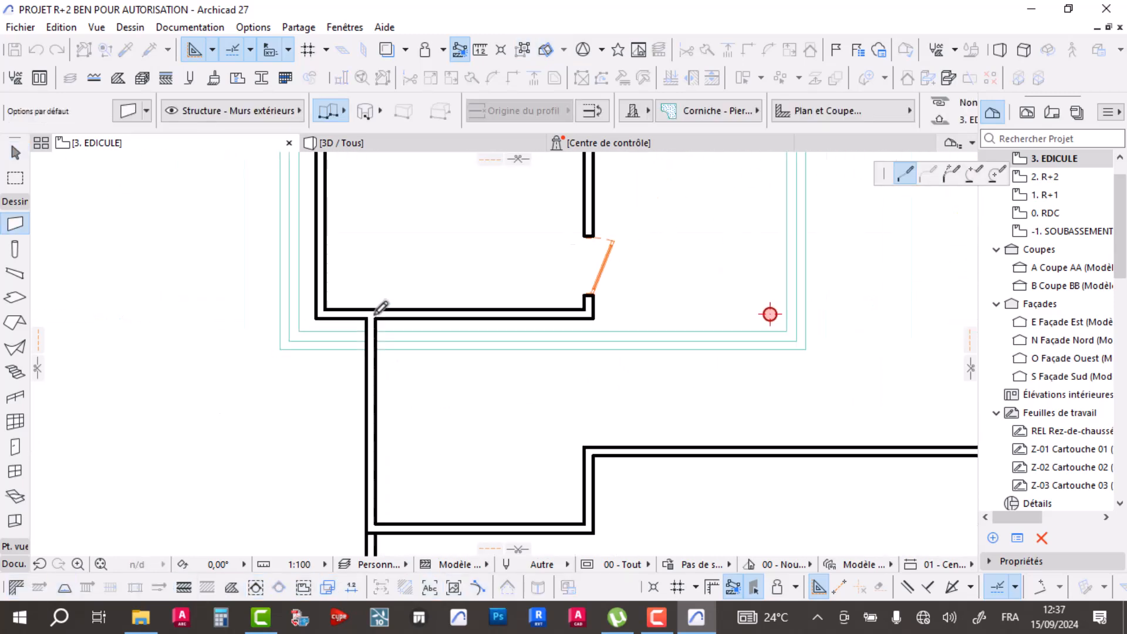
scroll(377, 435, "up", 4)
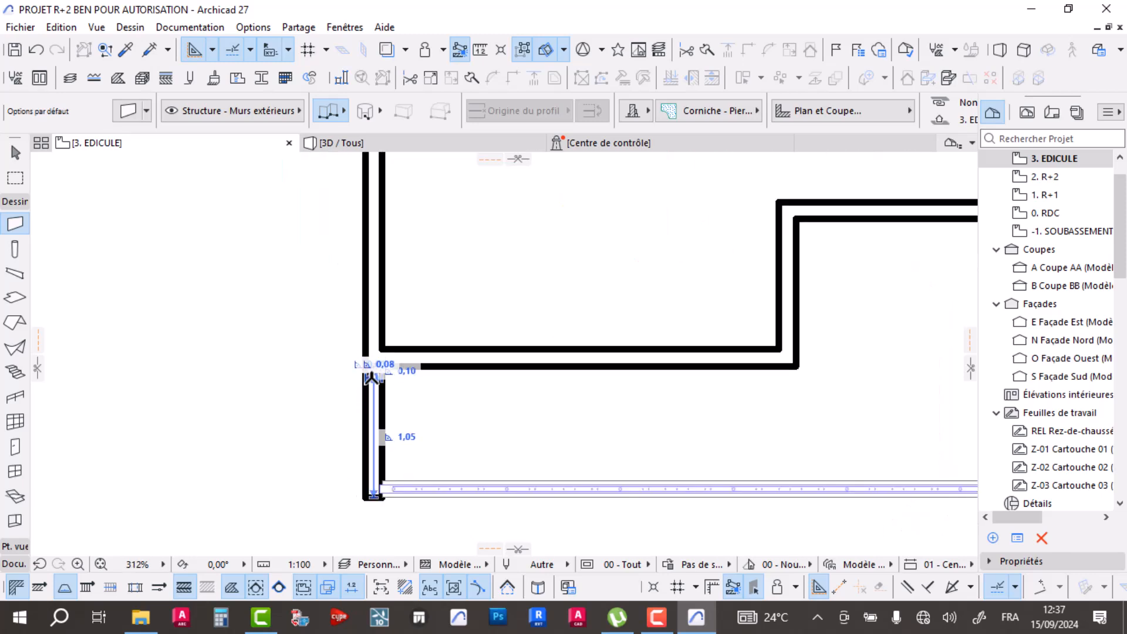
middle_click_drag(361, 310, 426, 200)
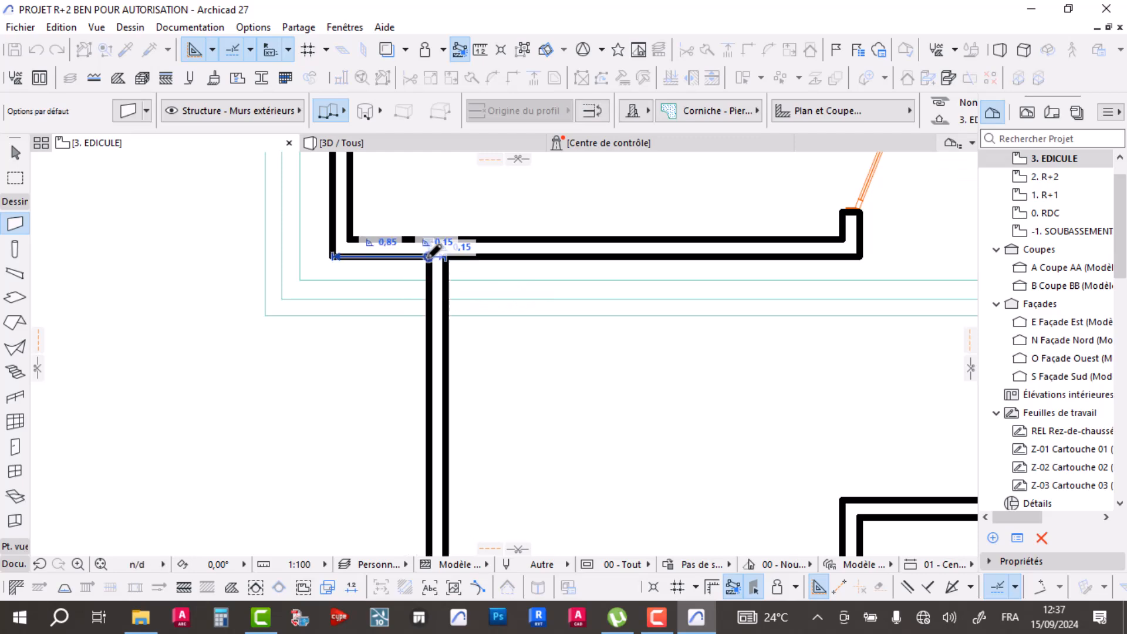
- In the 3D view, raise the new cornice 1.20 m to the top edge of the parapet
left_click(364, 143)
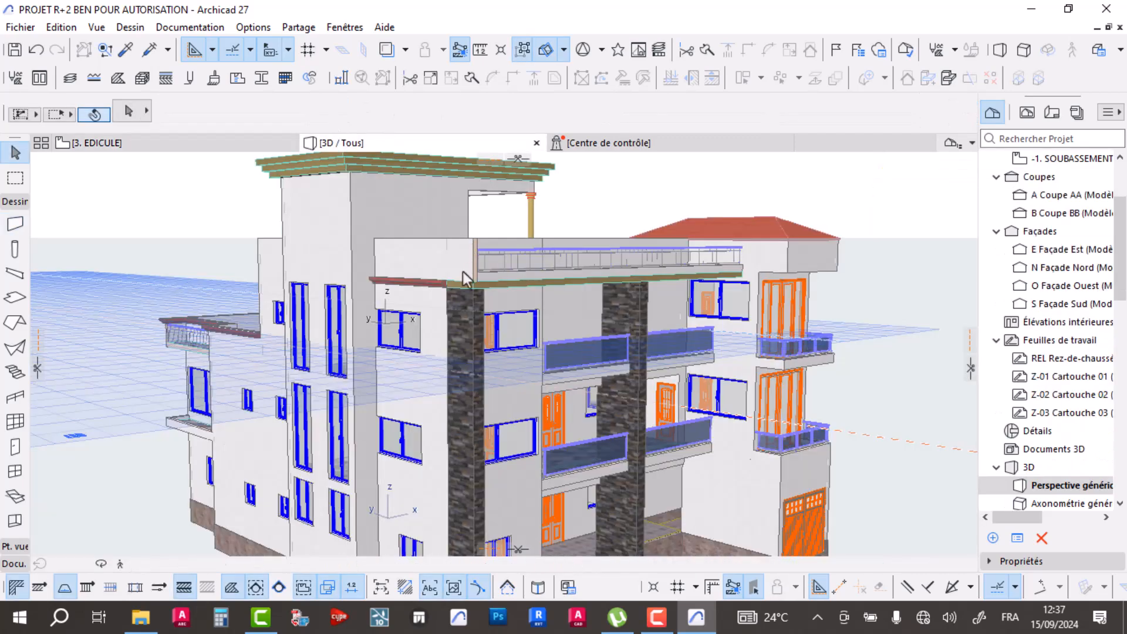
left_click(420, 283)
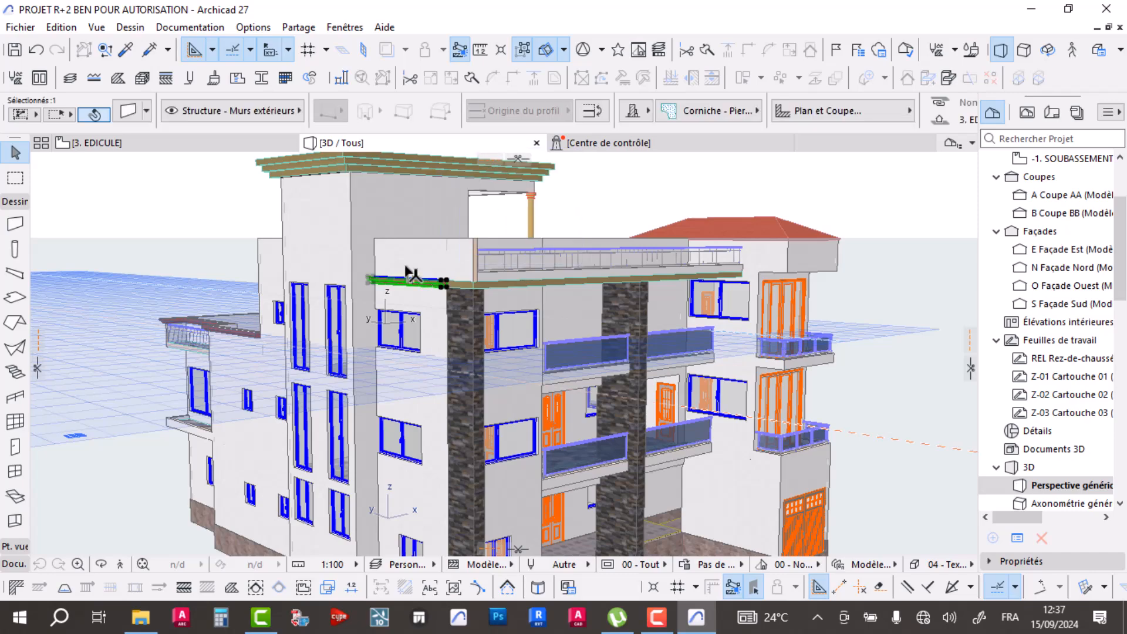
scroll(443, 277, "up", 6)
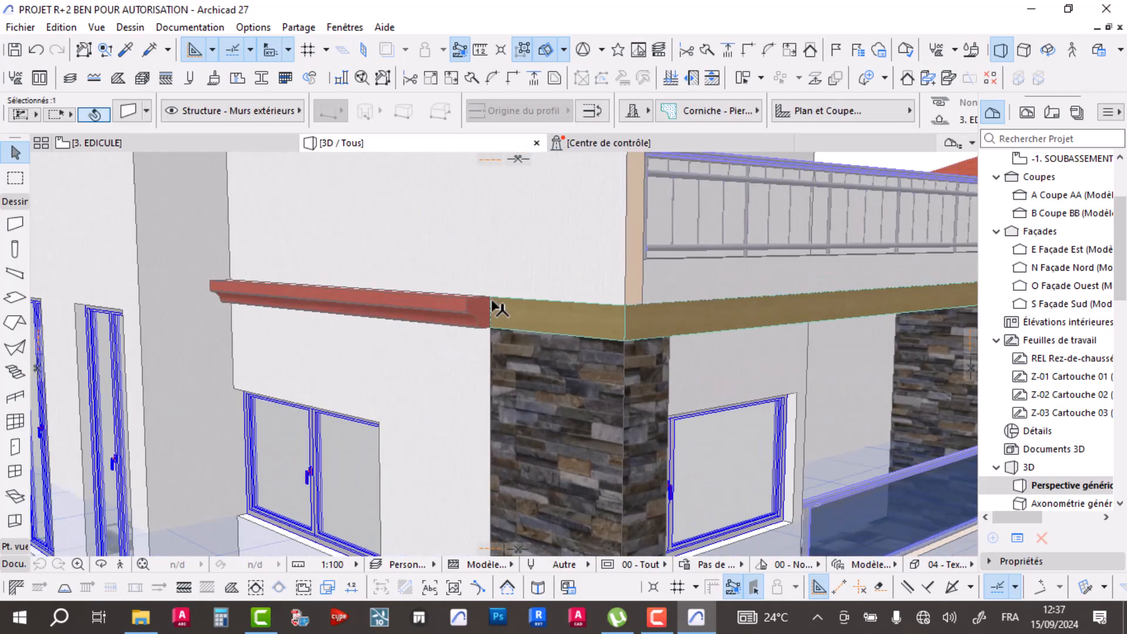
left_click(490, 304)
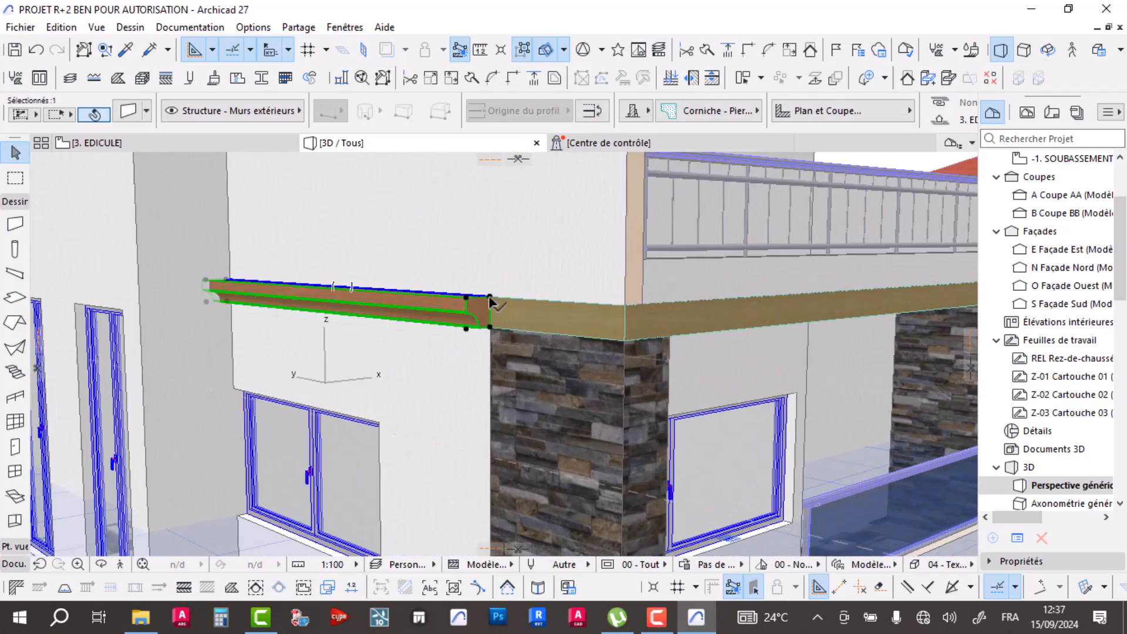
left_click(490, 296)
middle_click_drag(491, 249, 492, 303)
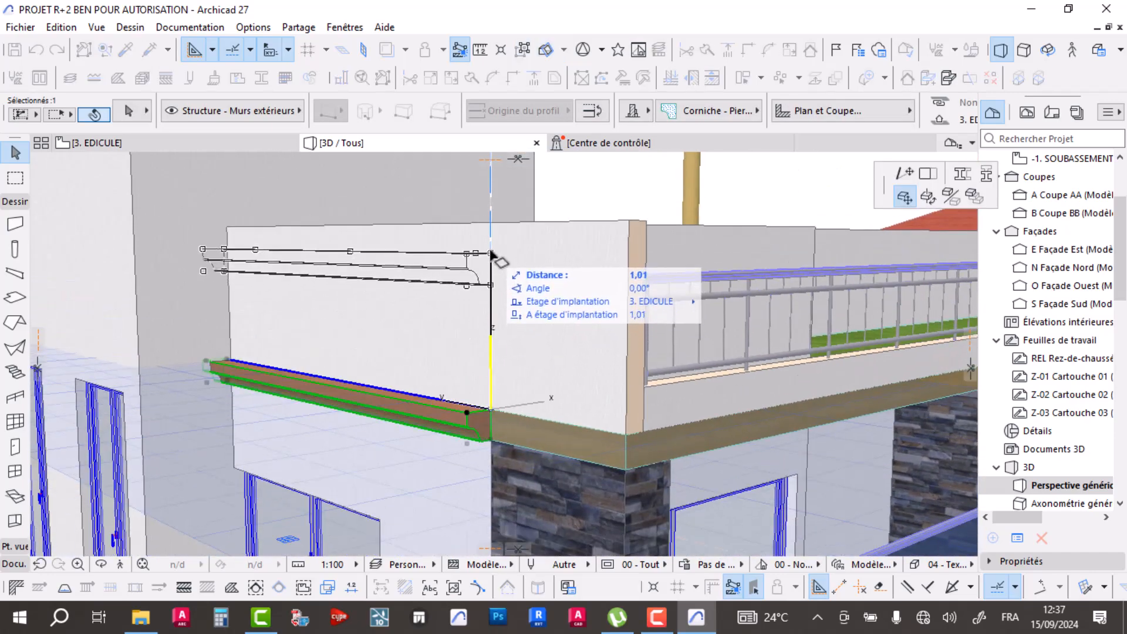
left_click(491, 223)
middle_click_drag(492, 225, 499, 377, "shift")
- Stretch the raised cornice to the parapet's front end, to a length of about 4.88 m
left_click(501, 370)
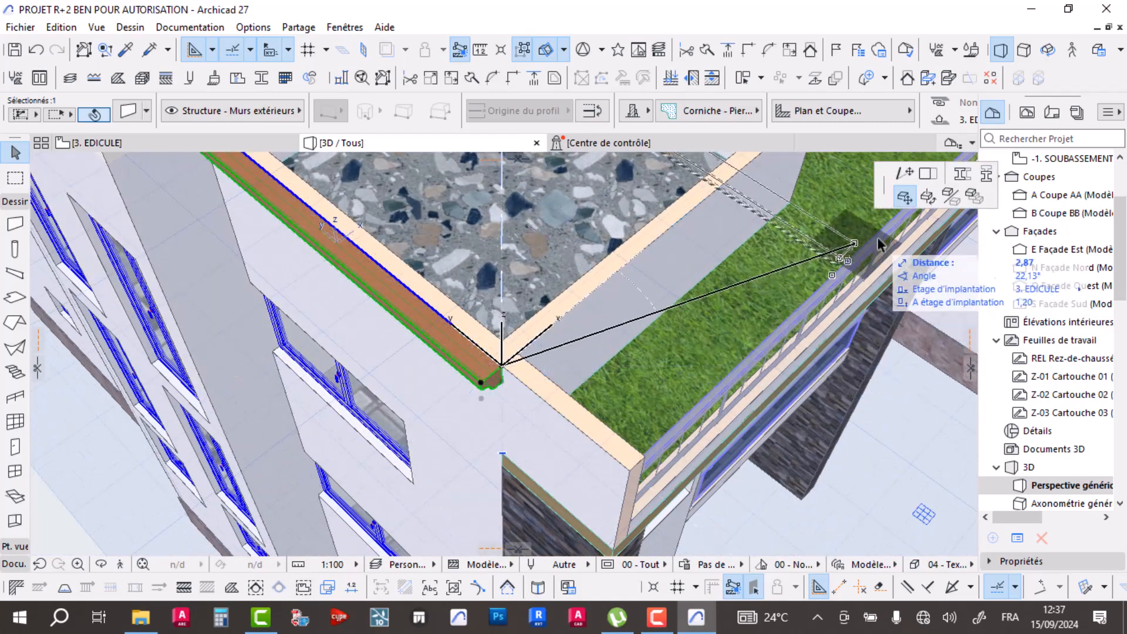
left_click(927, 176)
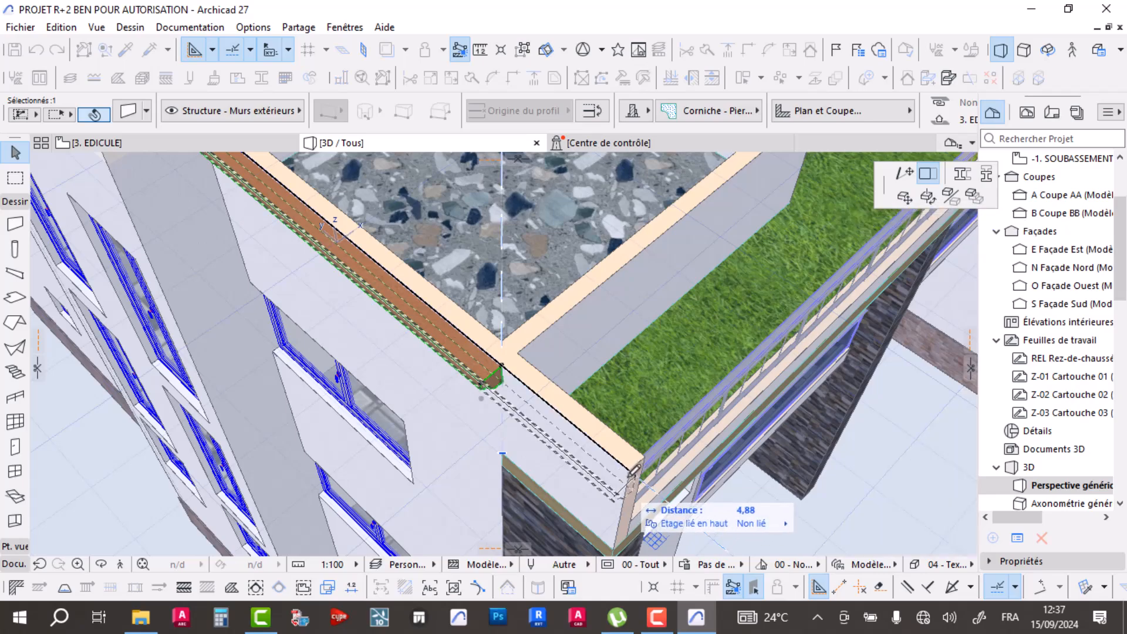
left_click(630, 471)
scroll(421, 382, "down", 4)
middle_click_drag(420, 386, 291, 332, "shift")
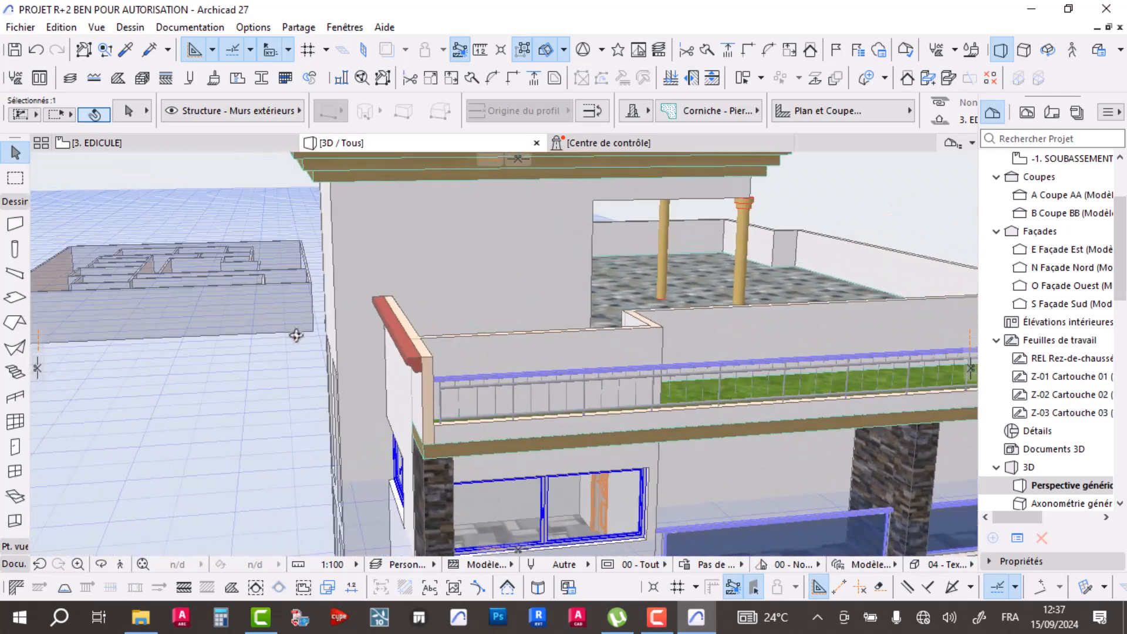
middle_click_drag(409, 332, 360, 390, "shift")
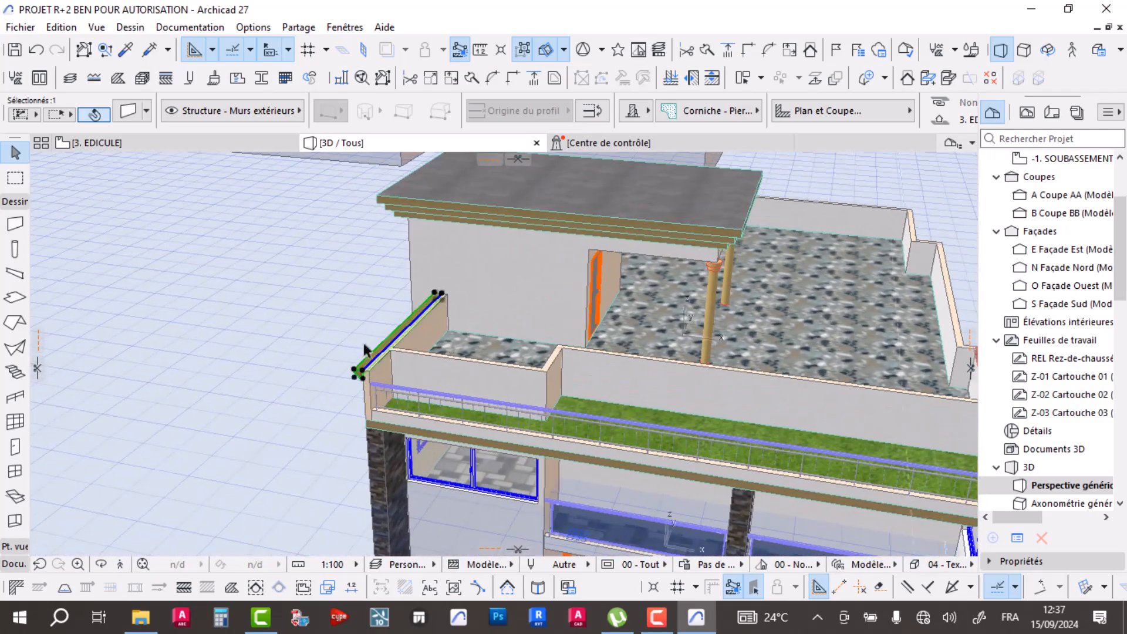
scroll(376, 370, "up", 5)
- On the 3. EDICULE plan, pick up the left parapet cornice's settings for drawing a new wall
left_click(145, 142)
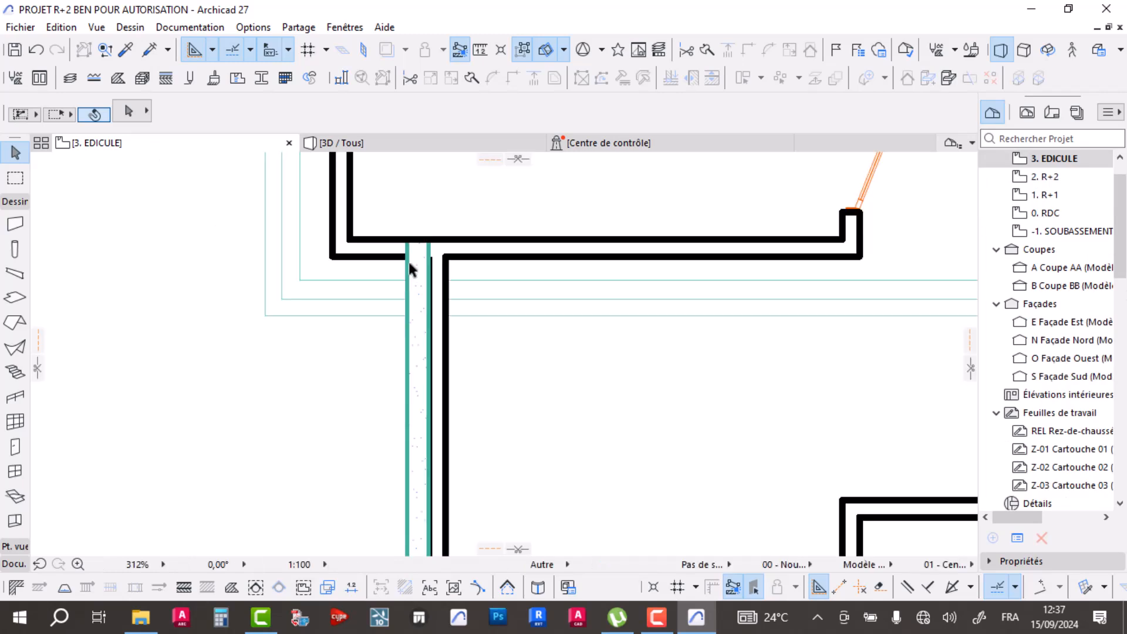
scroll(470, 428, "down", 3)
middle_click_drag(471, 428, 393, 445)
scroll(394, 445, "up", 1)
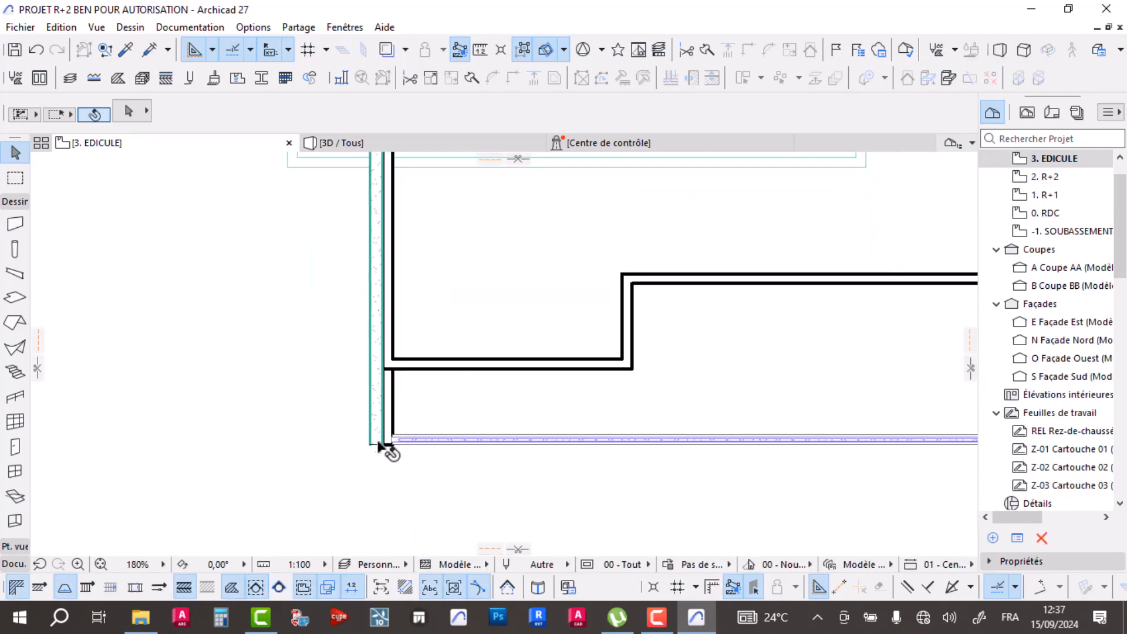
left_click(378, 444)
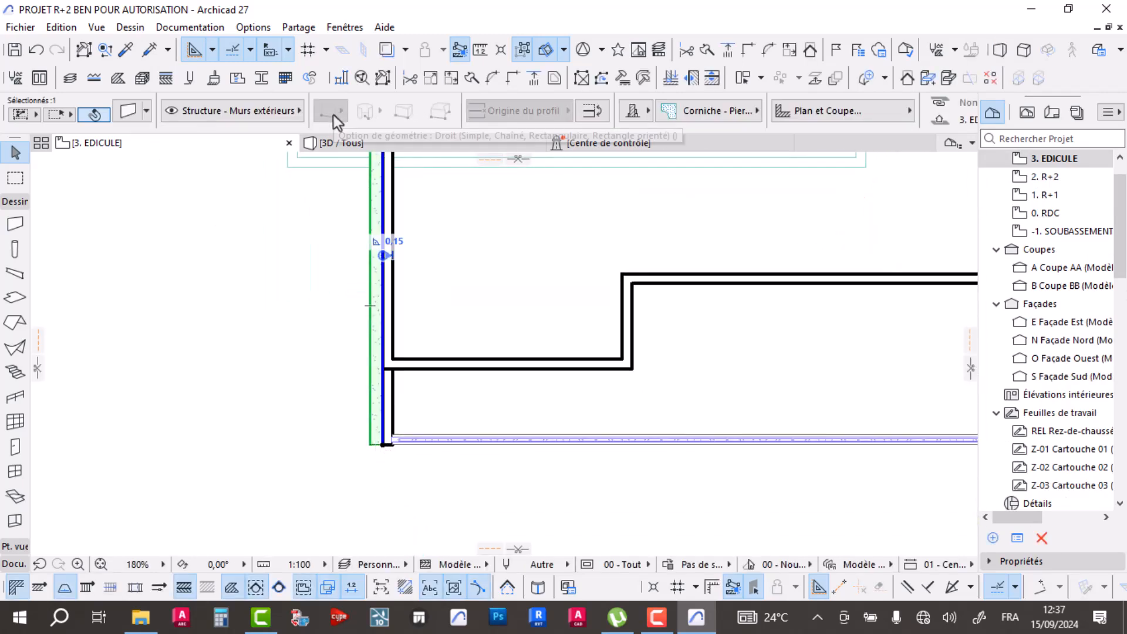
key("Escape")
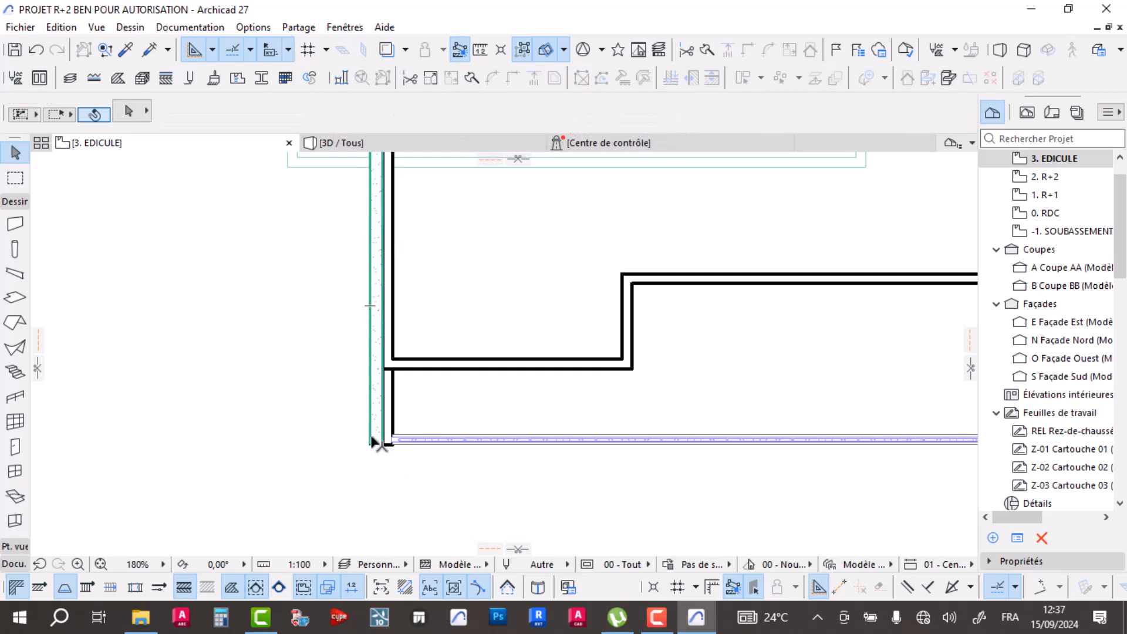
left_click(372, 437)
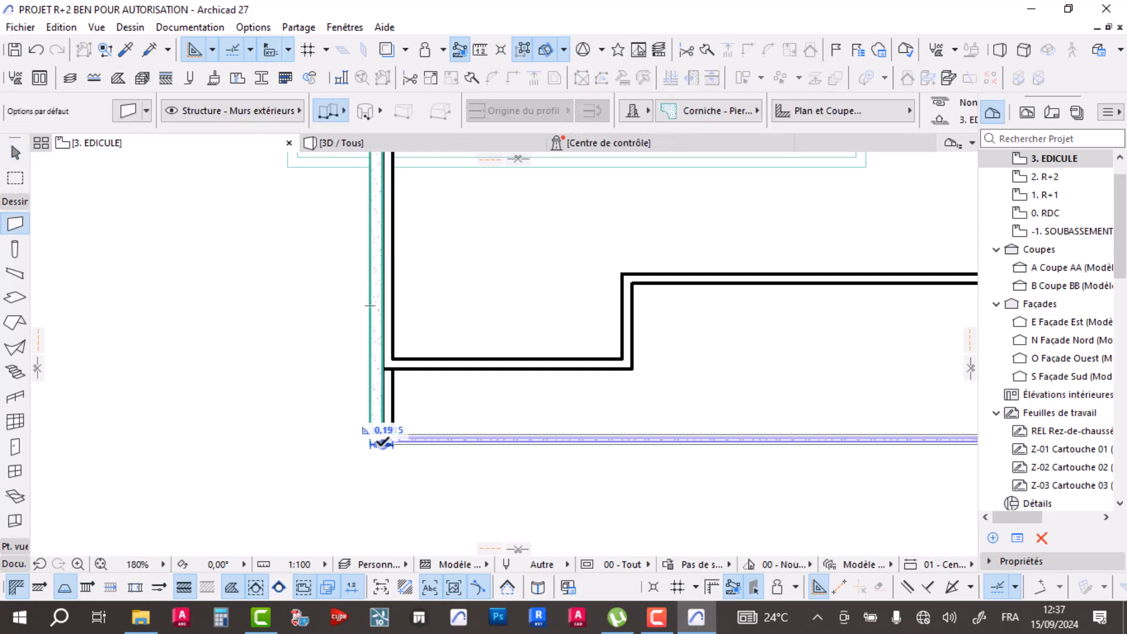
scroll(401, 437, "up", 5)
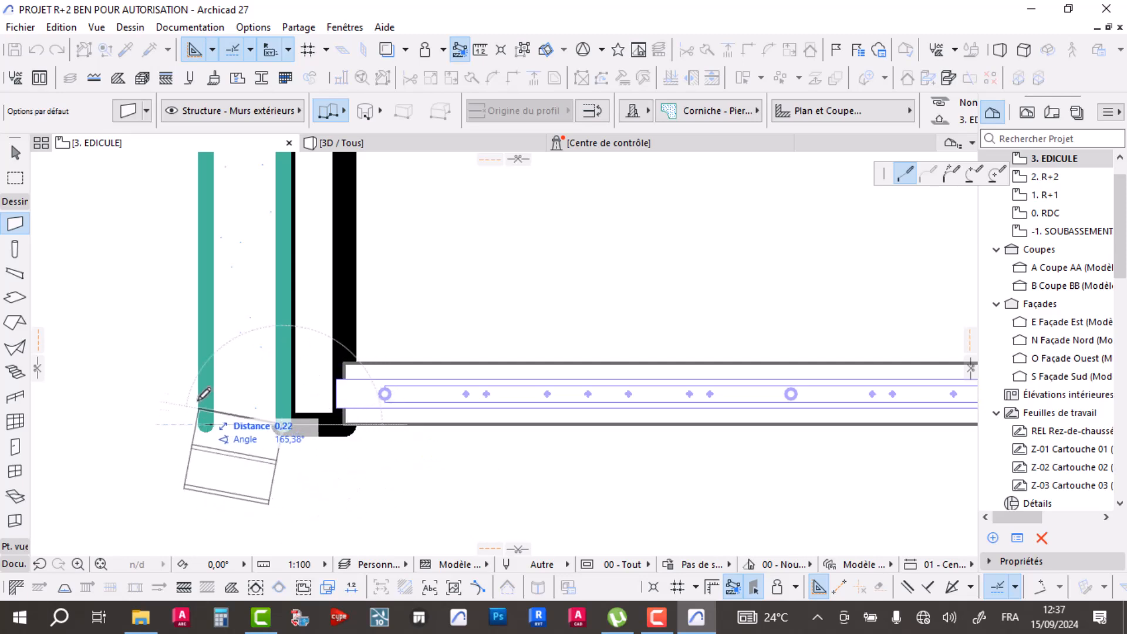
scroll(297, 390, "down", 4)
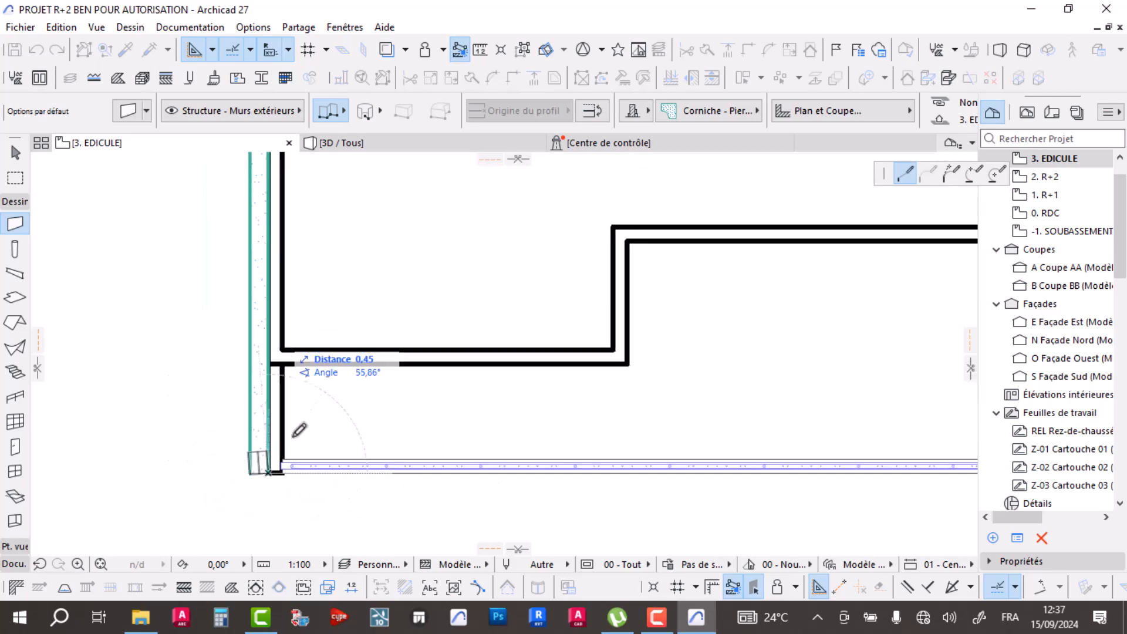
- Draw a Corniche profile wall along the outer face of the recessed front parapet, from the hipped-roof block to the parapet's step
scroll(381, 428, "down", 5)
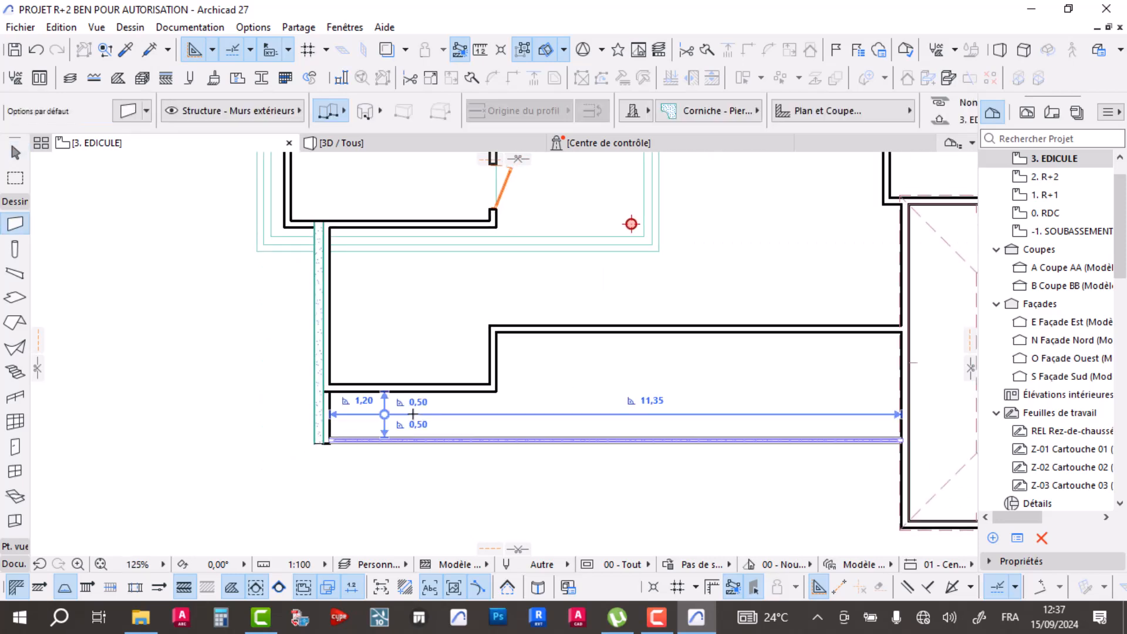
scroll(662, 370, "up", 8)
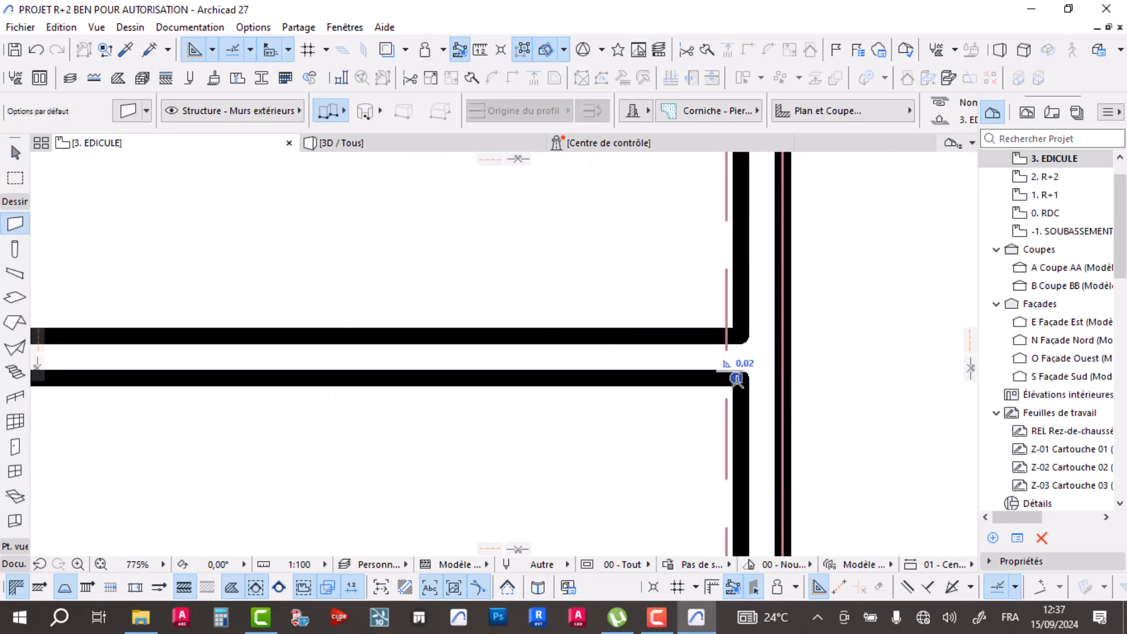
left_click(741, 378)
scroll(707, 397, "down", 5)
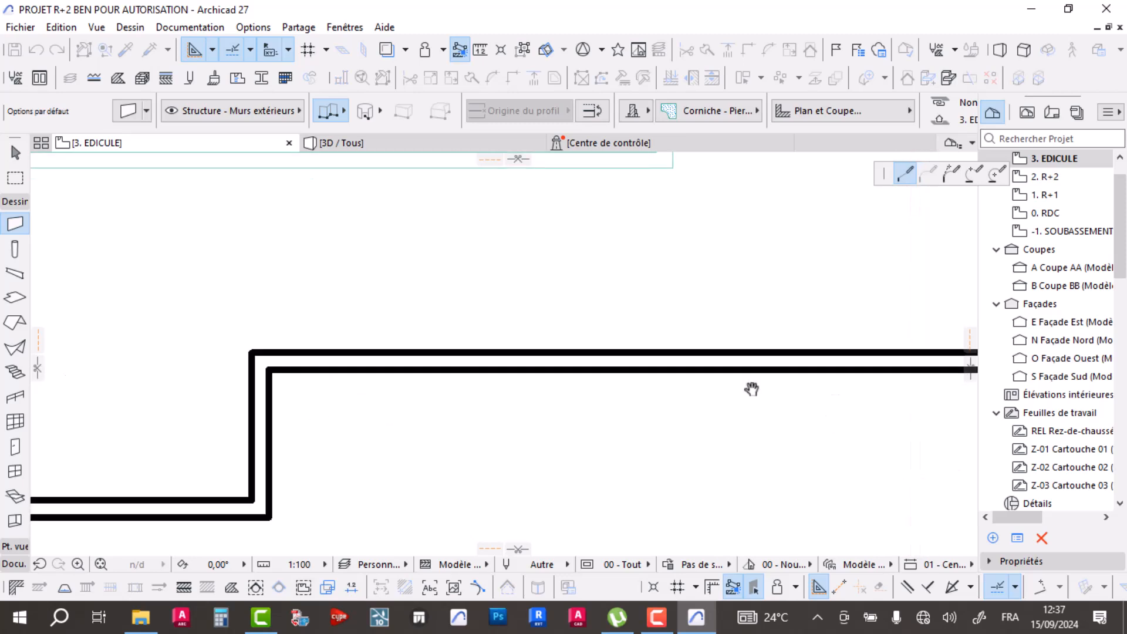
scroll(499, 378, "up", 2)
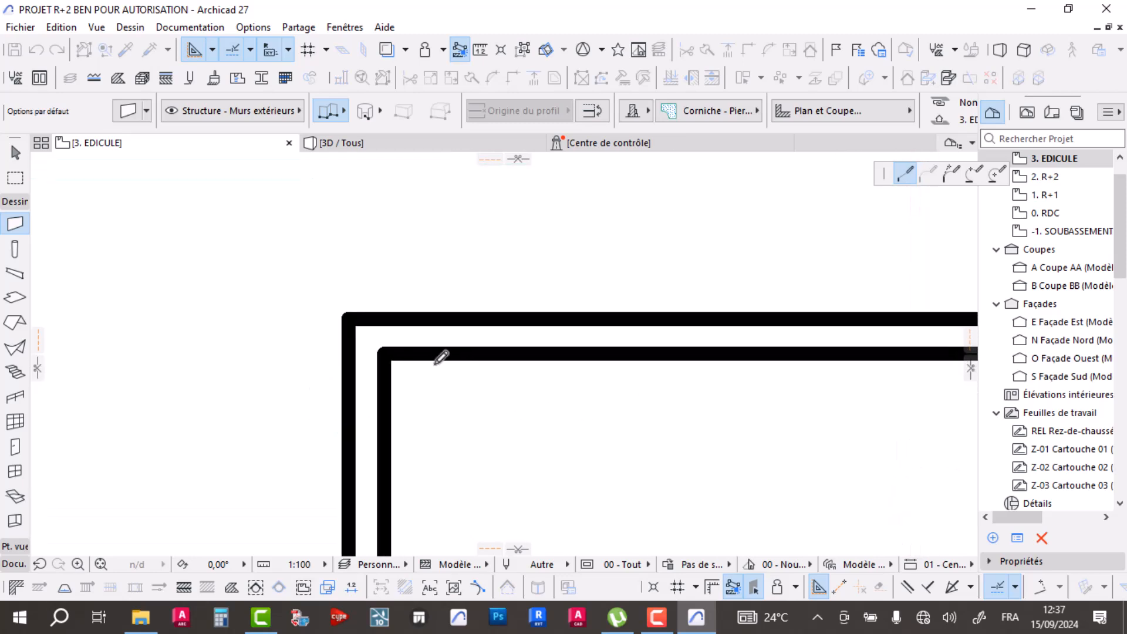
left_click(387, 351)
- Continue the cornice 1.30 m along the parapet's step, then along the front section and around the left parapet's front end
scroll(395, 453, "down", 3)
scroll(432, 455, "up", 4)
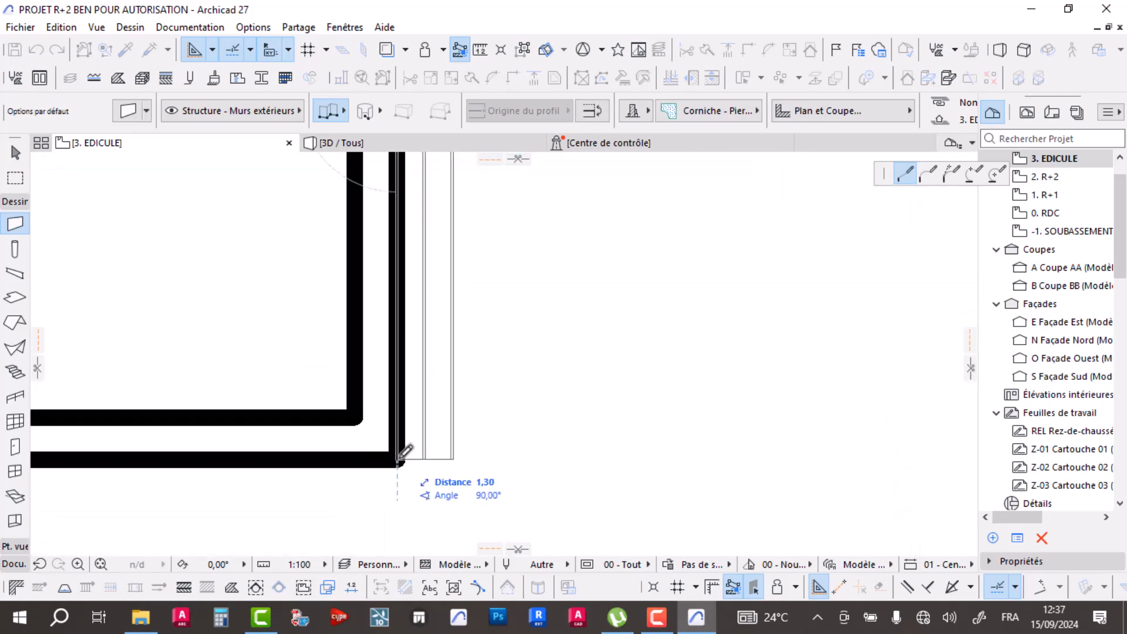
left_click(403, 452)
scroll(360, 460, "down", 3)
scroll(395, 408, "up", 4)
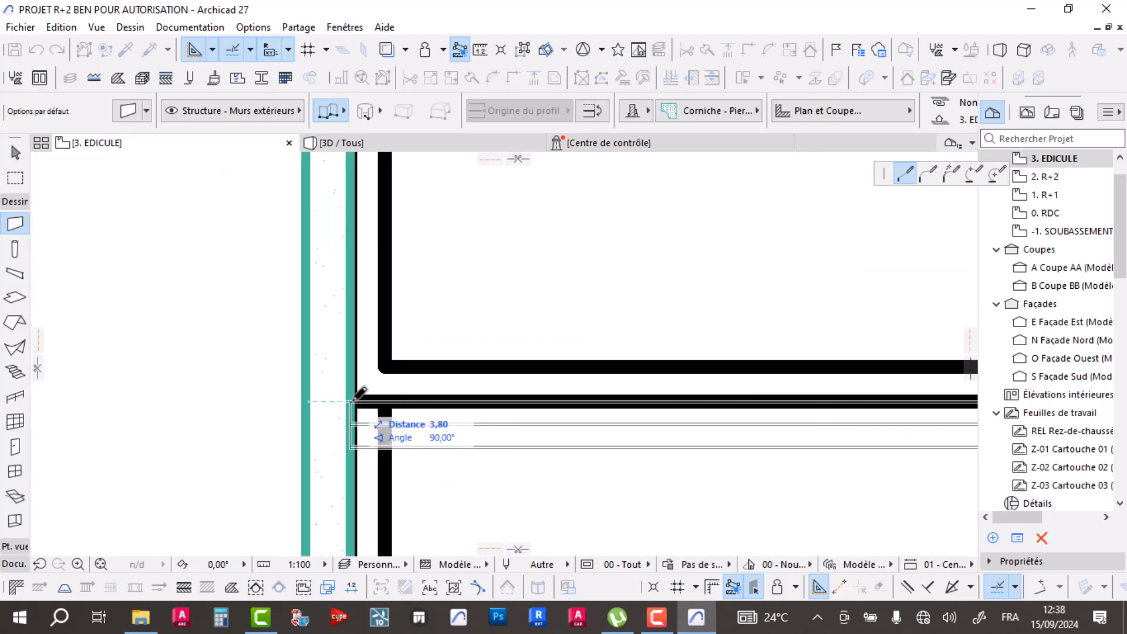
scroll(397, 463, "down", 3)
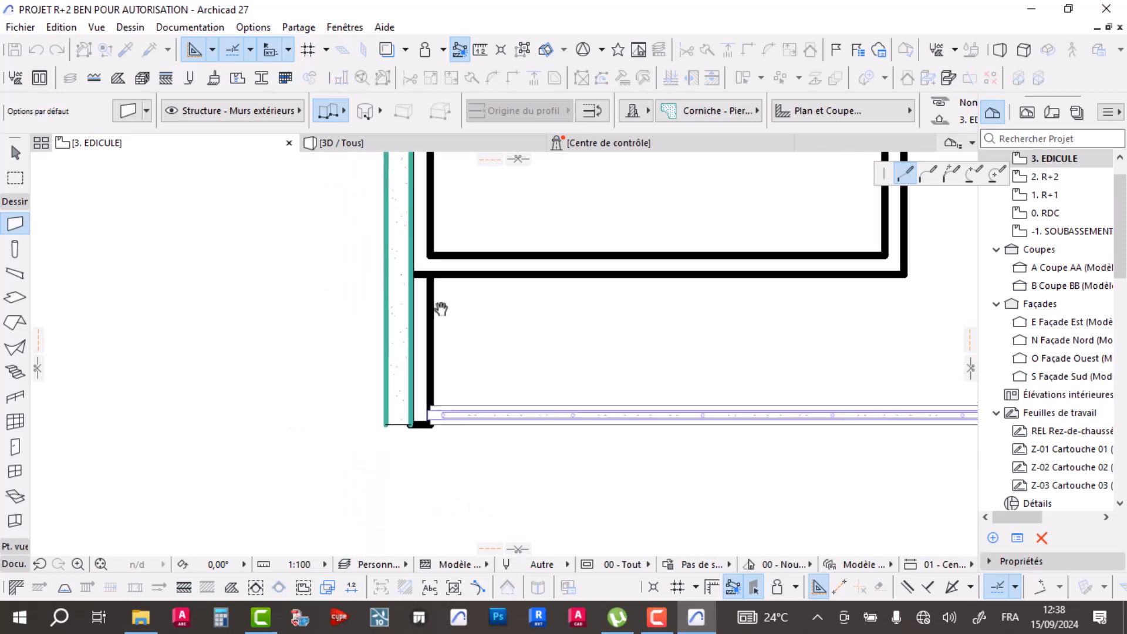
scroll(428, 408, "up", 4)
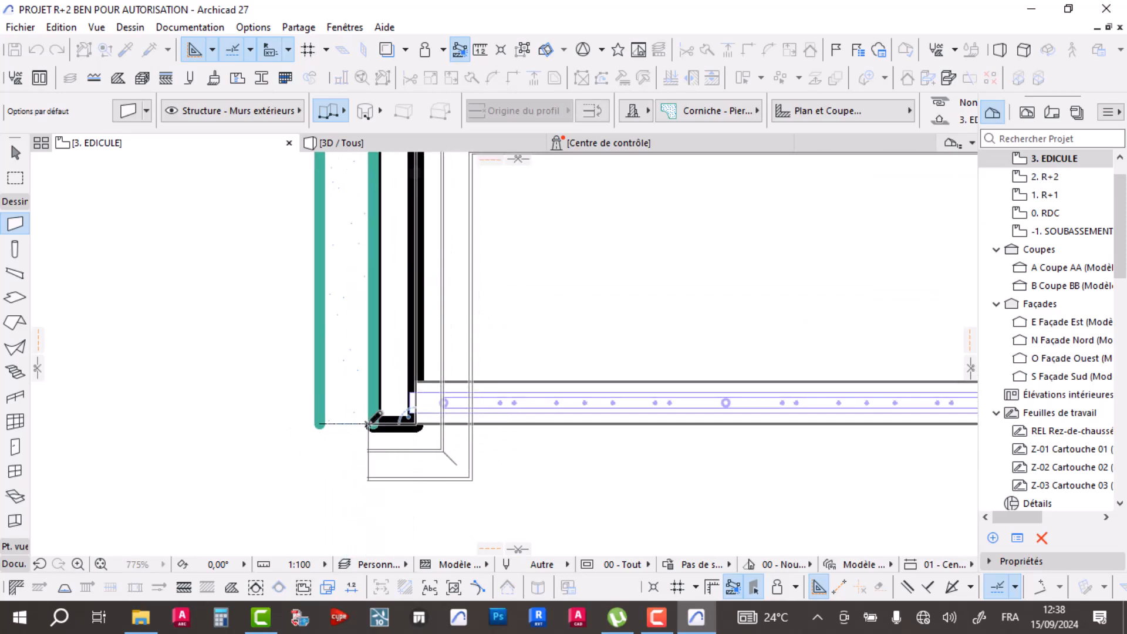
left_click(371, 422)
- Intersect the left parapet's outer cornice with the new cornice at the parapet's front end
left_click(352, 355)
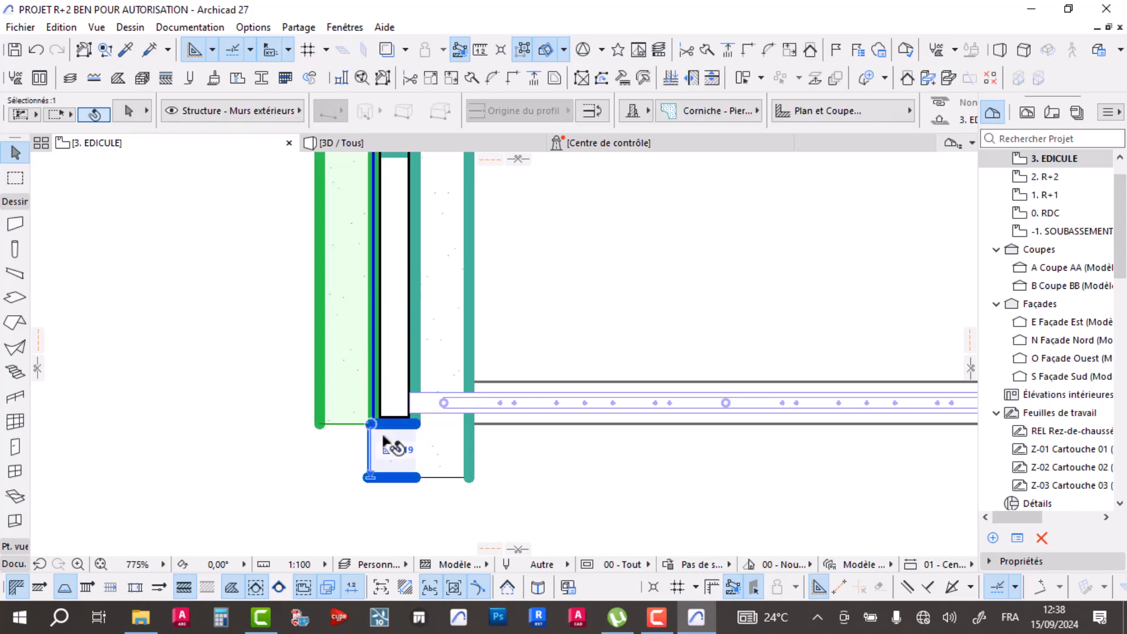
left_click(455, 327, "shift")
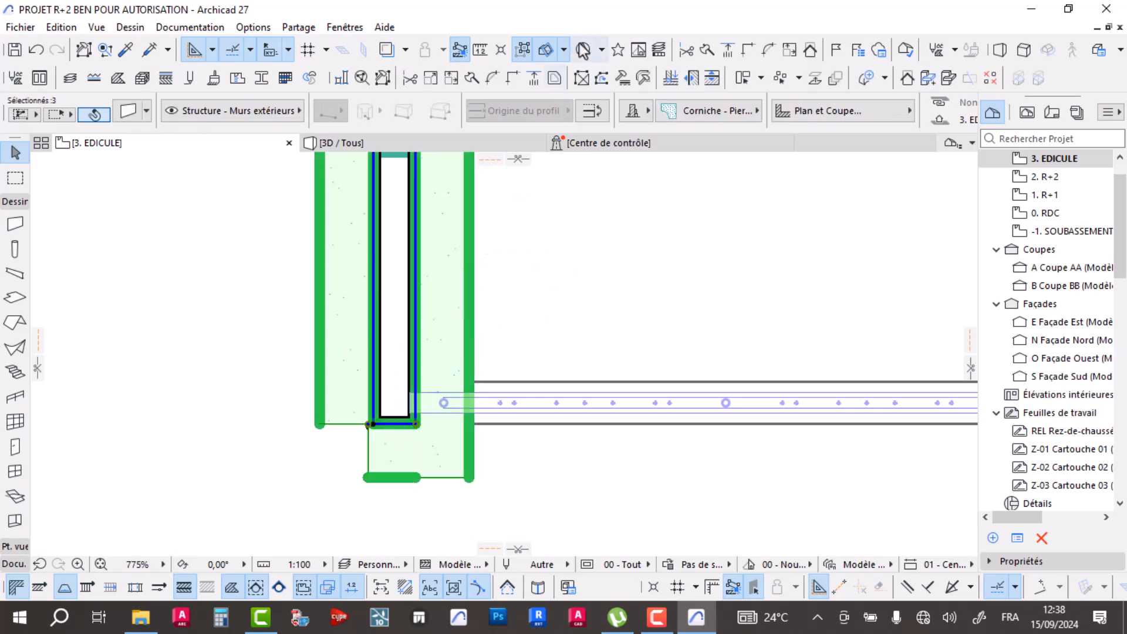
left_click(513, 79)
left_click(196, 347)
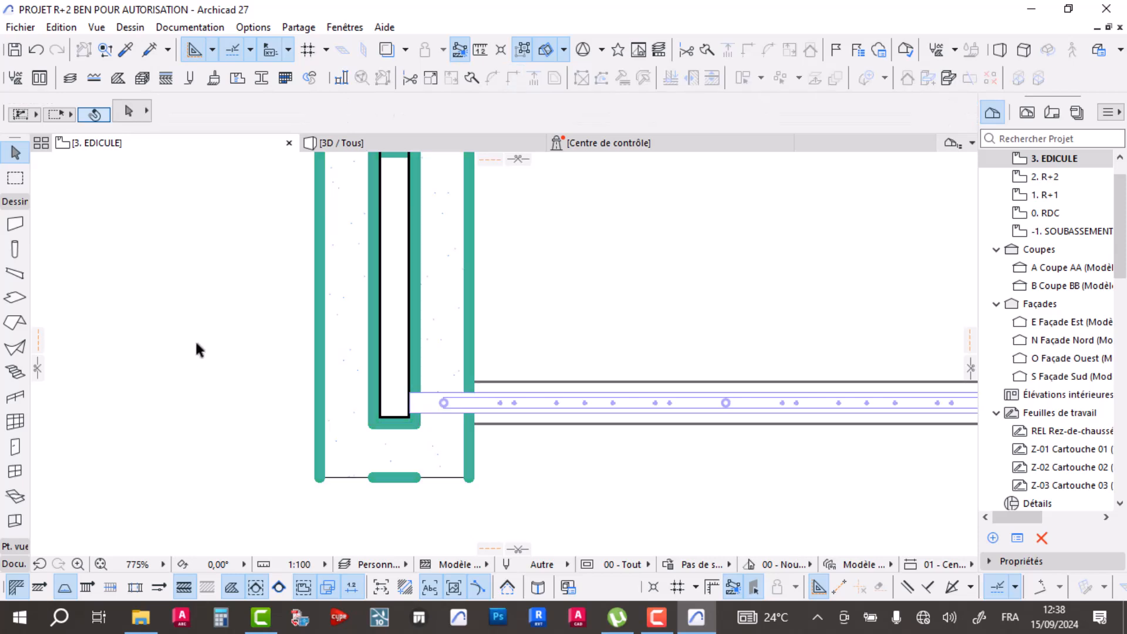
- Select the two cornice segments meeting at the left parapet's inner corner and intersect them
scroll(196, 347, "down", 5)
scroll(299, 283, "up", 7)
left_click(377, 317)
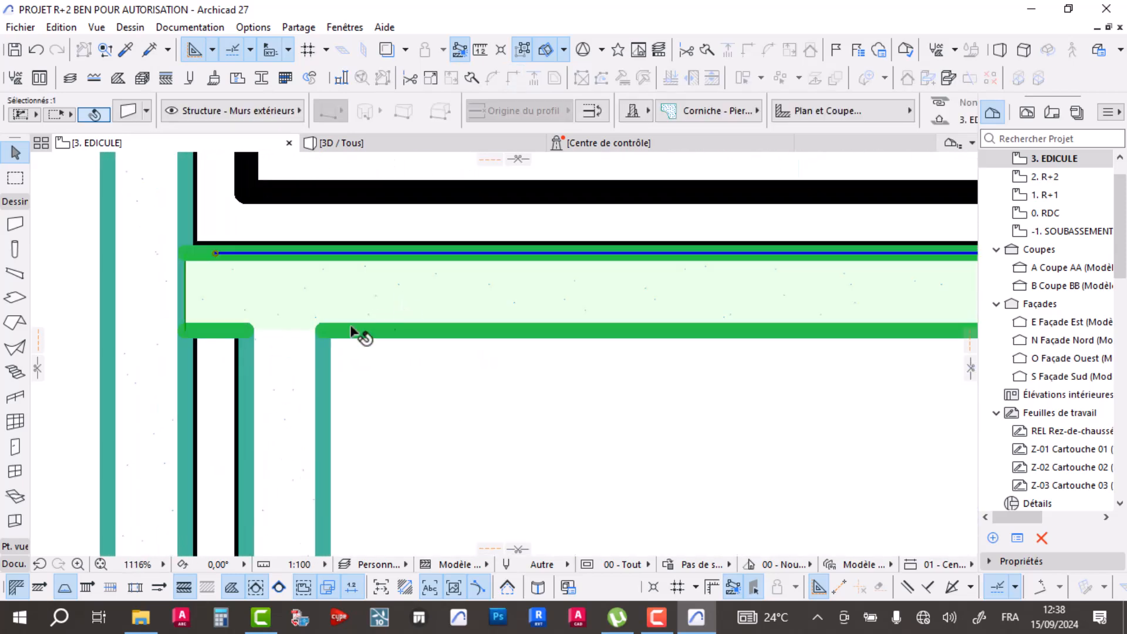
left_click(291, 367, "shift")
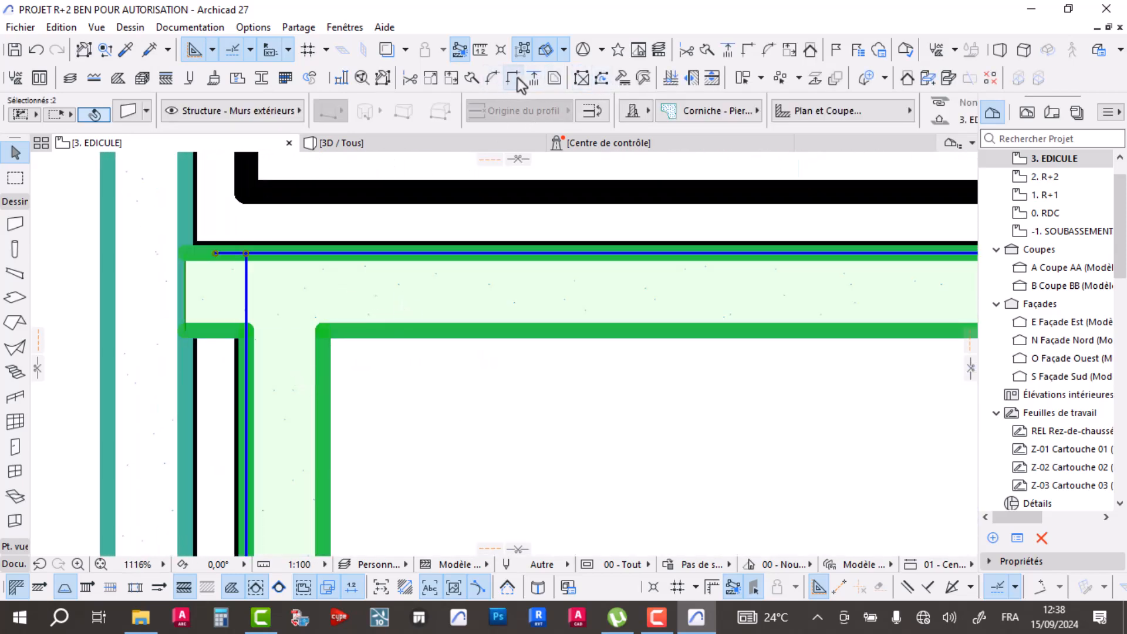
scroll(332, 292, "down", 5)
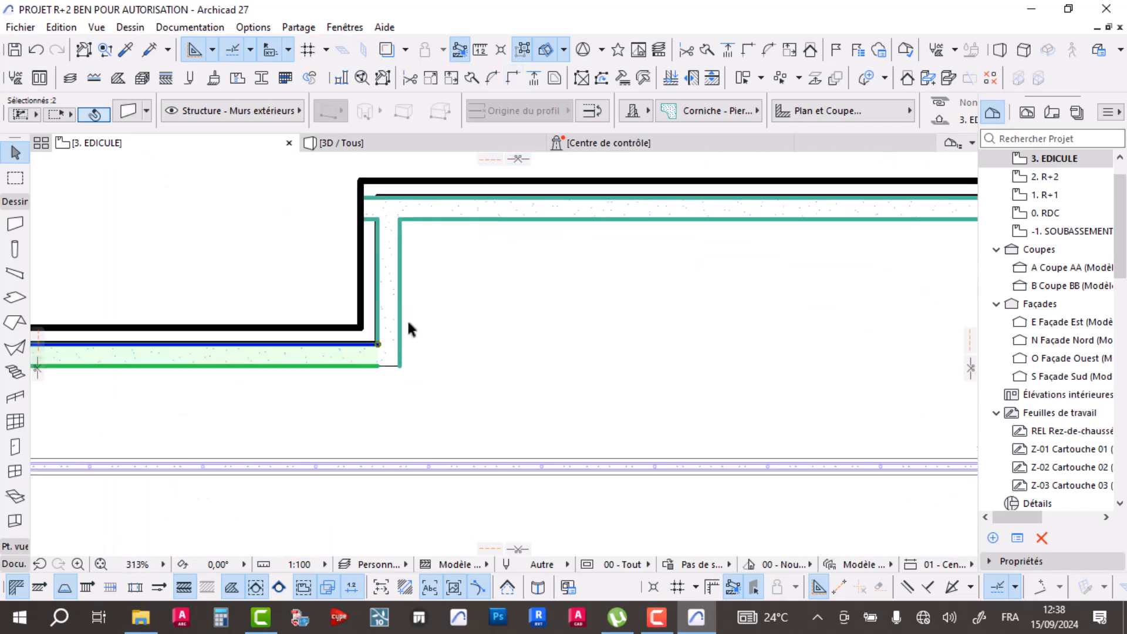
- Intersect the adjoining cornice segments at the corners of the front parapet's step
left_click(360, 368)
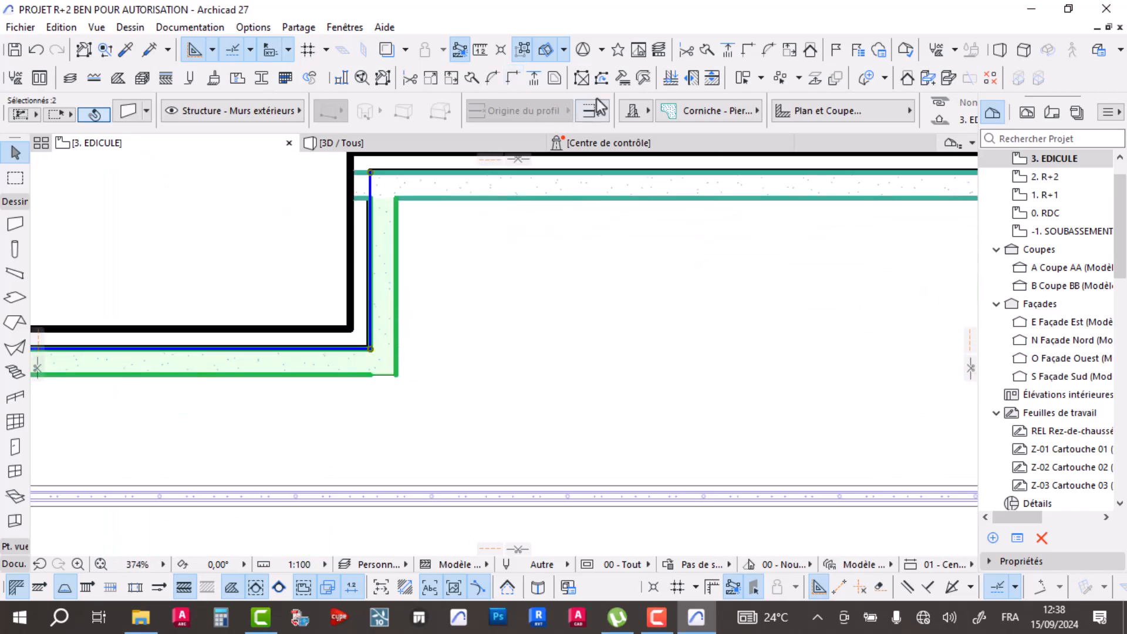
left_click(747, 52)
left_click(501, 193)
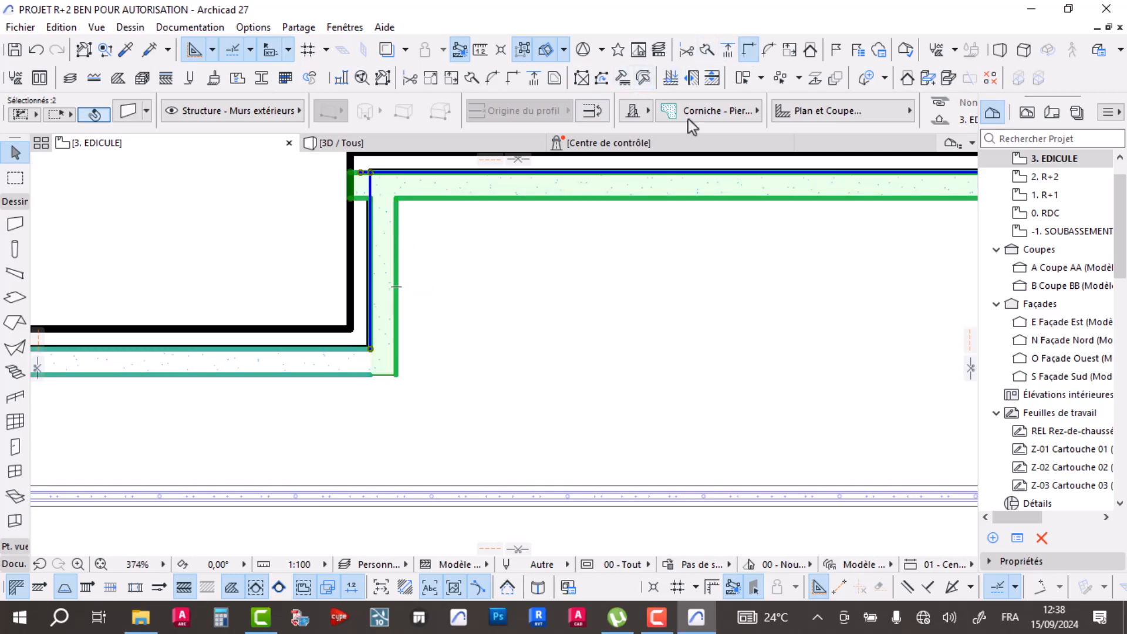
scroll(396, 287, "down", 2)
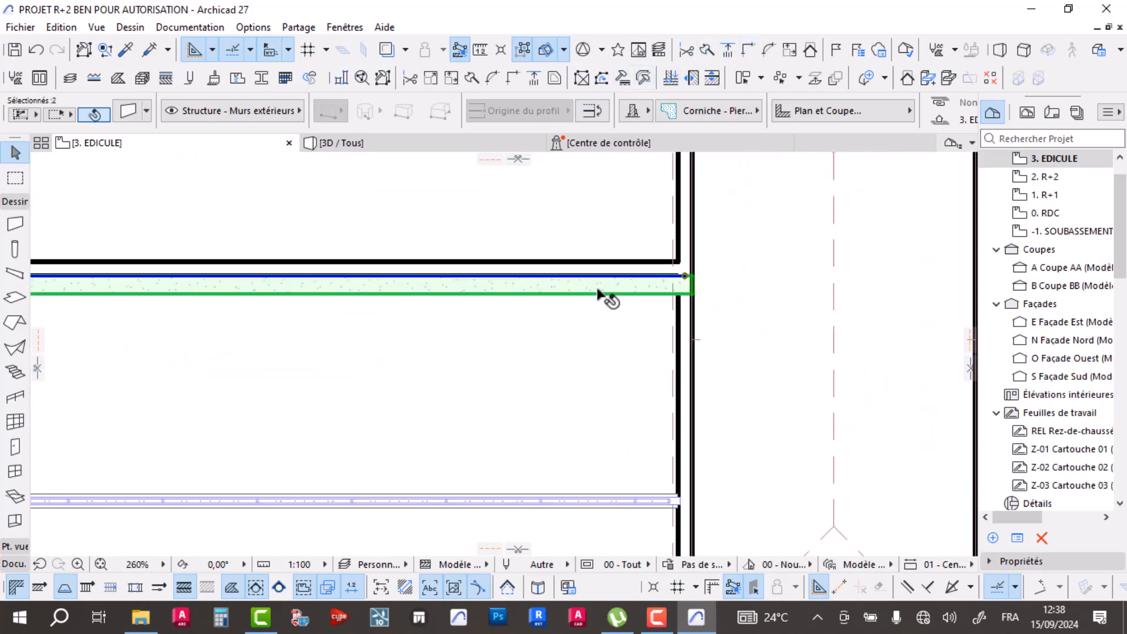
key("Escape")
- Inspect in the 3D view how the front parapet's cornice meets the hipped-roof block
left_click(602, 294)
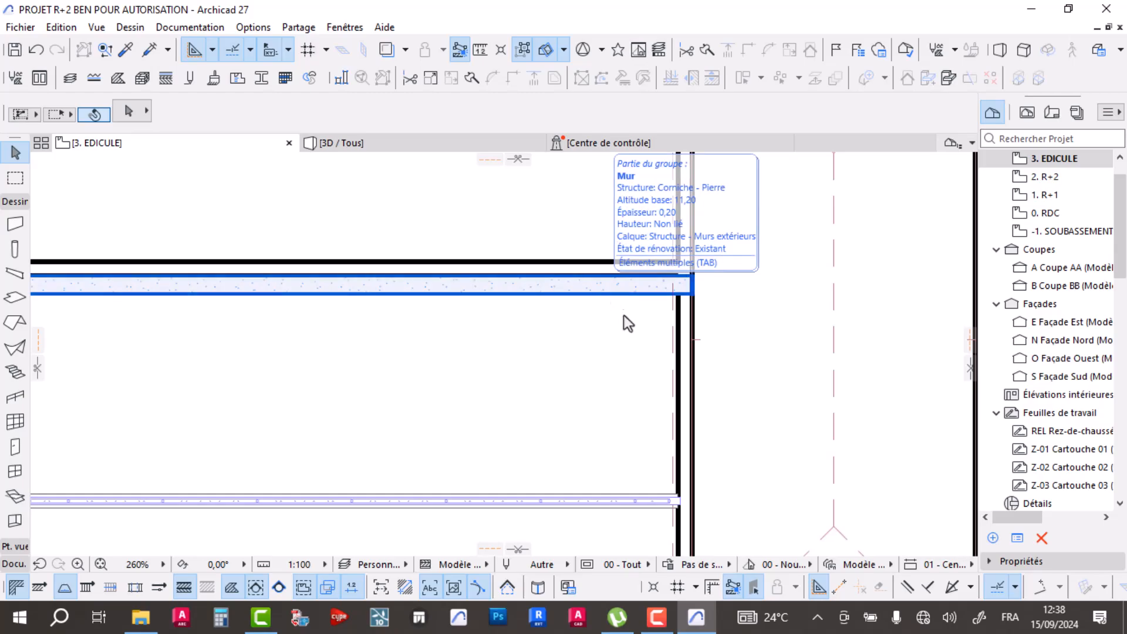
left_click(435, 145)
middle_click_drag(443, 300, 359, 386, "shift")
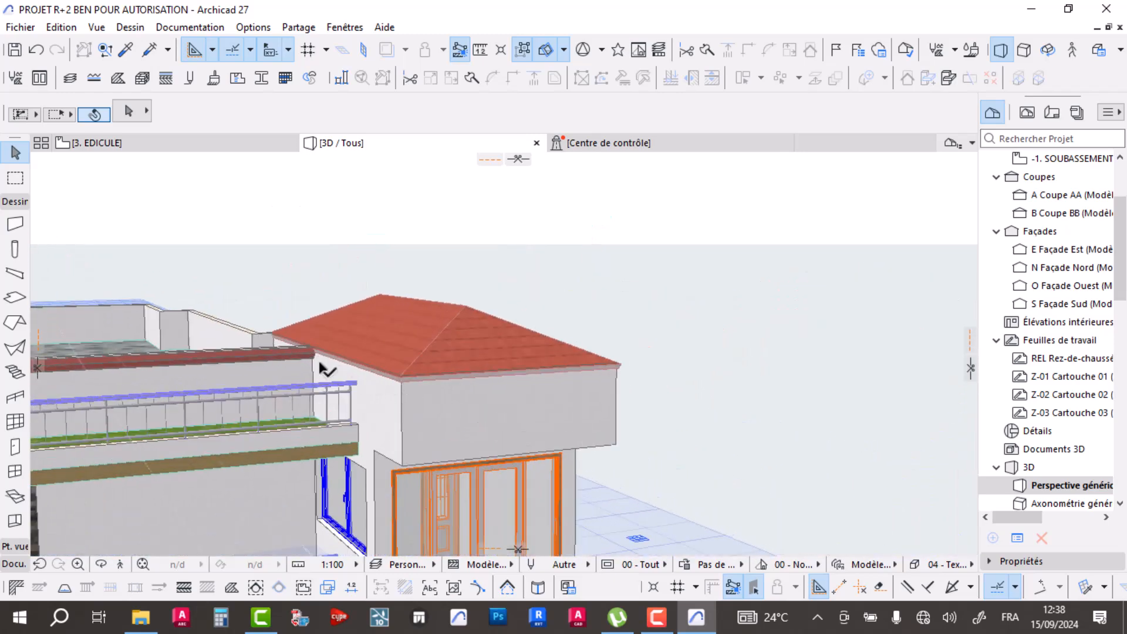
- On the 3. EDICULE plan, draw a Corniche profile wall along the hipped-roof block's left wall, from the front cornice to its rear corner
left_click(168, 142)
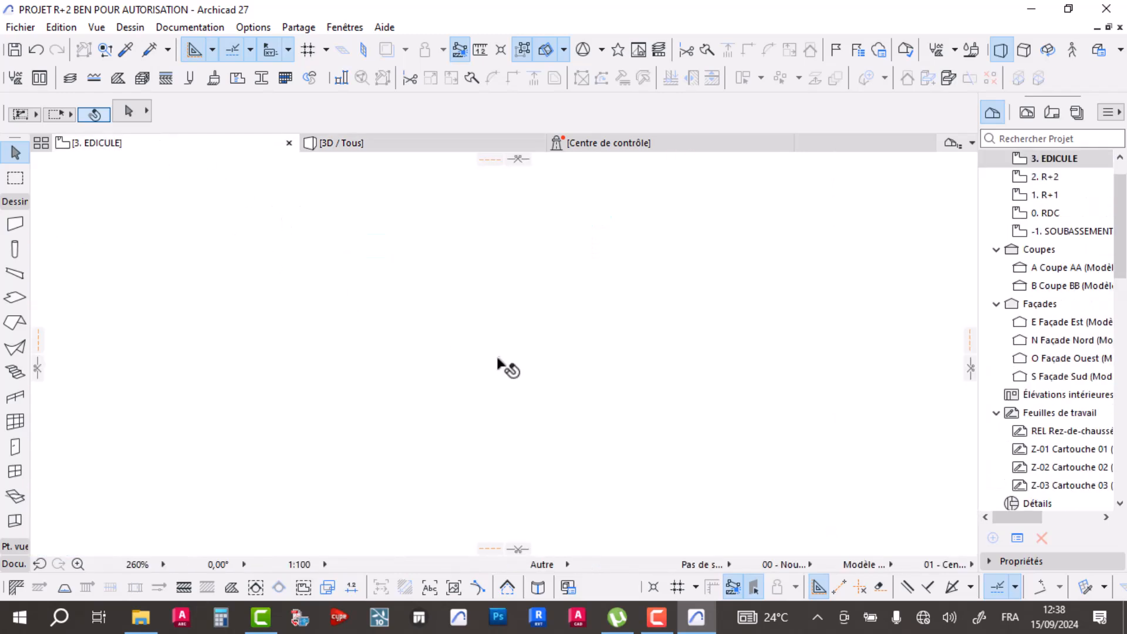
left_click(694, 415, "alt")
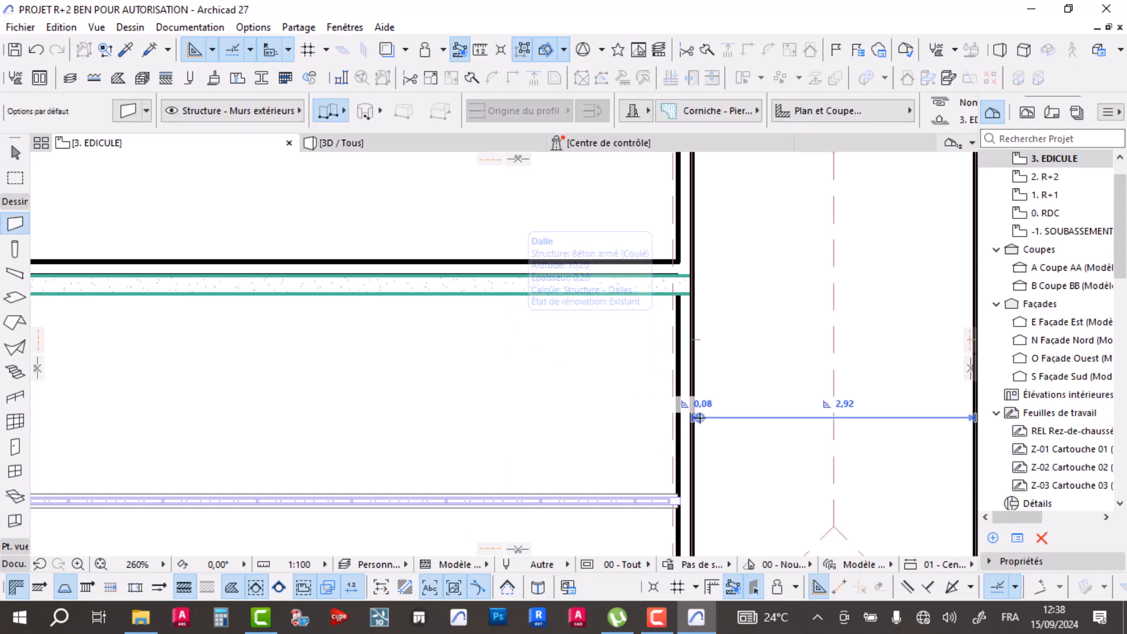
scroll(690, 418, "down", 2)
scroll(669, 343, "up", 3)
left_click(690, 321)
scroll(686, 305, "down", 4)
scroll(666, 217, "up", 4)
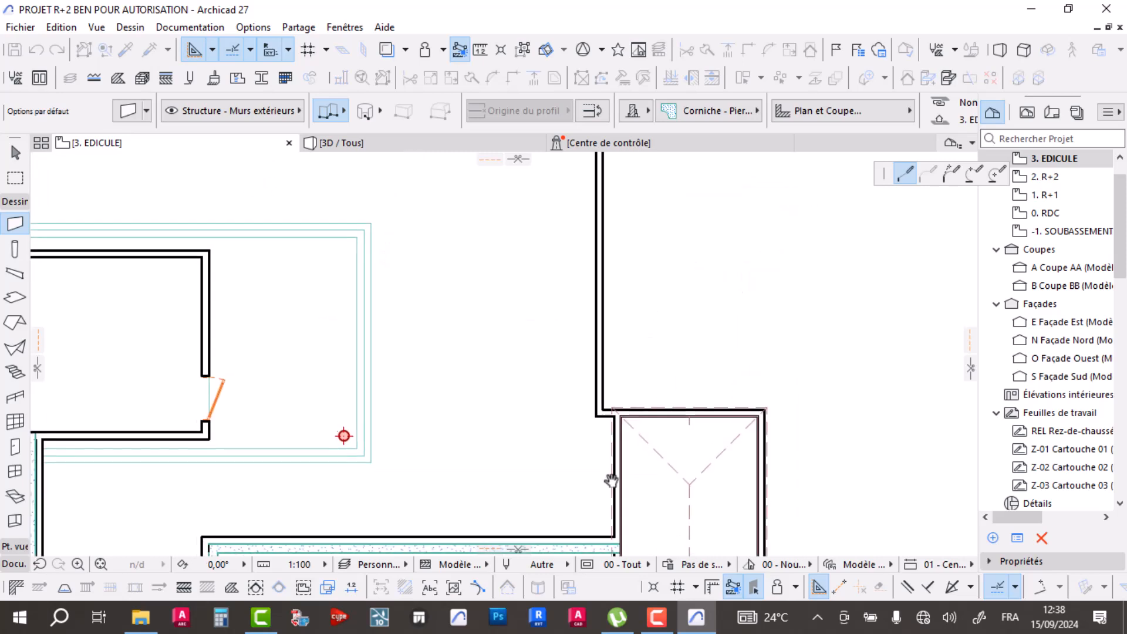
middle_click_drag(612, 483, 626, 380)
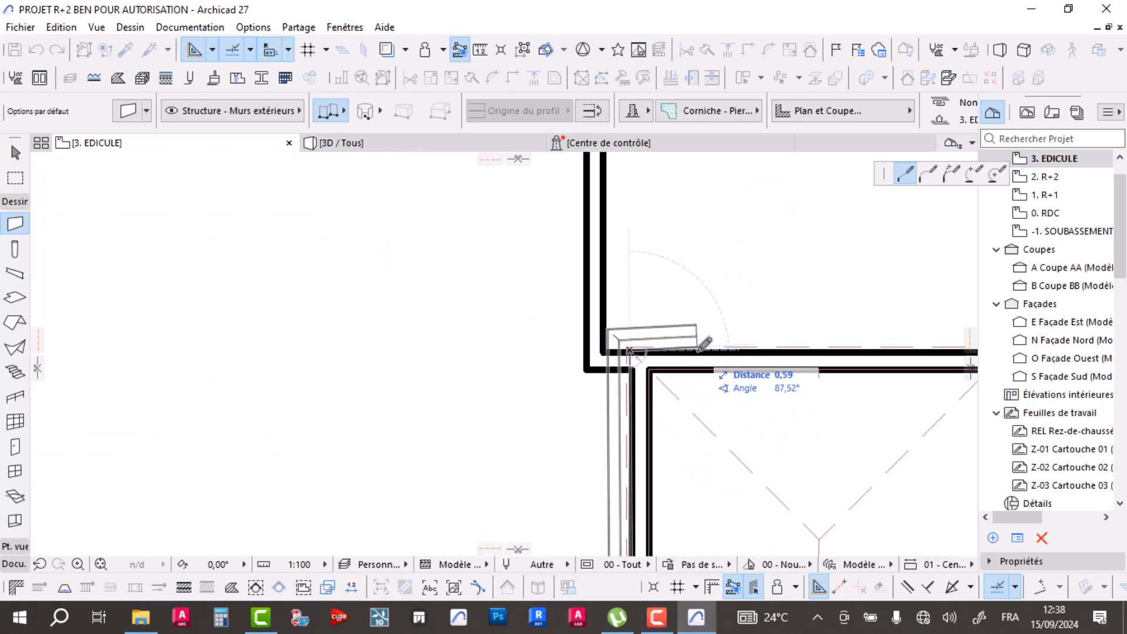
- Continue the cornice about 3.32 m along the hipped-roof block's rear wall and about 7.25 m along its right wall
scroll(703, 343, "down", 3)
scroll(699, 352, "up", 3)
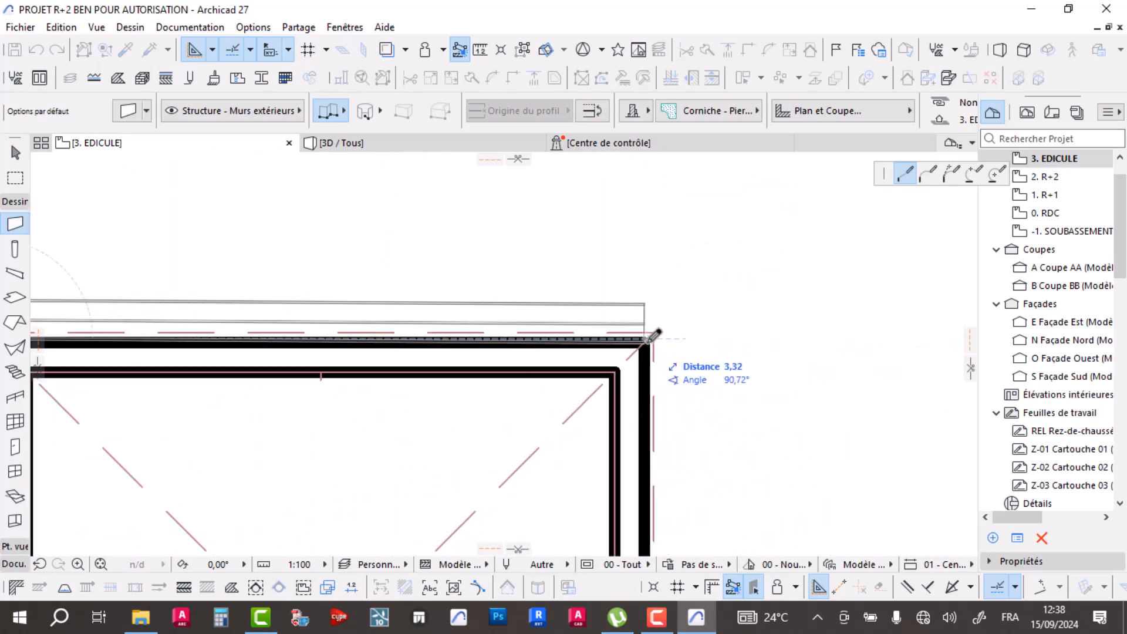
scroll(653, 334, "down", 5)
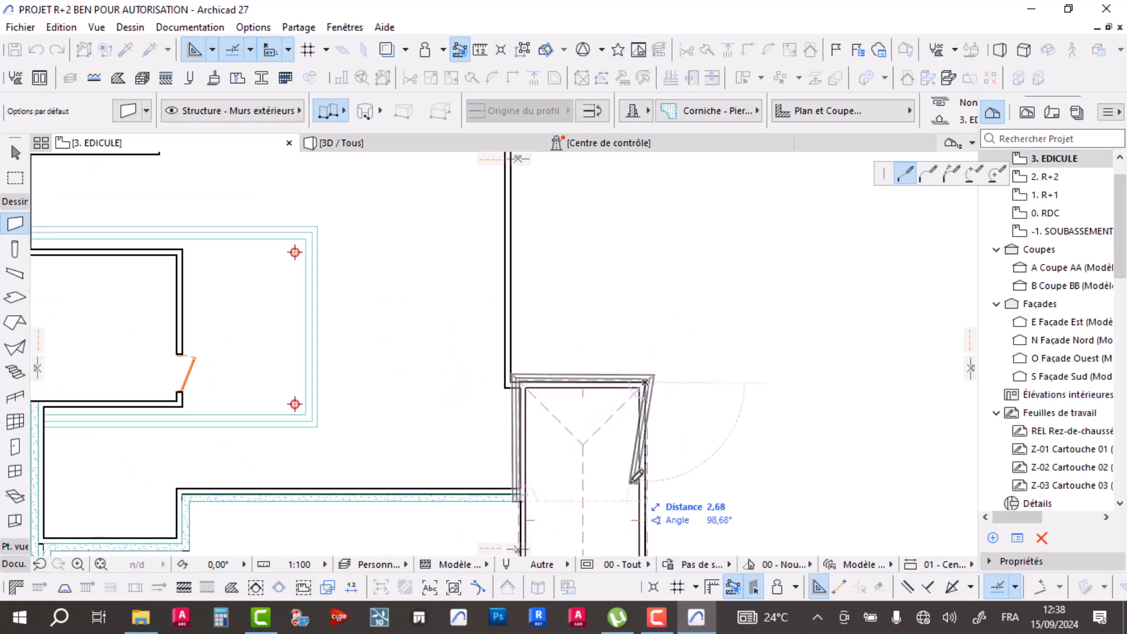
scroll(636, 477, "up", 5)
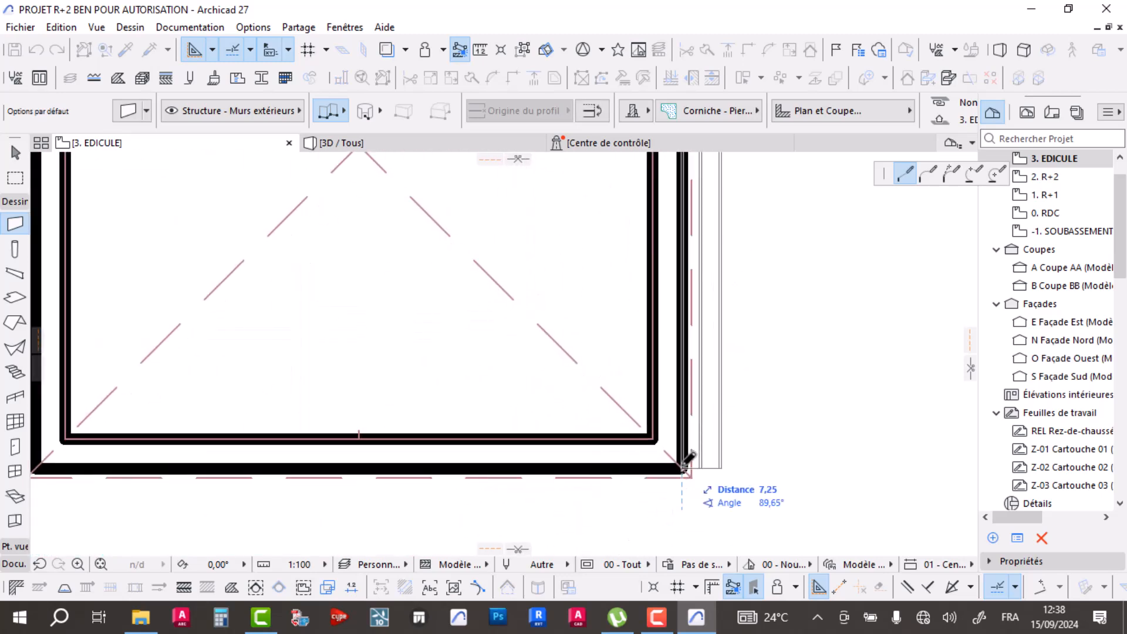
- Continue the Corniche wall along the hipped-roof block's front wall and about 4.30 m up its left wall to the parapet, then end the chain
scroll(503, 496, "down", 3)
scroll(390, 469, "up", 6)
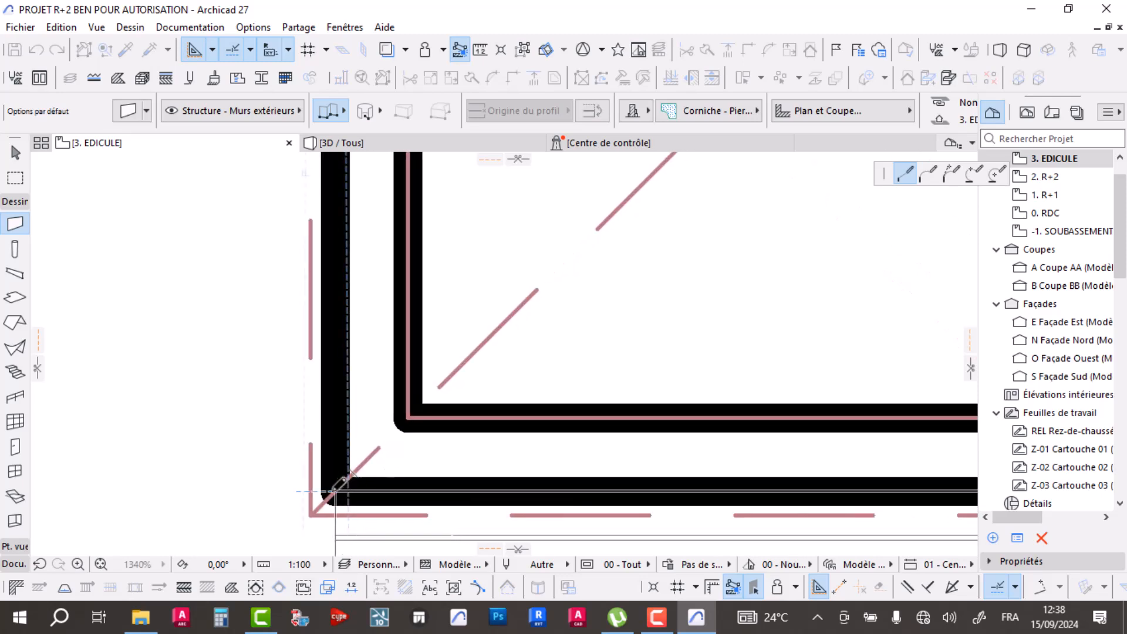
scroll(317, 391, "down", 2)
scroll(405, 375, "up", 6)
scroll(421, 346, "up", 5)
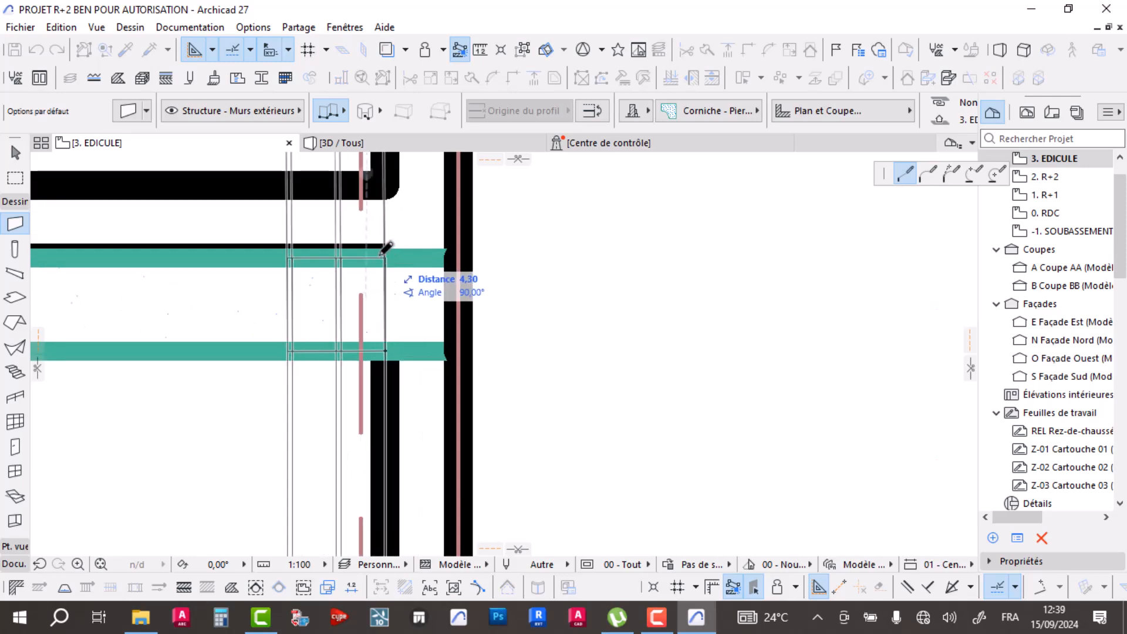
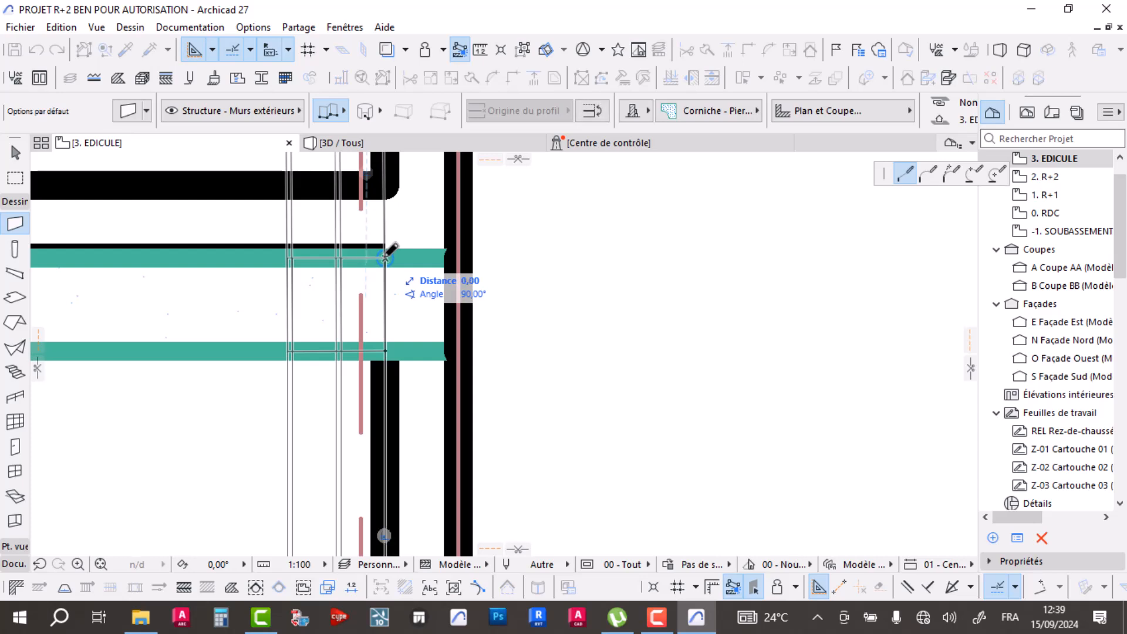
scroll(388, 253, "down", 2)
key("Escape")
scroll(344, 327, "down", 3)
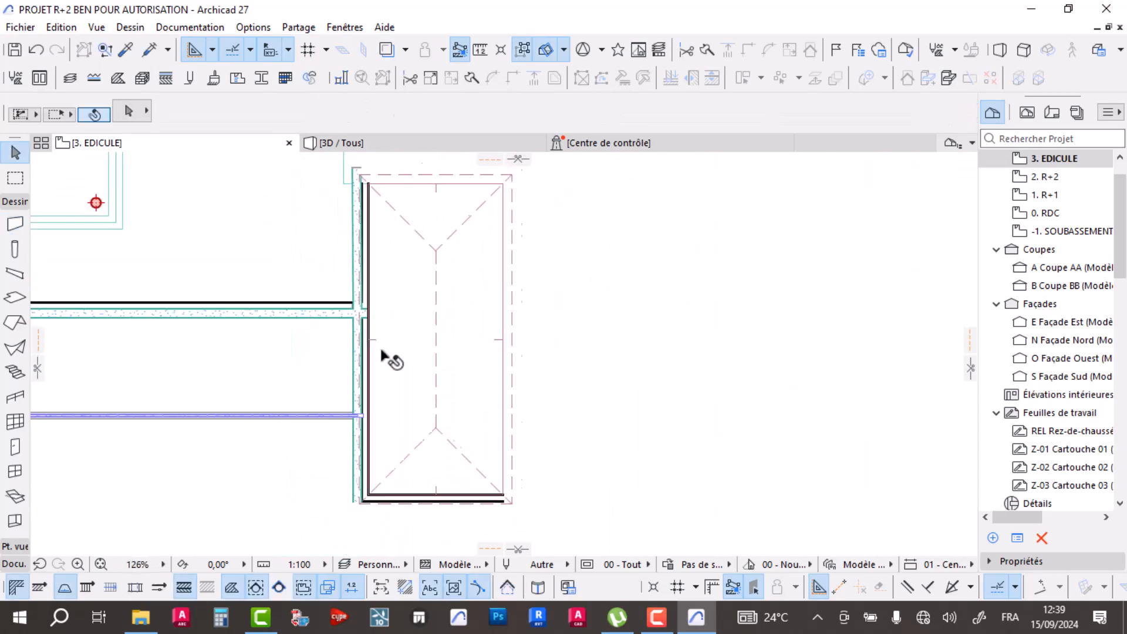
- Inspect the cornice running around the hipped-roof block in the 3D view
scroll(361, 311, "up", 1)
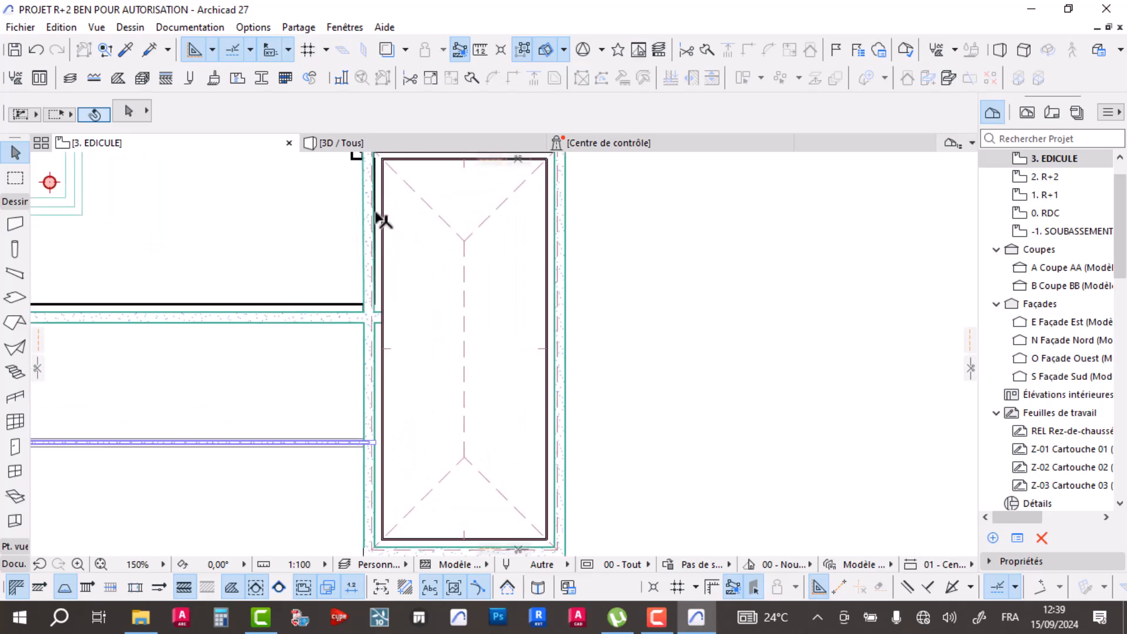
left_click(395, 145)
middle_click_drag(415, 397, 688, 462, "shift")
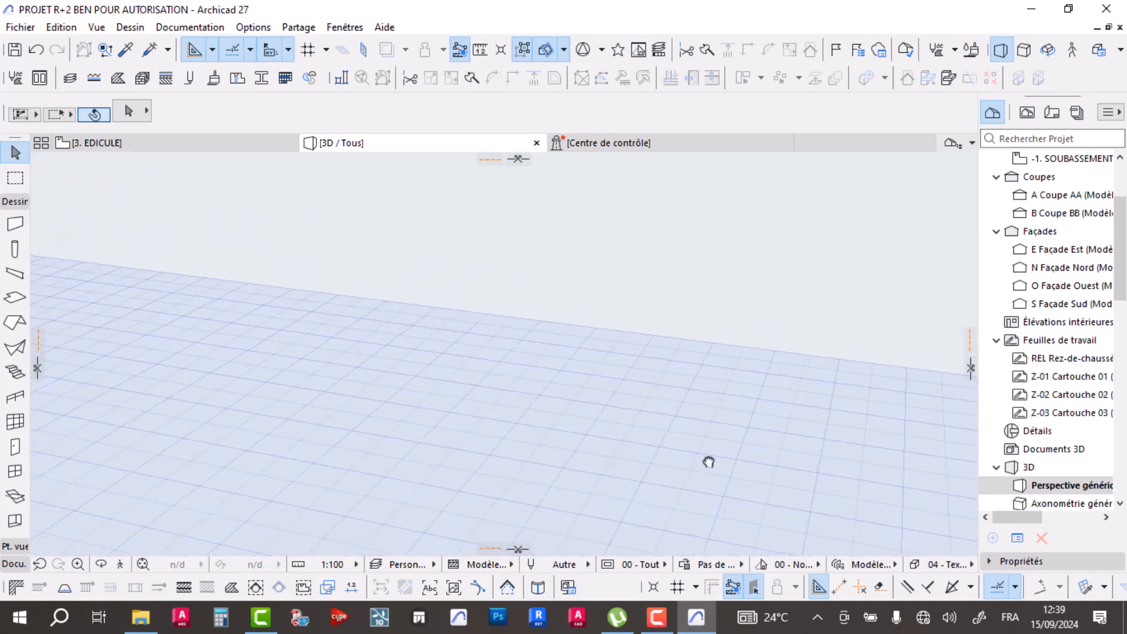
left_click(143, 564)
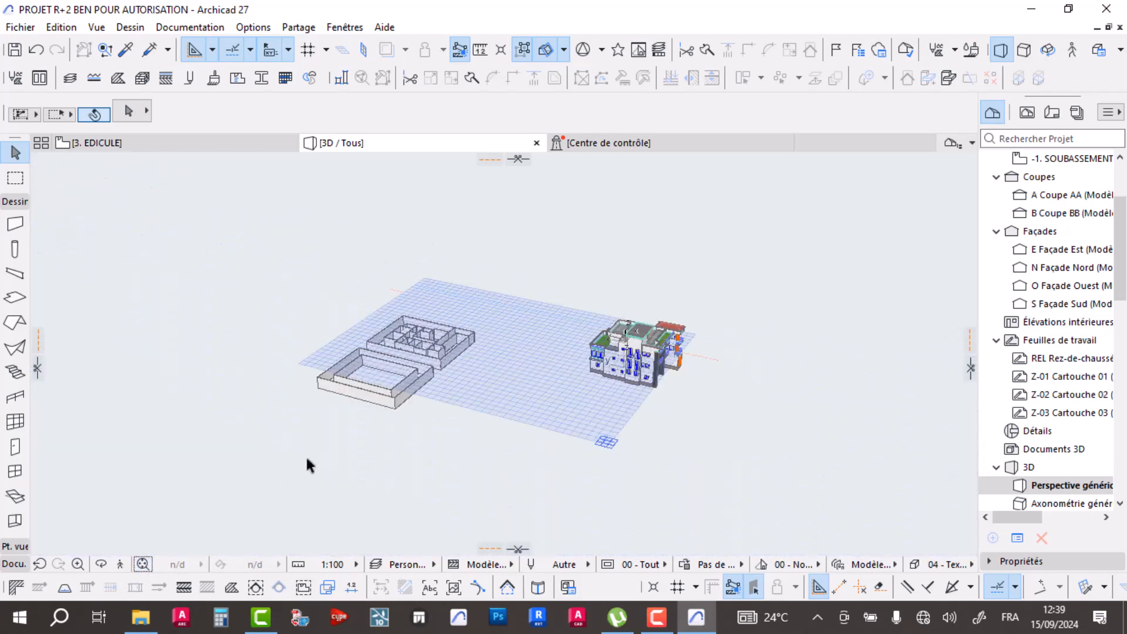
scroll(684, 291, "up", 10)
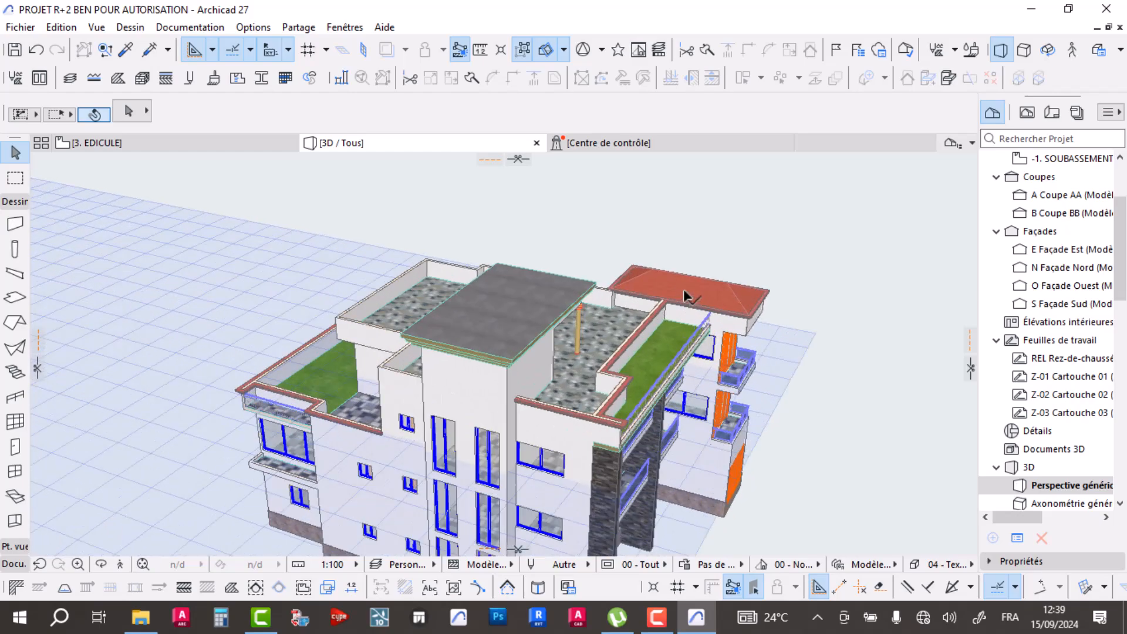
scroll(683, 290, "up", 10)
left_click_drag(720, 295, 147, 299)
- On the 3. EDICULE plan, set the default window type to Mur briques de verre 27 from the Fenêtres spéciales 27 library
left_click(146, 144)
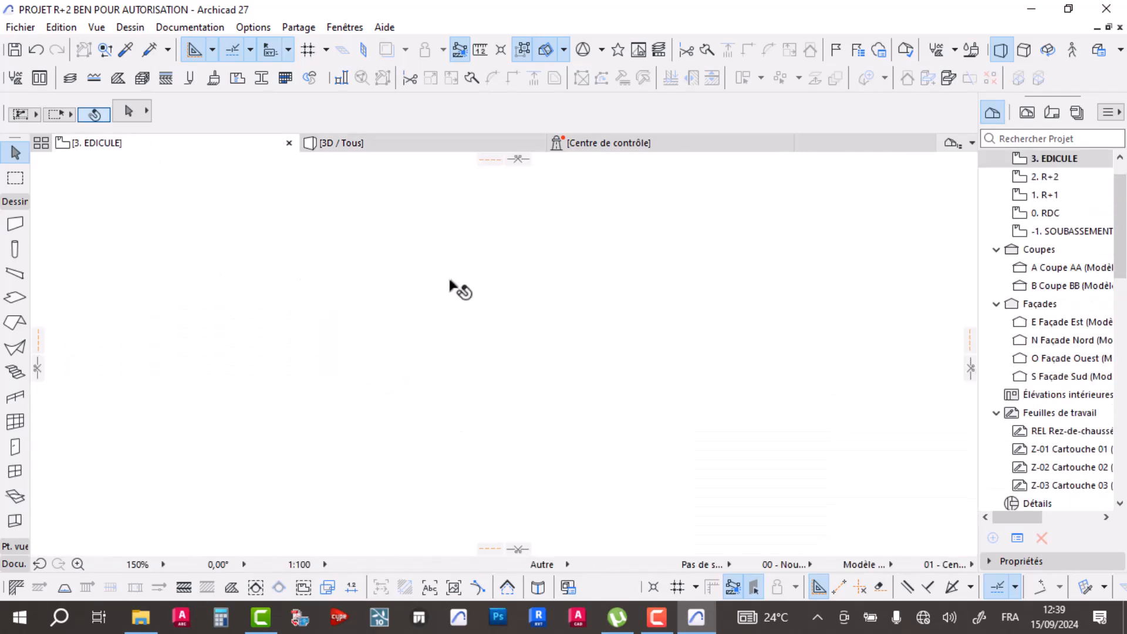
key("w")
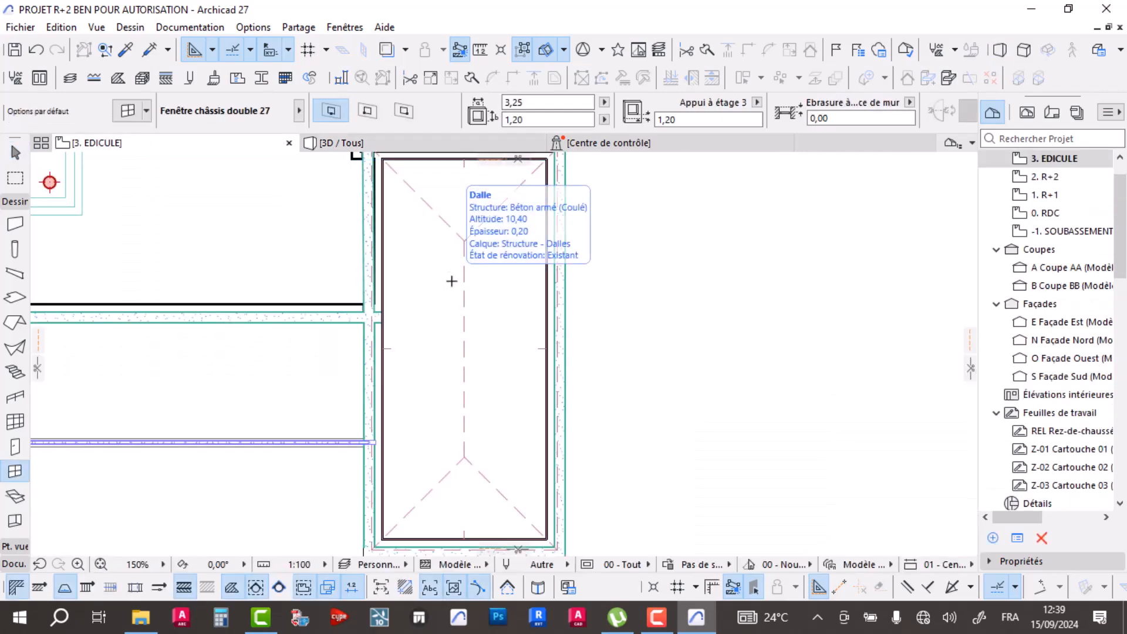
left_click(130, 107)
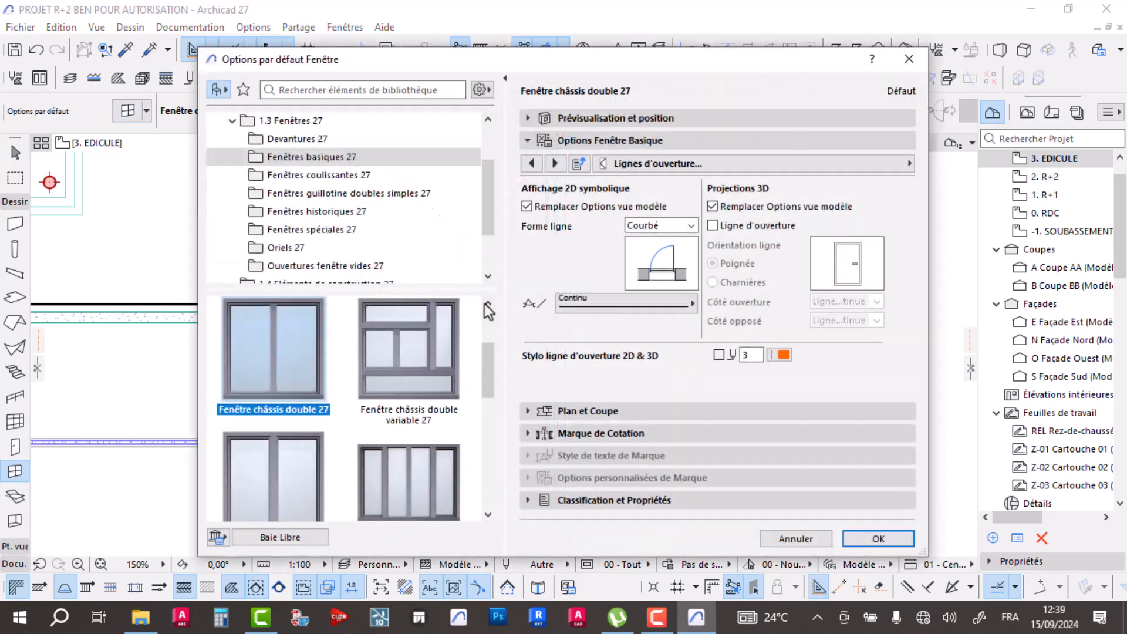
scroll(338, 233, "down", 1)
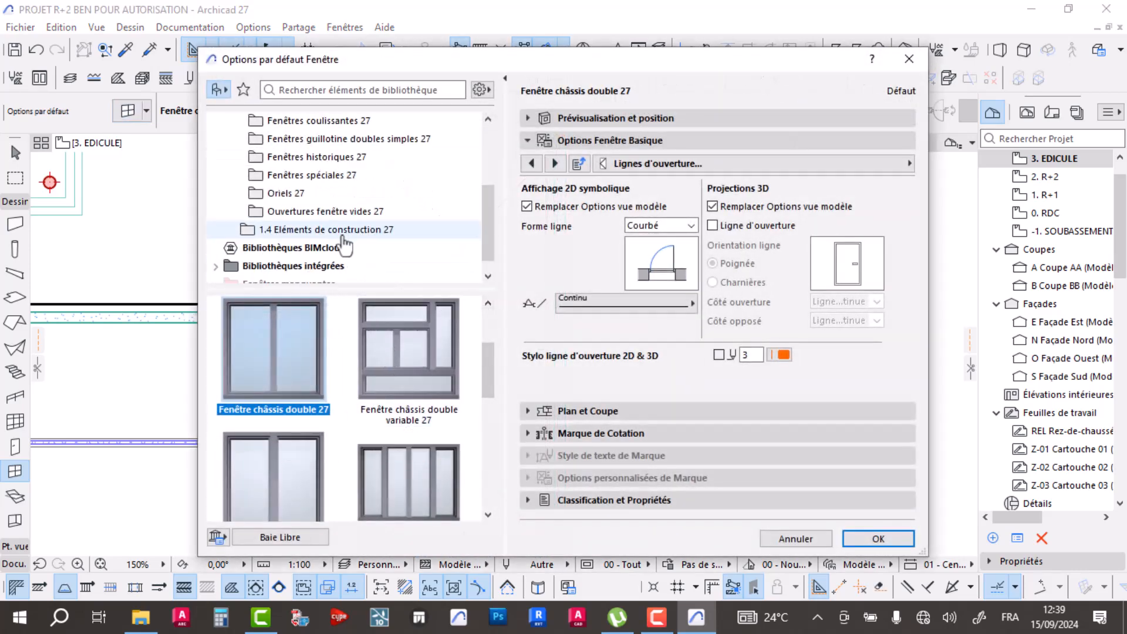
left_click(309, 197)
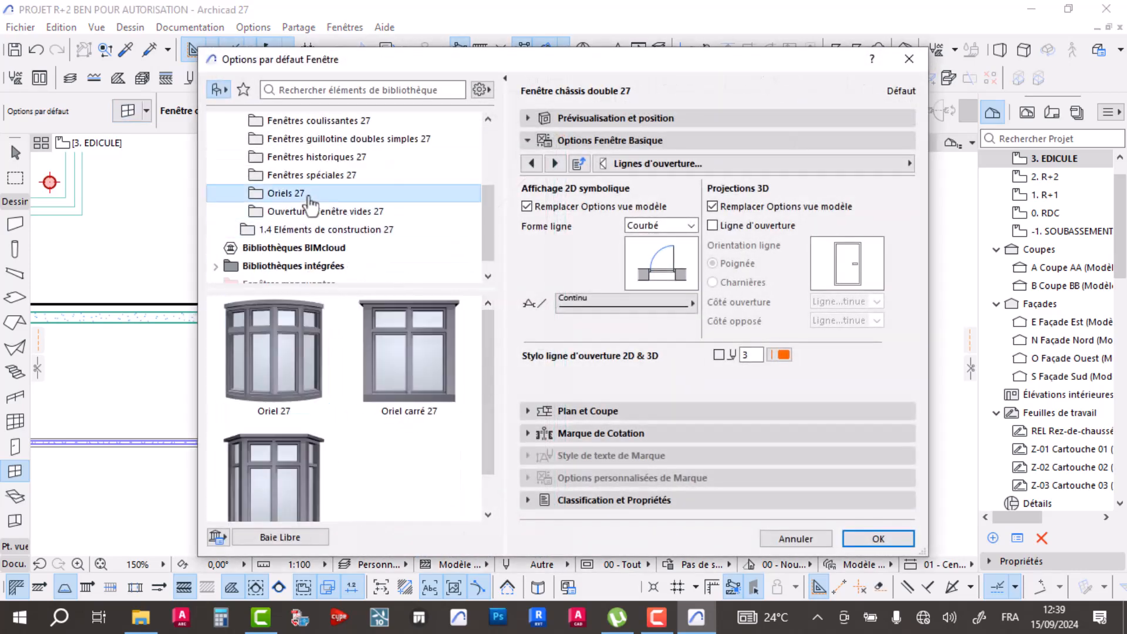
left_click(302, 176)
scroll(353, 314, "down", 8)
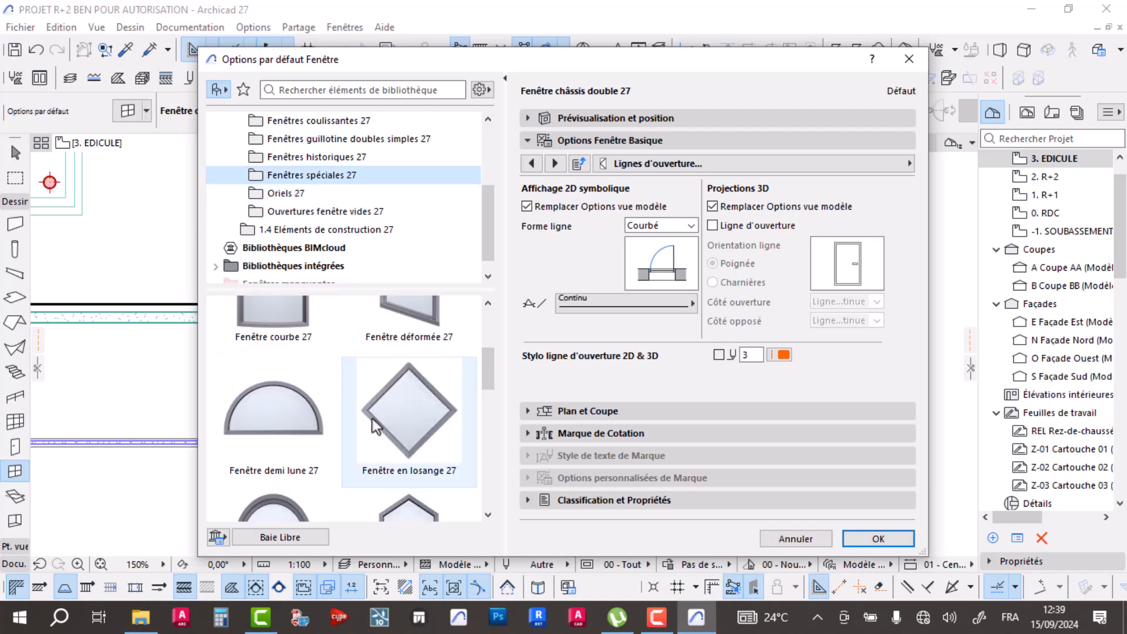
scroll(372, 419, "down", 4)
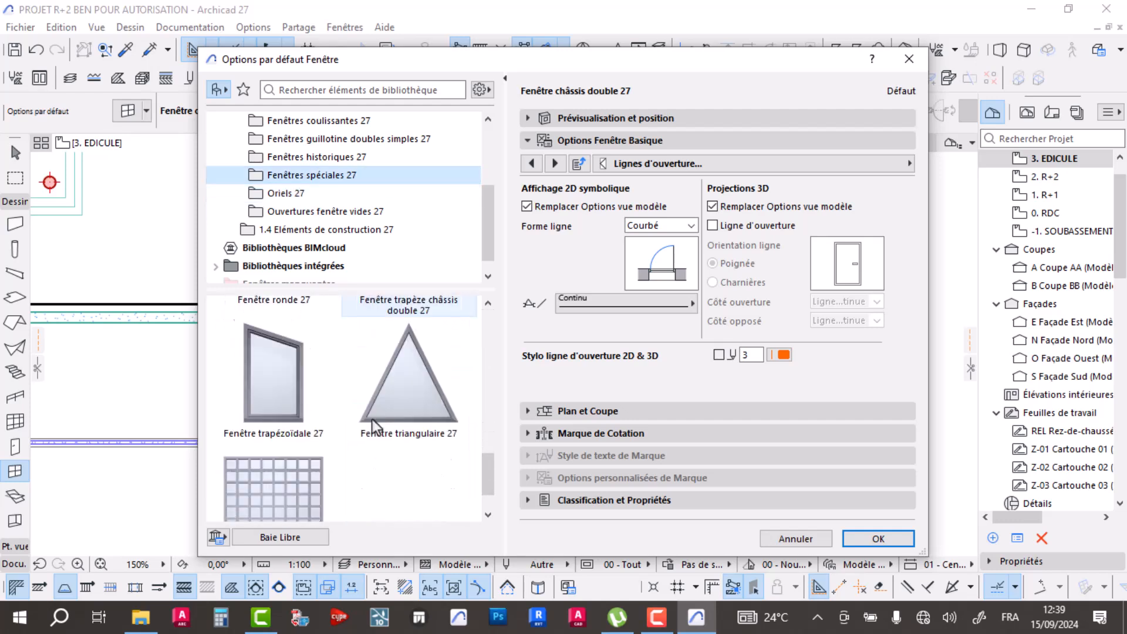
left_click(293, 444)
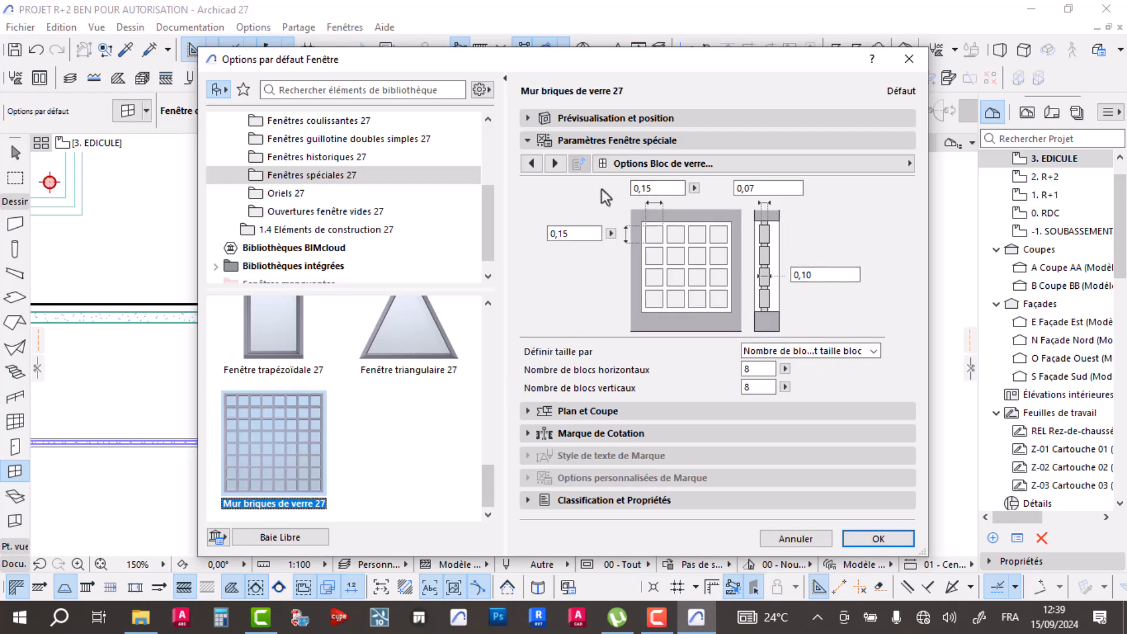
- Set the default glass blocks to 0.18 by 0.18 m, with 2 horizontal and 2 vertical blocks
left_click(530, 164)
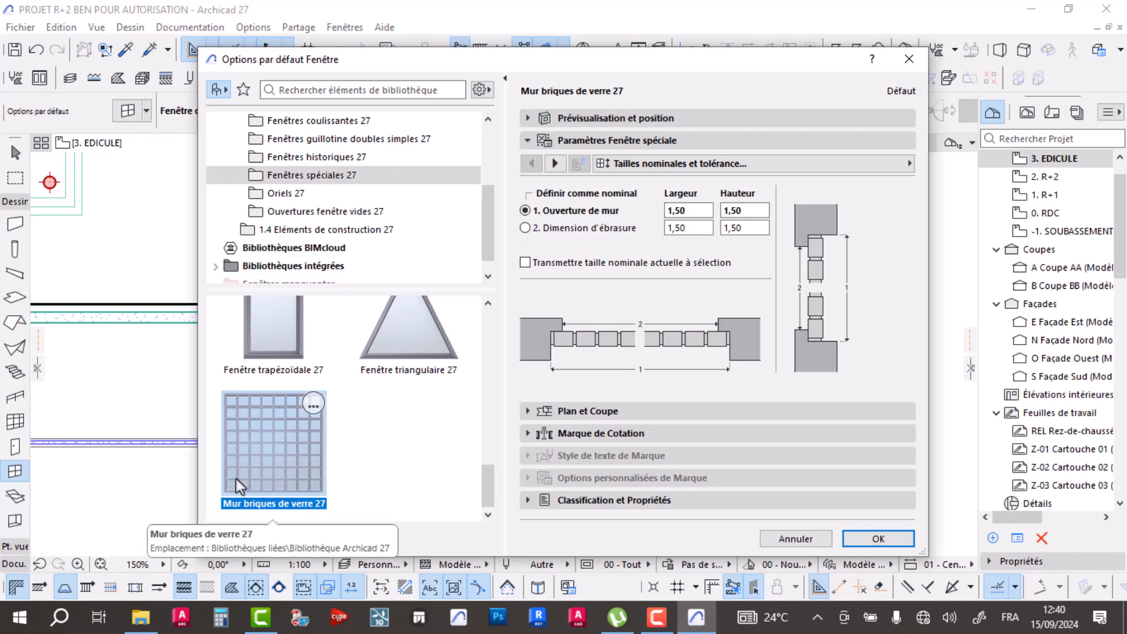
left_click(556, 163)
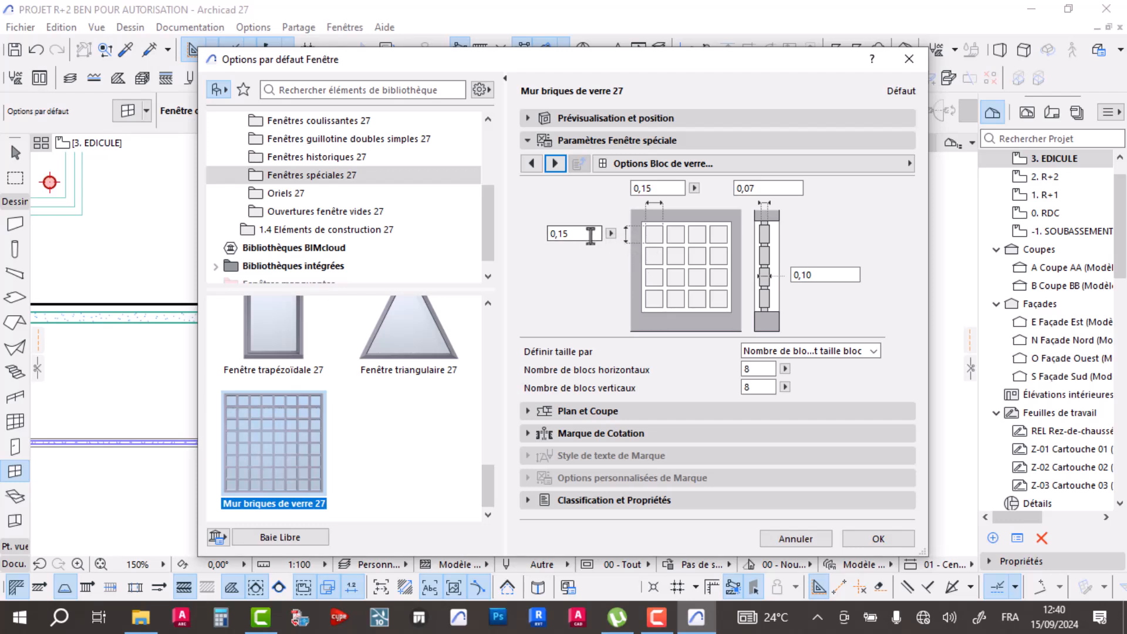
left_click(563, 233)
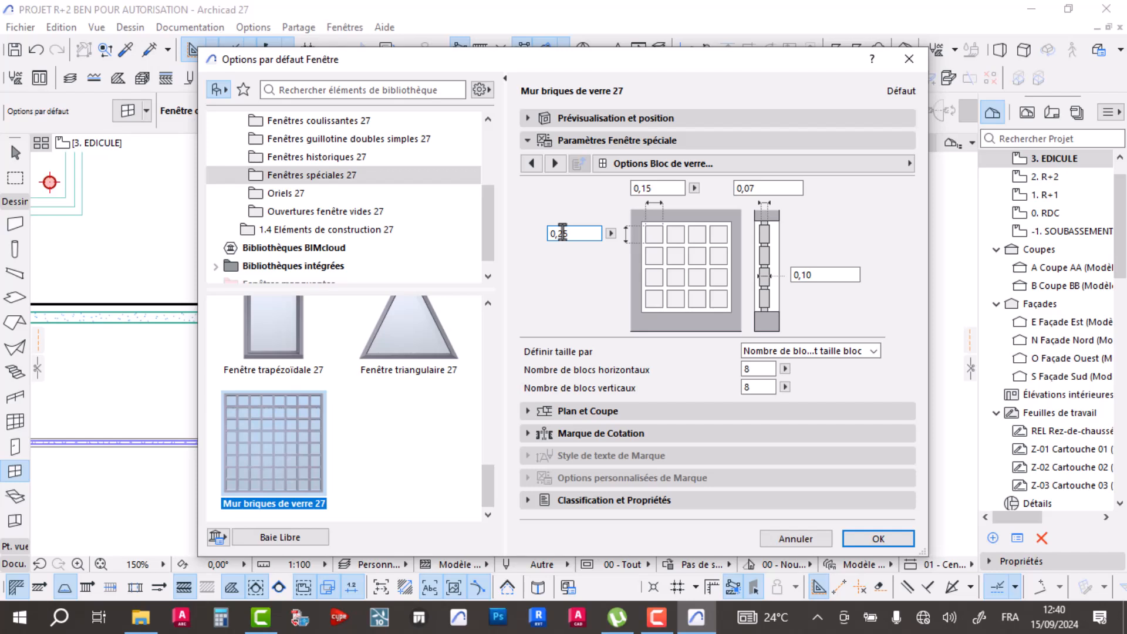
left_click(647, 188)
key("Tab")
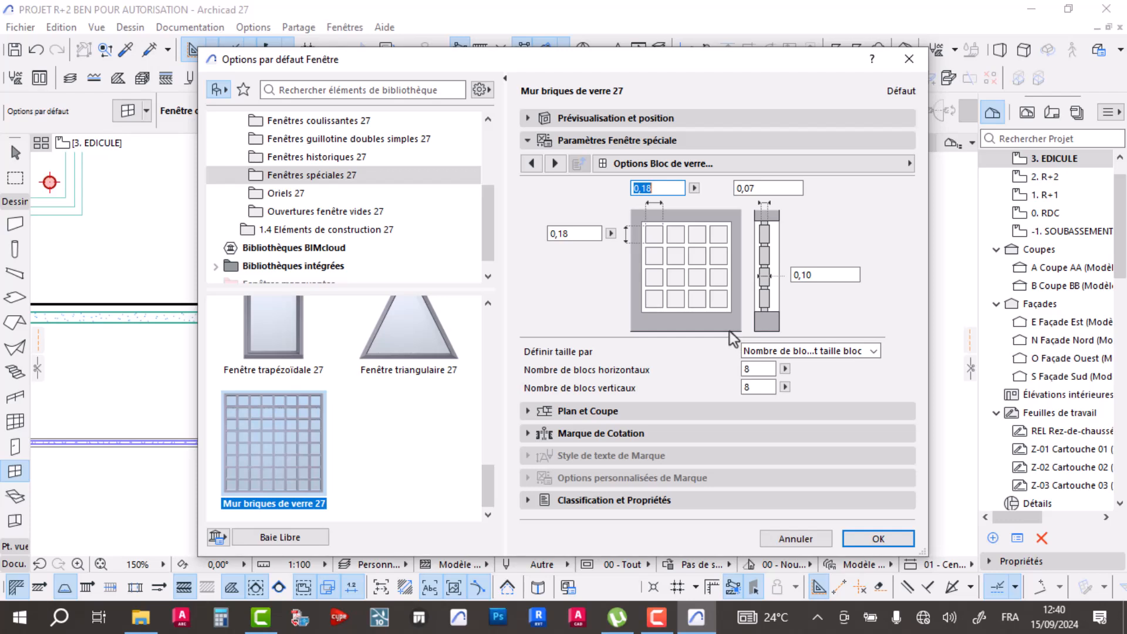
left_click(761, 370)
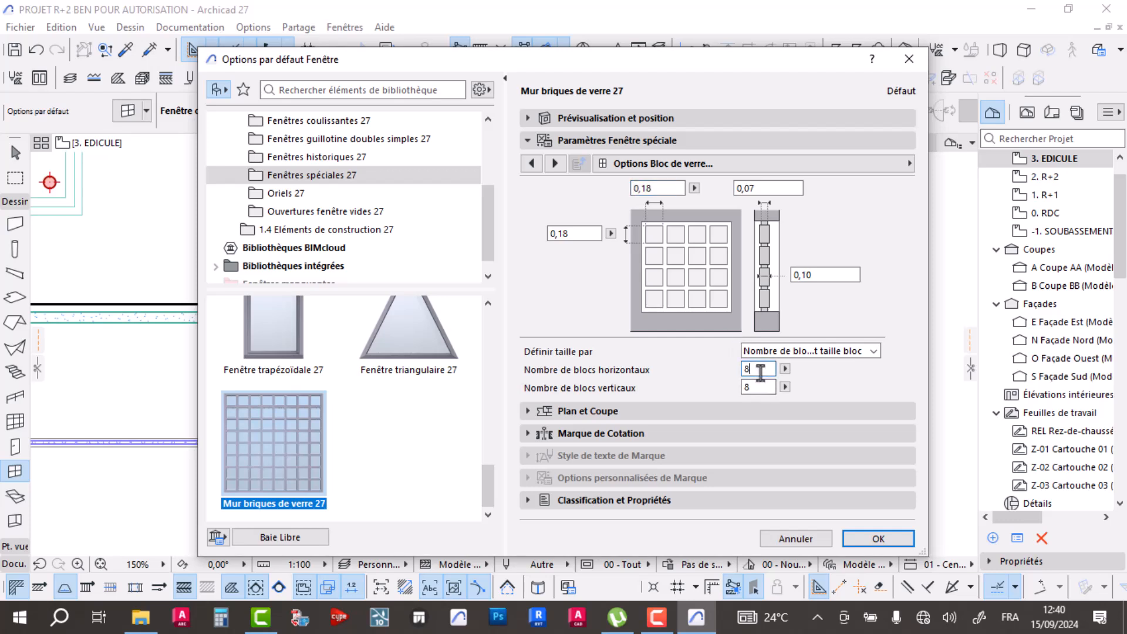
double_click(762, 387)
left_click(863, 539)
left_click(877, 539)
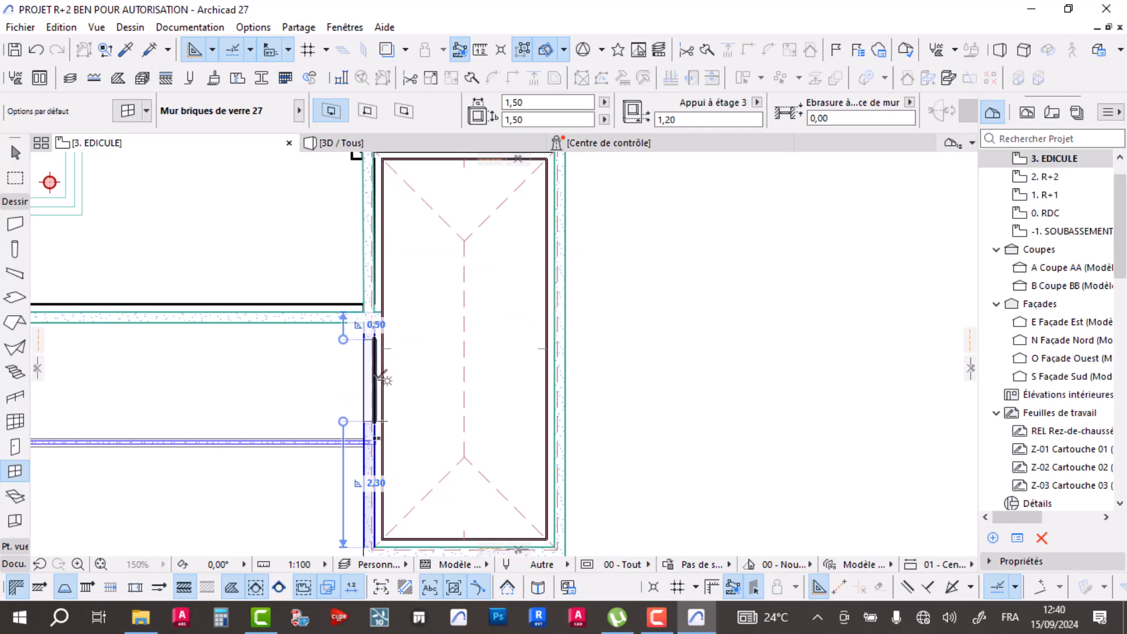
- Place a 1.50 by 1.50 m glass-block window in the left wall of the hipped-roof block, just below the parapet junction
left_click(381, 375)
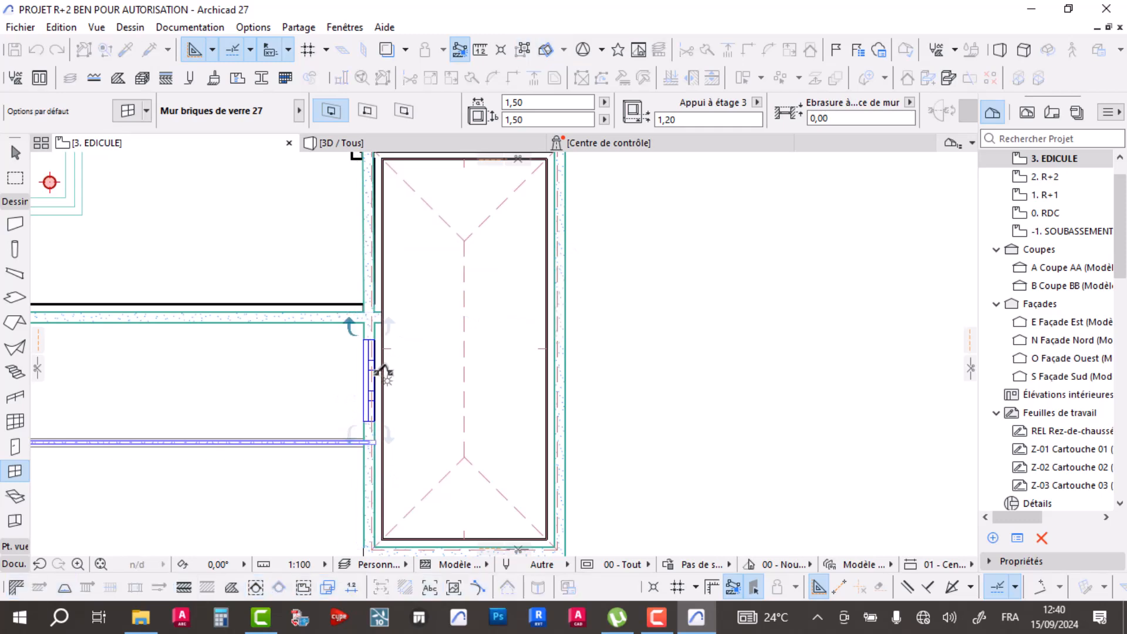
scroll(379, 373, "up", 3)
scroll(370, 371, "up", 1)
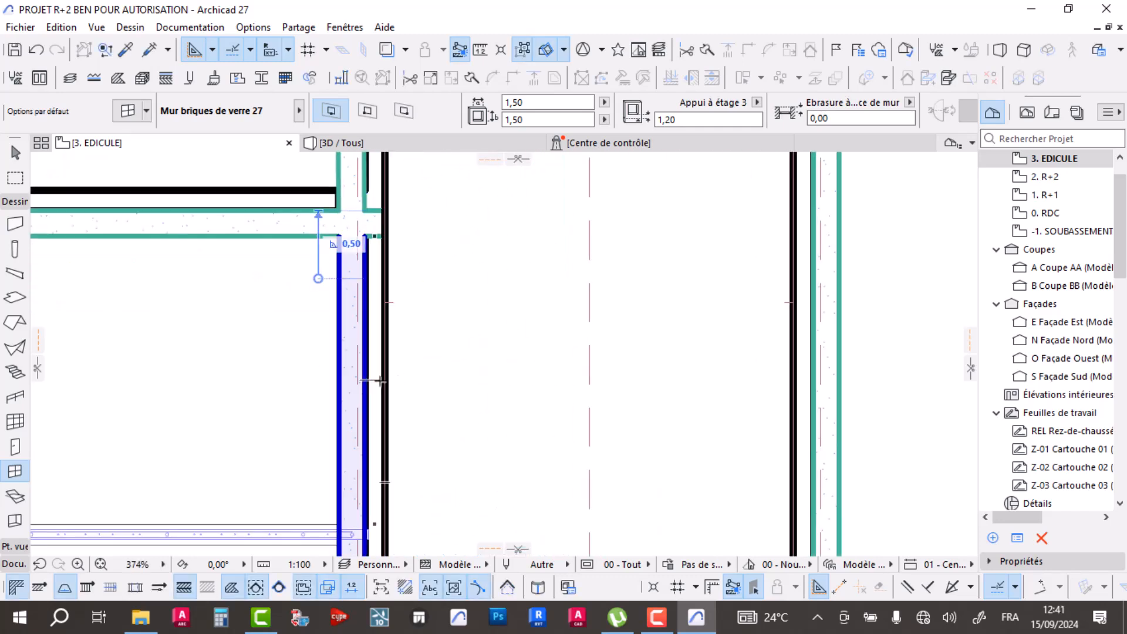
scroll(484, 361, "down", 3)
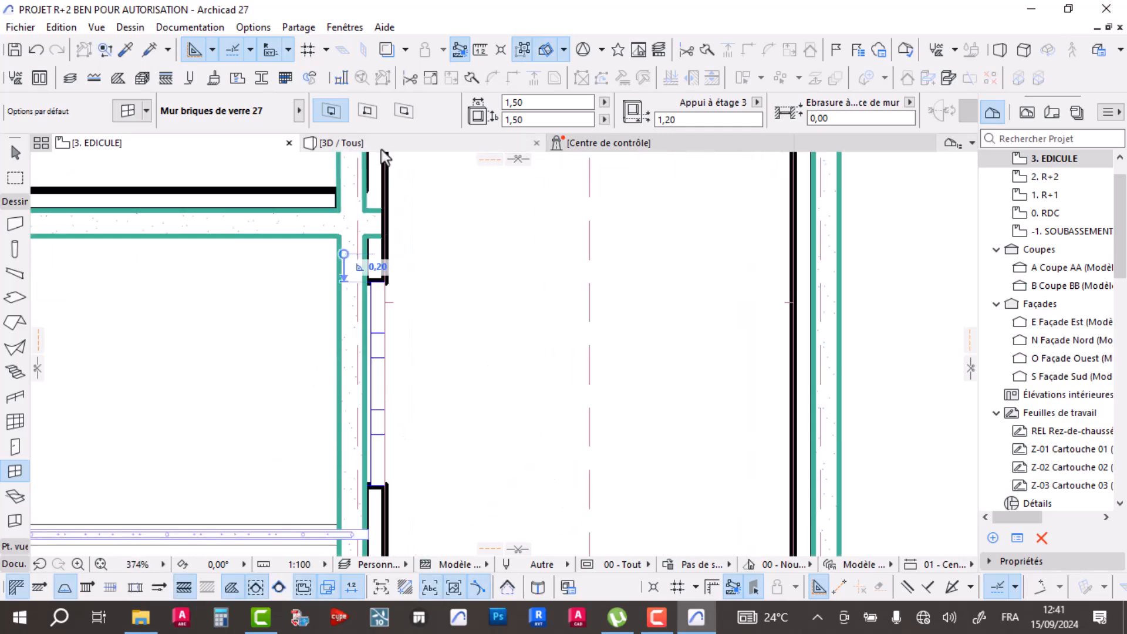
- Select the glass-block window standing above the hipped roof in the 3D view
left_click(358, 143)
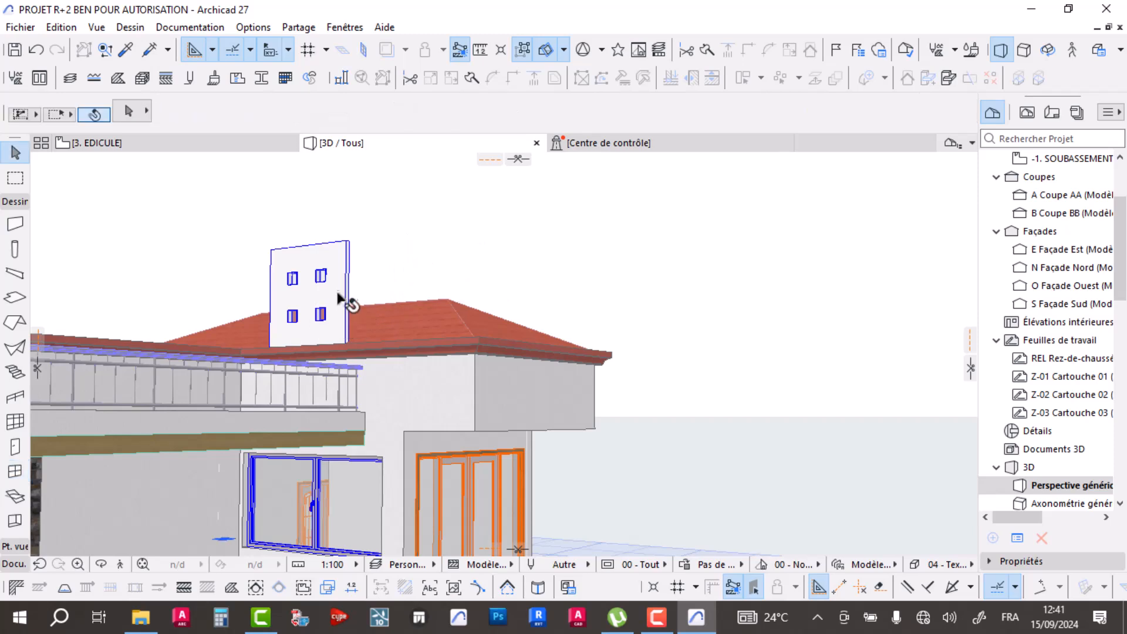
left_click(333, 286, "shift")
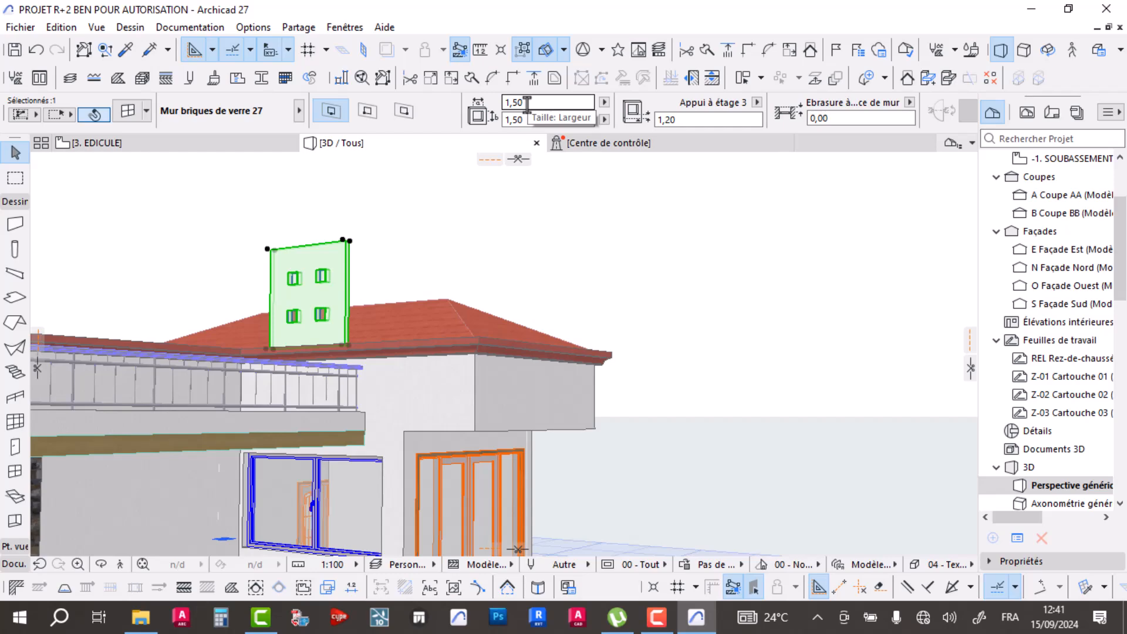
middle_click_drag(496, 370, 446, 341, "shift")
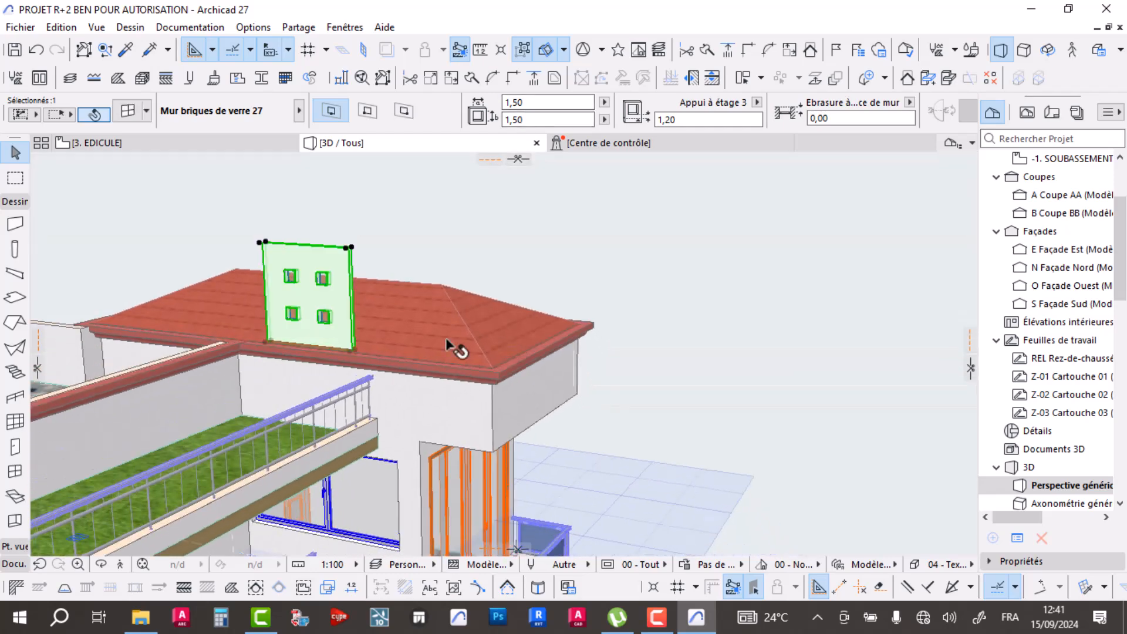
- Try defining the glass-block window's size by Nombre de blocs et taille d'écart, then undo the change
left_click(129, 111)
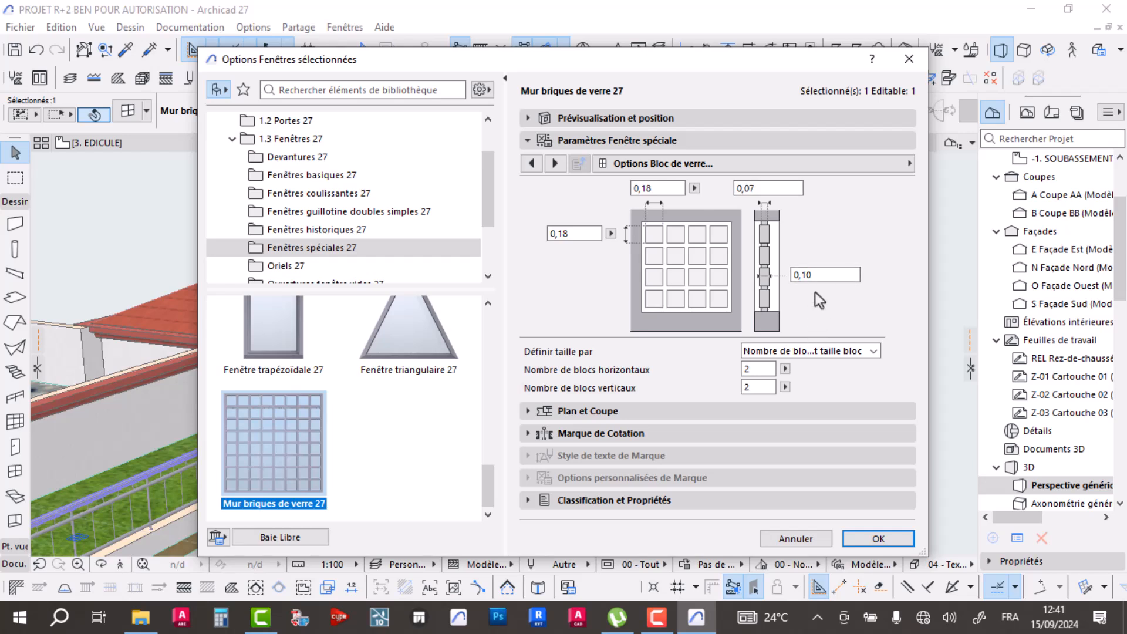
left_click(816, 351)
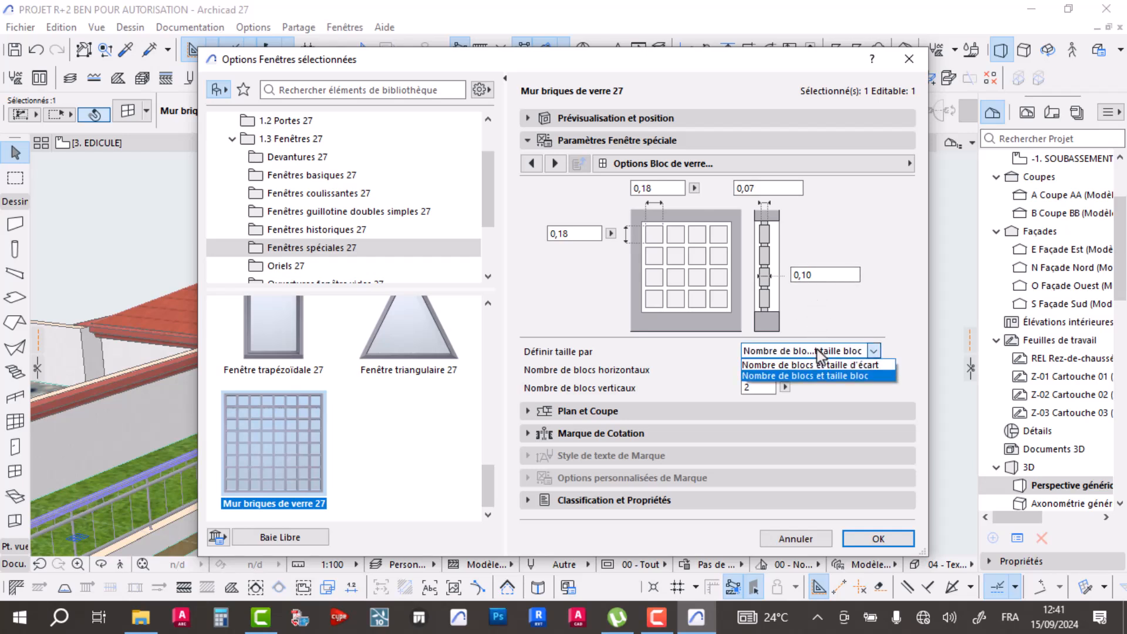
left_click(814, 364)
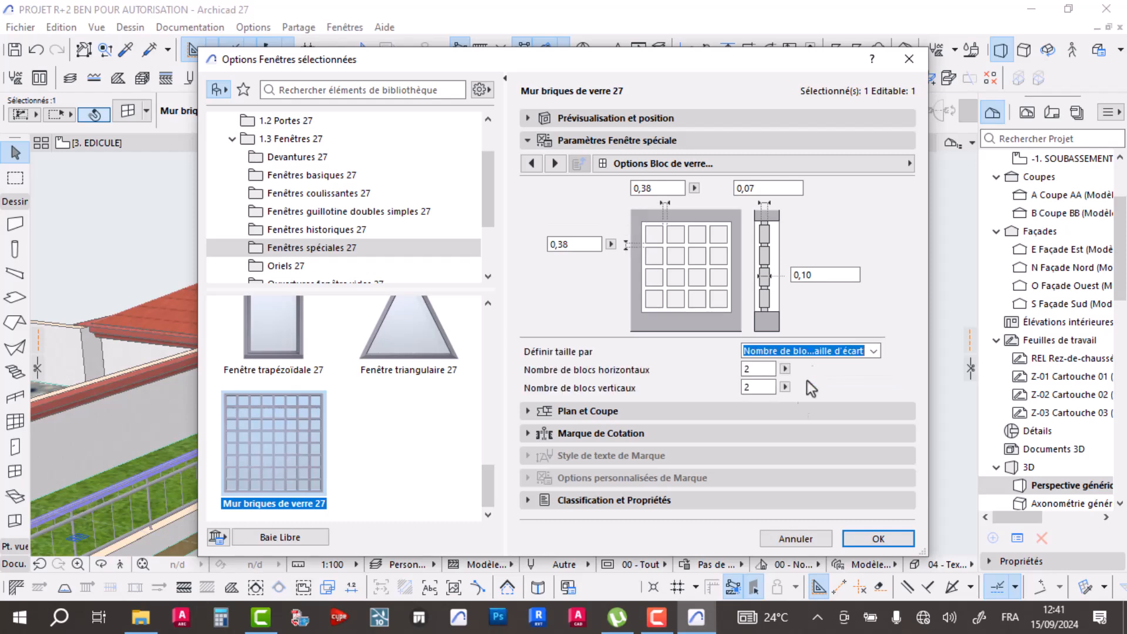
left_click(878, 540)
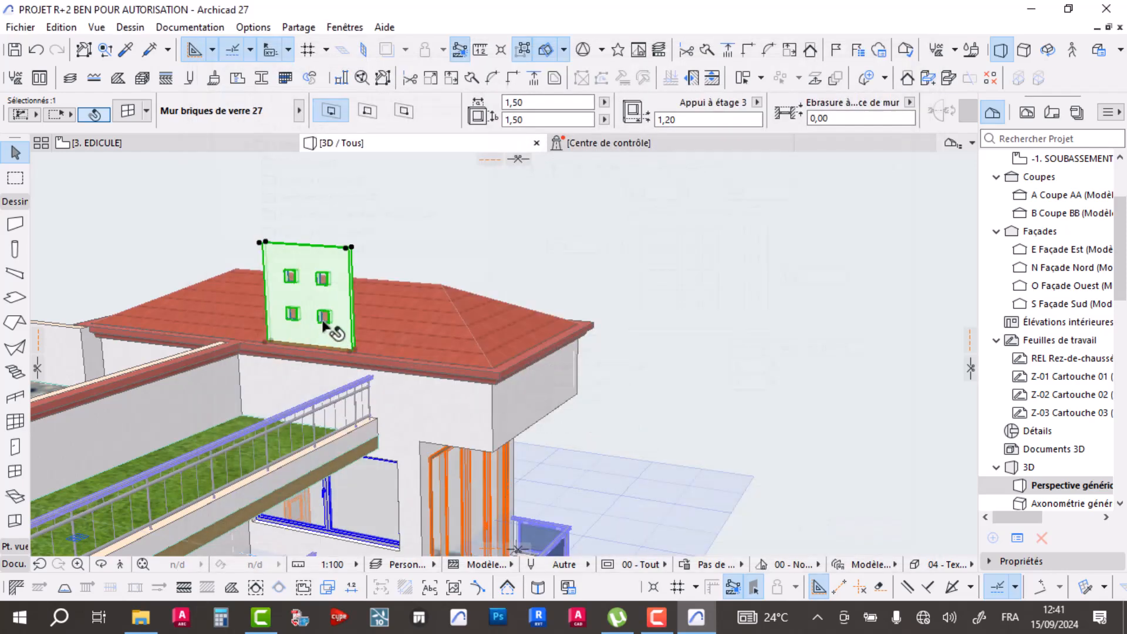
scroll(344, 343, "up", 1)
key("ctrl+z")
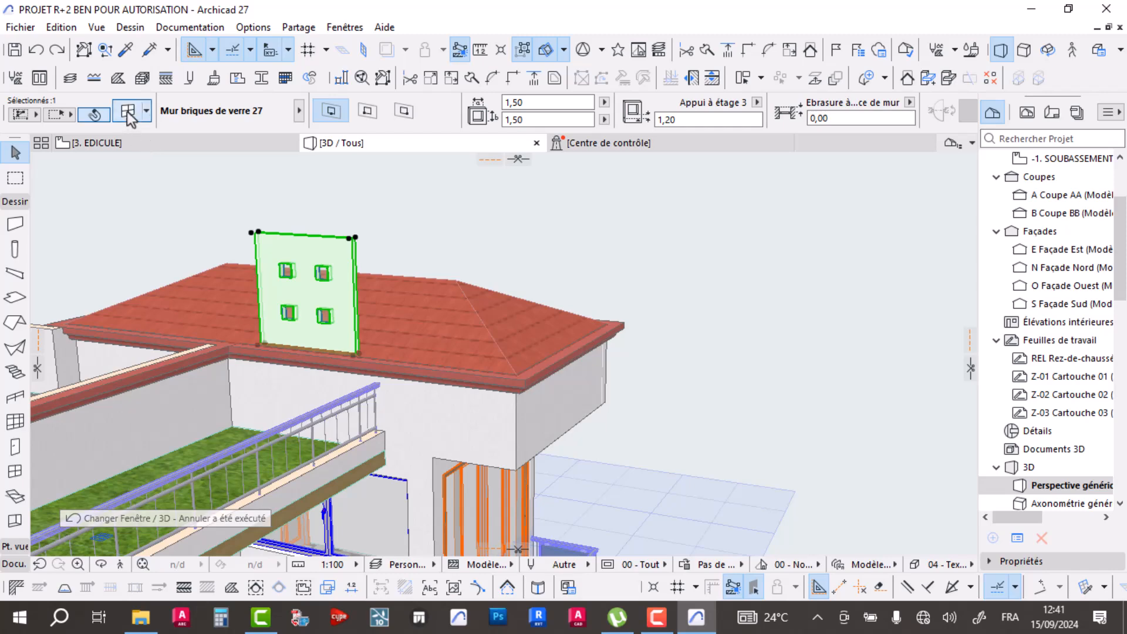
- Set the selected glass-block window to 5 horizontal and 5 vertical blocks
key("ctrl+t")
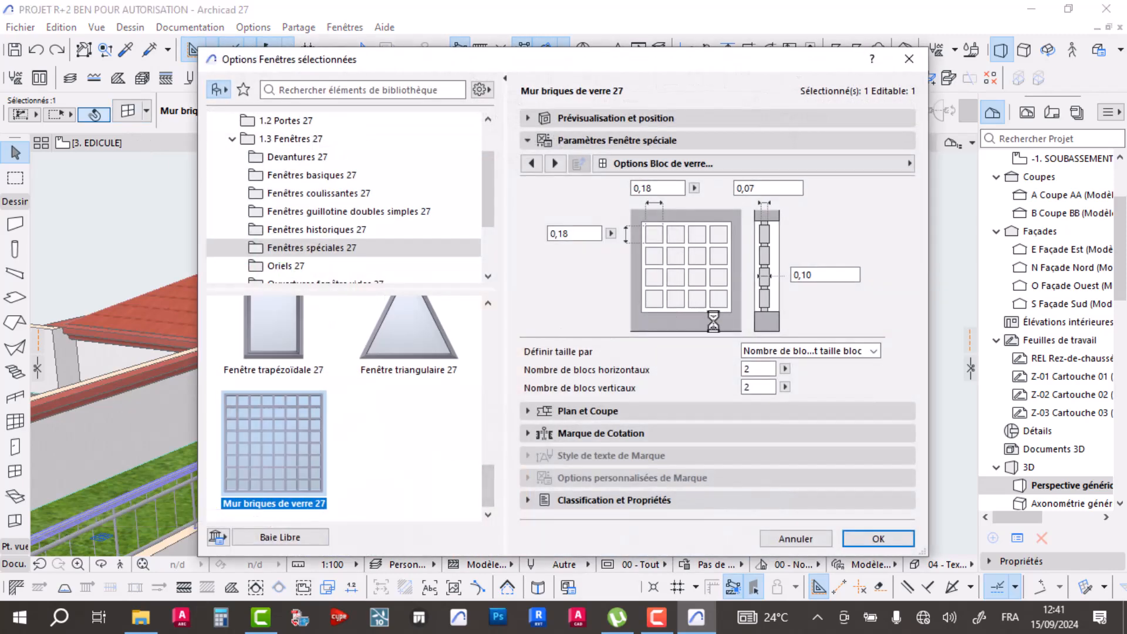
left_click_drag(756, 370, 734, 369)
type("8")
key("BackSpace")
left_click_drag(772, 386, 765, 387)
key("Return")
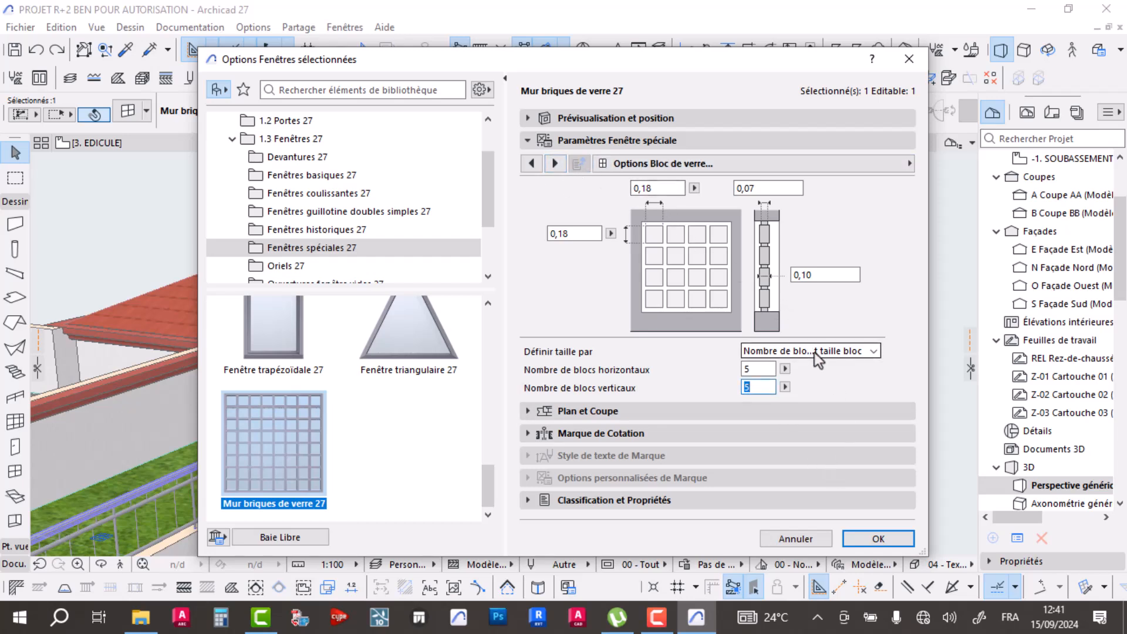
- Review the selected glass-block window's sizing method and its special parameter pages, from block options and model attributes to nominal sizes
left_click(815, 353)
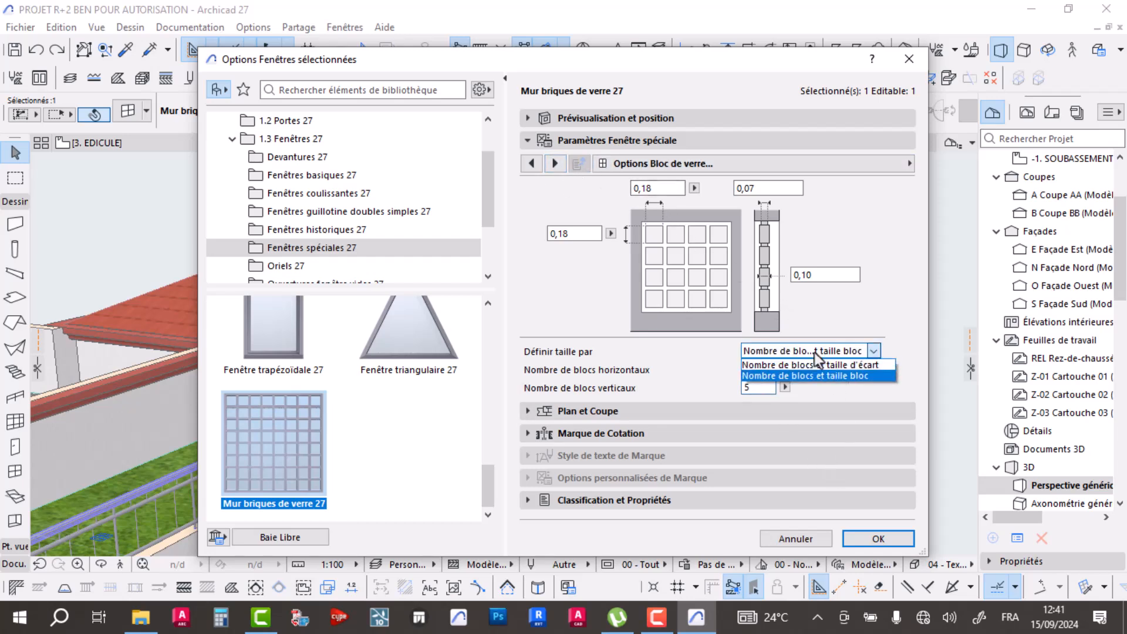
left_click(845, 351)
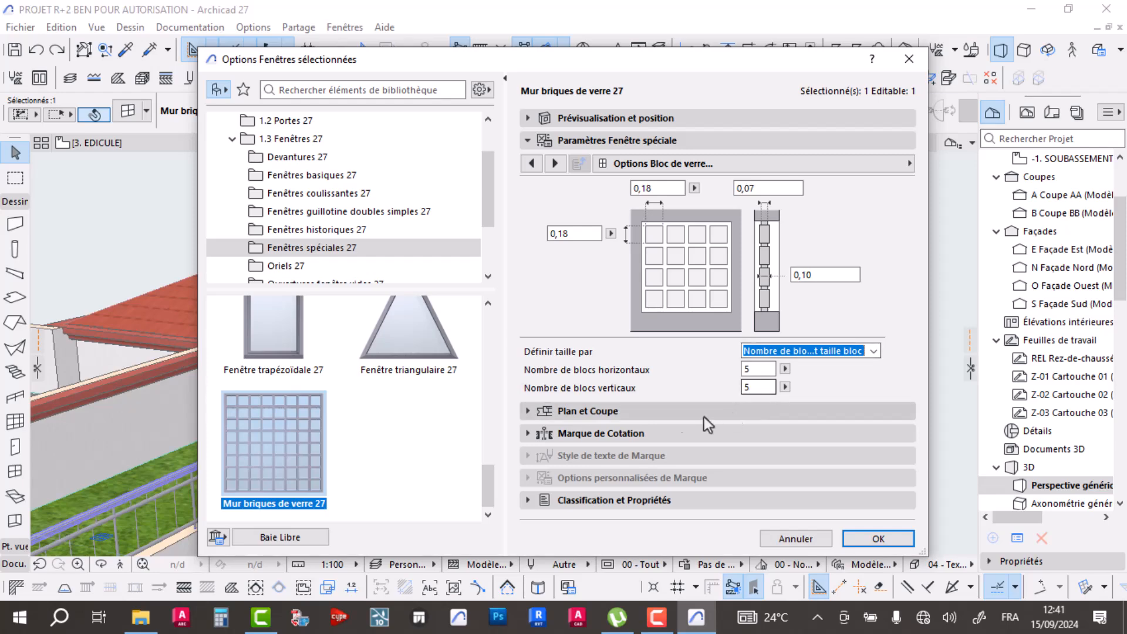
left_click(555, 164)
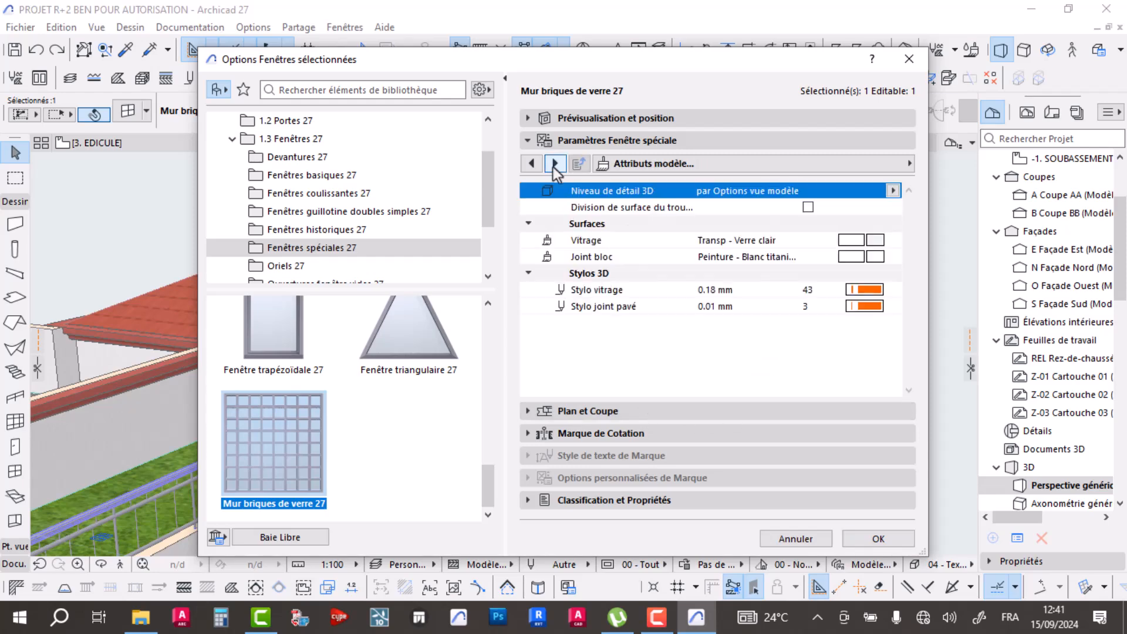
left_click(555, 164)
left_click(554, 164)
left_click(555, 164)
left_click(555, 163)
left_click(555, 164)
left_click(554, 164)
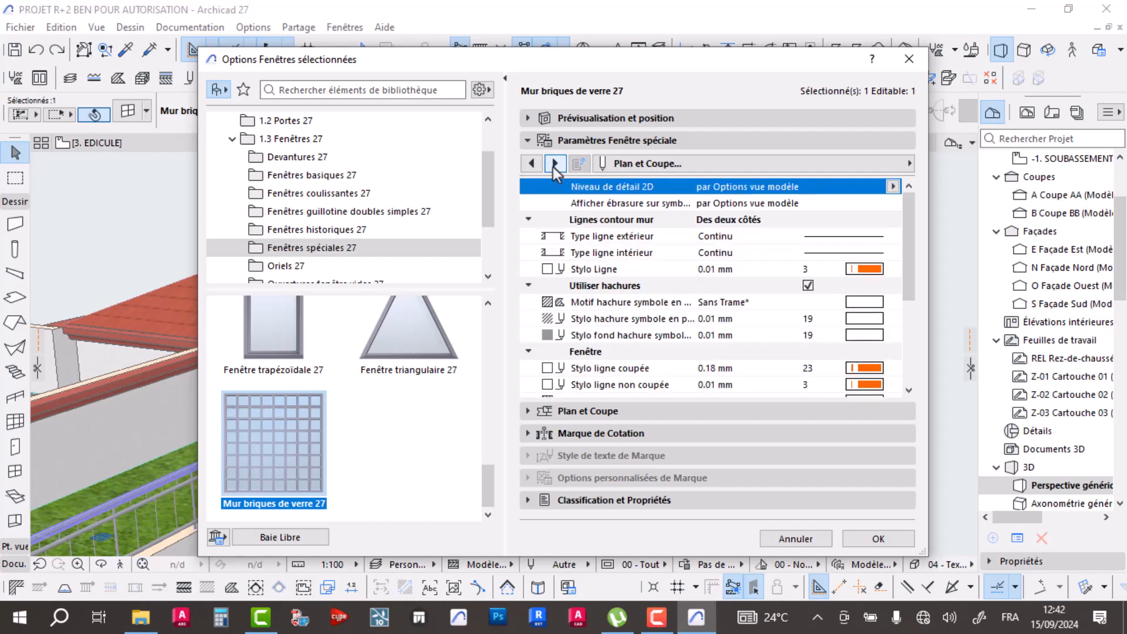
left_click(554, 164)
left_click(532, 164)
left_click(532, 164)
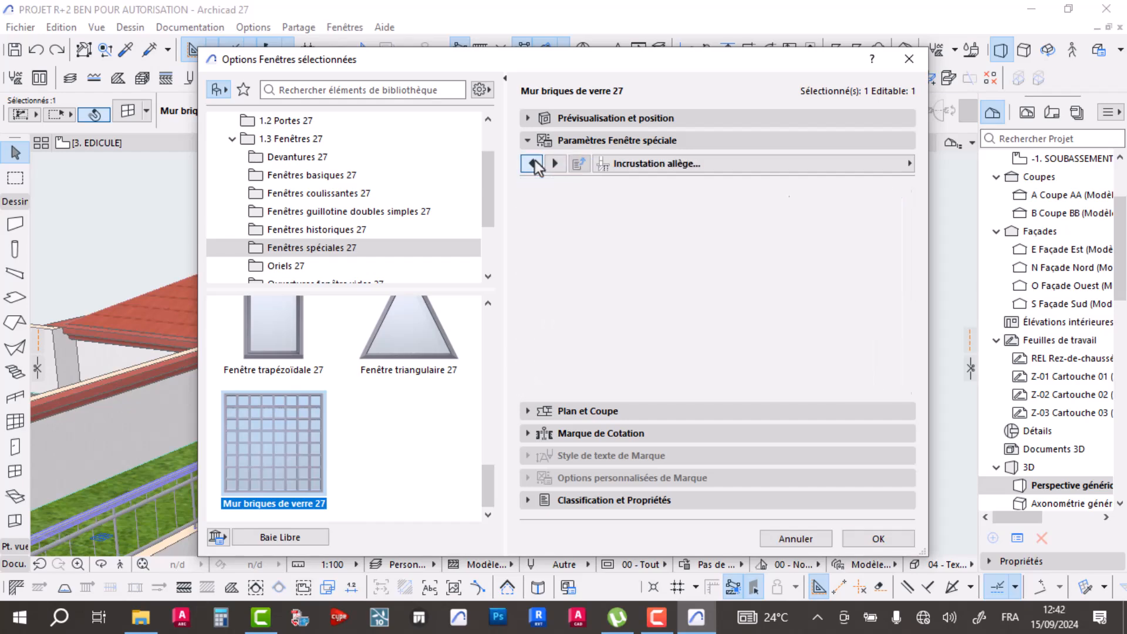
left_click(533, 164)
left_click(532, 164)
left_click(532, 164)
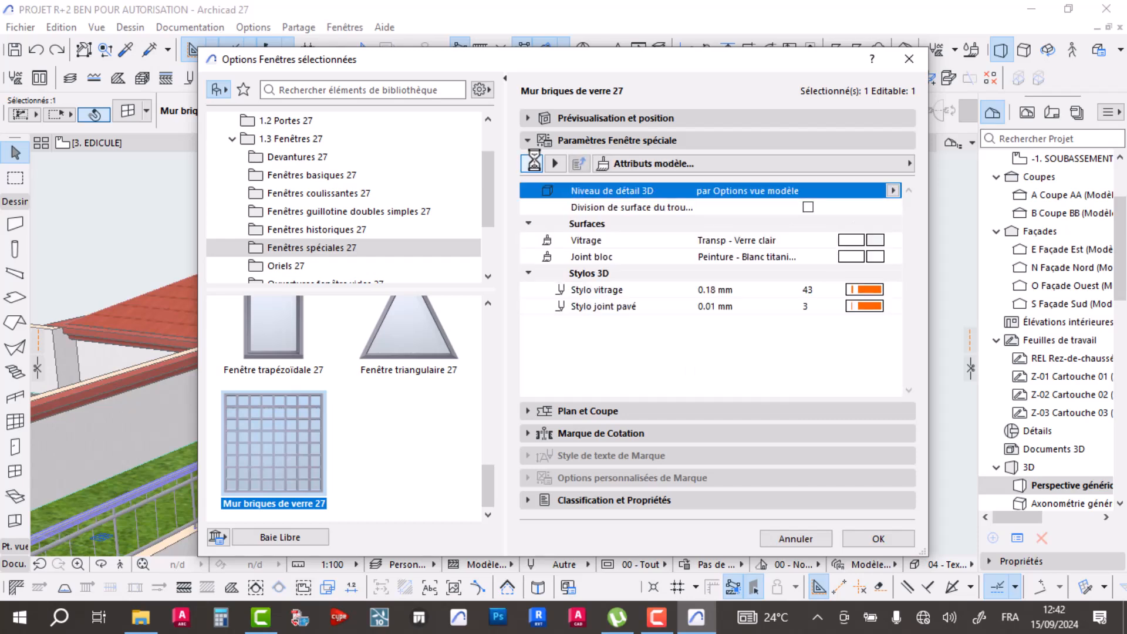
left_click(533, 164)
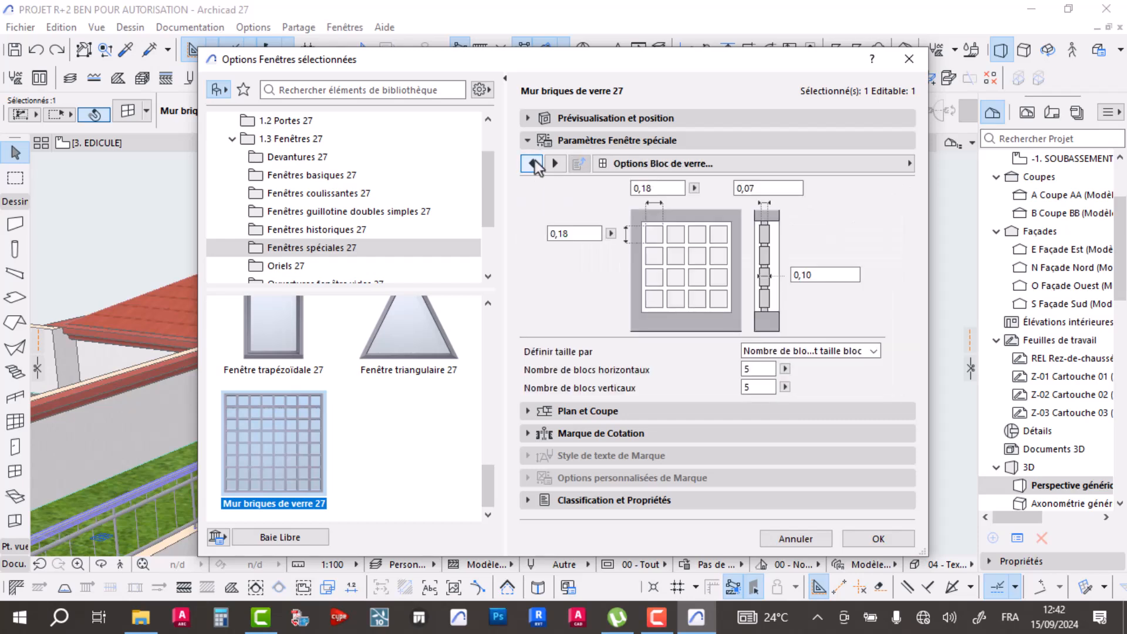
left_click(532, 164)
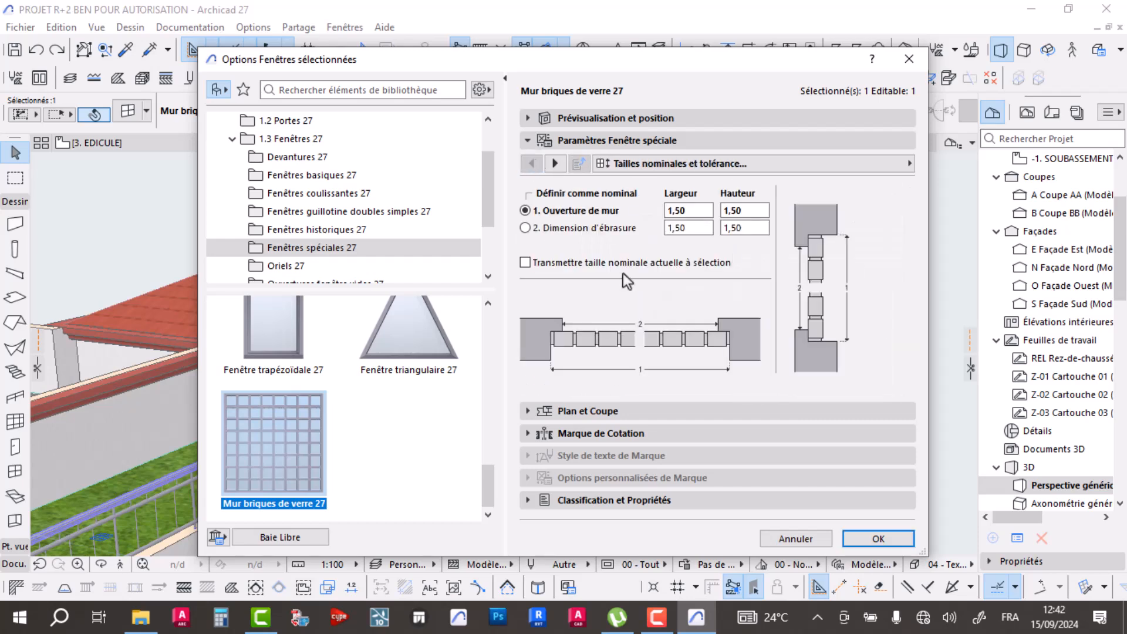
left_click(878, 539)
middle_click_drag(288, 284, 345, 378, "shift")
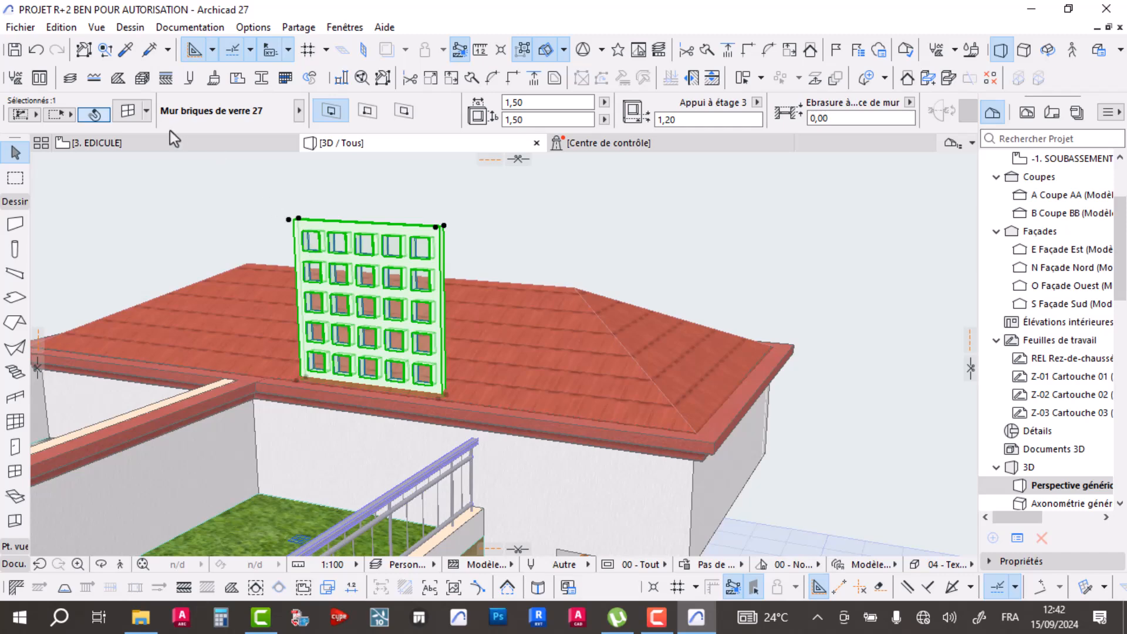
- Set the glass-block window to 3 horizontal and 3 vertical blocks
left_click(126, 113)
left_click(681, 211)
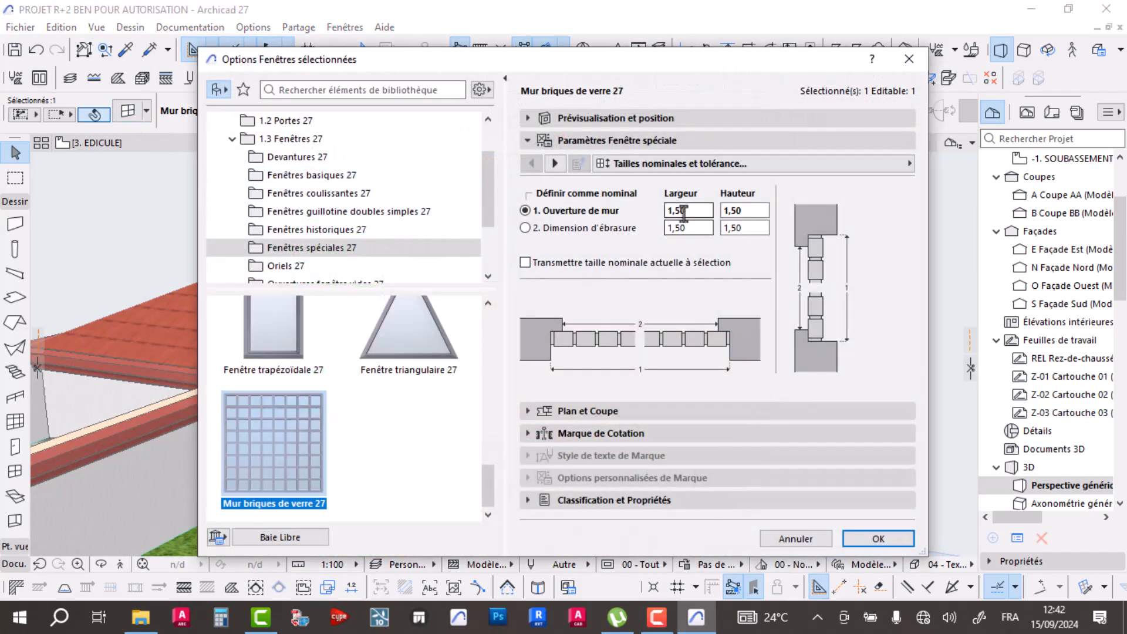
left_click(555, 163)
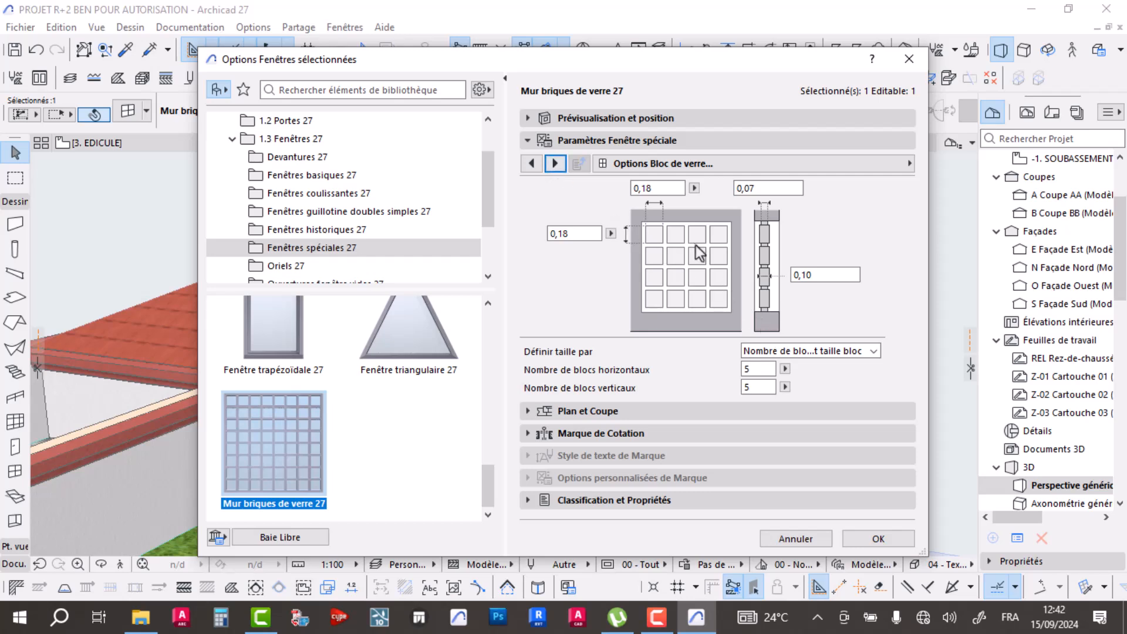
left_click(749, 370)
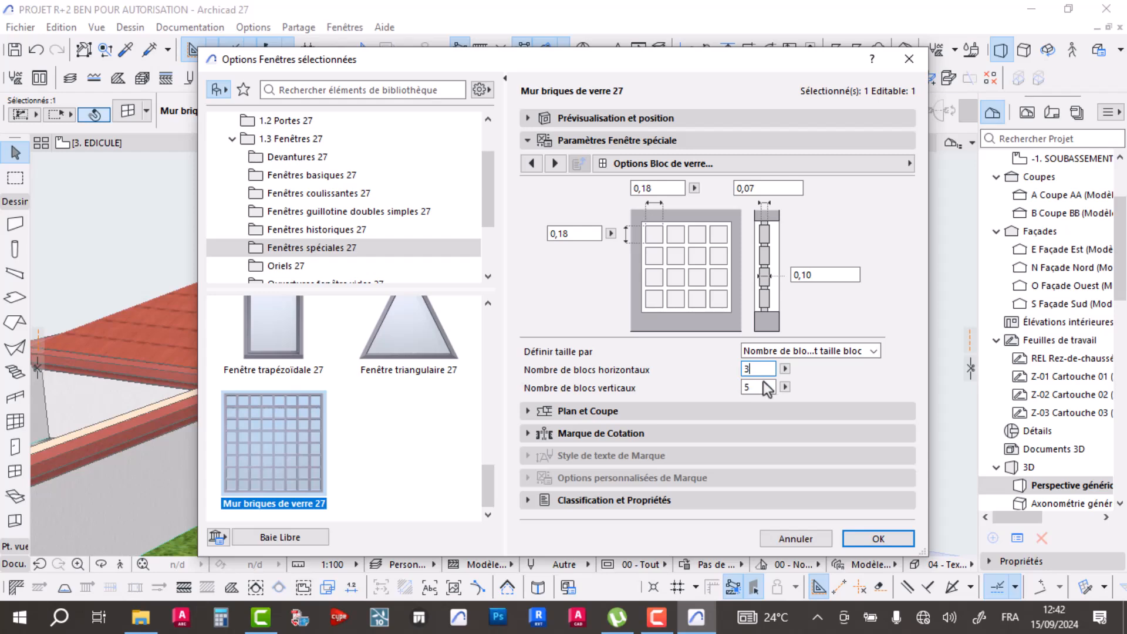
type("3")
left_click(877, 538)
scroll(372, 332, "up", 2)
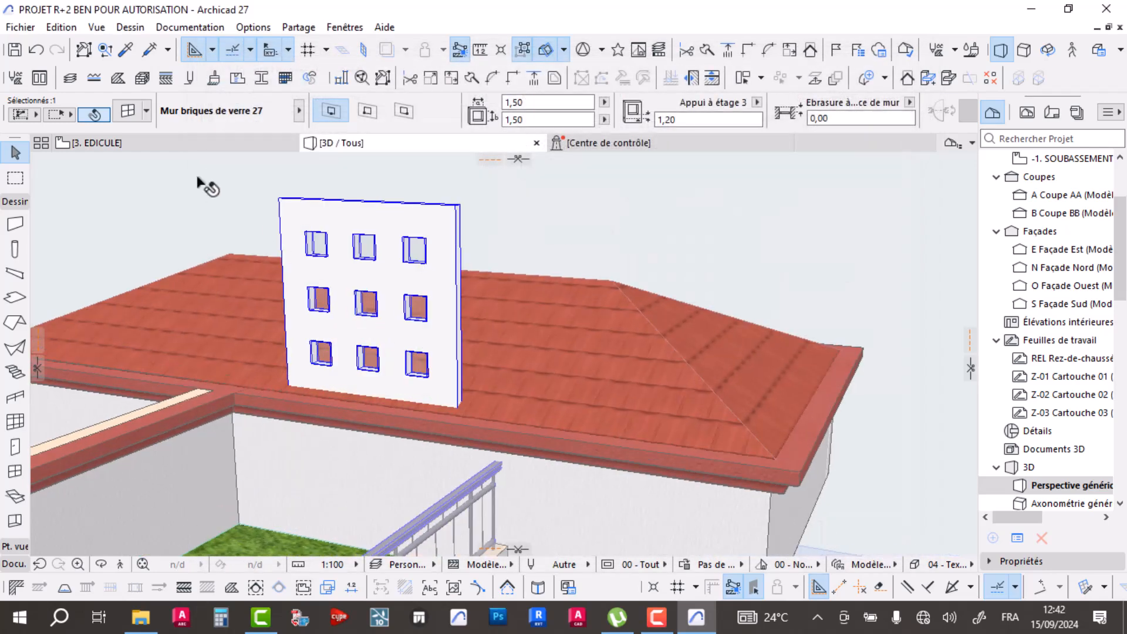
scroll(320, 270, "up", 2)
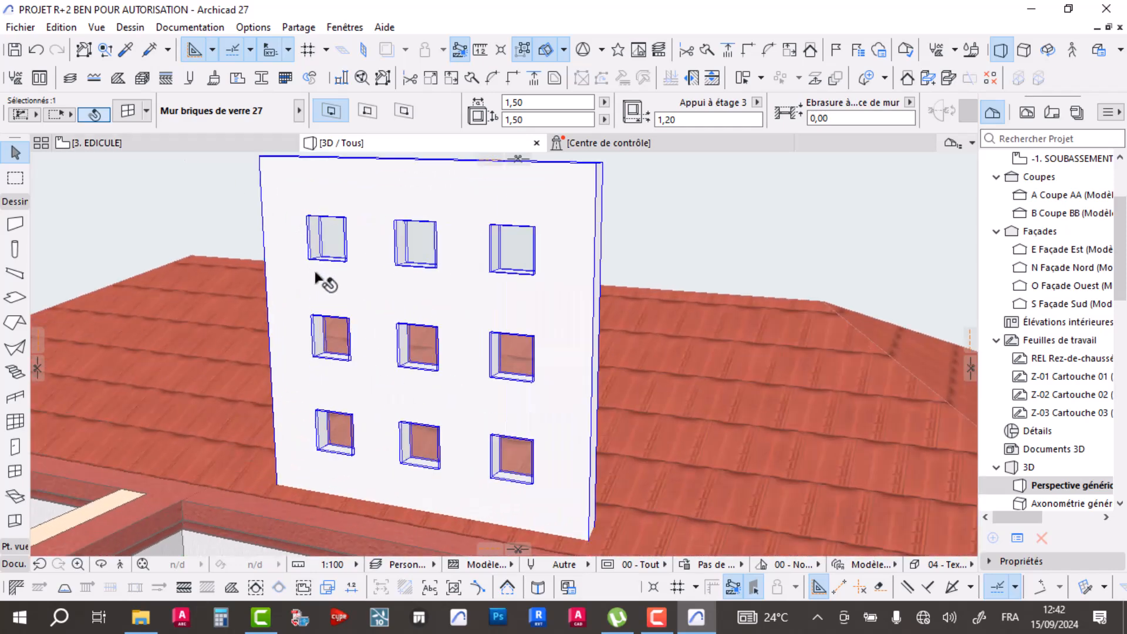
- Set the glass blocks' height and width to 0,3 m each
left_click(128, 111)
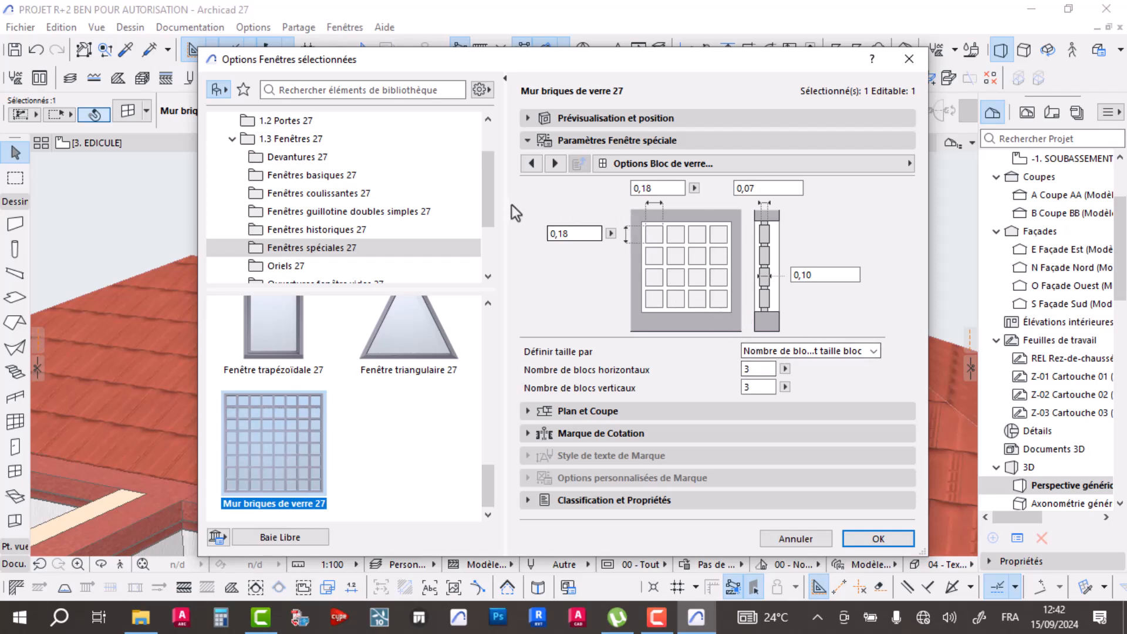
left_click(583, 233)
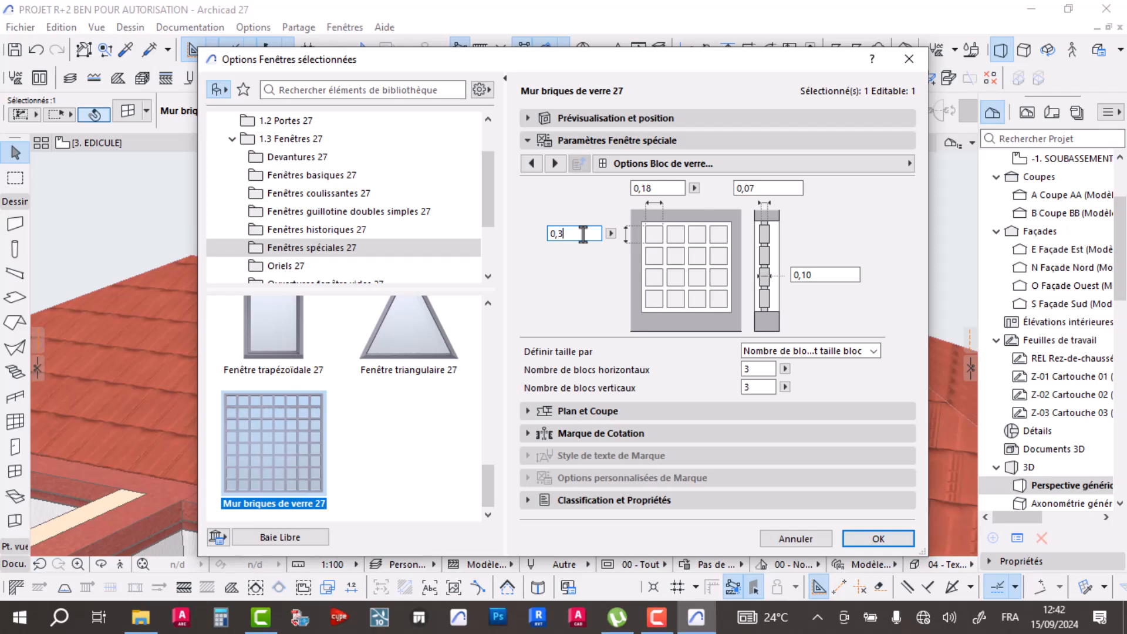
left_click(654, 188)
type("0,3")
key("Return")
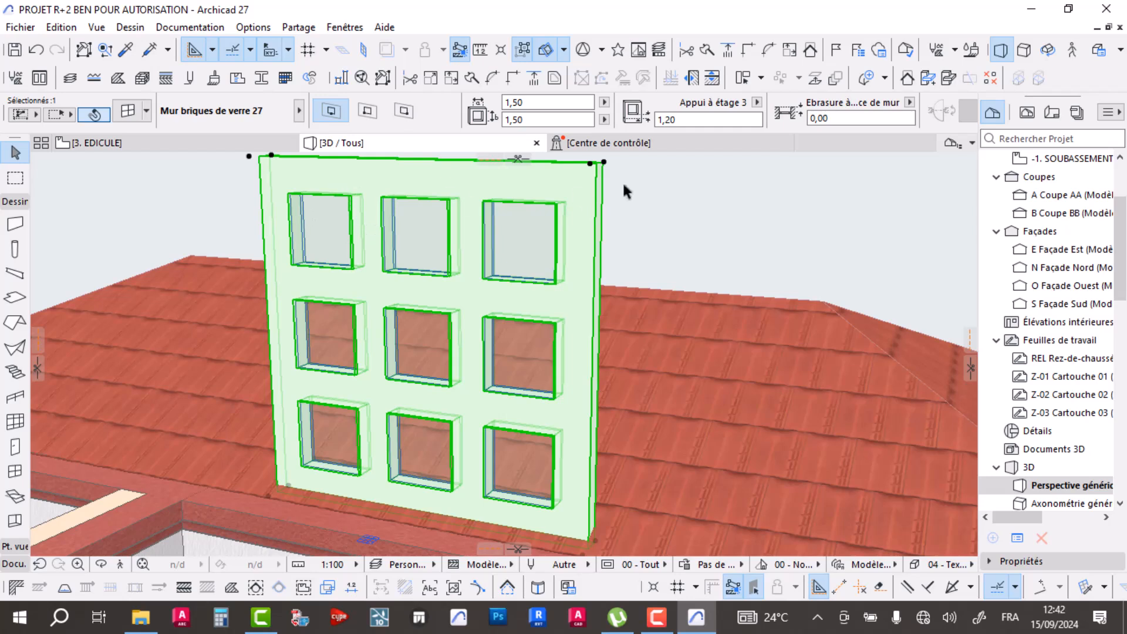
- Set the glass-block window's height to 0,70 m and its sill height to 0,36 m
left_click(527, 119)
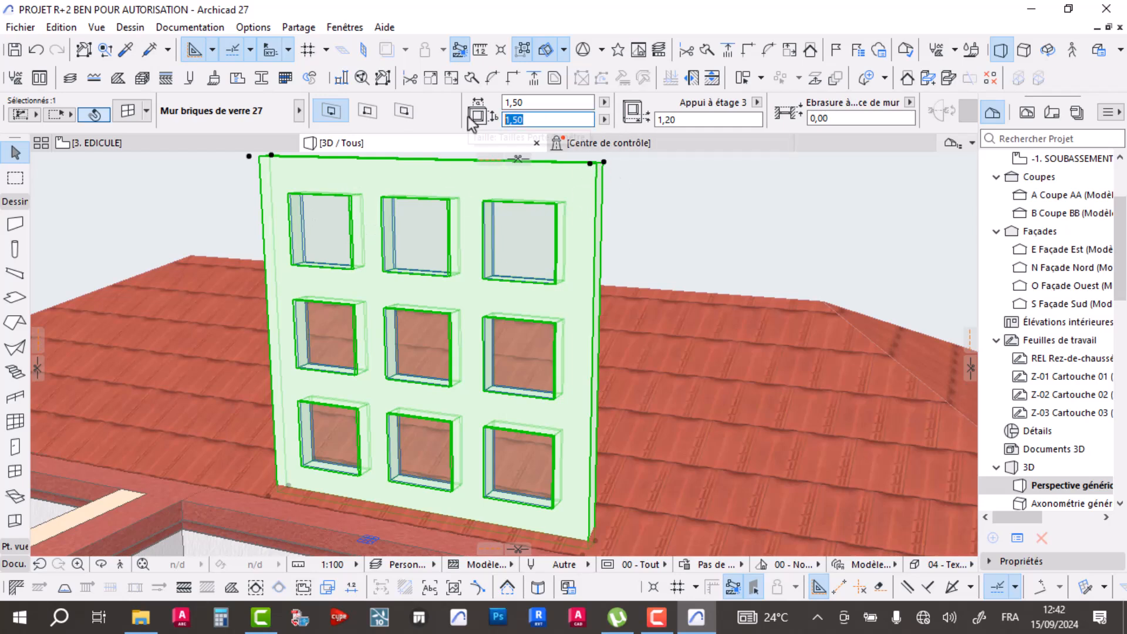
type(",7")
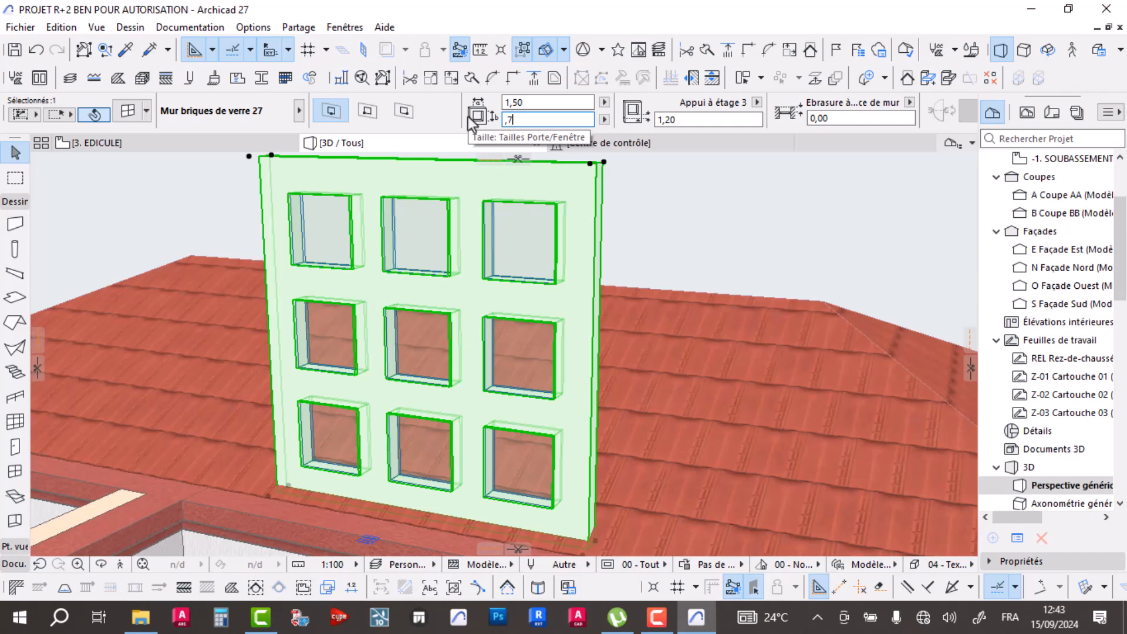
key("Return")
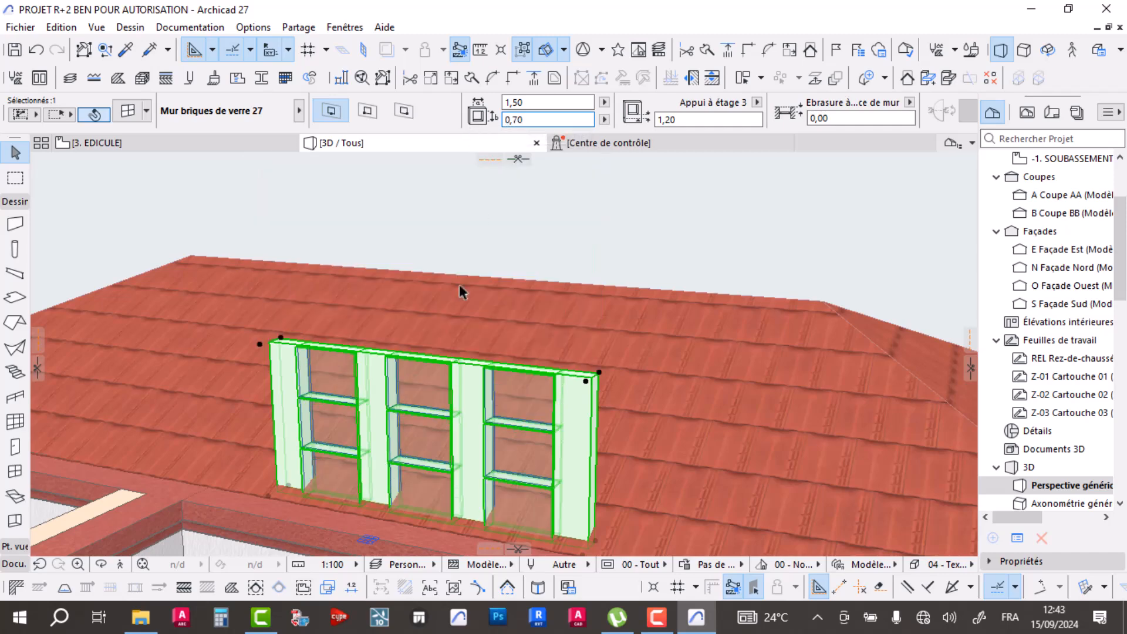
middle_click_drag(446, 439, 420, 316)
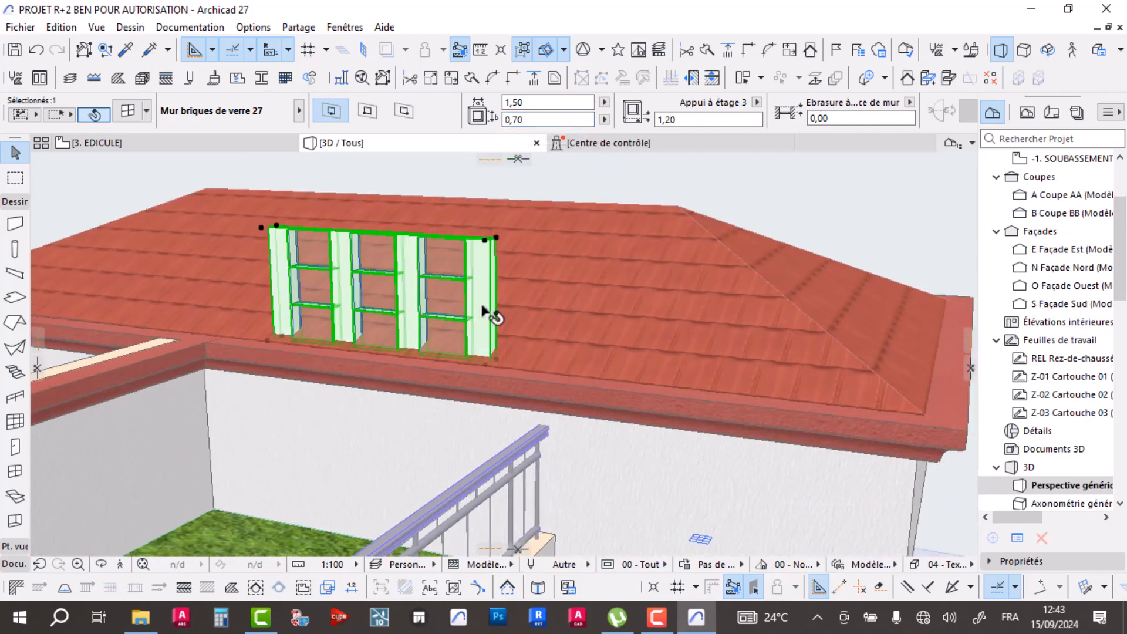
left_click(676, 120)
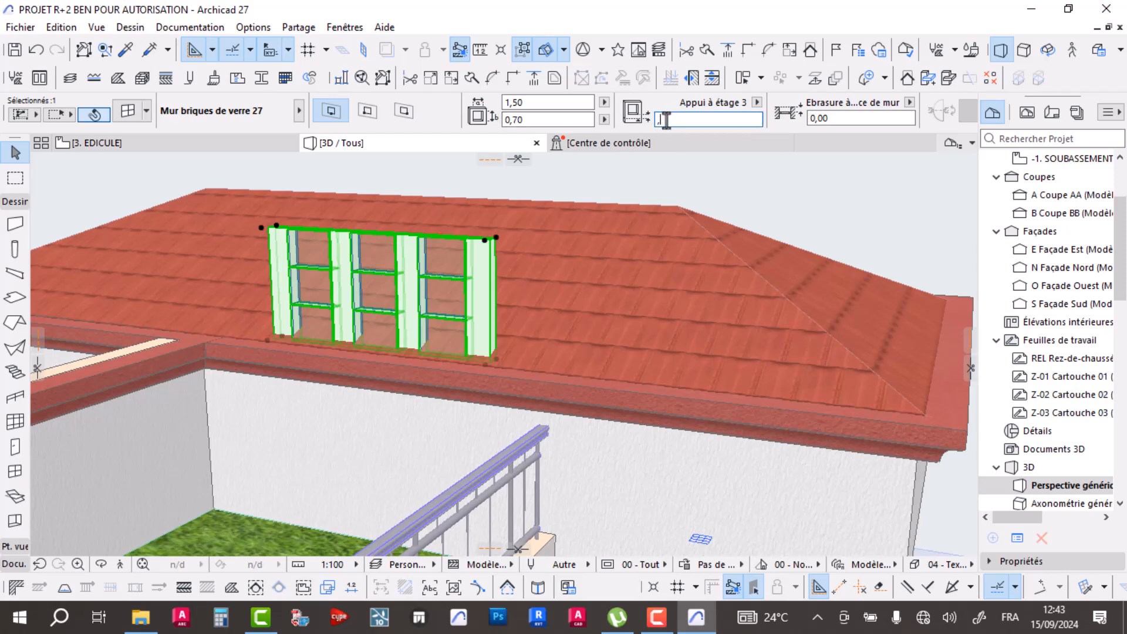
type("0,36")
key("Return")
- Move the glass-block window vertically down by about 0,20 m so it sits below the roof cornice
middle_click_drag(277, 464, 509, 399, "shift")
scroll(467, 469, "up", 3)
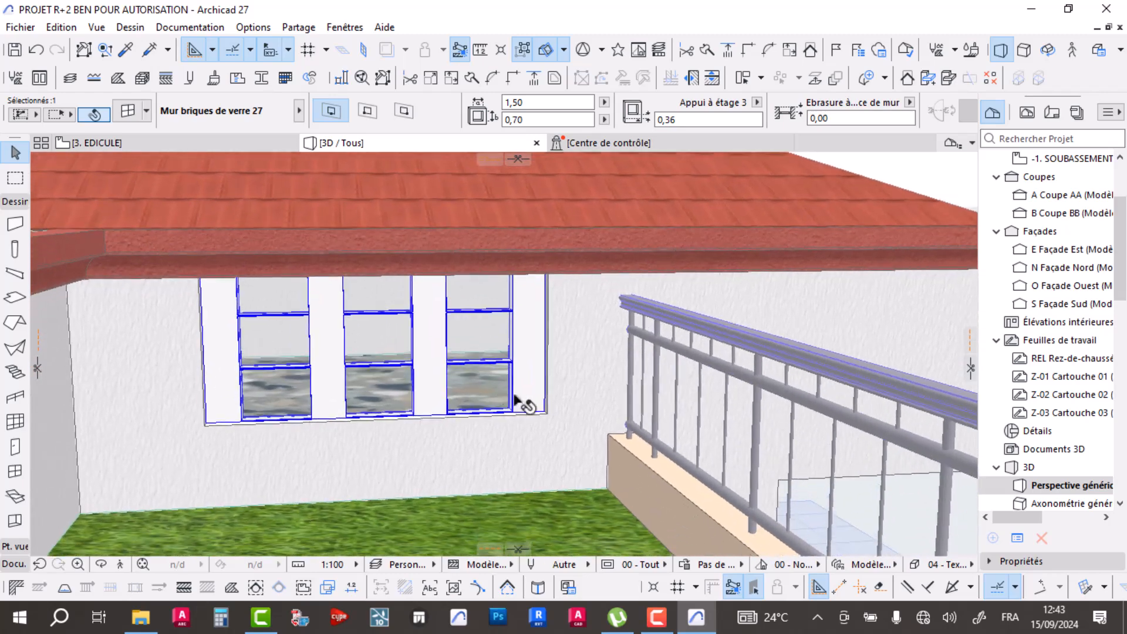
left_click(549, 414)
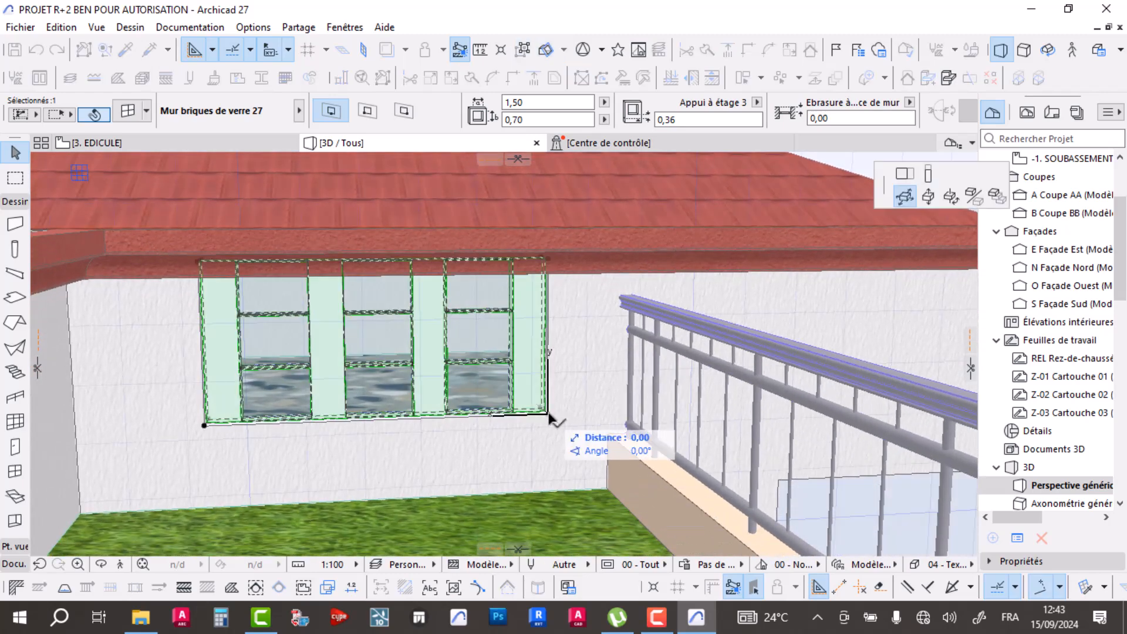
left_click(929, 201)
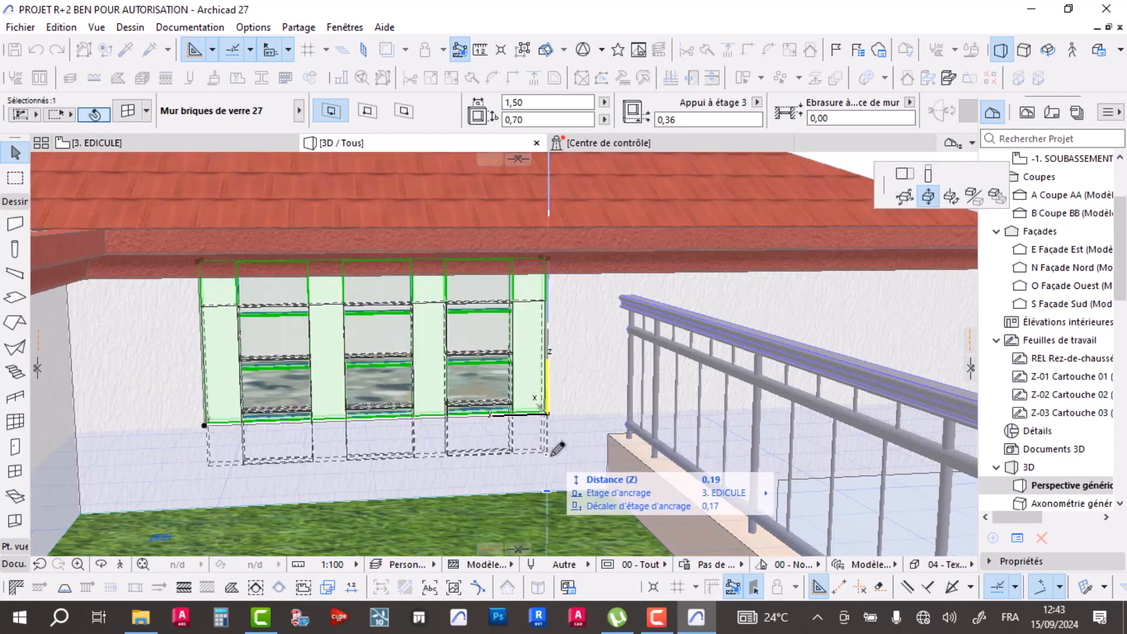
left_click(557, 450)
scroll(393, 373, "up", 4)
scroll(409, 388, "down", 5)
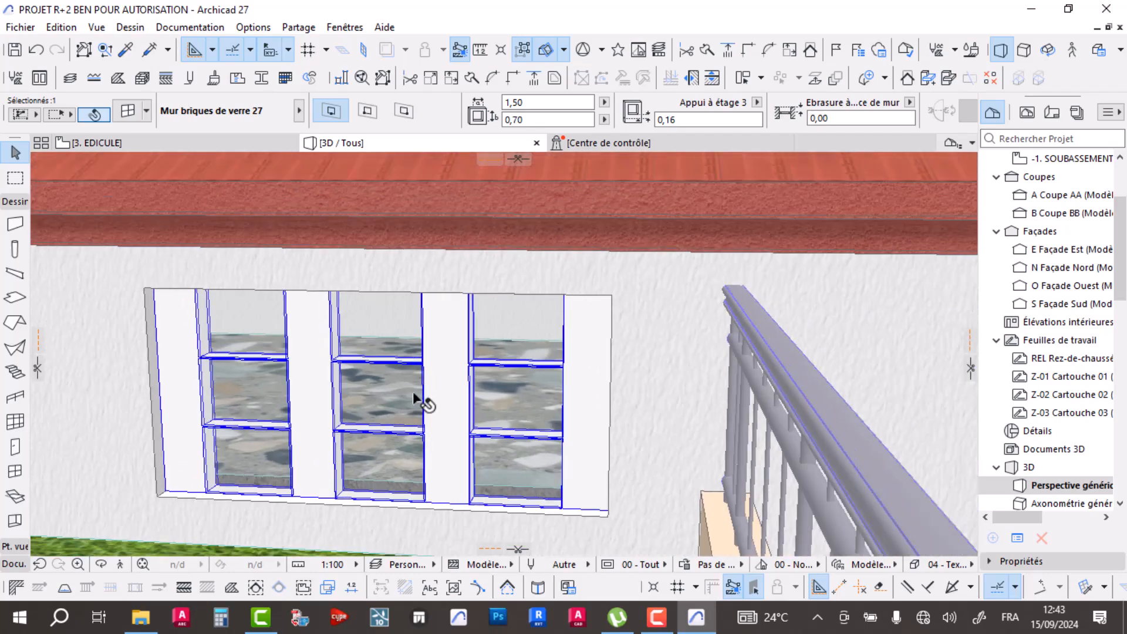
- Try a block width of 0,6 m for the glass-block window
left_click(269, 323)
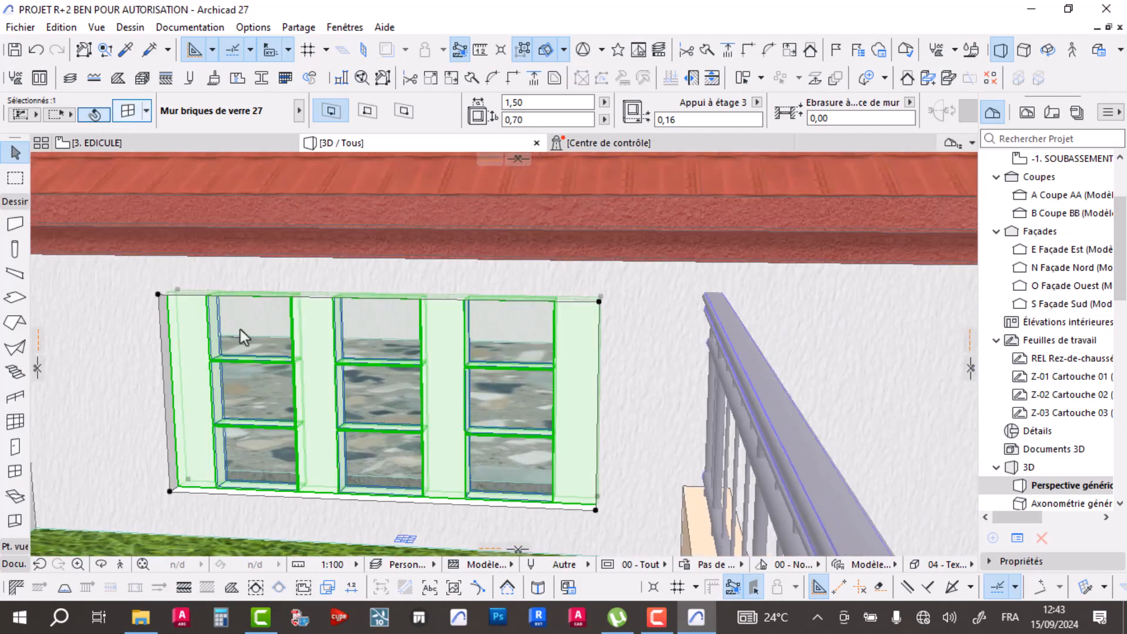
double_click(235, 304)
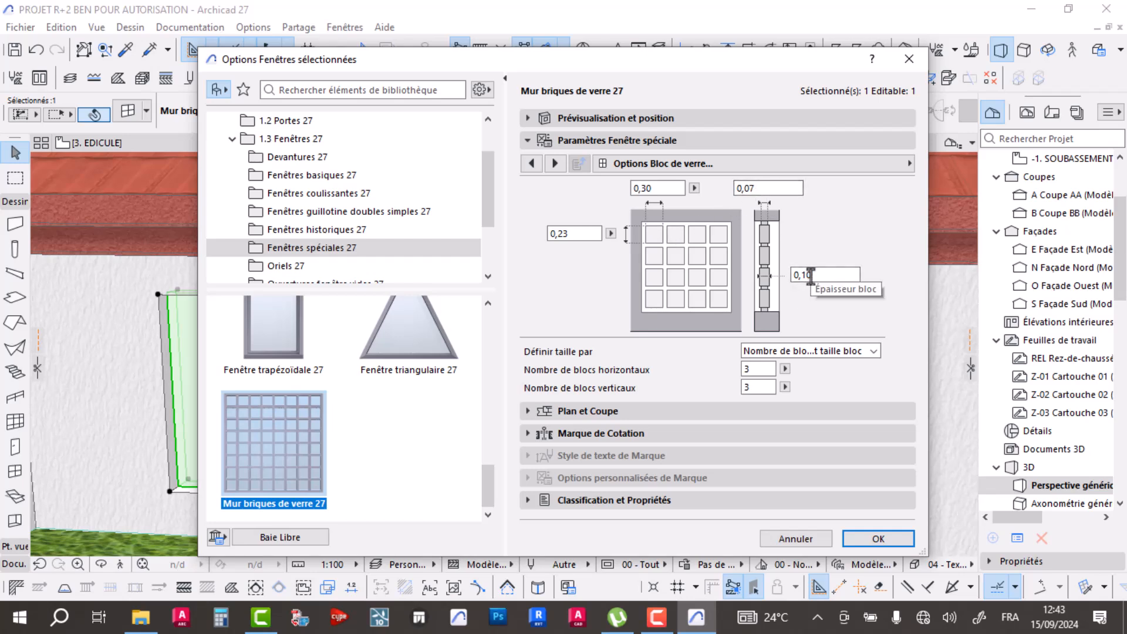
left_click(662, 187)
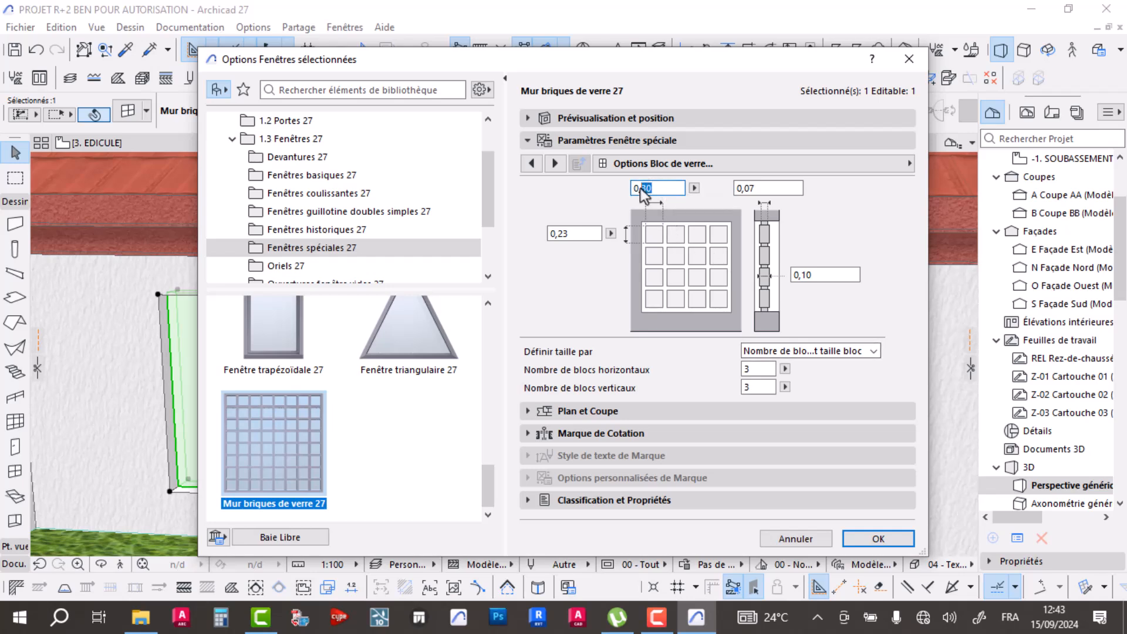
type("6")
key("Return")
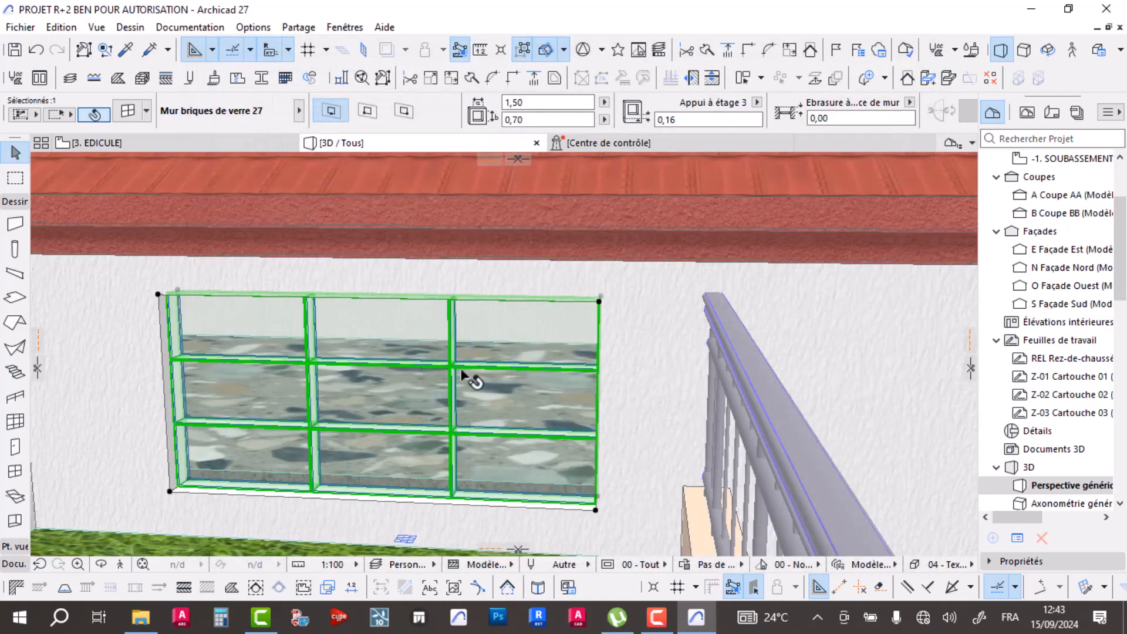
- Set the glass-block window's block width to 0,40 m
scroll(469, 375, "down", 3)
middle_click_drag(483, 456, 549, 481, "shift")
middle_click_drag(352, 384, 387, 359, "shift")
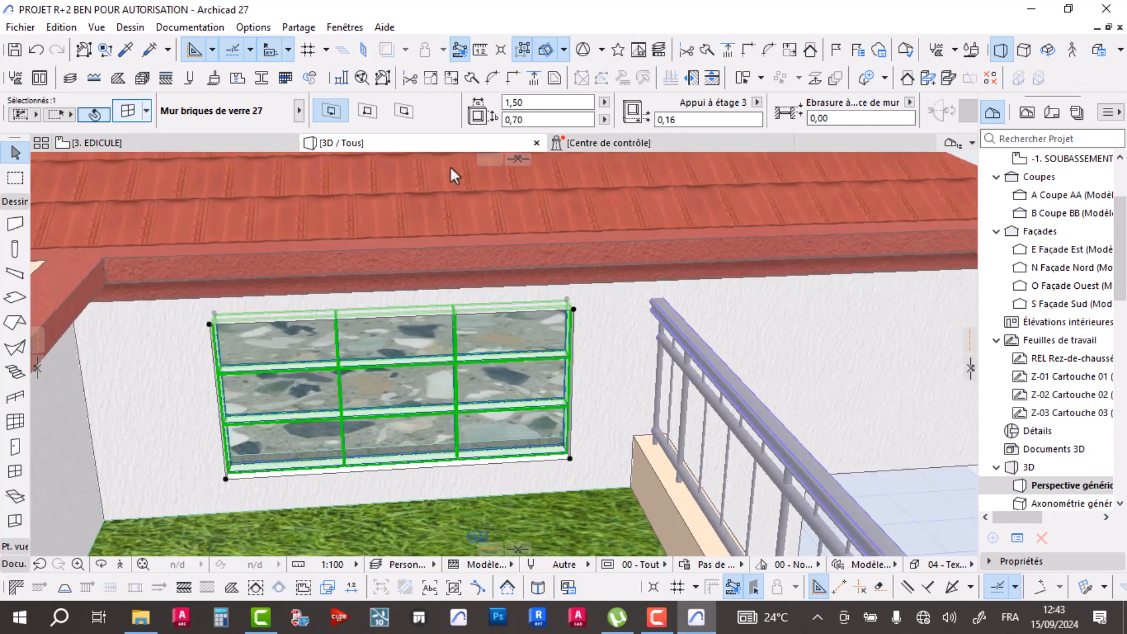
key("ctrl+t")
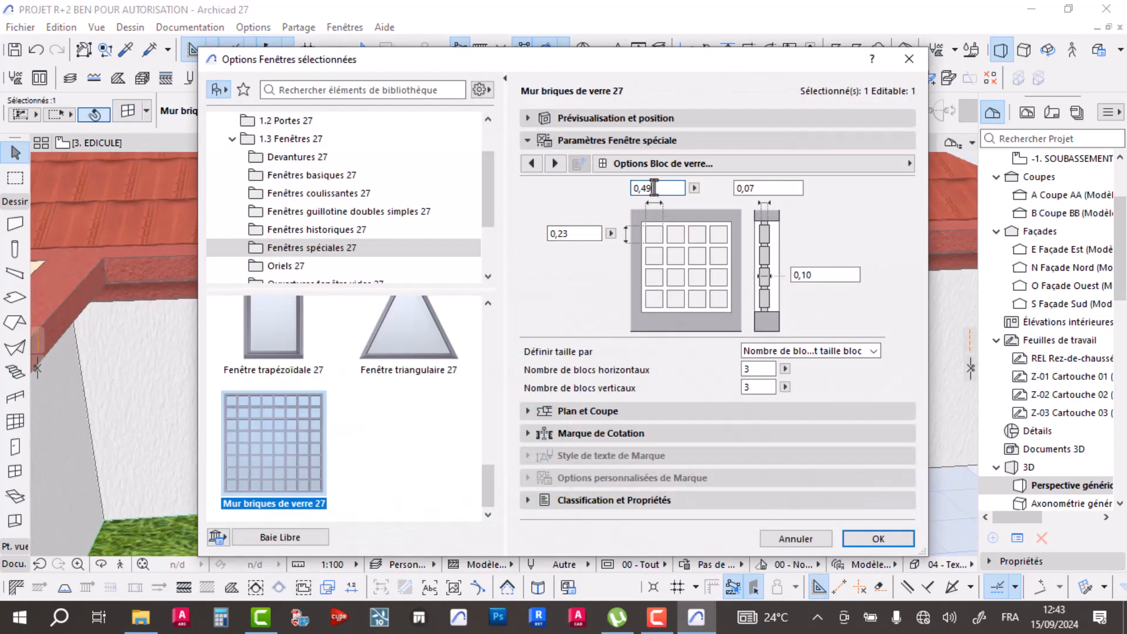
key("Return")
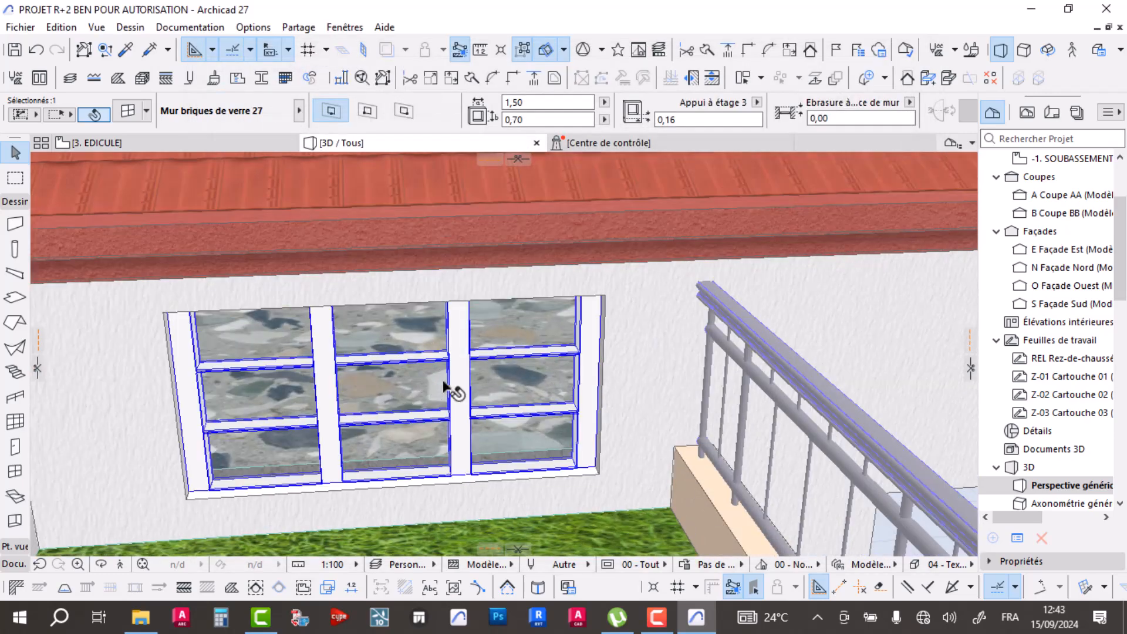
- Try a block width slightly larger than 0,40 m for the glass-block window
left_click(444, 384)
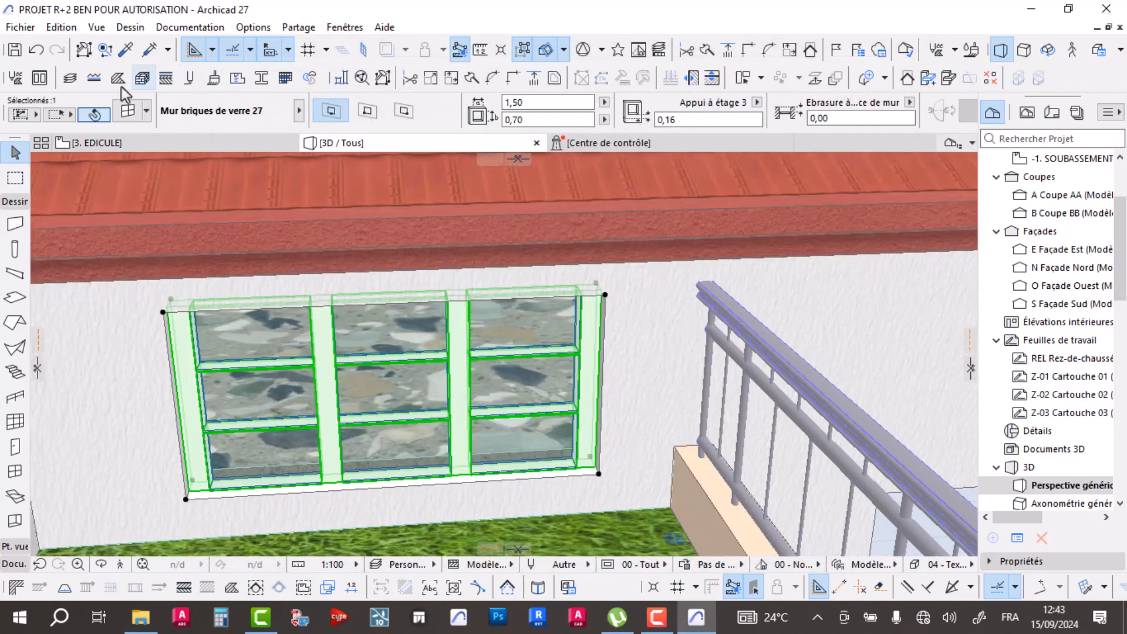
key("ctrl+t")
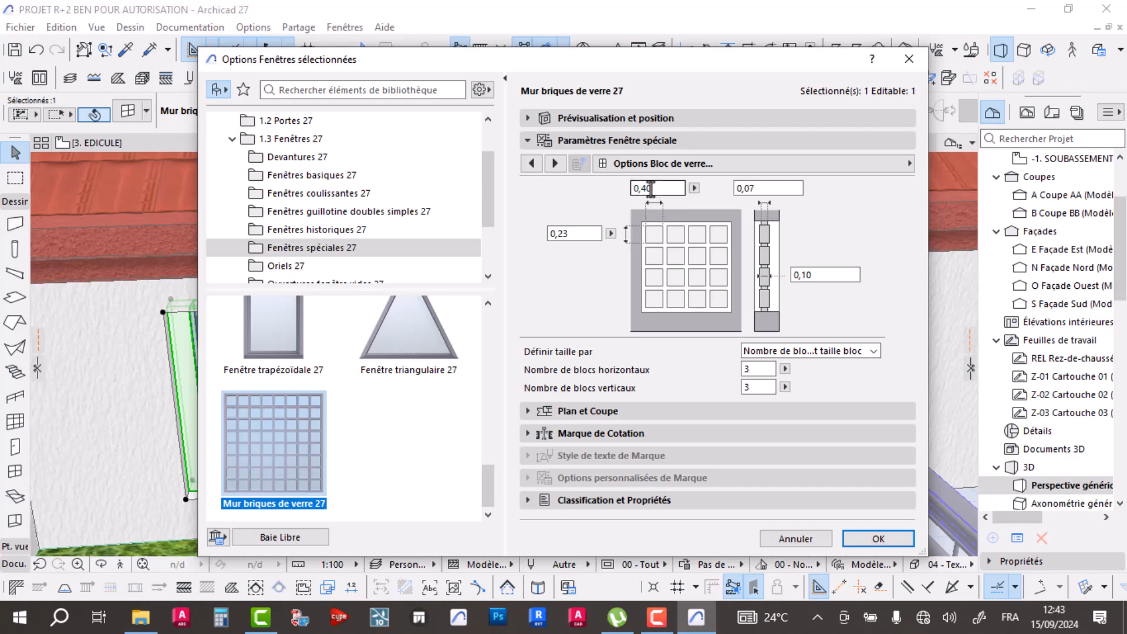
left_click(646, 188)
key("Return")
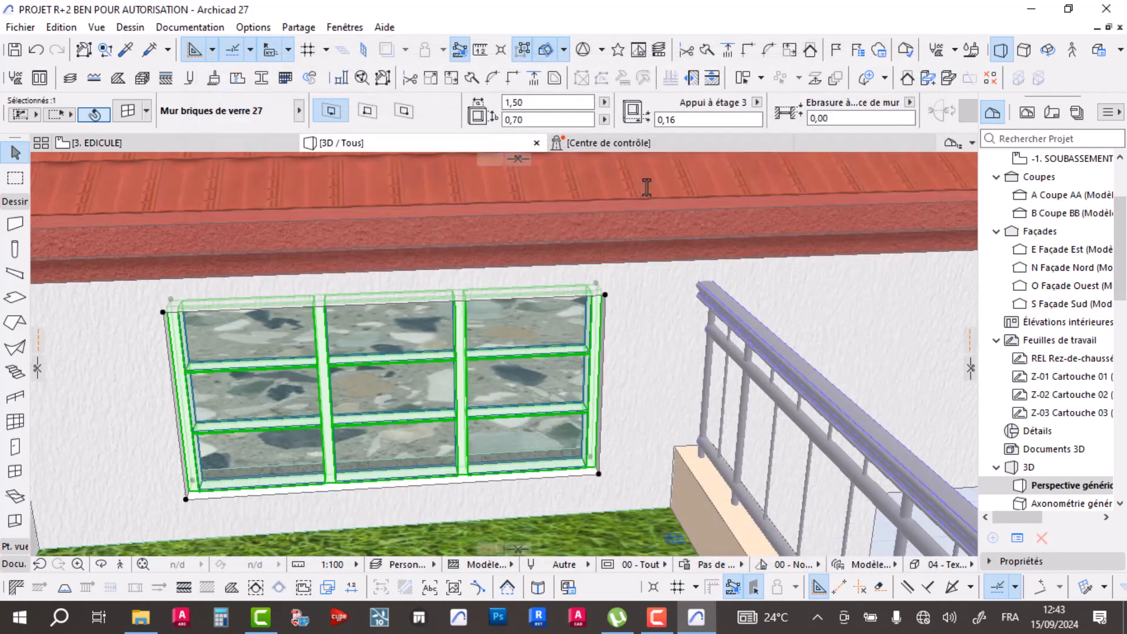
- Set the glass-block window's overall width to 1,85 m
left_click(540, 486)
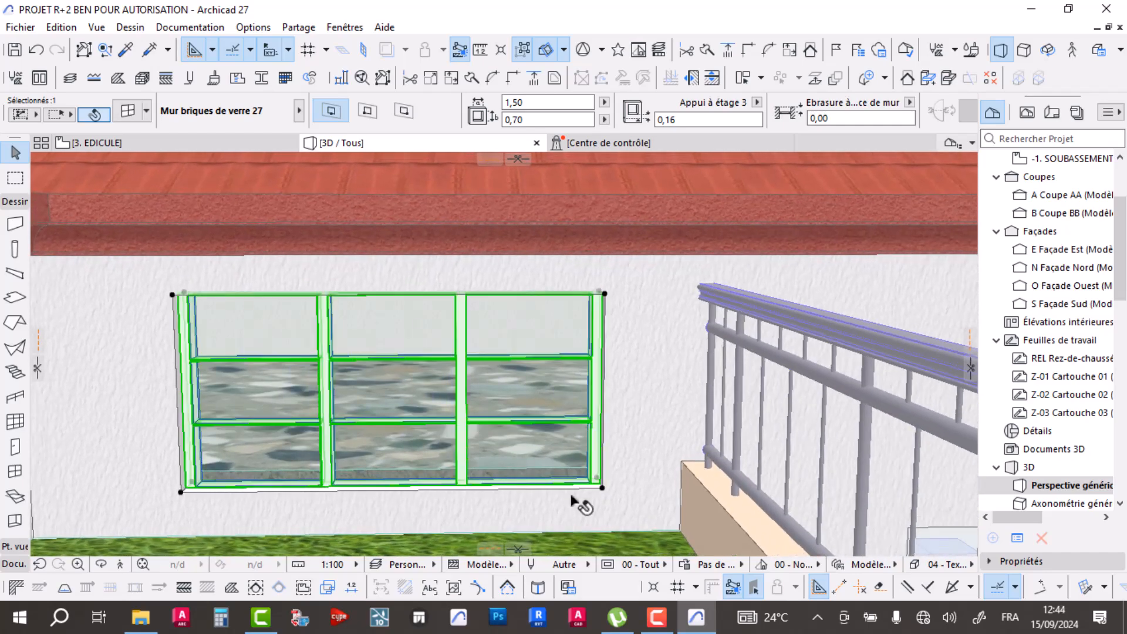
left_click(517, 102)
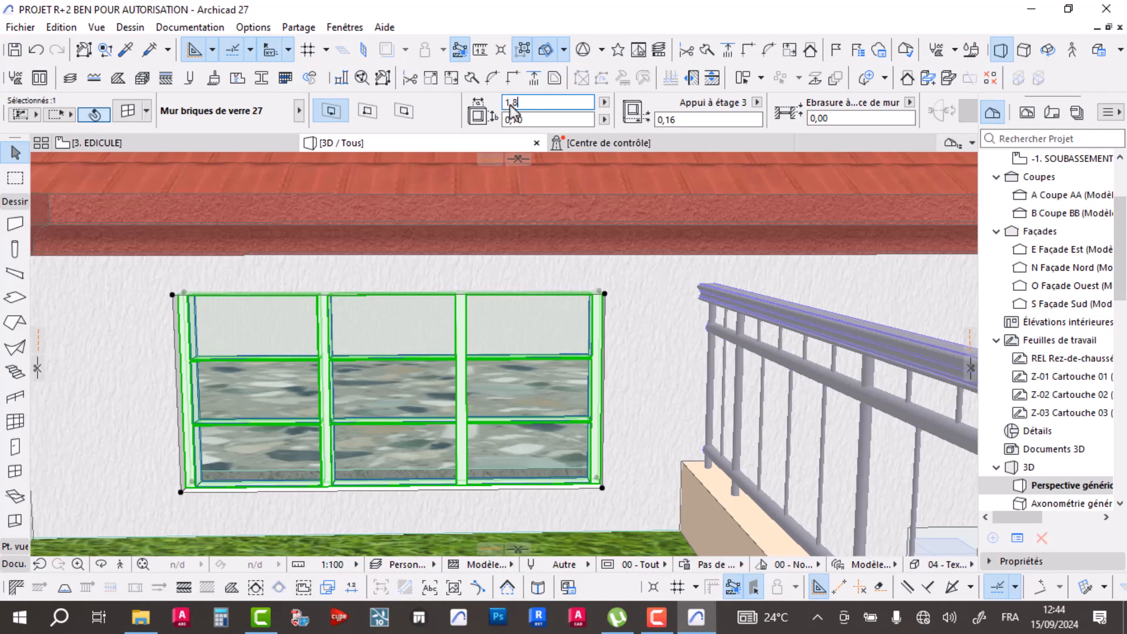
key("Return")
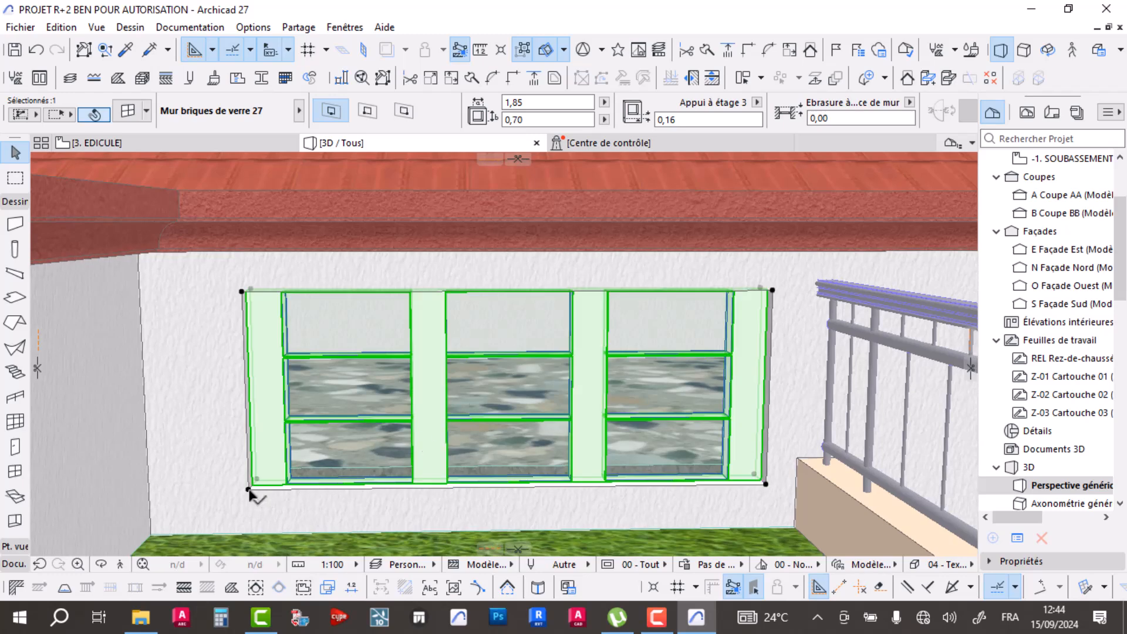
- Stretch both sides of the glass-block window outward along the wall to an overall width of about 2,18 m
left_click(249, 490)
left_click(904, 173)
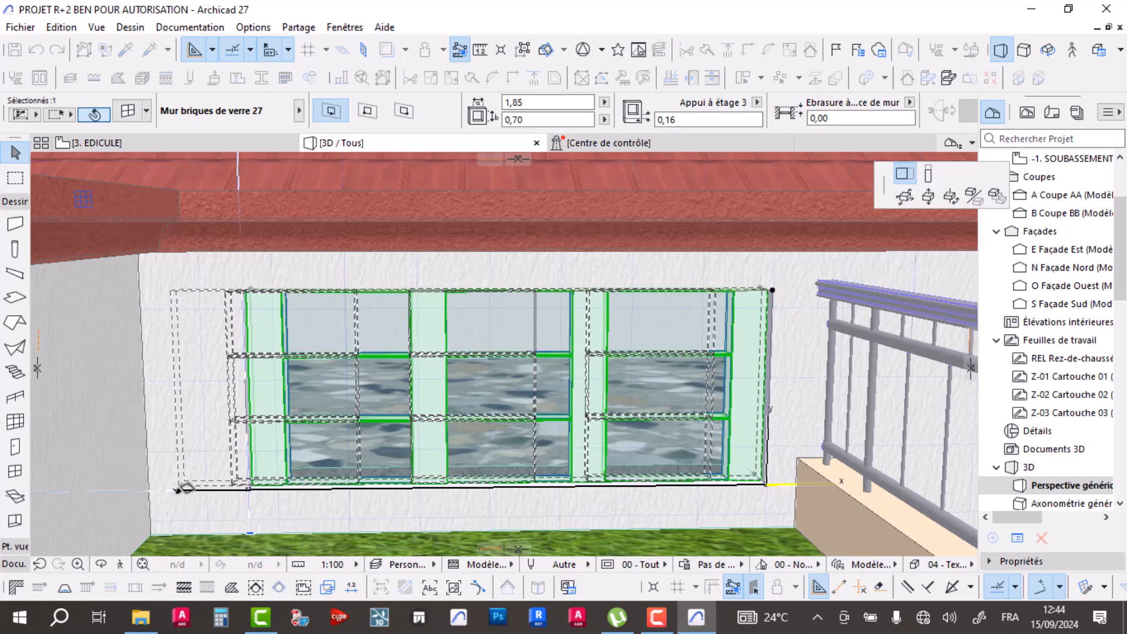
left_click(175, 489)
left_click(766, 484)
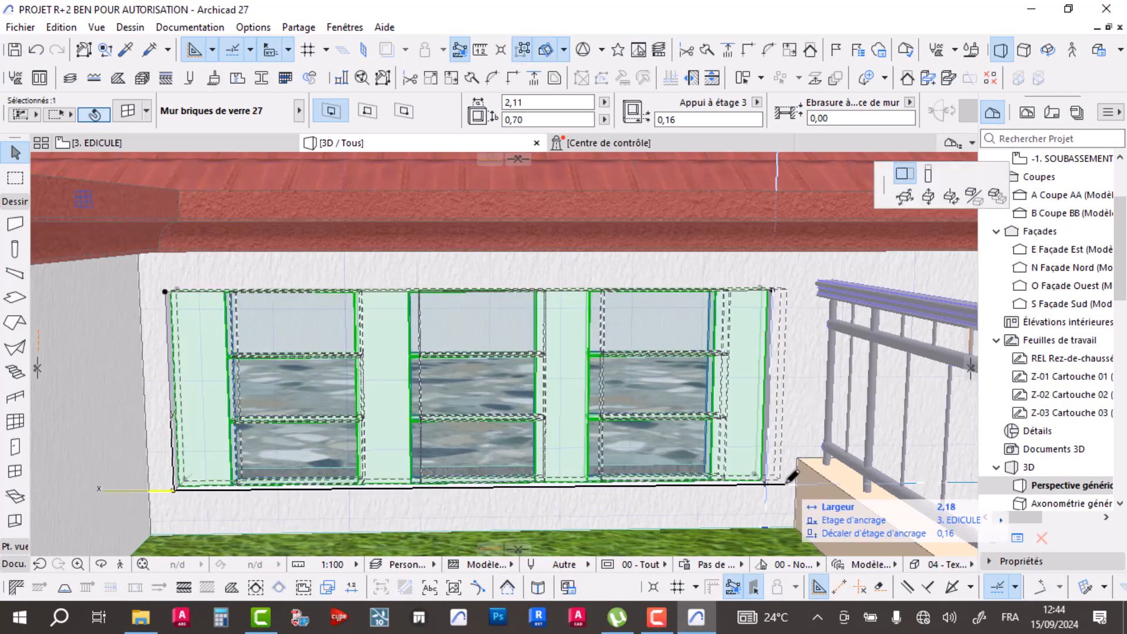
left_click(788, 480)
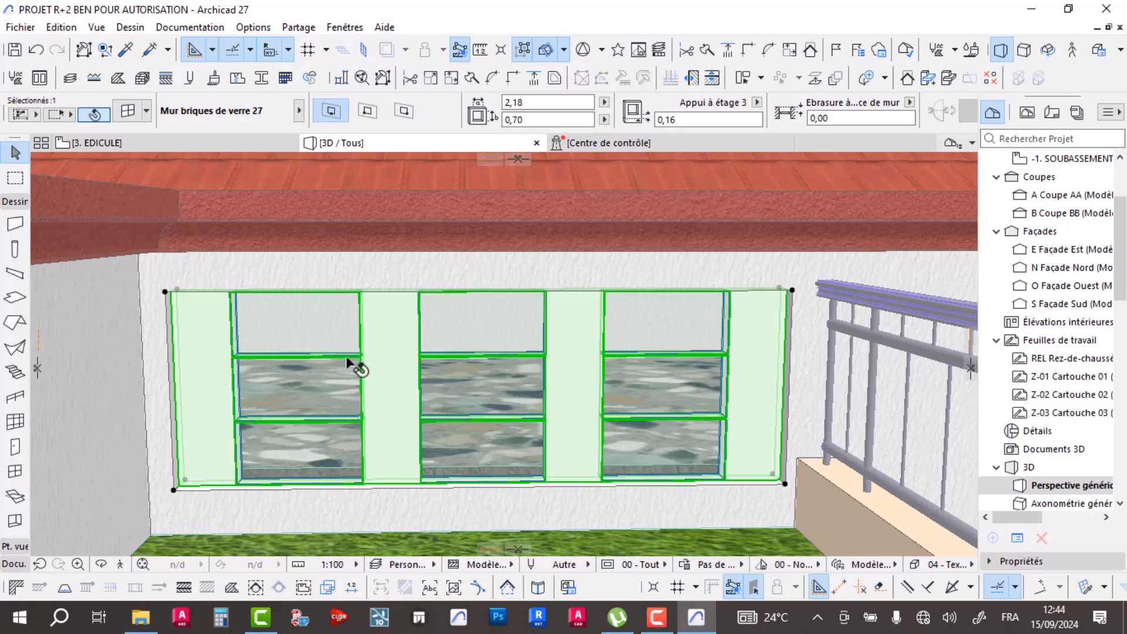
- Try a block width of 0,50 m for the glass-block window, settling on 0,65 m
left_click(130, 111)
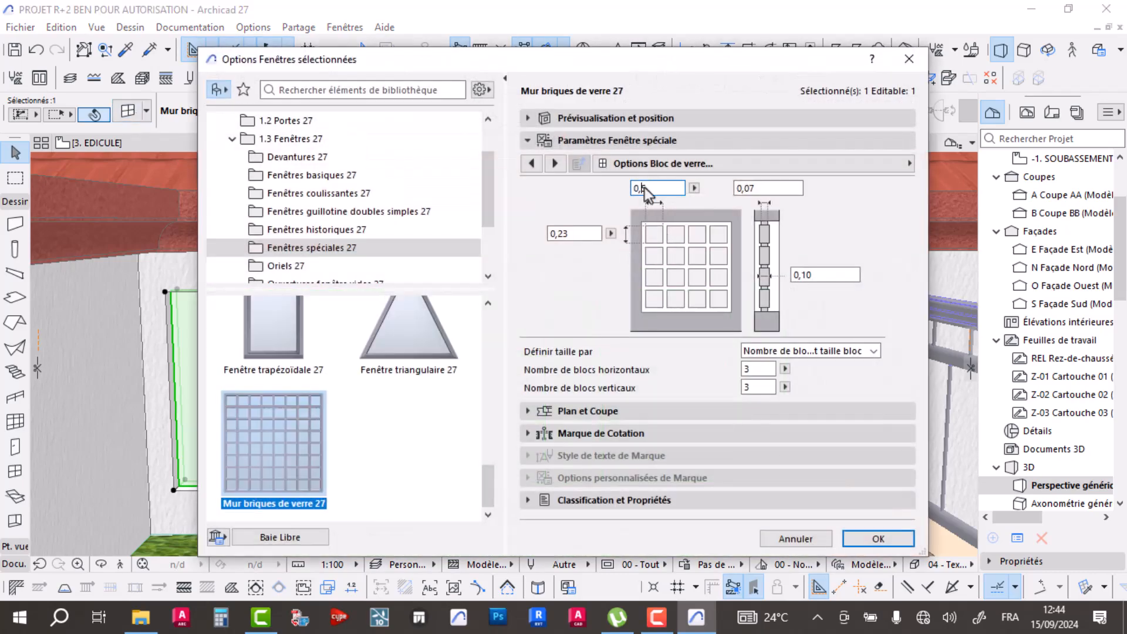
key("Return")
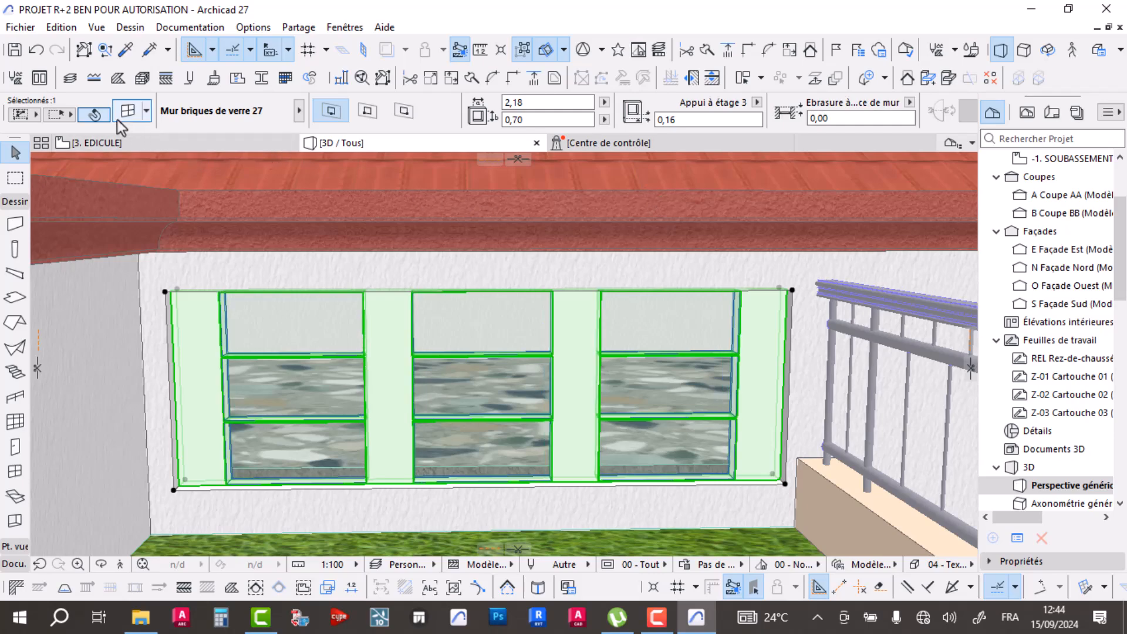
left_click(129, 112)
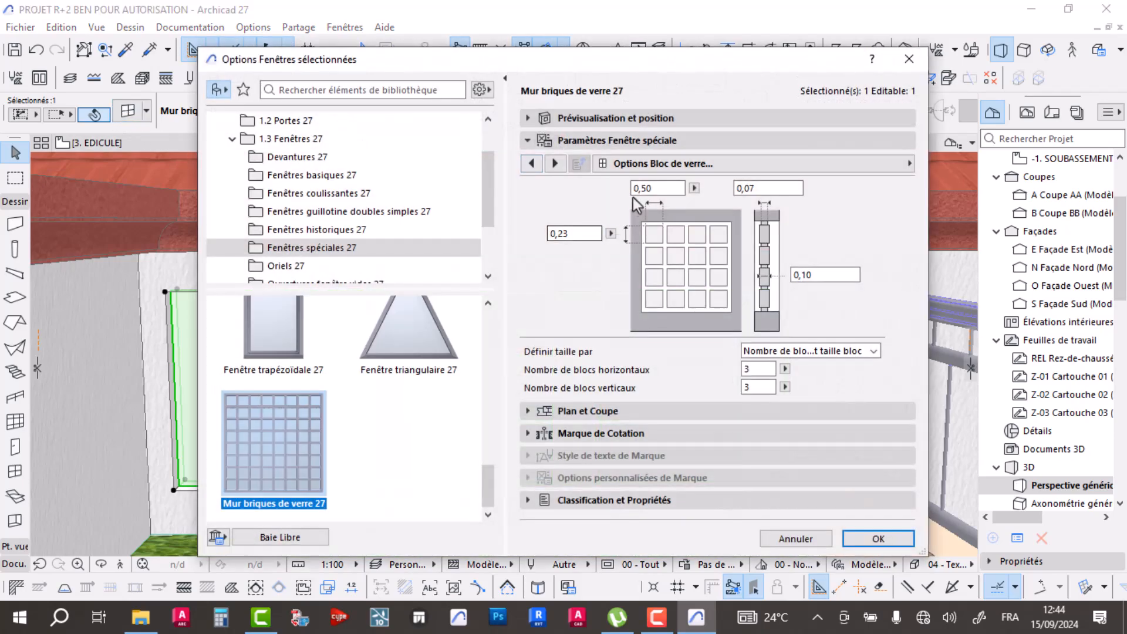
left_click(642, 188)
type("6")
key("Return")
- Set the glass-block window's glazing surface to Verre - Cathédrale
middle_click_drag(578, 466, 564, 438, "shift")
scroll(564, 438, "down", 5)
middle_click_drag(446, 448, 658, 437, "shift")
left_click(529, 420)
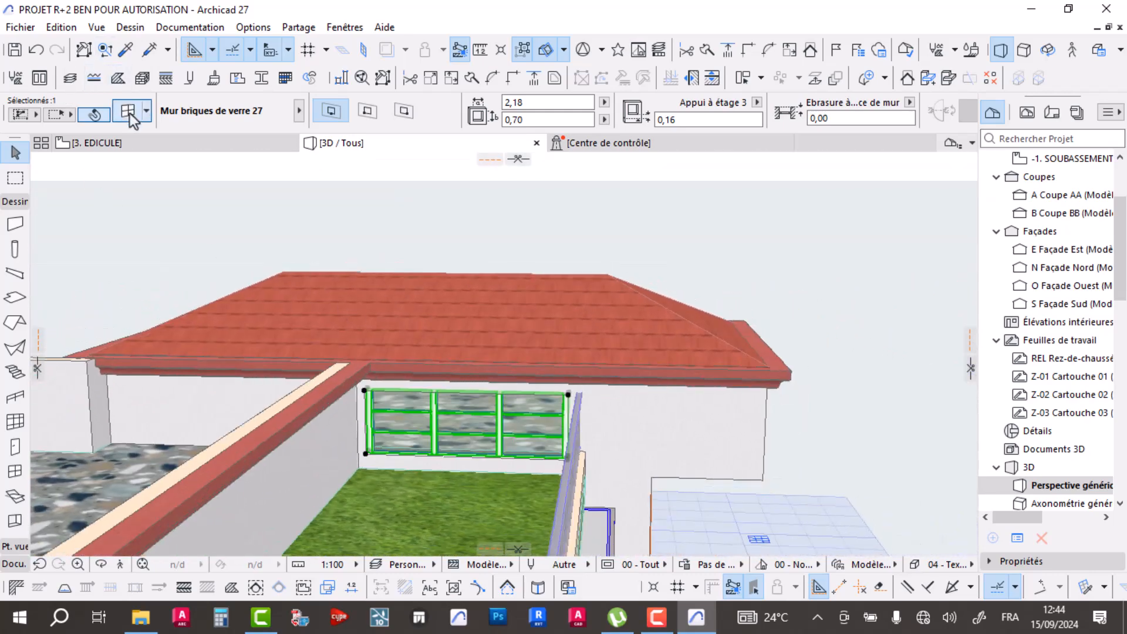
key("ctrl+t")
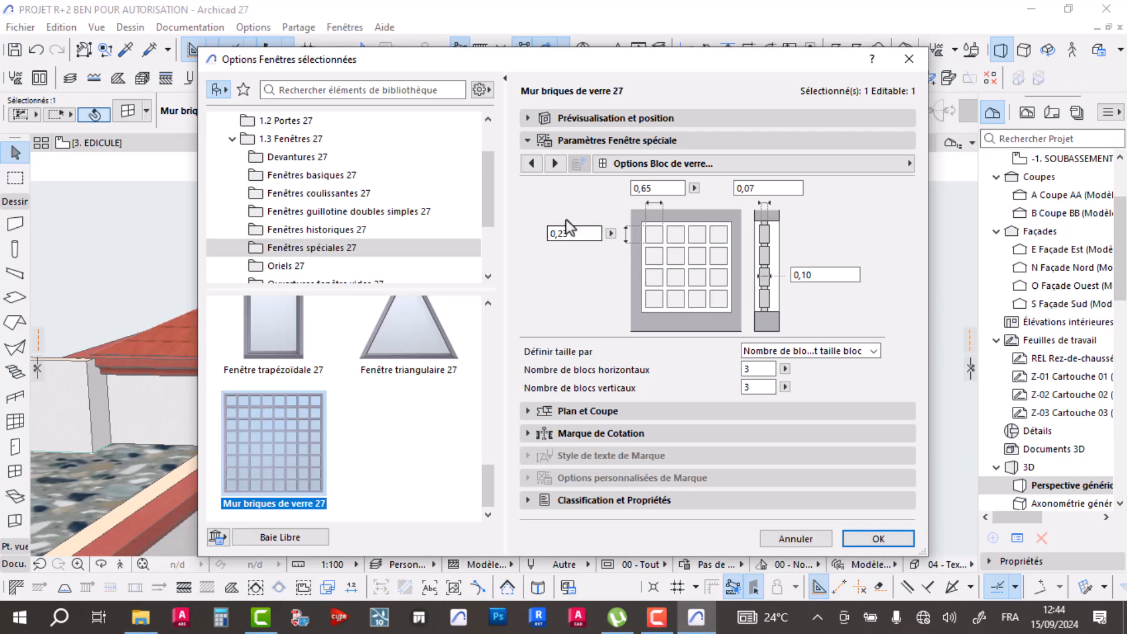
left_click(573, 117)
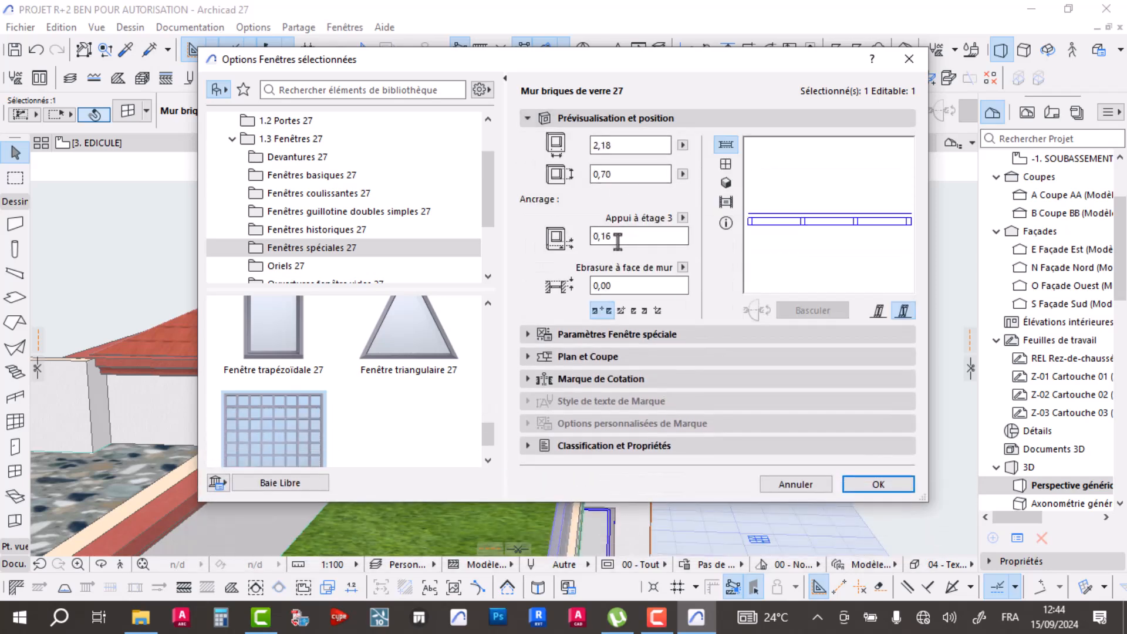
left_click(565, 334)
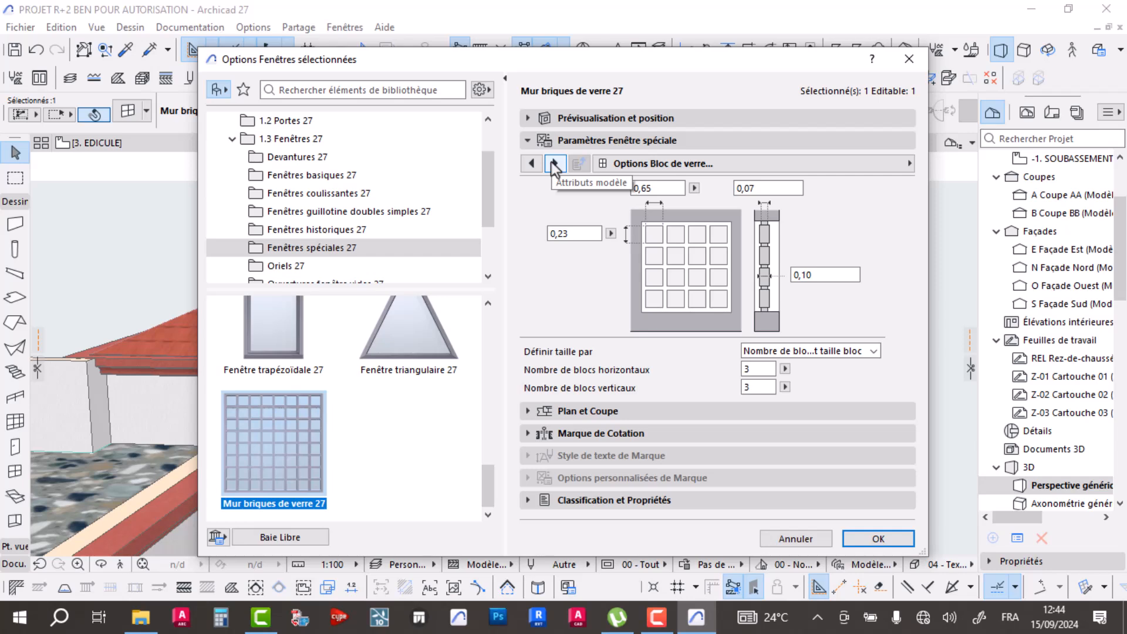
left_click(554, 164)
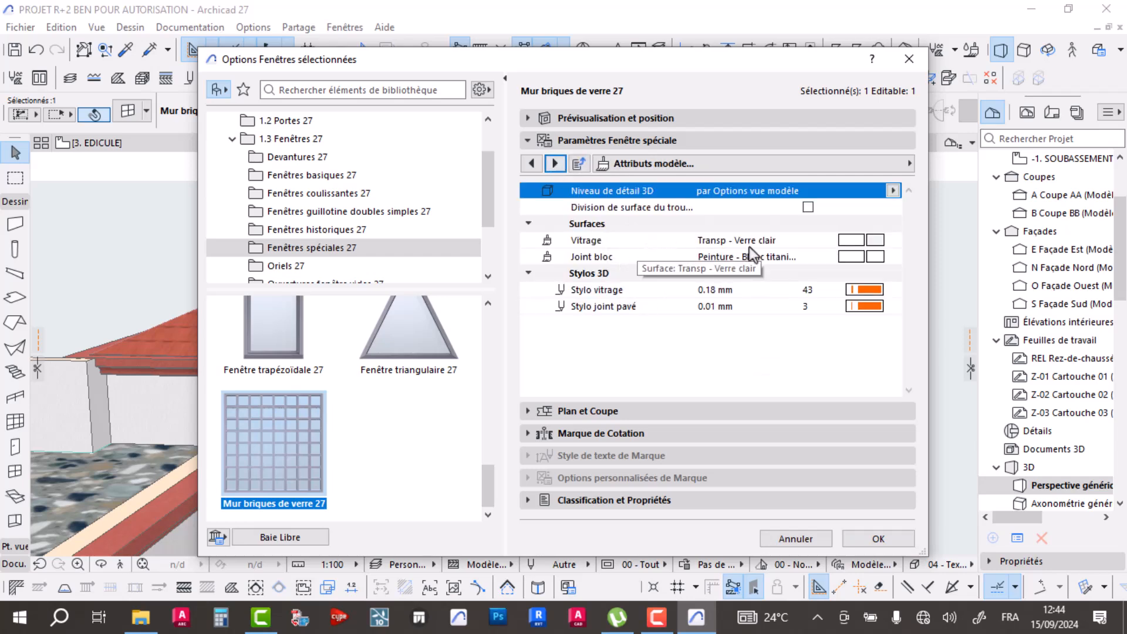
left_click(882, 241)
left_click(881, 241)
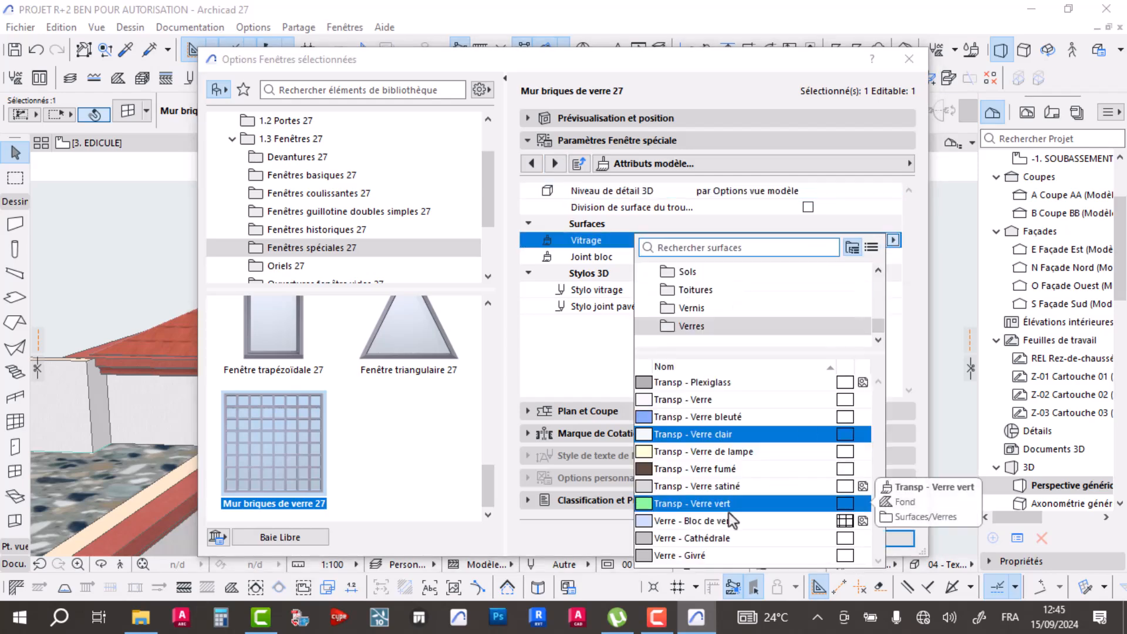
left_click(723, 538)
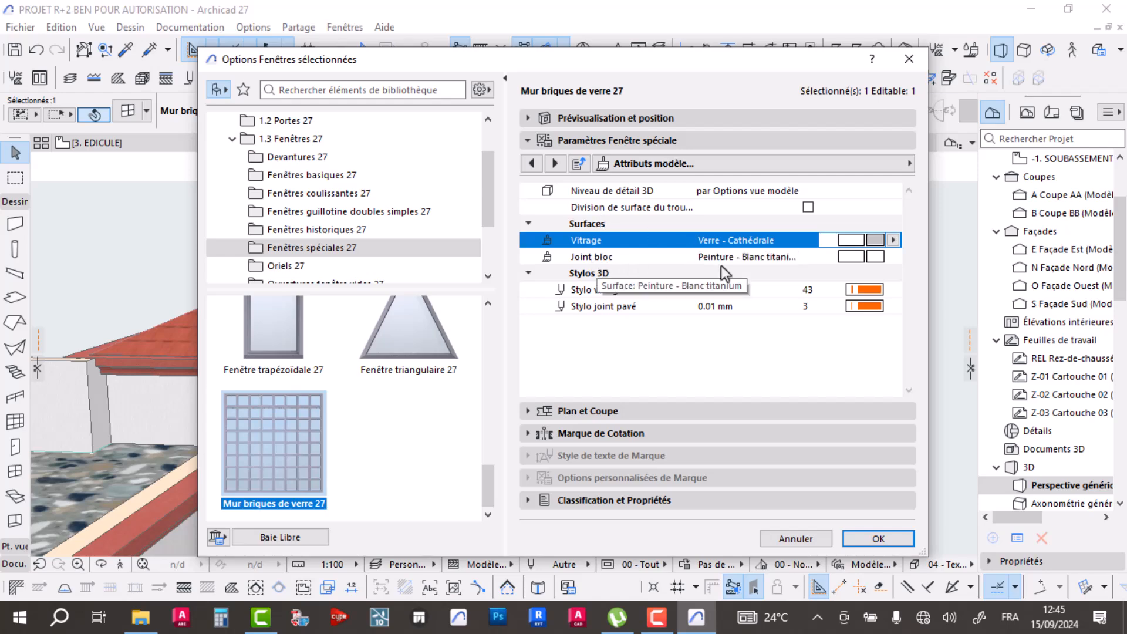
- Assign a surface from the Métaux folder to the window's block joints and apply the window settings
left_click(890, 258)
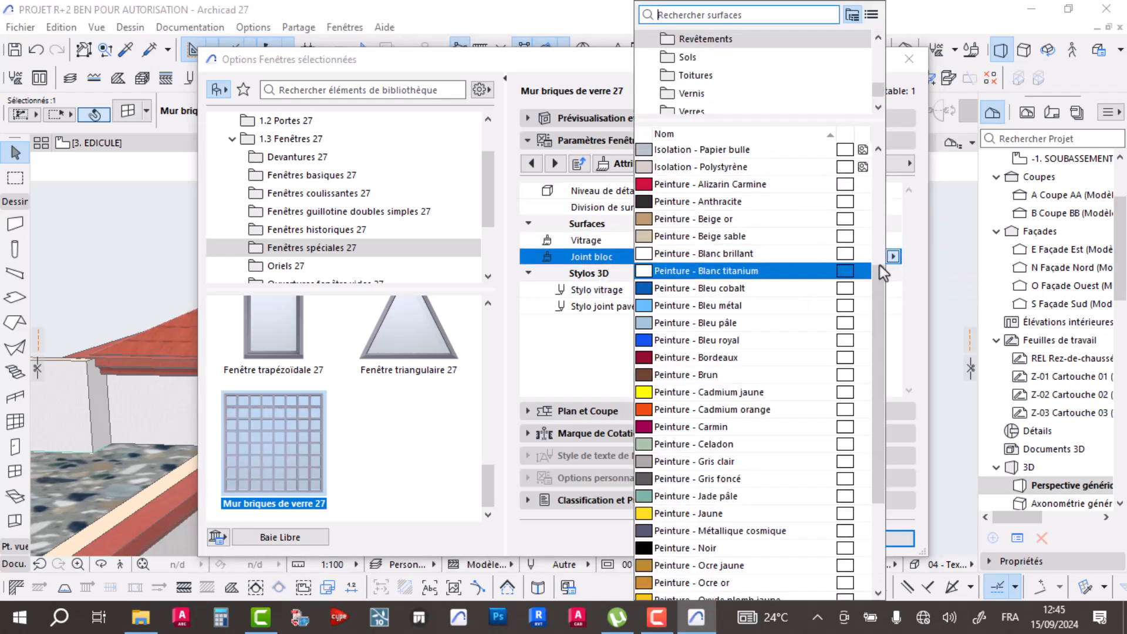
left_click(722, 94)
scroll(718, 74, "down", 1)
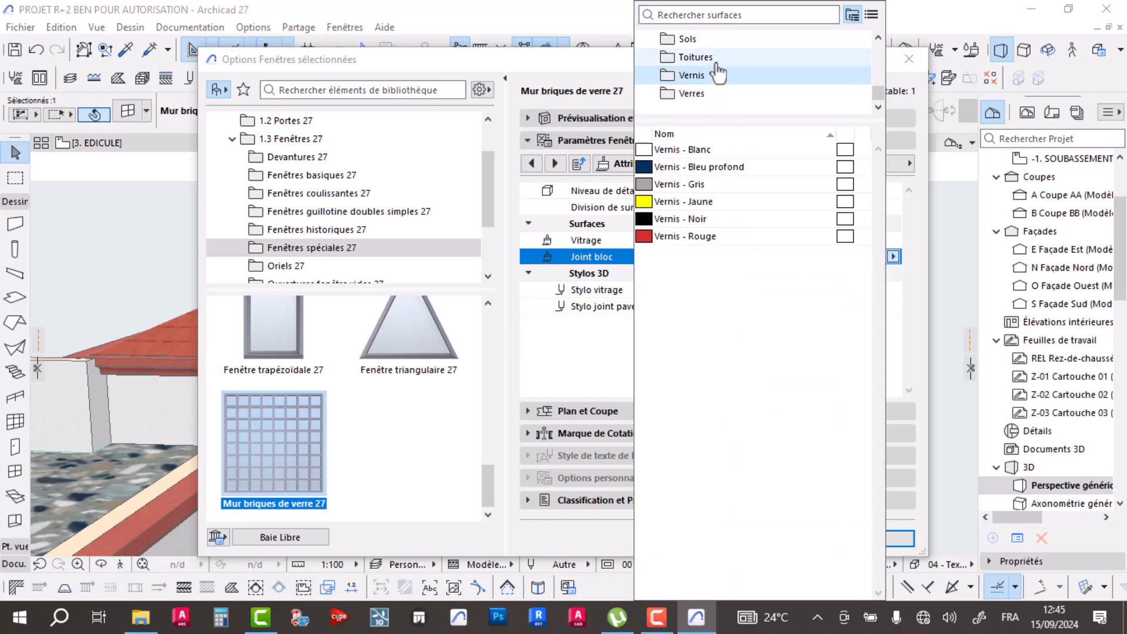
scroll(717, 73, "up", 5)
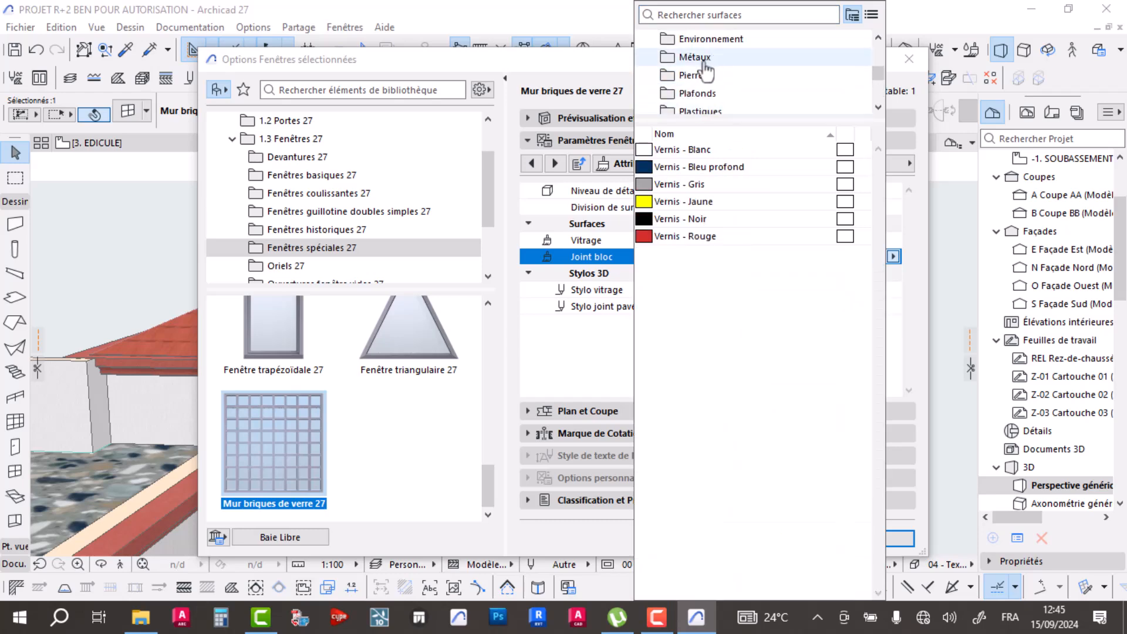
left_click(705, 64)
left_click(684, 218)
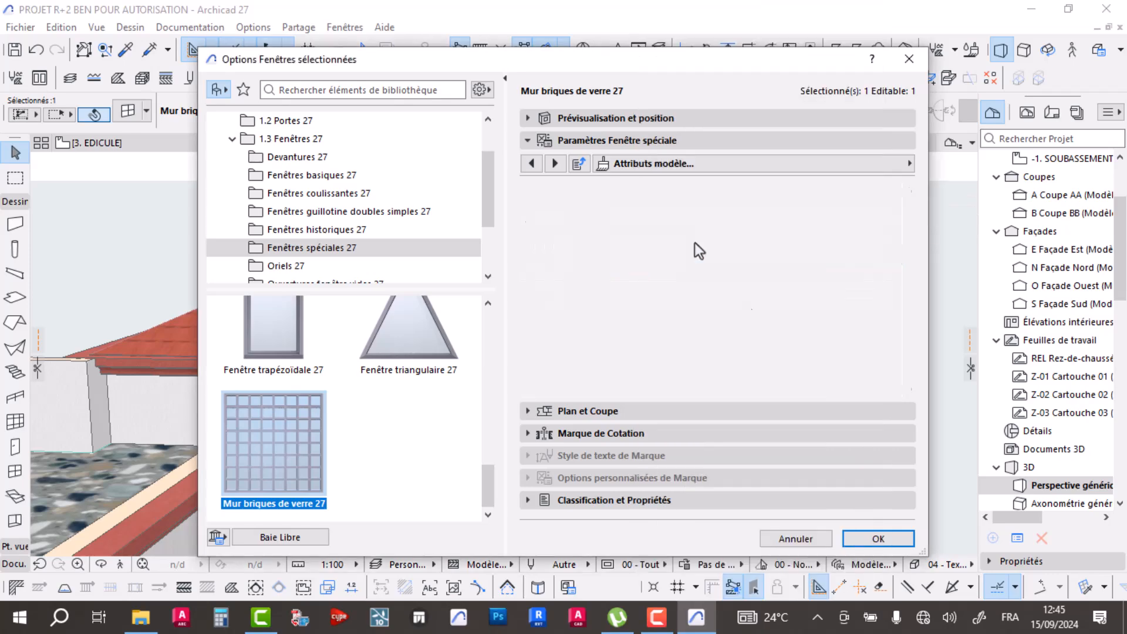
left_click(878, 538)
- Check the finished window in 3D, deselect it and return to the 3. EDICULE floor plan
left_click_drag(493, 438, 433, 383)
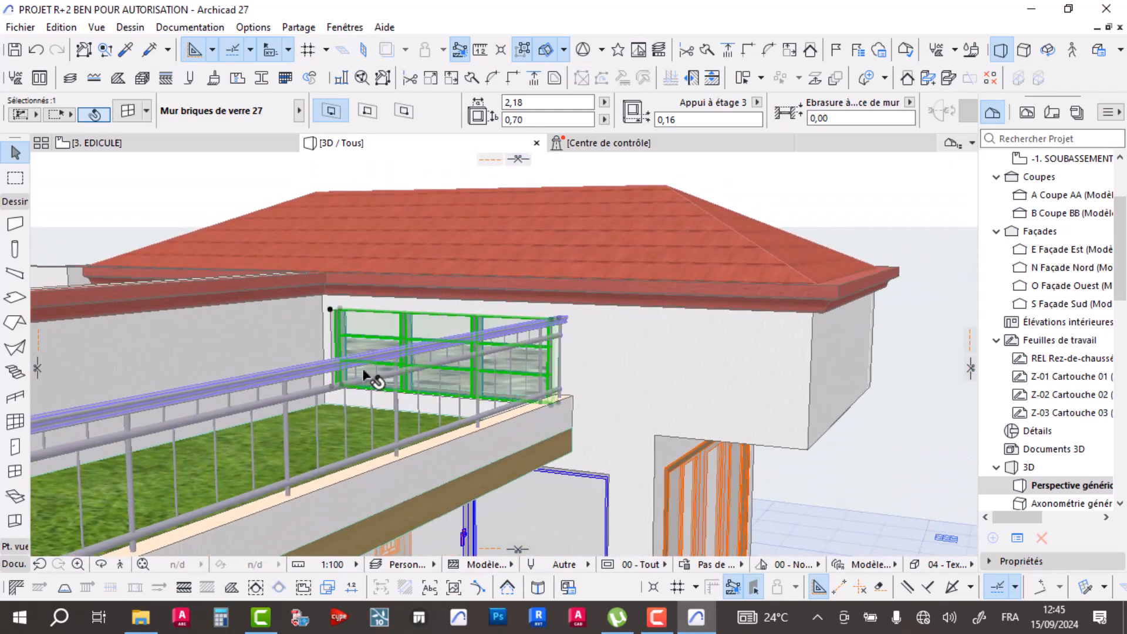
left_click_drag(291, 365, 373, 356)
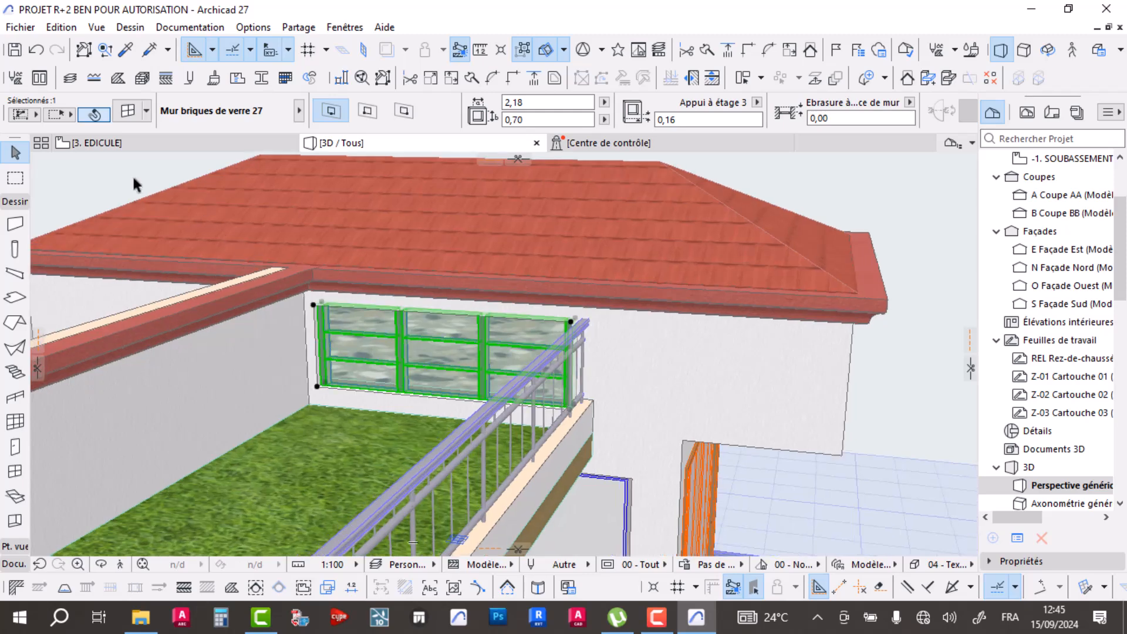
key("Escape")
left_click(121, 144)
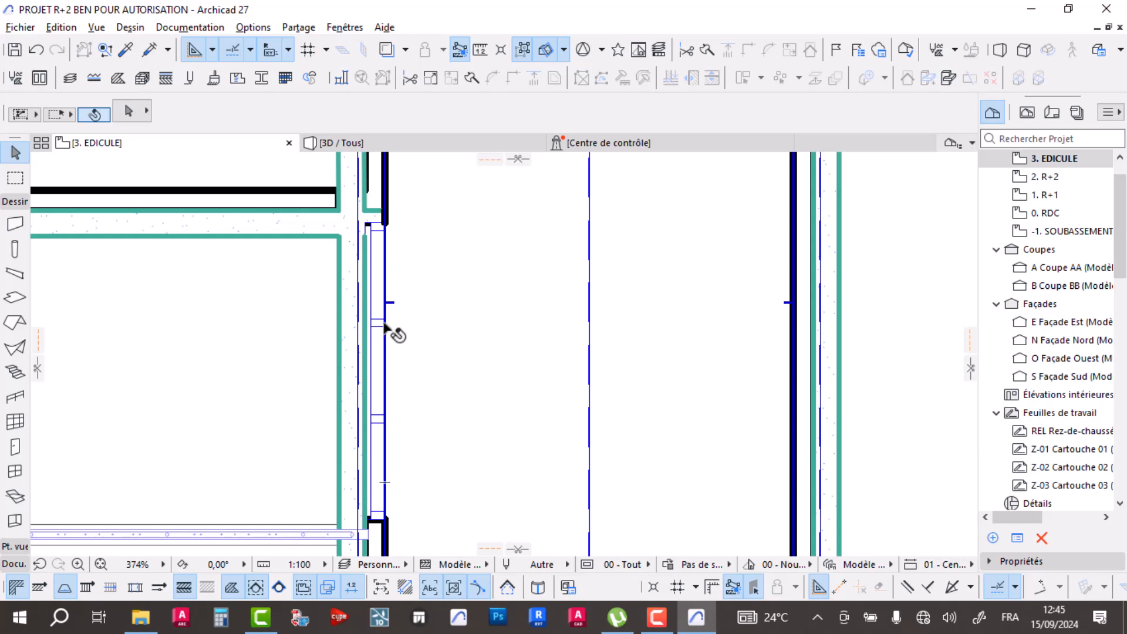
left_click(379, 317, "alt")
scroll(473, 453, "down", 3)
scroll(464, 355, "up", 5)
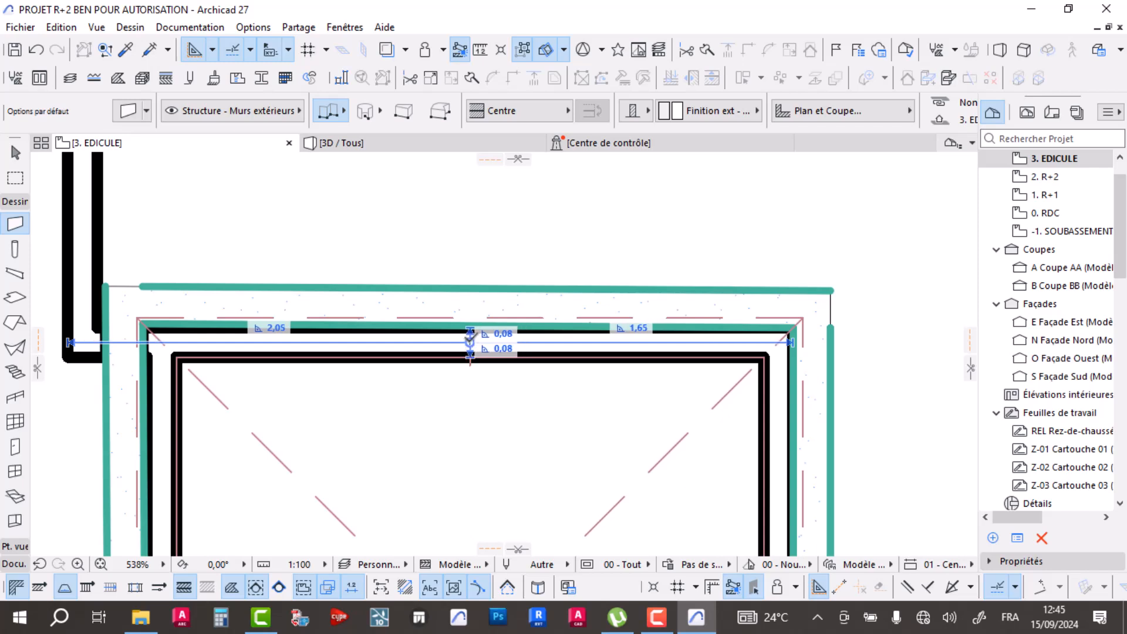
key("Escape")
- Pick up the glass-block window's settings and place matching windows in the two short end walls of the hipped-roof block
scroll(470, 340, "down", 5)
scroll(483, 382, "up", 3)
scroll(483, 392, "up", 4)
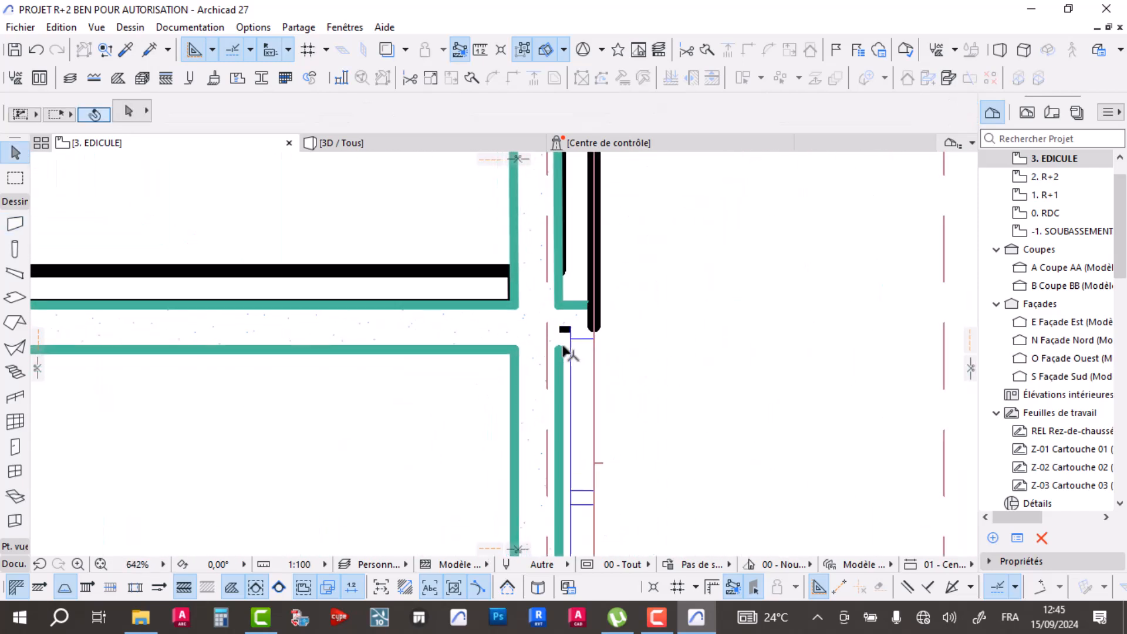
left_click(572, 312, "alt")
scroll(545, 317, "down", 6)
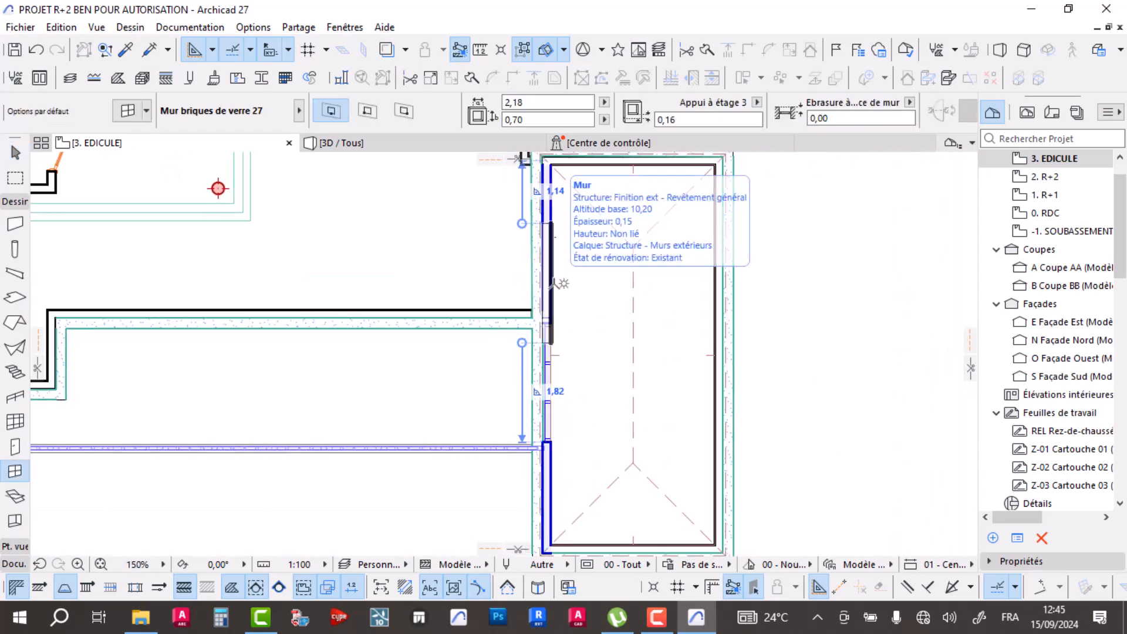
middle_click_drag(555, 283, 477, 405)
scroll(561, 276, "up", 4)
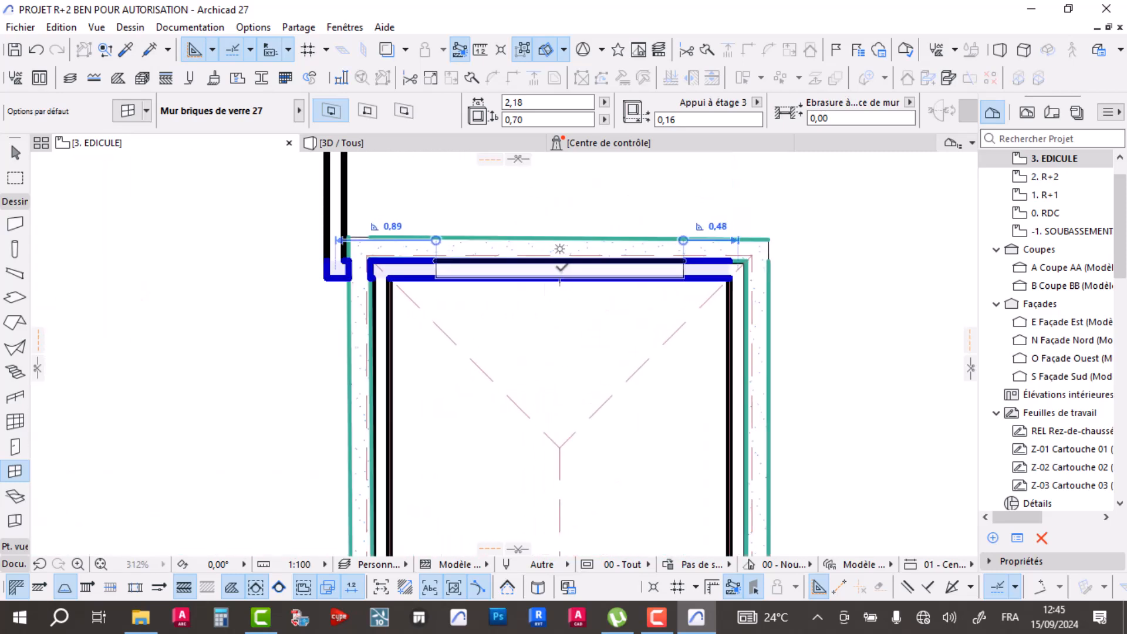
scroll(567, 193, "down", 6)
middle_click_drag(579, 211, 589, 231)
scroll(550, 352, "up", 6)
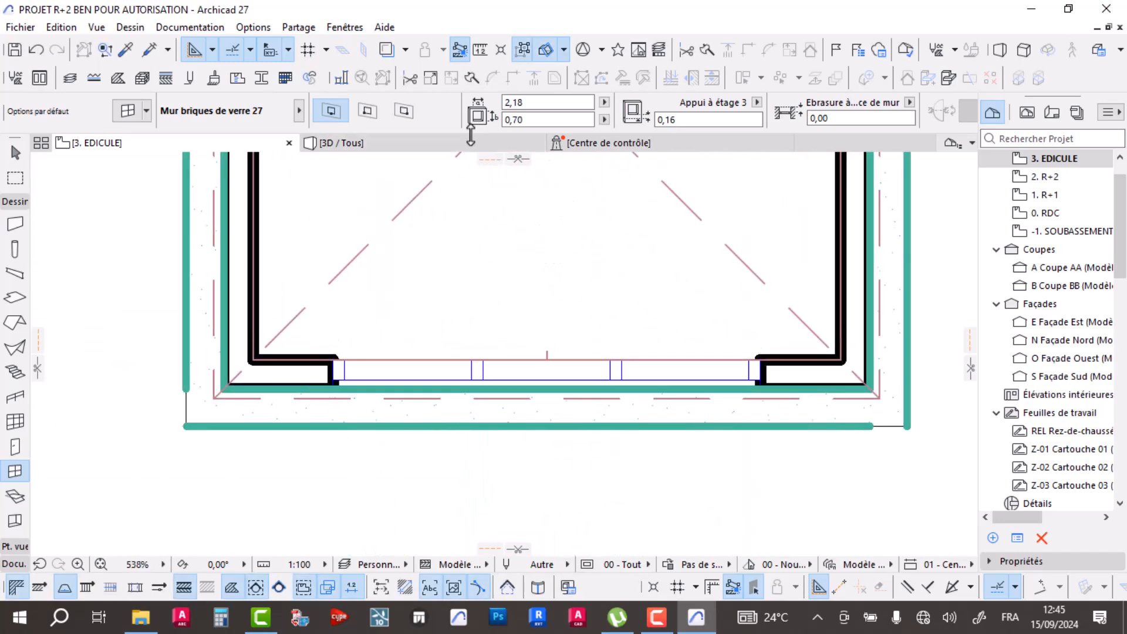
- In the 3D view, raise the lower edge of the front glass-block window under the hipped roof, giving it a height of about 0.47 m
left_click(409, 147)
middle_click_drag(456, 246, 216, 319, "shift")
scroll(340, 317, "down", 5)
middle_click_drag(340, 317, 429, 362, "shift")
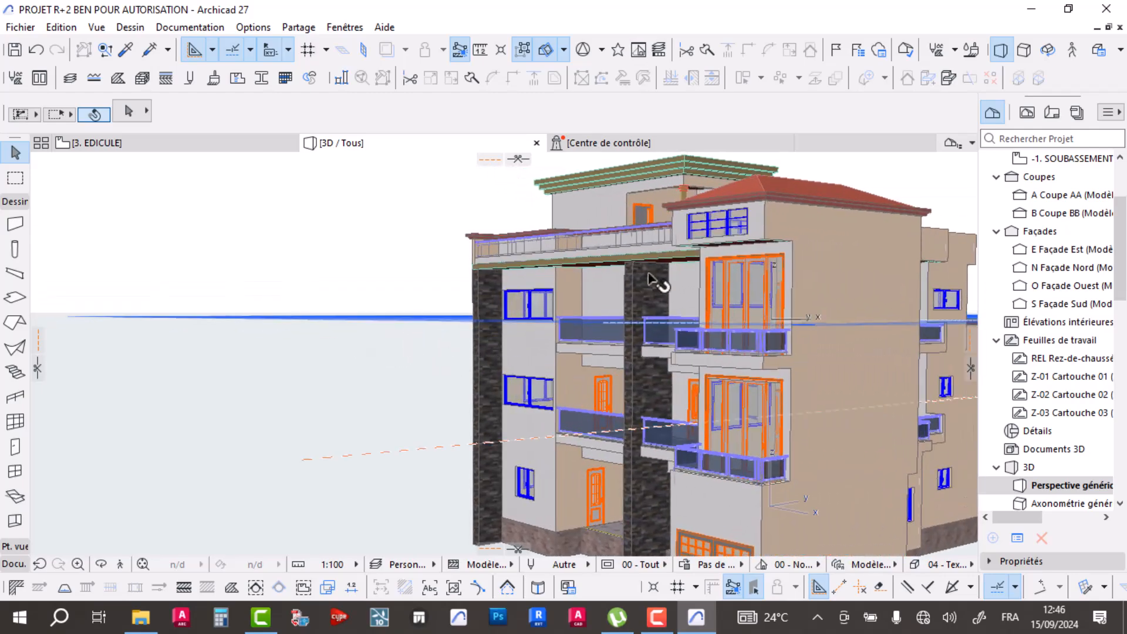
scroll(643, 283, "up", 2)
middle_click_drag(754, 219, 578, 279, "shift")
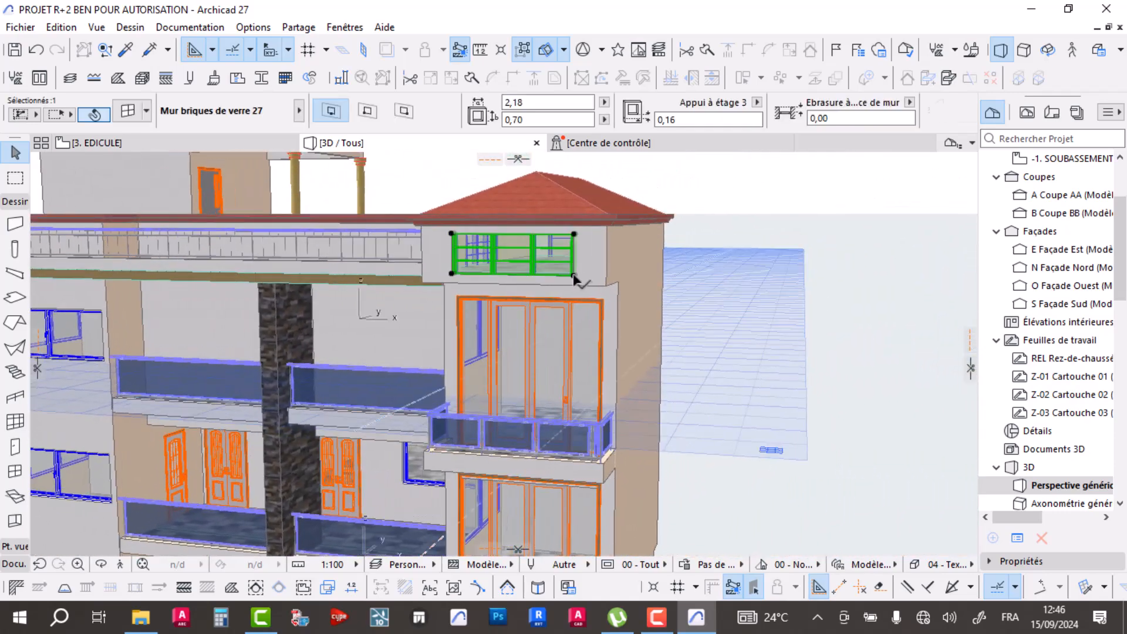
scroll(559, 245, "up", 2)
scroll(577, 300, "up", 2)
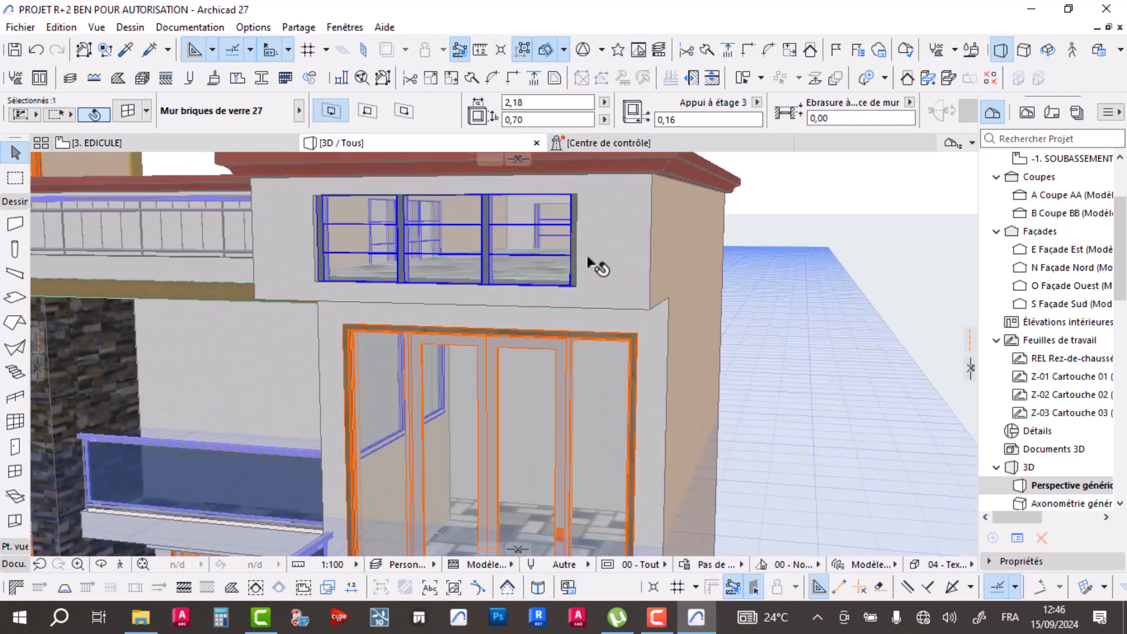
left_click(576, 288)
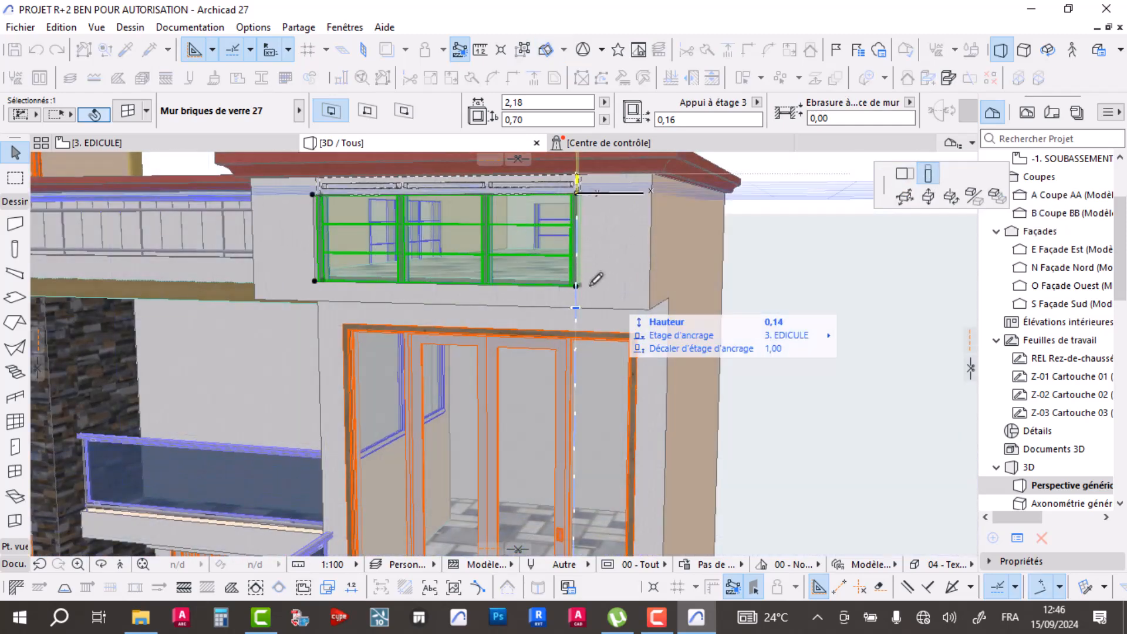
left_click(580, 256)
middle_click_drag(566, 264, 722, 346, "shift")
scroll(540, 226, "up", 3)
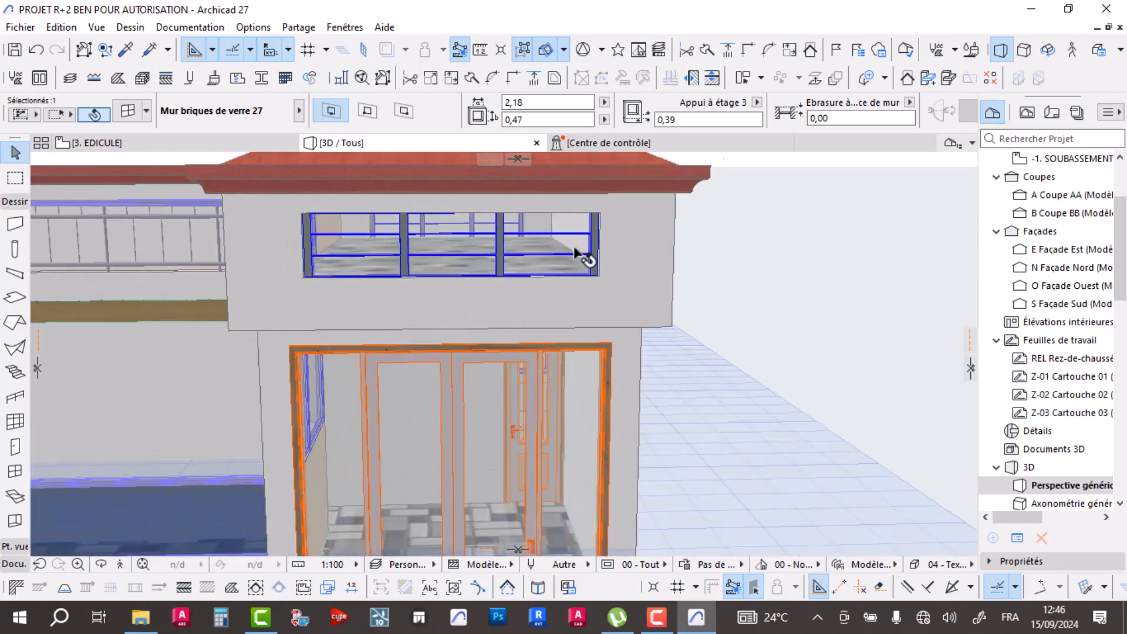
- Adjust the lower and upper edges of the front glass-block window to a height of 0.49 m and a sill of 0.43 m
left_click(614, 274)
middle_click_drag(614, 273, 377, 272, "shift")
scroll(378, 272, "down", 3)
scroll(524, 270, "up", 3)
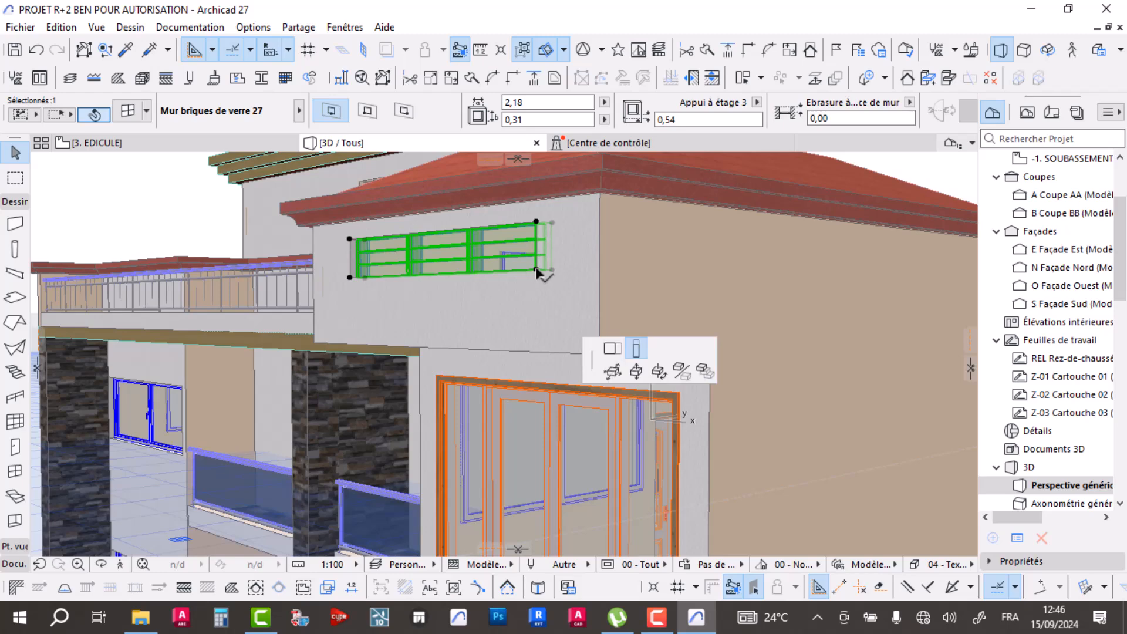
left_click(536, 271)
left_click(543, 270)
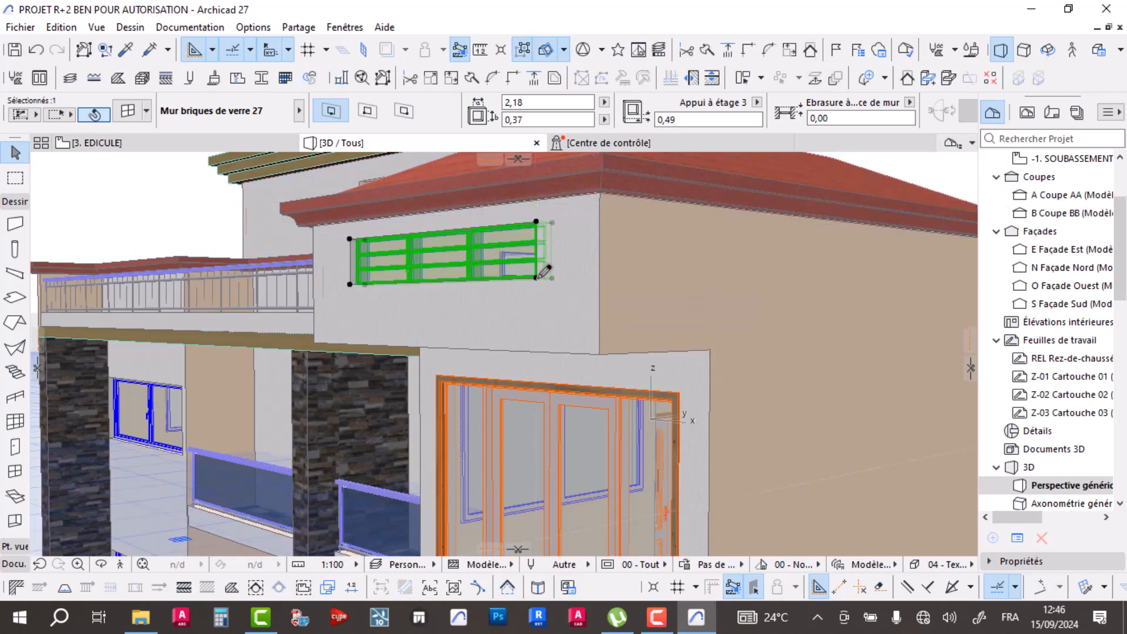
left_click(536, 279)
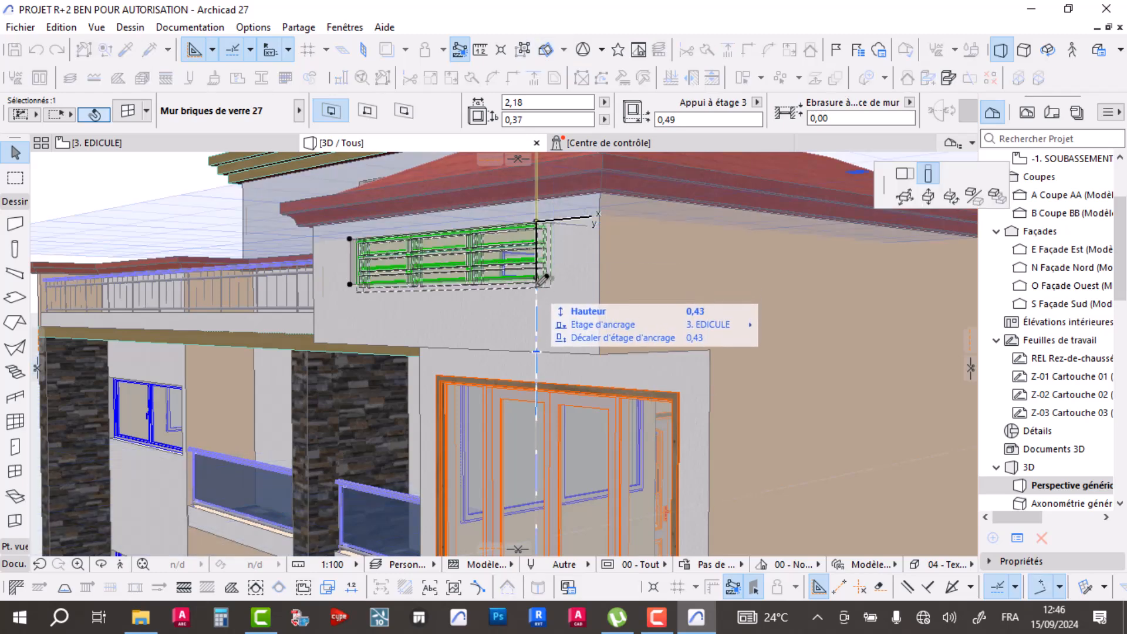
left_click(535, 222)
scroll(536, 226, "up", 2)
left_click(538, 223)
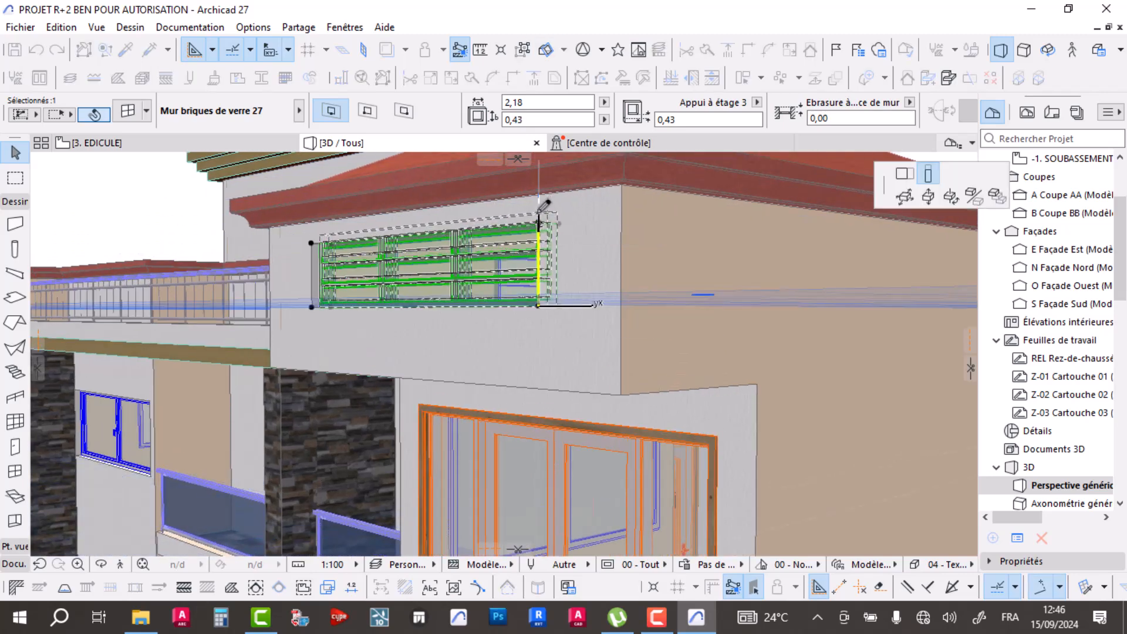
key("Escape")
- Pick up the resized front window's settings and apply them to the glass-block window in the hipped-roof block's rear wall
scroll(583, 245, "down", 3)
middle_click_drag(584, 244, 570, 298, "shift")
scroll(660, 312, "down", 3)
middle_click_drag(511, 367, 580, 343, "shift")
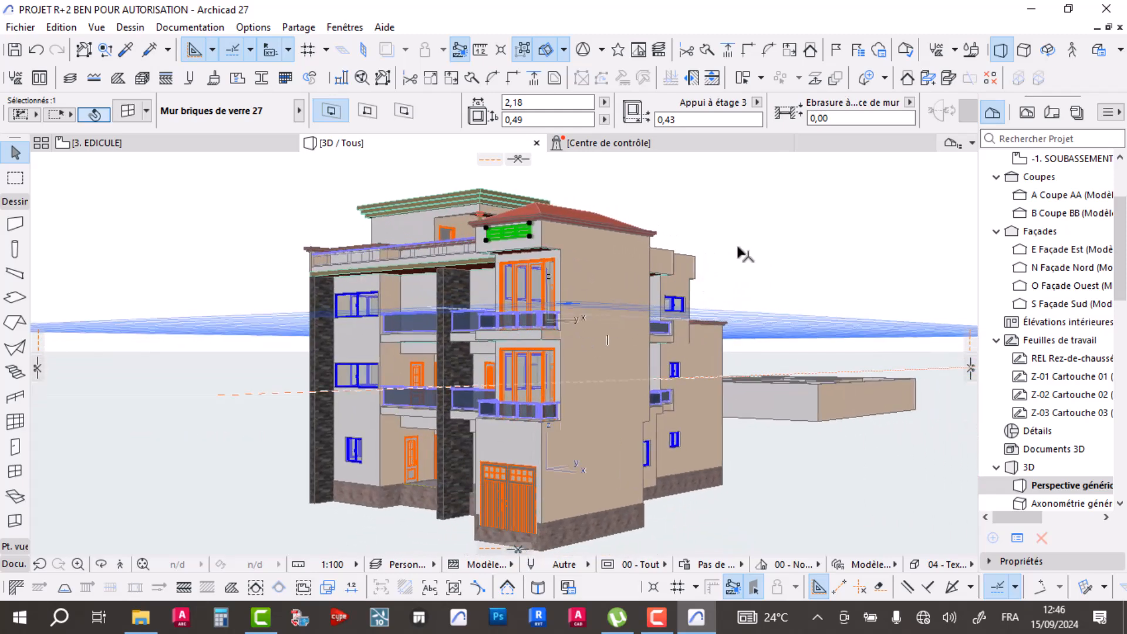
left_click_drag(644, 344, 643, 289)
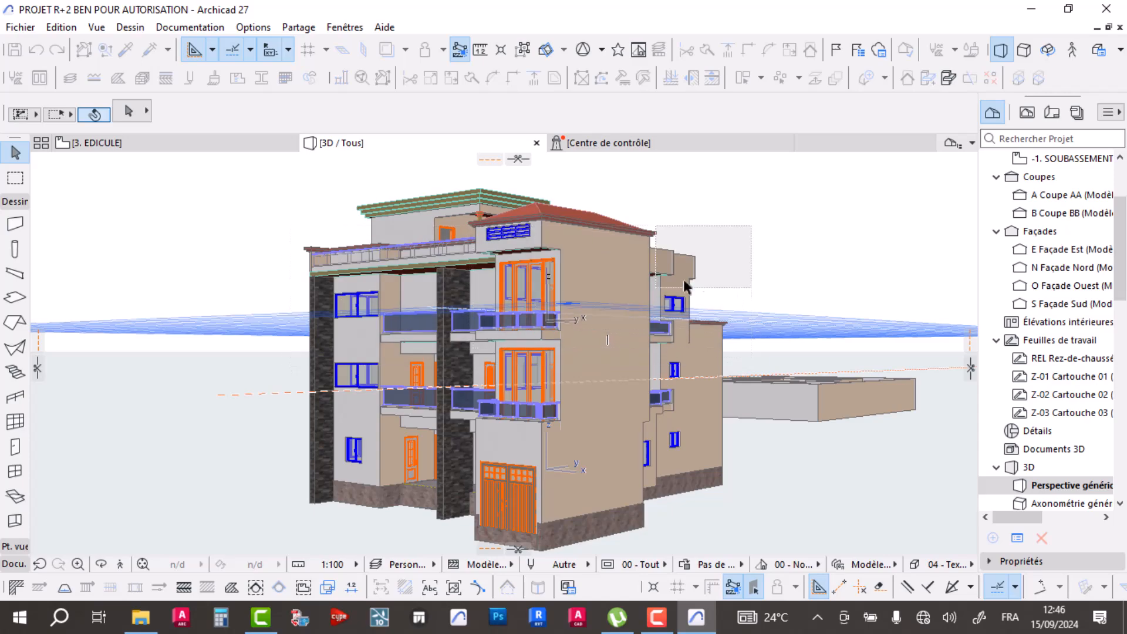
middle_click_drag(741, 317, 428, 236, "shift")
scroll(506, 320, "down", 5)
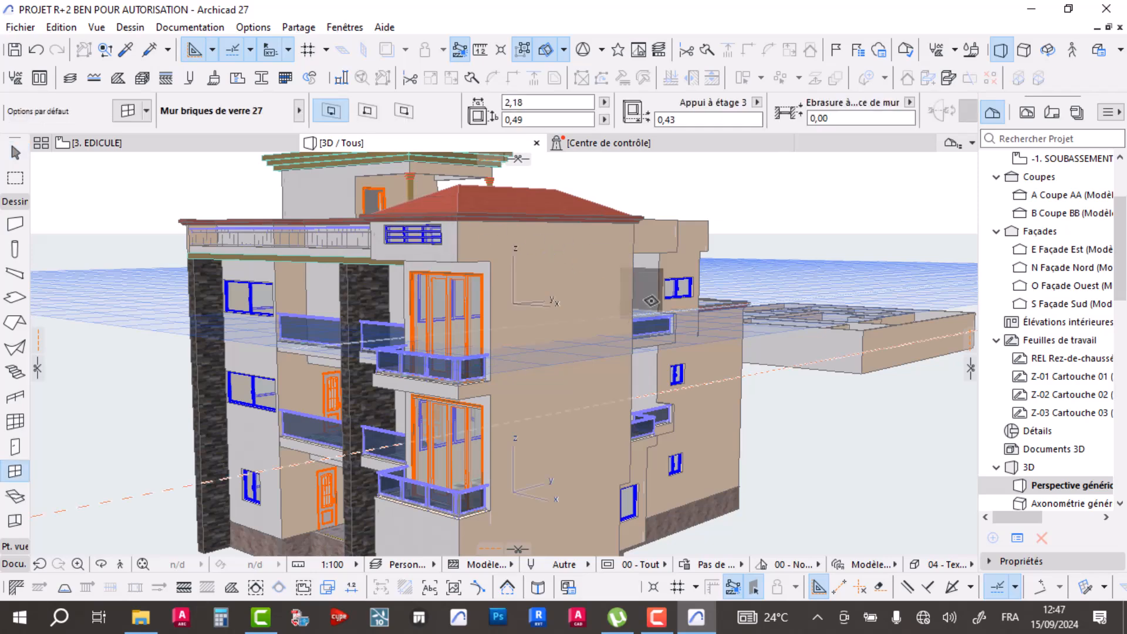
scroll(498, 315, "up", 5)
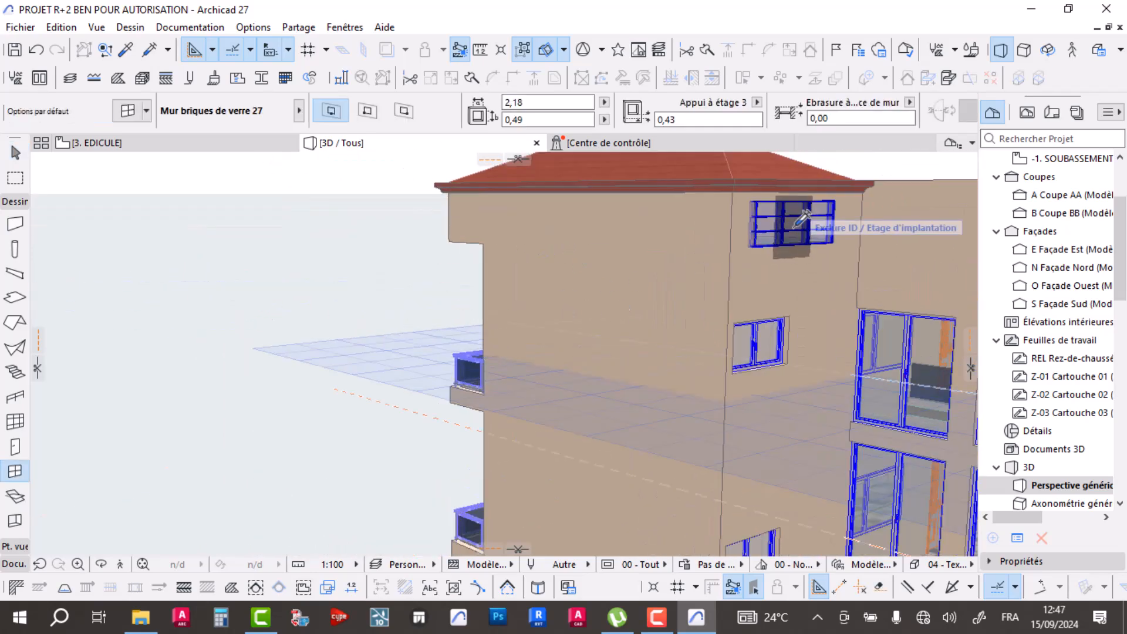
middle_click_drag(758, 287, 526, 251)
scroll(630, 248, "up", 2)
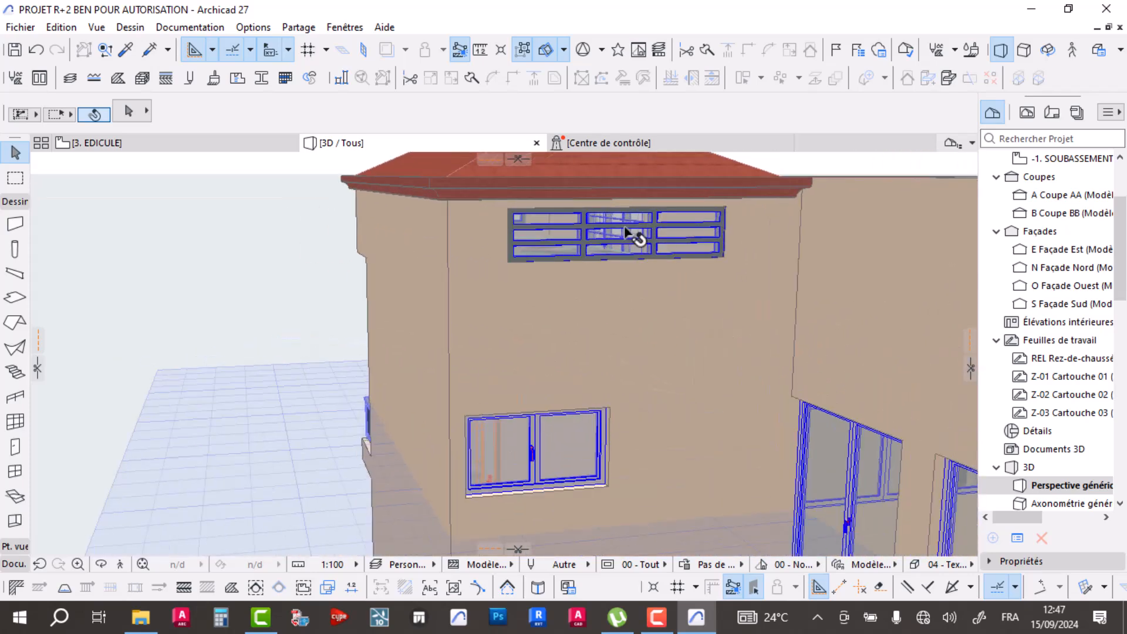
- Enter a new width for the glass-block window in the hipped-roof block's rear wall
left_click(625, 225)
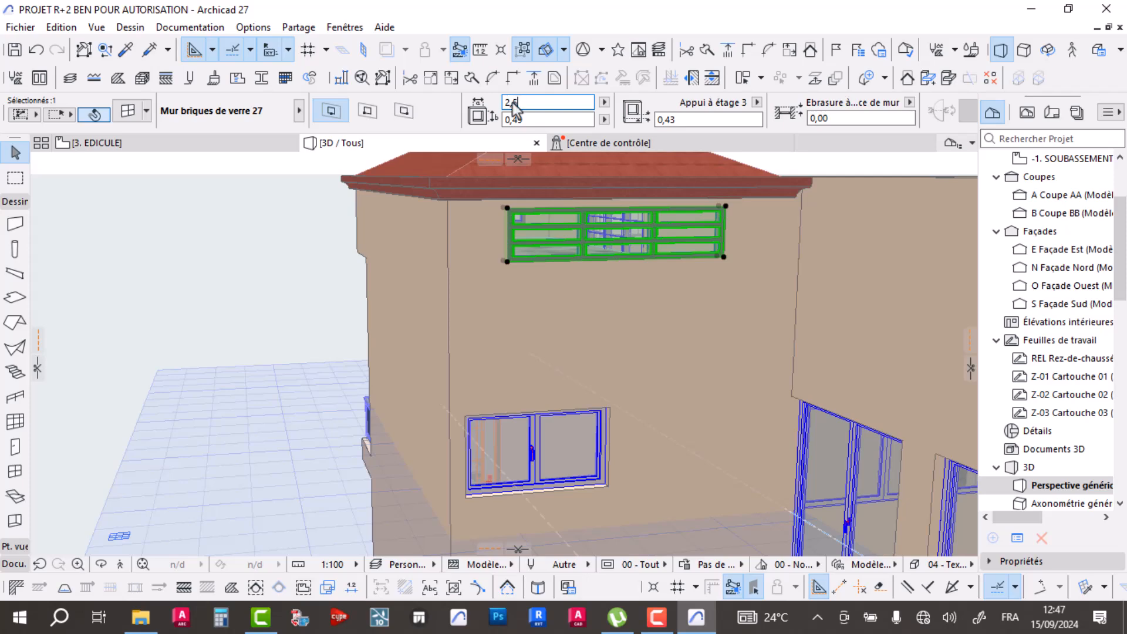
scroll(484, 317, "down", 2)
middle_click_drag(484, 317, 691, 291, "shift")
scroll(276, 280, "down", 3)
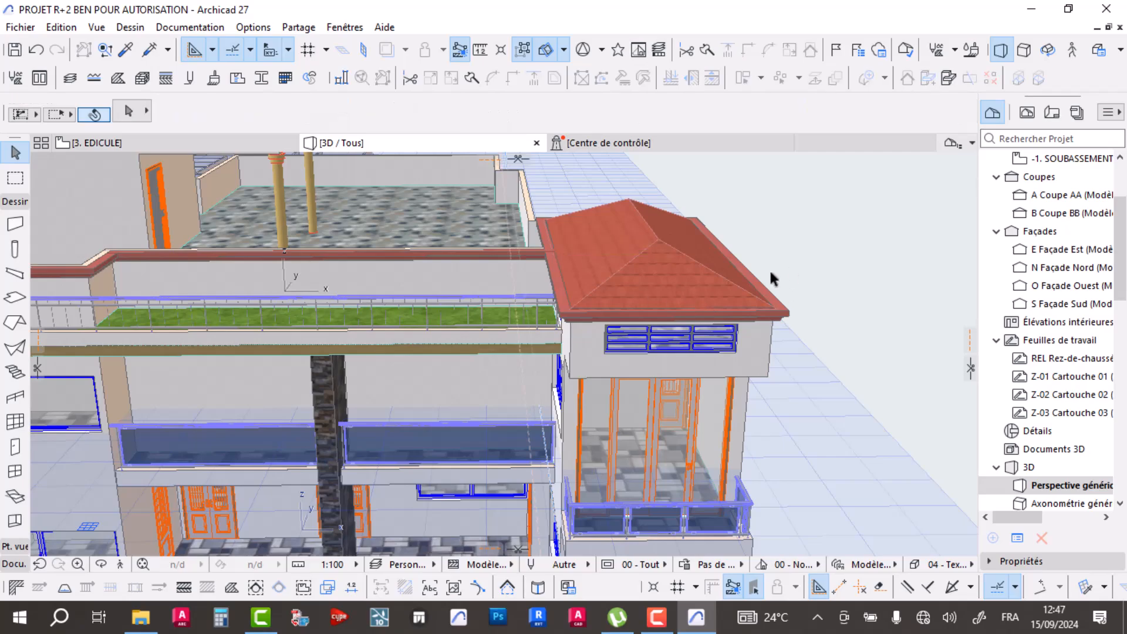
- Raise the lower edge of the R+2 wall above the front balcony, leaving a band about 0.56 m high beneath the roof slab
scroll(486, 329, "down", 3)
middle_click_drag(606, 280, 585, 416, "shift")
scroll(553, 326, "up", 5)
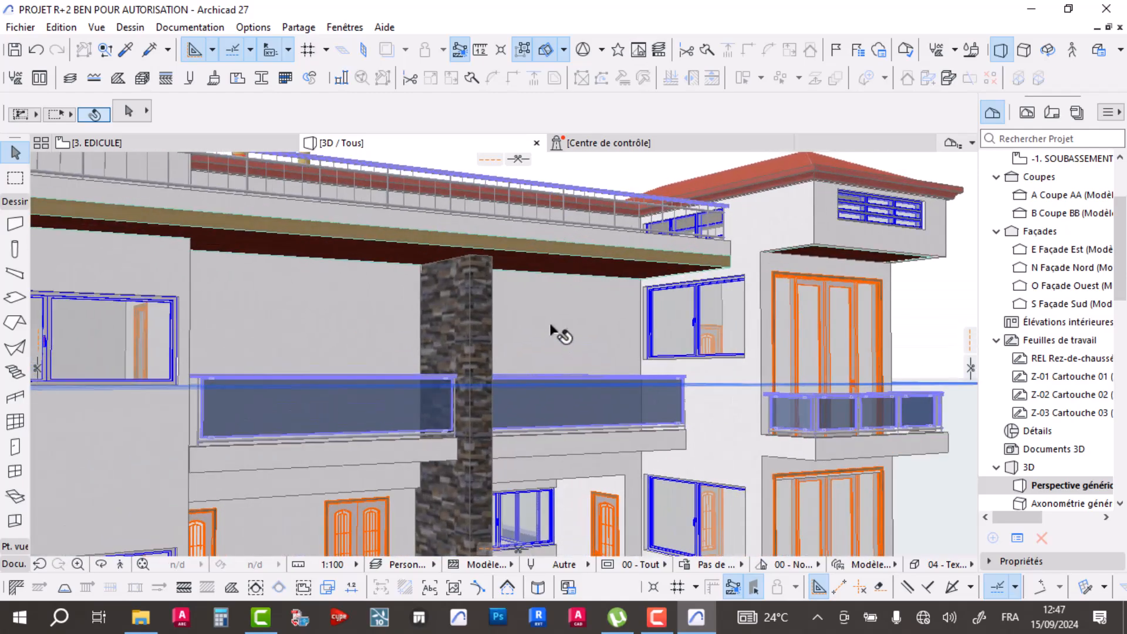
left_click(541, 322)
middle_click_drag(596, 372, 627, 340, "shift")
scroll(626, 338, "up", 6)
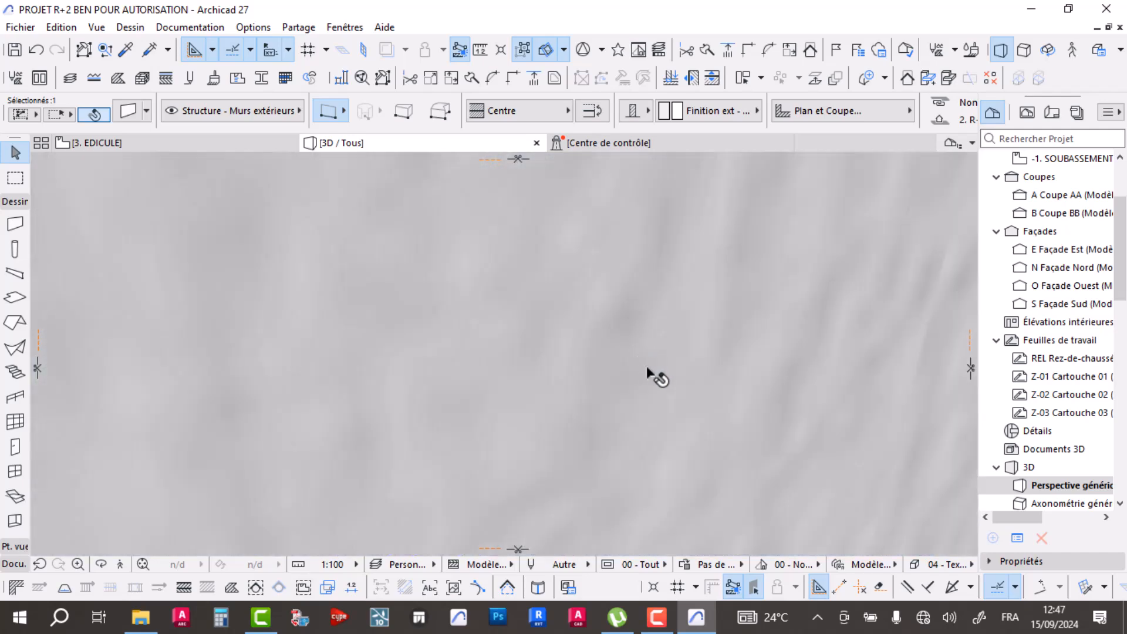
scroll(651, 388, "down", 3)
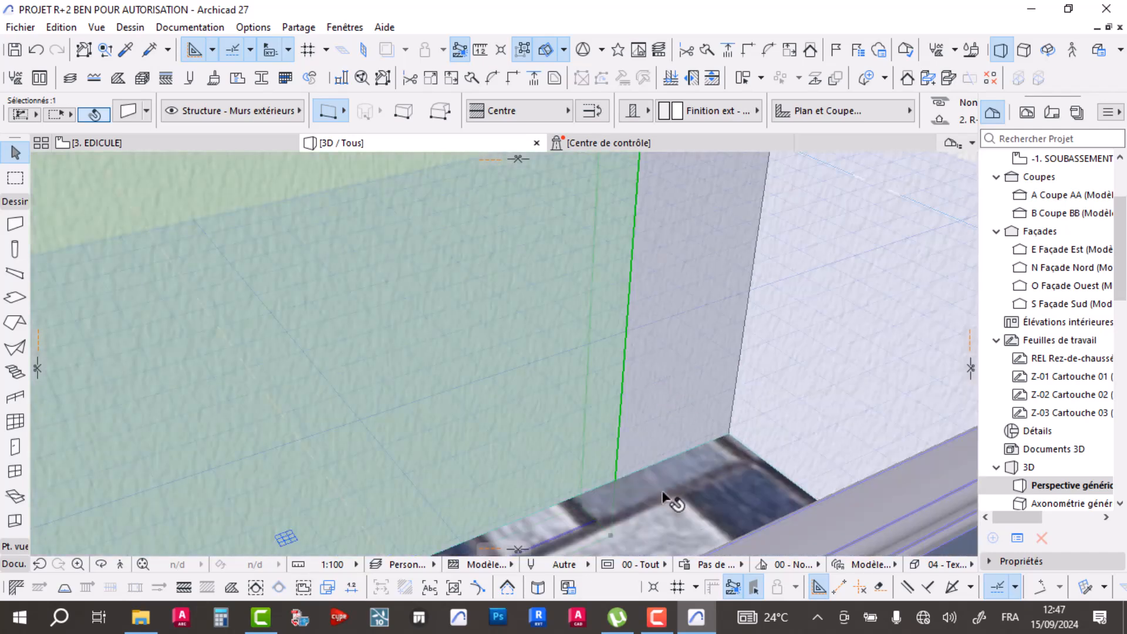
left_click(612, 533)
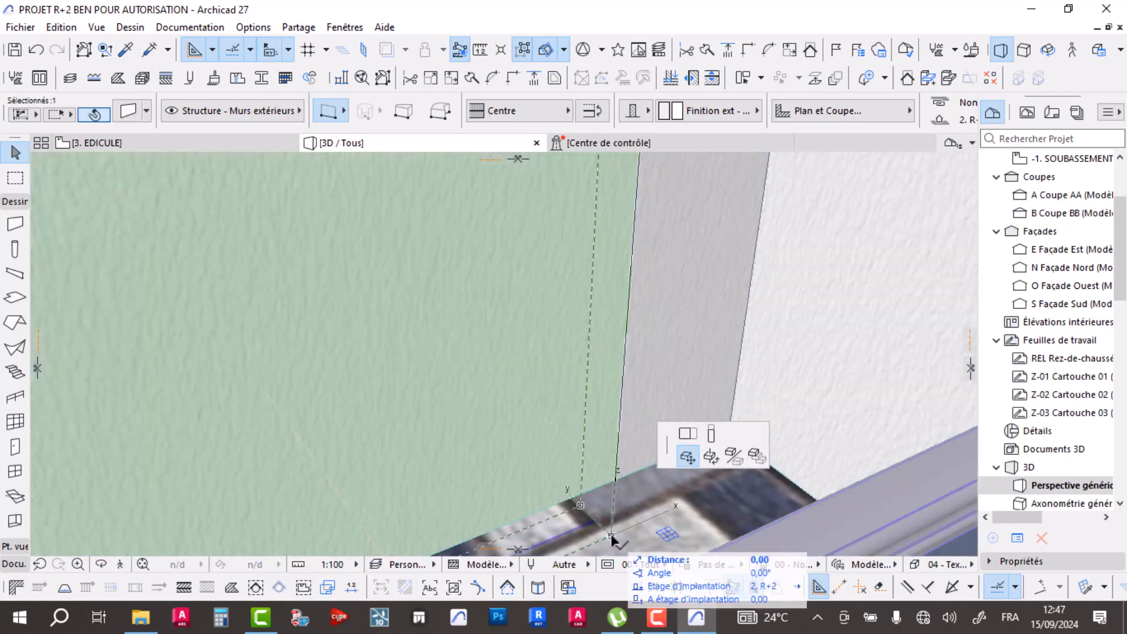
scroll(551, 232, "down", 5)
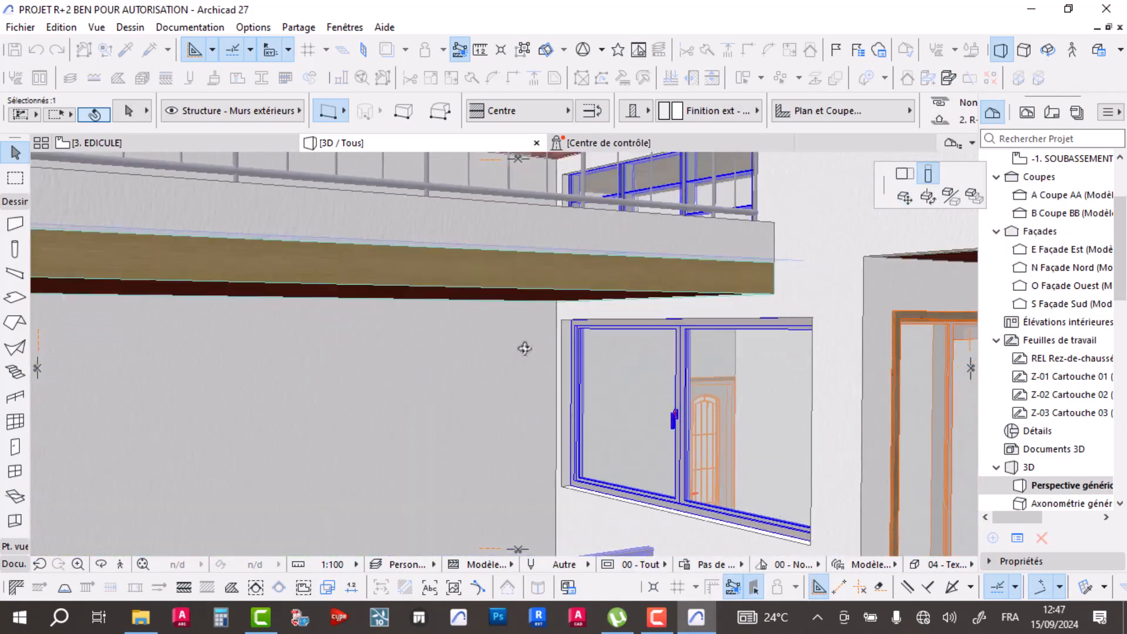
middle_click_drag(525, 348, 527, 337, "shift")
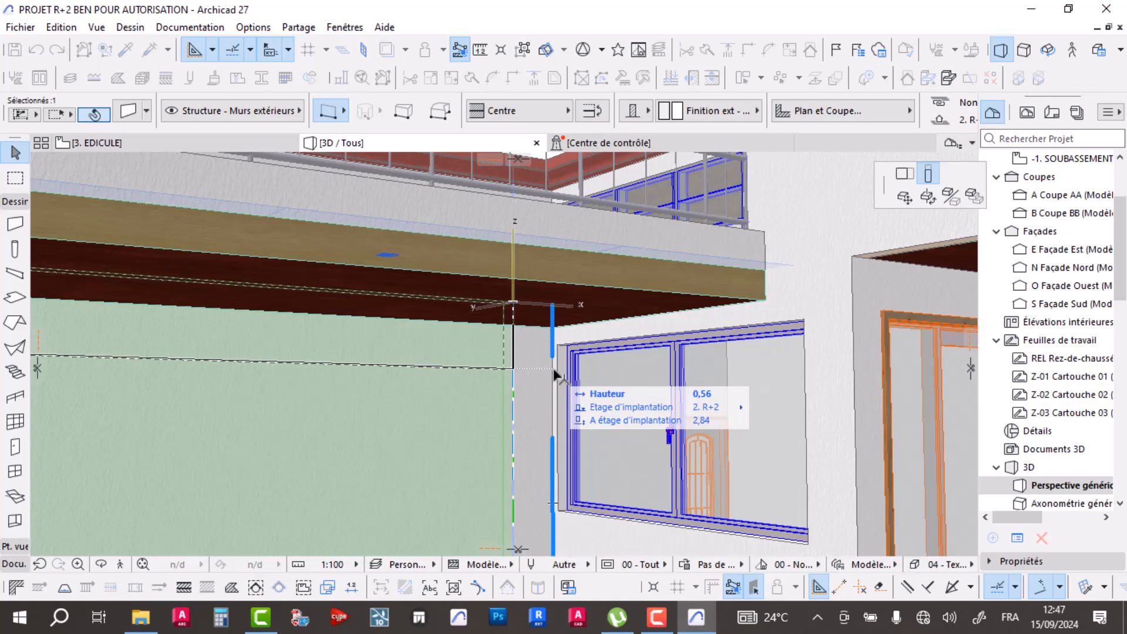
scroll(553, 368, "down", 3)
middle_click_drag(531, 343, 523, 332, "shift")
scroll(515, 324, "up", 3)
scroll(563, 327, "down", 2)
scroll(397, 333, "up", 2)
- Stretch the R+1 side-wall window next to the front balcony upwards to a height of about 1.77 m
middle_click_drag(397, 333, 508, 430, "shift")
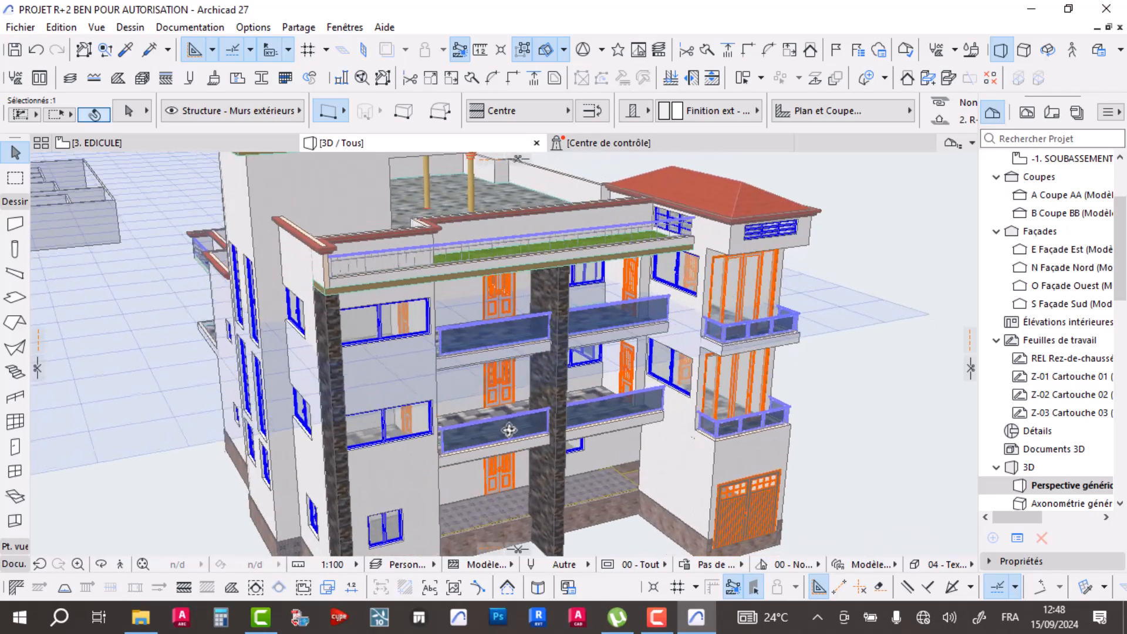
middle_click_drag(581, 405, 590, 358, "shift")
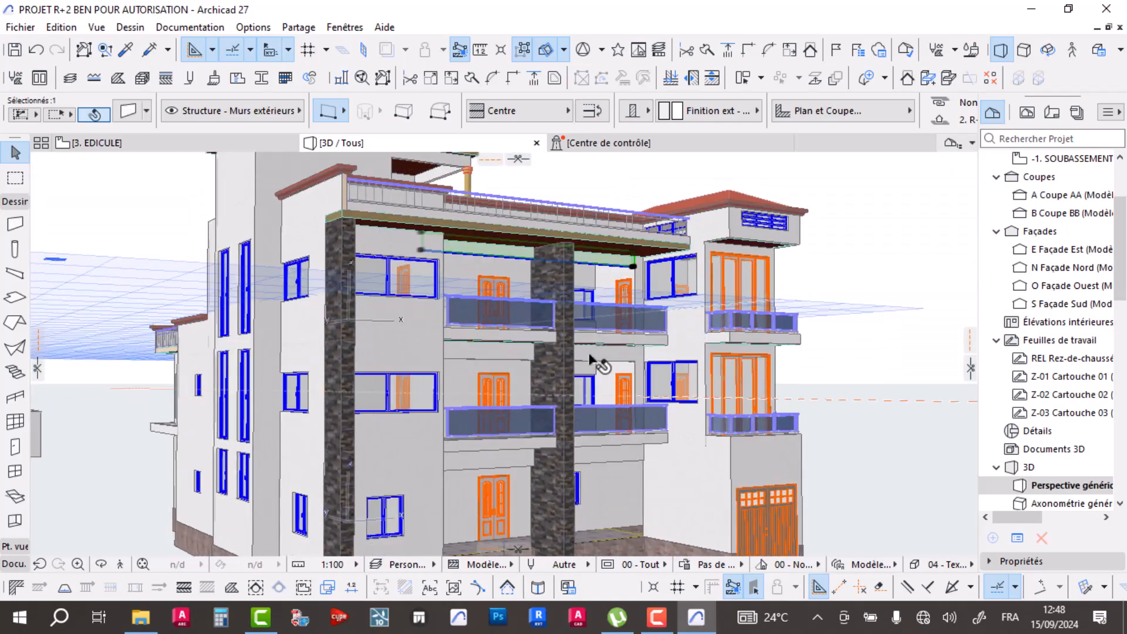
scroll(621, 396, "down", 5)
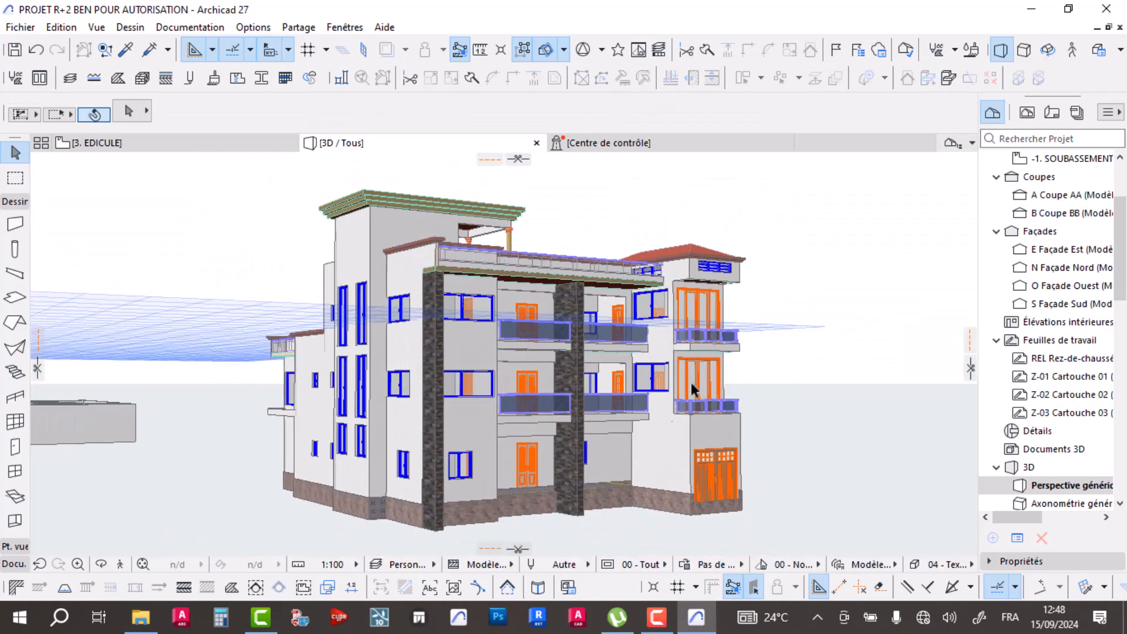
middle_click_drag(659, 405, 808, 365, "shift")
middle_click_drag(718, 362, 463, 376, "shift")
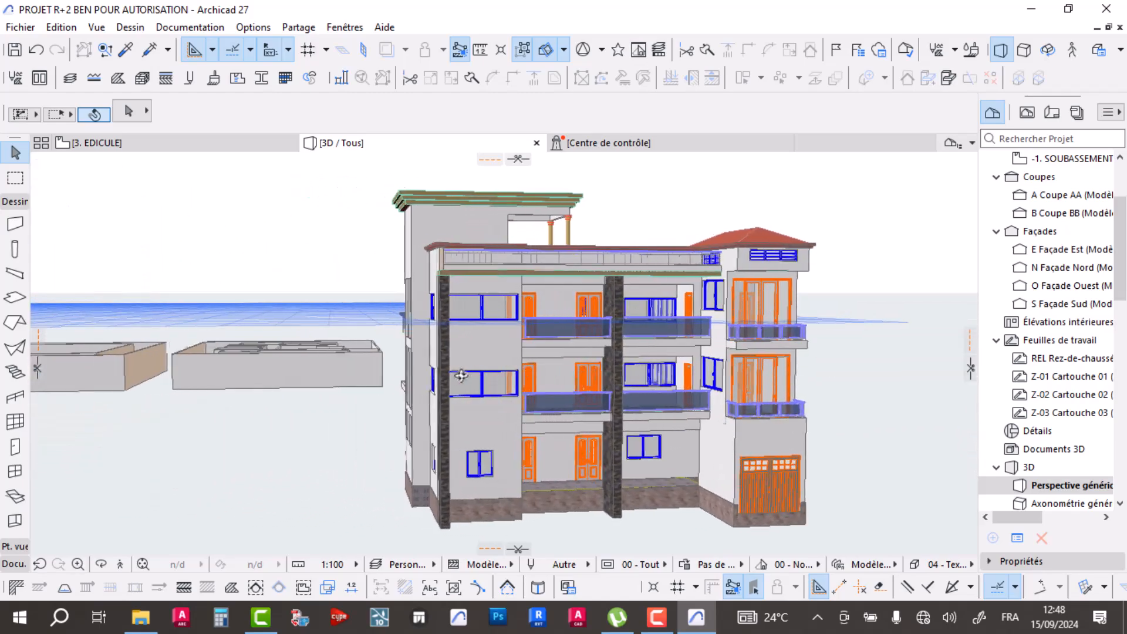
scroll(788, 282, "up", 8)
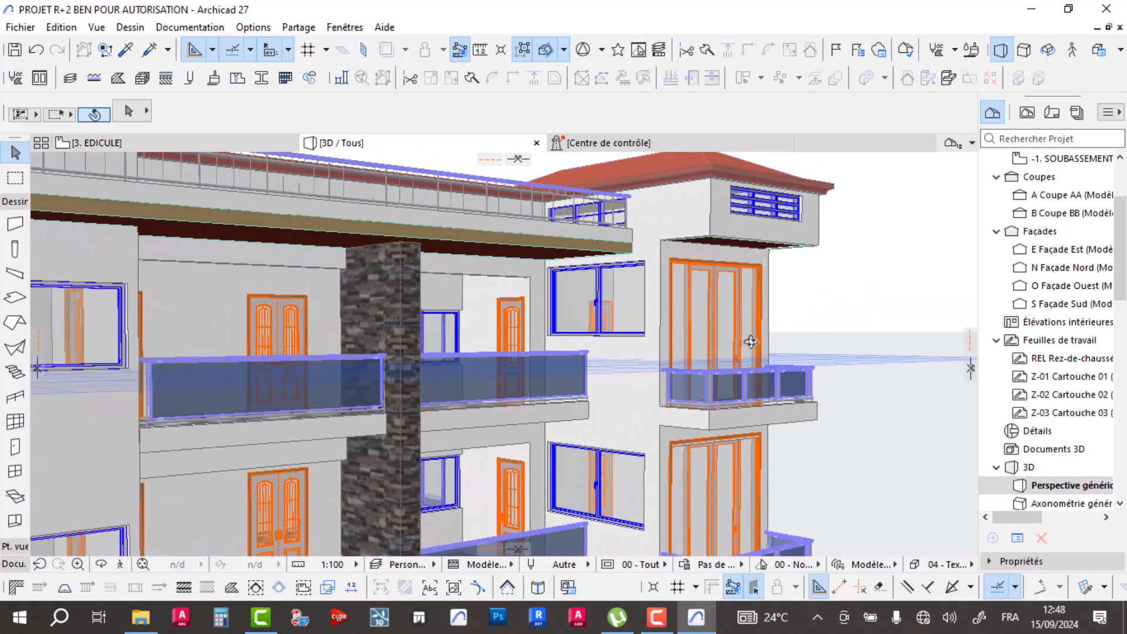
scroll(580, 485, "up", 3)
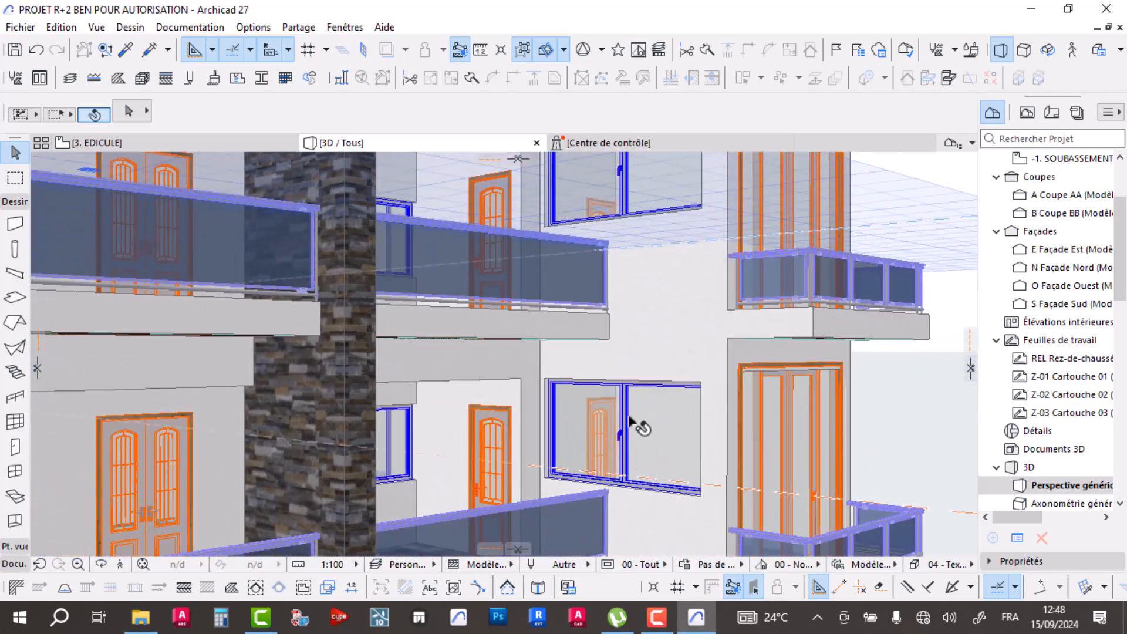
left_click(543, 380)
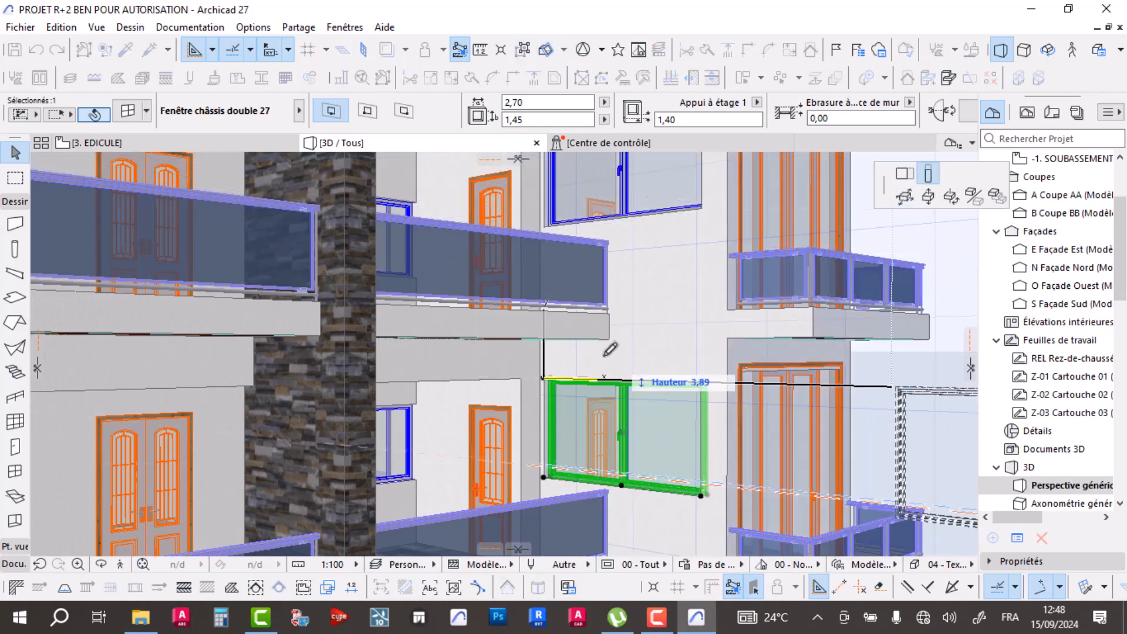
scroll(565, 348, "up", 3)
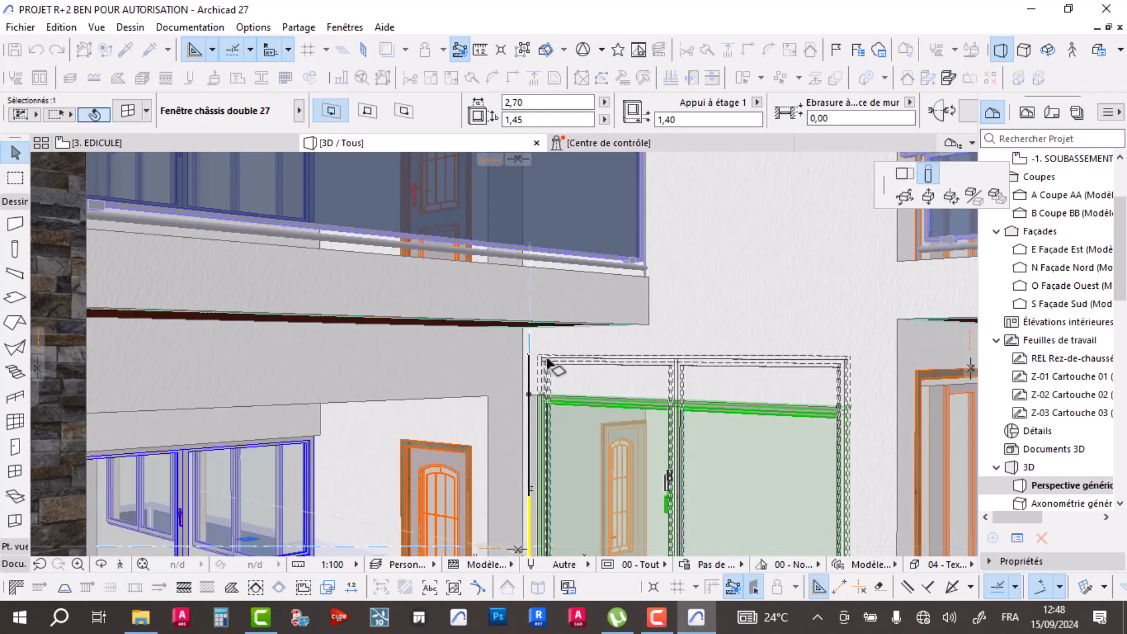
scroll(561, 360, "down", 5)
middle_click_drag(629, 390, 663, 364, "shift")
left_click(666, 350)
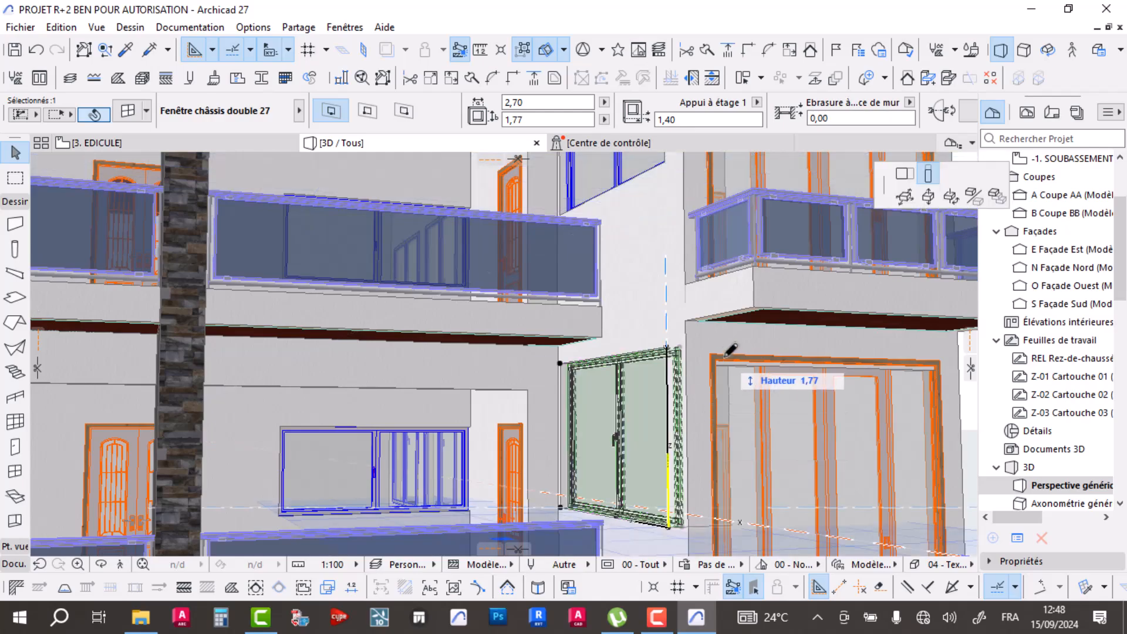
- Stretch the R+2 double-casement window behind the front balcony to a height of 1.40 m
middle_click_drag(717, 348, 466, 285, "shift")
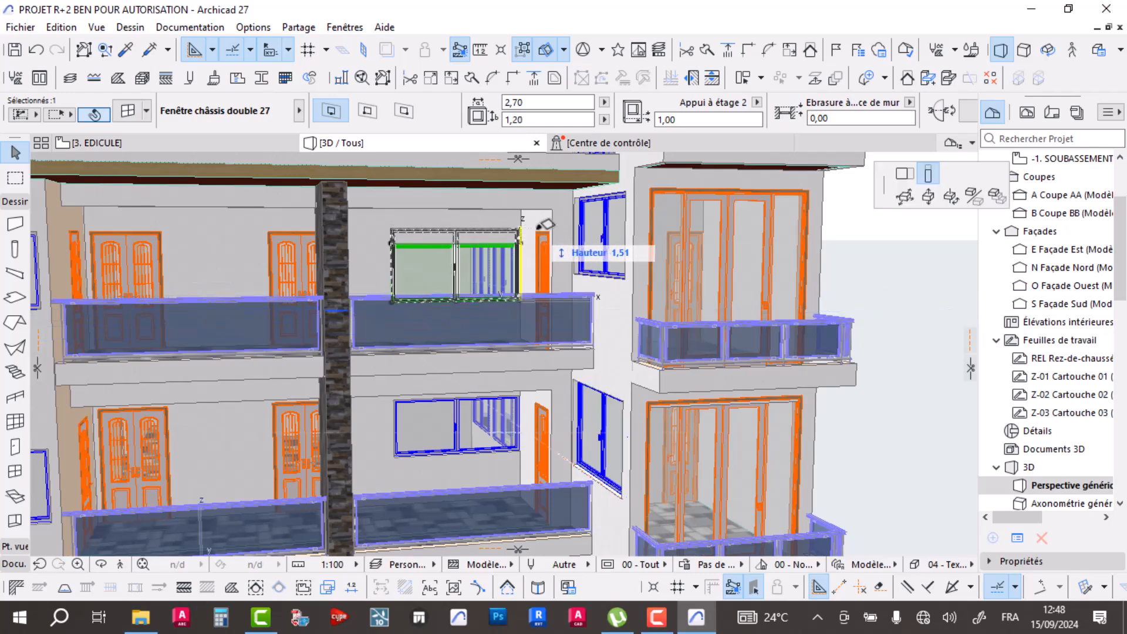
middle_click_drag(403, 284, 442, 298, "shift")
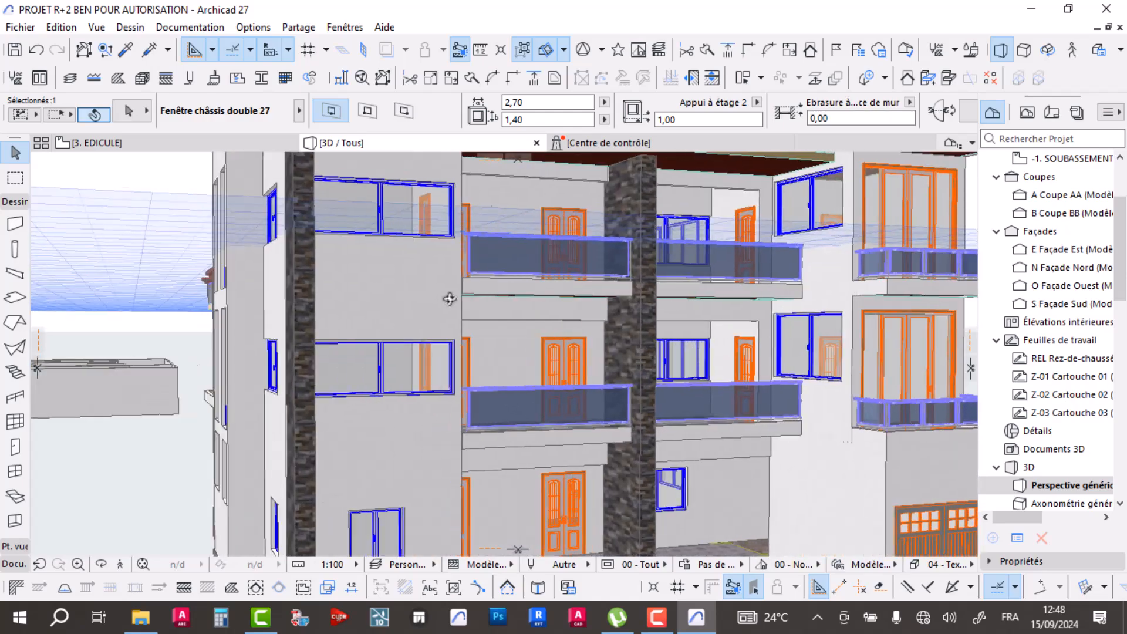
- Set the thickness of the three stacked roof slabs over the edicule to 0.12 m
scroll(443, 299, "down", 10)
middle_click_drag(243, 449, 297, 452, "shift")
scroll(246, 250, "up", 5)
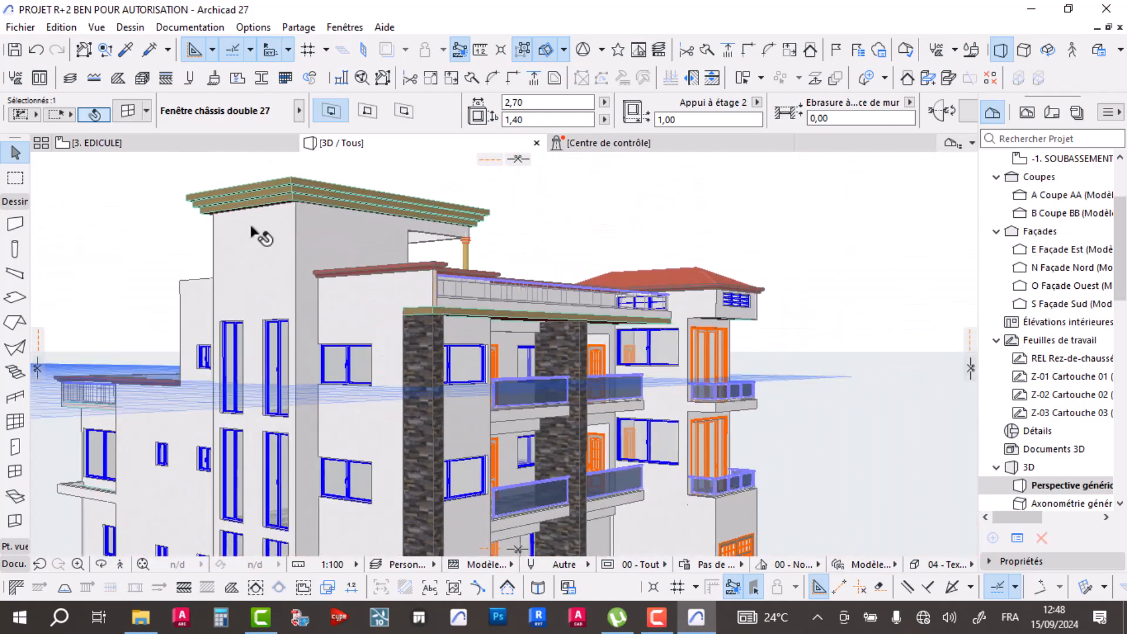
scroll(293, 182, "up", 10)
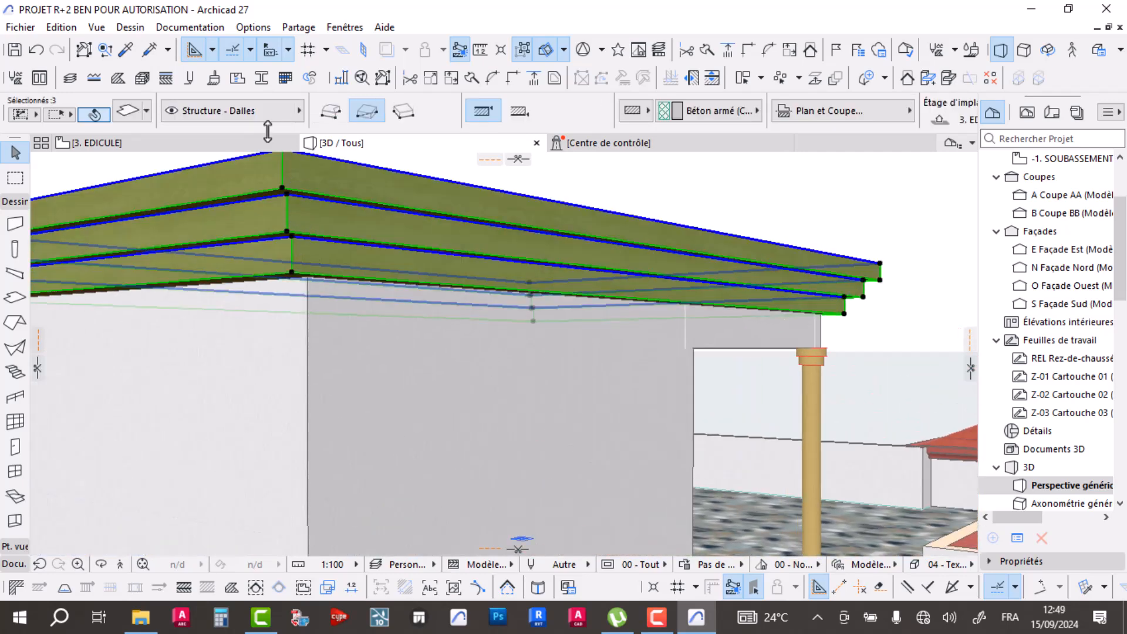
scroll(731, 111, "down", 3)
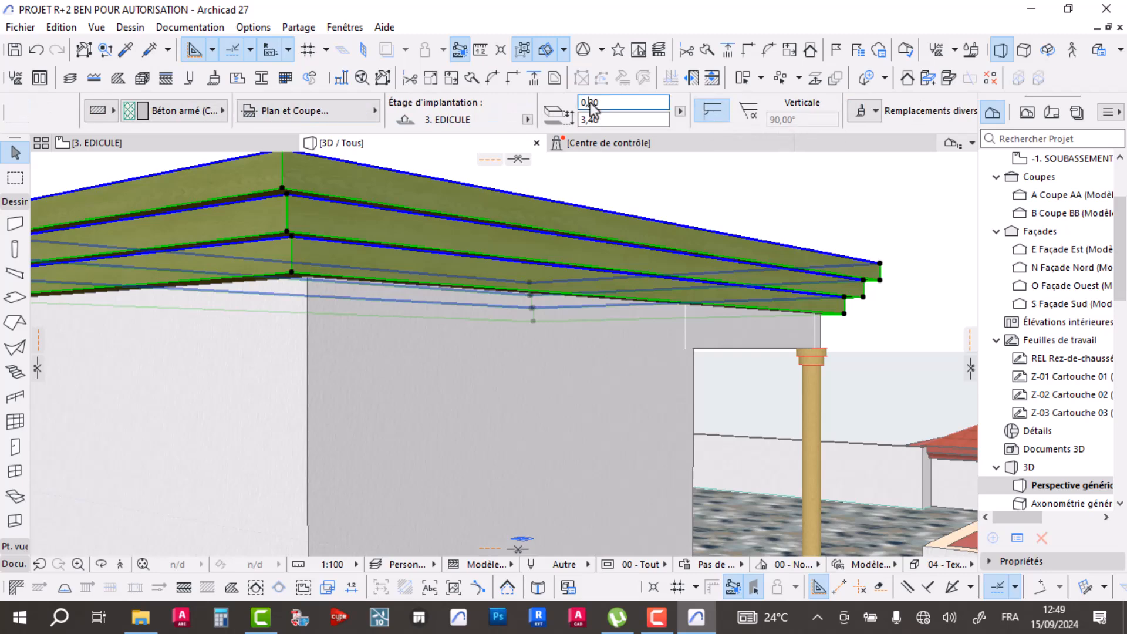
key("Return")
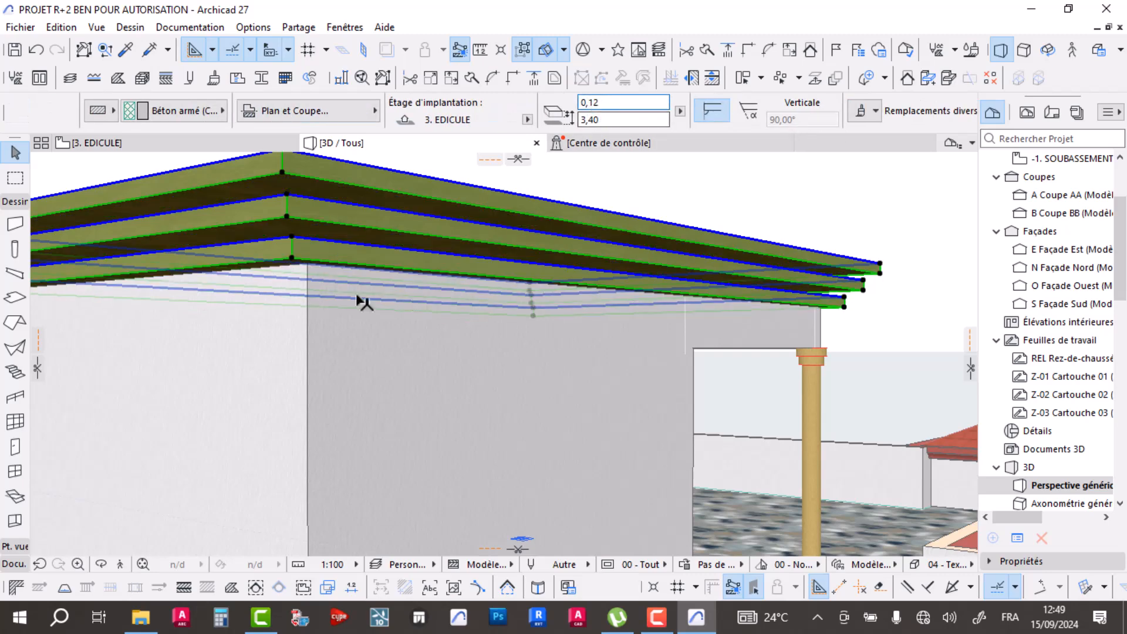
scroll(361, 300, "down", 3)
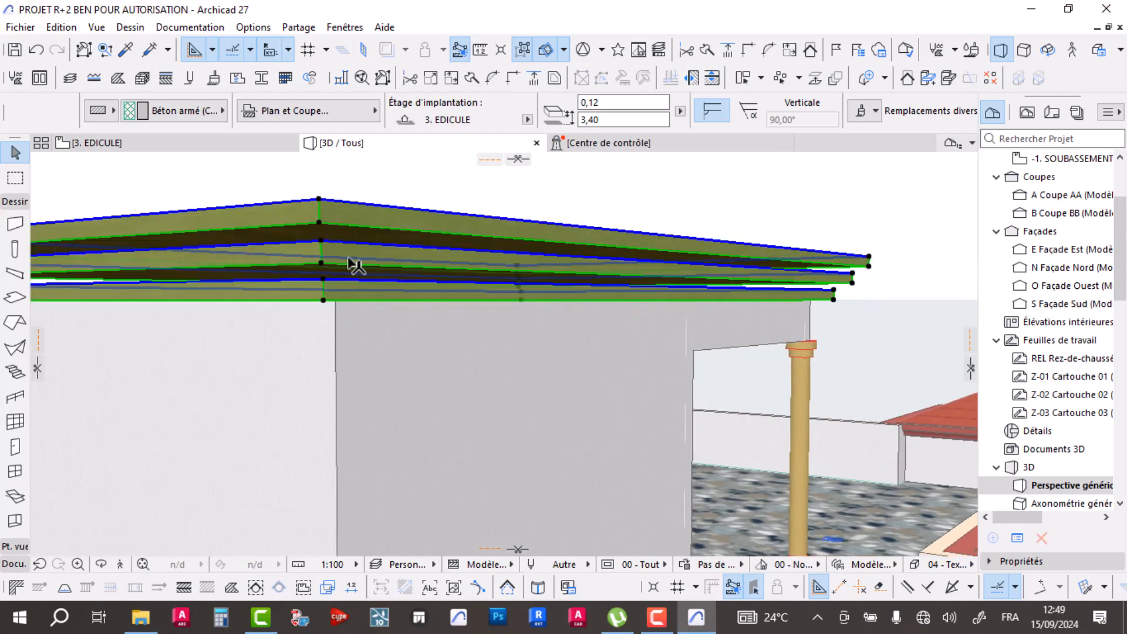
key("Escape")
scroll(332, 263, "up", 2)
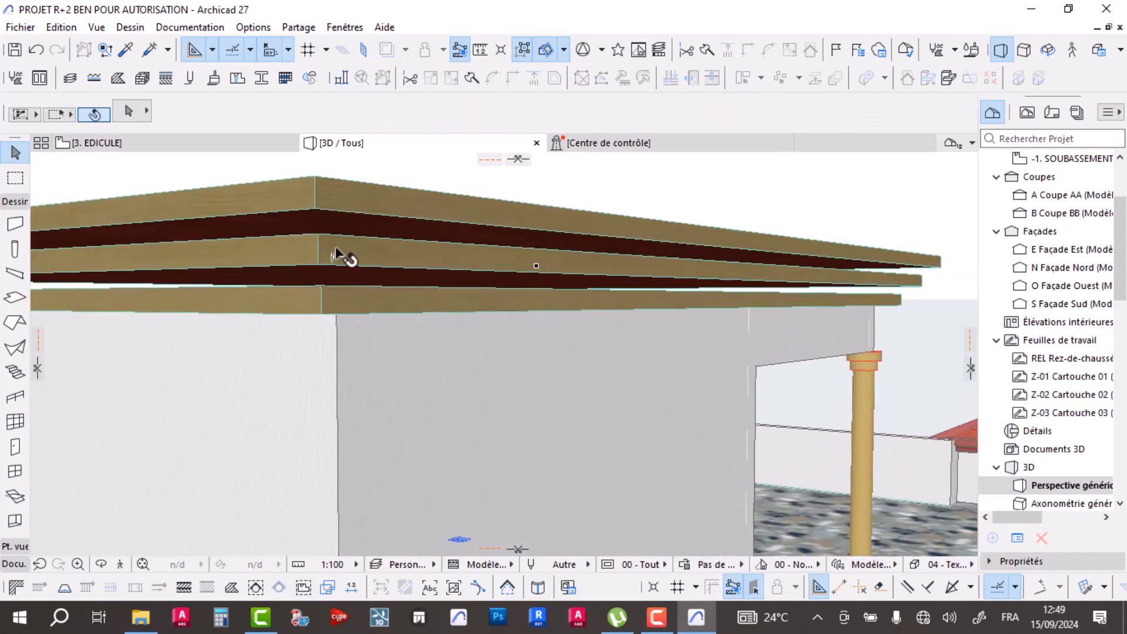
scroll(411, 323, "down", 8)
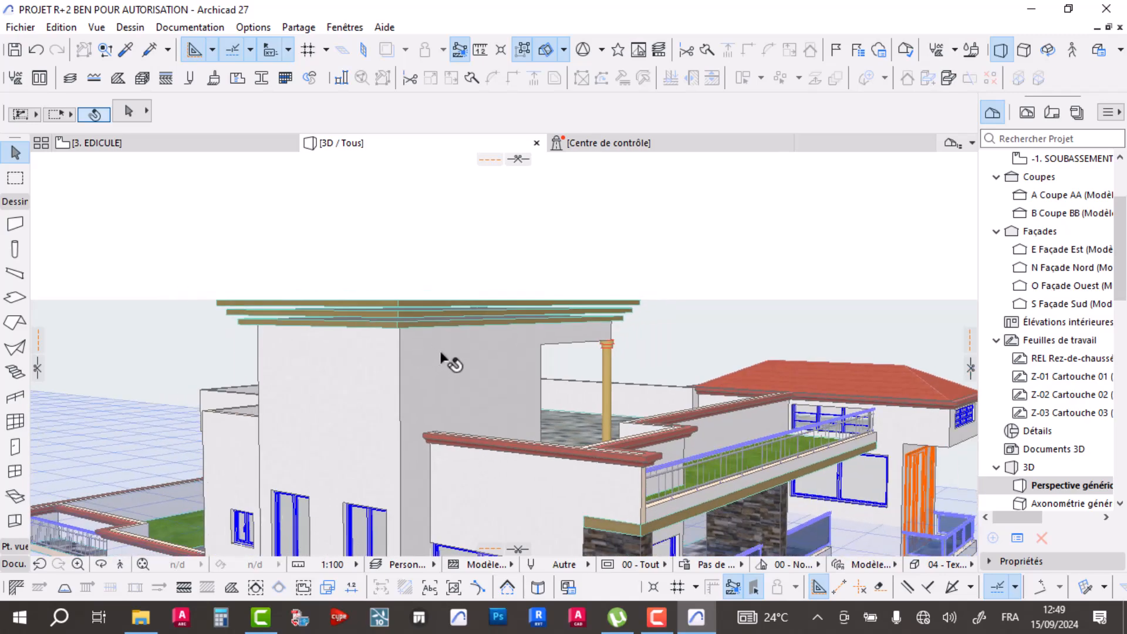
- Undo the edicule roof slabs' thickness change to compare their appearance, and restore the thinner slabs
left_click_drag(441, 357, 411, 347)
key("ctrl+z")
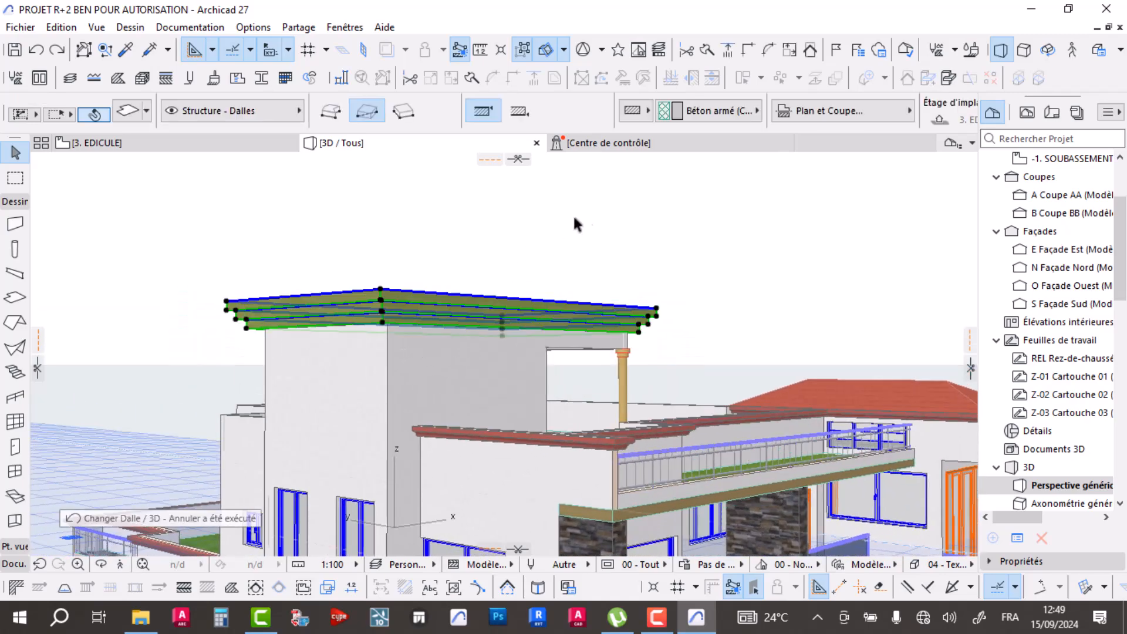
left_click(574, 220)
scroll(568, 332, "down", 2)
left_click_drag(451, 343, 495, 302)
scroll(477, 313, "up", 5)
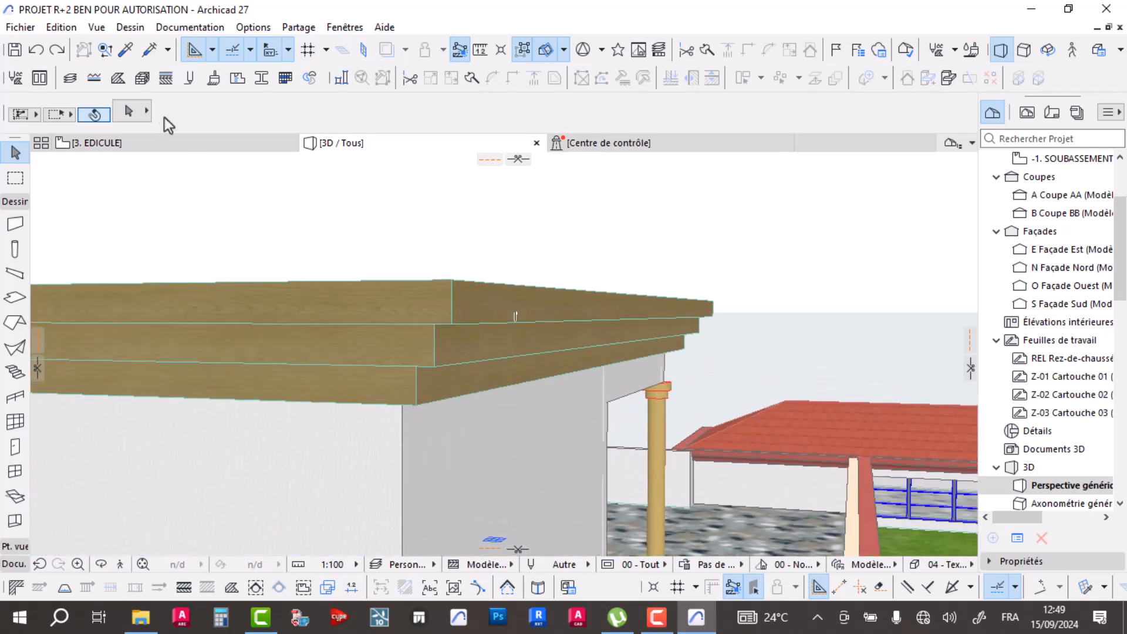
key("ctrl+shift+z")
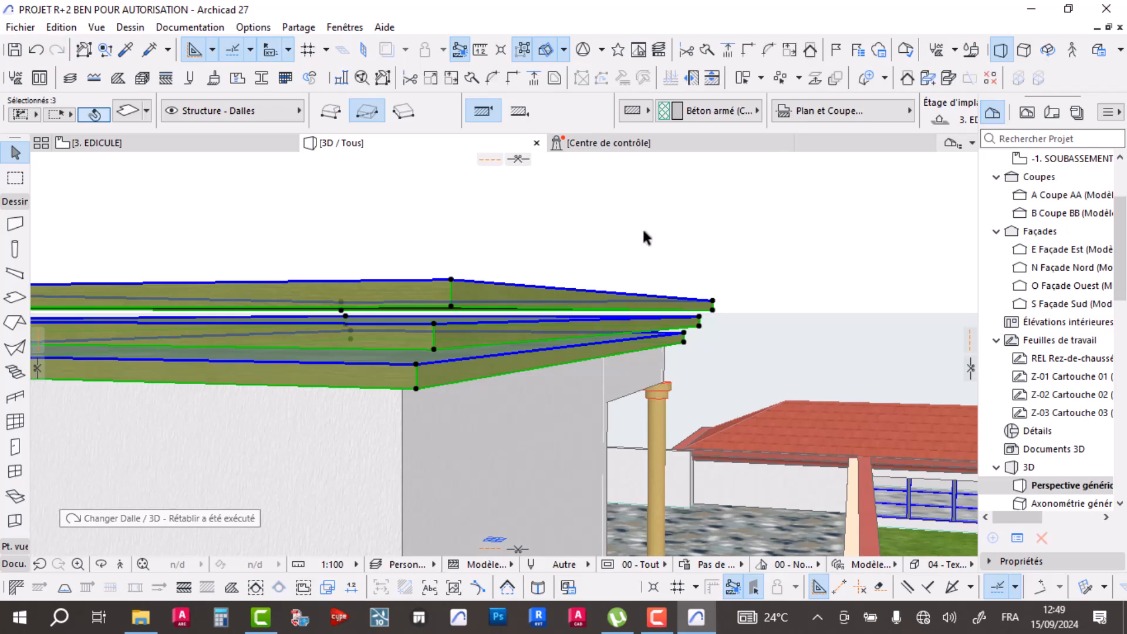
left_click(646, 239)
- Move the middle edicule roof slab down 0.08 m so it rests on the lowest slab
scroll(431, 369, "up", 1)
left_click(437, 345)
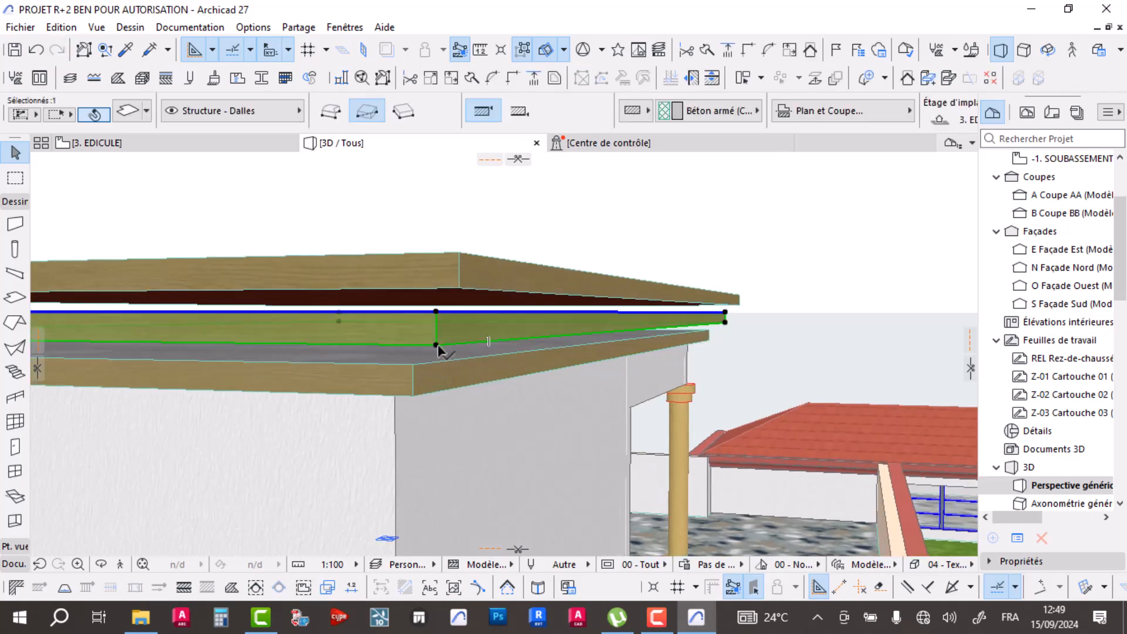
left_click(438, 345)
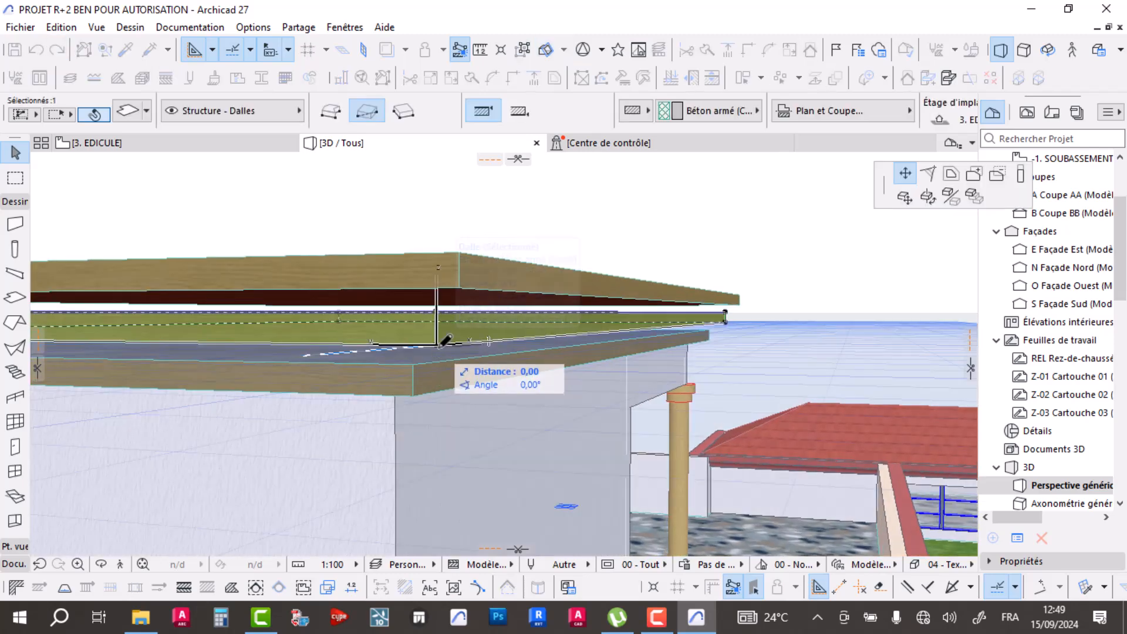
left_click(908, 198)
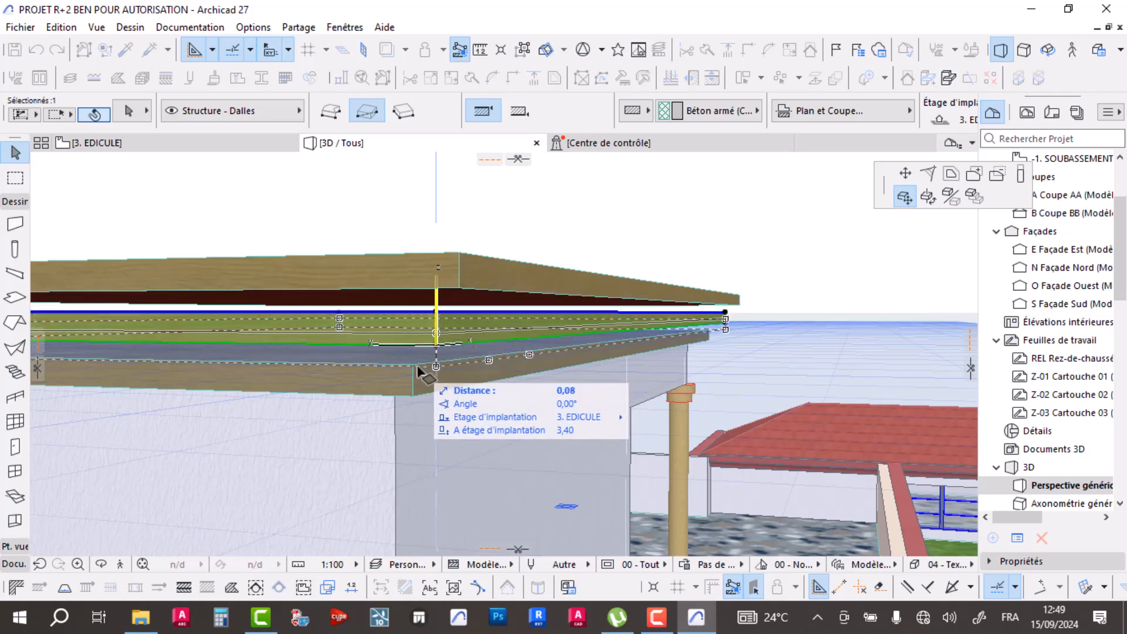
left_click(422, 370)
- Lower the top edicule roof slab vertically until it rests on the middle slab
left_click(455, 285)
left_click(459, 288)
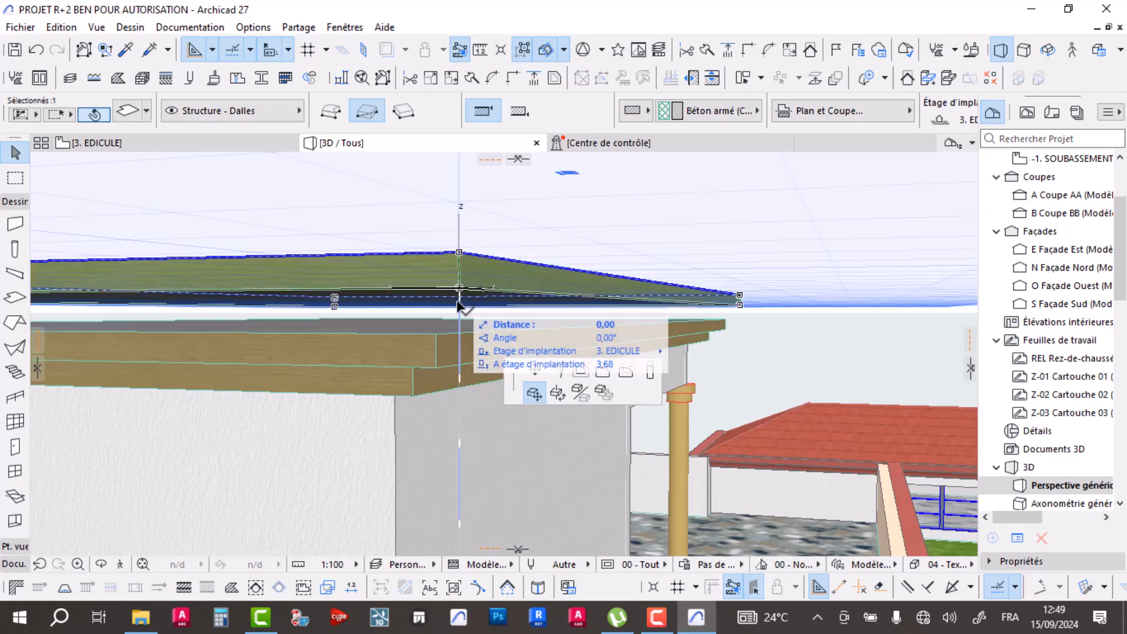
left_click(459, 336)
left_click(569, 214)
- Return to the 3. EDICULE floor plan and show the hipped-roof block's end
middle_click_drag(459, 261, 460, 346, "shift")
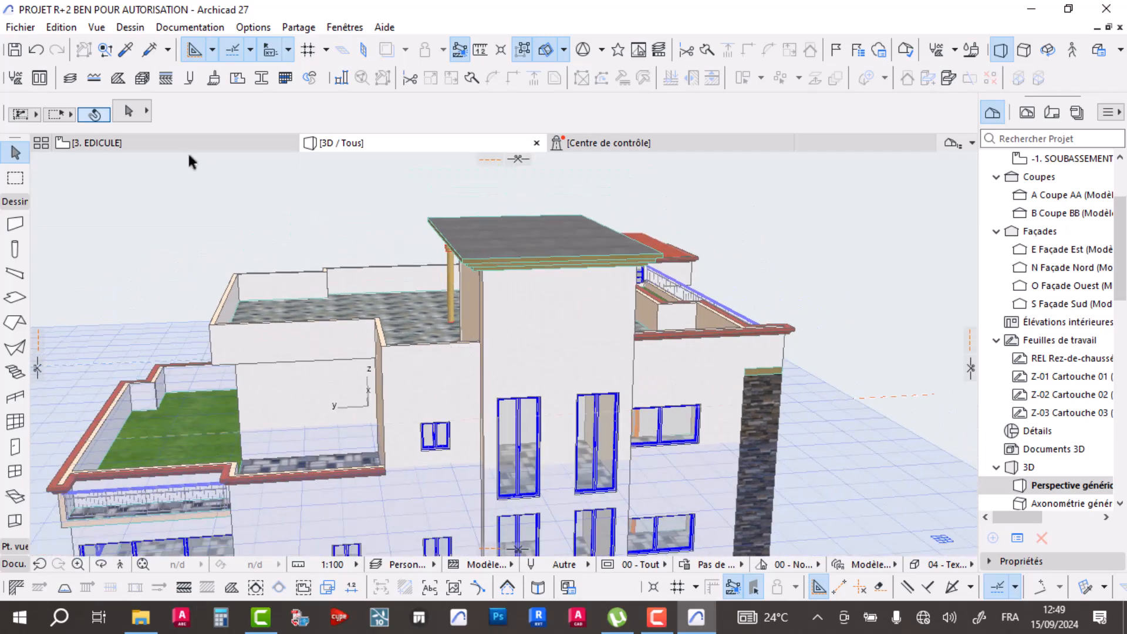
left_click(186, 146)
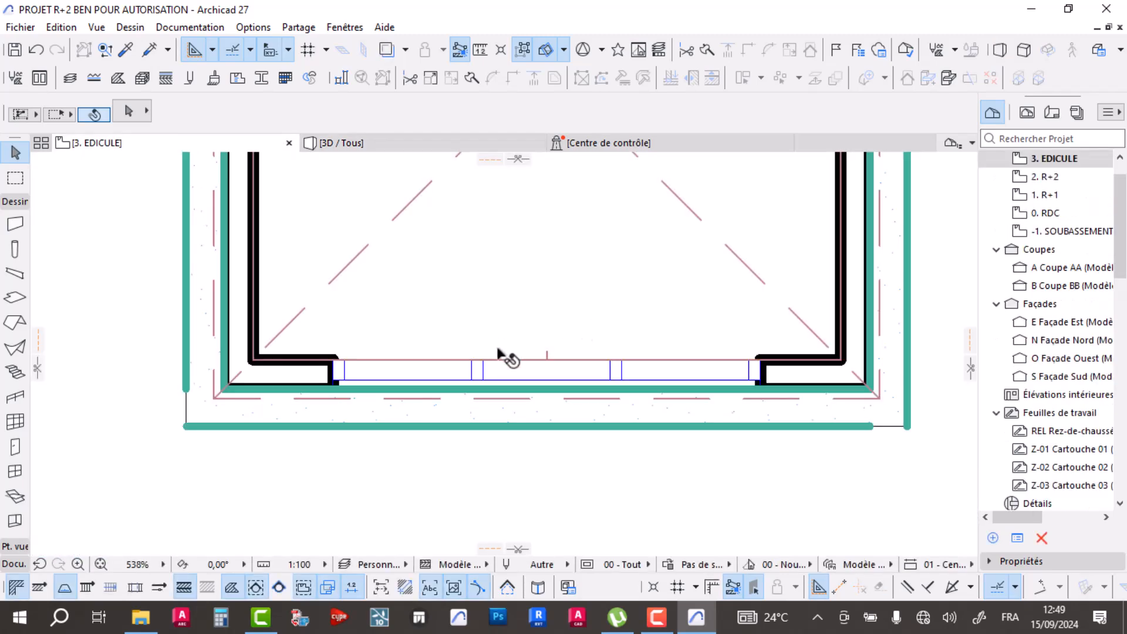
scroll(517, 329, "down", 7)
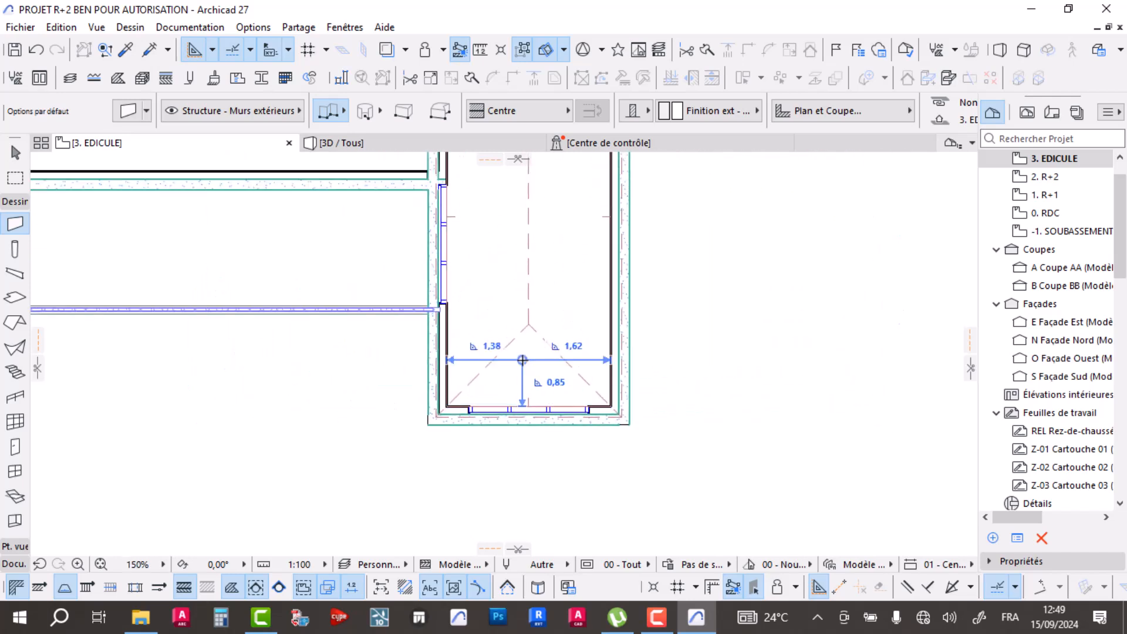
left_click(130, 113)
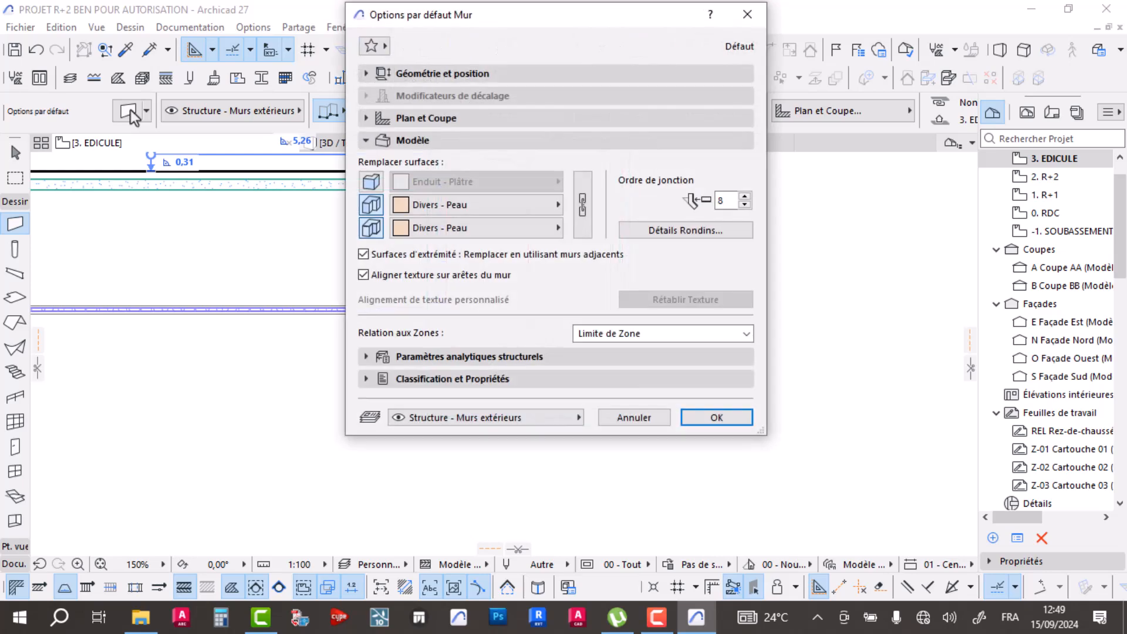
left_click(535, 73)
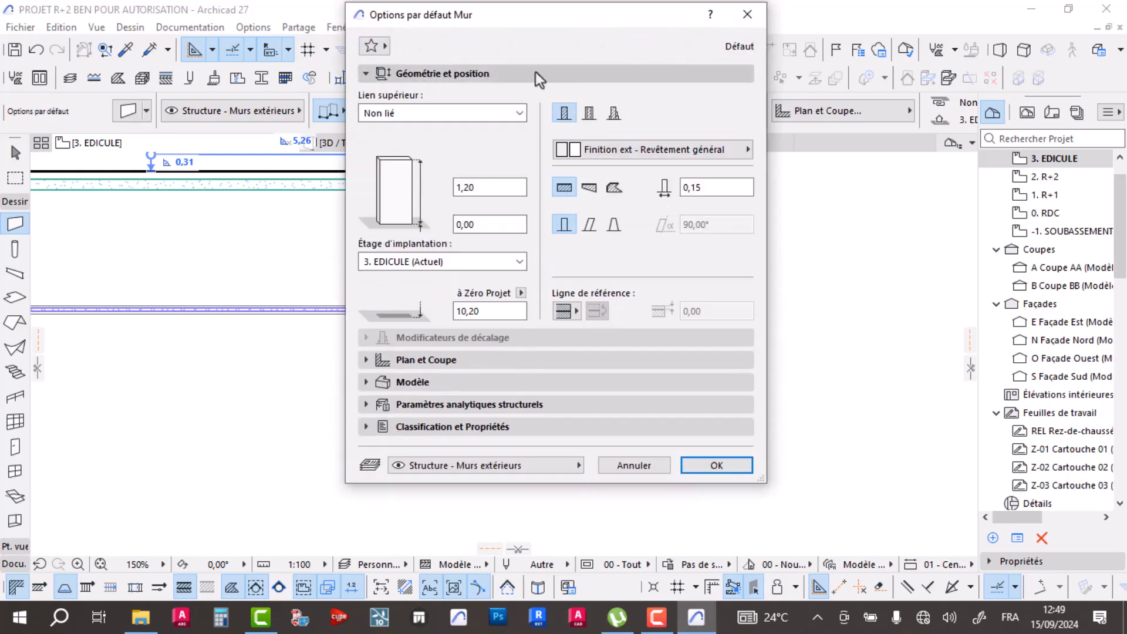
key("Escape")
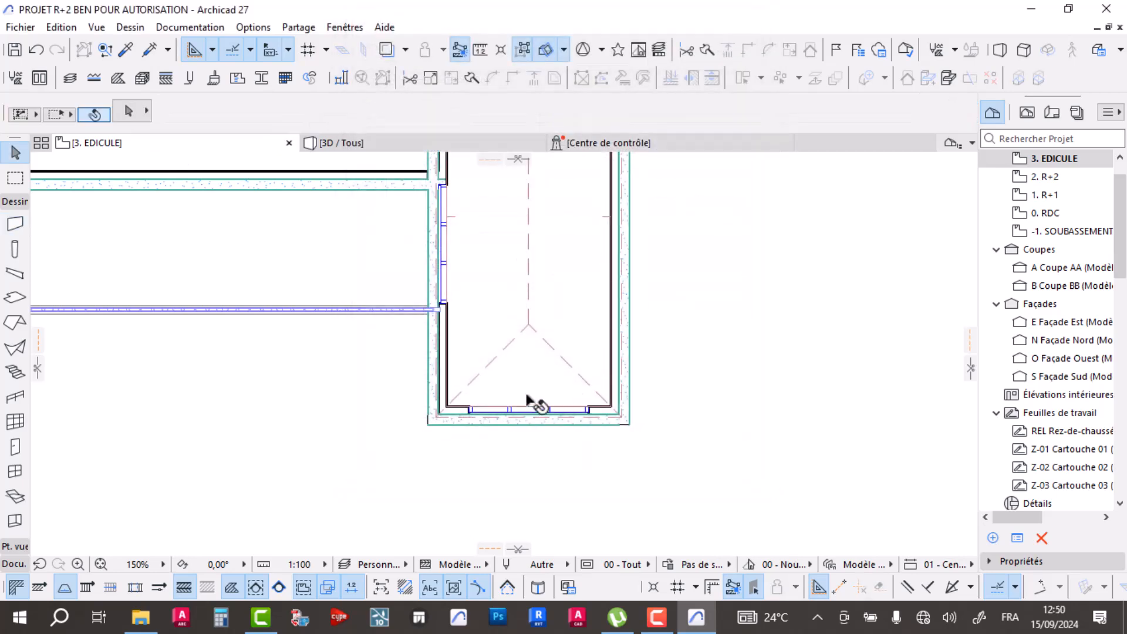
- Pick up the existing front cornice wall's settings for new walls and show the terrace parapet around the edicule
scroll(403, 214, "up", 3)
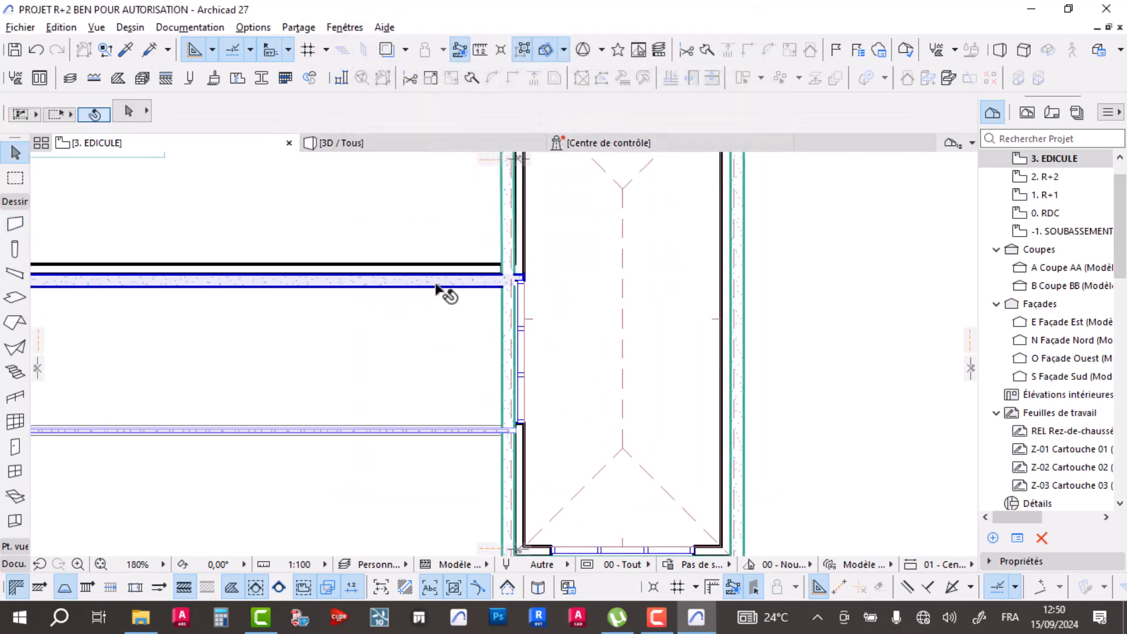
left_click(443, 287)
scroll(575, 301, "down", 8)
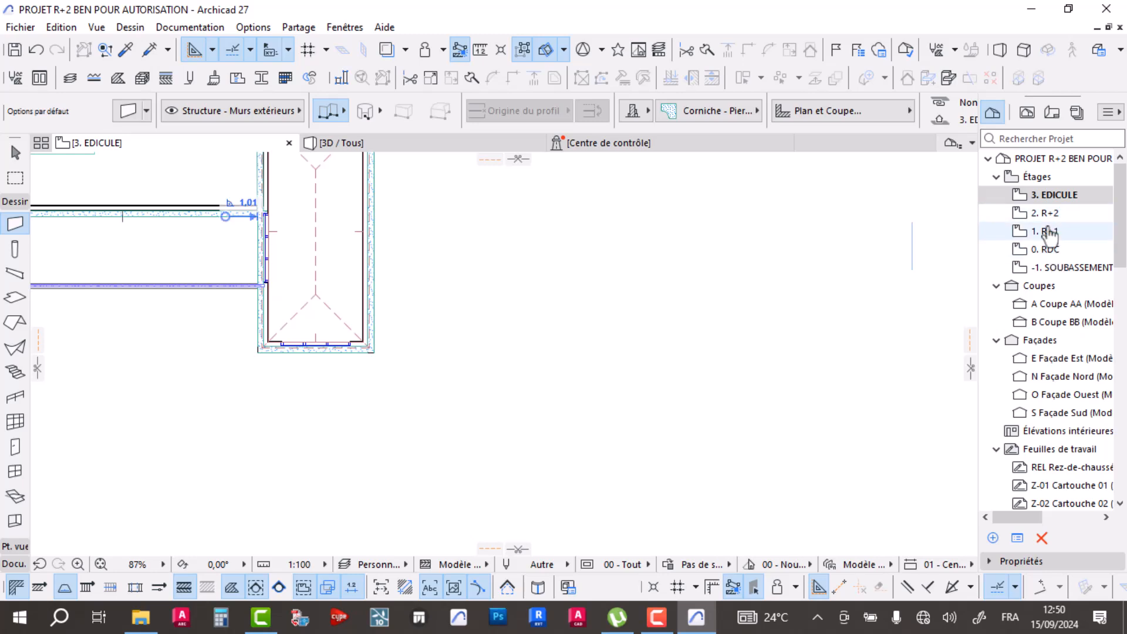
middle_click_drag(469, 292, 523, 361)
scroll(522, 361, "up", 12)
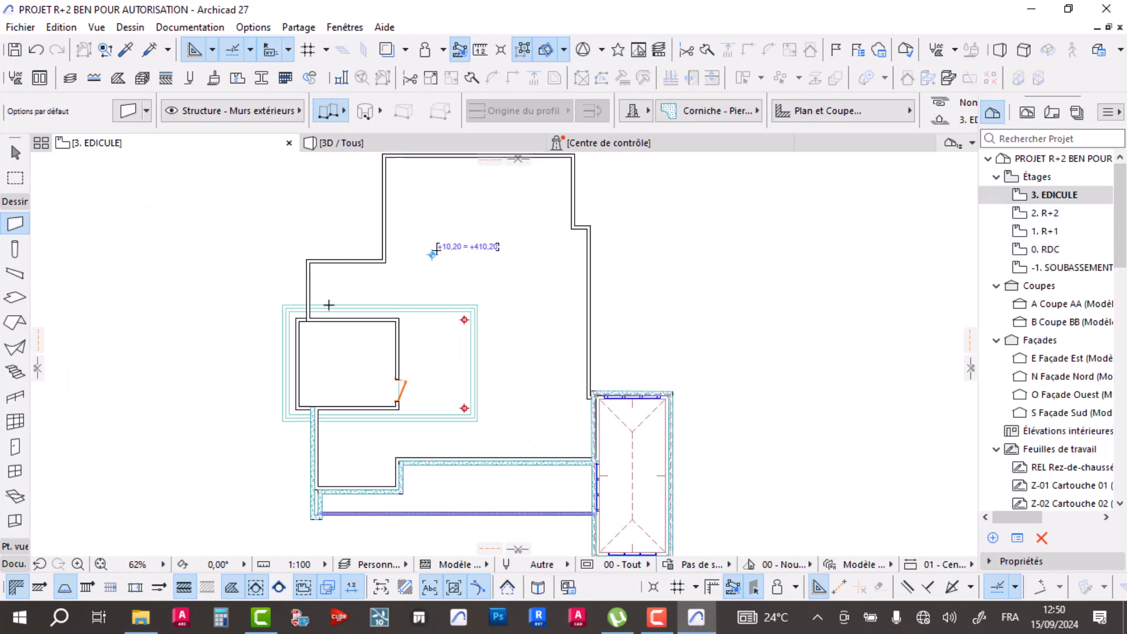
- Start a cornice wall chain where the parapet meets the edicule, following its outer face and including a 3.40 m segment
left_click(243, 375)
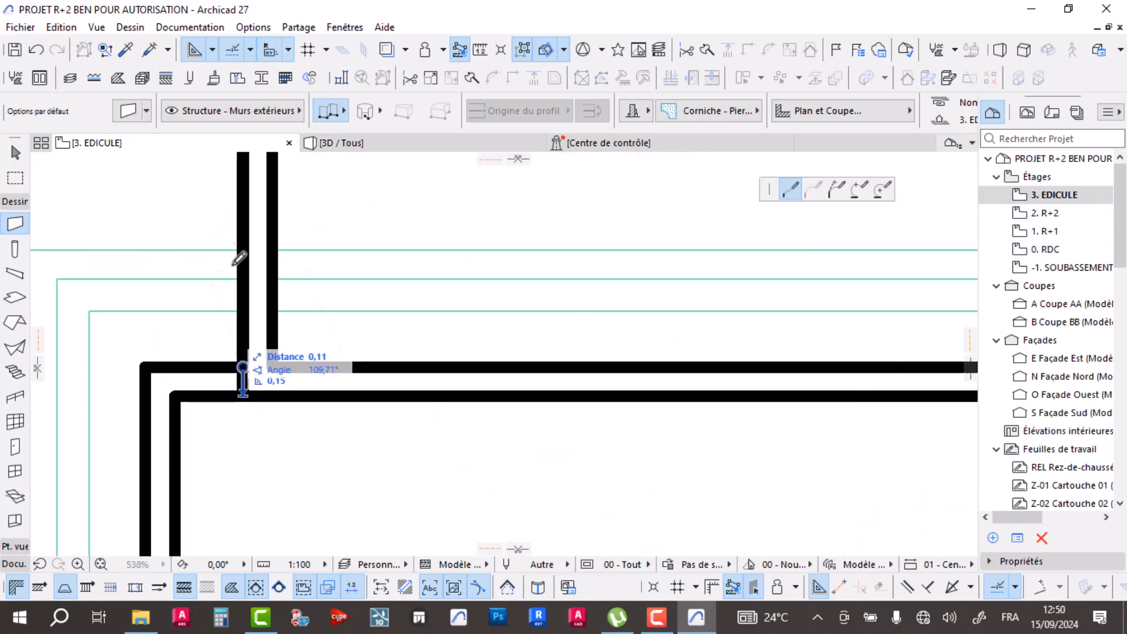
scroll(244, 227, "down", 4)
scroll(282, 241, "up", 2)
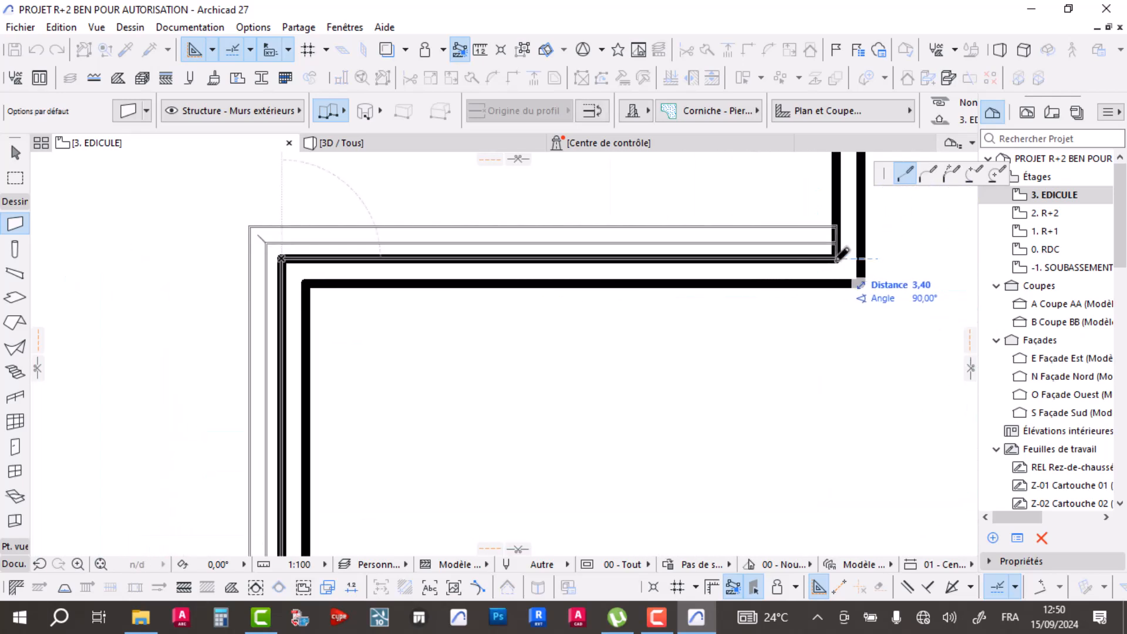
scroll(836, 259, "down", 3)
middle_click_drag(836, 259, 777, 484)
middle_click_drag(779, 224, 677, 420)
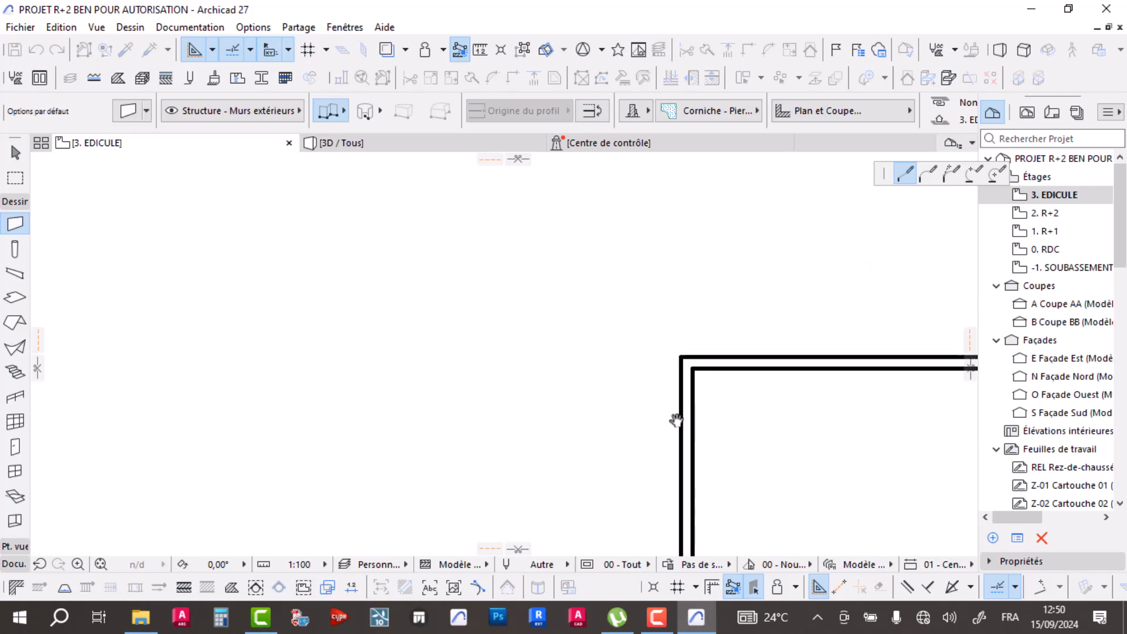
- Continue the cornice around the parapet's far end with an 8.70 m segment, the adjoining side and a 0.70 m return
scroll(688, 375, "up", 3)
middle_click_drag(692, 378, 708, 301)
left_click(693, 268)
scroll(708, 276, "down", 4)
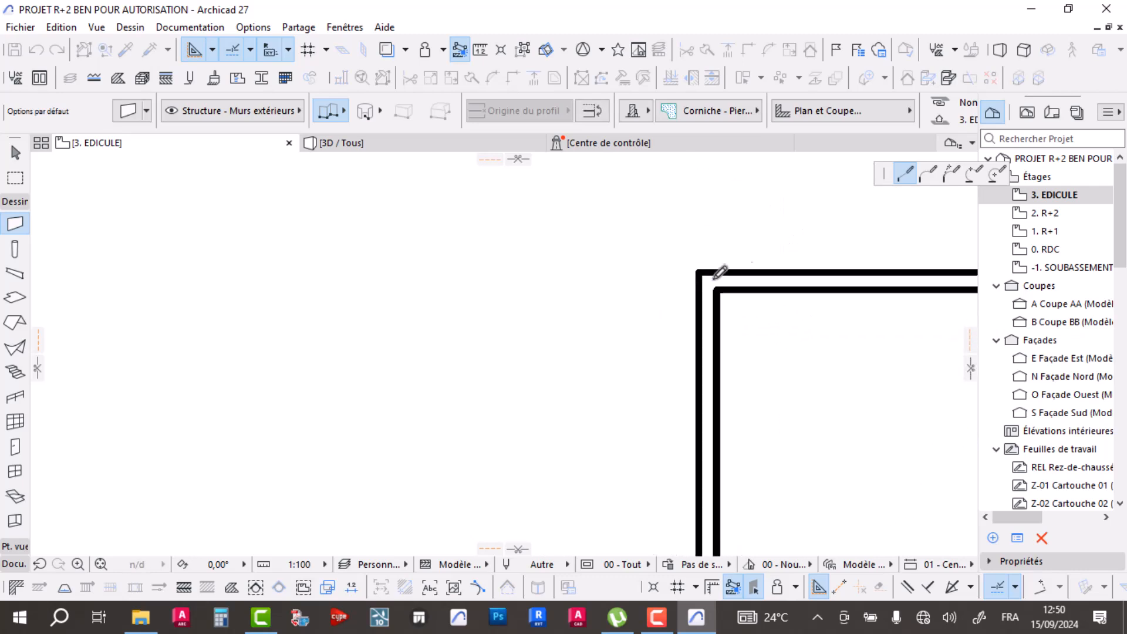
middle_click_drag(897, 288, 534, 338)
scroll(916, 326, "up", 3)
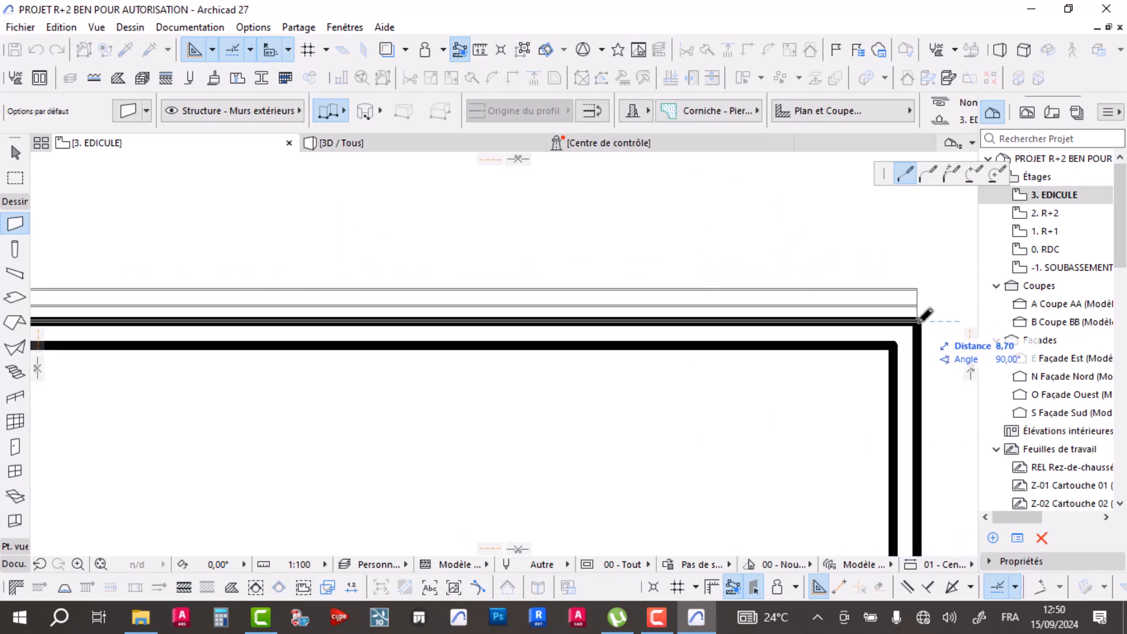
scroll(854, 388, "down", 3)
scroll(816, 328, "up", 5)
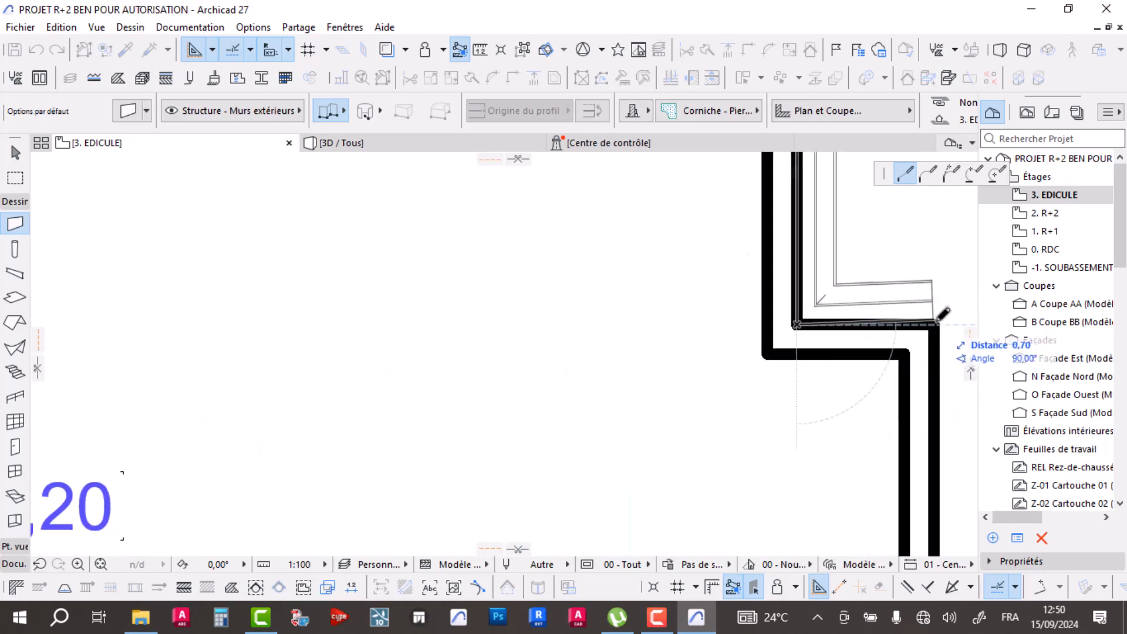
- Run the last cornice segment along the parapet's long side and end the chain at the hipped-roof block's corner
scroll(645, 299, "down", 5)
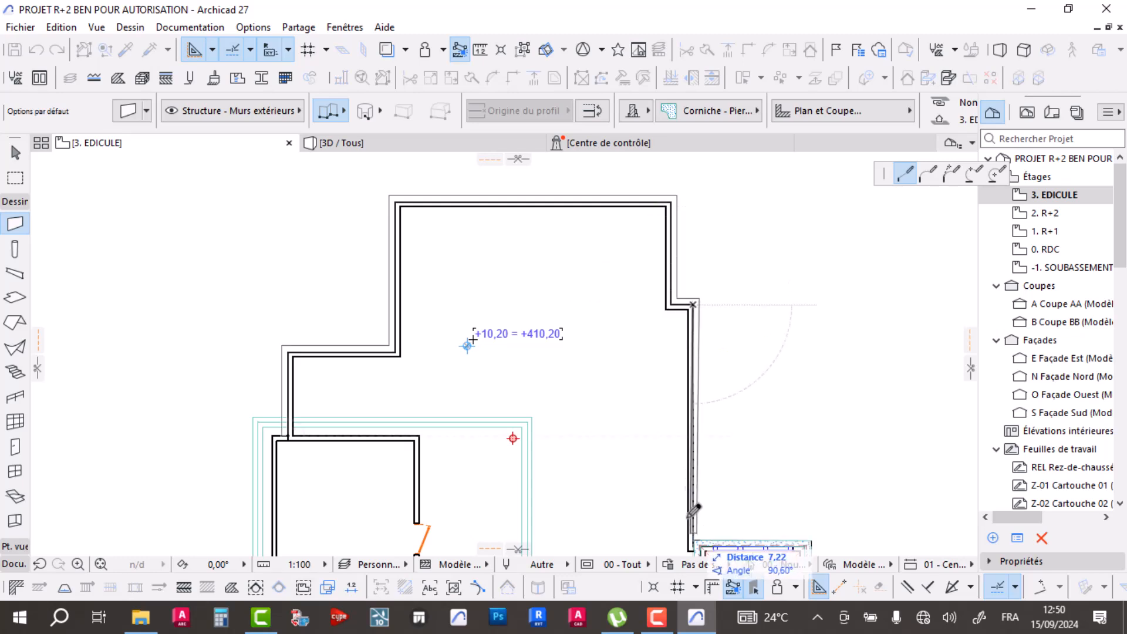
scroll(669, 329, "up", 6)
scroll(656, 363, "up", 1)
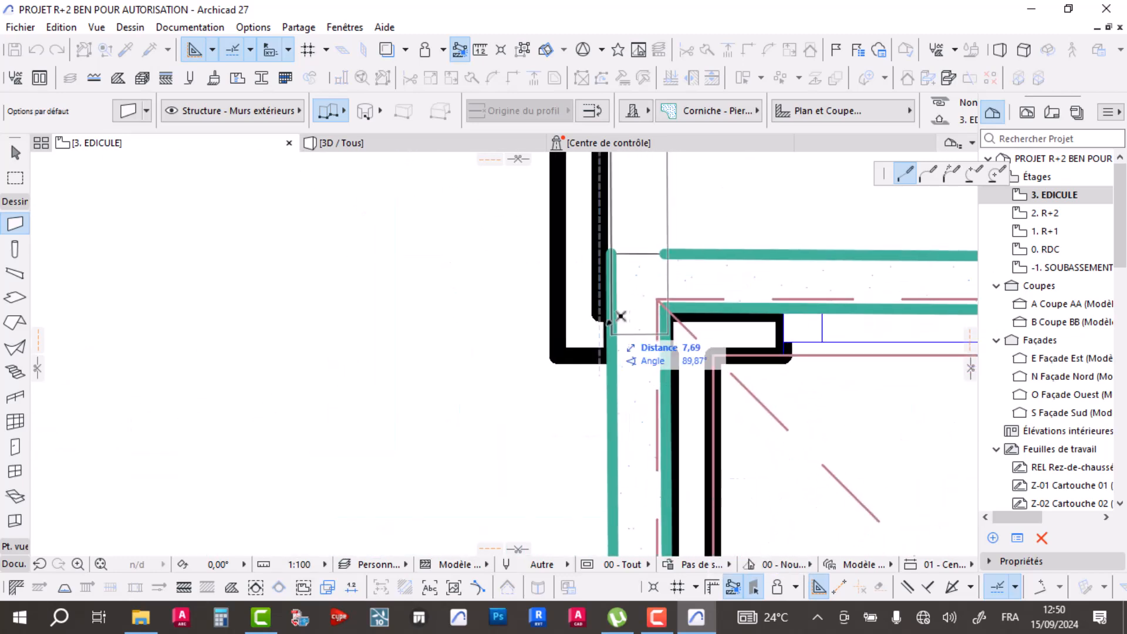
double_click(665, 317)
scroll(658, 308, "down", 6)
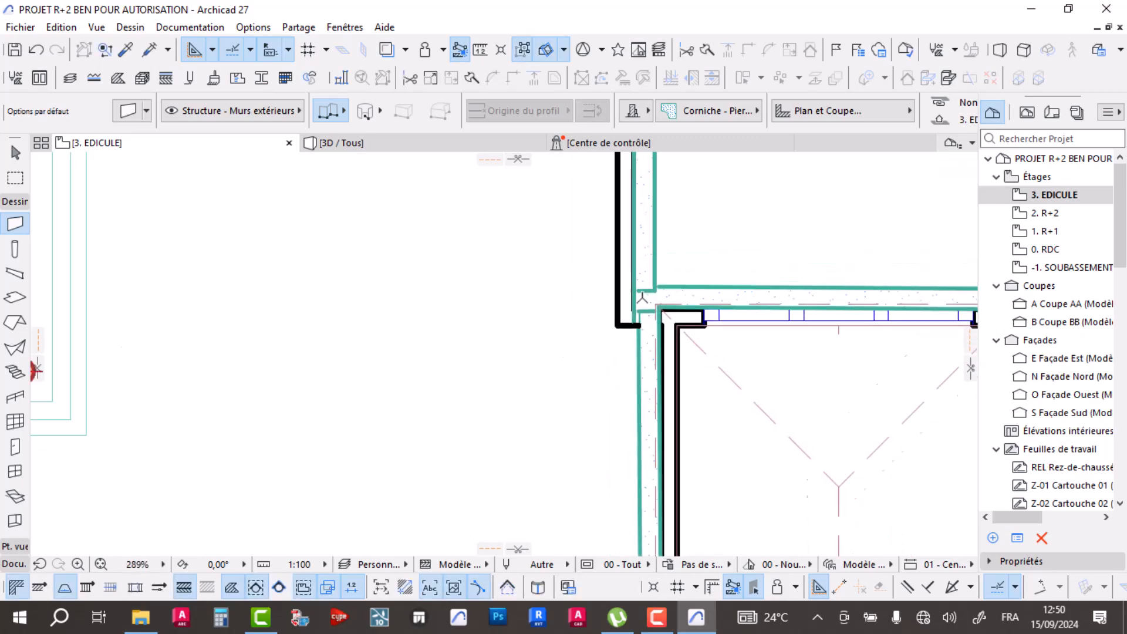
- Examine in 3D how the new cornice turns the parapet corners and meets the hipped-roof block
key("Escape")
left_click(413, 146)
middle_click_drag(453, 164, 252, 449, "shift")
left_click(252, 449)
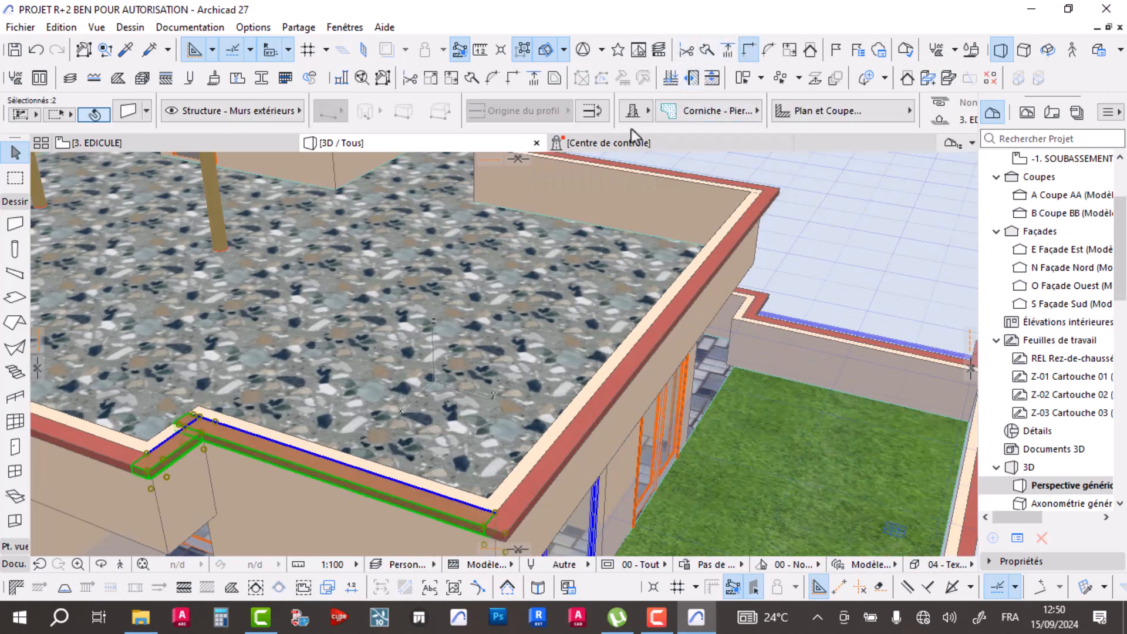
key("Escape")
scroll(512, 293, "down", 3)
middle_click_drag(267, 376, 520, 379)
scroll(422, 371, "up", 2)
middle_click_drag(420, 369, 330, 405, "shift")
scroll(347, 195, "up", 2)
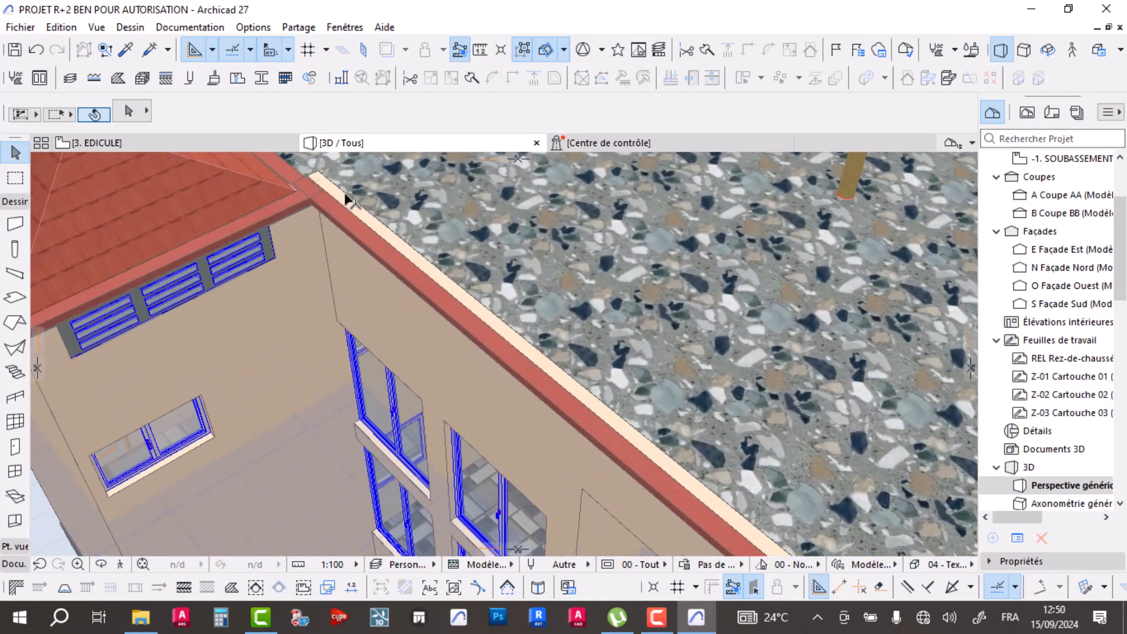
scroll(350, 202, "up", 4)
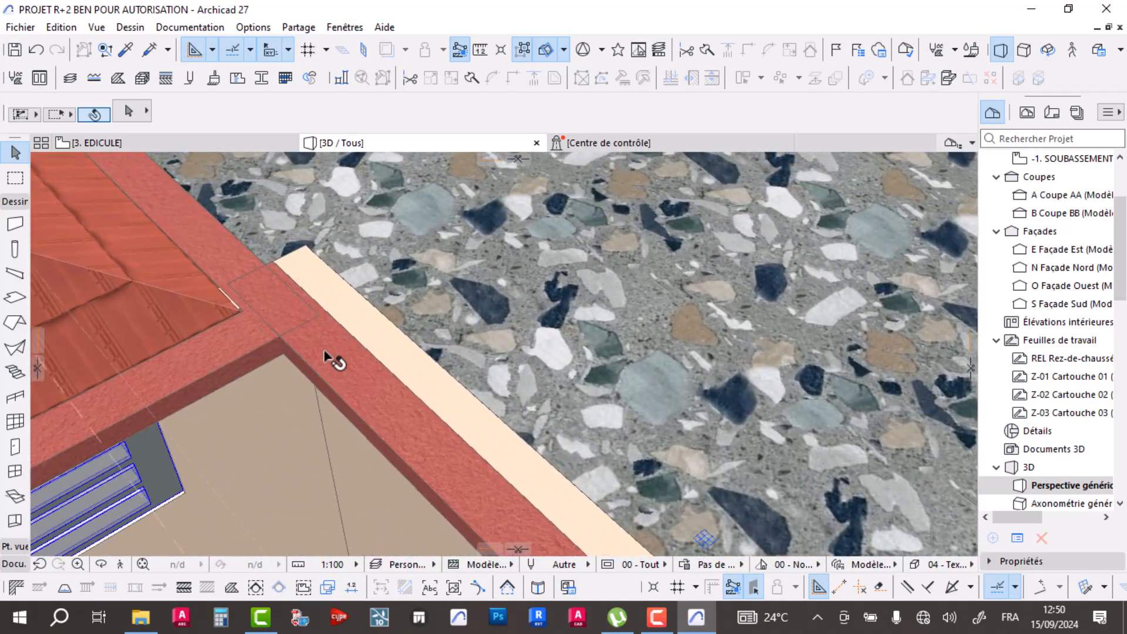
- Intersect the two cornice walls that meet at the roof terrace parapet's notched corner so their ends join cleanly
left_click(328, 360)
scroll(323, 352, "down", 1)
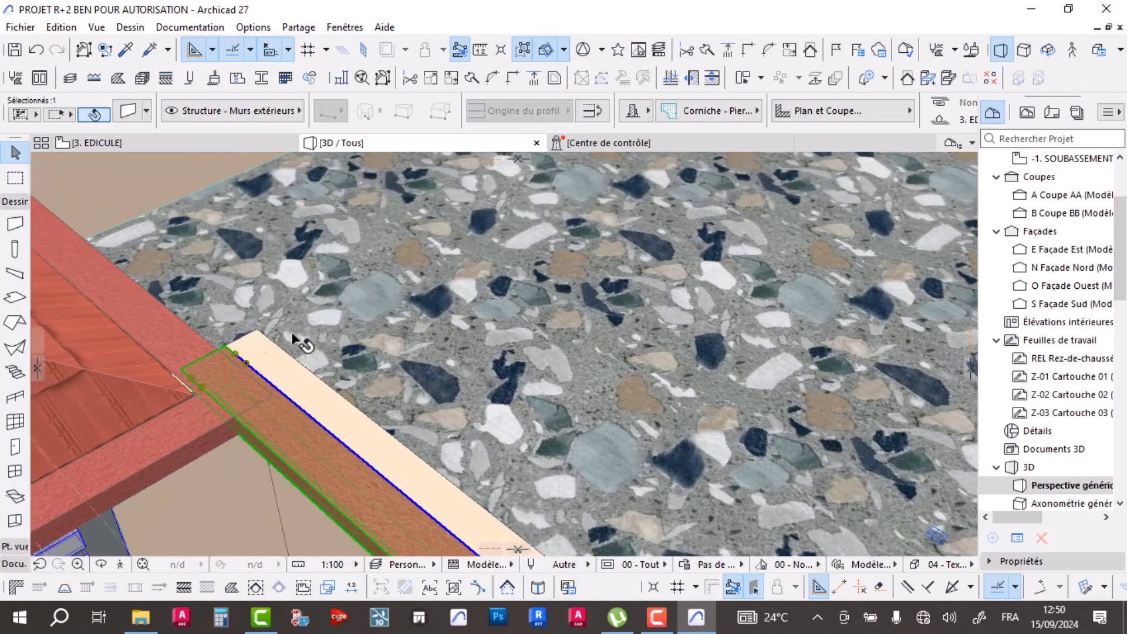
key("Escape")
scroll(317, 328, "down", 6)
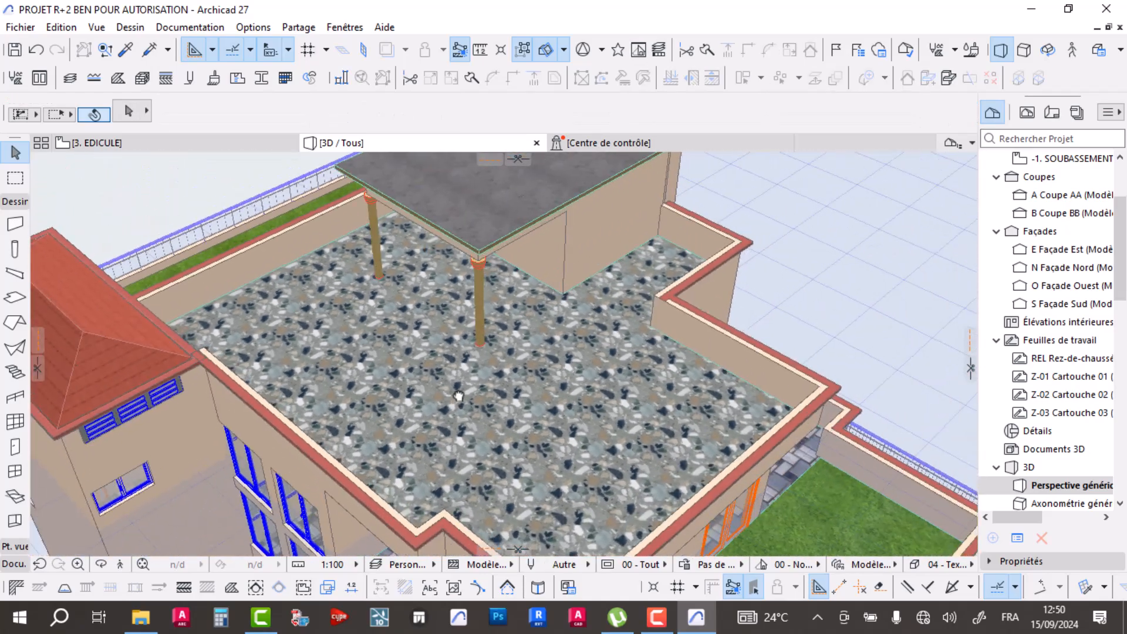
middle_click_drag(459, 396, 608, 382, "shift")
scroll(608, 386, "up", 5)
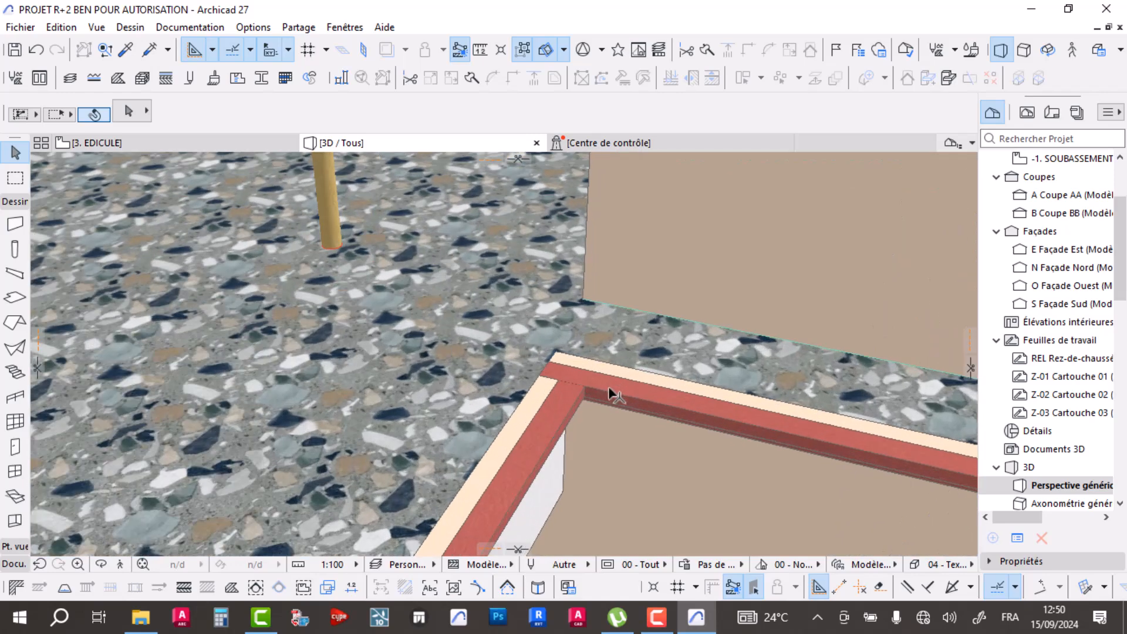
left_click(614, 388)
left_click(569, 412, "shift")
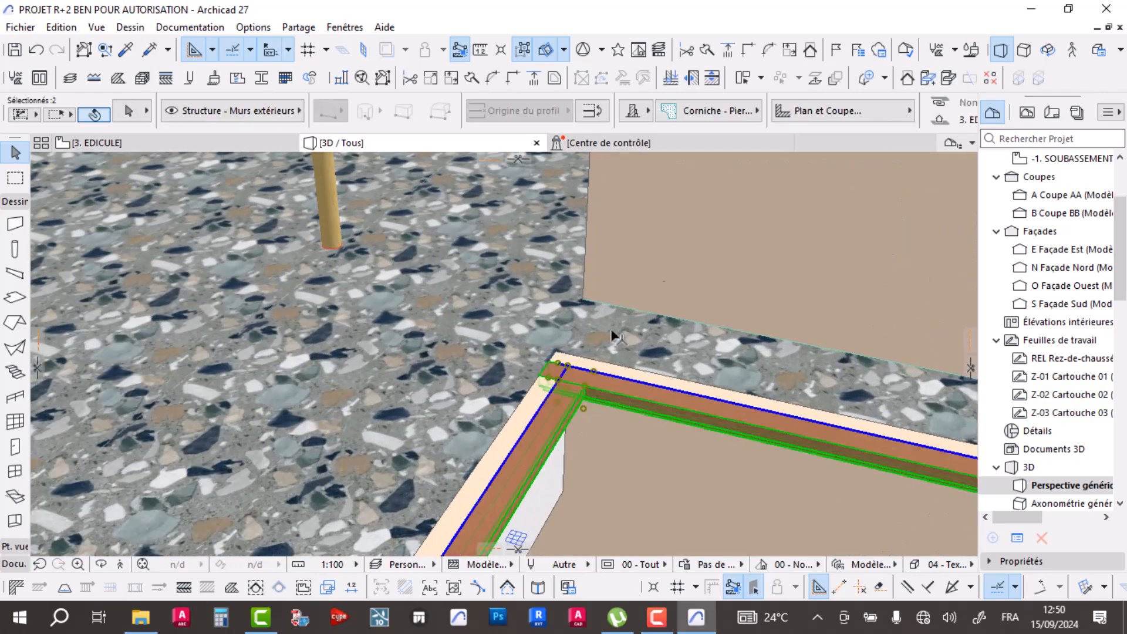
left_click(749, 50)
key("Escape")
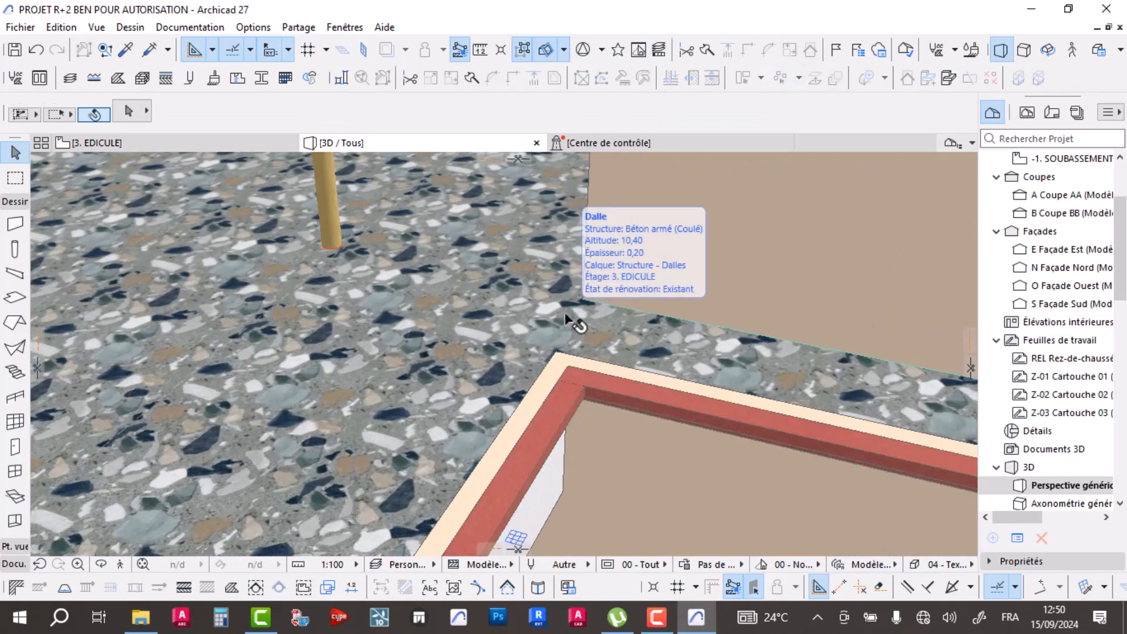
- Copy the two cornice walls around the projecting corner above the lawn terrace straight down to the parapet wall's lower edge
scroll(453, 406, "down", 10)
middle_click_drag(837, 383, 491, 346, "shift")
scroll(518, 276, "down", 6)
scroll(491, 345, "up", 2)
scroll(370, 298, "up", 4)
scroll(452, 304, "up", 5)
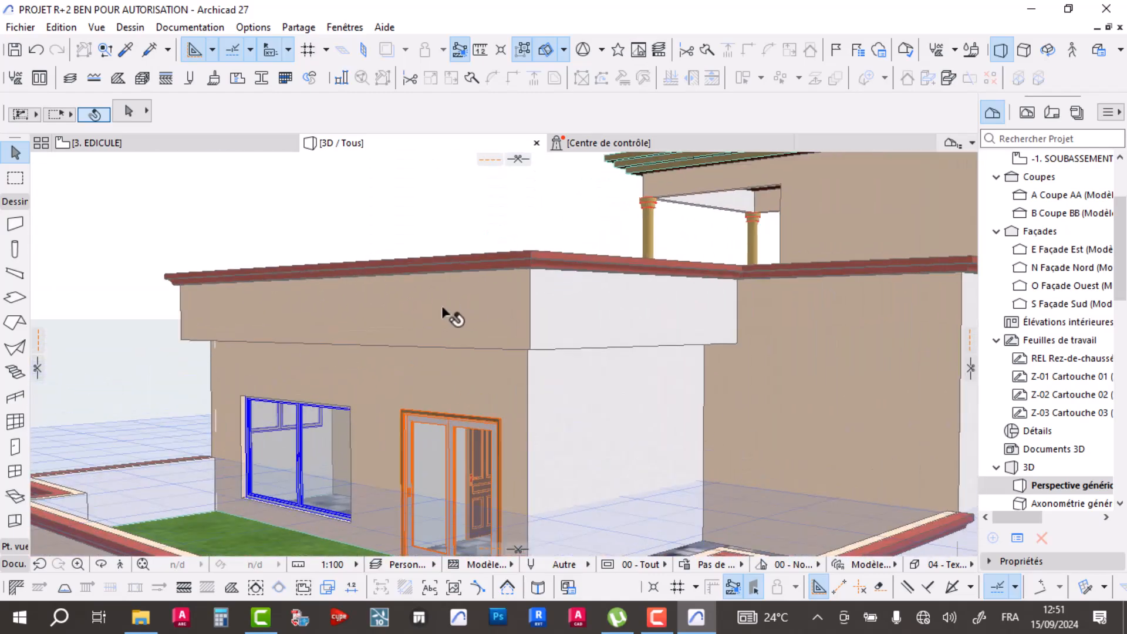
scroll(458, 319, "up", 4)
left_click(516, 272)
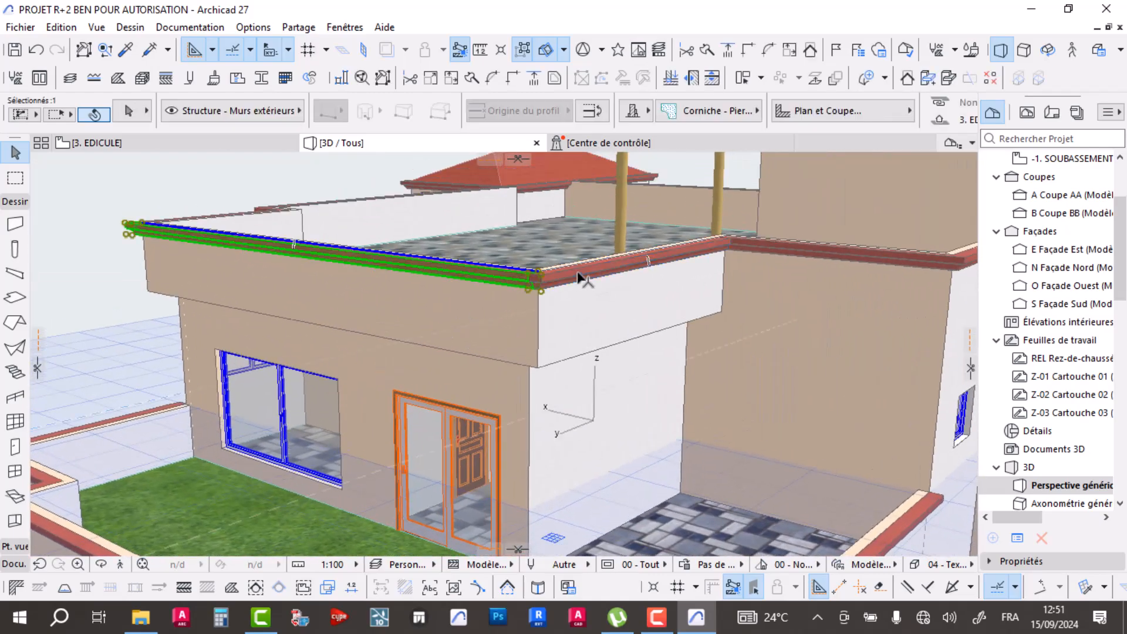
middle_click_drag(348, 315, 359, 250, "shift")
middle_click_drag(450, 241, 421, 295, "shift")
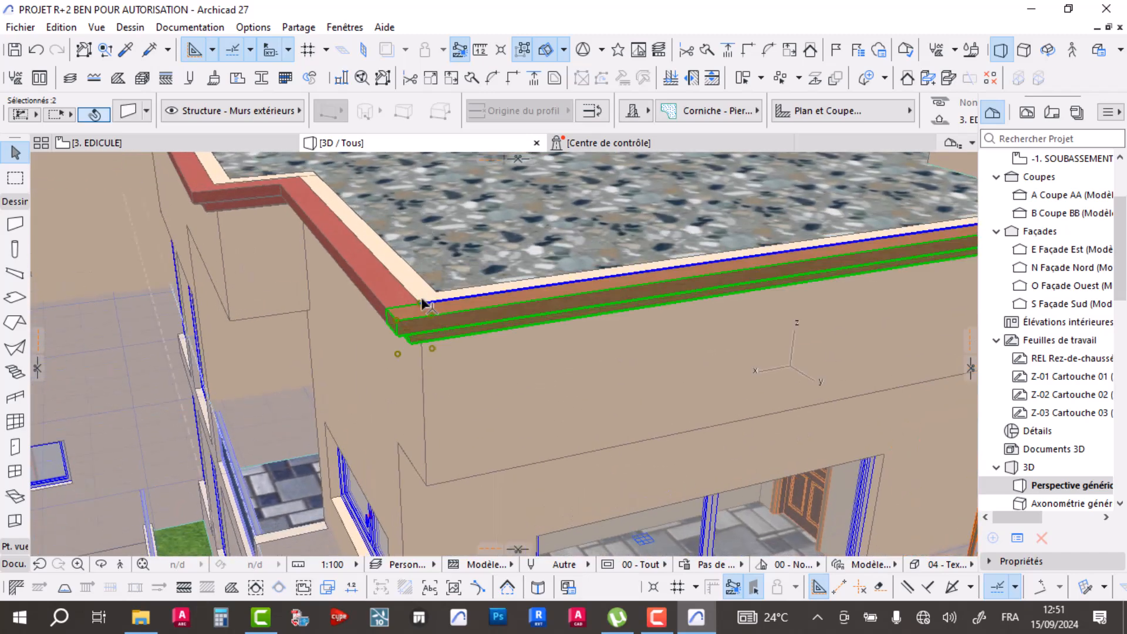
left_click(421, 305)
left_click(480, 383)
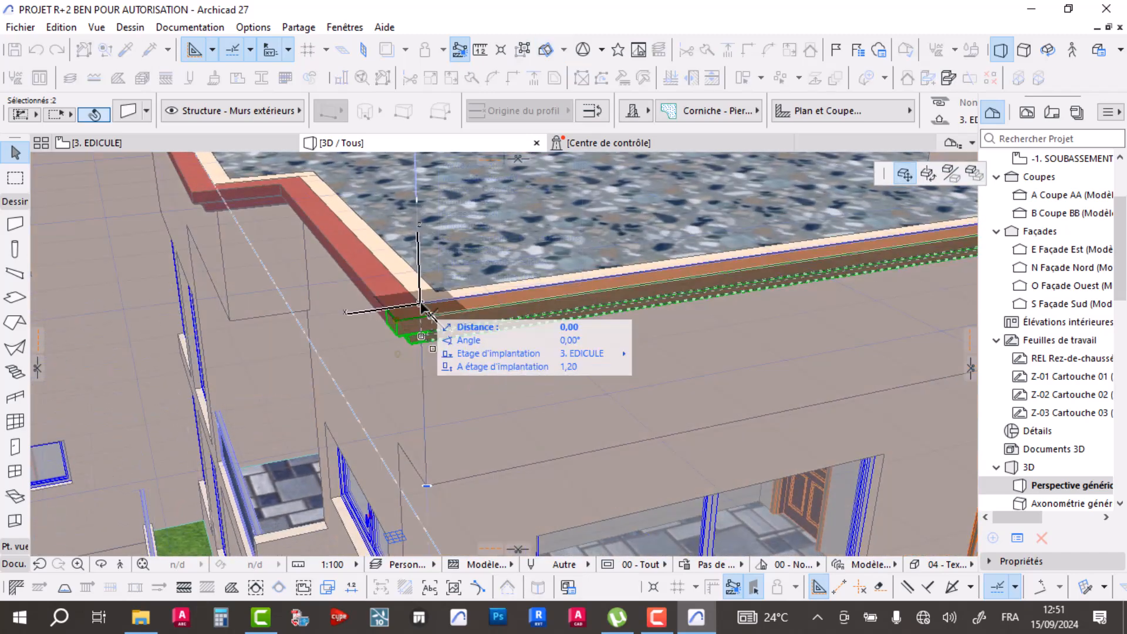
left_click(428, 486)
middle_click_drag(448, 460, 467, 323, "shift")
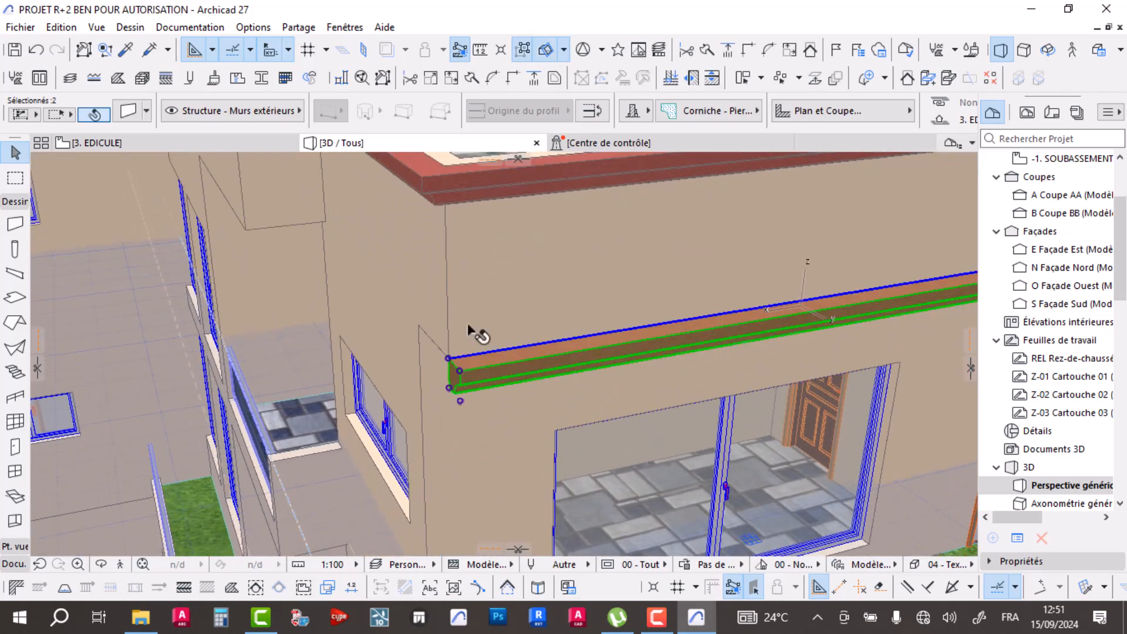
- Change the two copied cornice walls from the cornice profile to a basic wall structure with Finition ext - Revêtement général
left_click(136, 113)
left_click(570, 115)
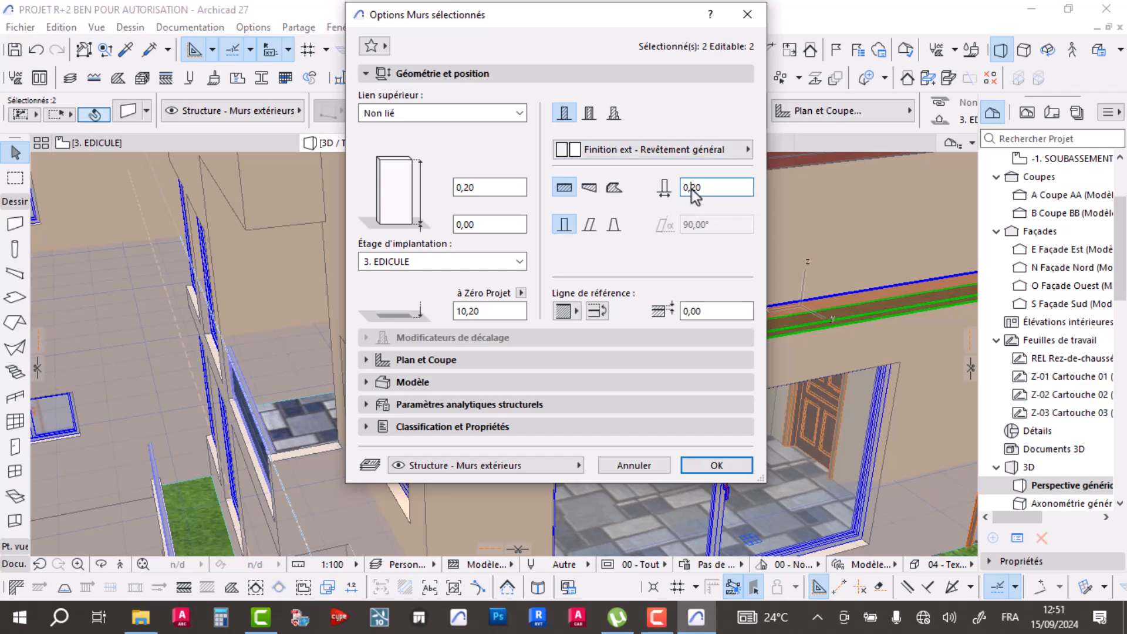
left_click(717, 465)
scroll(523, 359, "up", 3)
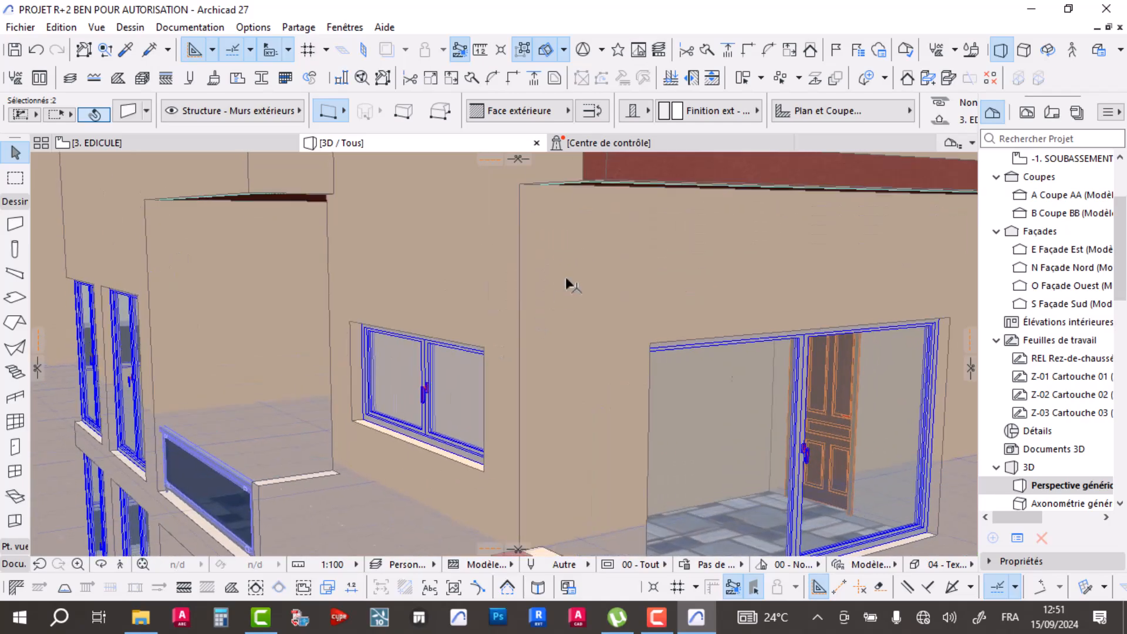
scroll(556, 290, "down", 6)
middle_click_drag(749, 292, 597, 375, "shift")
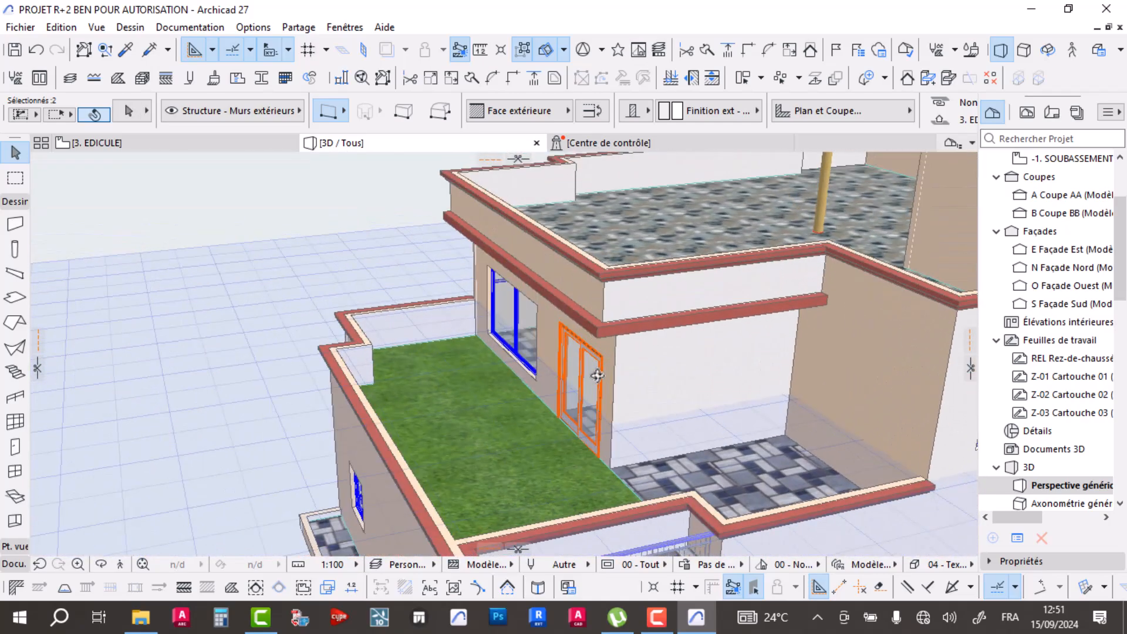
- Try a height of 0.12 m for the two lower band walls and restore it to 0.20 m
scroll(634, 295, "up", 3)
middle_click_drag(634, 296, 431, 176, "shift")
left_click(434, 241)
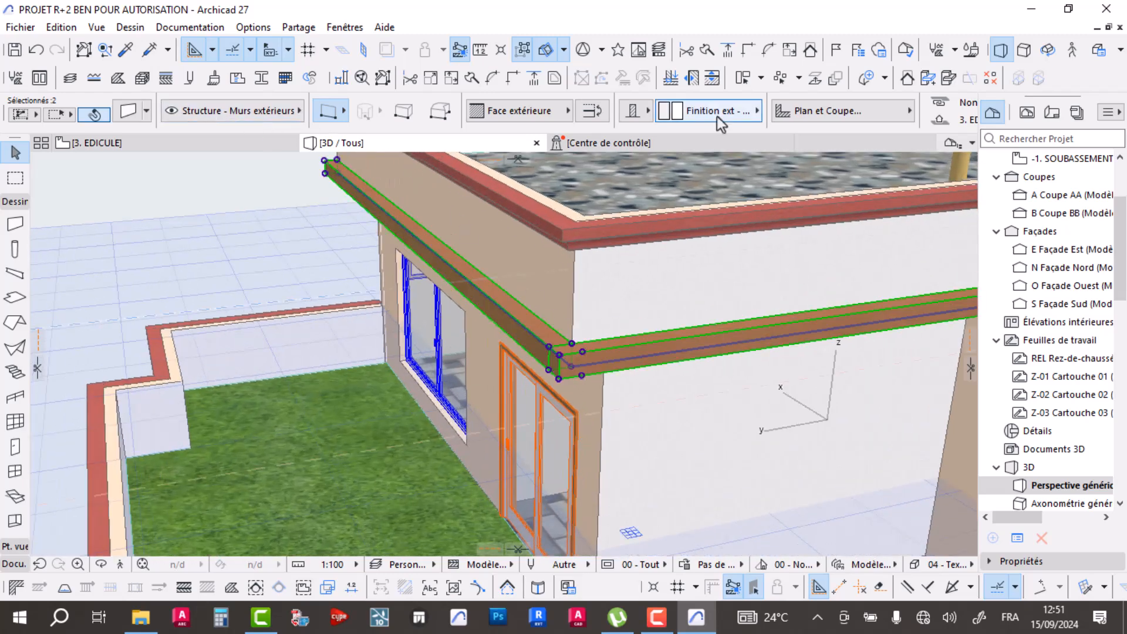
scroll(722, 124, "down", 2)
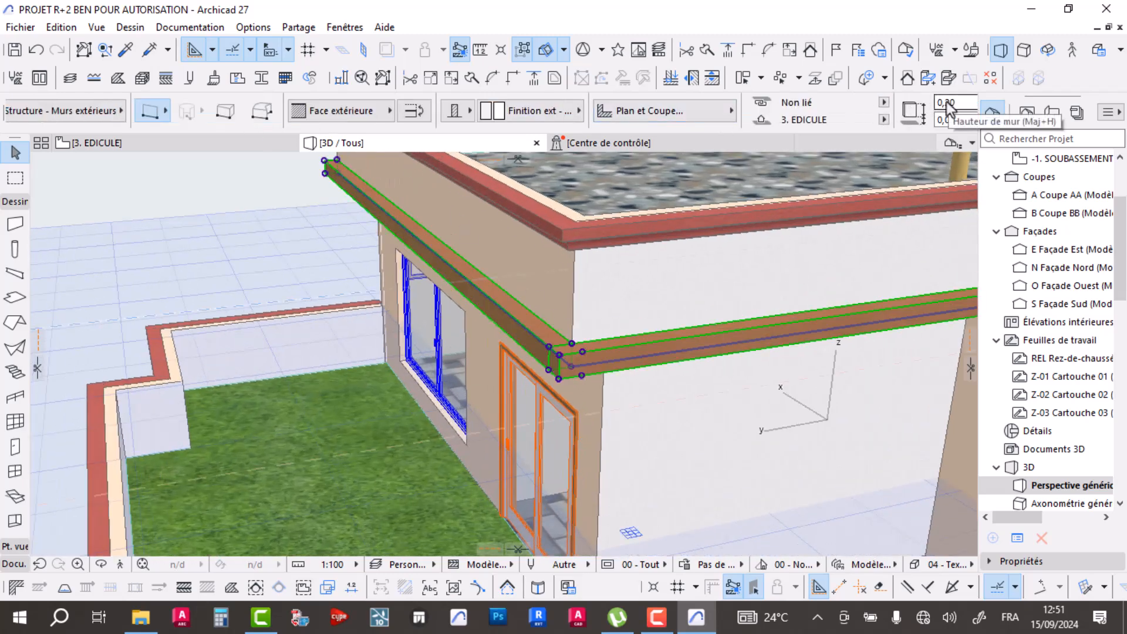
key("Return")
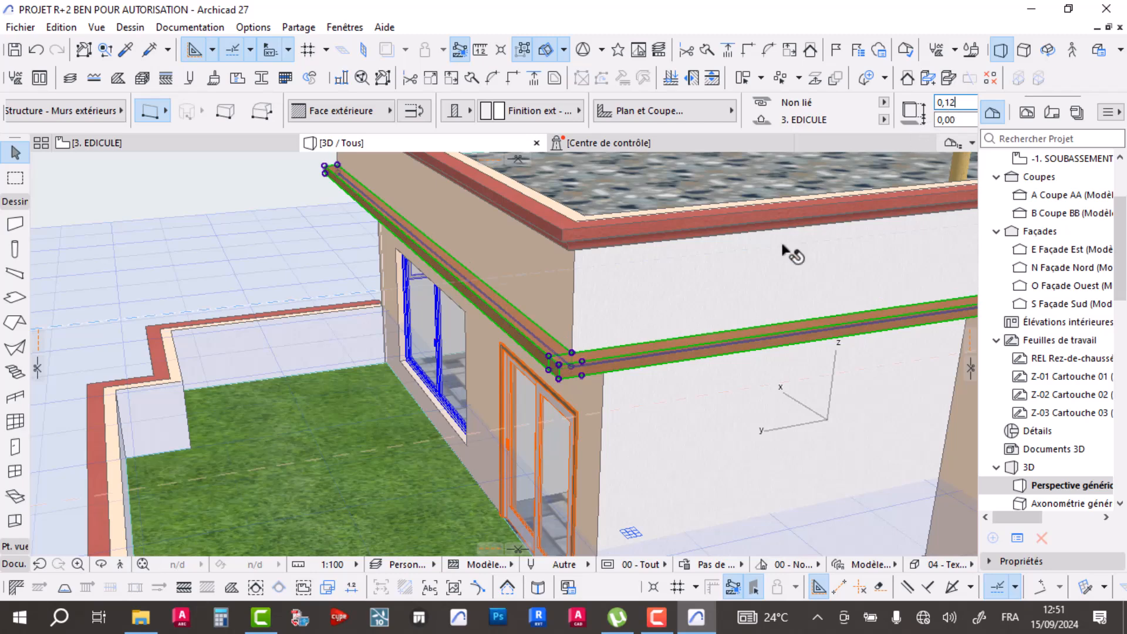
scroll(563, 347, "up", 3)
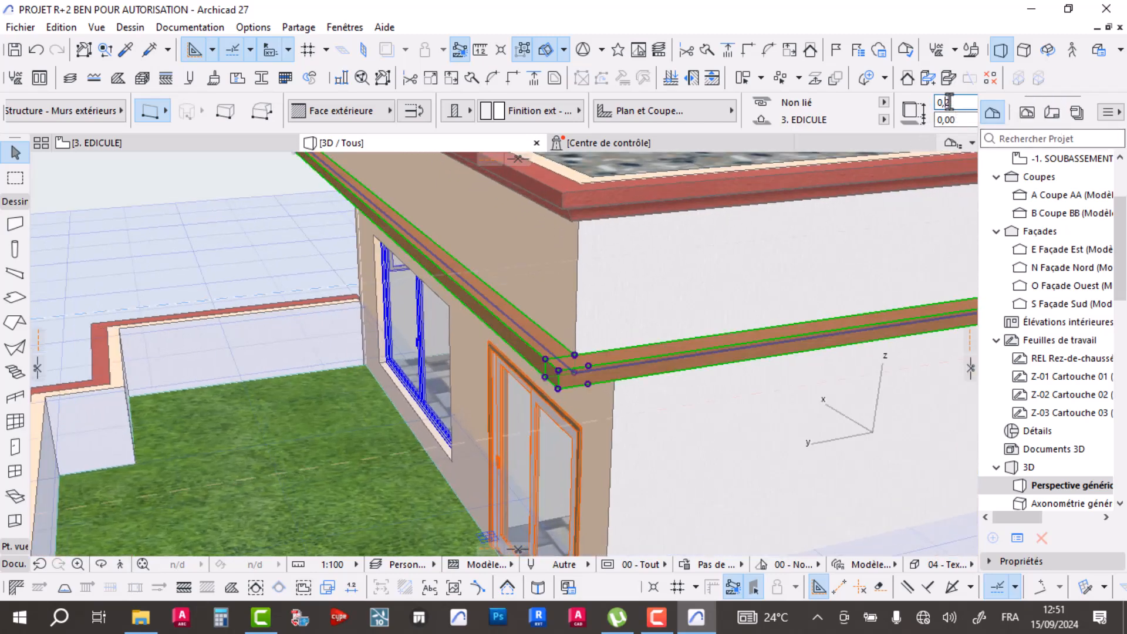
key("Return")
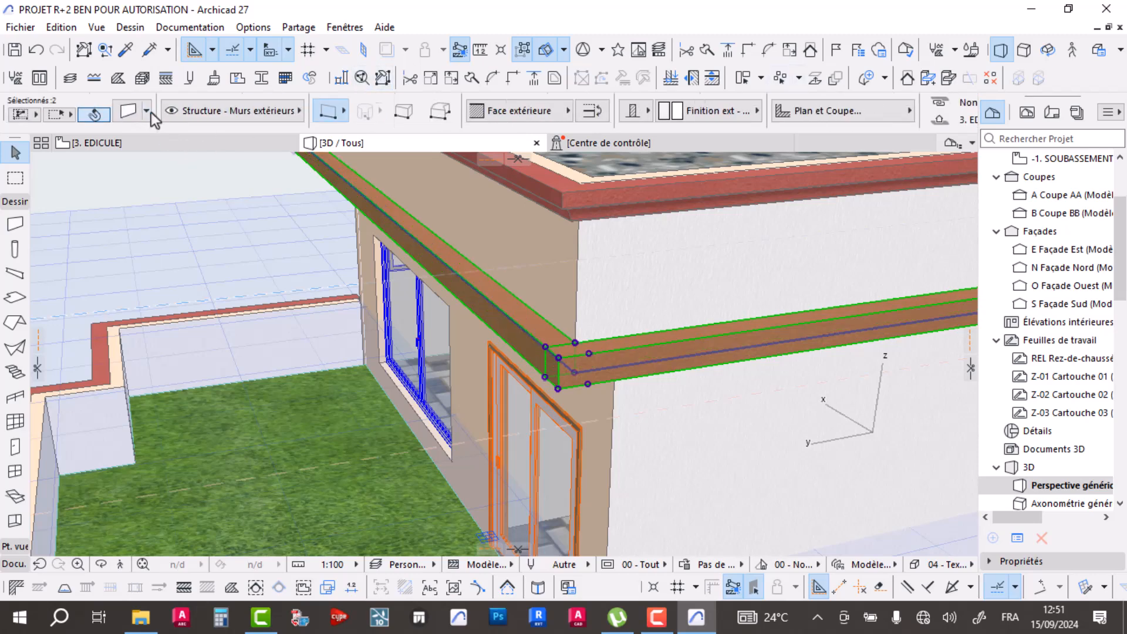
- Try a height of 0.10 m for the two lower band walls and undo the change
left_click(125, 113)
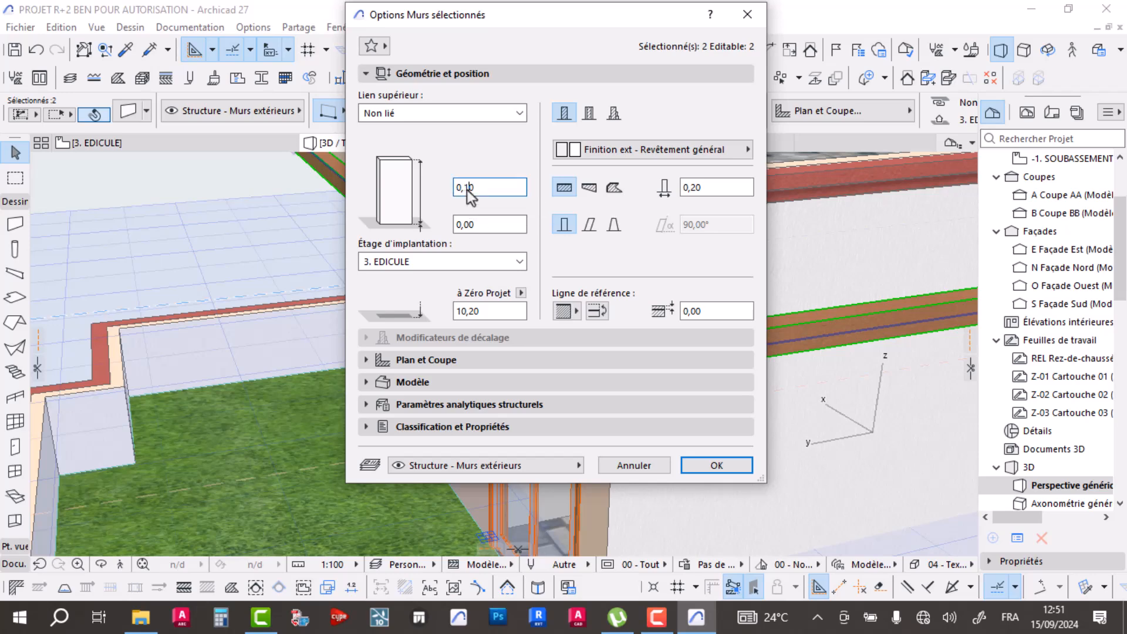
key("Return")
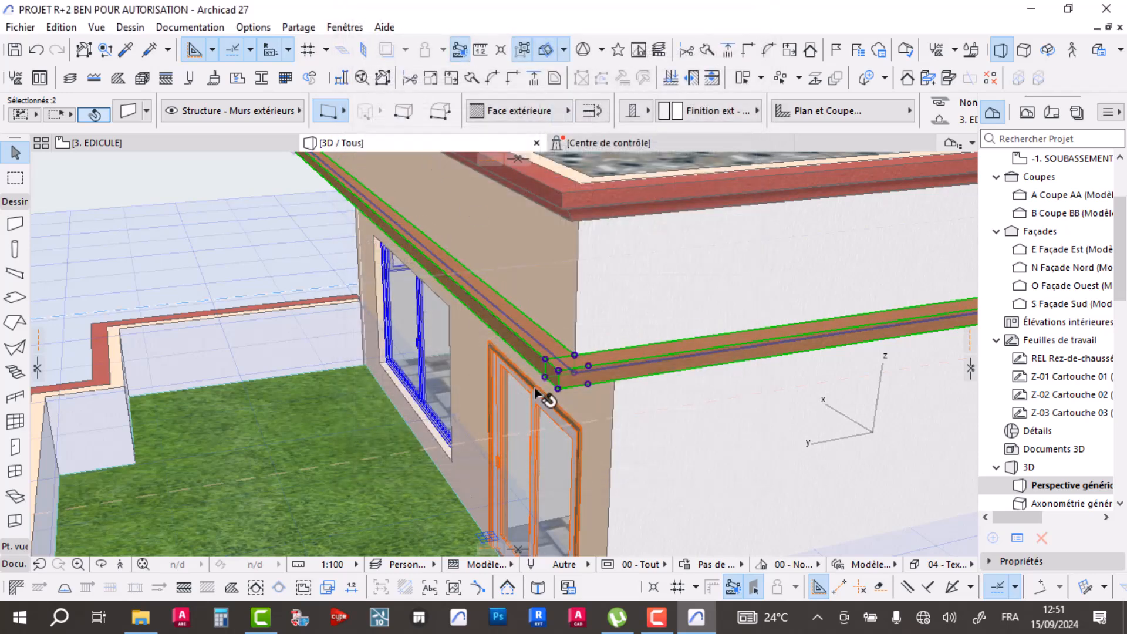
scroll(838, 109, "down", 3)
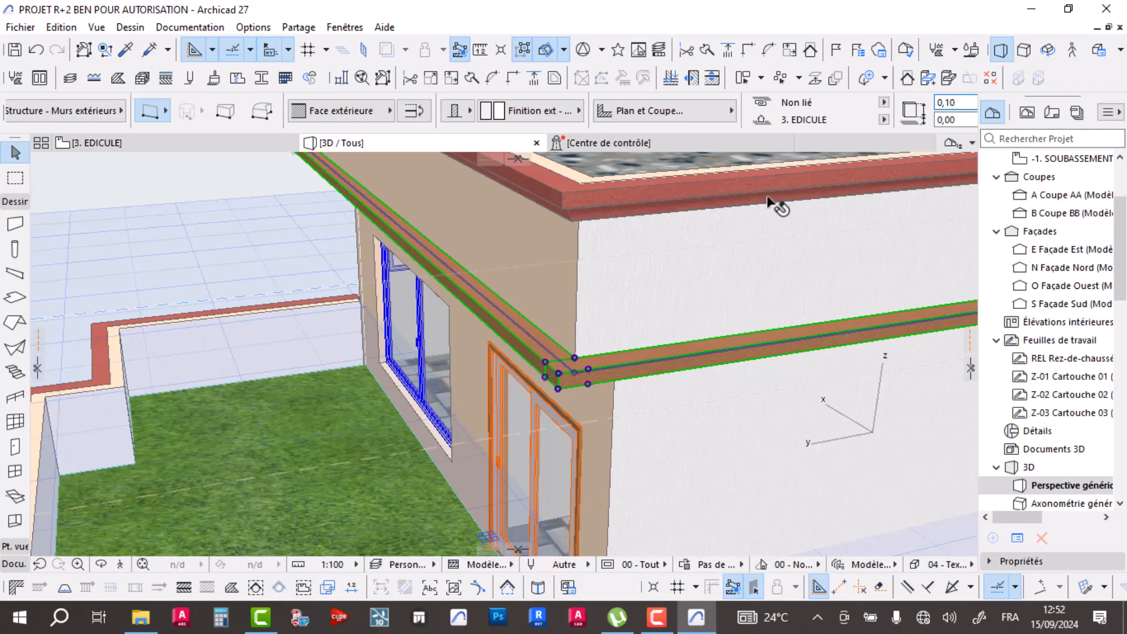
scroll(830, 124, "down", 3)
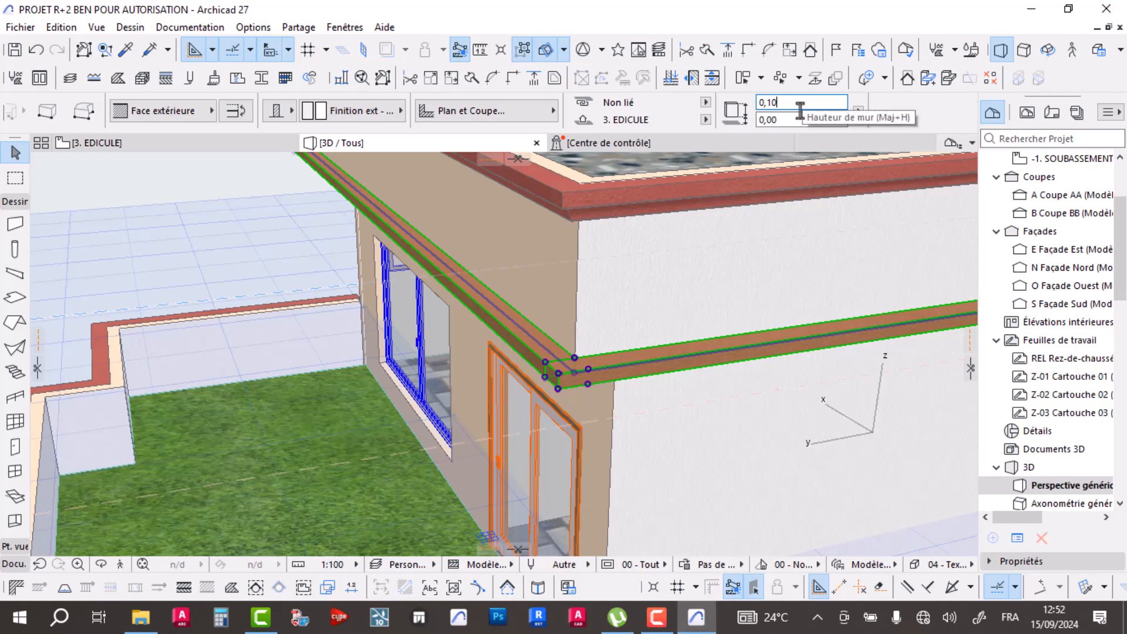
key("ctrl+z")
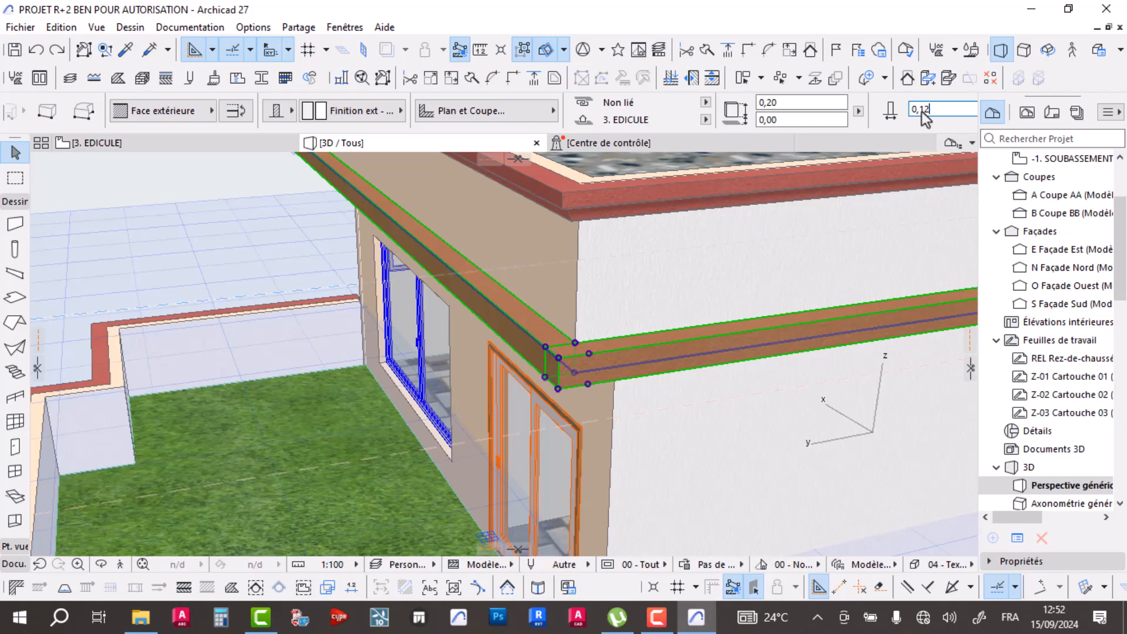
- Set the thickness of the two lower band walls to 0.10 m after trying 0.12 m
key("Return")
scroll(588, 358, "up", 2)
left_click(588, 354)
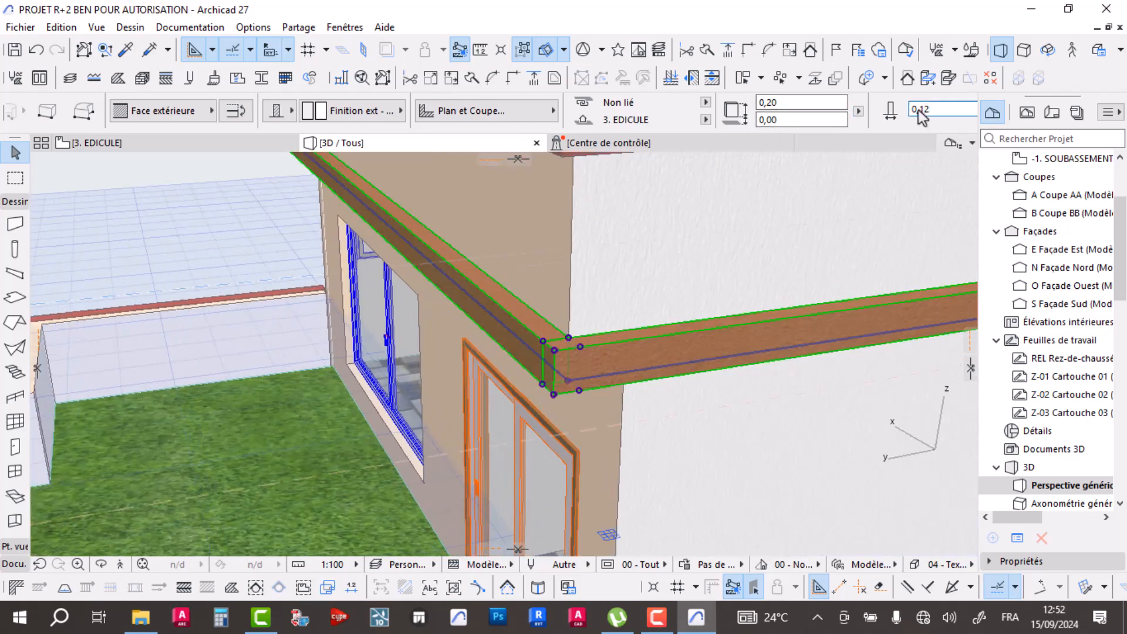
type("0")
key("Return")
- Examine in 3D where the lower band ends at the building corner and how it relates to the balcony façade
scroll(547, 302, "down", 10)
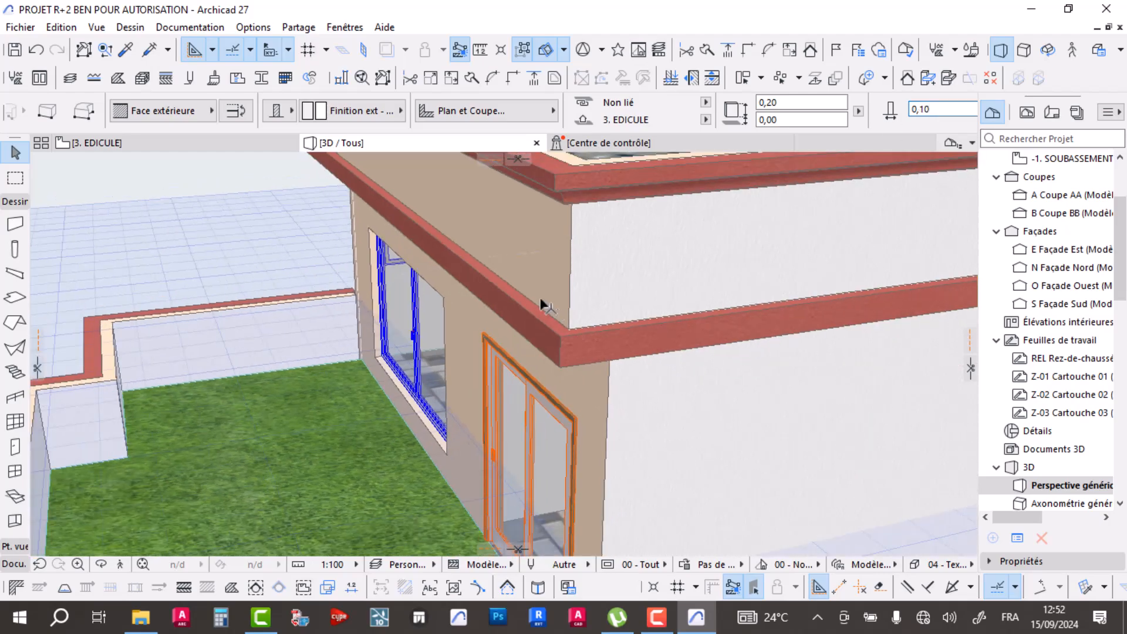
middle_click_drag(386, 382, 625, 358, "shift")
middle_click_drag(585, 337, 813, 344, "shift")
scroll(400, 274, "up", 5)
middle_click_drag(396, 270, 342, 290, "shift")
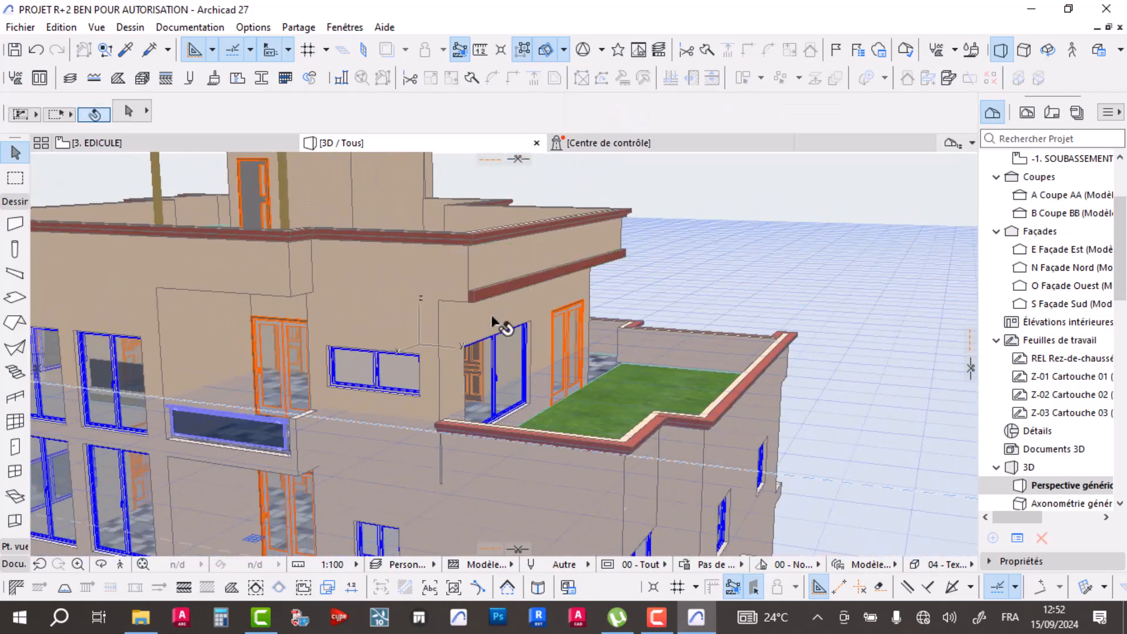
scroll(504, 322, "up", 5)
middle_click_drag(471, 301, 409, 279, "shift")
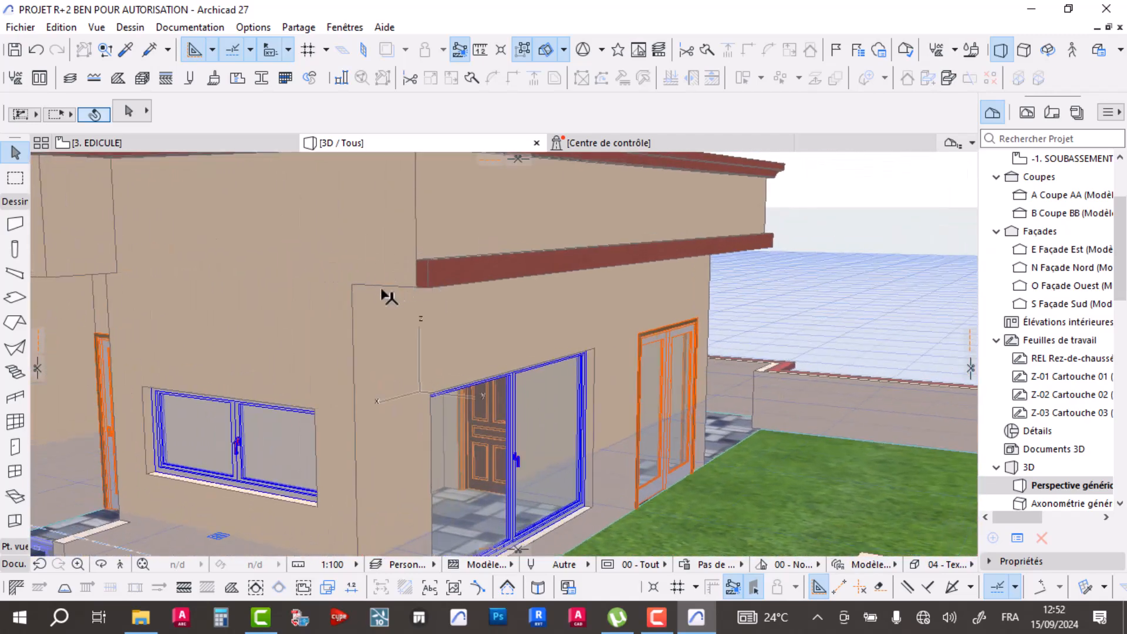
middle_click_drag(225, 276, 422, 294, "shift")
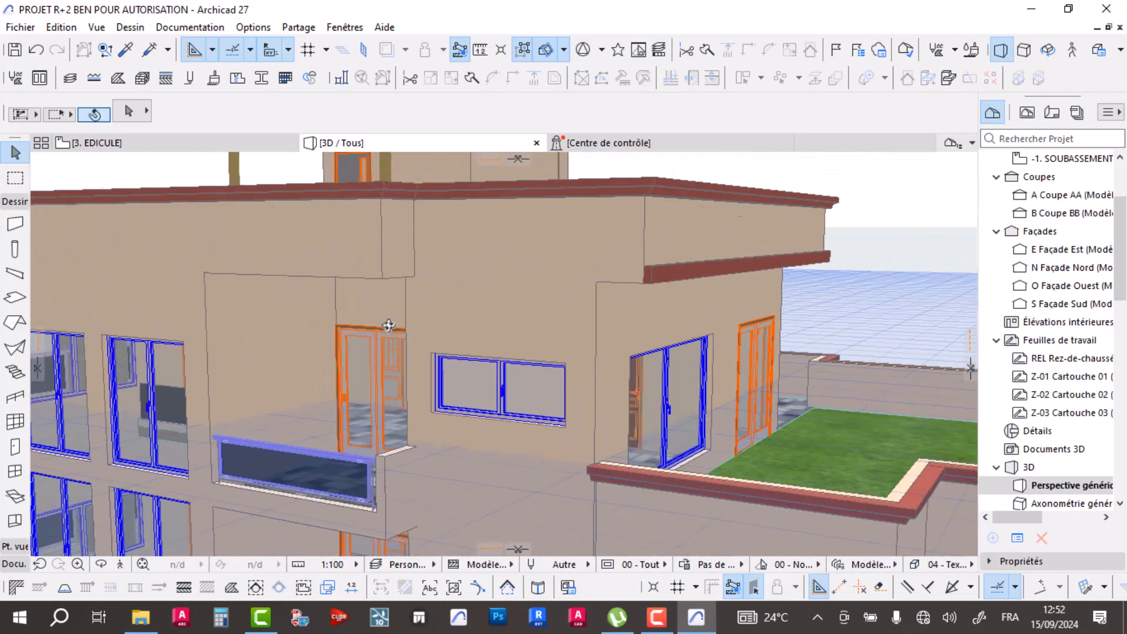
scroll(426, 306, "up", 3)
scroll(427, 306, "down", 5)
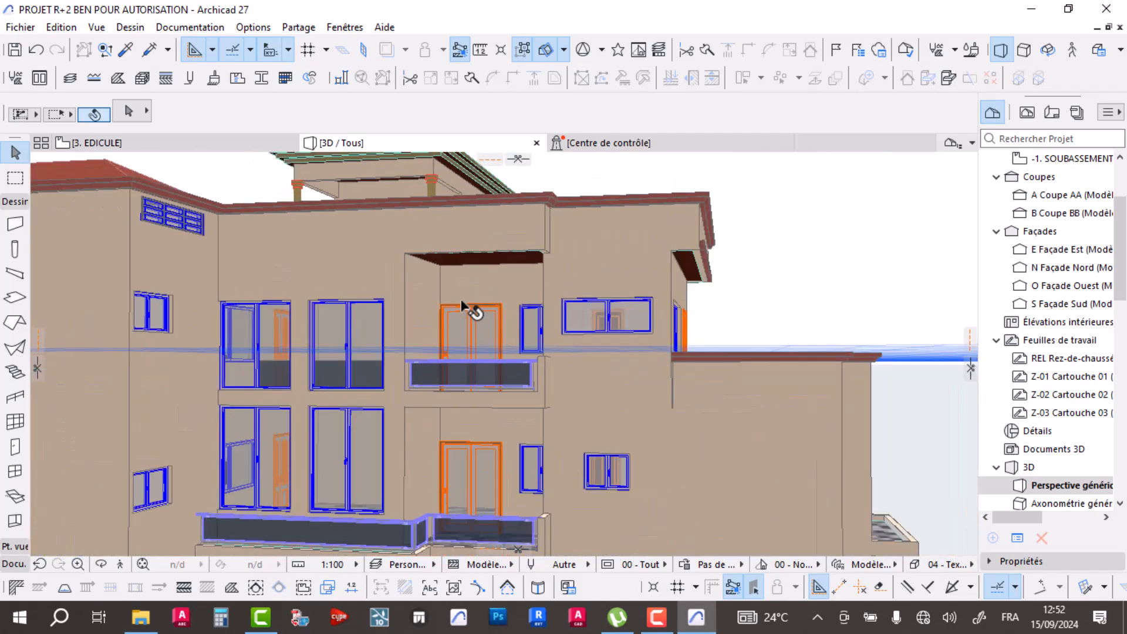
middle_click_drag(434, 308, 377, 227, "shift")
scroll(415, 245, "up", 3)
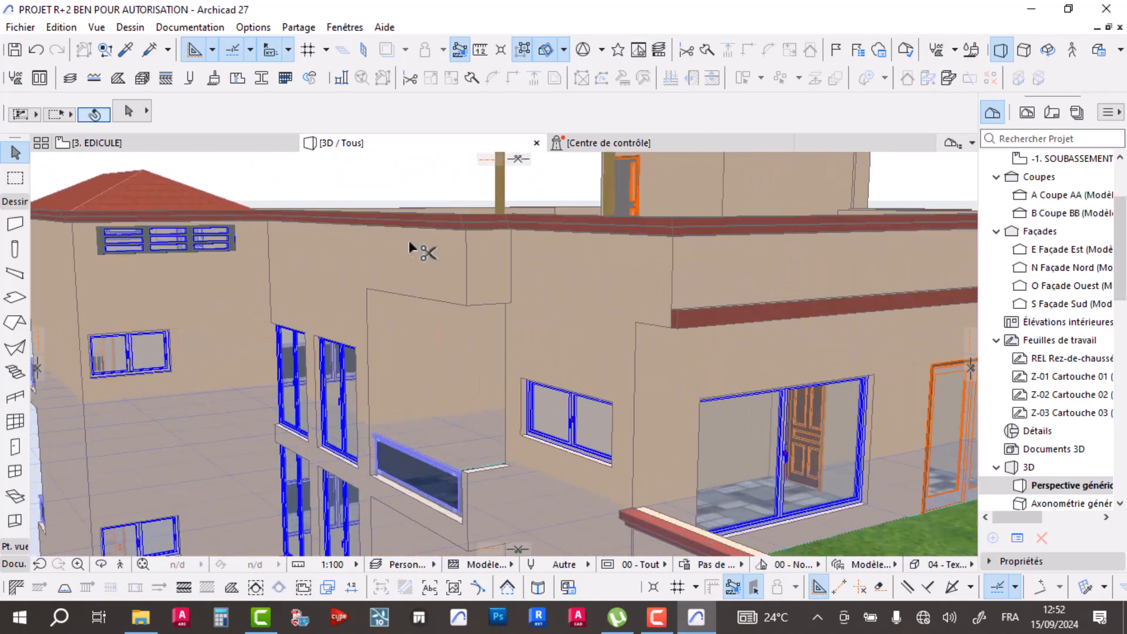
- Examine the cornices, terraces and window façades from the other sides of the building in 3D
scroll(409, 240, "down", 3)
middle_click_drag(486, 270, 579, 331, "shift")
middle_click_drag(510, 355, 388, 352, "shift")
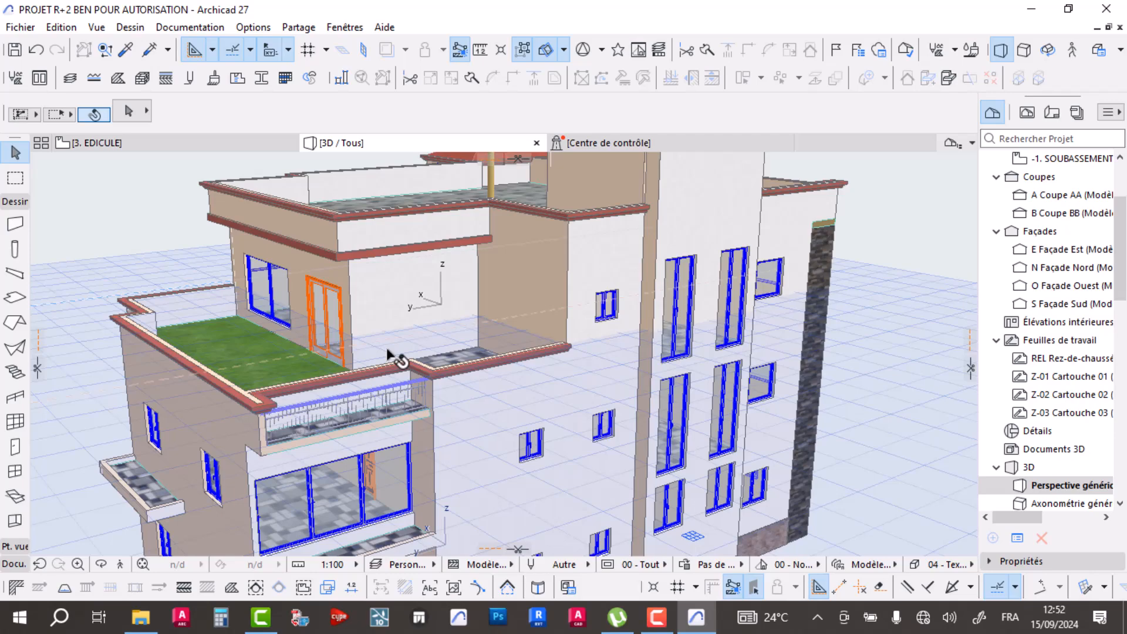
middle_click_drag(496, 330, 449, 334, "shift")
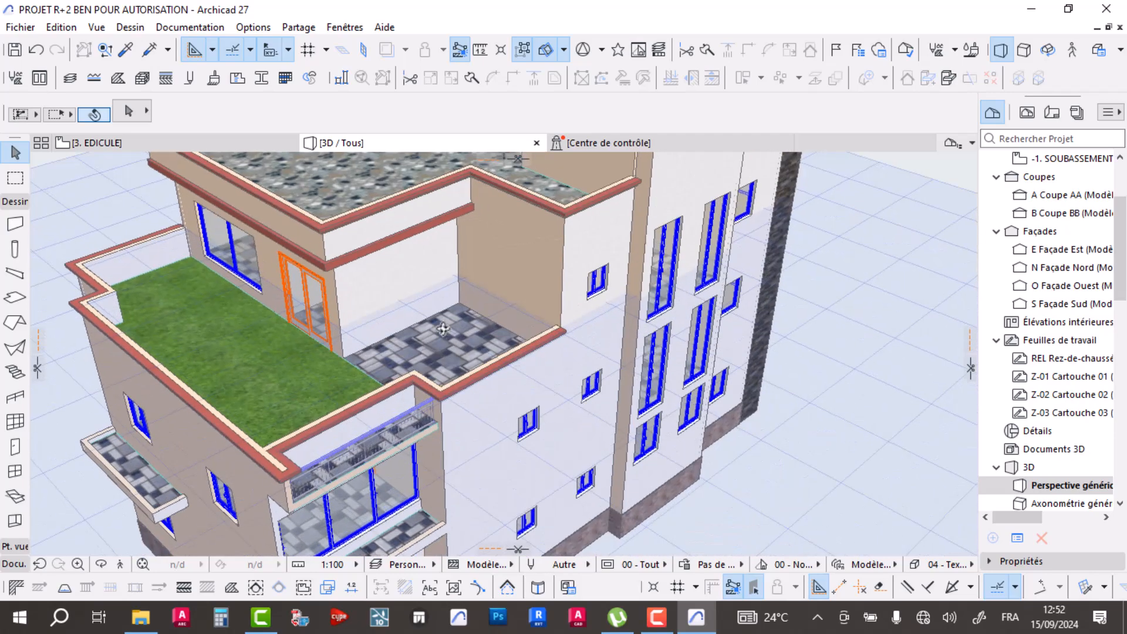
middle_click_drag(338, 319, 438, 290, "shift")
middle_click_drag(401, 351, 710, 411, "shift")
left_click(658, 617)
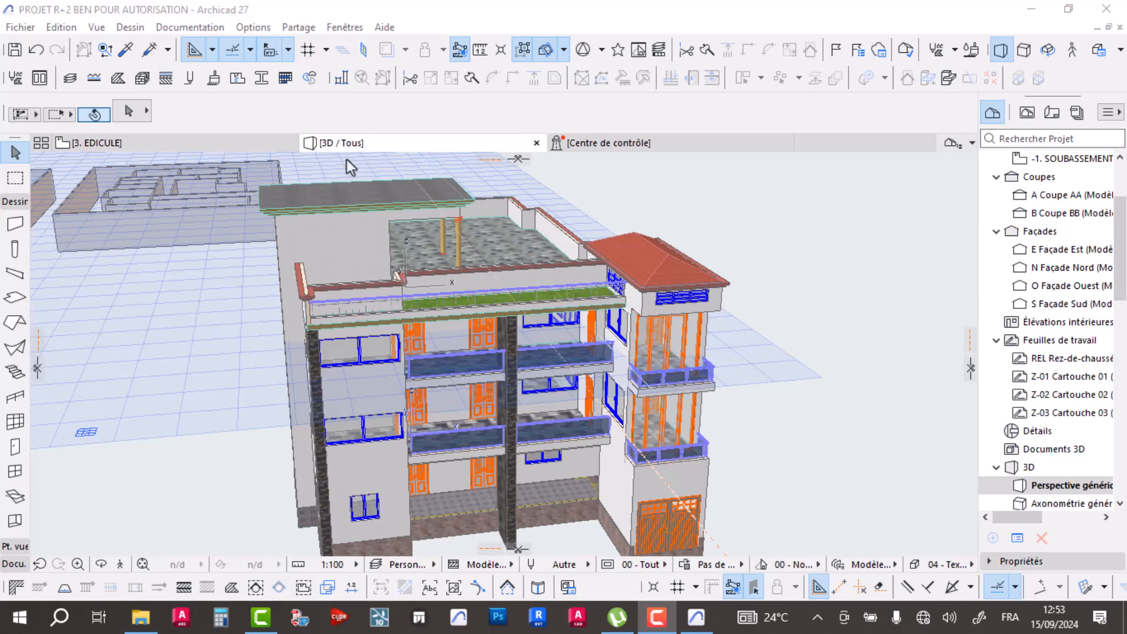
left_click(792, 336)
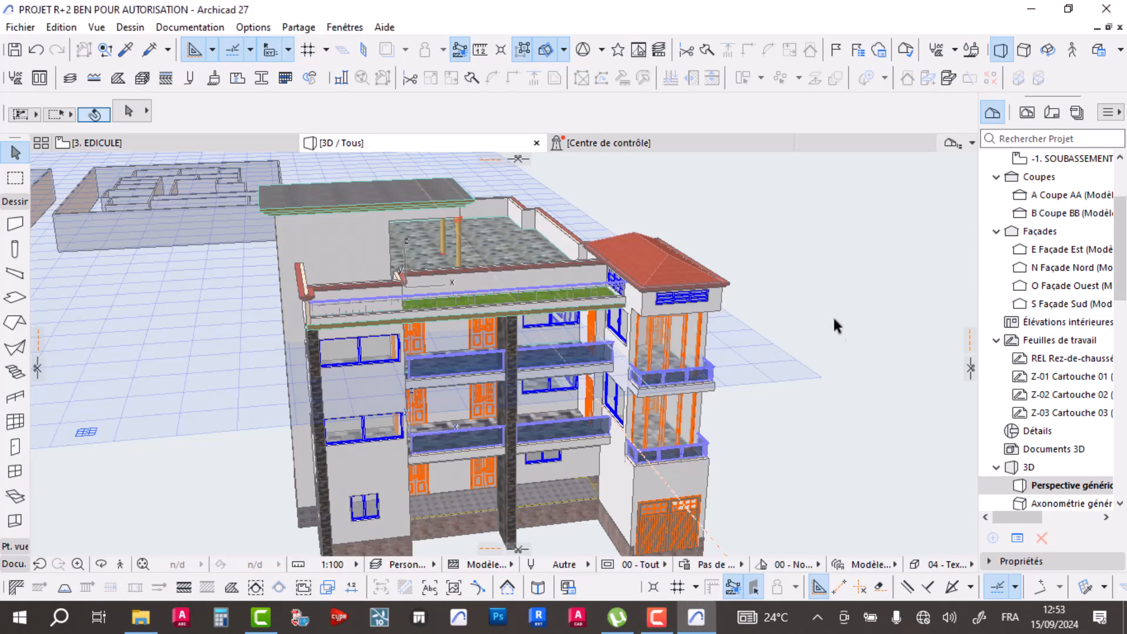
- Open the surface painter with the recessed window and balcony façade in view
middle_click_drag(615, 443, 560, 349, "shift")
middle_click_drag(439, 334, 511, 365, "shift")
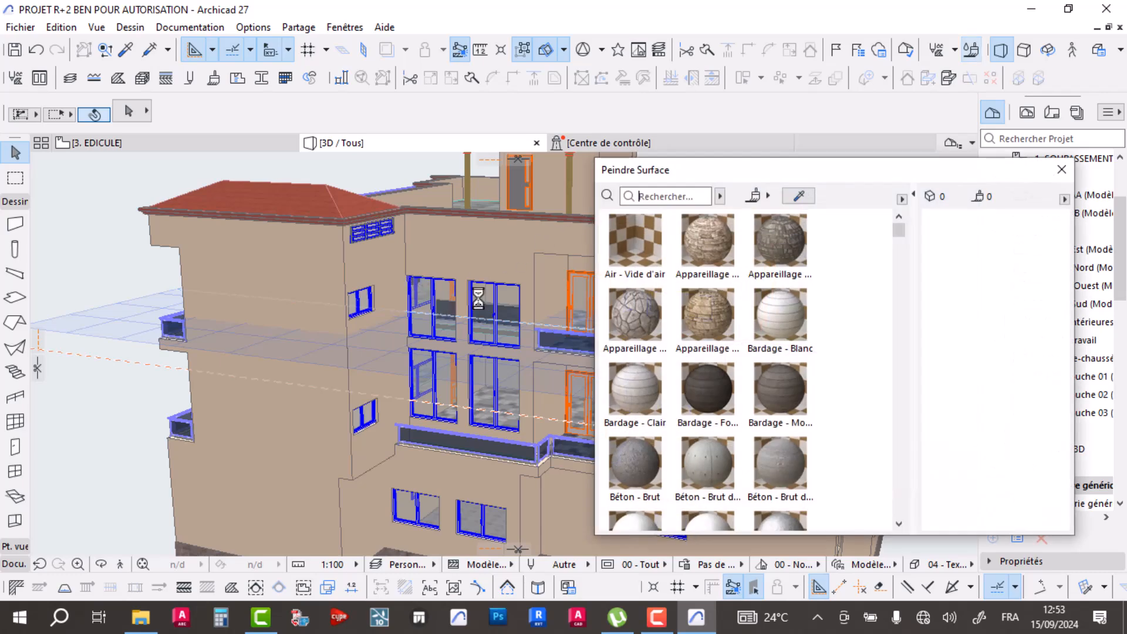
middle_click_drag(515, 302, 411, 230)
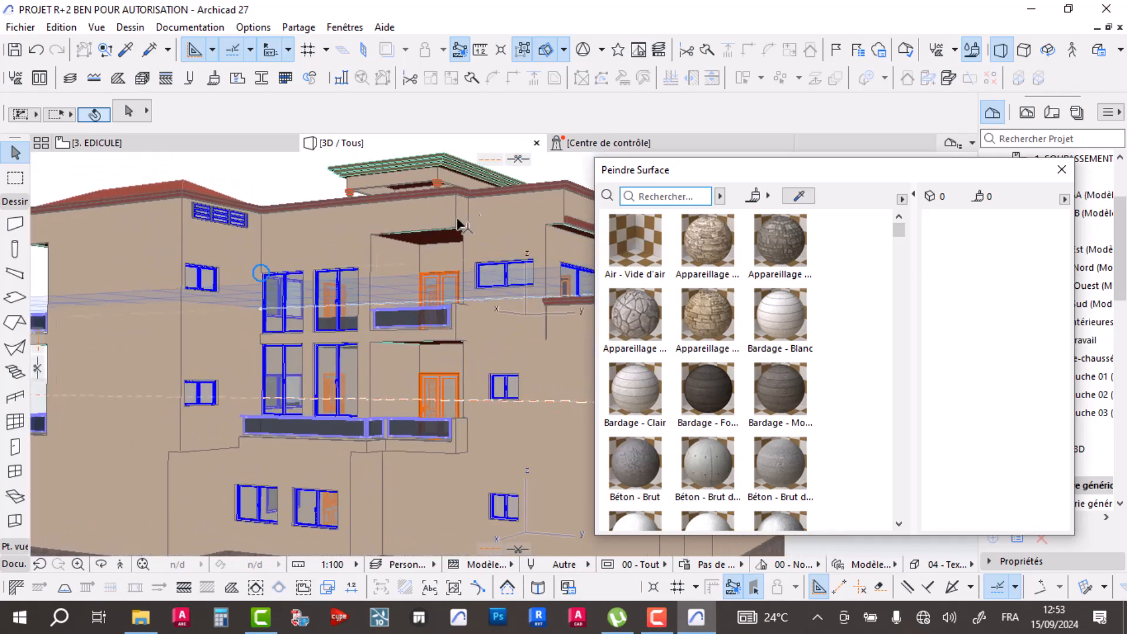
- Paint the front face of the band above the top-floor windows and balcony with a white Peinture surface
scroll(774, 336, "down", 10)
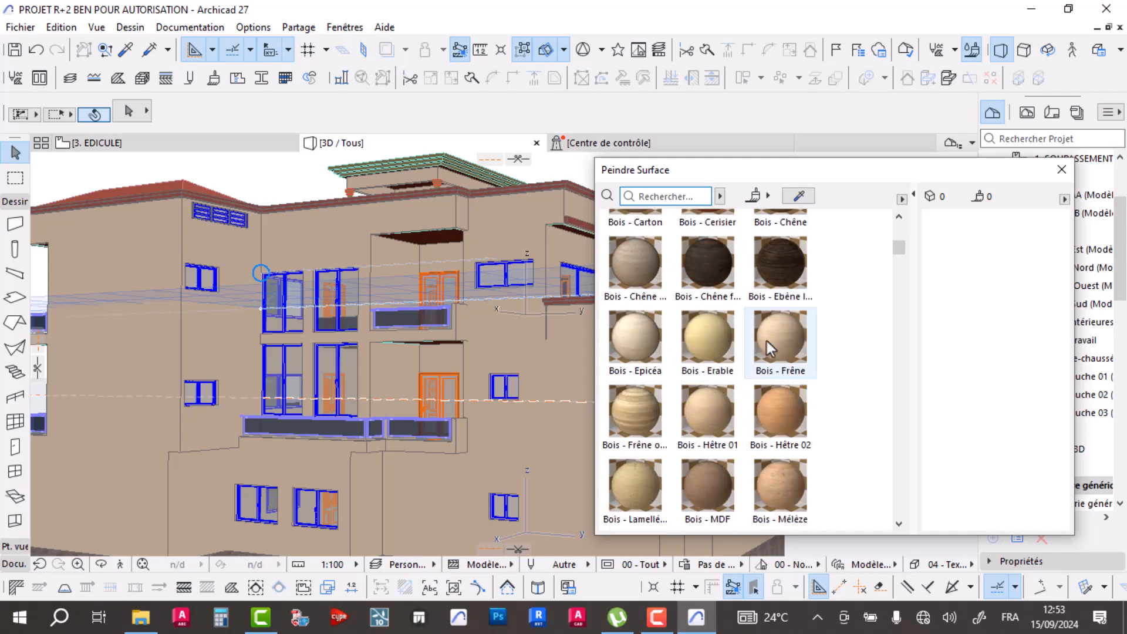
scroll(739, 354, "down", 6)
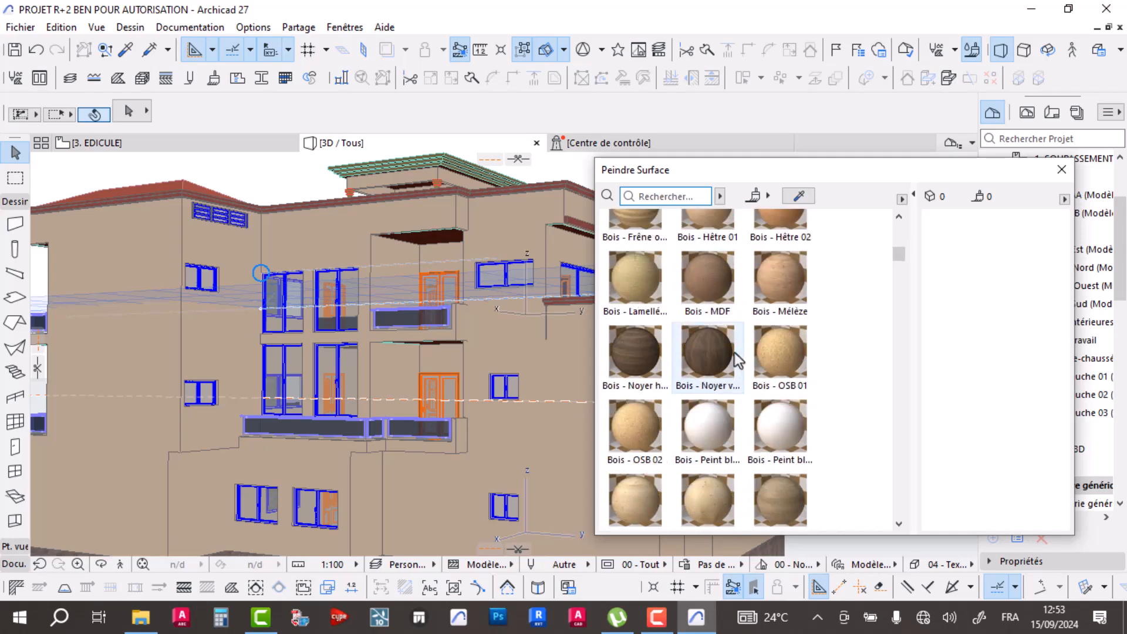
scroll(667, 310, "down", 3)
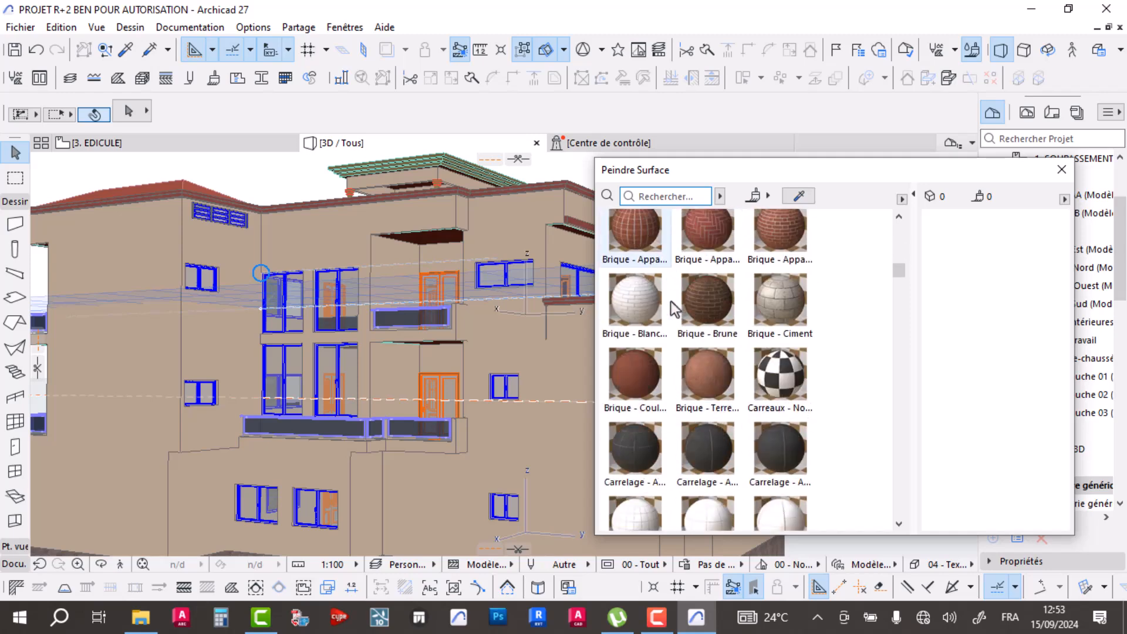
scroll(693, 332, "down", 8)
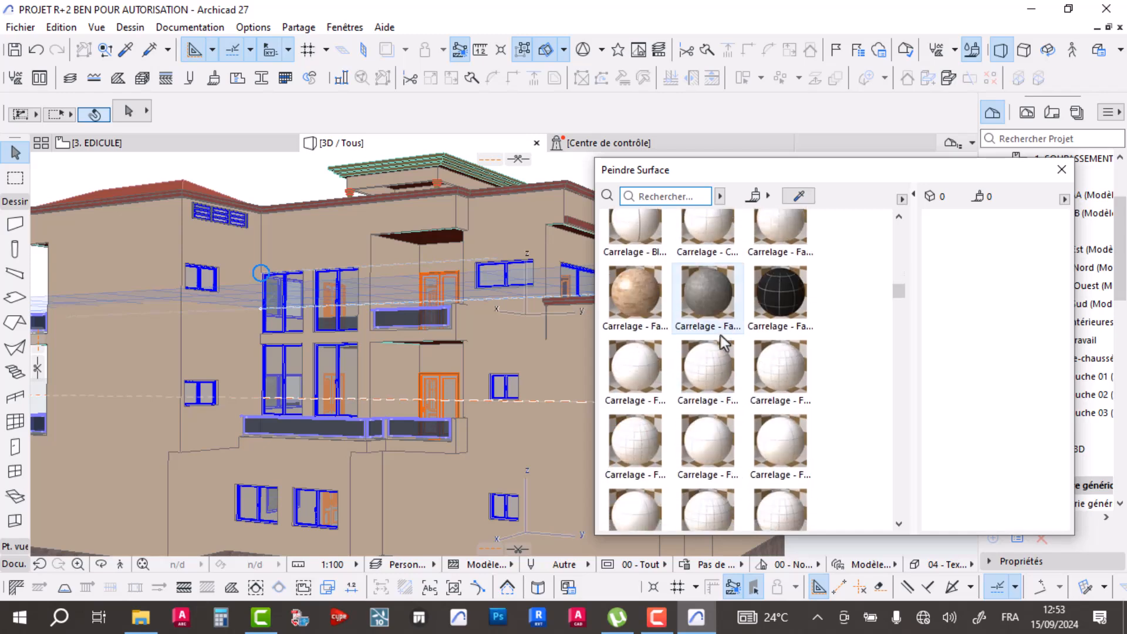
scroll(696, 337, "down", 5)
scroll(694, 337, "down", 5)
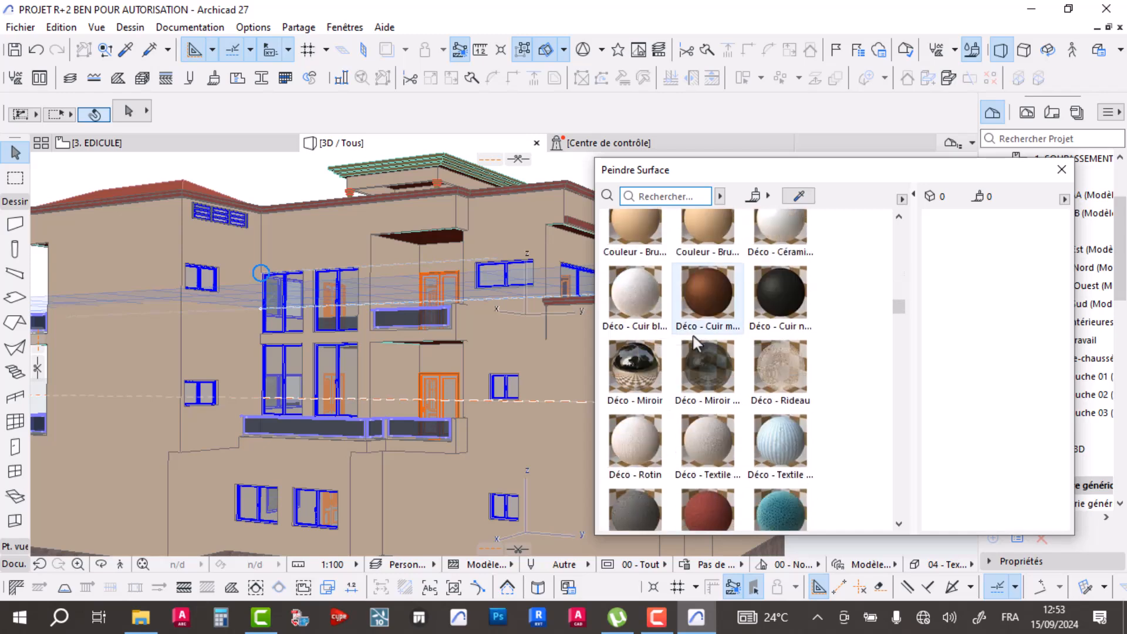
scroll(692, 337, "down", 6)
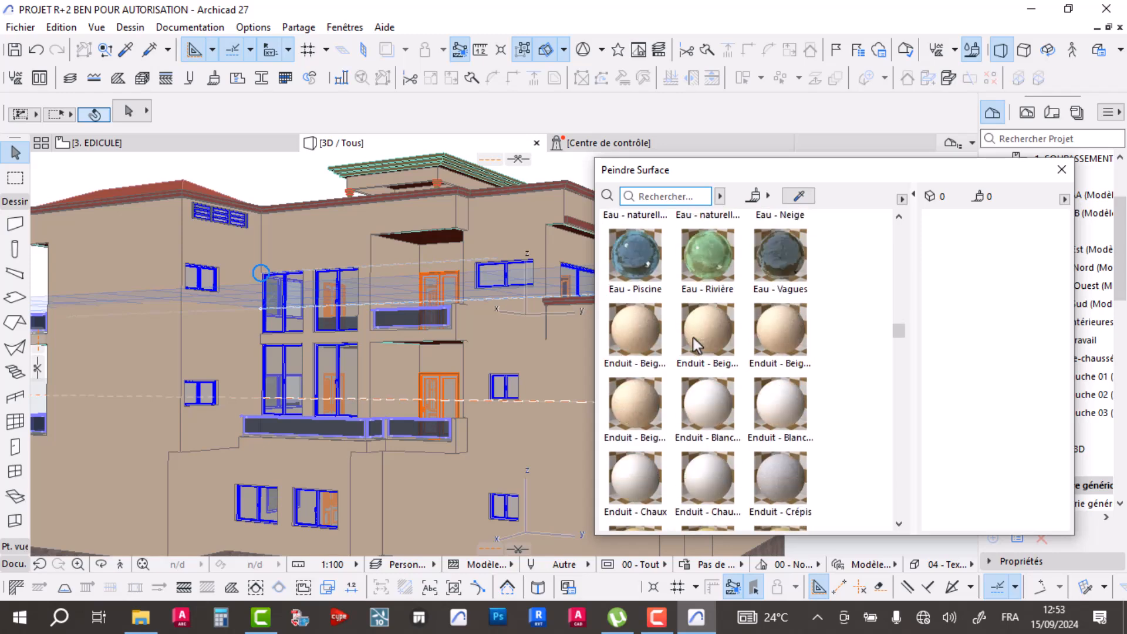
scroll(757, 420, "down", 4)
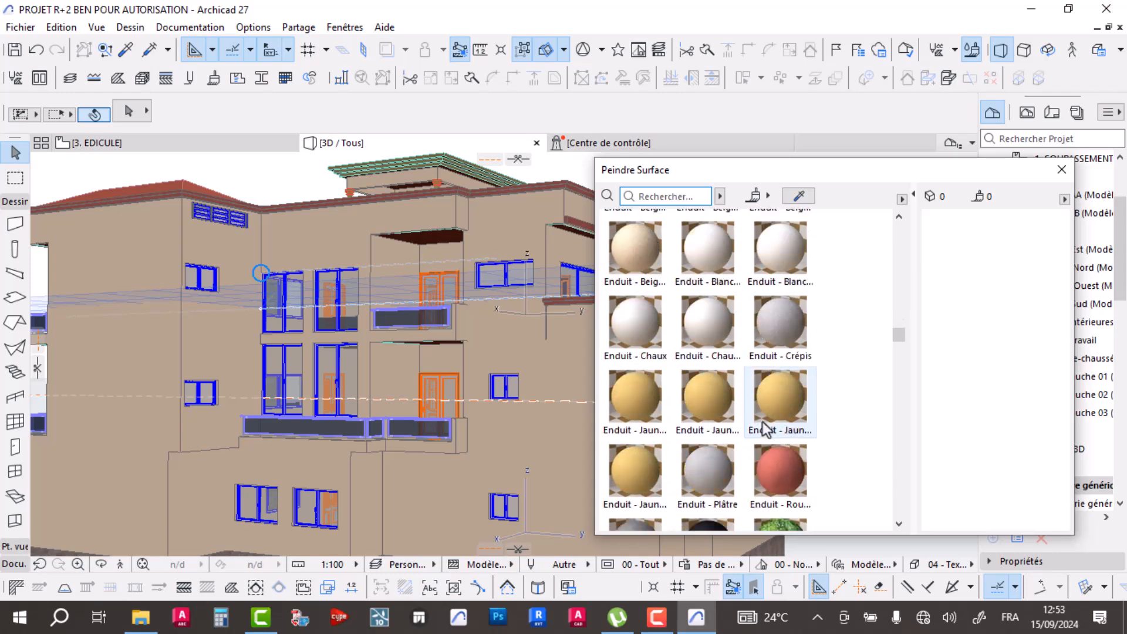
scroll(761, 418, "down", 10)
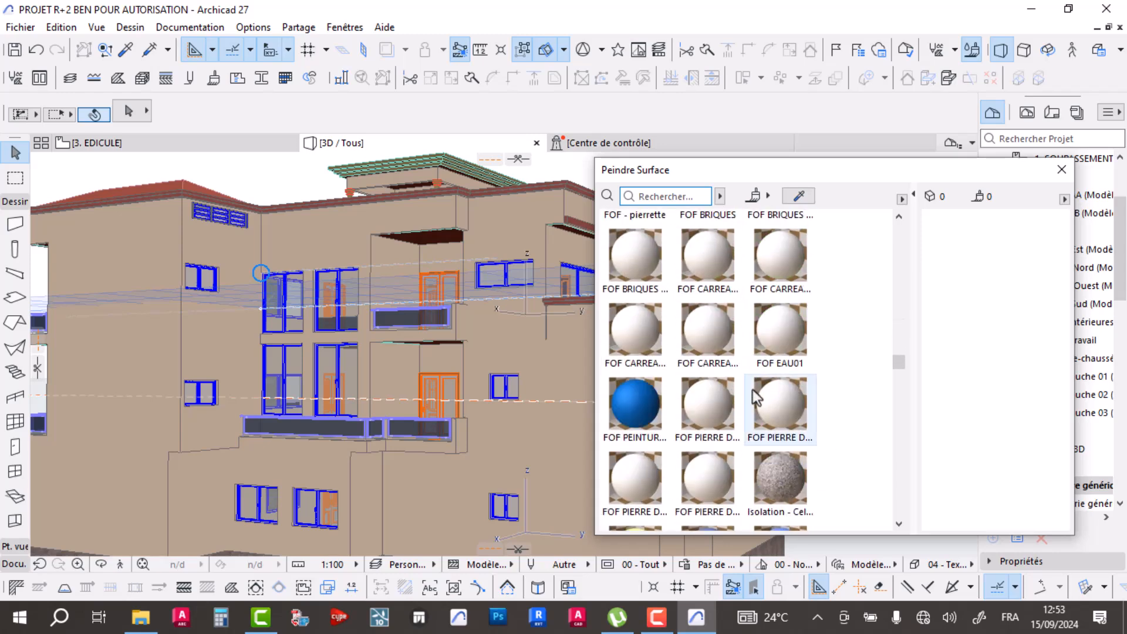
scroll(753, 388, "down", 8)
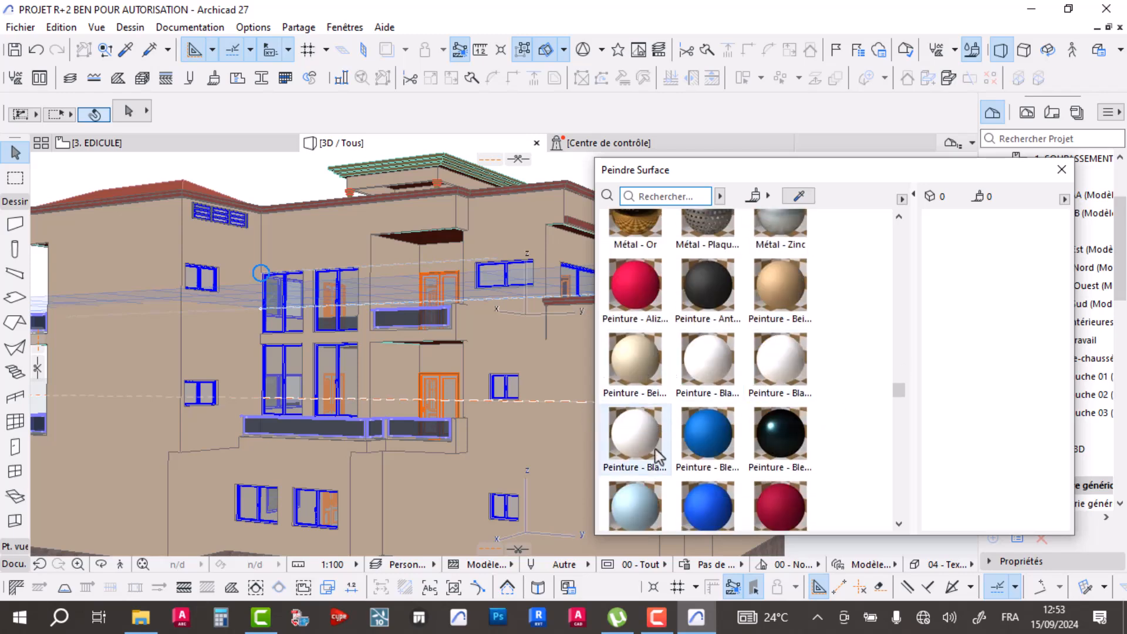
left_click(635, 440)
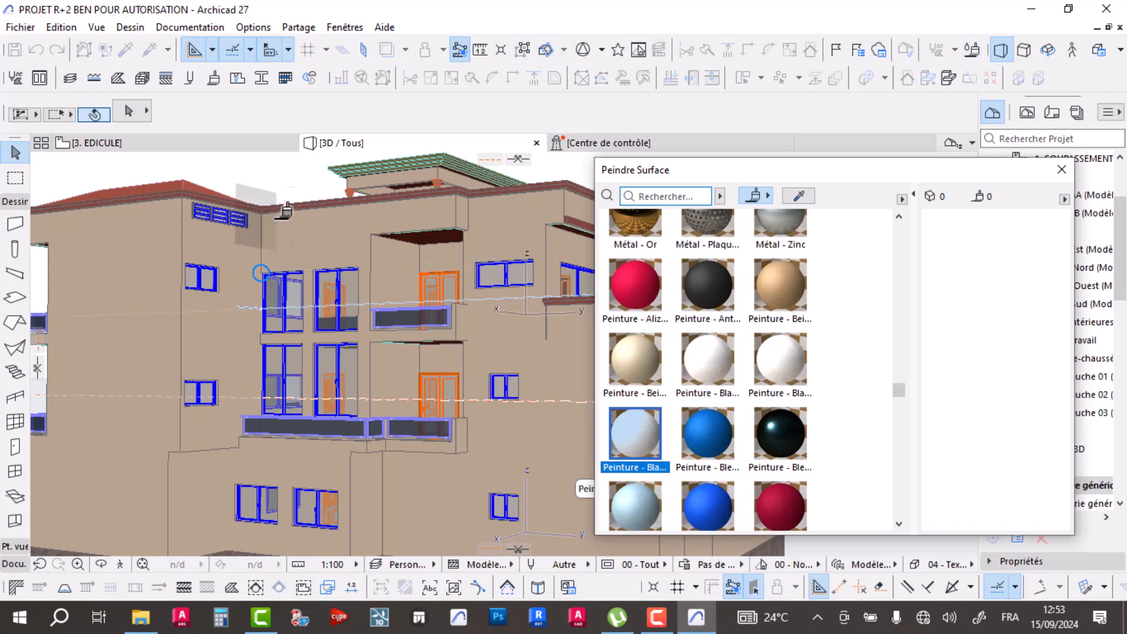
scroll(279, 209, "up", 3)
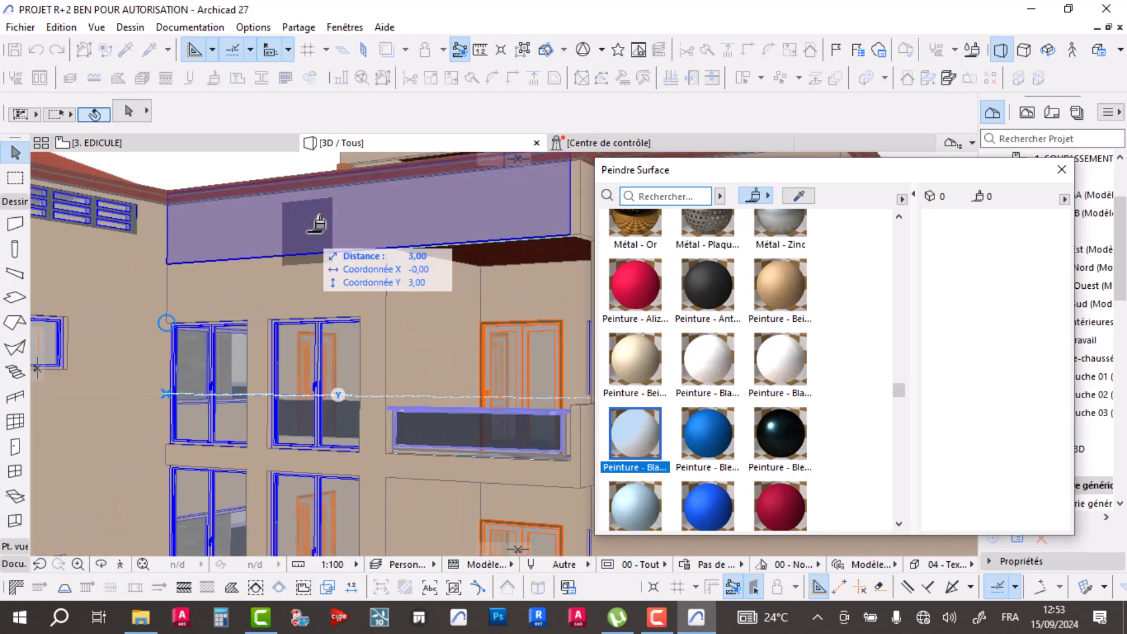
left_click(317, 224)
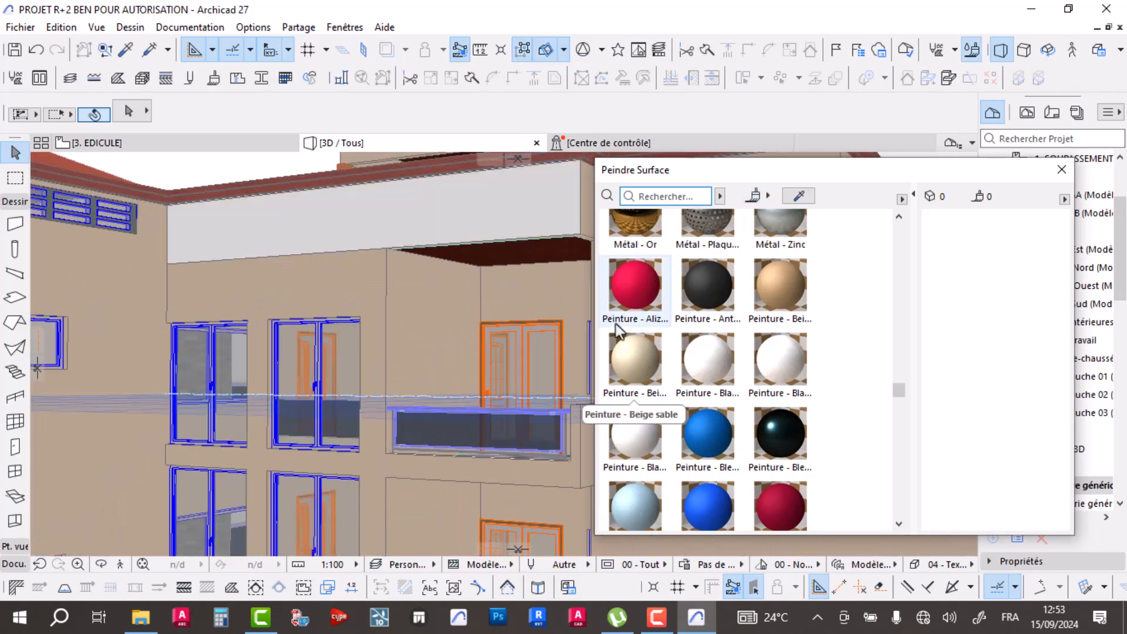
- Paint the short end face of the band above the balcony with the same white paint
left_click(801, 200)
left_click(513, 230)
mouse_move(520, 242)
middle_mouse_down()
mouse_move(364, 270)
mouse_move(347, 276)
mouse_move(337, 303)
middle_mouse_up()
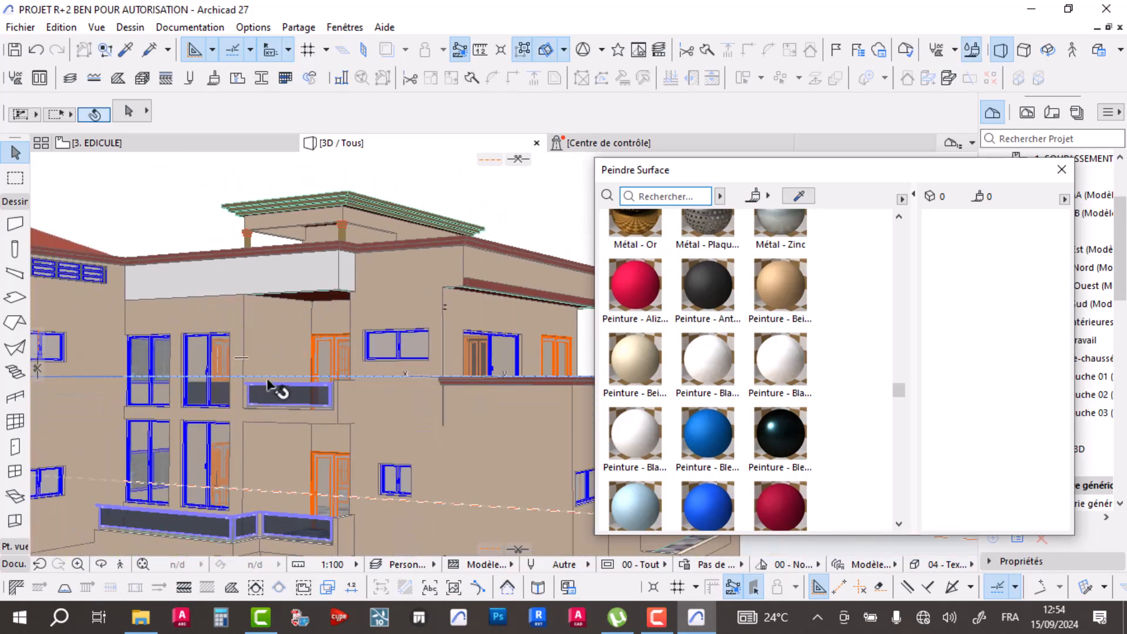
middle_click_drag(304, 397, 285, 346, "shift")
middle_click_drag(300, 303, 309, 363)
- Paint the front and end faces of the band above the top-floor balcony with Peinture - Cadmium orange
scroll(665, 300, "up", 10)
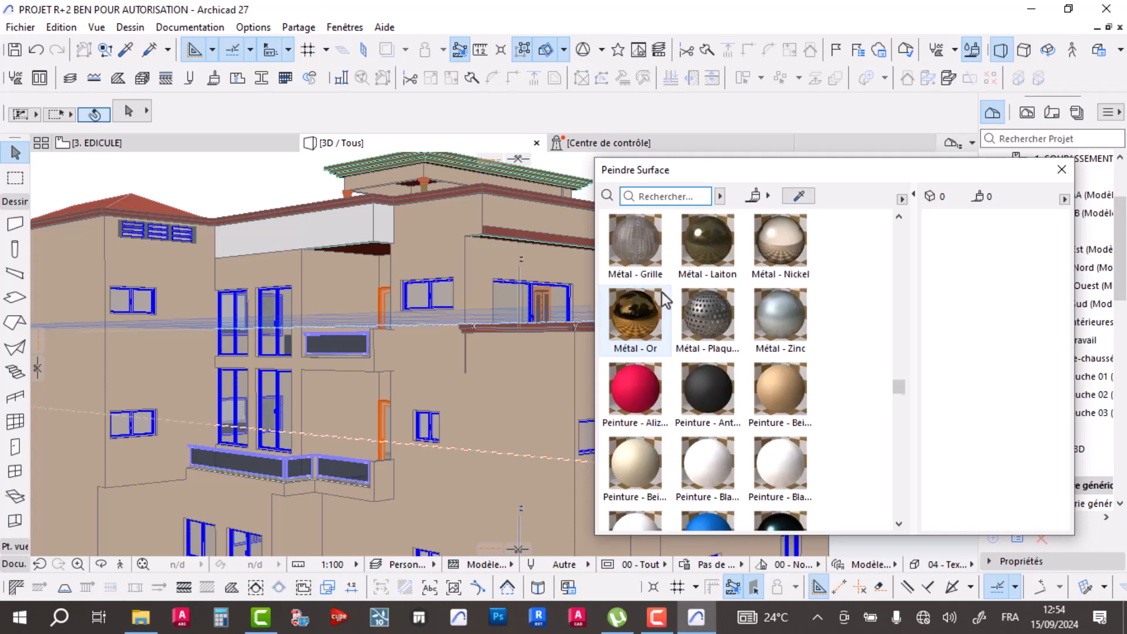
scroll(665, 300, "down", 10)
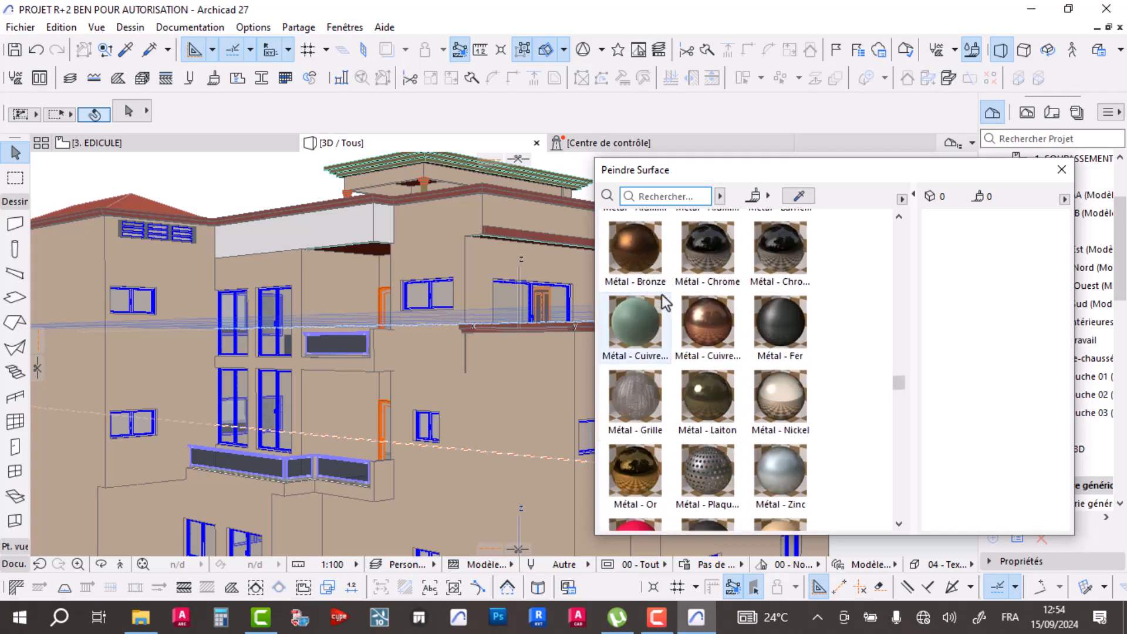
left_click(789, 392)
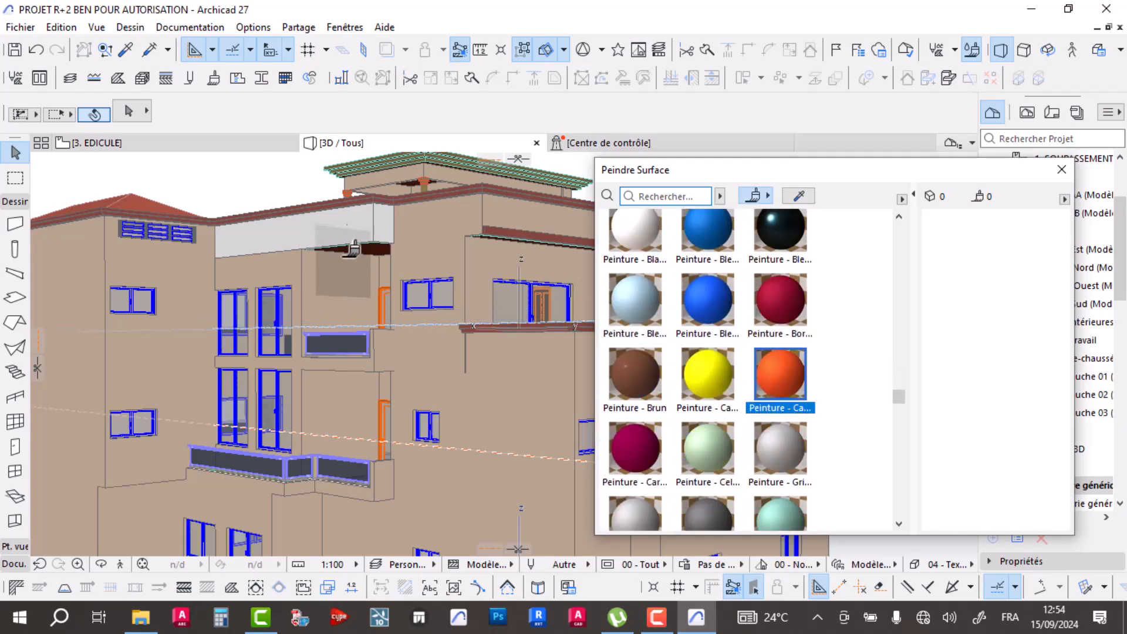
left_click(346, 241)
scroll(352, 238, "up", 2)
scroll(355, 235, "up", 3)
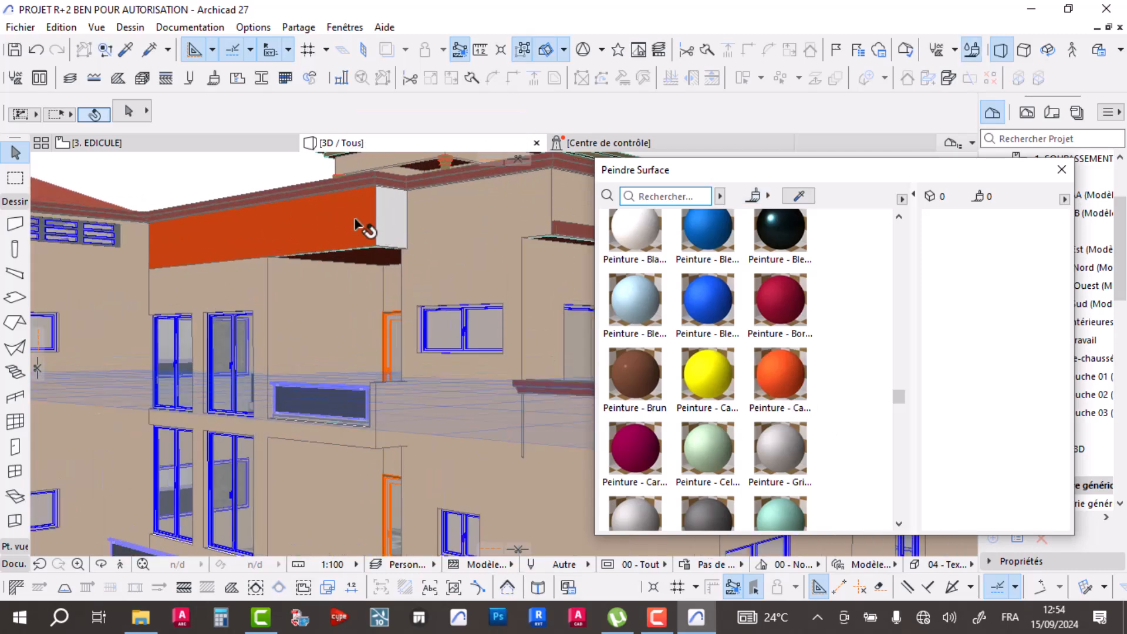
left_click(768, 377)
left_click(405, 217)
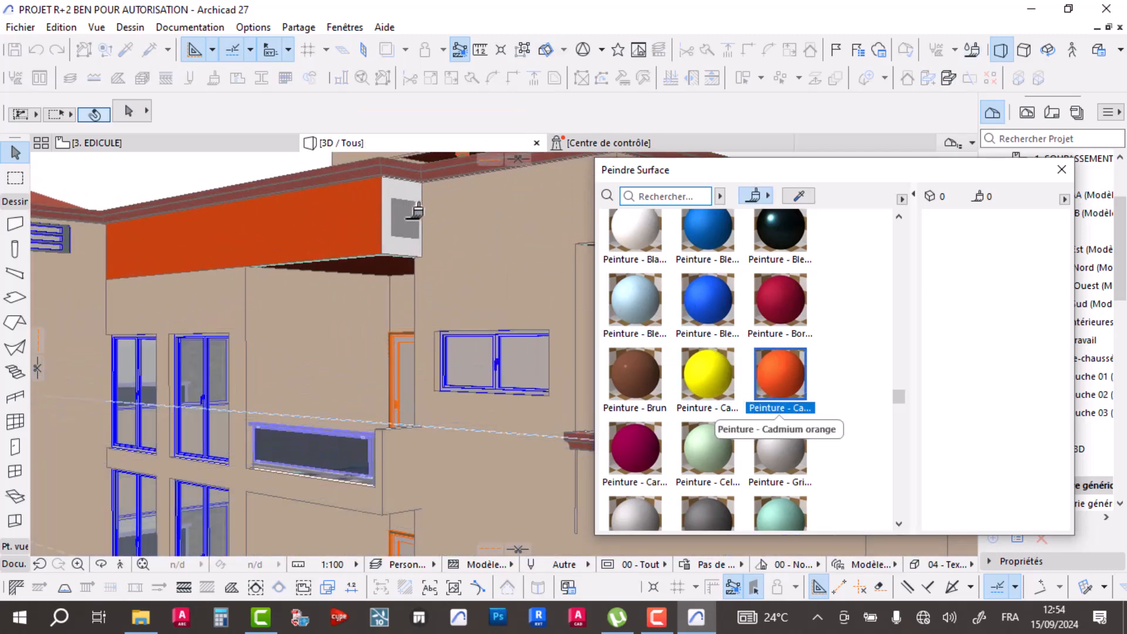
- Try Peinture - Cadmium orange on the wall around the two top-floor windows, check its extent at the inner corner and undo it
left_click(793, 387)
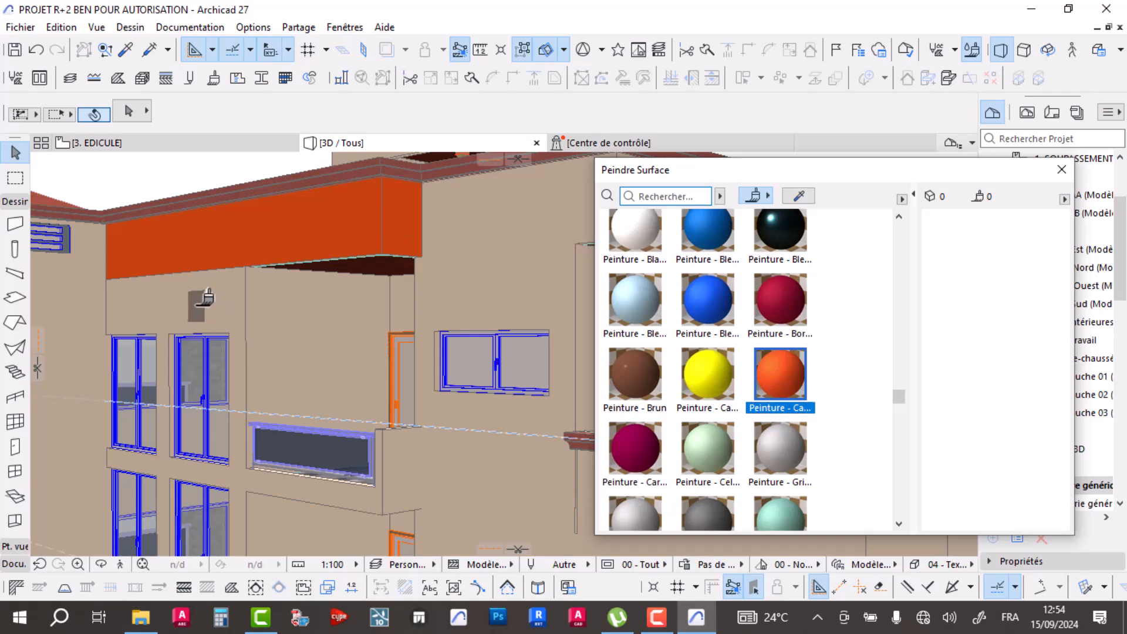
left_click(205, 298)
scroll(213, 294, "down", 4)
mouse_move(239, 314)
middle_mouse_down()
mouse_move(284, 292)
mouse_move(233, 281)
middle_mouse_up()
left_click(254, 244)
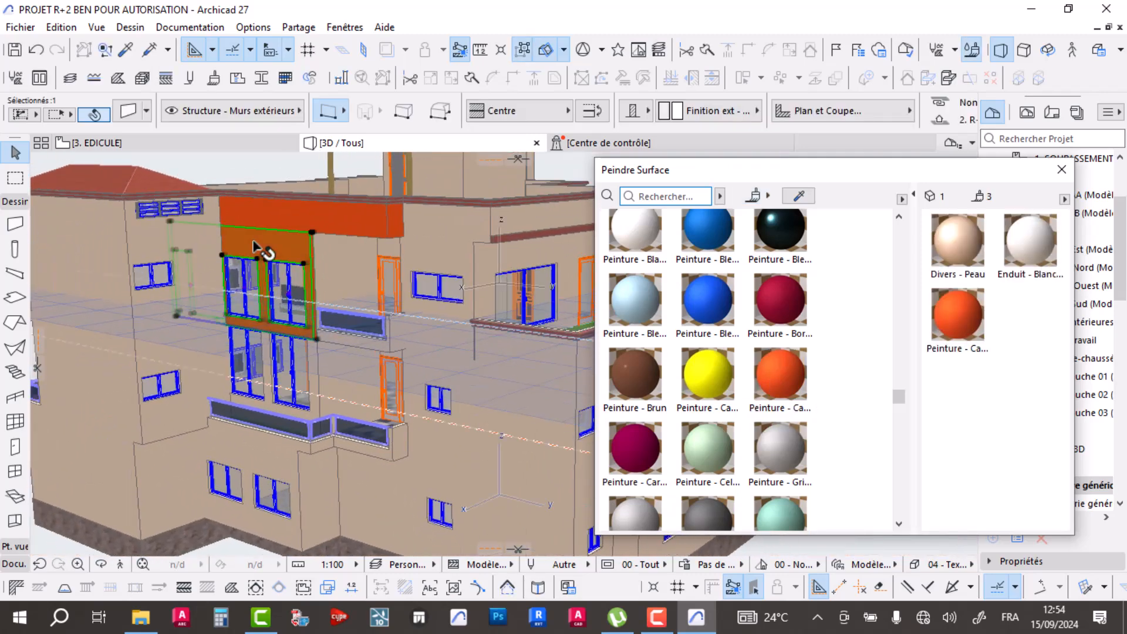
scroll(181, 259, "up", 10)
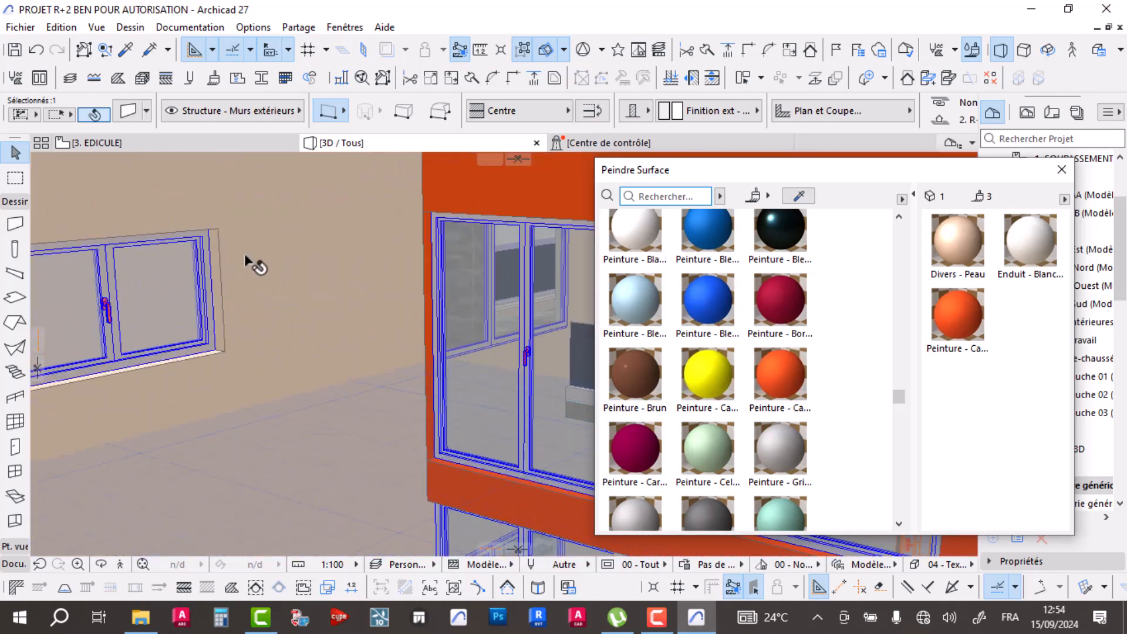
scroll(240, 256, "up", 5)
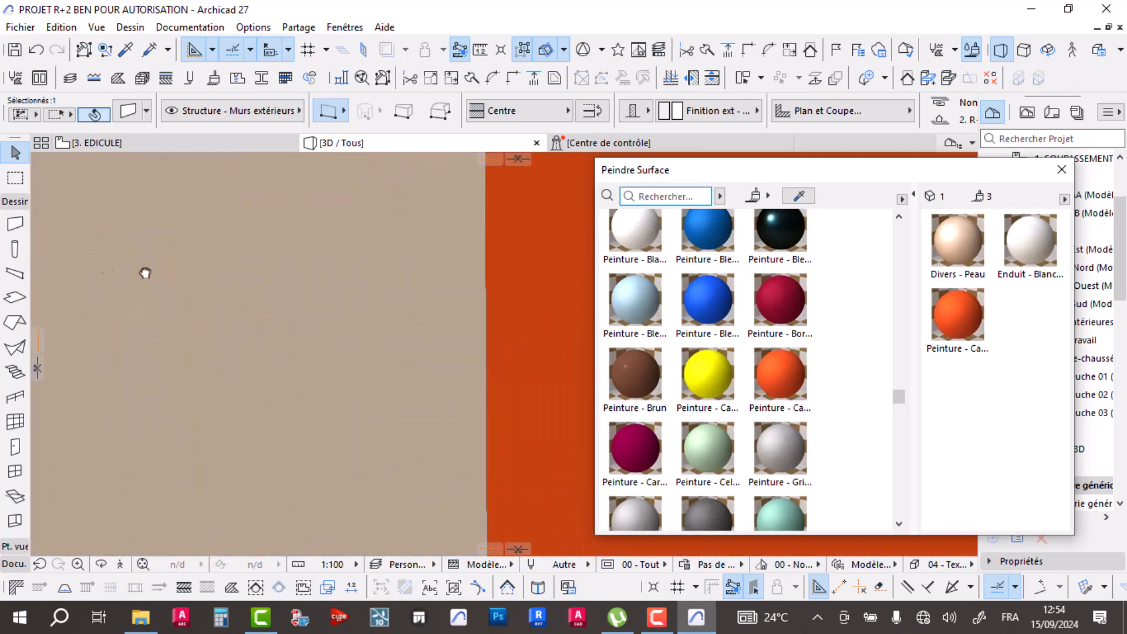
scroll(230, 245, "down", 8)
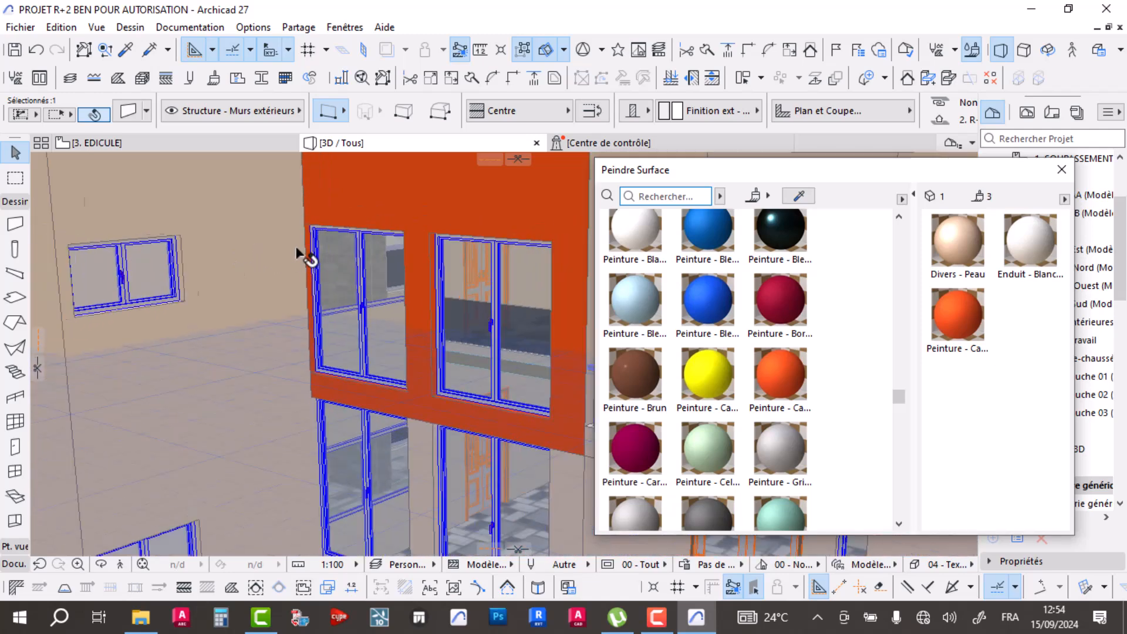
scroll(324, 287, "down", 3)
key("Escape")
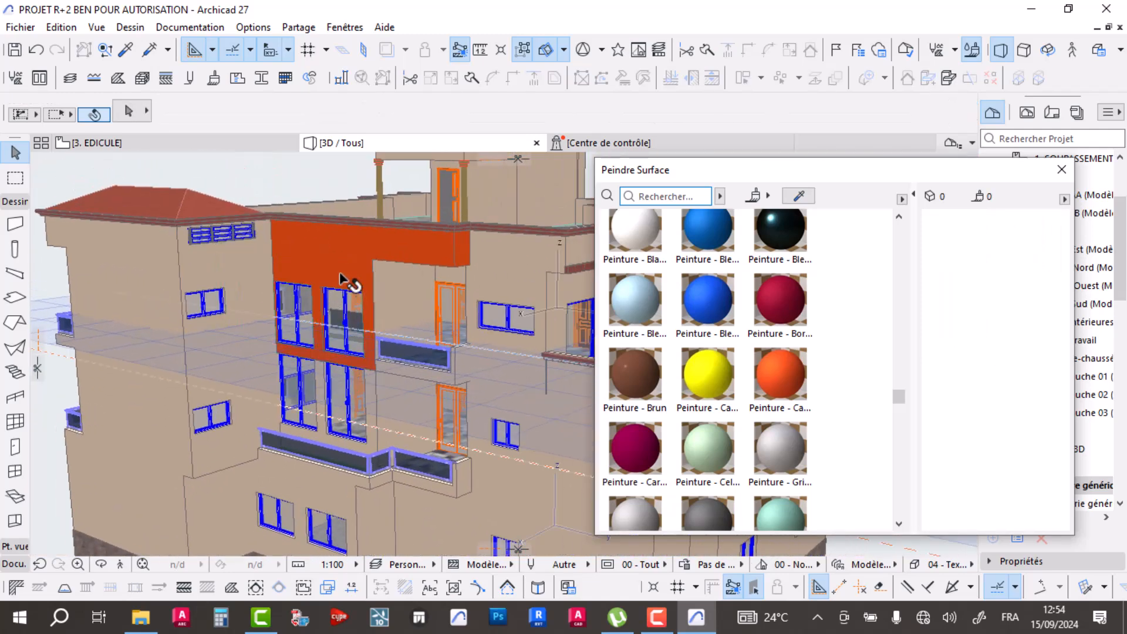
key("ctrl+z")
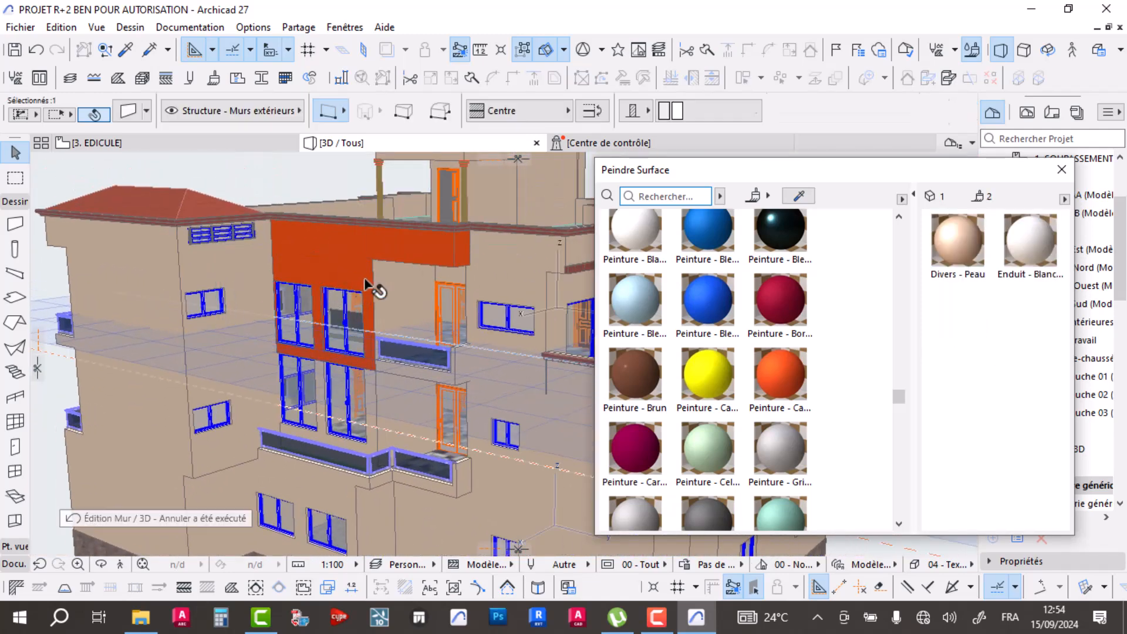
key("Escape")
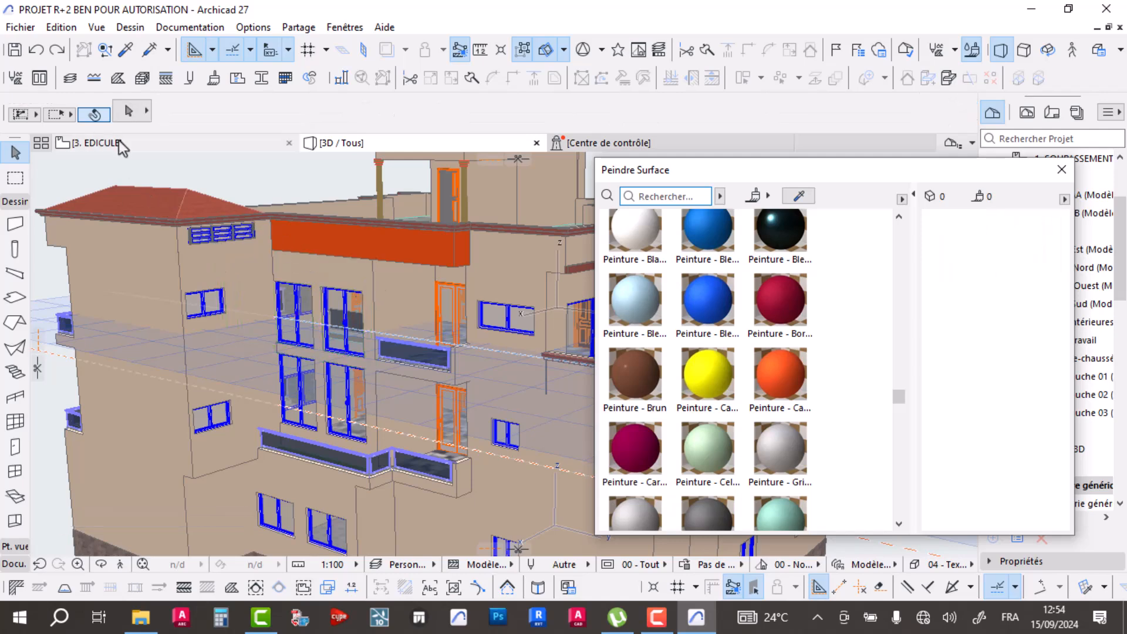
- In the R+2 floor plan, split the long exterior wall with the two windows where the perpendicular wall meets it
left_click(121, 143)
scroll(558, 378, "down", 3)
scroll(583, 438, "up", 2)
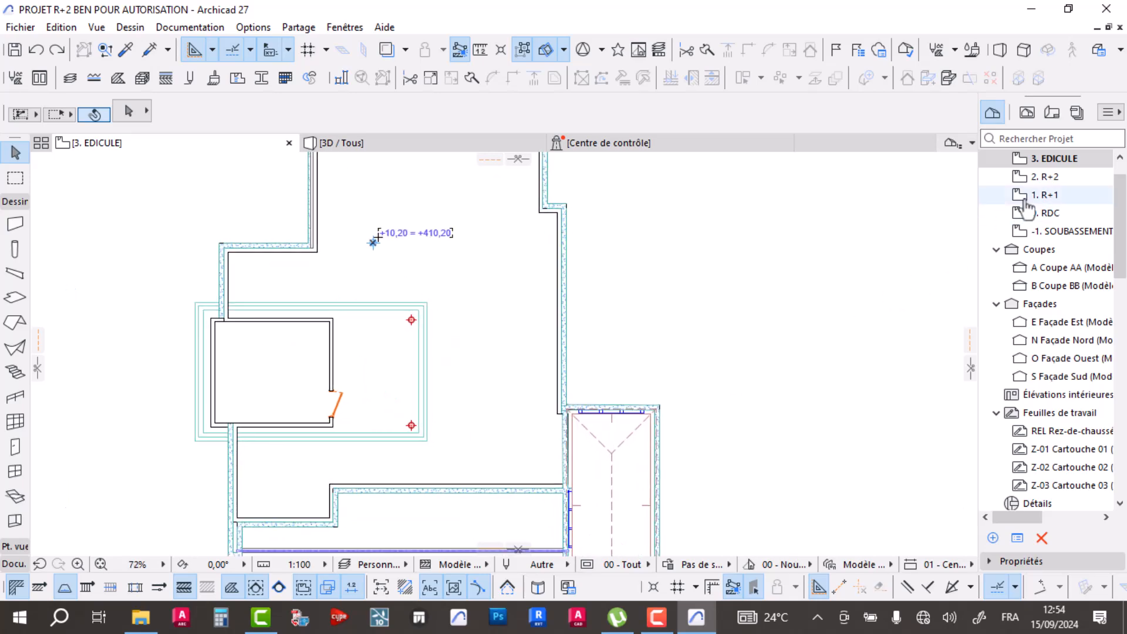
scroll(575, 269, "up", 5)
left_click(567, 218)
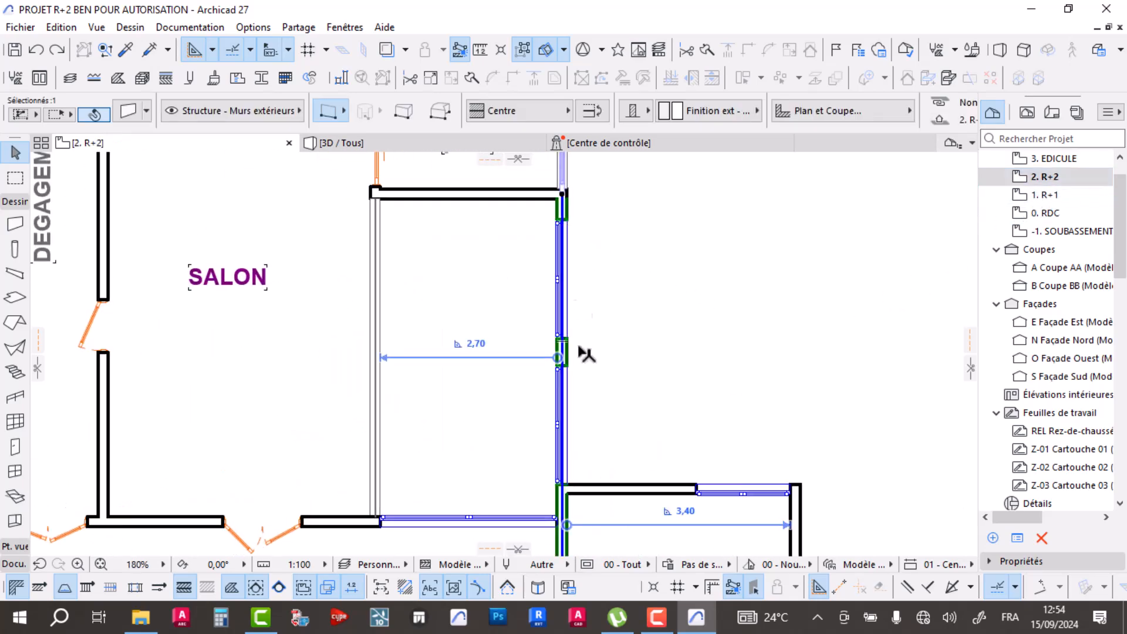
scroll(563, 499, "up", 2)
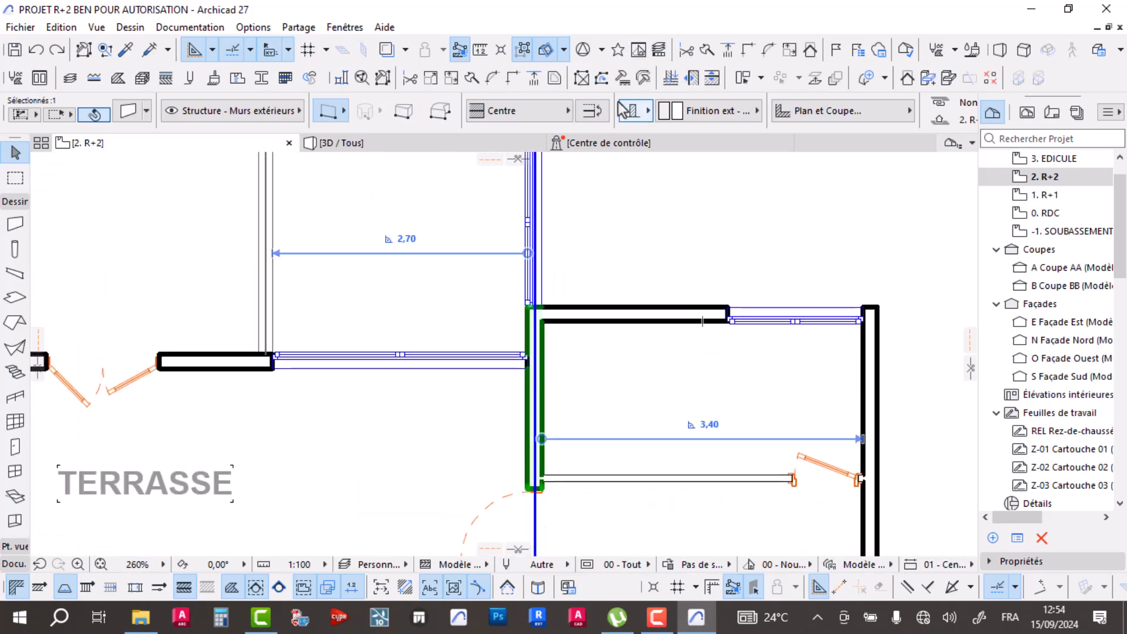
scroll(547, 280, "up", 4)
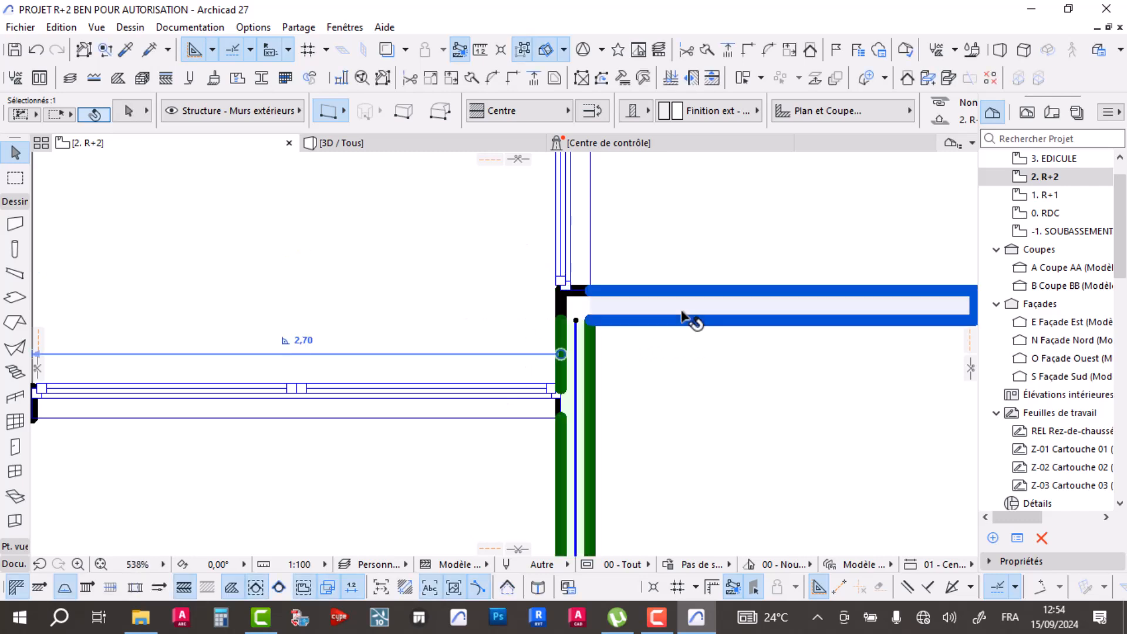
- Trim the upper section of the split wall back to the outer face of the perpendicular wall
left_click(578, 305)
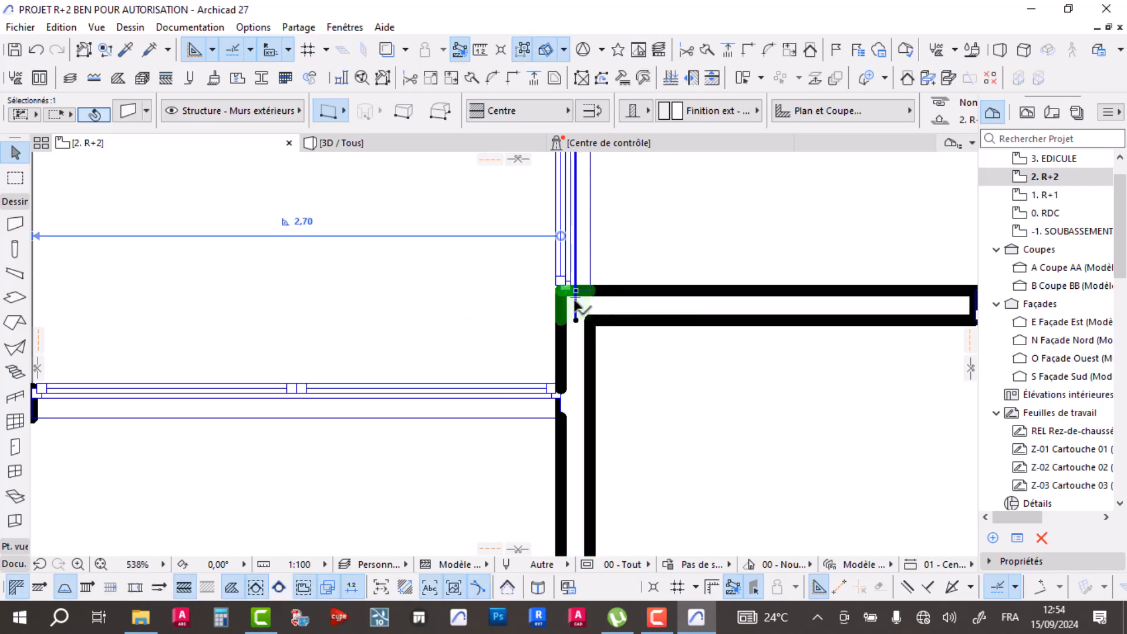
left_click(734, 48)
left_click(622, 298)
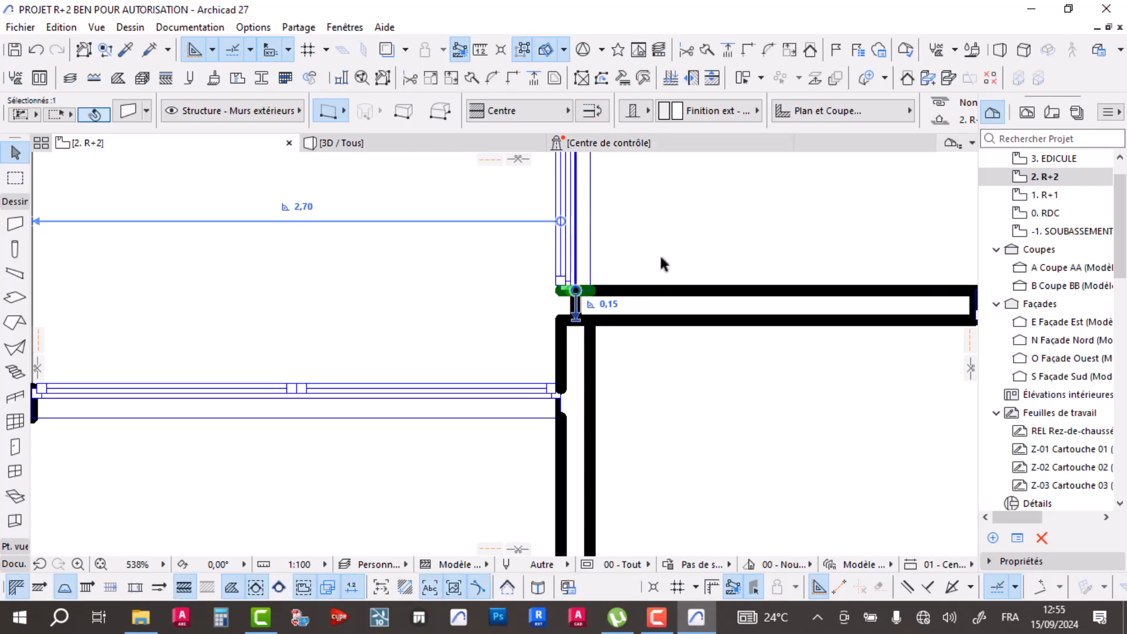
- Intersect the perpendicular wall with the lower section of the split wall so they meet in a clean corner
left_click(655, 310)
left_click(596, 355, "shift")
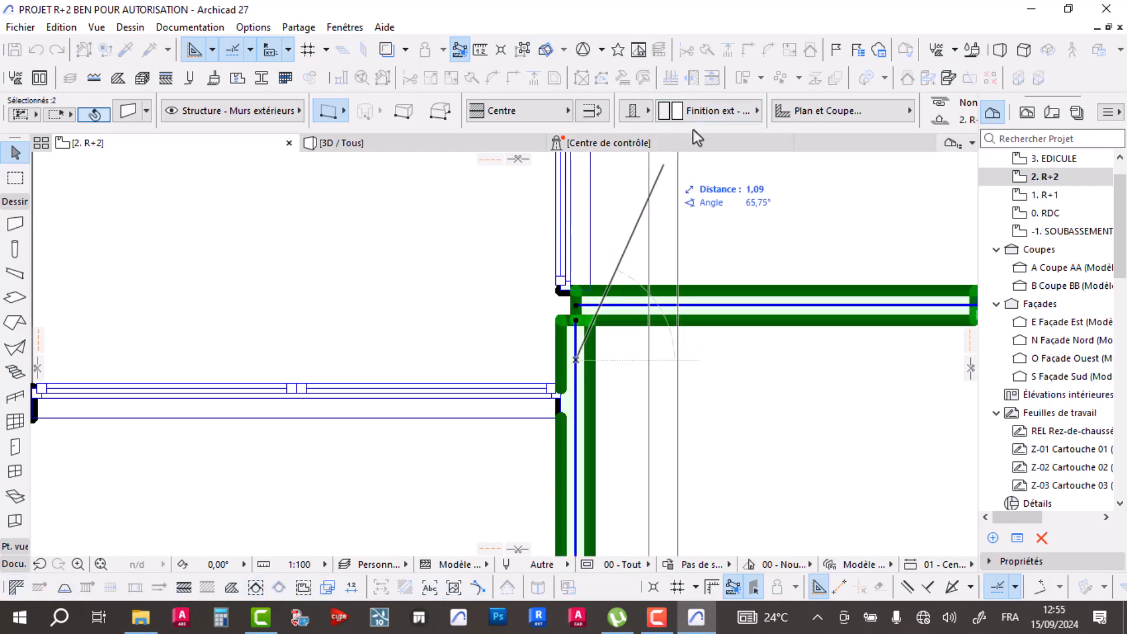
left_click(747, 50)
left_click(697, 213)
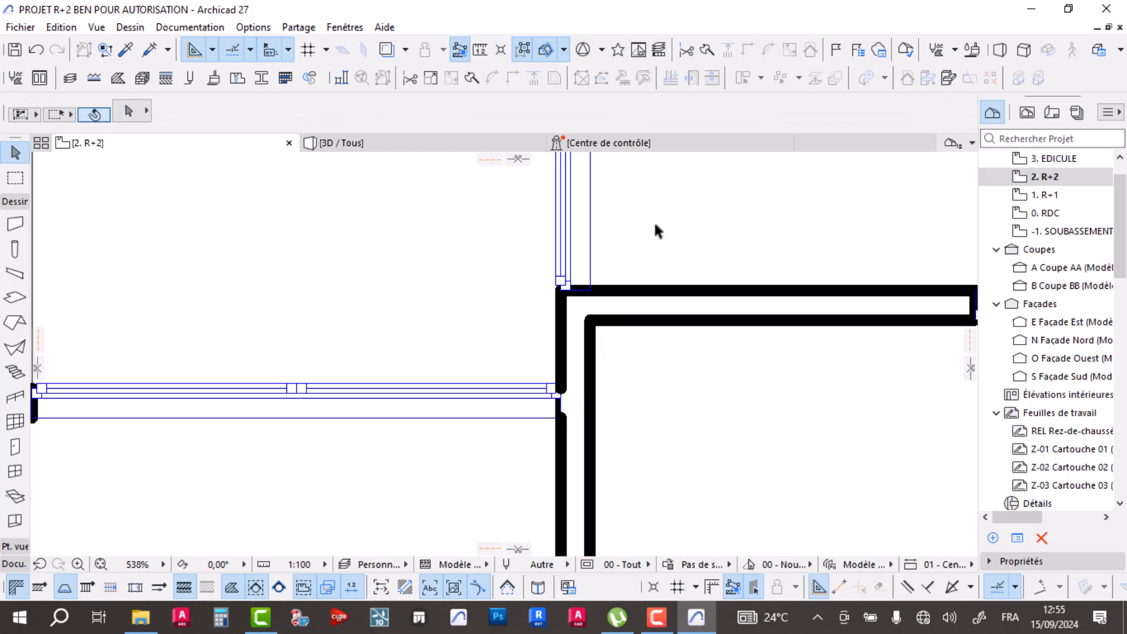
- Insert a Porte 27 door, 0.80 × 2.20, in the wall above the SDB, reusing the settings of the door between DEGAGEMENT and SALON
scroll(568, 334, "down", 3)
scroll(568, 334, "down", 5)
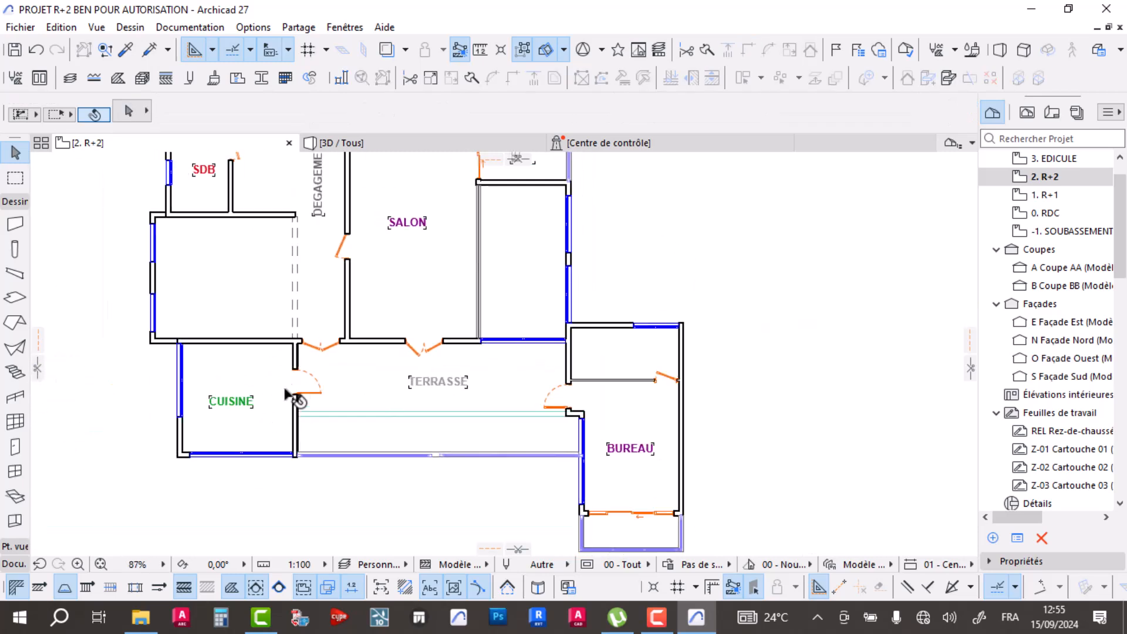
scroll(302, 395, "up", 5)
scroll(385, 455, "up", 1)
scroll(385, 455, "right", 2)
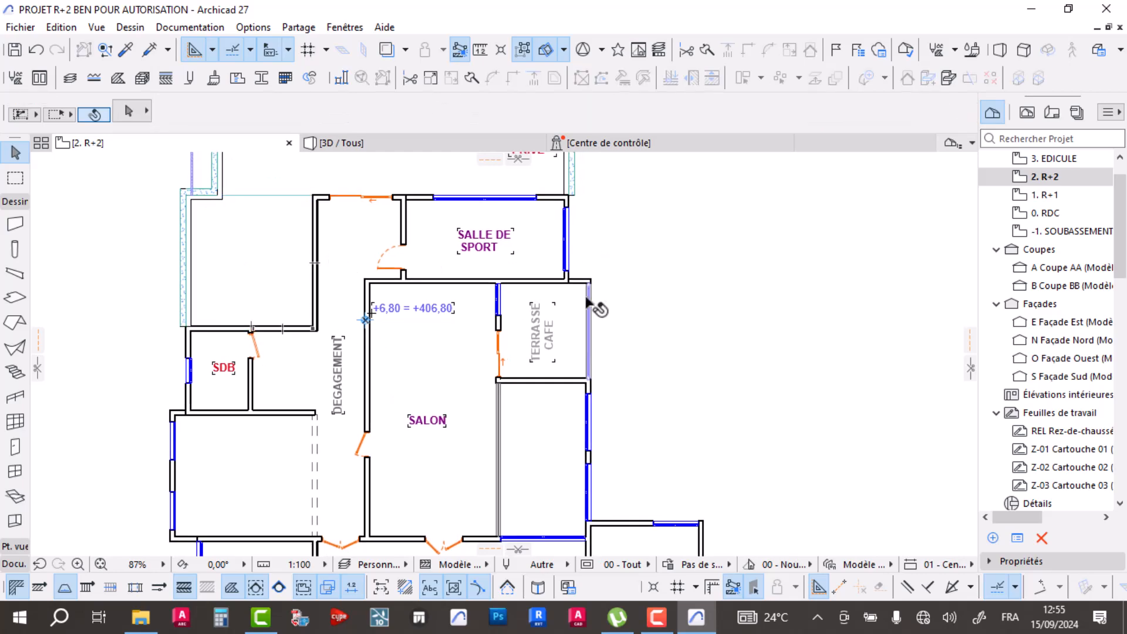
scroll(536, 322, "down", 2)
scroll(495, 352, "up", 4)
scroll(569, 397, "down", 1)
left_click(611, 425, "alt")
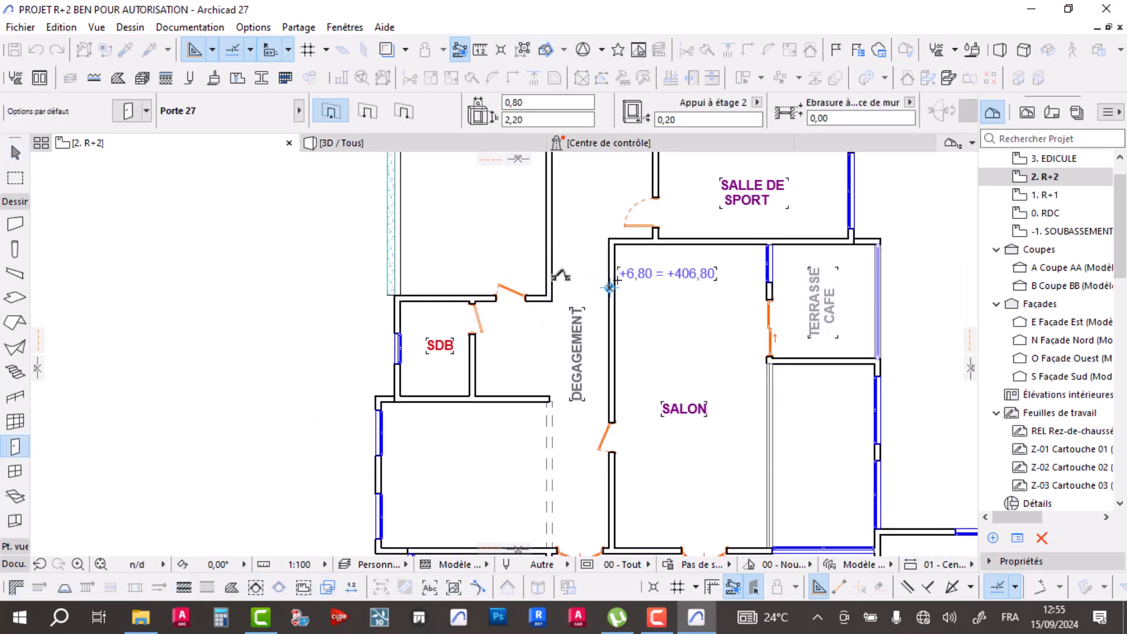
key("Escape")
left_click(530, 301)
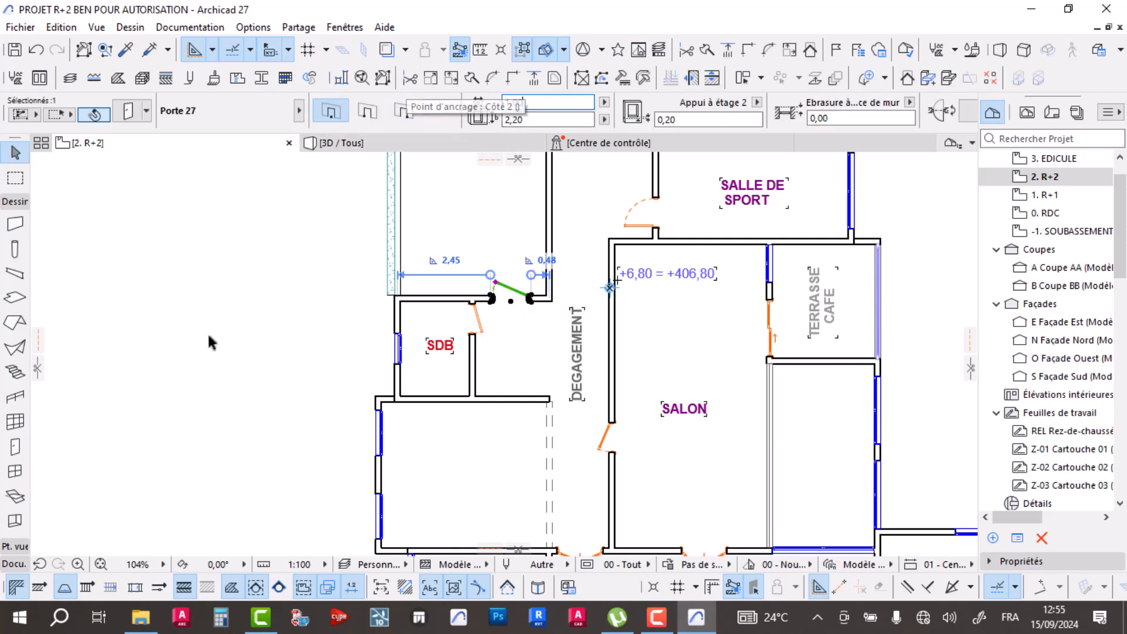
left_click(198, 311)
- Open the R+1 floor plan and split the exterior wall between the TERRASSE and the office wing where the perpendicular wall meets it
scroll(264, 314, "down", 4)
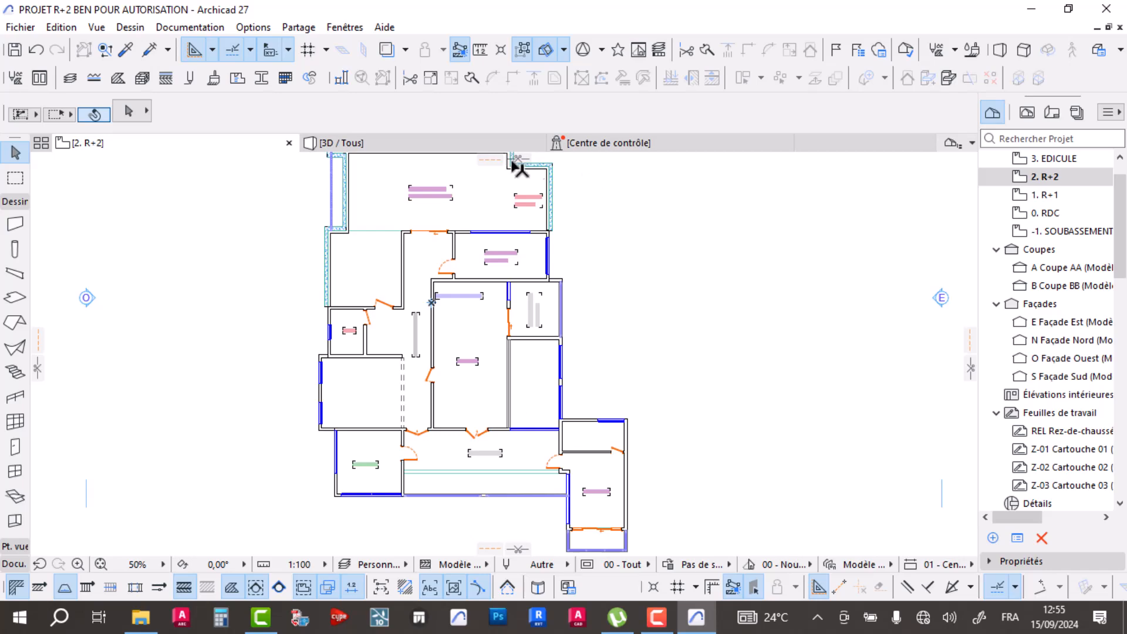
mouse_move(434, 148)
left_click(1071, 196)
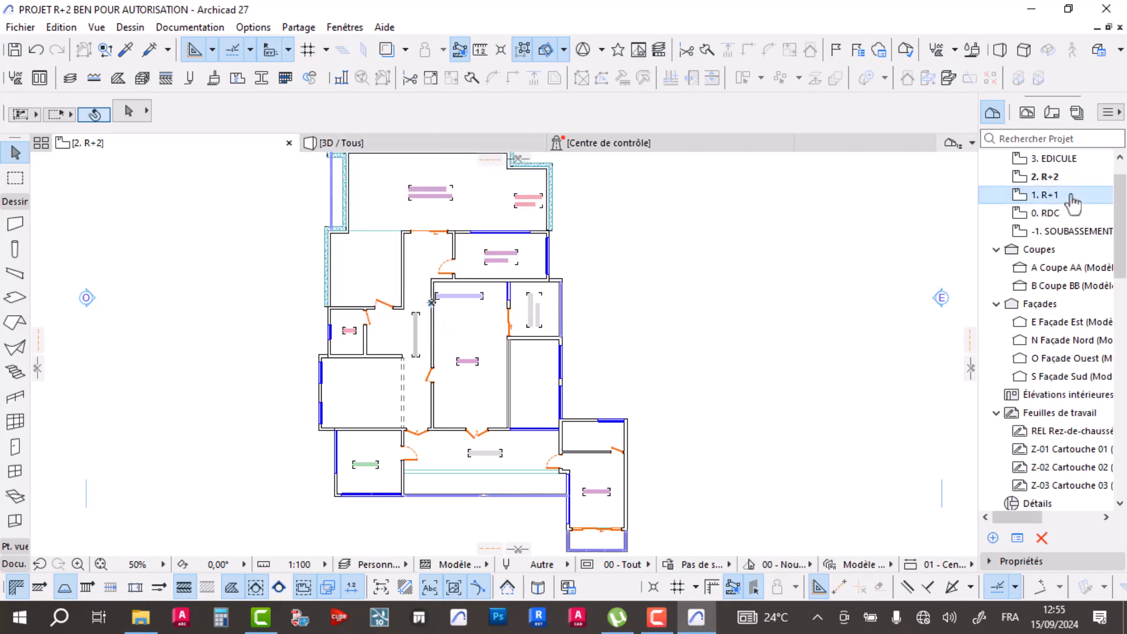
scroll(547, 292, "up", 4)
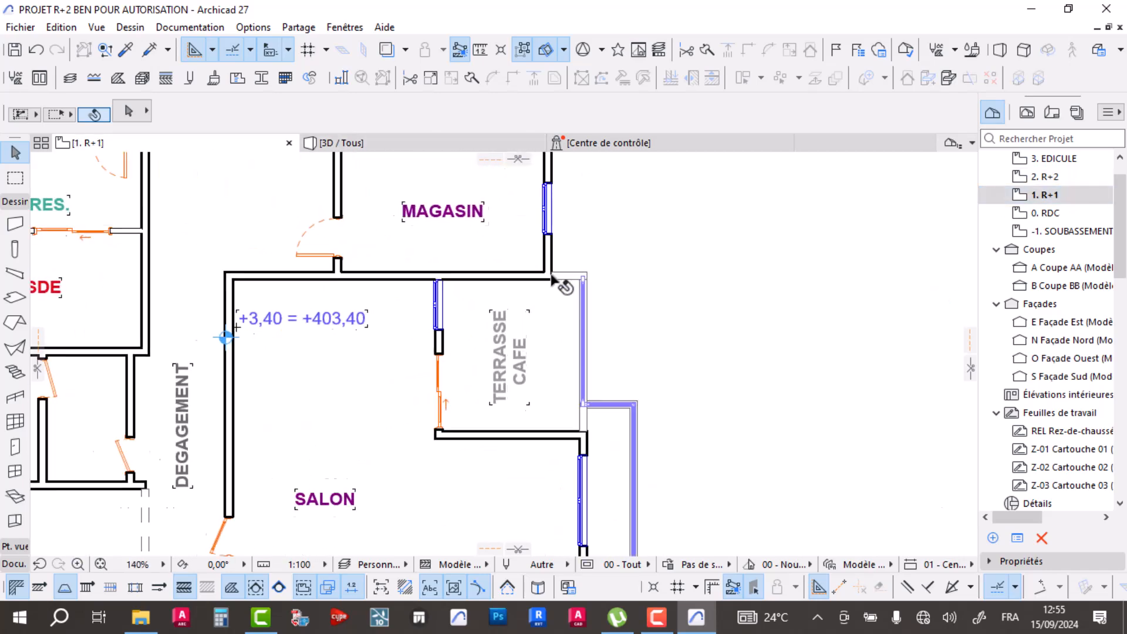
middle_click_drag(575, 418, 649, 312)
scroll(649, 435, "down", 3)
scroll(735, 410, "up", 6)
left_click(673, 424)
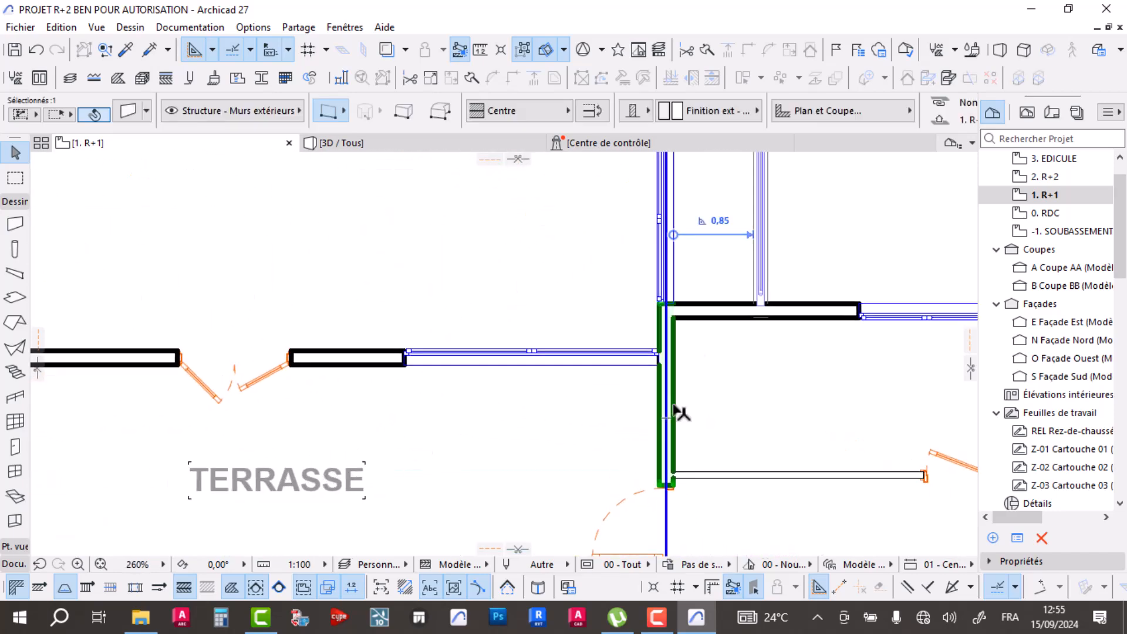
scroll(662, 311, "up", 5)
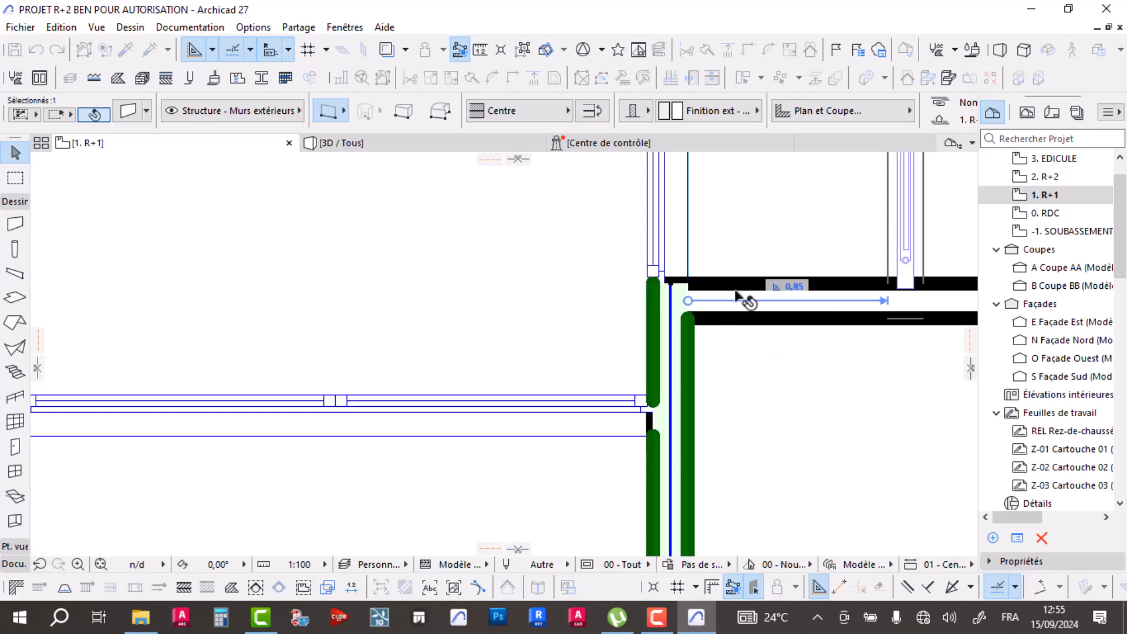
- Intersect the lower section of the R+1 split wall with the perpendicular wall to close their corner
scroll(741, 303, "down", 4)
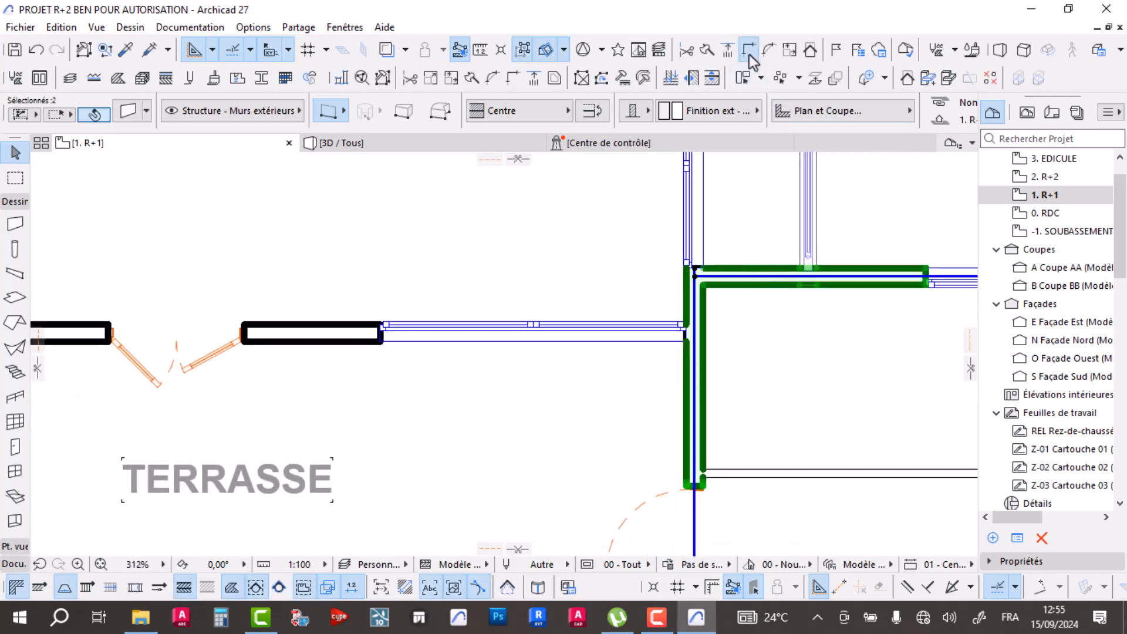
left_click(649, 221)
scroll(541, 322, "down", 7)
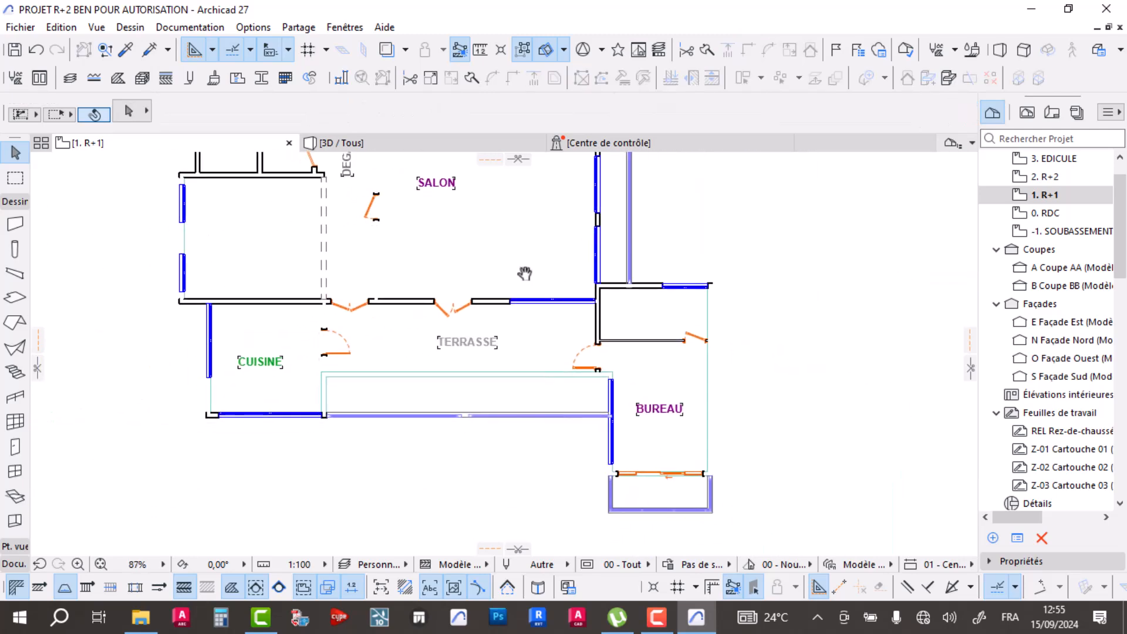
- Split the wall between CHAMBRE PRINCIPALE and DRES. in line with the outer face of the bedroom's large glazed wall
scroll(610, 415, "up", 3)
scroll(628, 399, "down", 3)
scroll(632, 390, "down", 1)
middle_click_drag(528, 378, 595, 437)
left_click_drag(384, 416, 384, 505)
left_click_drag(378, 189, 378, 398)
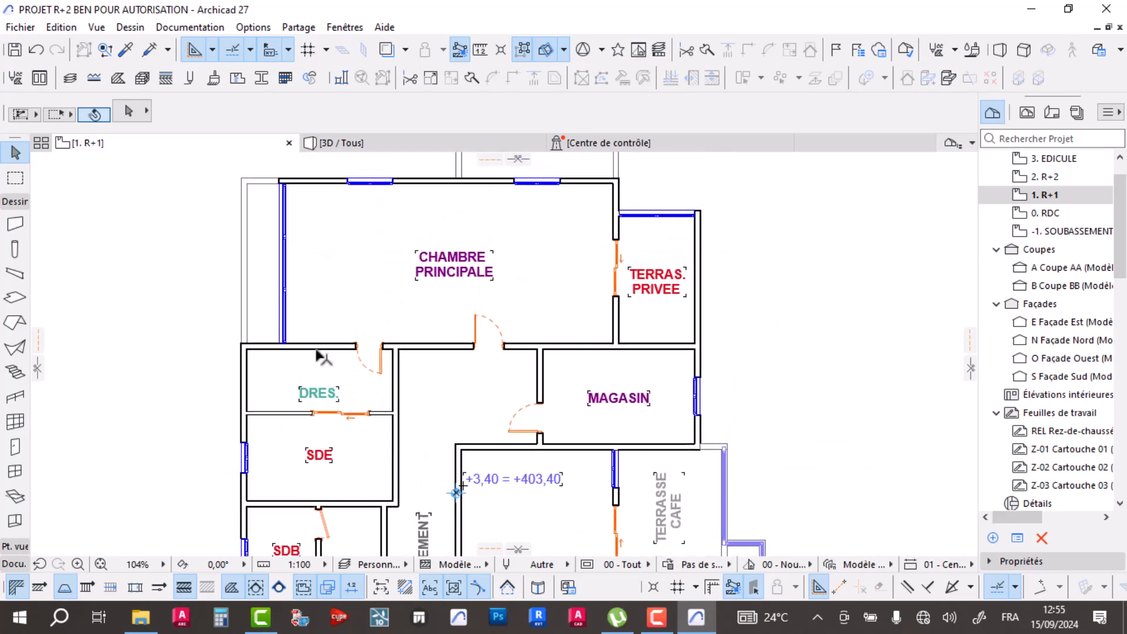
left_click(318, 348)
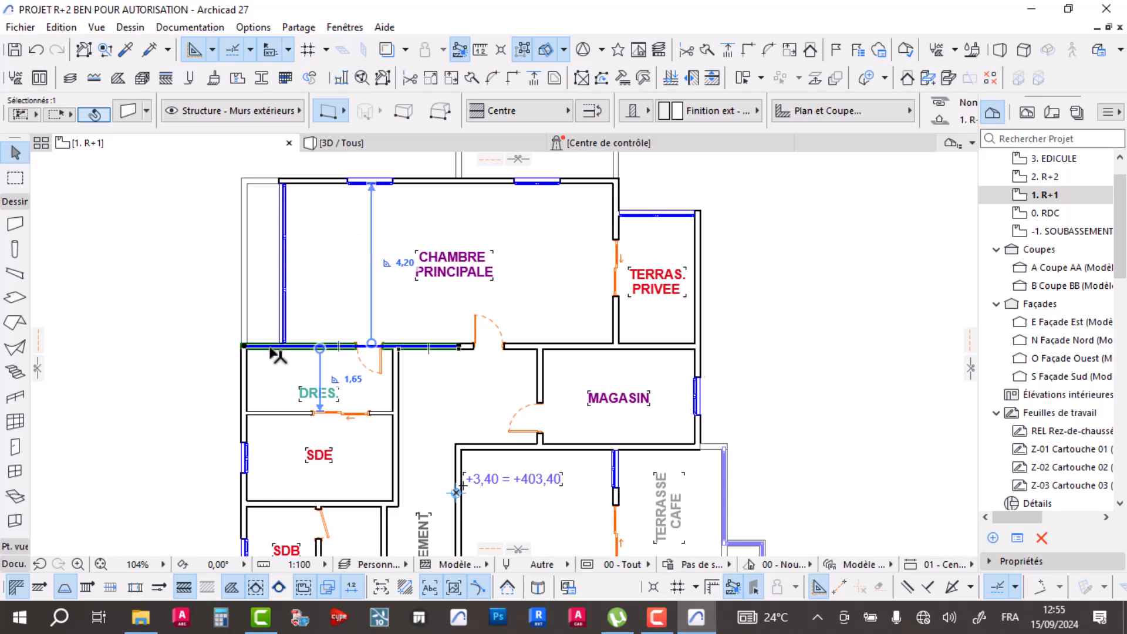
scroll(273, 352, "up", 5)
scroll(322, 335, "down", 4)
scroll(418, 393, "up", 2)
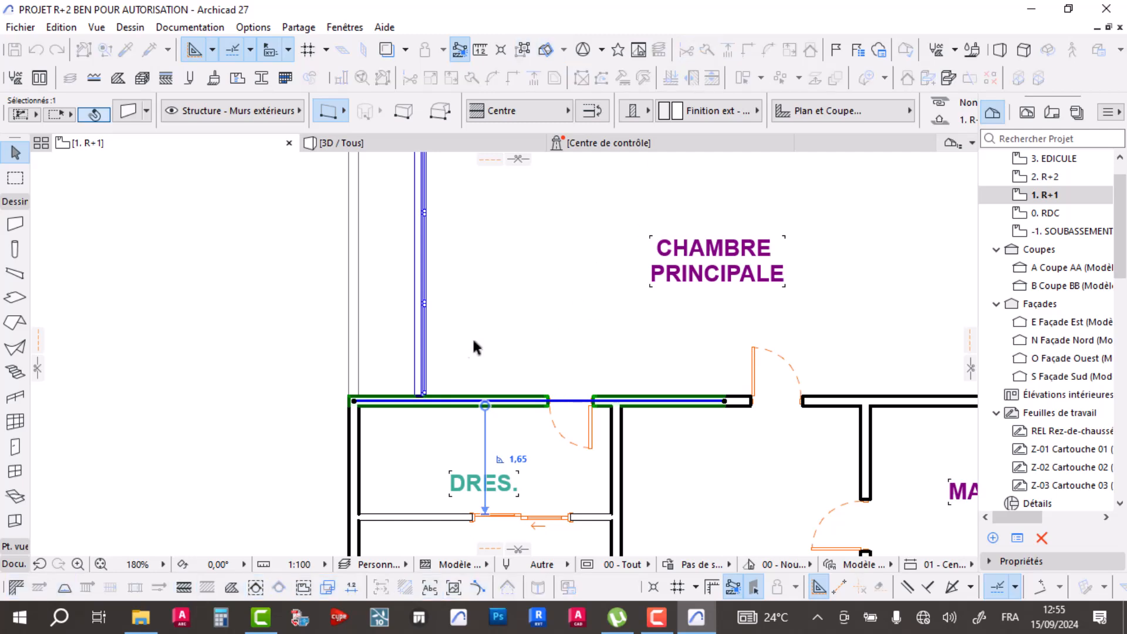
scroll(387, 434, "up", 4)
left_click_drag(373, 444, 373, 499)
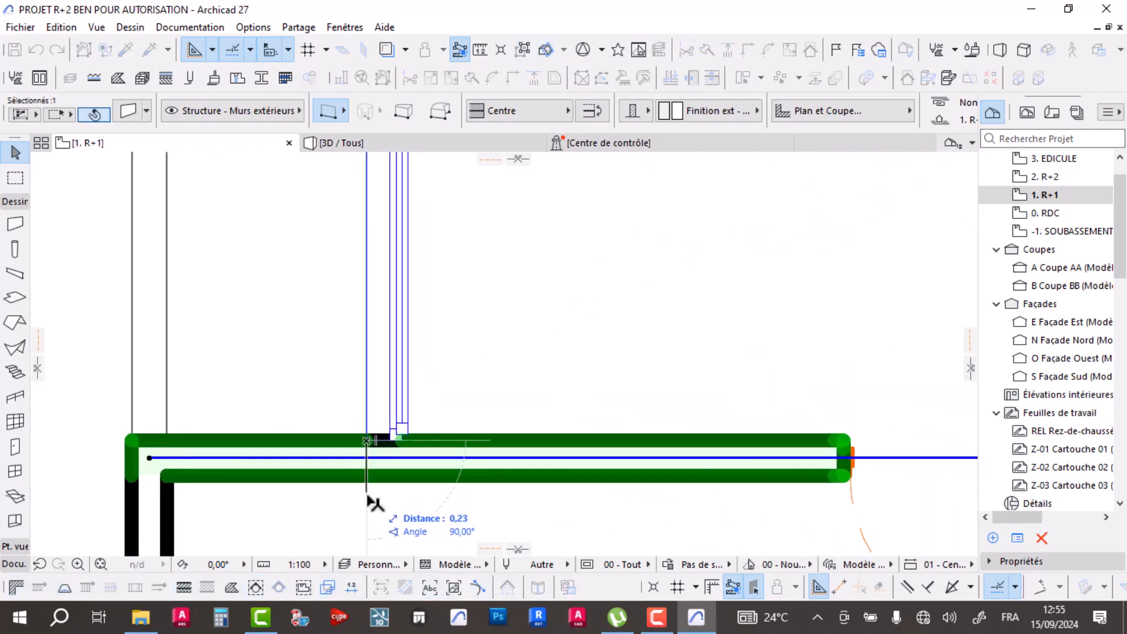
left_click(290, 518)
- Split the wall between CHAMBRE PRINCIPALE and TERRAS. PRIVEE at the outer face of the terrace's window wall
scroll(446, 347, "down", 8)
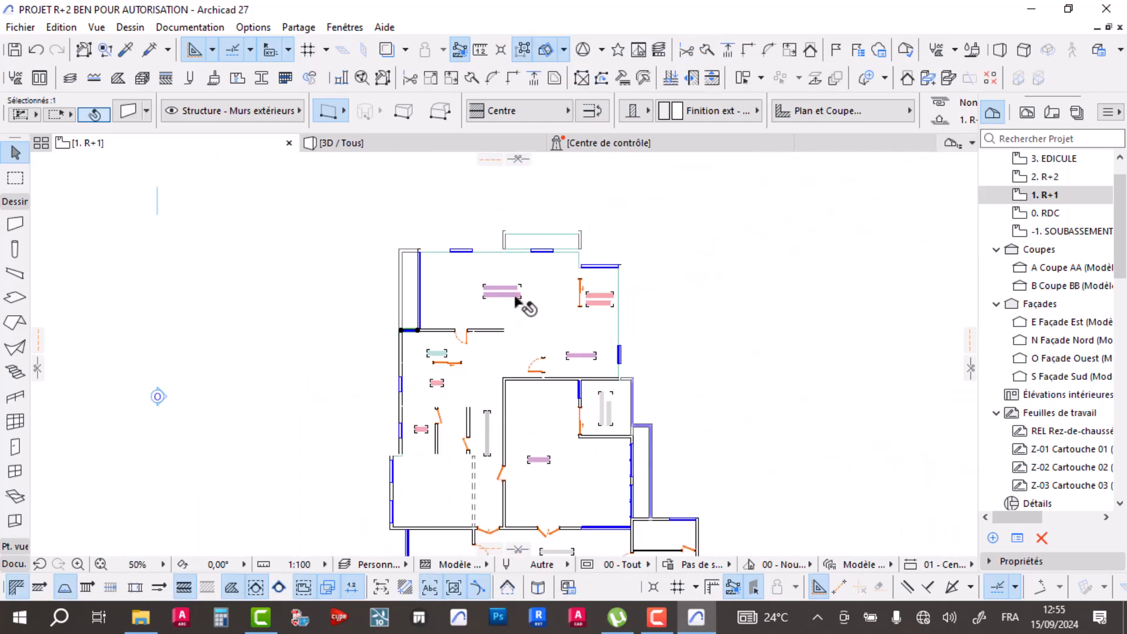
scroll(558, 304, "up", 5)
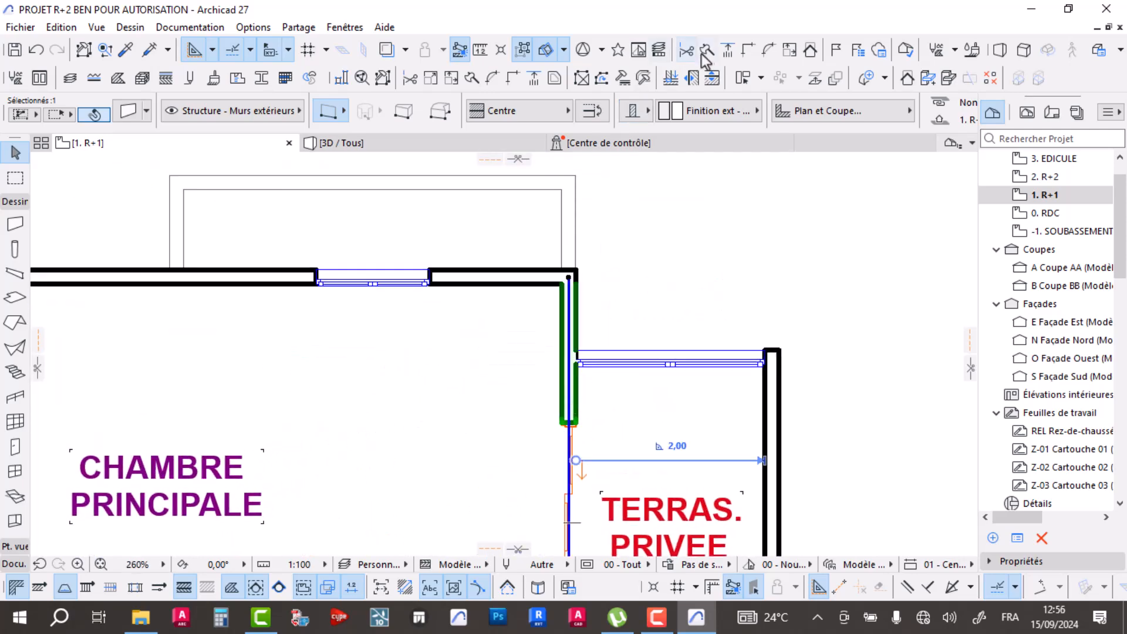
scroll(605, 349, "up", 3)
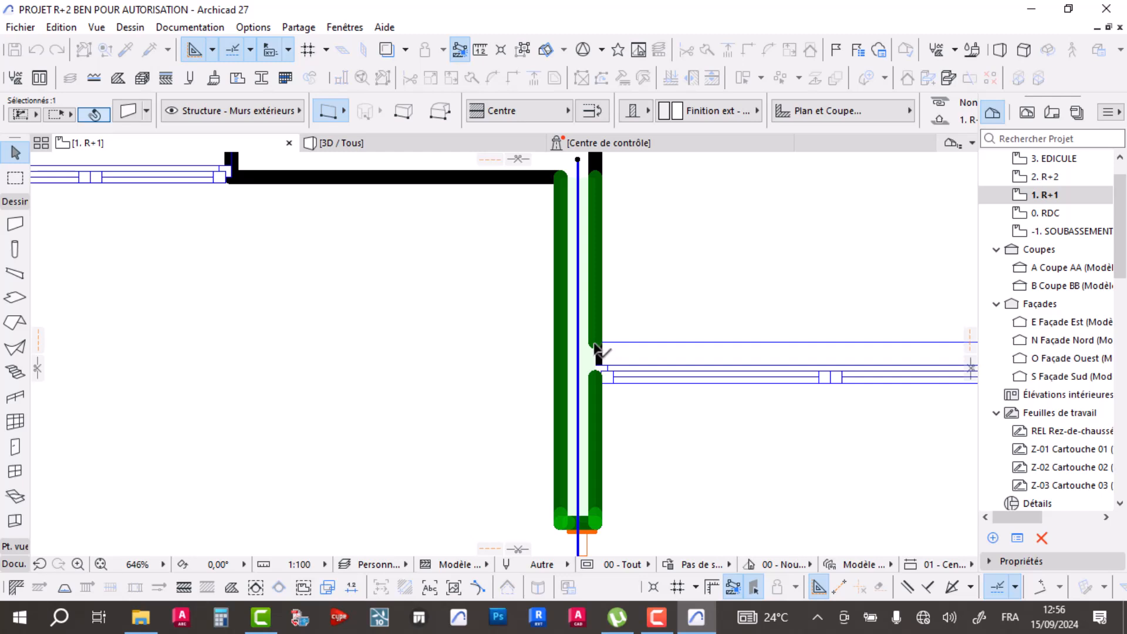
scroll(556, 312, "down", 6)
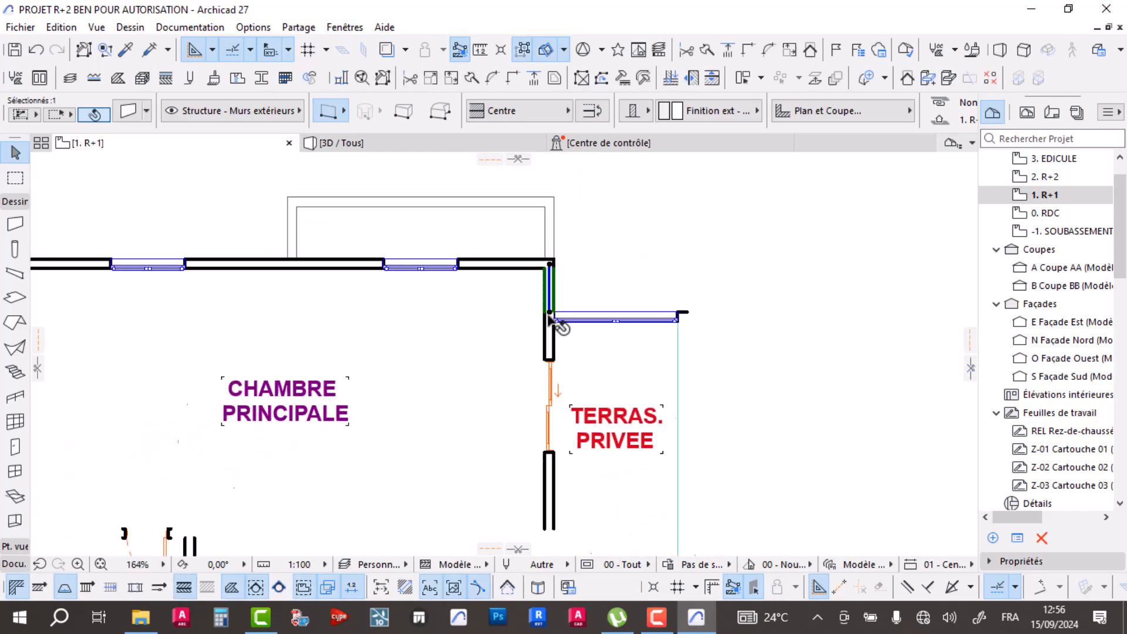
middle_click_drag(649, 407, 636, 451)
left_click(760, 262)
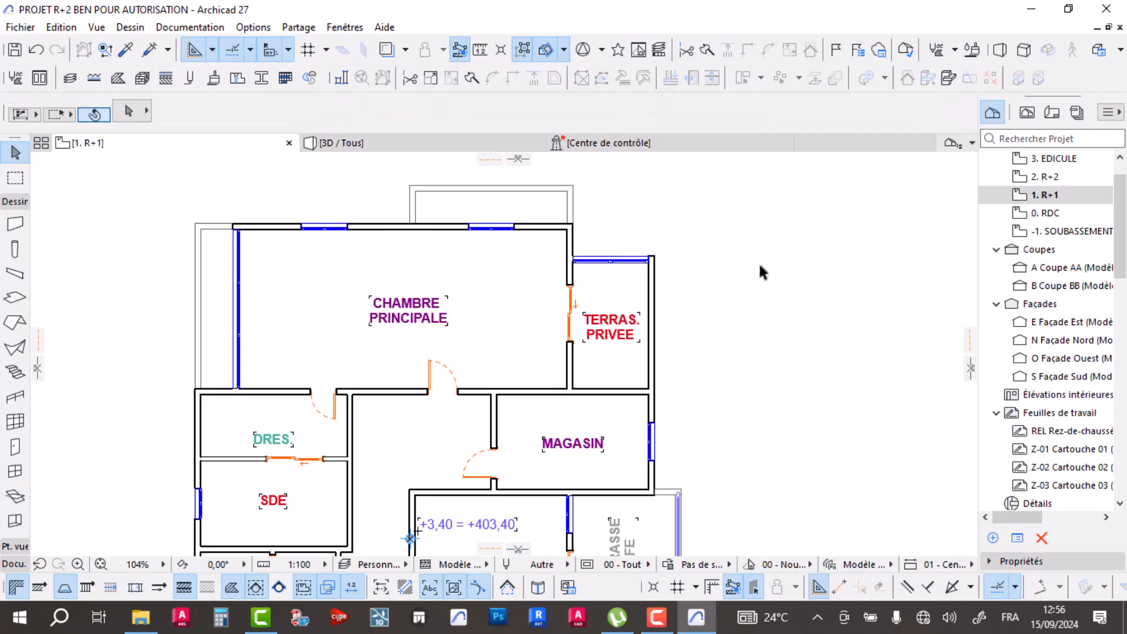
- Start a railing at the exterior wall of CHAMBRE PRINCIPALE, centred on the short side of the projecting balcony's outline, up to its first corner
key("r")
scroll(430, 191, "up", 5)
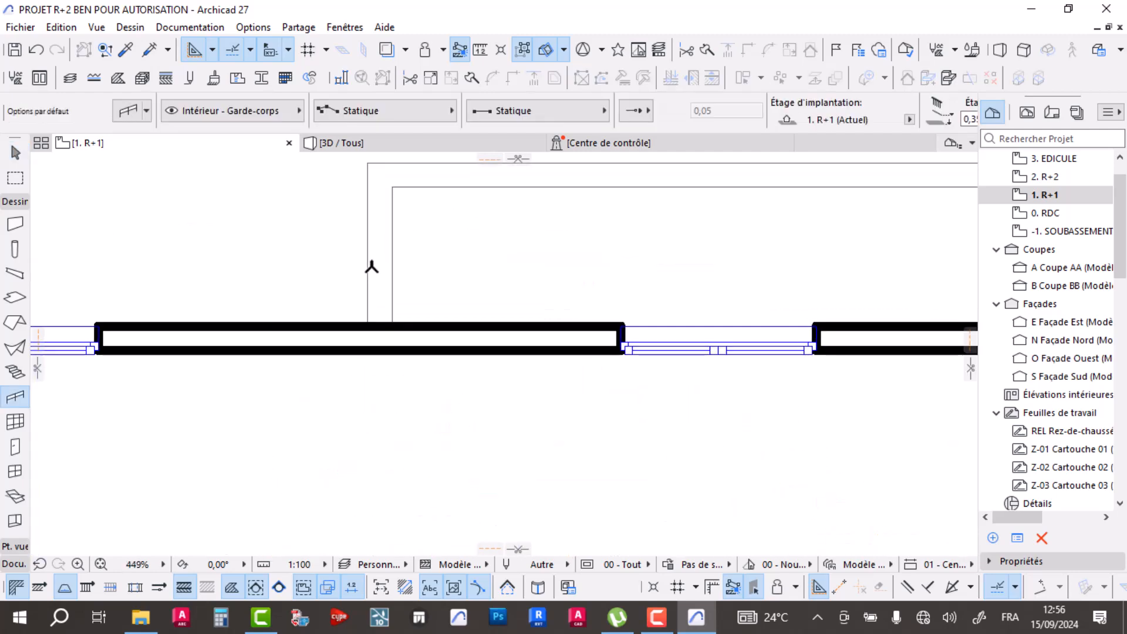
middle_click_drag(370, 268, 361, 404)
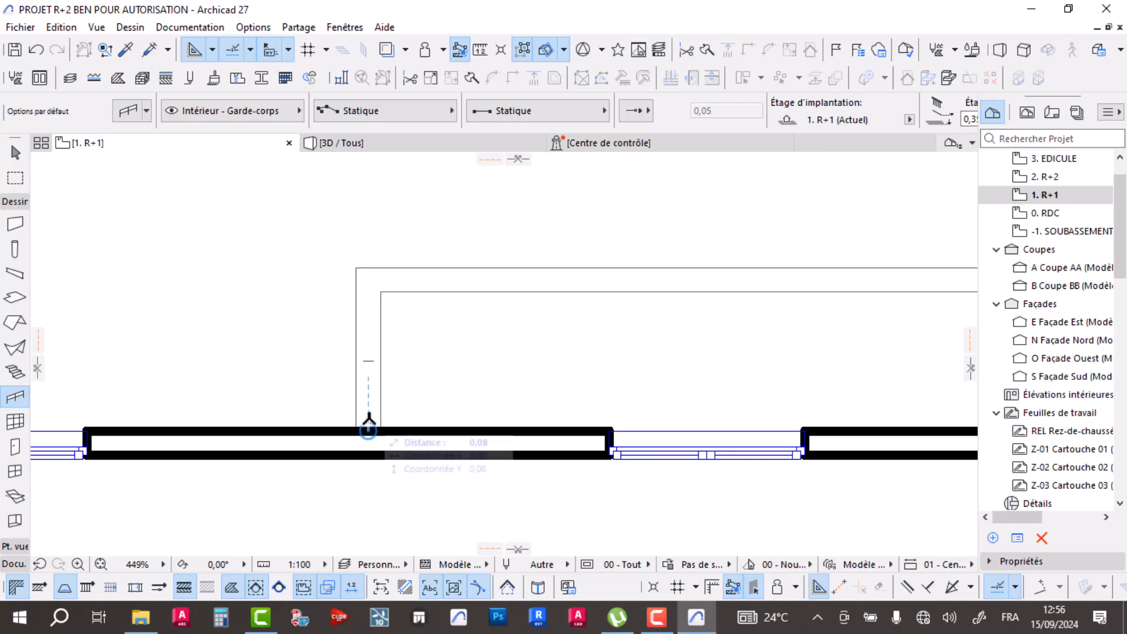
left_click(368, 431)
scroll(469, 276, "down", 5)
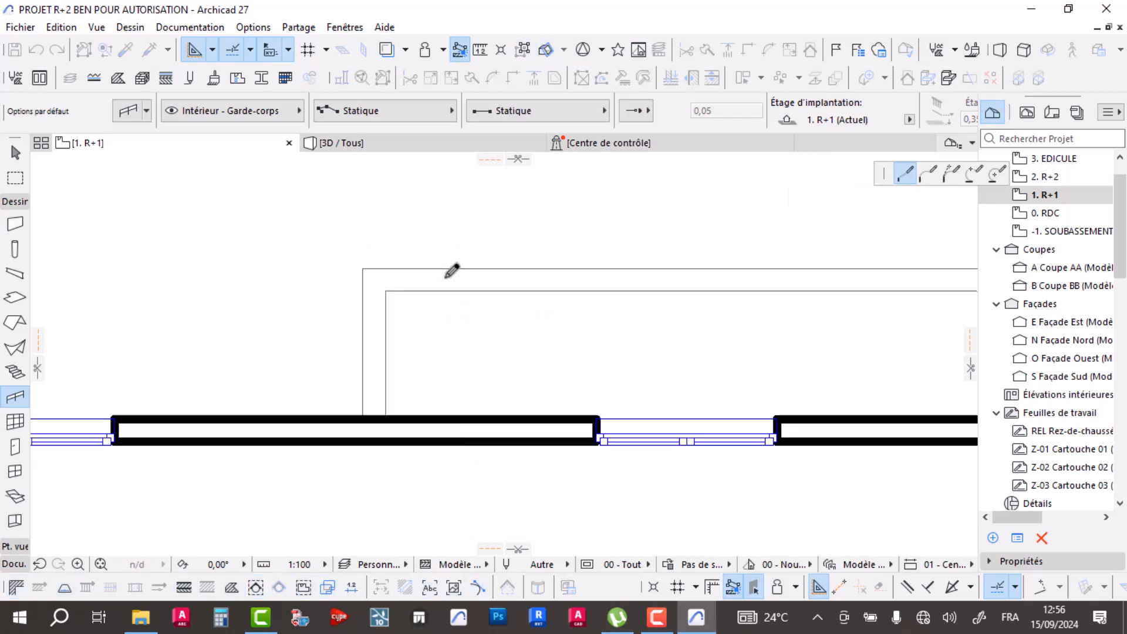
- Run the railing about 4.15 m along the balcony's long side, then back along the other short side, ending just before the exterior wall
scroll(674, 294, "up", 5)
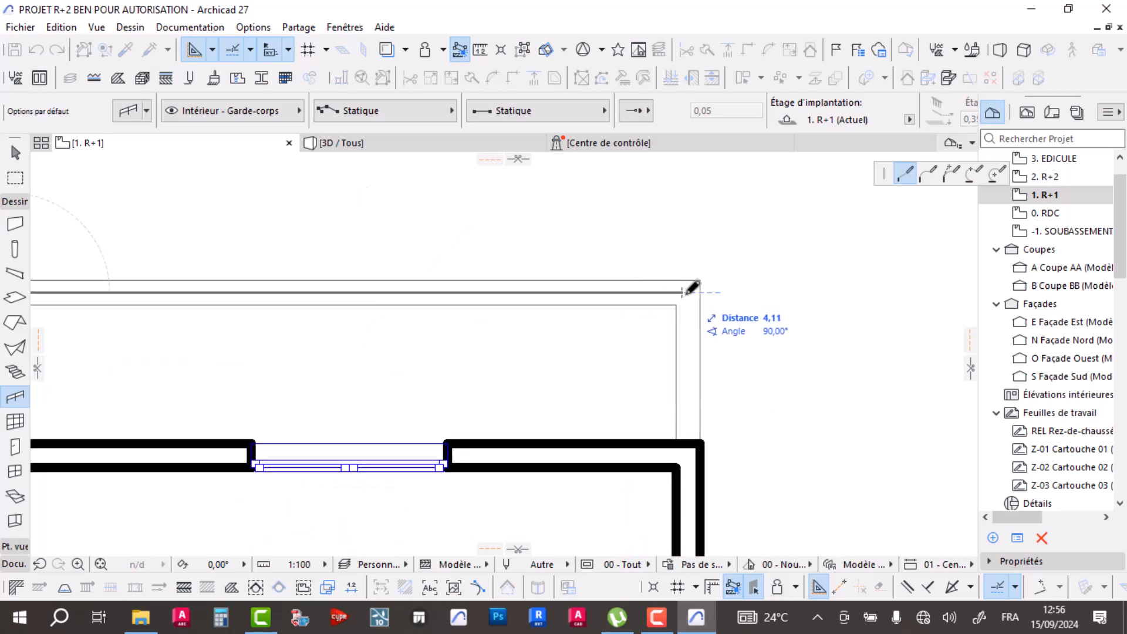
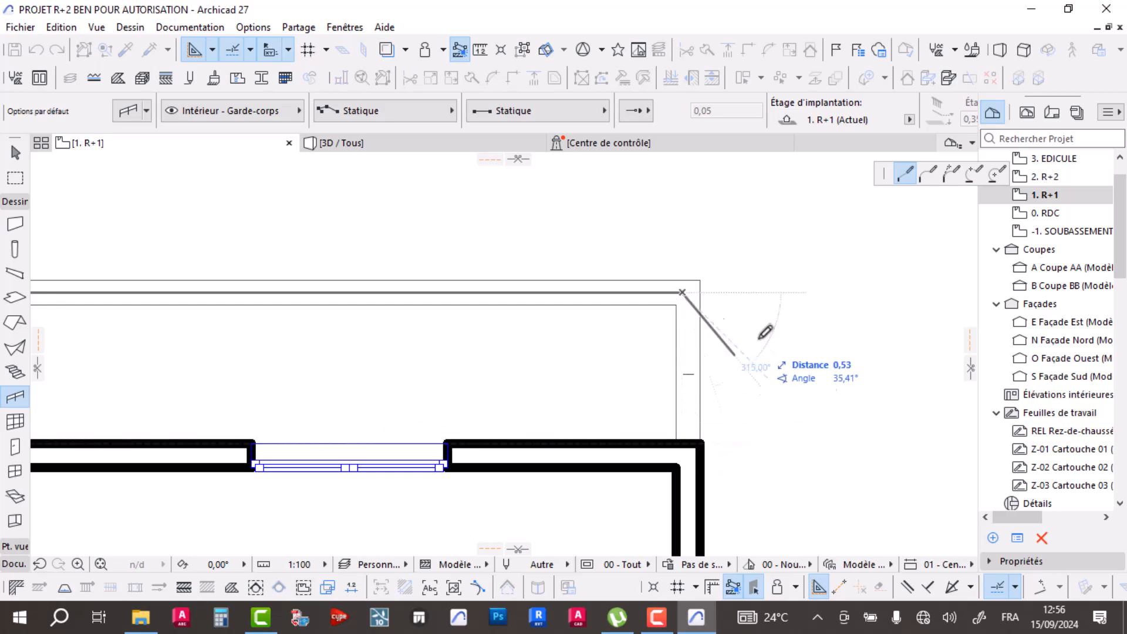
key("BackSpace")
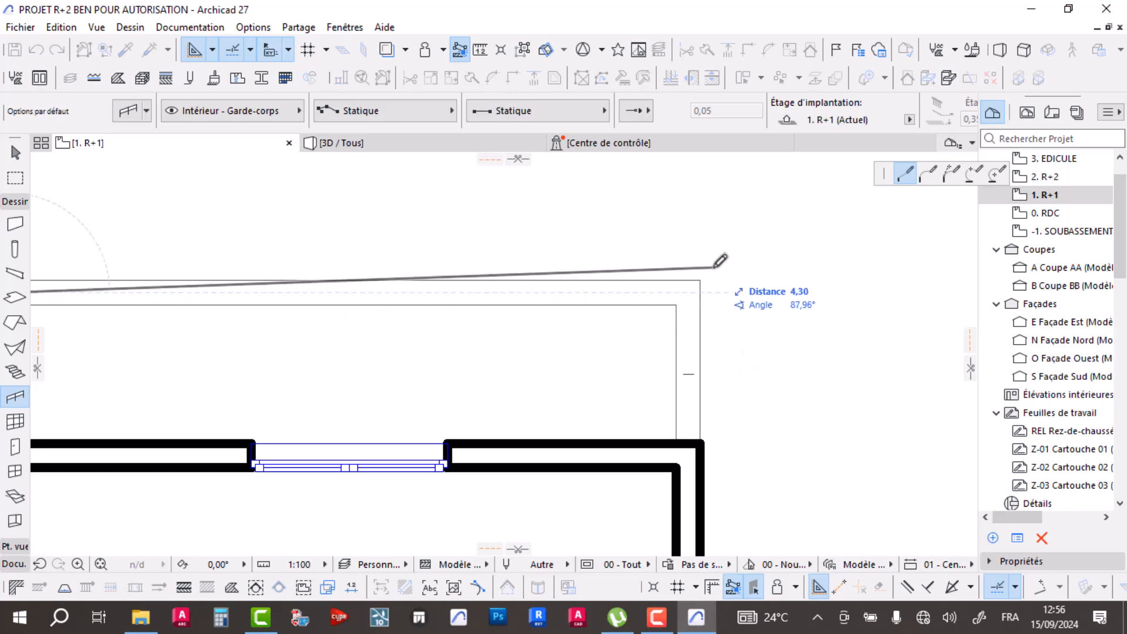
scroll(680, 291, "up", 3)
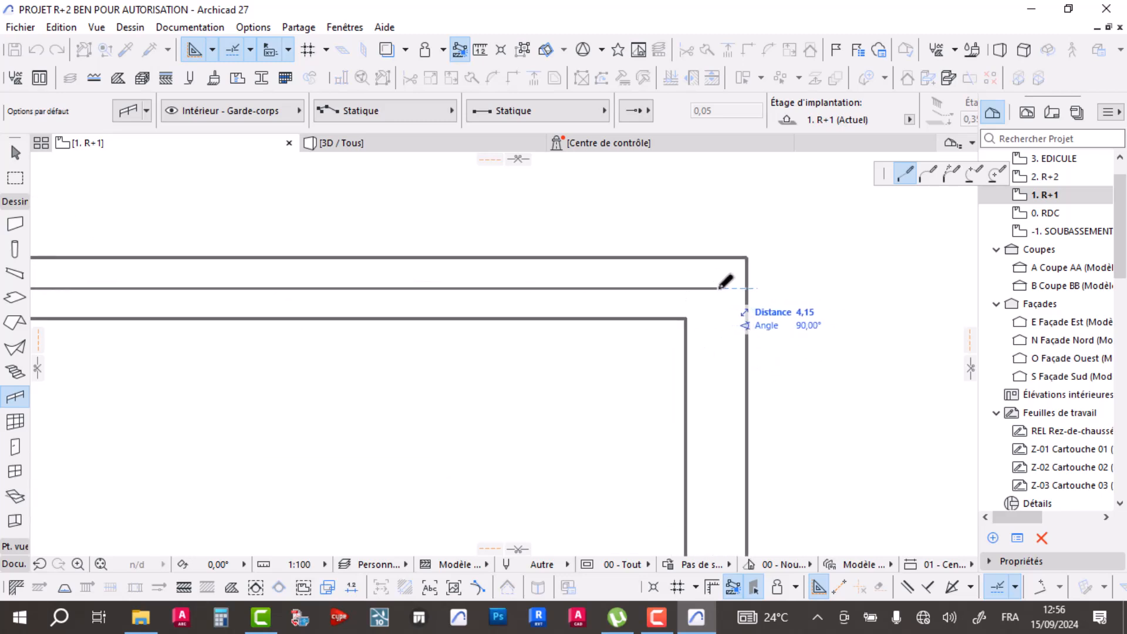
left_click(718, 288)
scroll(725, 419, "down", 3)
middle_click_drag(726, 439, 729, 312)
scroll(727, 386, "up", 2)
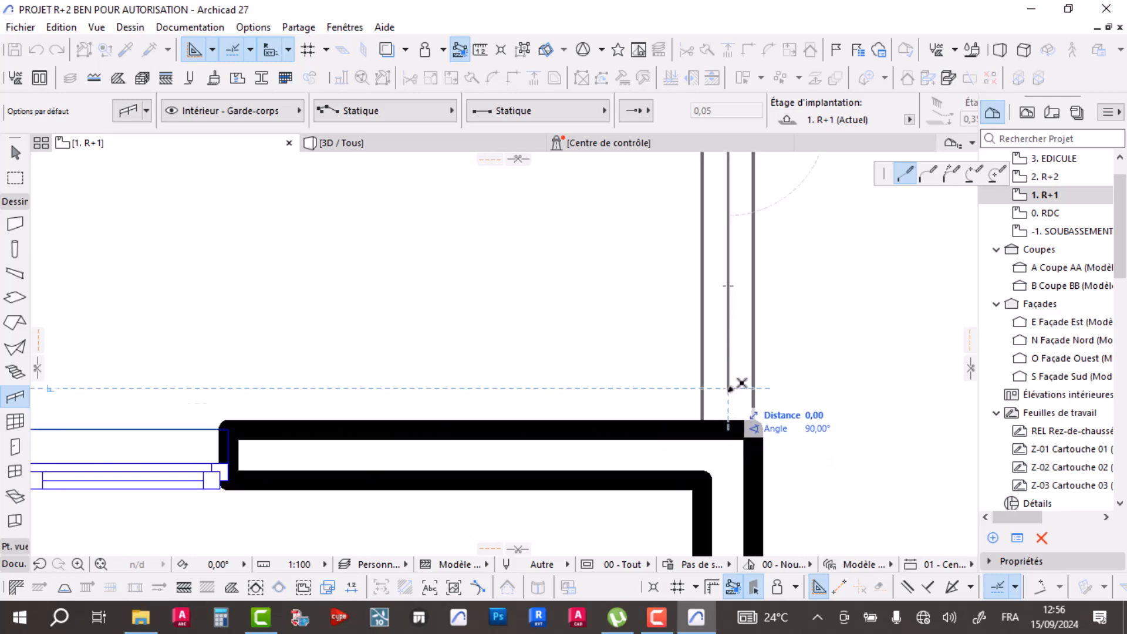
double_click(729, 389)
scroll(727, 382, "down", 5)
key("Escape")
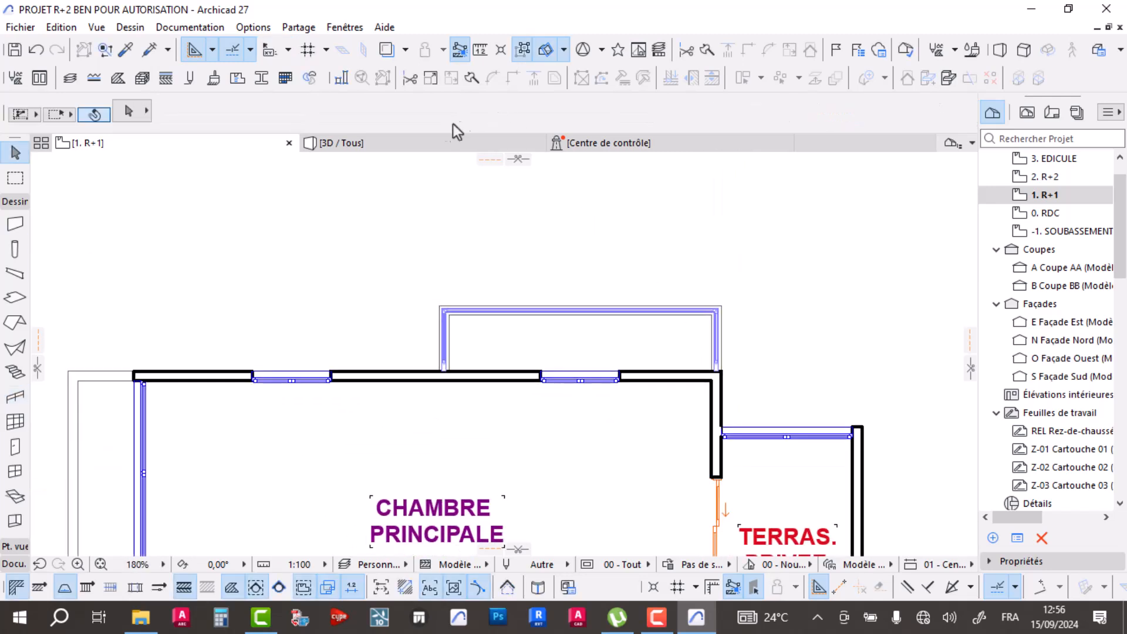
- Start another railing at the wall end beside the bedroom's large glazed wall and run it about 0.86 m to the side balcony's outer corner
scroll(405, 364, "left", 8)
scroll(384, 415, "up", 7)
double_click(354, 379)
scroll(350, 378, "up", 5)
middle_click_drag(370, 379, 530, 394)
scroll(278, 394, "up", 1)
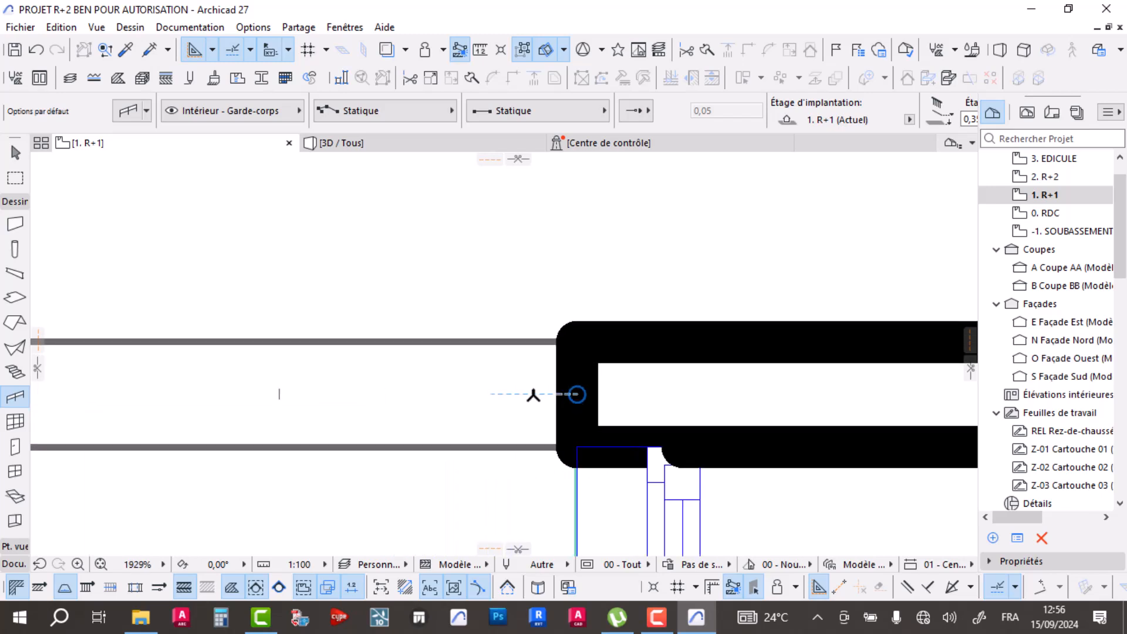
left_click(577, 394)
scroll(390, 391, "down", 5)
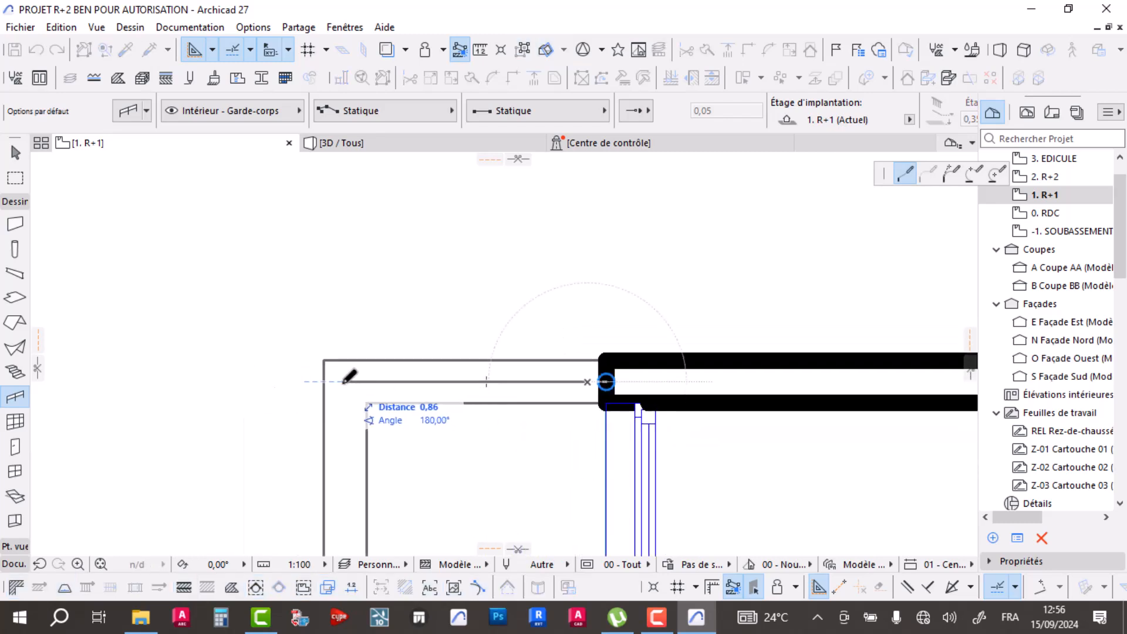
left_click(344, 382)
- Run the side balcony's railing about 4.22 m along its long side and finish it just before the wall above DRES
scroll(333, 455, "down", 3)
middle_click_drag(334, 468, 420, 205)
scroll(462, 408, "down", 4)
middle_click_drag(461, 436, 470, 282)
scroll(464, 446, "up", 5)
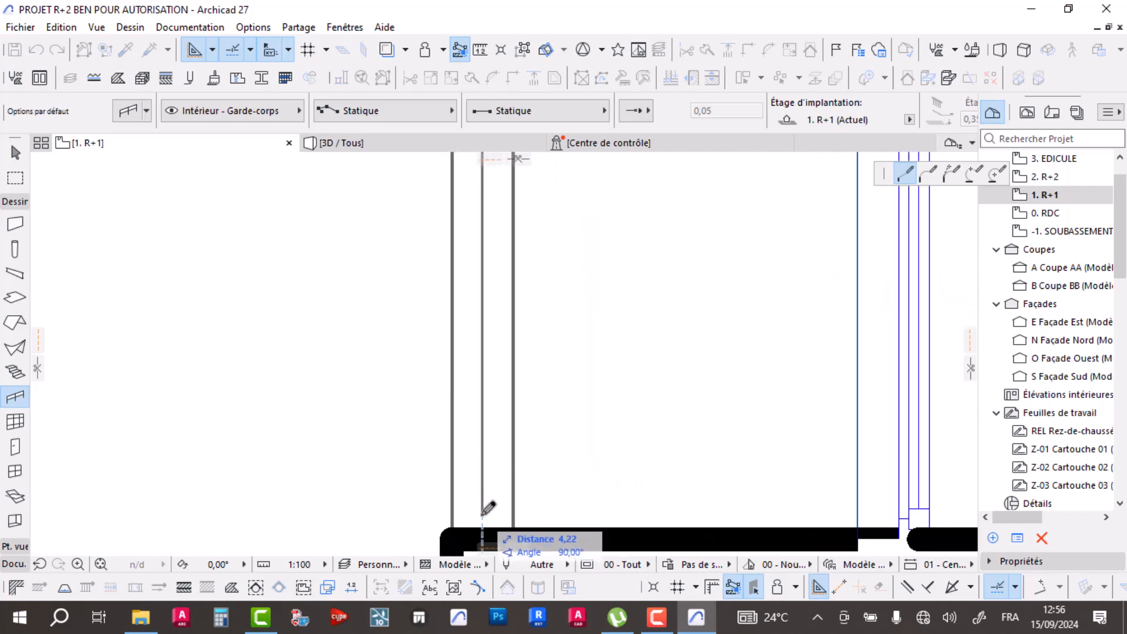
double_click(489, 497)
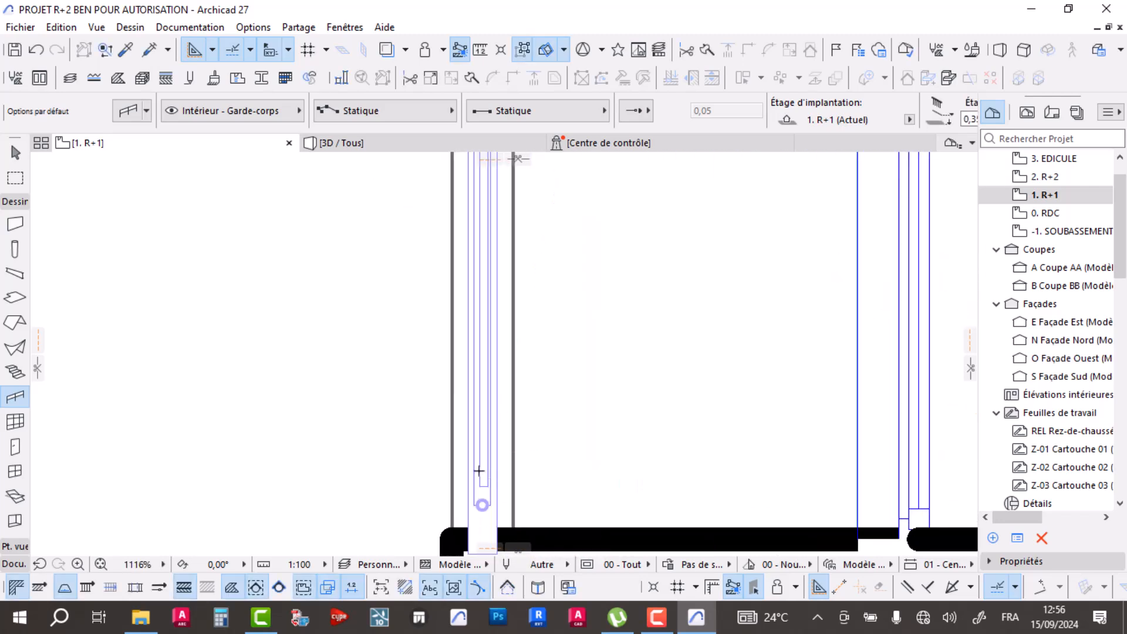
- End the railing command, show the model in 3D without the surface painter, and examine the new balcony railings
scroll(481, 497, "down", 6)
scroll(505, 300, "up", 10)
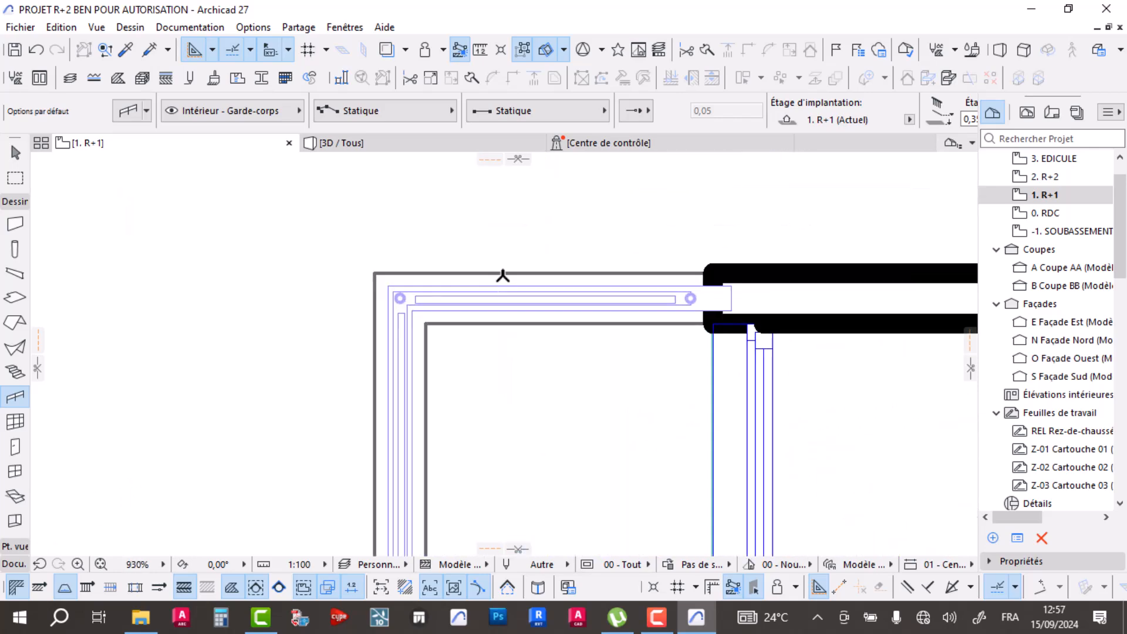
key("Escape")
left_click(419, 143)
left_click(463, 316, "alt")
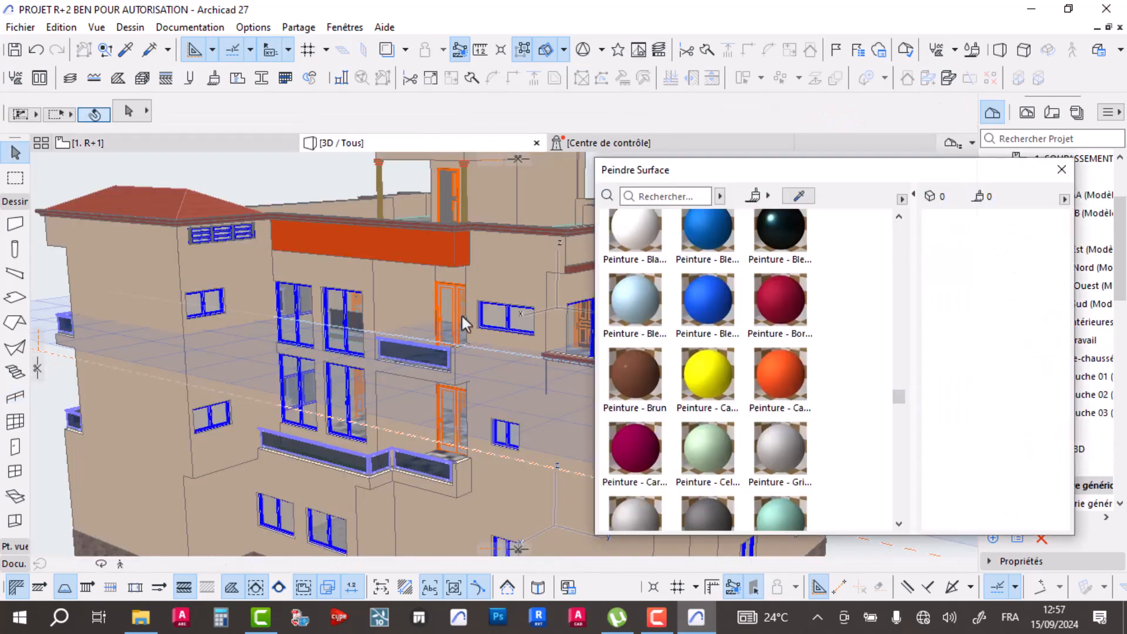
left_click(1061, 171)
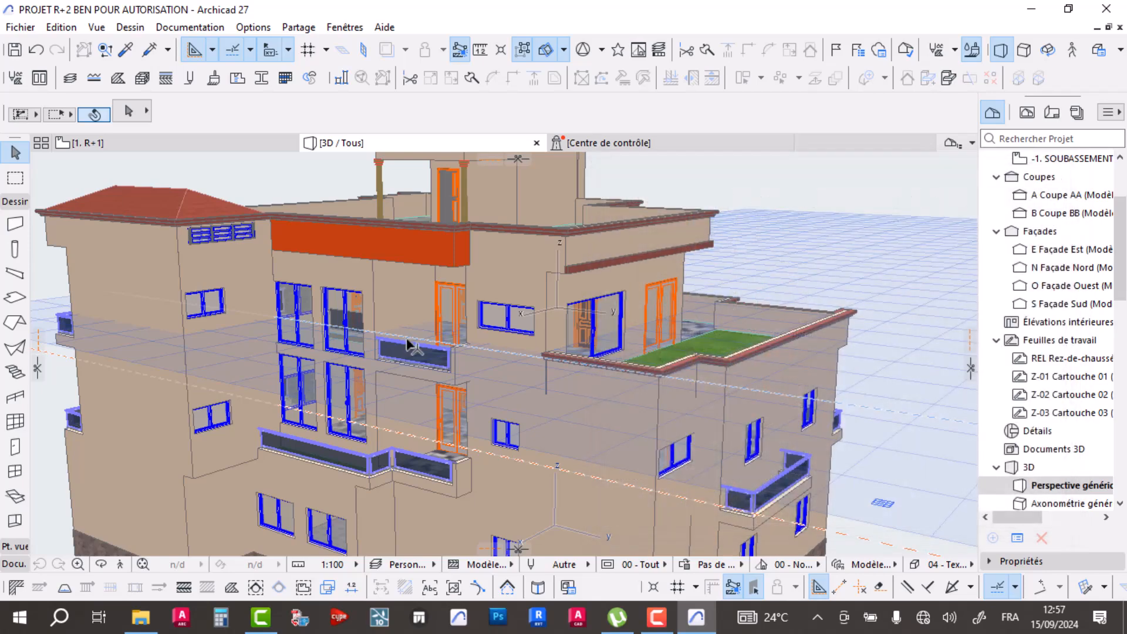
scroll(385, 399, "down", 5)
mouse_move(699, 446)
left_mouse_down()
mouse_move(679, 446)
mouse_move(703, 436)
left_mouse_up()
scroll(703, 435, "up", 5)
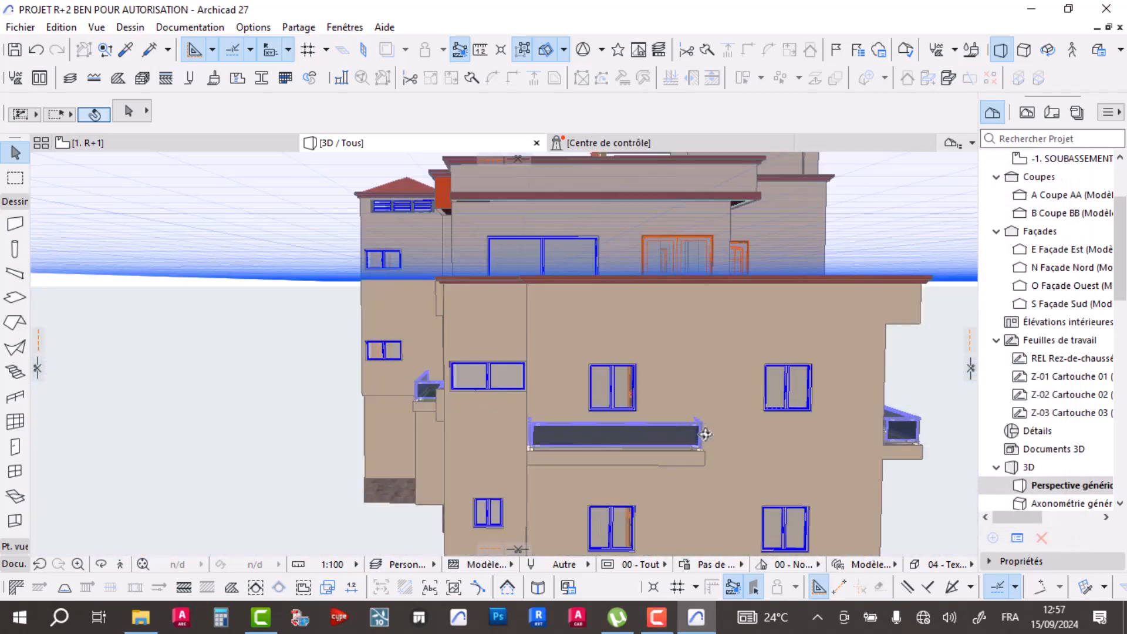
- Stretch the double-casement window behind the railed balcony downward until its bottom edge reaches the balcony floor
middle_click_drag(660, 439, 480, 316, "shift")
left_click(432, 332)
left_click(439, 332)
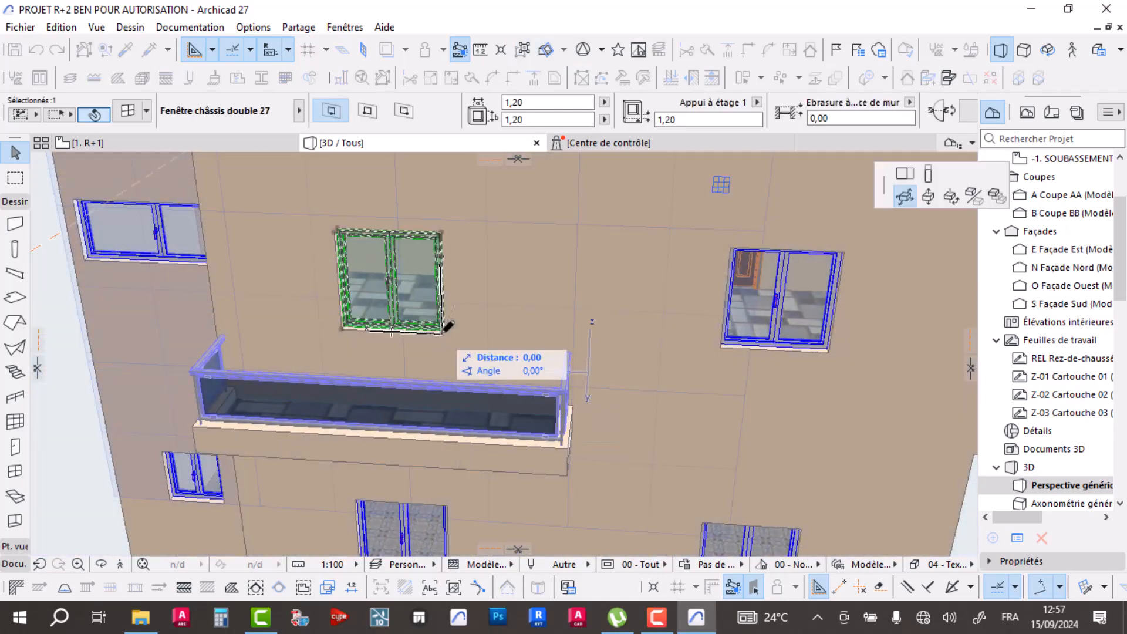
left_click(928, 173)
middle_click_drag(446, 376, 432, 295, "shift")
left_click(456, 381)
key("Escape")
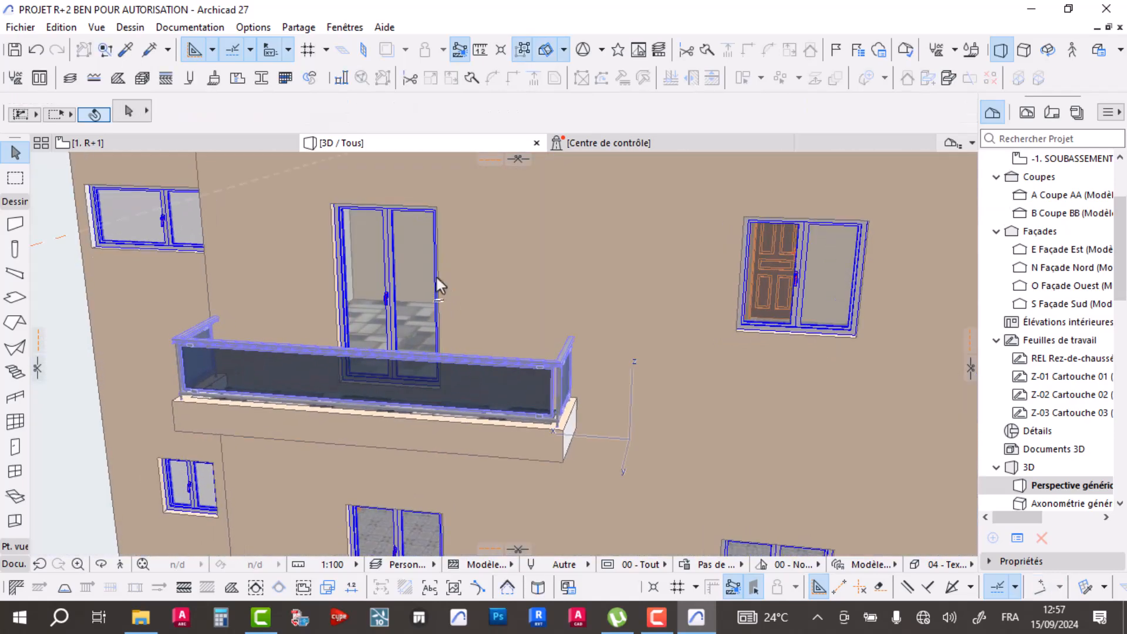
- Turn the 3D model to the façade with the tall stair tower and reopen the surface painter
scroll(440, 284, "down", 5)
middle_click_drag(452, 305, 498, 252, "shift")
left_click(490, 244)
left_click(525, 500)
middle_click_drag(525, 500, 610, 275, "shift")
key("Escape")
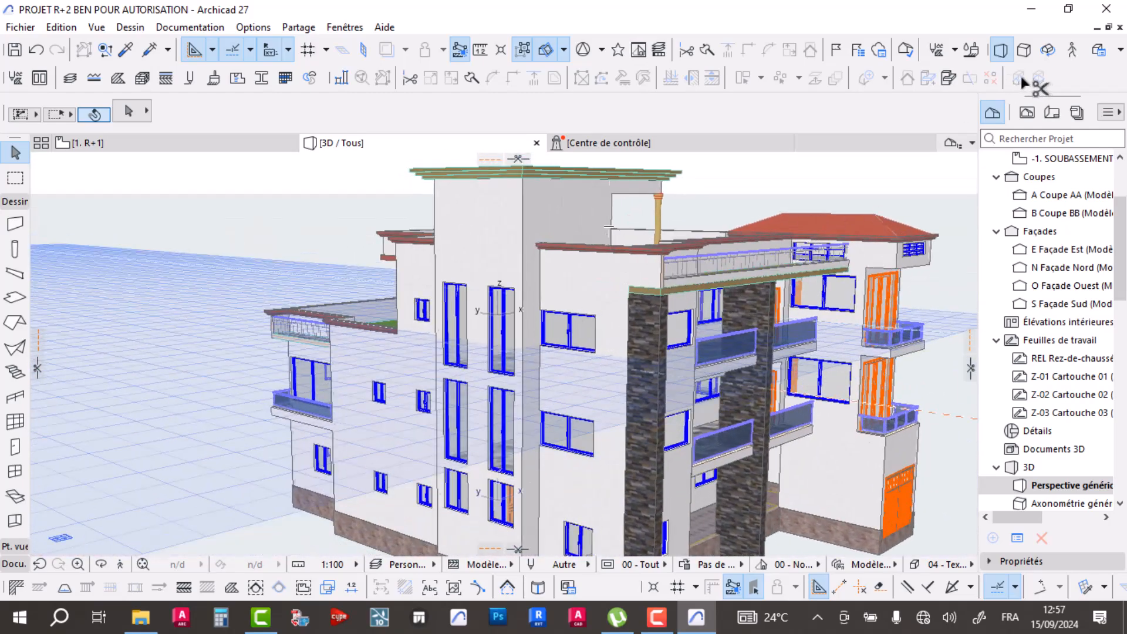
left_click(788, 218, "alt")
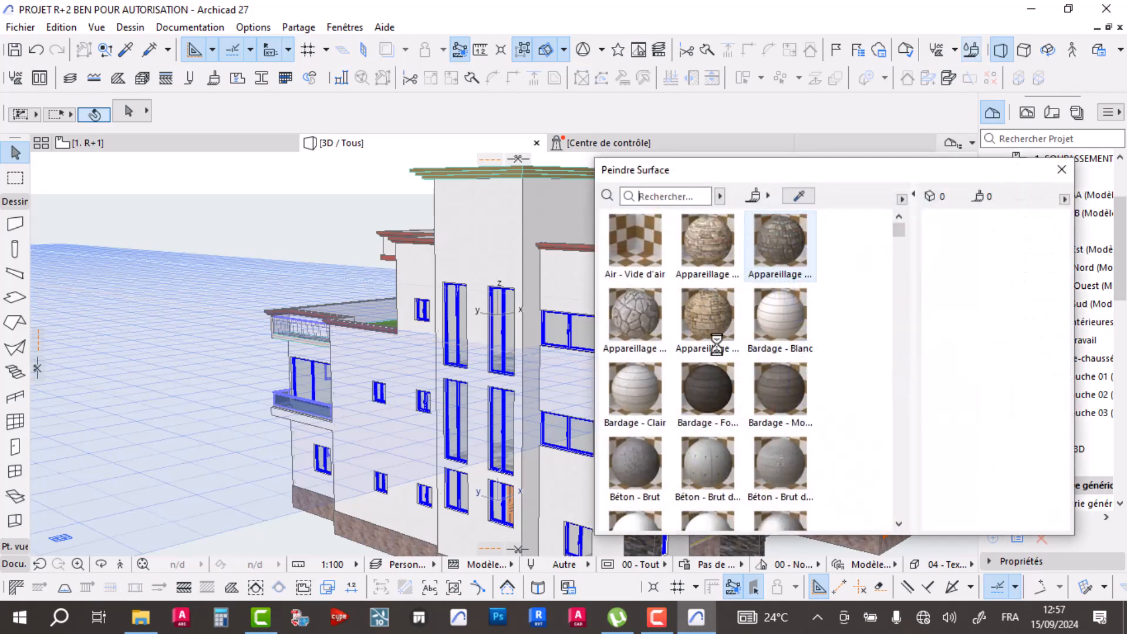
- Try the beige façade tile surface (Carrelage) on the stair tower's topmost front wall, then undo it
scroll(713, 343, "down", 10)
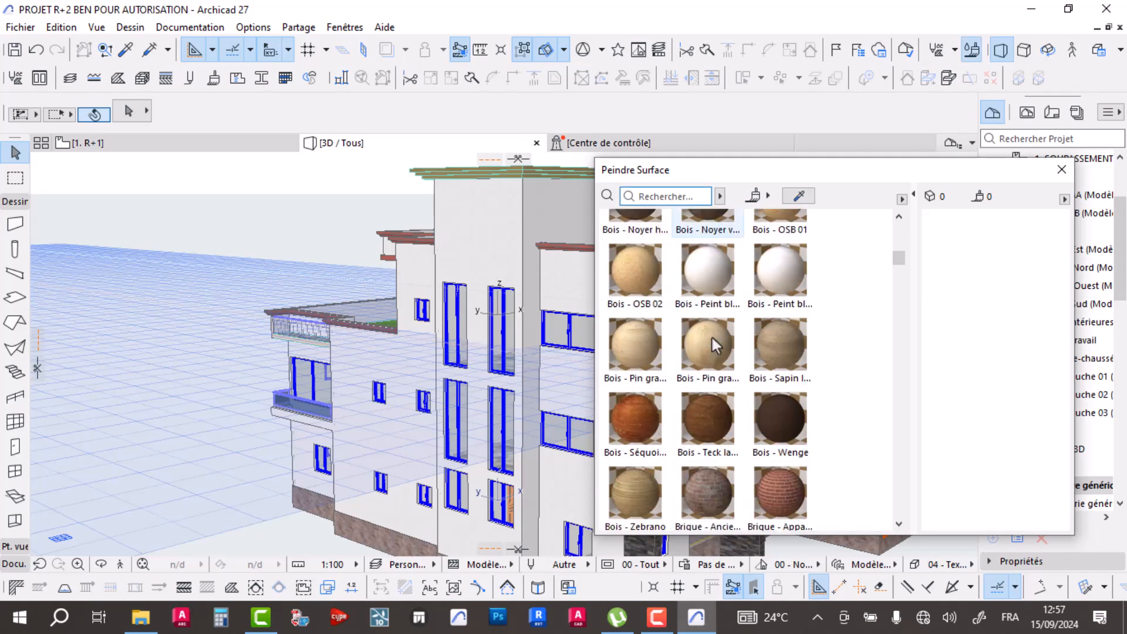
scroll(714, 342, "down", 6)
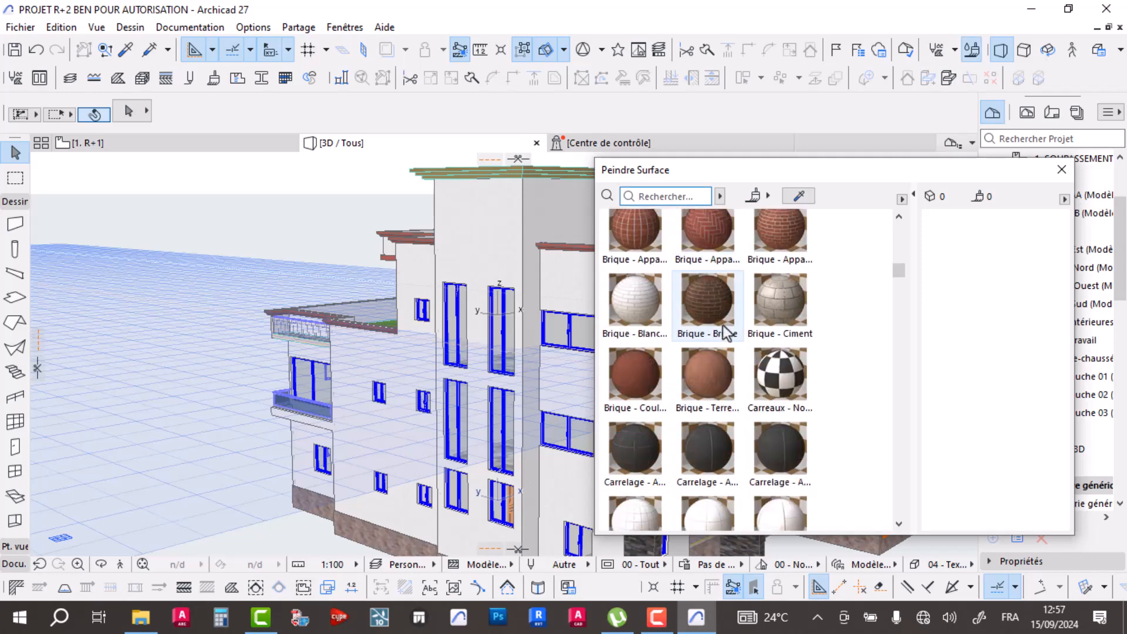
scroll(723, 351, "down", 4)
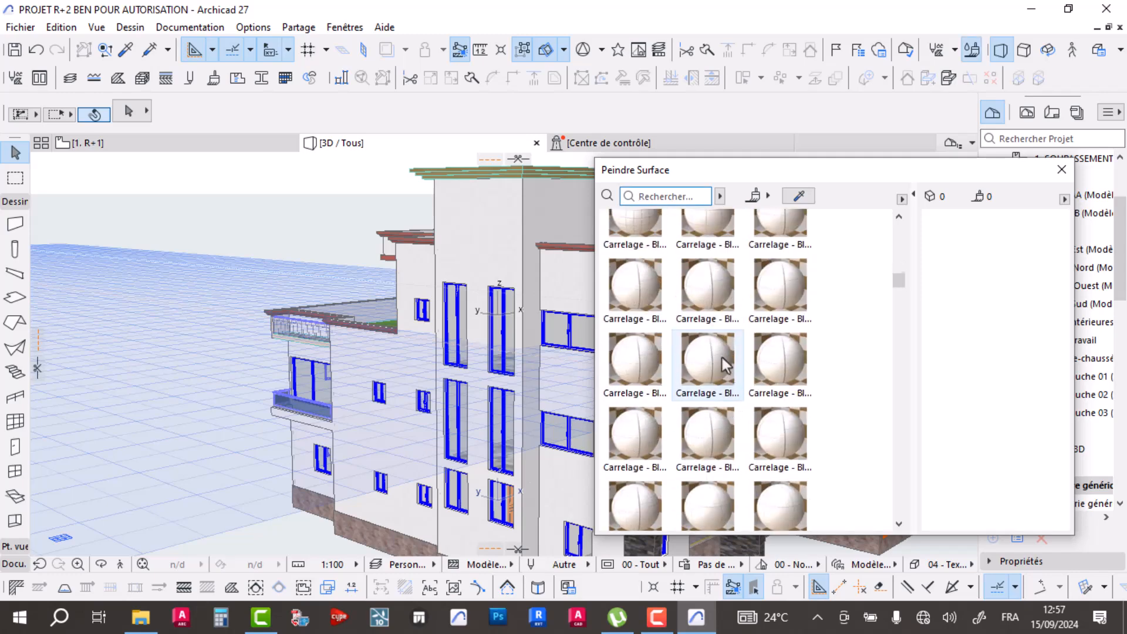
scroll(725, 368, "down", 2)
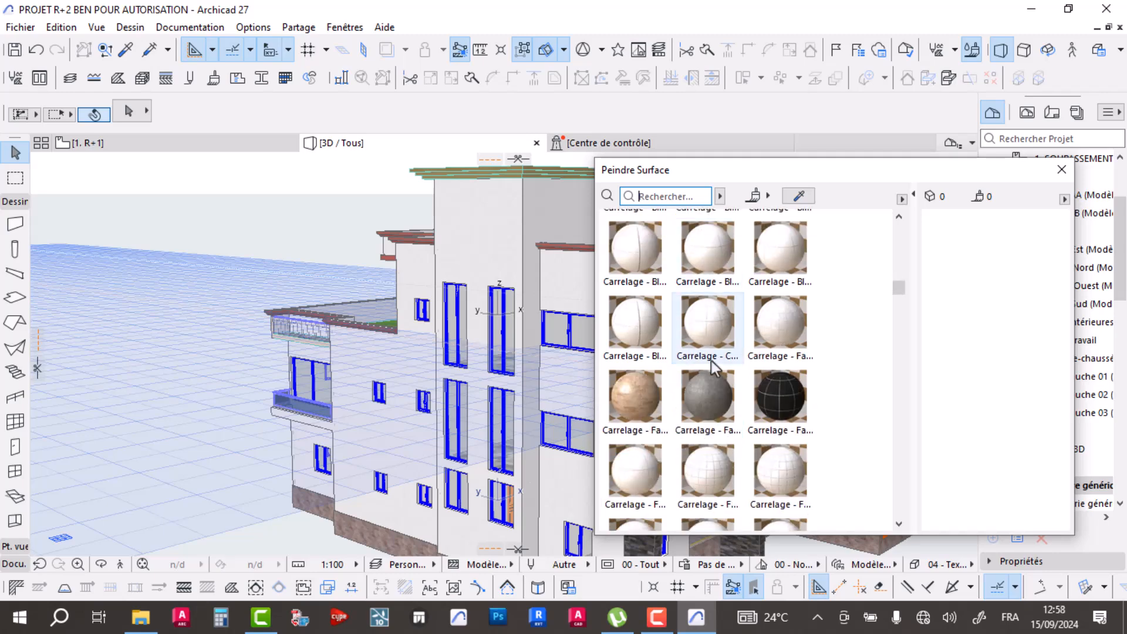
left_click(643, 385)
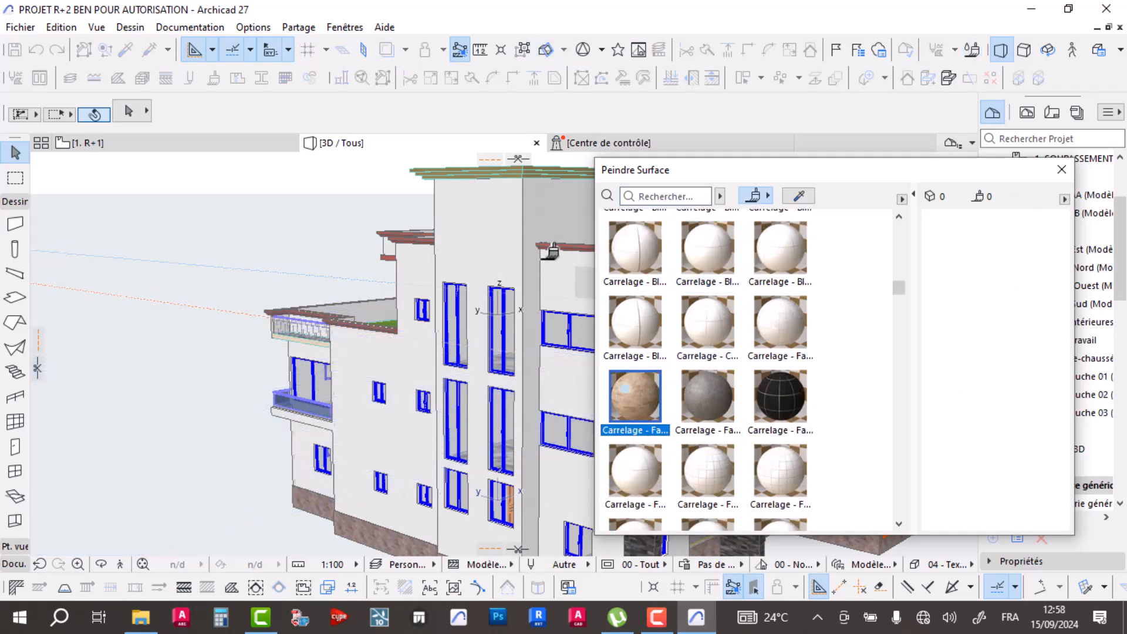
left_click(500, 219)
scroll(499, 251, "up", 5)
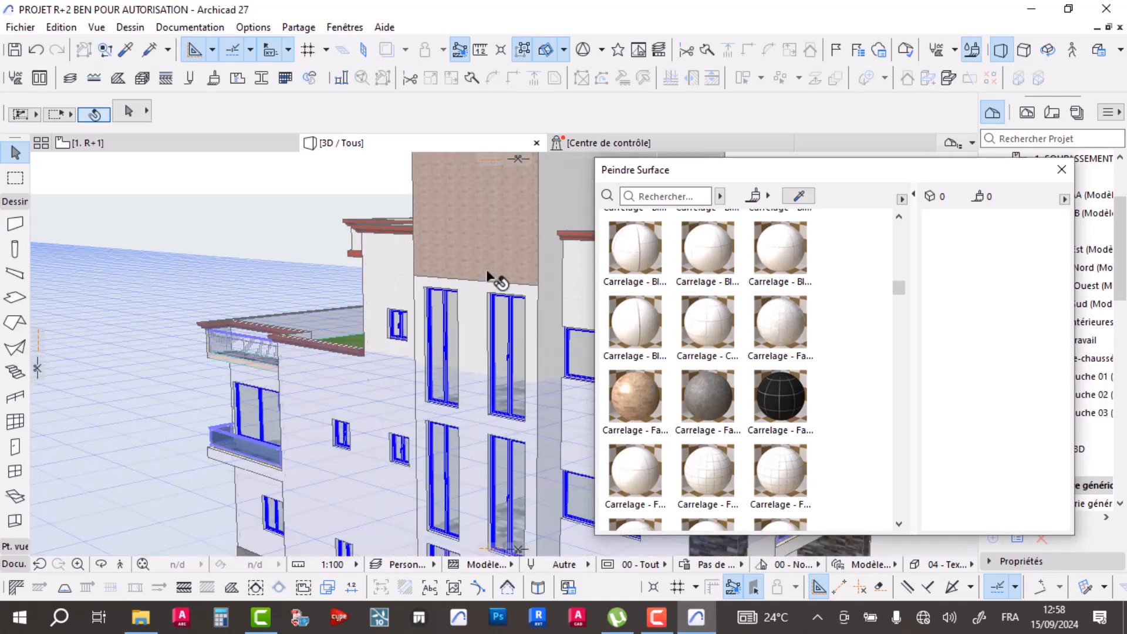
scroll(498, 277, "up", 4)
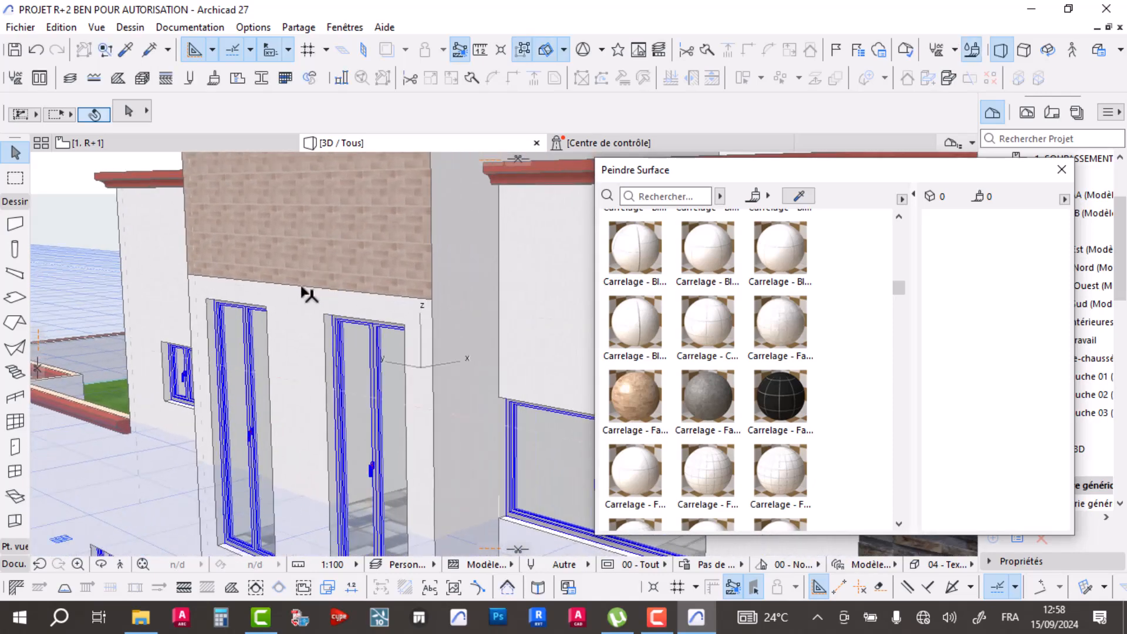
scroll(373, 281, "up", 2)
scroll(317, 239, "up", 3)
middle_click_drag(317, 239, 286, 343, "shift")
scroll(305, 300, "down", 5)
scroll(214, 223, "up", 5)
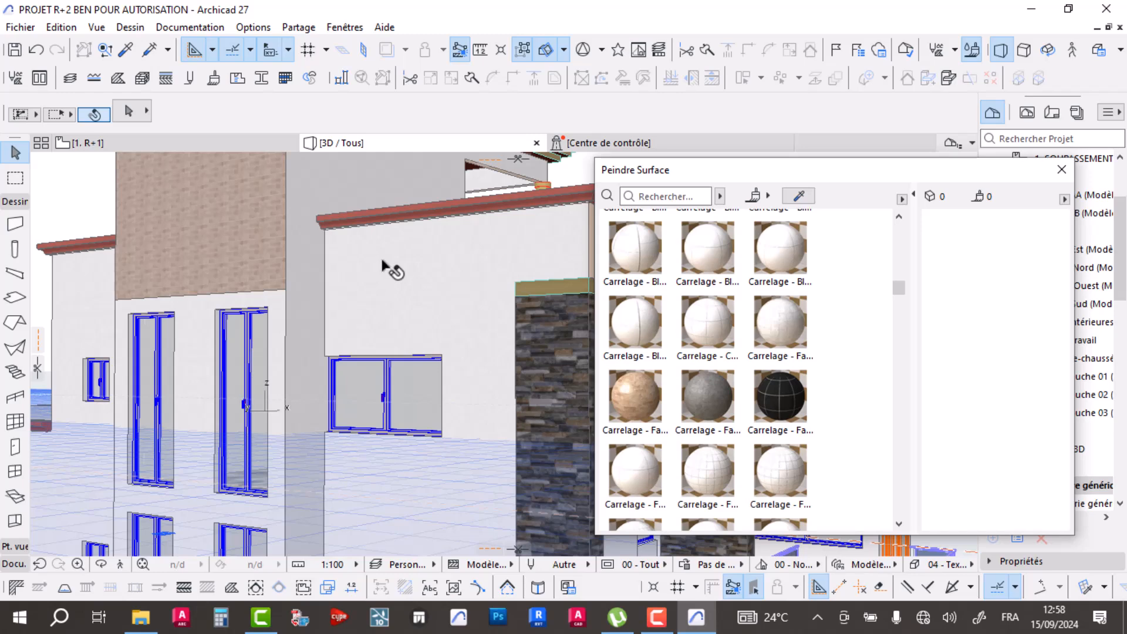
key("ctrl+z")
- Try the crimson Peinture - Aliz... surface on the stair tower's topmost front wall, then undo it
scroll(757, 331, "down", 5)
scroll(754, 348, "down", 10)
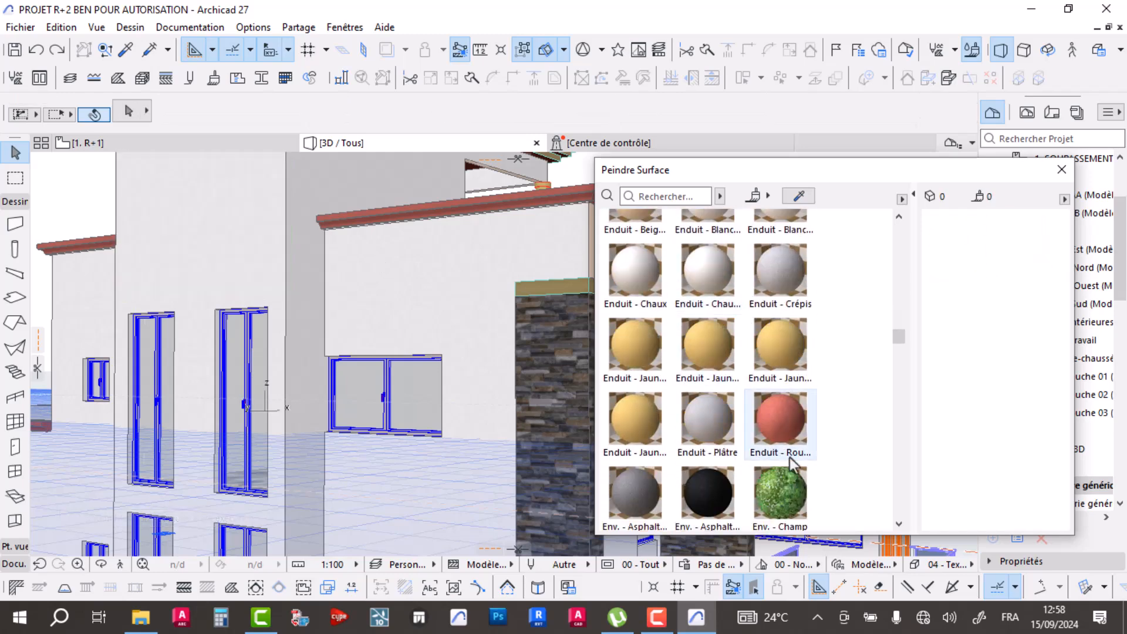
scroll(780, 427, "down", 10)
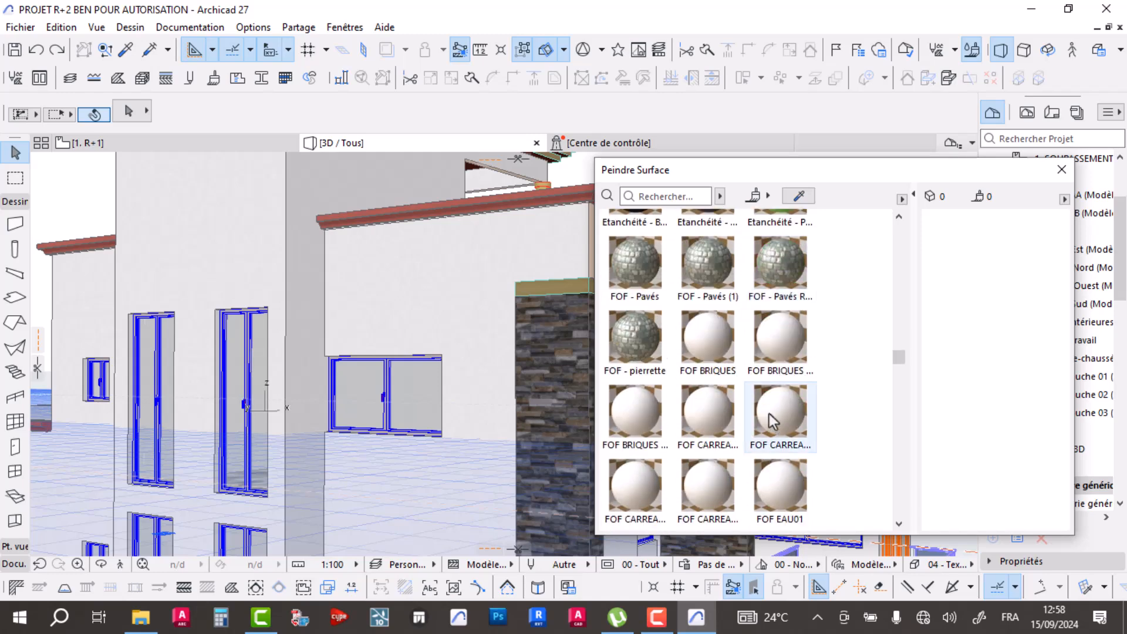
scroll(769, 355, "down", 5)
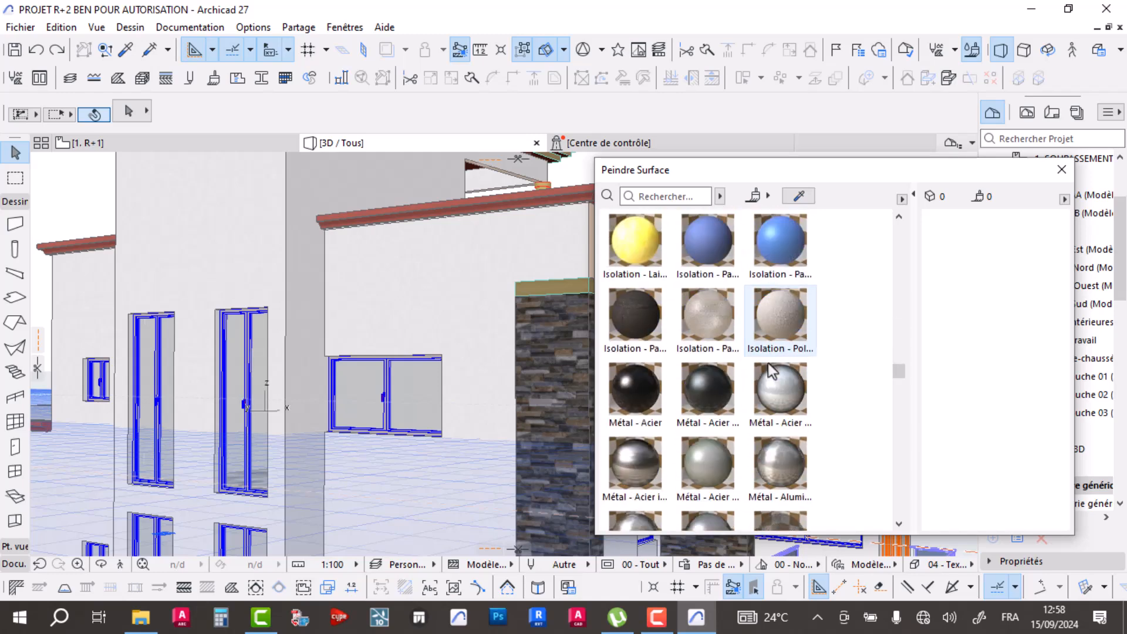
scroll(769, 363, "down", 8)
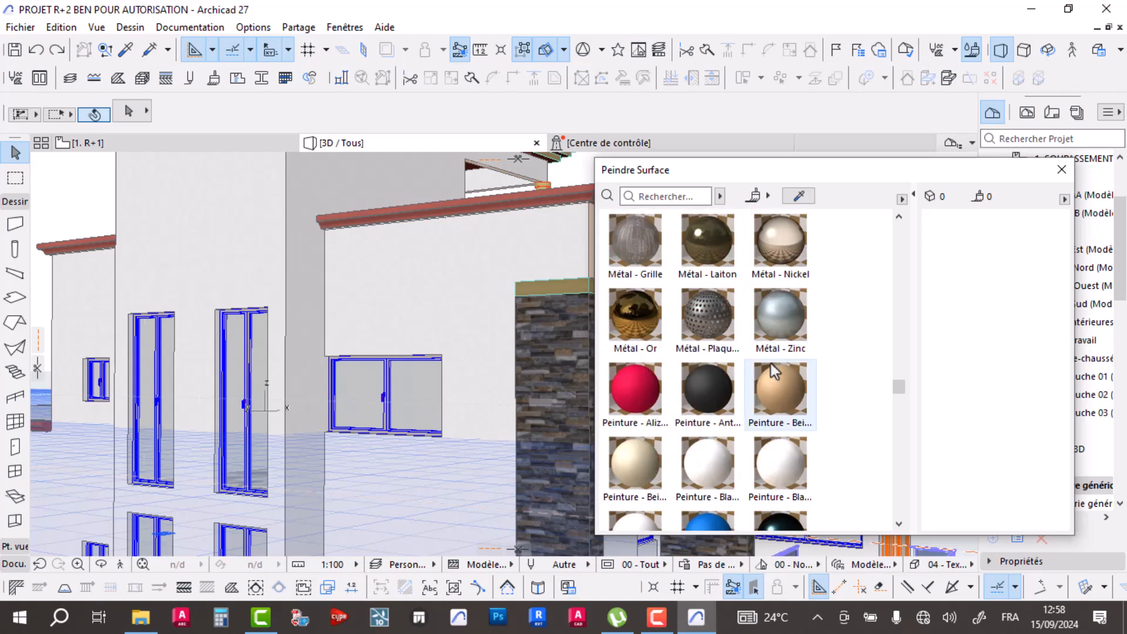
left_click(646, 396)
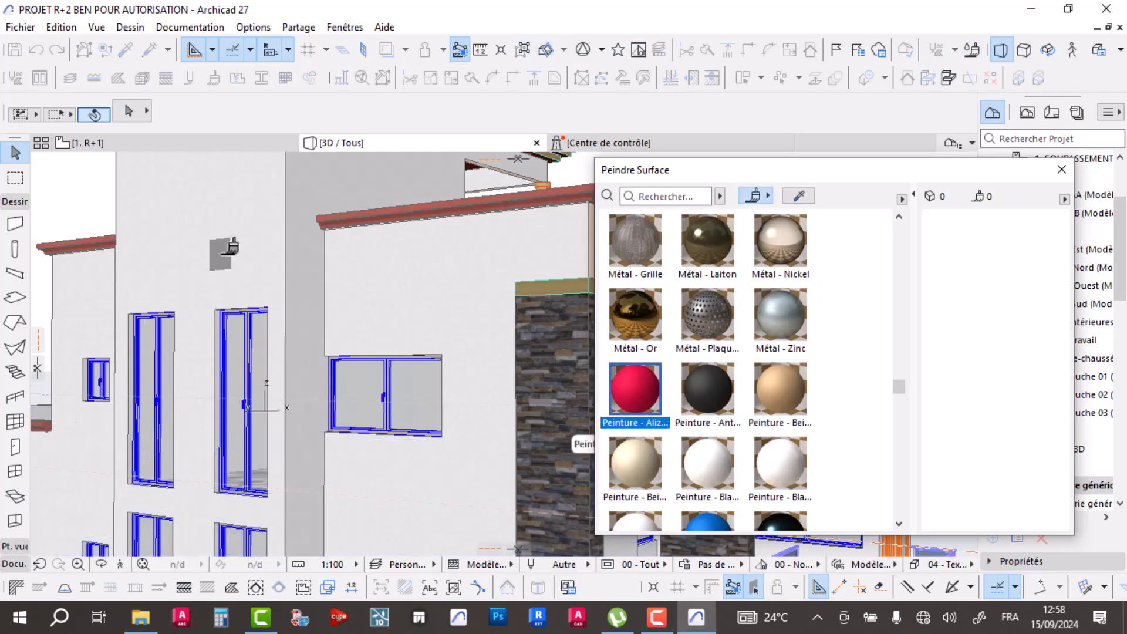
left_click(226, 258)
scroll(258, 352, "down", 5)
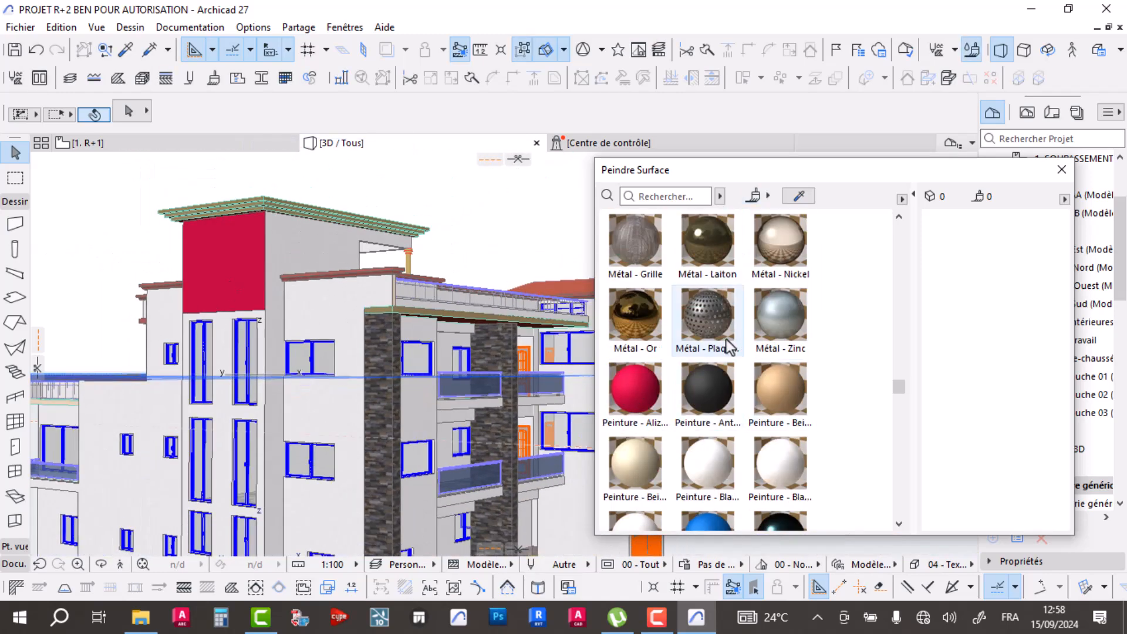
key("ctrl+z")
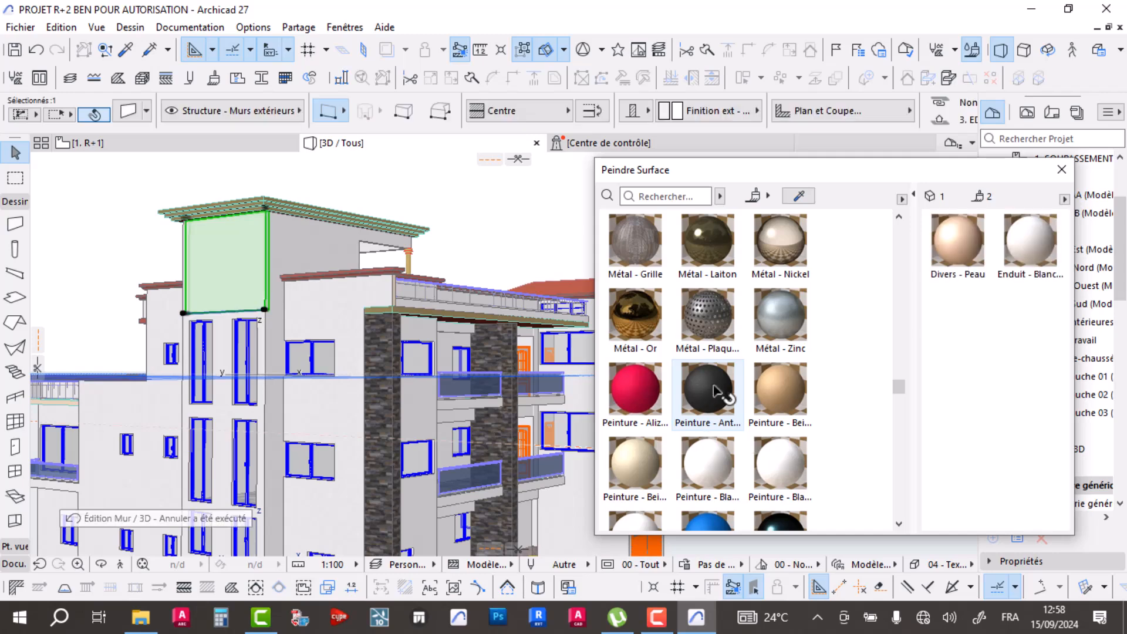
key("Escape")
- Paint the stair tower's topmost front and side walls and the beam under the roof overhang with Peinture - Cadmium orange
scroll(719, 390, "down", 5)
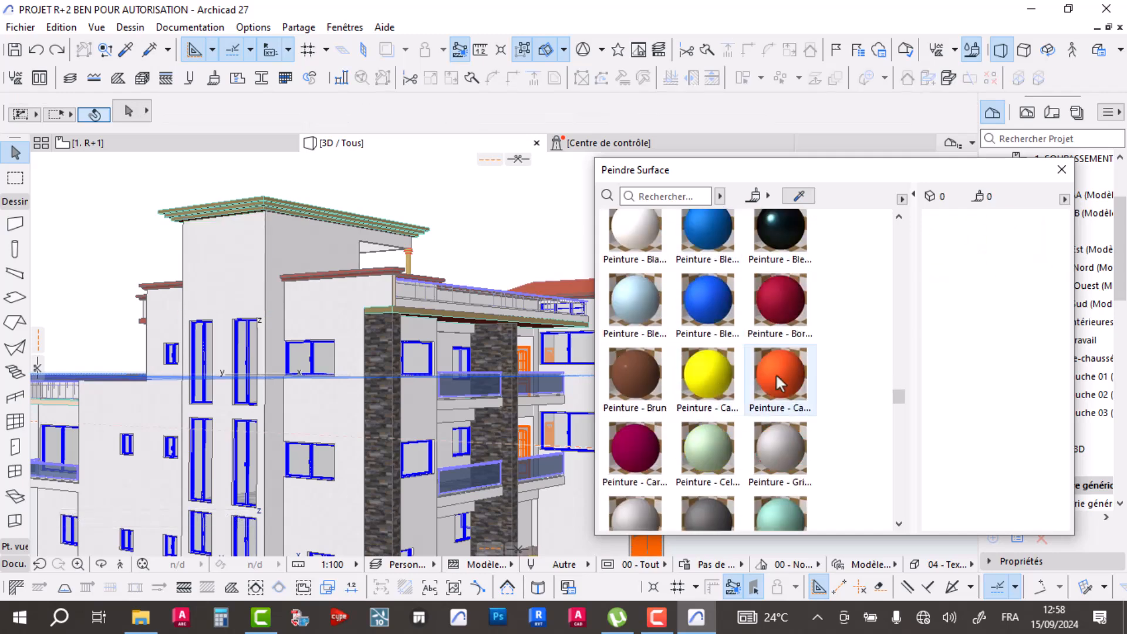
left_click(779, 382)
left_click(240, 257)
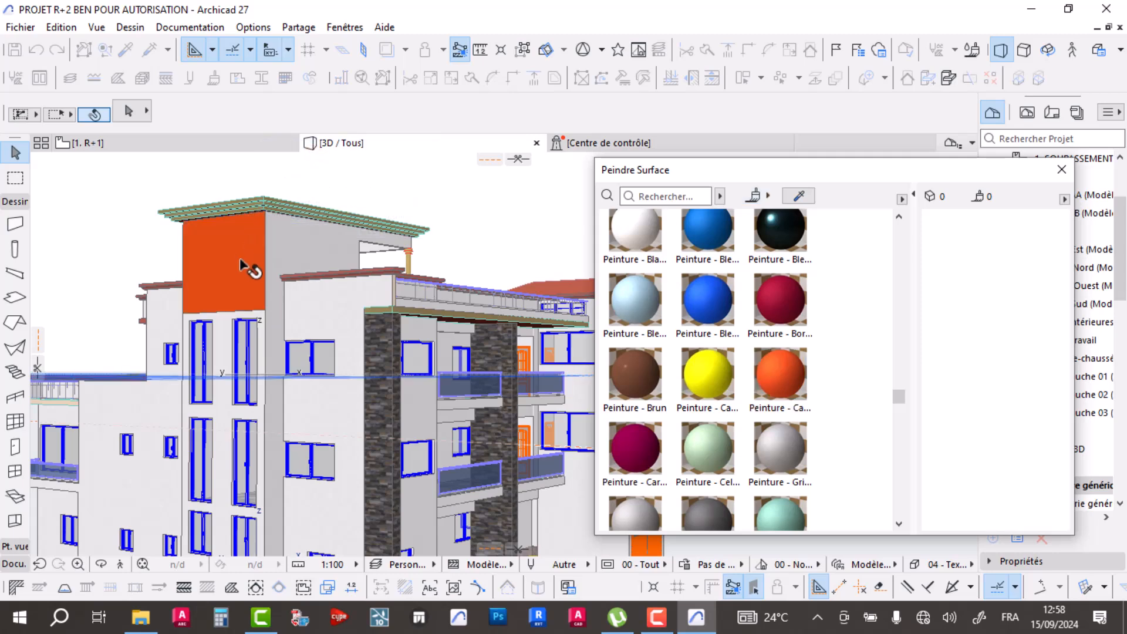
scroll(241, 258, "up", 3)
left_click(780, 376)
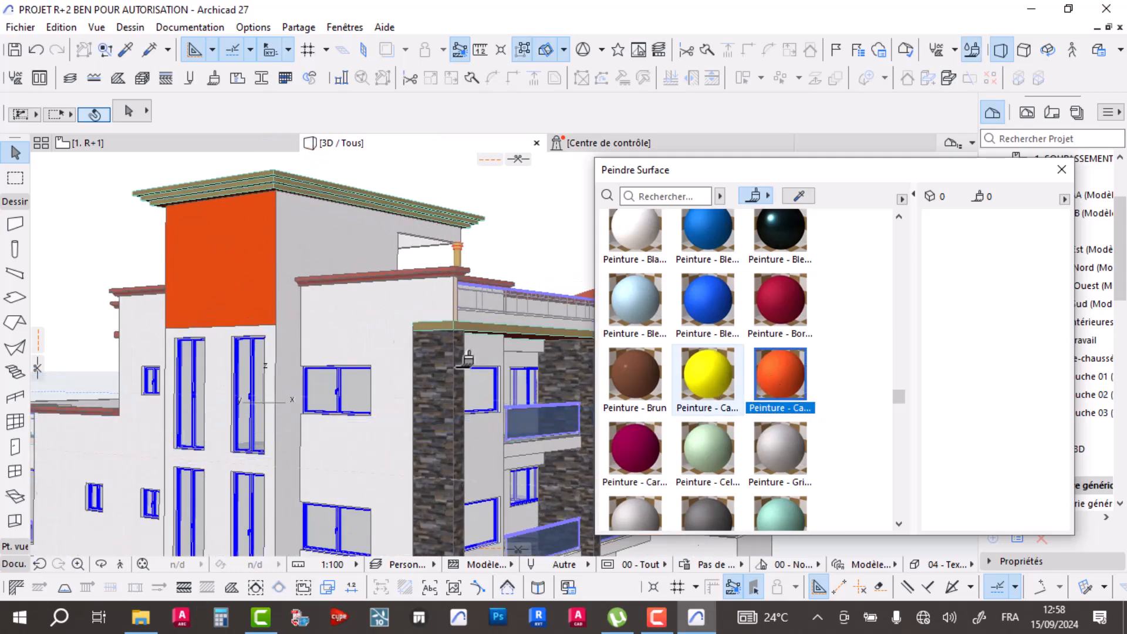
left_click(320, 235)
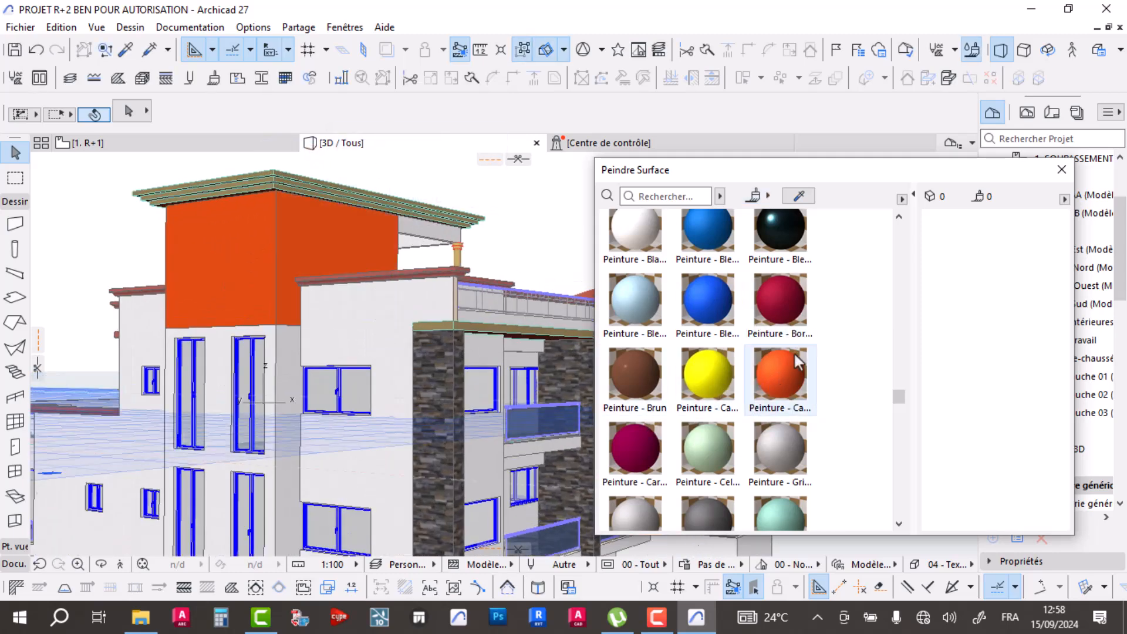
scroll(444, 225, "up", 3)
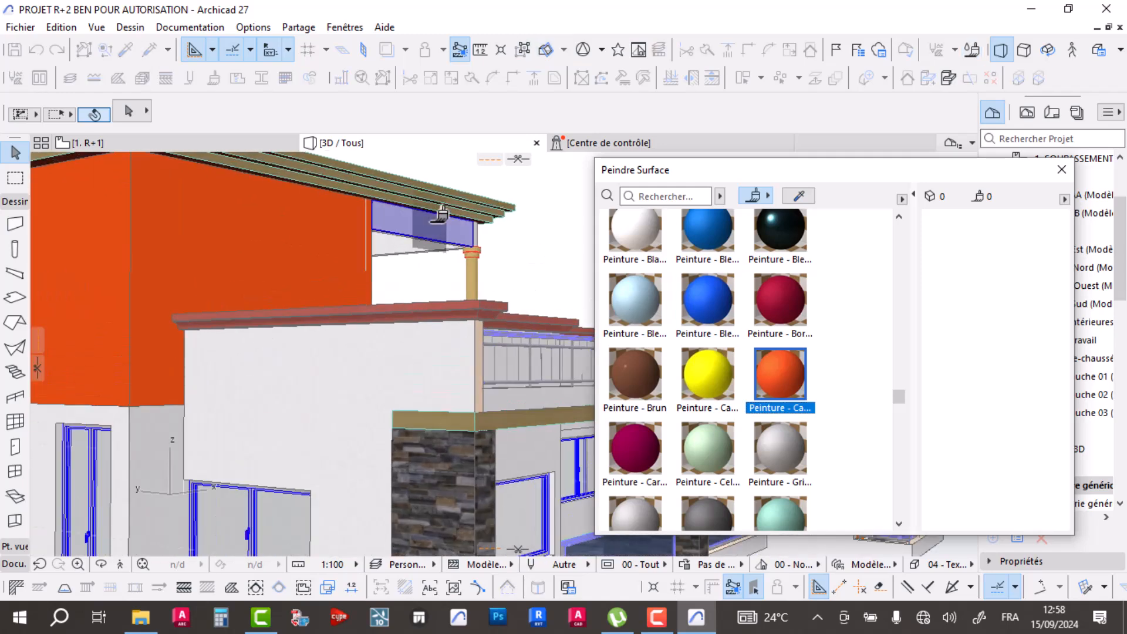
scroll(496, 246, "down", 3)
scroll(822, 399, "down", 2)
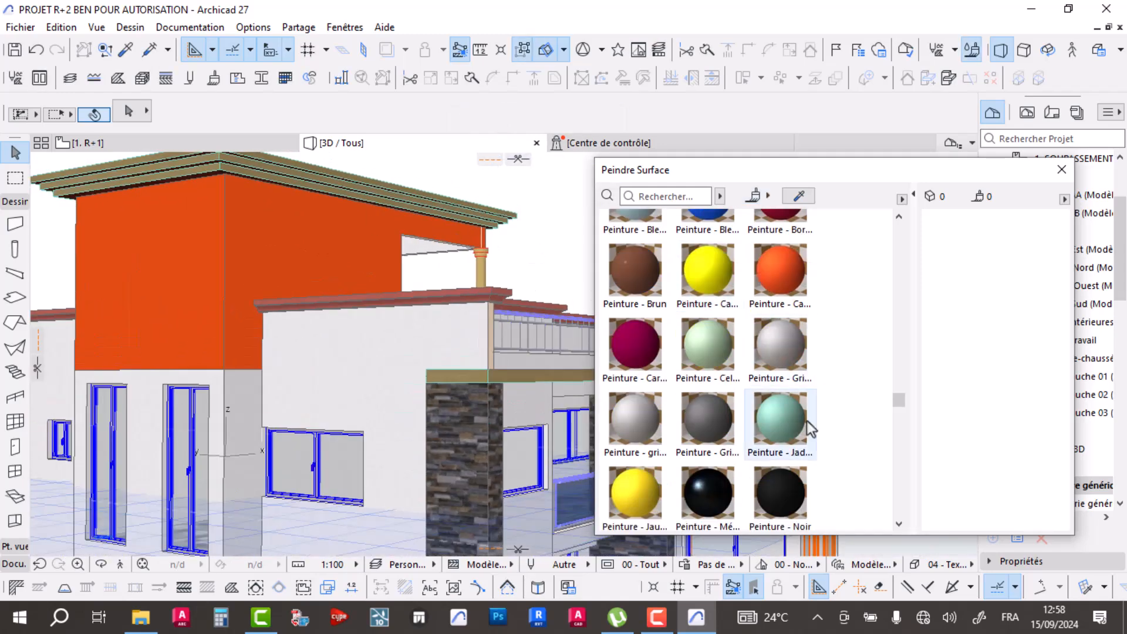
- Paint the side strip and windowed front wall of the tower's R+2 level with Peinture - Cadmium orange
left_click(787, 287)
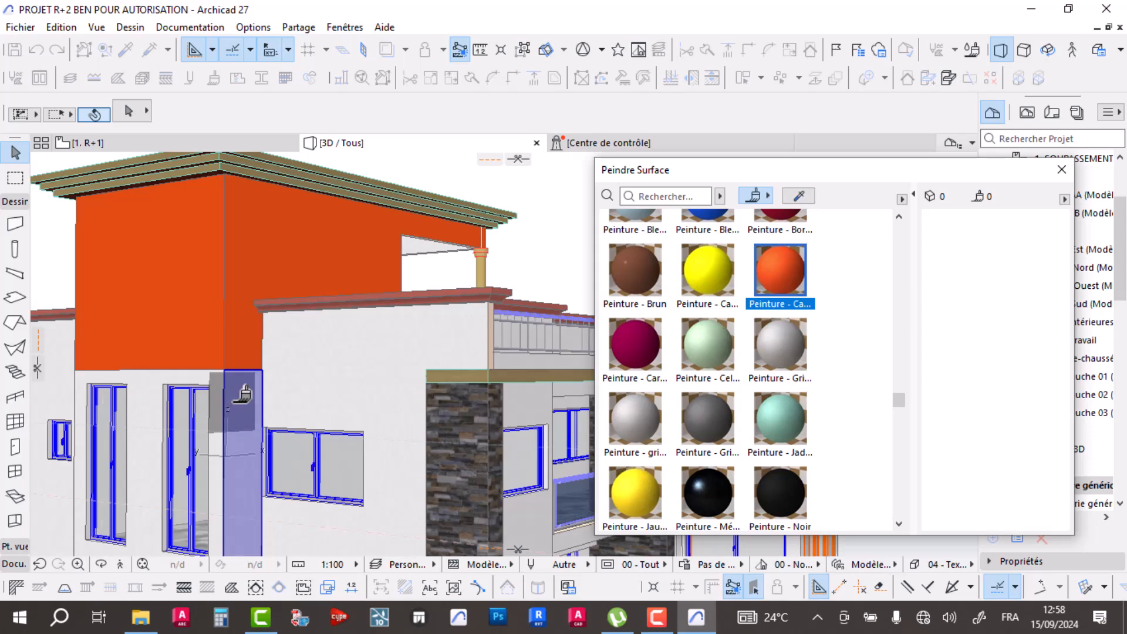
left_click(241, 398)
left_click(790, 290)
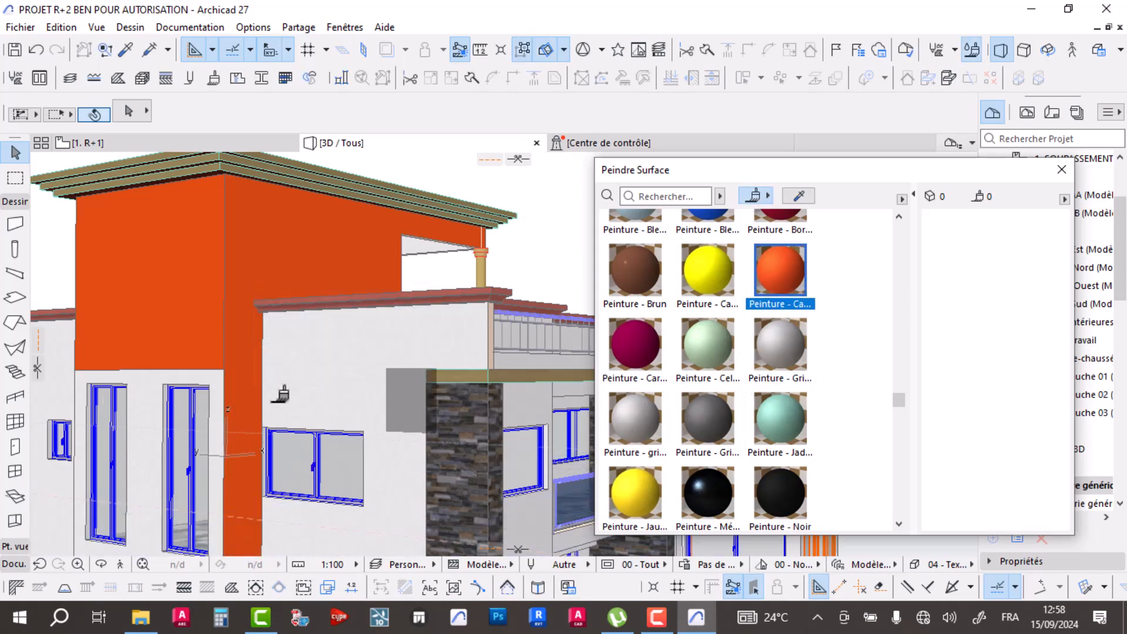
left_click(153, 433)
- Paint the tower's front wall at the R+1 and ground-floor levels with Peinture - Cadmium orange, down to the stone base
scroll(229, 403, "down", 3)
middle_click_drag(232, 403, 312, 289)
left_click(777, 284)
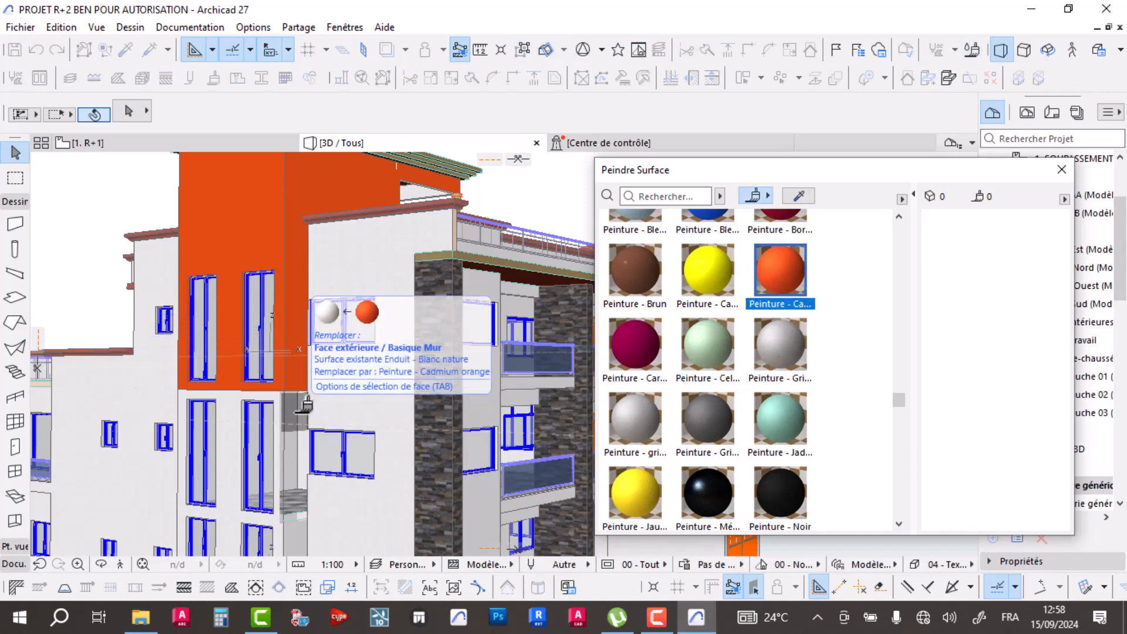
scroll(304, 411, "up", 2)
scroll(304, 415, "up", 2)
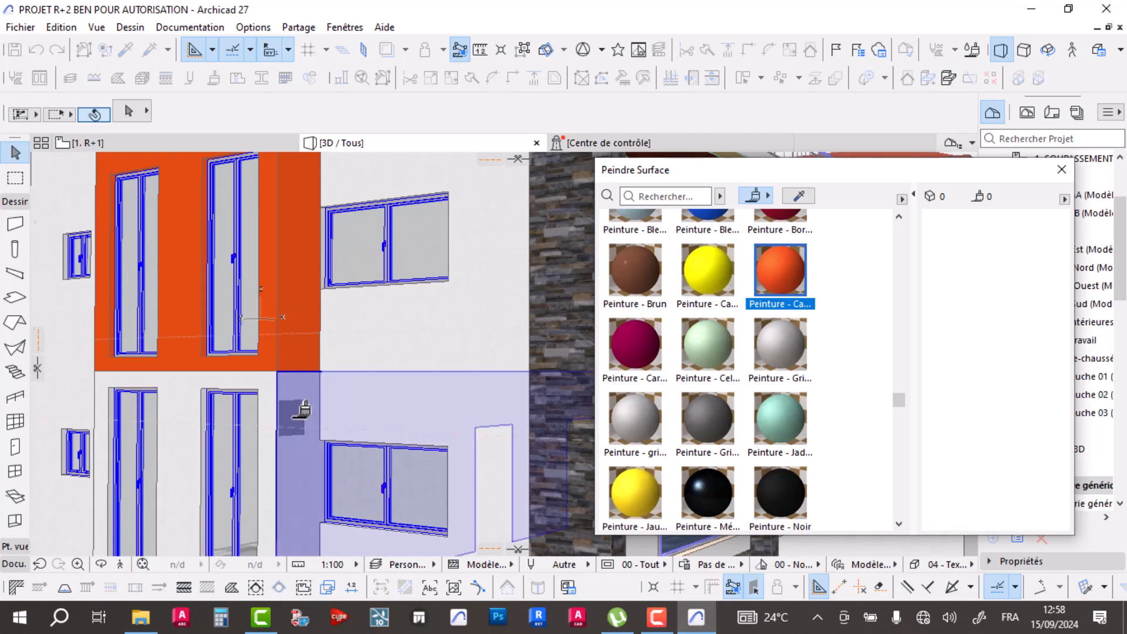
left_click(186, 407)
mouse_move(188, 445)
middle_mouse_down("shift")
mouse_move(372, 372)
mouse_move(357, 420)
middle_mouse_up("shift")
left_click(780, 270)
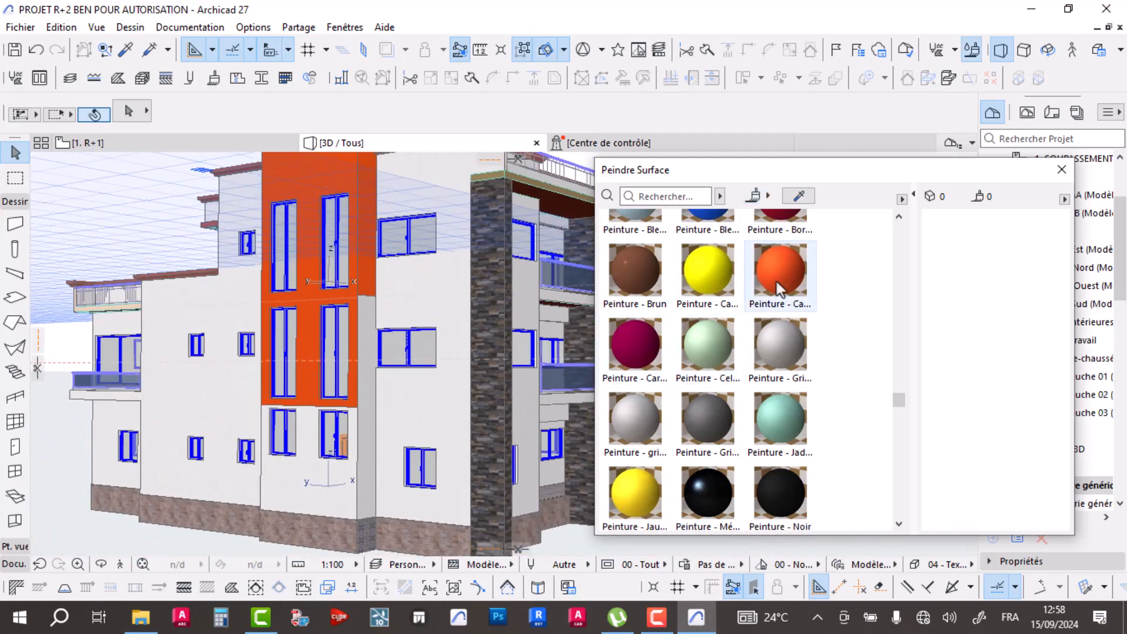
left_click(307, 484)
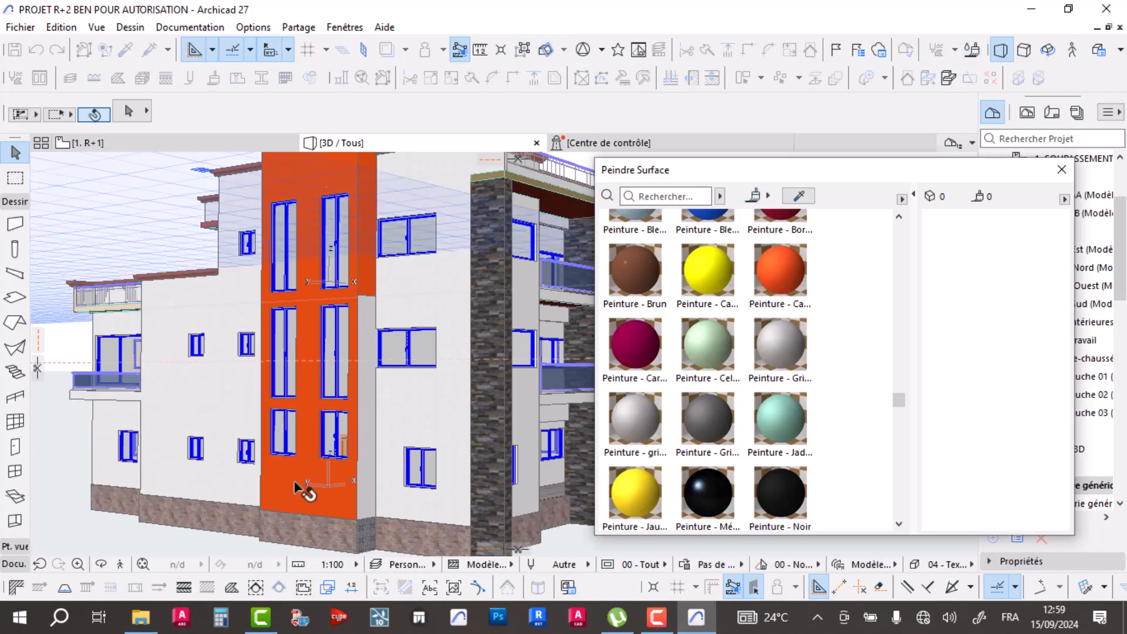
- Paint the narrow side strip of the tower's R+2 level, beside the windowed front wall, with Peinture - Cadmium orange
scroll(290, 473, "up", 3)
scroll(227, 473, "down", 3)
middle_click_drag(226, 473, 893, 356, "shift")
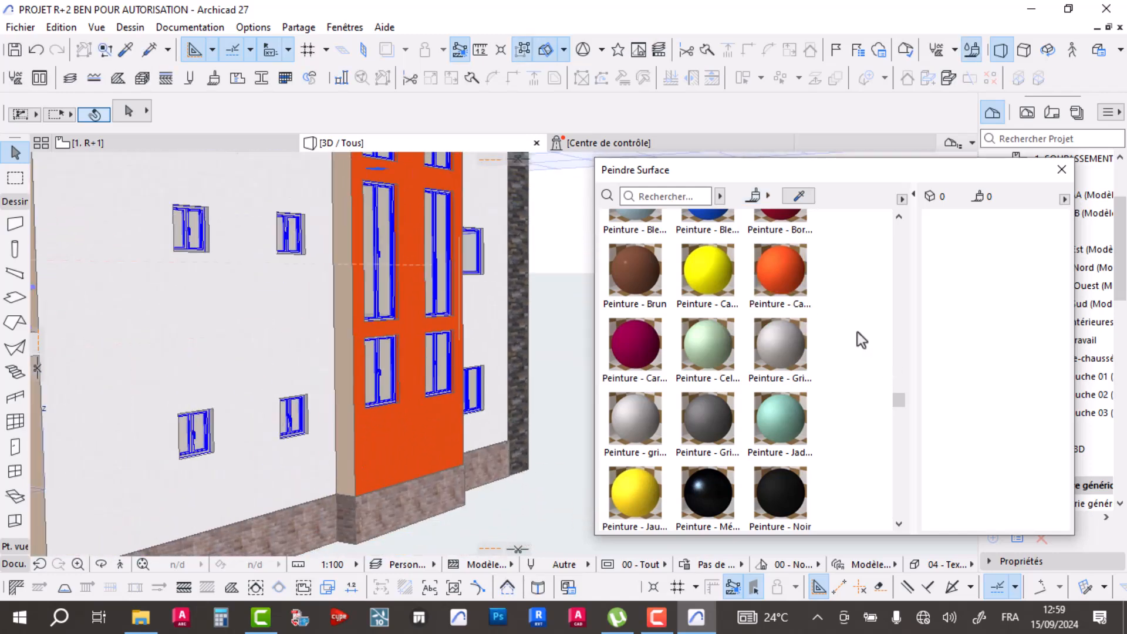
left_click(801, 283)
scroll(343, 455, "up", 3)
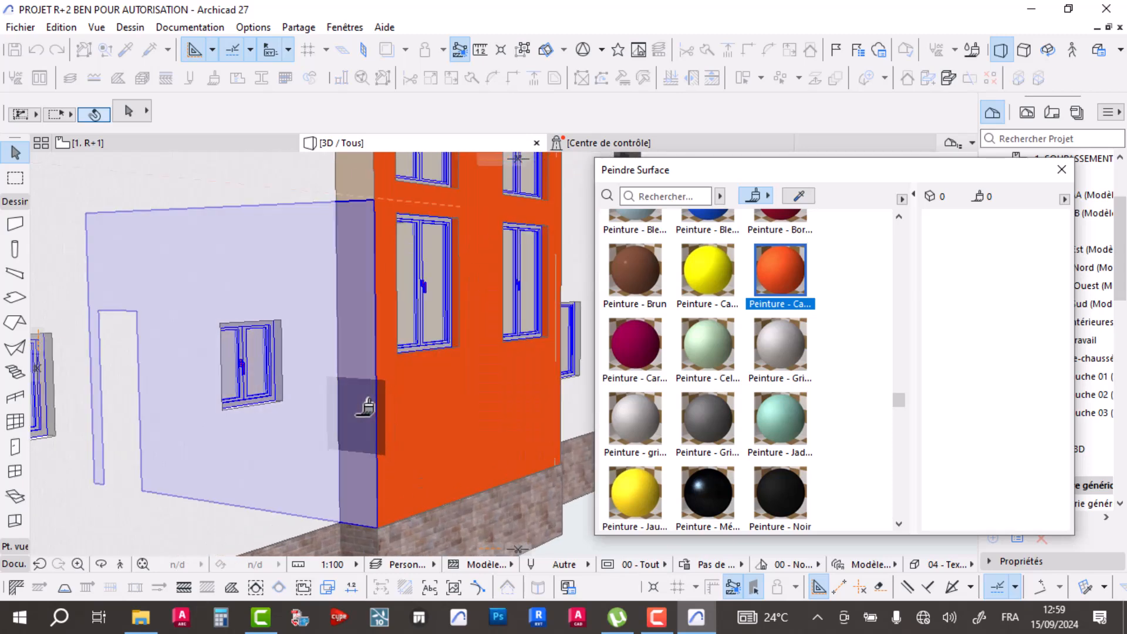
scroll(361, 382, "up", 2)
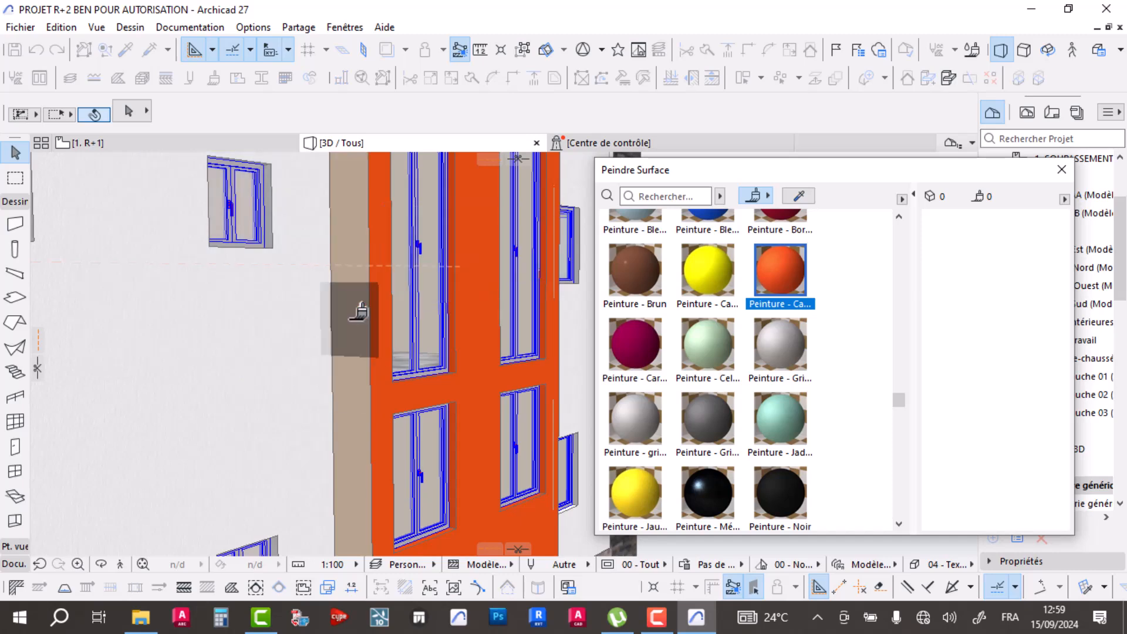
scroll(360, 311, "down", 3)
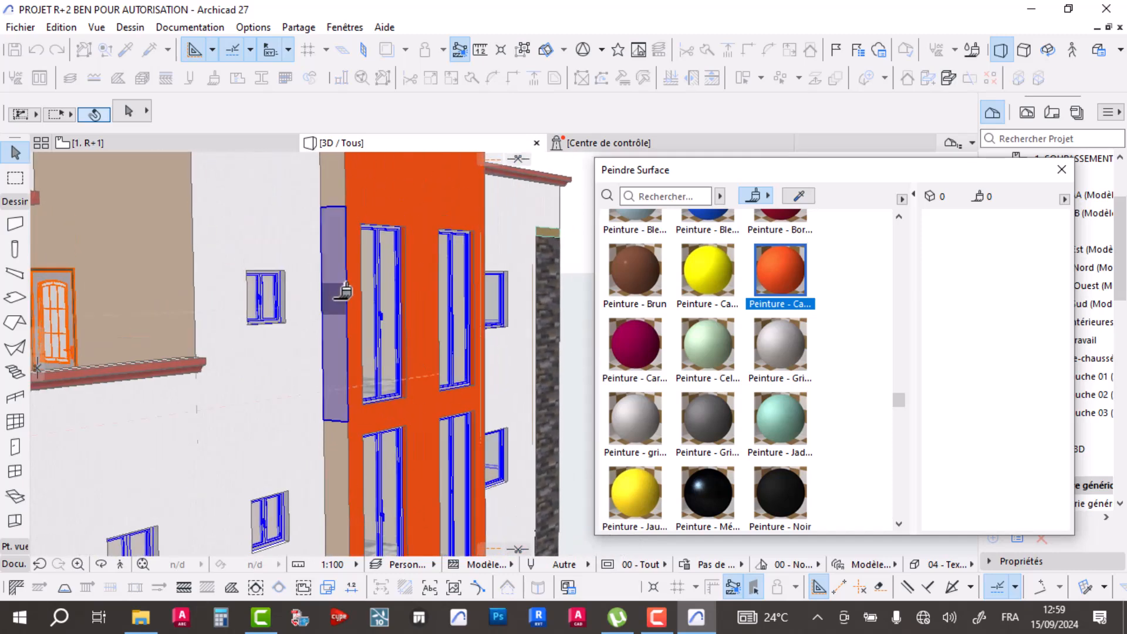
scroll(372, 347, "down", 4)
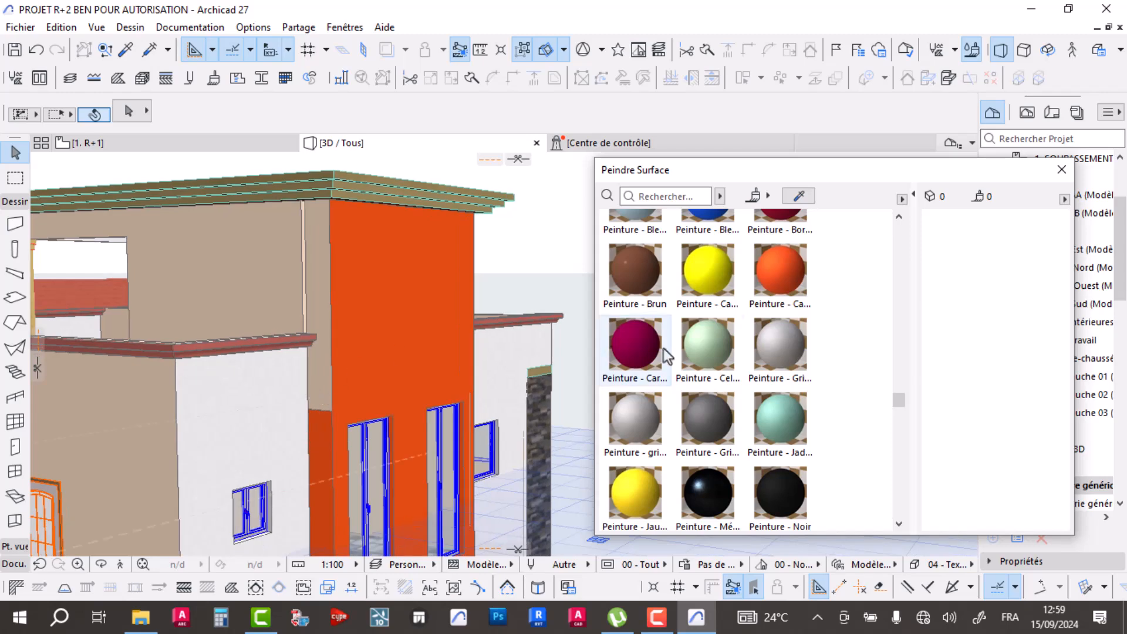
- Paint the tower's topmost narrow side strip and the large wall facing the roof terrace with Peinture - Cadmium orange
left_click(780, 270)
left_click(319, 280)
scroll(464, 309, "down", 3)
left_click(778, 258)
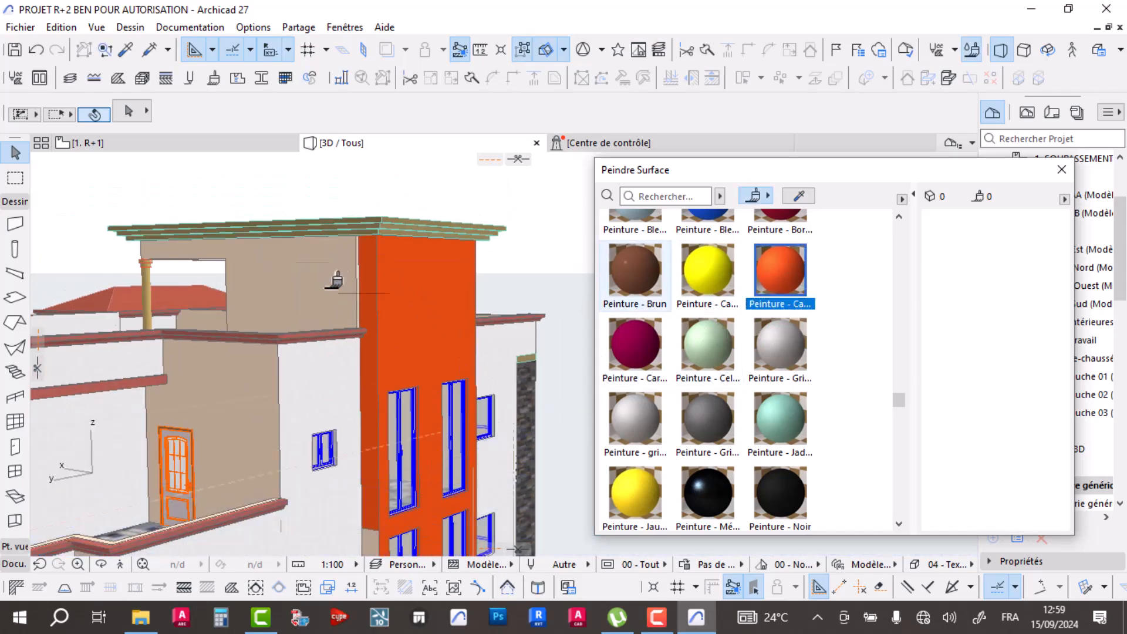
left_click(270, 307)
- Paint the beam above the terrace columns, under the roof overhang, with Peinture - Cadmium orange
scroll(365, 319, "up", 5)
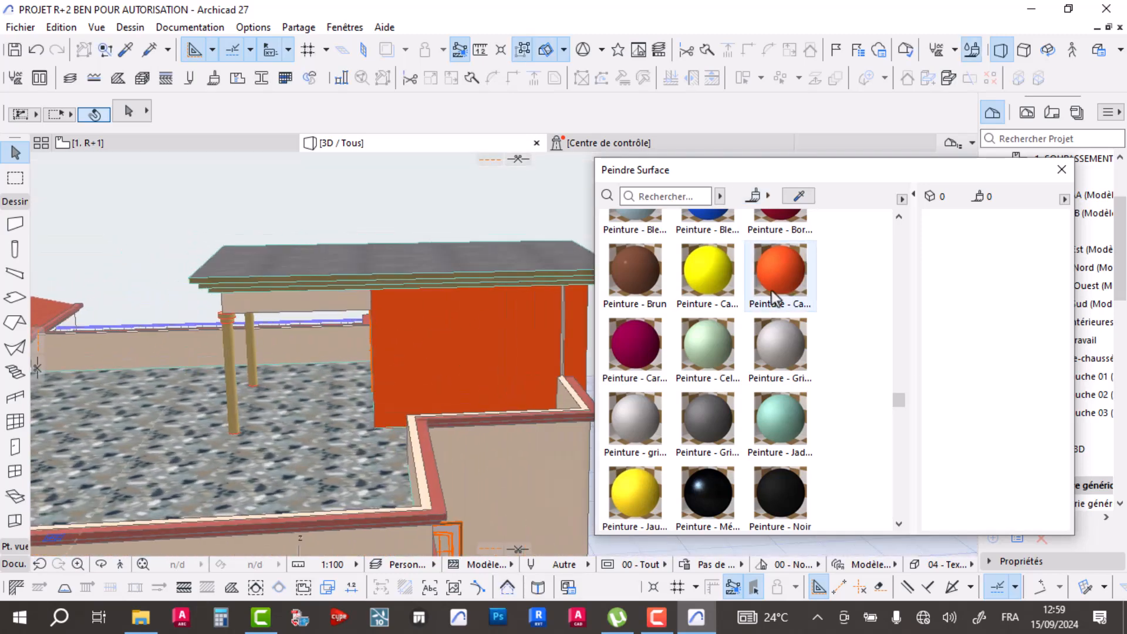
left_click(771, 291)
scroll(297, 294, "up", 2)
left_click(300, 296)
- Try to join the tower's topmost front wall with the orange terrace-facing wall at their corner
mouse_move(299, 296)
middle_mouse_down("shift")
mouse_move(357, 402)
mouse_move(358, 364)
middle_mouse_up("shift")
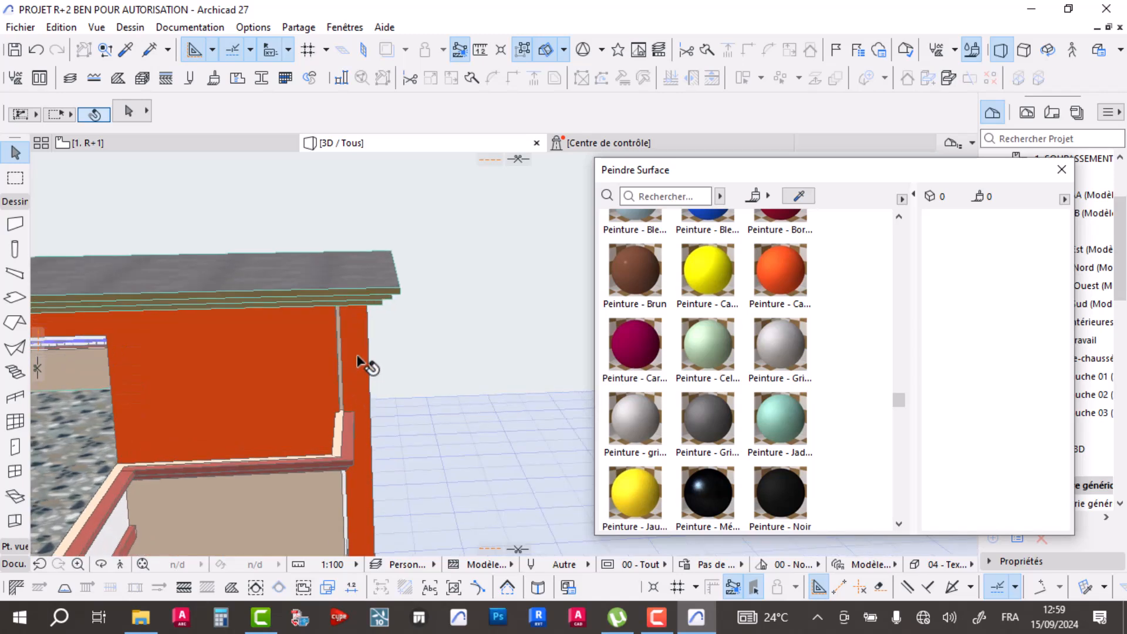
left_click(355, 357)
left_click(322, 372, "shift")
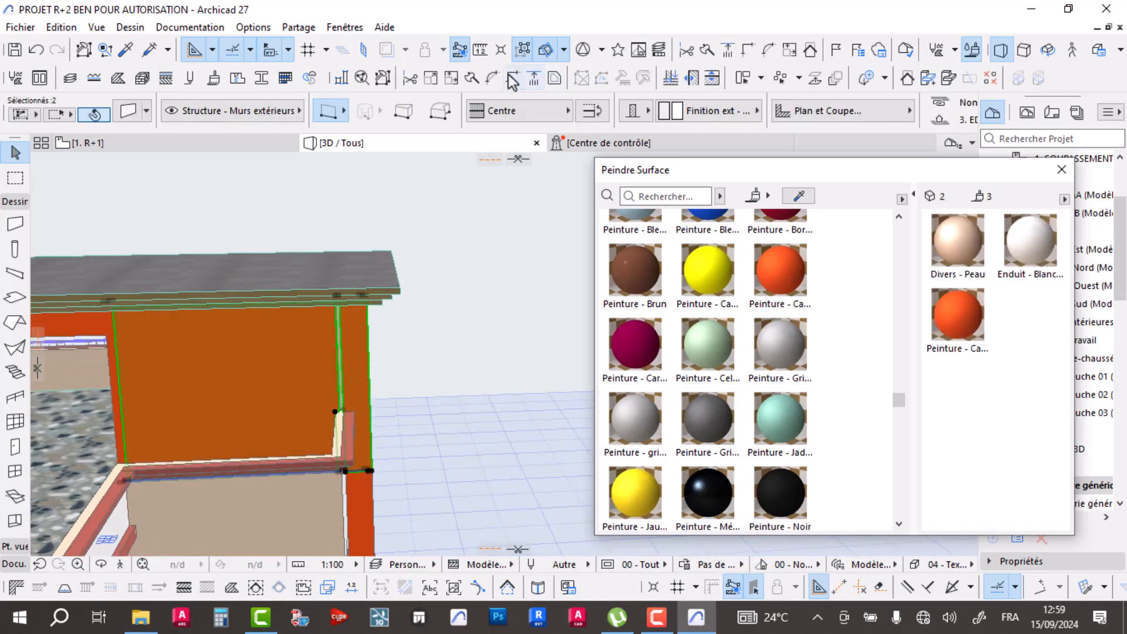
left_click(441, 337)
- Remove the orange wall piece covering the tower's top corner under the roof overhang
middle_click_drag(376, 365, 352, 384, "shift")
left_click(344, 375)
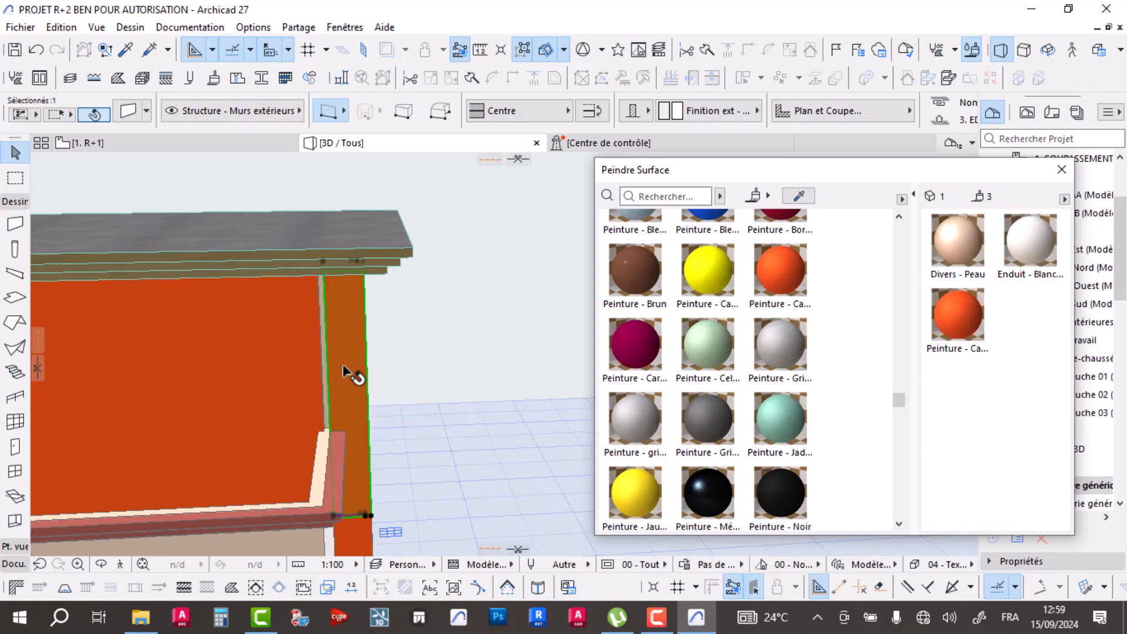
left_click(358, 350)
- Intersect the thin outer wall with the orange terrace-facing wall at the tower's top corner
left_click(357, 349)
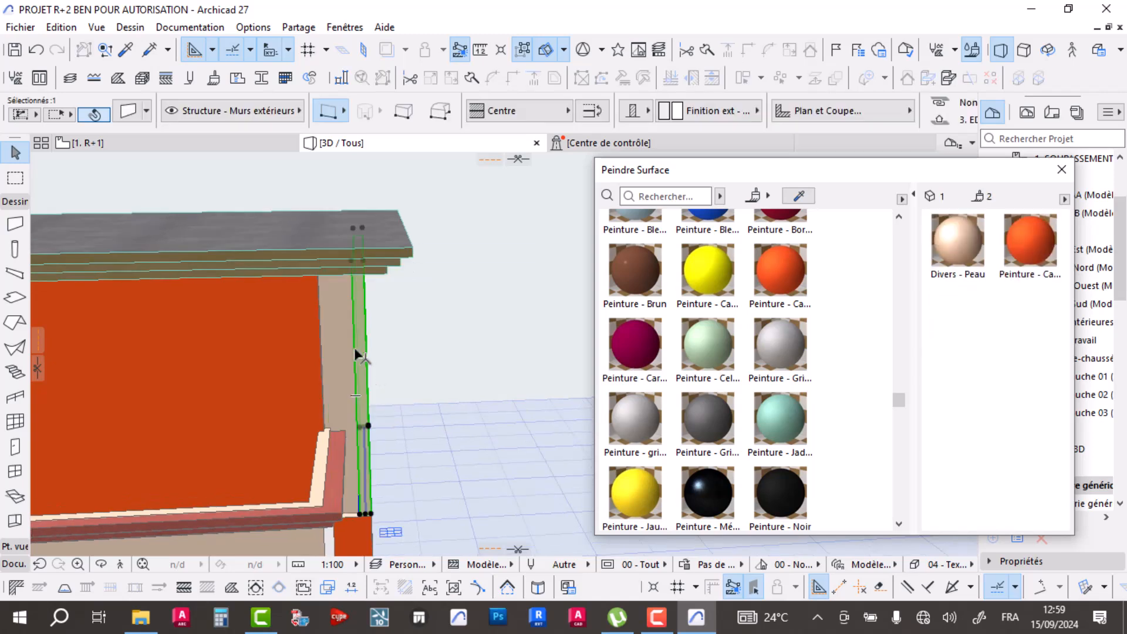
left_click(312, 368, "shift")
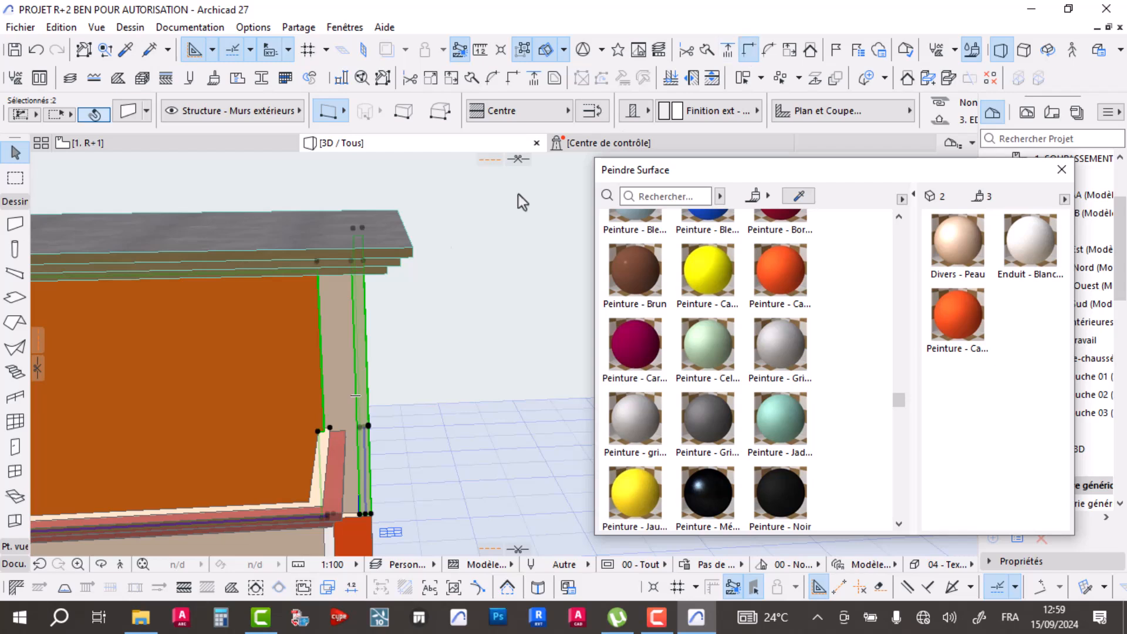
- Clear the selection of the two exterior walls and close the Peindre Surface palette
left_click(427, 361)
middle_click_drag(427, 362, 313, 360, "shift")
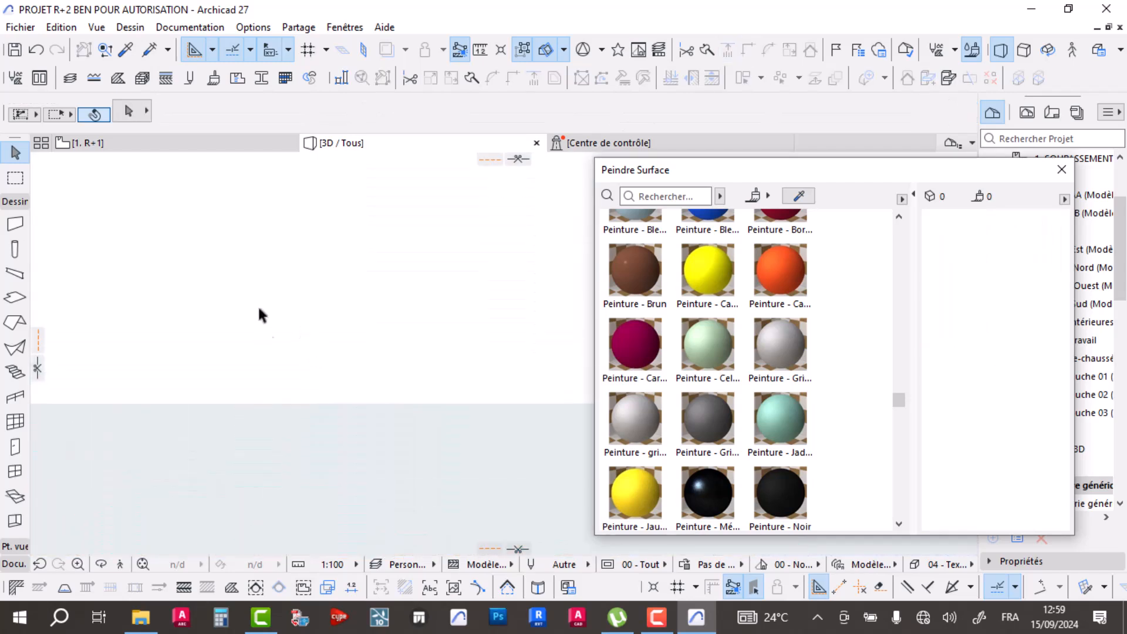
mouse_move(361, 440)
middle_mouse_down("shift")
mouse_move(372, 418)
mouse_move(438, 446)
mouse_move(503, 442)
mouse_move(346, 438)
middle_mouse_up("shift")
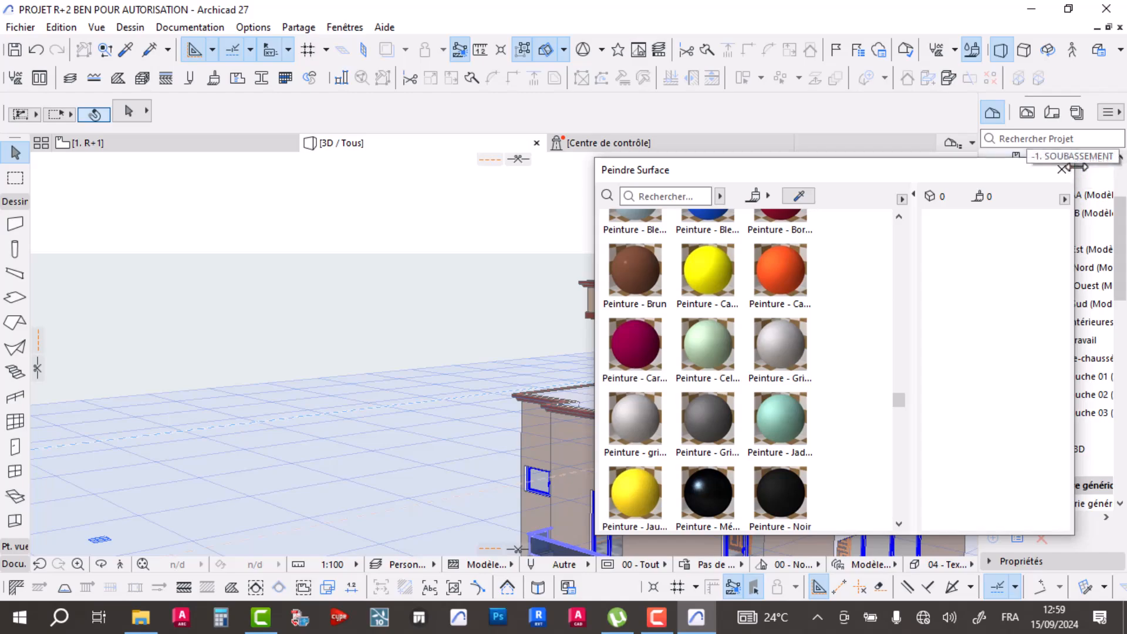
left_click(1061, 170)
- Paint the rooftop room's door wall and the beam above its columns with the orange paint surface
middle_click_drag(694, 379, 382, 287, "shift")
scroll(233, 254, "up", 3)
scroll(382, 287, "up", 2)
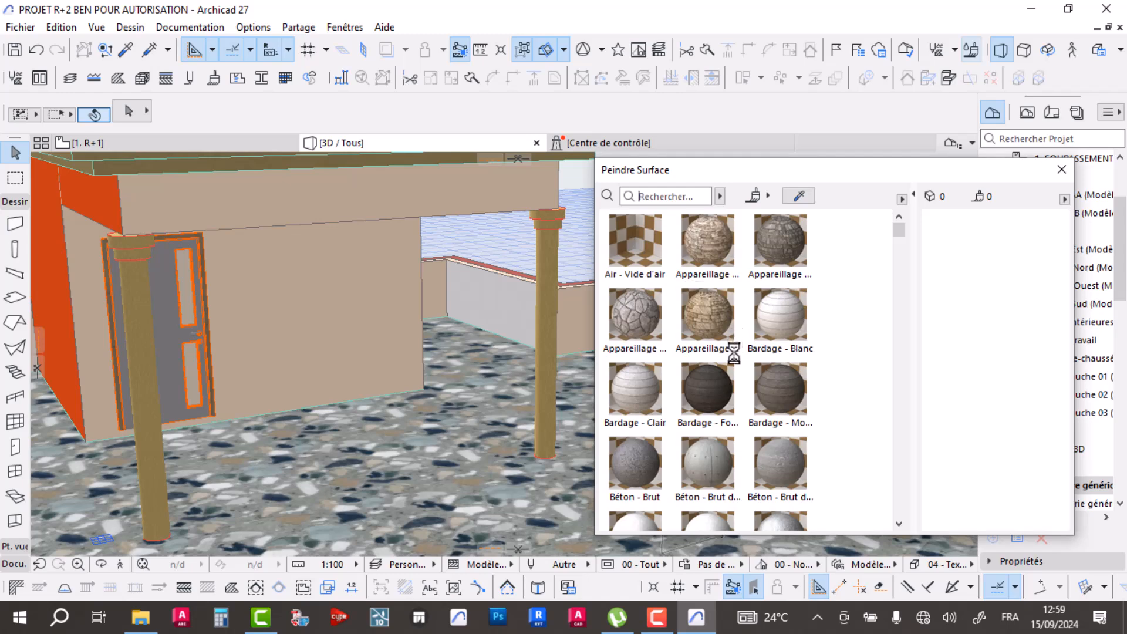
scroll(734, 358, "down", 10)
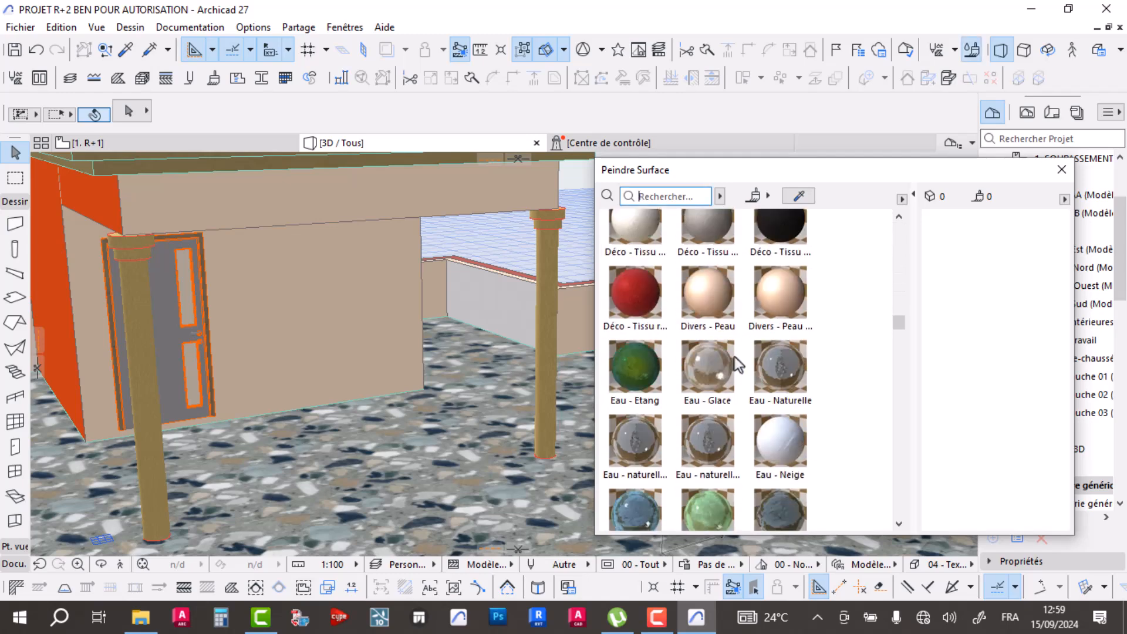
scroll(742, 333, "down", 8)
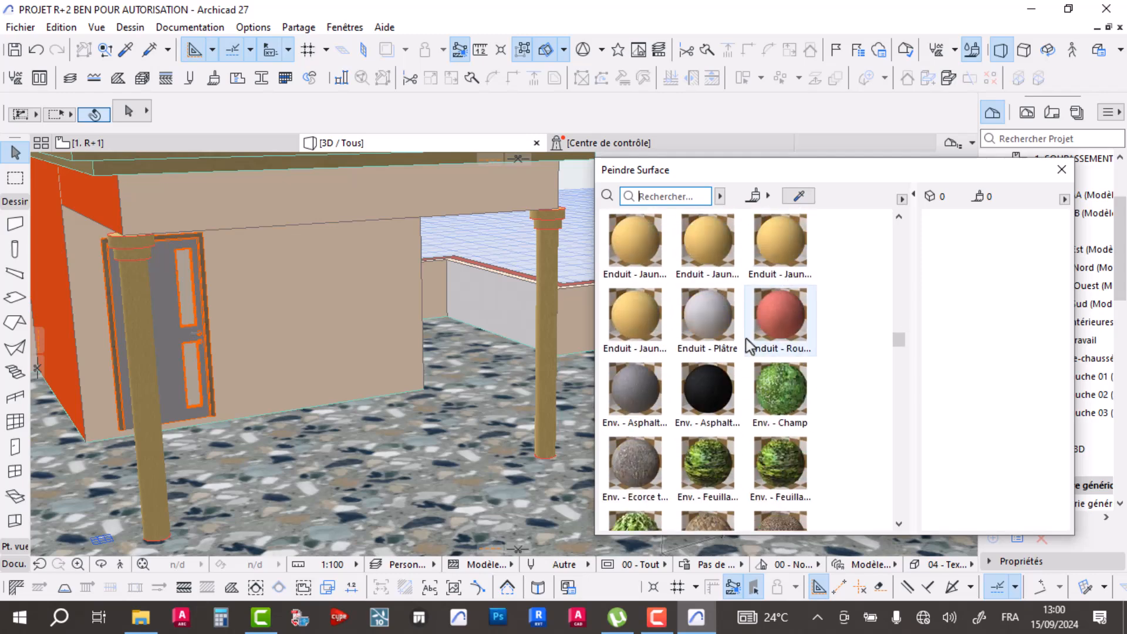
scroll(746, 341, "down", 10)
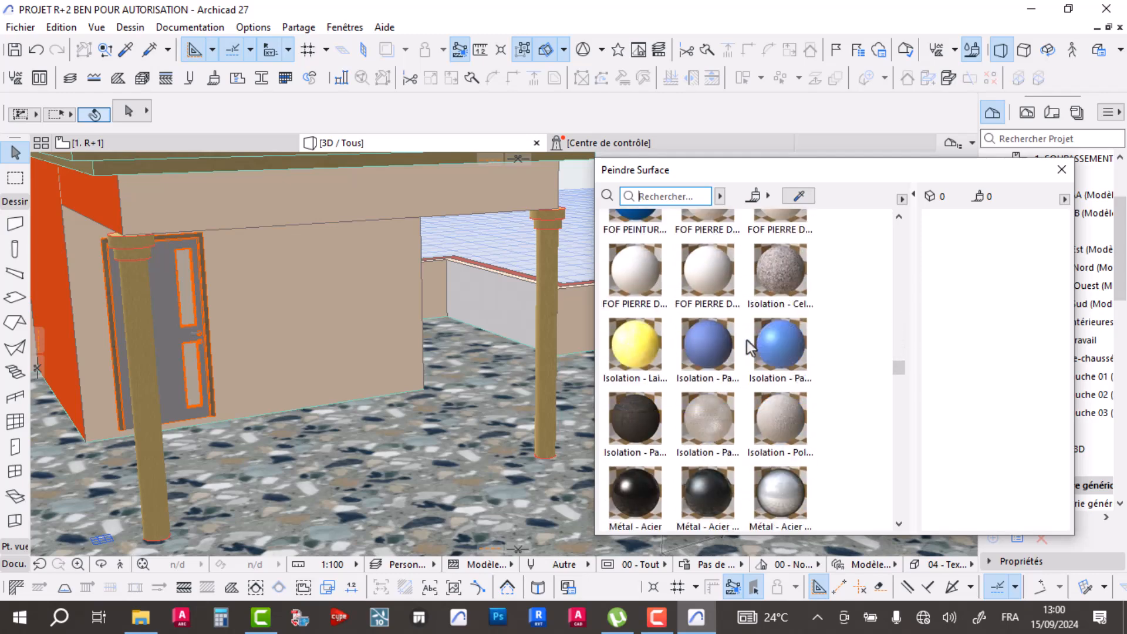
scroll(748, 342, "down", 5)
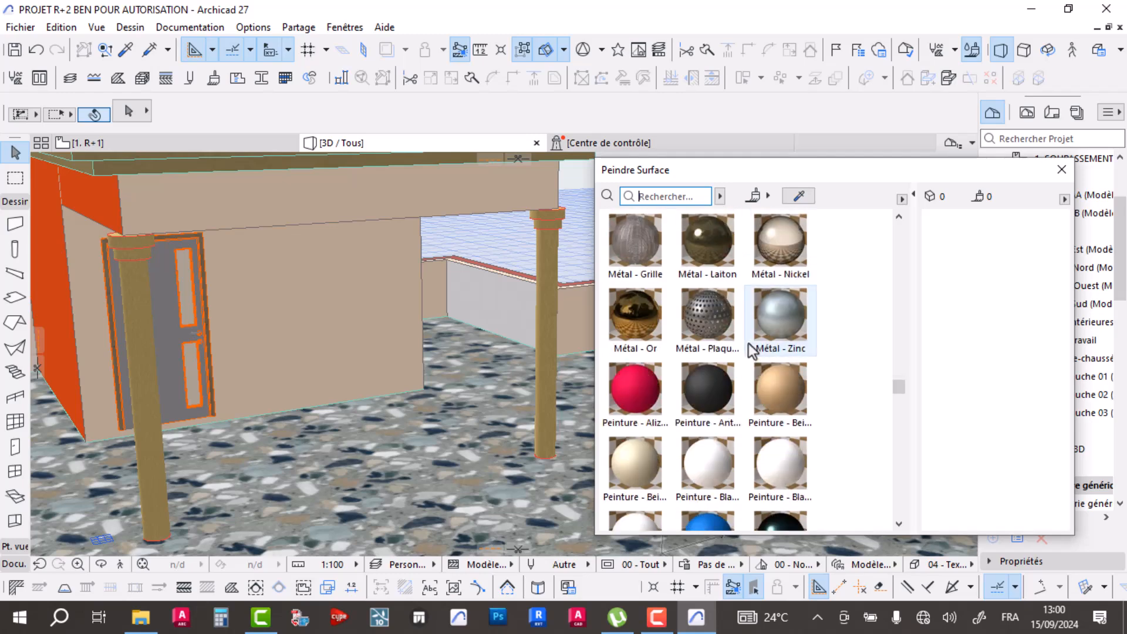
scroll(749, 347, "down", 10)
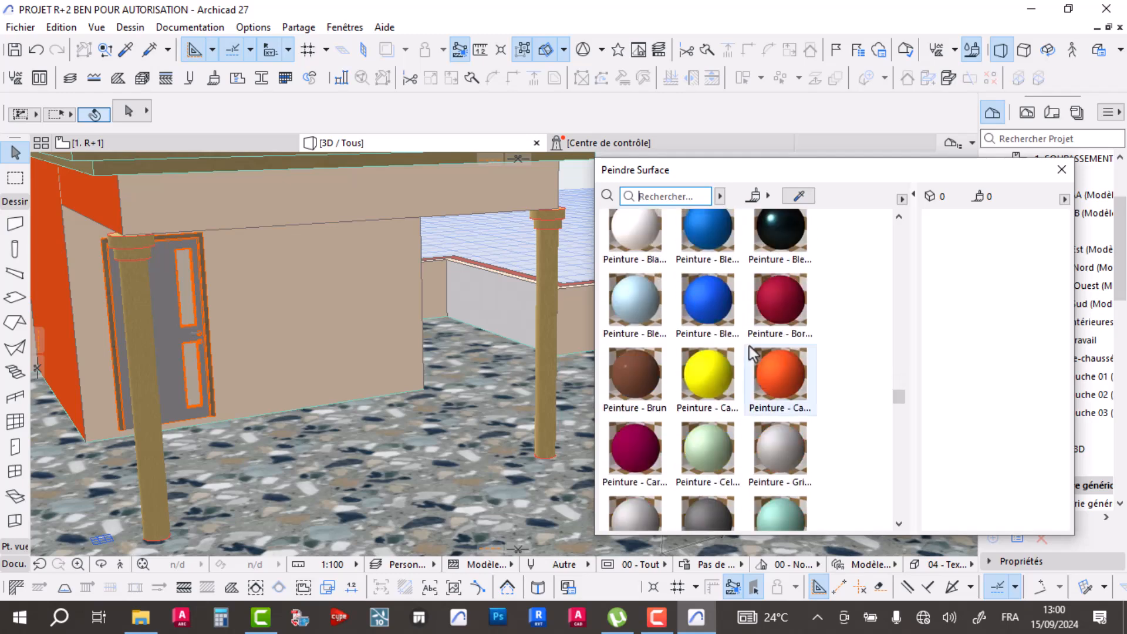
left_click_drag(787, 392, 322, 330)
middle_click_drag(321, 329, 607, 297, "shift")
left_click_drag(780, 369, 443, 244)
- Repaint the rooftop room's door wall with the Peinture - Brun surface
middle_click_drag(442, 244, 14, 294, "shift")
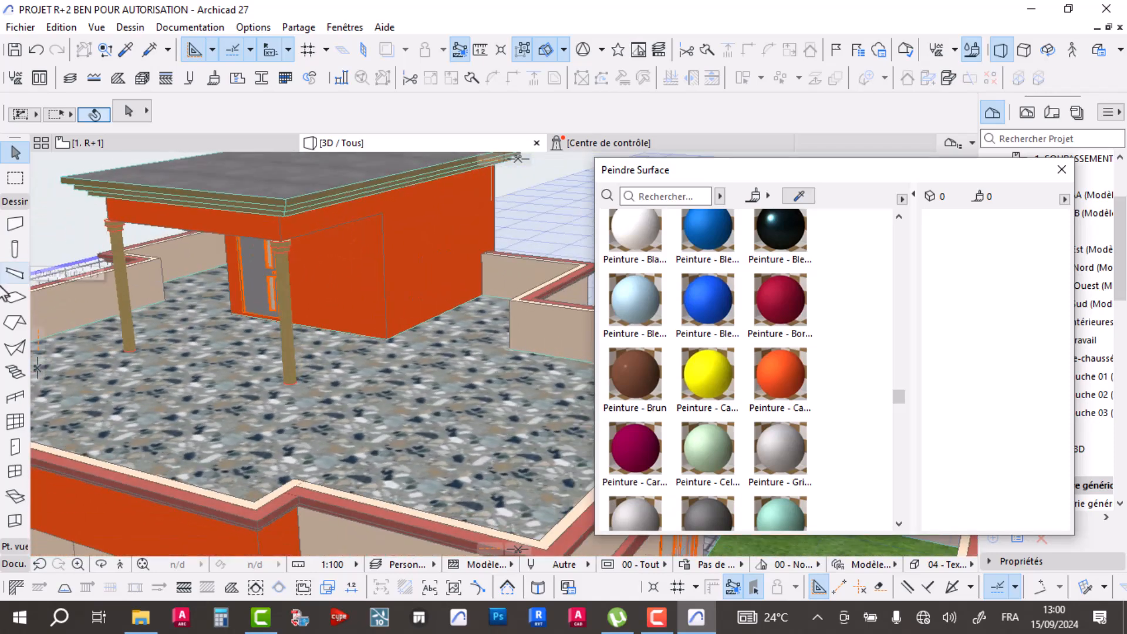
middle_click_drag(183, 280, 587, 376, "shift")
left_click_drag(640, 394, 247, 333)
middle_click_drag(246, 334, 425, 315, "shift")
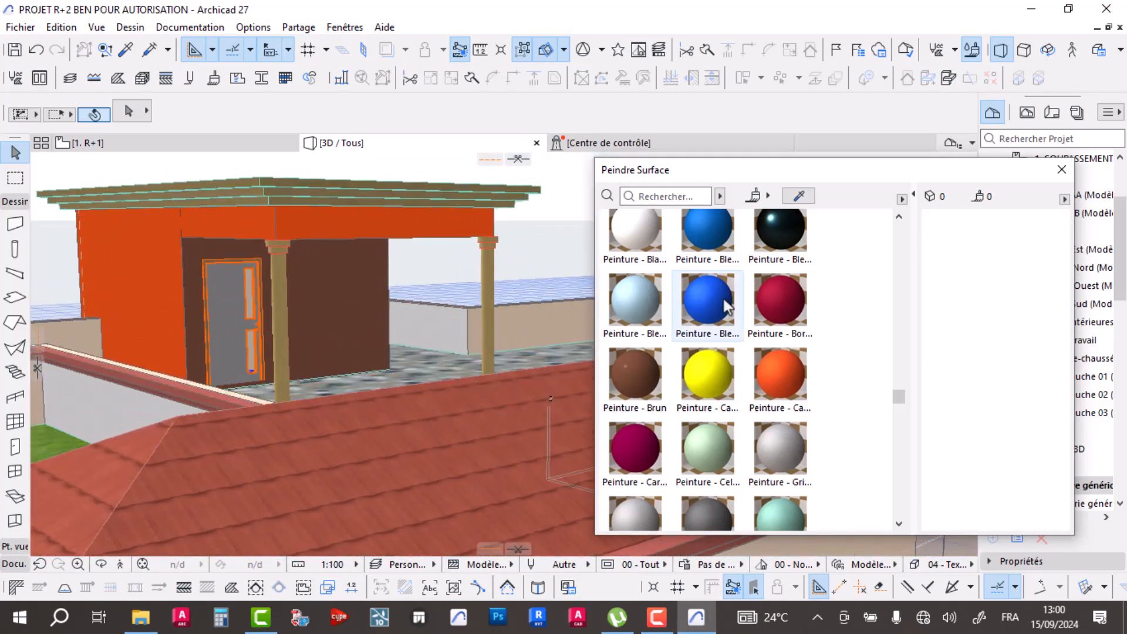
- Try a light grey paint surface on the rooftop room's door wall and undo it
scroll(723, 340, "down", 3)
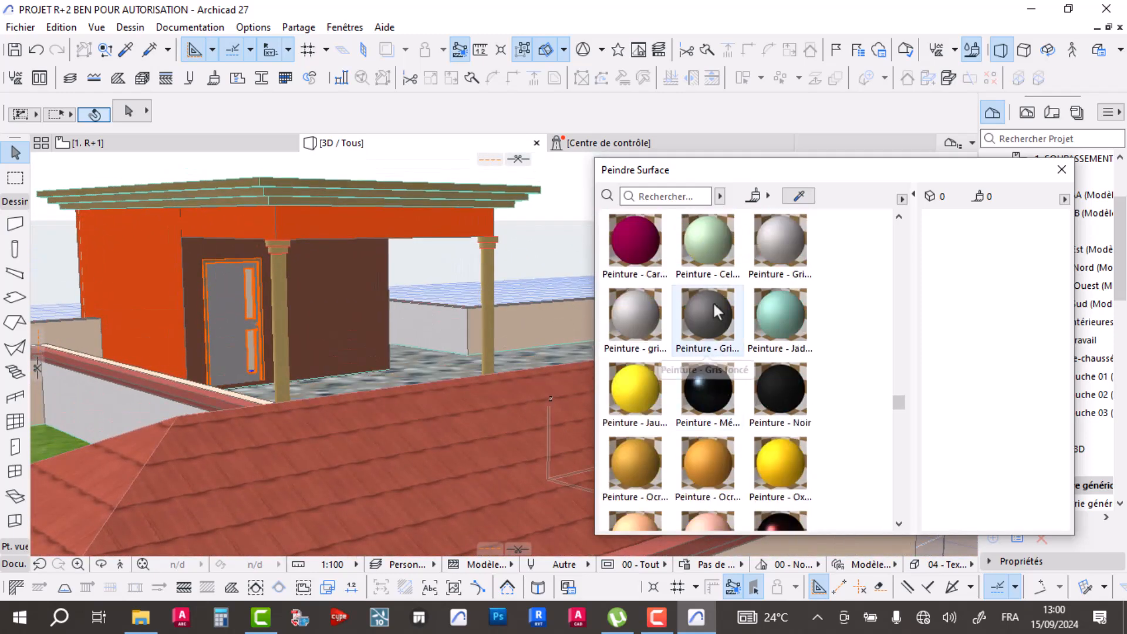
left_click_drag(642, 323, 347, 311)
scroll(345, 312, "up", 4)
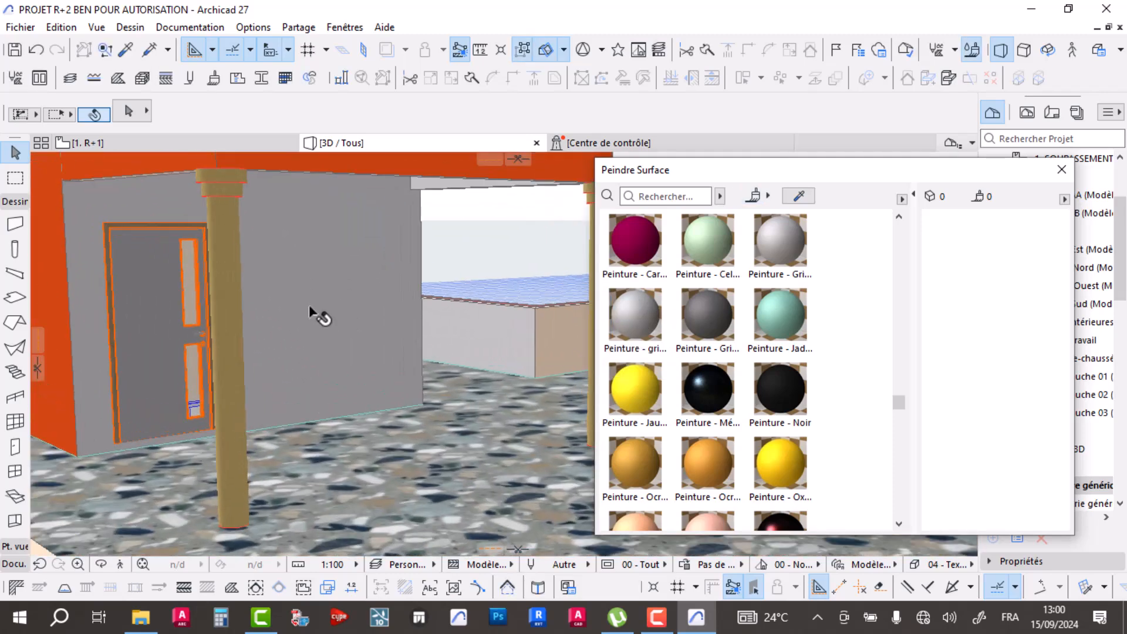
scroll(320, 317, "down", 5)
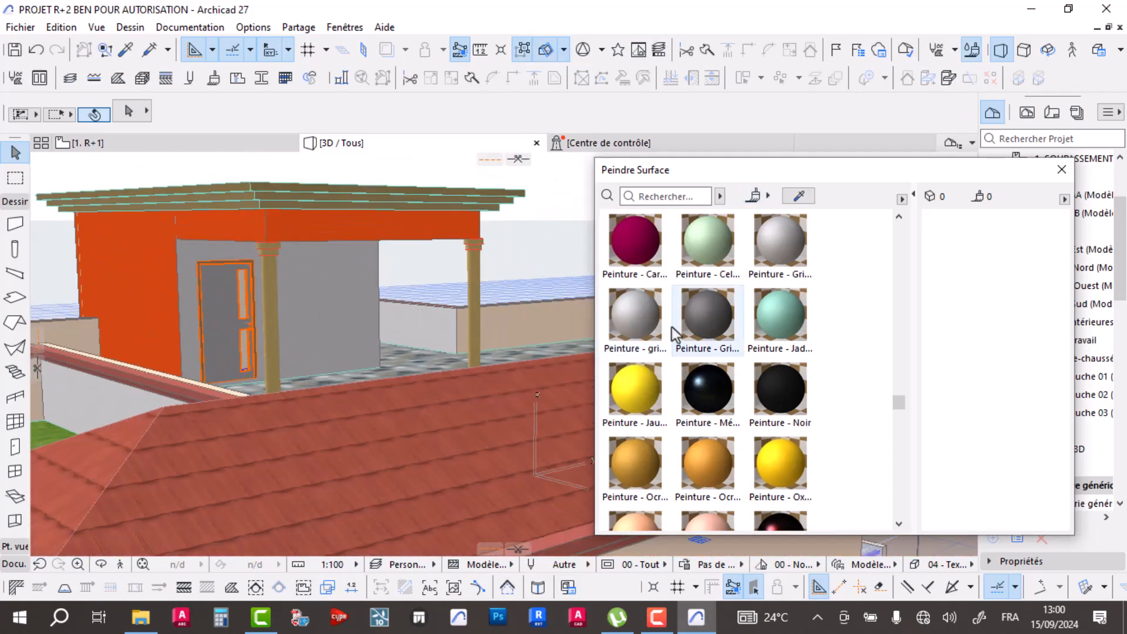
key("ctrl+z")
- Paint the front and end faces of the orange band at the top of the facade with Peinture - Rose pâle
scroll(709, 454, "down", 1)
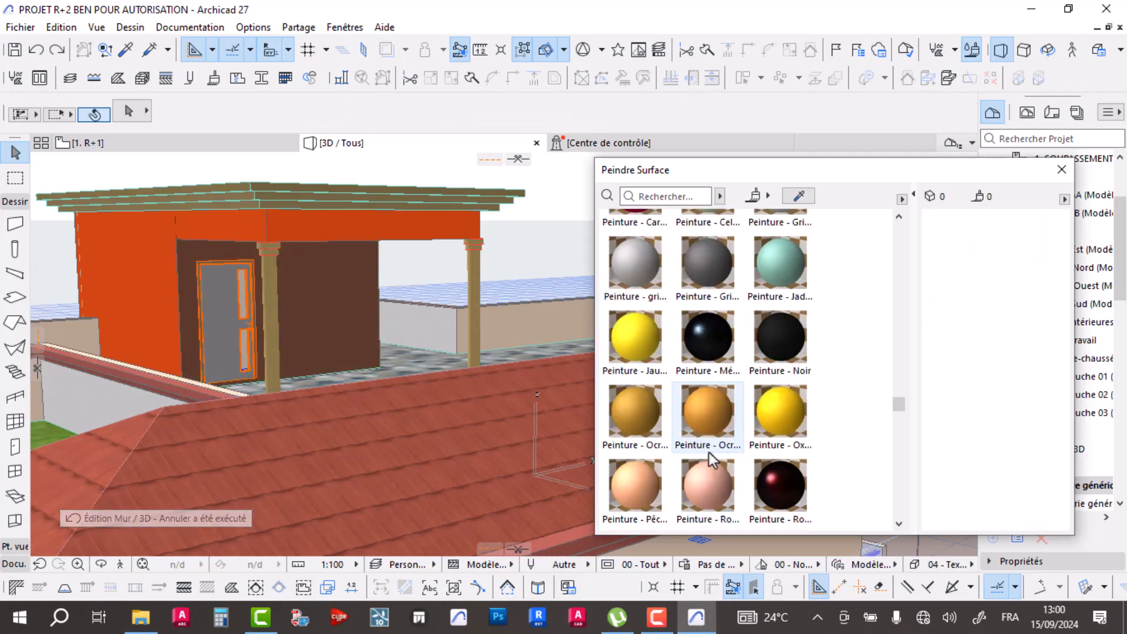
left_click(707, 484)
scroll(264, 336, "down", 4)
mouse_move(265, 397)
middle_mouse_down("shift")
mouse_move(255, 355)
mouse_move(251, 384)
mouse_move(432, 313)
middle_mouse_up("shift")
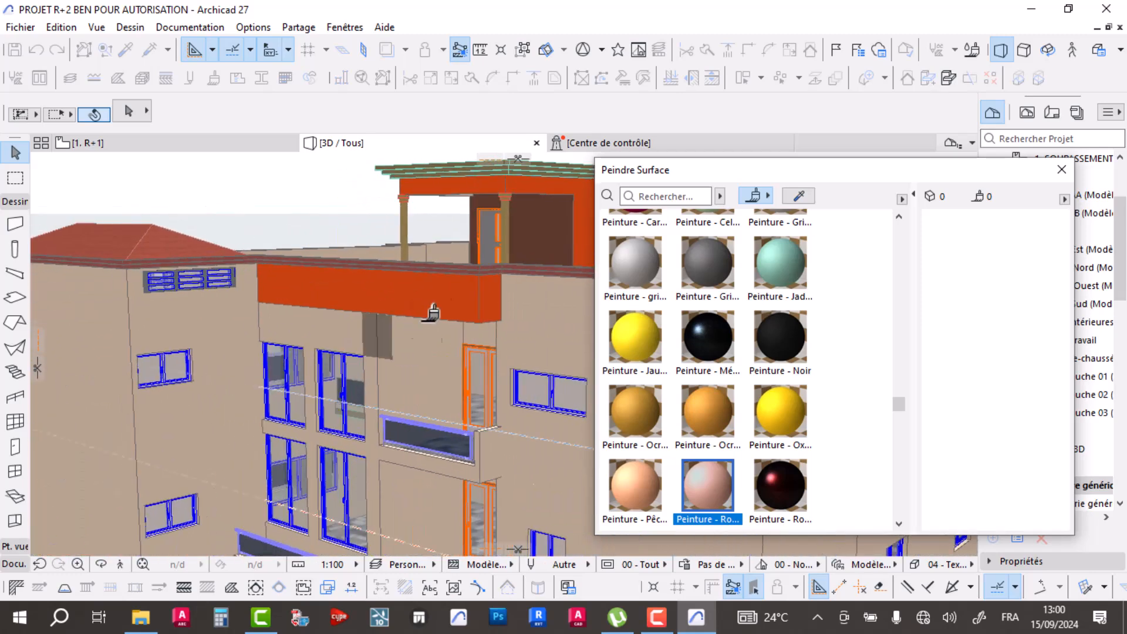
left_click(466, 293)
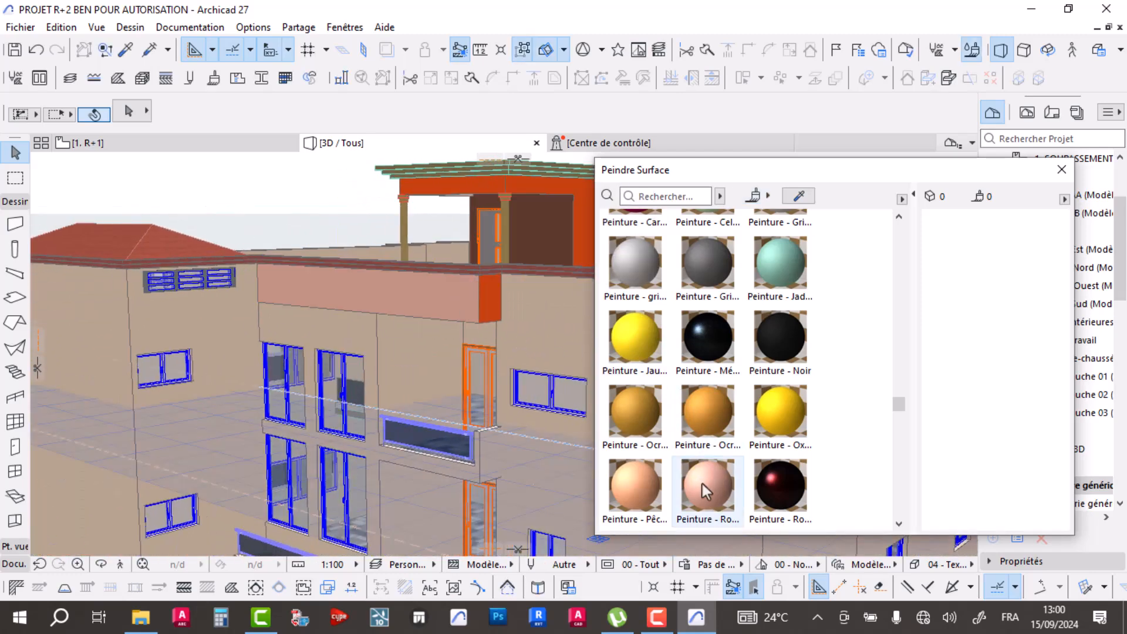
left_click(705, 487)
left_click(492, 290)
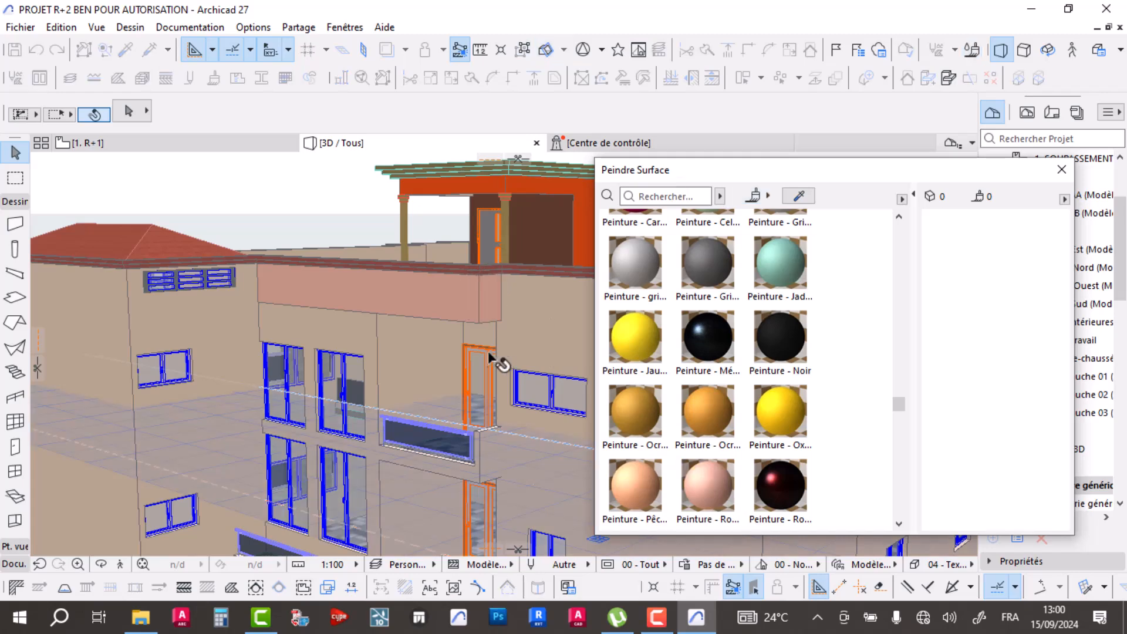
- Paint the walls around the tall windows on the two floors below the band with Peinture - Rose pâle
middle_click_drag(503, 364, 387, 285, "shift")
left_click(704, 494)
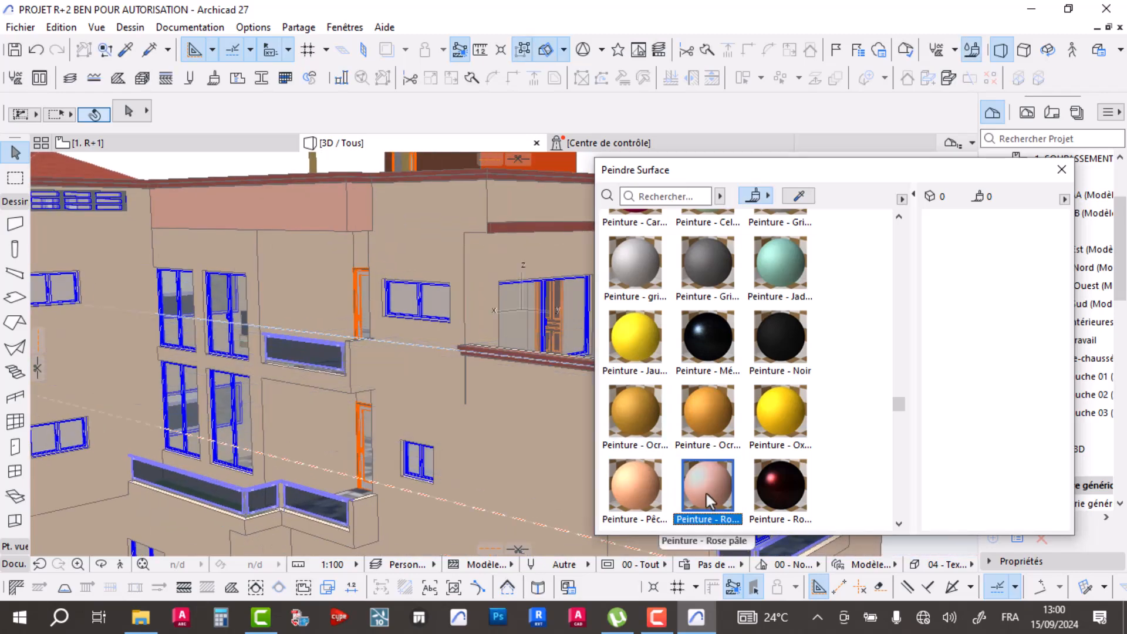
left_click(232, 239)
middle_click_drag(315, 315, 276, 275)
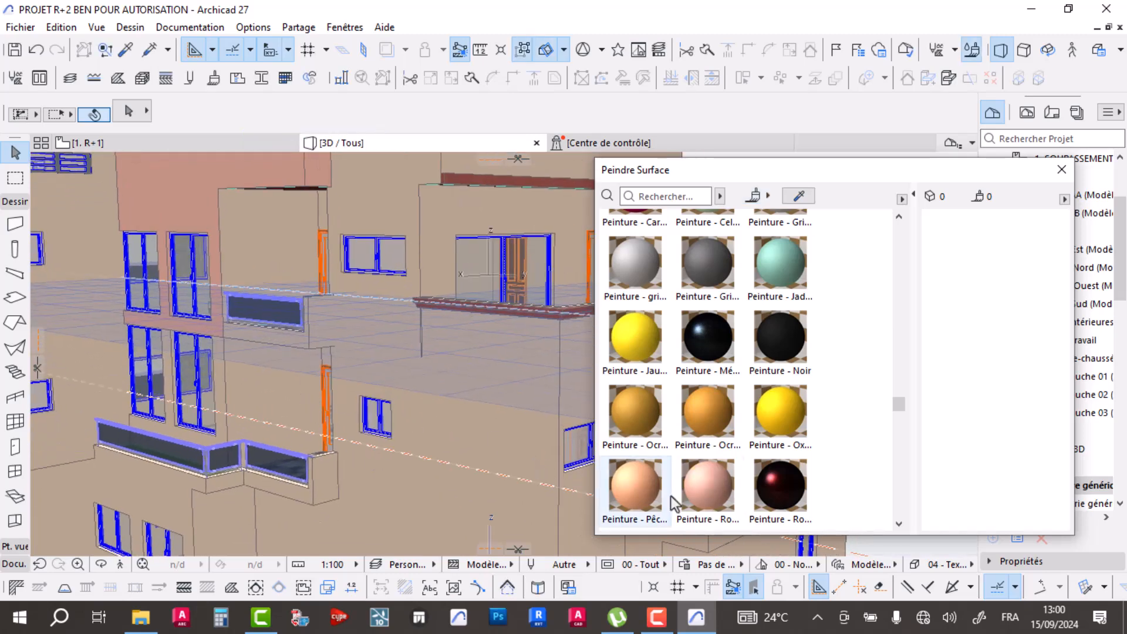
left_click(709, 484)
scroll(144, 345, "up", 5)
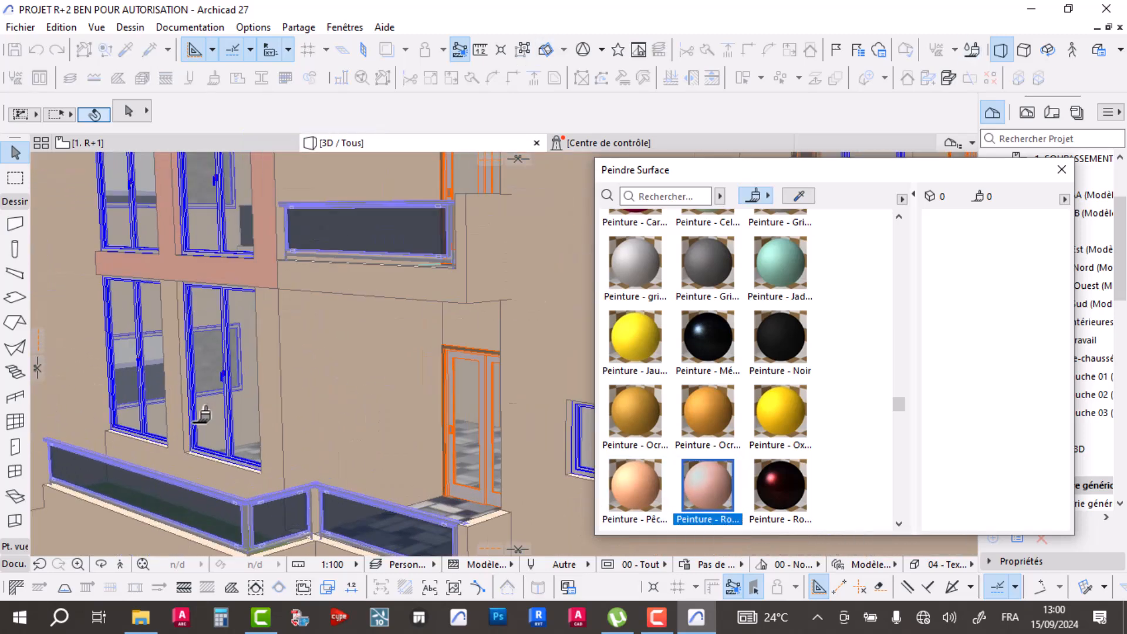
left_click(186, 461)
scroll(433, 470, "down", 5)
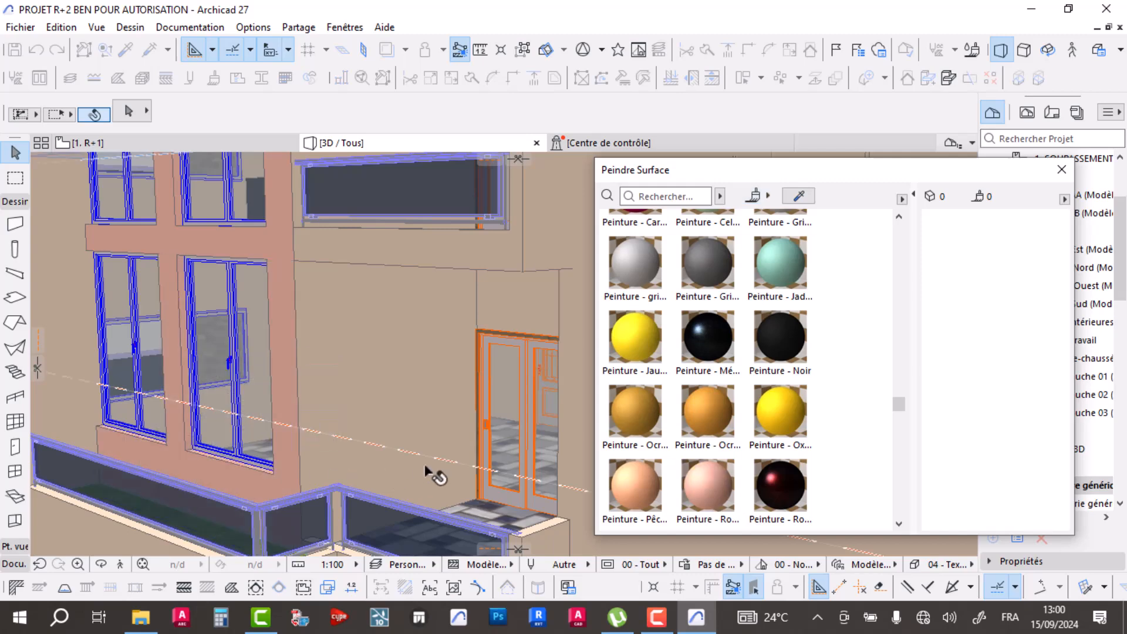
- Paint the upper balcony's front parapet and end wall with Peinture - Rose pâle
left_click(628, 497)
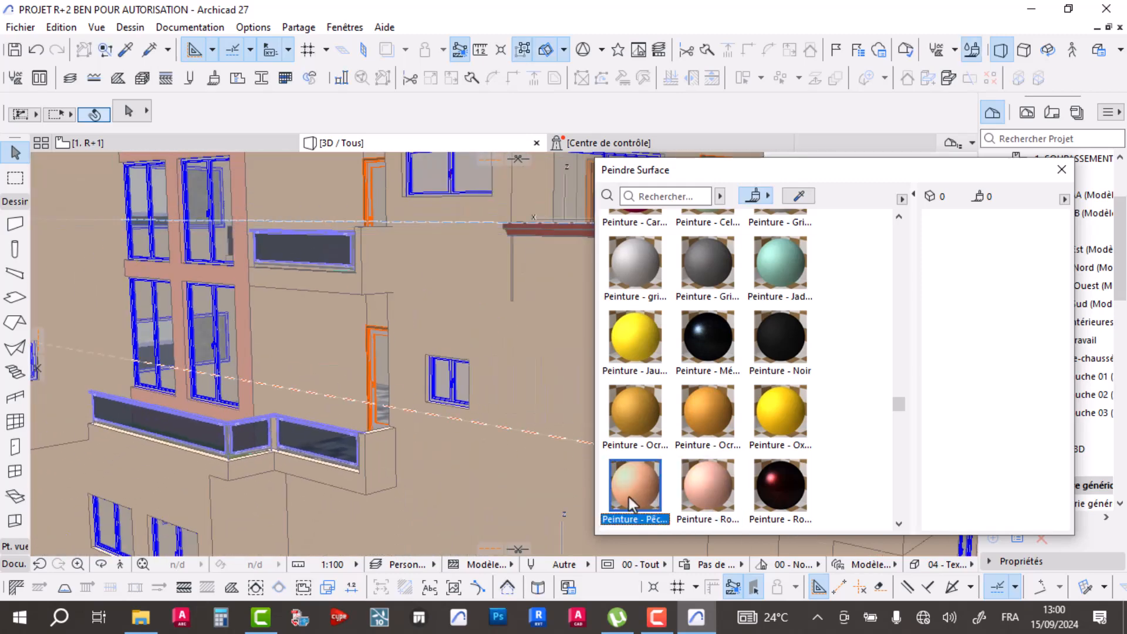
left_click(700, 493)
left_click(326, 279)
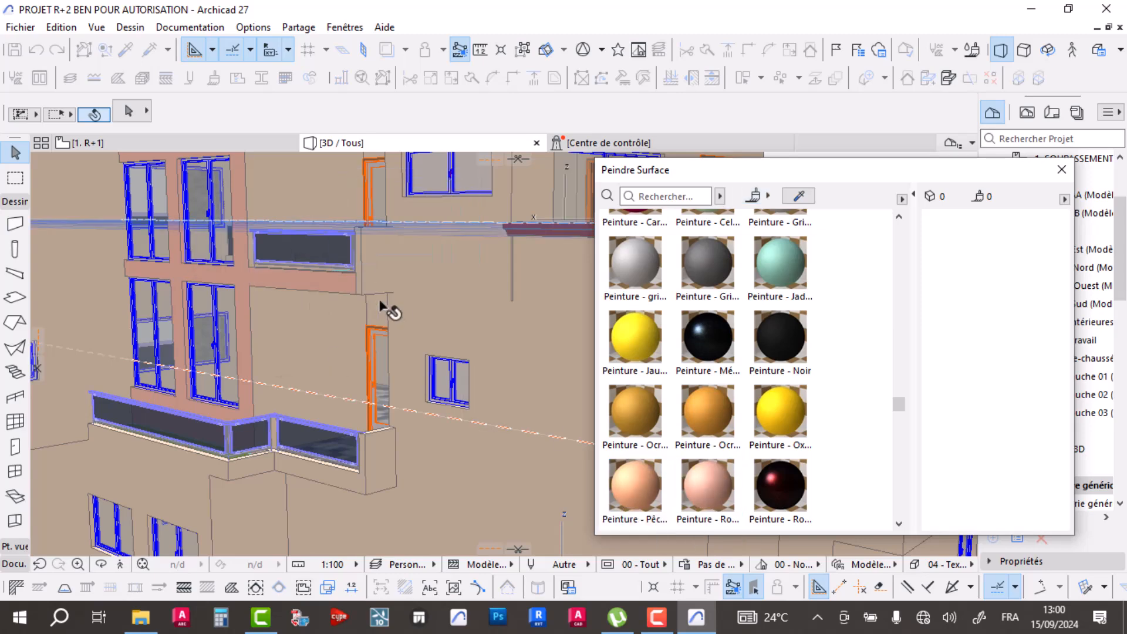
scroll(420, 333, "up", 2)
left_click(371, 259)
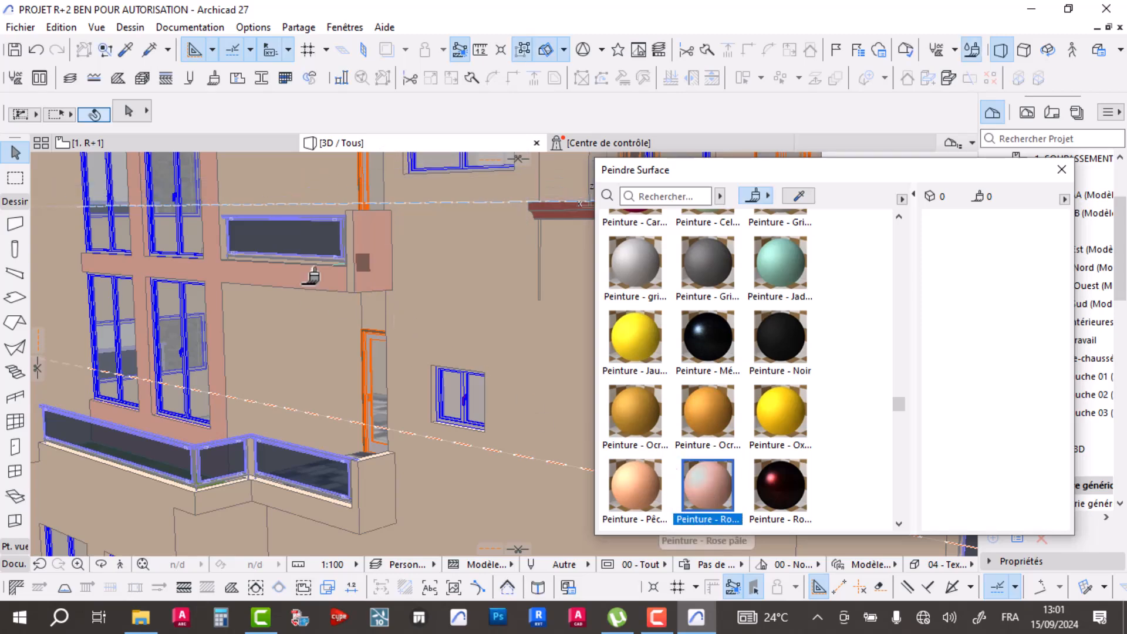
scroll(415, 307, "up", 5)
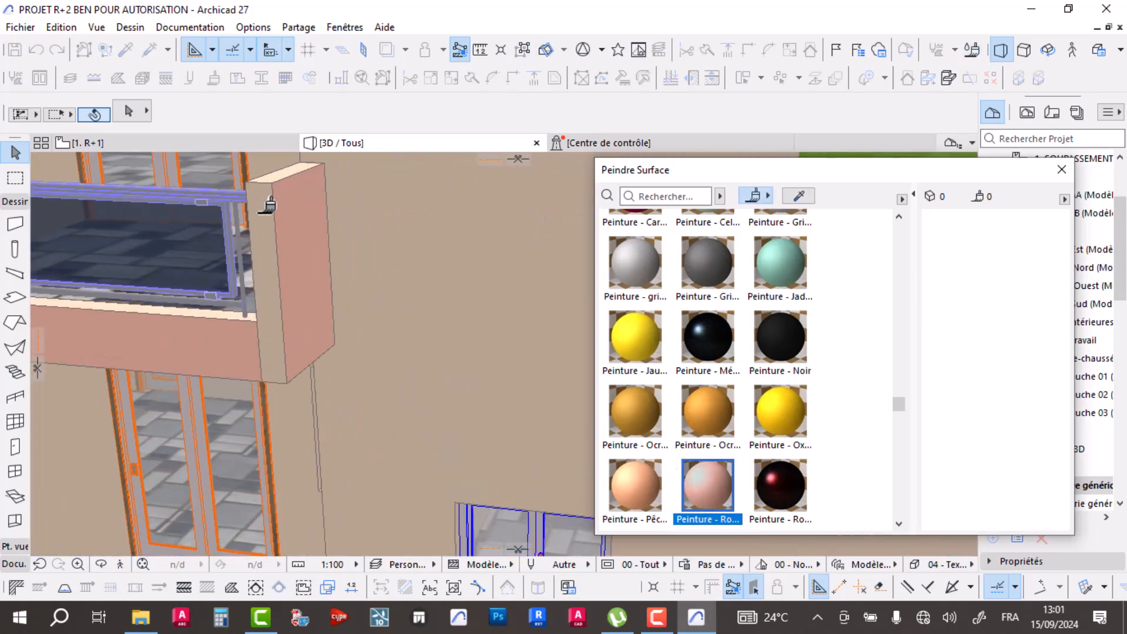
key("Escape")
scroll(263, 216, "down", 6)
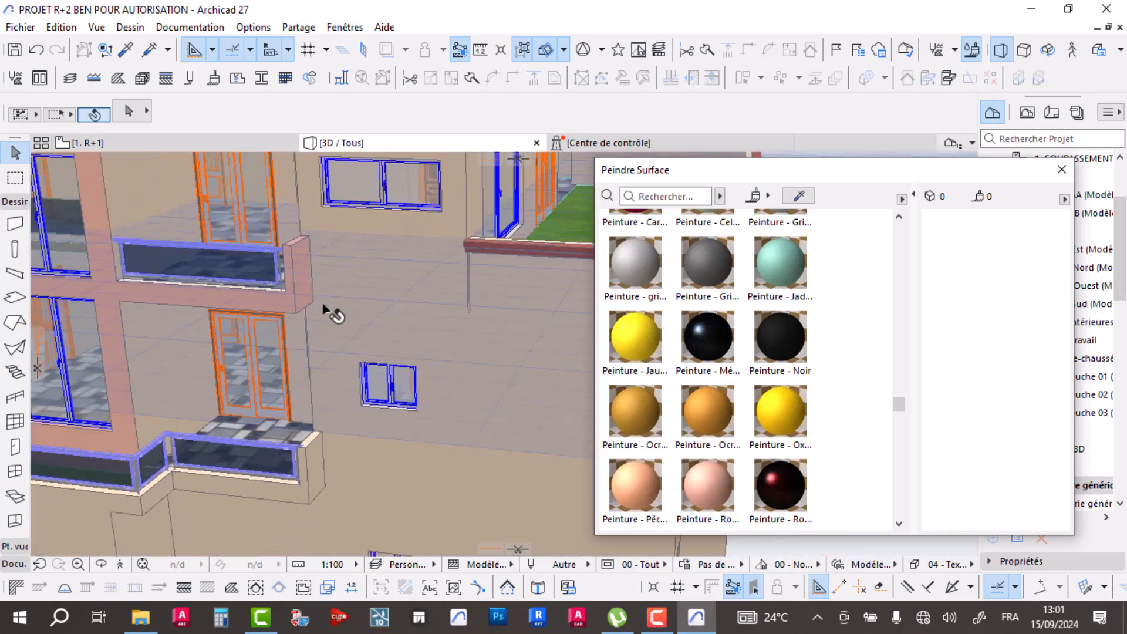
- Paint the lower balcony's end wall and the adjoining front parapet section with Peinture - Rose pâle
scroll(321, 302, "down", 1)
middle_click_drag(282, 388, 178, 374, "shift")
middle_click_drag(290, 436, 283, 377)
scroll(284, 387, "down", 4)
scroll(314, 424, "up", 3)
scroll(314, 424, "up", 2)
left_click(707, 486)
scroll(332, 364, "up", 2)
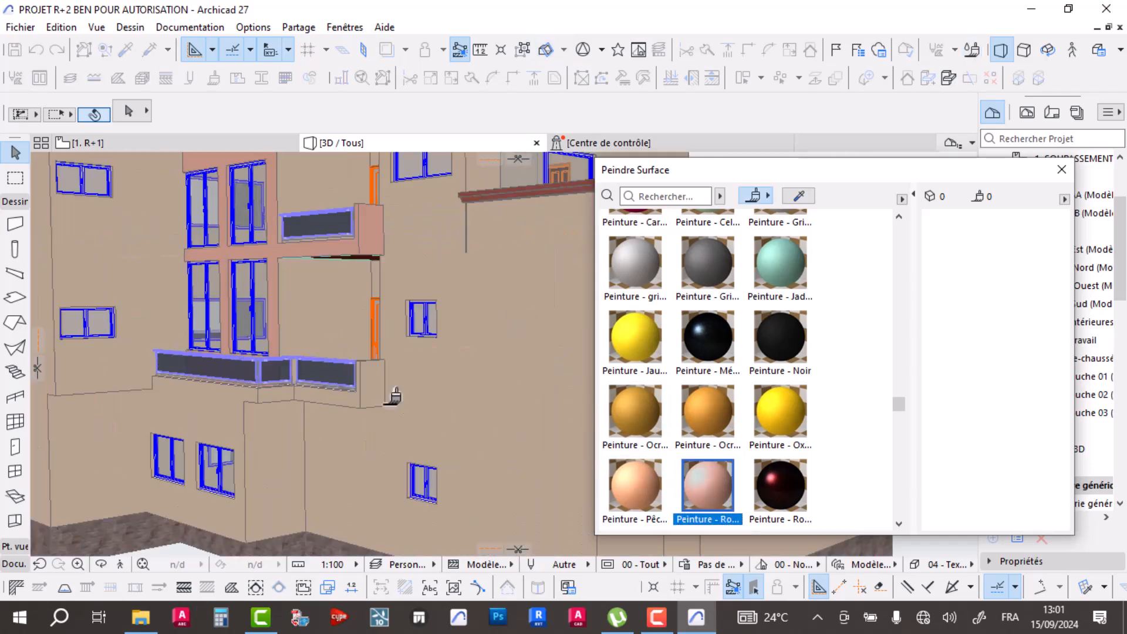
scroll(332, 364, "up", 2)
left_click(382, 355)
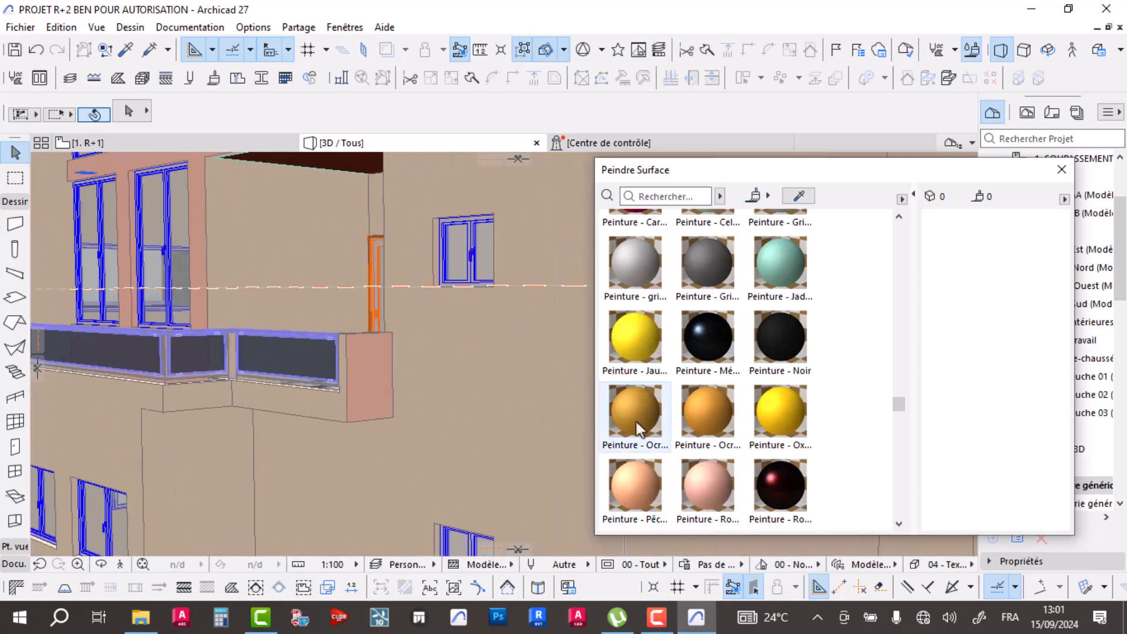
left_click(326, 402)
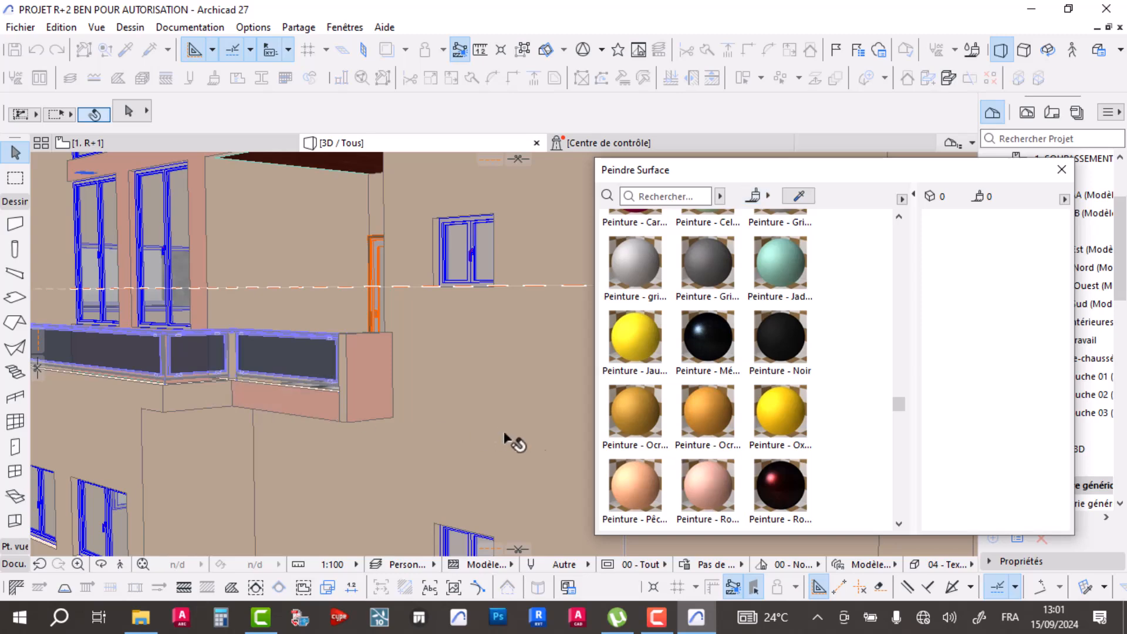
- Paint the narrow front face of the lower balcony's end wall, beside the glass railing, with Peinture - Rose pâle
scroll(403, 384, "up", 5)
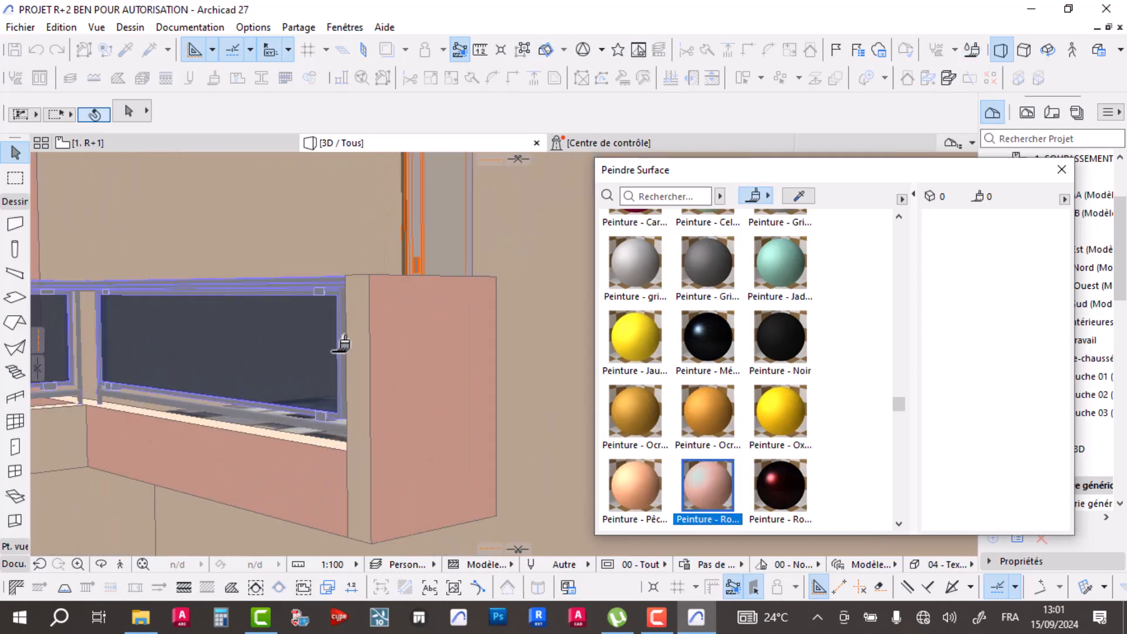
left_click(384, 345)
scroll(361, 344, "down", 5)
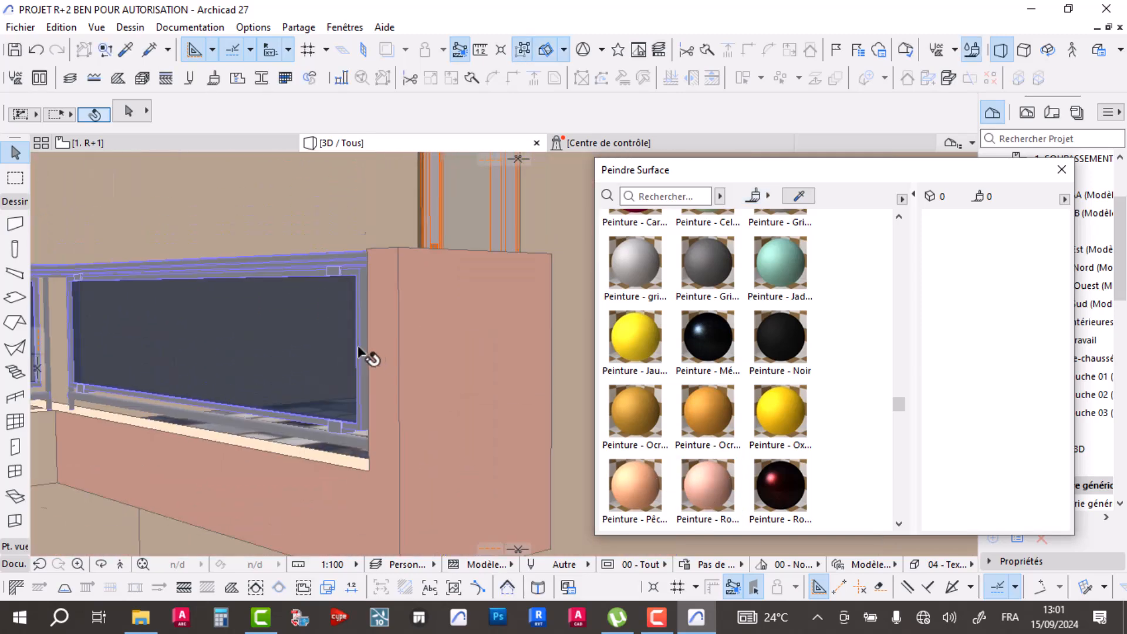
- Paint the lower balcony's remaining front parapet sections and the window wall beneath it with Peinture - Rose pâle
left_click(708, 488)
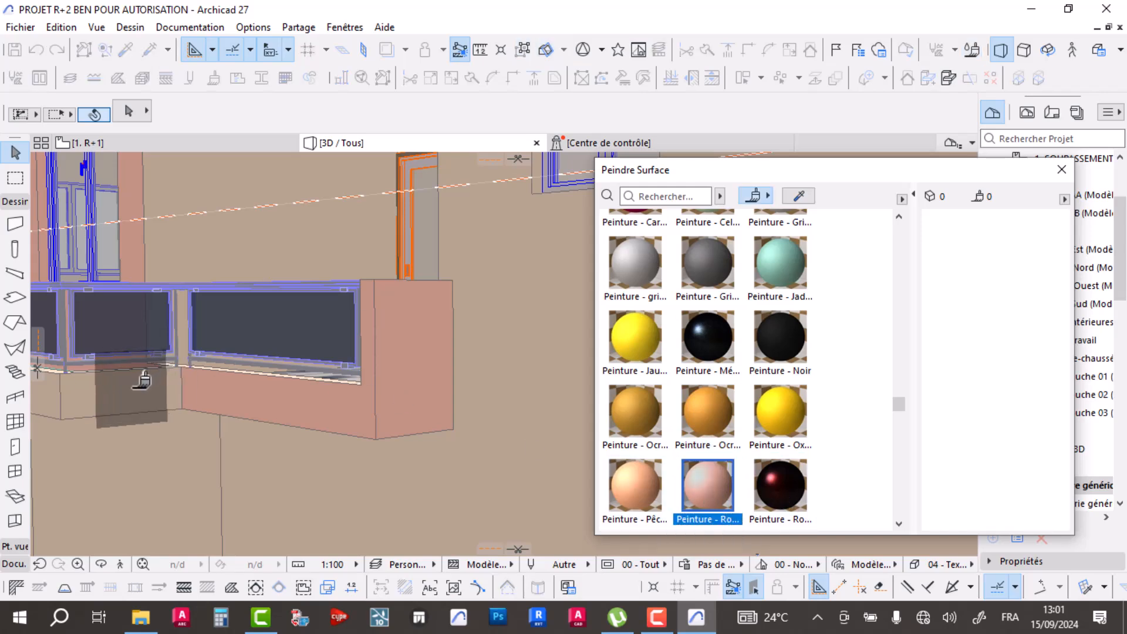
left_click(176, 387)
scroll(240, 389, "up", 2)
scroll(240, 389, "down", 2)
left_click(708, 487)
left_click(244, 379)
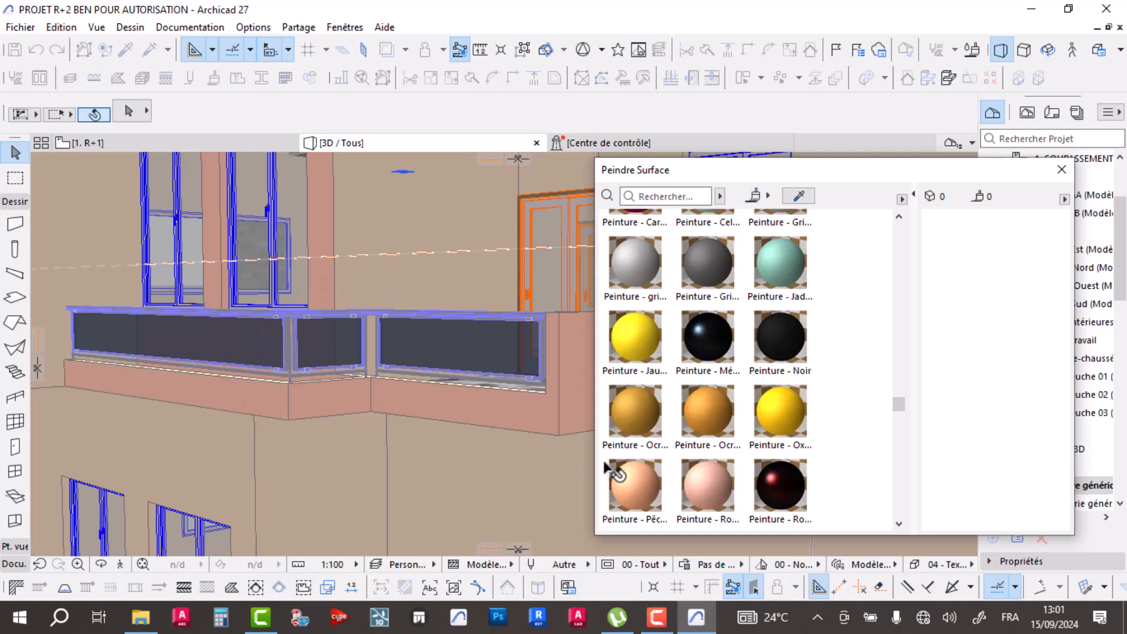
left_click(707, 485)
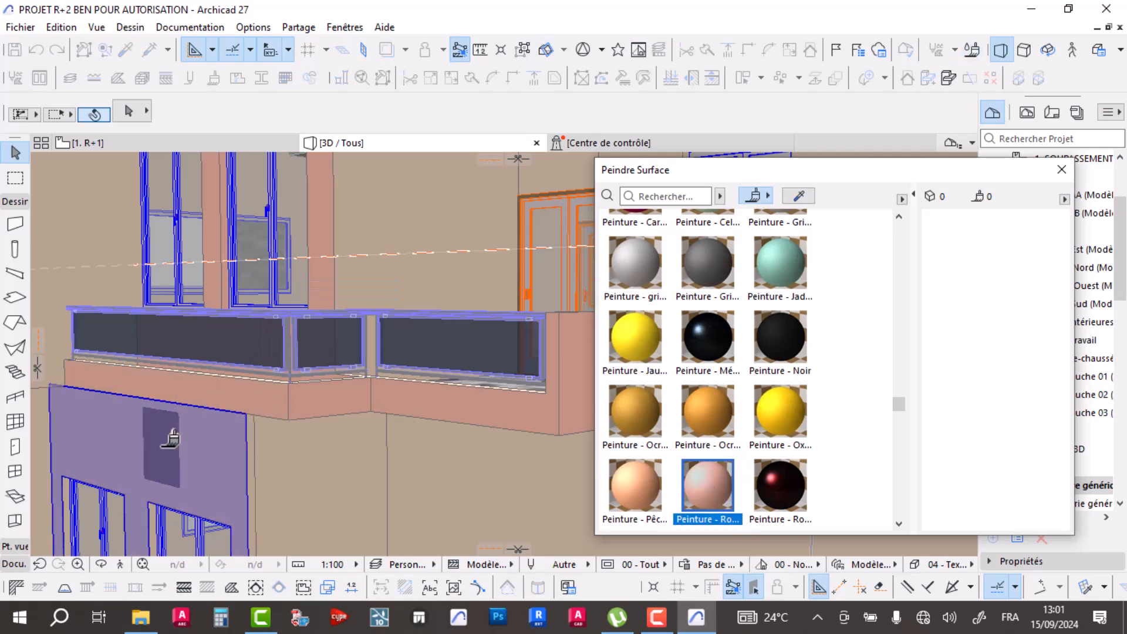
left_click(170, 438)
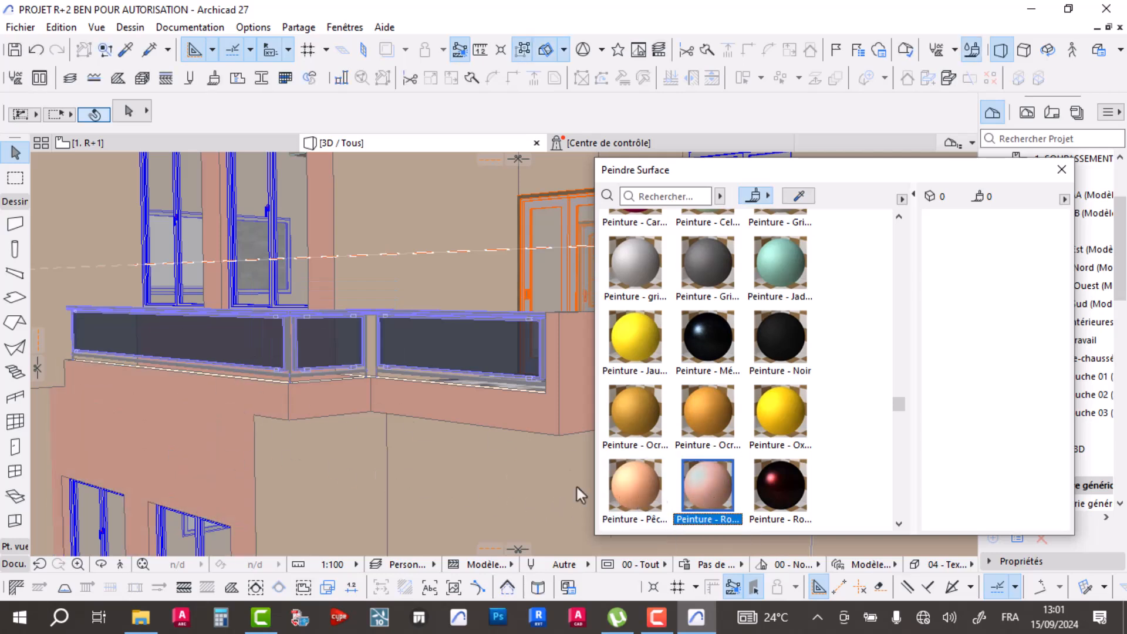
- Paint the ground-floor side wall adjoining the window wall beneath the lower balcony with Peinture - Rose pâle
left_click(305, 455)
mouse_move(304, 455)
middle_mouse_down("shift")
mouse_move(306, 340)
mouse_move(272, 382)
mouse_move(297, 407)
mouse_move(331, 393)
mouse_move(372, 418)
mouse_move(94, 368)
middle_mouse_up("shift")
scroll(311, 343, "down", 5)
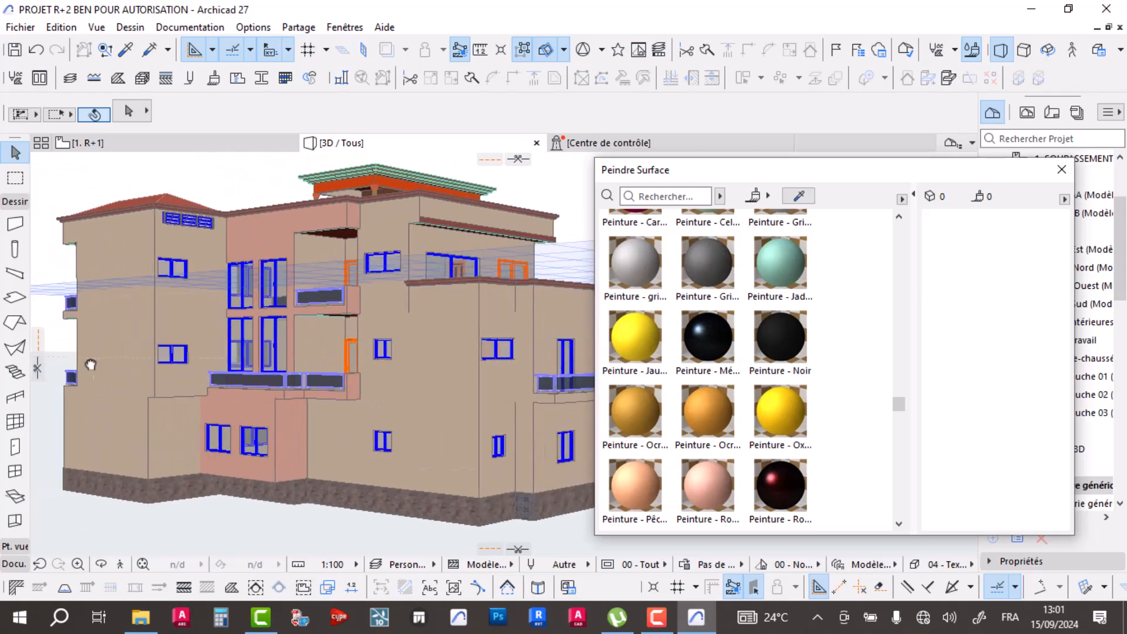
scroll(342, 210, "up", 3)
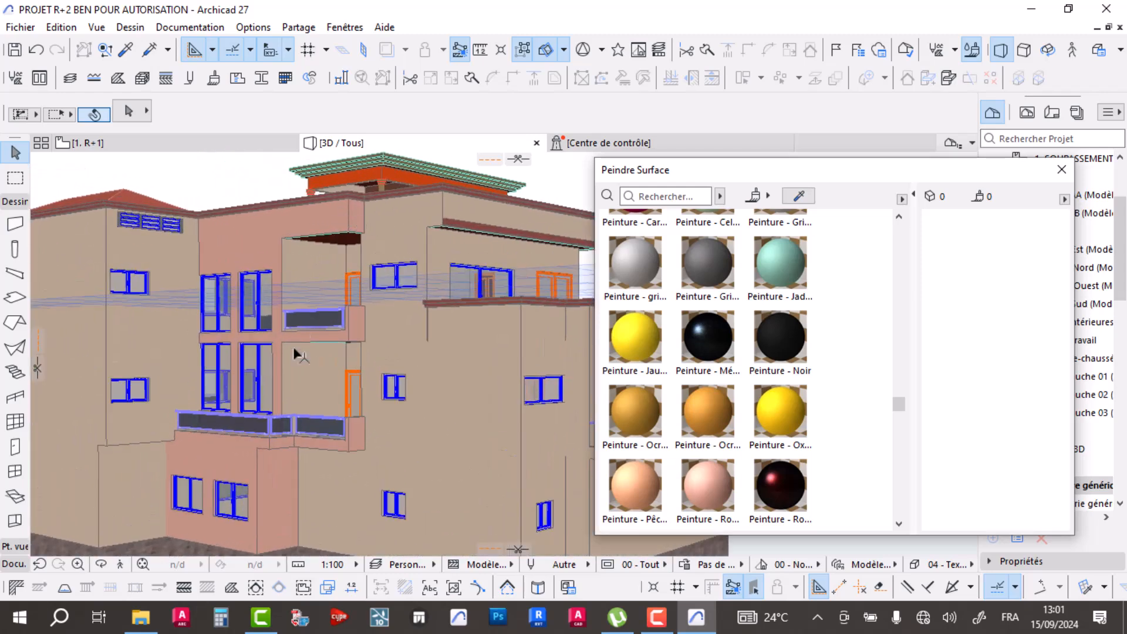
middle_click_drag(271, 253, 342, 446, "shift")
left_click(279, 439)
key("Escape")
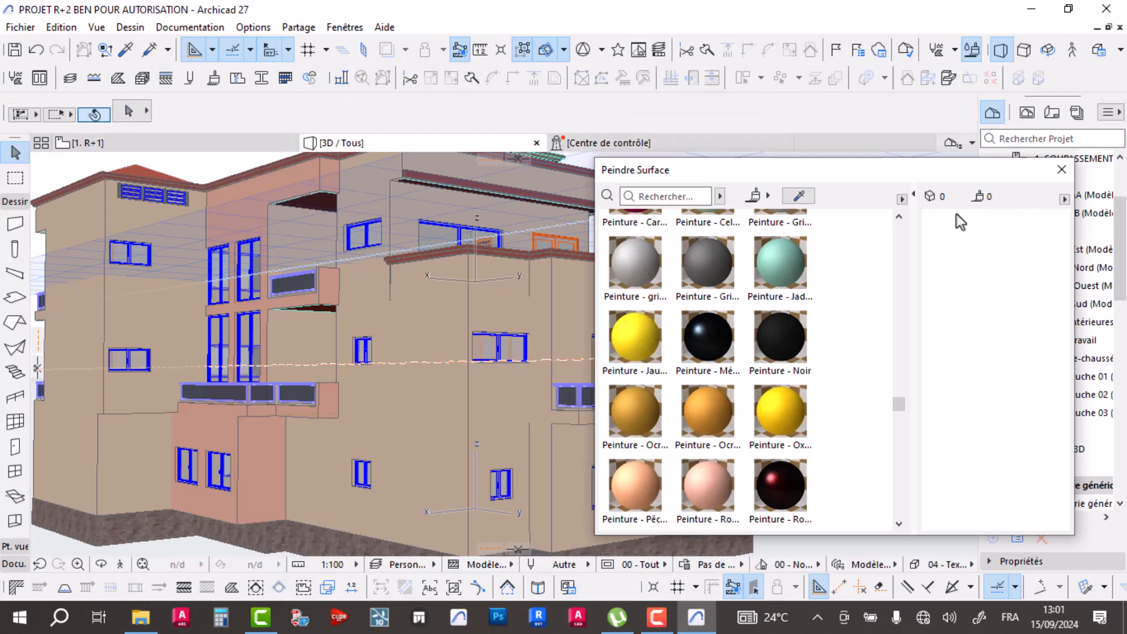
- Close the surface painting palette and open the 0. RDC floor plan
left_click(1065, 183)
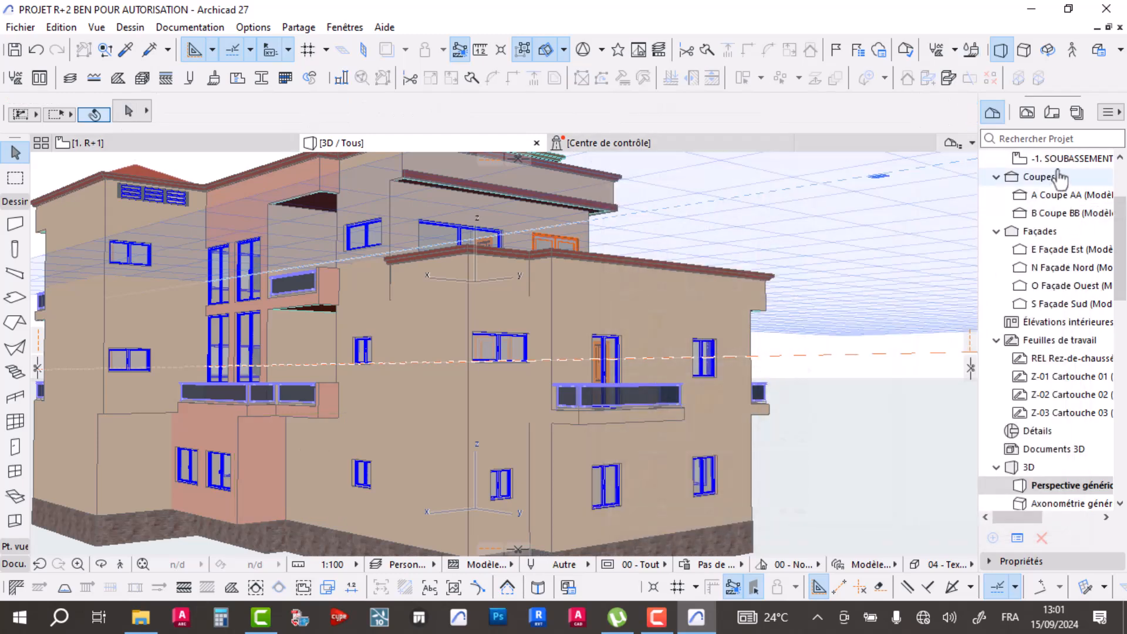
scroll(1060, 178, "up", 2)
double_click(1062, 250)
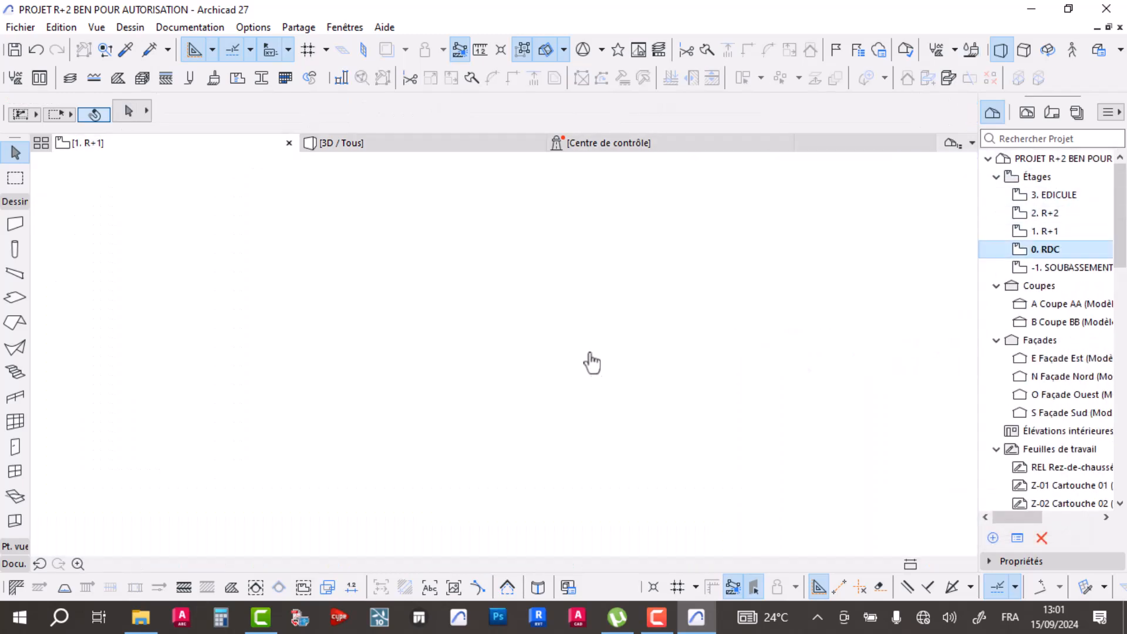
- Split the wall between CHAMBRE PRINCIPALE and DRES. at the outer face of the bedroom's exterior side wall, and intersect the two walls
scroll(470, 306, "down", 2)
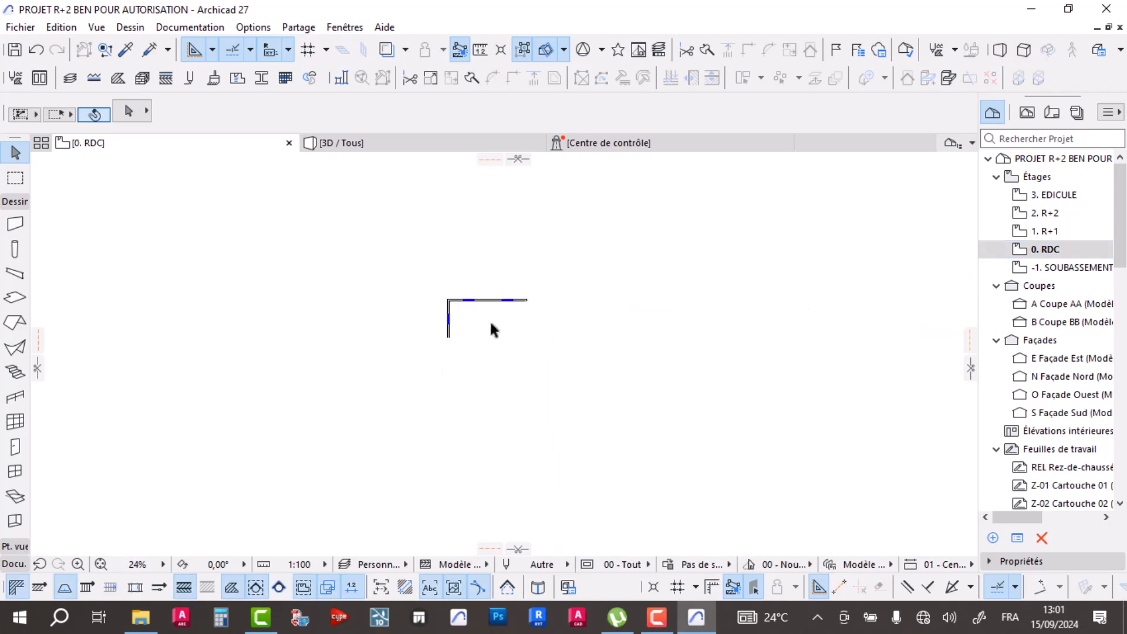
scroll(396, 385, "up", 5)
left_click(405, 342)
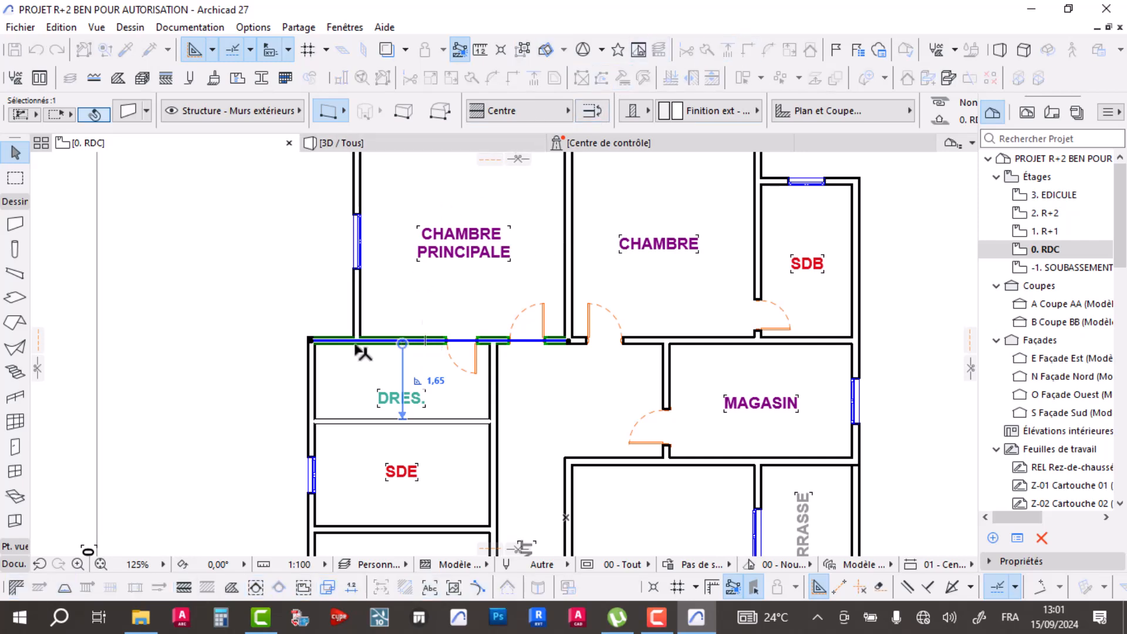
scroll(364, 334, "up", 6)
left_click_drag(365, 311, 370, 373)
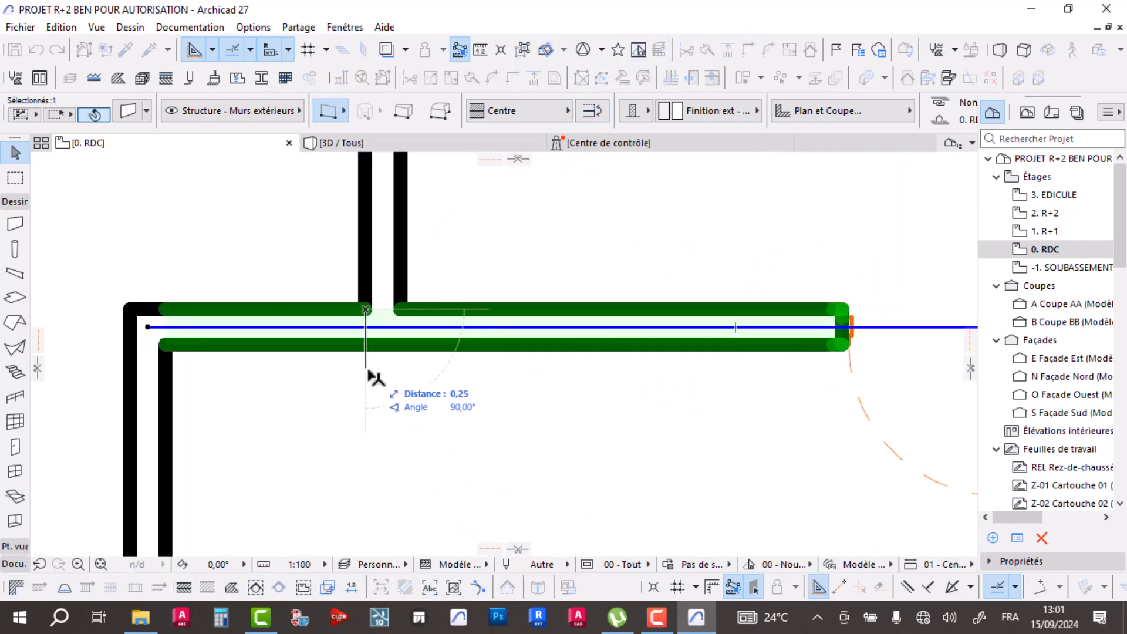
left_click(513, 364)
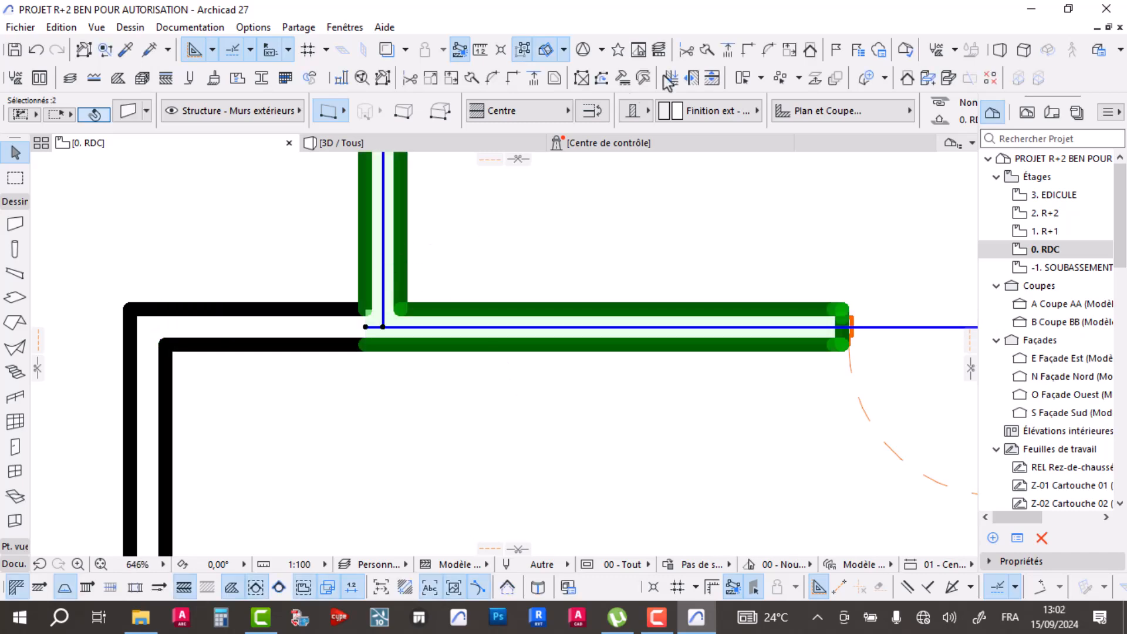
left_click(279, 229)
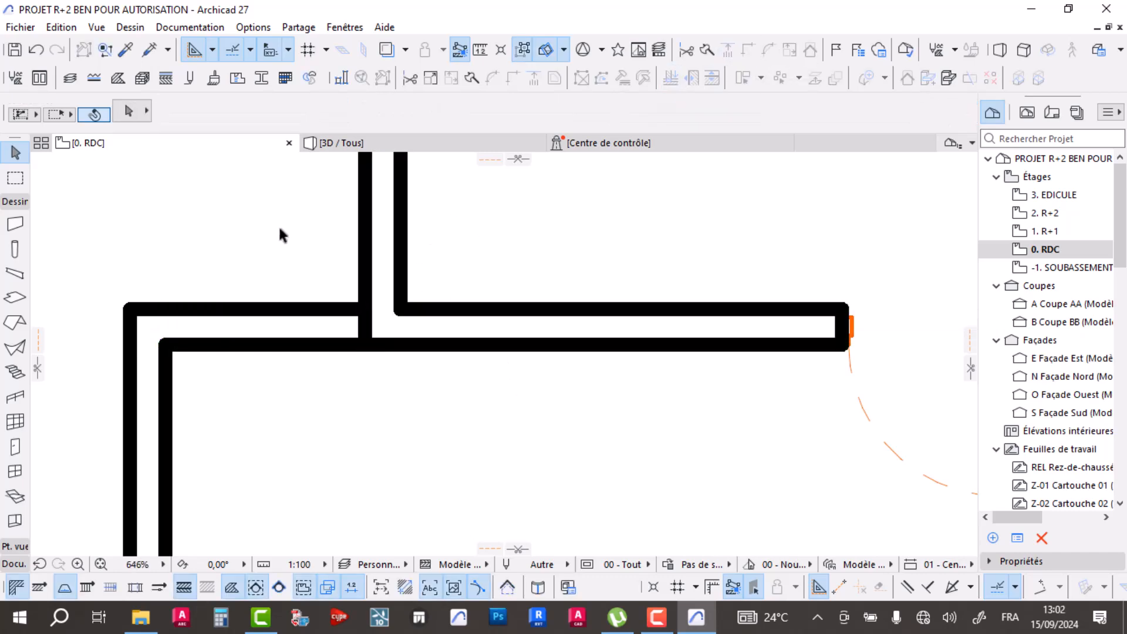
- Split the lower wall of the SDB beside DEGAGEMENT at the outer face of its exterior side wall, and intersect the two walls
scroll(365, 244, "down", 6)
scroll(377, 453, "up", 3)
left_click(279, 439)
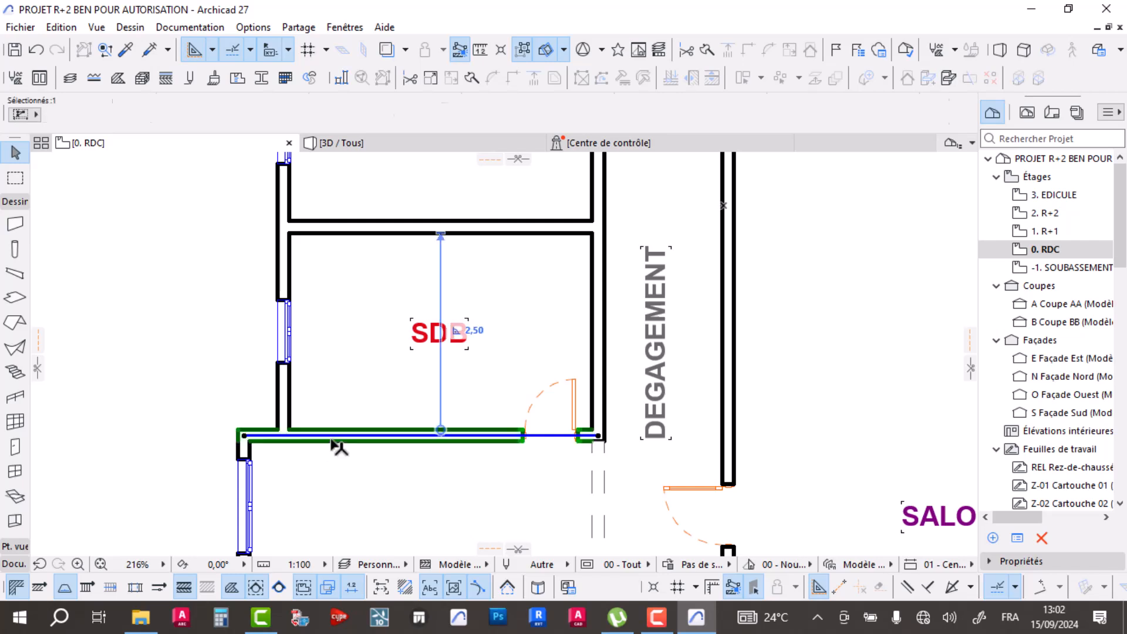
scroll(277, 449, "up", 2)
left_click(705, 53)
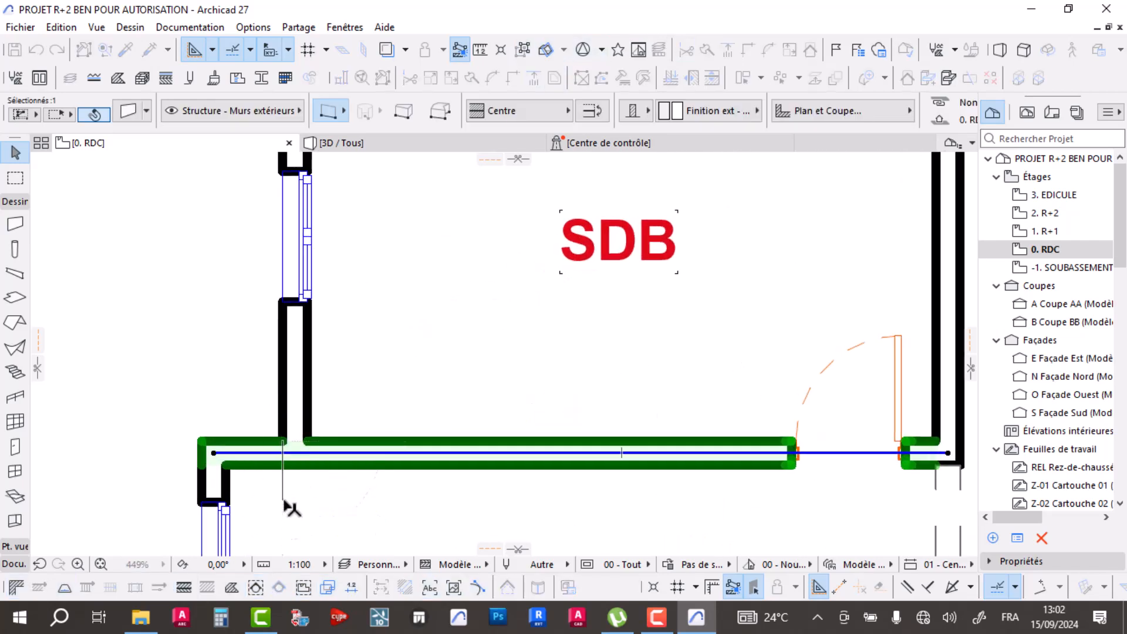
left_click(308, 402)
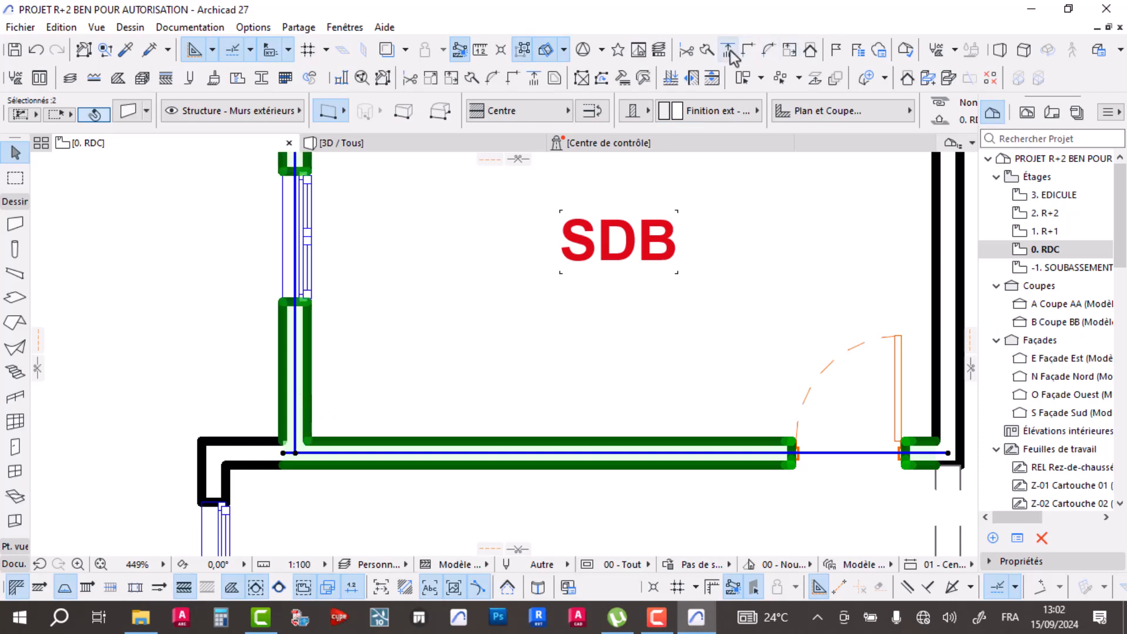
left_click(233, 353)
- Split the wall above CUISINE at the outer face of the kitchen's exterior side wall, and intersect the two walls
scroll(345, 435, "down", 5)
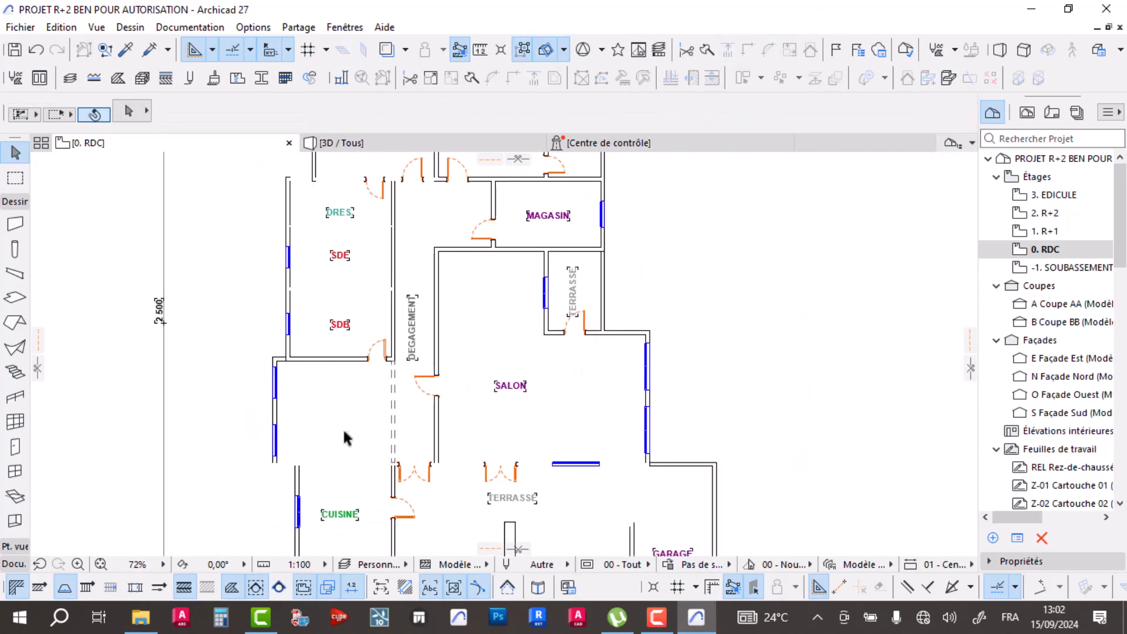
scroll(336, 411, "up", 5)
left_click(342, 400)
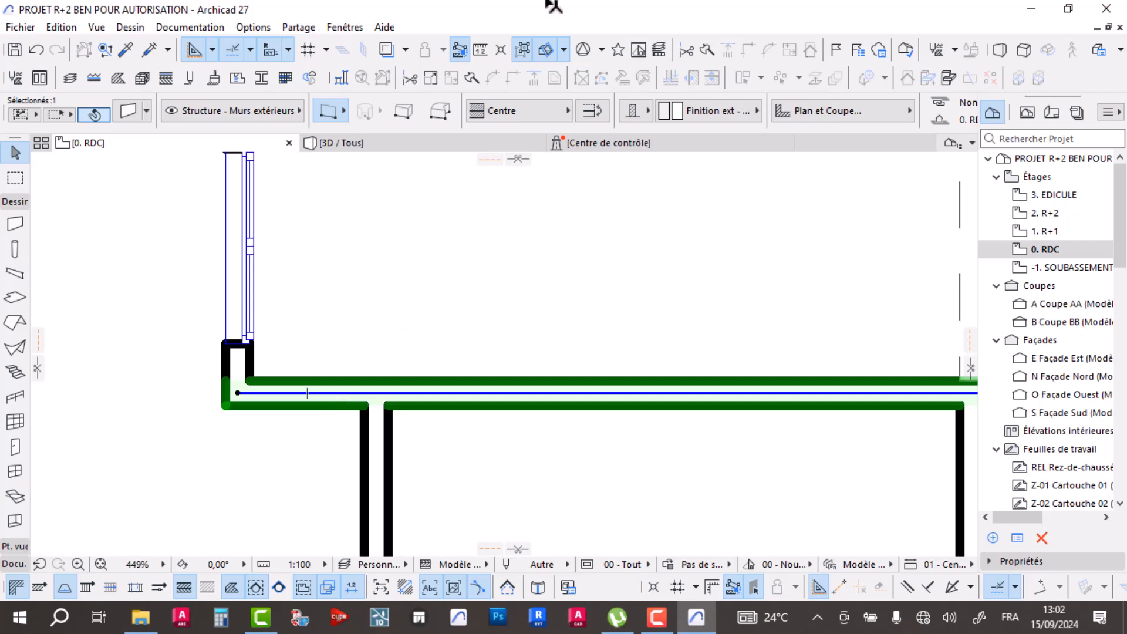
left_click(705, 51)
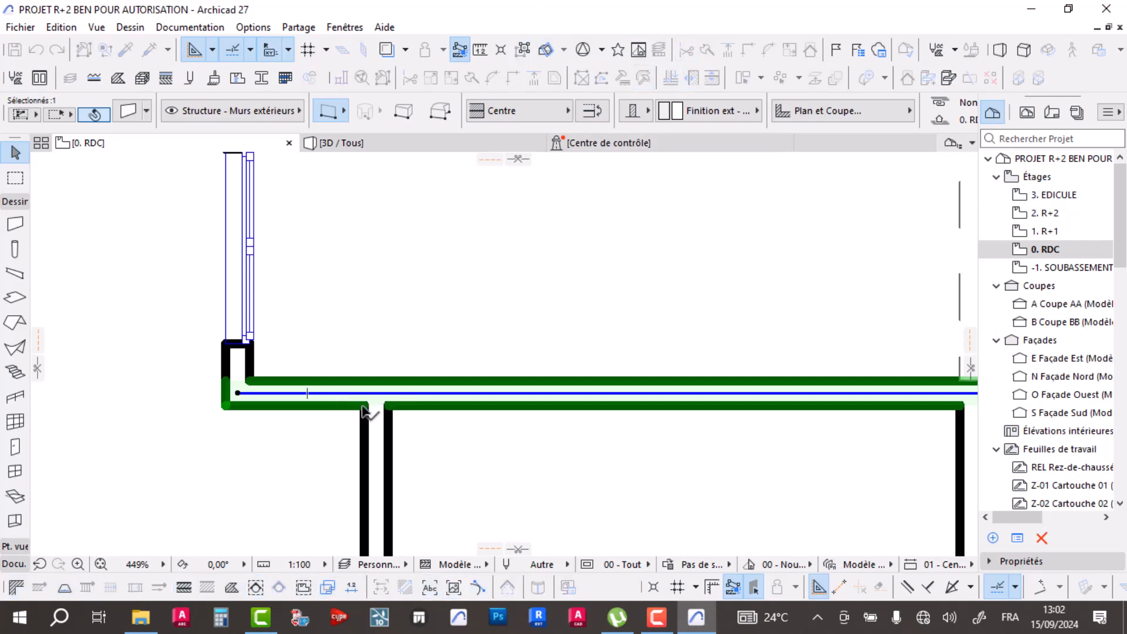
left_click(394, 465)
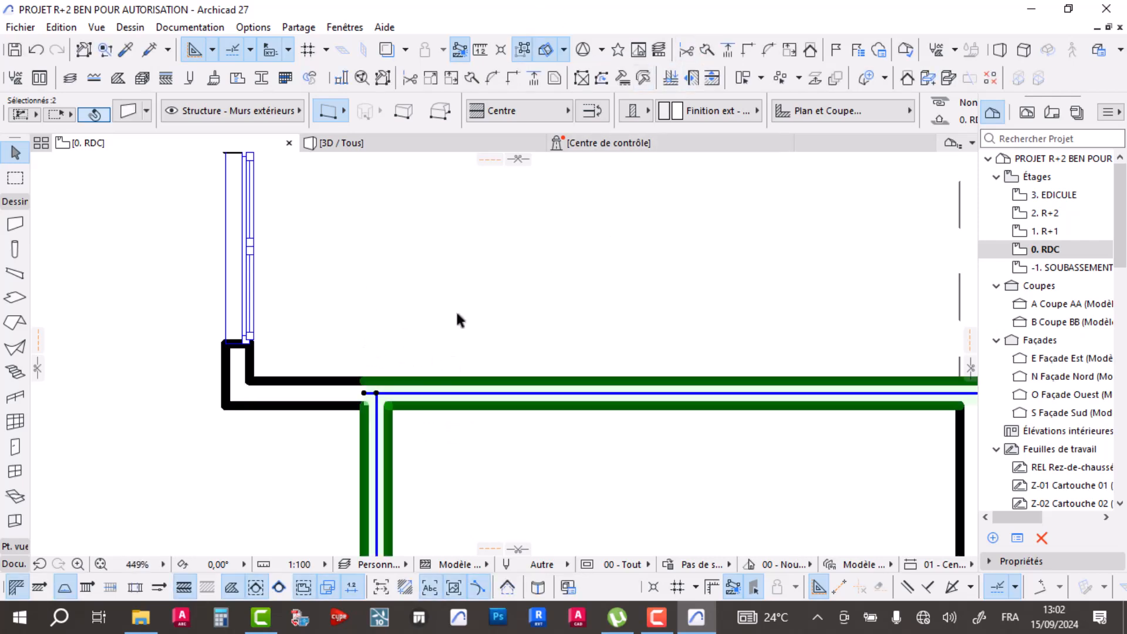
key("Escape")
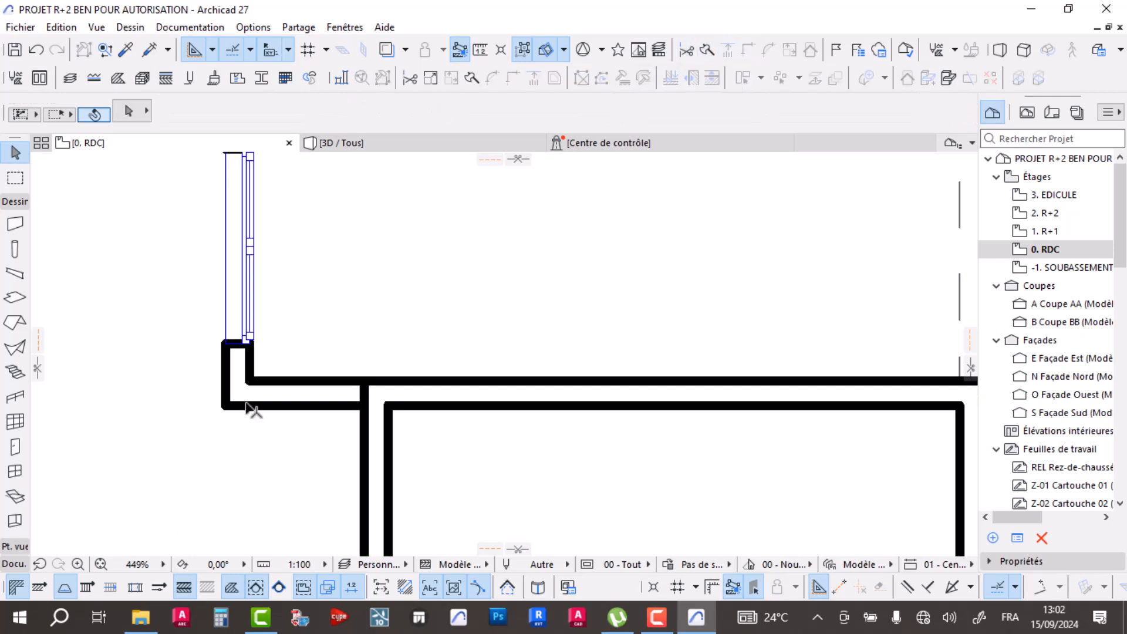
- Split the wall between CHAMBRE and SDB level with the outer face of the SDB's window wall, and intersect the two walls
scroll(258, 411, "down", 4)
scroll(269, 399, "down", 5)
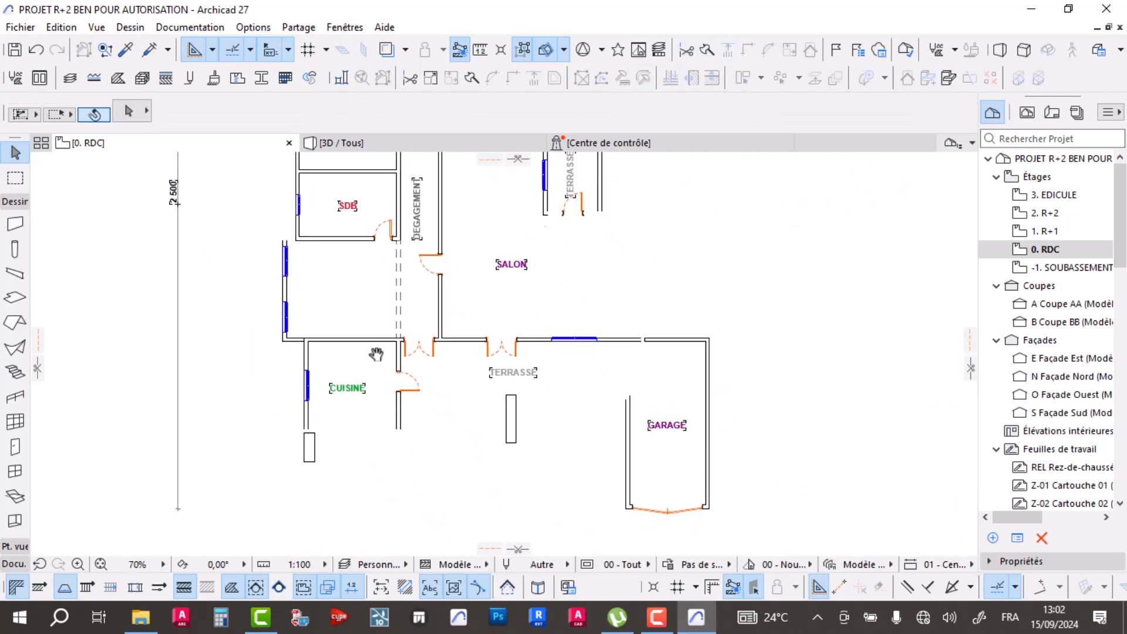
scroll(524, 345, "up", 1)
middle_click_drag(735, 343, 558, 445)
middle_click_drag(512, 230, 527, 485)
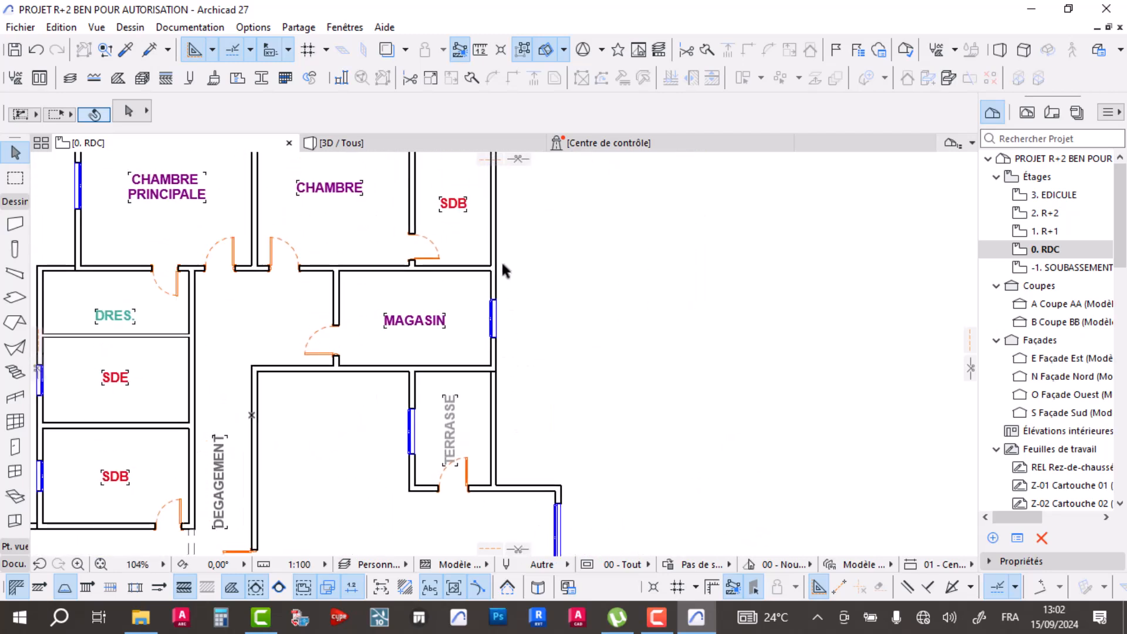
middle_click_drag(503, 252, 481, 439)
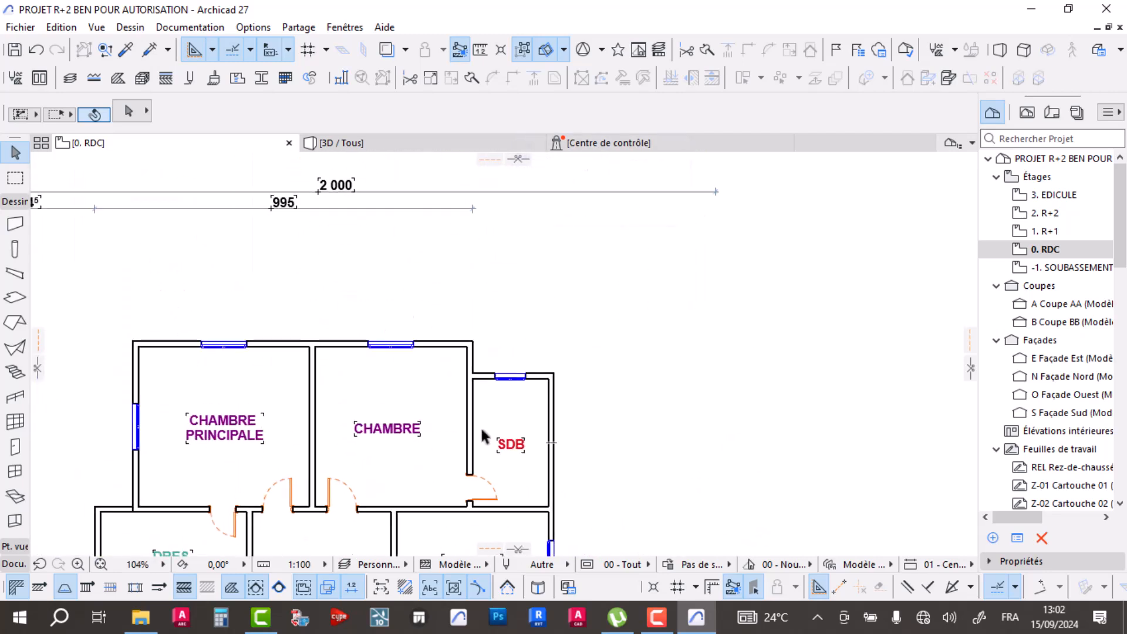
left_click(474, 405)
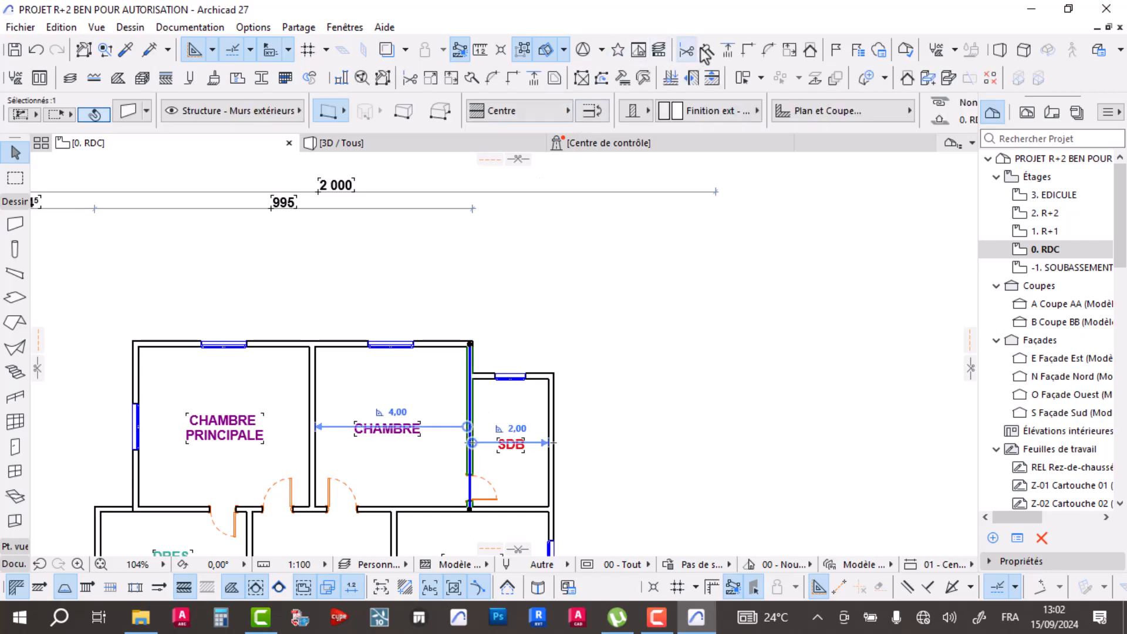
scroll(469, 373, "up", 5)
left_click_drag(460, 367, 399, 372)
left_click(443, 415)
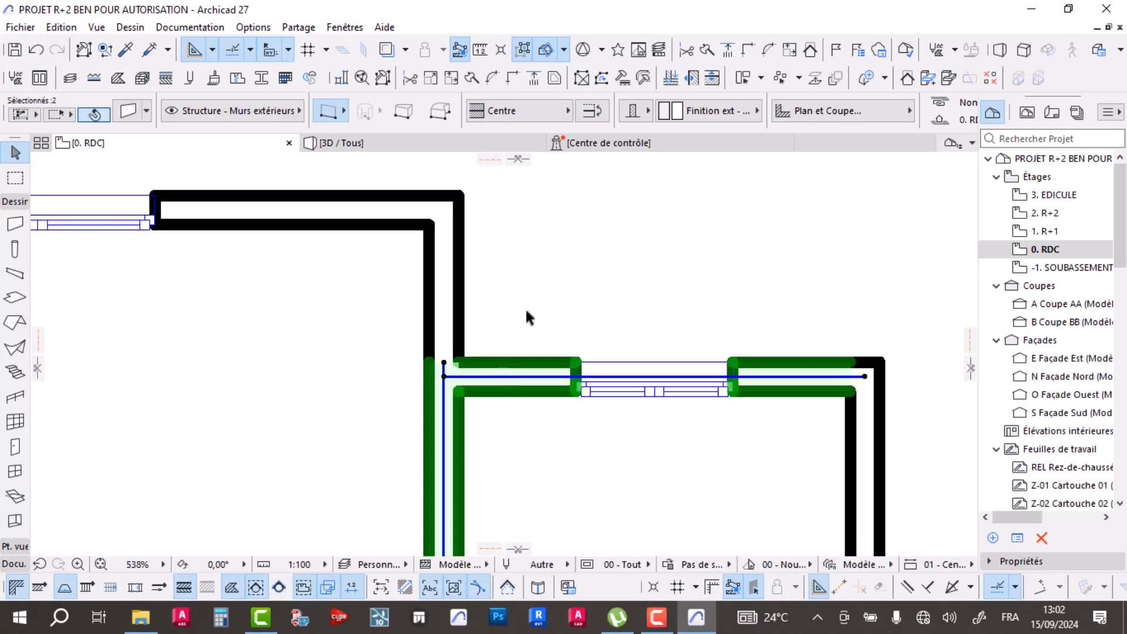
left_click(749, 50)
left_click(702, 244)
scroll(598, 267, "down", 3)
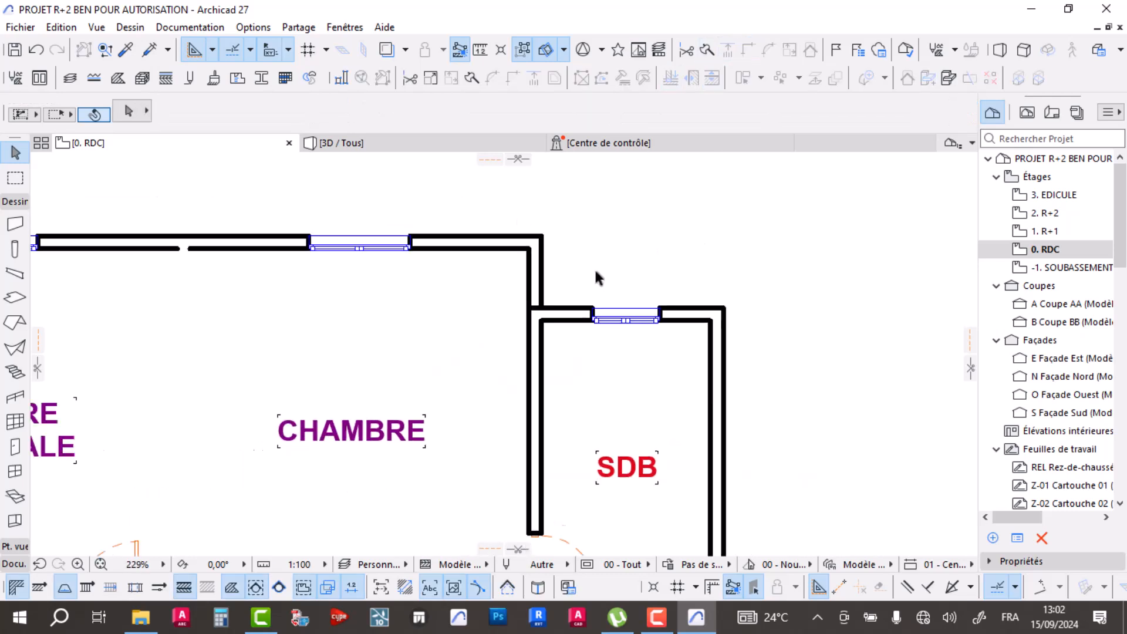
left_click_drag(635, 244, 707, 268)
left_click(707, 268)
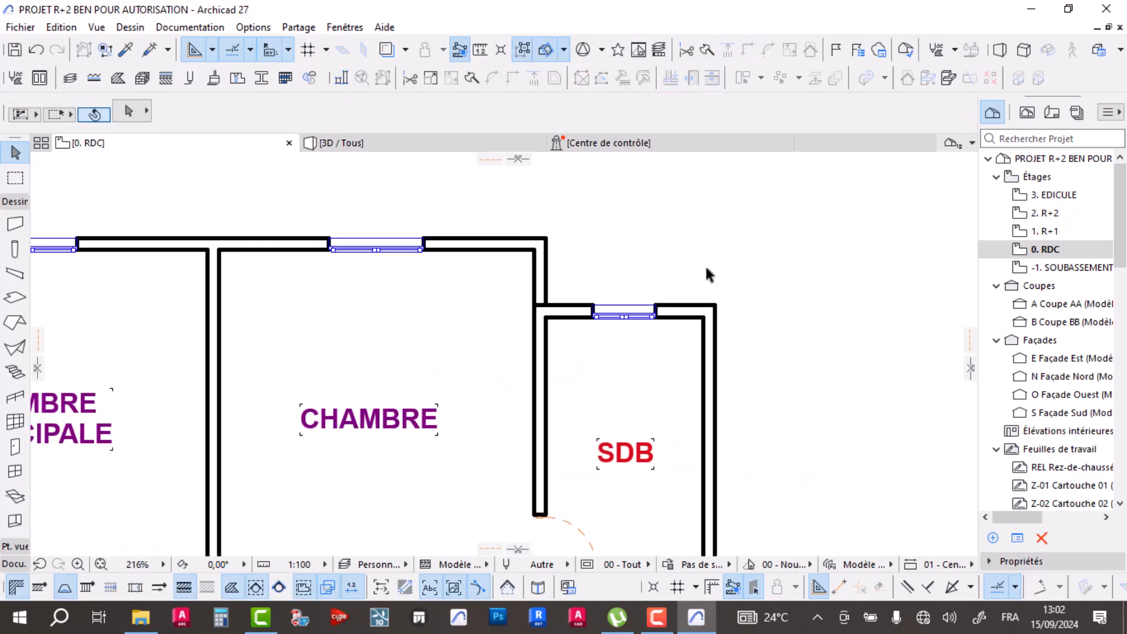
- Split the wall below MAGASIN at the terrace-side face of the SALON–TERRASSE window wall, and intersect the two walls
scroll(703, 263, "down", 3)
middle_click_drag(689, 363, 634, 279)
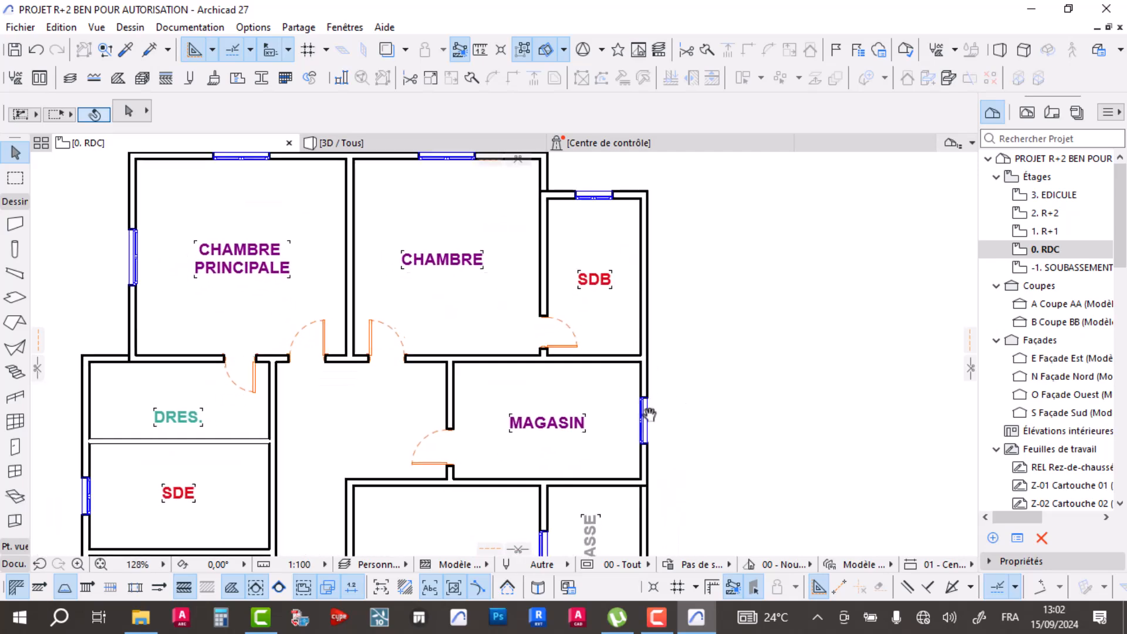
scroll(652, 465, "down", 2)
middle_click_drag(648, 465, 607, 293)
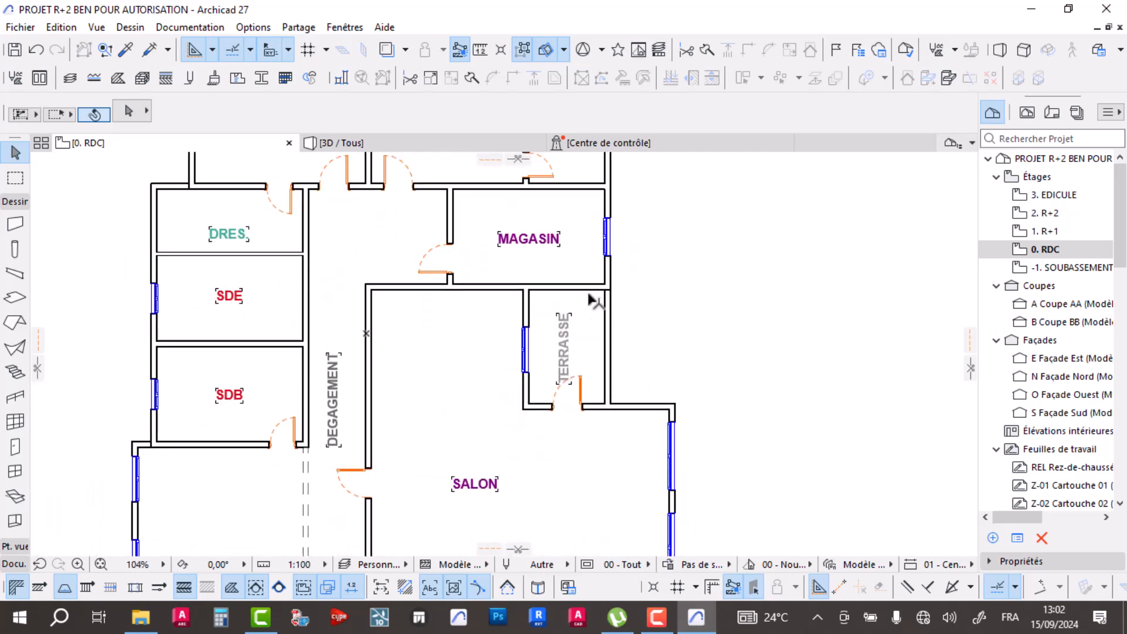
left_click(595, 290)
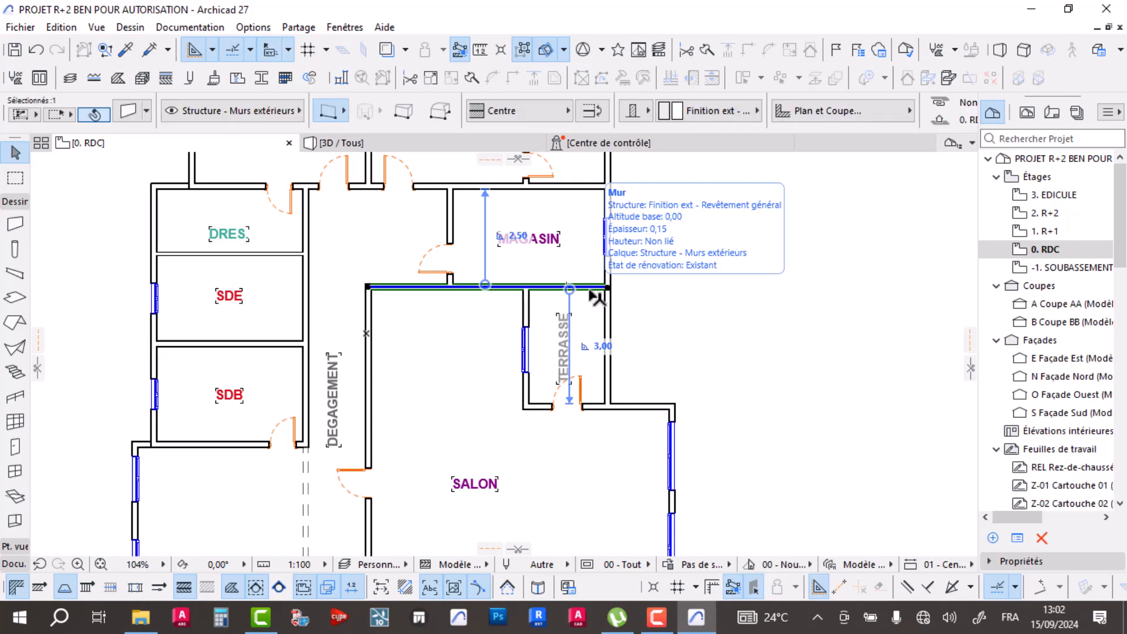
scroll(543, 286, "up", 10)
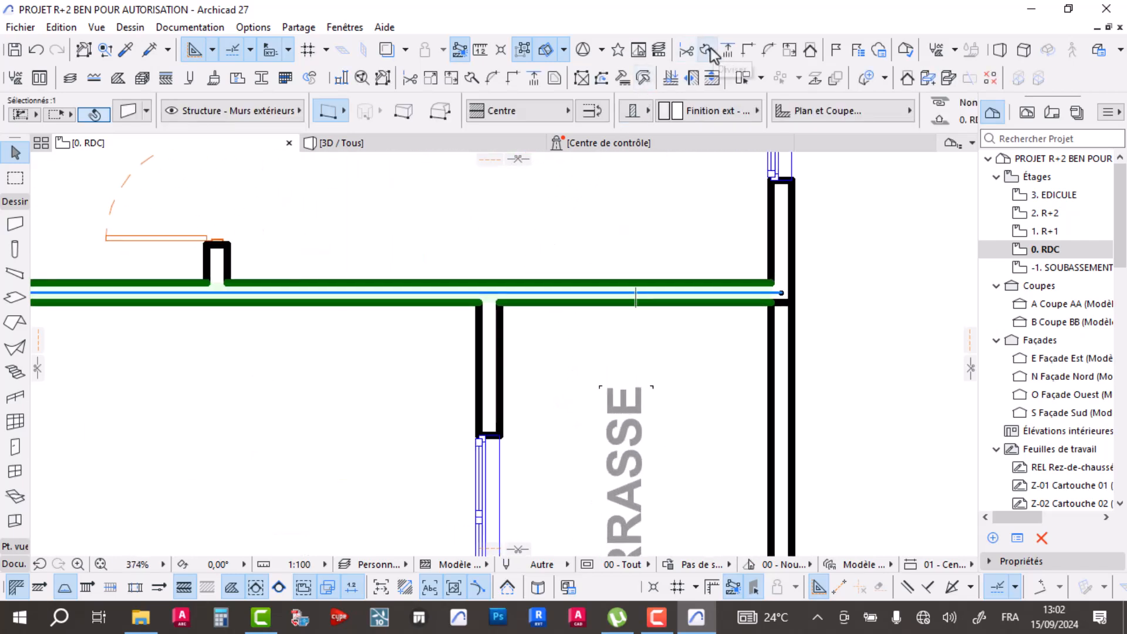
scroll(538, 282, "up", 4)
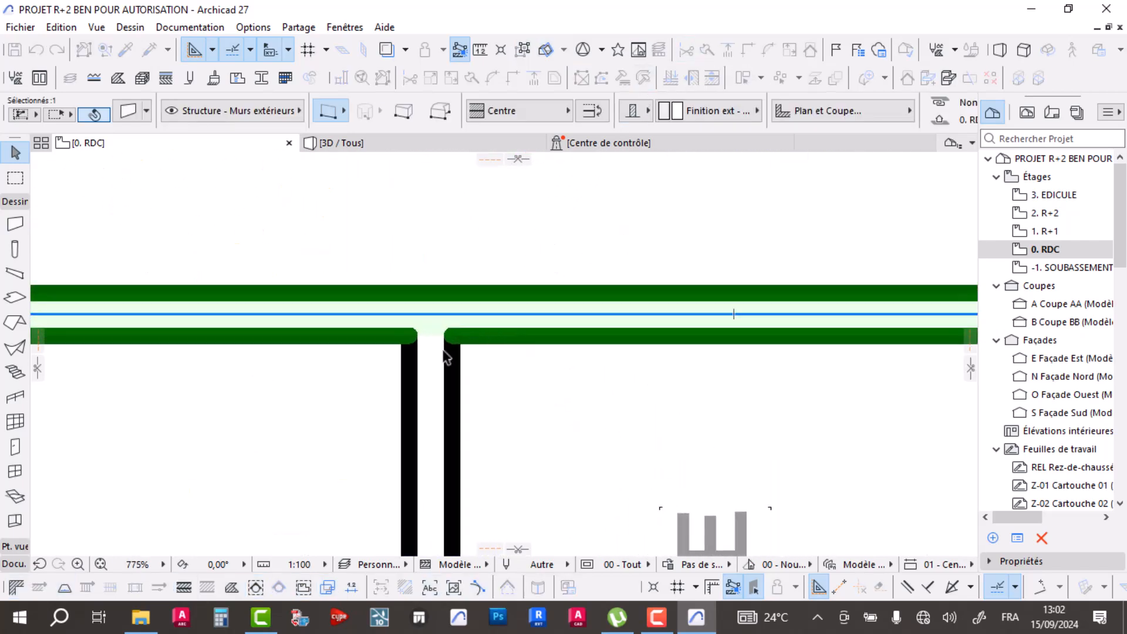
left_click(452, 314)
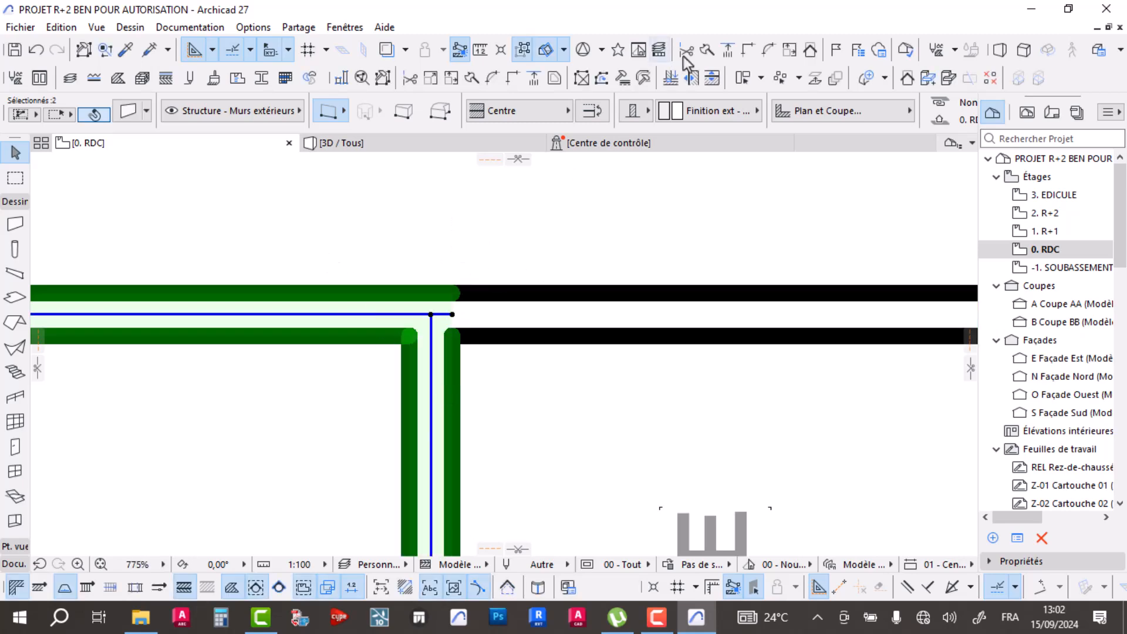
scroll(610, 299, "down", 15)
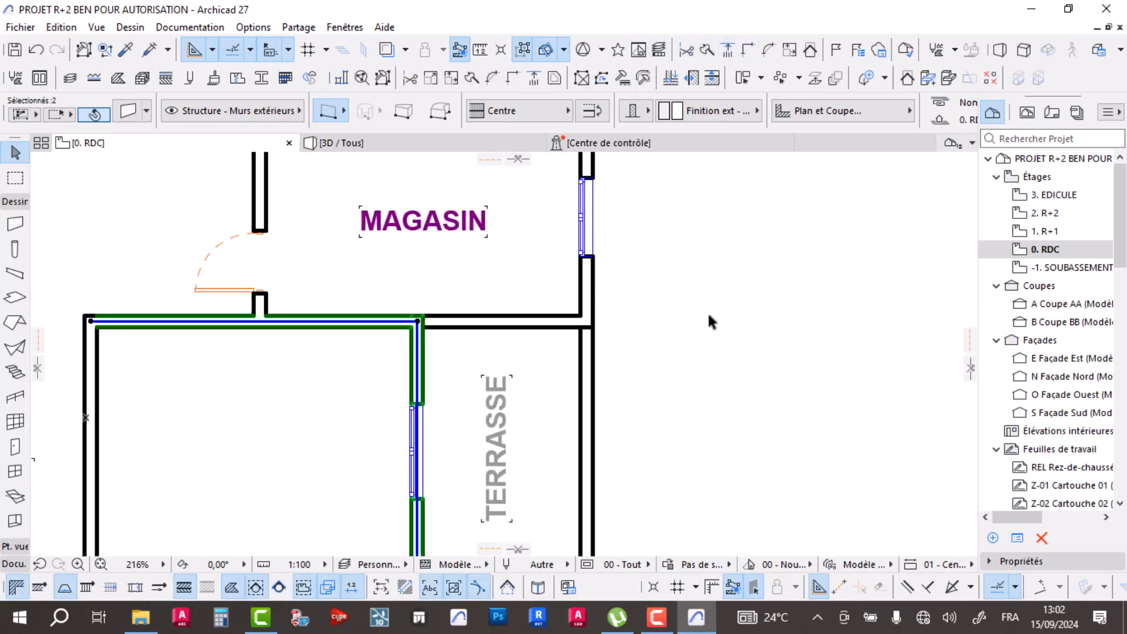
key("Escape")
- Split the wall between TERRASSE and SALON at the terrace-side face of the terrace's outer wall, and intersect the two walls
scroll(620, 324, "up", 1)
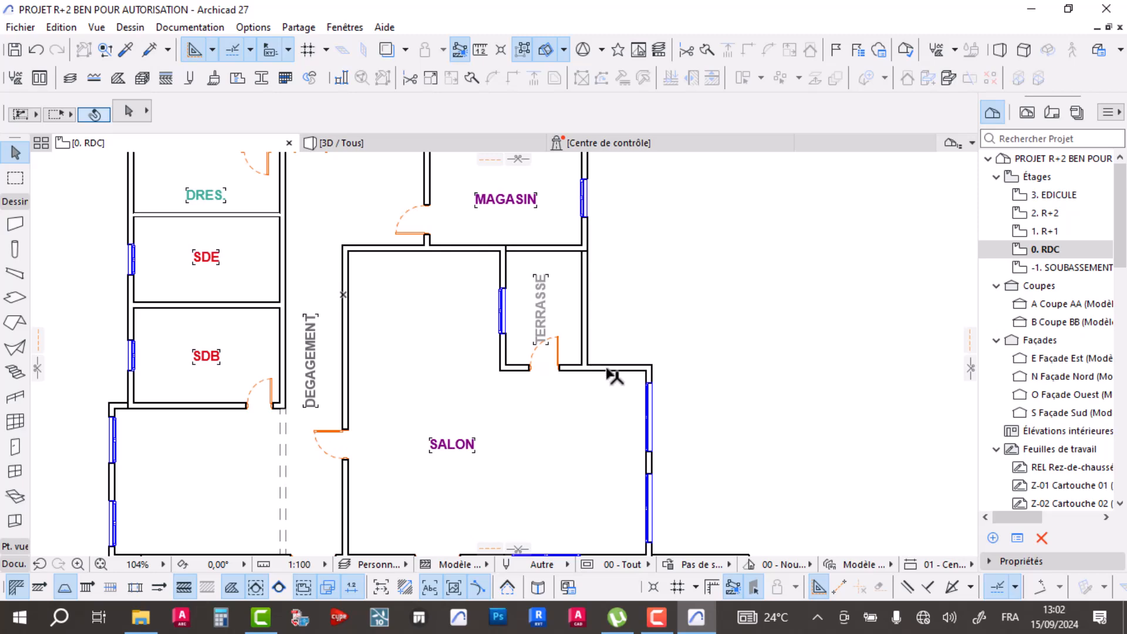
left_click(607, 370)
scroll(685, 372, "up", 5)
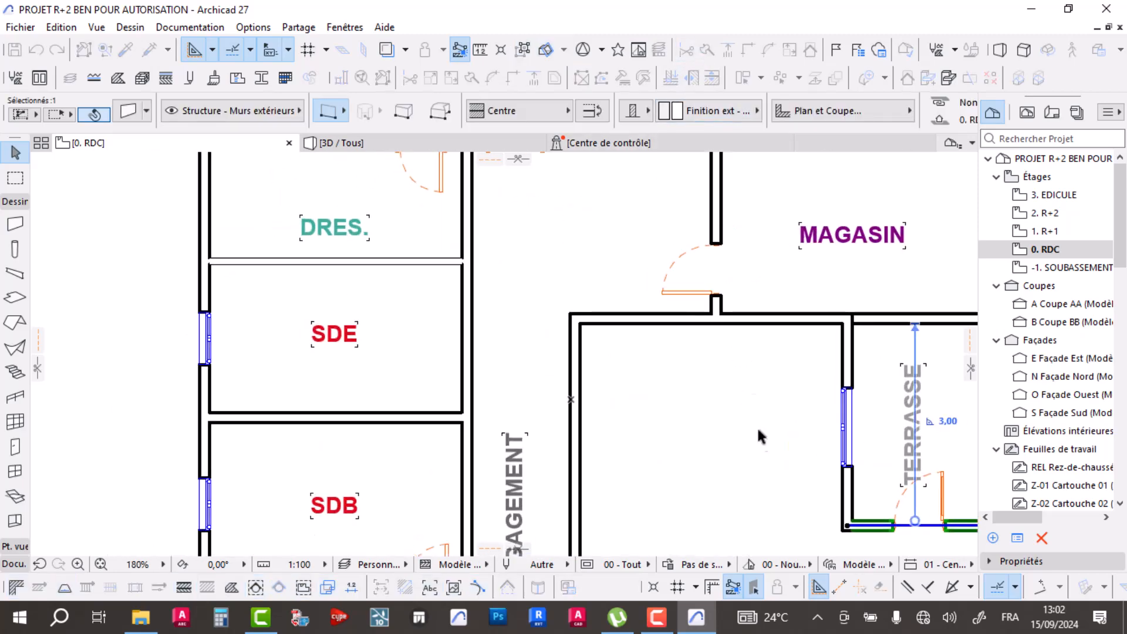
middle_click_drag(750, 400, 200, 308)
scroll(424, 402, "up", 4)
scroll(451, 327, "up", 9)
left_click(452, 324)
left_click(531, 420)
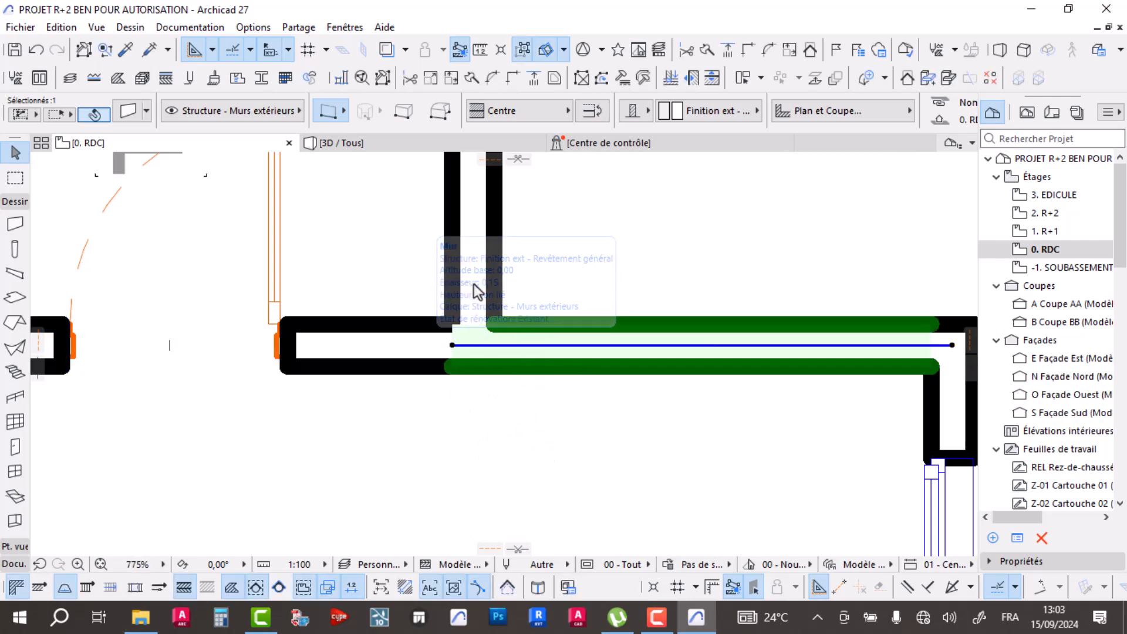
left_click(482, 267, "shift")
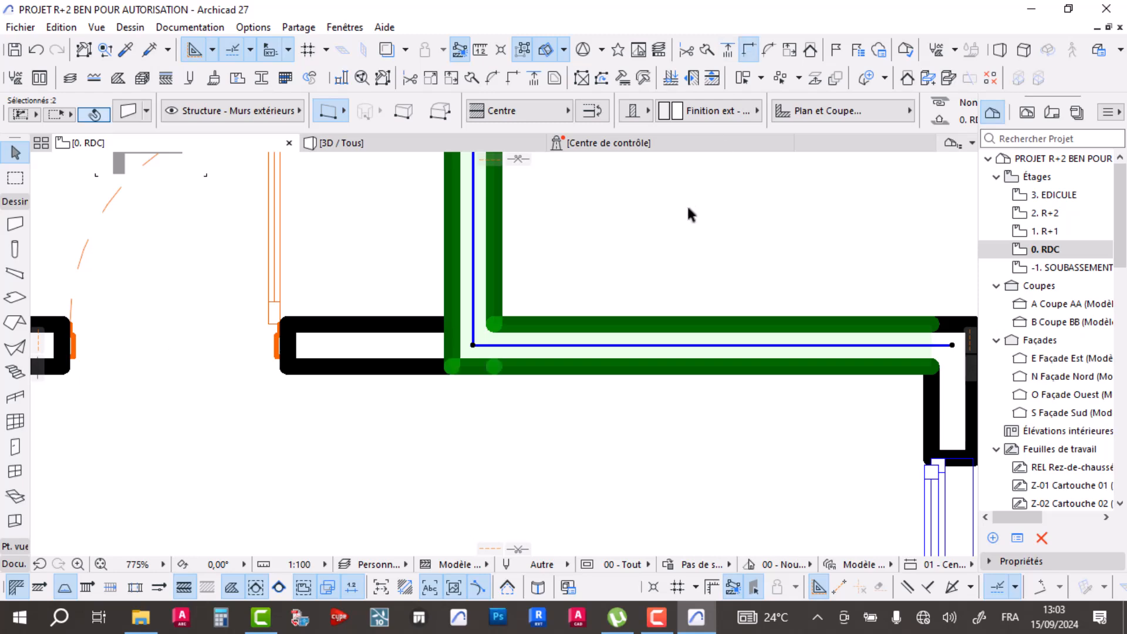
key("Escape")
- Check the remaining ground-floor wall junctions around SALON, GARAGE and CUISINE
scroll(624, 239, "down", 10)
scroll(648, 434, "up", 5)
scroll(610, 418, "down", 6)
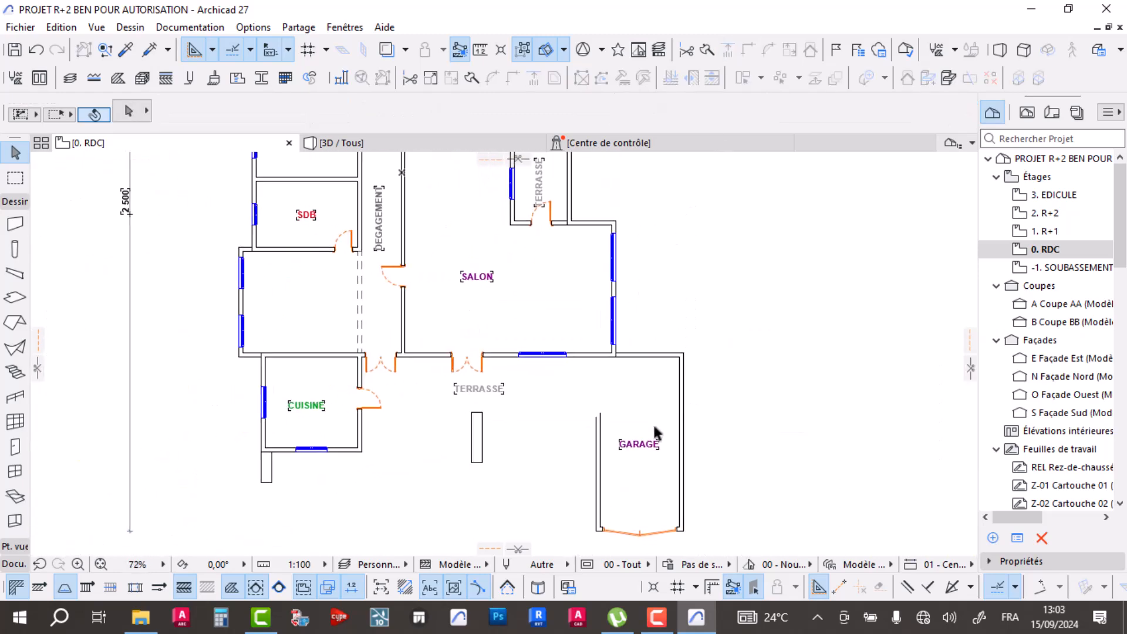
scroll(354, 381, "up", 4)
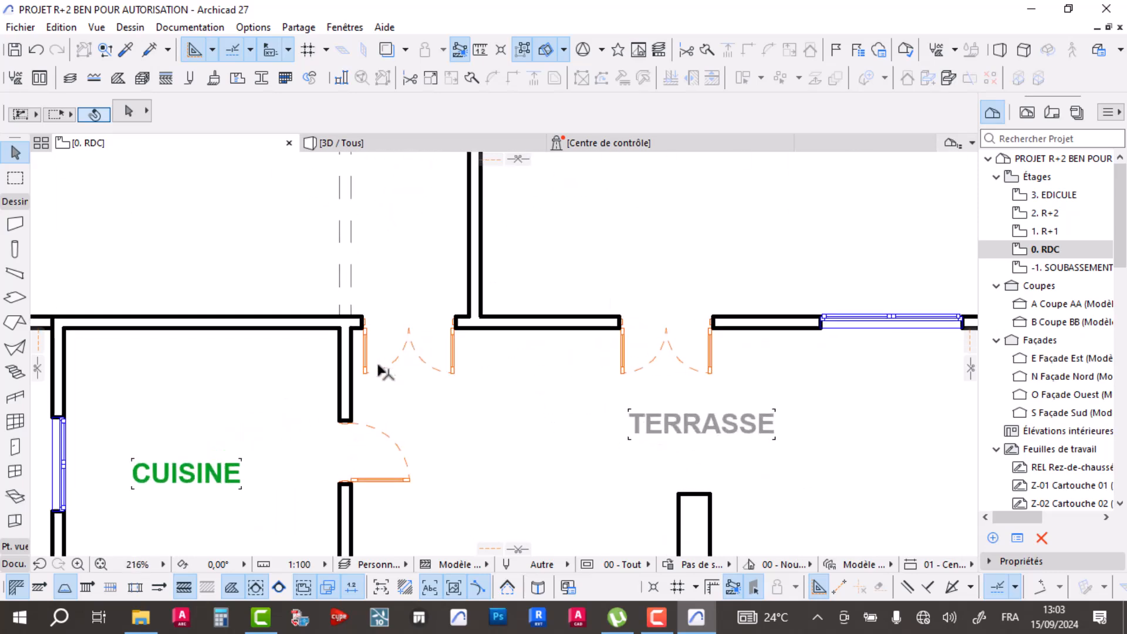
left_click(348, 376)
scroll(478, 314, "down", 3)
left_click(495, 338)
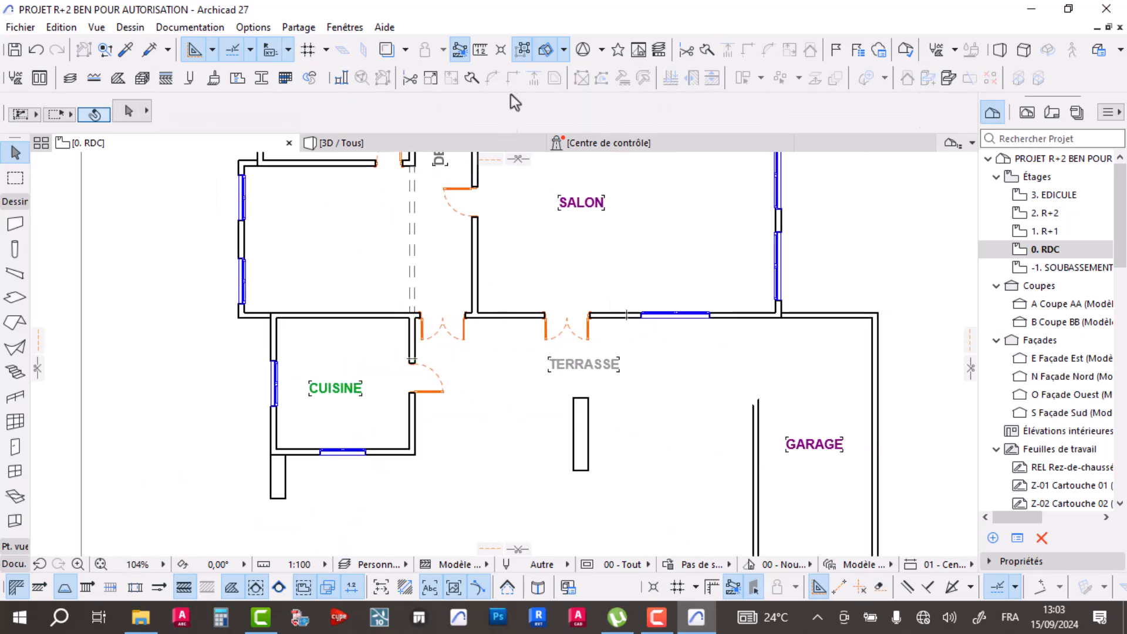
- Open the R+1 plan, split the wall below SDB at the outer face of the SDB's exterior wall, and intersect the two walls
left_click(1067, 233)
scroll(473, 376, "up", 4)
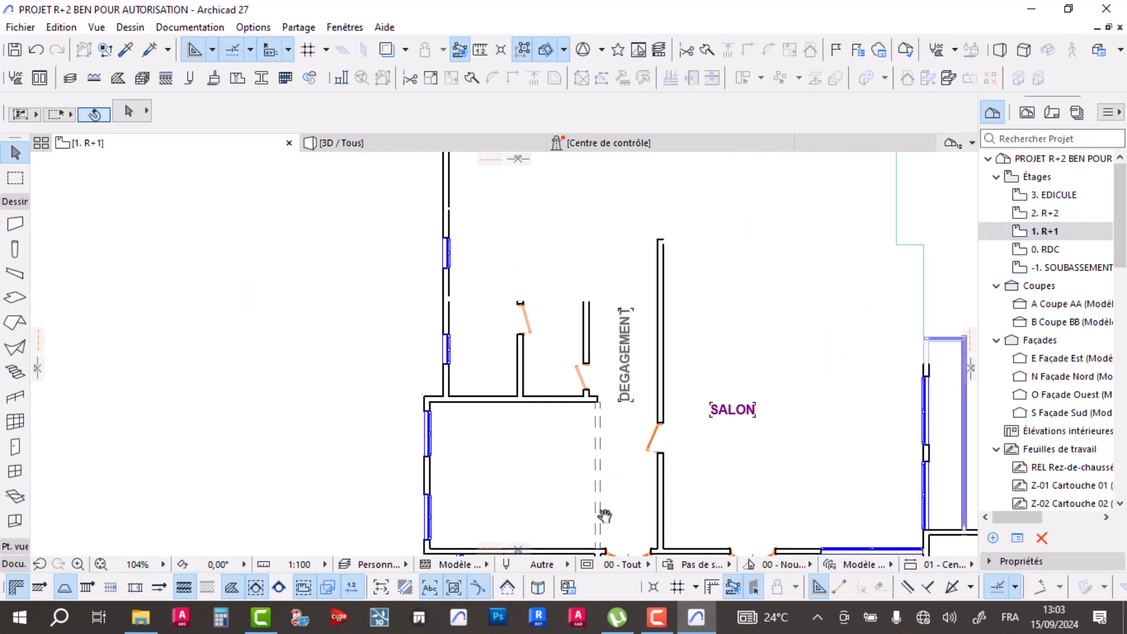
left_click(455, 307)
scroll(446, 317, "down", 3)
left_click(441, 491, "shift")
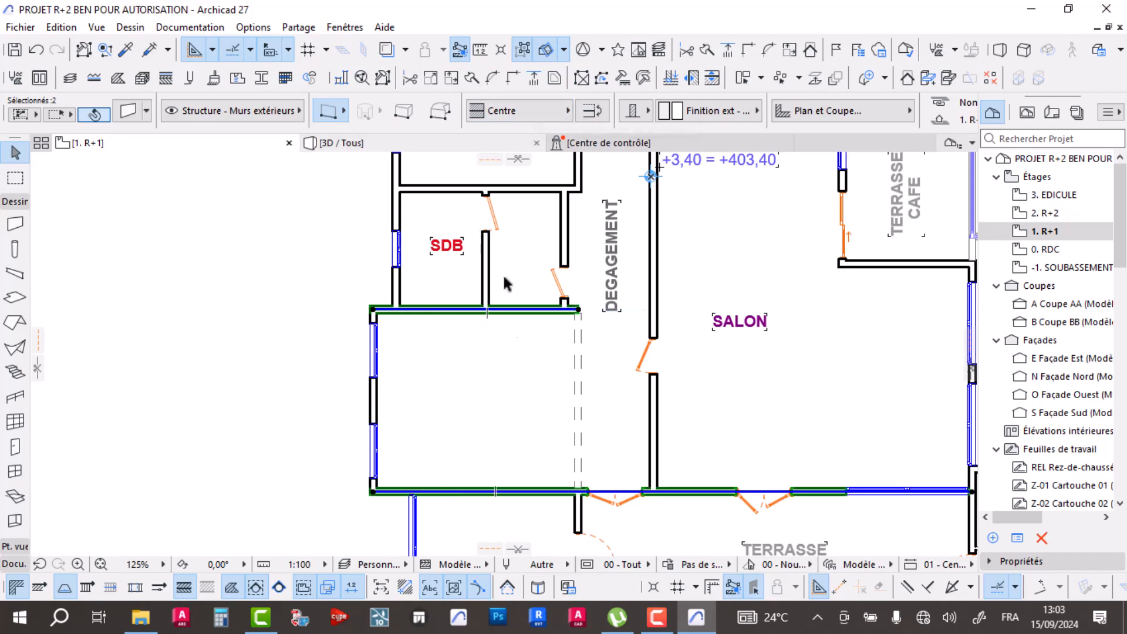
left_click(430, 492, "shift")
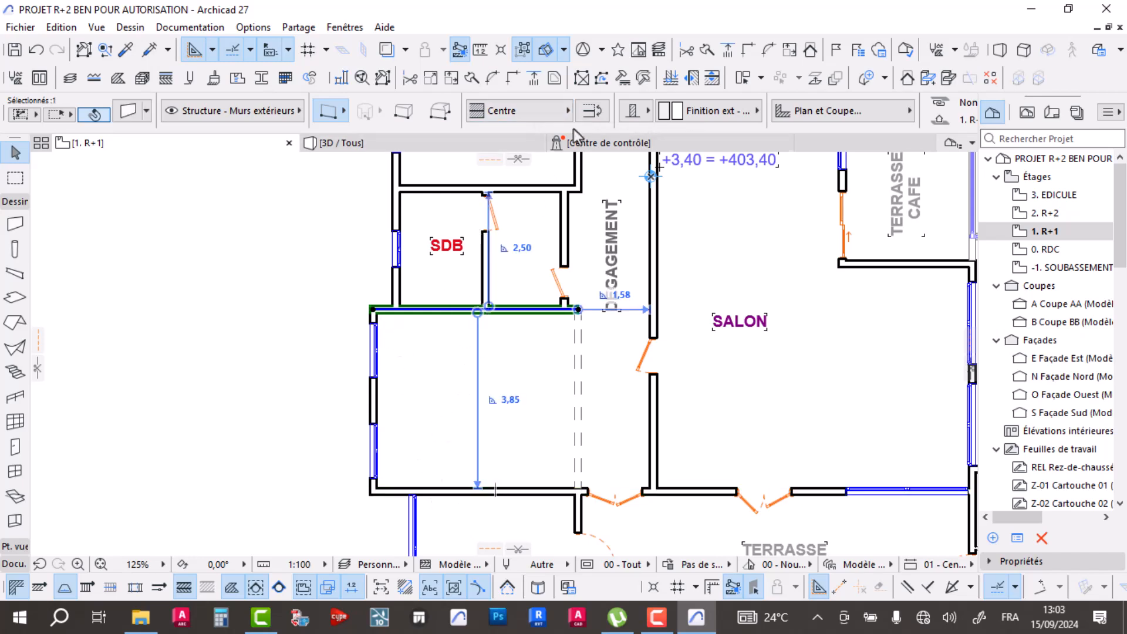
left_click(709, 52)
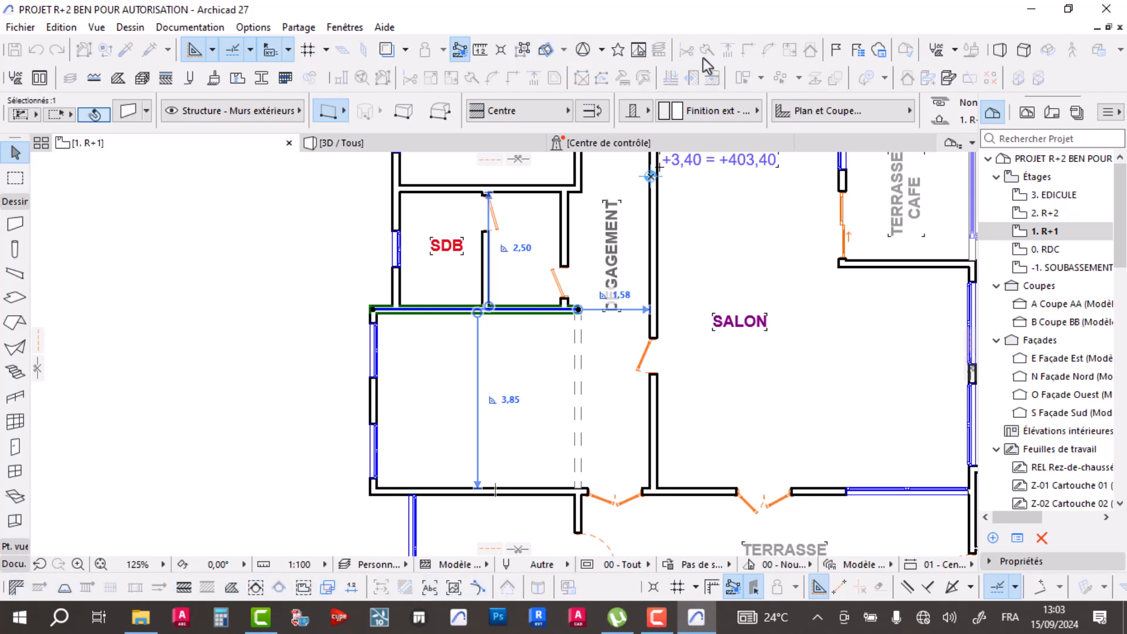
scroll(434, 231, "up", 8)
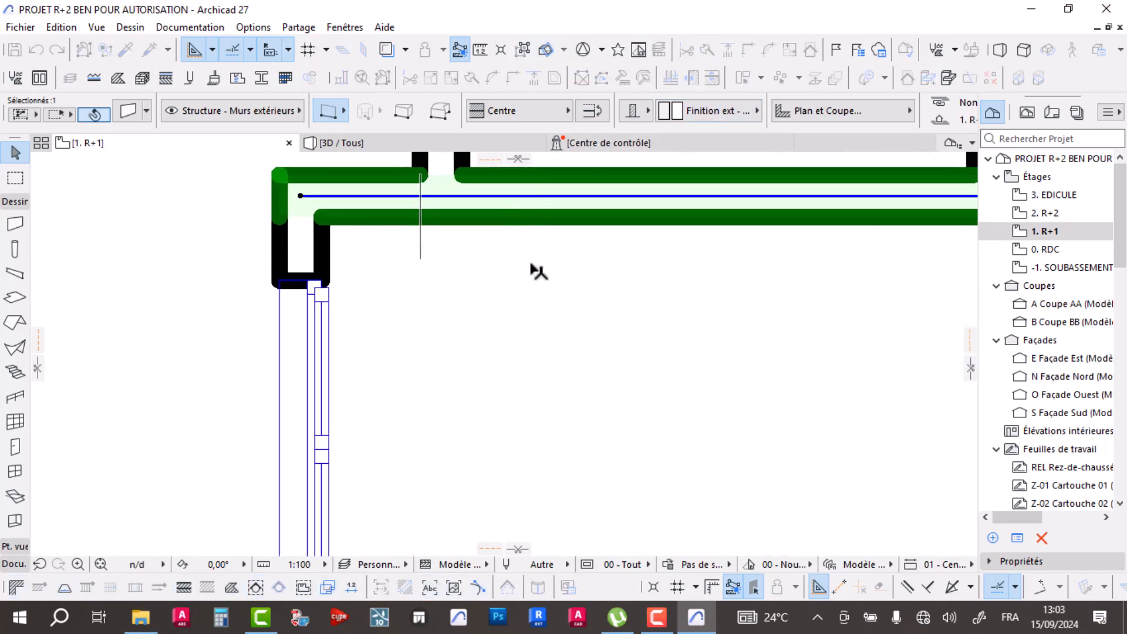
left_click(532, 265)
middle_click_drag(531, 264, 466, 171)
left_click(418, 281, "shift")
left_click(748, 52)
- Split the R+1 wall above CUISINE at the outer face of the kitchen's window wall, and intersect the two walls
scroll(492, 257, "down", 7)
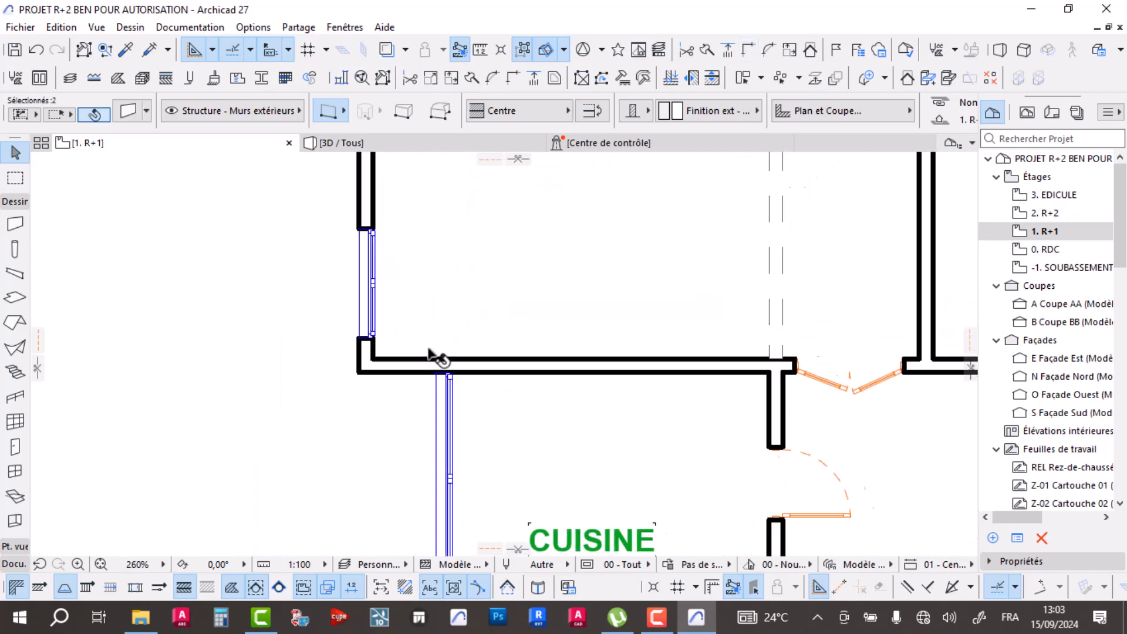
scroll(431, 353, "up", 4)
left_click(421, 388)
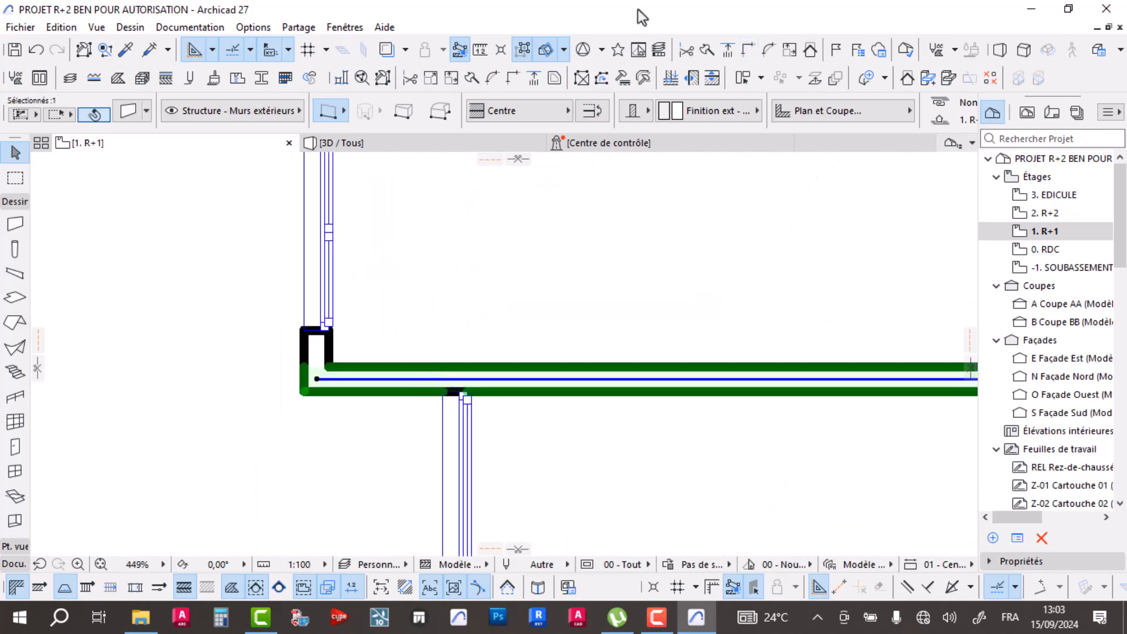
left_click(708, 52)
left_click(443, 393)
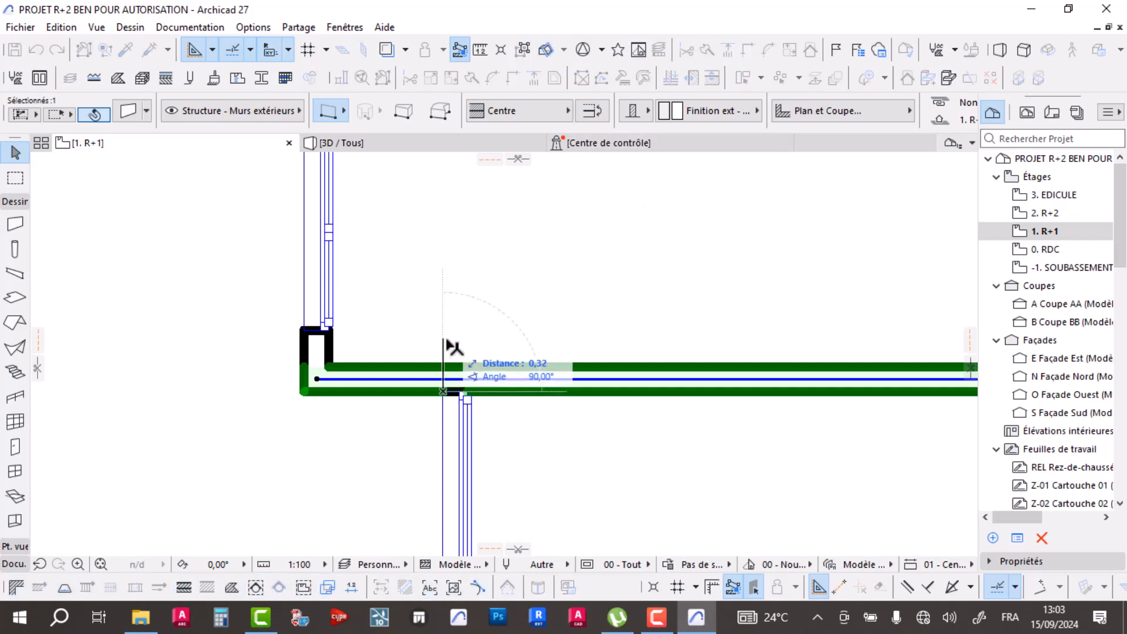
left_click(534, 346)
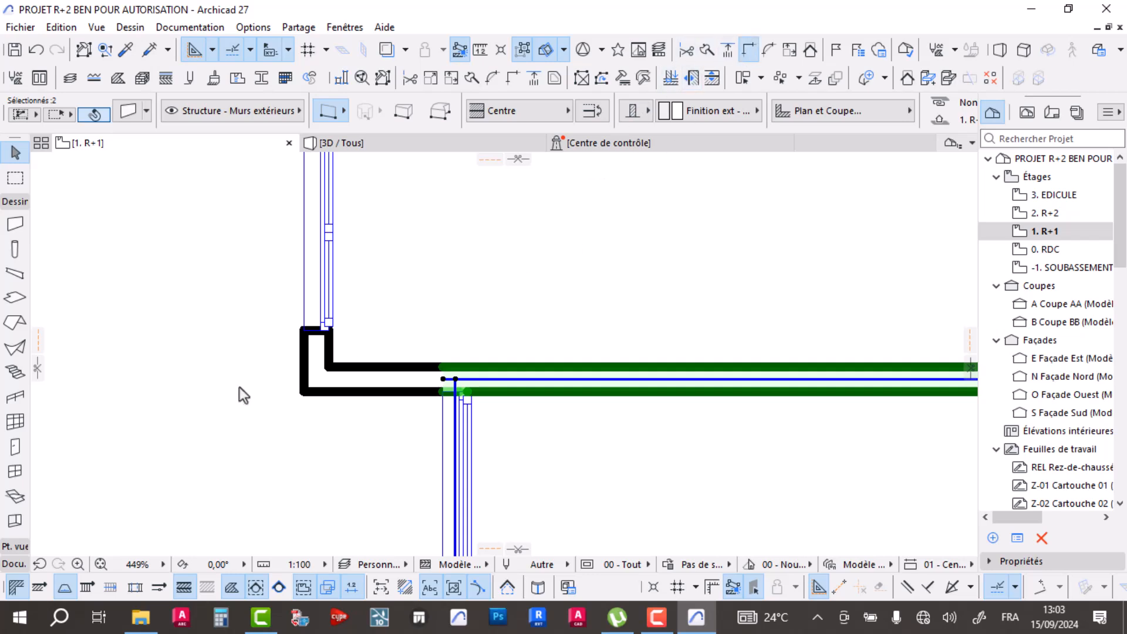
scroll(242, 395, "down", 6)
left_click(203, 344)
- Check the R+1 wall junctions around TERRASSE, SALON's exterior window wall and TERRASSE CAFE
middle_click_drag(351, 403, 324, 401)
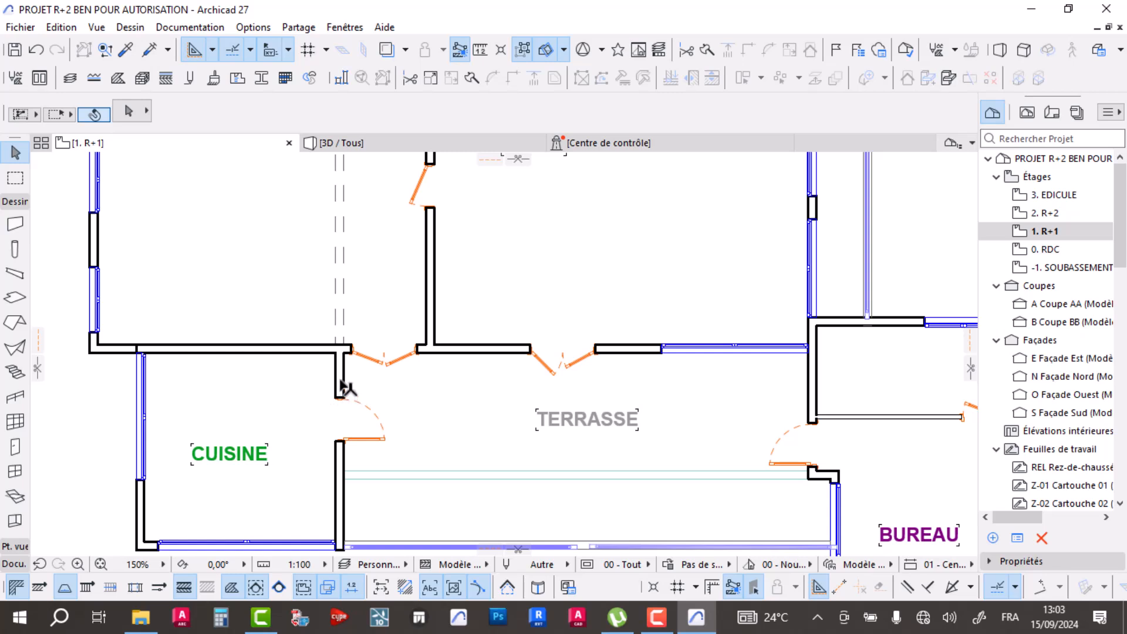
left_click(341, 385)
scroll(384, 461, "up", 3)
scroll(384, 461, "right", 3)
left_click(672, 296)
middle_click_drag(719, 361, 686, 405)
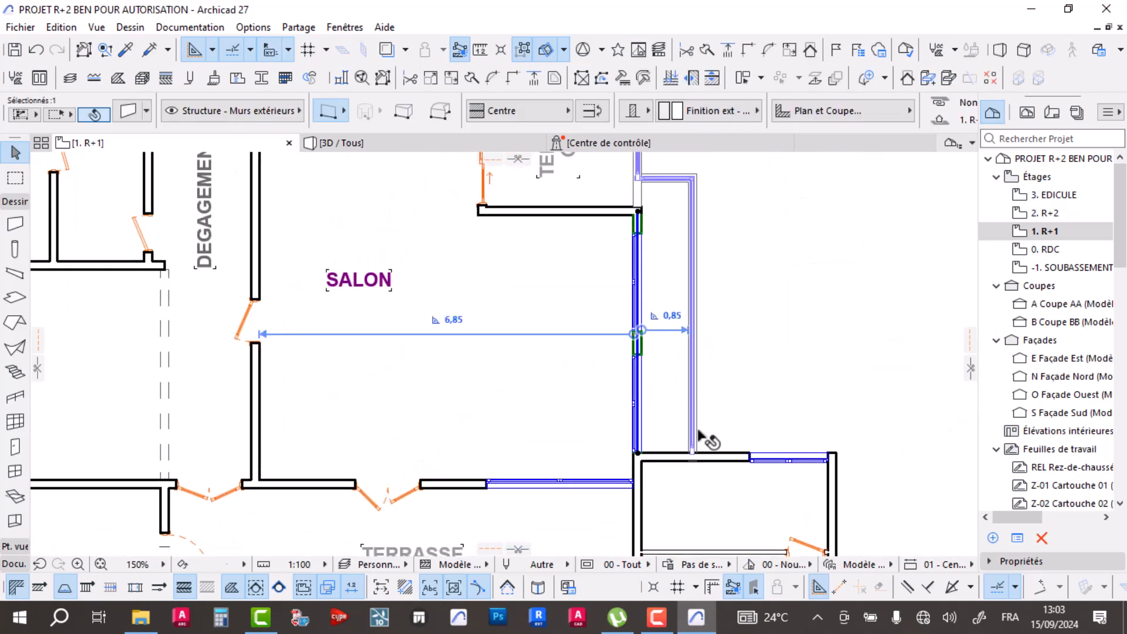
scroll(721, 435, "down", 3)
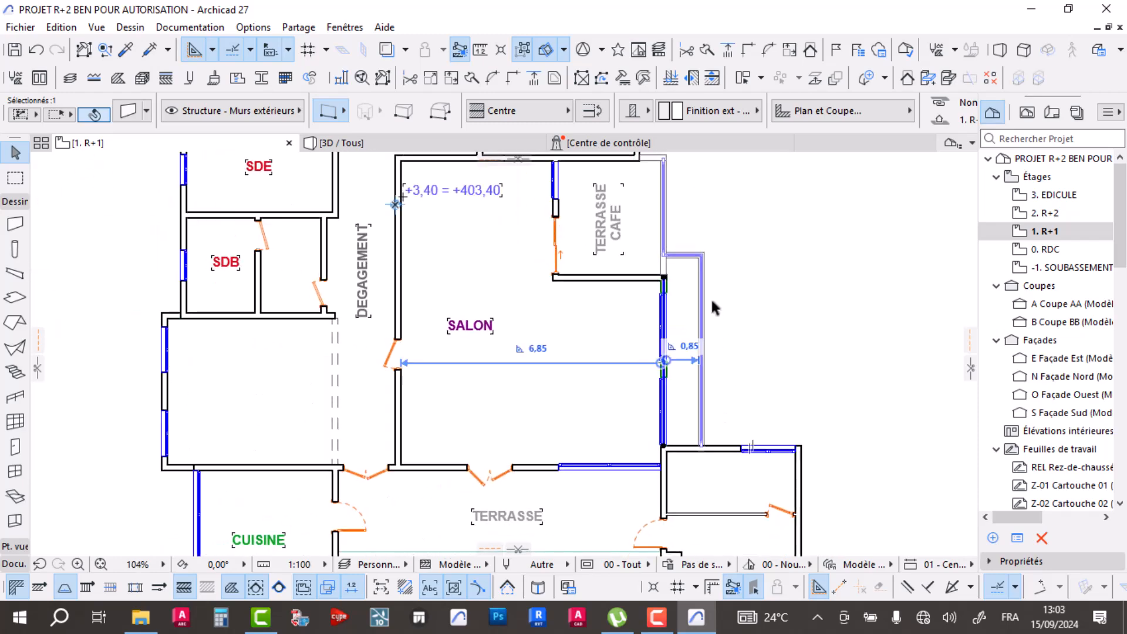
middle_click_drag(712, 297, 645, 425)
scroll(601, 404, "up", 4)
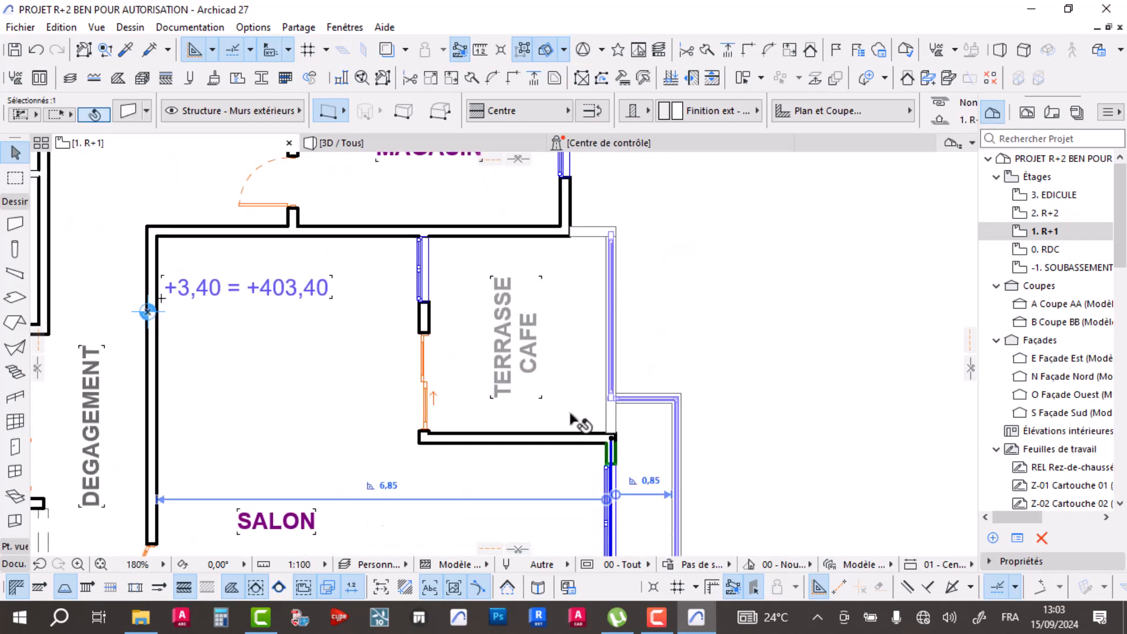
- Split the R+1 wall below MAGASIN at the TERRASSE CAFE-side face of the SALON window wall, and intersect the two walls
left_click(489, 233)
scroll(482, 241, "up", 1)
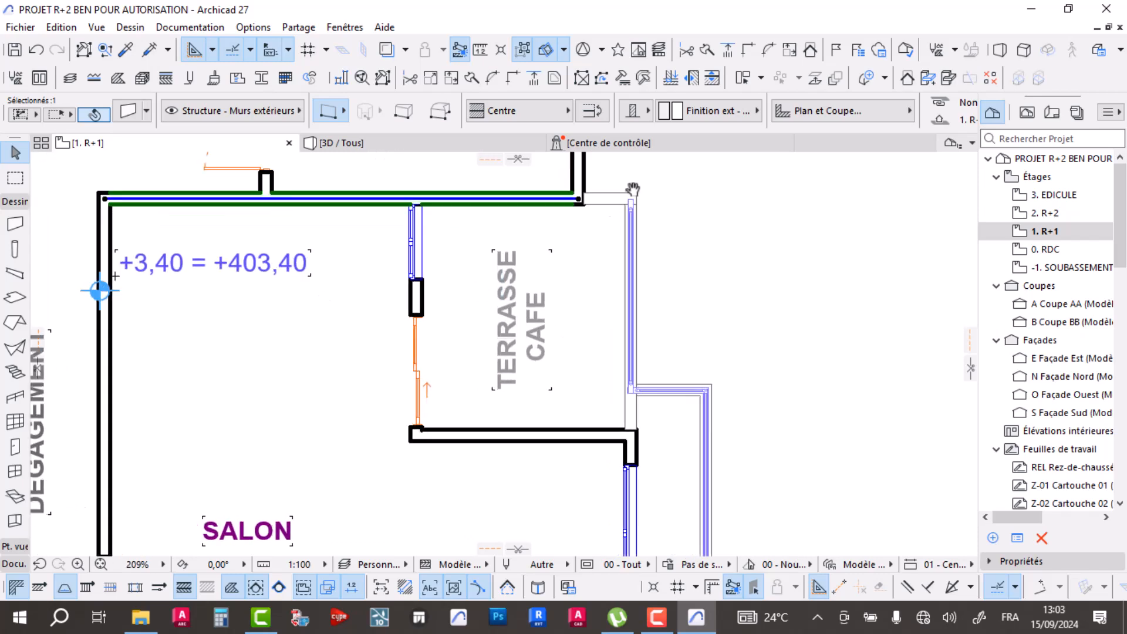
scroll(425, 215, "up", 5)
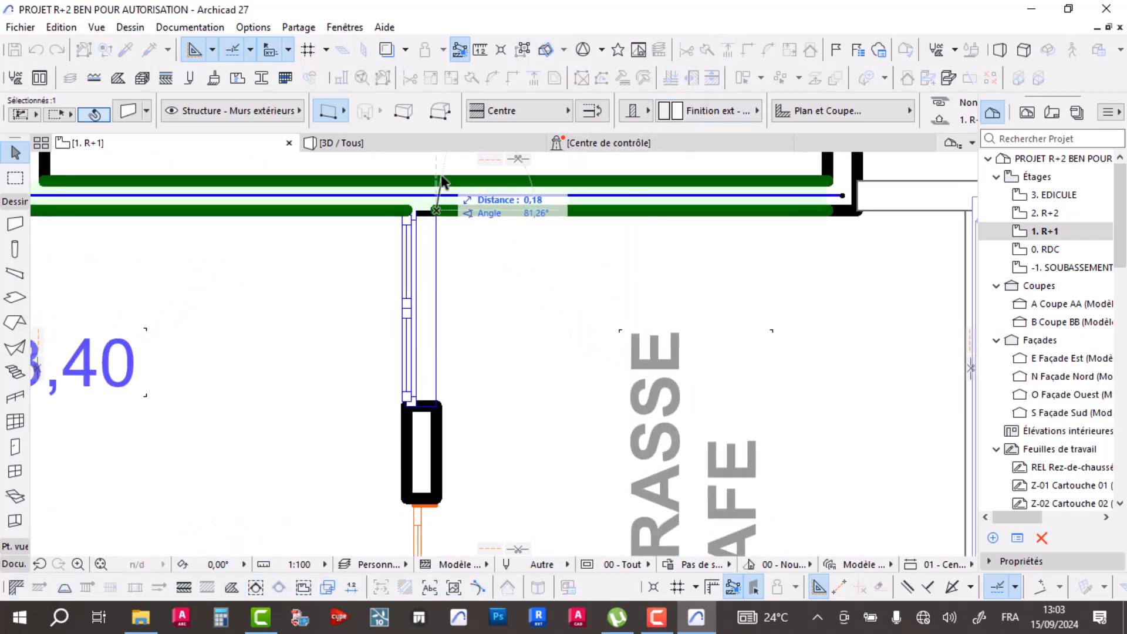
left_click(367, 219)
left_click(428, 453, "shift")
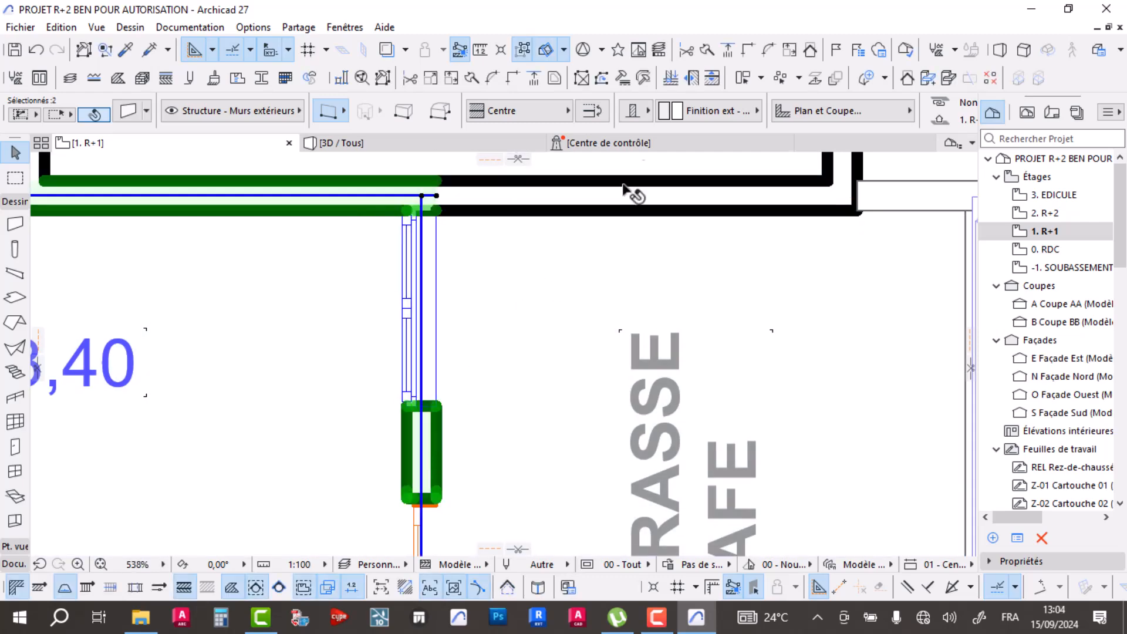
left_click(751, 50)
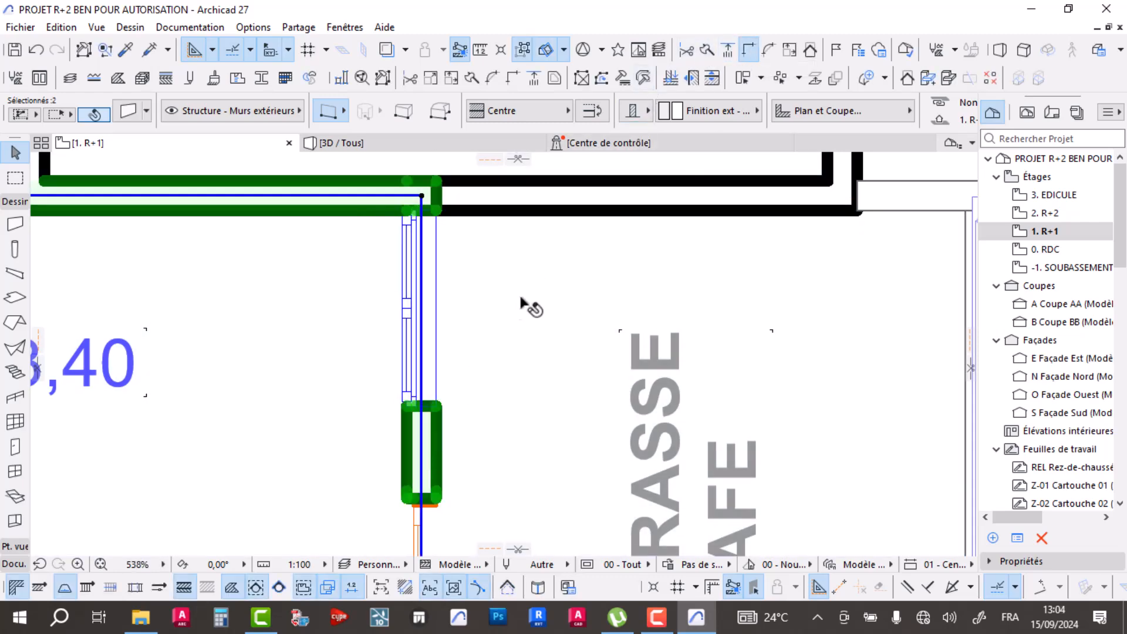
scroll(525, 304, "down", 4)
left_click(757, 246)
- Inspect the wall junctions around CHAMBRE PRINCIPALE and DRES. on R+1, and those around SDB and the kitchen on R+2
scroll(754, 242, "down", 6)
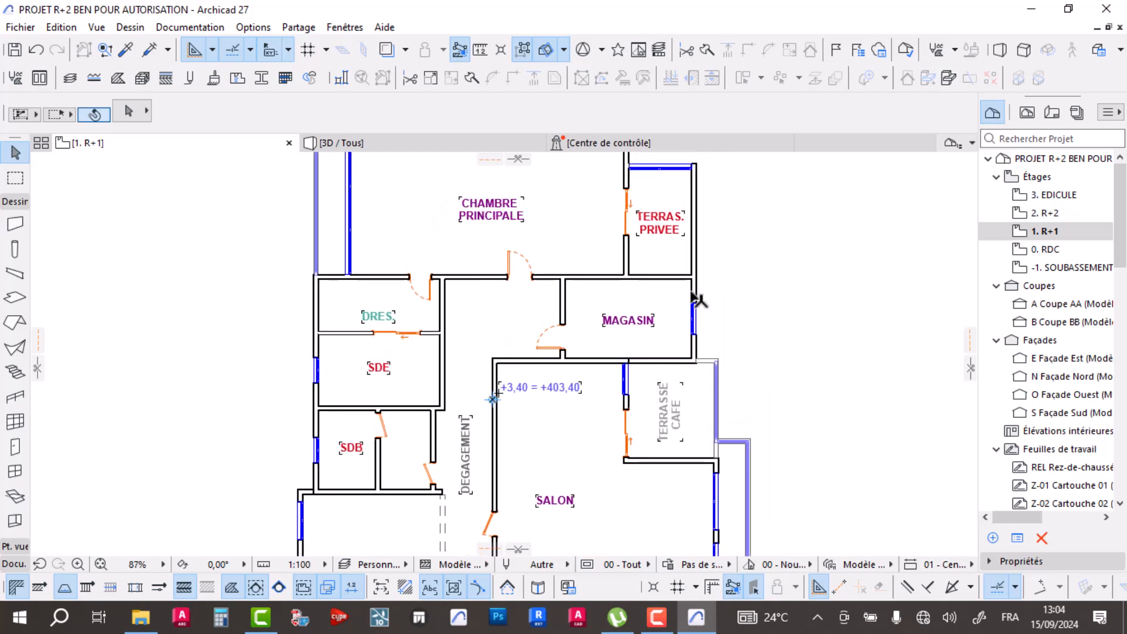
middle_click_drag(667, 252, 675, 405)
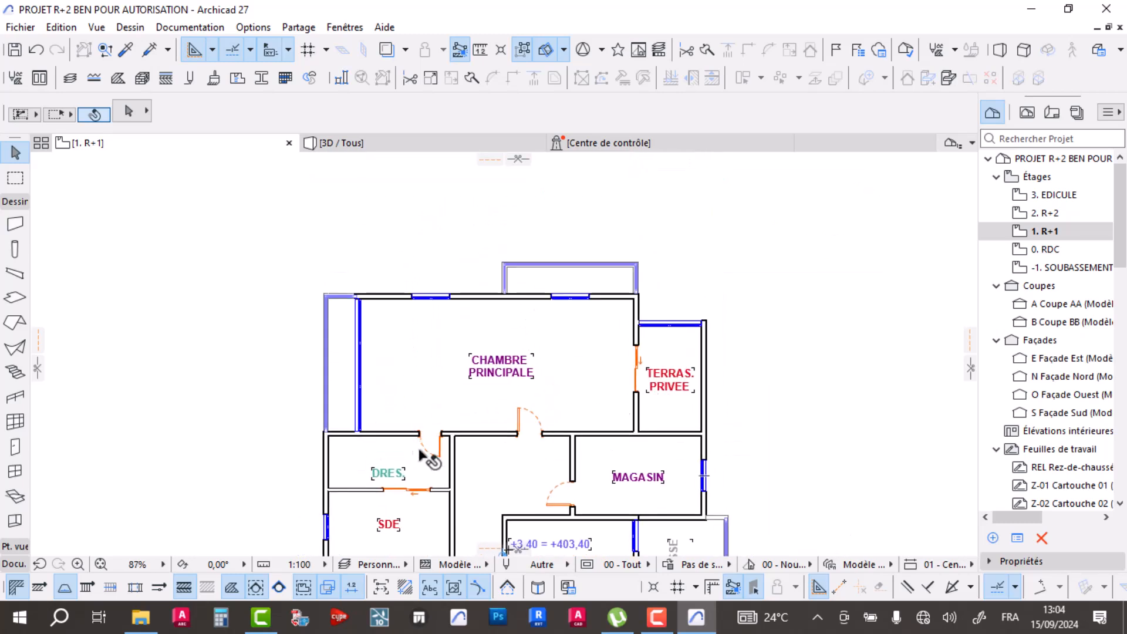
middle_click_drag(461, 476, 447, 429)
scroll(353, 327, "up", 3)
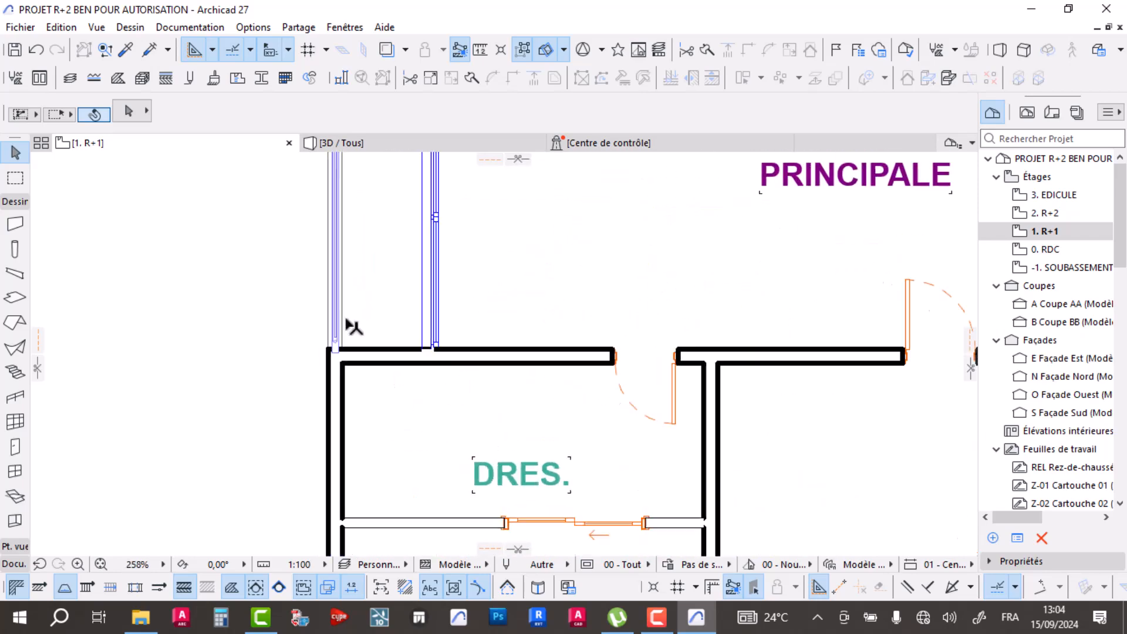
scroll(352, 327, "down", 6)
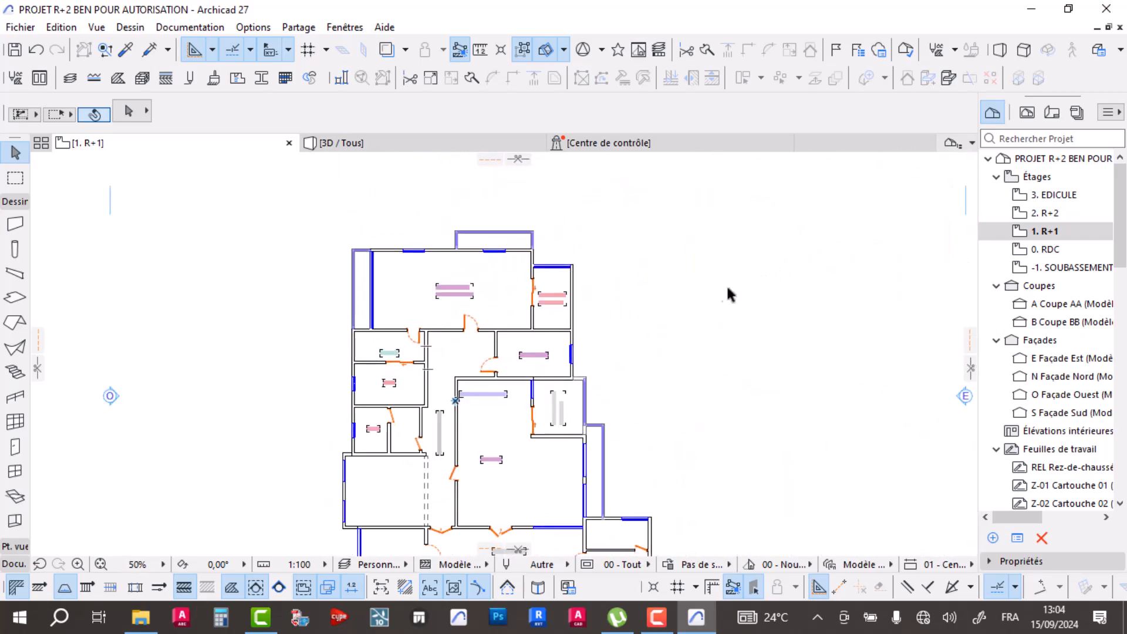
left_click(1058, 214)
scroll(352, 446, "up", 5)
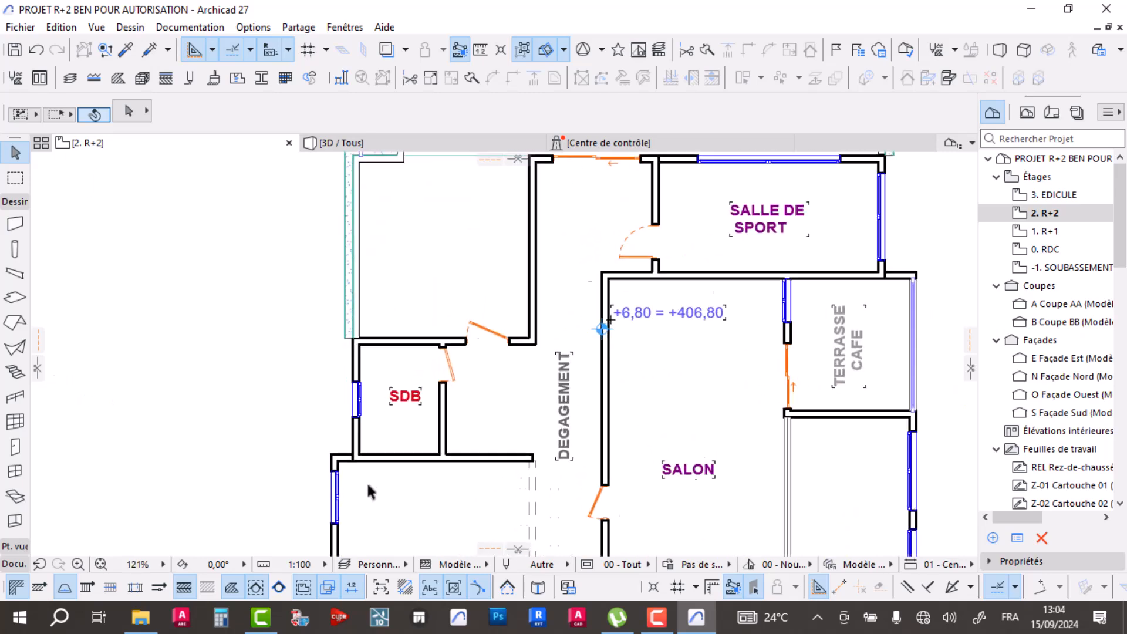
scroll(404, 487, "down", 3)
middle_click_drag(404, 488, 438, 323)
scroll(423, 433, "up", 4)
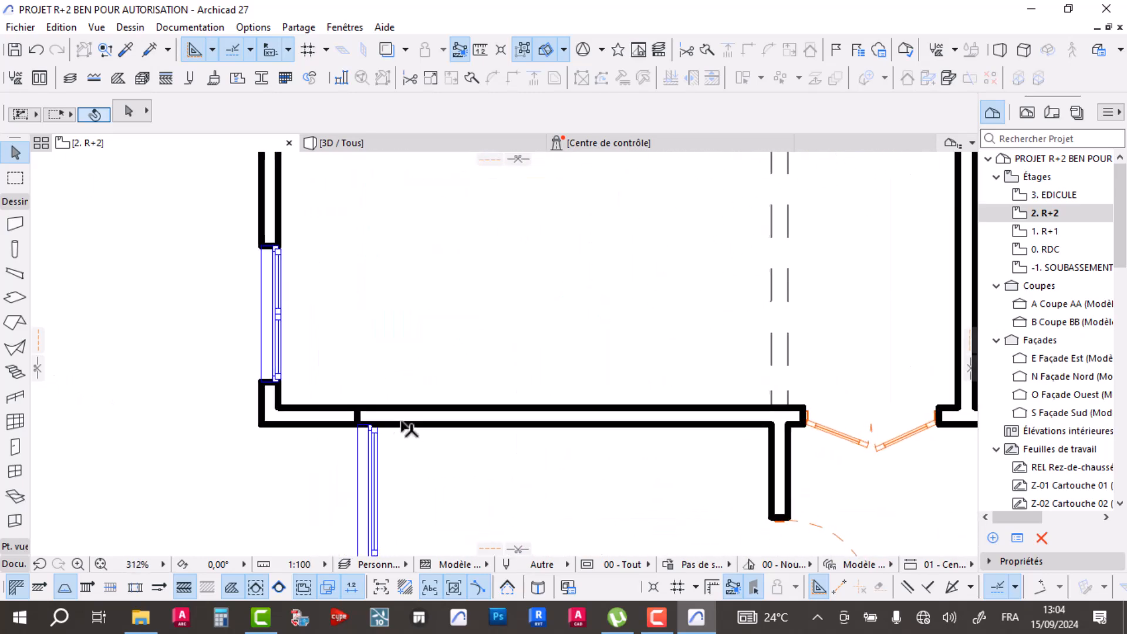
scroll(469, 428, "down", 4)
- Stretch the end of the R+2 terrace parapet wall in 3D to close the narrow gap beside the adjoining exterior wall
left_click(481, 144)
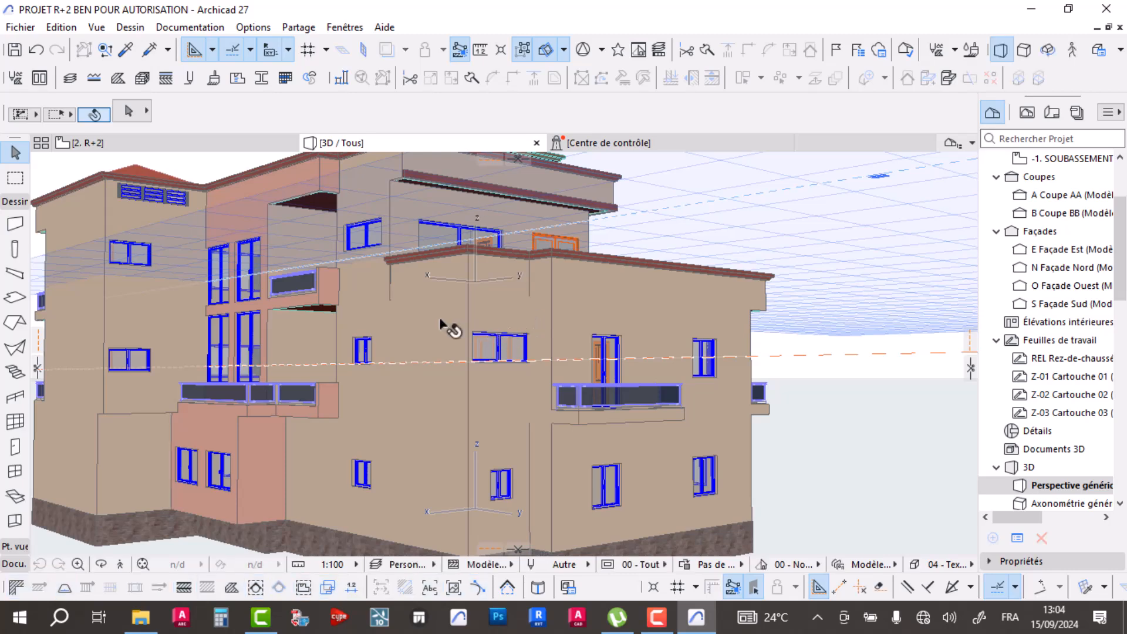
scroll(405, 293, "up", 4)
scroll(372, 317, "up", 5)
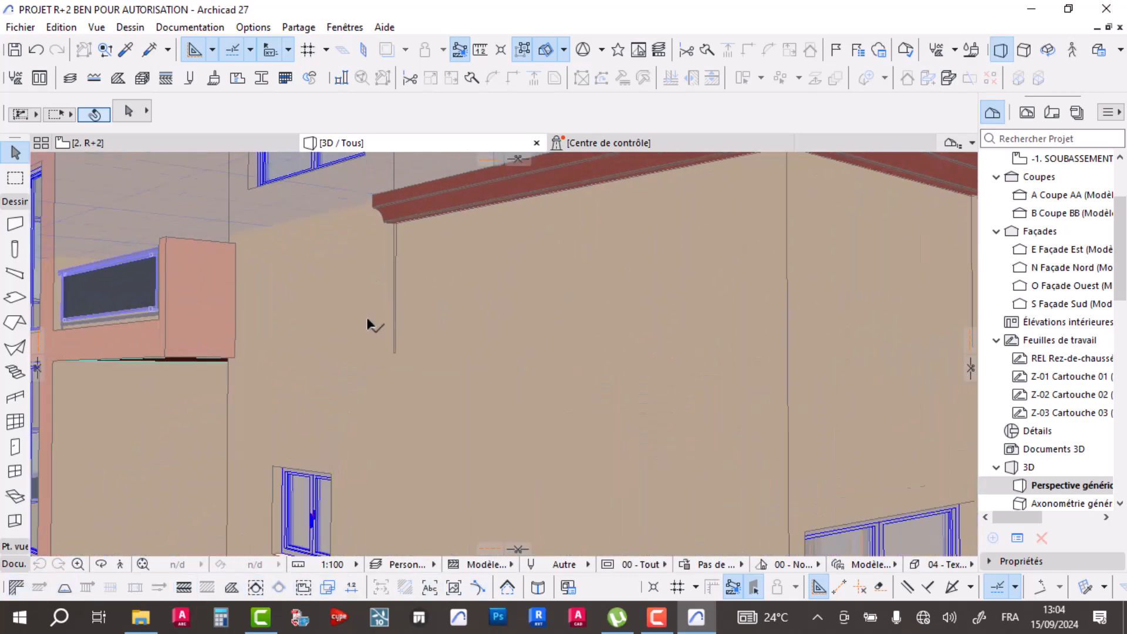
scroll(282, 349, "up", 4)
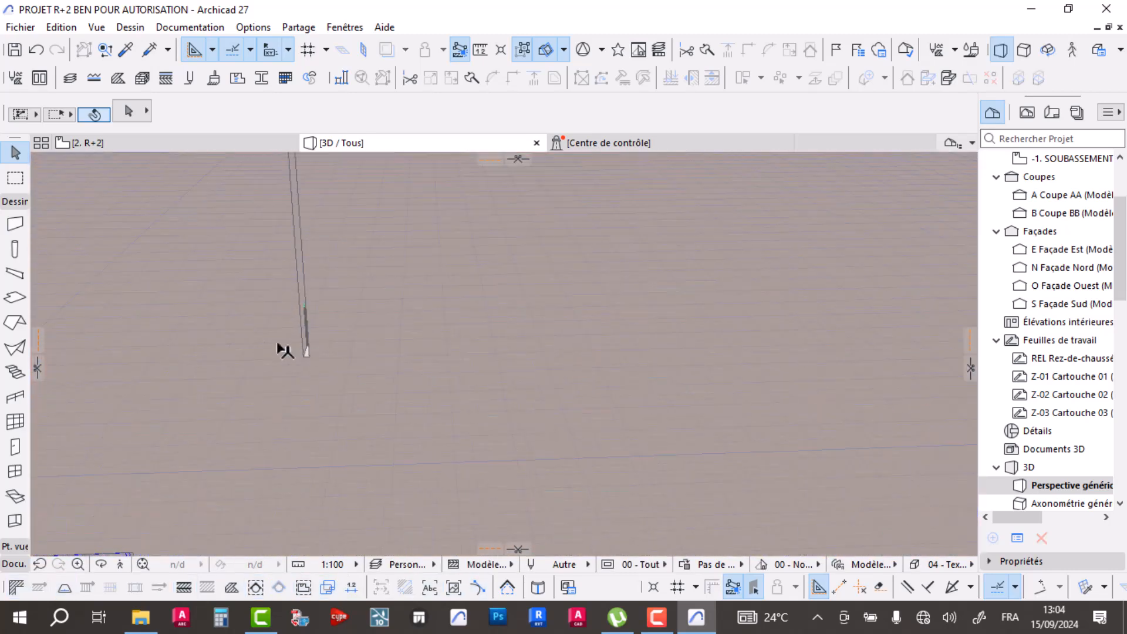
left_click(333, 352)
scroll(332, 355, "up", 2)
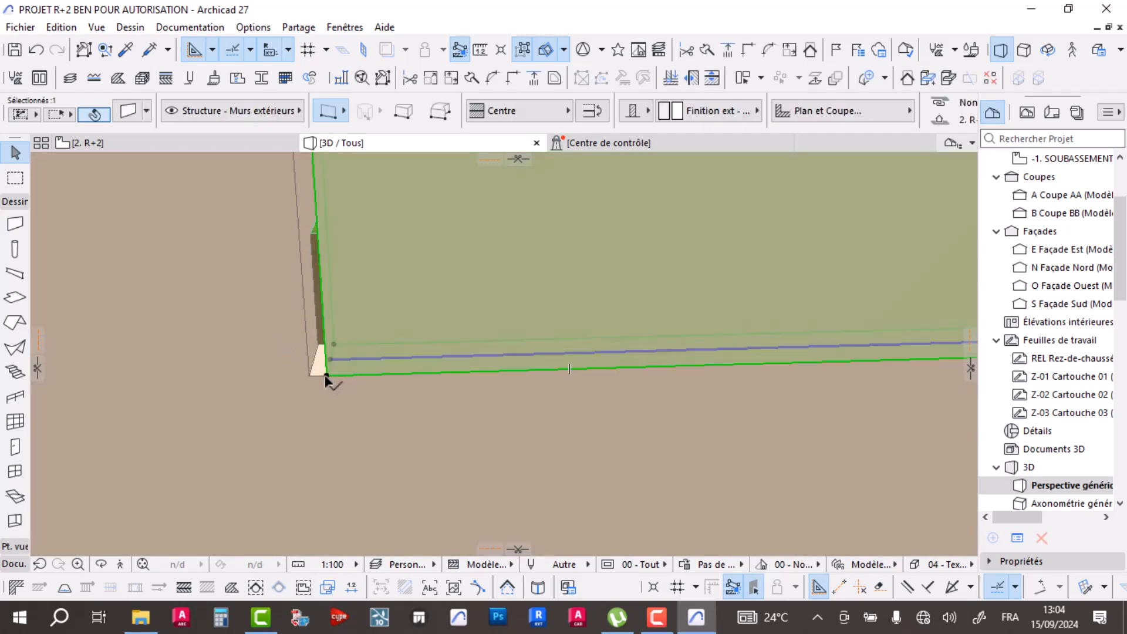
left_click(326, 374)
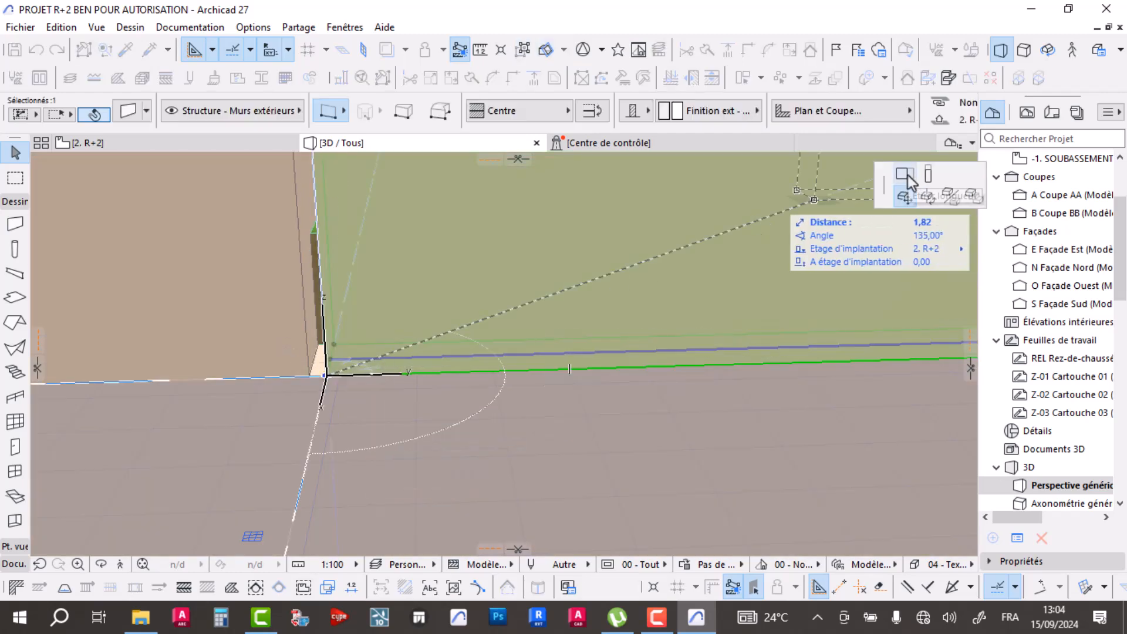
left_click(904, 174)
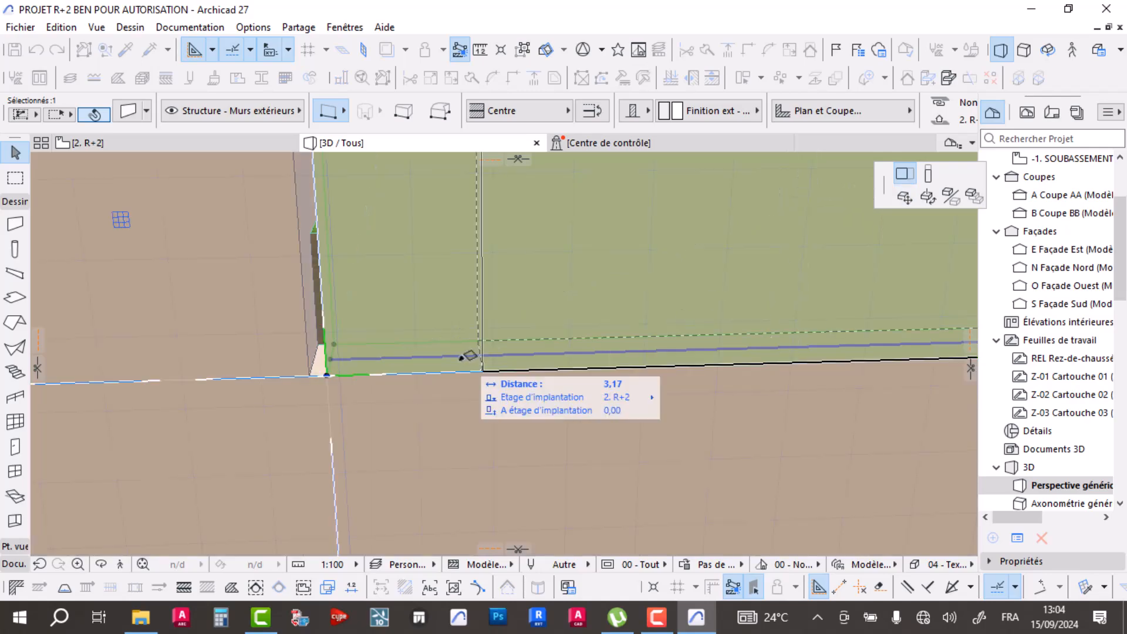
left_click(317, 368)
scroll(358, 363, "down", 6)
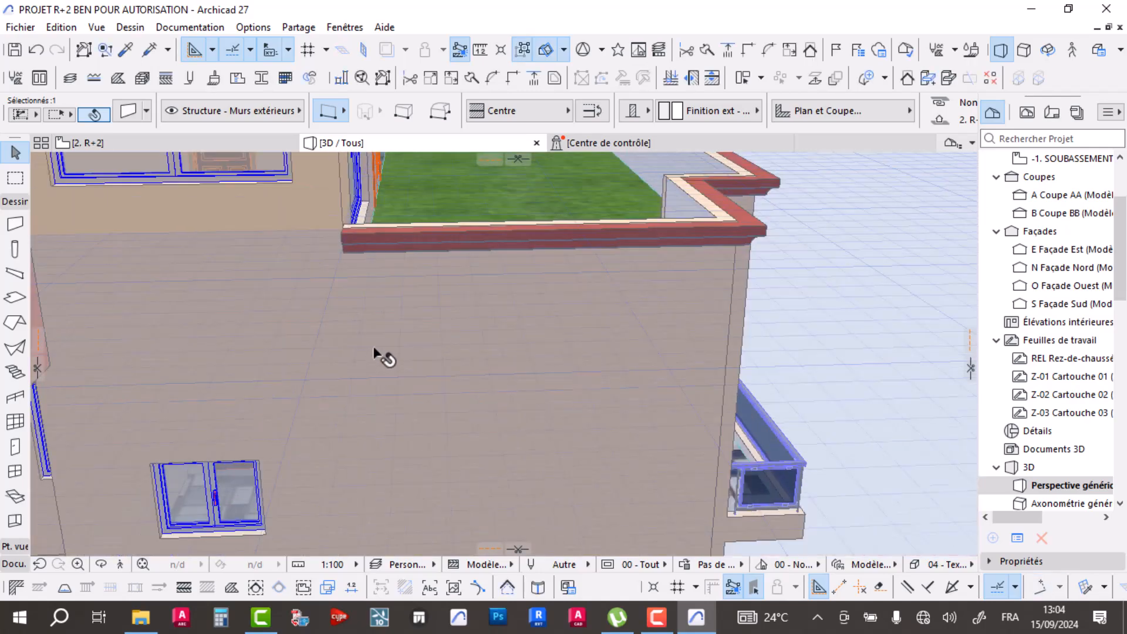
- Try to intersect the two R+2 parapet walls that meet at the terrace's recessed corner
middle_click_drag(621, 353, 353, 323, "shift")
scroll(699, 335, "up", 6)
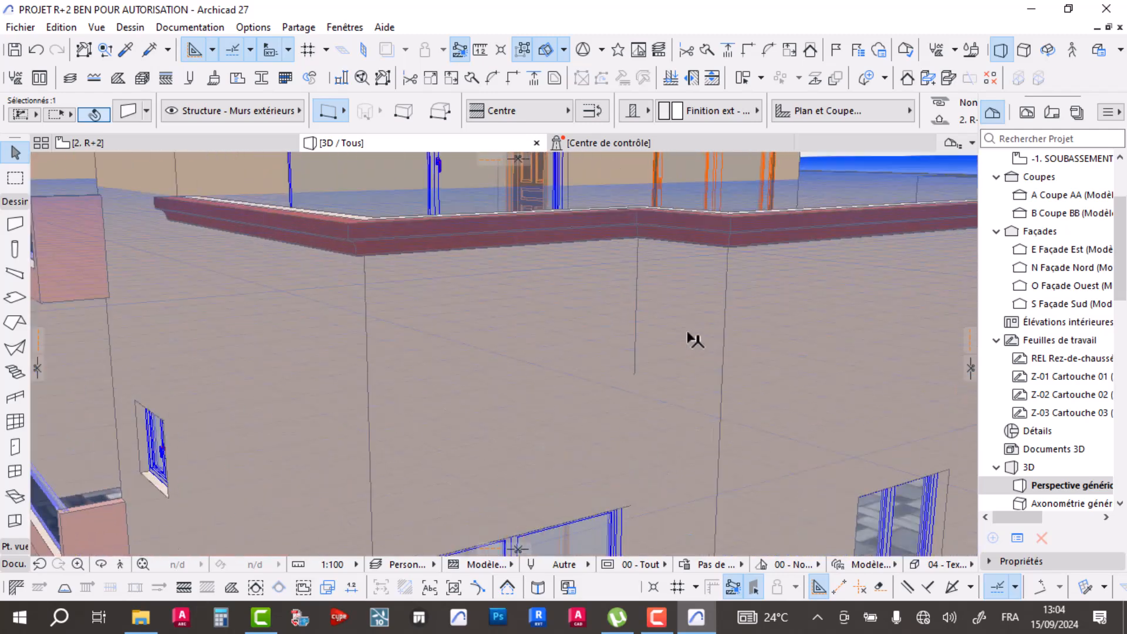
scroll(590, 361, "down", 5)
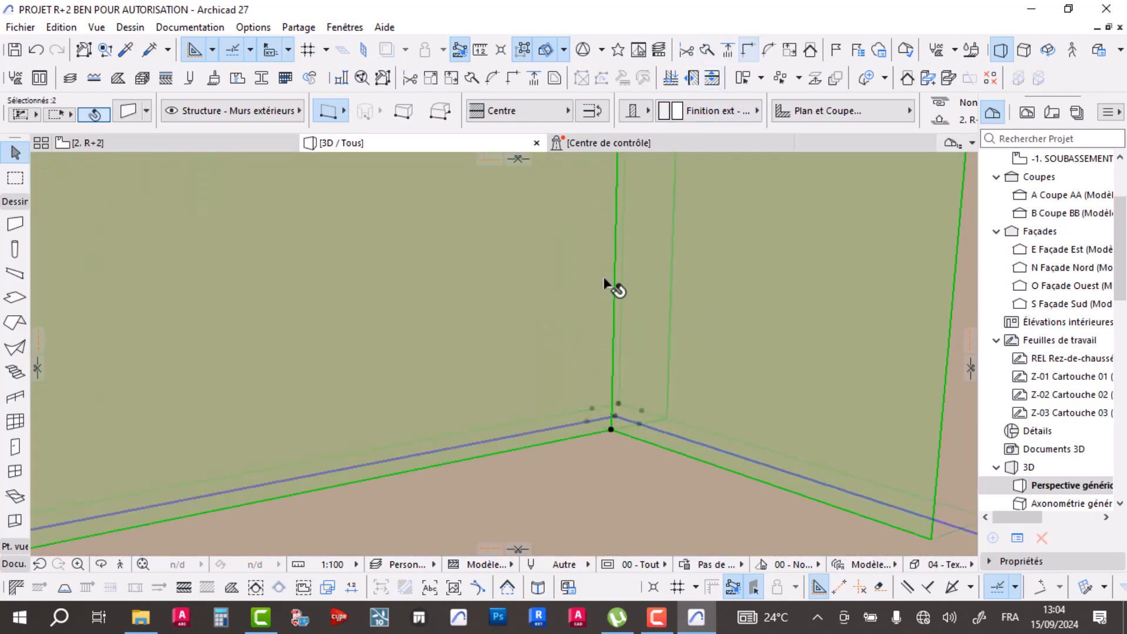
key("Escape")
scroll(509, 341, "down", 4)
middle_click_drag(544, 263, 561, 317, "shift")
scroll(560, 301, "up", 3)
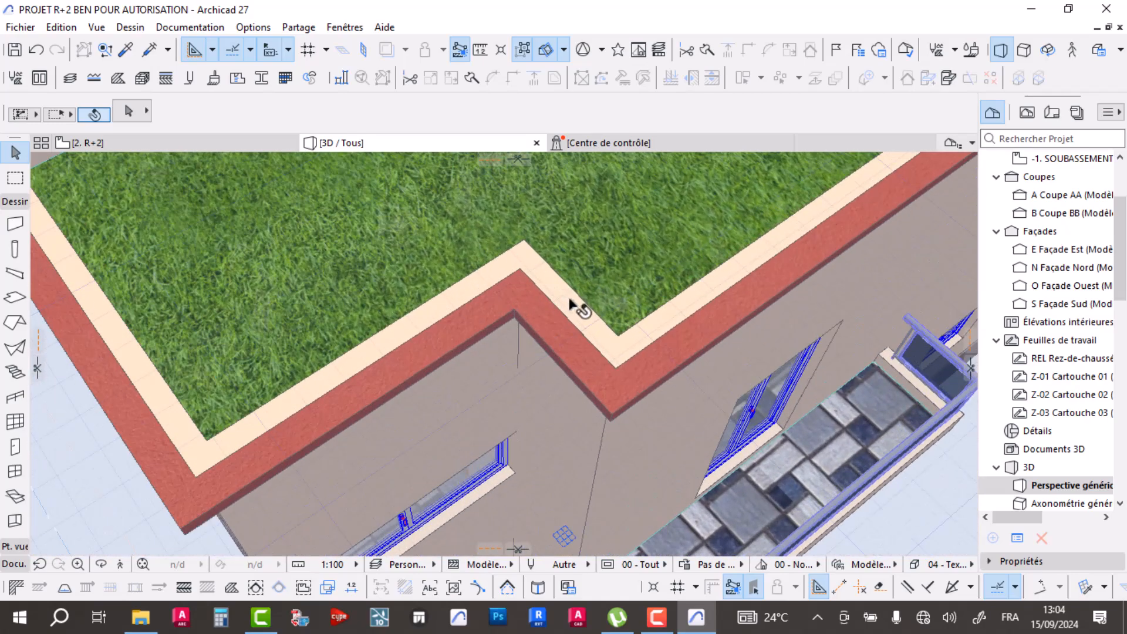
left_click(569, 304)
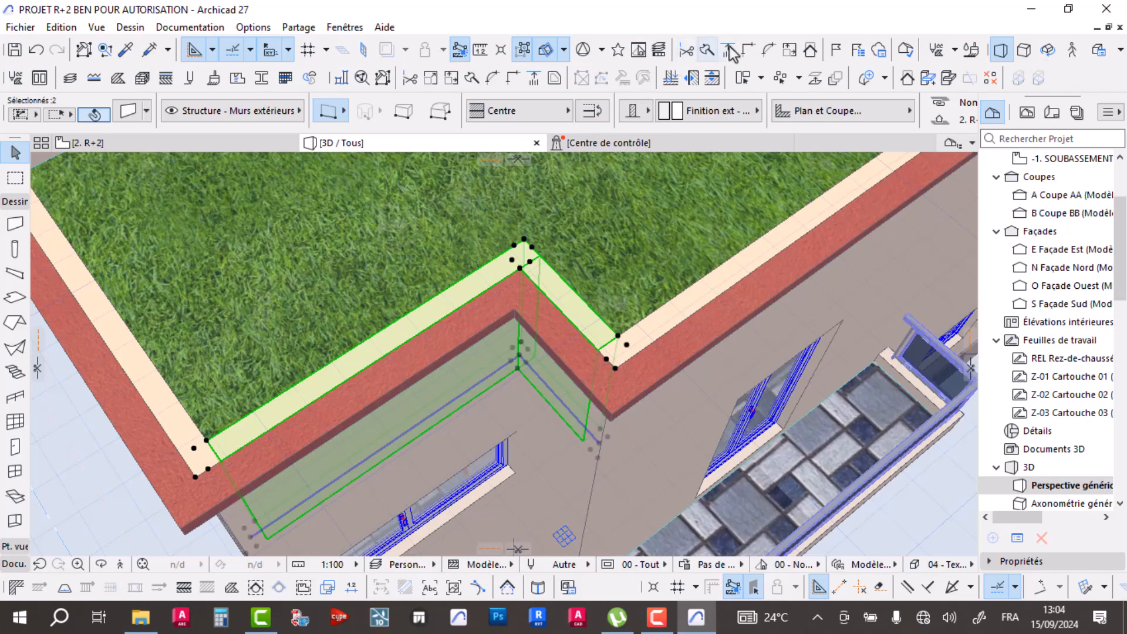
key("Escape")
- Examine the edge line below the parapet's recessed corner and the facade around the balconies
middle_click_drag(547, 311, 526, 384, "shift")
scroll(531, 373, "up", 5)
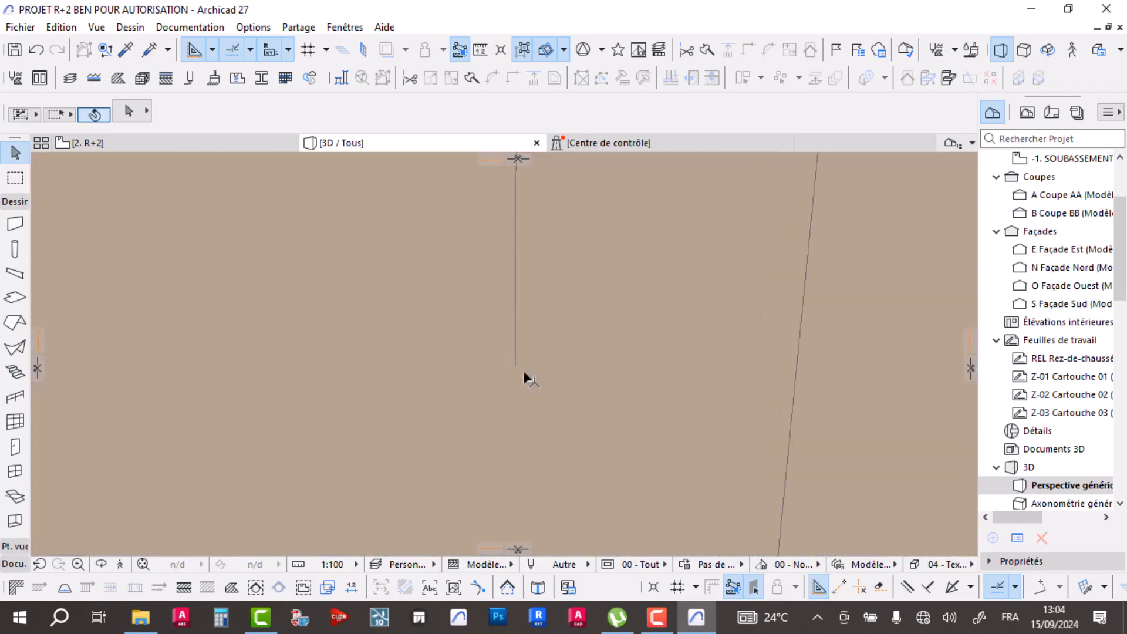
scroll(520, 370, "up", 3)
middle_click_drag(511, 360, 607, 319, "shift")
scroll(504, 354, "down", 5)
middle_click_drag(650, 354, 355, 386, "shift")
scroll(355, 298, "up", 3)
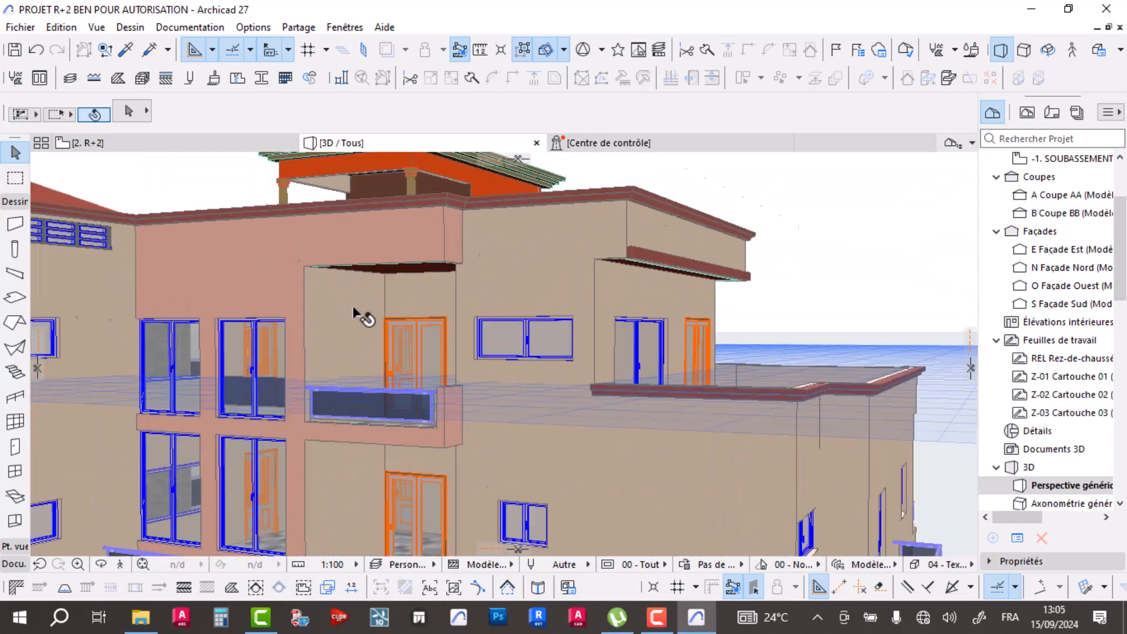
- Paint the R+2 balcony's side wall next to the salmon facade with the blue striped Déco - Textile surface
left_click(971, 50)
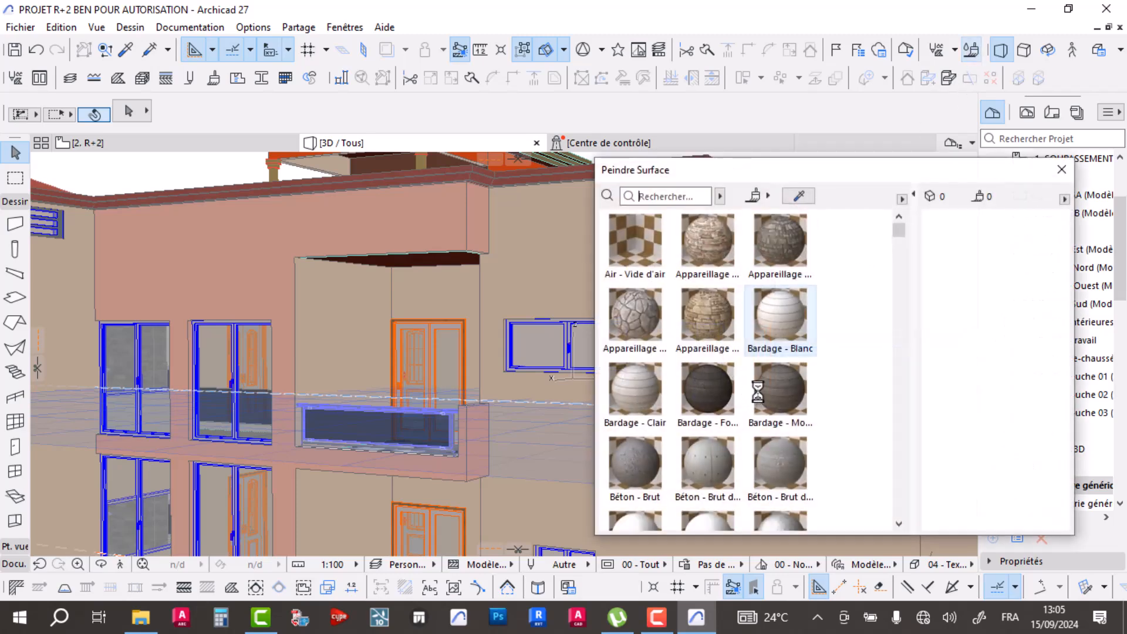
scroll(757, 390, "down", 5)
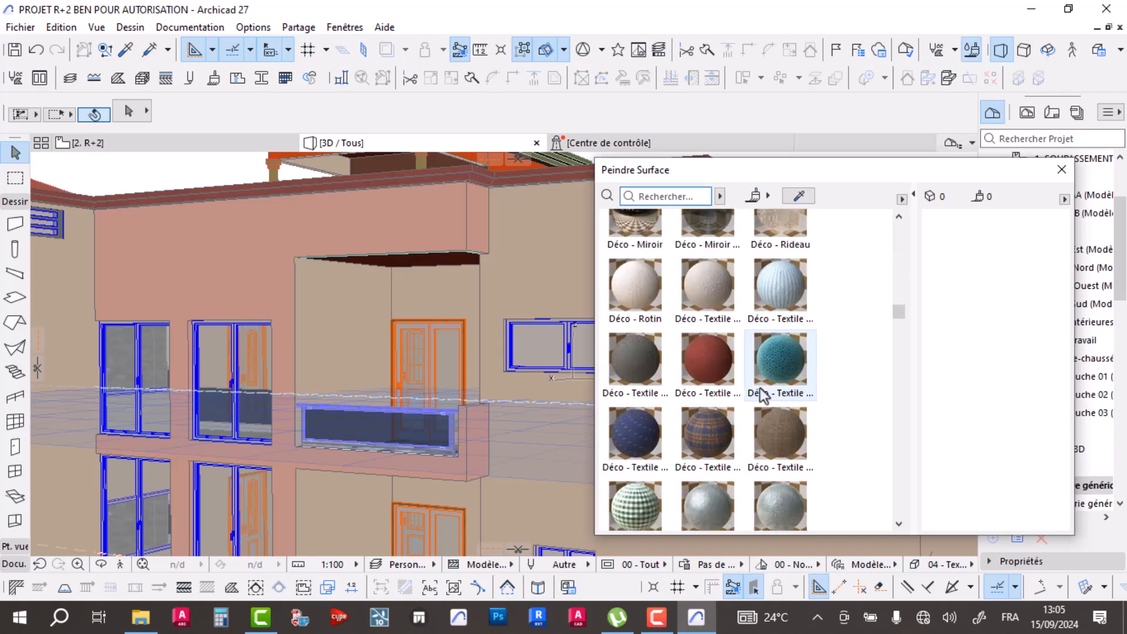
left_click(789, 293)
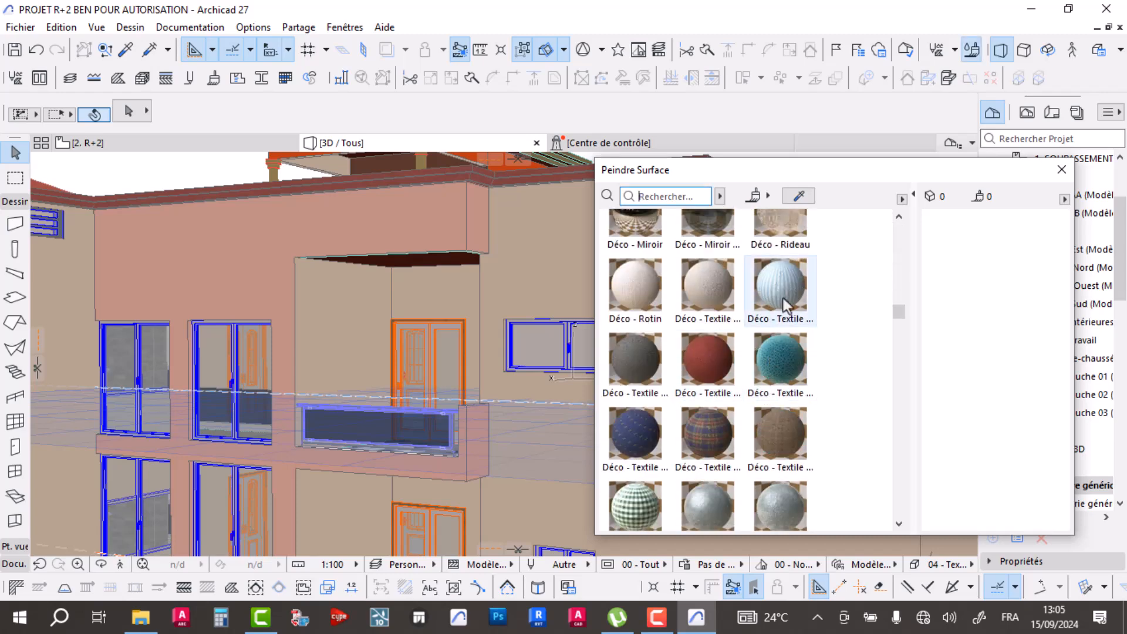
left_click(343, 301)
scroll(337, 314, "up", 6)
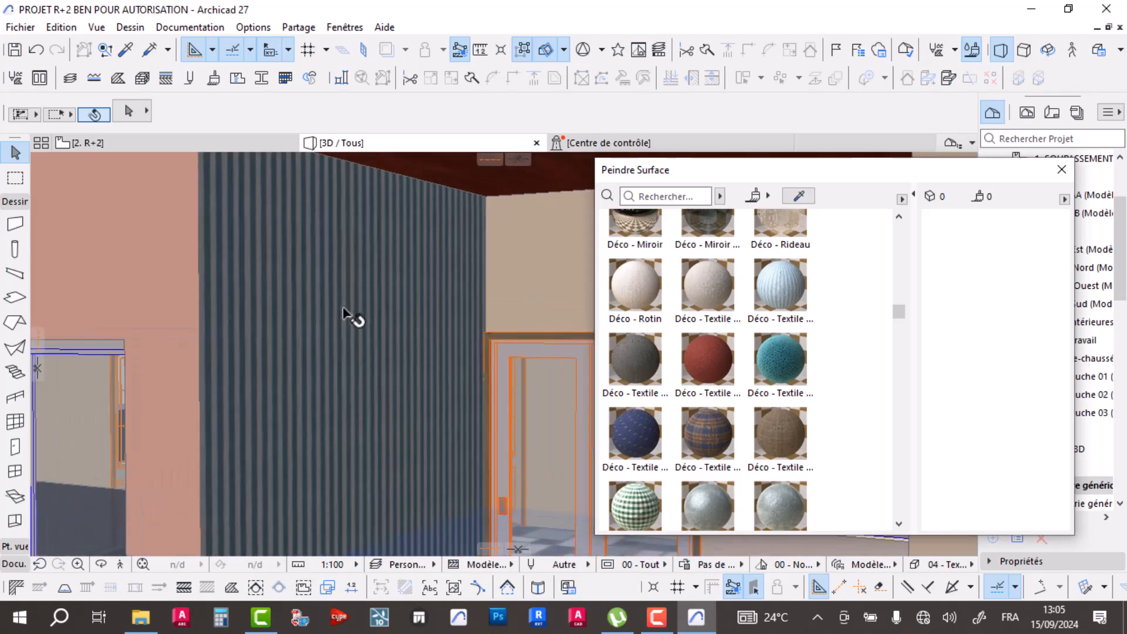
scroll(338, 317, "down", 6)
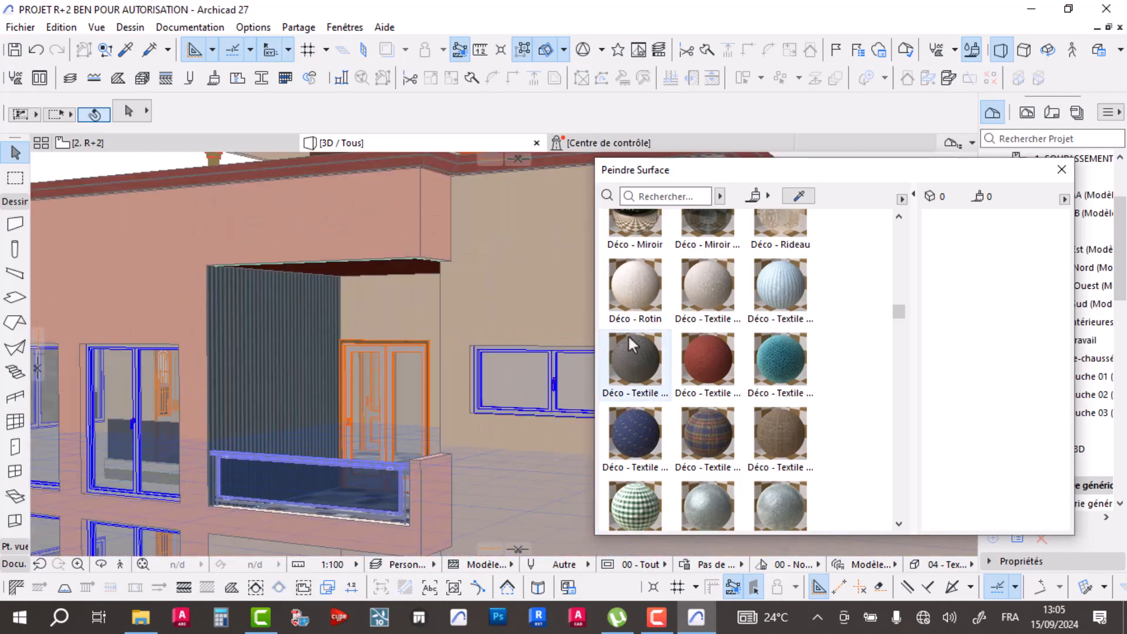
- Try the Déco - Rotin surface on the R+2 balcony's door wall, and undo it
left_click(646, 303)
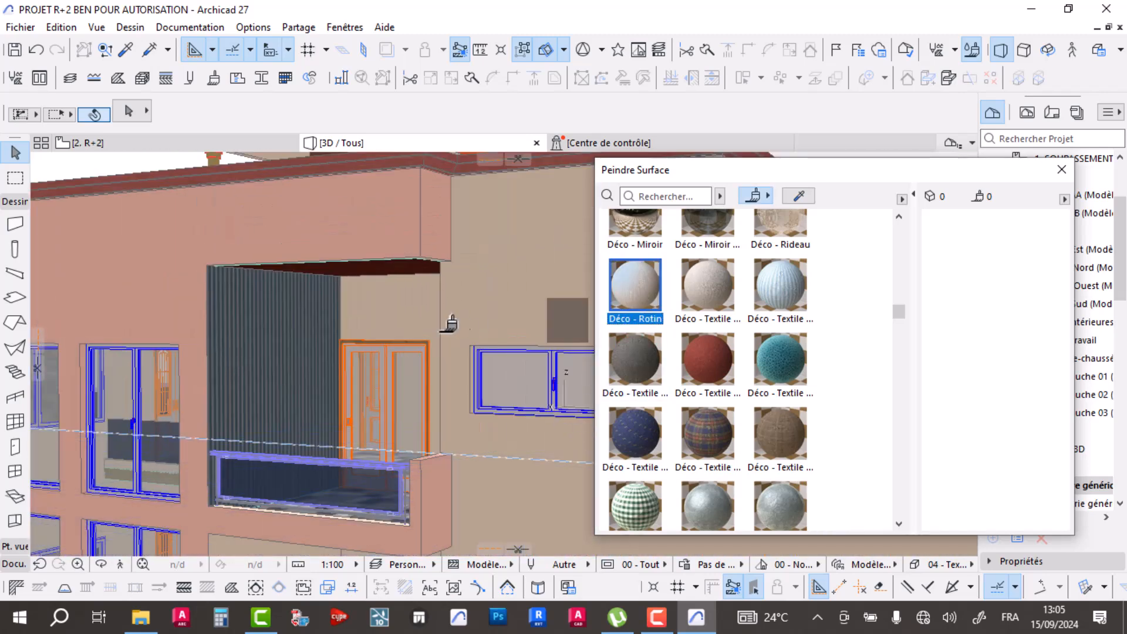
left_click(391, 305)
scroll(381, 300, "up", 6)
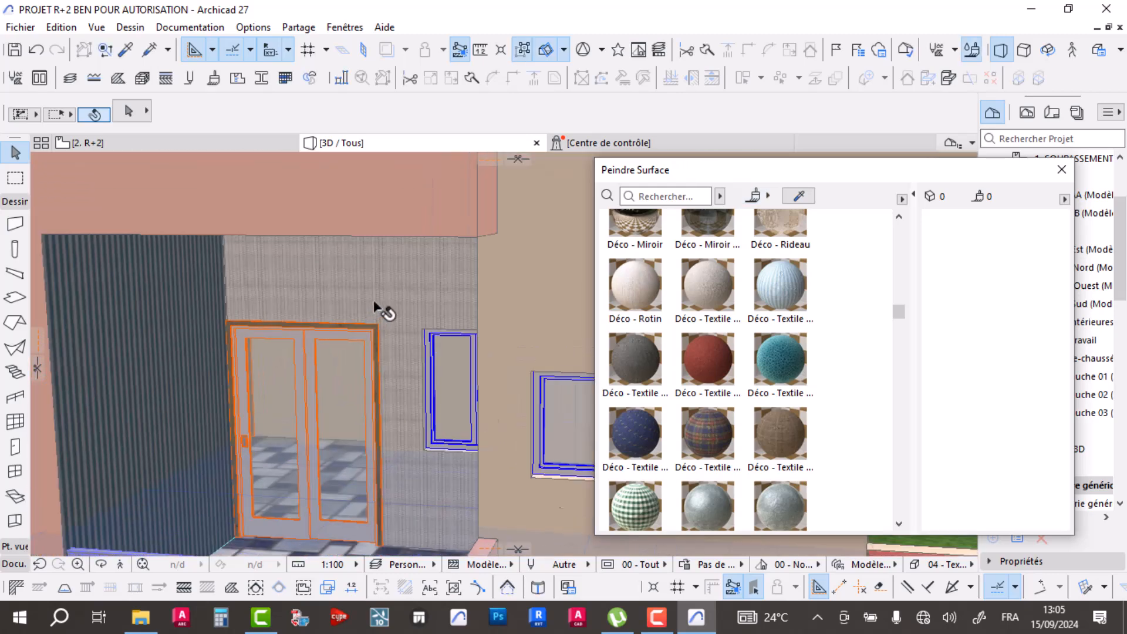
scroll(390, 287, "up", 3)
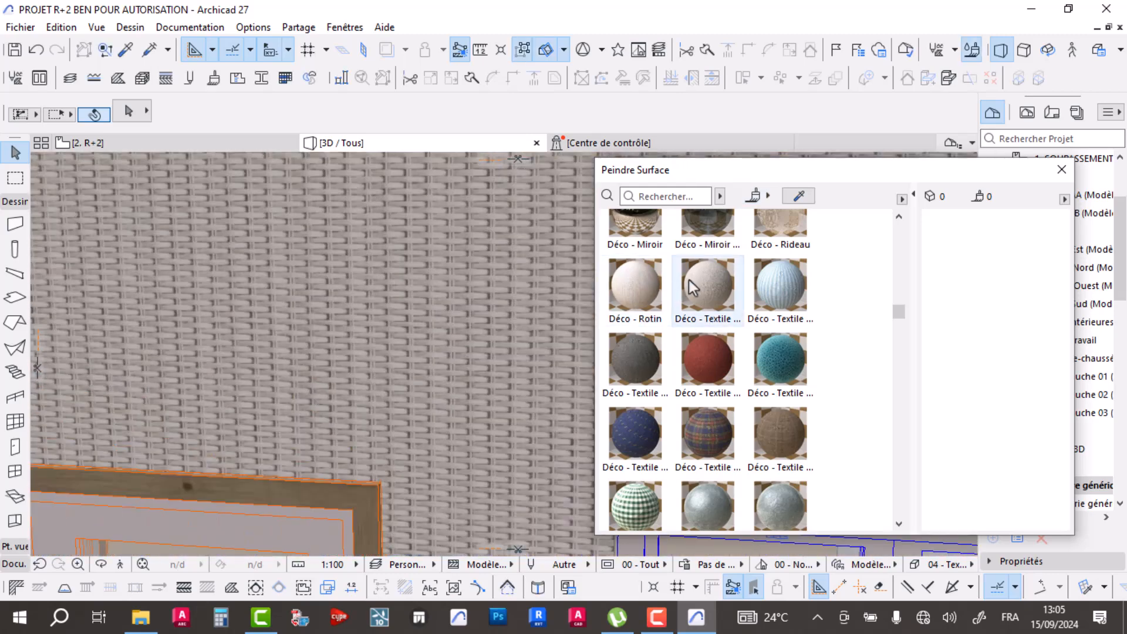
key("ctrl+z")
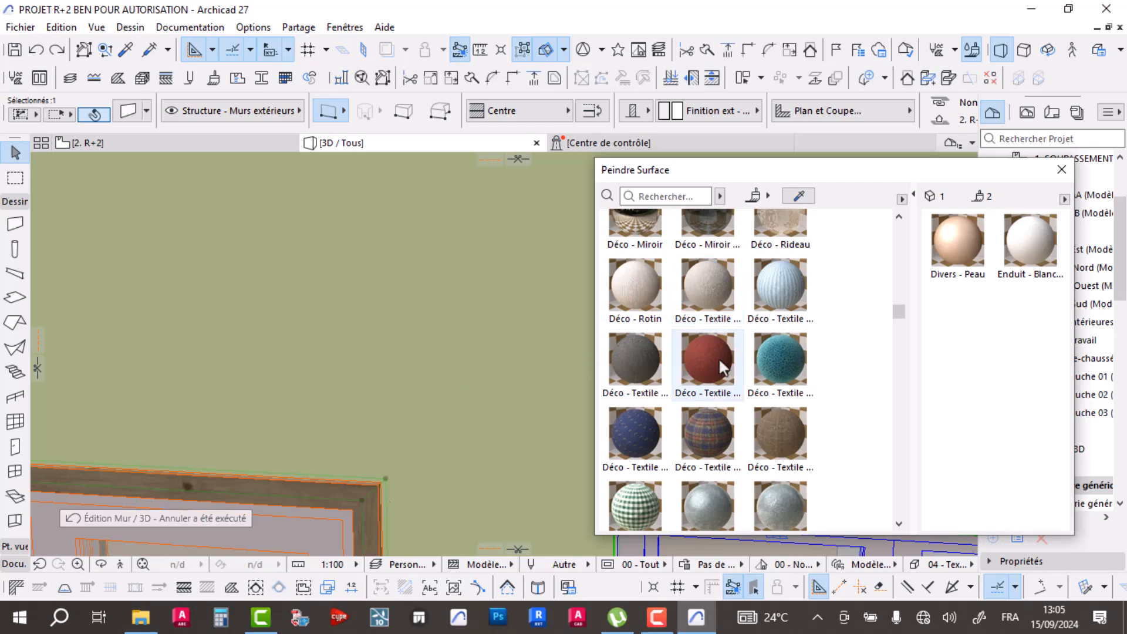
key("Escape")
- Paint the R+2 balcony's door wall with the Isolation - Polystyrène surface
scroll(744, 367, "down", 3)
scroll(744, 393, "down", 2)
scroll(744, 399, "down", 1)
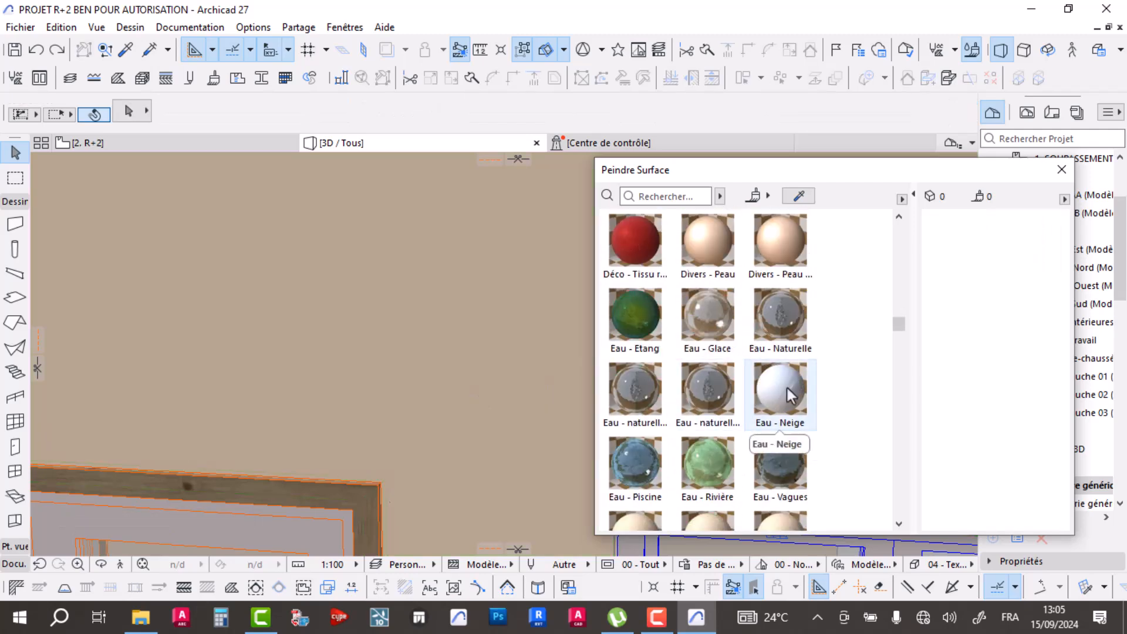
scroll(757, 405, "down", 3)
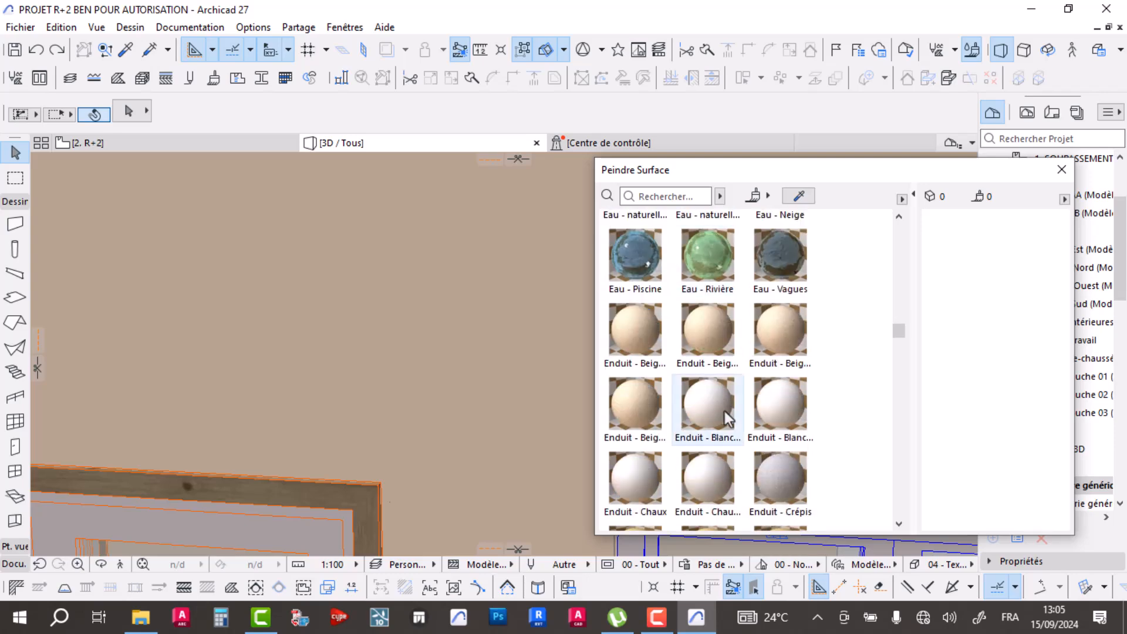
scroll(769, 482, "down", 3)
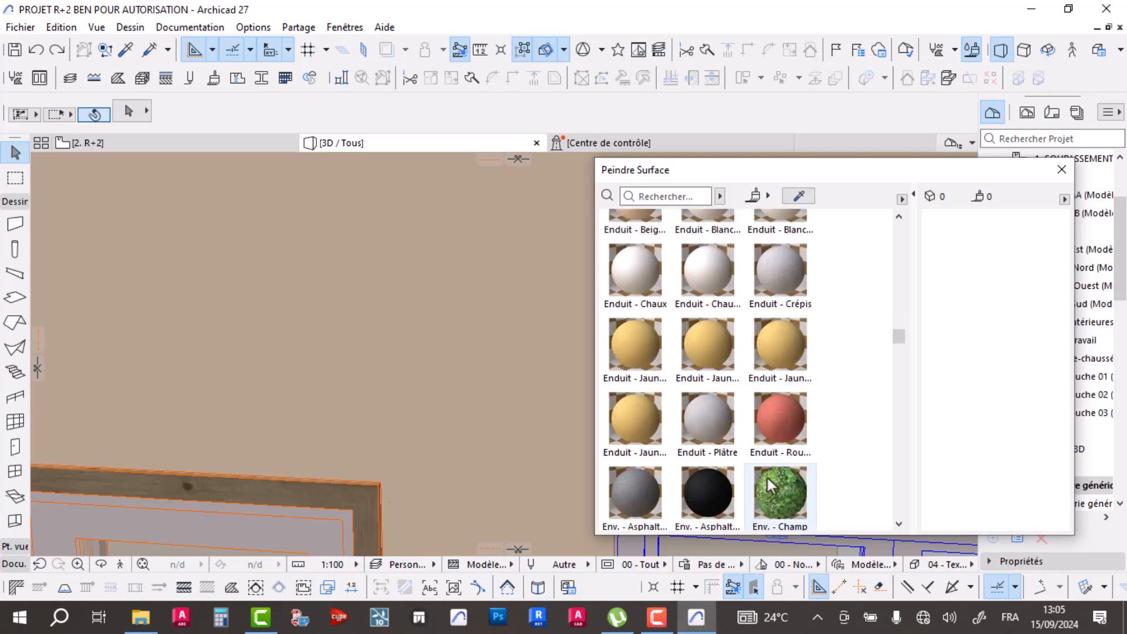
left_click(771, 375)
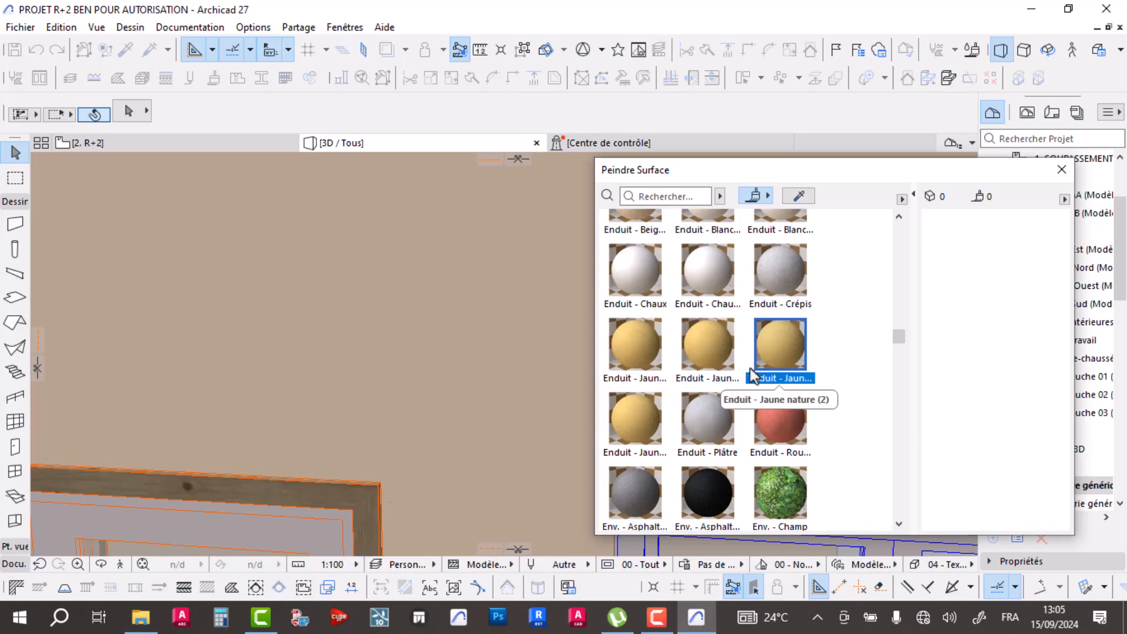
scroll(745, 373, "down", 3)
scroll(744, 373, "down", 10)
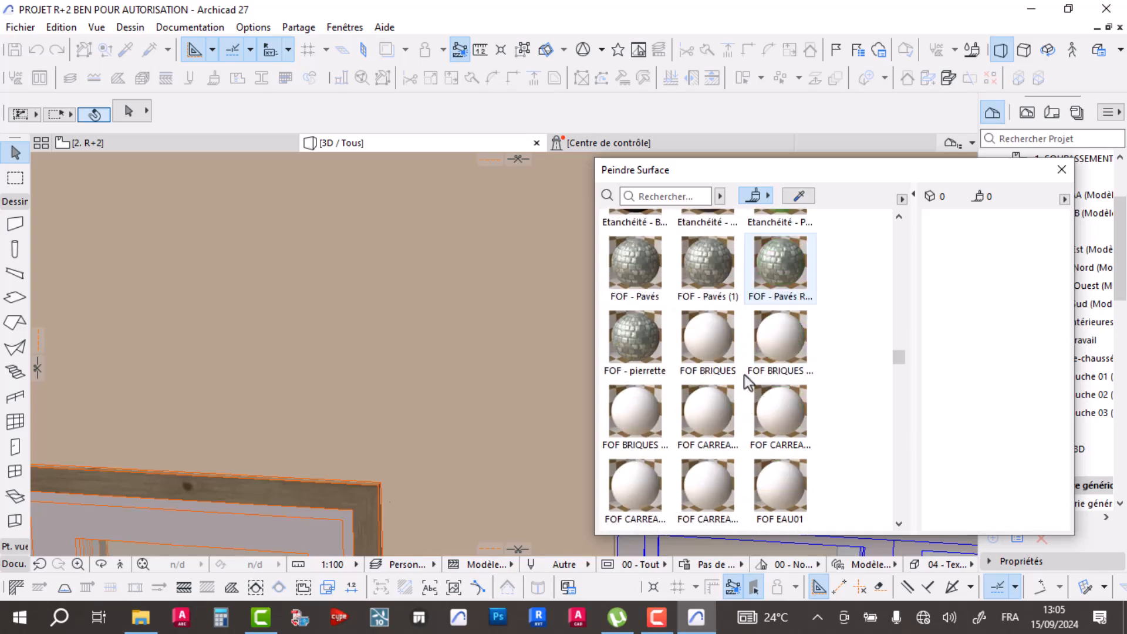
scroll(745, 375, "down", 4)
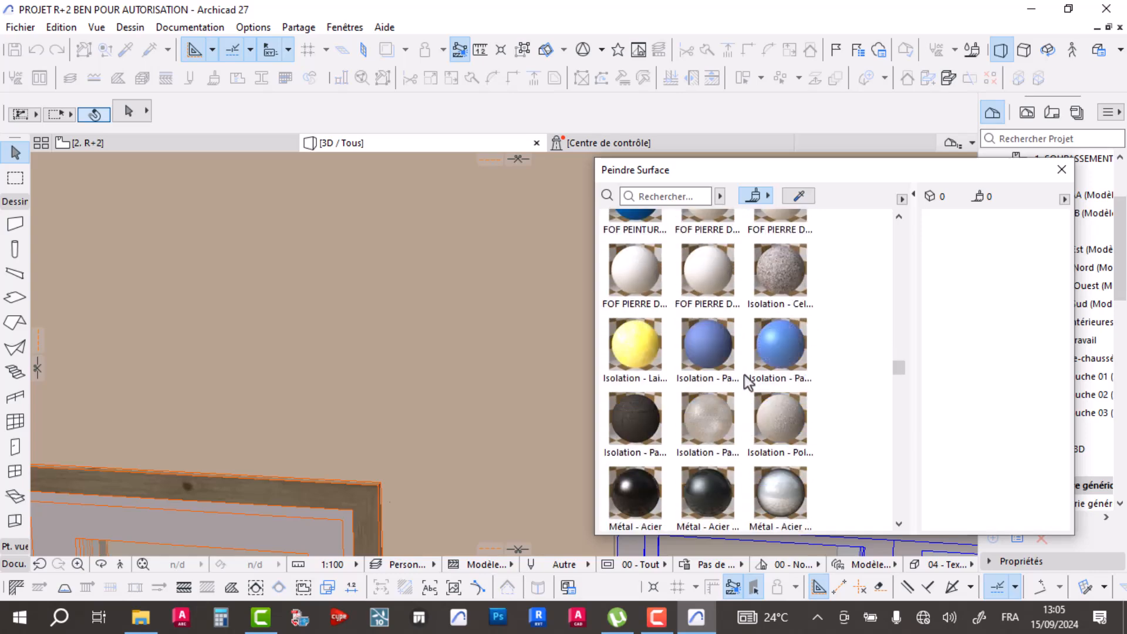
mouse_move(805, 330)
left_mouse_down()
mouse_move(452, 337)
mouse_move(465, 340)
mouse_move(404, 374)
left_mouse_up()
scroll(404, 373, "down", 5)
middle_click_drag(350, 363, 355, 291)
- Paint both side walls of the R+2 balcony recess with the Isolation - Polystyrène surface
left_click(773, 320)
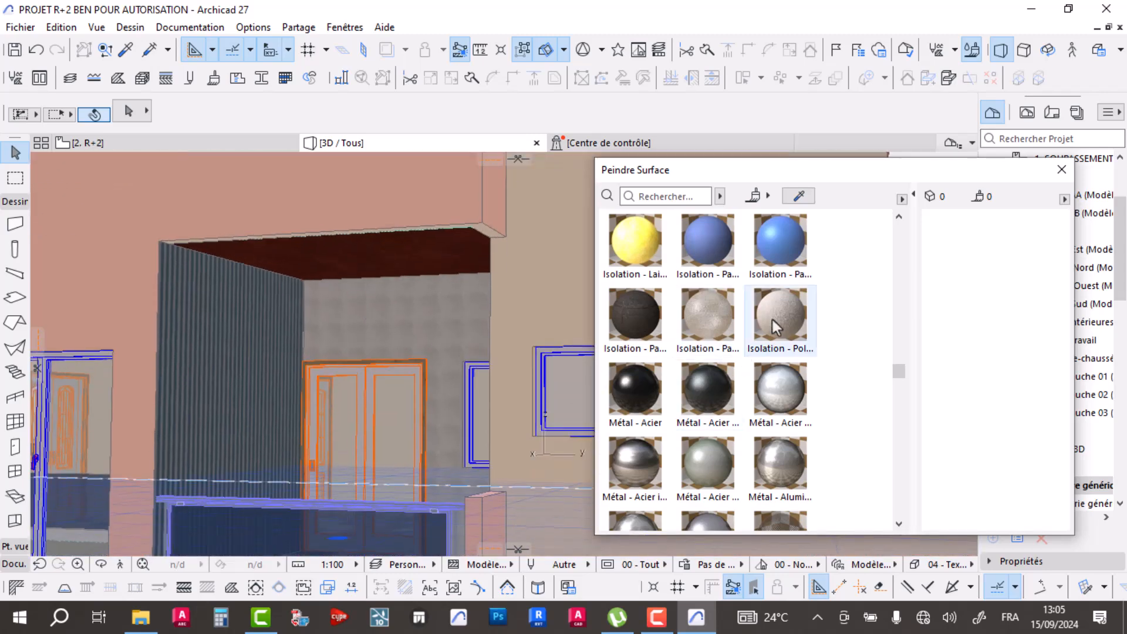
left_click(253, 318)
scroll(221, 372, "down", 3)
middle_click_drag(216, 382, 656, 379, "shift")
left_click(801, 332)
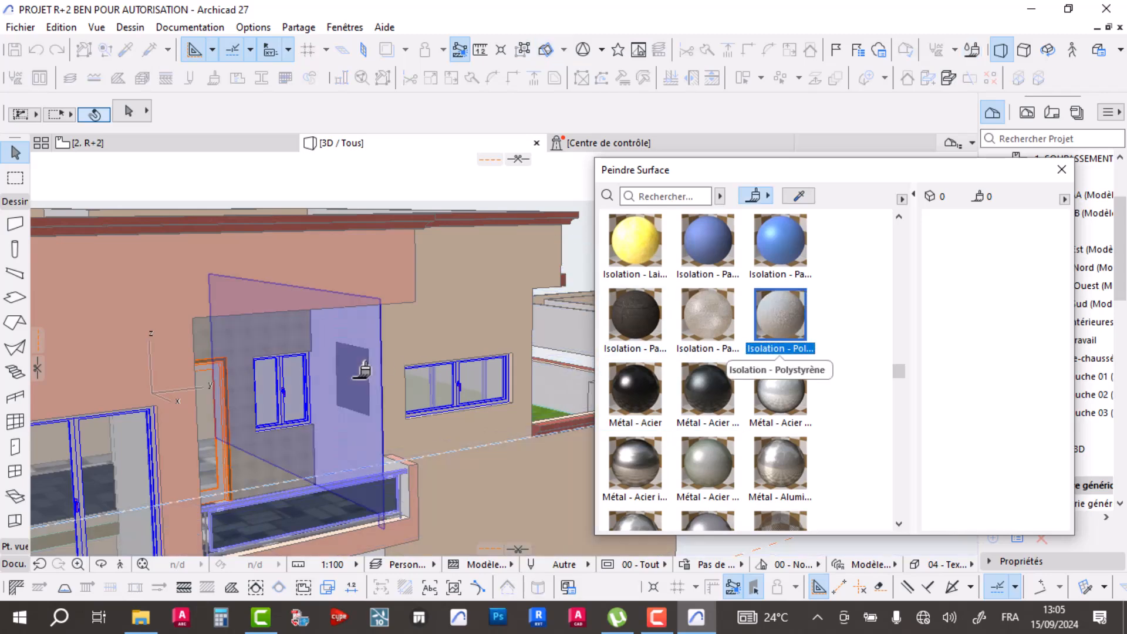
- Paint the R+1 balcony's wall containing the door and window with the Isolation - Polystyrène surface
mouse_move(331, 385)
middle_mouse_down("shift")
mouse_move(337, 400)
mouse_move(267, 394)
mouse_move(442, 430)
middle_mouse_up("shift")
scroll(341, 410, "up", 5)
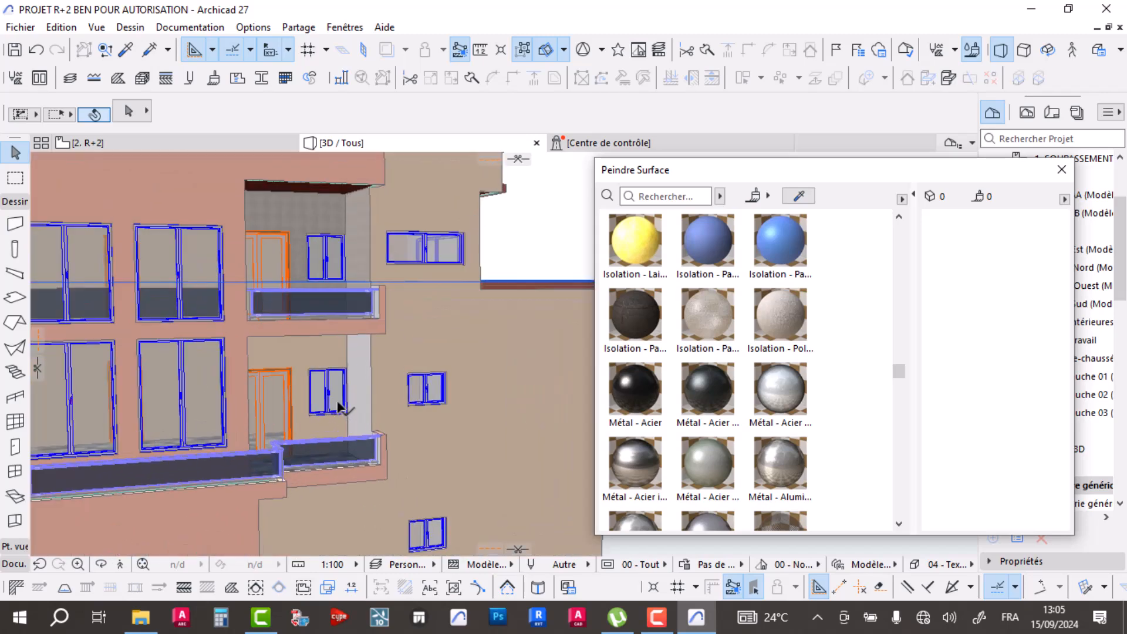
scroll(339, 406, "up", 3)
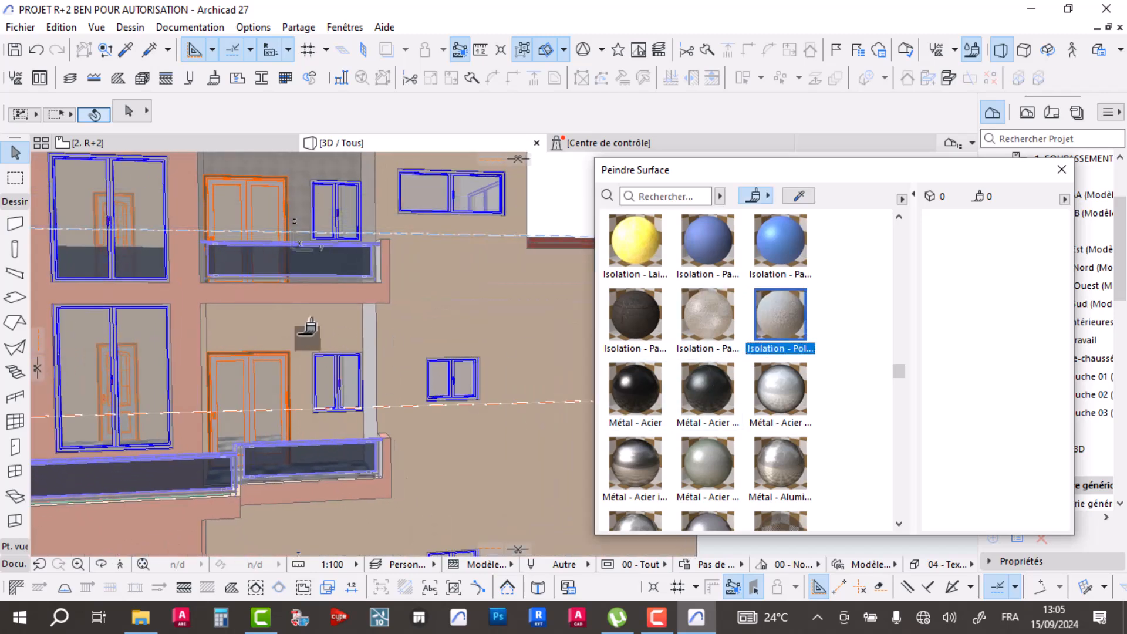
left_click(327, 370)
scroll(391, 368, "up", 1)
middle_click_drag(391, 368, 367, 301, "shift")
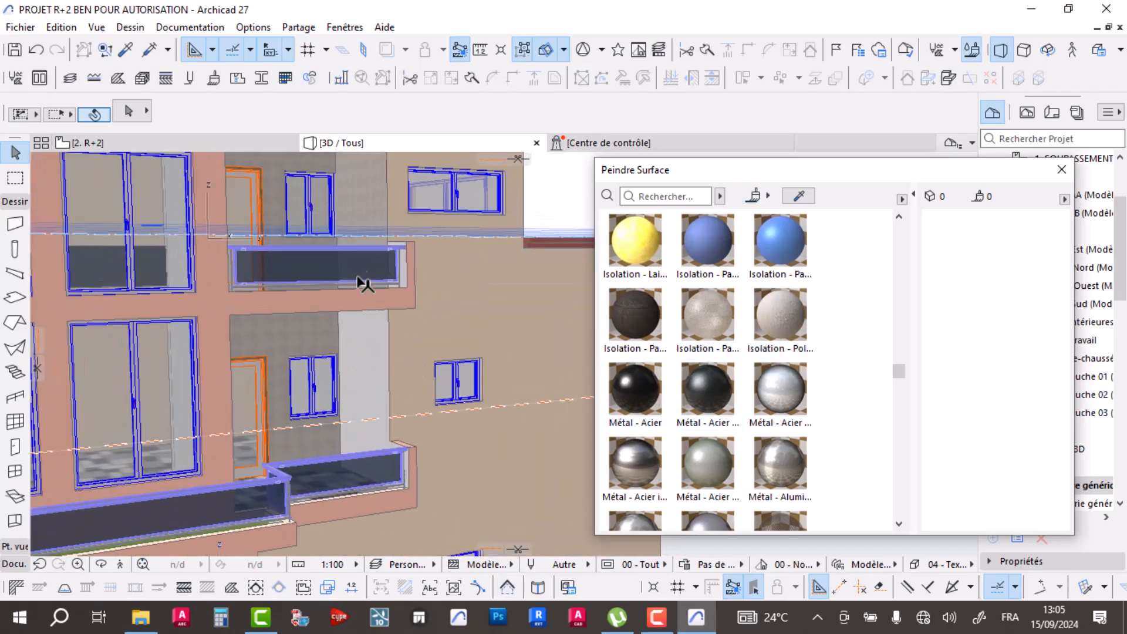
- Paint the R+1 balcony's side wall nearest the window with the Isolation - Polystyrène surface
left_click(799, 324)
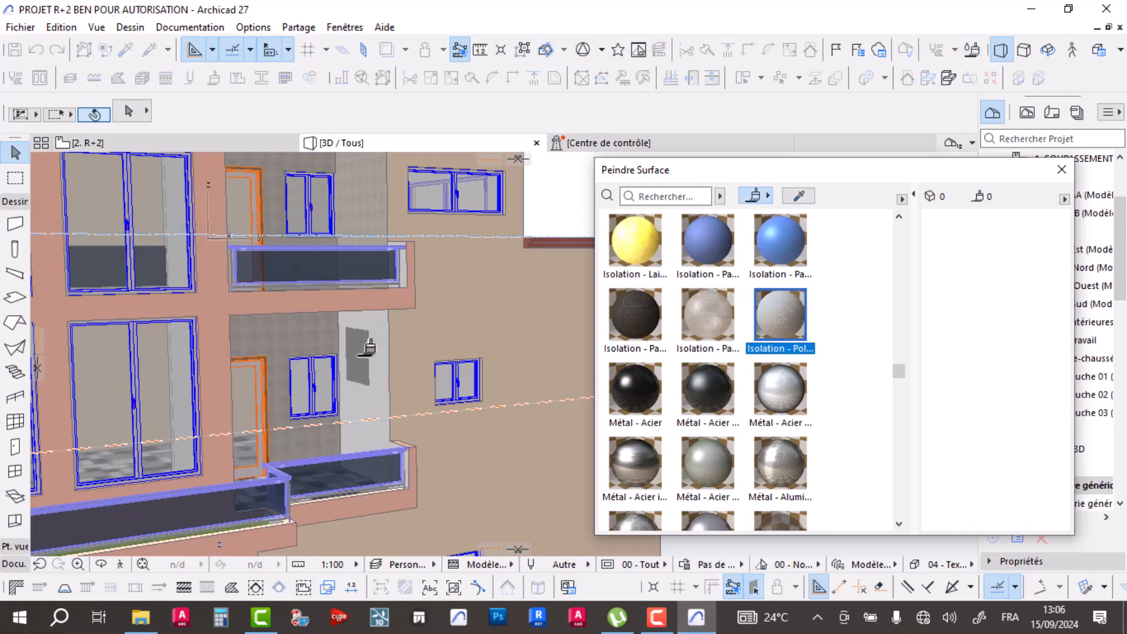
left_click(362, 367)
mouse_move(362, 367)
middle_mouse_down("shift")
mouse_move(406, 418)
mouse_move(401, 333)
middle_mouse_up("shift")
left_click(401, 333)
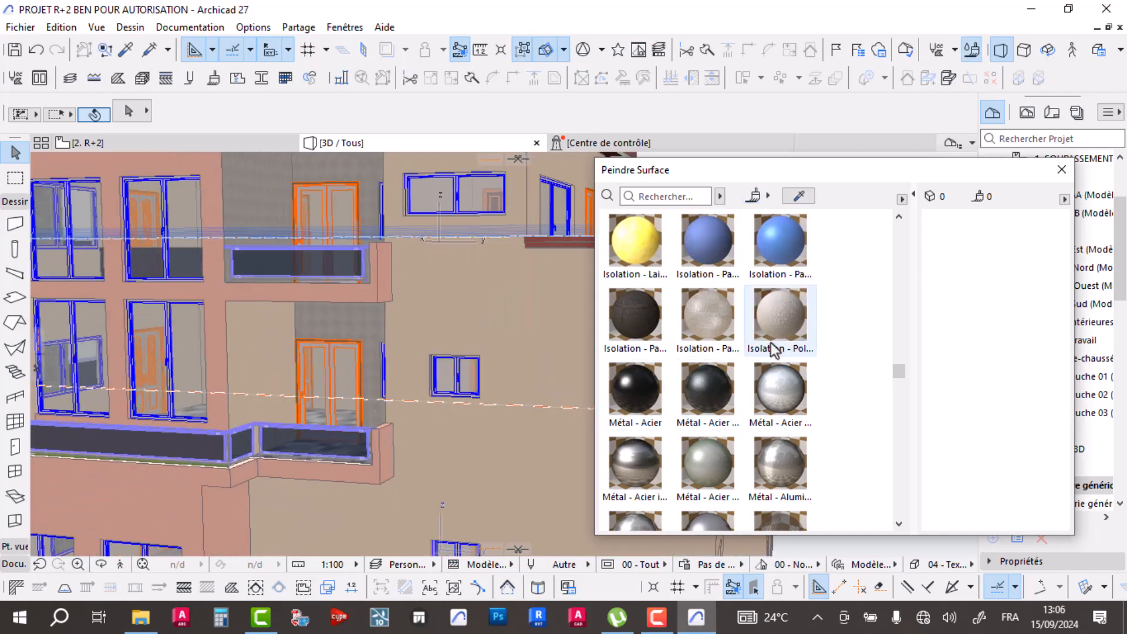
- Close the Peindre Surface palette and open the R+2 floor plan at the café terrace
scroll(270, 340, "down", 3)
mouse_move(270, 352)
middle_mouse_down("shift")
mouse_move(269, 327)
mouse_move(434, 421)
mouse_move(305, 352)
middle_mouse_up("shift")
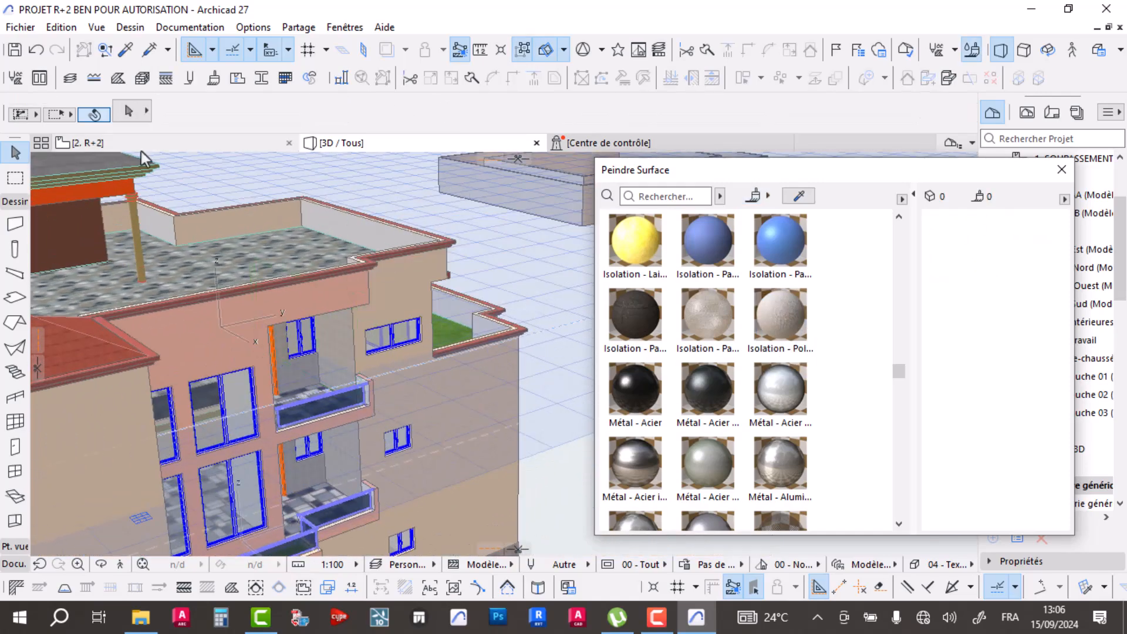
scroll(1101, 194, "up", 2)
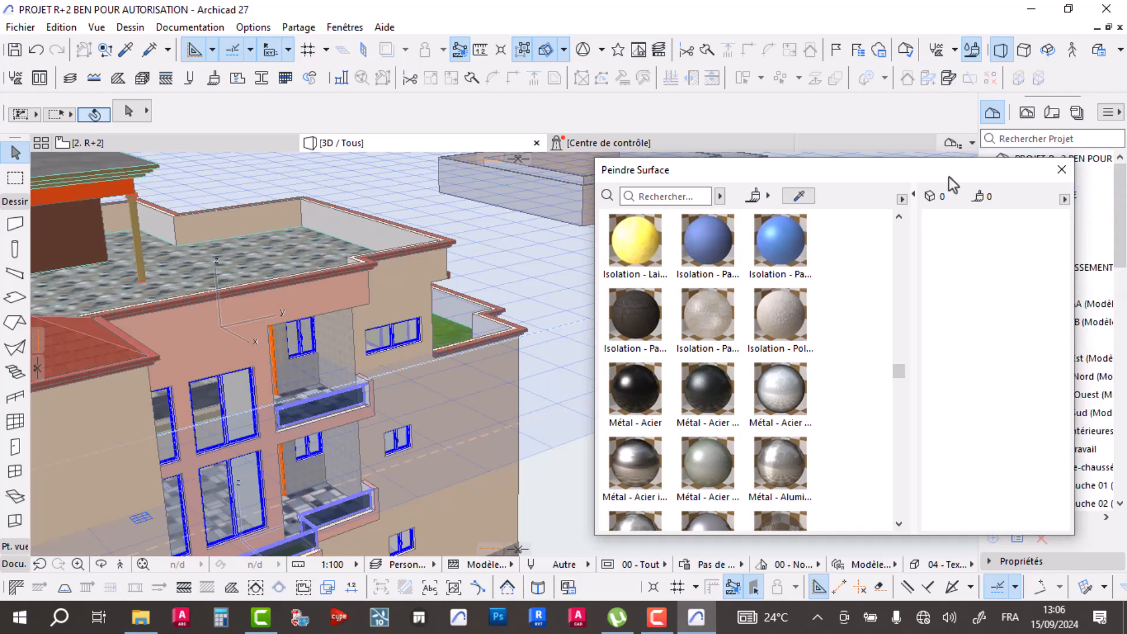
left_click(1061, 171)
double_click(1050, 212)
scroll(501, 289, "down", 2)
scroll(599, 340, "up", 5)
- Split the long exterior wall below the Salle de sport at the outer face of the café terrace's window and door wall
left_click(614, 310)
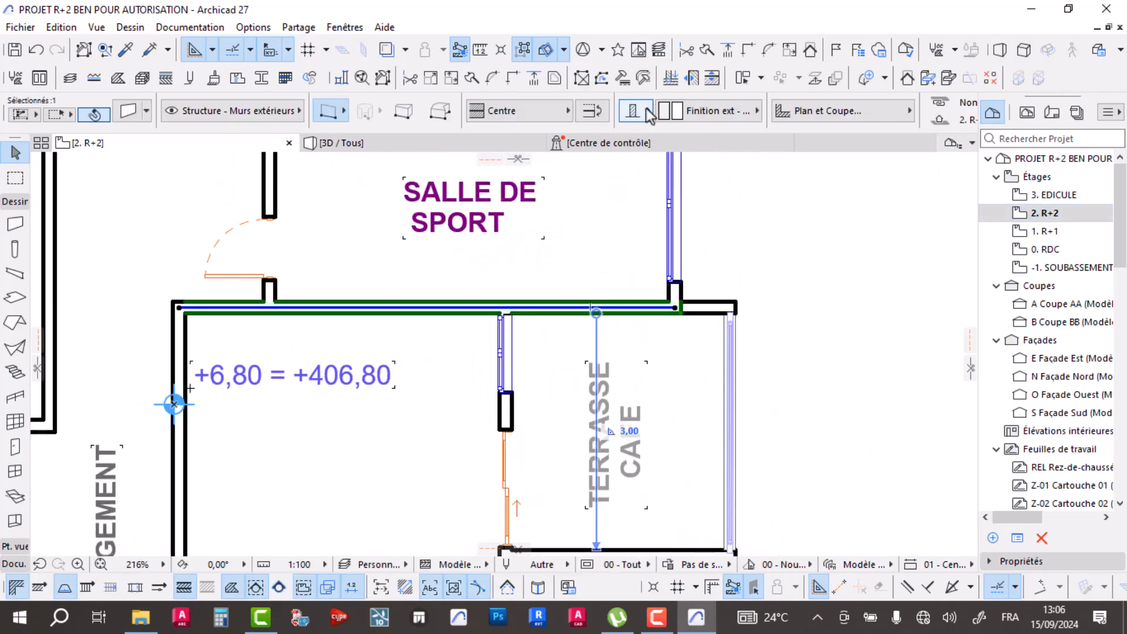
scroll(537, 324, "up", 4)
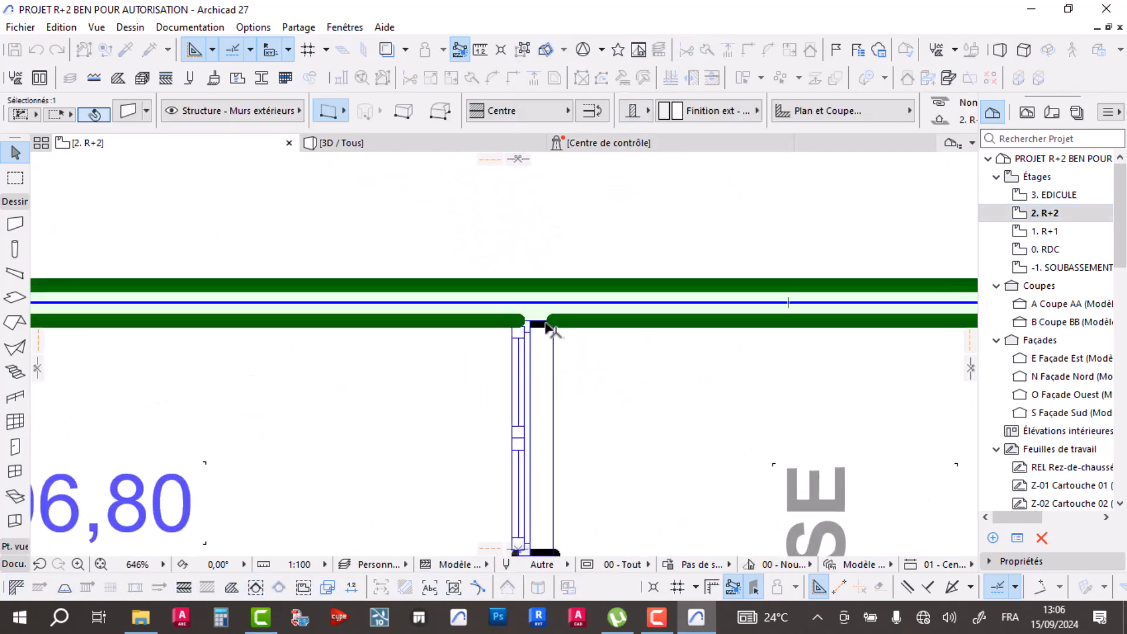
left_click(611, 282)
left_click(466, 314)
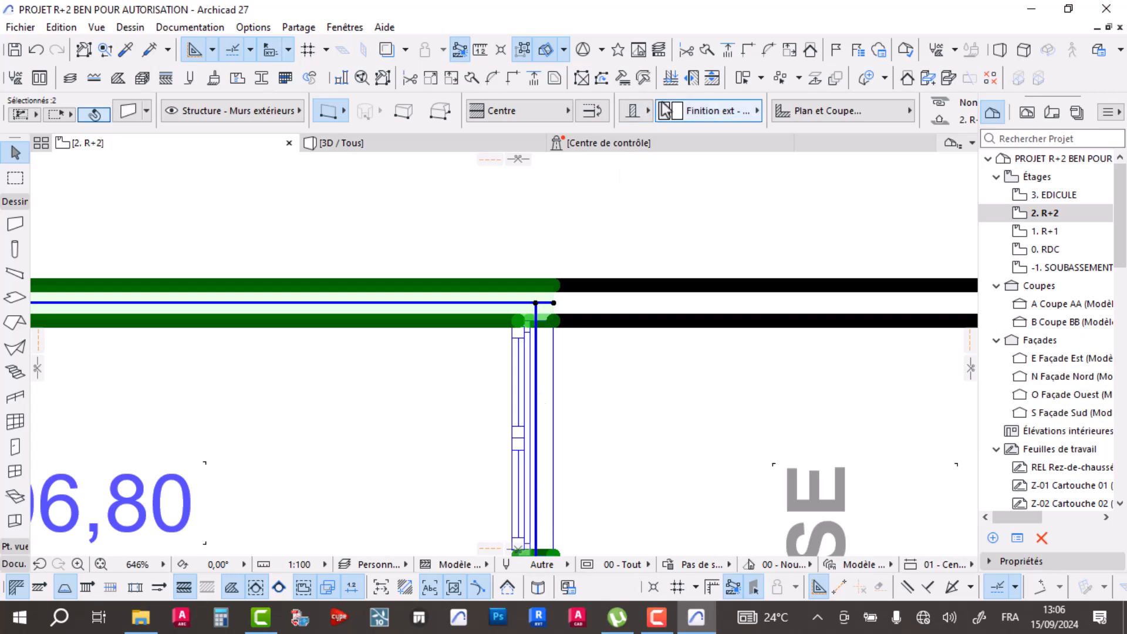
scroll(377, 370, "down", 5)
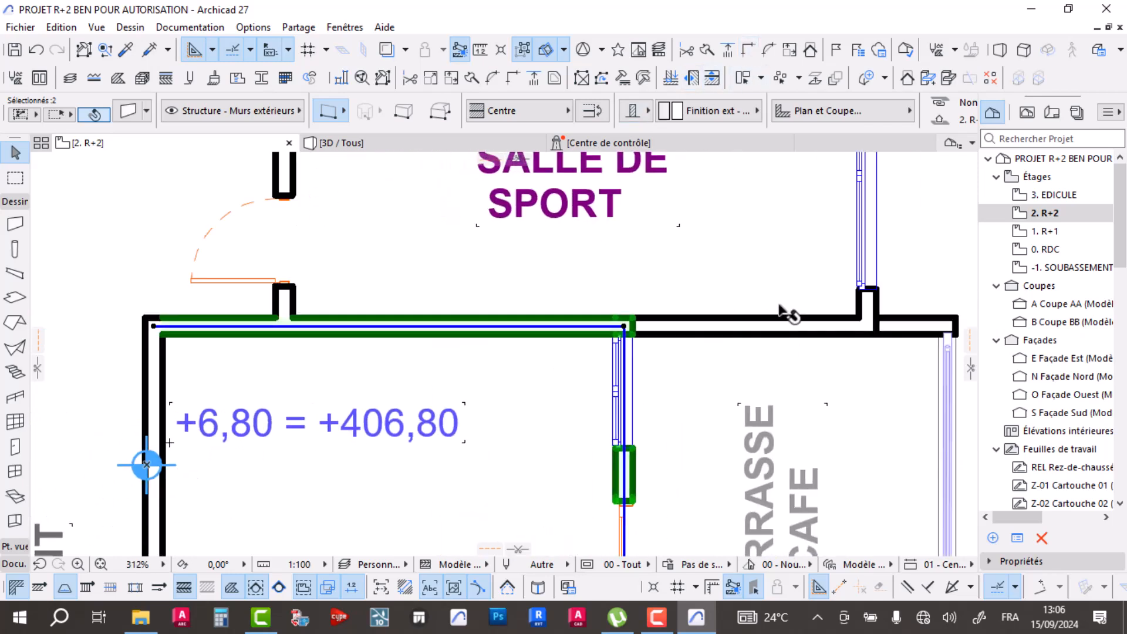
left_click(762, 343)
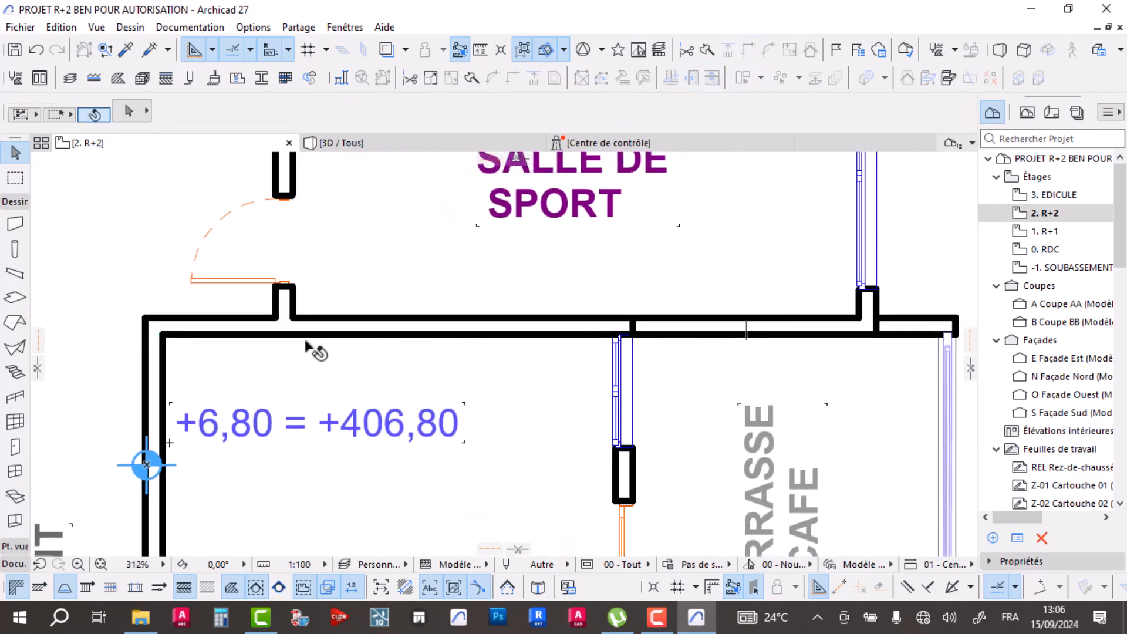
left_click(156, 386, "alt")
key("Escape")
- Examine the balcony recess walls and the surrounding façades in the 3D view
left_click(382, 148)
scroll(336, 402, "up", 10)
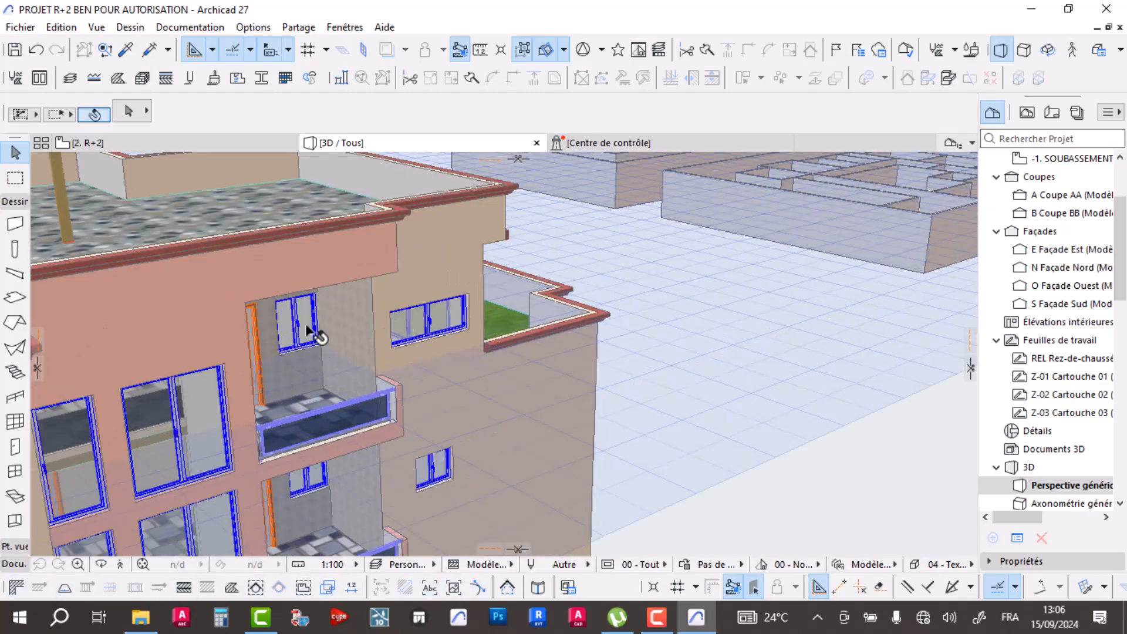
scroll(273, 294, "down", 10)
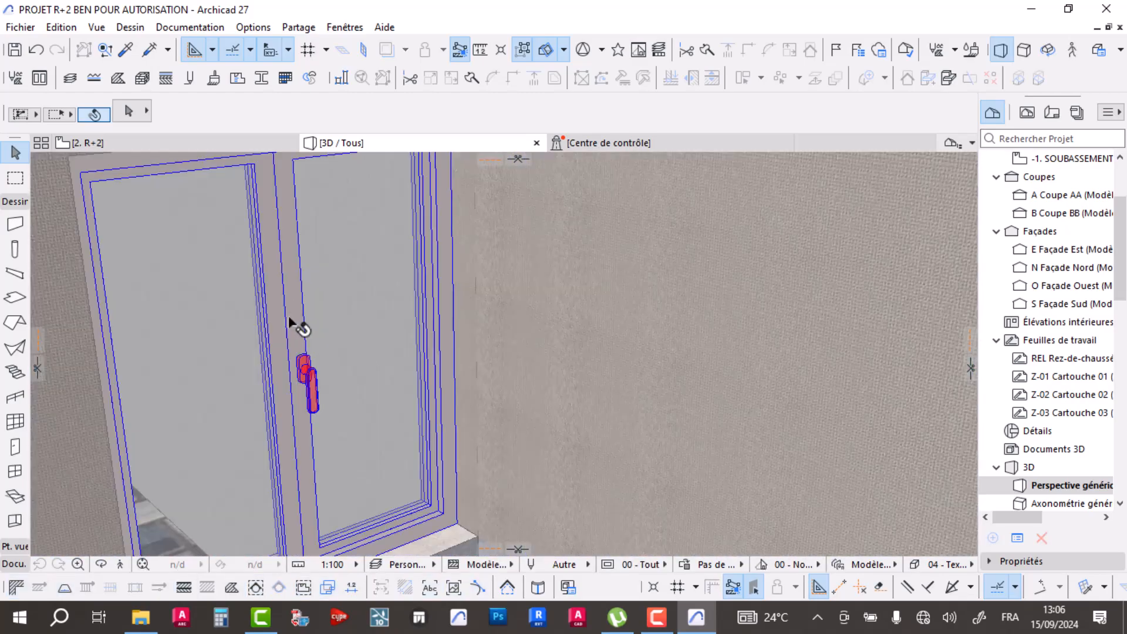
middle_click_drag(406, 363, 214, 350, "shift")
scroll(385, 355, "up", 3)
middle_click_drag(388, 353, 388, 338, "shift")
middle_click_drag(397, 439, 317, 396, "shift")
scroll(427, 362, "down", 3)
middle_click_drag(428, 281, 397, 325, "shift")
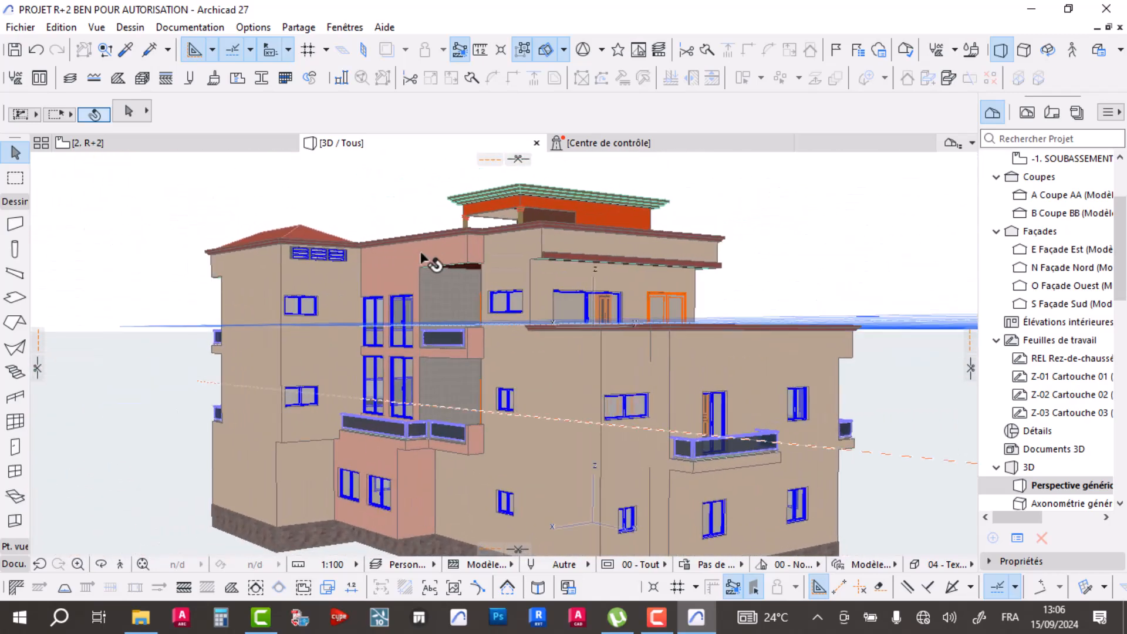
scroll(415, 445, "up", 4)
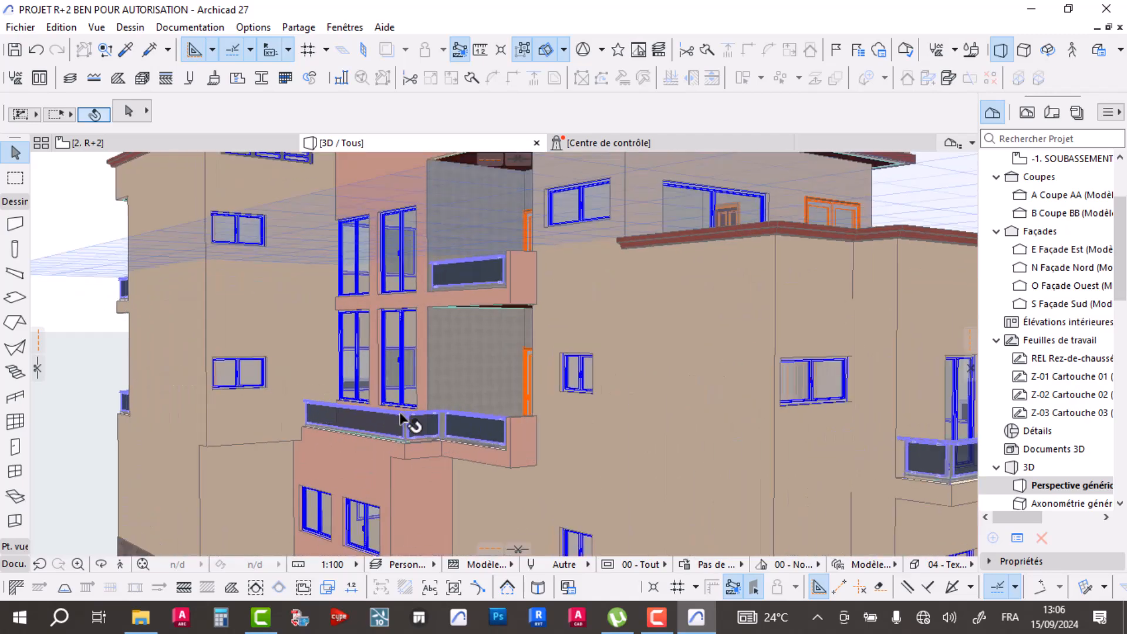
scroll(408, 416, "down", 4)
middle_click_drag(388, 352, 847, 218, "shift")
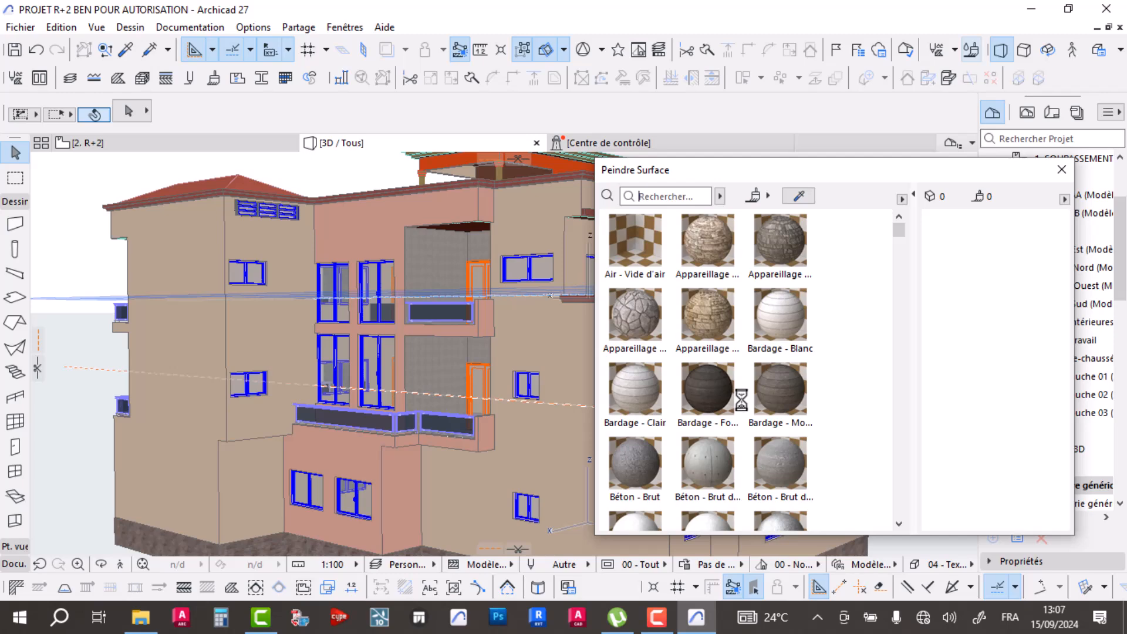
scroll(741, 399, "down", 10)
scroll(741, 405, "down", 12)
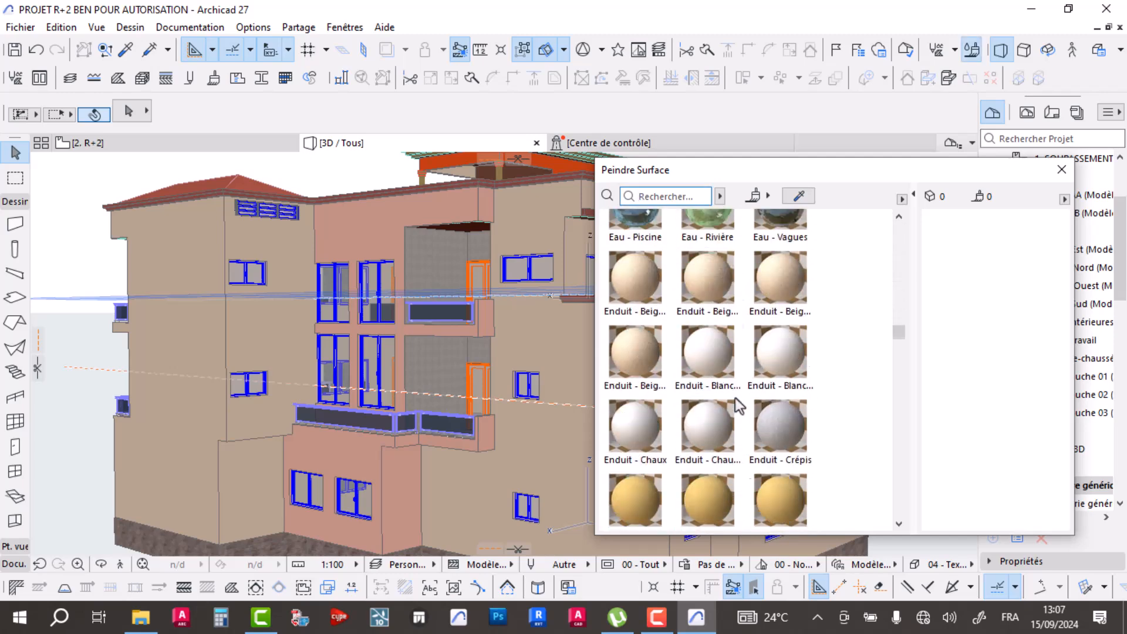
scroll(739, 411, "down", 12)
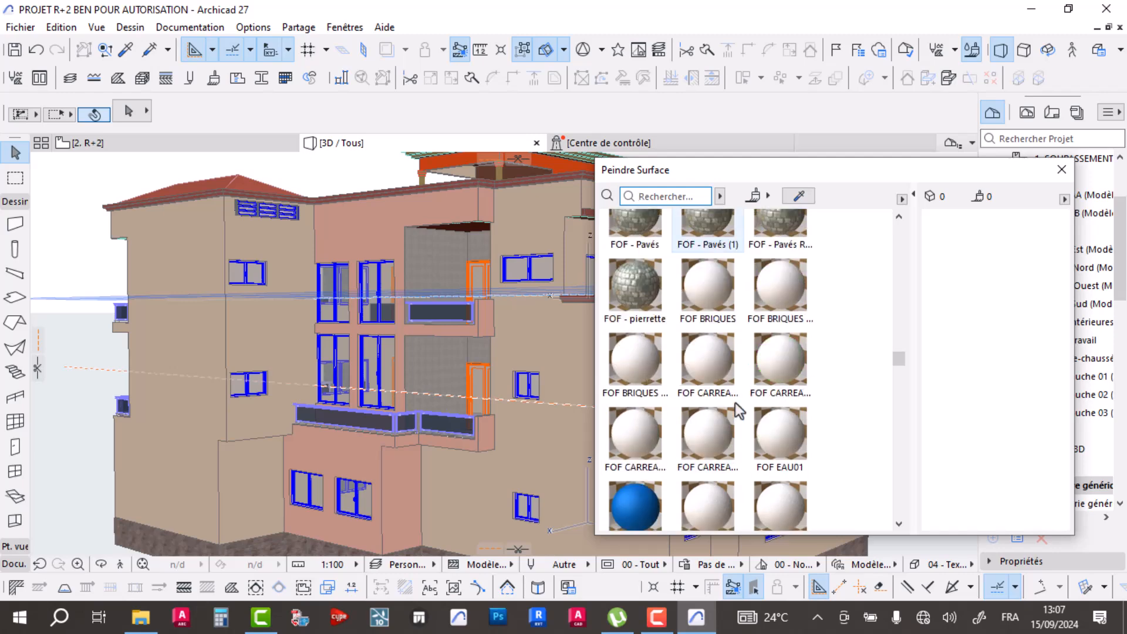
scroll(739, 412, "down", 5)
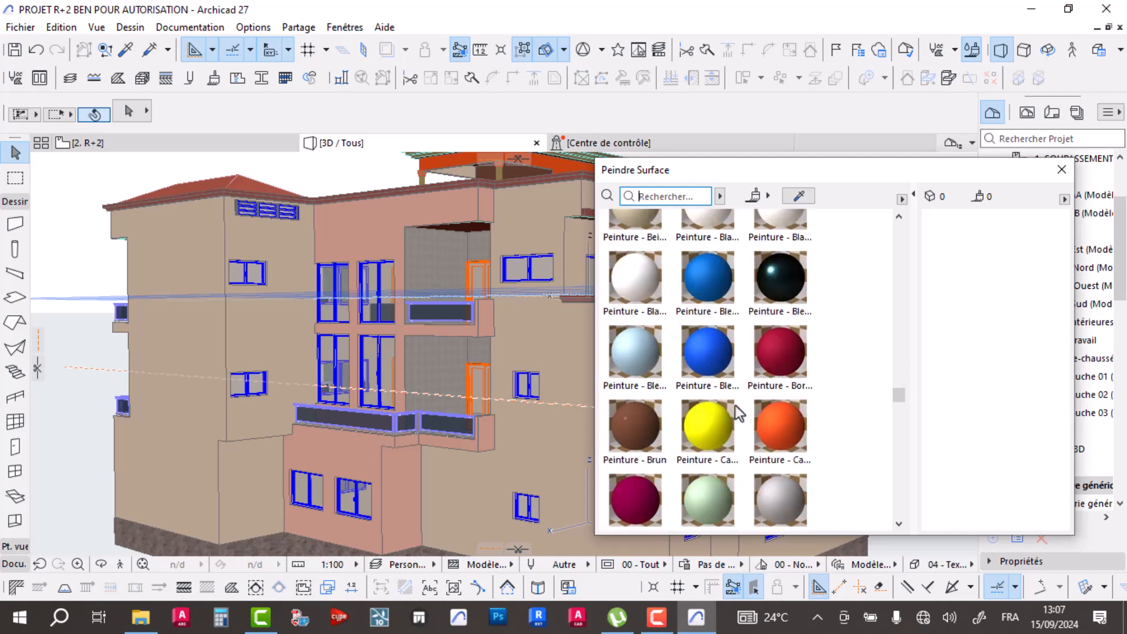
scroll(739, 412, "down", 6)
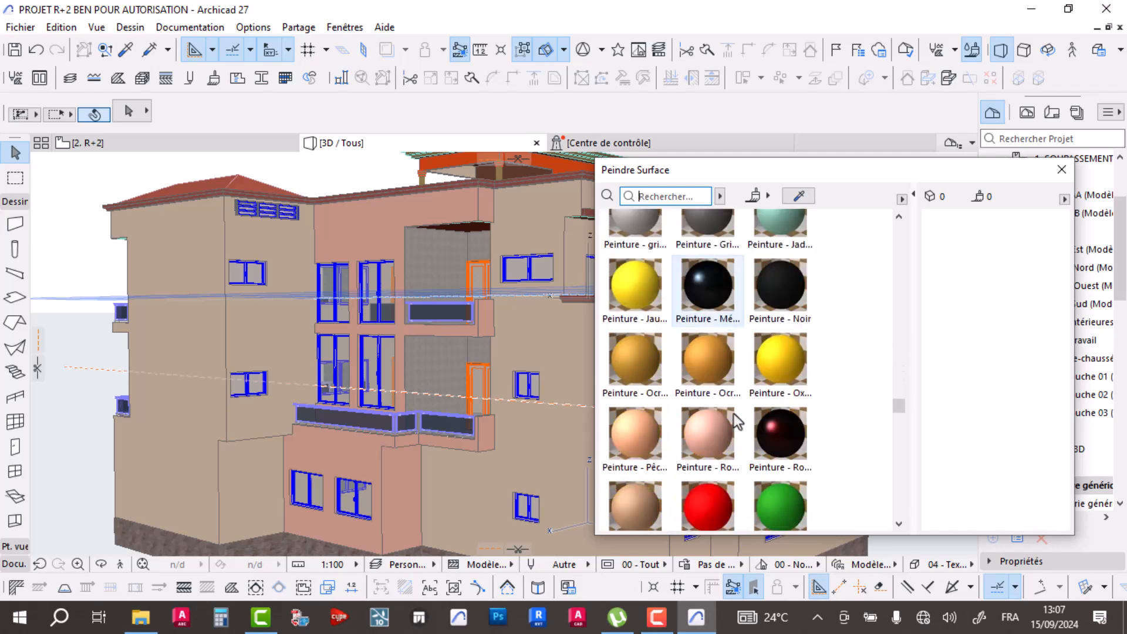
scroll(744, 449, "down", 8)
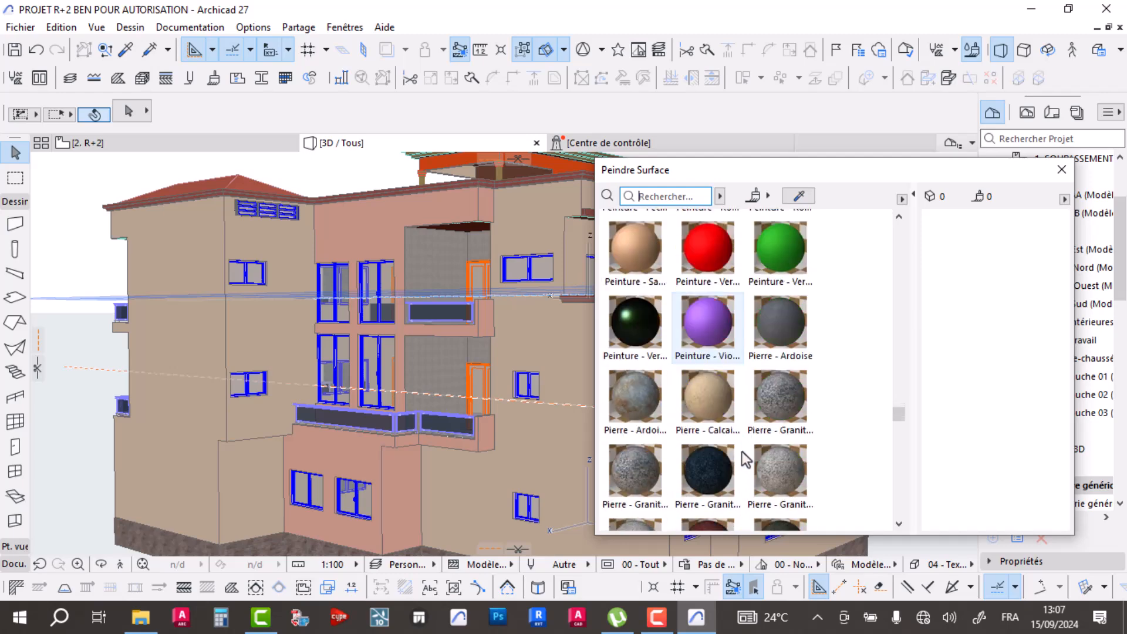
scroll(738, 445, "down", 8)
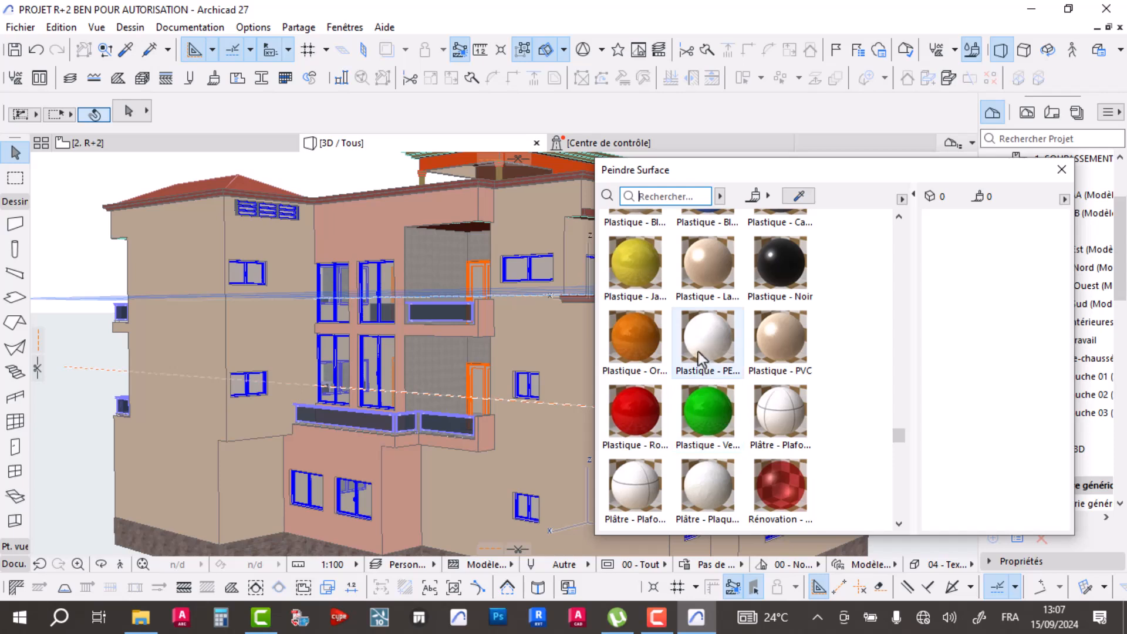
left_click(786, 332)
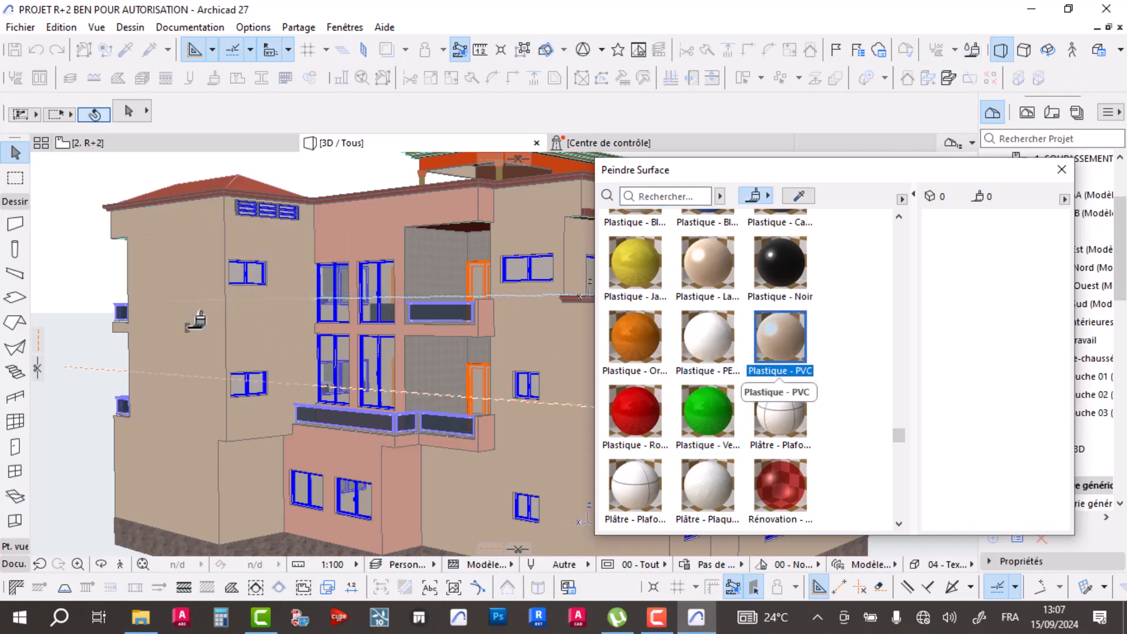
key("Escape")
- Try painting the blank R+2 side wall under the tiled roof with the orange Plastique surface
scroll(150, 270, "up", 3)
scroll(170, 261, "up", 2)
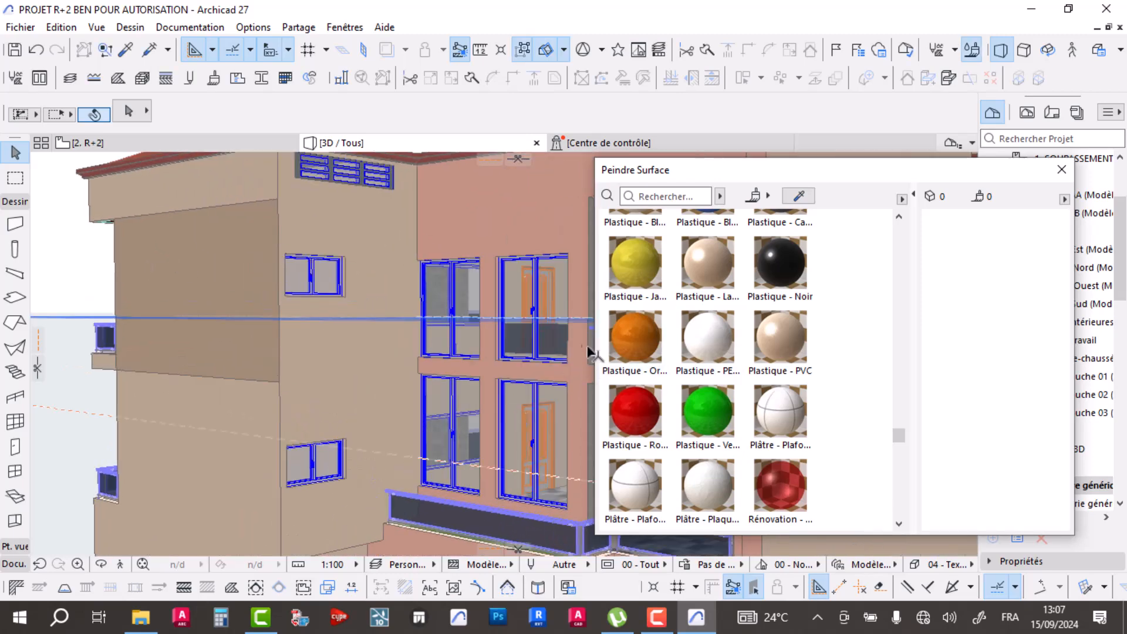
left_click(629, 332)
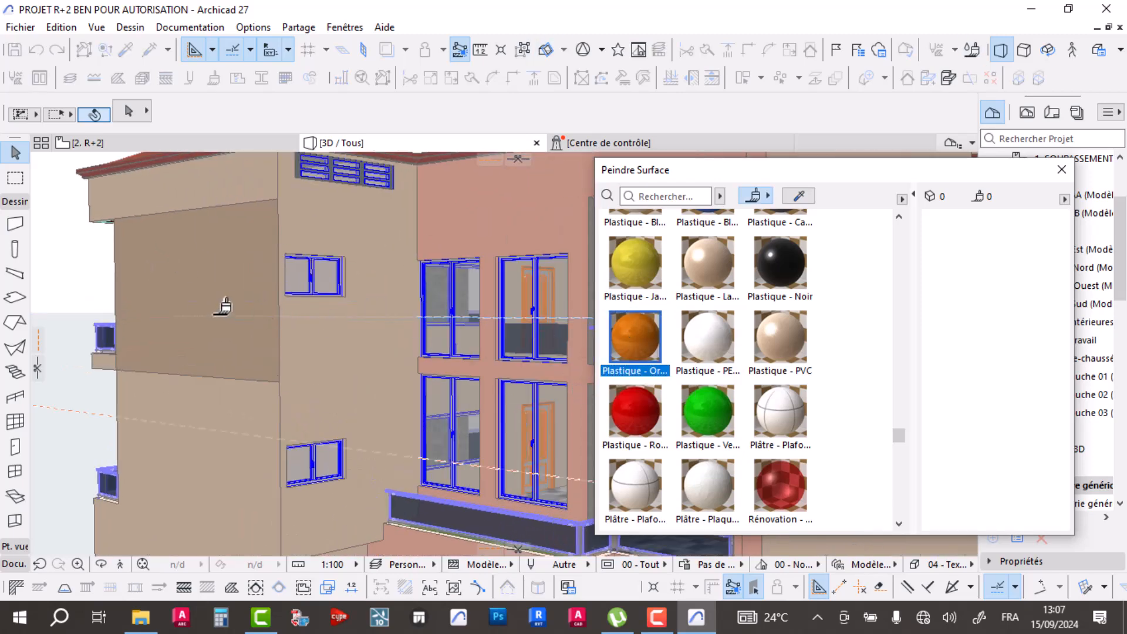
left_click(230, 293)
scroll(226, 307, "down", 4)
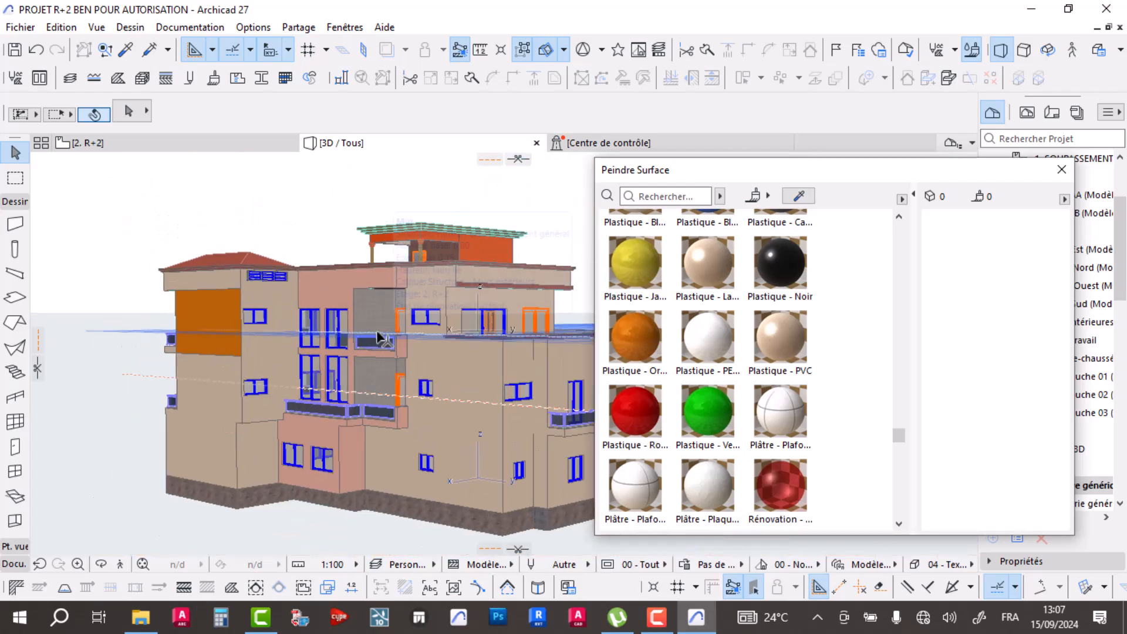
key("ctrl+z")
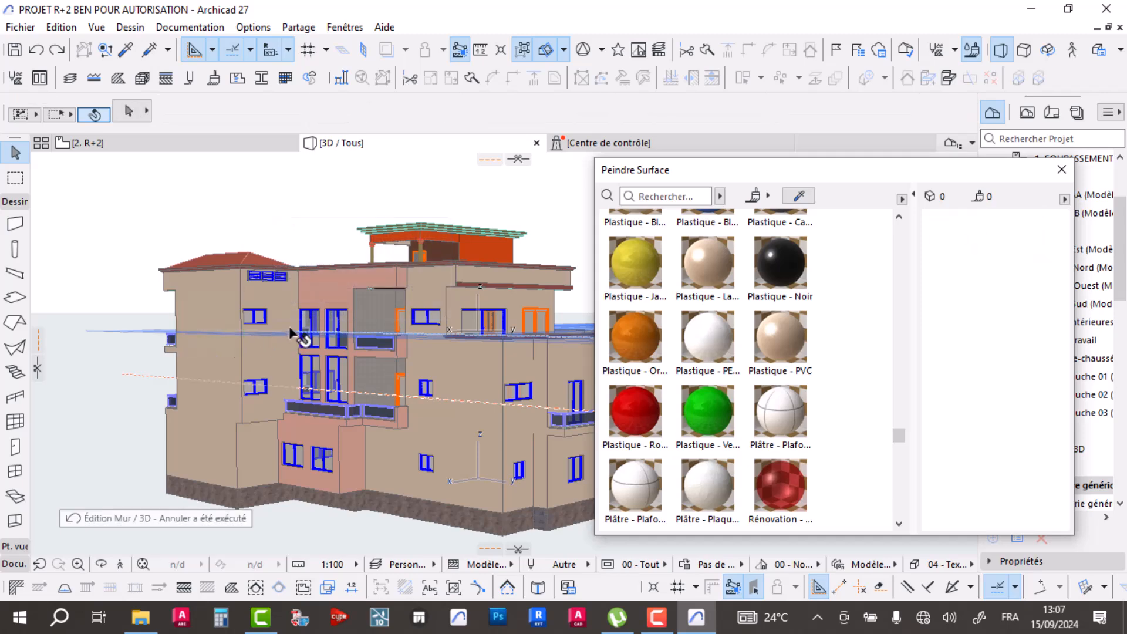
- Browse the paint surfaces for a finish suited to the café terrace façade at the R+2 level
middle_click_drag(302, 402, 219, 410, "shift")
scroll(284, 376, "up", 5)
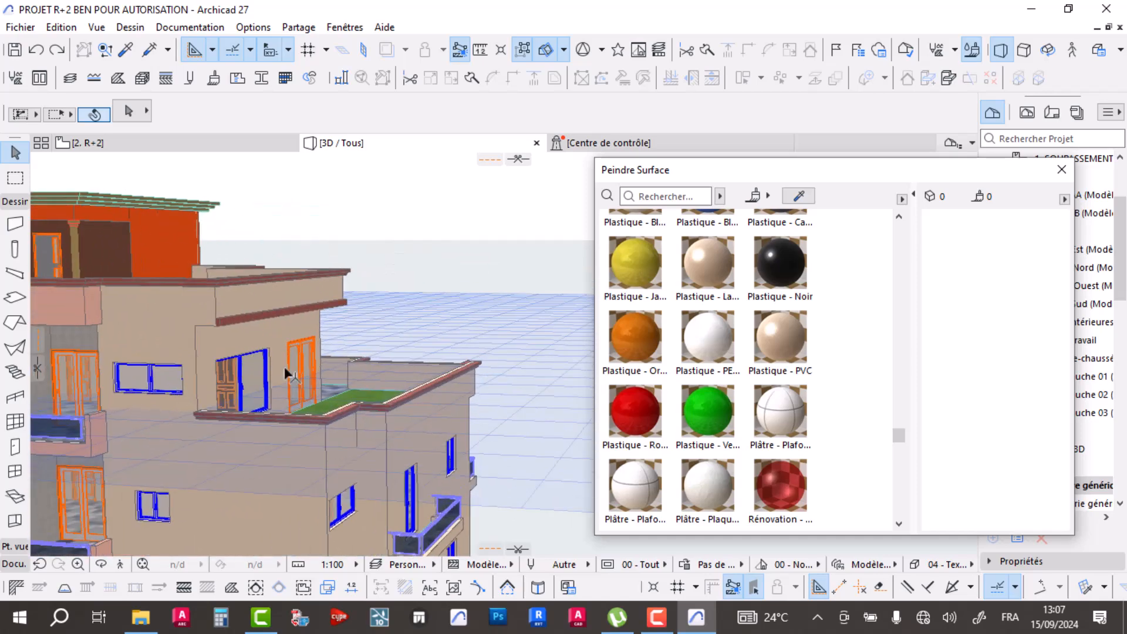
scroll(354, 425, "down", 3)
middle_click_drag(355, 425, 370, 371, "shift")
scroll(370, 371, "up", 3)
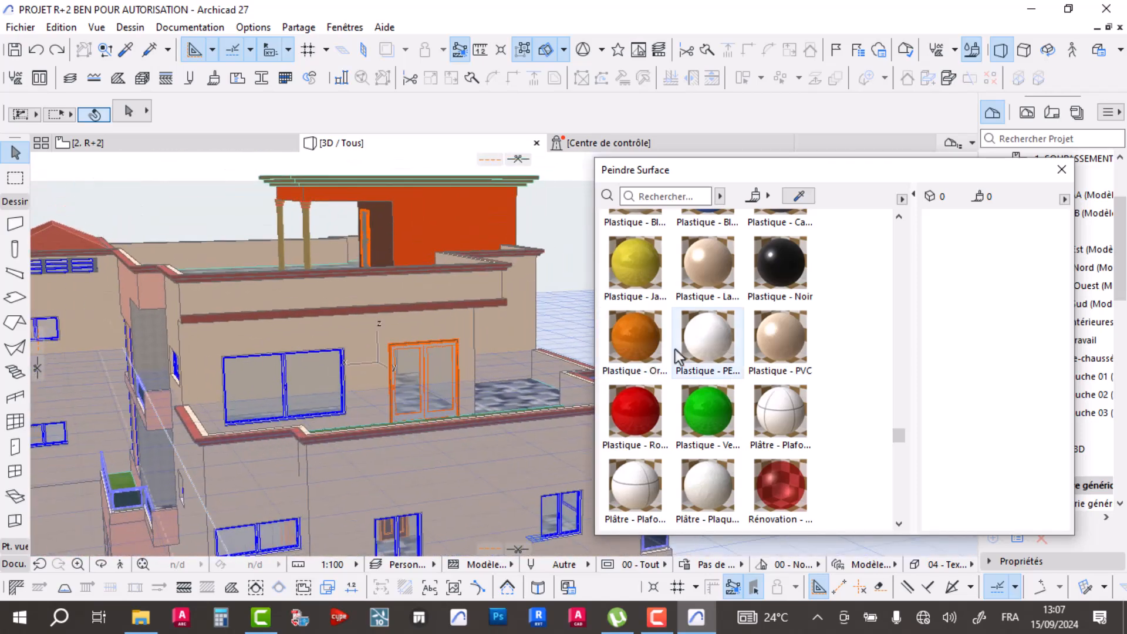
scroll(722, 340, "down", 10)
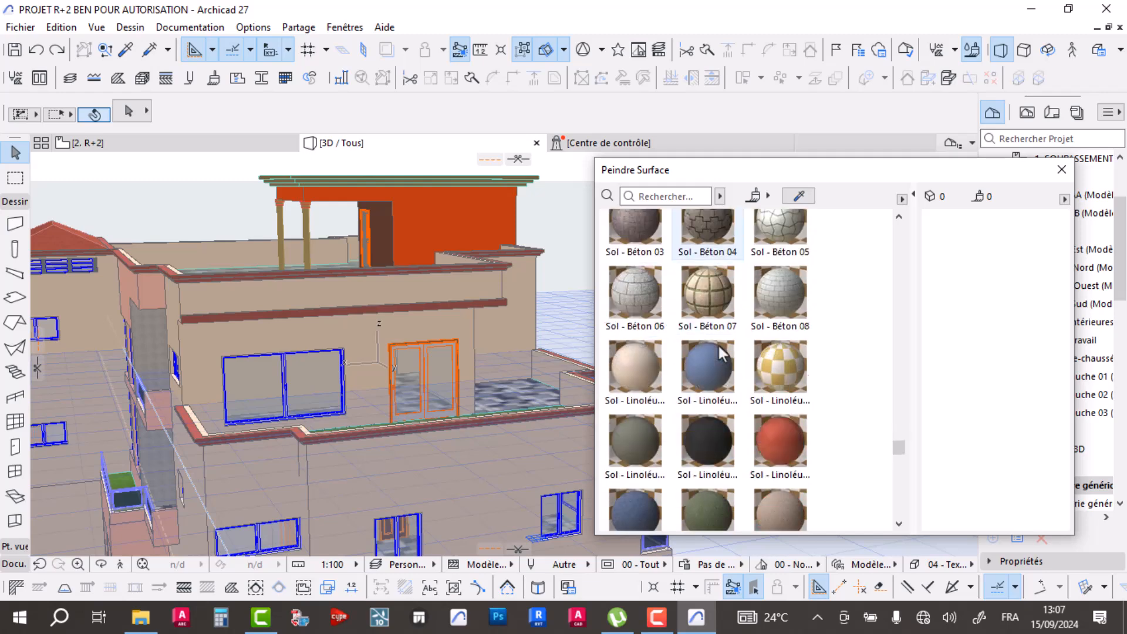
scroll(722, 351, "down", 10)
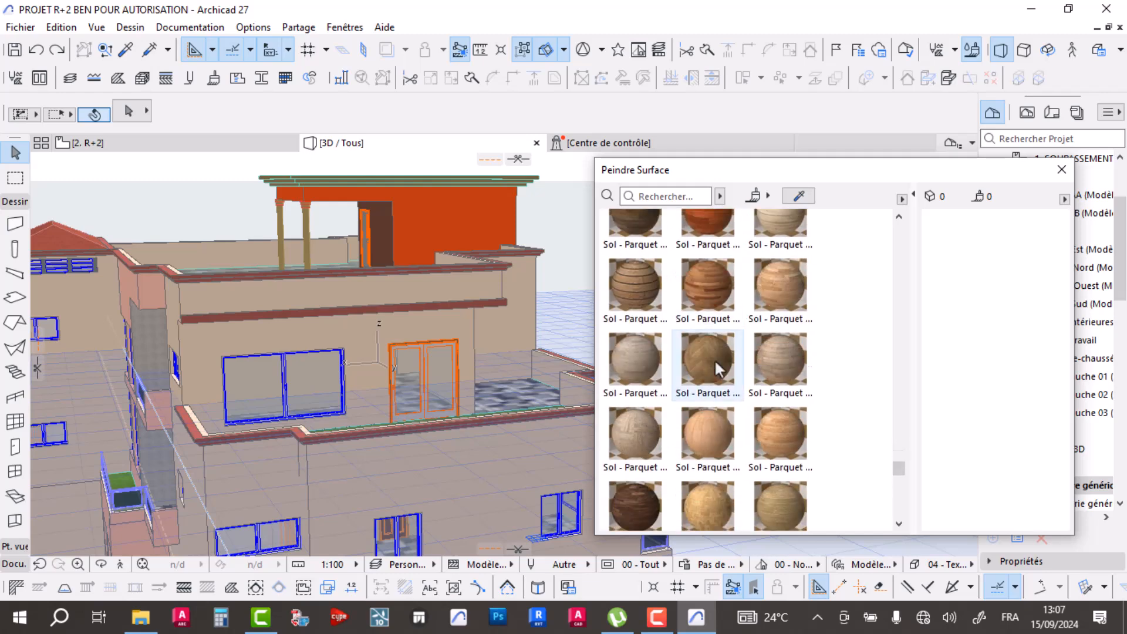
scroll(723, 367, "down", 10)
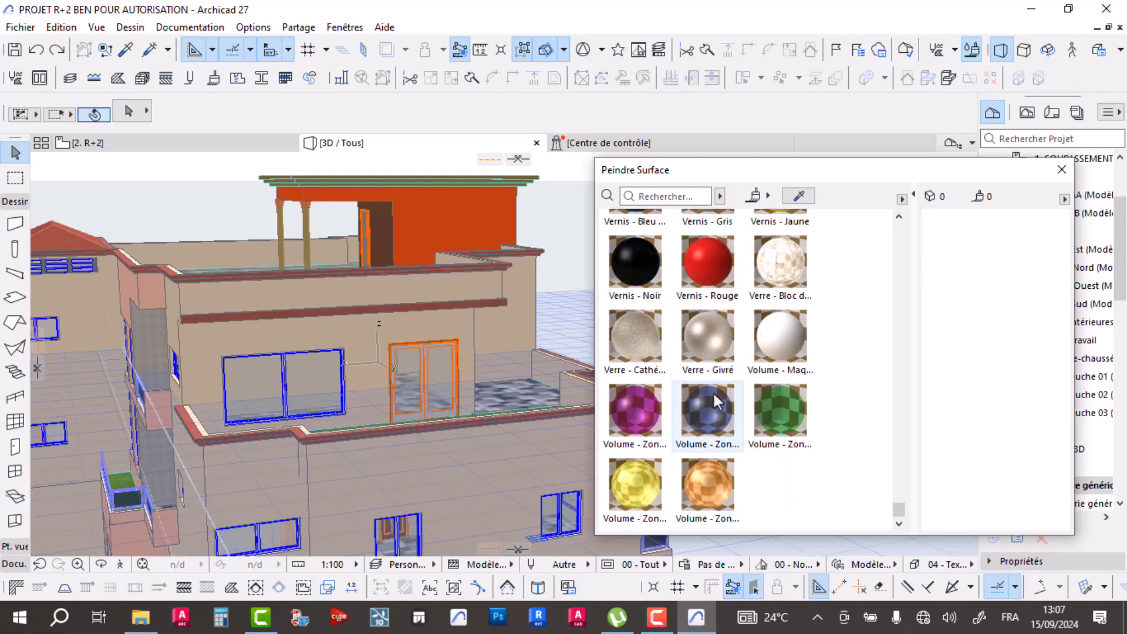
scroll(716, 396, "up", 4)
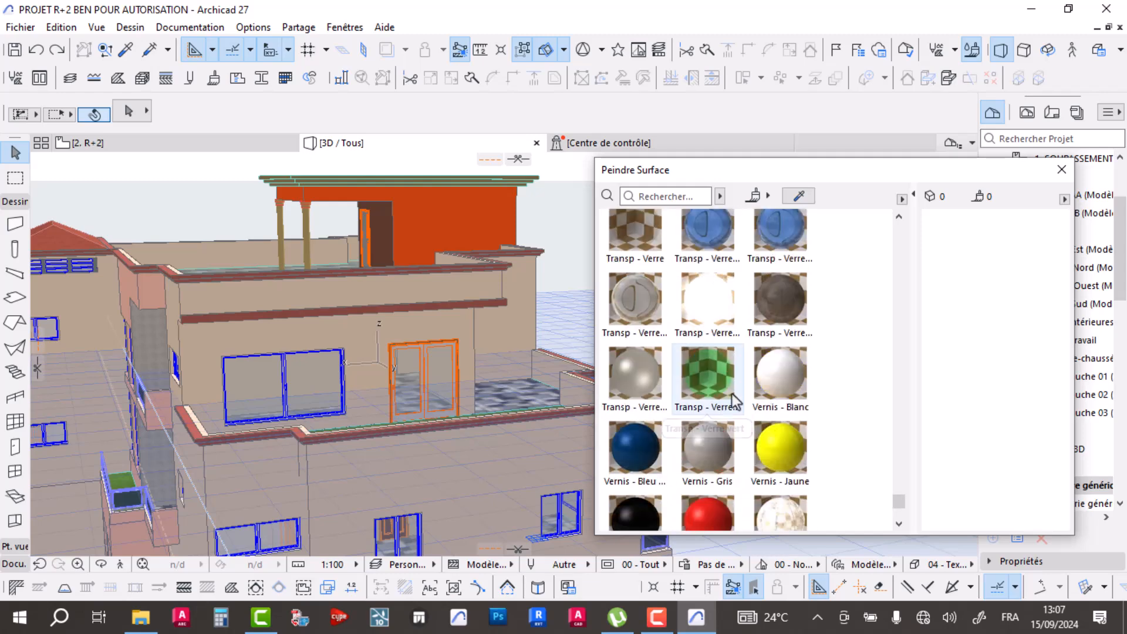
scroll(739, 390, "up", 1)
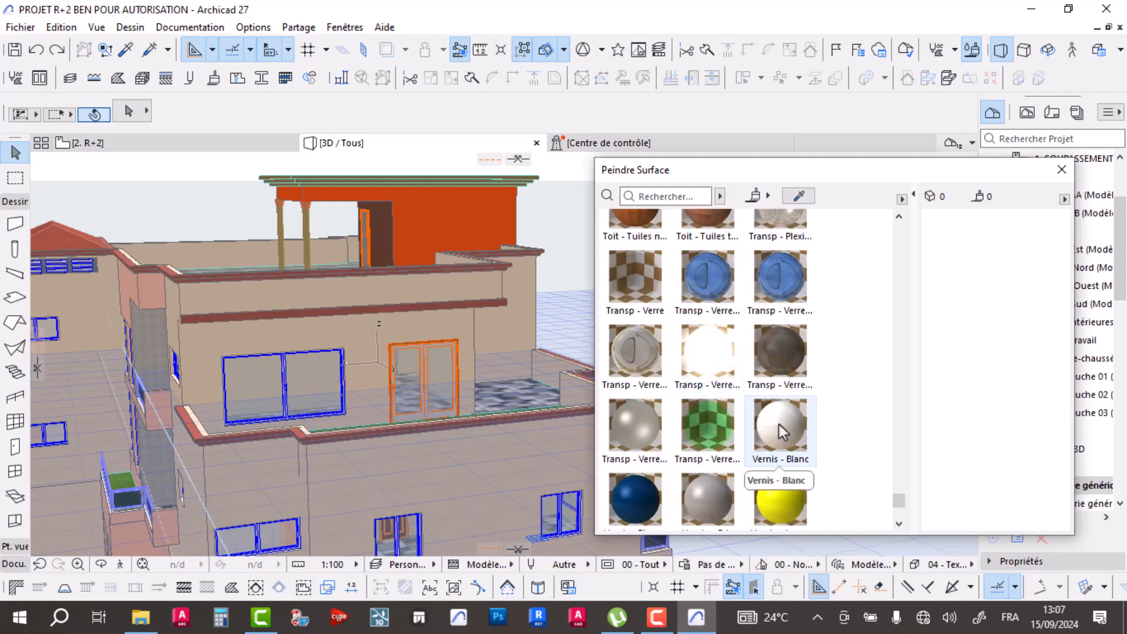
scroll(775, 420, "up", 12)
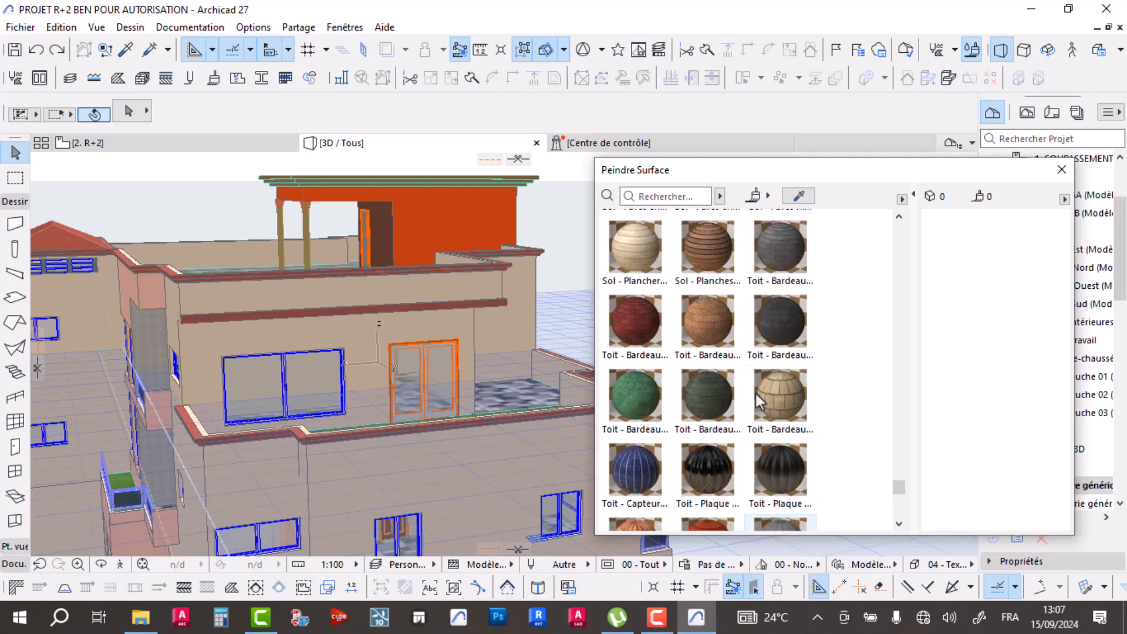
scroll(758, 396, "up", 4)
scroll(754, 390, "up", 10)
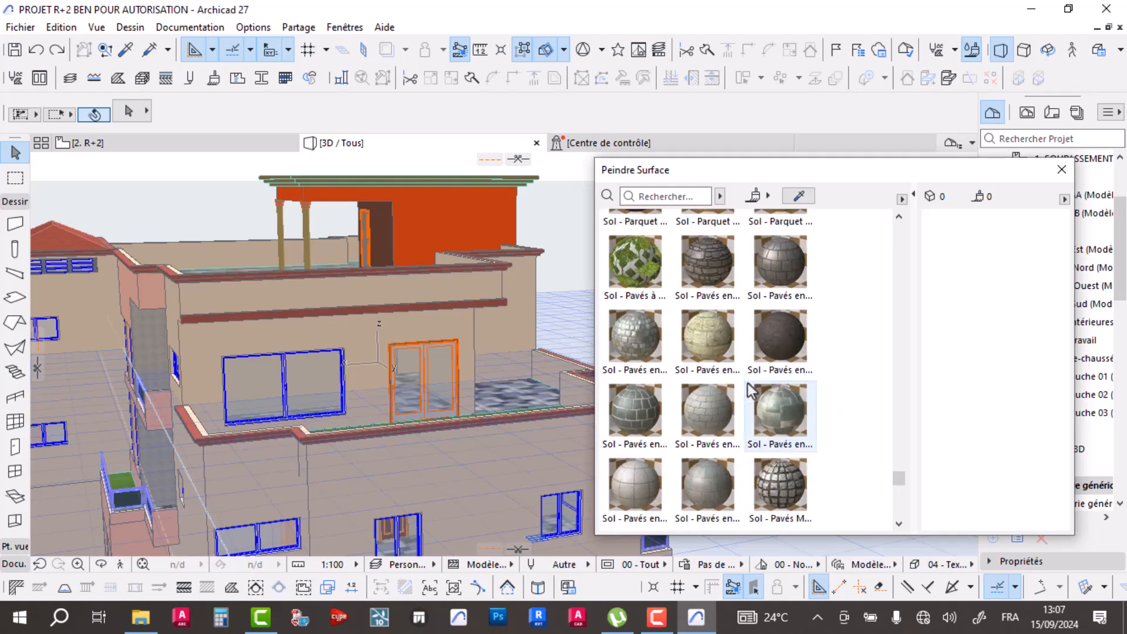
scroll(749, 387, "up", 3)
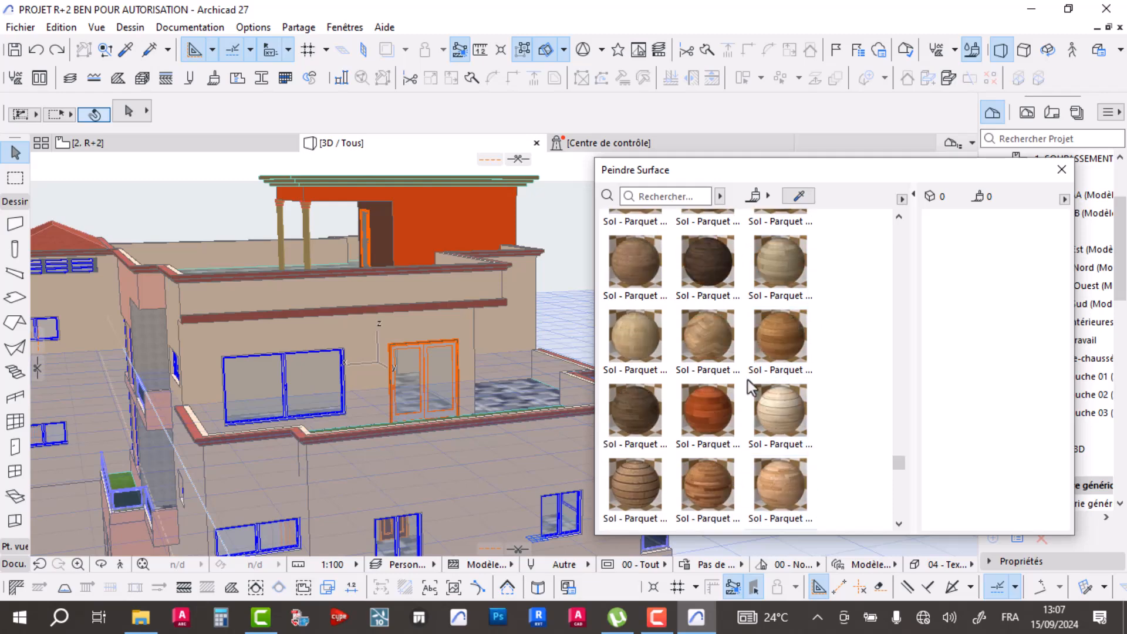
scroll(748, 379, "up", 6)
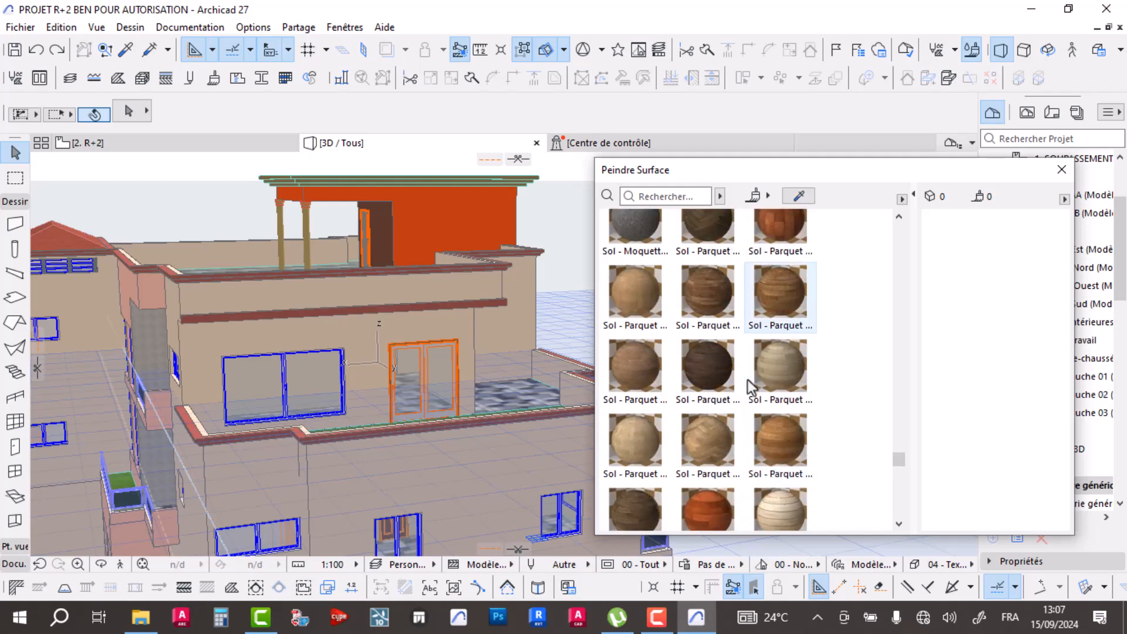
scroll(749, 377, "up", 10)
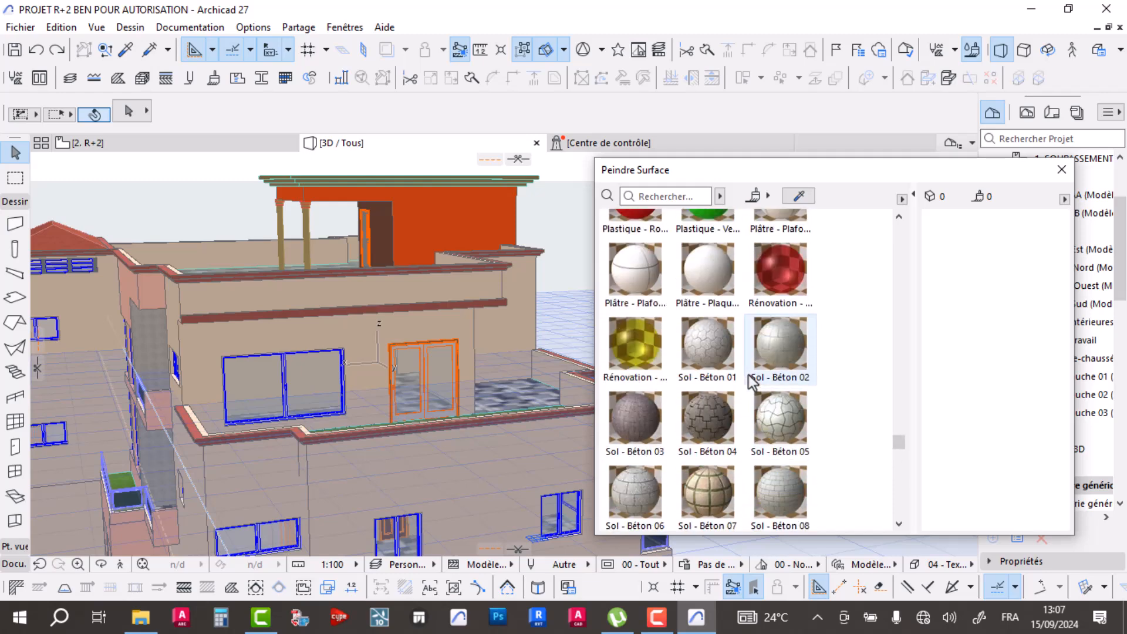
- Paint the café terrace wall around the large window in the Peinture - Pêche surface
scroll(749, 376, "up", 6)
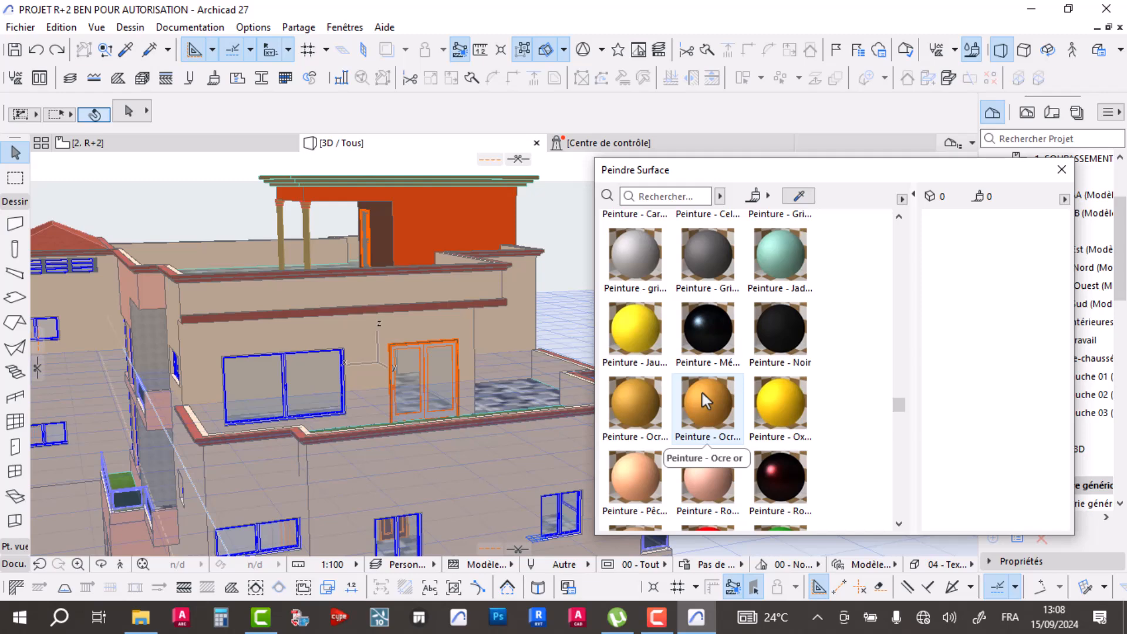
scroll(702, 449, "down", 1)
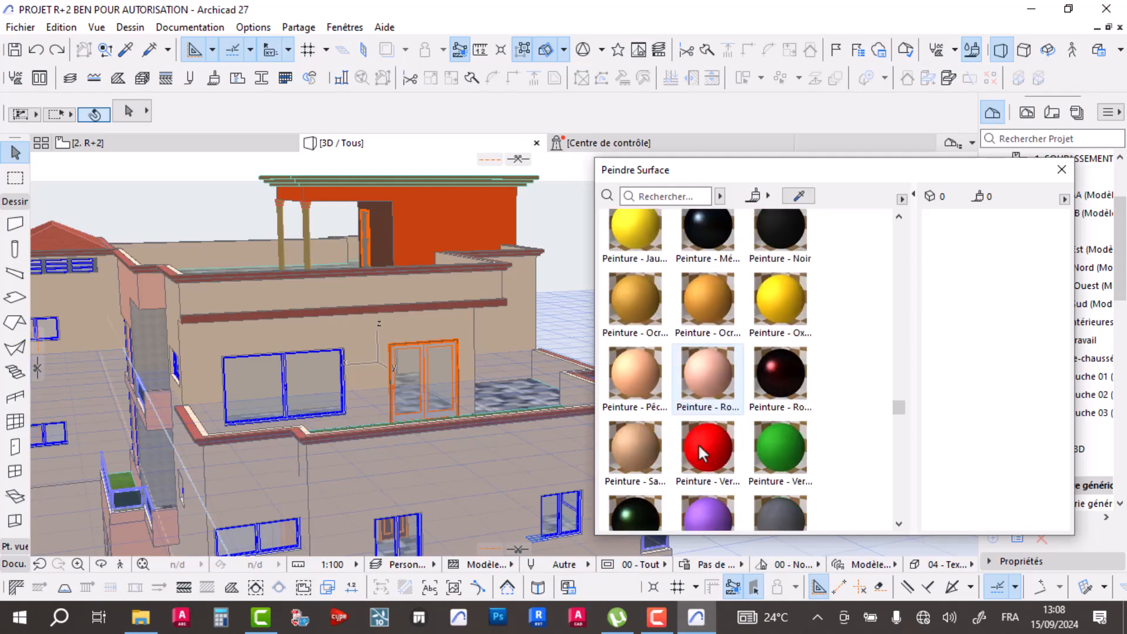
scroll(699, 443, "down", 1)
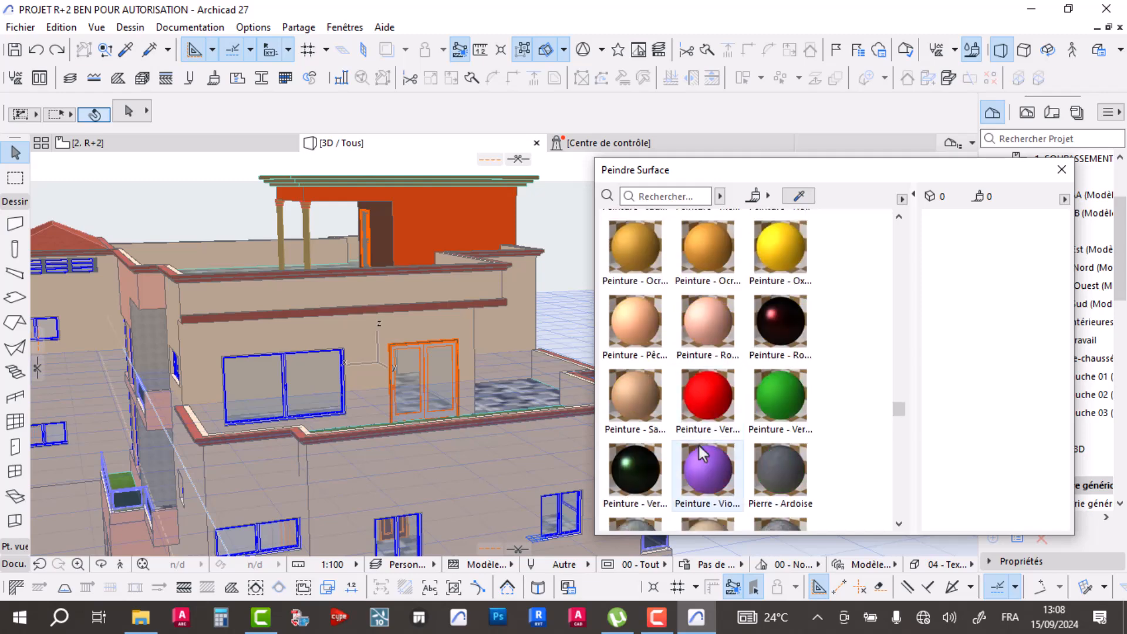
left_click(640, 341)
left_click(339, 332)
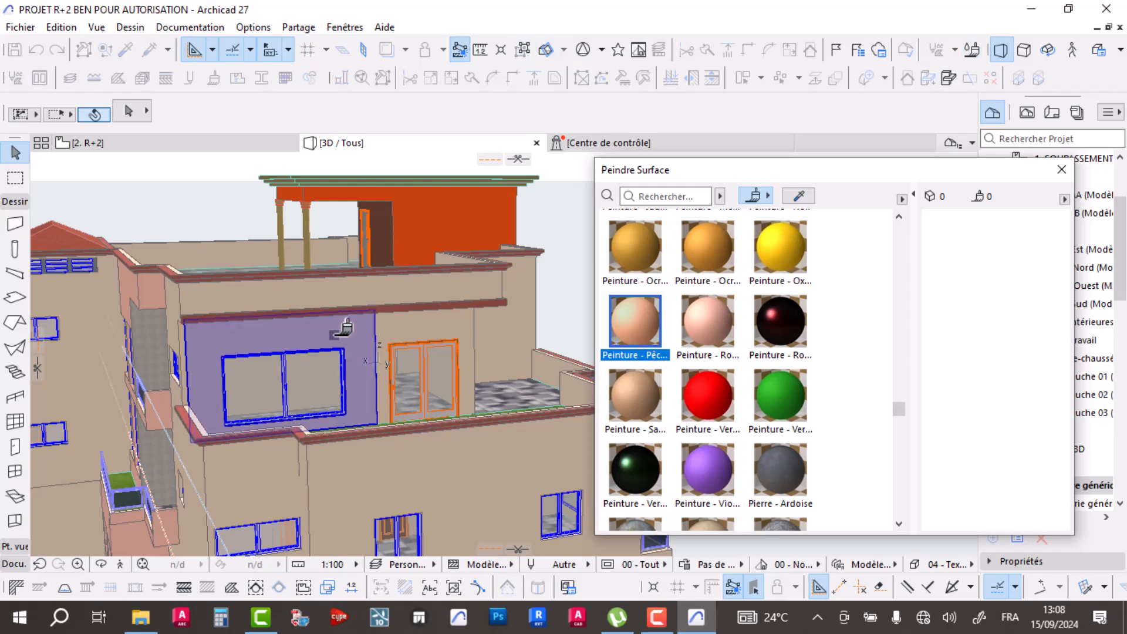
- Paint the café terrace's adjoining door wall and corner side wall in the same Peinture - Pêche surface
left_click_drag(303, 392, 395, 372)
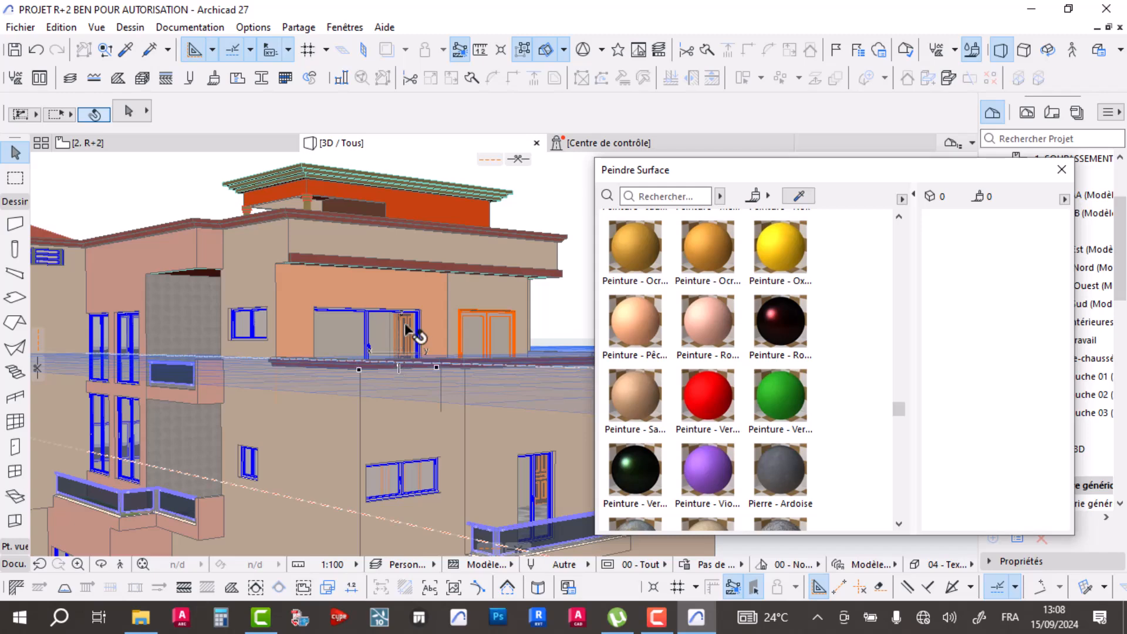
scroll(404, 323, "up", 2)
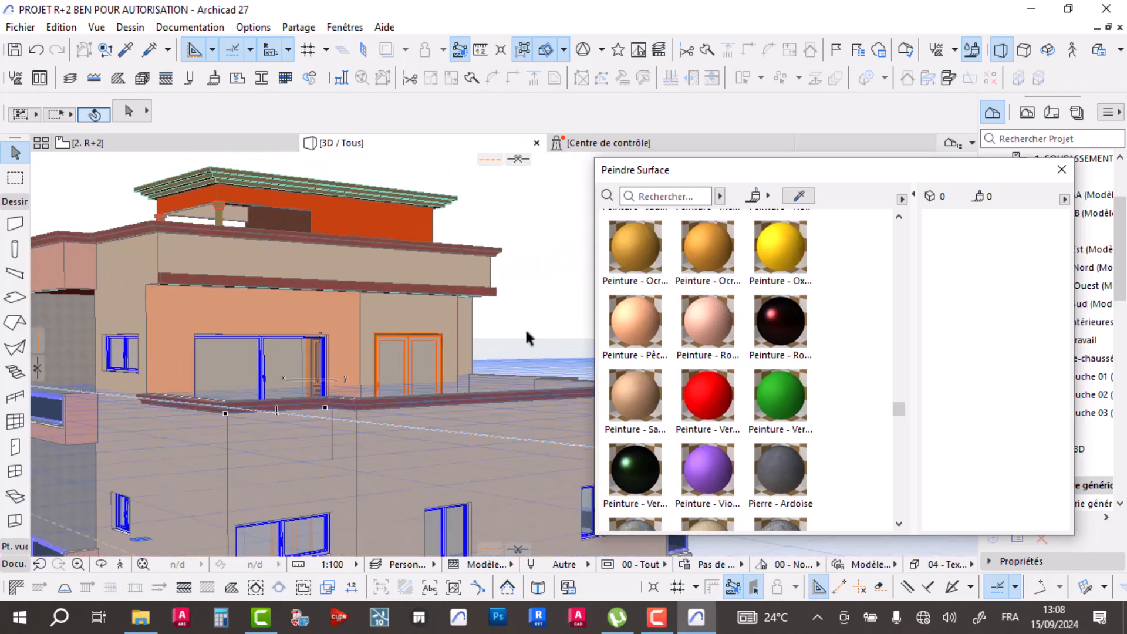
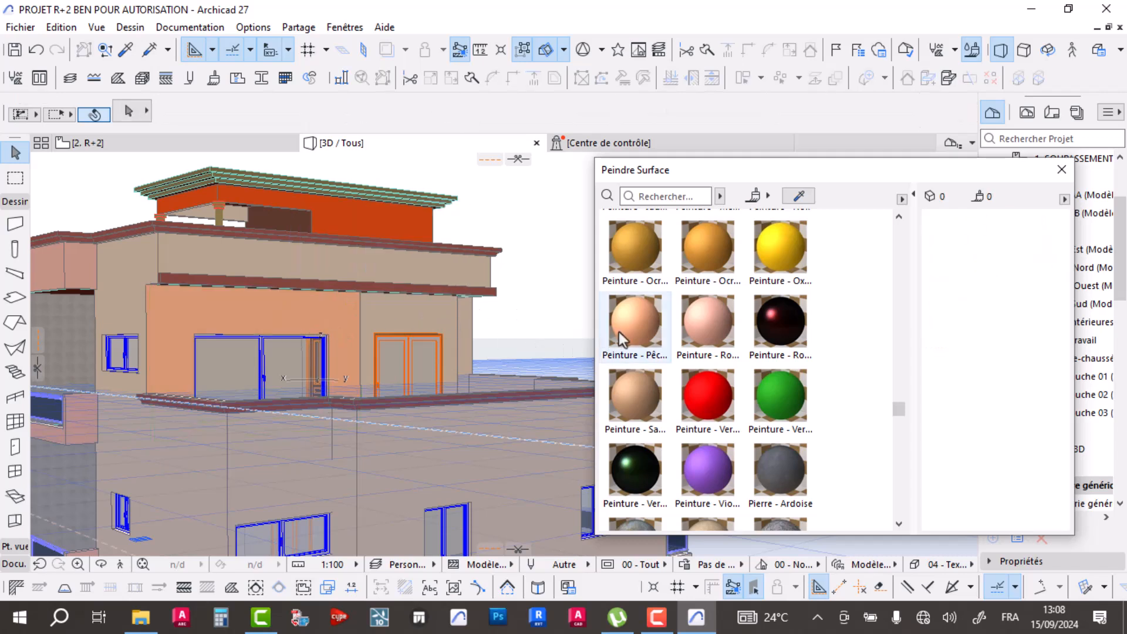
middle_click_drag(412, 359, 590, 317, "shift")
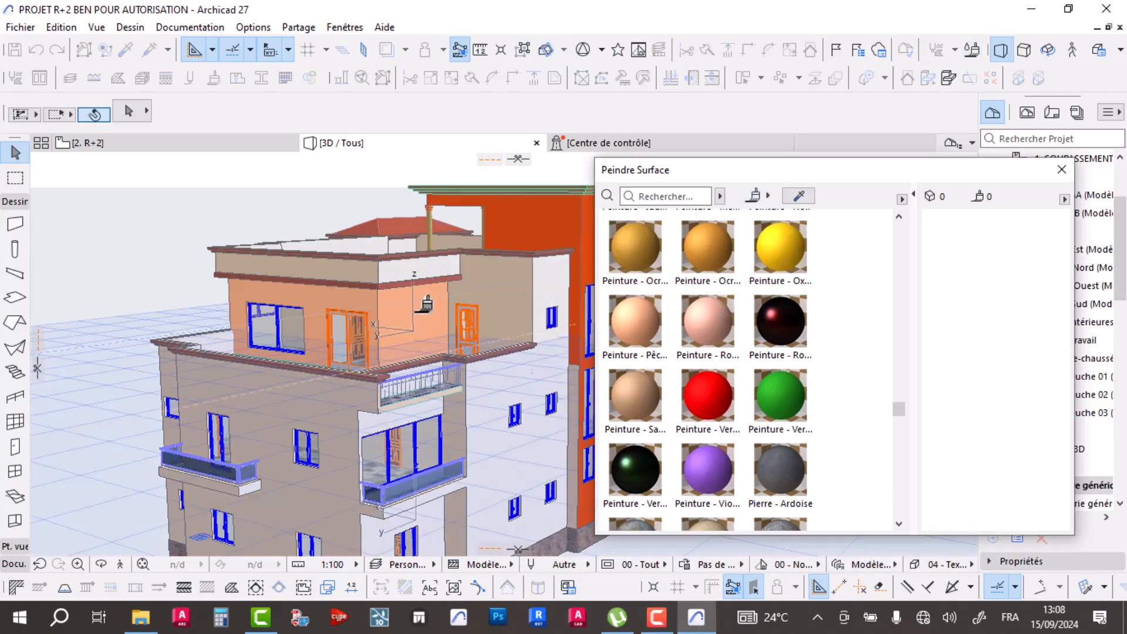
scroll(427, 303, "up", 5)
middle_click_drag(464, 320, 487, 382, "shift")
scroll(252, 414, "down", 5)
scroll(513, 395, "up", 3)
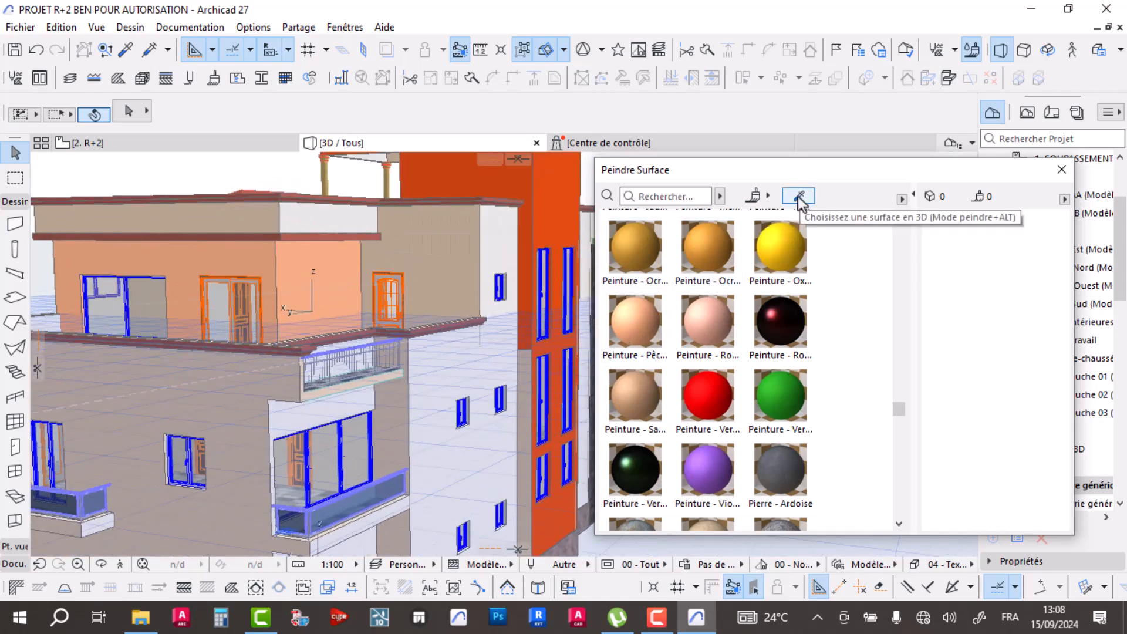
- Sample Enduit - Blanc nature from the roof-edge band and apply it to the terrace façade's bands and the balcony walls below, down to ground level
left_click(304, 217)
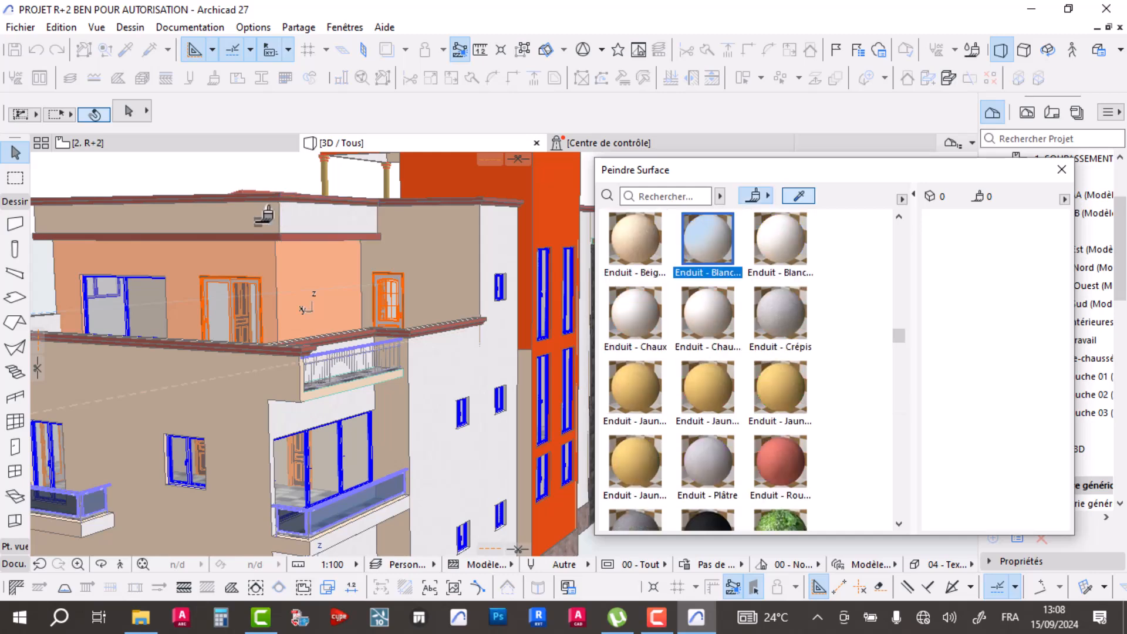
left_click(756, 196)
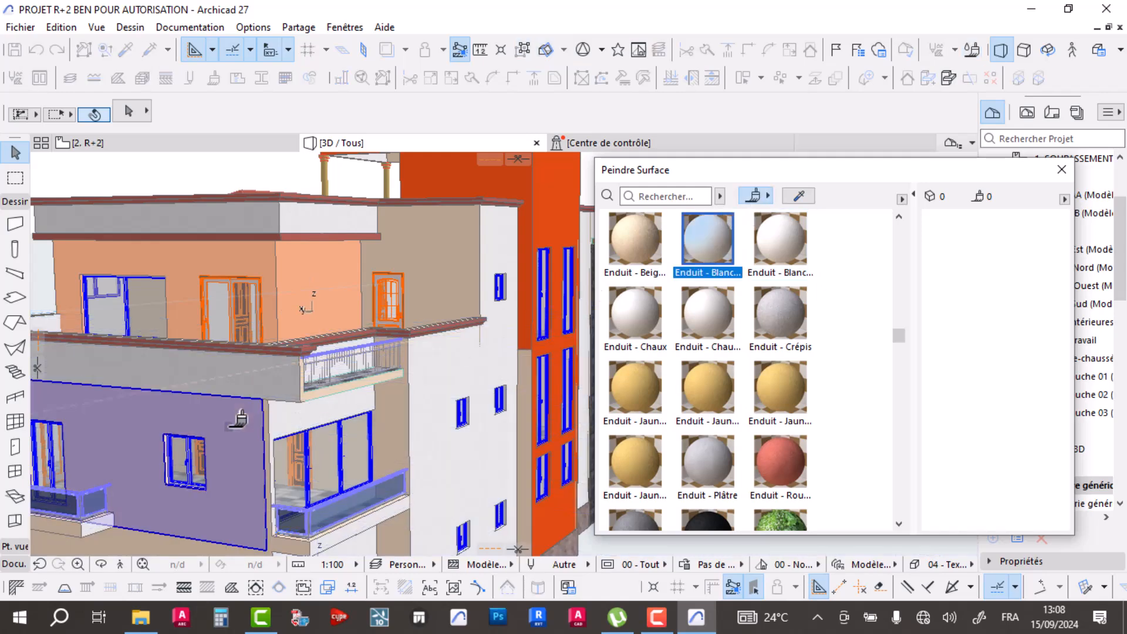
left_click(708, 241)
middle_click_drag(446, 411, 276, 502, "shift")
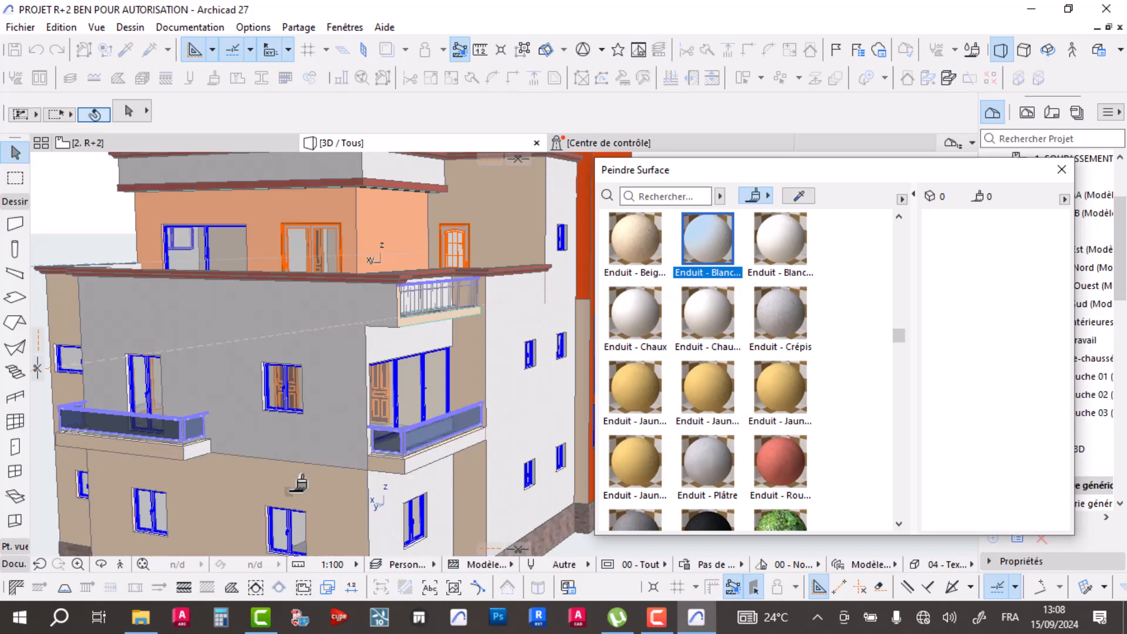
left_click(337, 475)
middle_click_drag(336, 476, 597, 317, "shift")
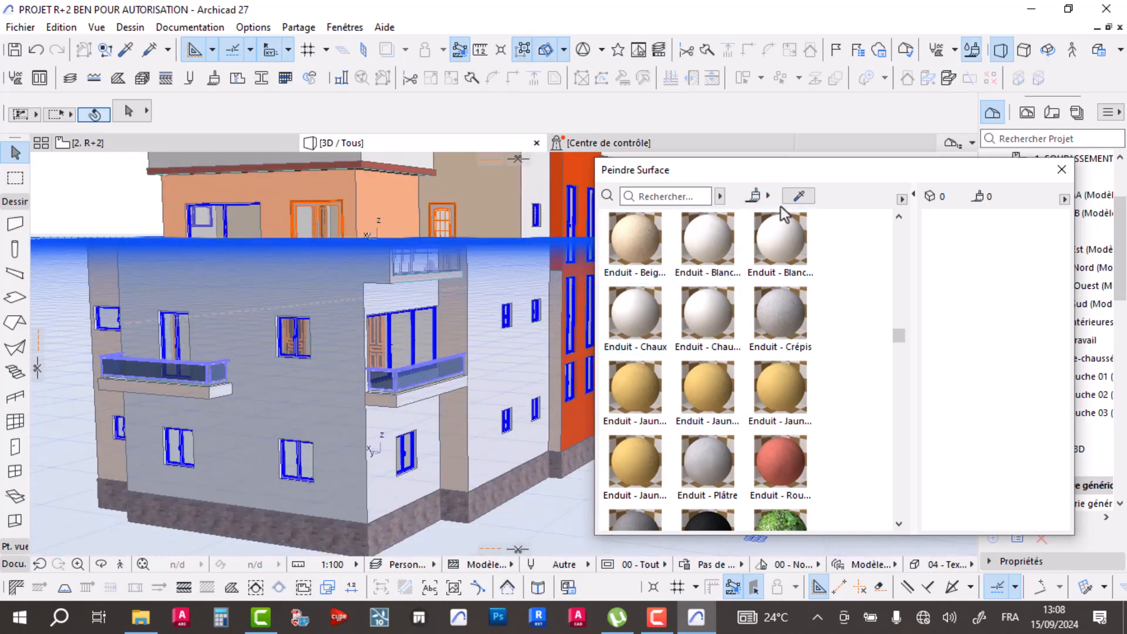
- Paint the narrow return wall beside the side balcony in Enduit - Blanc nature, from the parapet down to the ground floor
left_click(757, 197)
mouse_move(174, 431)
middle_mouse_down("shift")
mouse_move(224, 335)
mouse_move(141, 279)
mouse_move(212, 315)
mouse_move(259, 312)
mouse_move(230, 285)
mouse_move(329, 284)
middle_mouse_up("shift")
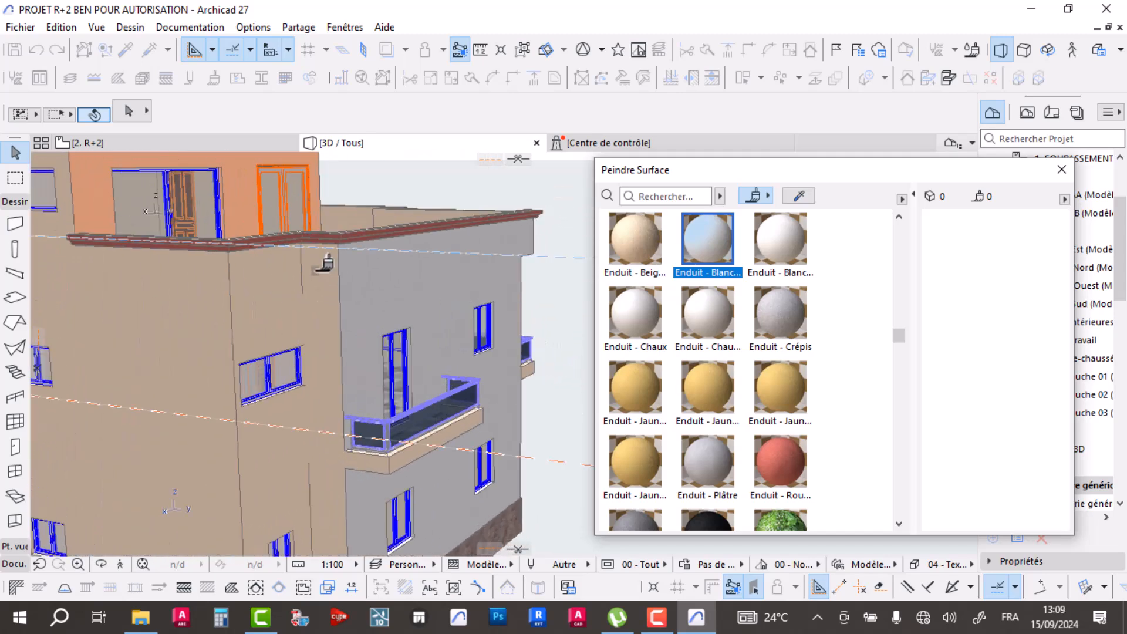
left_click(326, 265)
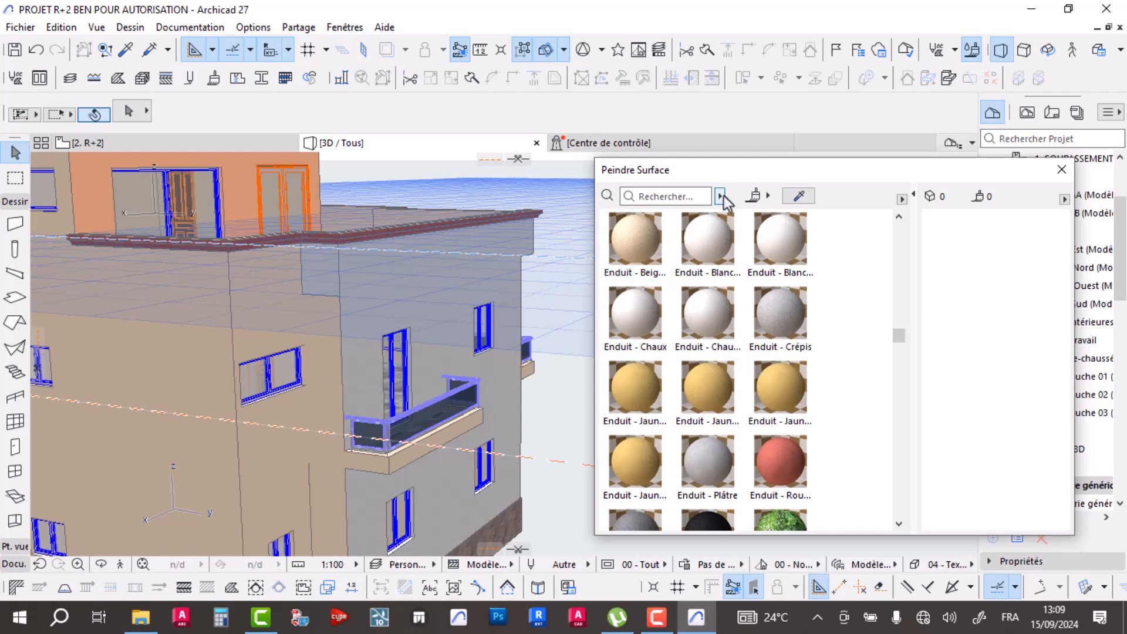
left_click(755, 195)
left_click(330, 323)
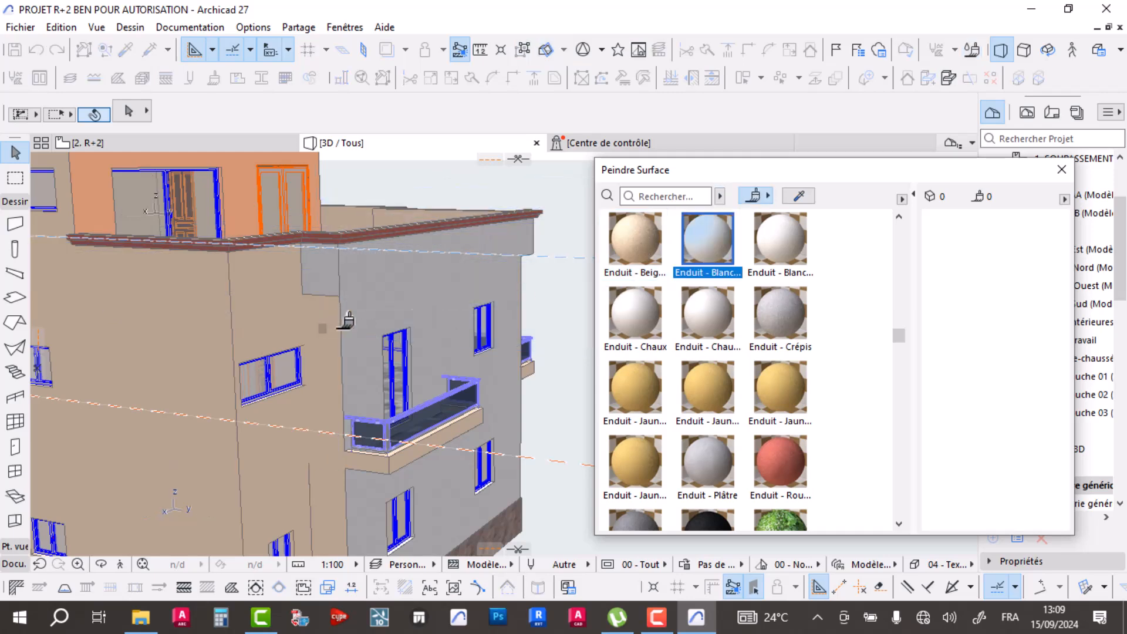
left_click(756, 194)
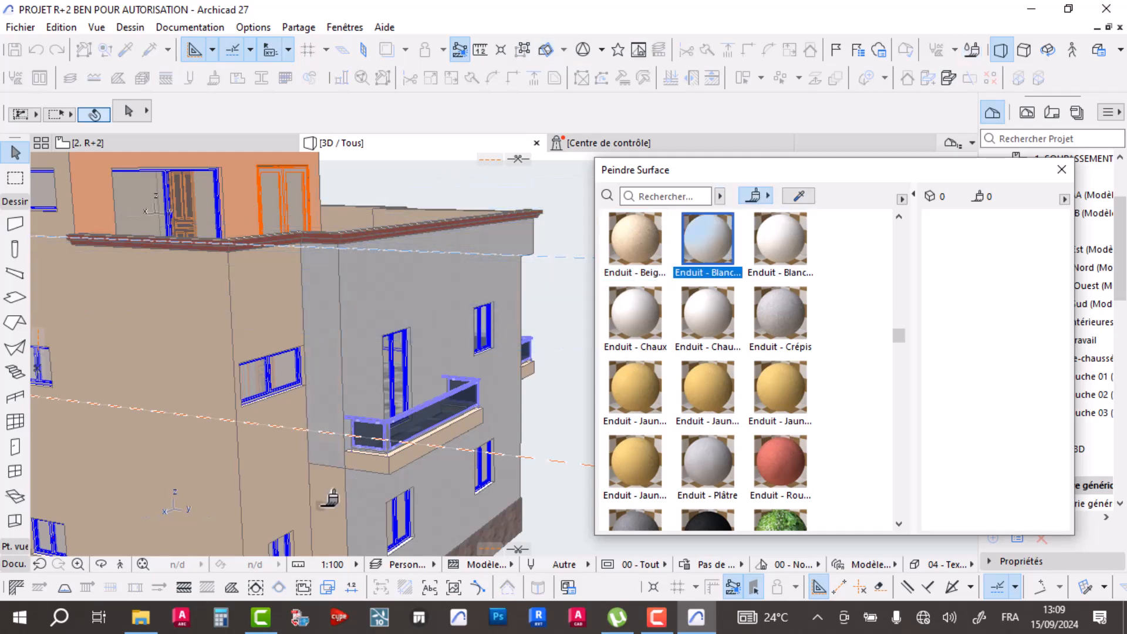
left_click(329, 499)
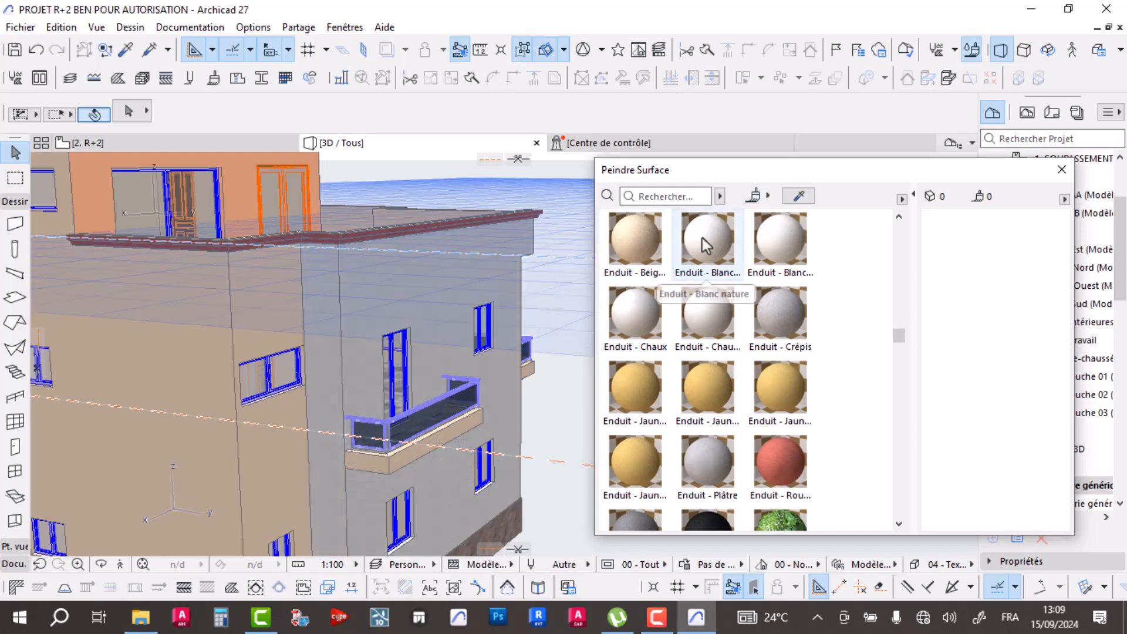
- Paint the neighbouring windowed corner wall in Enduit - Blanc nature on the first and ground floors
left_click(755, 194)
middle_click_drag(469, 423, 470, 276)
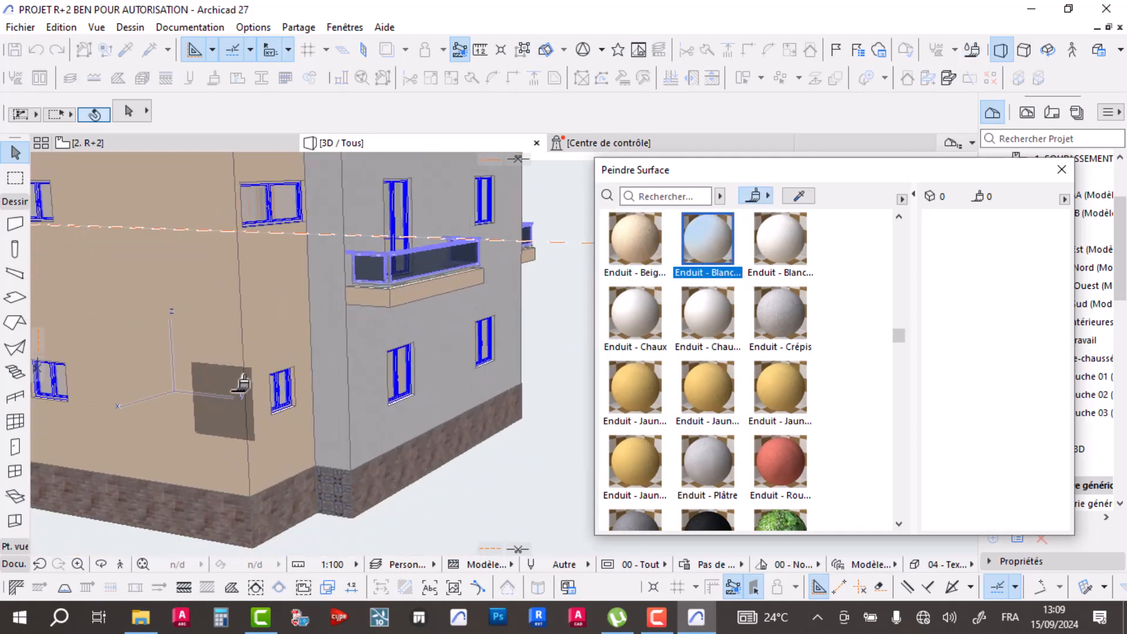
left_click(282, 323)
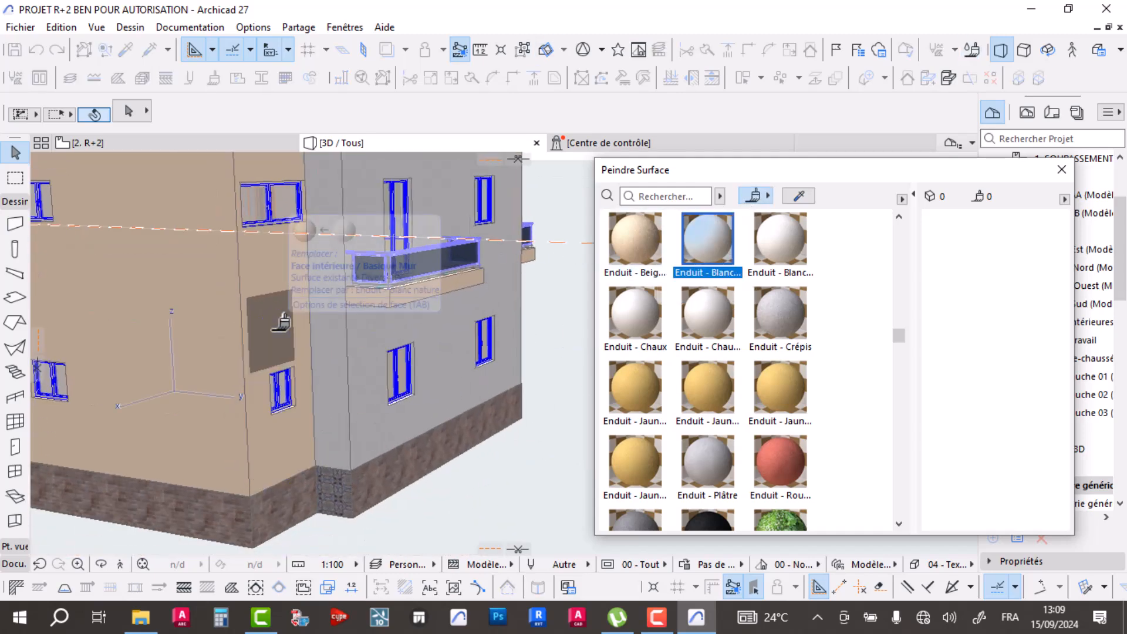
left_click(754, 196)
left_click(281, 255)
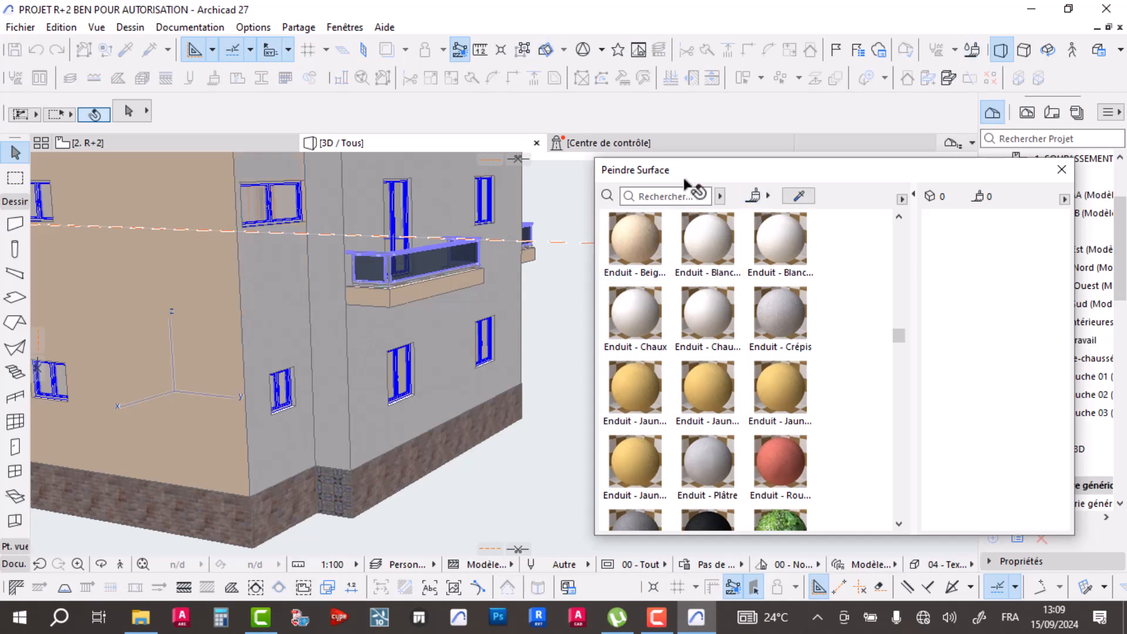
- Paint the ground-floor section of the long façade around the corner in Enduit - Blanc nature
left_click(752, 195)
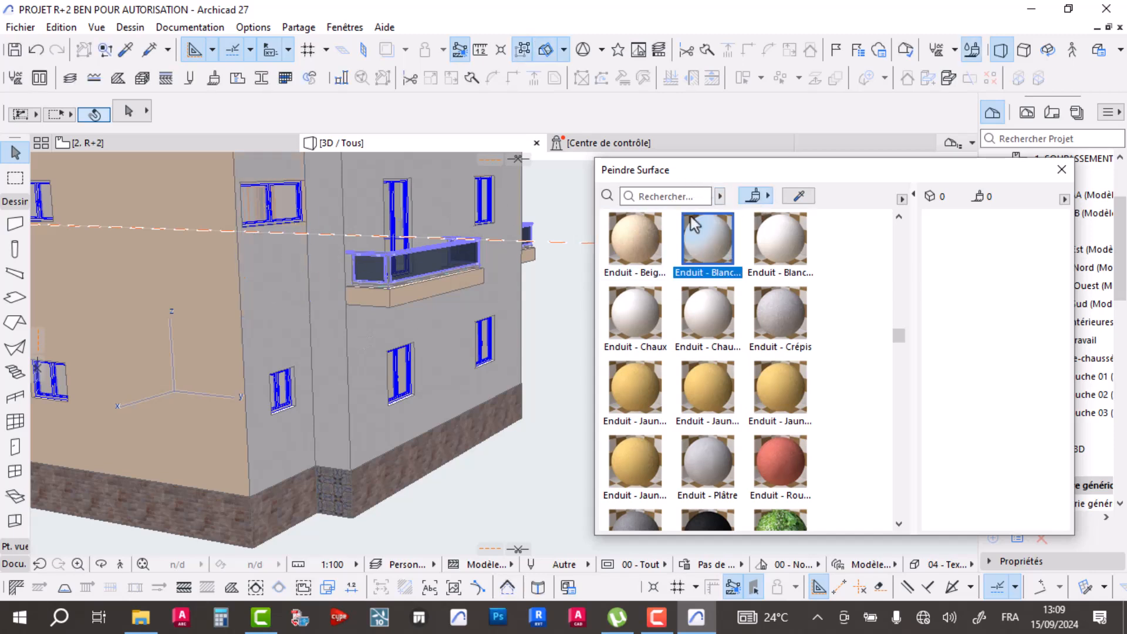
left_click(222, 451)
middle_click_drag(220, 451, 347, 516, "shift")
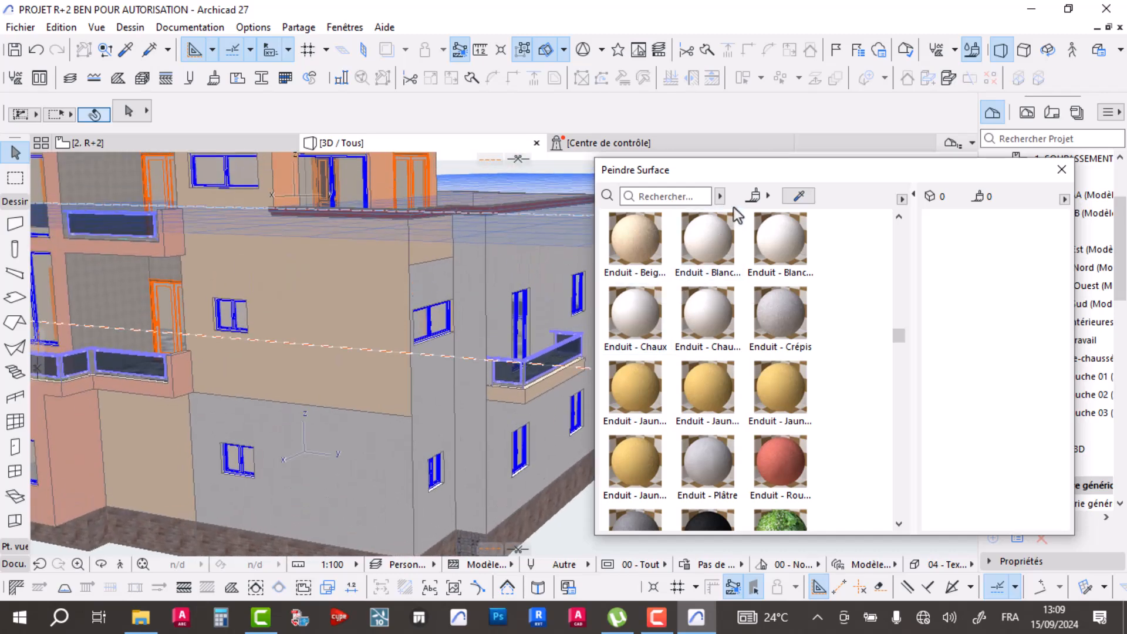
- Paint the long façade's first-floor wall and the bands above it, around the corner, in Enduit - Blanc nature
left_click(378, 329)
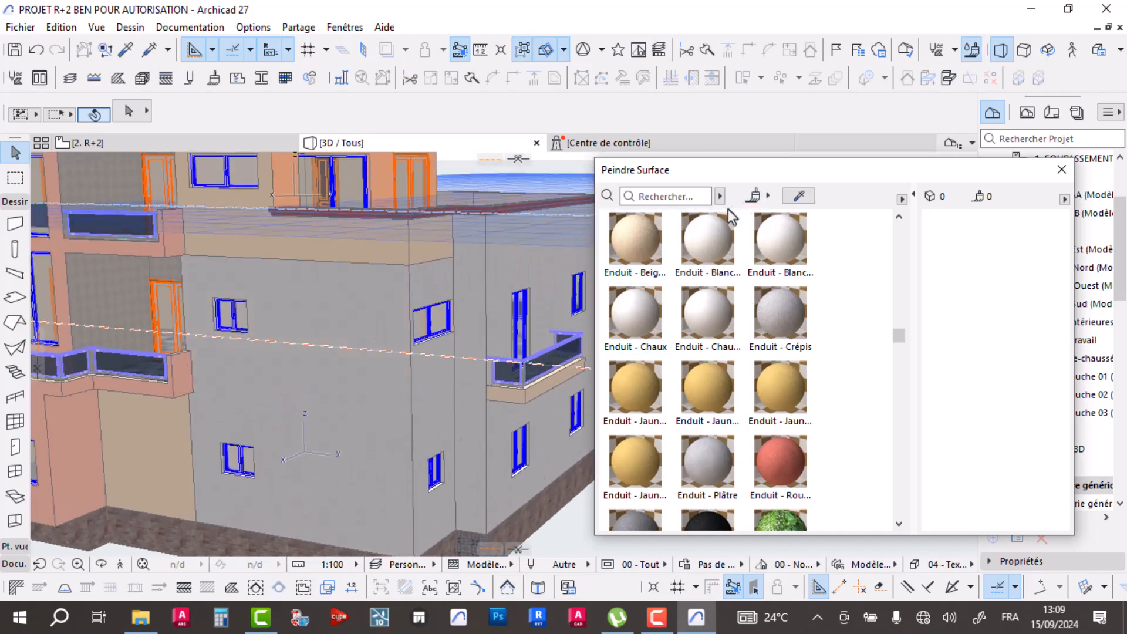
left_click(752, 198)
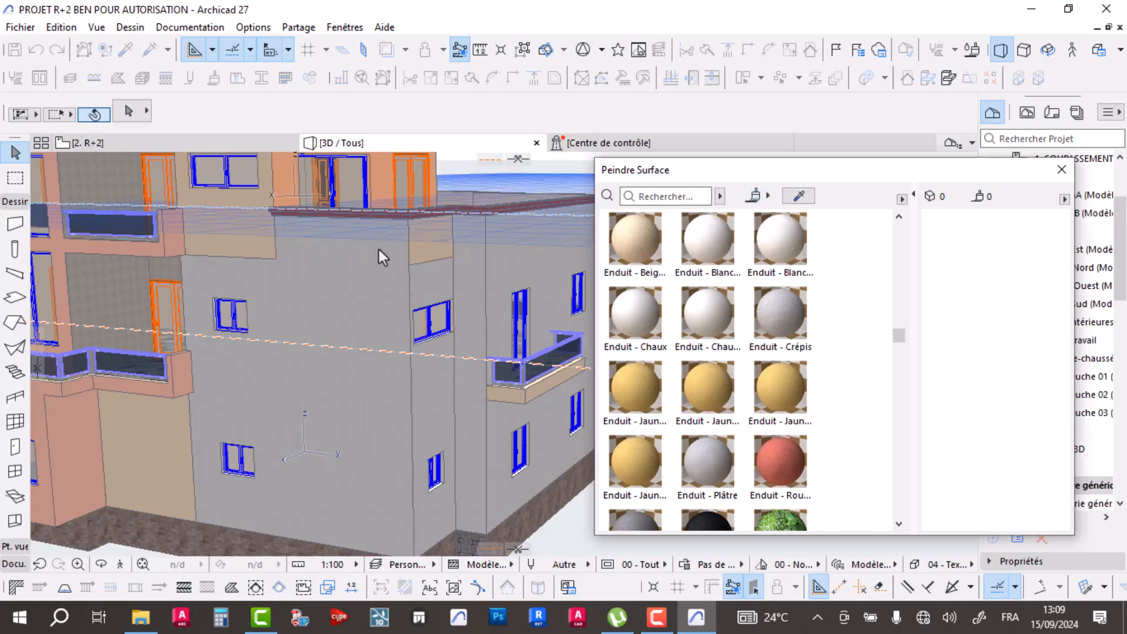
middle_click_drag(452, 244, 321, 370)
left_click(760, 199)
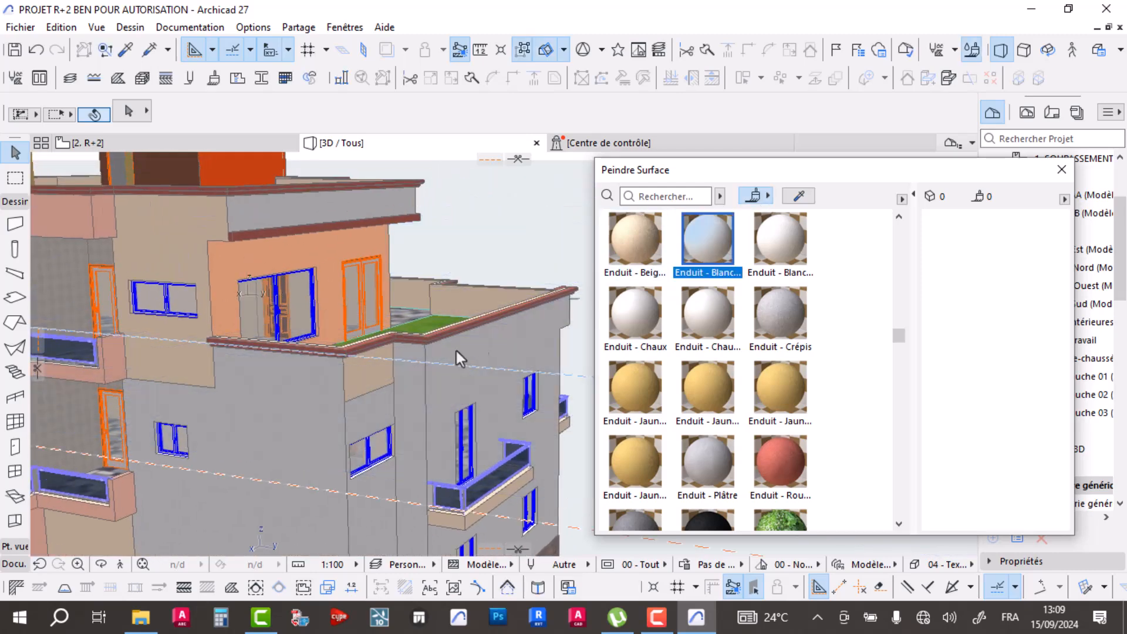
left_click(383, 373)
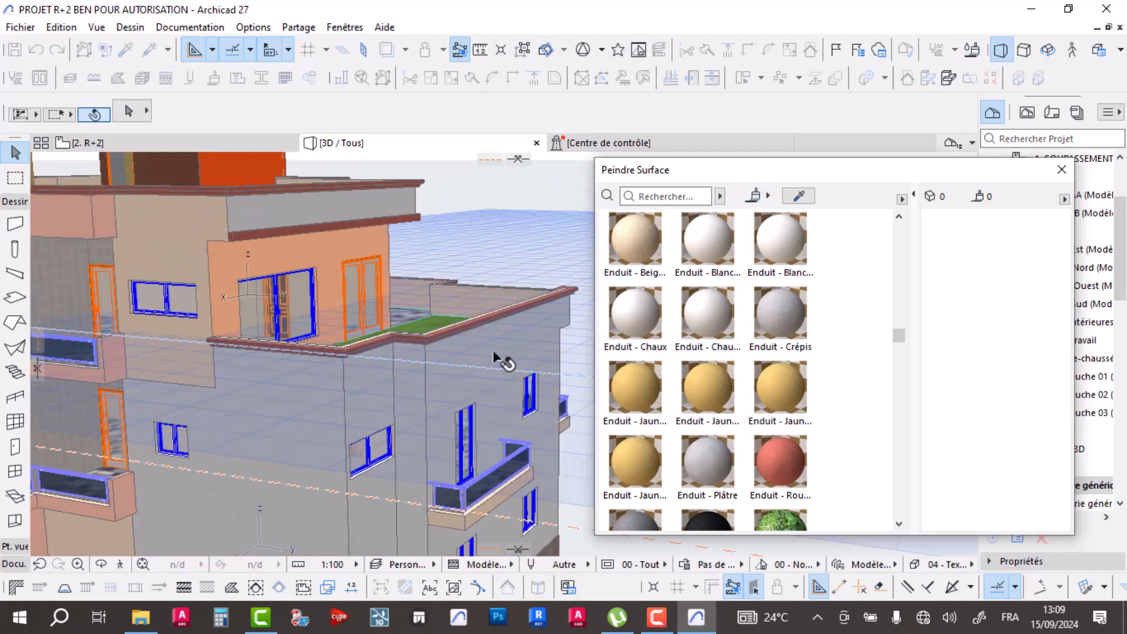
- Paint the second-floor windowed wall beside the café terrace and its parapet band in Enduit - Blanc nature
left_click(750, 200)
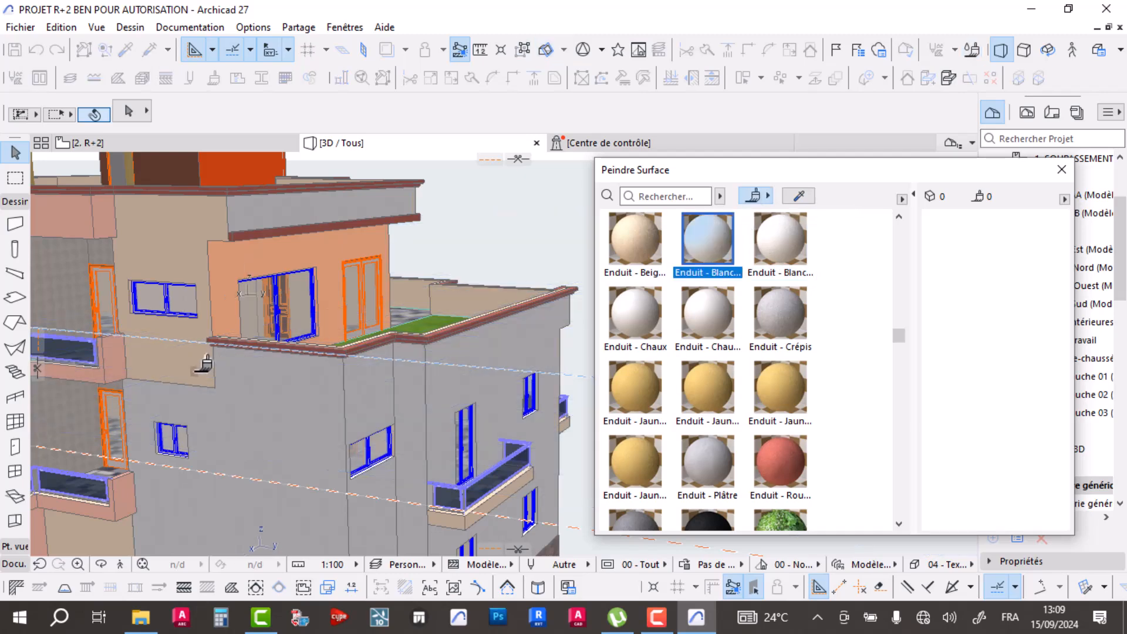
left_click(431, 264)
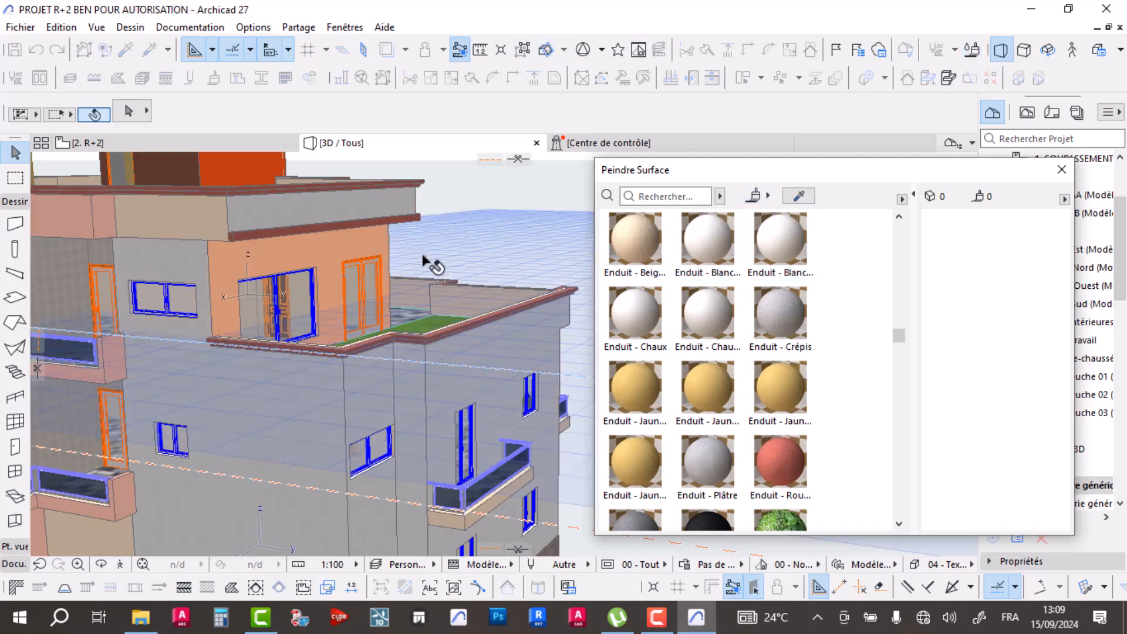
left_click(754, 197)
left_click(227, 235)
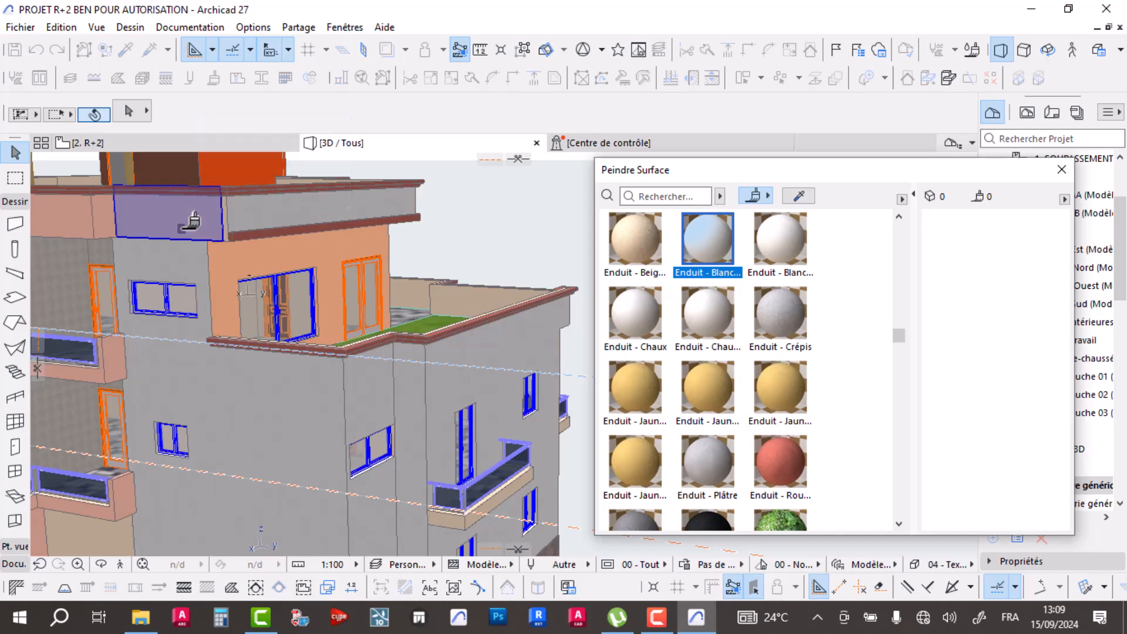
- Paint the ground-floor wall section beneath the side balcony in Enduit - Blanc nature
mouse_move(331, 350)
middle_mouse_down("shift")
mouse_move(280, 326)
mouse_move(150, 349)
mouse_move(294, 345)
mouse_move(356, 260)
mouse_move(262, 395)
mouse_move(282, 352)
middle_mouse_up("shift")
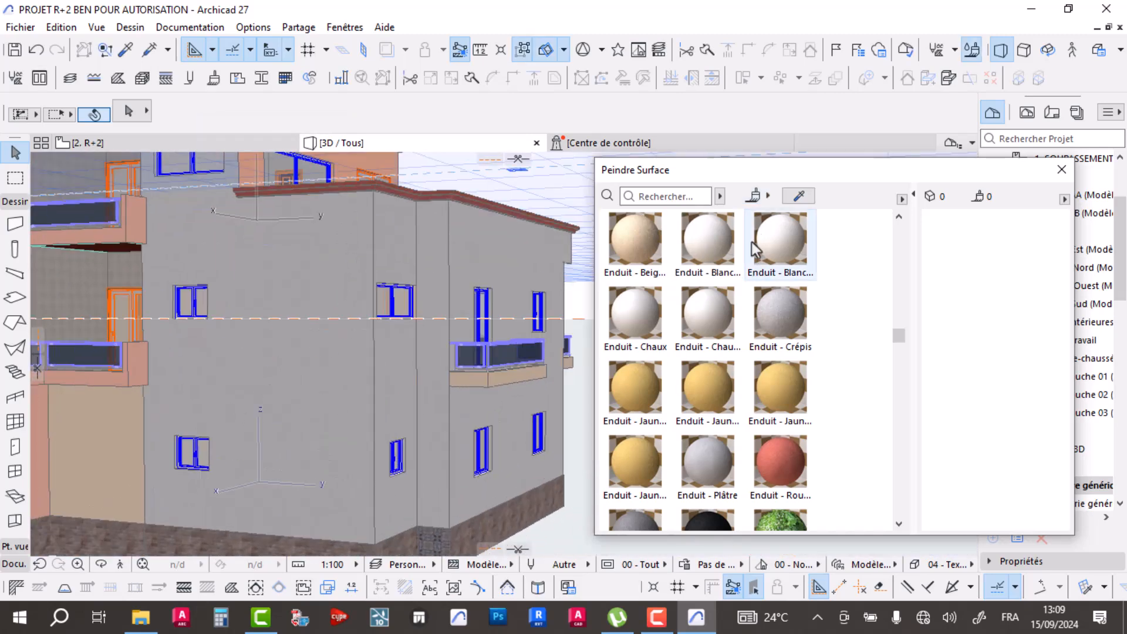
left_click(752, 197)
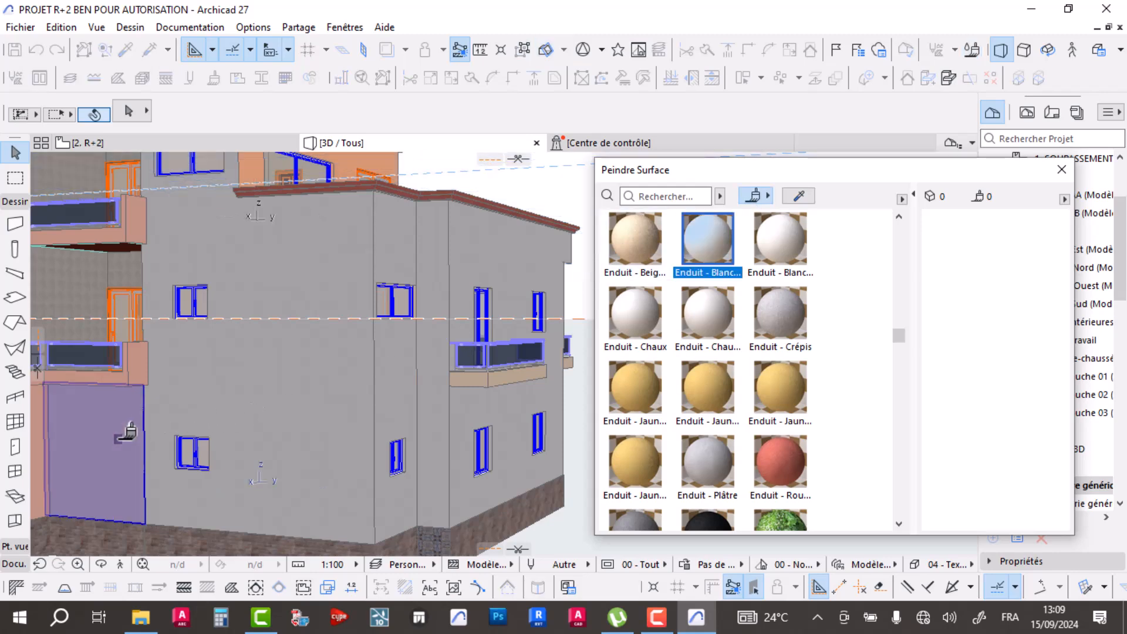
left_click(127, 432)
- Paint the hip-roofed corner block's second-floor windowed wall and the louvred band above it in Enduit - Blanc nature
scroll(197, 440, "down", 4)
middle_click_drag(196, 440, 213, 399, "shift")
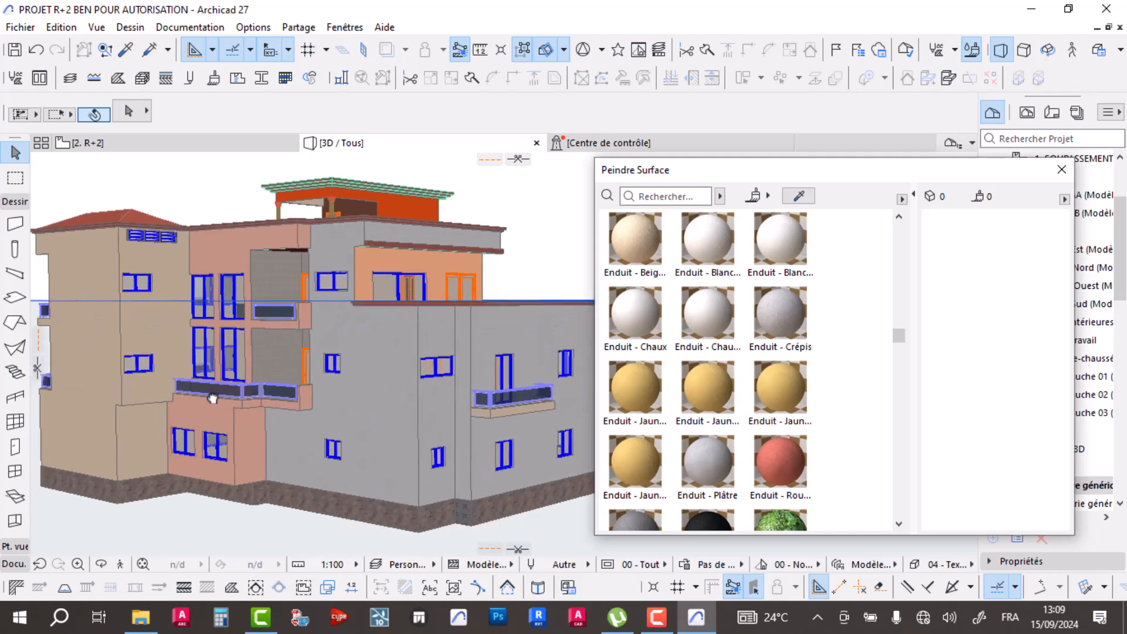
left_click(756, 196)
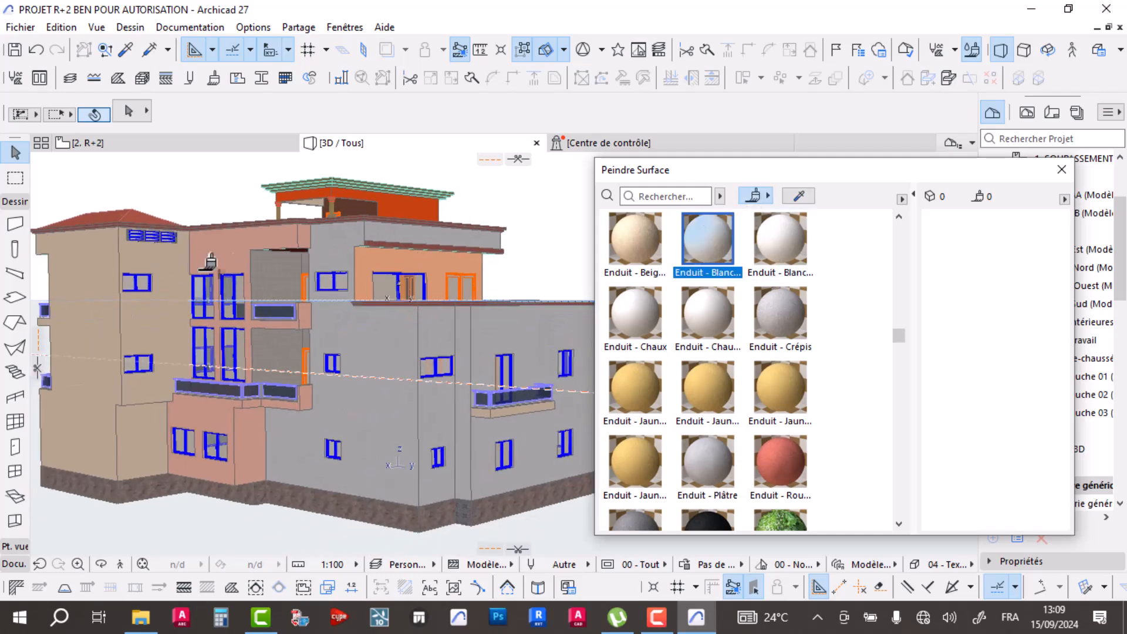
scroll(165, 268, "up", 5)
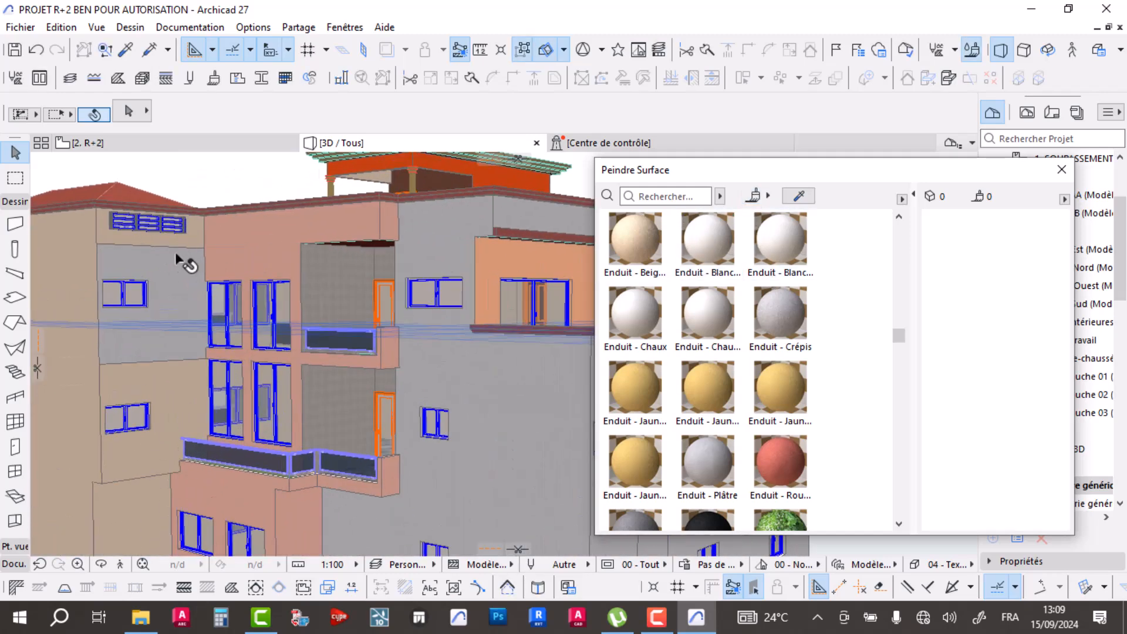
left_click(707, 239)
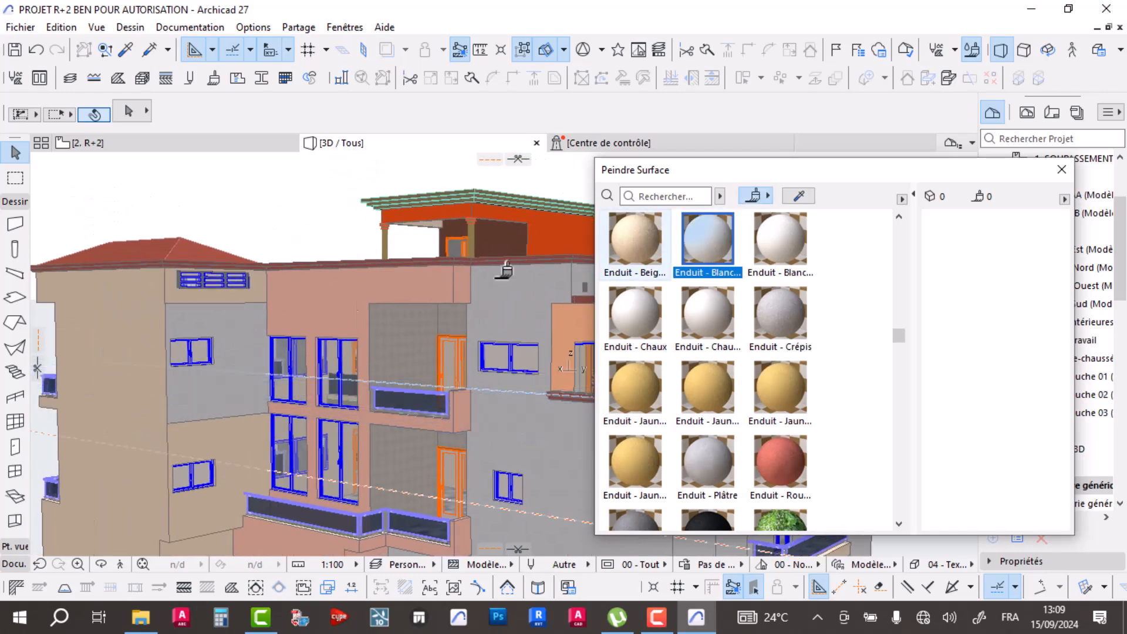
left_click(212, 289)
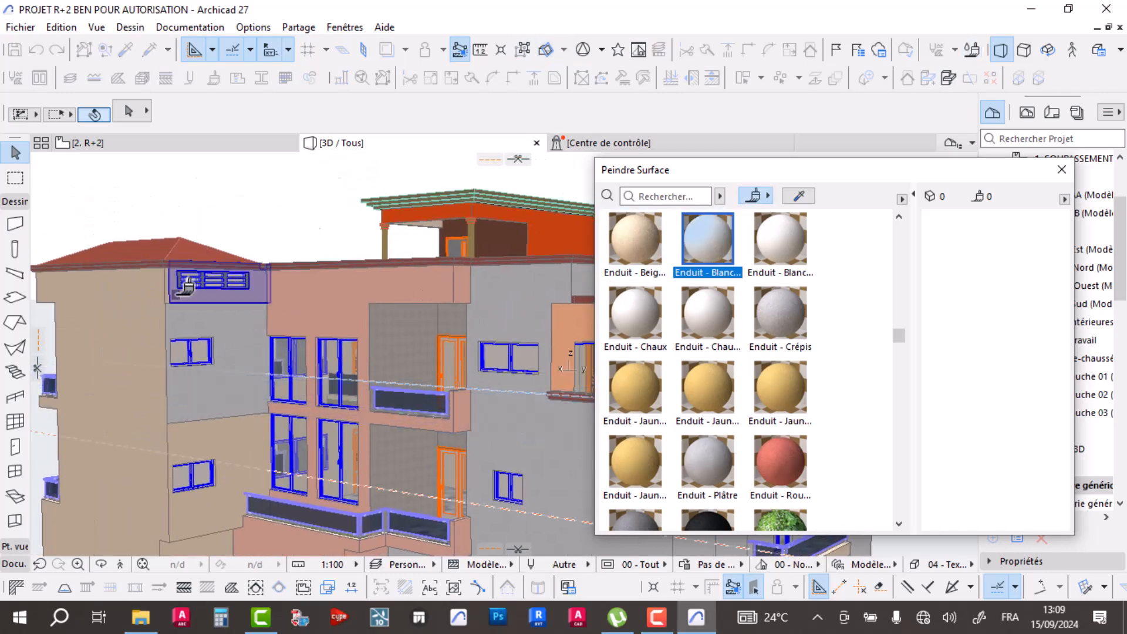
- Paint the corner block's adjoining windowless side in Enduit - Blanc nature, from the roof band down to the first floor
left_click(708, 240)
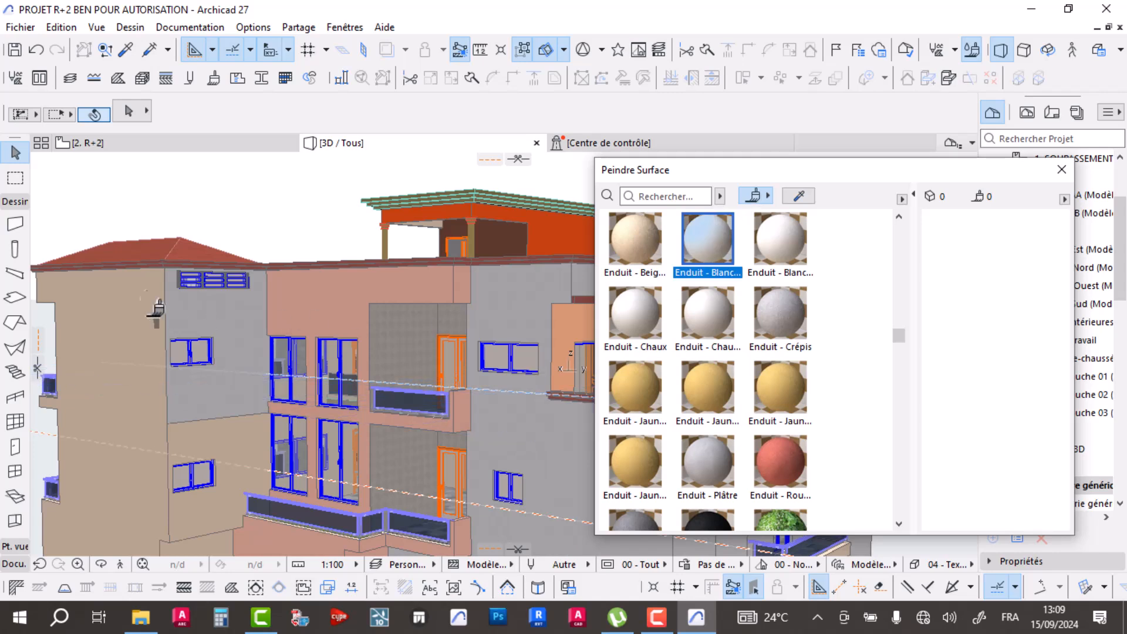
left_click(132, 284)
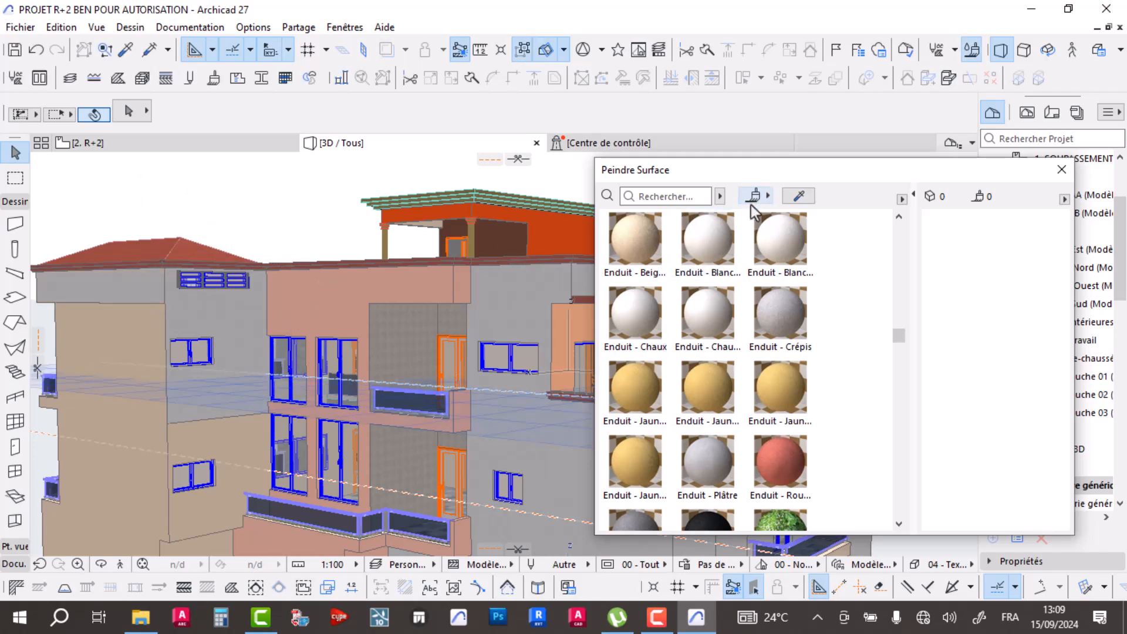
left_click(707, 240)
left_click(157, 346)
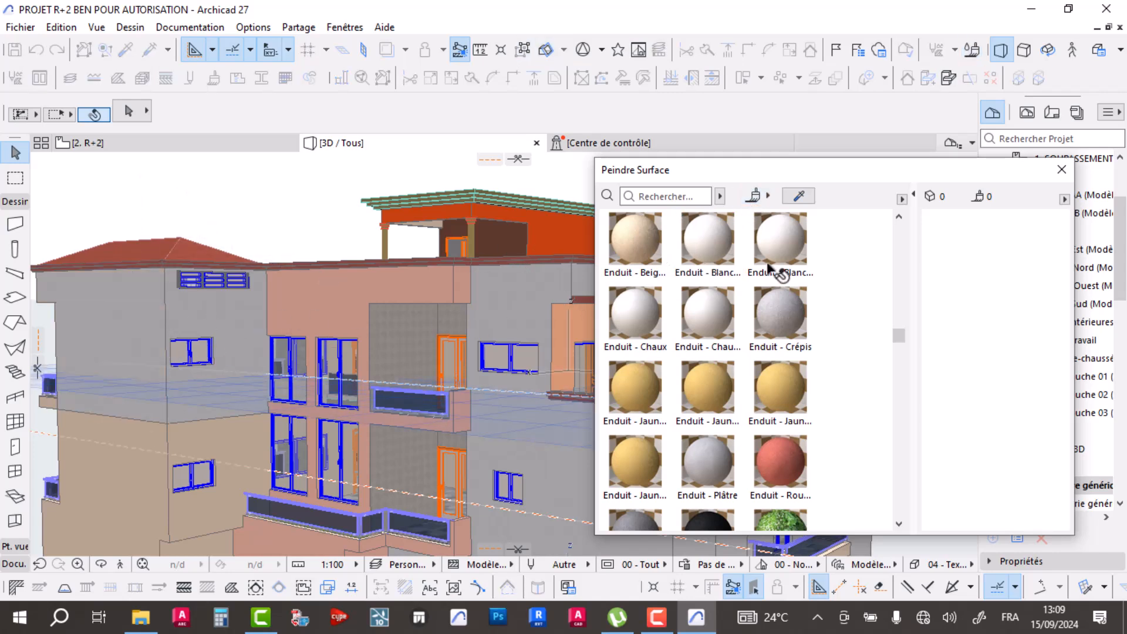
left_click(707, 240)
left_click(147, 456)
- Paint the corner block's first-floor windowed wall and both ground-floor walls in Enduit - Blanc nature
left_click(708, 240)
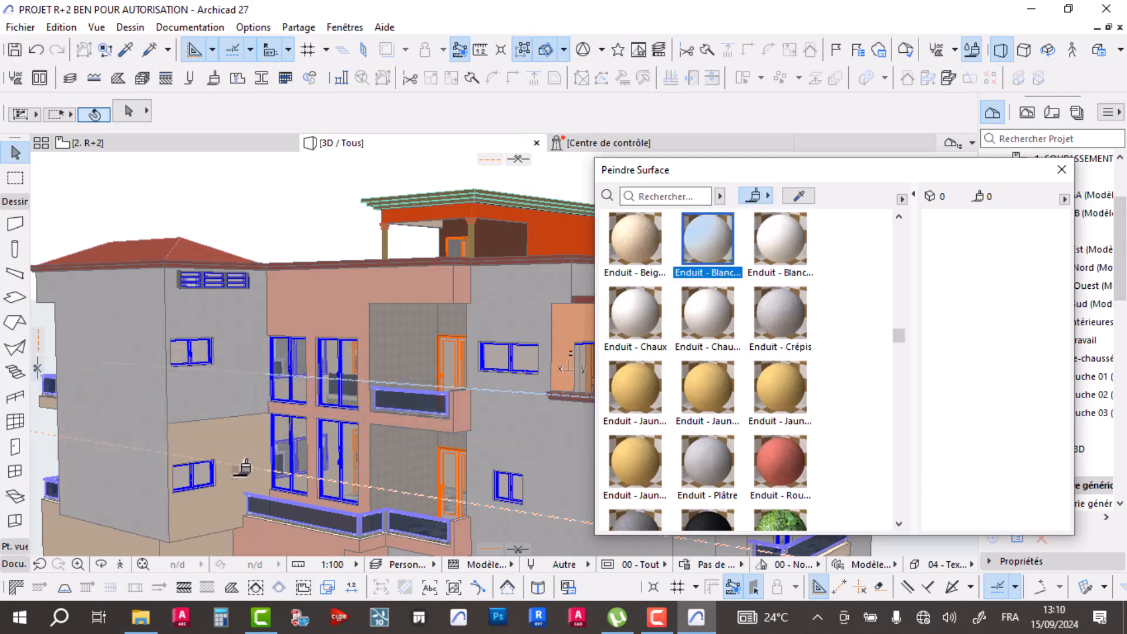
left_click(237, 446)
middle_click_drag(237, 446, 291, 336)
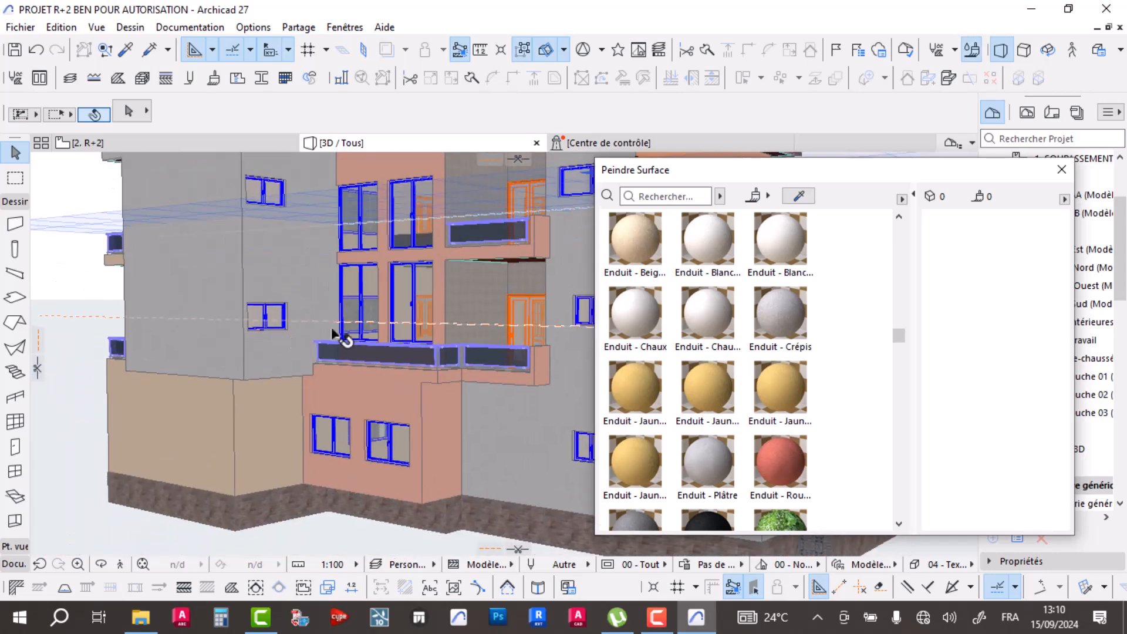
left_click(707, 239)
left_click(276, 405)
left_click(708, 240)
left_click(185, 408)
- Paint the wall around the garage door on the opposite façade in Enduit - Blanc nature
mouse_move(182, 415)
middle_mouse_down("shift")
mouse_move(161, 439)
mouse_move(274, 419)
mouse_move(572, 418)
middle_mouse_up("shift")
scroll(252, 429, "down", 3)
scroll(572, 418, "up", 3)
left_click(752, 191)
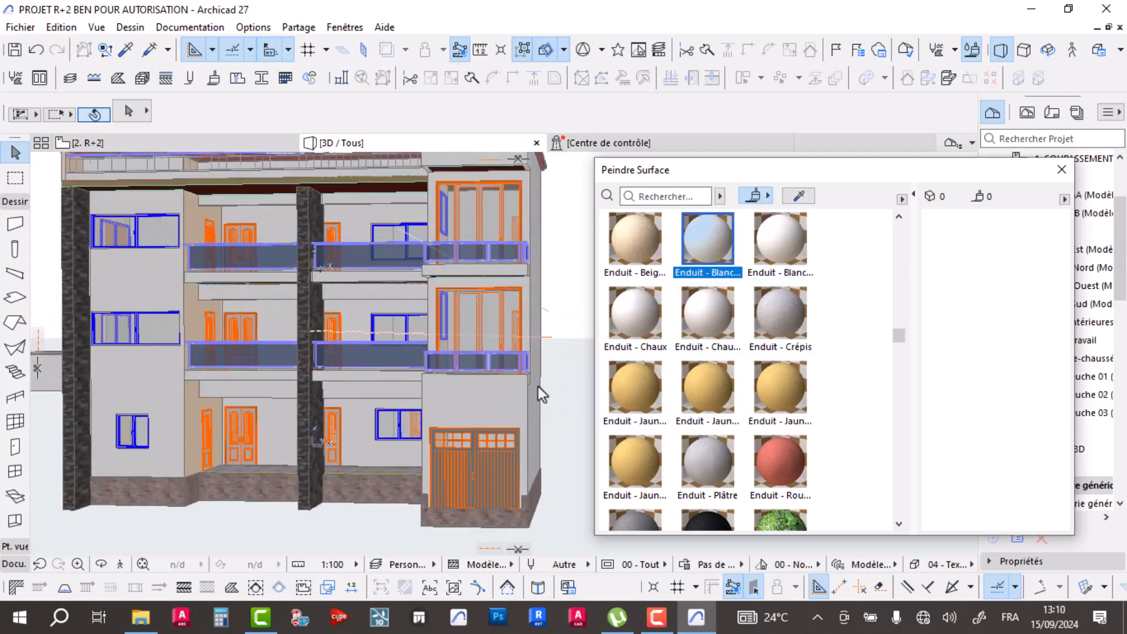
left_click(476, 413)
- Paint the ground-floor side wall next to the garage in Enduit - Blanc nature
middle_click_drag(405, 432, 255, 431, "shift")
left_click(757, 199)
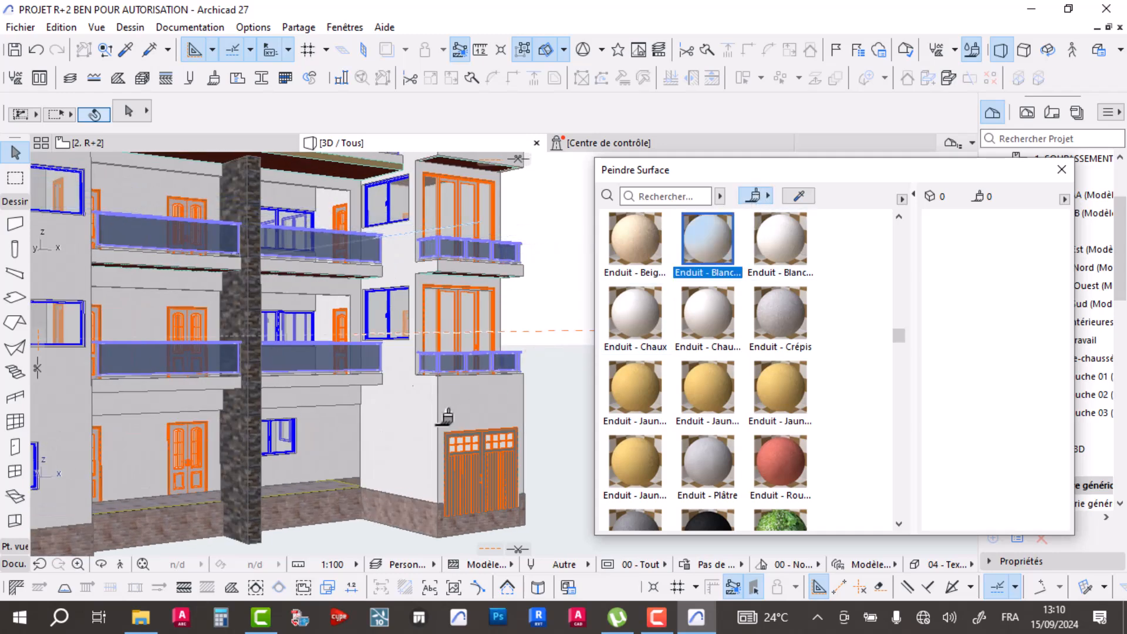
left_click(414, 432)
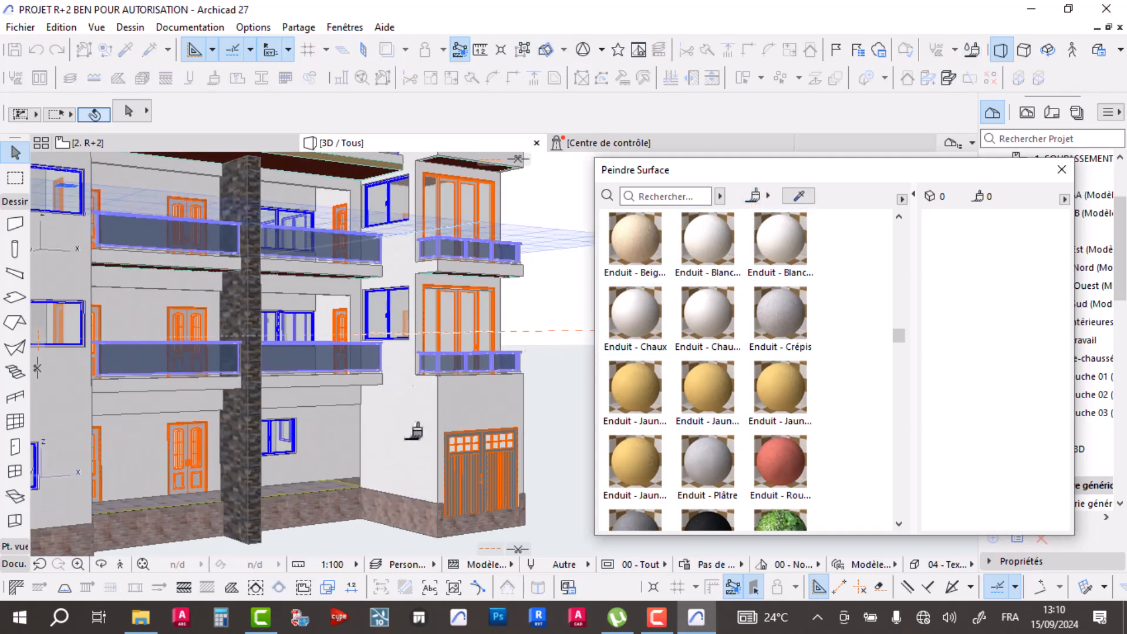
left_click(408, 257)
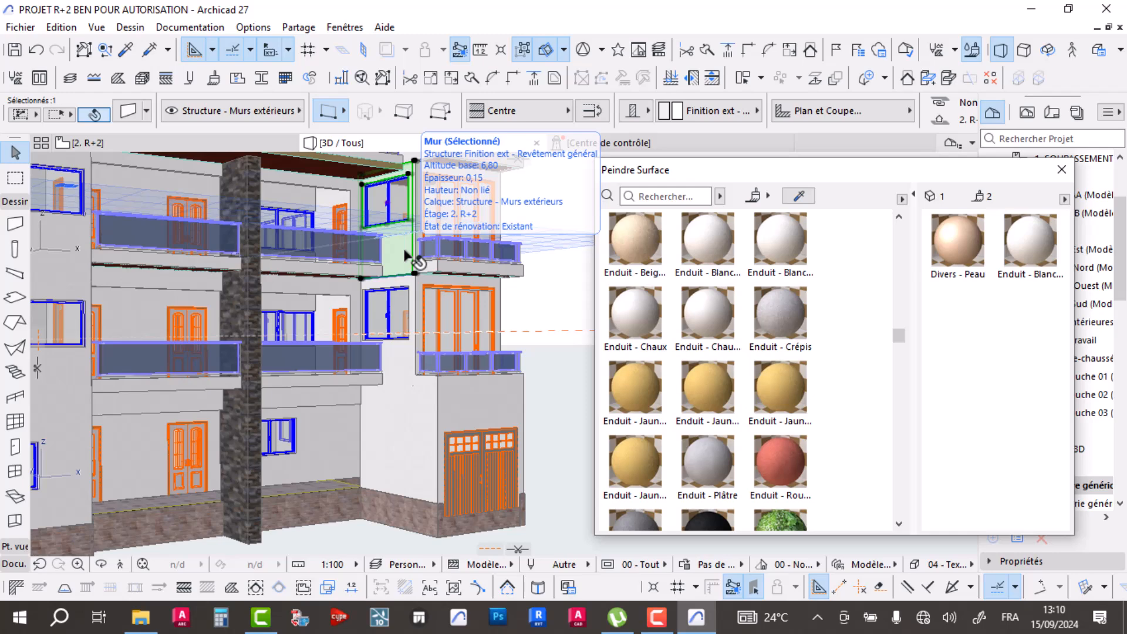
key("Delete")
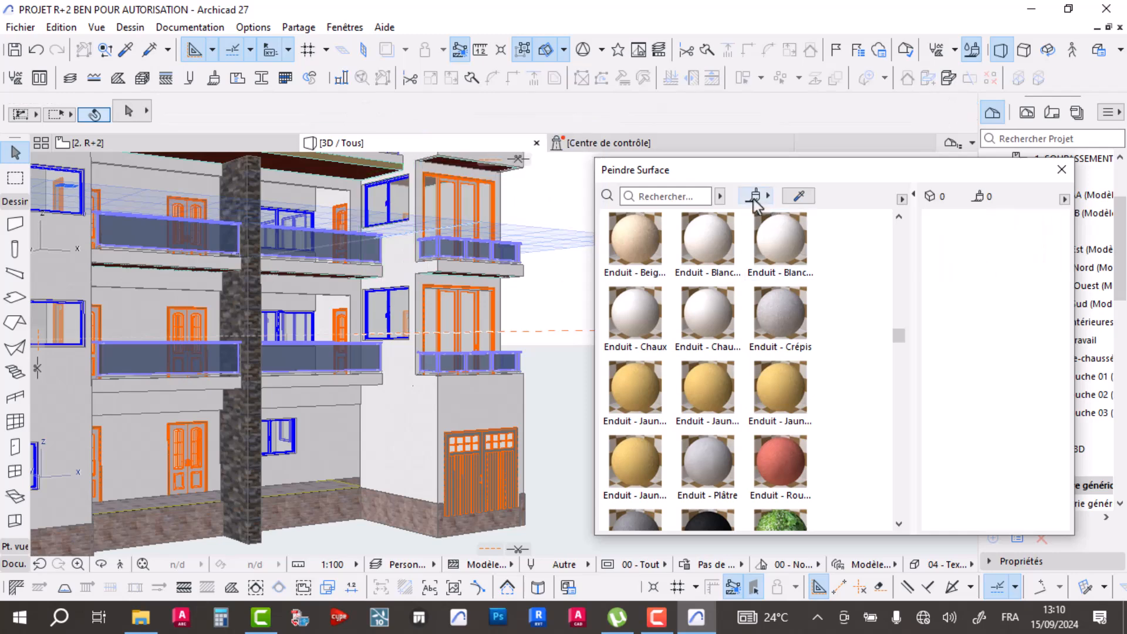
- Paint the parapet band above the windowed side wall next to the orange stair tower in Enduit - Blanc nature
left_click(755, 199)
scroll(278, 401, "down", 5)
mouse_move(264, 387)
middle_mouse_down()
mouse_move(389, 403)
mouse_move(405, 420)
middle_mouse_up()
scroll(284, 326, "up", 1)
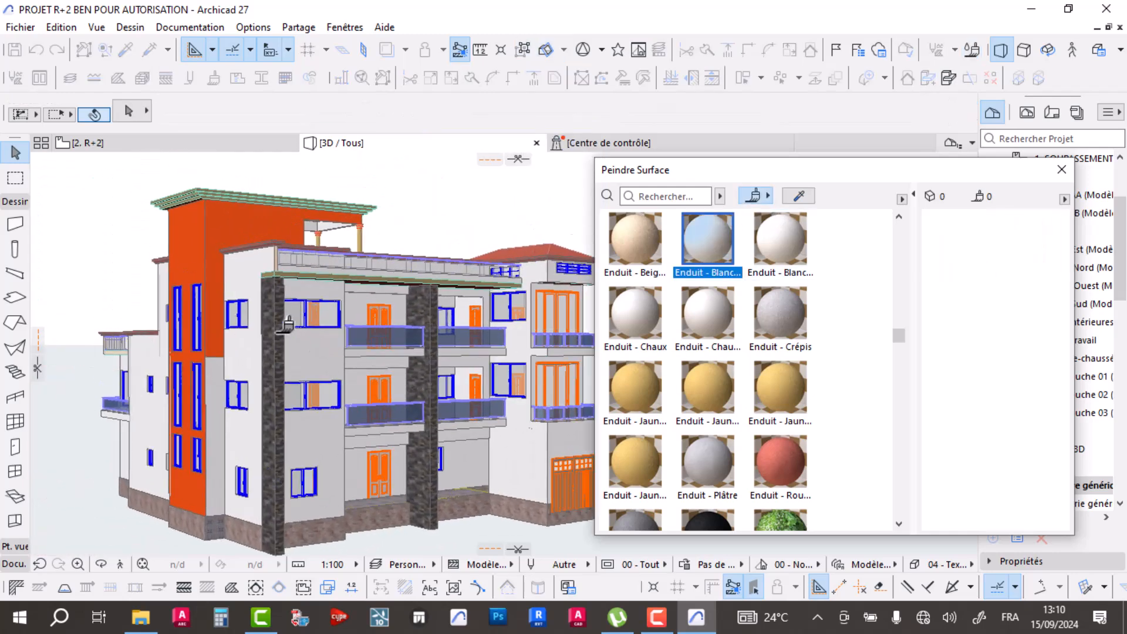
scroll(286, 324, "up", 2)
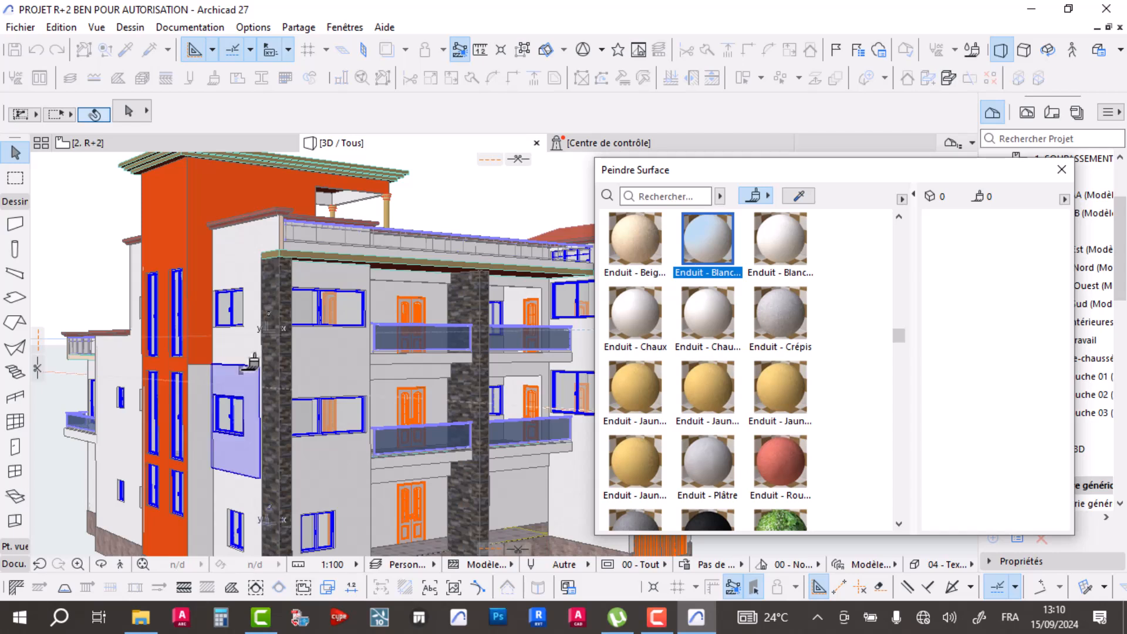
key("Escape")
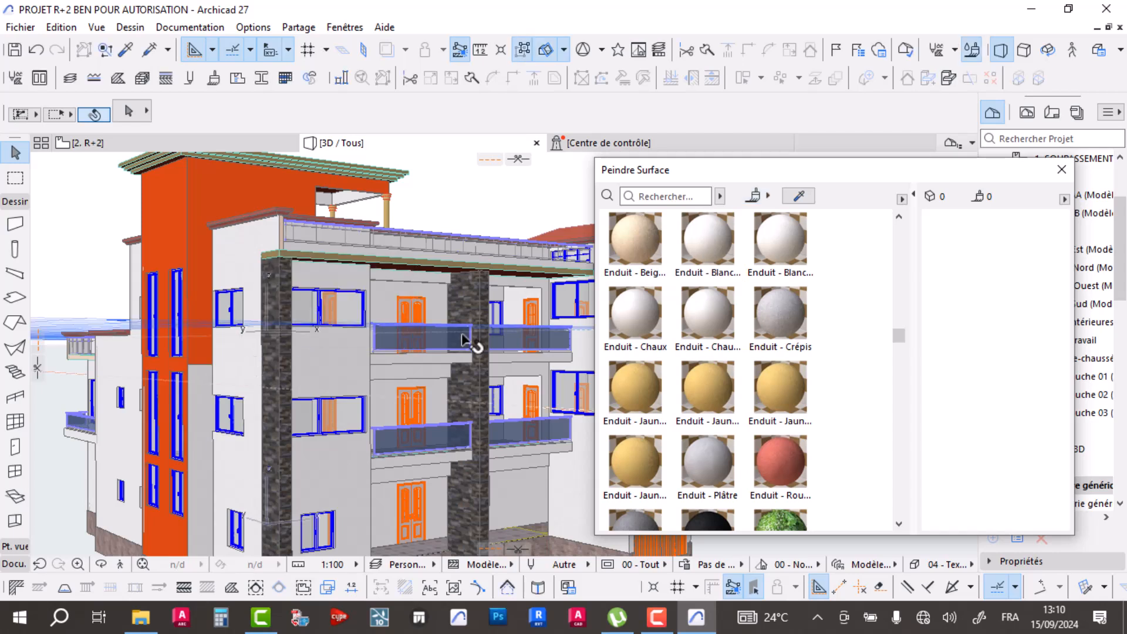
left_click(755, 199)
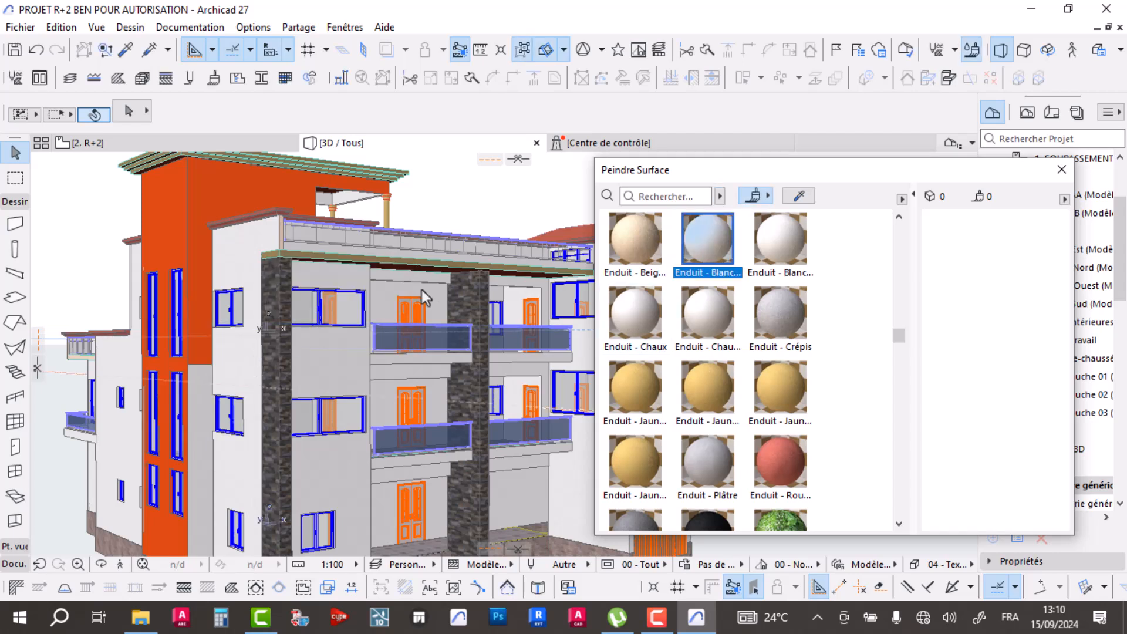
left_click(249, 243)
- Sample the stair tower's orange paint and apply it to the tower's white side return on the first and ground floors
mouse_move(249, 243)
middle_mouse_down("shift")
mouse_move(235, 293)
mouse_move(271, 312)
mouse_move(411, 317)
middle_mouse_up("shift")
scroll(179, 423, "up", 5)
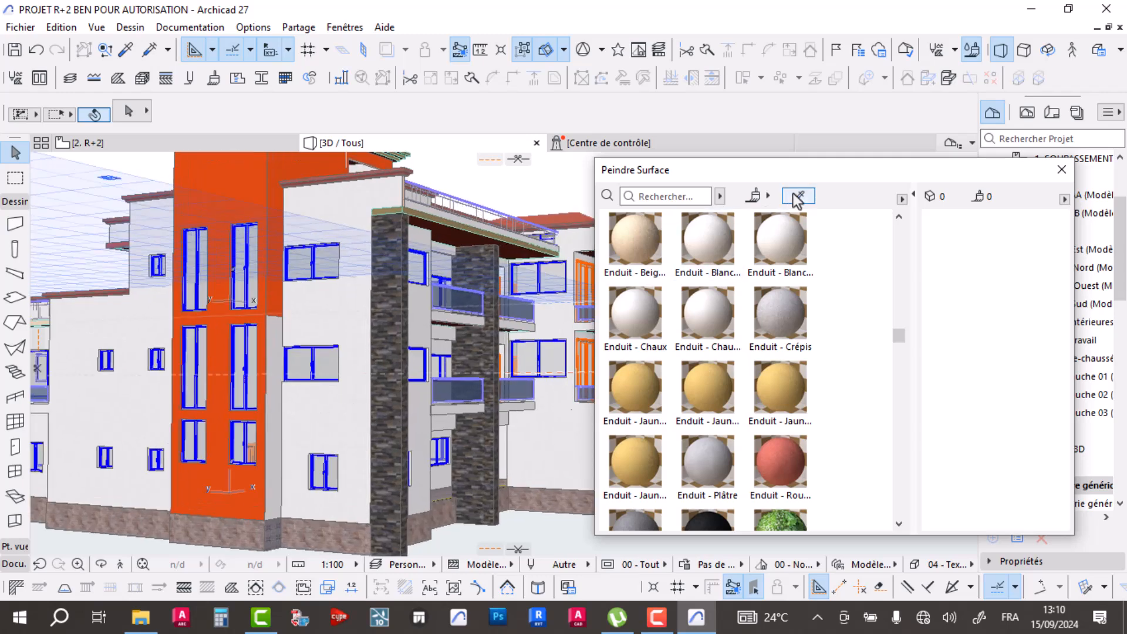
left_click(797, 197)
left_click(243, 203)
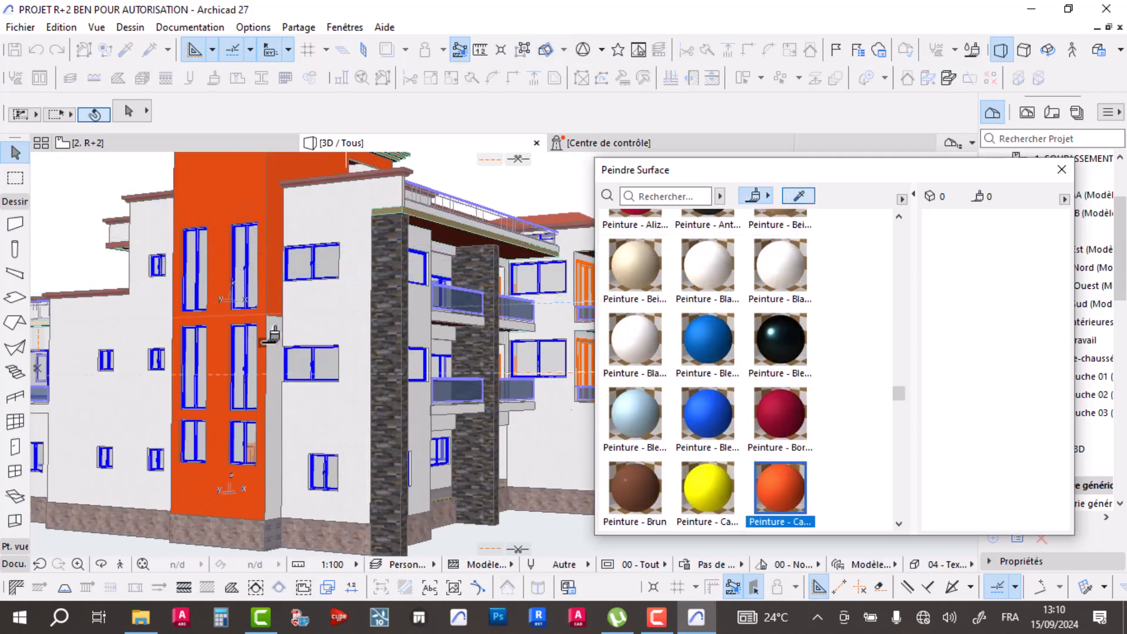
key("Escape")
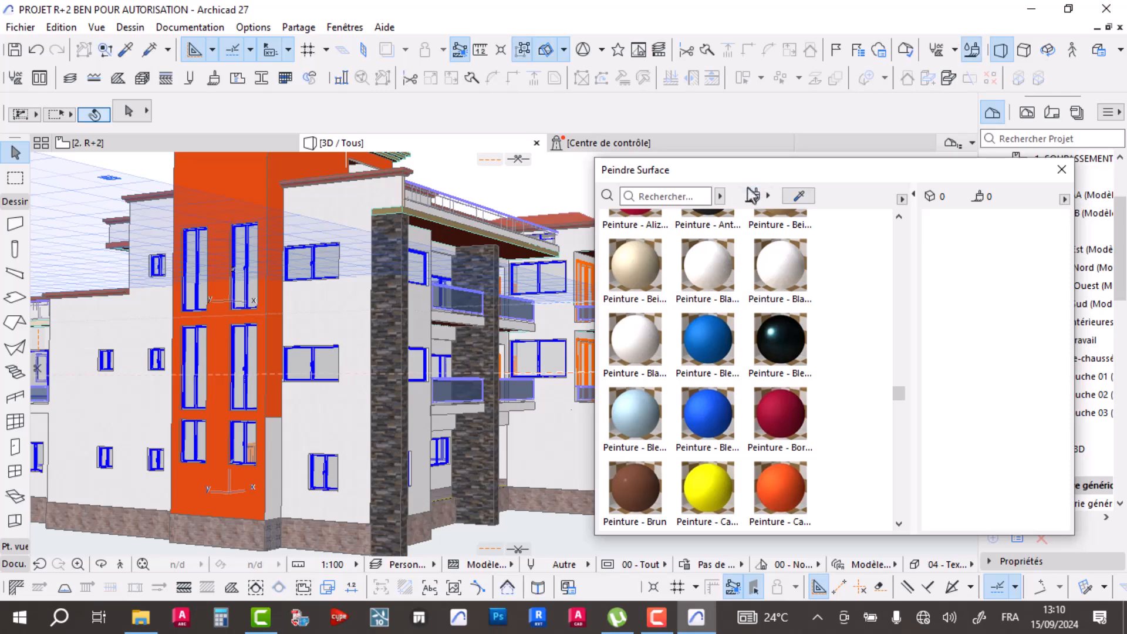
left_click(757, 197)
scroll(276, 446, "up", 4)
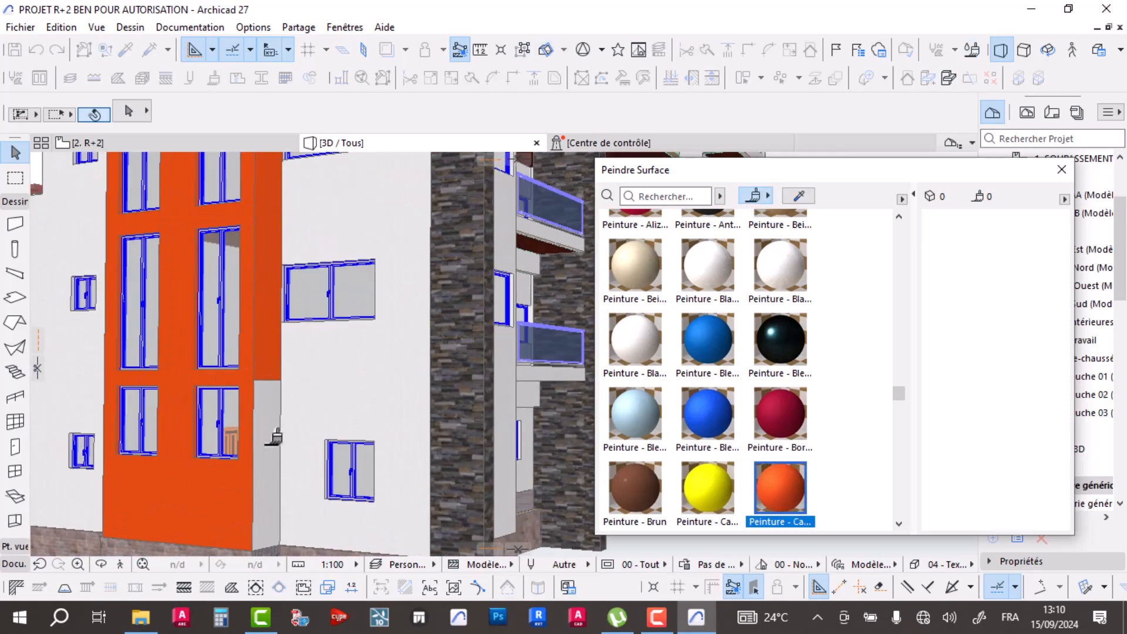
left_click(273, 437)
key("Escape")
- Try the Divers - Peau surface sampled from the café terrace wall on the first-floor side wall beside the stair tower, and undo it
scroll(264, 428, "down", 8)
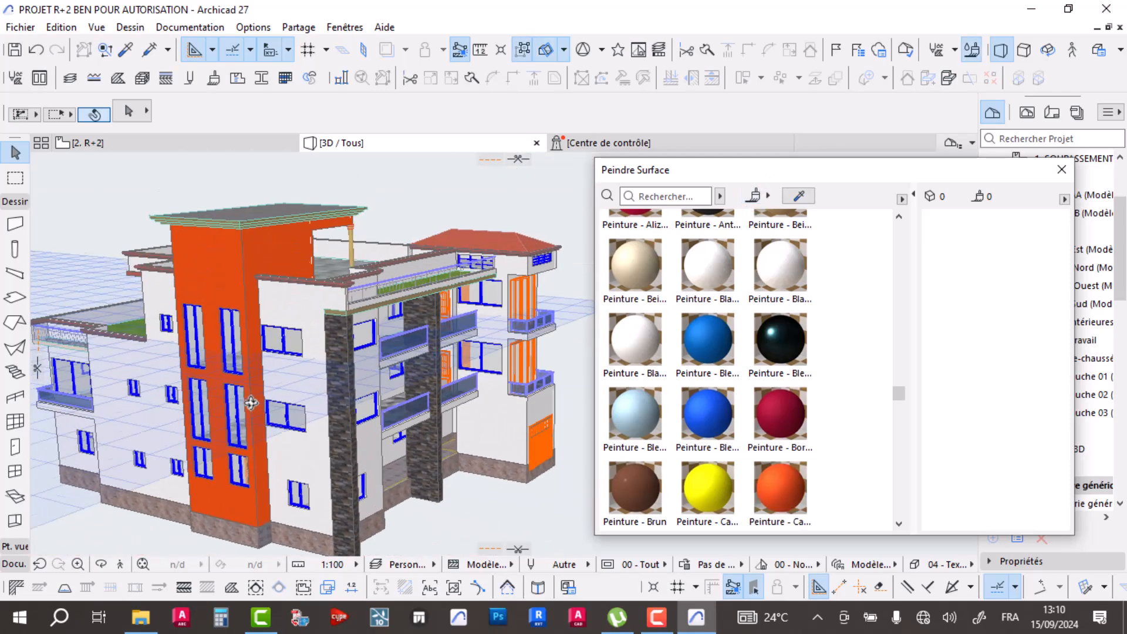
middle_click_drag(169, 381, 327, 359, "shift")
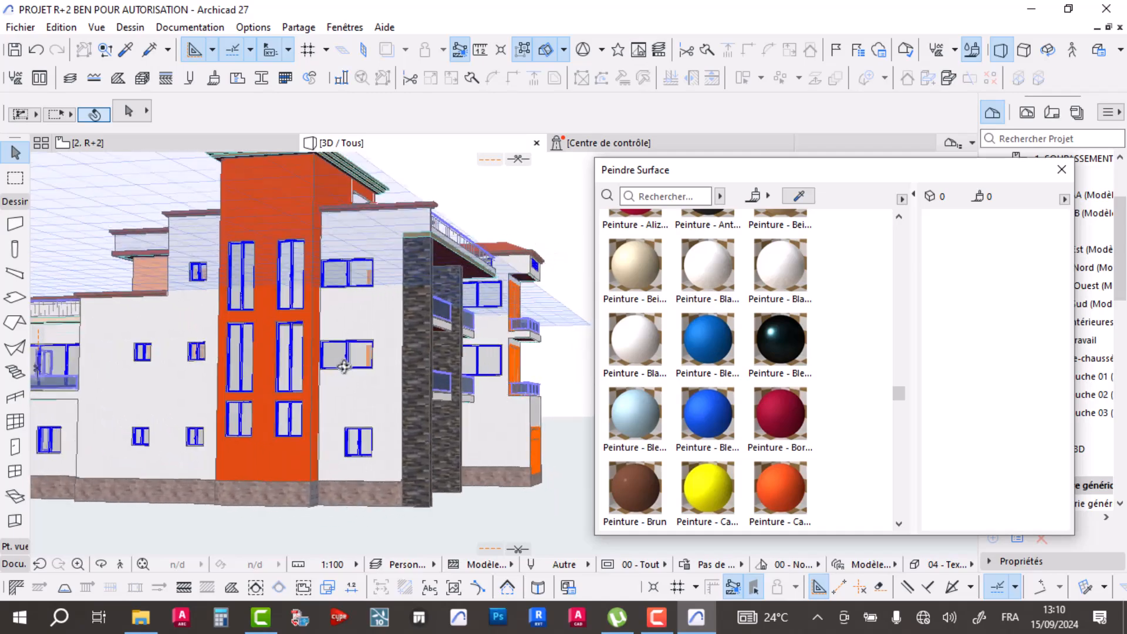
scroll(443, 377, "up", 4)
middle_click_drag(443, 378, 411, 405, "shift")
scroll(351, 320, "up", 8)
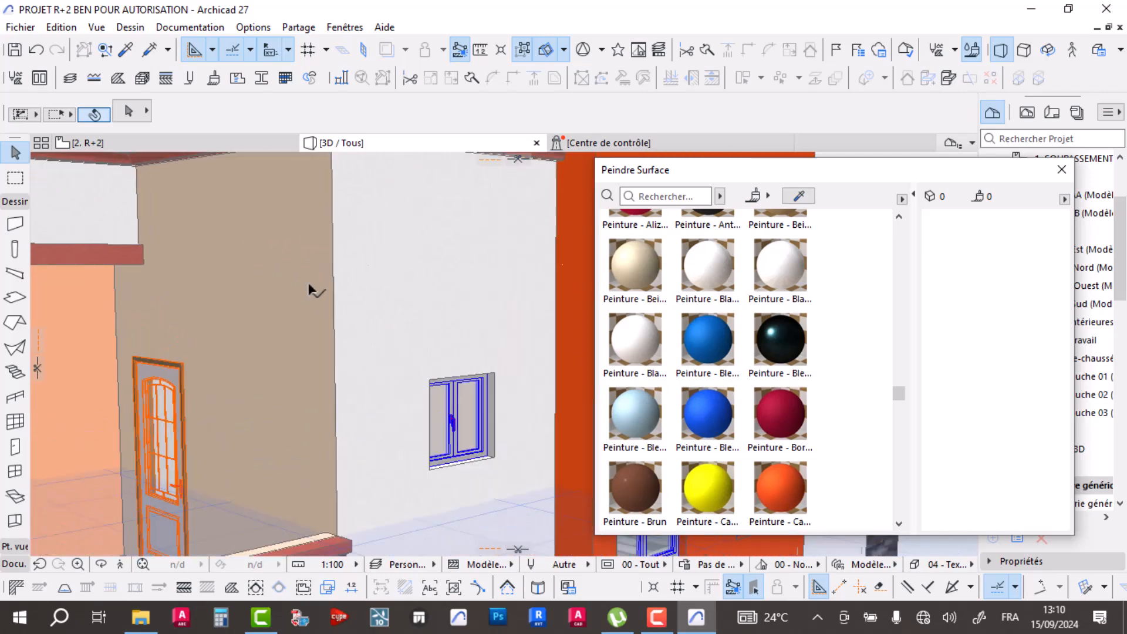
left_click(791, 197)
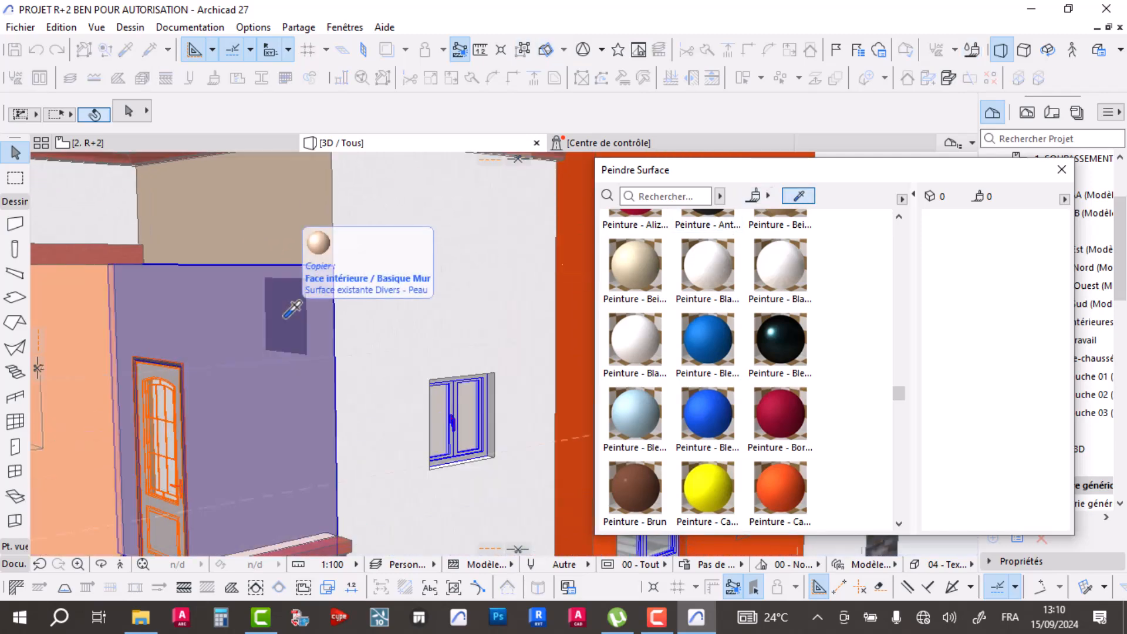
left_click(283, 317)
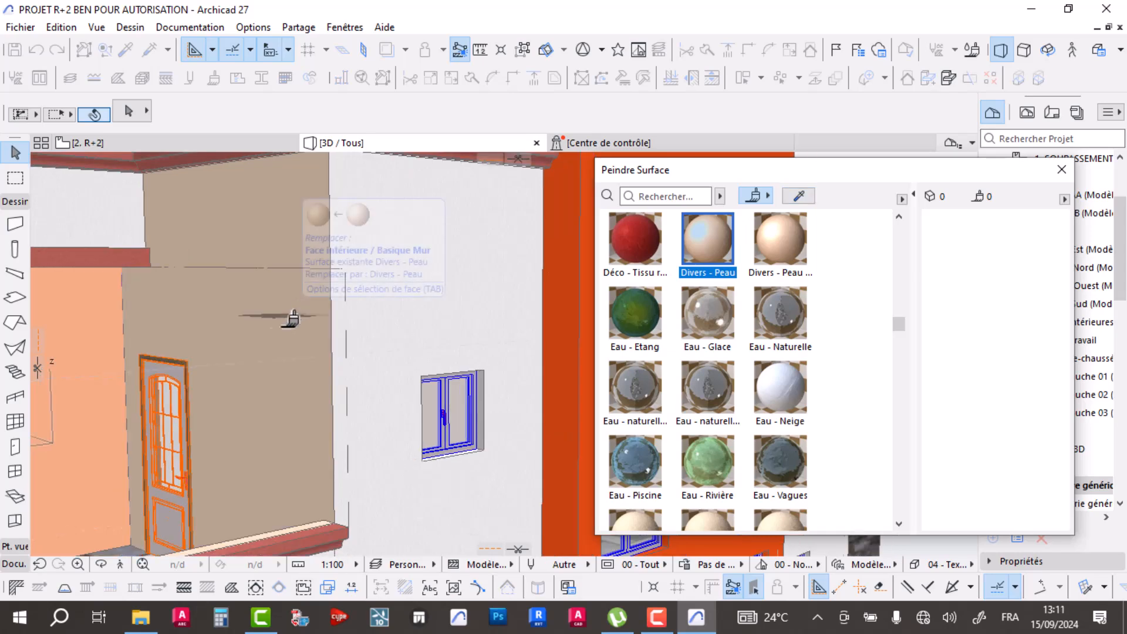
scroll(265, 314, "down", 8)
scroll(330, 324, "down", 2)
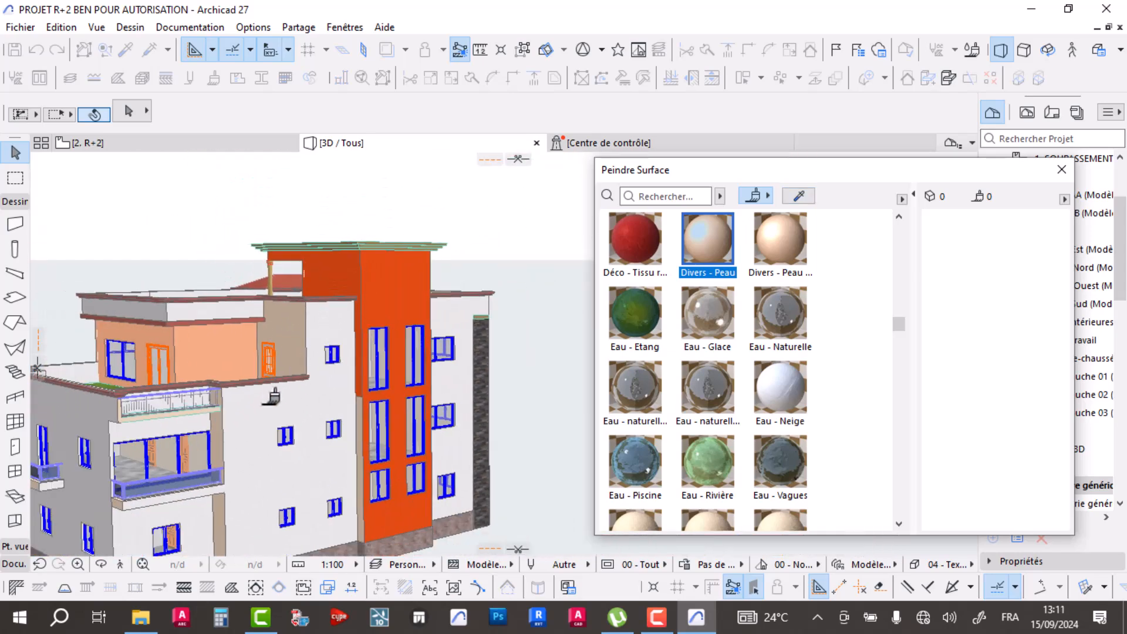
left_click(270, 411)
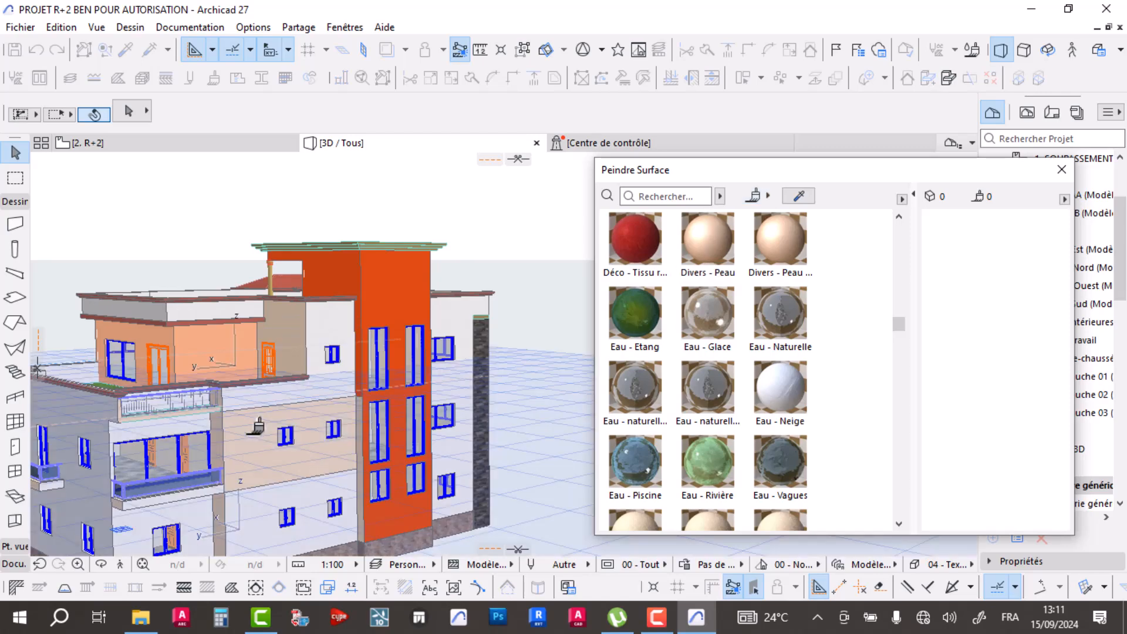
scroll(273, 399, "up", 3)
scroll(290, 344, "down", 1)
middle_click_drag(290, 344, 382, 353, "shift")
key("ctrl+z")
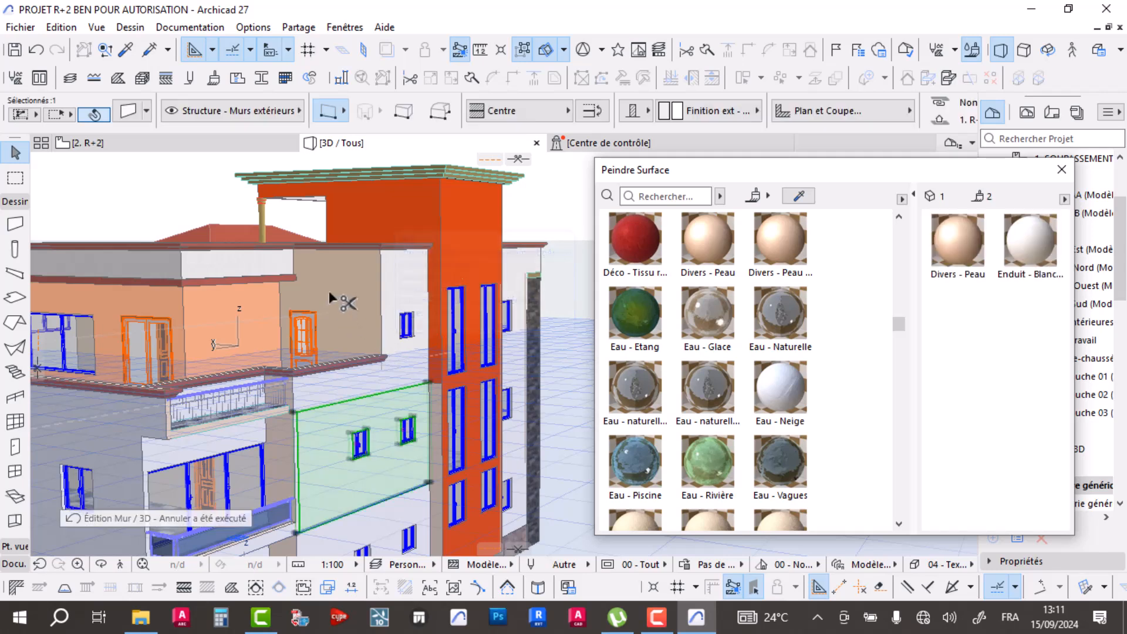
- Sample Enduit - Blanc nature from the terrace parapet and apply it to the beige parapet band and the wall beside the terrace door
left_click(246, 269)
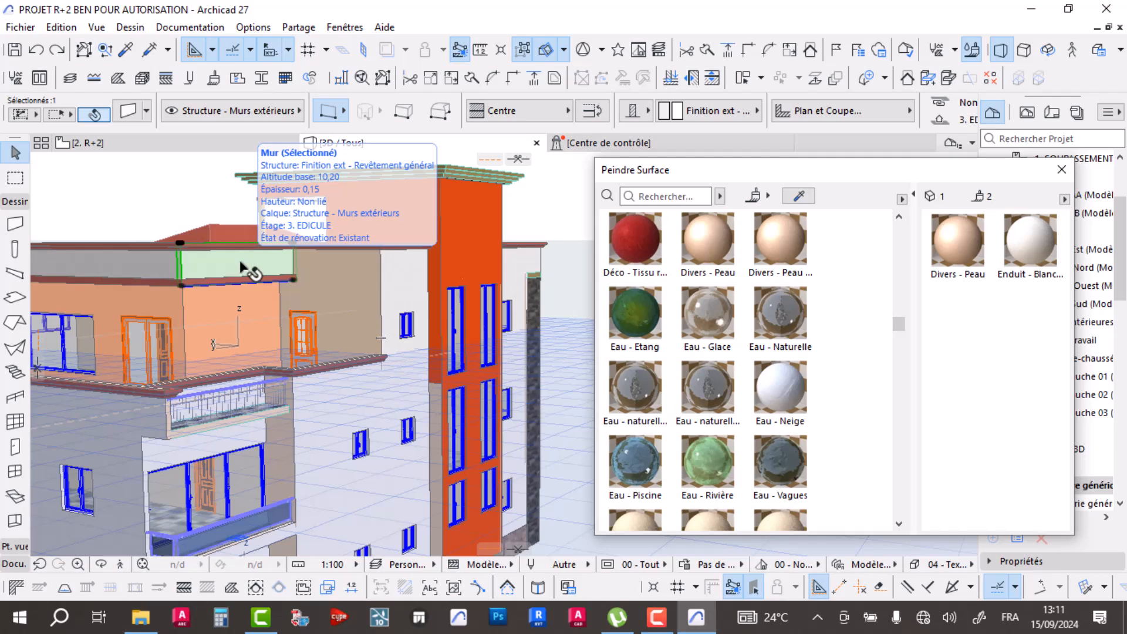
key("Escape")
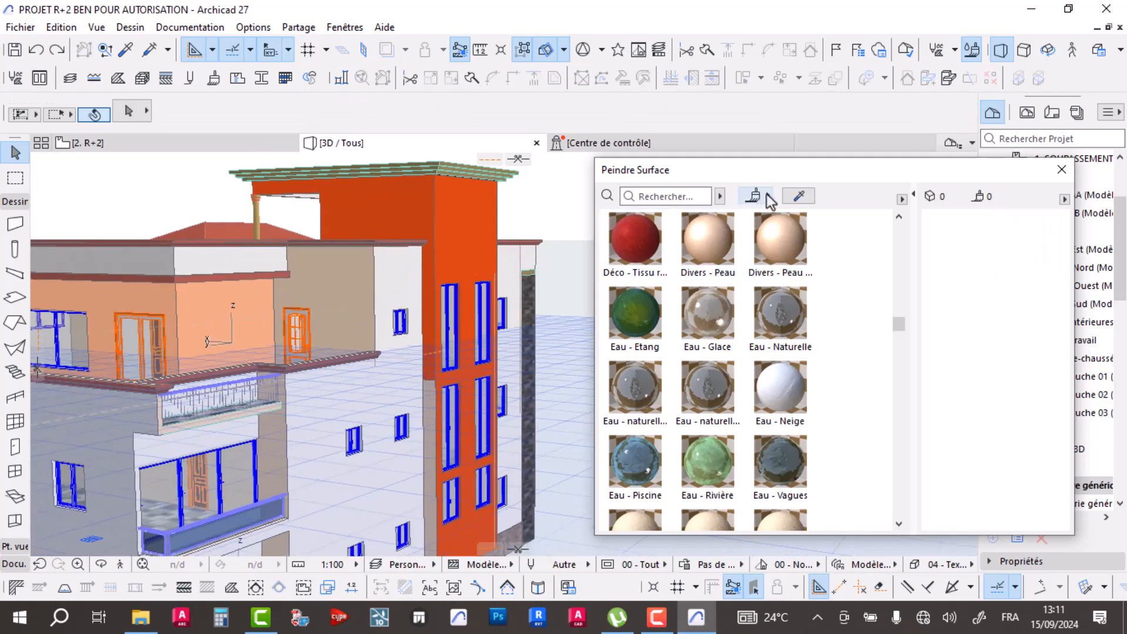
left_click(206, 253)
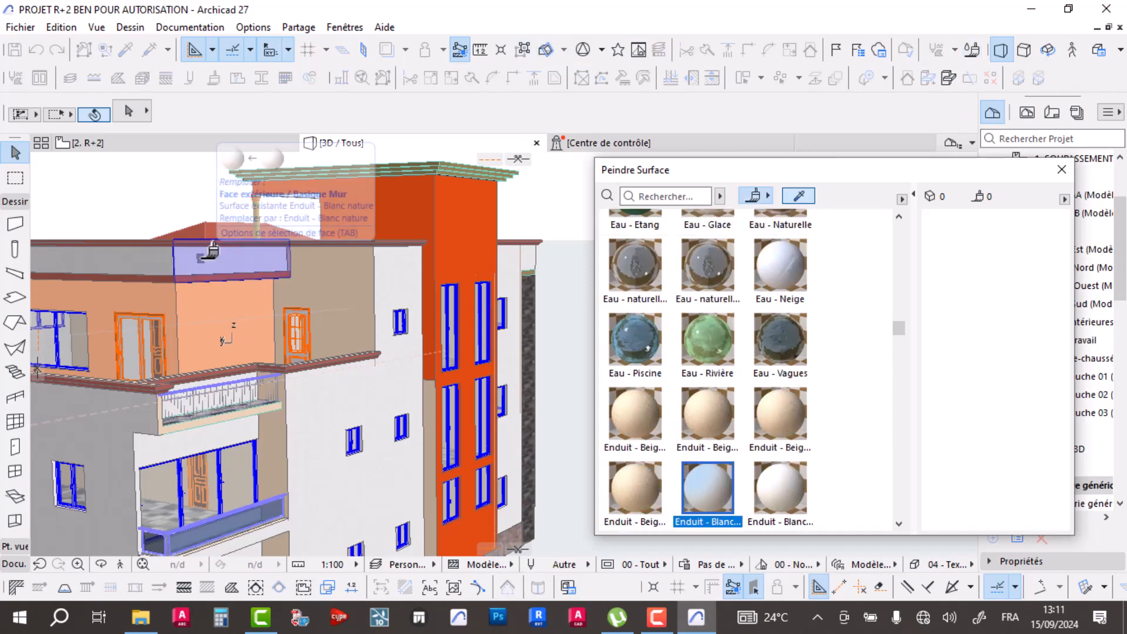
left_click(348, 257)
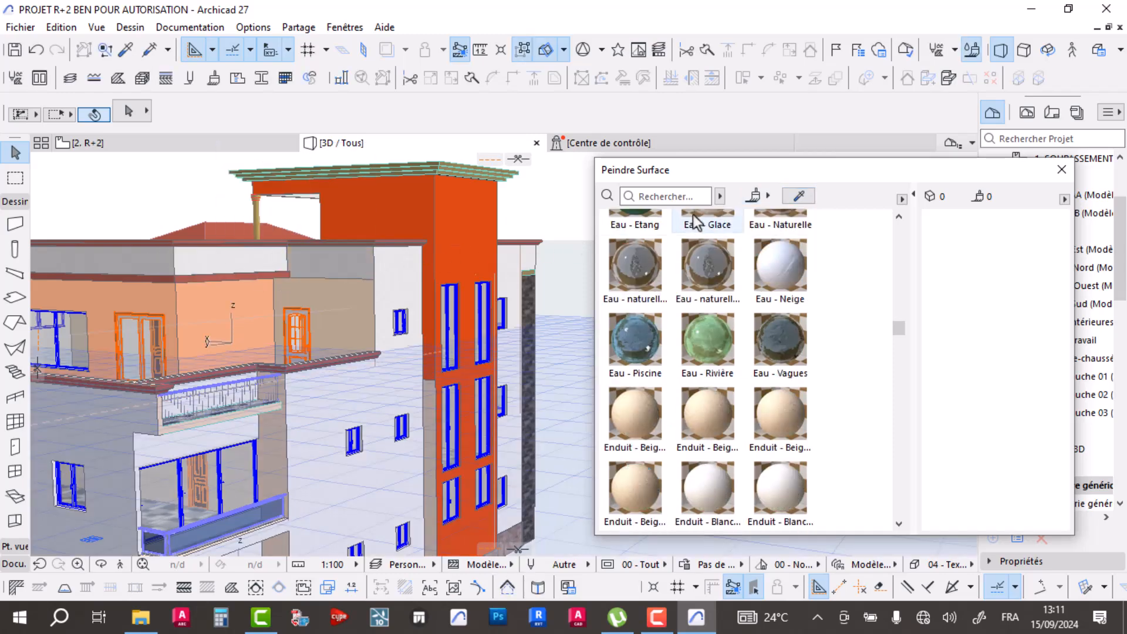
left_click(752, 197)
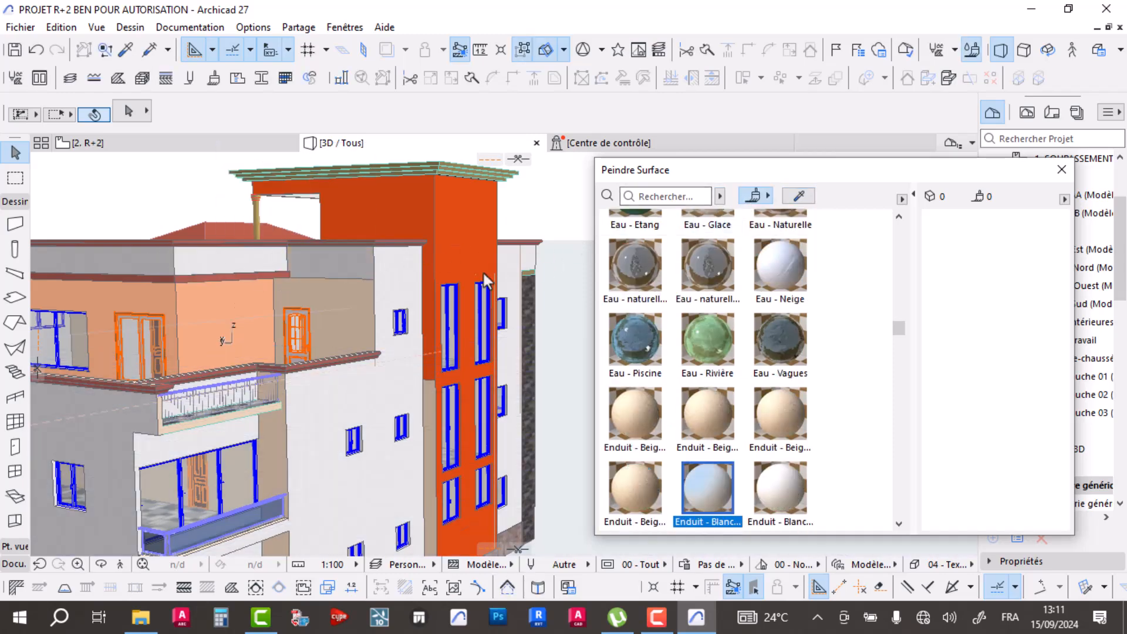
left_click(361, 301)
- Paint the first-floor wall around the corner balcony's glazed opening in Enduit - Crépis
scroll(355, 329, "down", 3)
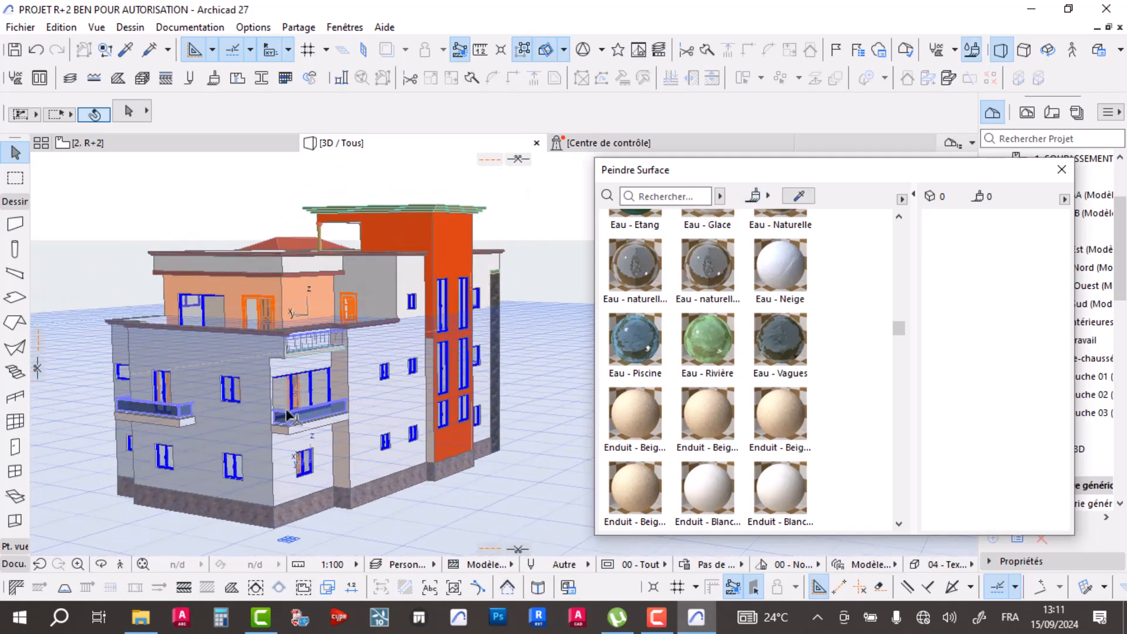
scroll(329, 364, "up", 6)
scroll(296, 384, "up", 3)
scroll(723, 410, "down", 3)
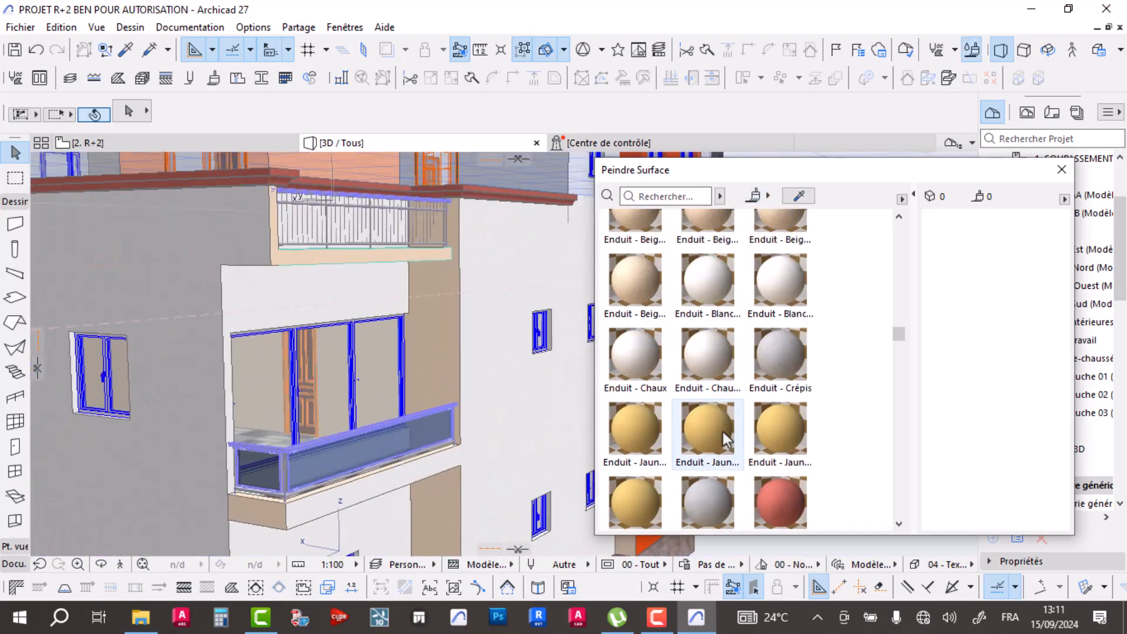
left_click(776, 353)
left_click(326, 300)
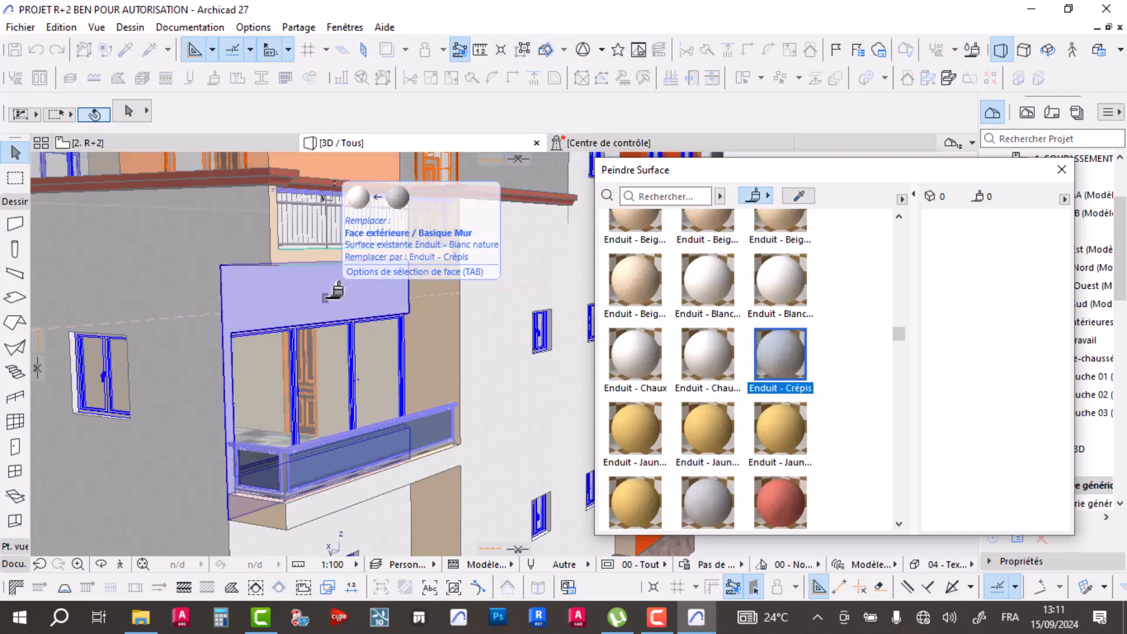
key("Escape")
scroll(281, 293, "up", 5)
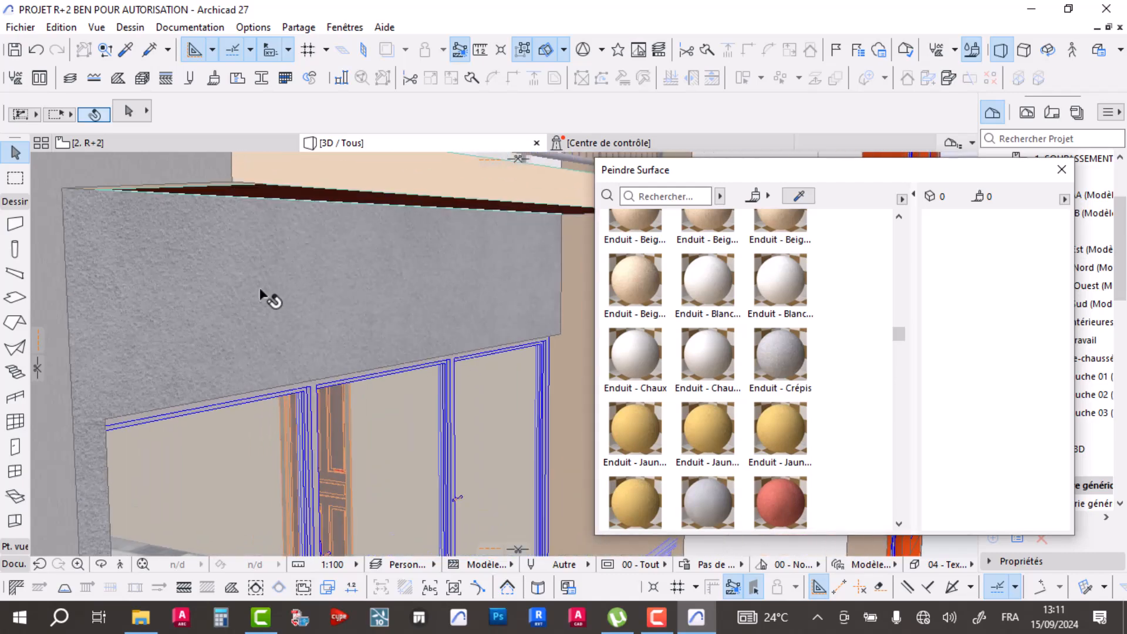
- Paint the ground-floor wall around the window beneath the corner balcony in Enduit - Crépis
scroll(355, 317, "down", 8)
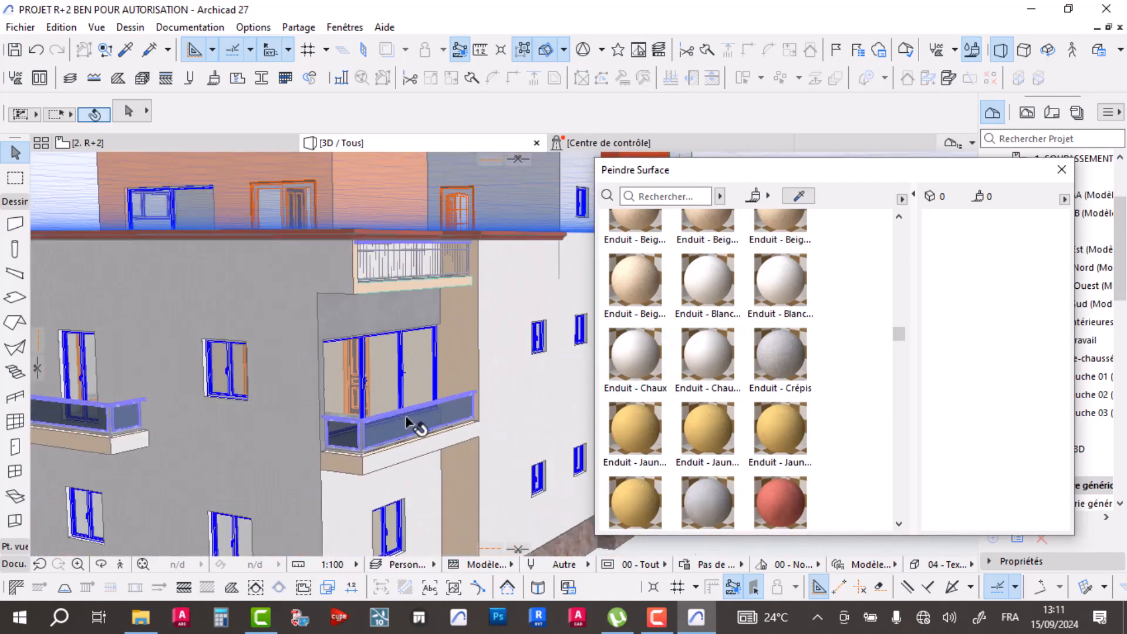
middle_click_drag(413, 419, 358, 320)
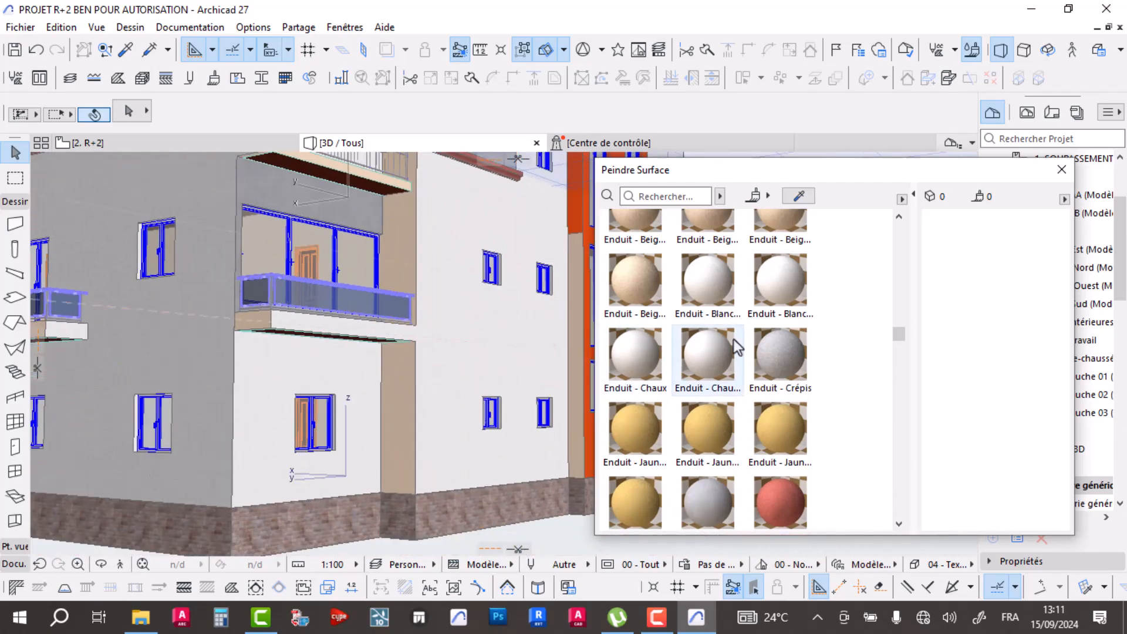
left_click(301, 383)
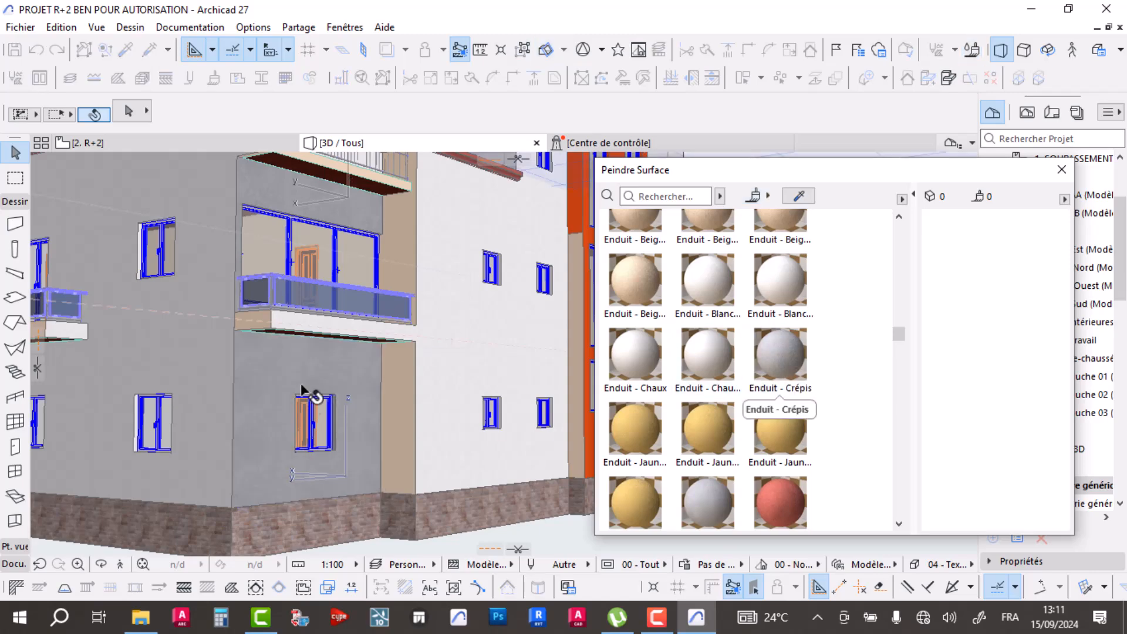
key("Escape")
- Sample the white side wall's Enduit - Blanc nature and apply it to the beige wall returns beside the corner balcony on the first and ground floors
scroll(280, 446, "down", 3)
middle_click_drag(276, 439, 314, 336, "shift")
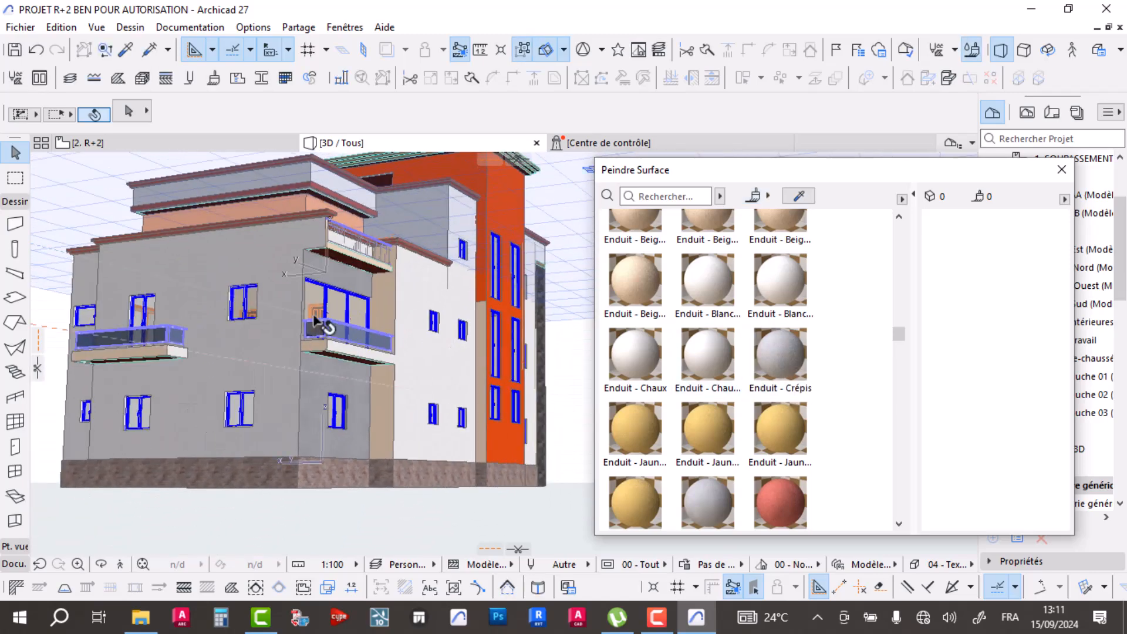
middle_click_drag(340, 284, 353, 476, "shift")
middle_click_drag(324, 339, 312, 413, "shift")
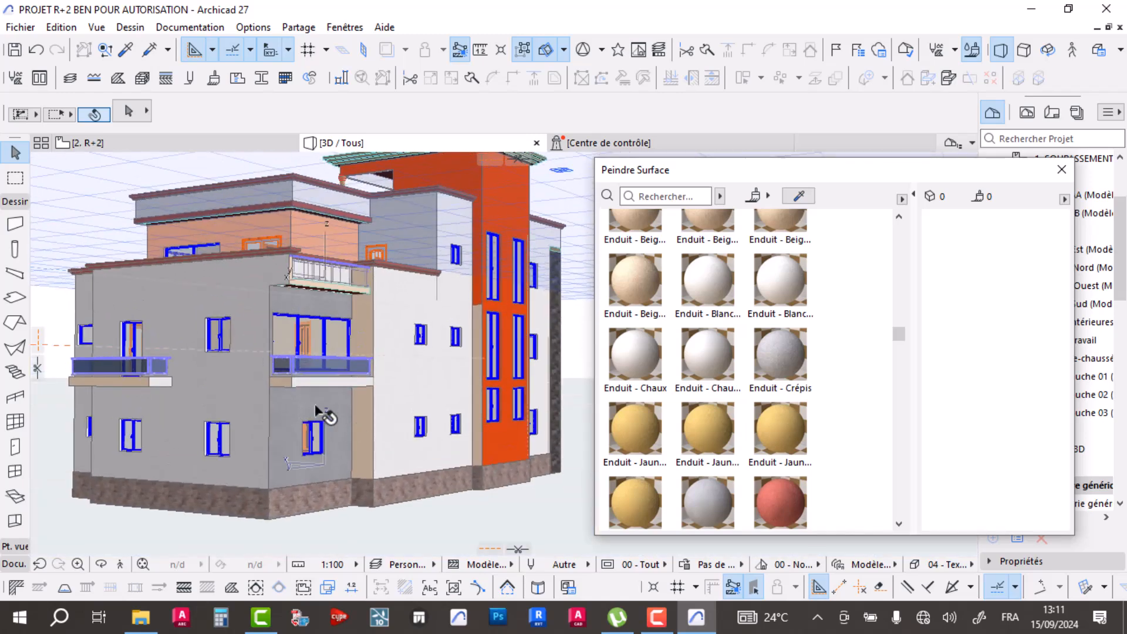
middle_click_drag(284, 375, 421, 368, "shift")
scroll(364, 327, "up", 5)
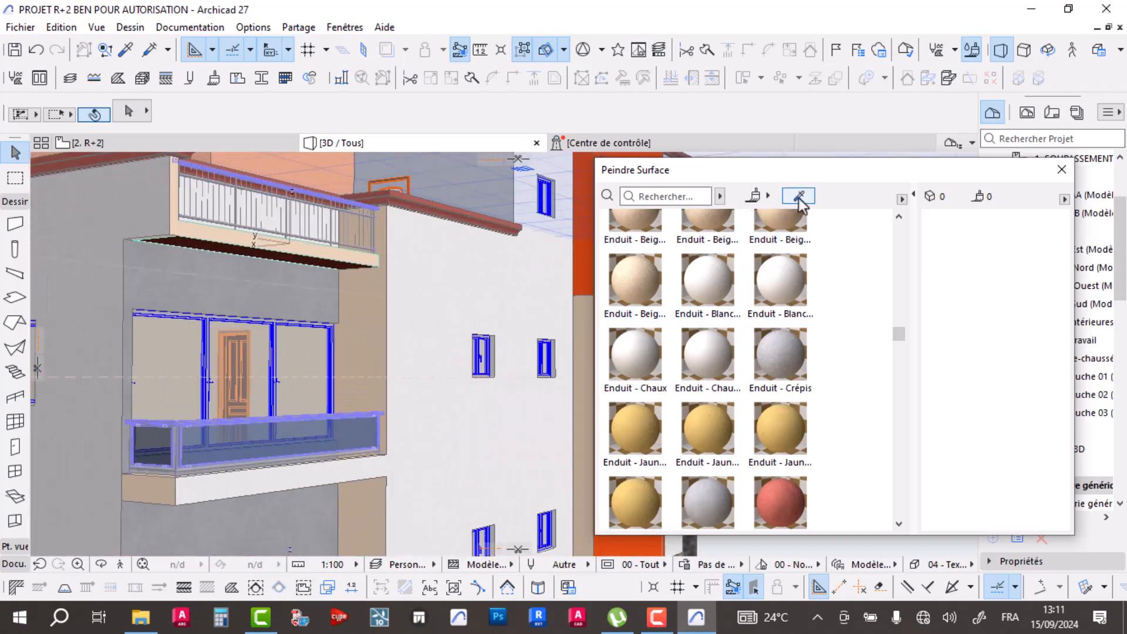
left_click(480, 280)
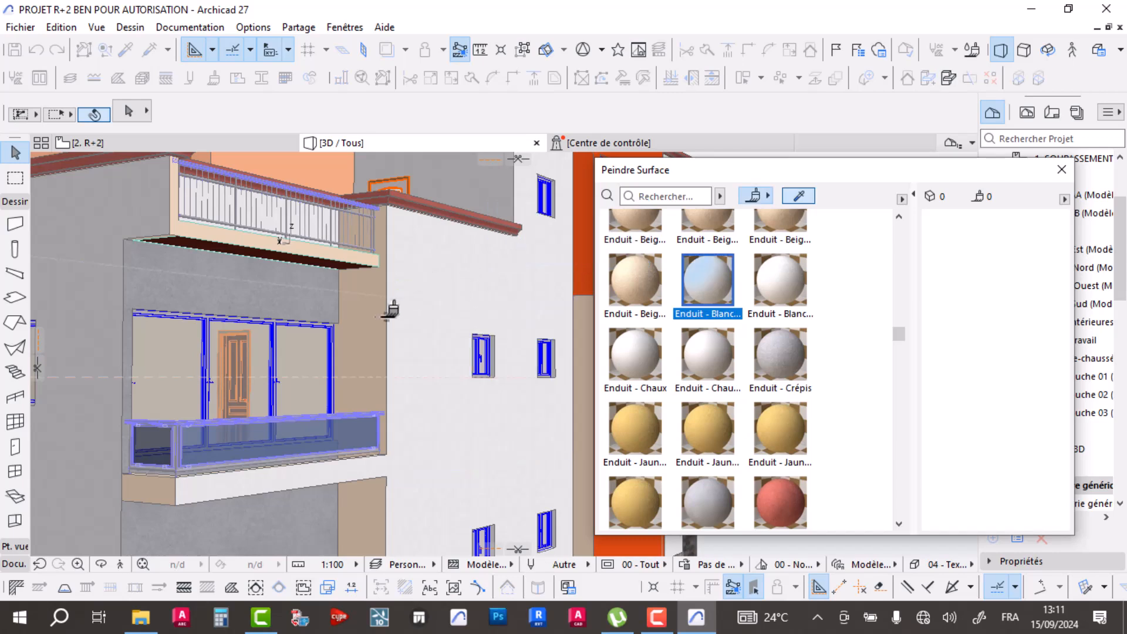
left_click(365, 321)
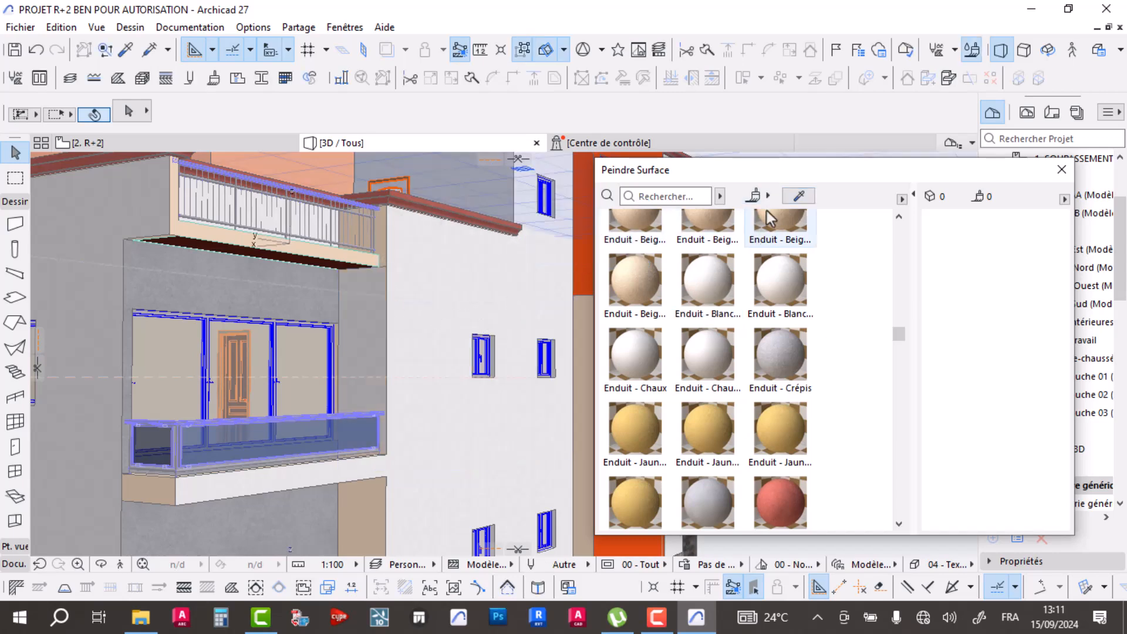
left_click(756, 196)
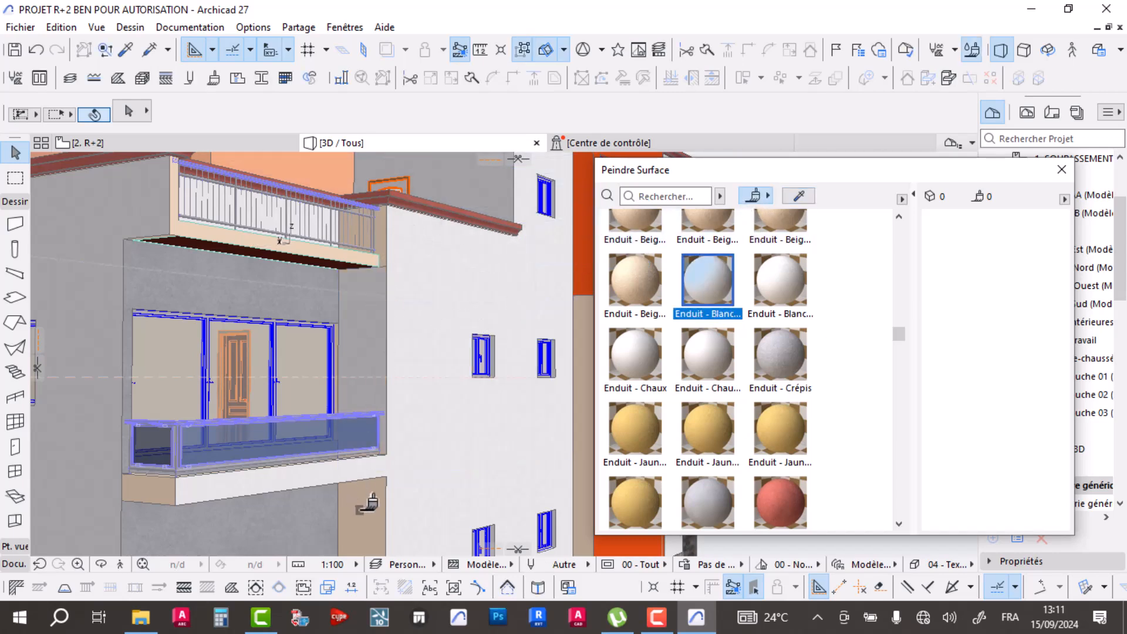
key("Escape")
scroll(380, 381, "down", 3)
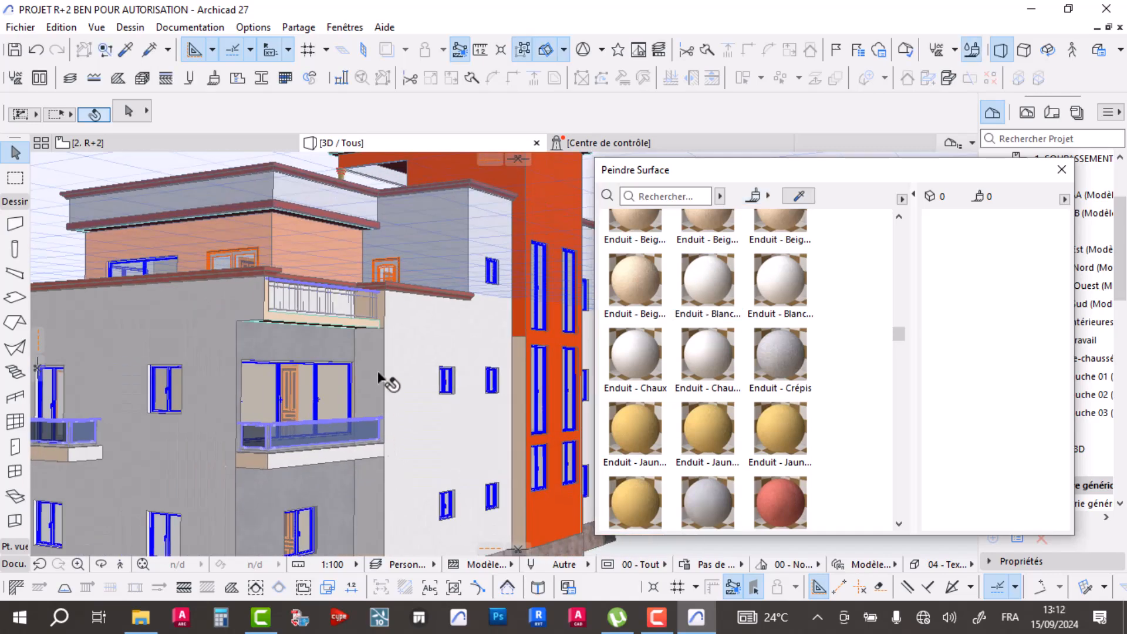
- Paint the beige beam below the railing of the upper corner balcony in Enduit - Blanc nature
scroll(380, 384, "down", 3)
left_click_drag(352, 460, 329, 452)
scroll(315, 449, "up", 3)
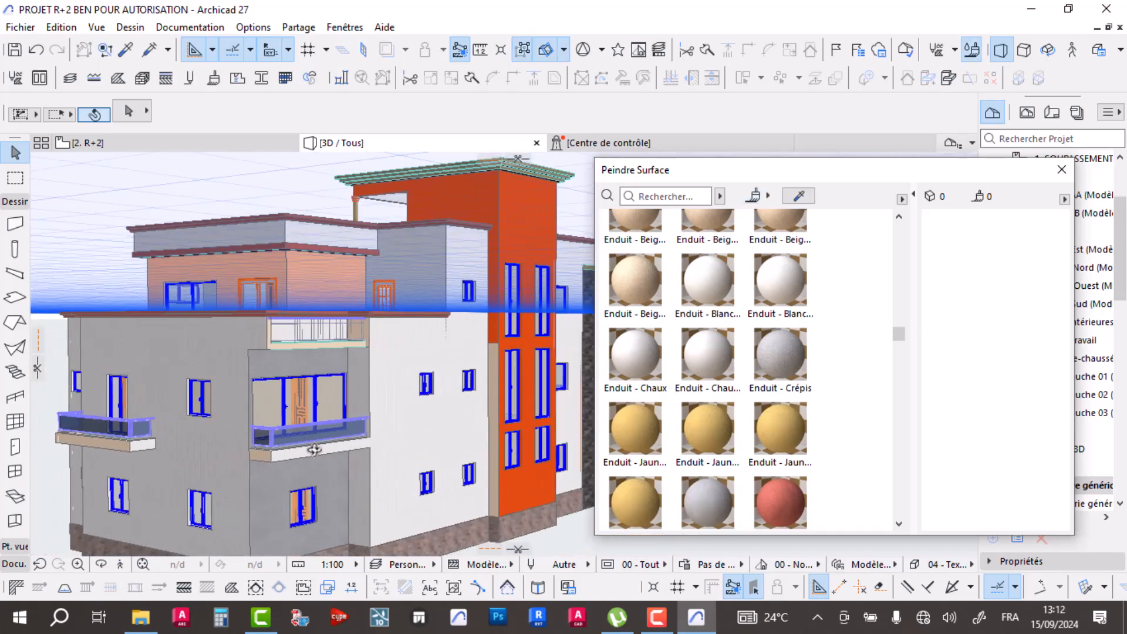
scroll(314, 450, "up", 5)
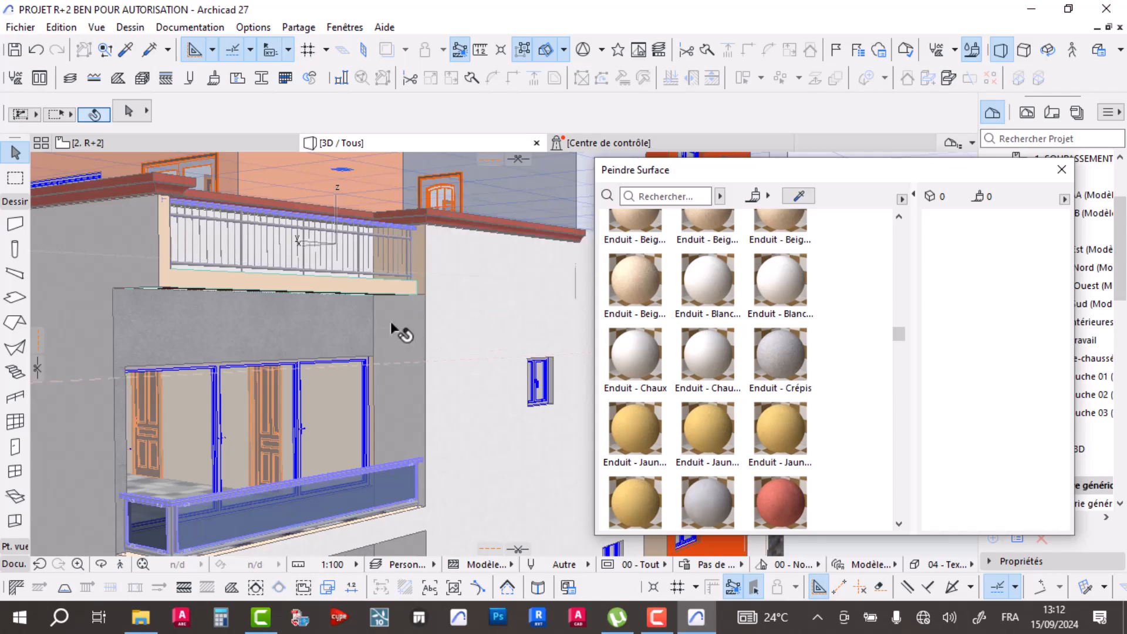
scroll(370, 321, "up", 3)
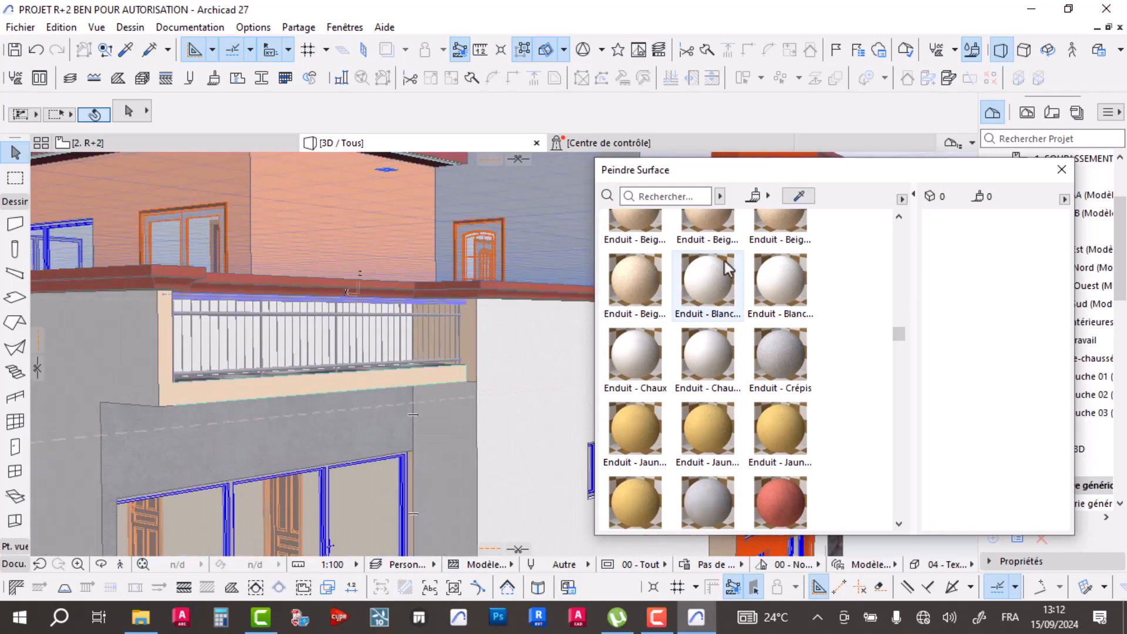
left_click(707, 281)
scroll(214, 382, "up", 4)
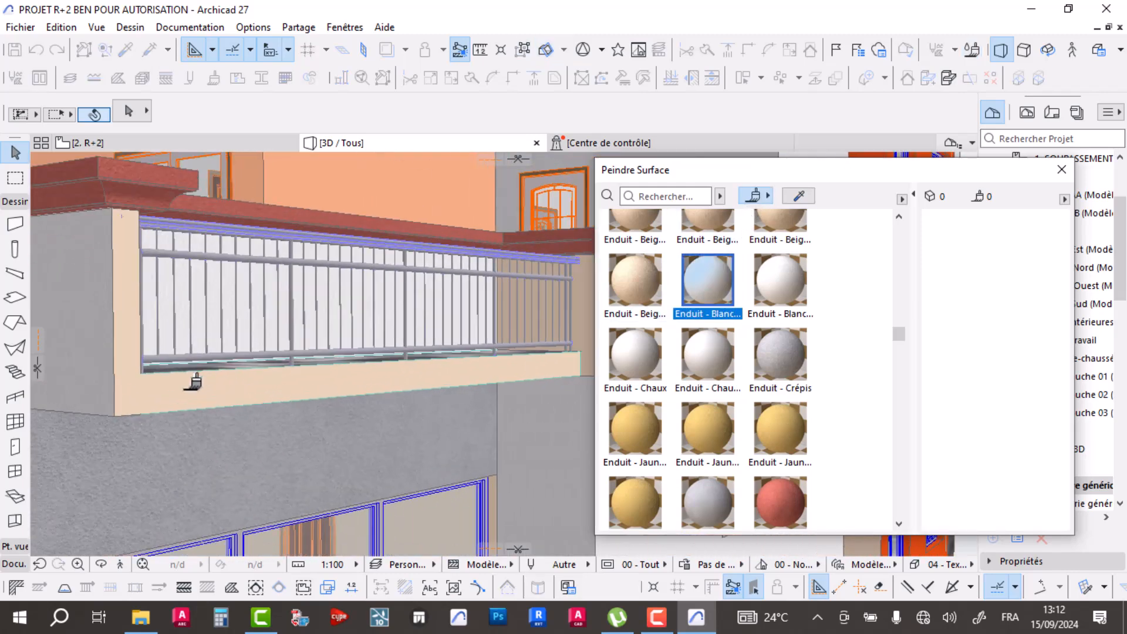
left_click(195, 381)
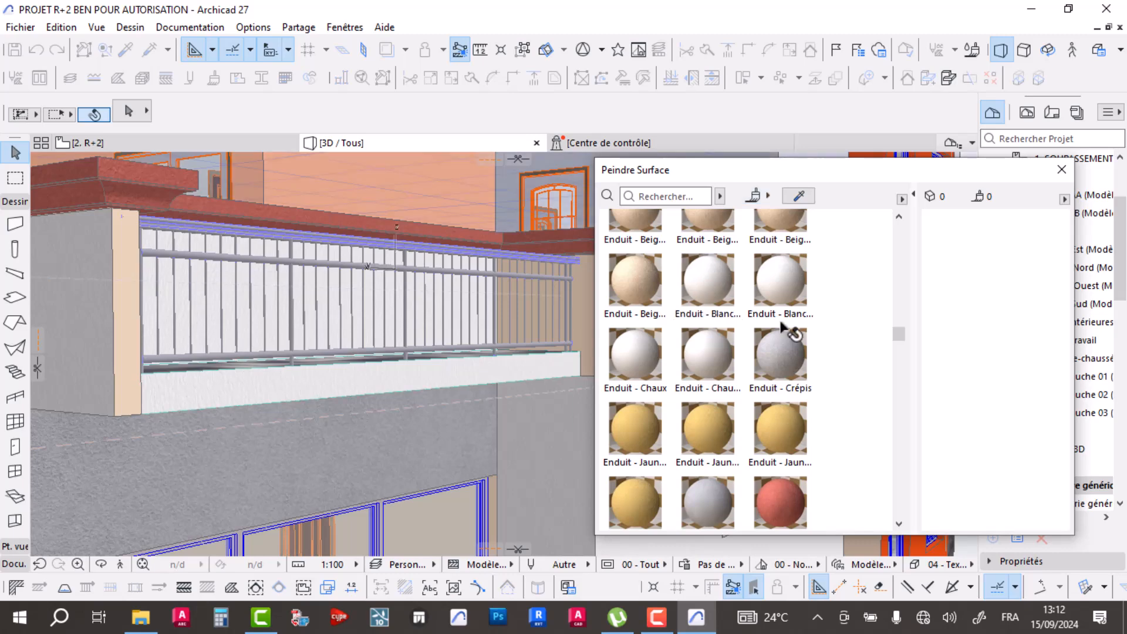
- Sample Enduit - Blanc nature and apply it to the beige corner post beside the upper balcony railing
left_click(797, 195)
middle_click_drag(111, 329, 251, 347, "shift")
left_click(253, 348)
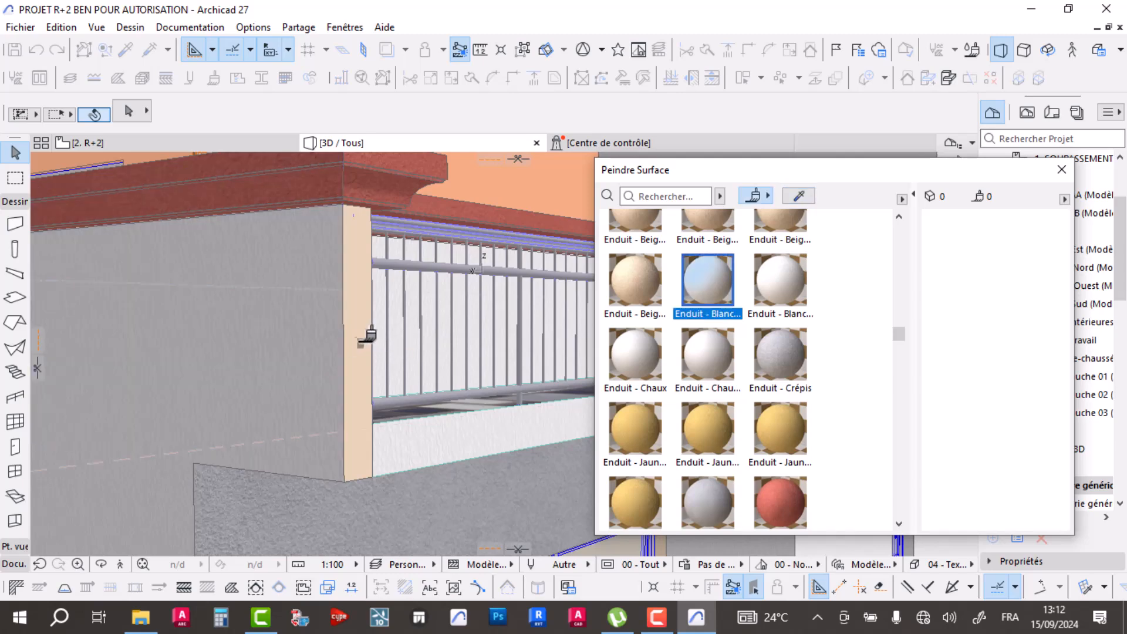
middle_click_drag(365, 315, 232, 304, "shift")
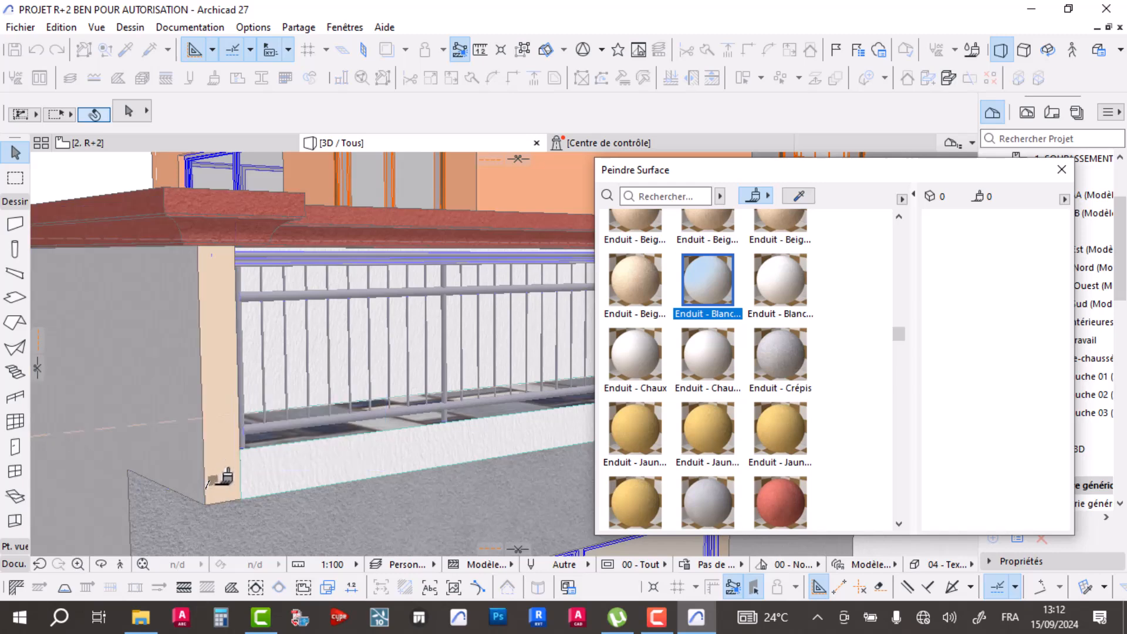
left_click(226, 483)
mouse_move(226, 478)
middle_mouse_down("shift")
mouse_move(278, 423)
mouse_move(176, 247)
mouse_move(245, 234)
mouse_move(345, 270)
mouse_move(317, 289)
mouse_move(361, 358)
middle_mouse_up("shift")
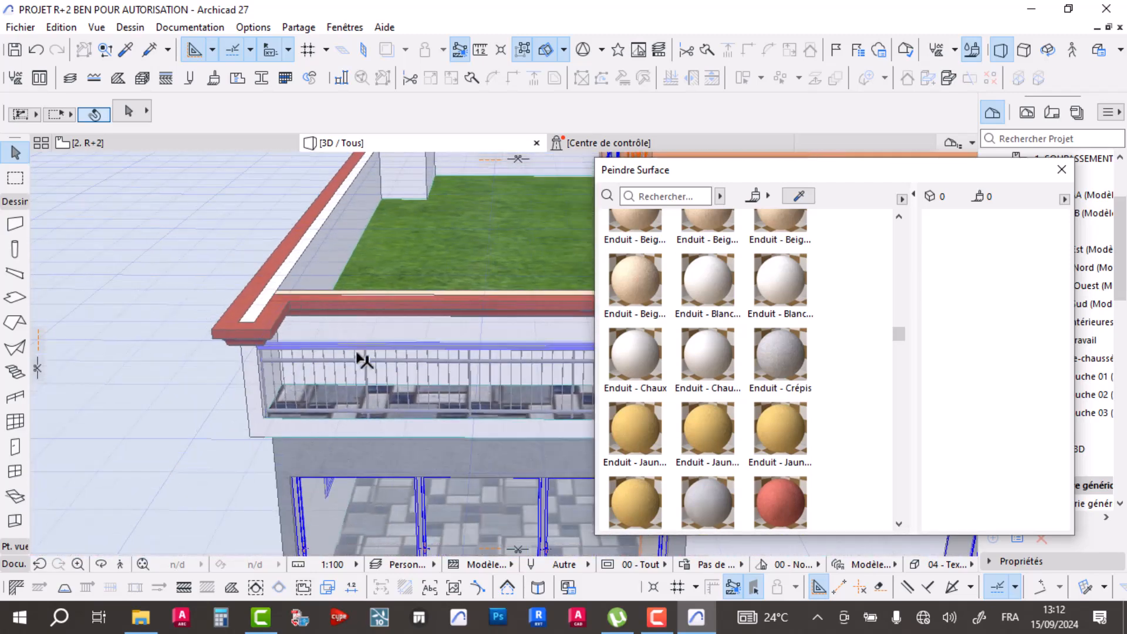
- Paint the long inner face of the lawn terrace's side parapet in the textured beige Enduit
left_click(634, 290)
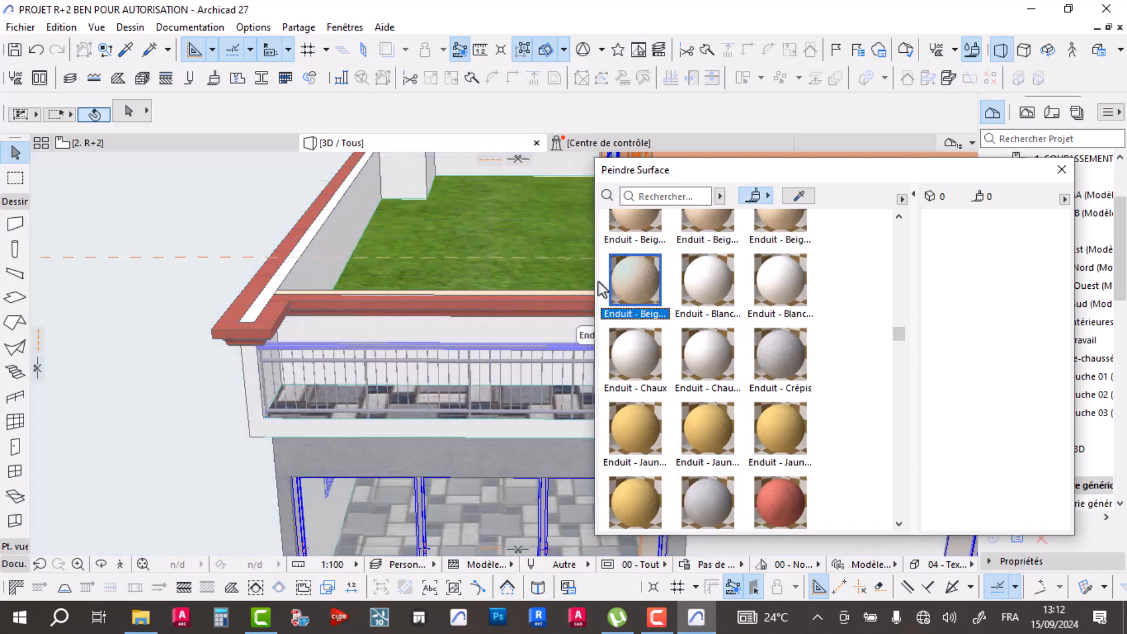
left_click(329, 254)
mouse_move(329, 253)
middle_mouse_down("shift")
mouse_move(222, 326)
mouse_move(317, 352)
middle_mouse_up("shift")
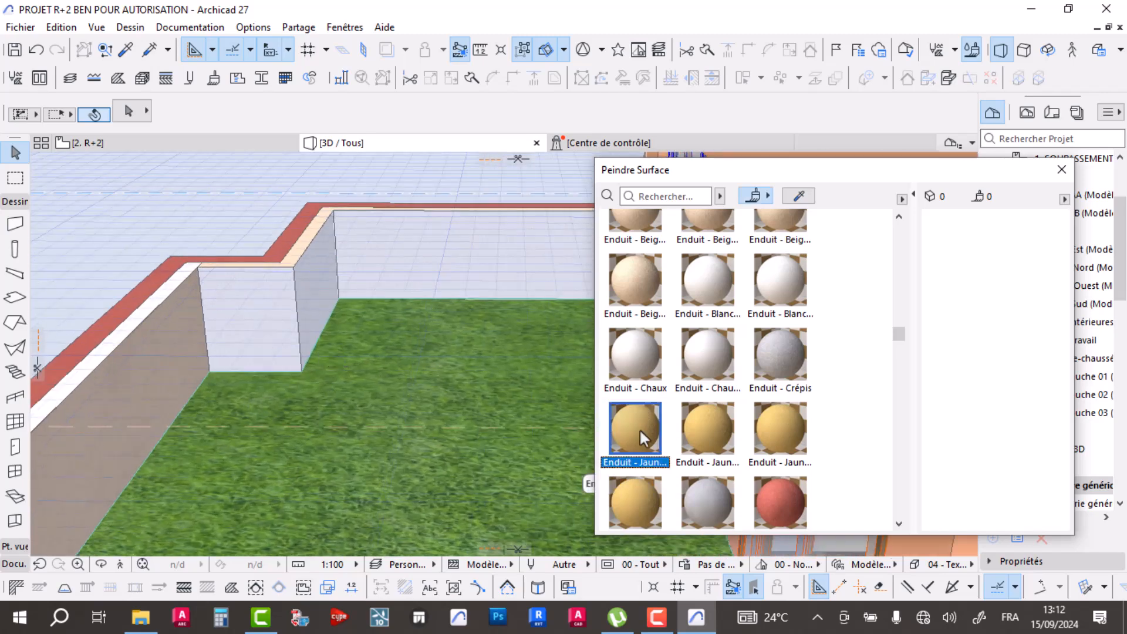
left_click(639, 434)
key("Escape")
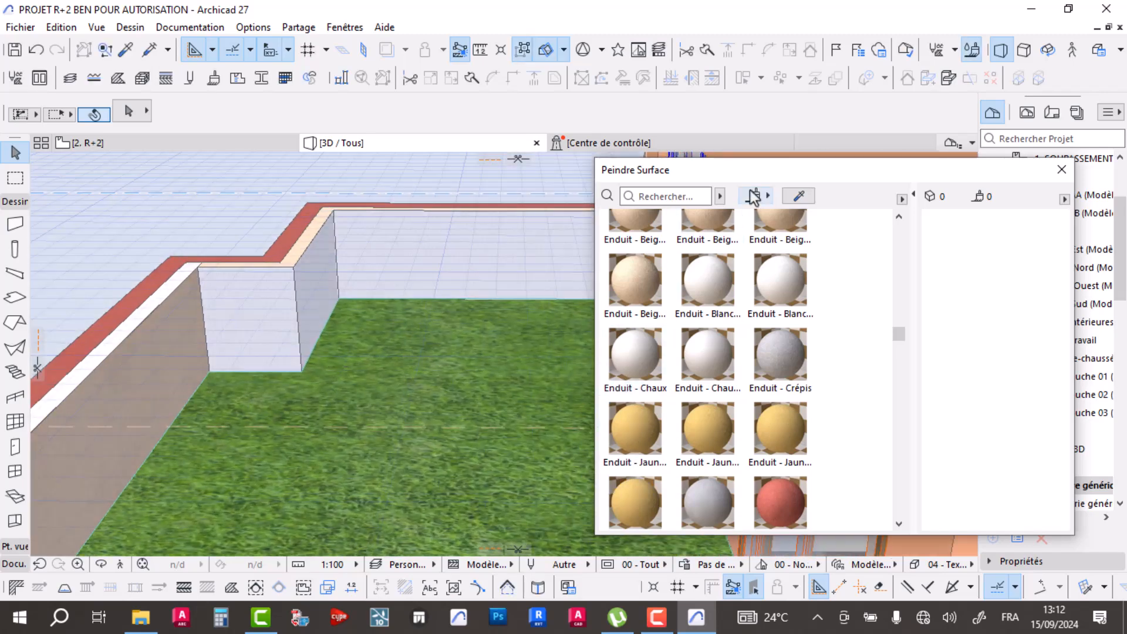
- Apply the same beige Enduit to both faces of the parapet's projecting corner and to the end parapet beside the lawn
left_click(798, 196)
left_click(171, 347)
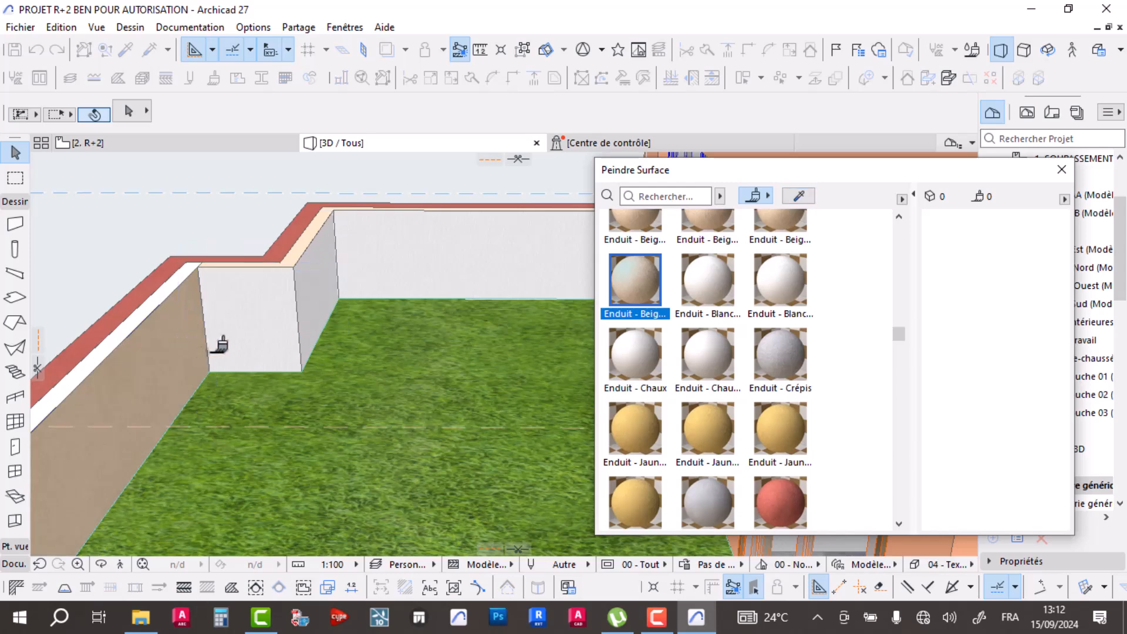
key("Escape")
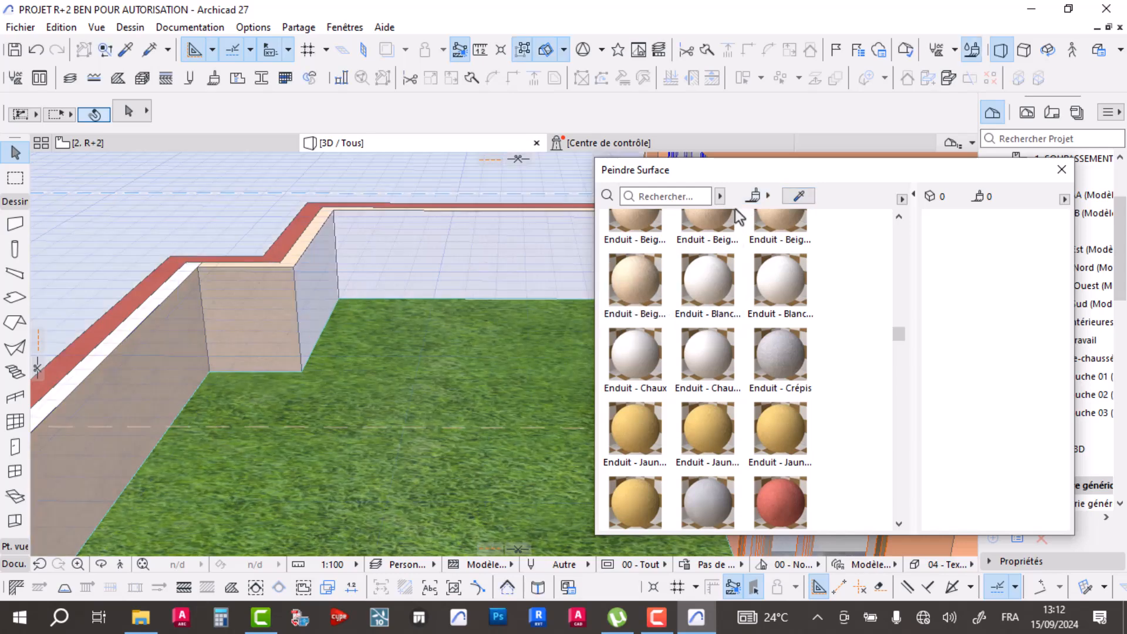
left_click(753, 197)
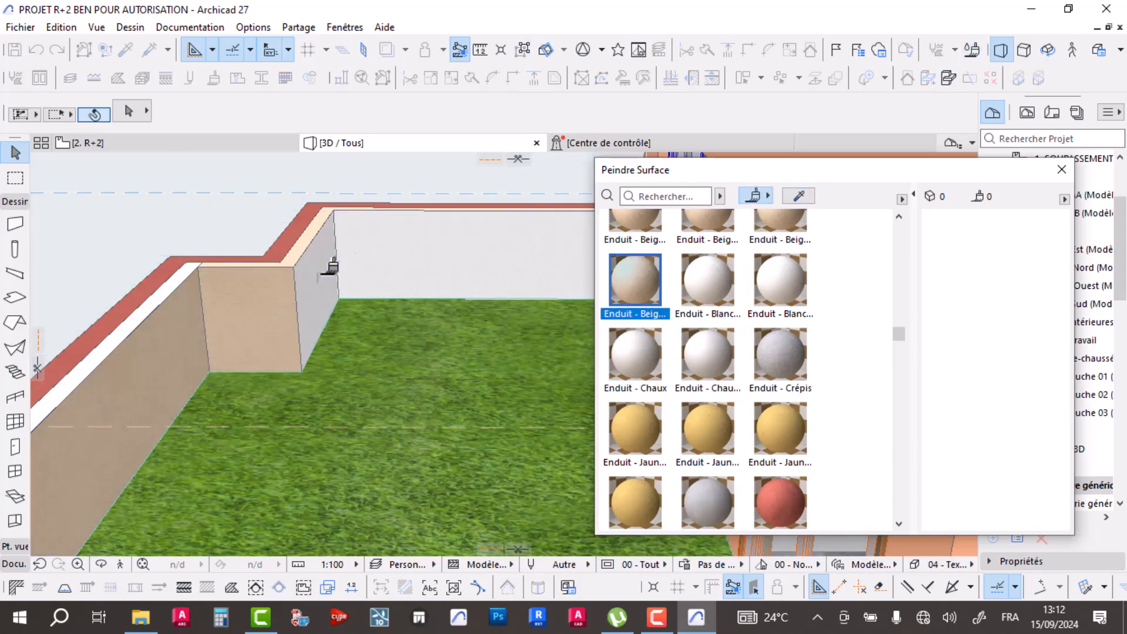
left_click(329, 270)
left_click(755, 196)
left_click(458, 251)
- Paint the inner parapet faces around the pebble-floored roof terrace in the beige Enduit
middle_click_drag(458, 252, 36, 379, "shift")
middle_click_drag(110, 379, 423, 335, "shift")
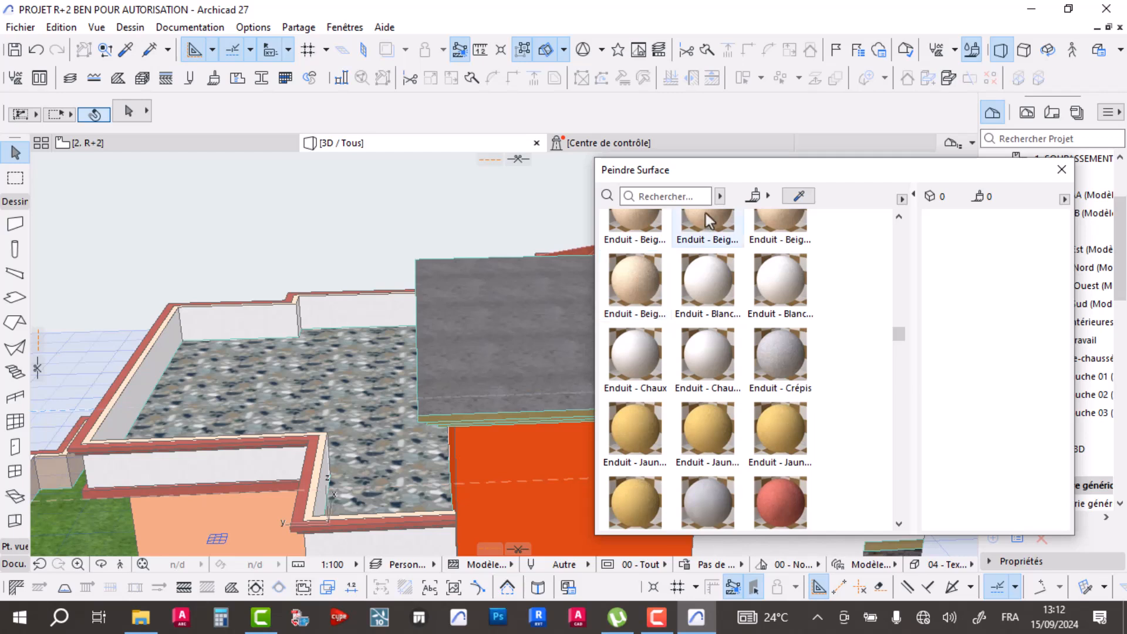
left_click(754, 197)
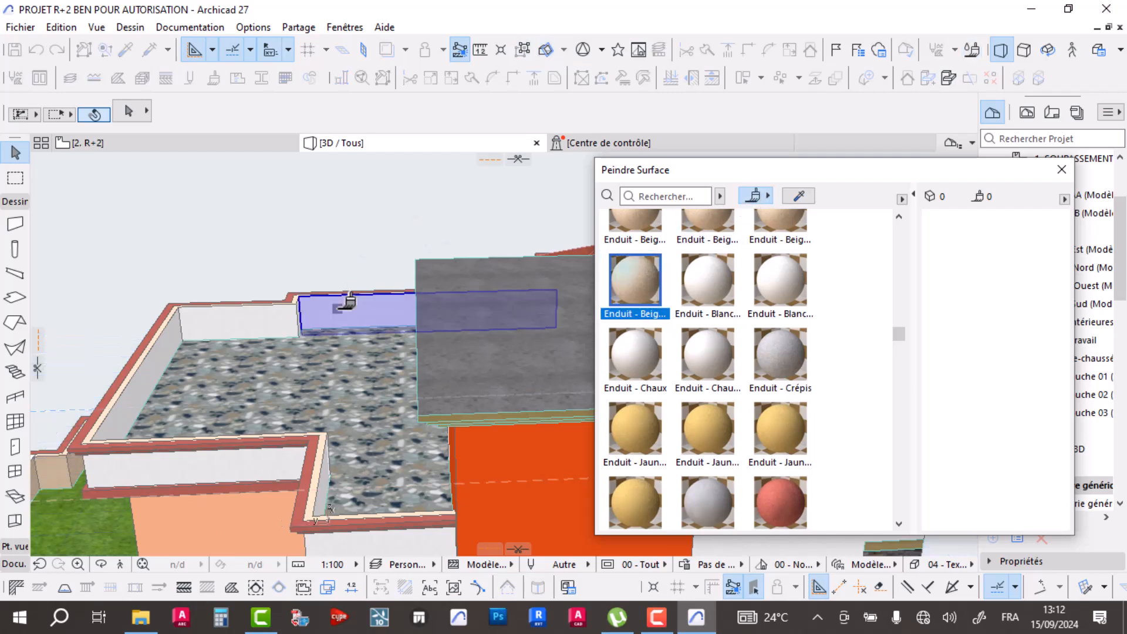
left_click(346, 303)
left_click(749, 198)
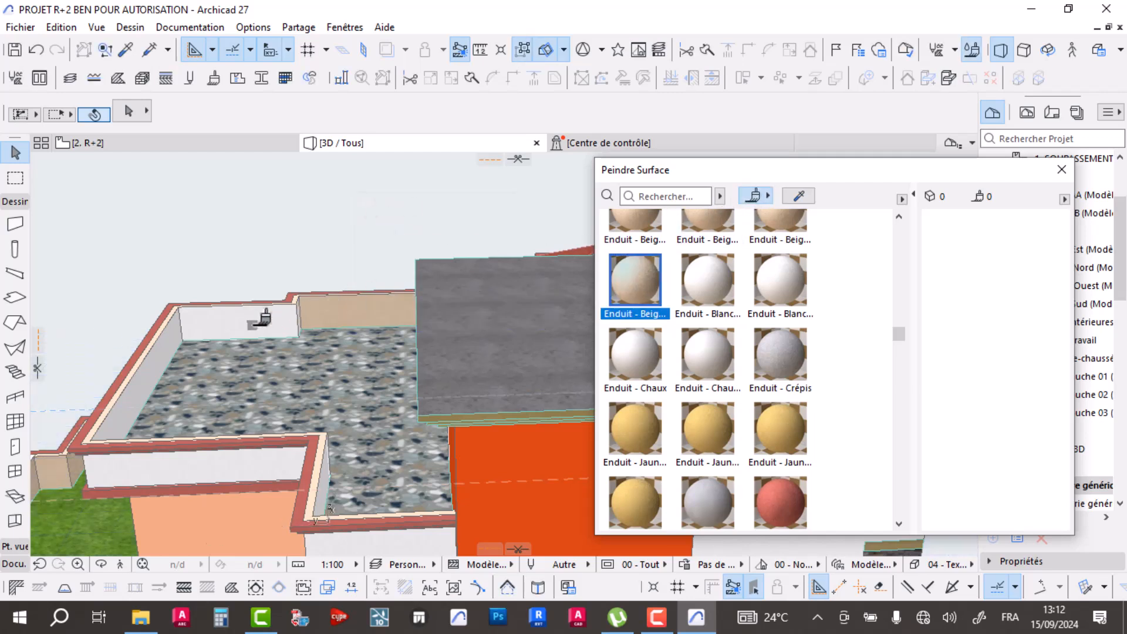
left_click(240, 321)
left_click(752, 197)
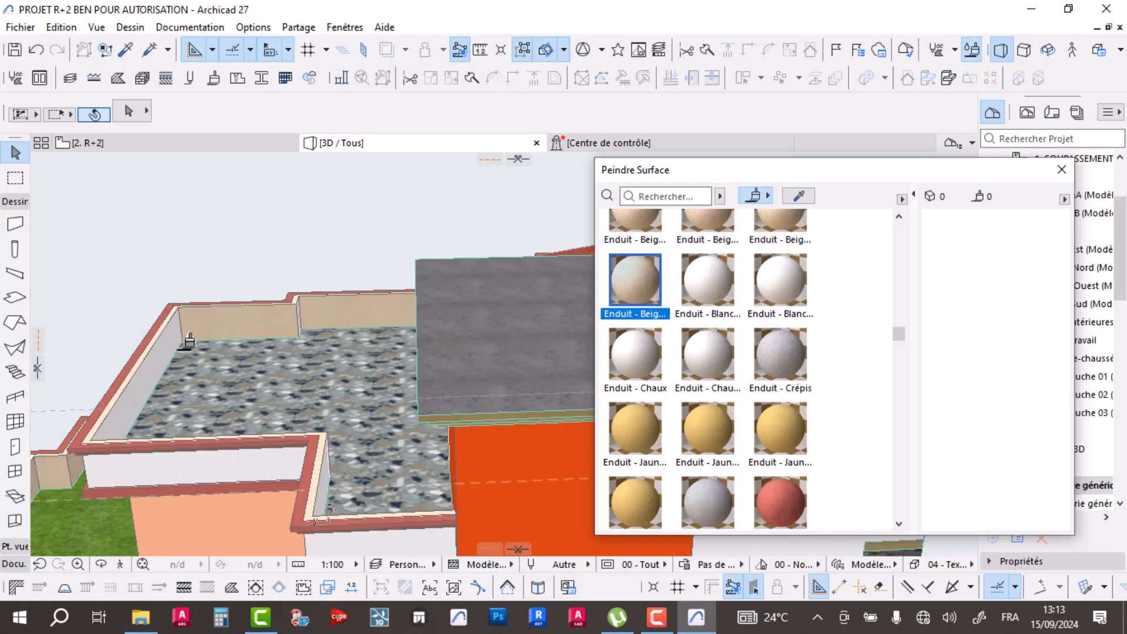
left_click(158, 369)
- Paint the inner parapet faces along the tiled terrace and the adjoining lawn in the beige Enduit
middle_click_drag(220, 443, 329, 317, "shift")
middle_click_drag(364, 271, 459, 373, "shift")
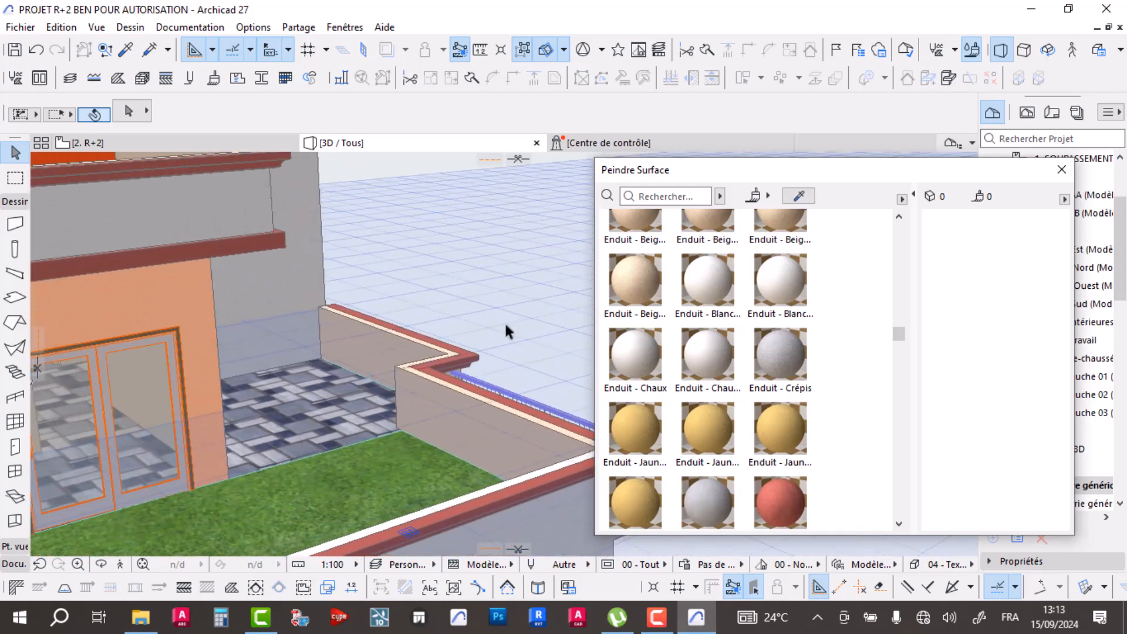
left_click(754, 198)
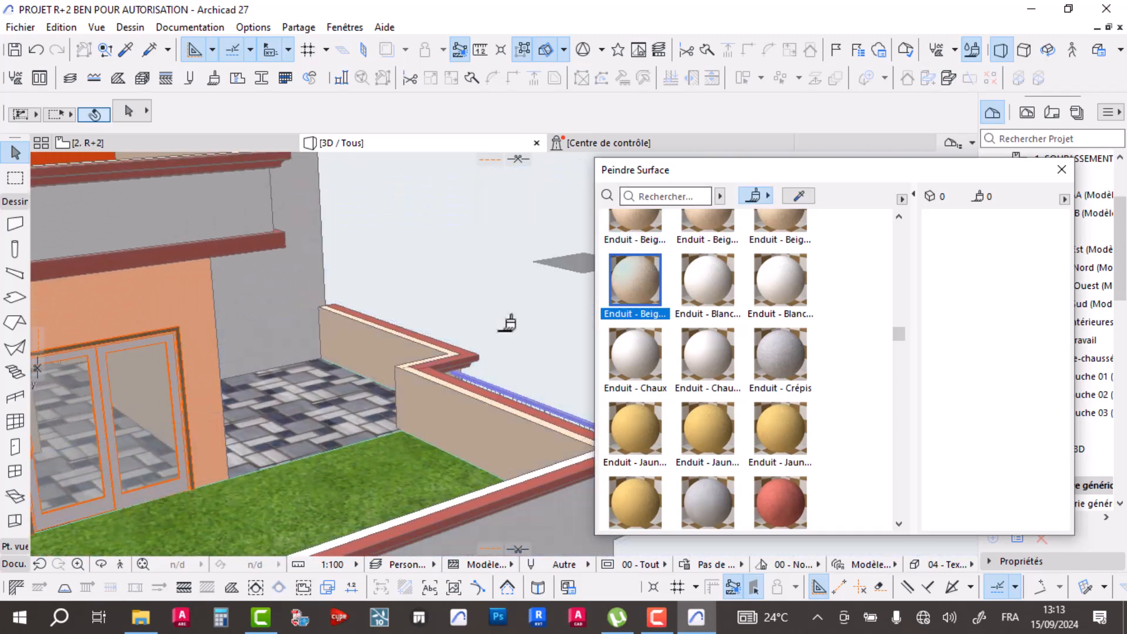
left_click(381, 352)
left_click(752, 197)
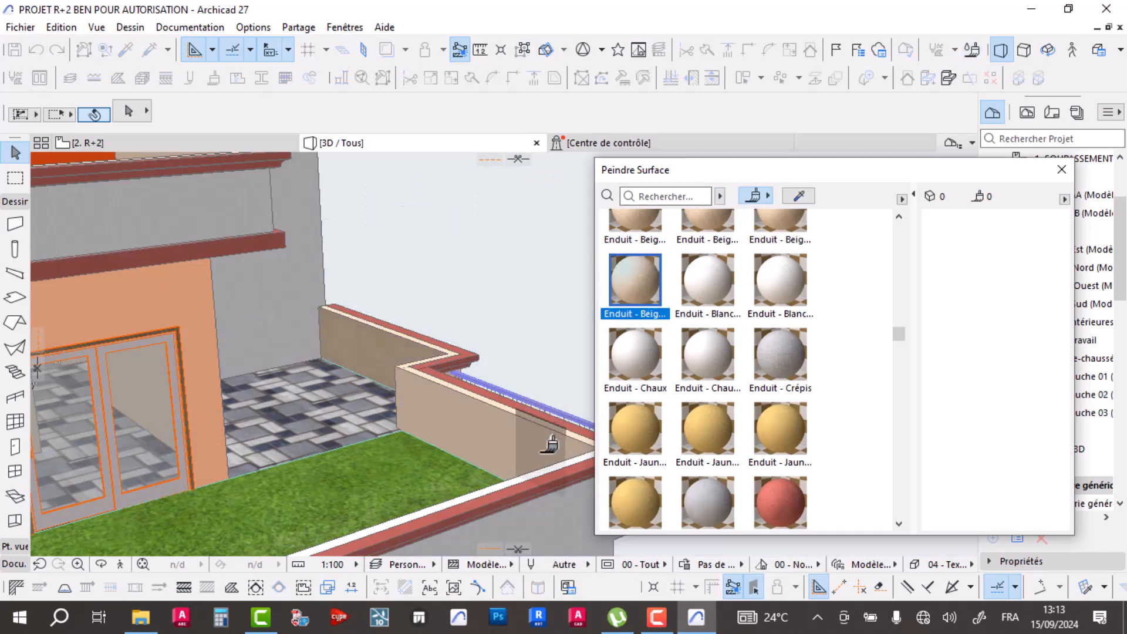
left_click(524, 438)
- Paint the narrow strip and the white return face at the parapet corner between the tiles and lawn in beige Enduit
scroll(425, 384, "up", 4)
scroll(425, 382, "up", 2)
left_click(752, 197)
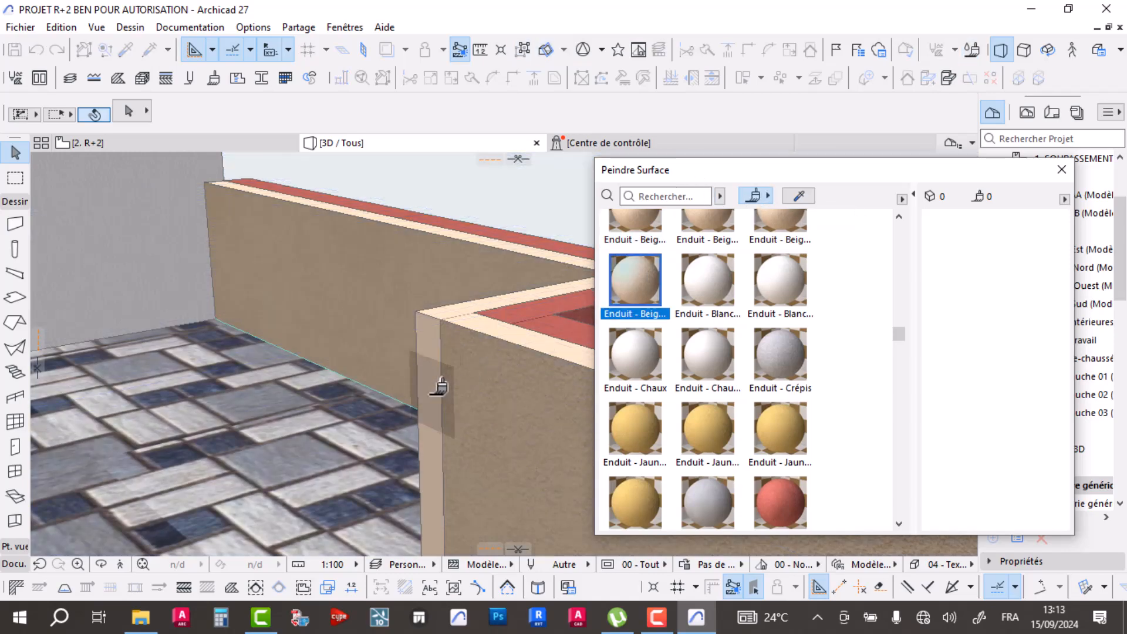
left_click(433, 385)
scroll(389, 376, "down", 5)
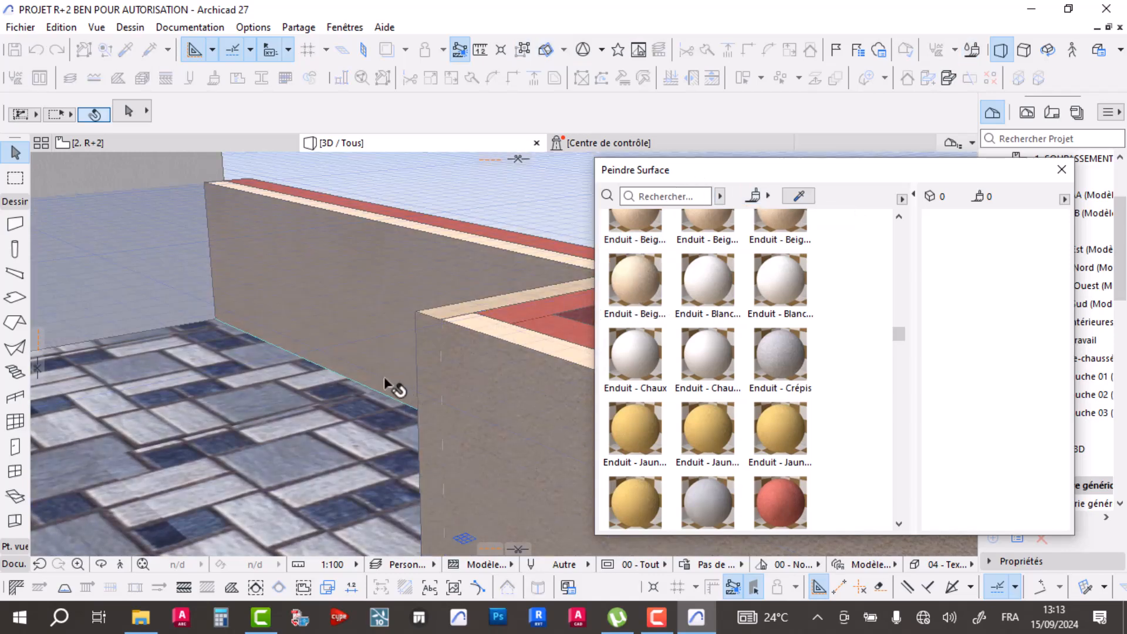
mouse_move(333, 357)
middle_mouse_down("shift")
mouse_move(221, 385)
mouse_move(458, 382)
mouse_move(393, 440)
middle_mouse_up("shift")
middle_click_drag(273, 467, 376, 464, "shift")
left_click(613, 271)
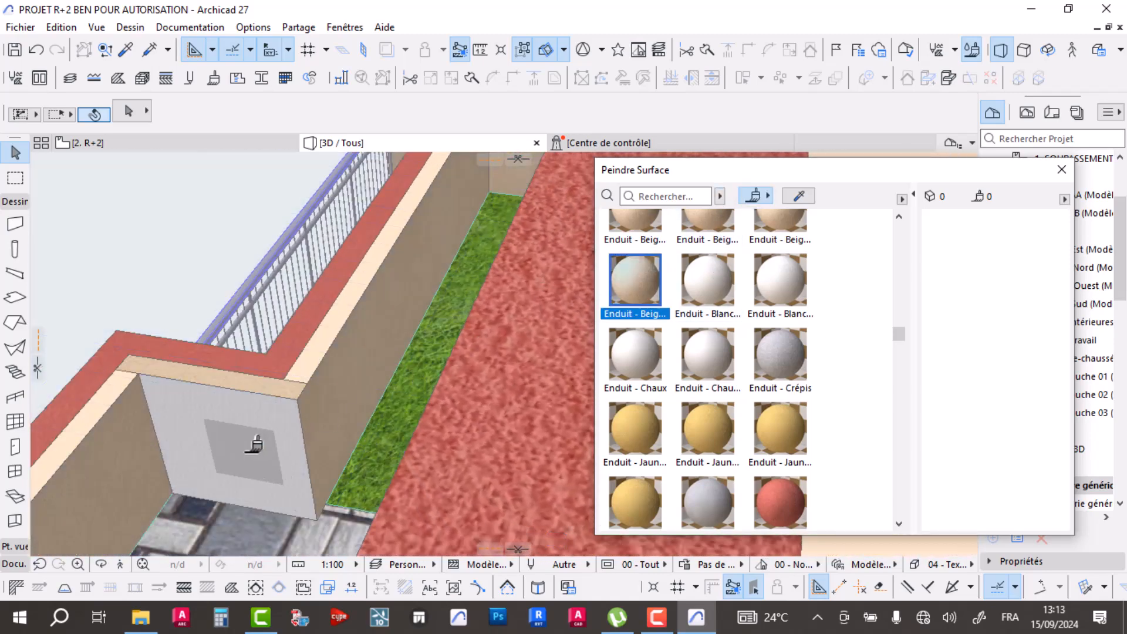
left_click(253, 443)
- Paint the long parapet wall behind the front balcony's lawn in the beige Enduit
mouse_move(221, 448)
middle_mouse_down("shift")
mouse_move(193, 386)
mouse_move(215, 341)
middle_mouse_up("shift")
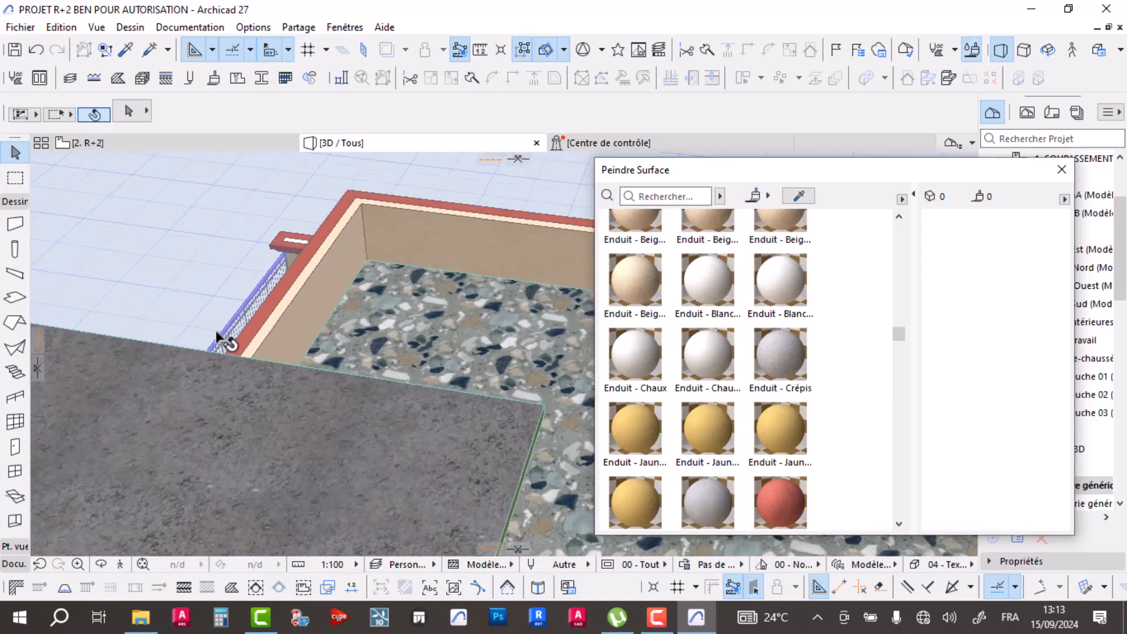
scroll(261, 342, "down", 6)
middle_click_drag(130, 460, 161, 444, "shift")
scroll(267, 405, "up", 6)
middle_click_drag(152, 370, 195, 407, "shift")
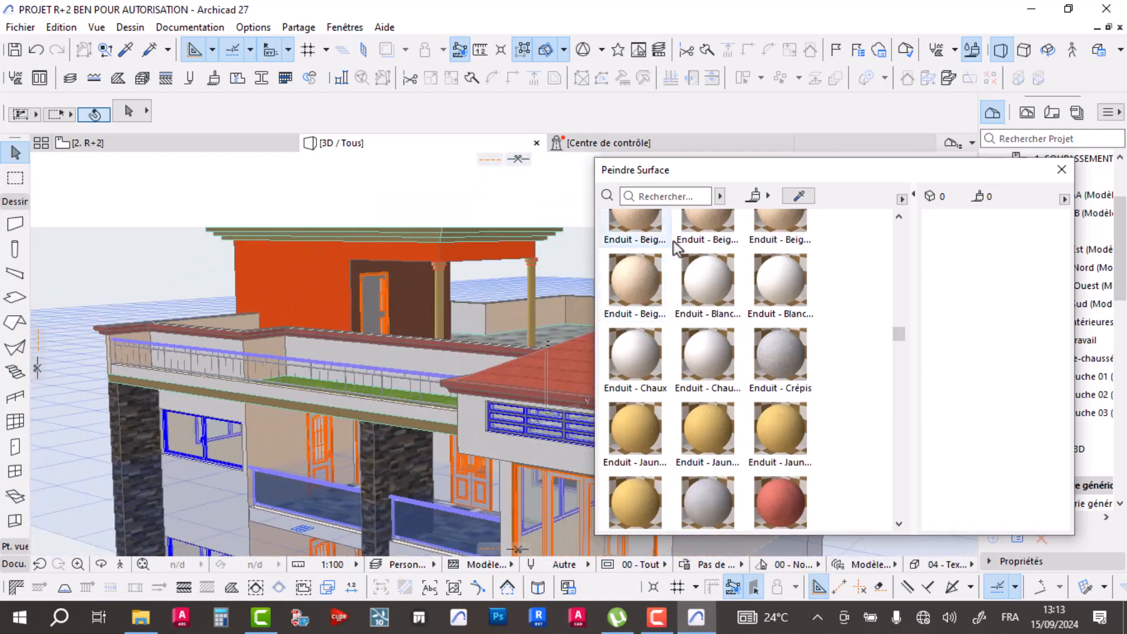
left_click(634, 279)
left_click(421, 353)
- Try painting the whole wall beneath the hip roof in the beige Enduit, and undo that paint
mouse_move(363, 367)
middle_mouse_down("shift")
mouse_move(463, 354)
mouse_move(364, 363)
mouse_move(314, 432)
mouse_move(205, 431)
mouse_move(194, 458)
middle_mouse_up("shift")
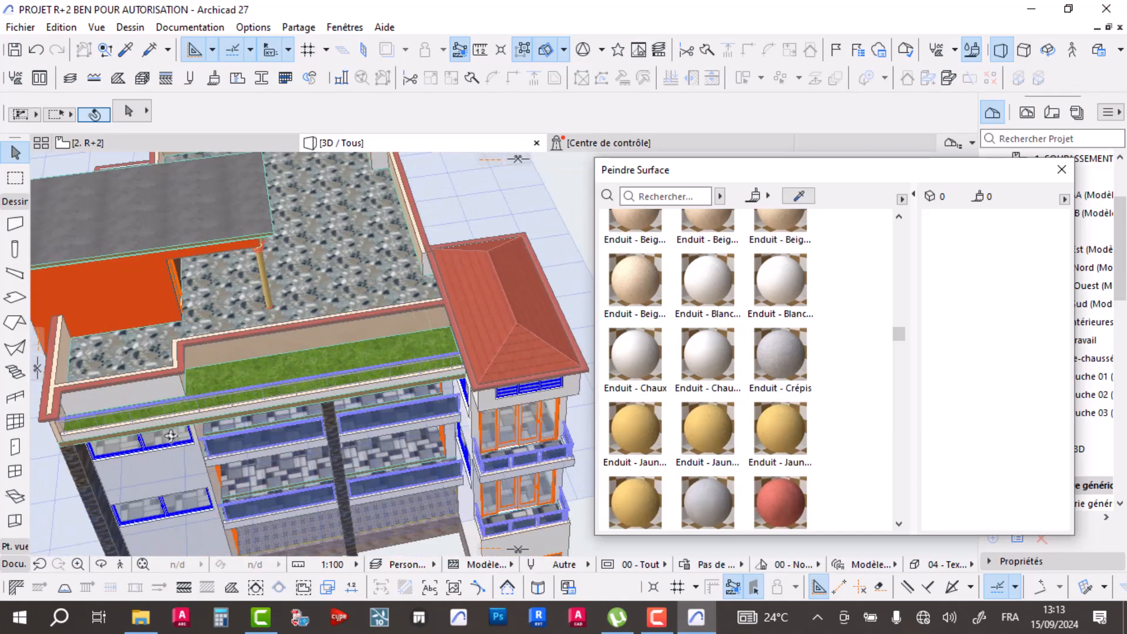
scroll(158, 385, "up", 6)
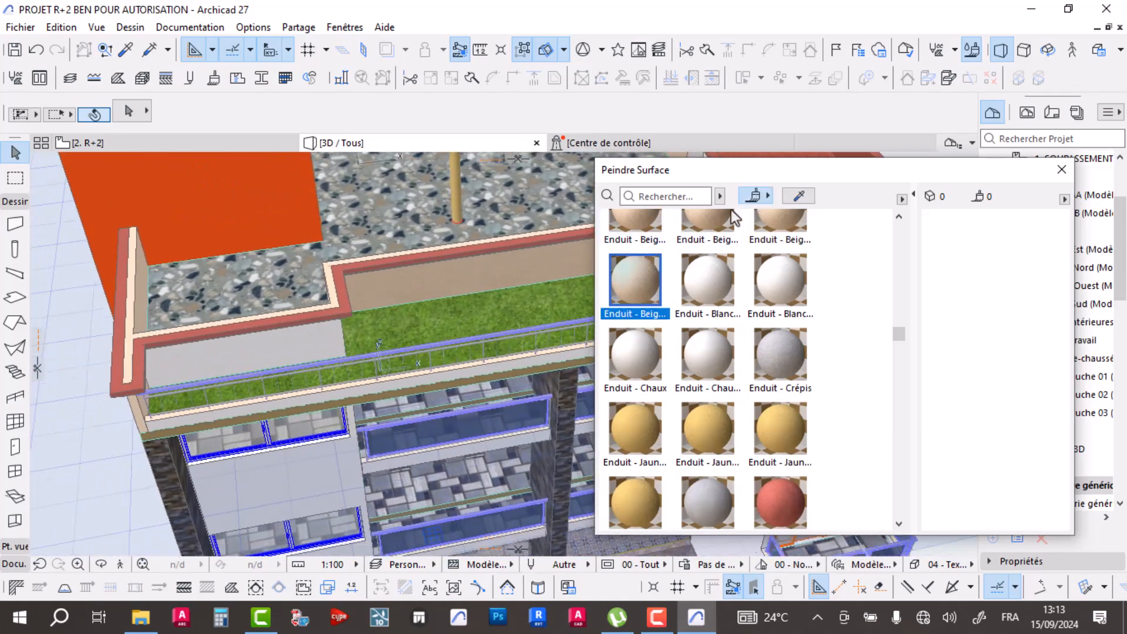
middle_click_drag(327, 415, 359, 355, "shift")
scroll(474, 347, "up", 5)
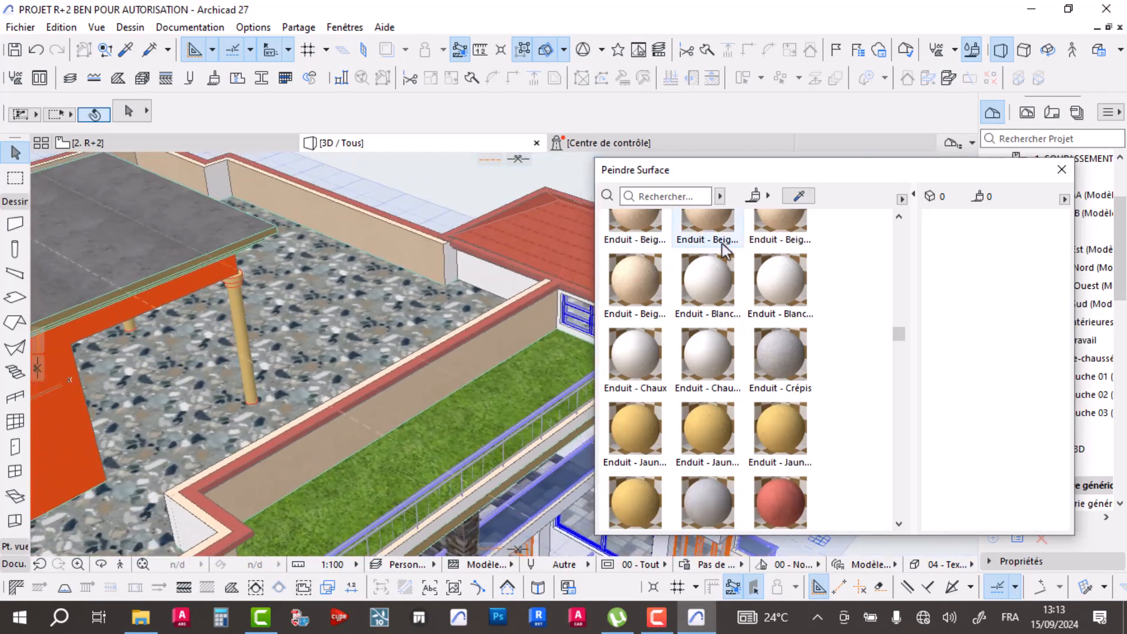
left_click(635, 279)
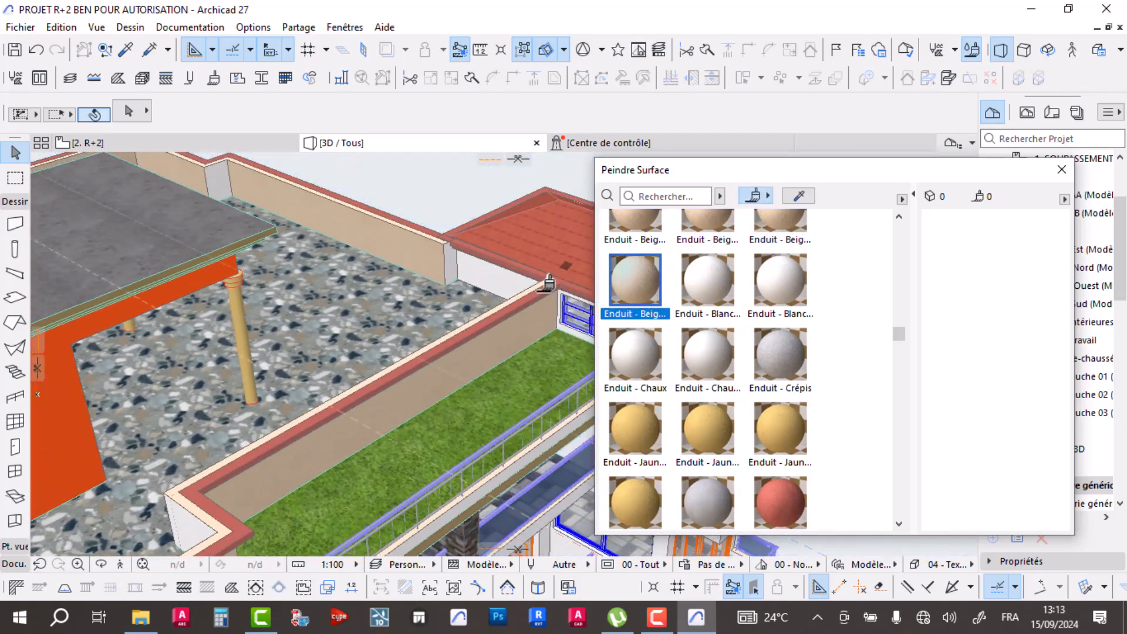
left_click(511, 284)
mouse_move(453, 325)
middle_mouse_down("shift")
mouse_move(245, 369)
mouse_move(209, 364)
mouse_move(292, 323)
mouse_move(307, 292)
mouse_move(193, 307)
mouse_move(281, 321)
middle_mouse_up("shift")
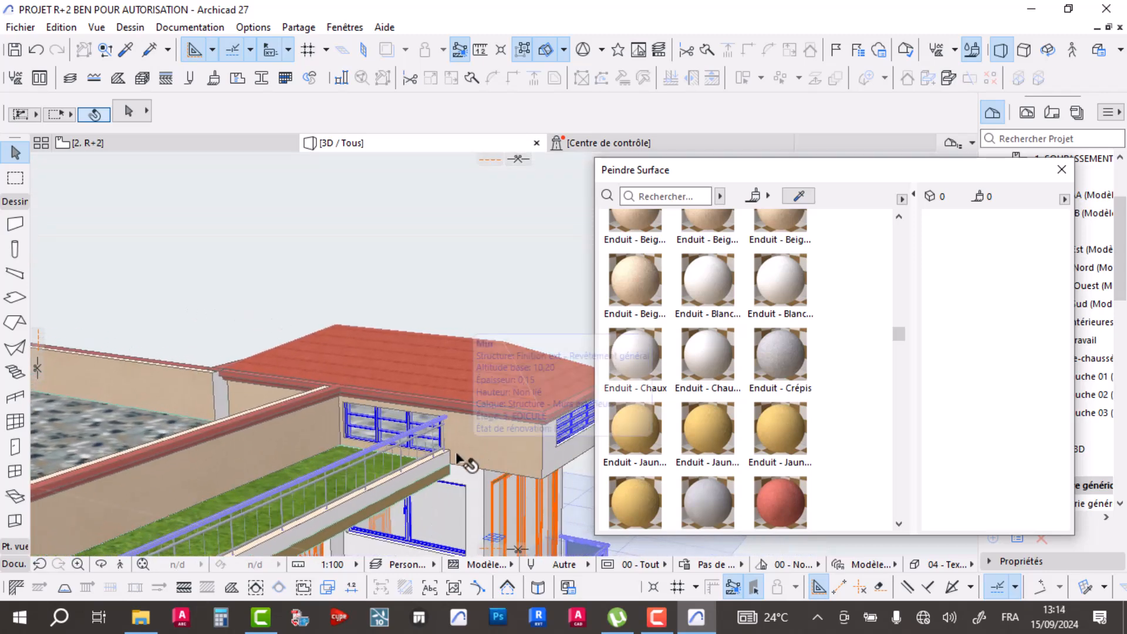
key("ctrl+z")
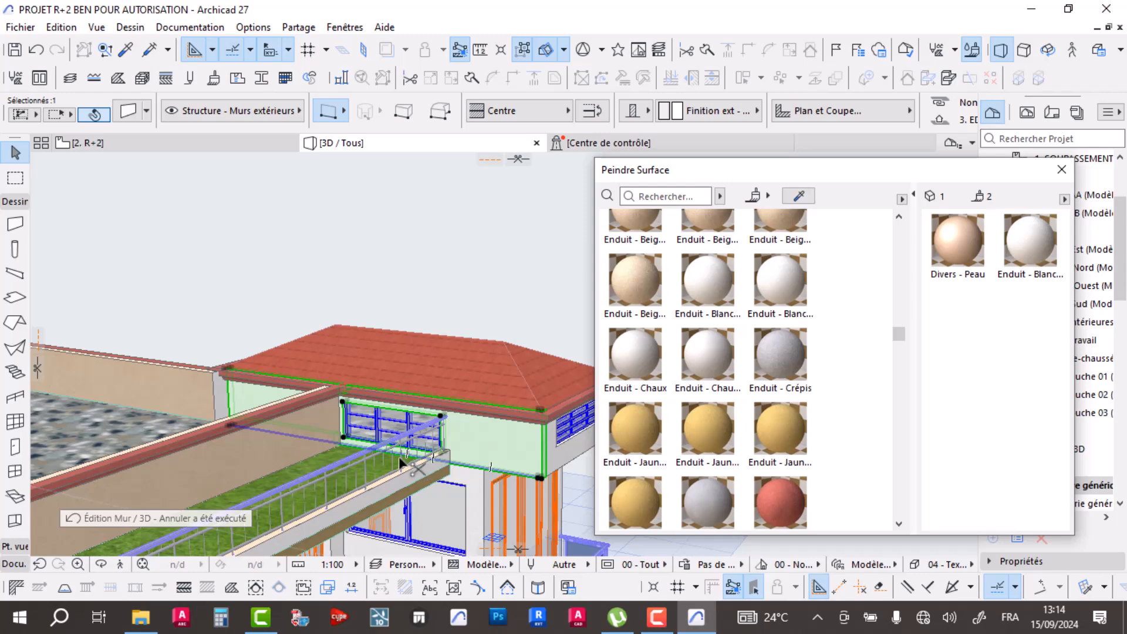
key("Escape")
- Try to split the wall beneath the hip roof at the end of the balcony railing
middle_click_drag(368, 488, 536, 448, "shift")
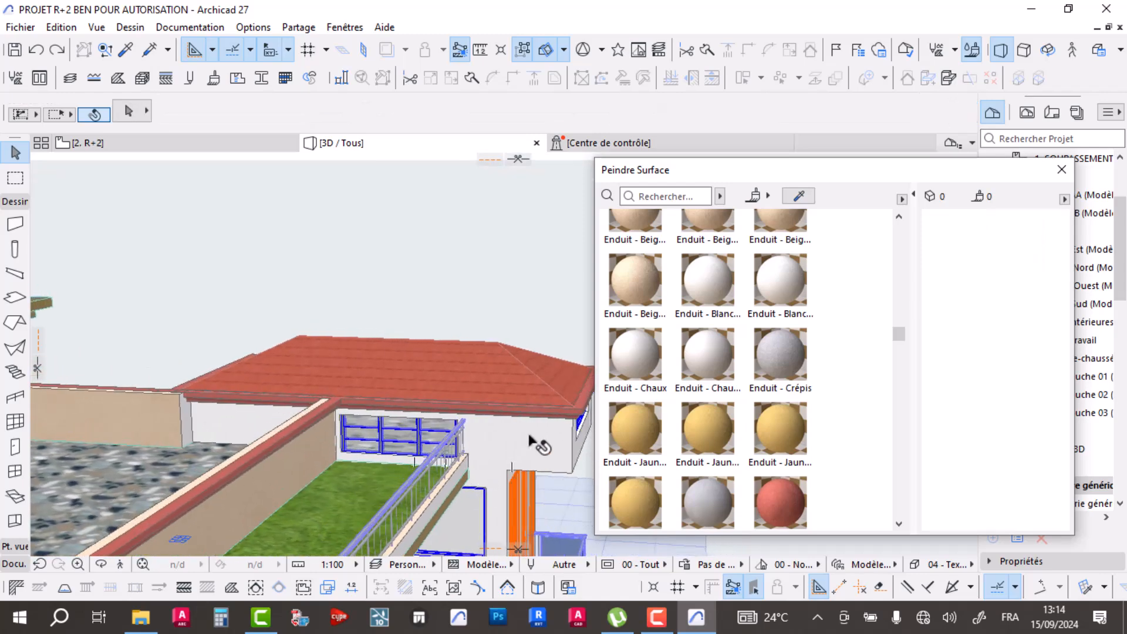
left_click(530, 399)
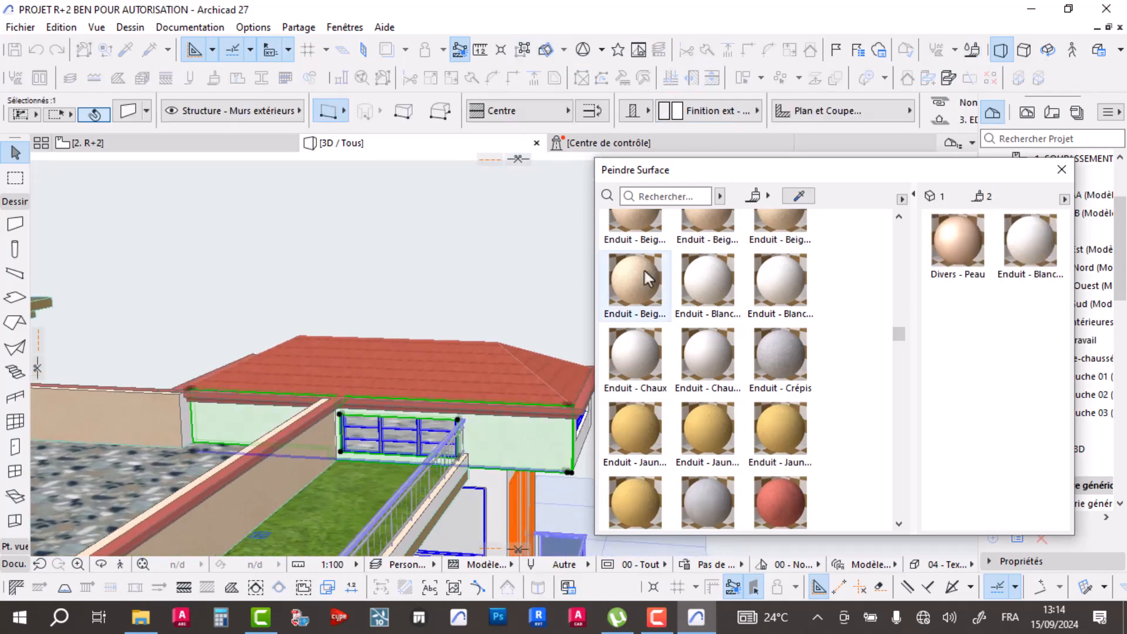
scroll(475, 452, "up", 6)
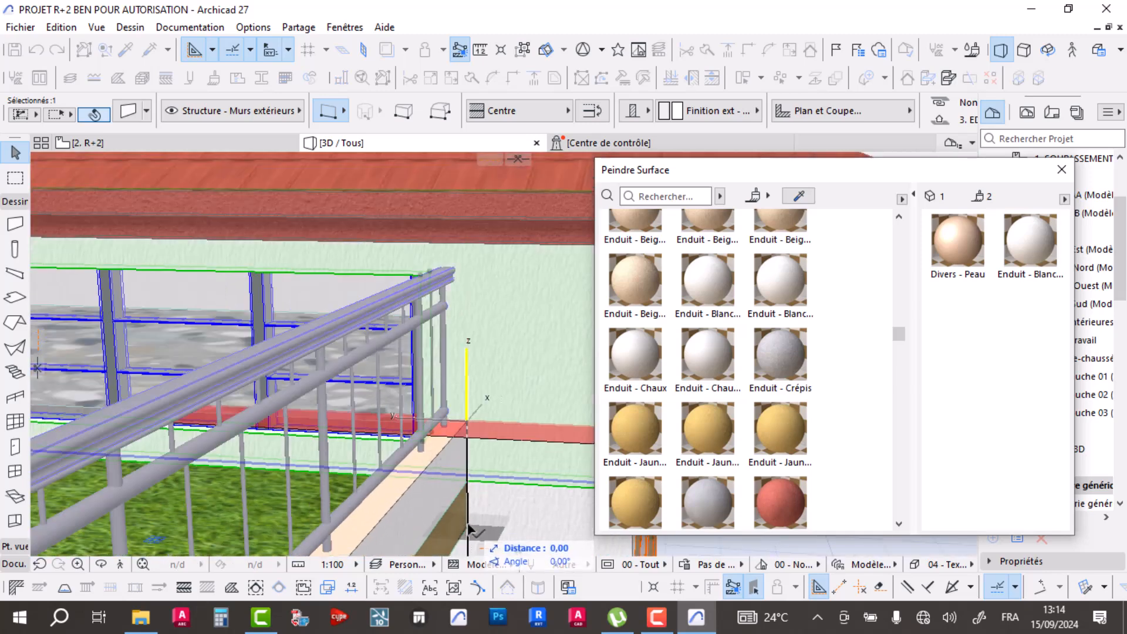
scroll(433, 410, "down", 5)
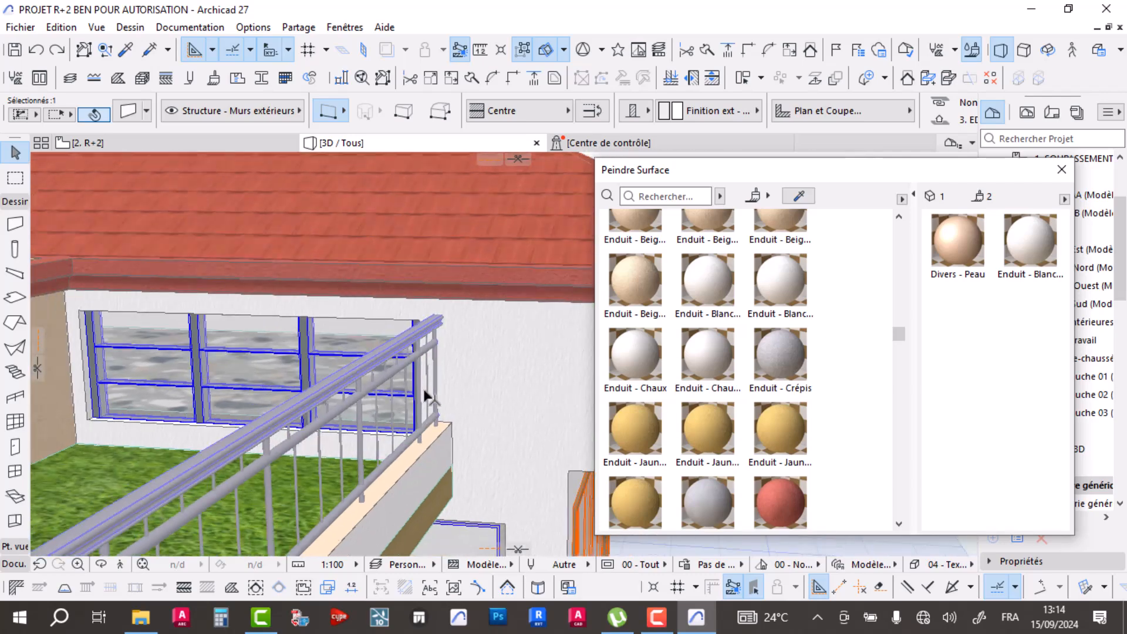
key("Escape")
- Split the wall beneath the hip roof vertically in line with the outer edge of the balcony slab
left_click_drag(424, 370, 470, 333)
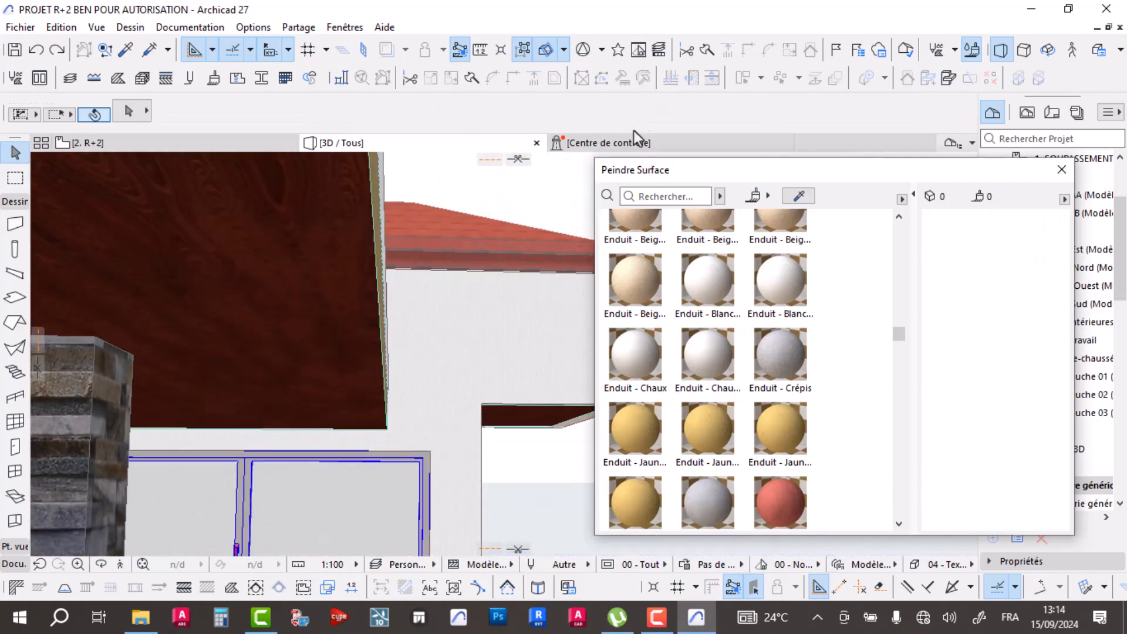
left_click(485, 317)
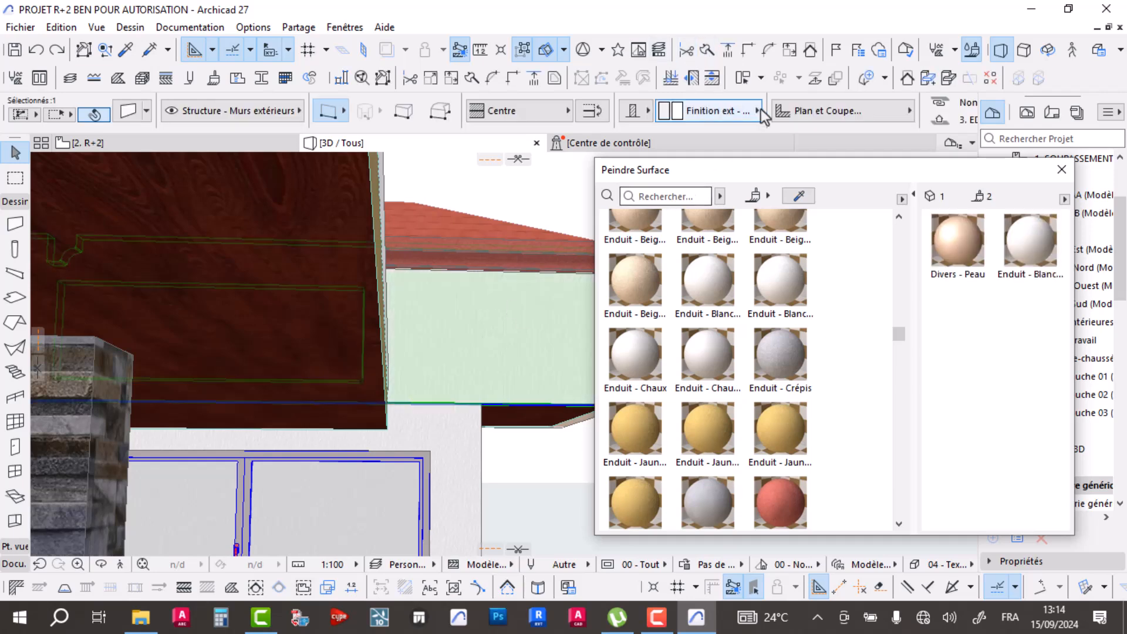
left_click(710, 57)
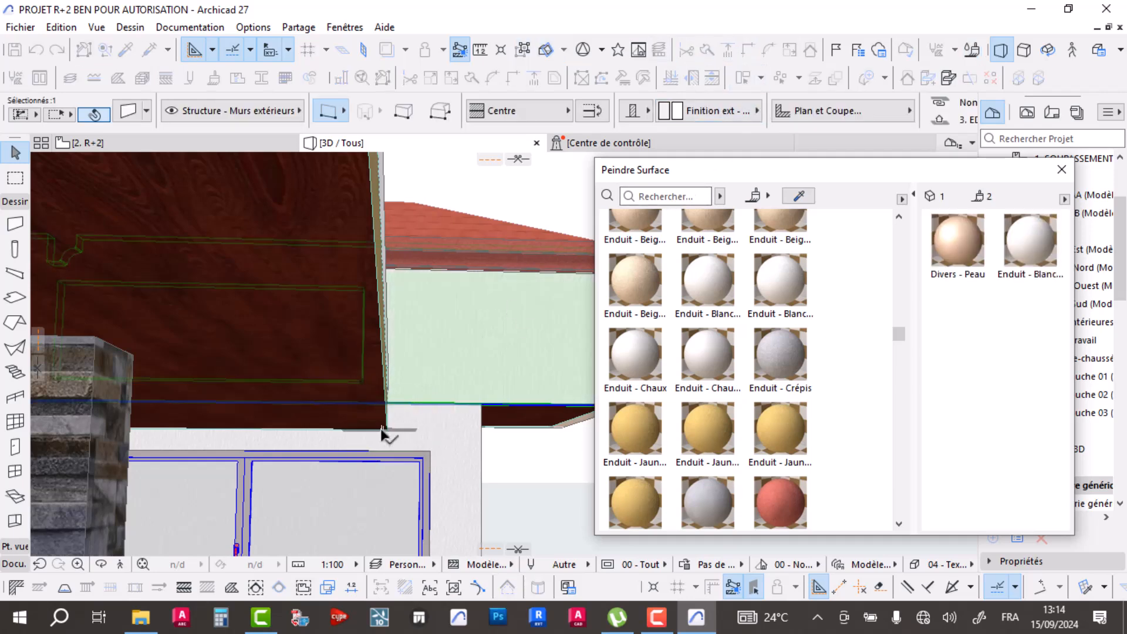
left_click(425, 379)
mouse_move(430, 382)
middle_mouse_down("shift")
mouse_move(360, 415)
mouse_move(419, 382)
middle_mouse_up("shift")
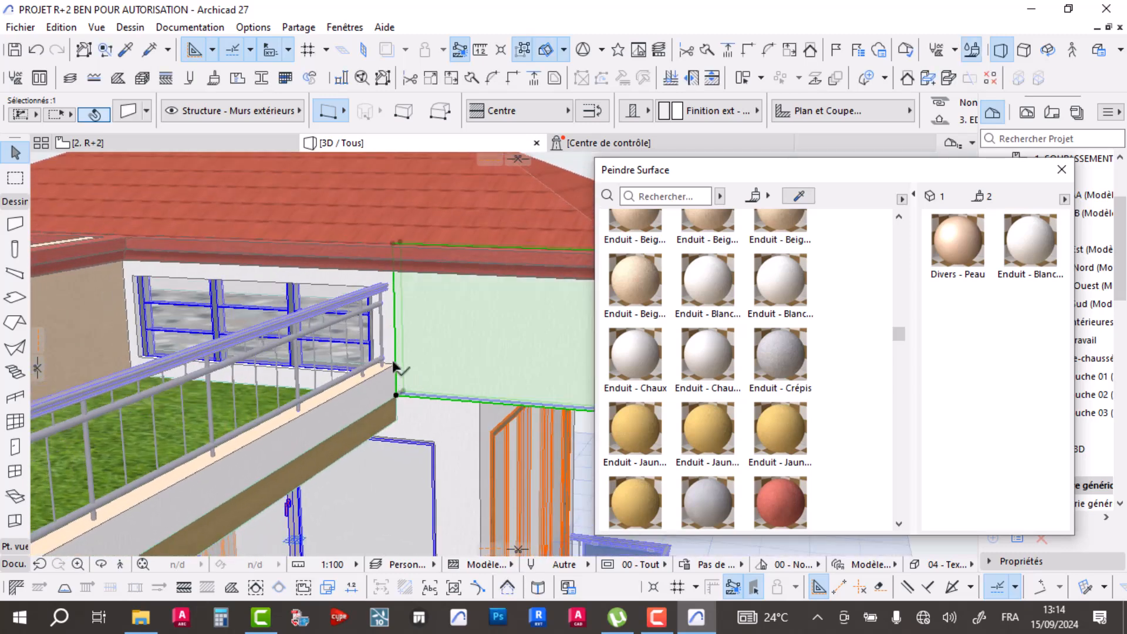
- Paint the split-off wall section around the window beneath the hip roof in the beige Enduit
key("Escape")
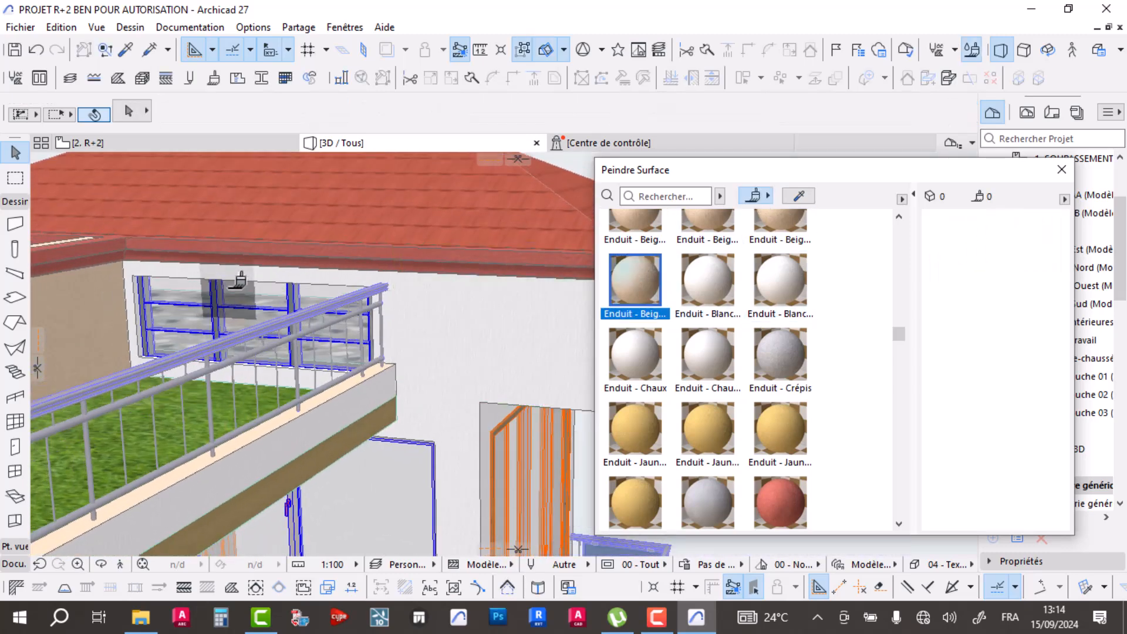
scroll(226, 348, "down", 5)
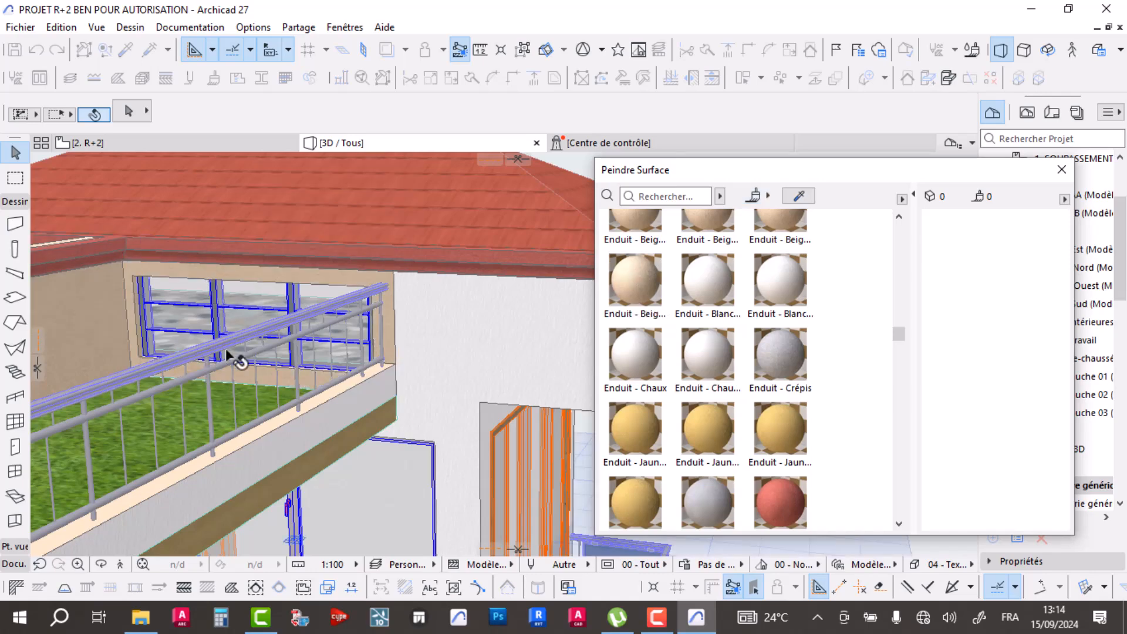
middle_click_drag(338, 388, 249, 452, "shift")
scroll(191, 358, "up", 1)
middle_click_drag(191, 358, 280, 386)
scroll(281, 387, "up", 3)
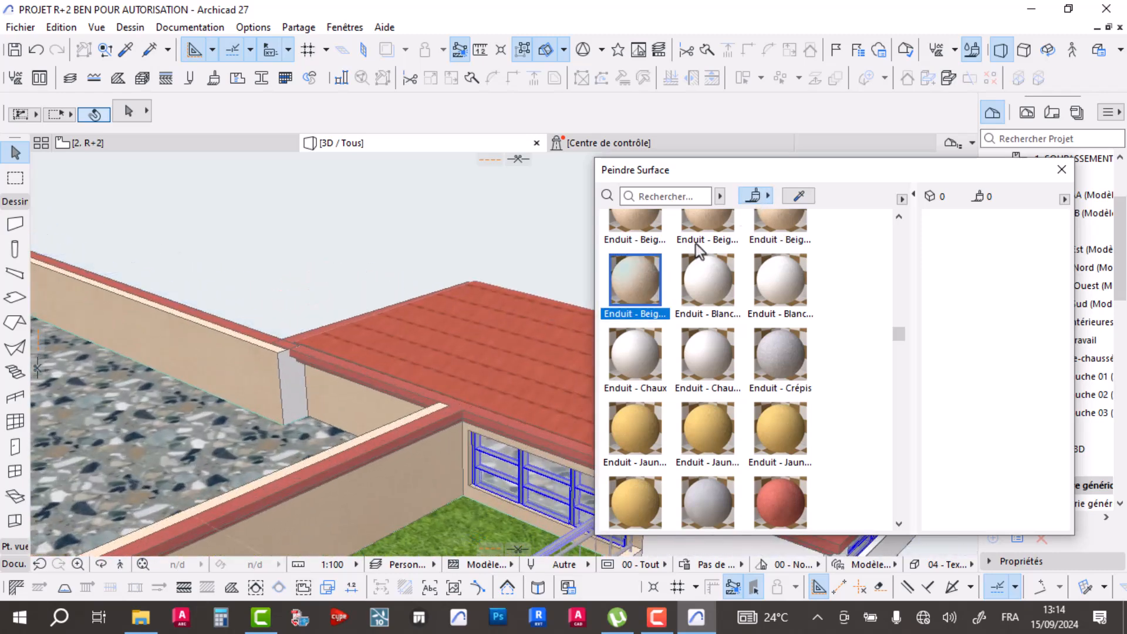
- Paint the parapet end face beside the hip roof and the next short parapet return in the beige Enduit
left_click(300, 387)
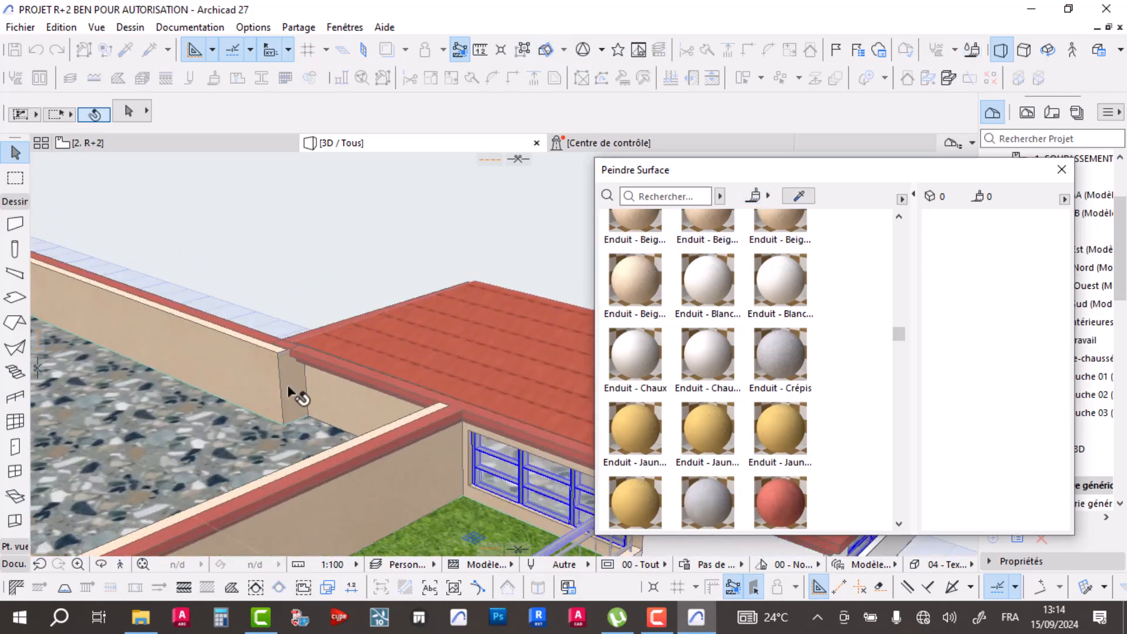
middle_click_drag(297, 393, 530, 486)
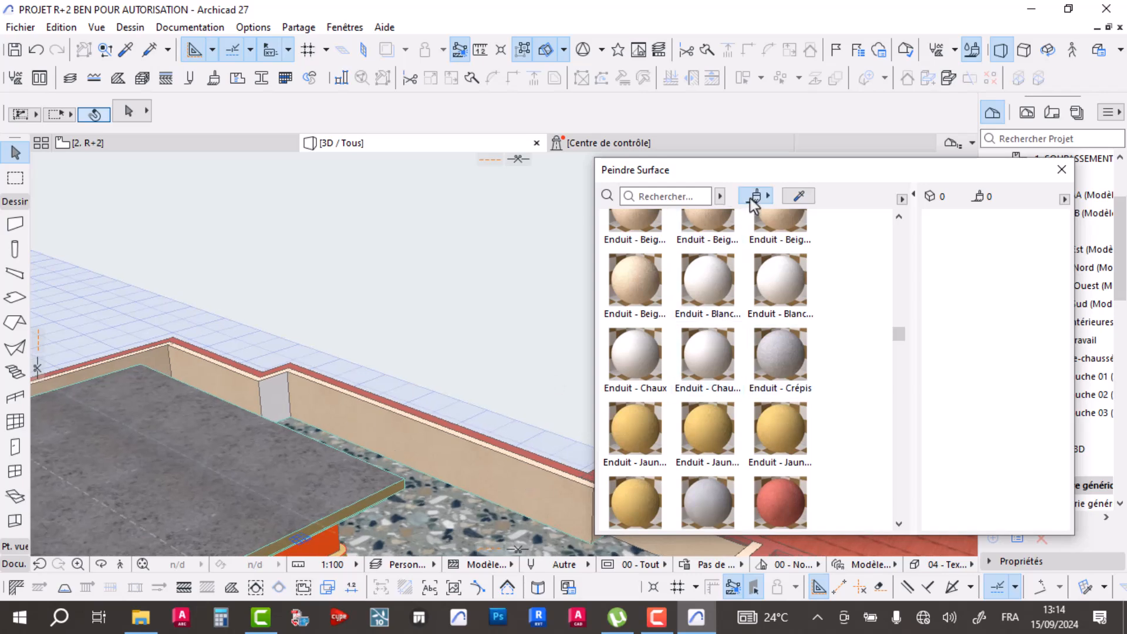
left_click(635, 280)
scroll(285, 352, "up", 3)
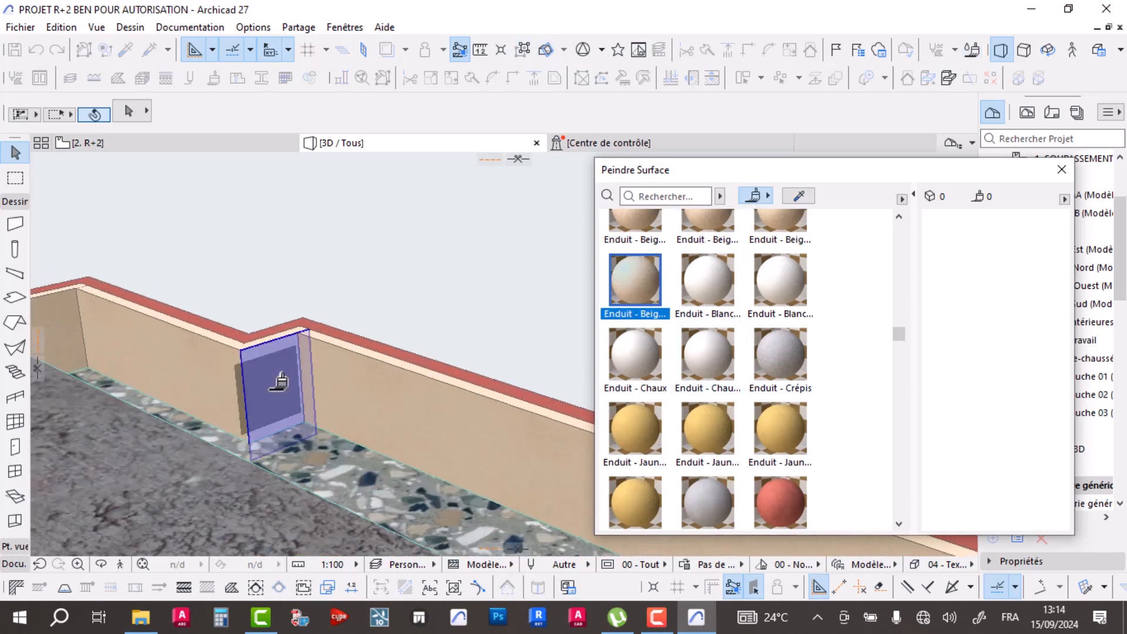
left_click(279, 382)
- Paint the remaining grey inner return of the roof terrace parapet beside the canopy roof in the beige Enduit
scroll(293, 387, "down", 5)
mouse_move(292, 382)
middle_mouse_down()
mouse_move(365, 401)
mouse_move(277, 422)
mouse_move(284, 503)
mouse_move(107, 533)
mouse_move(282, 327)
mouse_move(213, 289)
mouse_move(173, 488)
middle_mouse_up()
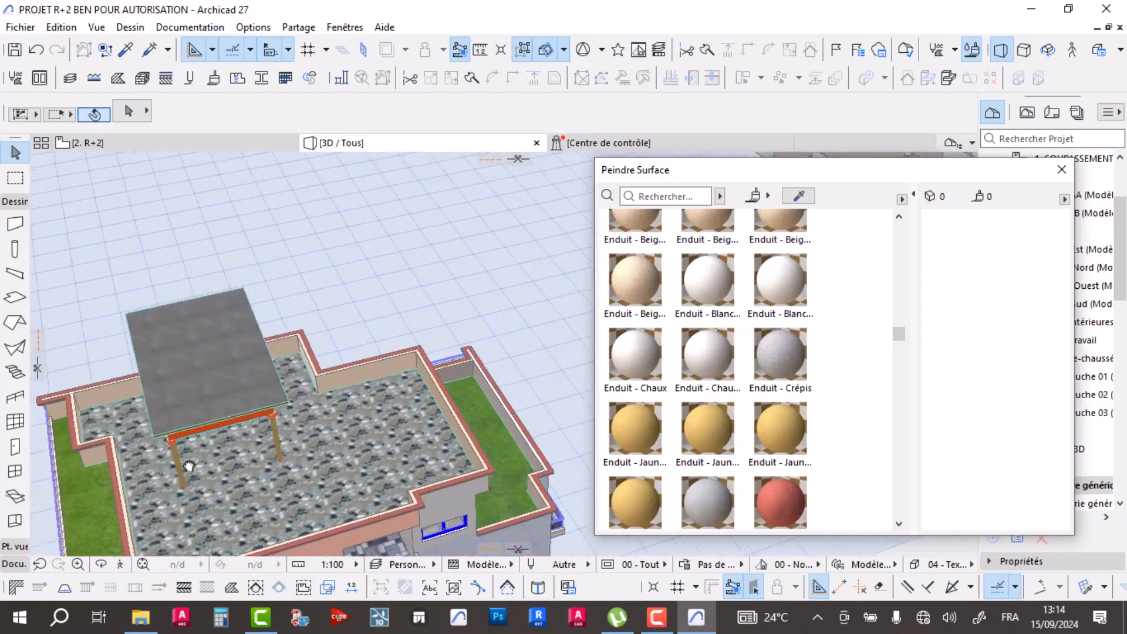
scroll(306, 369, "up", 10)
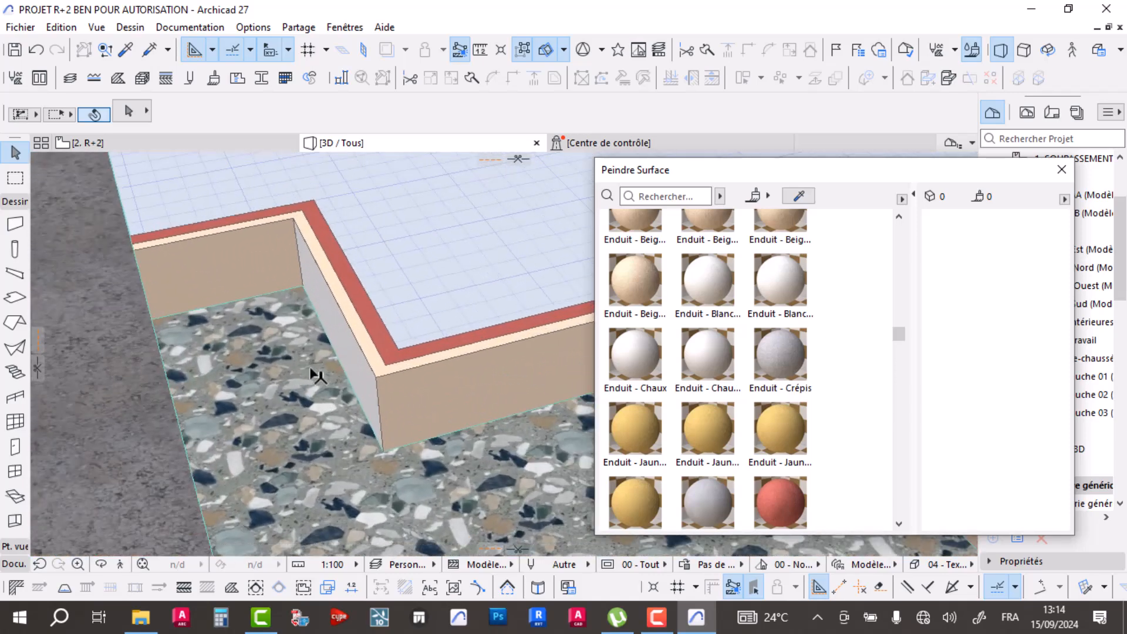
scroll(315, 370, "up", 3)
left_click(759, 196)
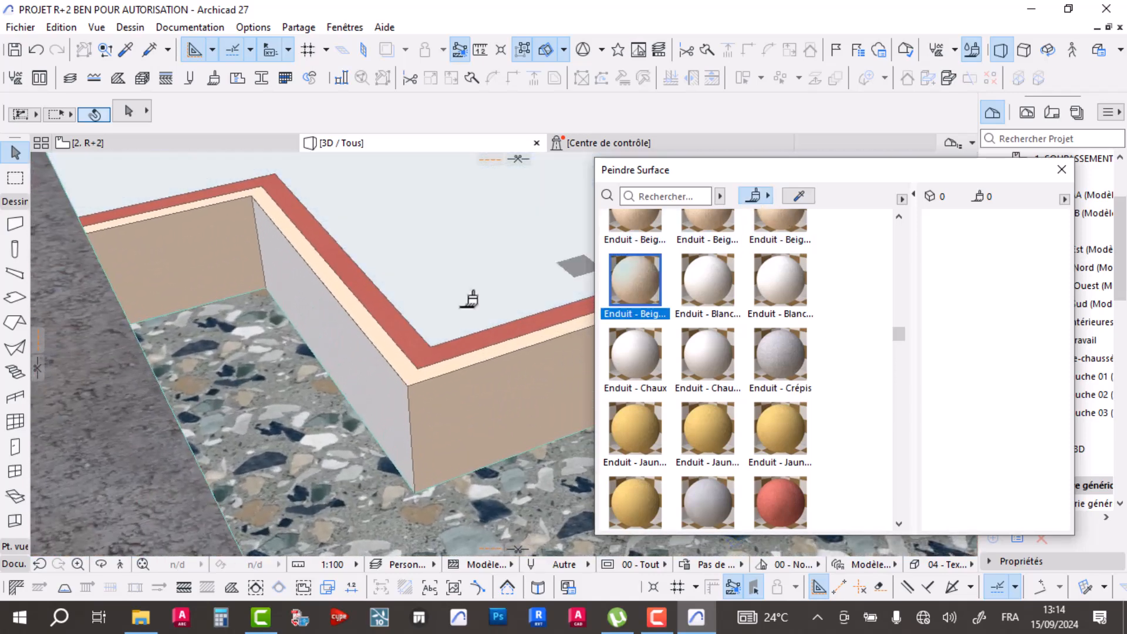
left_click(373, 360)
scroll(299, 394, "down", 8)
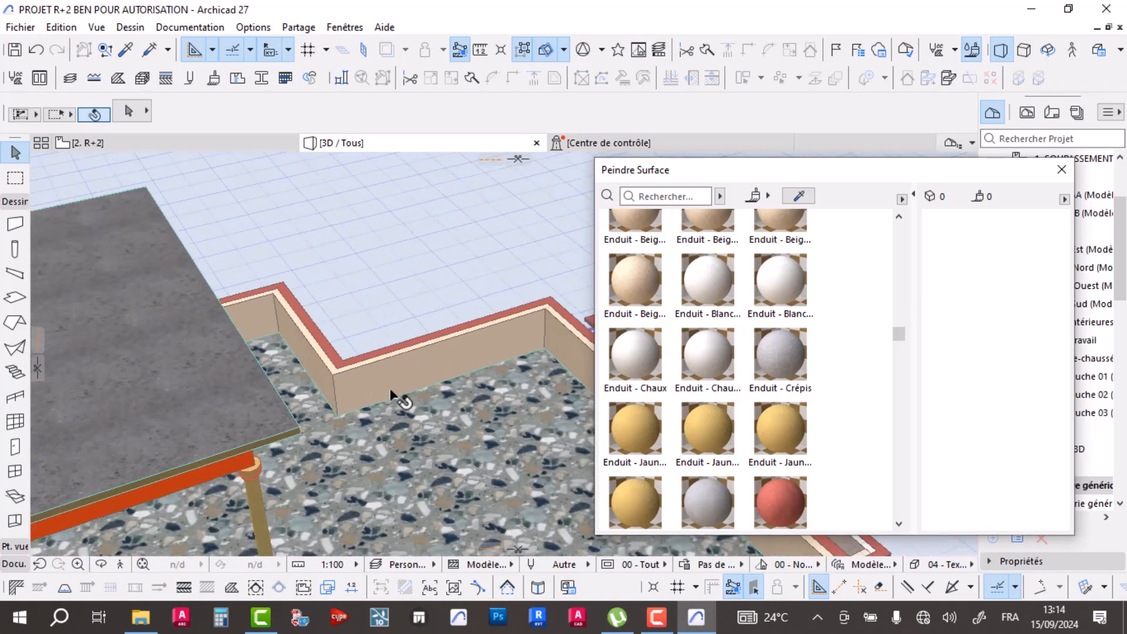
- Sample the peach Peinture from the terrace wall and paint the topmost front face of the orange stair tower with it
scroll(405, 411, "down", 10)
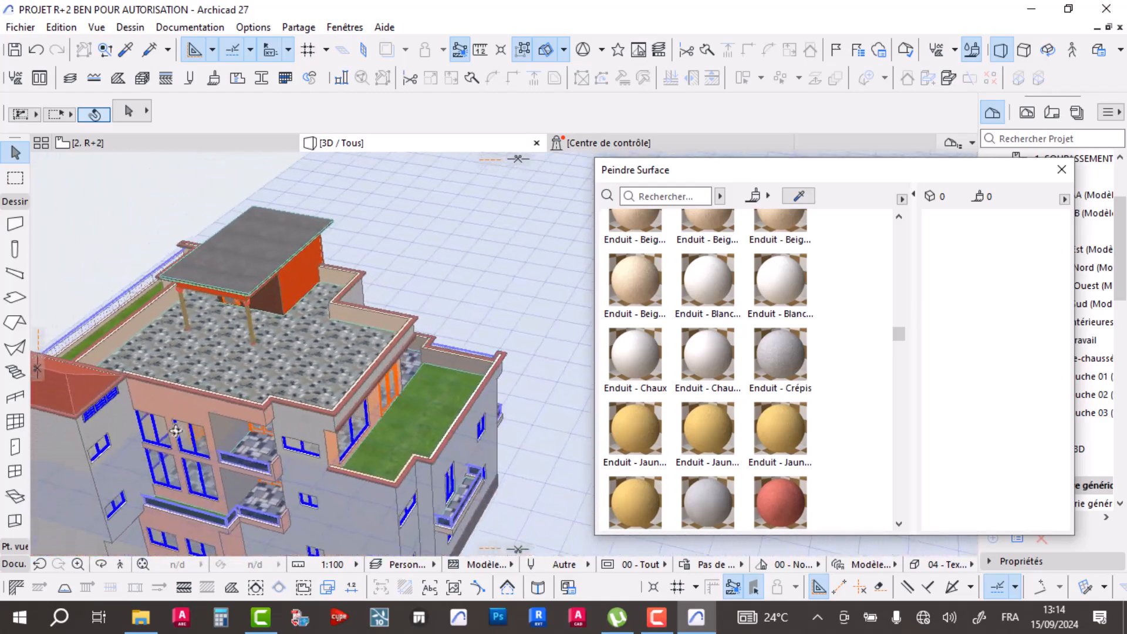
middle_click_drag(316, 415, 322, 352, "shift")
scroll(324, 335, "up", 10)
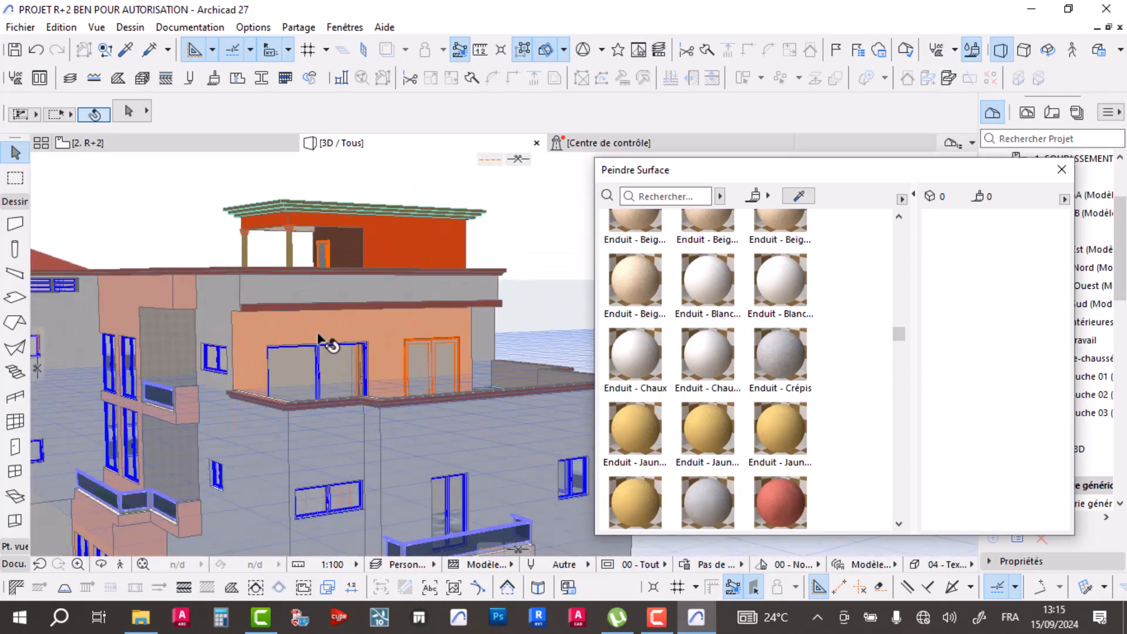
middle_click_drag(401, 371, 268, 410, "shift")
scroll(373, 382, "down", 5)
middle_click_drag(373, 383, 310, 379, "shift")
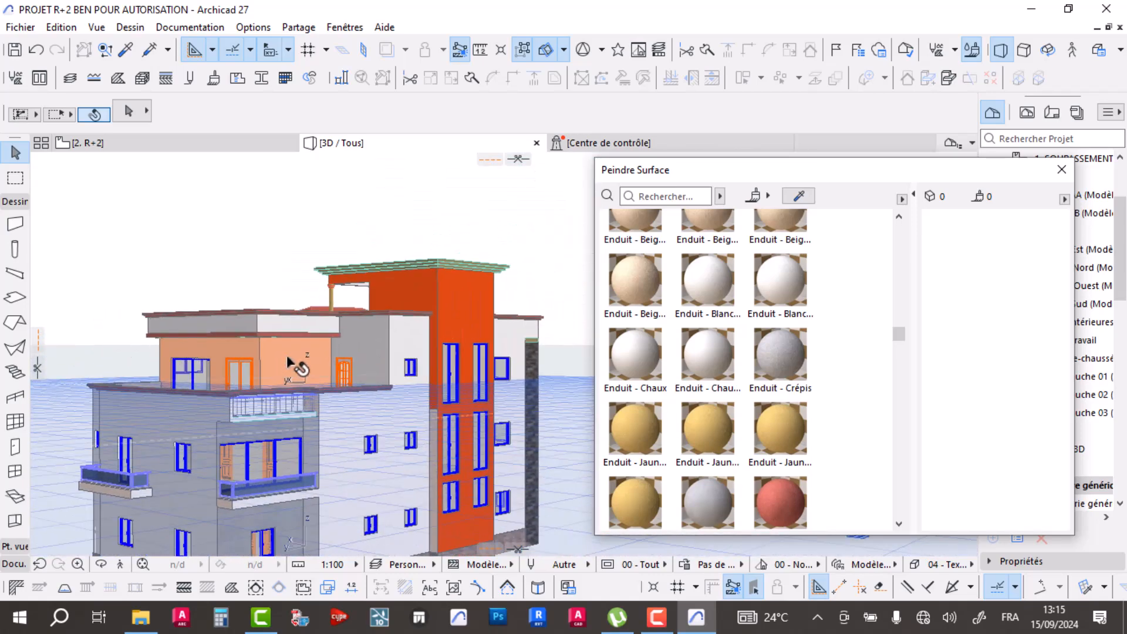
left_click(799, 196)
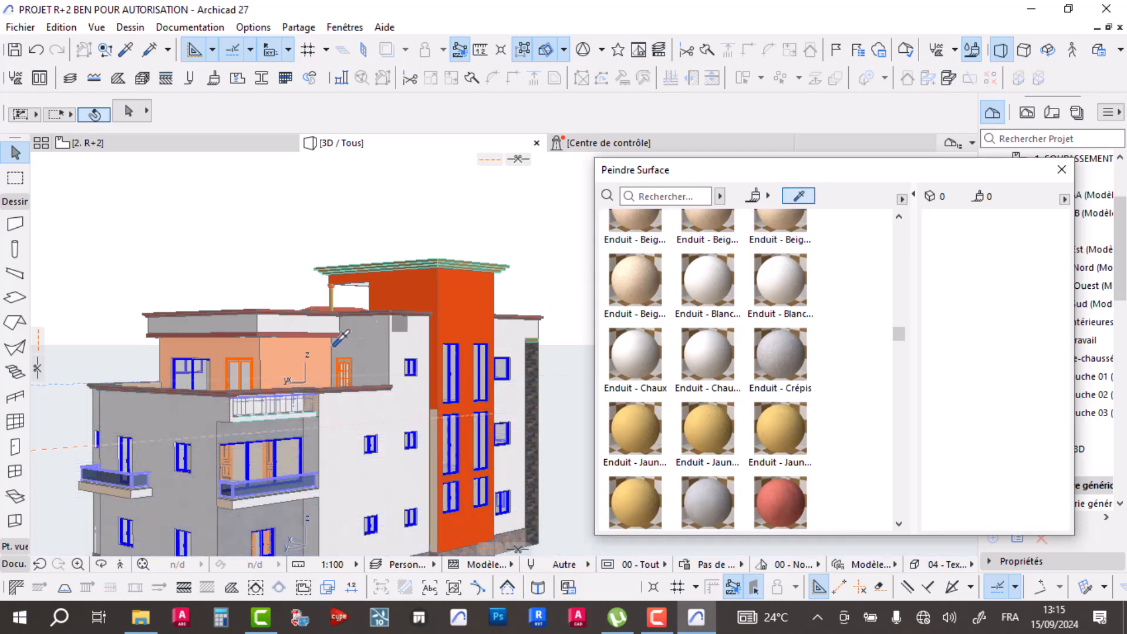
left_click(282, 368)
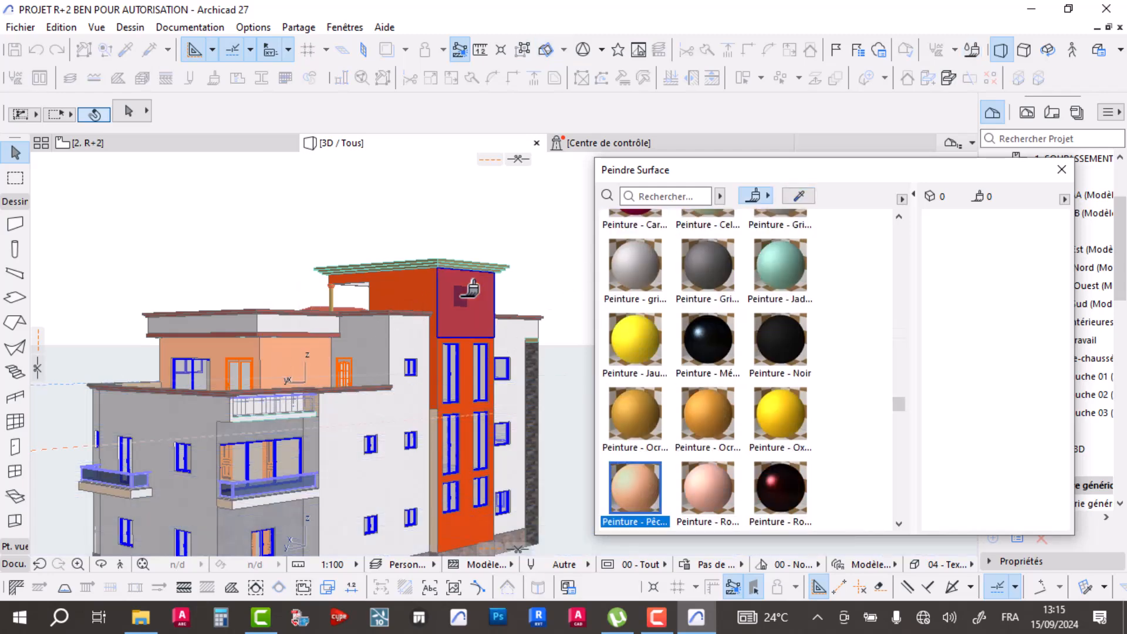
left_click(470, 287)
- Paint the stair tower's topmost side face toward the peach terrace walls in the same peach Peinture
mouse_move(584, 306)
middle_mouse_down("shift")
mouse_move(378, 382)
mouse_move(238, 380)
middle_mouse_up("shift")
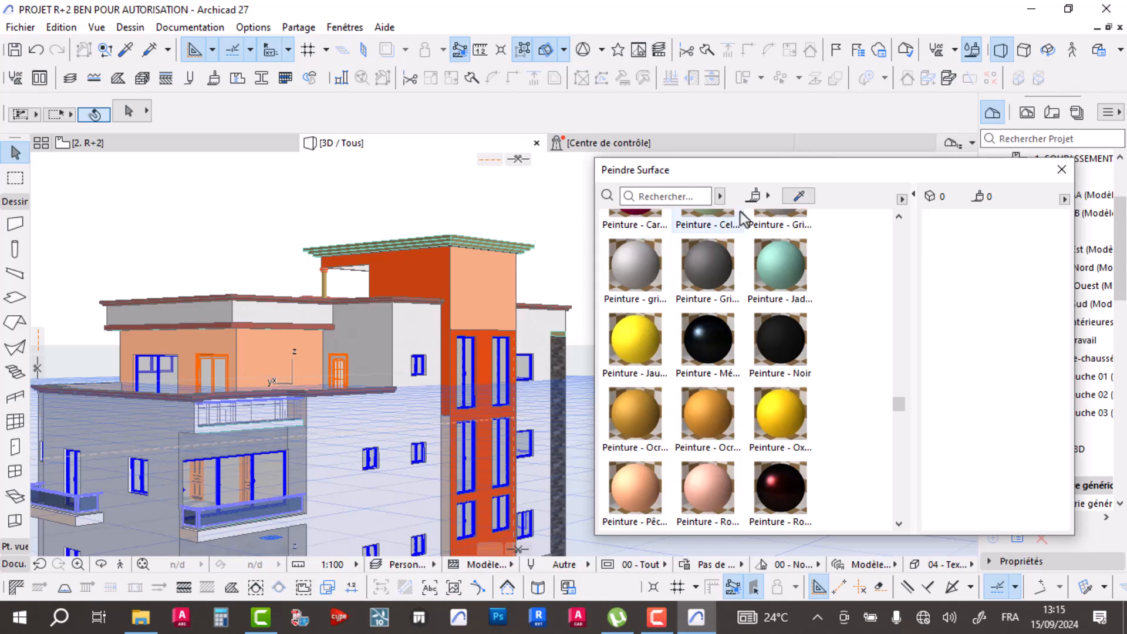
left_click(763, 197)
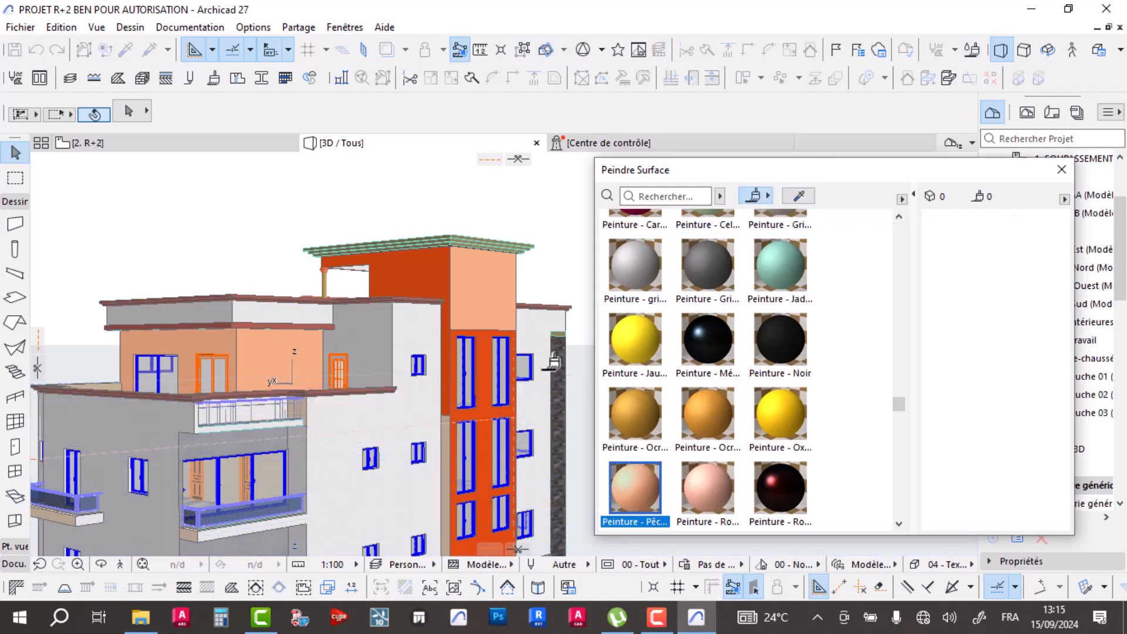
scroll(487, 346, "up", 3)
left_click(431, 237)
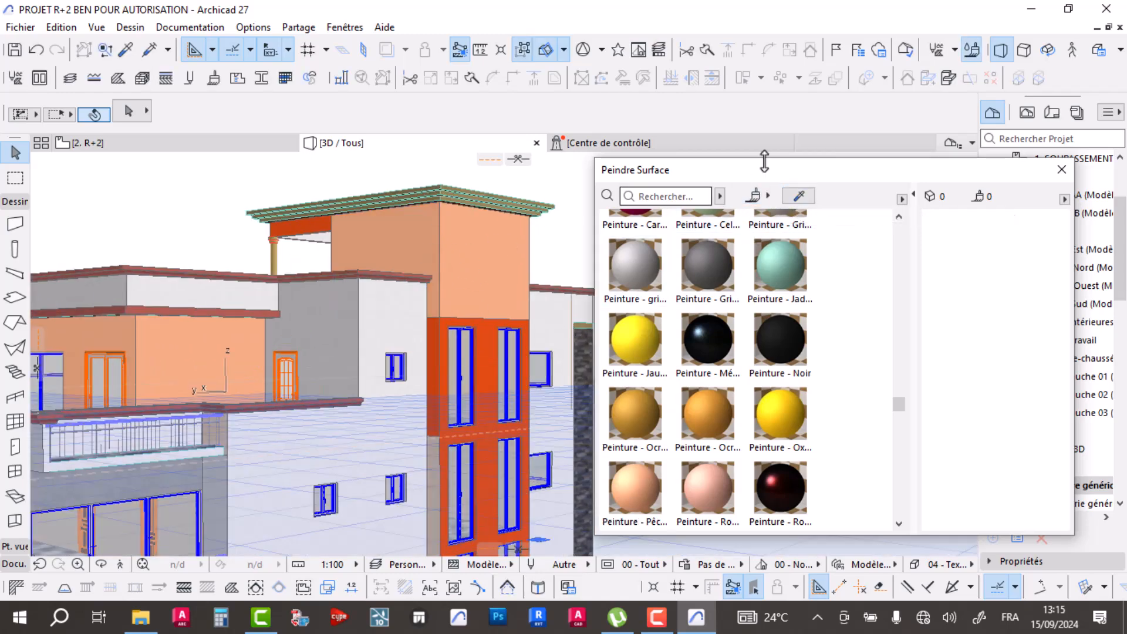
- Paint the stair tower's front and narrow side face at the upper windowed level in the peach Peinture
left_click(496, 388)
scroll(447, 439, "up", 3)
left_click(452, 439)
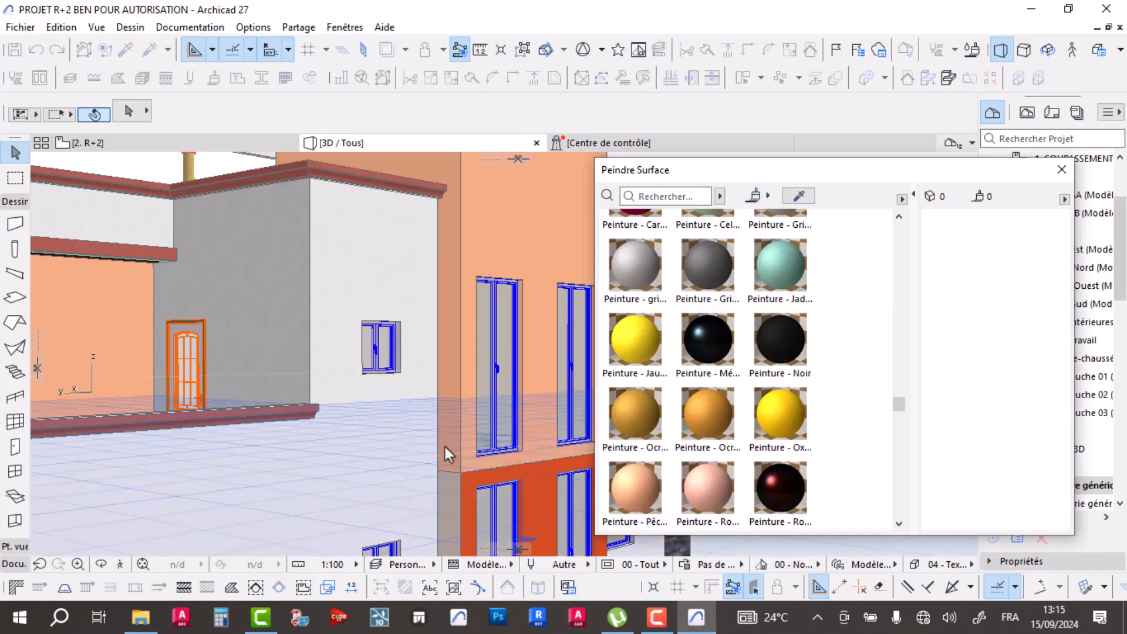
- Paint the stair tower's front and narrow side face at the middle windowed level in the peach Peinture
scroll(452, 437, "down", 3)
left_click(763, 197)
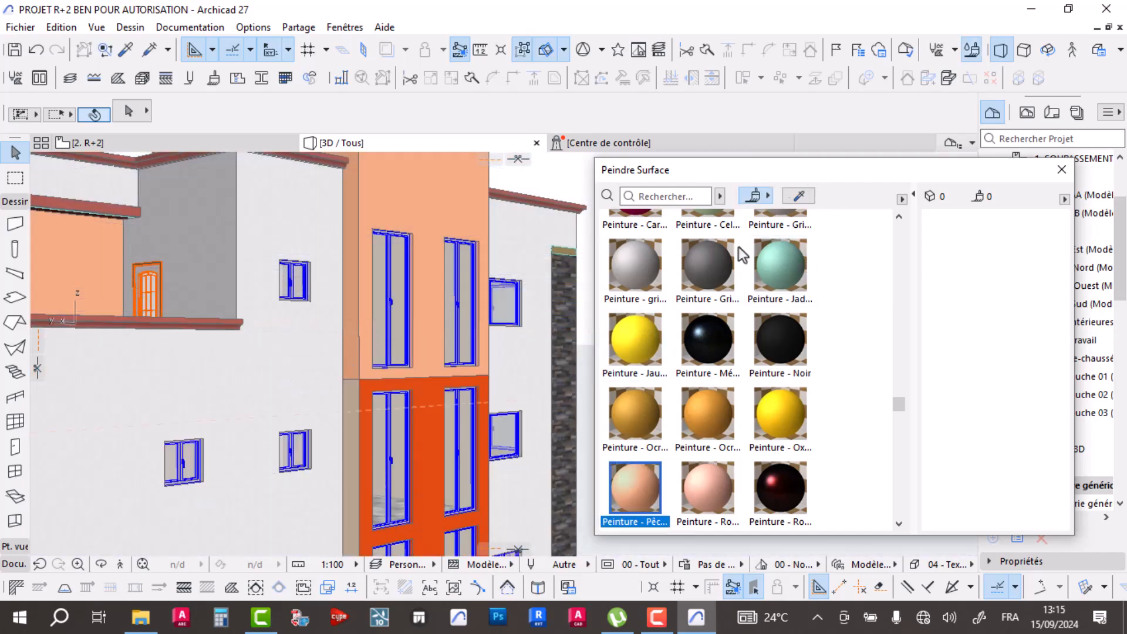
left_click(462, 434)
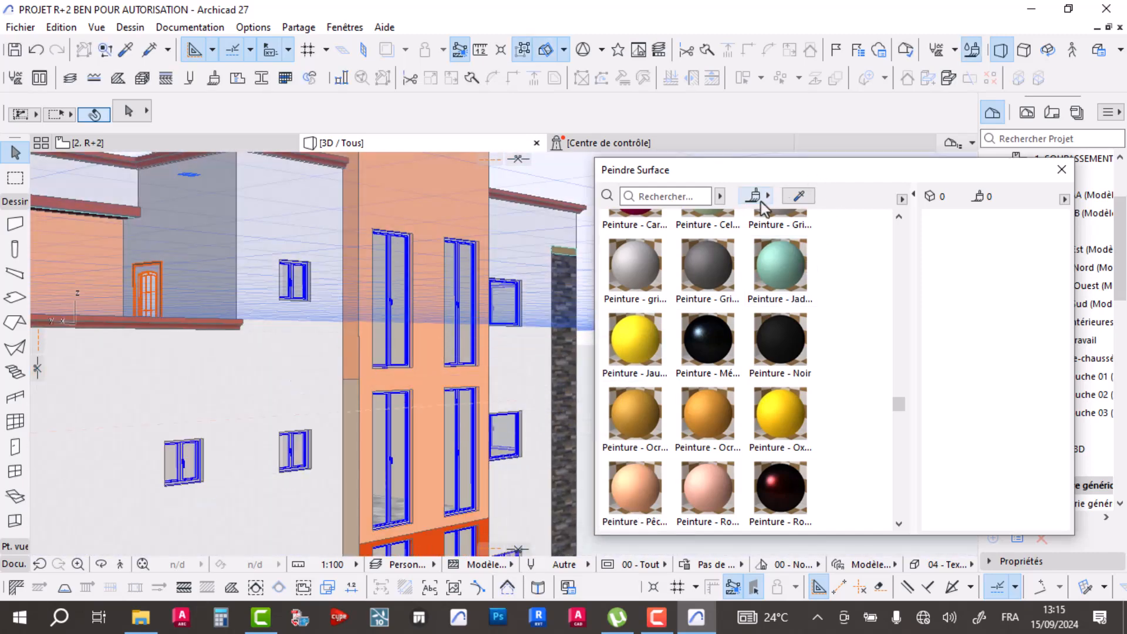
left_click(756, 197)
scroll(390, 431, "up", 3)
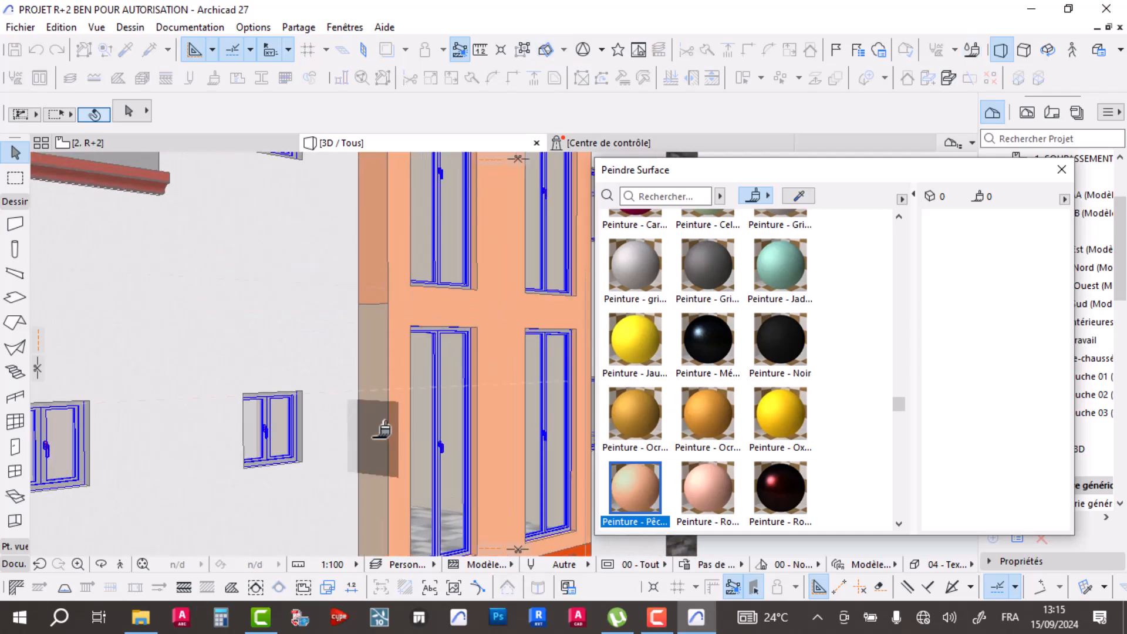
left_click(382, 431)
- Paint the stair tower's front and narrow side face at ground-floor level, above the stone base, in the peach Peinture
scroll(417, 429, "down", 5)
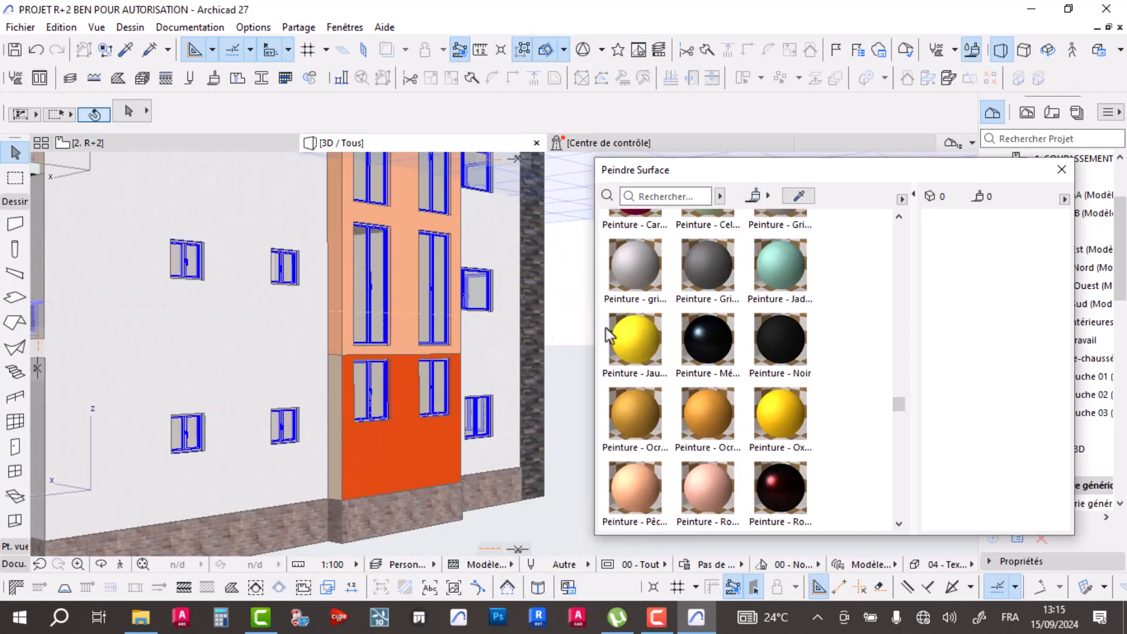
left_click(435, 434)
left_click(755, 197)
scroll(411, 423, "up", 5)
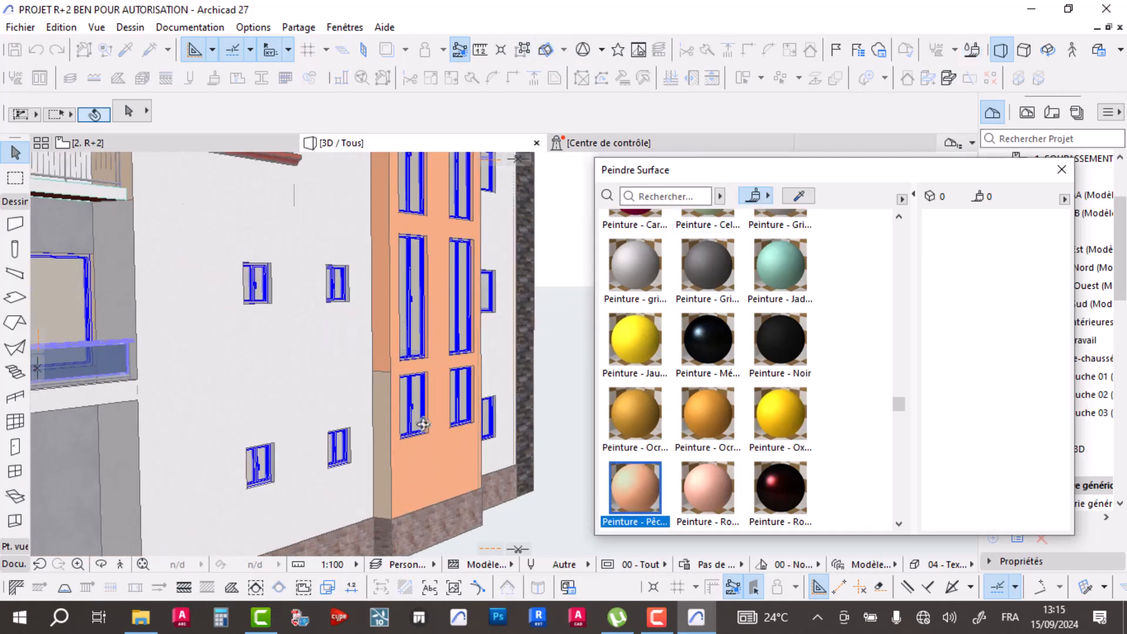
left_click(385, 424)
scroll(375, 425, "down", 5)
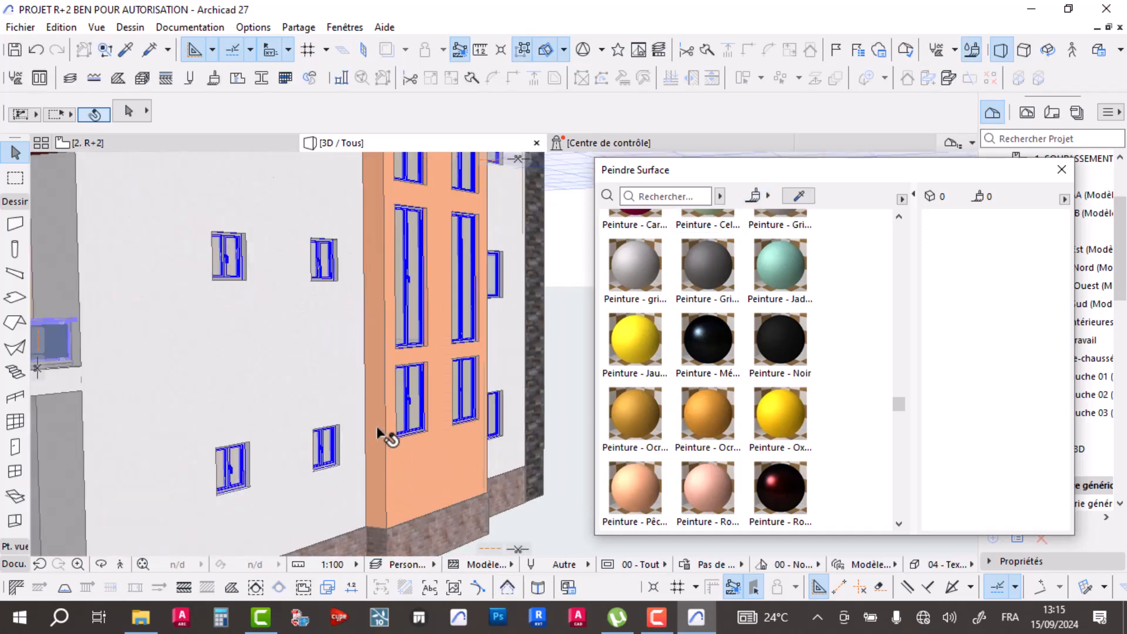
- Paint the top section and the upper windowed level of the stair tower's opposite side in the peach Peinture
middle_click_drag(460, 392, 358, 348, "shift")
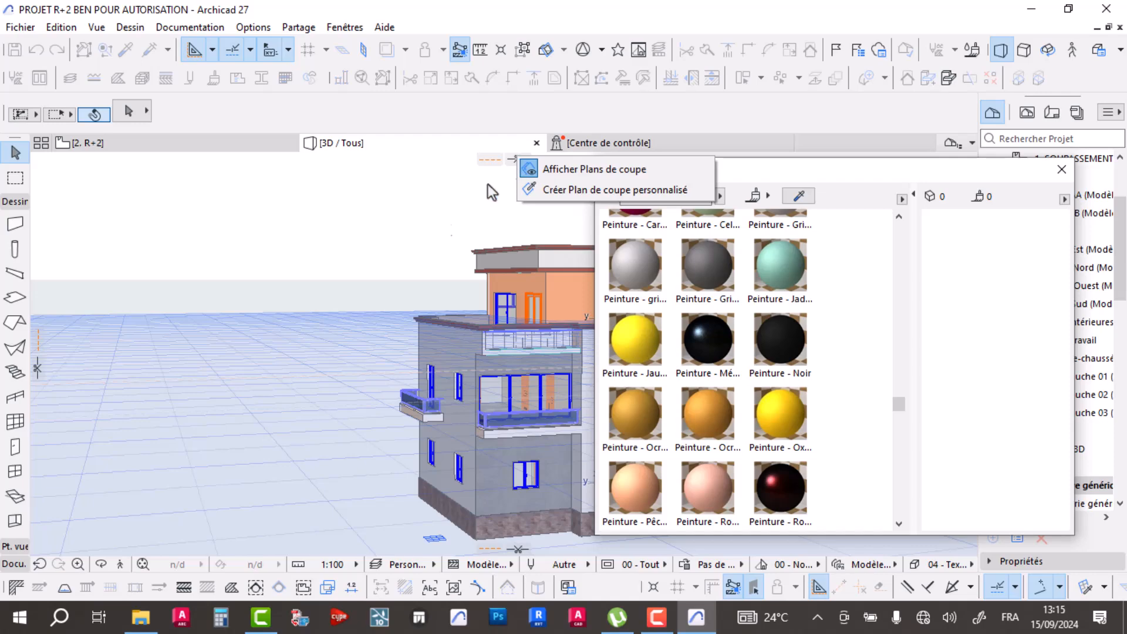
middle_click_drag(405, 236, 353, 392, "shift")
scroll(353, 392, "up", 10)
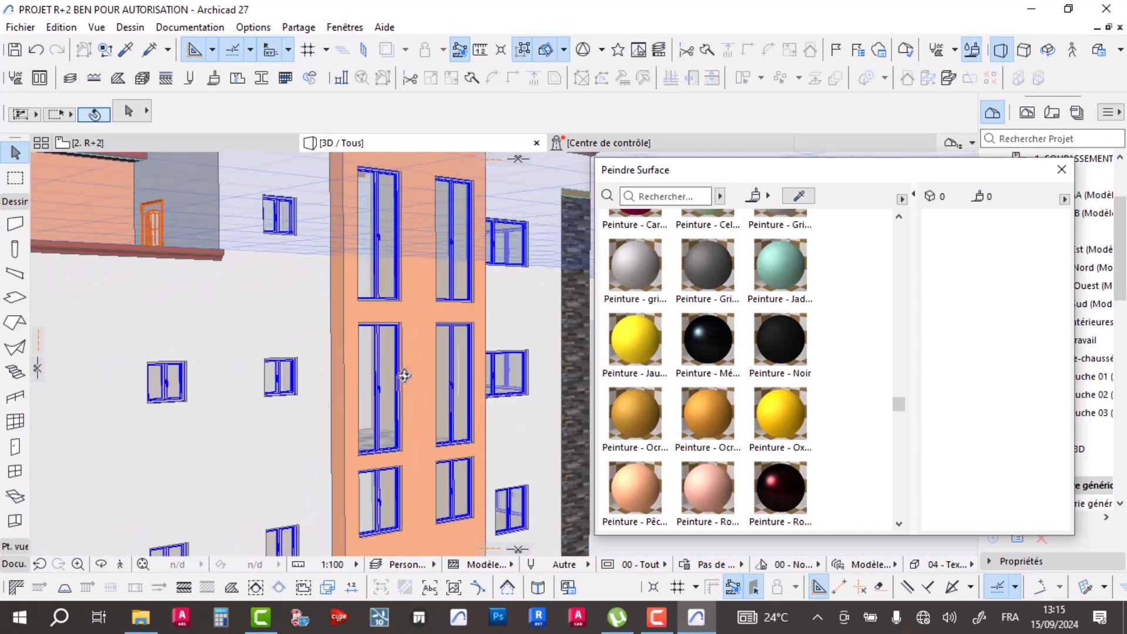
scroll(404, 375, "down", 5)
middle_click_drag(445, 373, 321, 376, "shift")
middle_click_drag(477, 352, 355, 415)
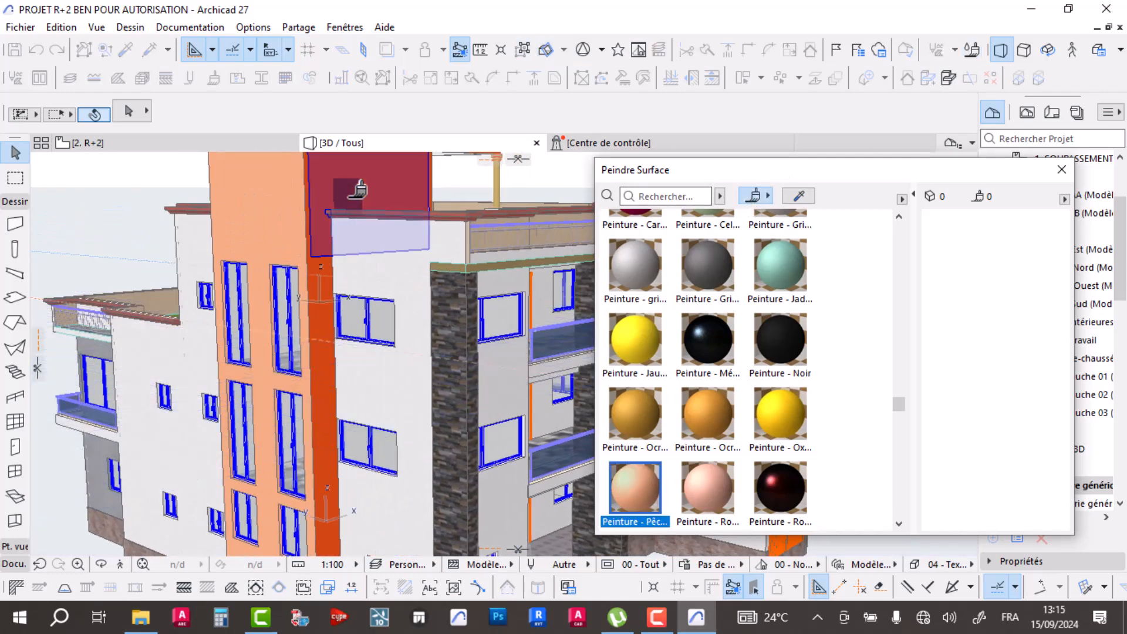
left_click(635, 488)
scroll(322, 273, "up", 5)
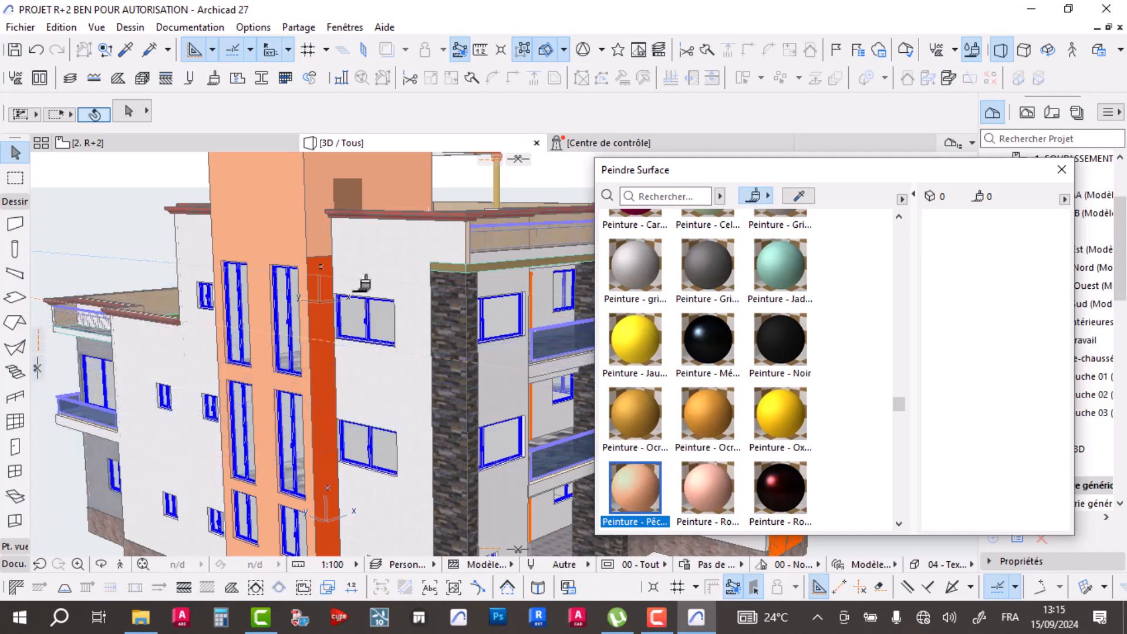
left_click(322, 273)
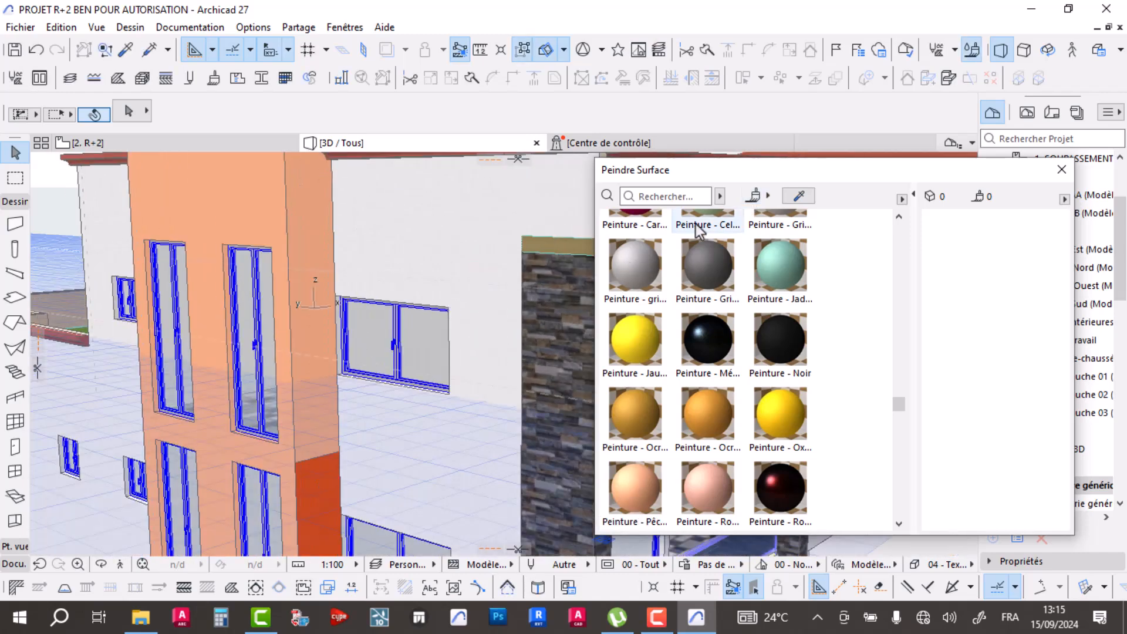
- Paint the middle and ground-floor sections of the stair tower's opposite side in the peach Peinture, and close the surface painter
left_click(634, 487)
left_click(323, 481)
middle_click_drag(323, 482, 295, 269)
middle_click_drag(348, 435, 342, 271)
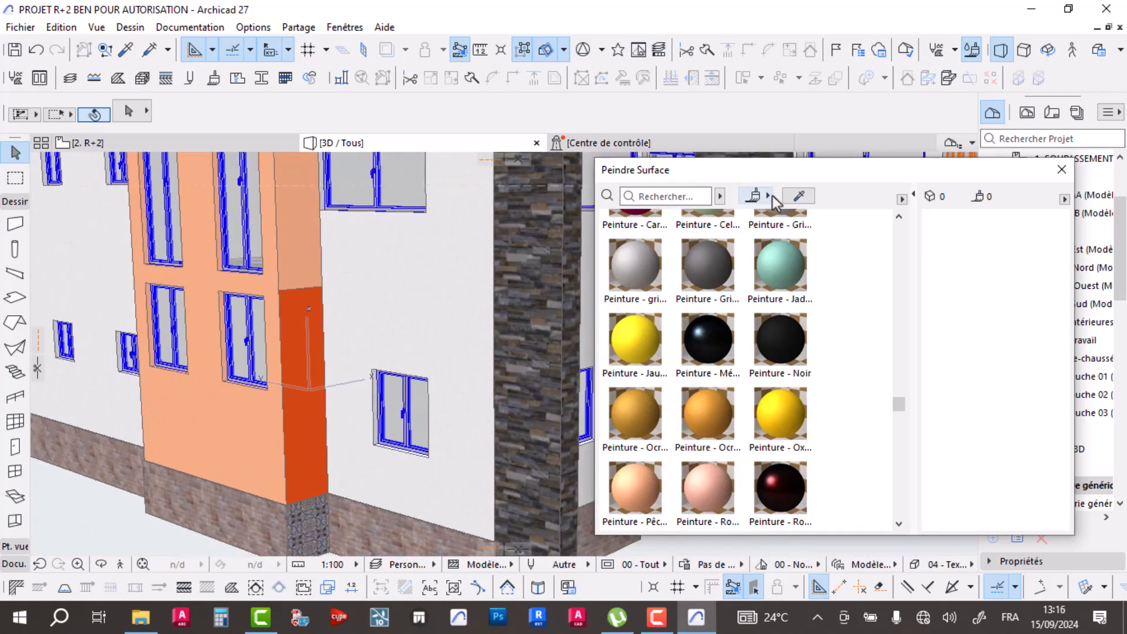
left_click(305, 347)
scroll(258, 382, "down", 3)
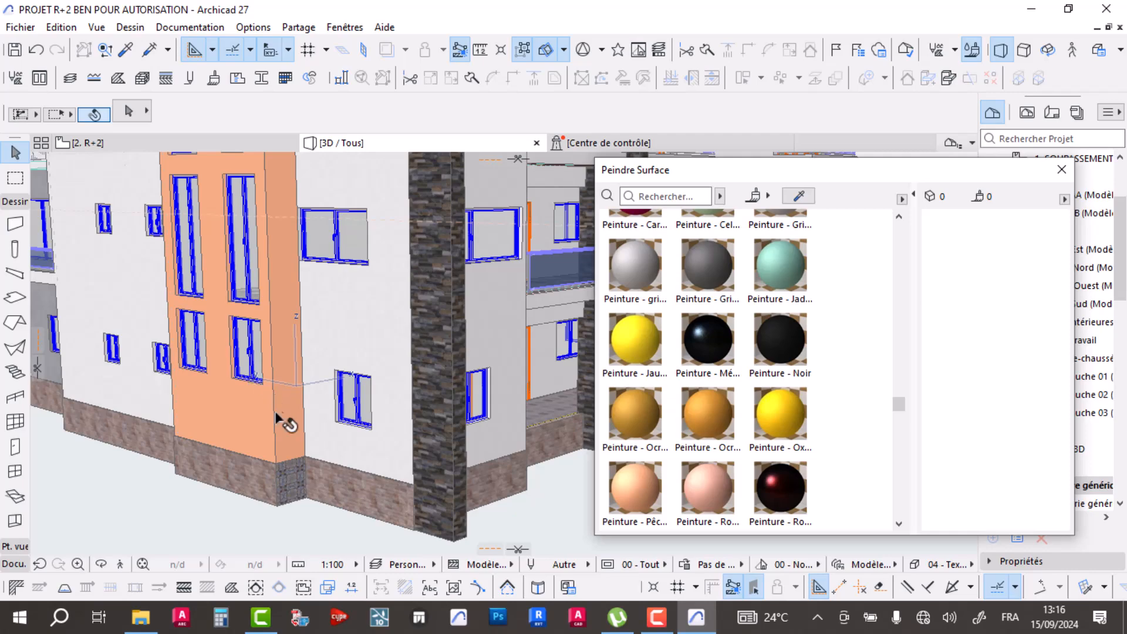
middle_click_drag(410, 393, 388, 390, "shift")
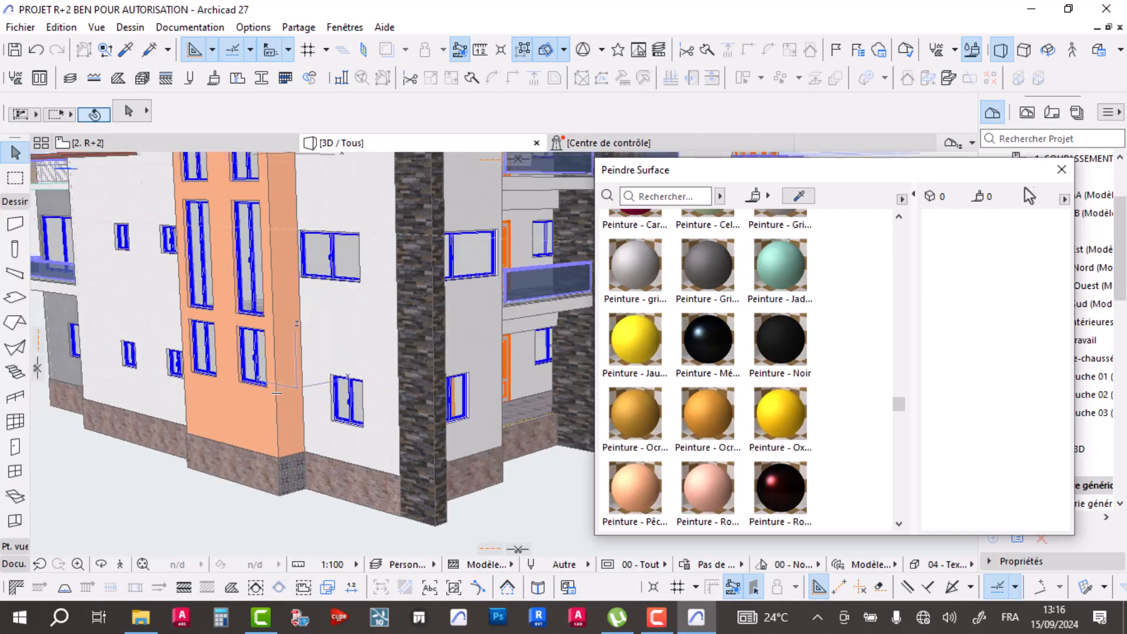
left_click(1061, 170)
- Reopen the surface painter and sample the textured grey-beige Isolation surface from the wall beside the side balcony windows
scroll(393, 389, "down", 5)
middle_click_drag(412, 435, 419, 364, "shift")
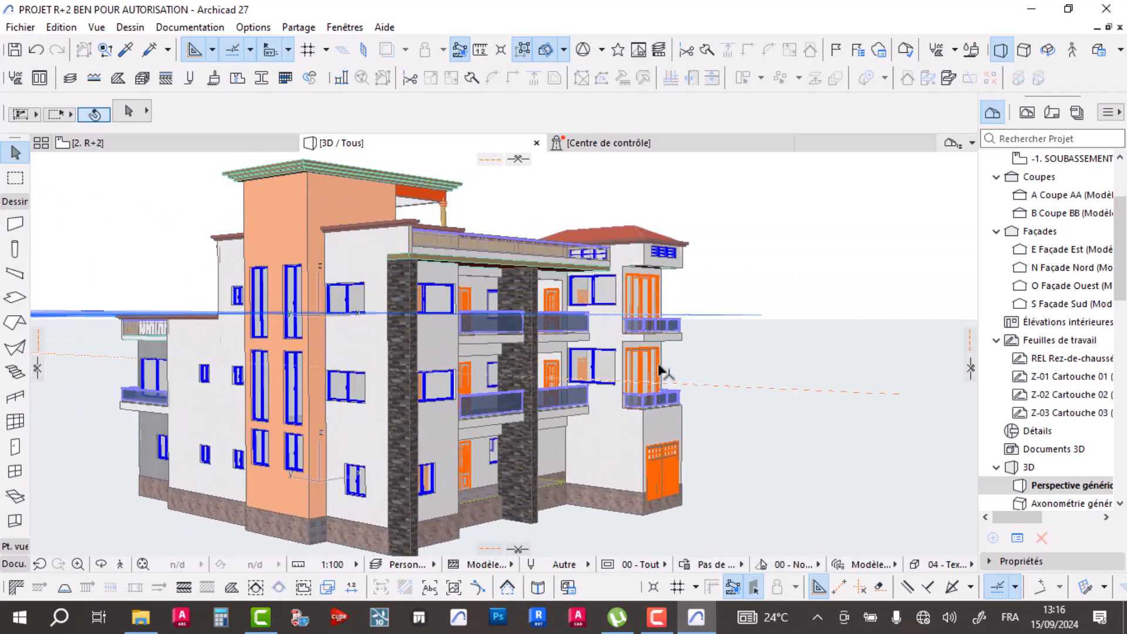
scroll(660, 371, "down", 3)
scroll(684, 347, "up", 10)
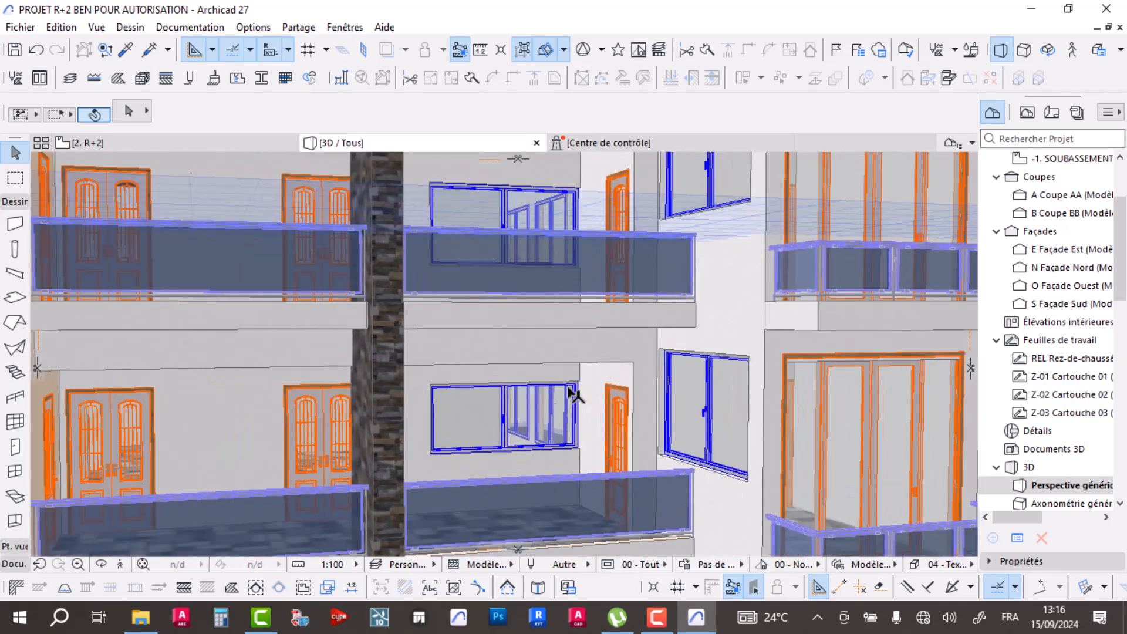
middle_click_drag(590, 382, 586, 371, "shift")
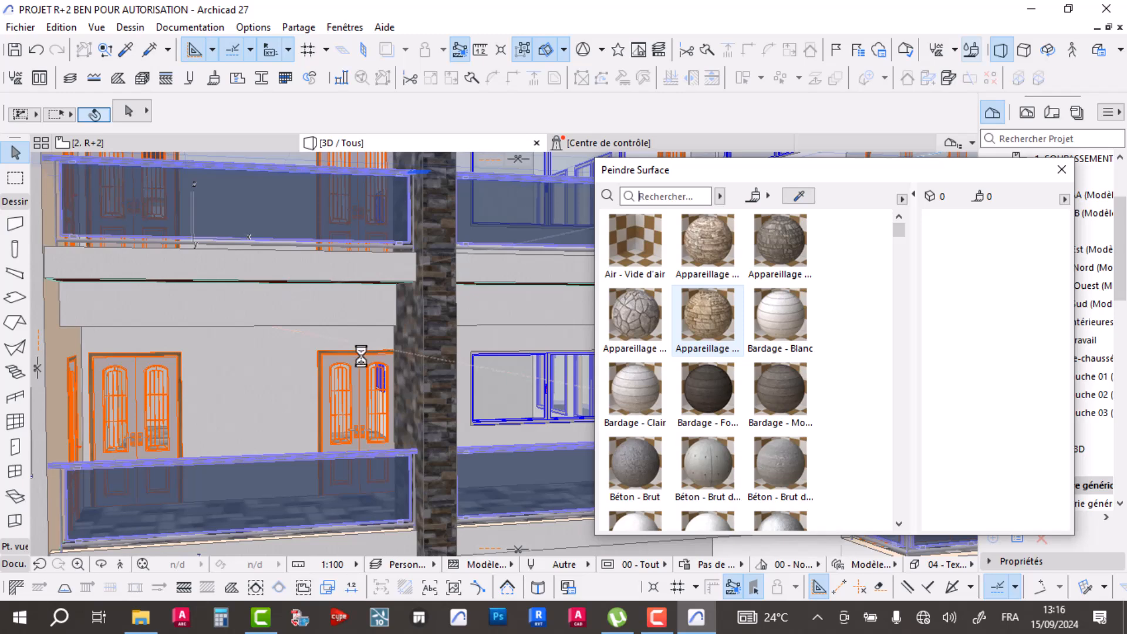
scroll(319, 367, "down", 9)
middle_click_drag(470, 364, 412, 383, "shift")
scroll(252, 434, "up", 10)
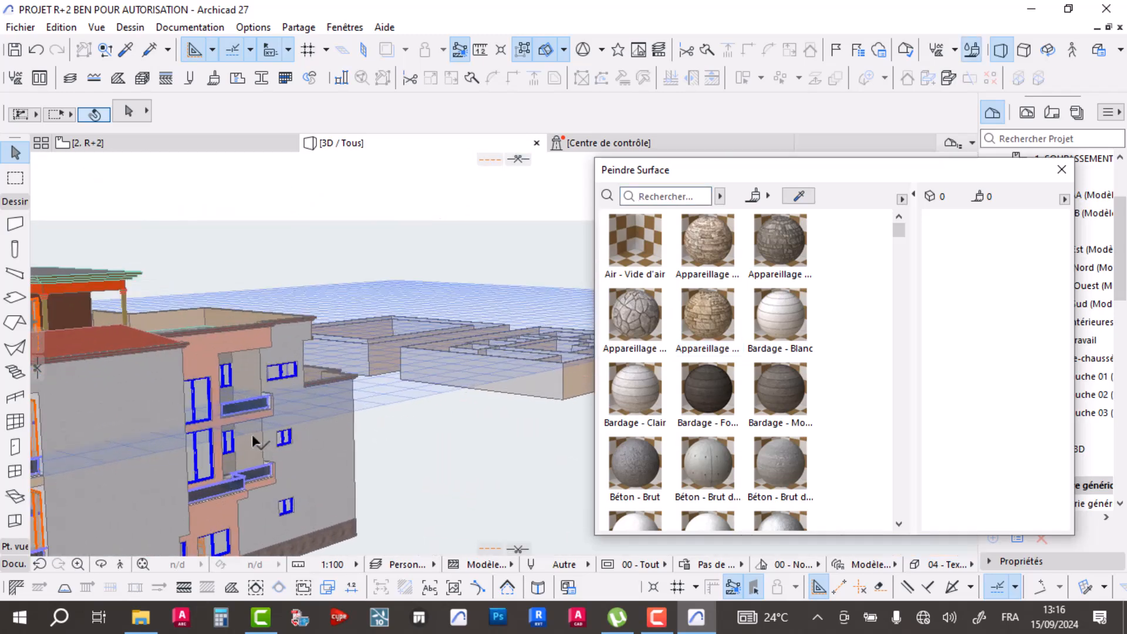
scroll(219, 416, "up", 6)
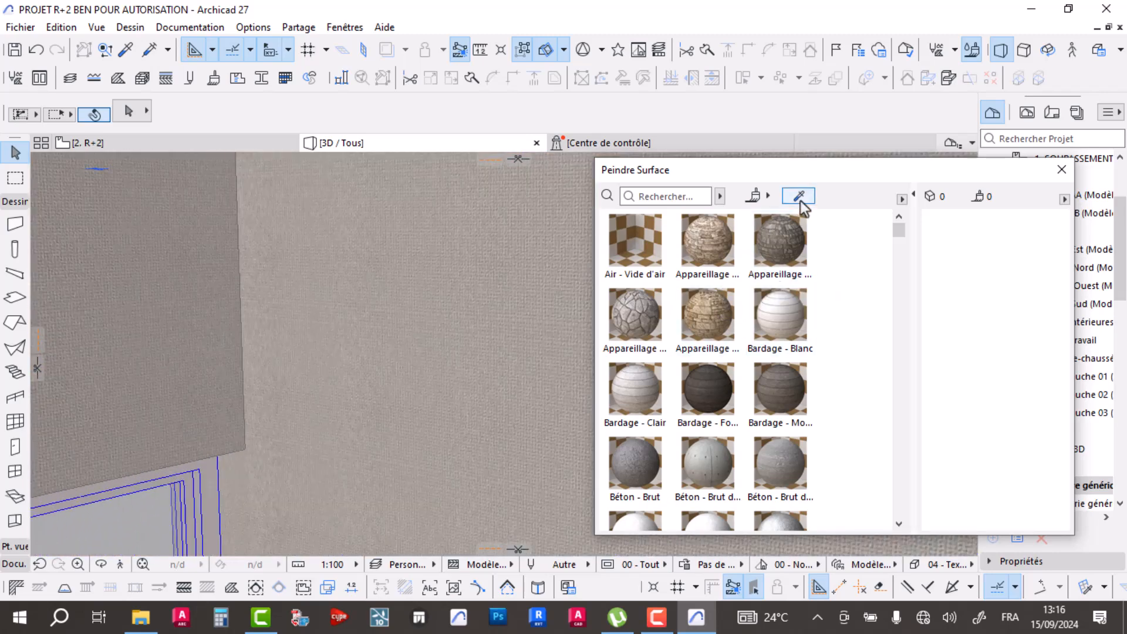
left_click(176, 298)
scroll(437, 308, "down", 3)
scroll(438, 308, "down", 10)
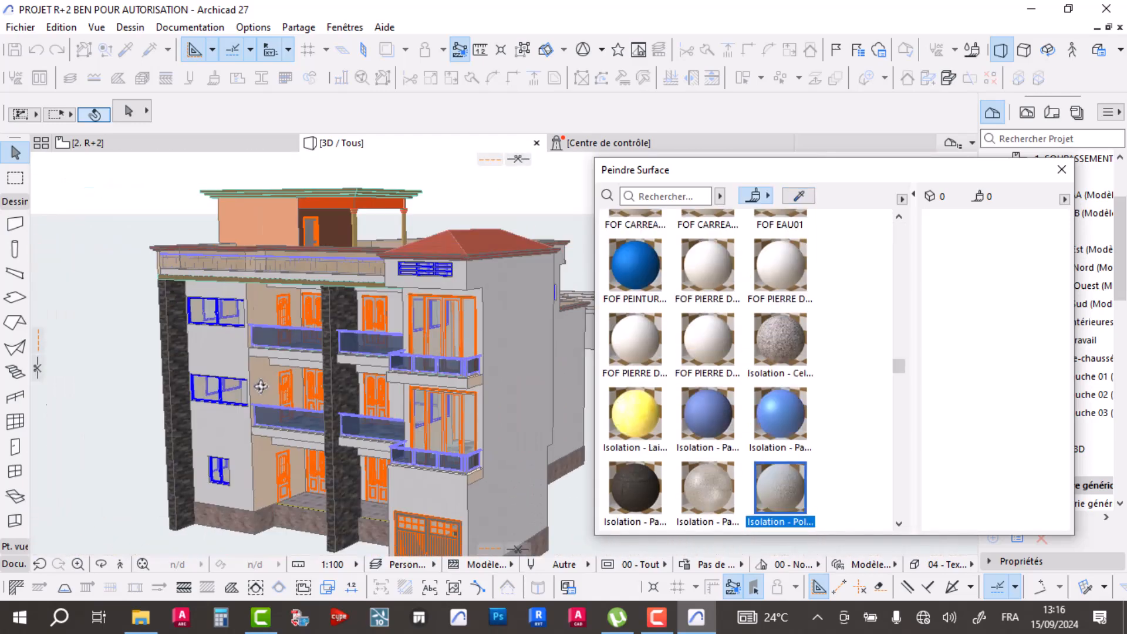
- Try painting the R+2 terrace's back wall with the sampled Isolation surface, and undo that fill
scroll(411, 323, "up", 8)
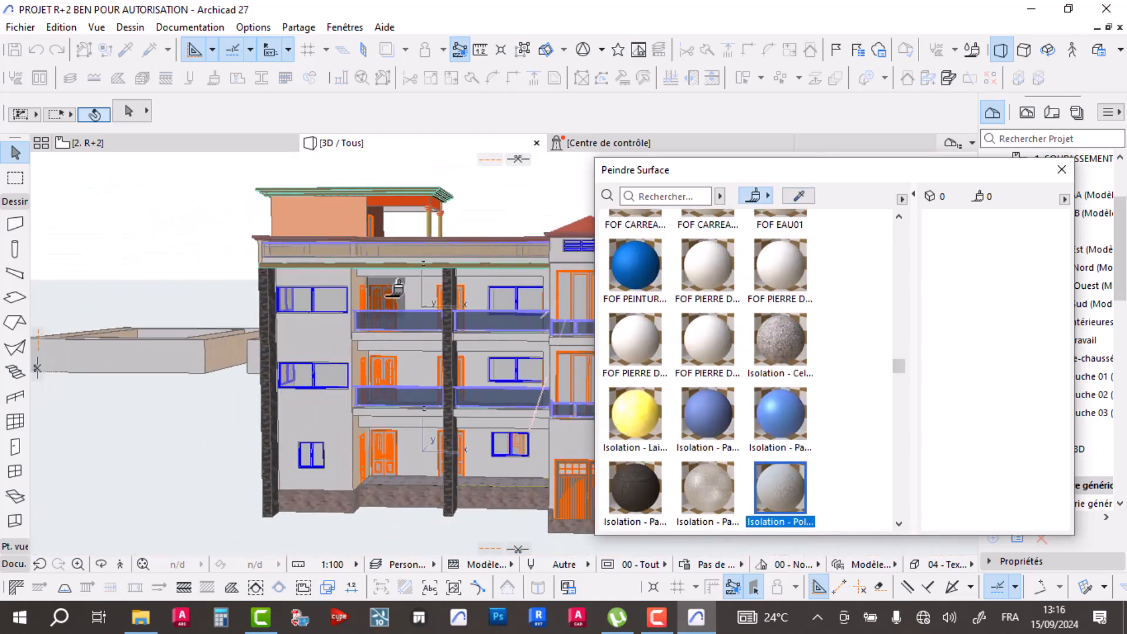
left_click(431, 280)
scroll(431, 280, "up", 2)
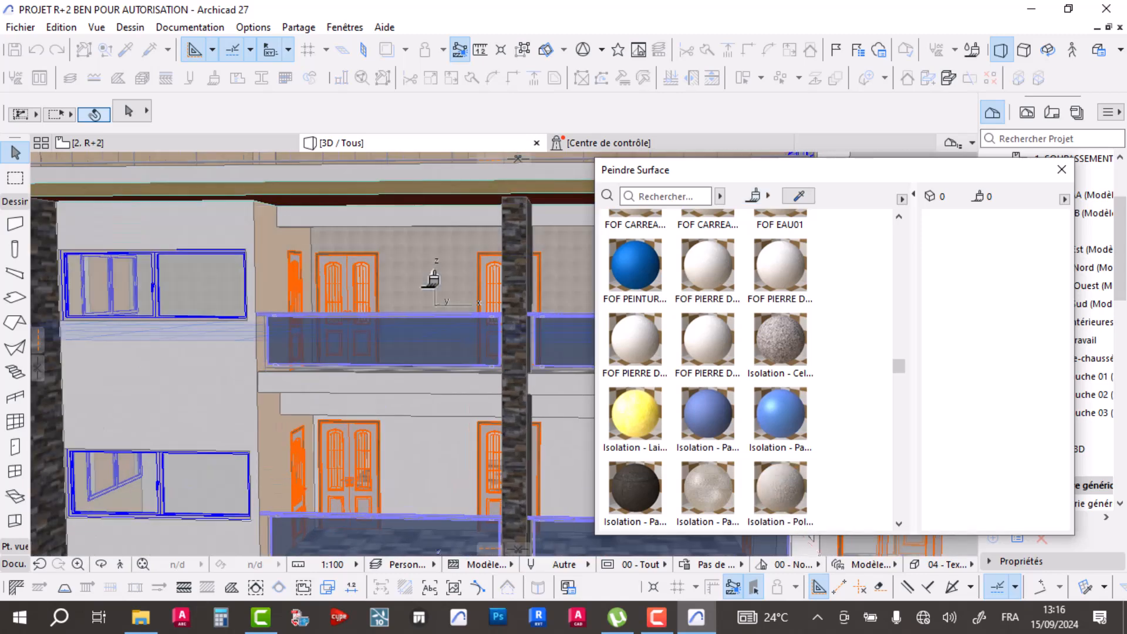
middle_click_drag(373, 397, 271, 378)
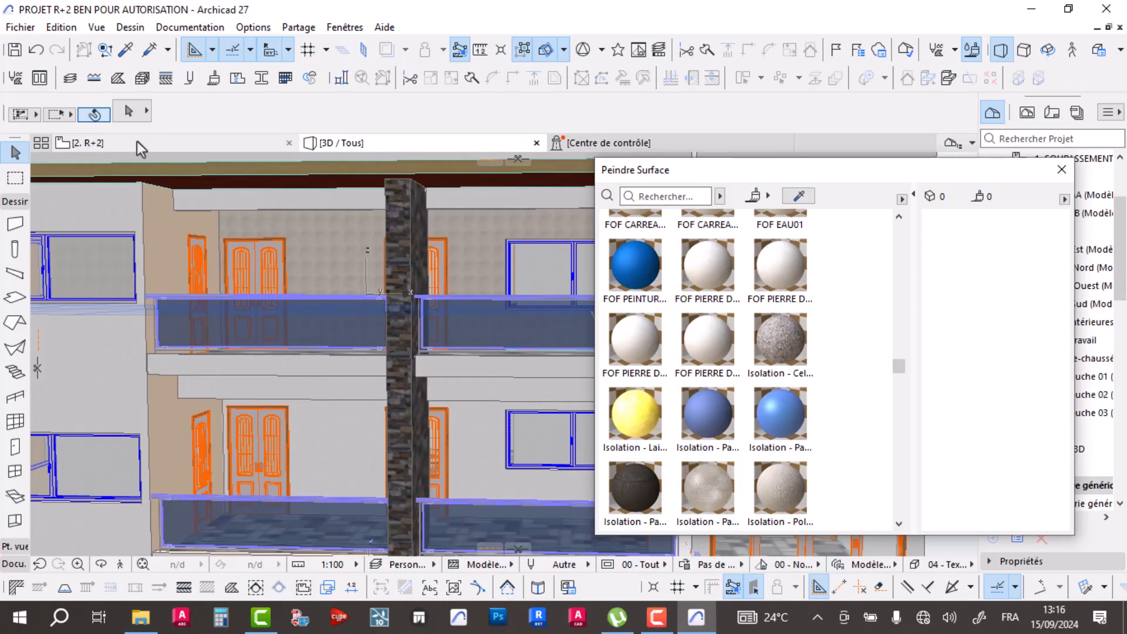
mouse_move(139, 139)
key("ctrl+z")
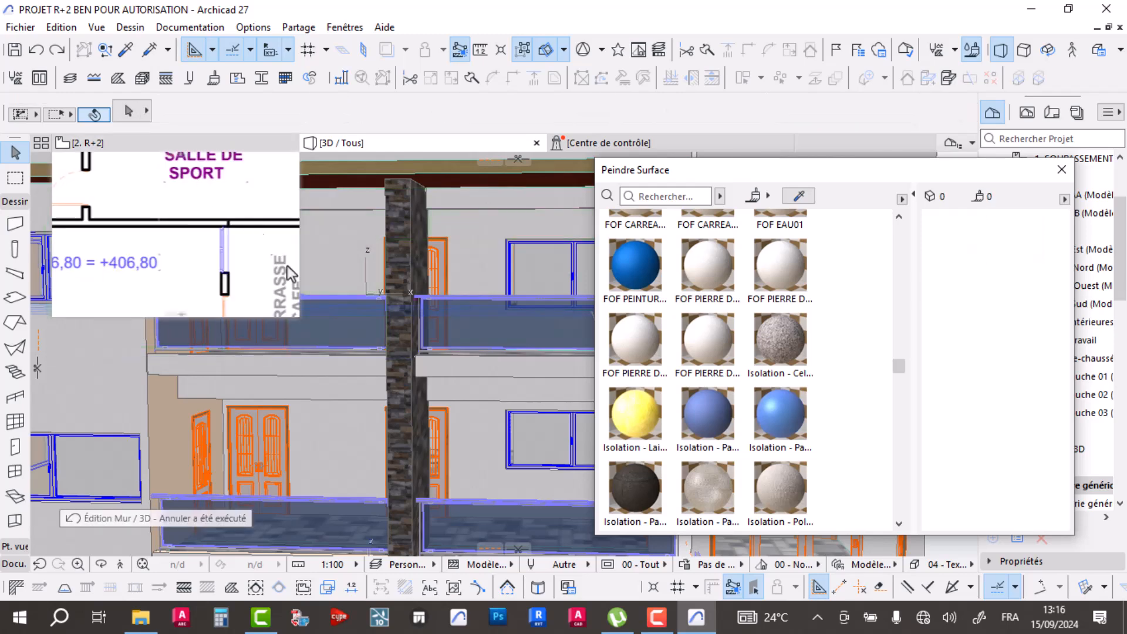
- In the R+2 floor plan, split the long wall behind the terrace at the kitchen partition's terrace-side face
left_click(118, 141)
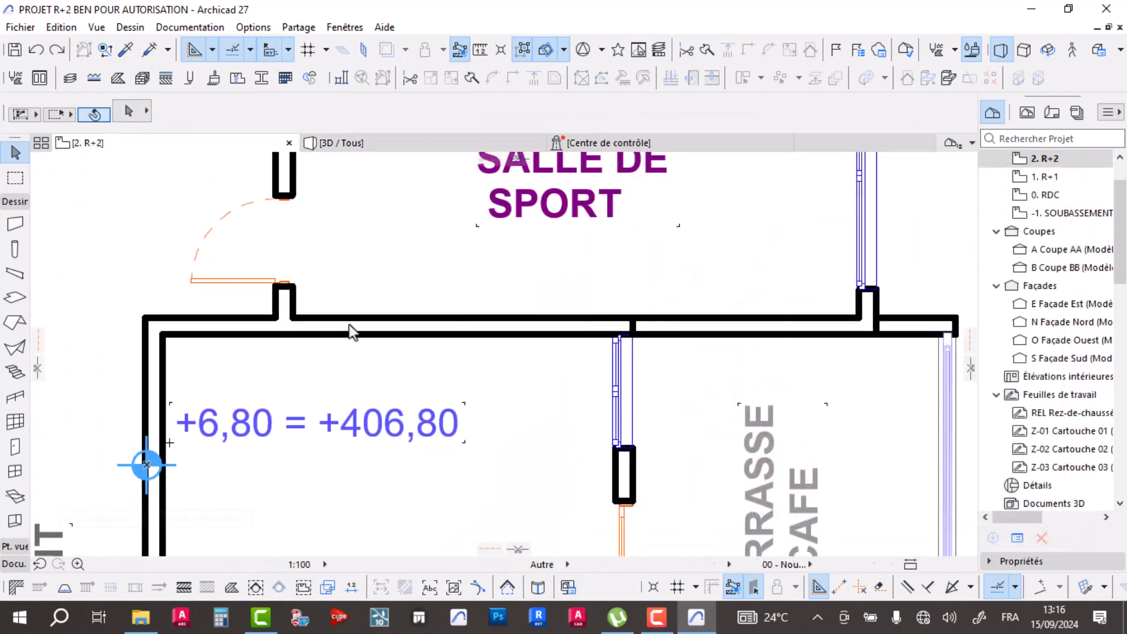
scroll(395, 297, "down", 4)
scroll(529, 387, "up", 6)
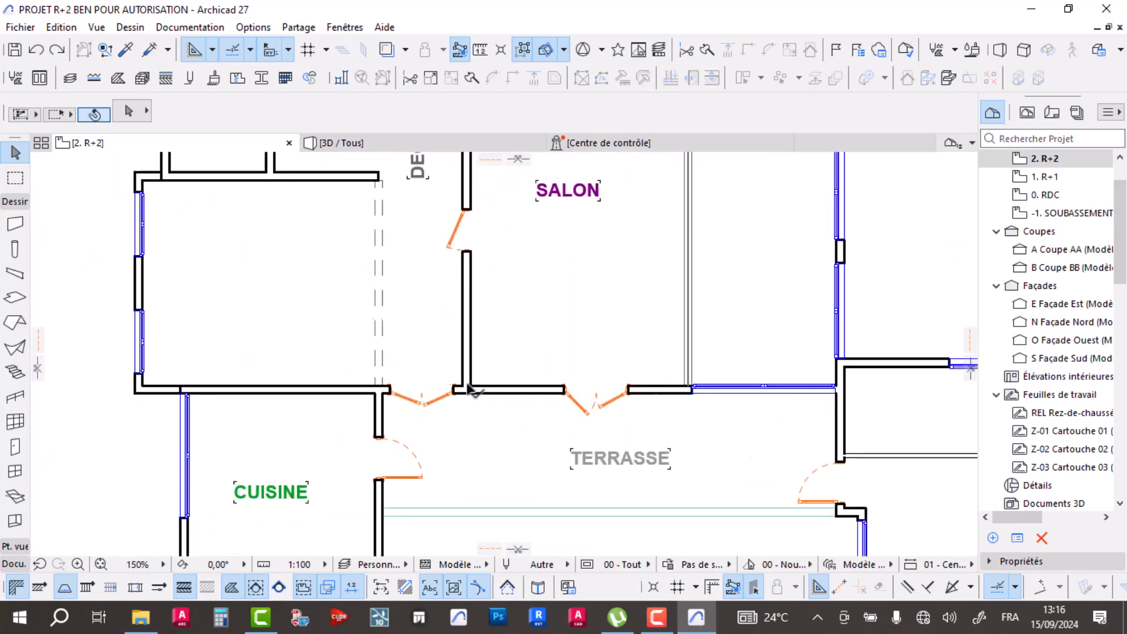
left_click(346, 399)
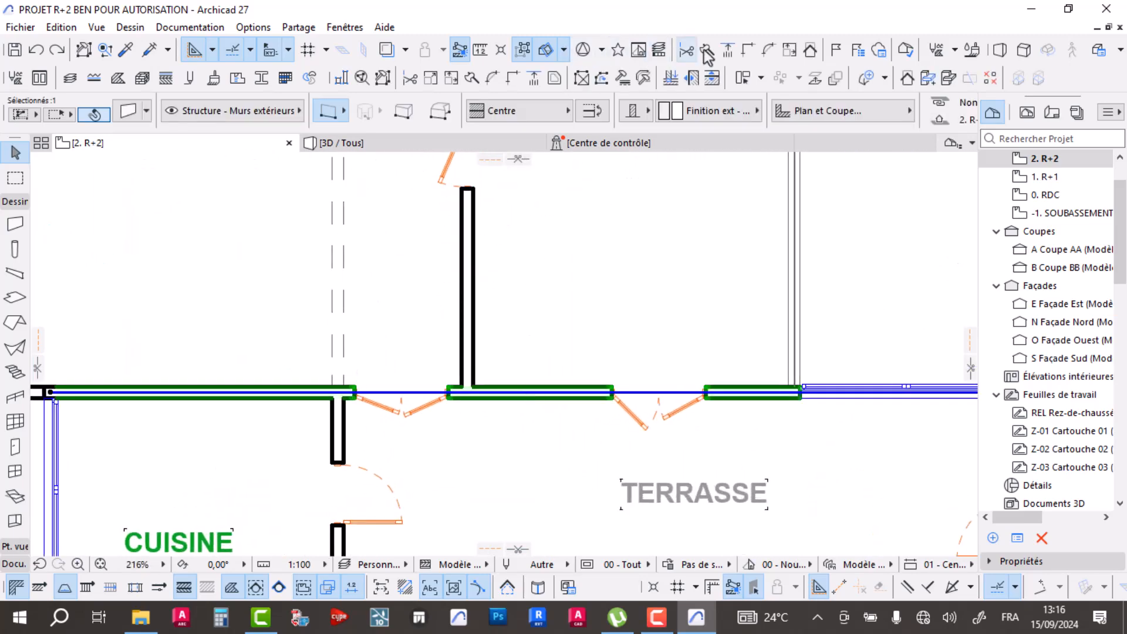
scroll(344, 364, "up", 3)
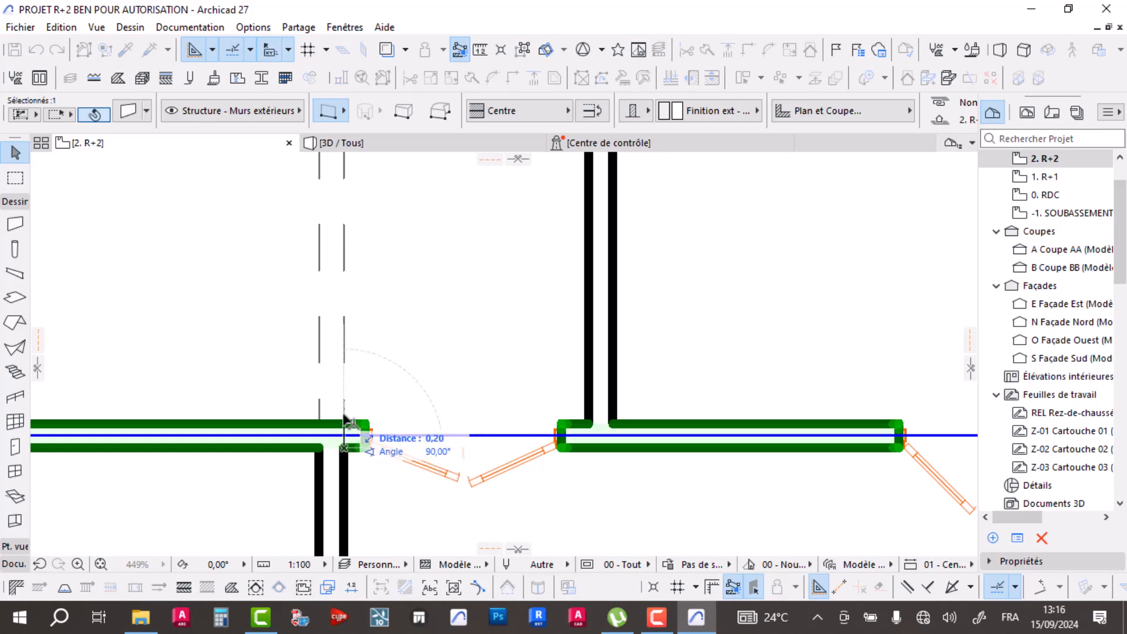
scroll(444, 355, "down", 5)
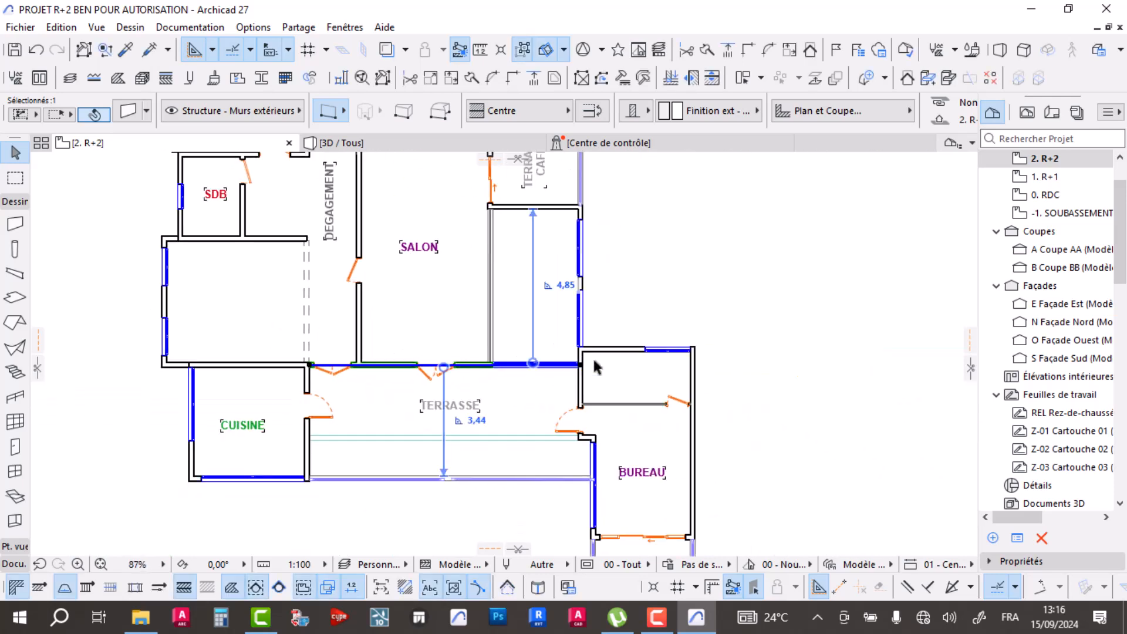
key("Escape")
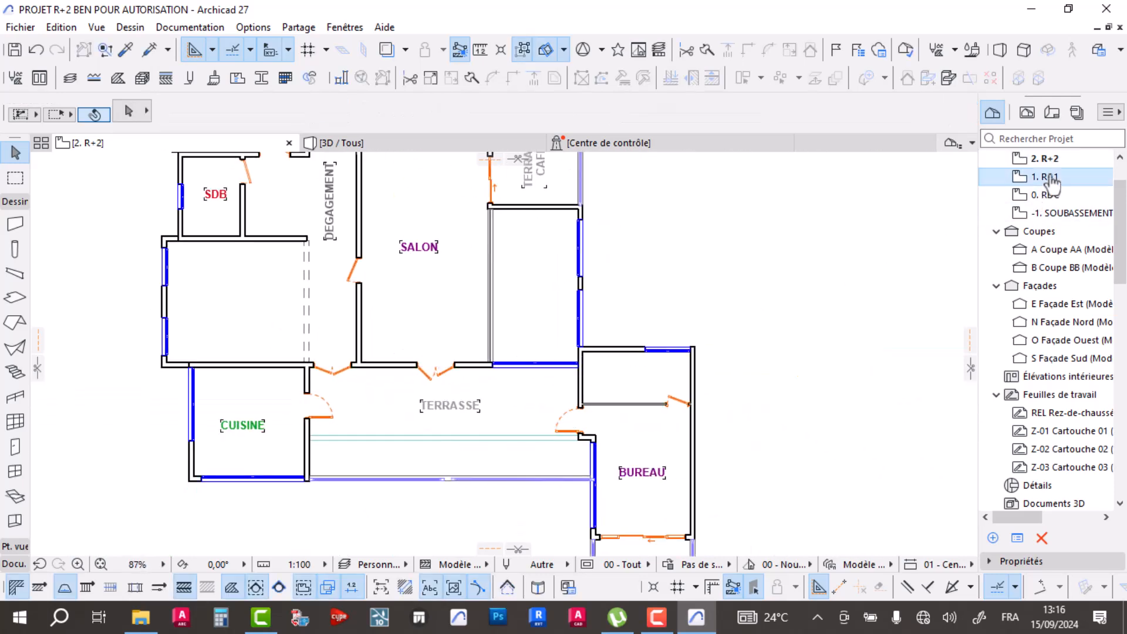
- In the R+1 floor plan, split the wall between the salon and terrace at the kitchen partition's terrace-side face
left_click(392, 370)
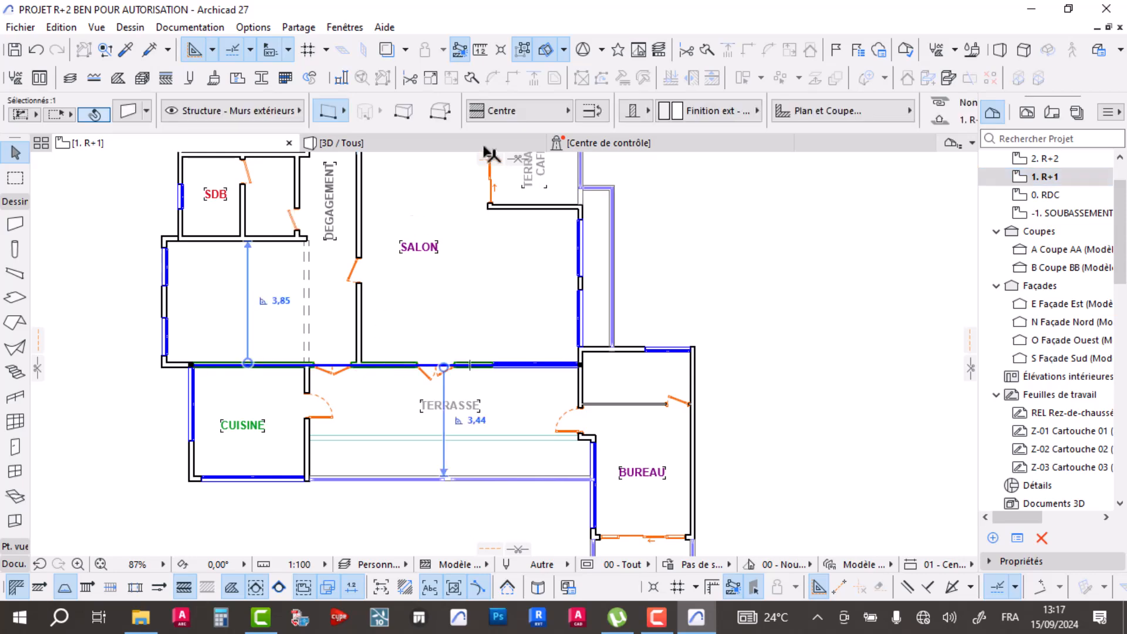
scroll(417, 231, "up", 3)
scroll(485, 379, "down", 3)
scroll(493, 393, "up", 5)
scroll(499, 399, "up", 5)
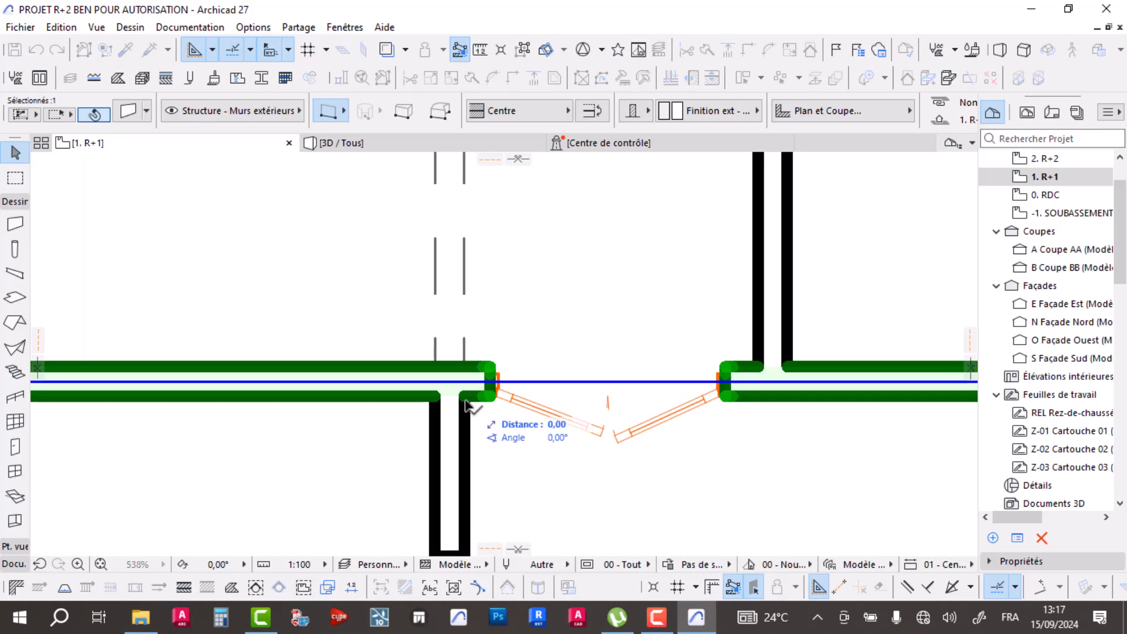
key("Escape")
scroll(500, 320, "down", 9)
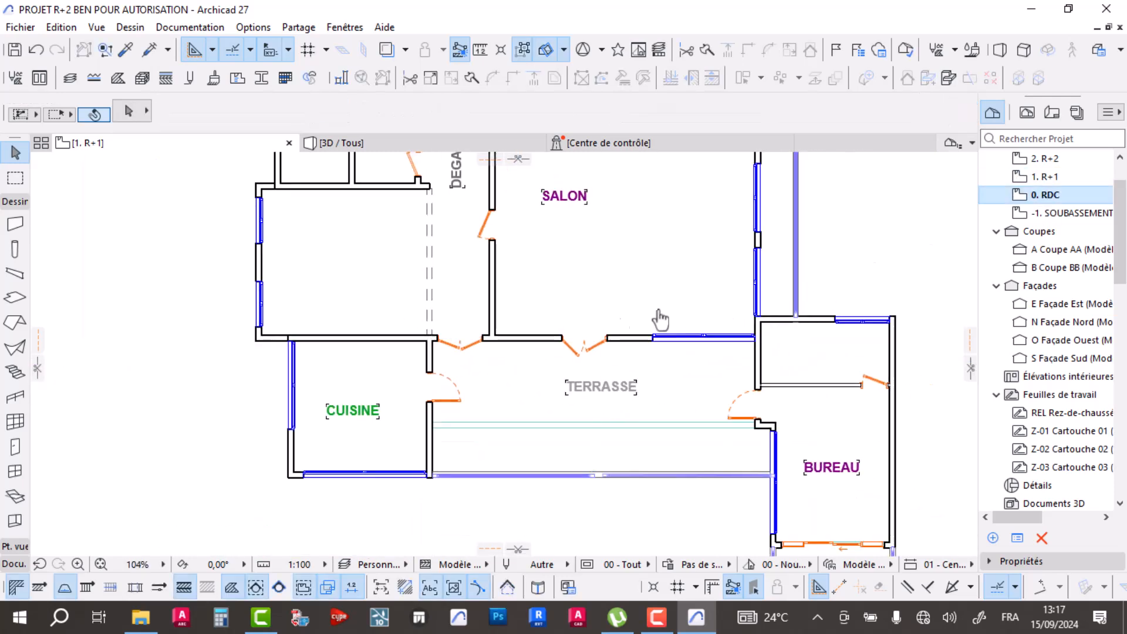
- In the RDC floor plan, split the terrace's back wall at the kitchen partition's terrace-side face
left_click(519, 339)
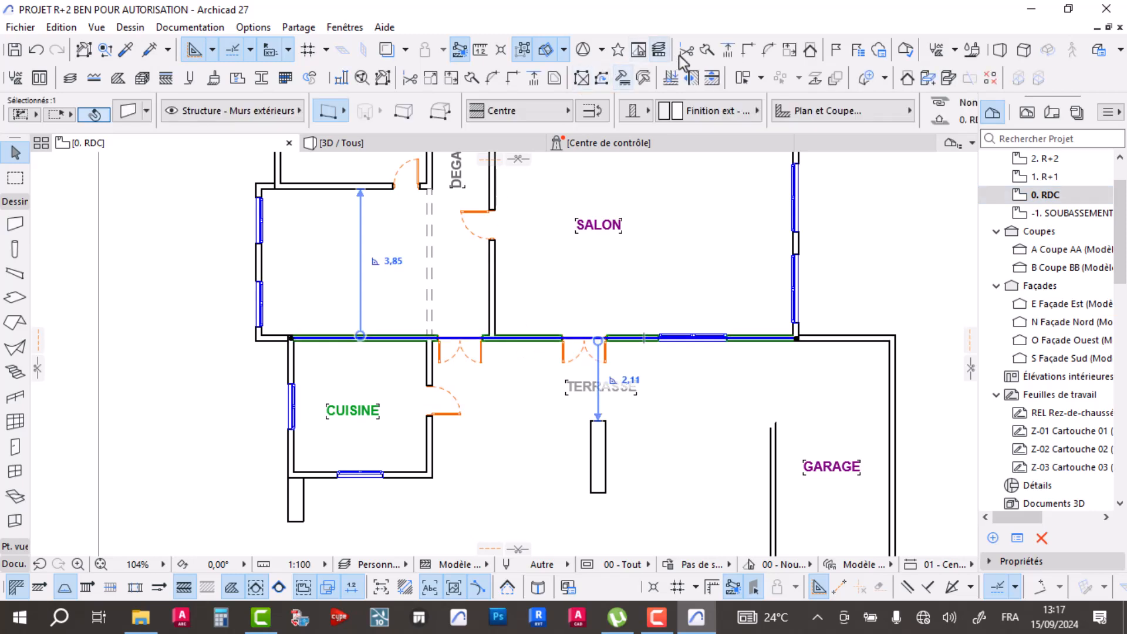
scroll(446, 300, "up", 9)
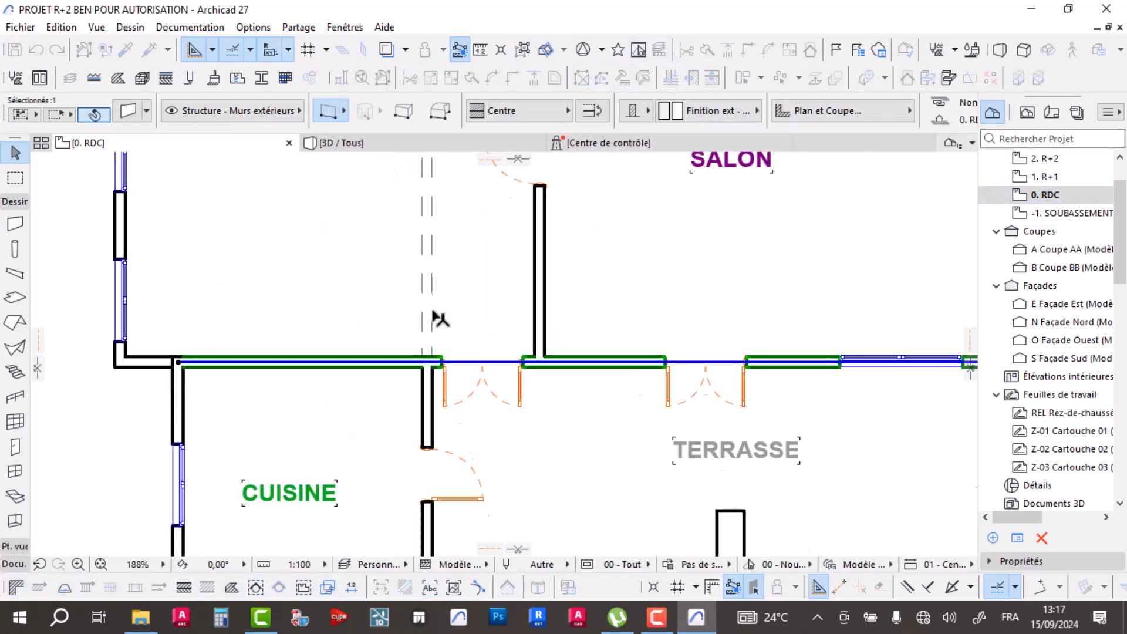
scroll(522, 363, "down", 10)
key("Escape")
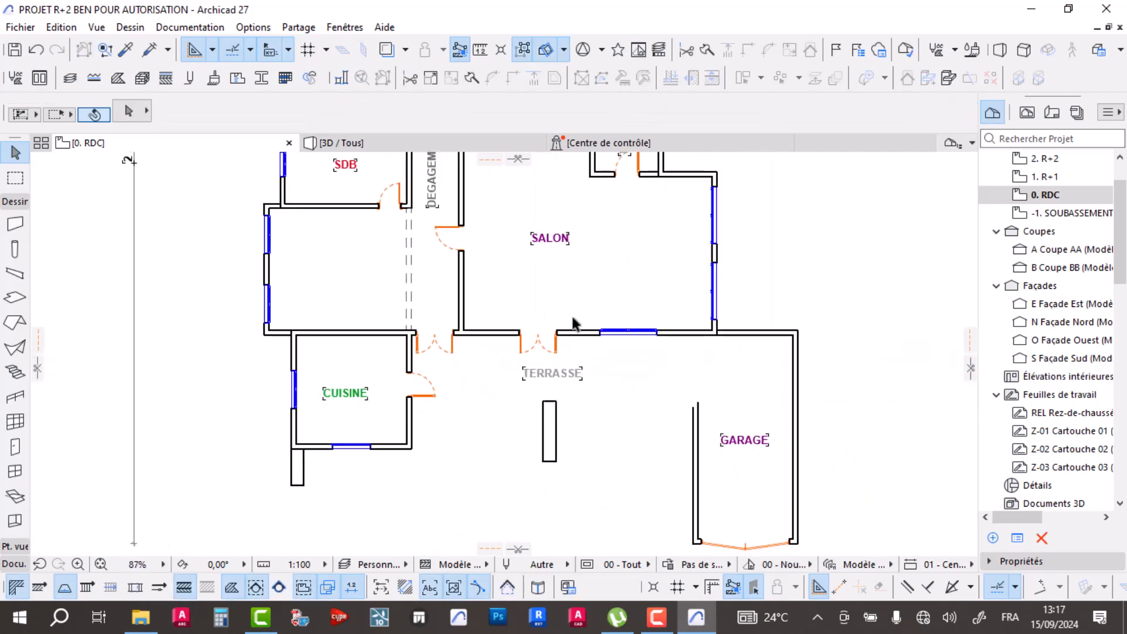
- Return to the 3D view and paint the R+2 and R+1 terraces' back walls with the sampled Isolation surface
middle_click_drag(708, 218, 607, 396)
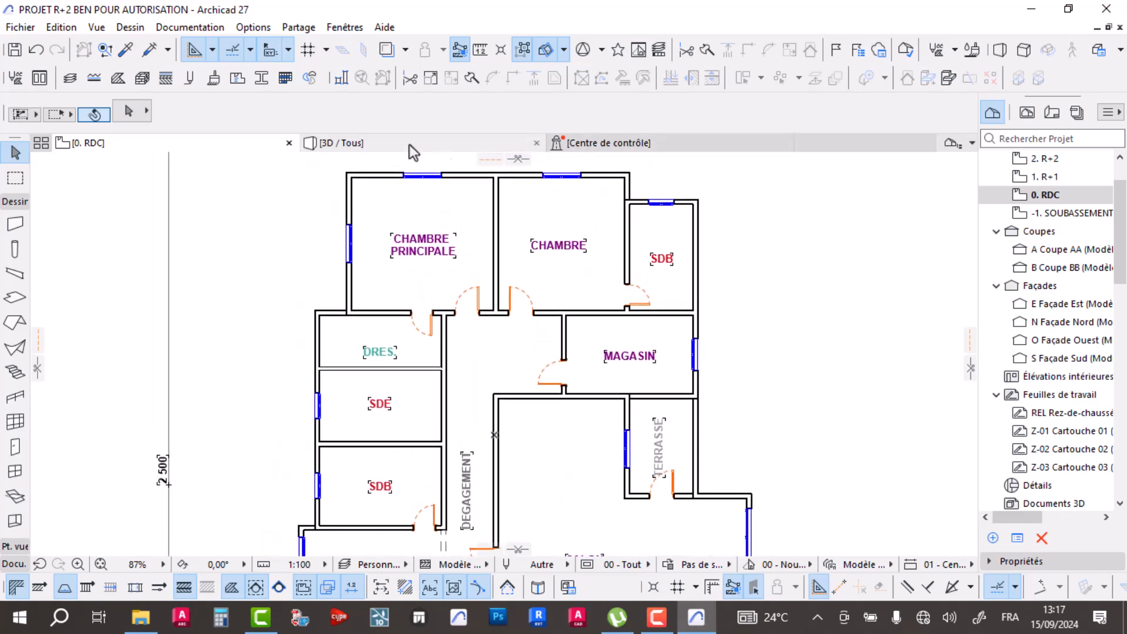
left_click(390, 141)
left_click(972, 49)
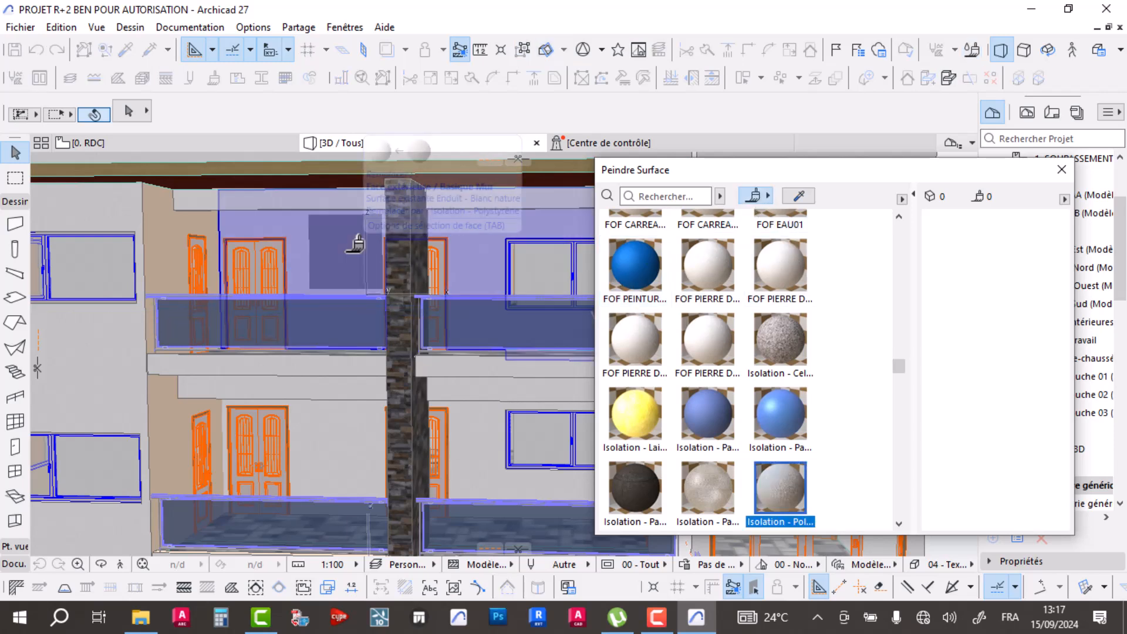
left_click(346, 276)
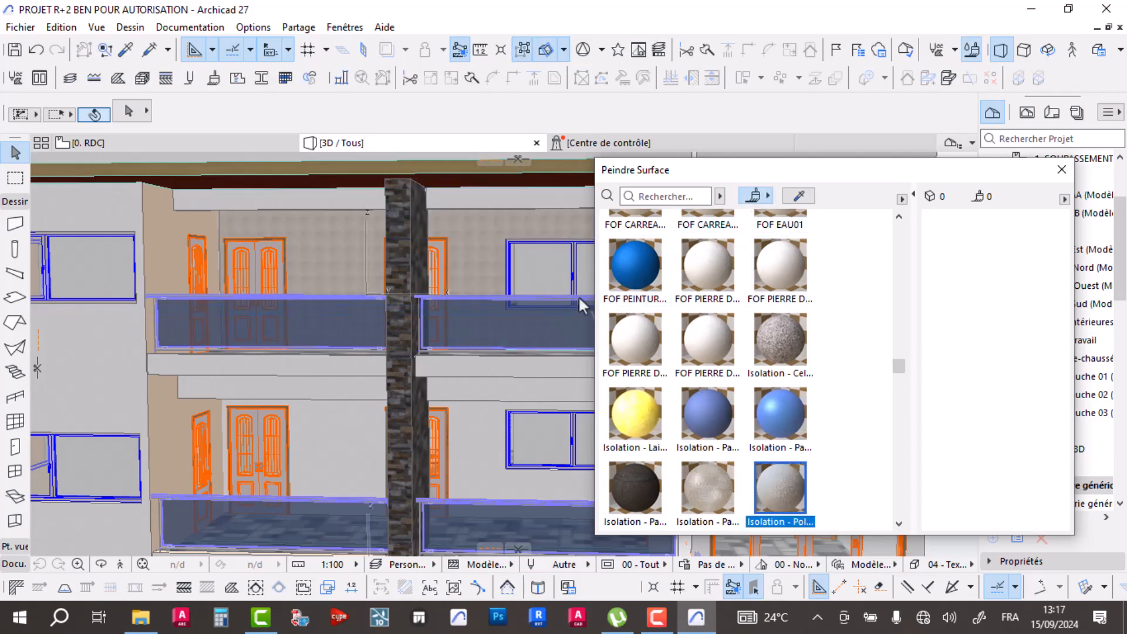
left_click(356, 432)
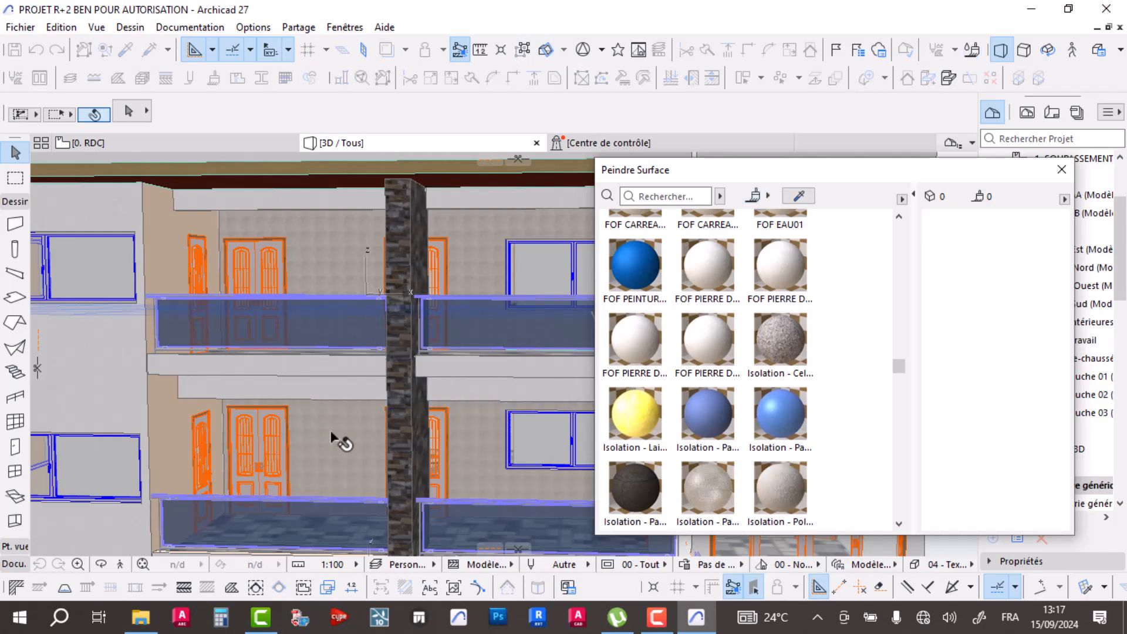
- Paint the ground-floor terrace's back wall with the same textured Isolation surface
middle_click_drag(329, 430, 256, 381)
scroll(247, 367, "down", 3)
scroll(231, 343, "down", 3)
scroll(231, 343, "up", 2)
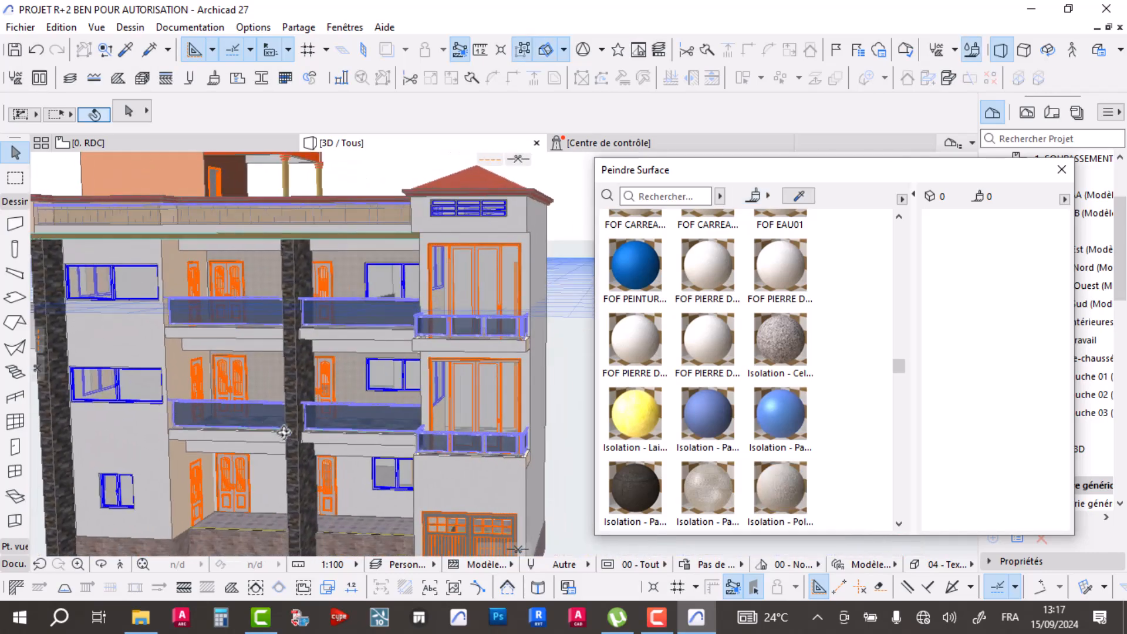
left_click(383, 495)
- Examine the terrace walls, balconies and corner facade from several angles for surfaces still lacking paint
scroll(376, 481, "up", 2)
mouse_move(355, 489)
middle_mouse_down()
mouse_move(351, 461)
mouse_move(306, 442)
middle_mouse_up()
middle_click_drag(242, 402, 202, 376, "shift")
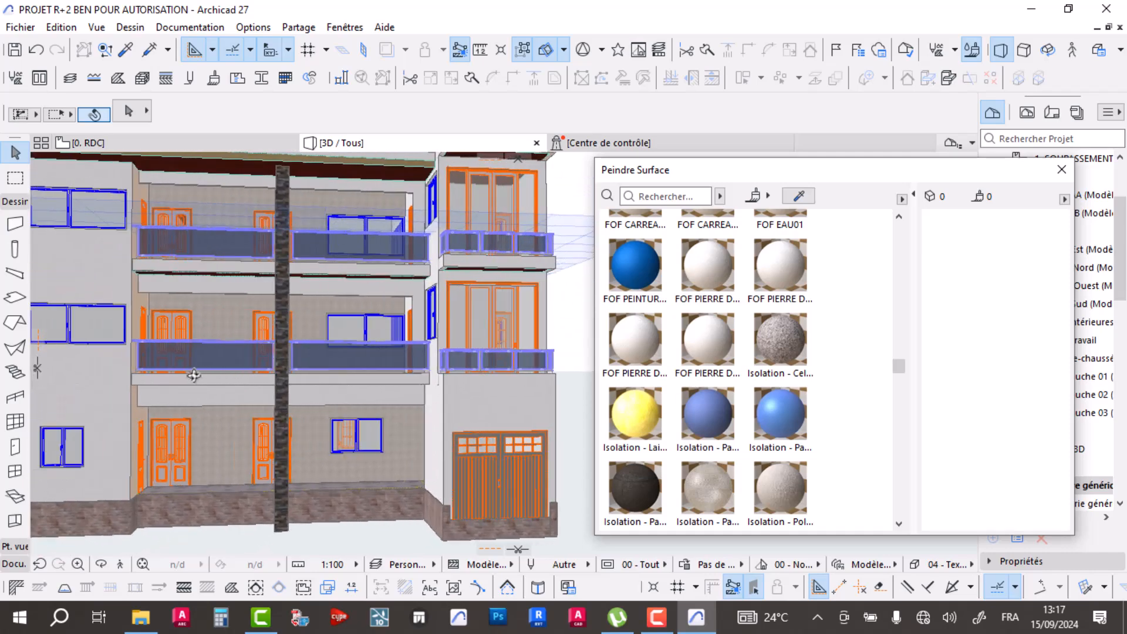
scroll(188, 282, "up", 6)
middle_click_drag(194, 292, 102, 317)
middle_click_drag(203, 325, 285, 314, "shift")
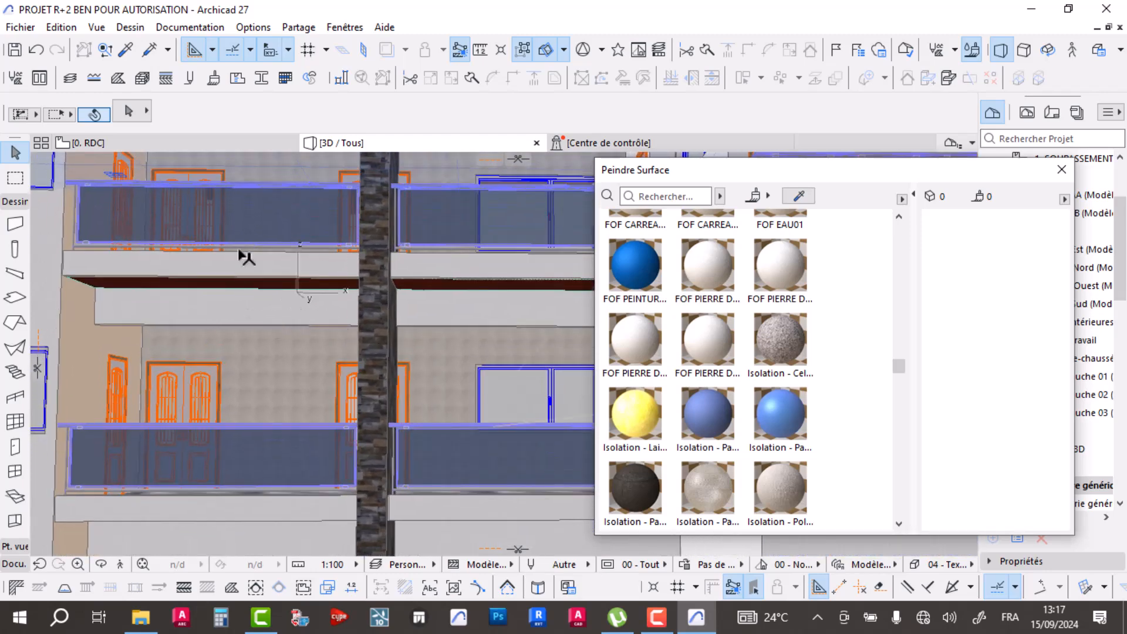
scroll(218, 373, "down", 3)
scroll(218, 373, "down", 10)
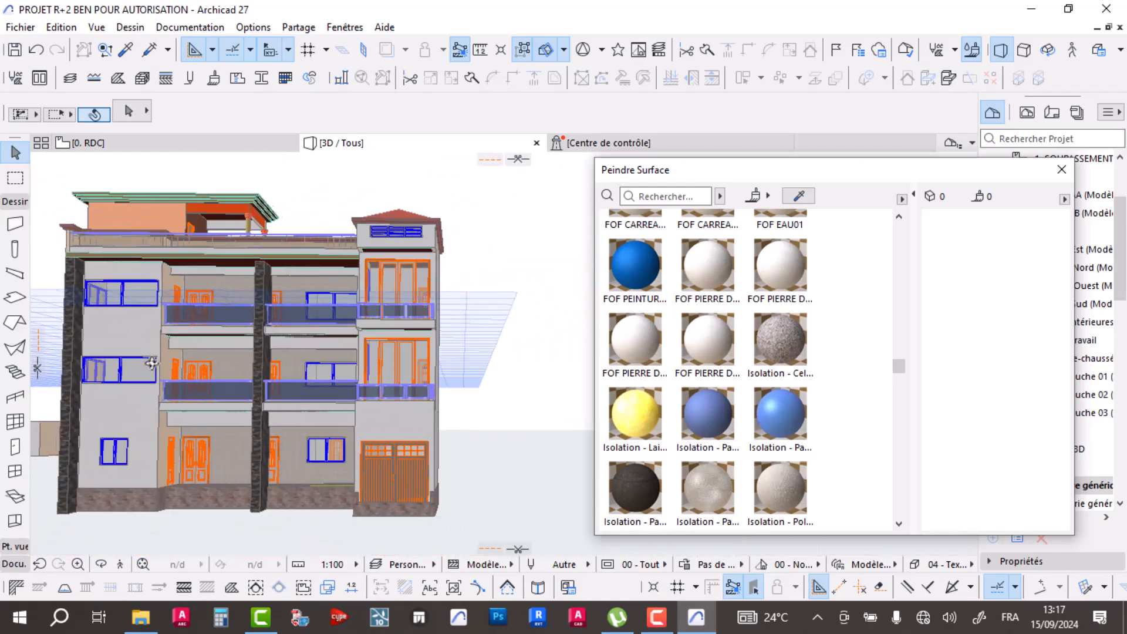
middle_click_drag(169, 392, 282, 352, "shift")
scroll(417, 320, "up", 6)
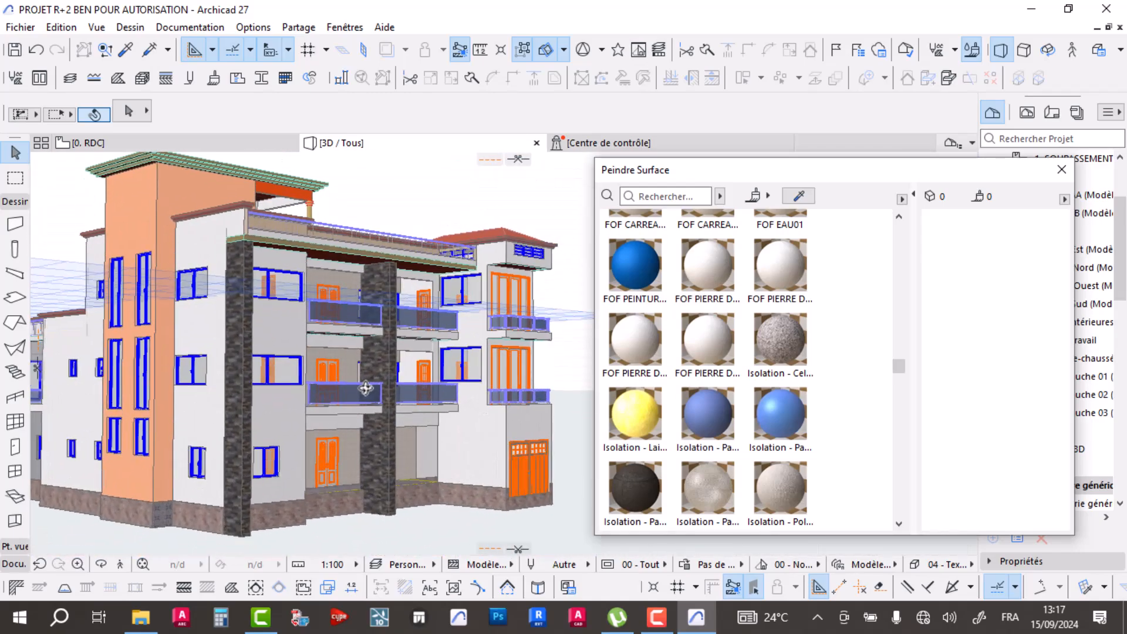
scroll(414, 320, "up", 2)
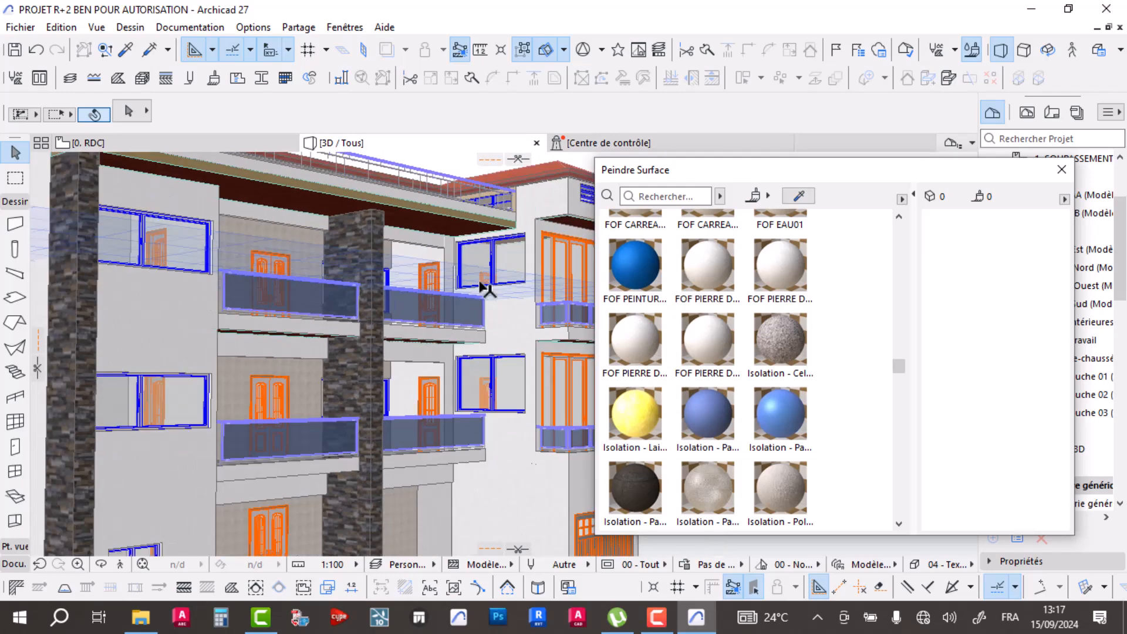
- Paint the red beam under the rooftop canopy with the peach surface sampled from the stair tower
left_click(799, 196)
scroll(58, 276, "down", 4)
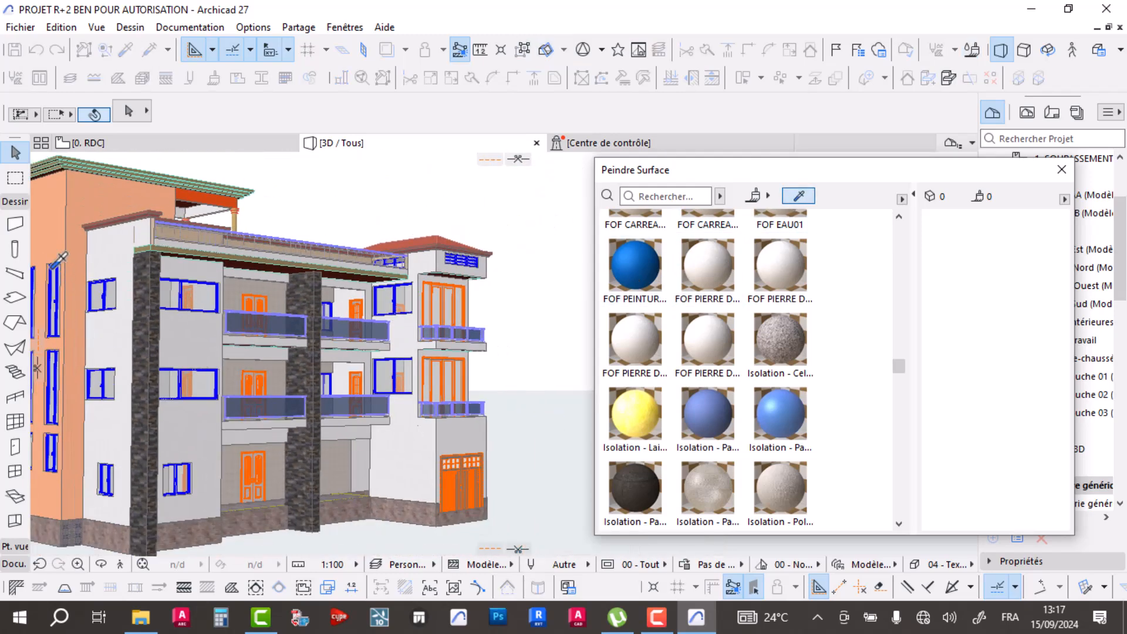
left_click(88, 199)
scroll(189, 187, "up", 3)
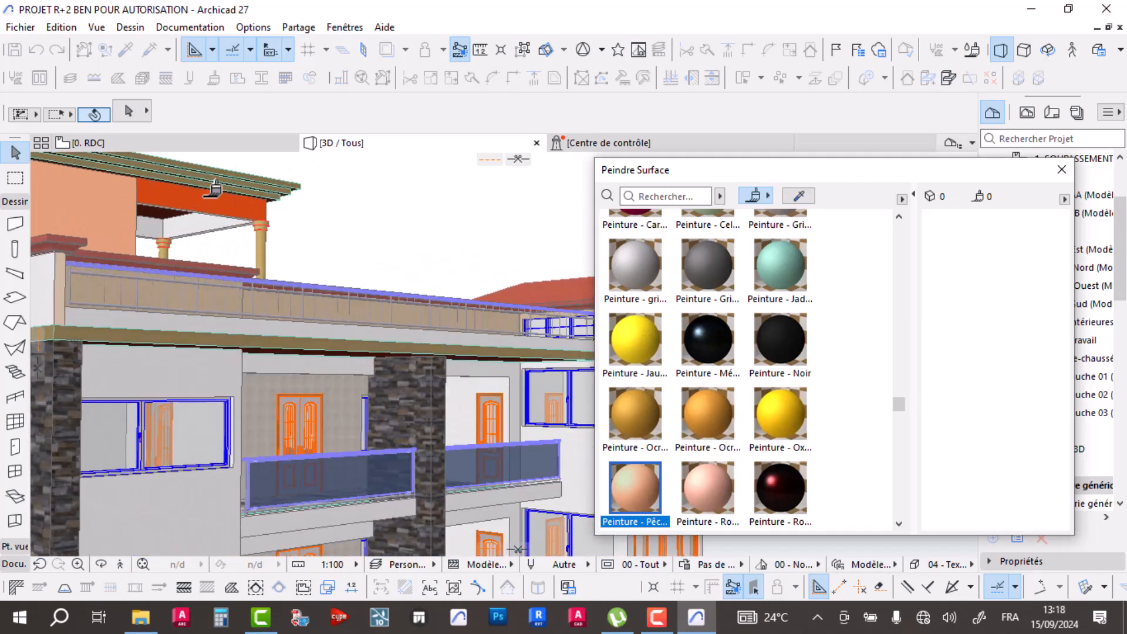
mouse_move(215, 188)
middle_mouse_down("shift")
mouse_move(342, 237)
mouse_move(121, 386)
mouse_move(309, 327)
mouse_move(335, 345)
mouse_move(424, 297)
middle_mouse_up("shift")
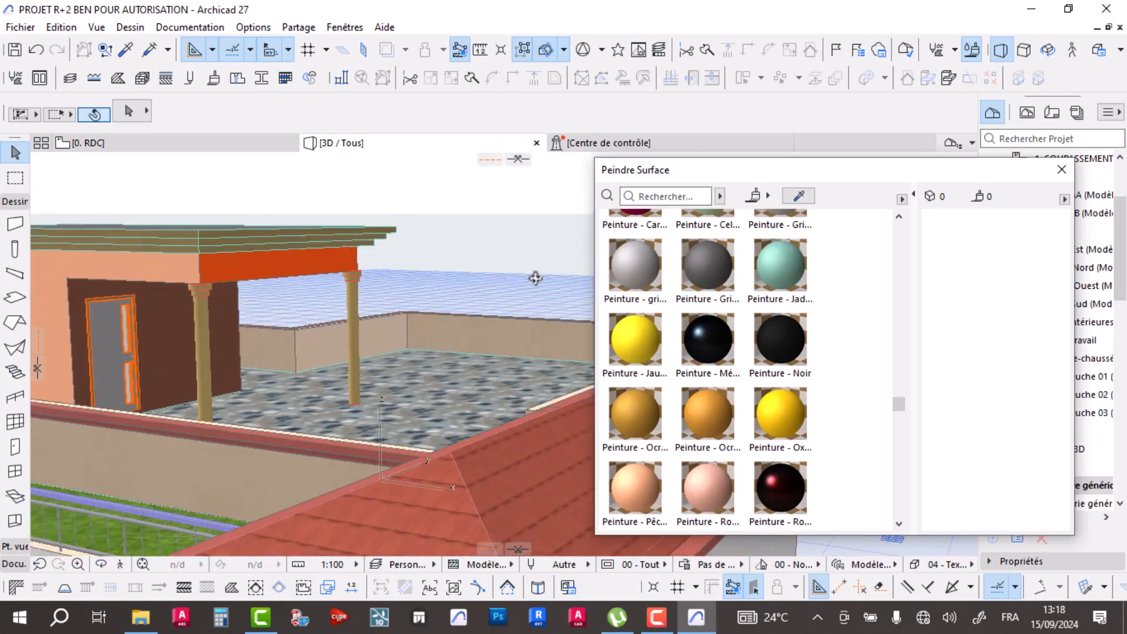
left_click(753, 195)
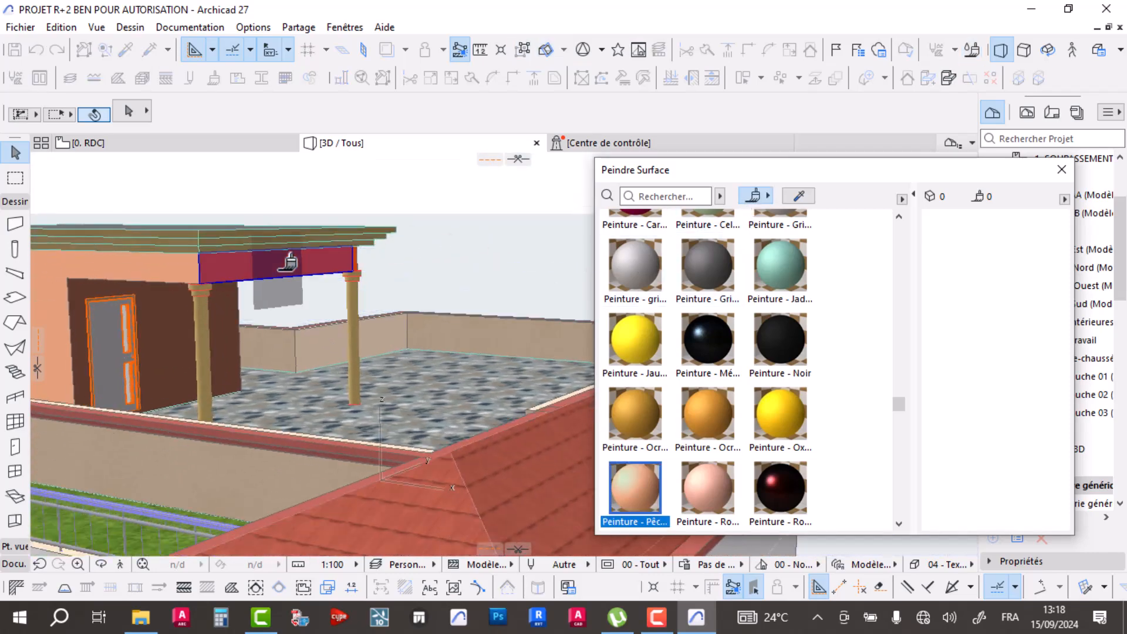
- Sample the white Enduit surface from the front facade and paint the R+1 terrace's beige side wall with it
scroll(317, 282, "down", 5)
mouse_move(337, 301)
middle_mouse_down("shift")
mouse_move(317, 329)
mouse_move(345, 357)
mouse_move(371, 437)
mouse_move(88, 370)
mouse_move(326, 359)
mouse_move(398, 397)
mouse_move(184, 387)
mouse_move(262, 386)
mouse_move(276, 353)
middle_mouse_up("shift")
scroll(88, 367, "up", 5)
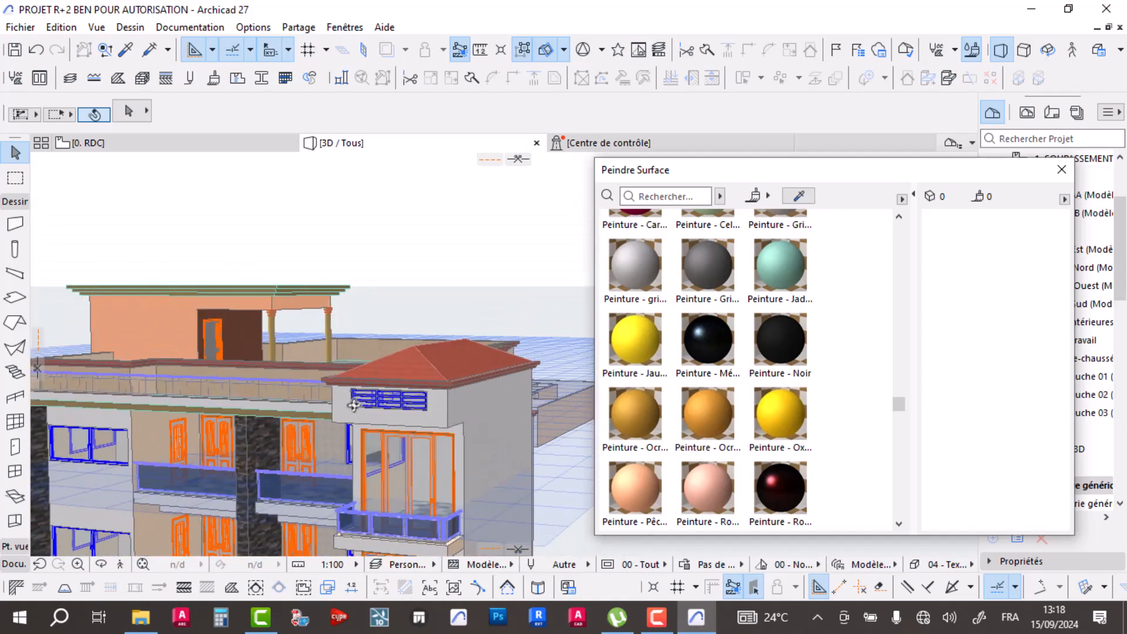
scroll(288, 309, "up", 3)
scroll(288, 309, "up", 5)
middle_click_drag(302, 432, 274, 399, "shift")
scroll(275, 399, "down", 4)
scroll(297, 320, "up", 5)
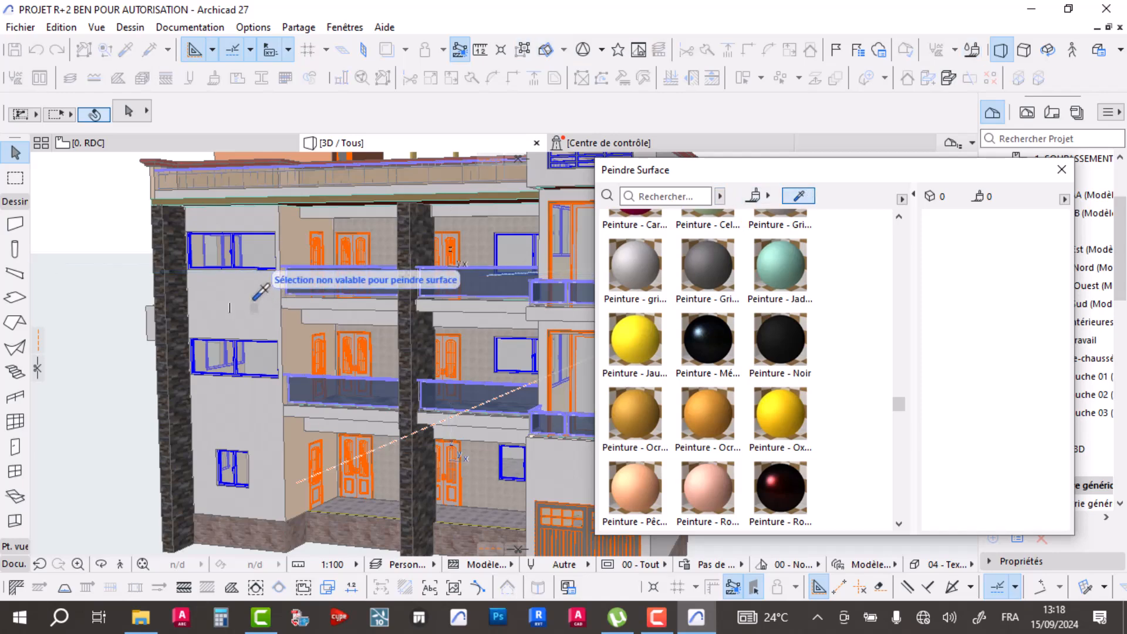
left_click(254, 295)
left_click(305, 333)
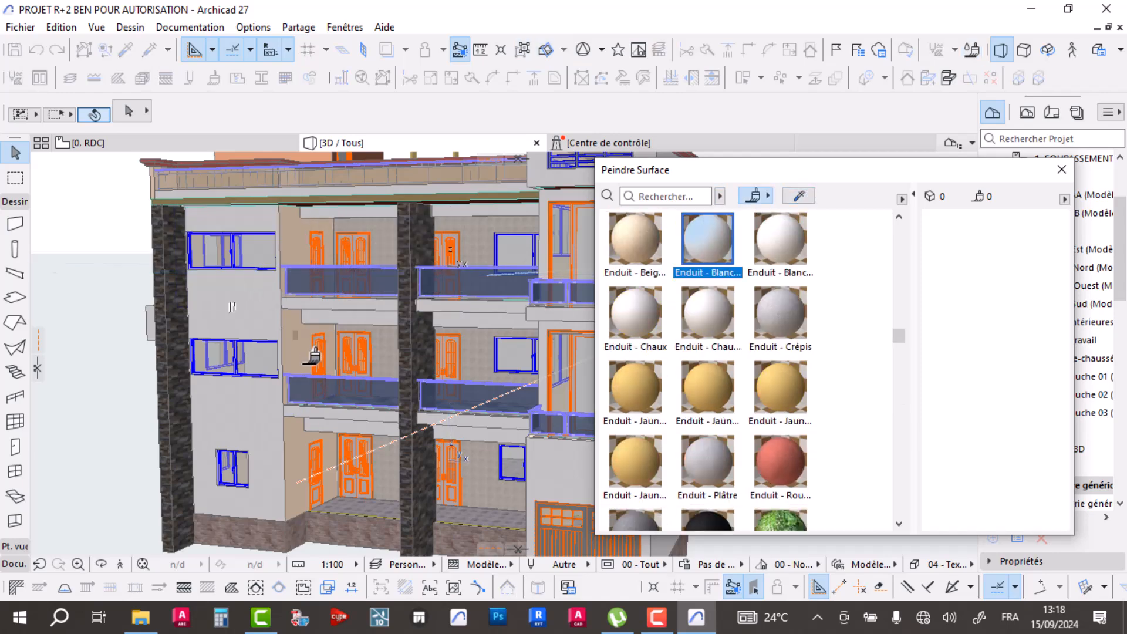
- Paint the ground-floor and R+2 terraces' beige side walls with the same white Enduit surface
scroll(276, 367, "up", 2)
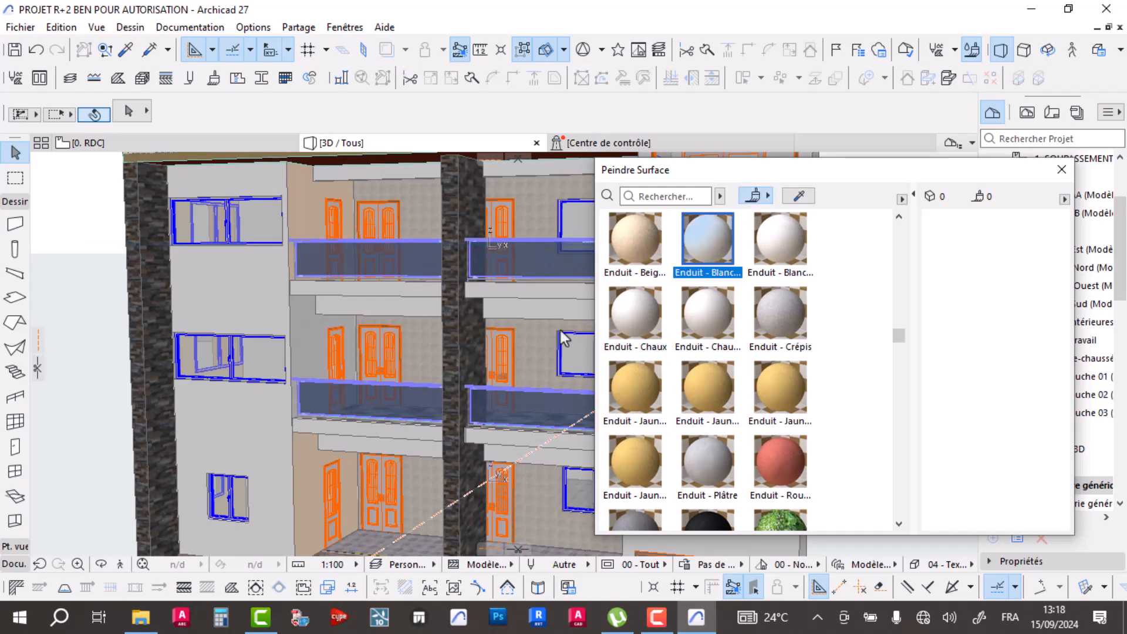
left_click(311, 471)
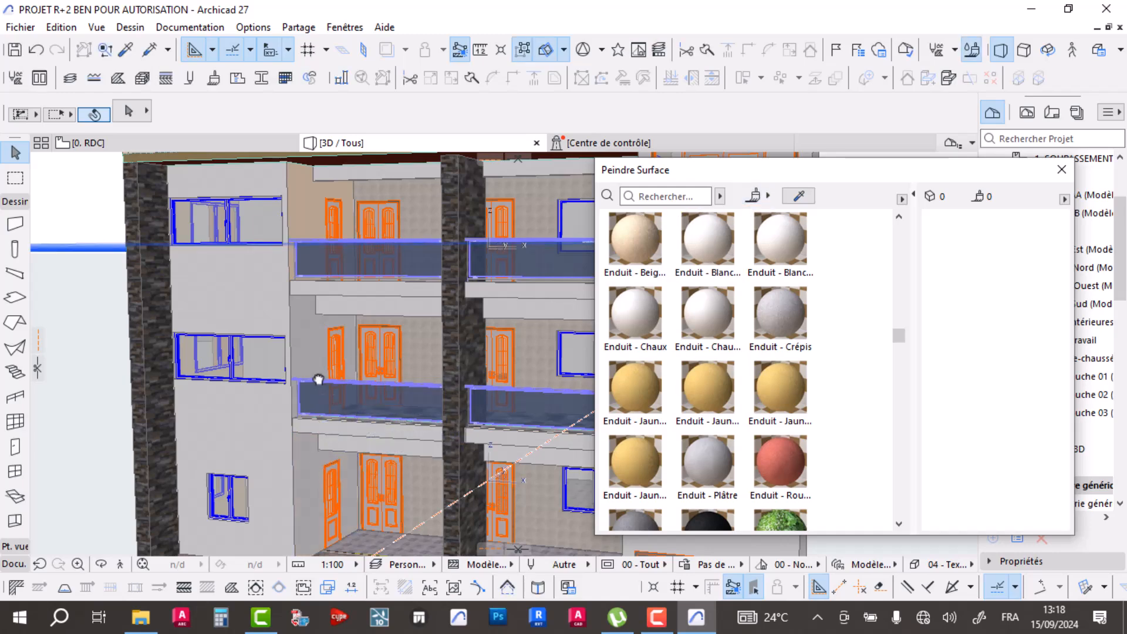
middle_click_drag(320, 384, 322, 445)
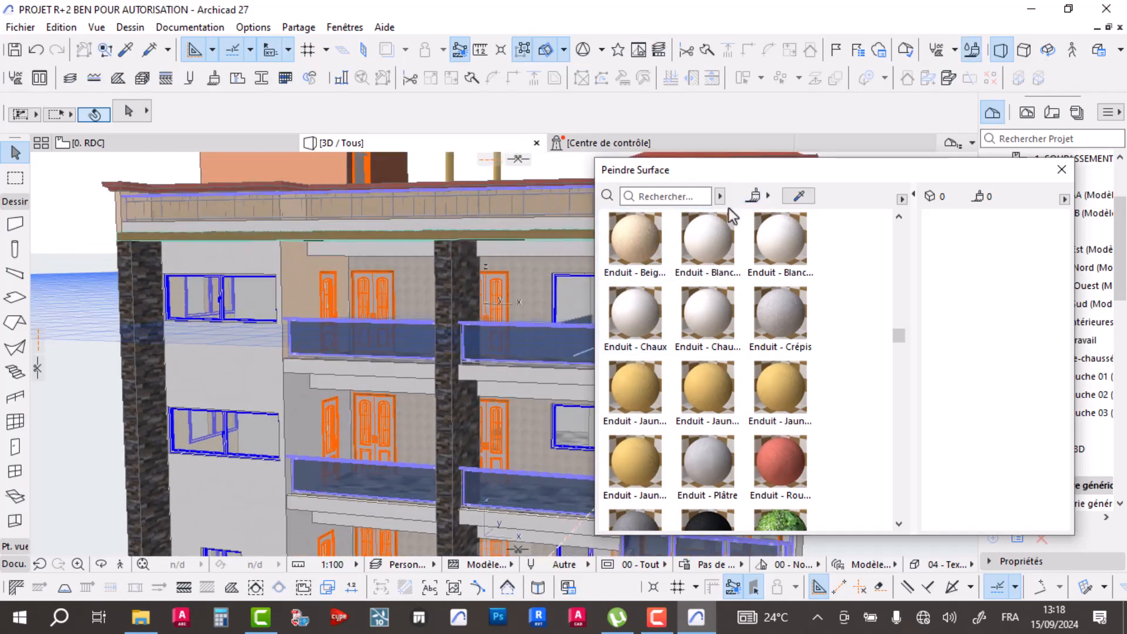
left_click(753, 197)
mouse_move(308, 273)
middle_mouse_down("shift")
mouse_move(277, 311)
mouse_move(364, 297)
mouse_move(247, 303)
middle_mouse_up("shift")
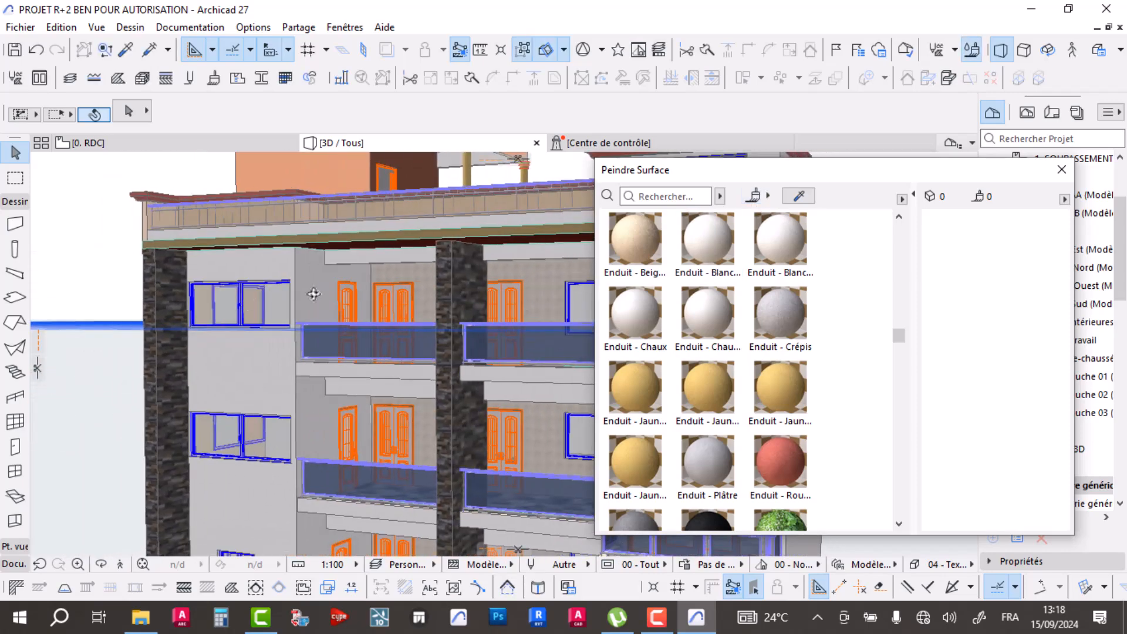
- Try the red Enduit surface on the front slab edge of the R+2 balcony
scroll(386, 266, "up", 6)
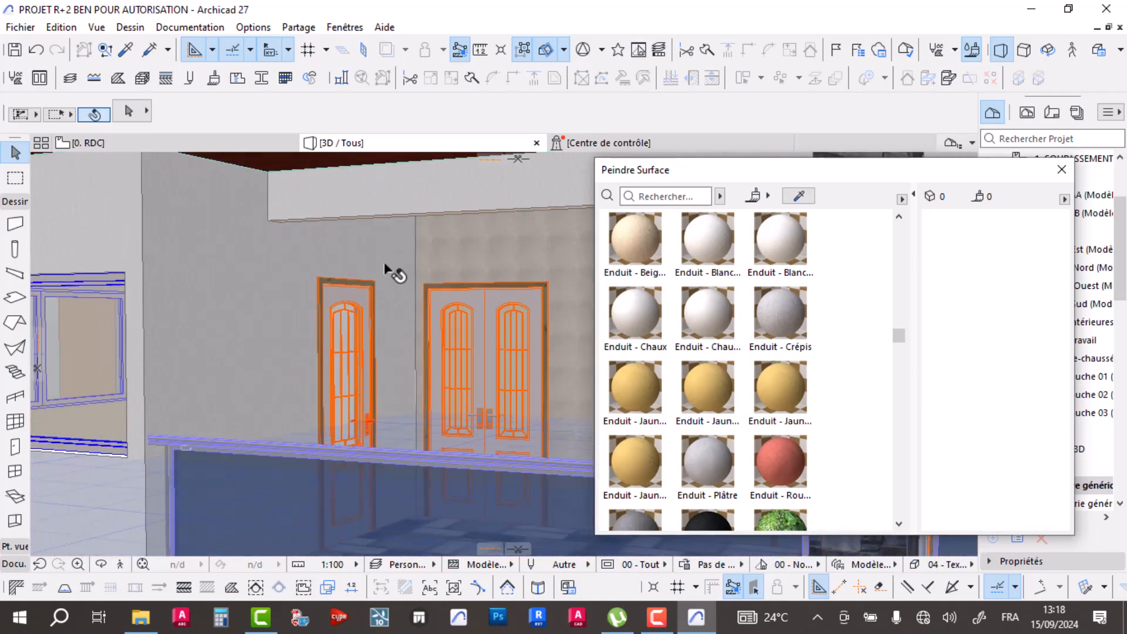
scroll(339, 227, "up", 5)
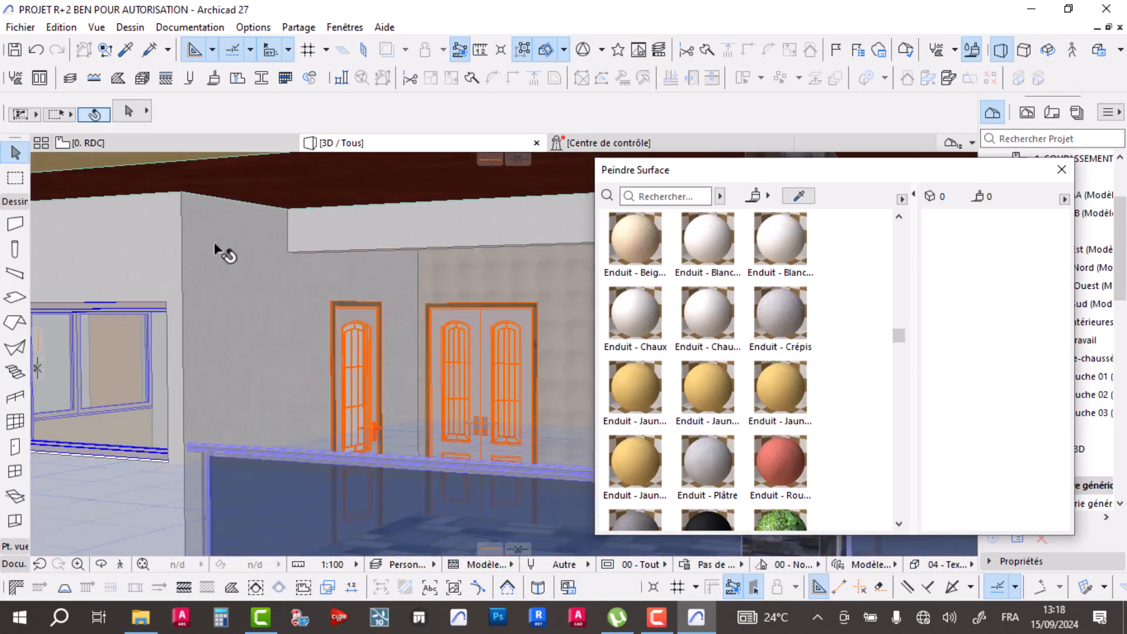
scroll(199, 237, "up", 2)
scroll(432, 224, "down", 6)
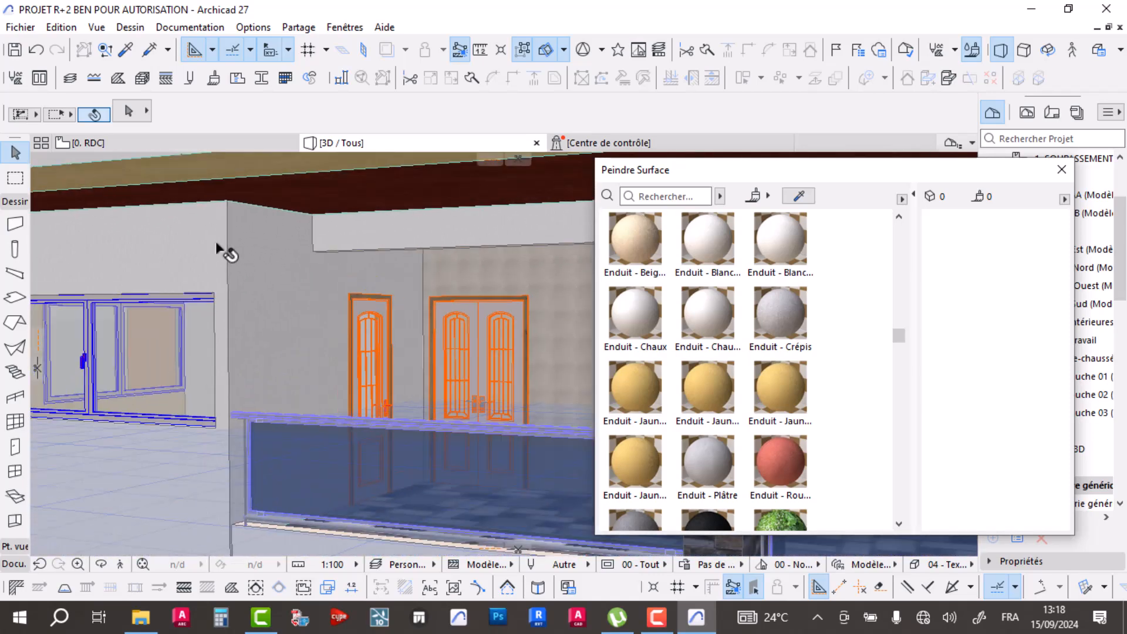
middle_click_drag(212, 259, 253, 376)
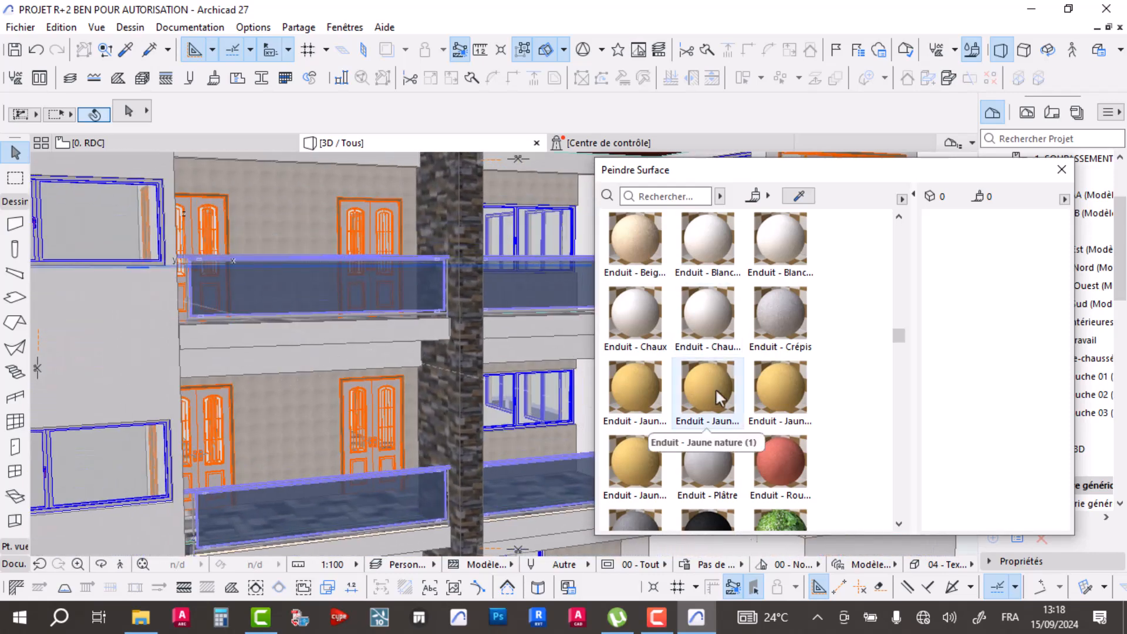
left_click(247, 333)
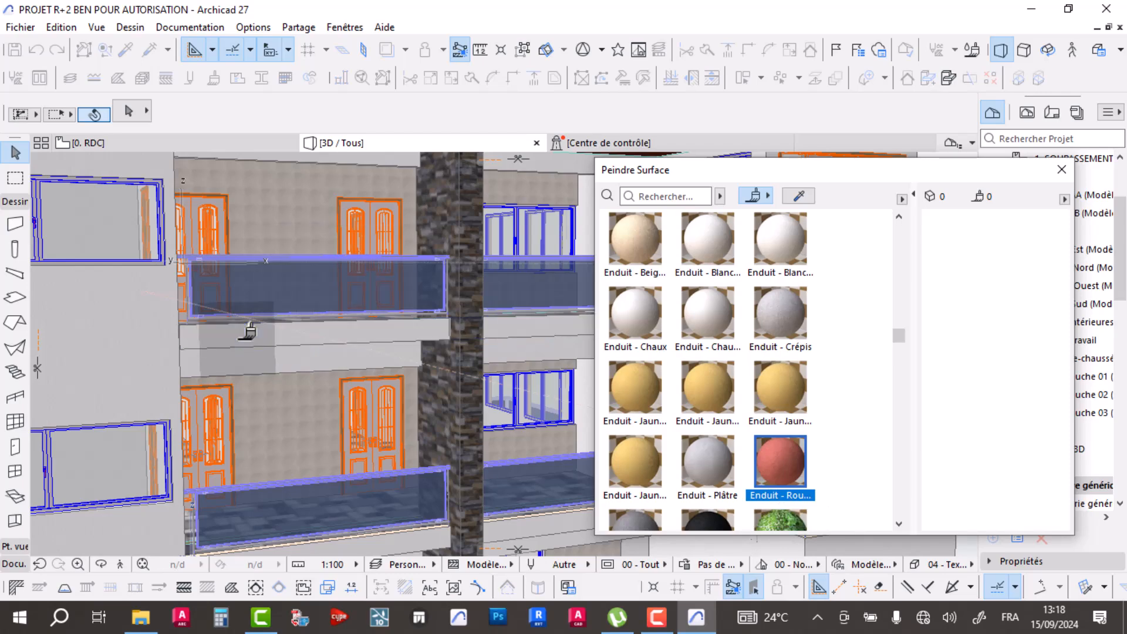
left_click(247, 332)
scroll(242, 355, "down", 5)
mouse_move(240, 379)
middle_mouse_down()
mouse_move(340, 376)
mouse_move(307, 364)
middle_mouse_up()
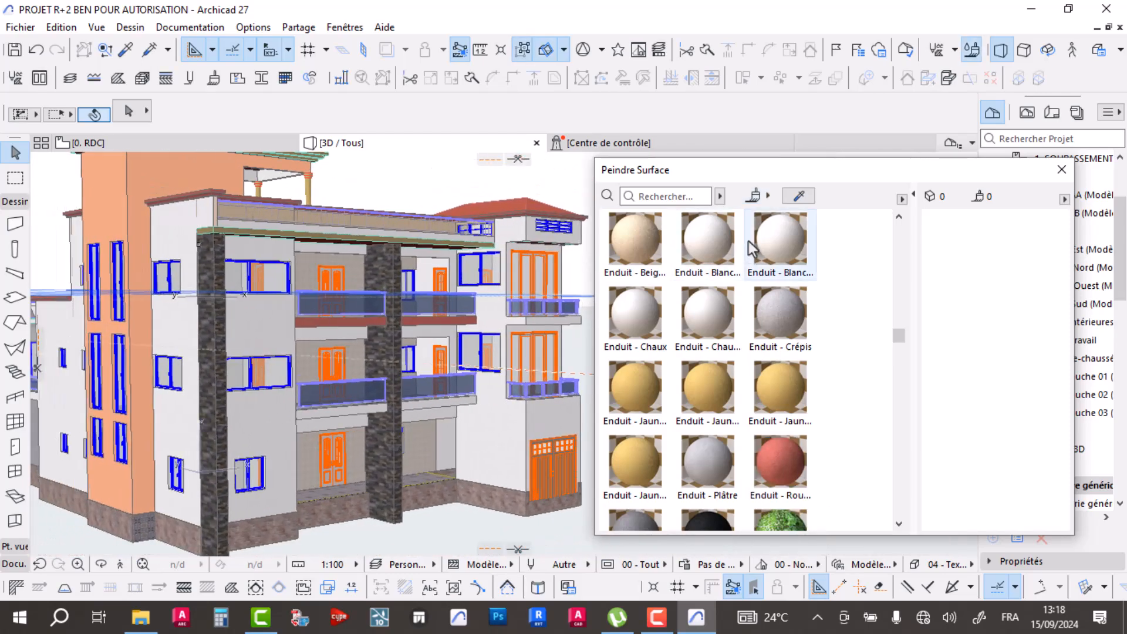
- Sample the stair tower's peach paint and apply it to the front slab edge of the R+2 balcony
left_click(167, 180)
scroll(334, 311, "up", 5)
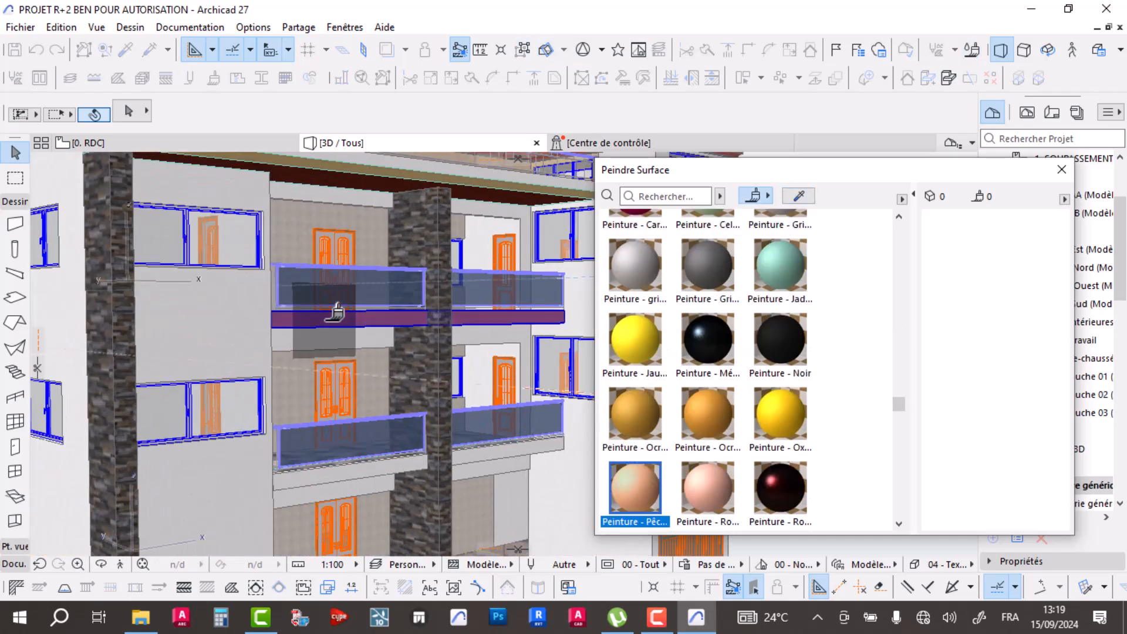
left_click(331, 317)
scroll(311, 340, "down", 3)
scroll(266, 443, "up", 2)
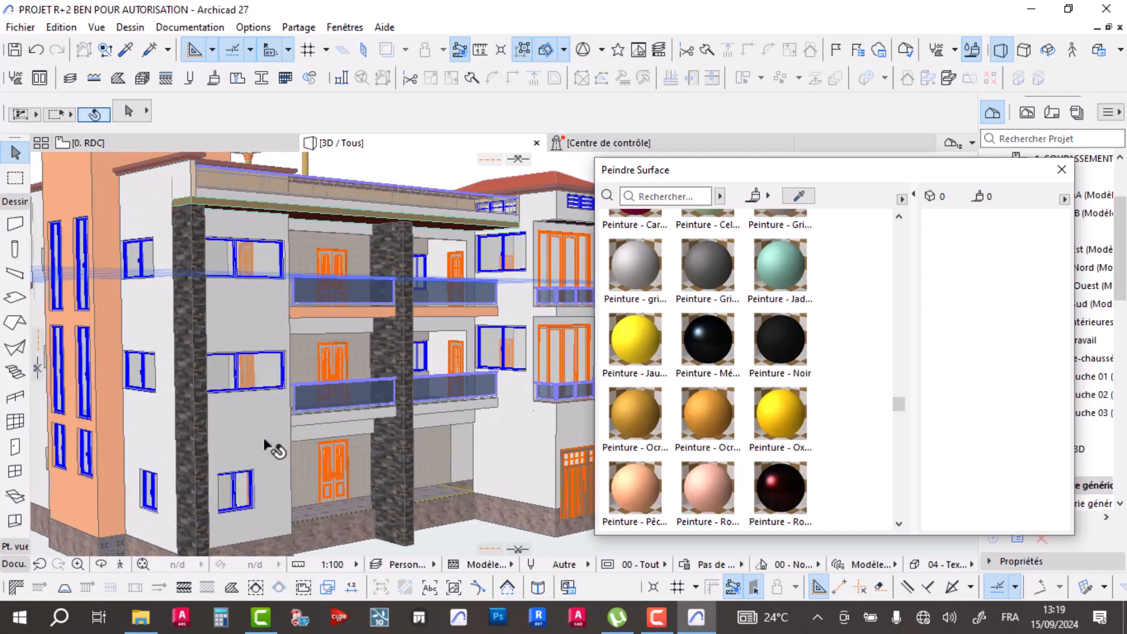
- Paint the front slab edge of the R+1 balcony with the same peach paint
middle_click_drag(283, 438, 527, 399, "shift")
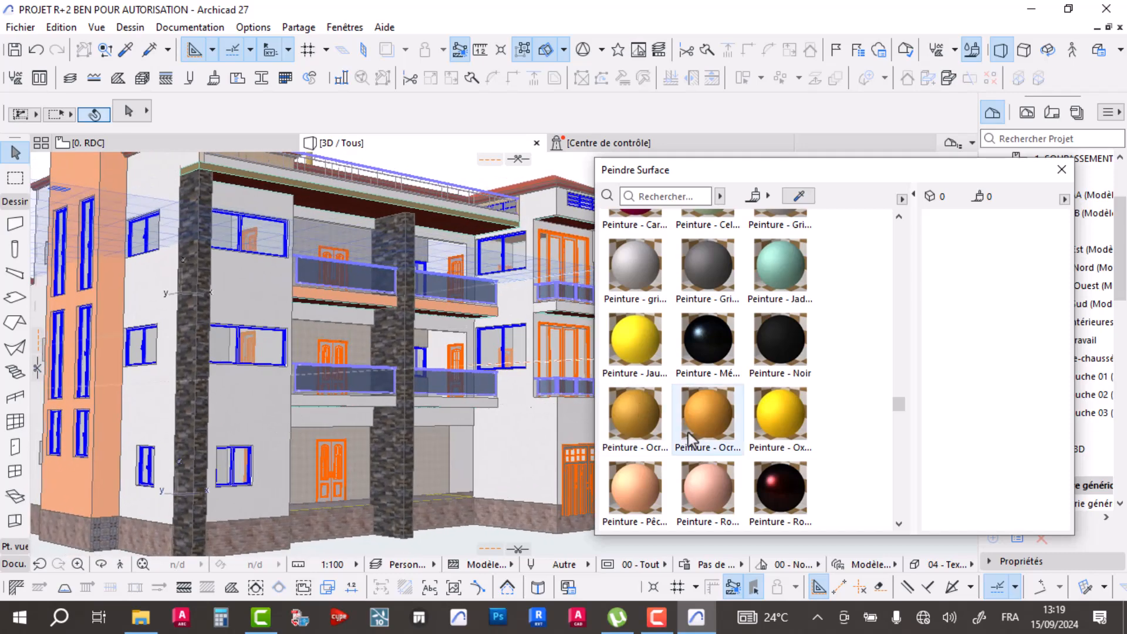
scroll(376, 352, "up", 5)
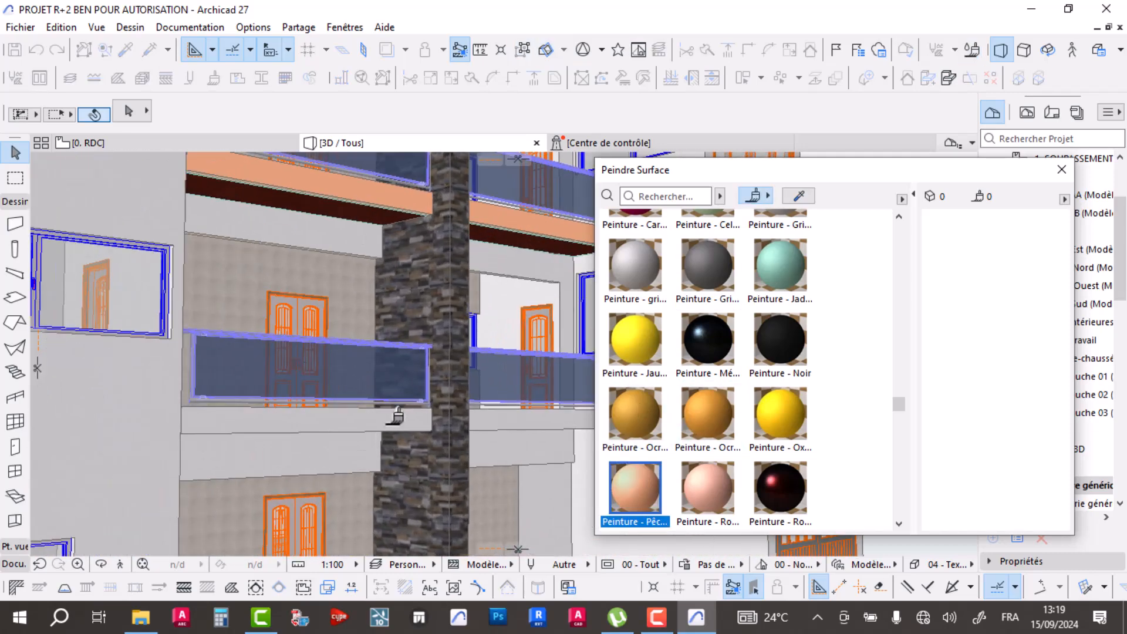
scroll(290, 377, "down", 6)
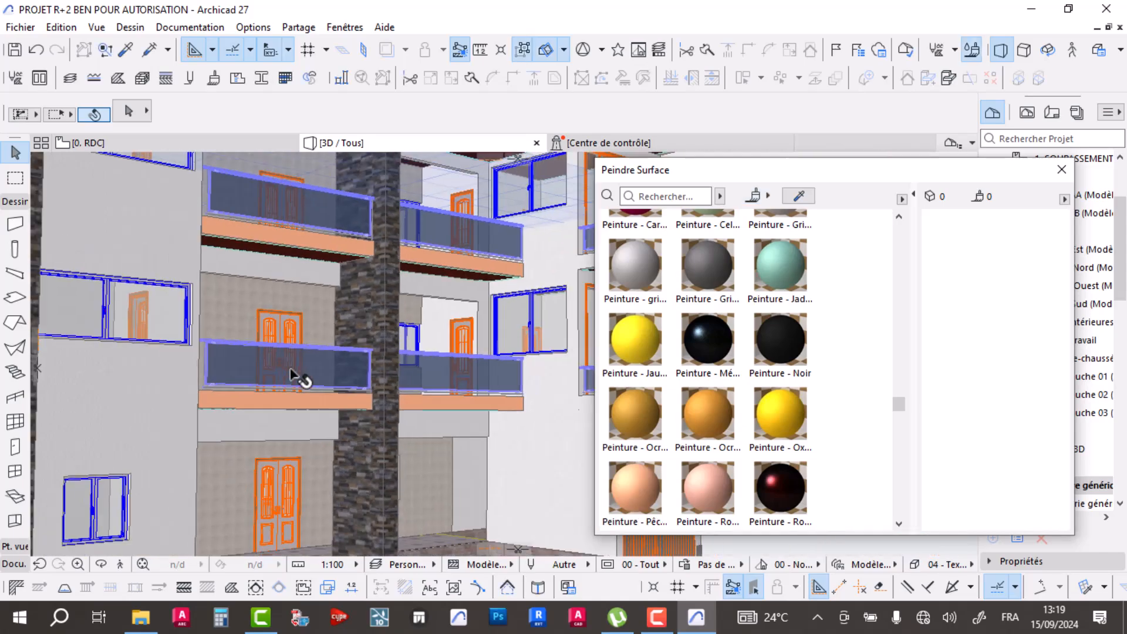
- Examine the front, stair tower and side facades for surfaces that still need paint
middle_click_drag(260, 381, 172, 369, "shift")
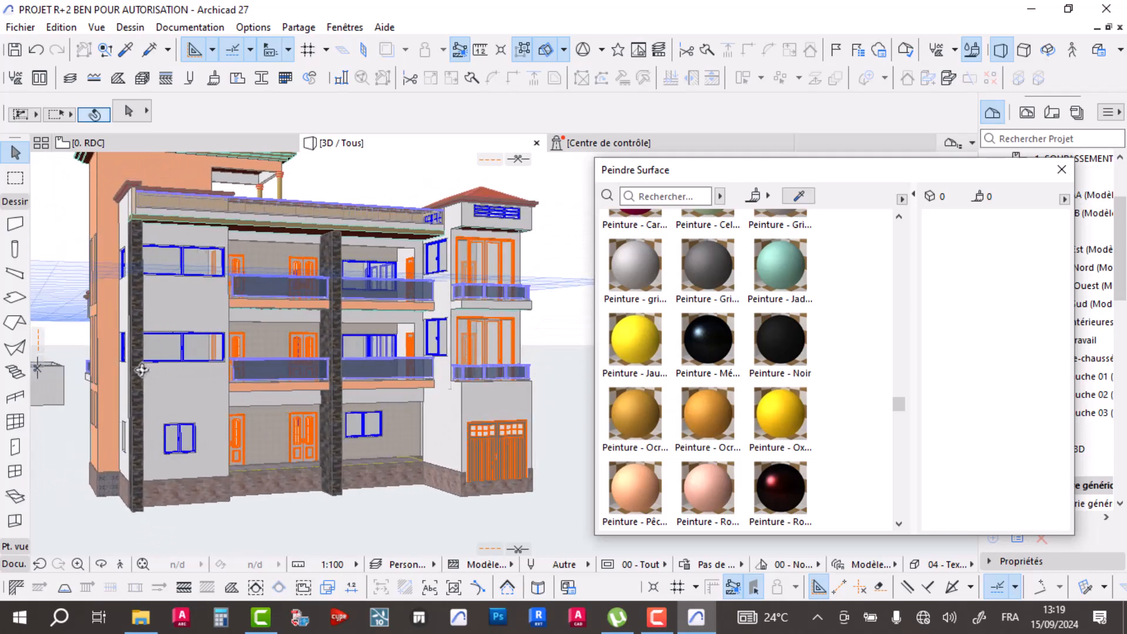
middle_click_drag(301, 382, 372, 376, "shift")
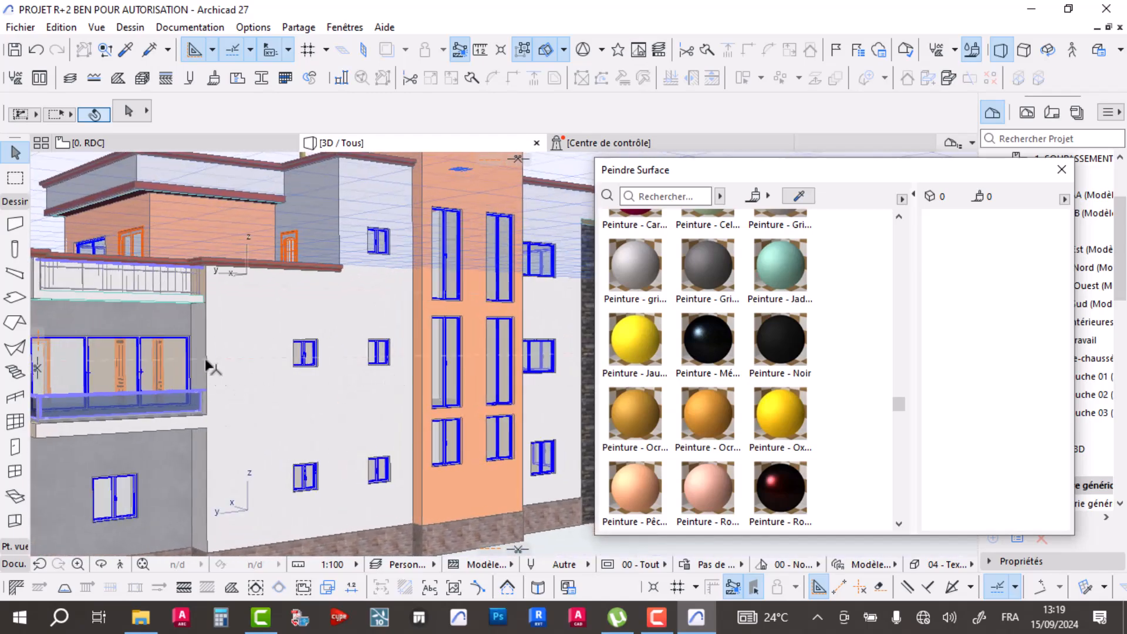
scroll(229, 346, "up", 5)
middle_click_drag(253, 314, 405, 379, "shift")
scroll(272, 305, "down", 8)
scroll(269, 332, "down", 4)
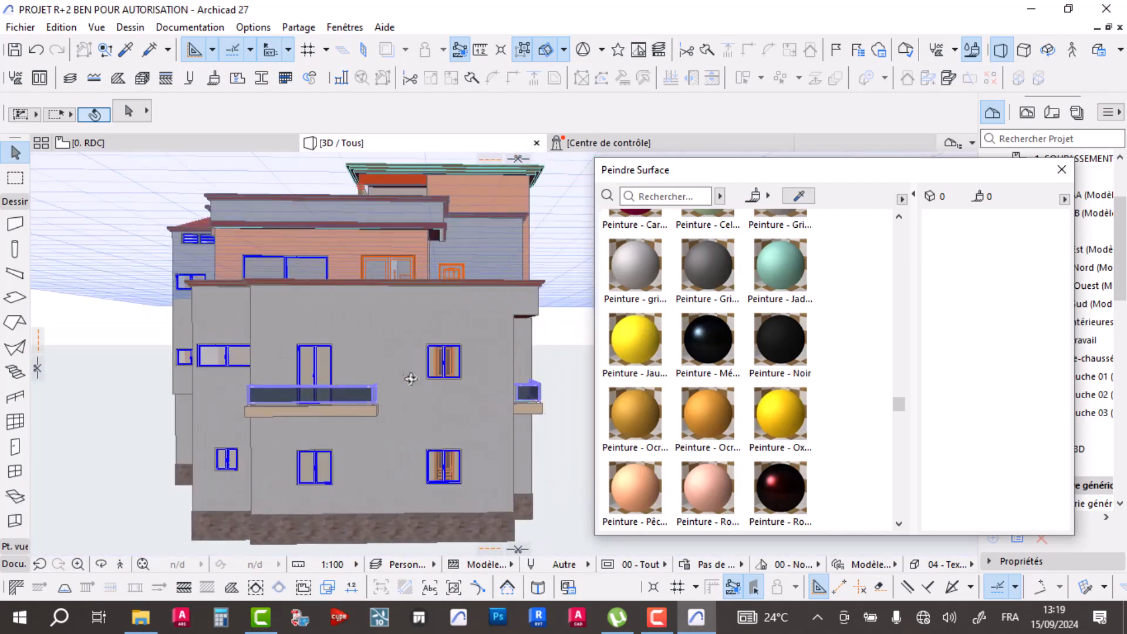
- Close the Peindre Surface palette and show the whole building from the stair-tower corner
middle_click_drag(147, 421, 348, 363, "shift")
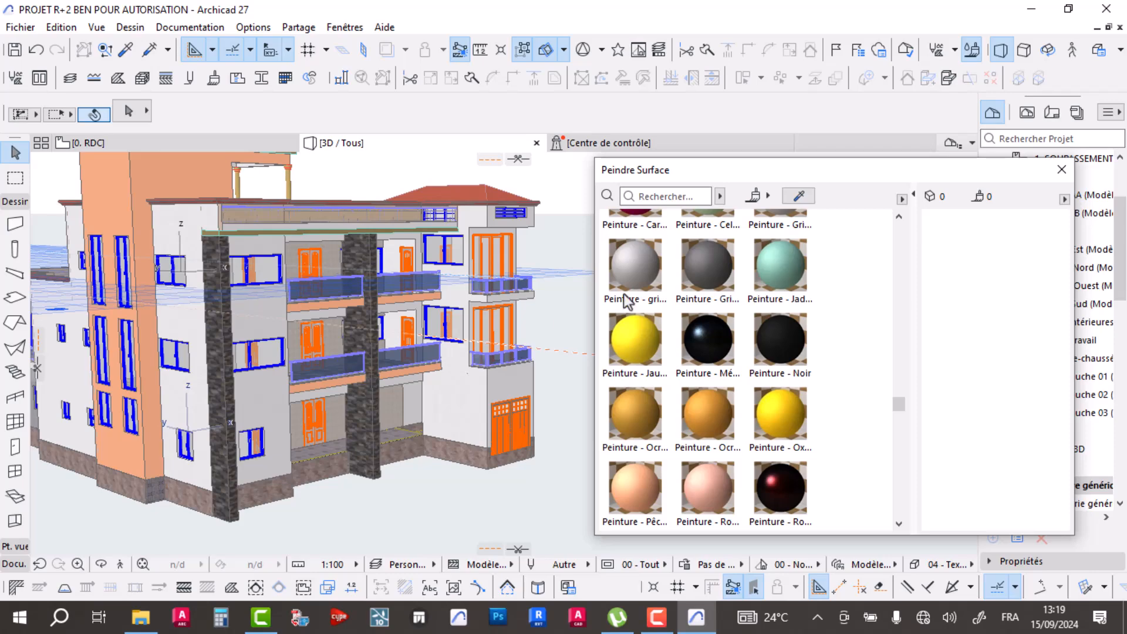
left_click(1061, 170)
middle_click_drag(407, 315, 566, 371, "shift")
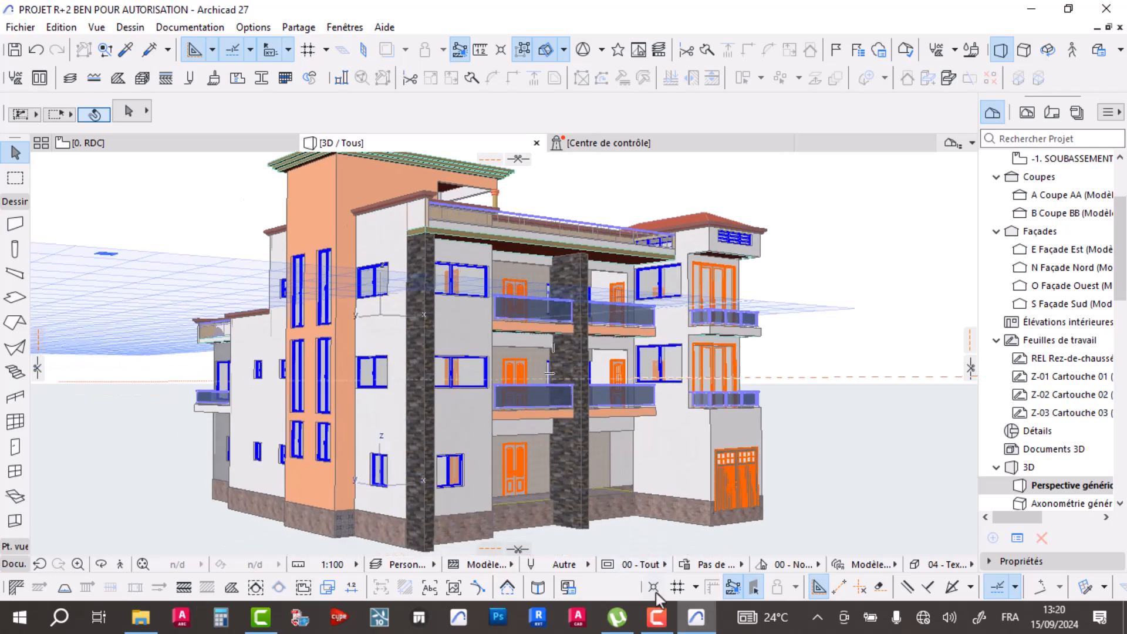